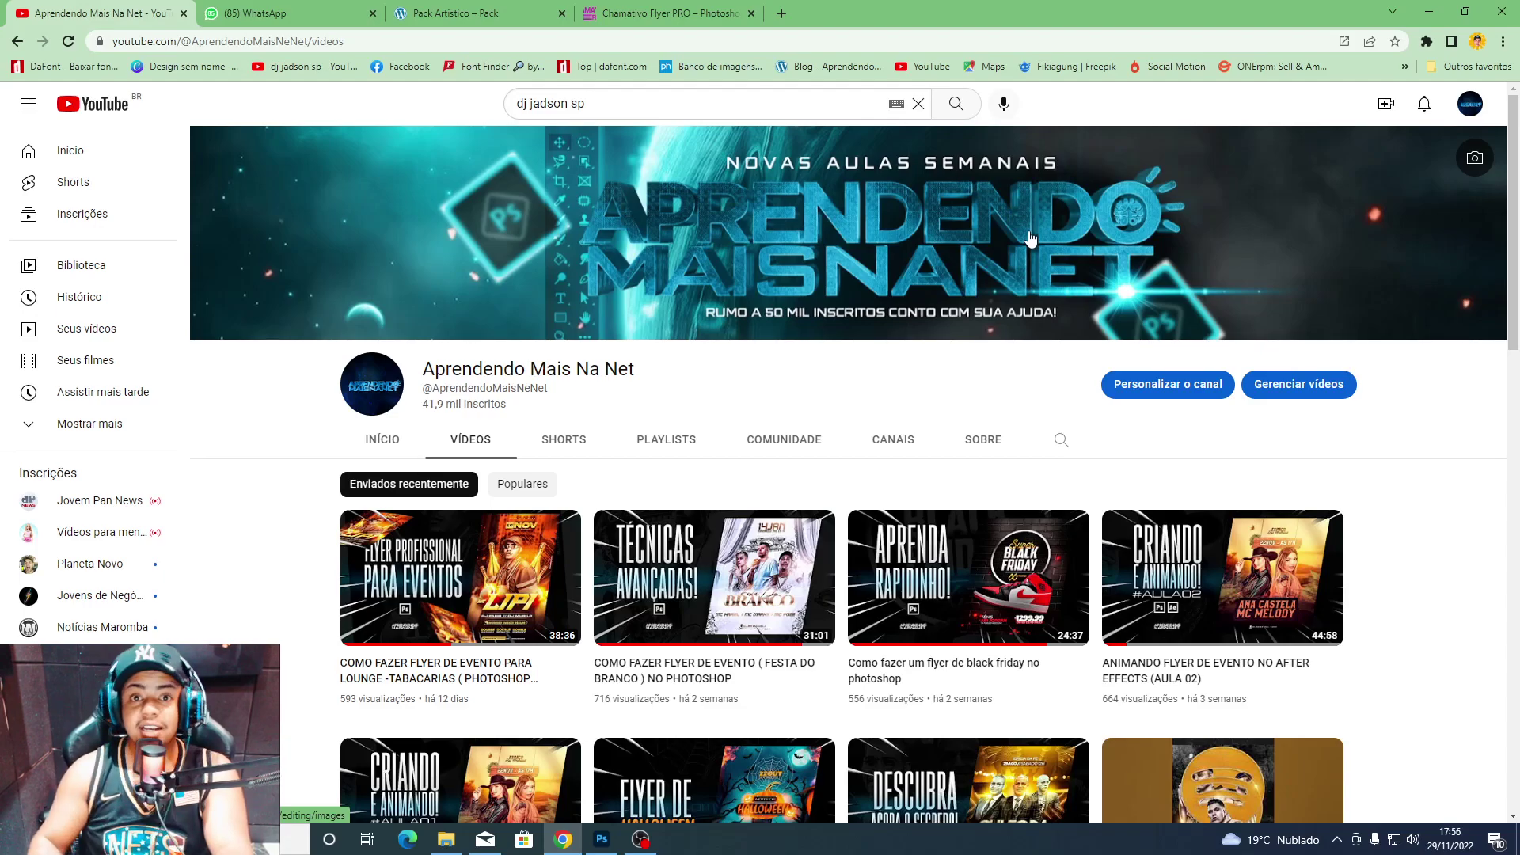
# Switch to the Chamativo Flyer PRO course tab and scroll to its 'Como funciona o curso?' section.
pyautogui.click(660, 11)
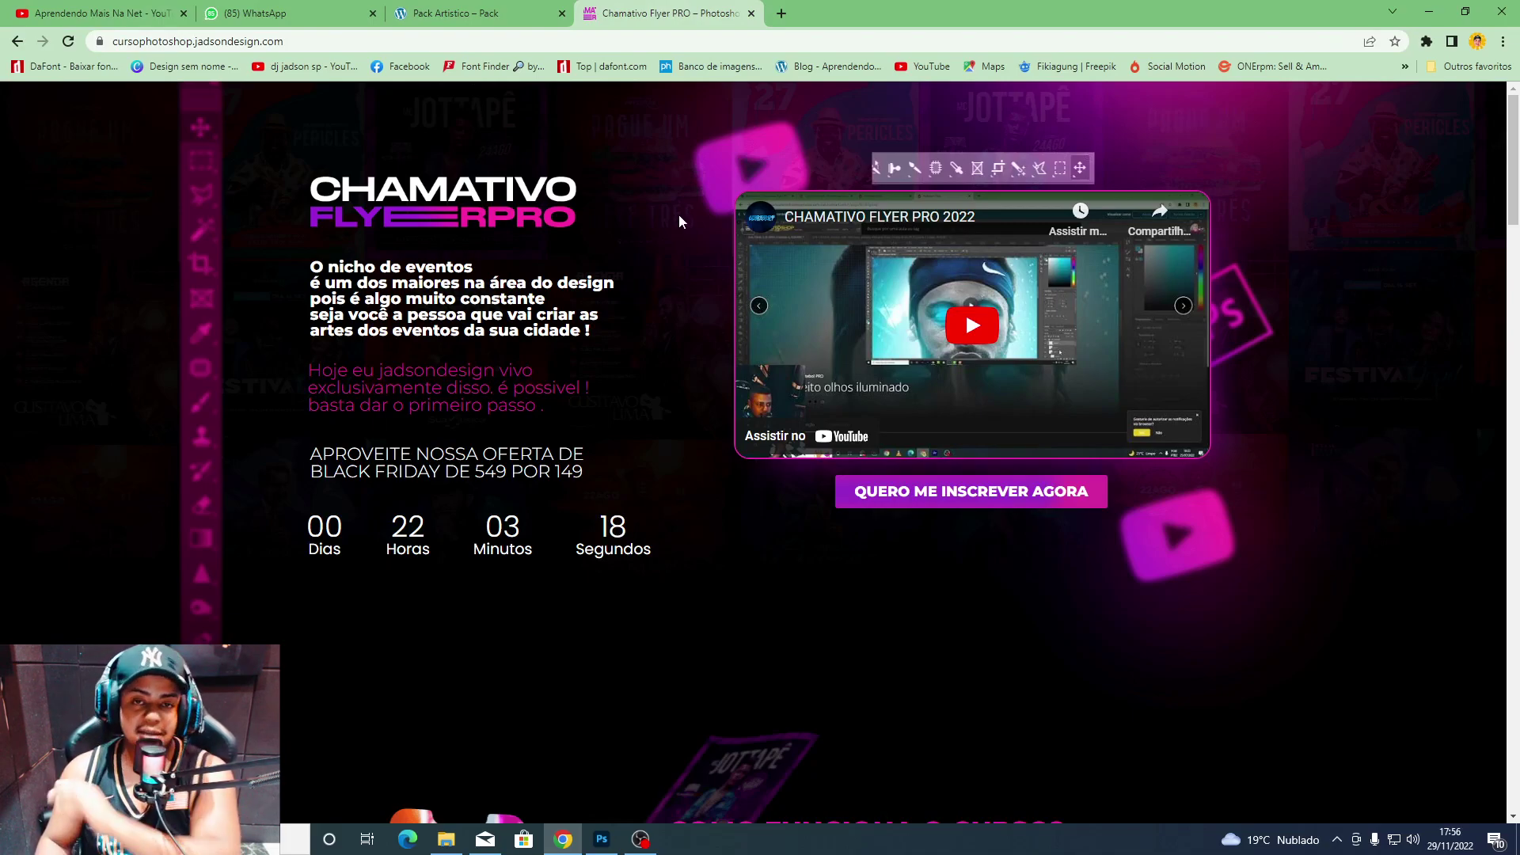
pyautogui.scroll(-2, 677, 214)
pyautogui.scroll(2, 677, 213)
pyautogui.scroll(-6, 695, 242)
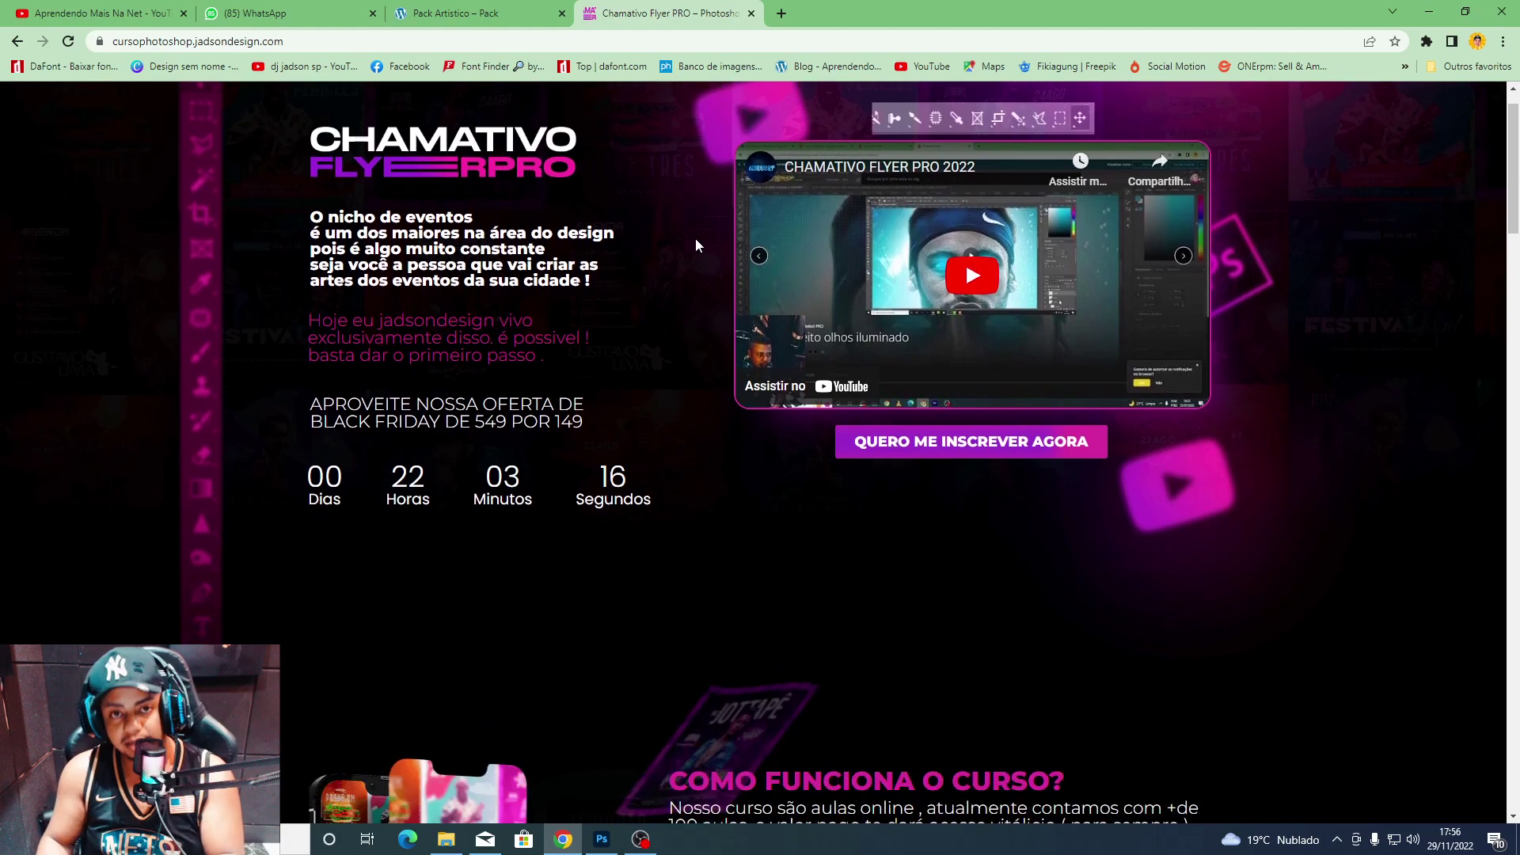
pyautogui.scroll(2, 695, 242)
pyautogui.scroll(3, 694, 269)
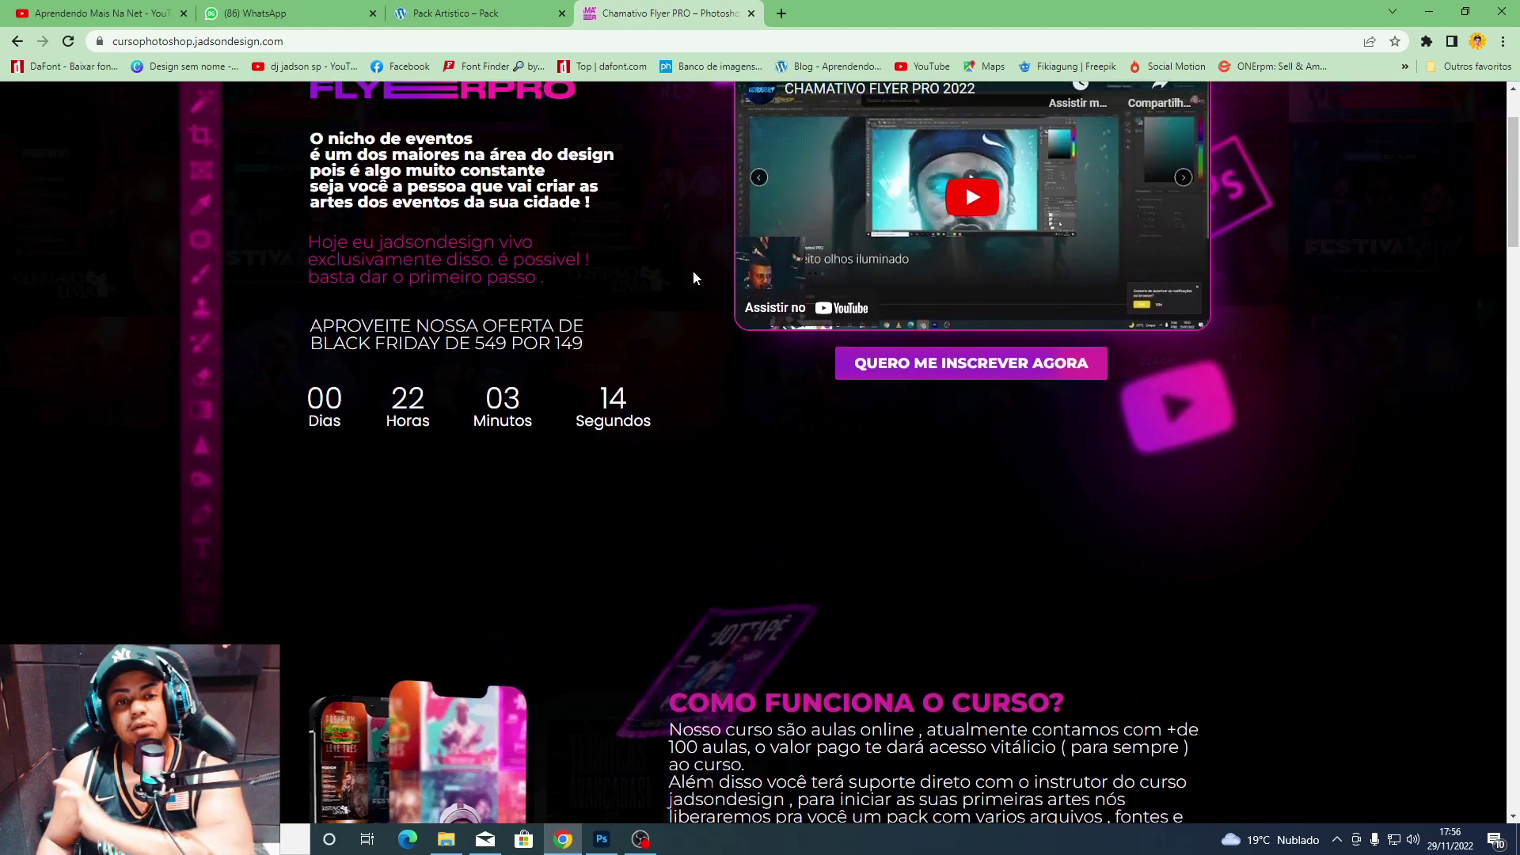
pyautogui.scroll(-2, 693, 269)
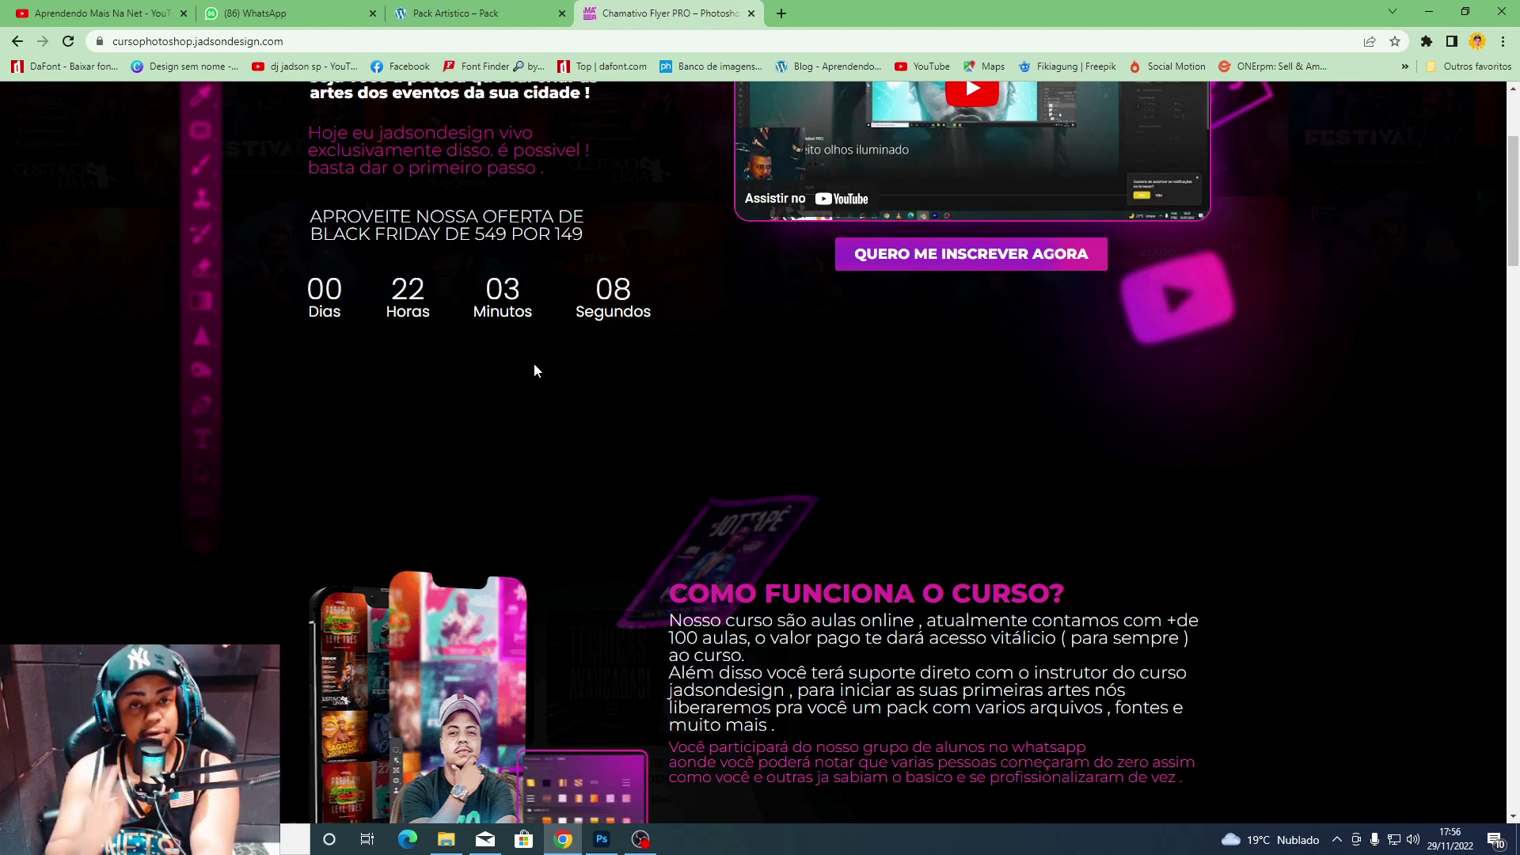
# Browse the Pack Artístico sales page and return to its R$49,90 headline at the top.
pyautogui.click(527, 6)
pyautogui.scroll(5, 1482, 455)
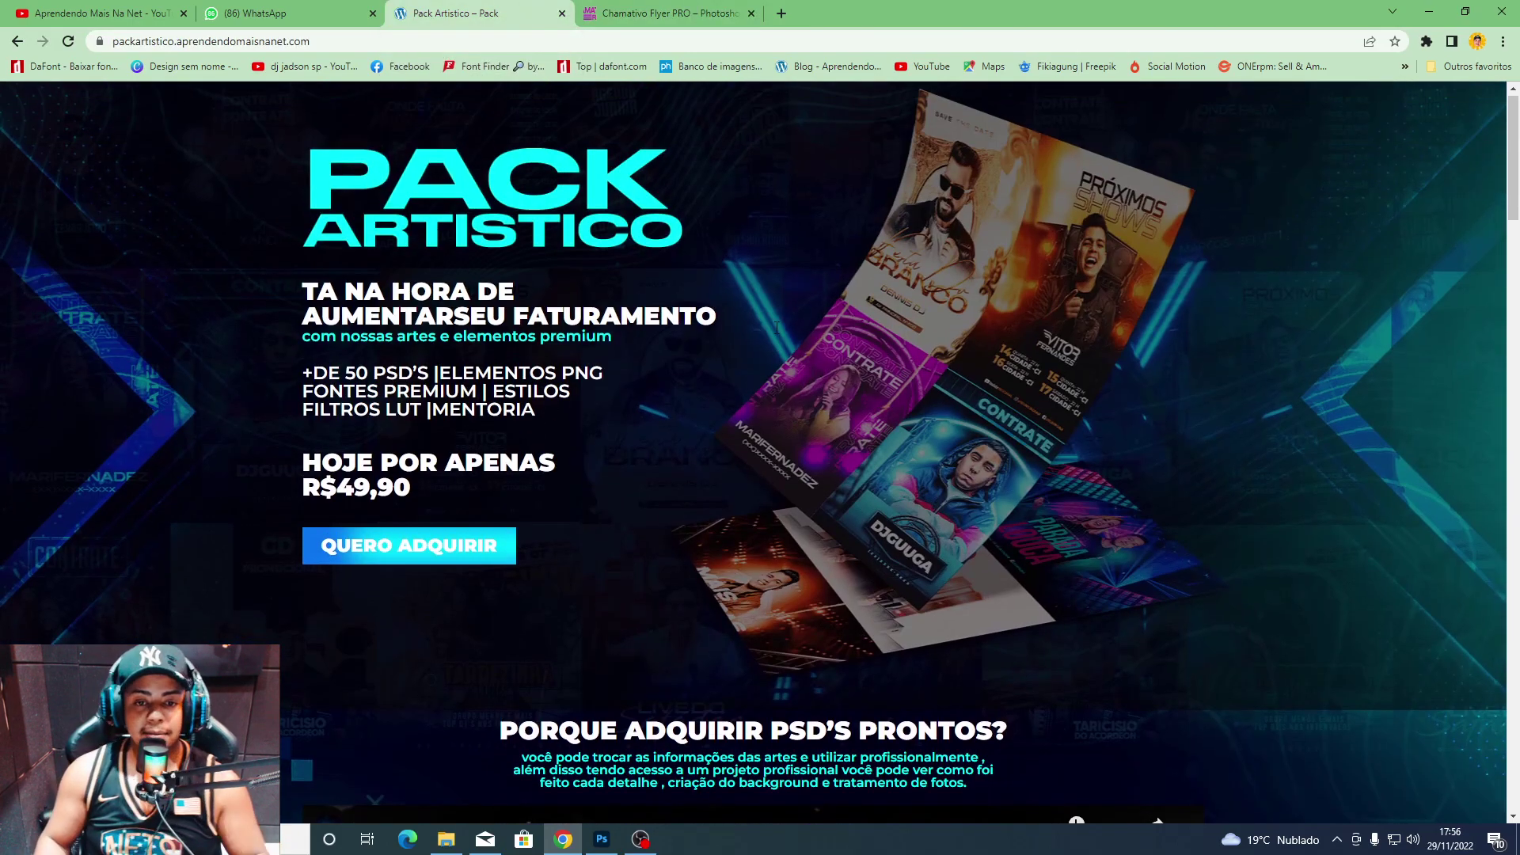
pyautogui.scroll(-10, 705, 374)
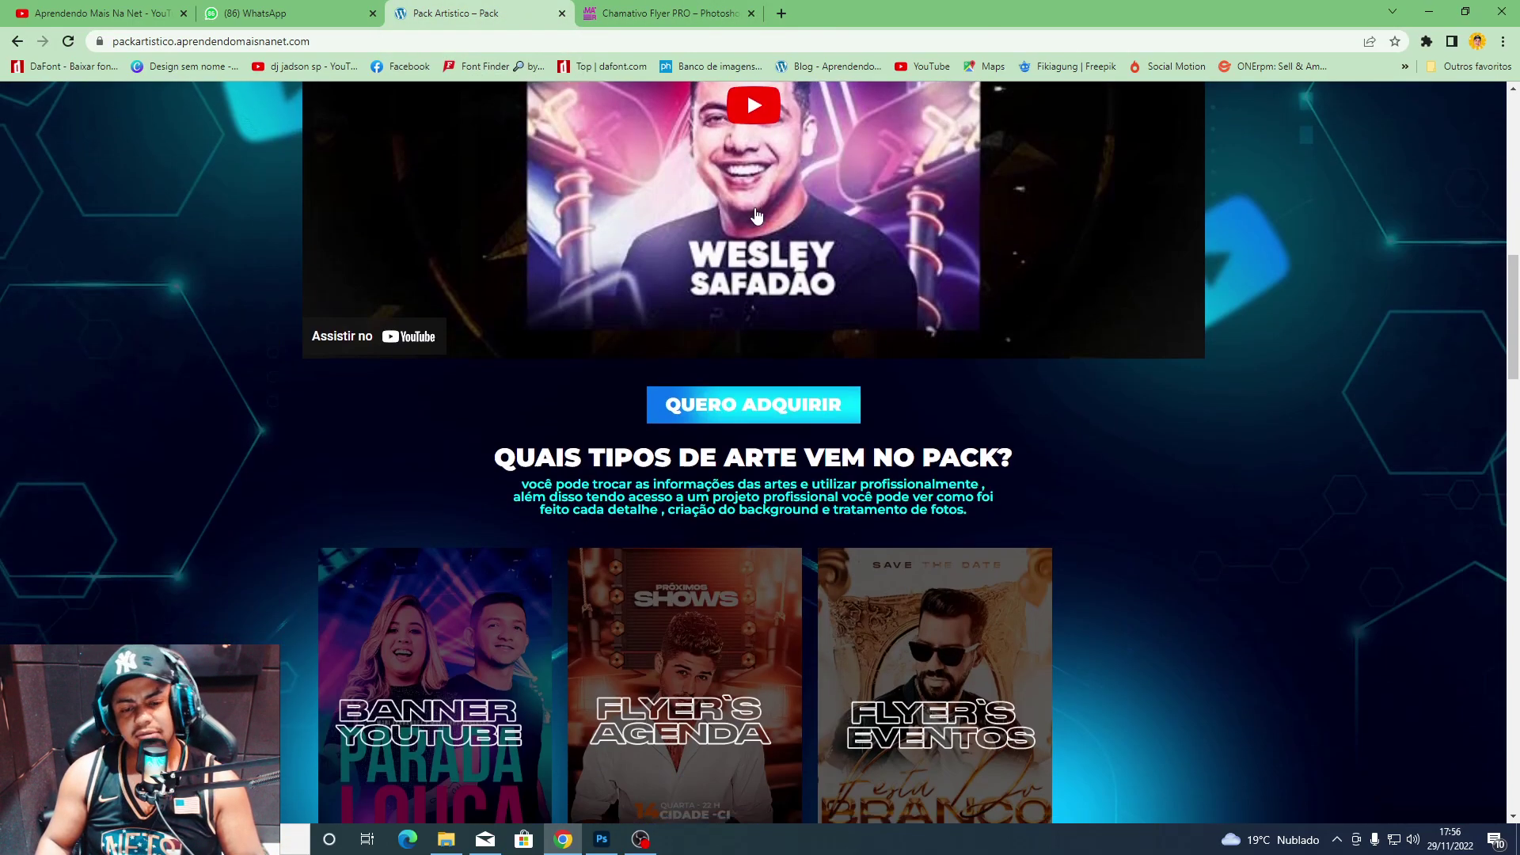
pyautogui.scroll(-10, 705, 435)
pyautogui.scroll(-10, 704, 545)
pyautogui.scroll(-9, 704, 544)
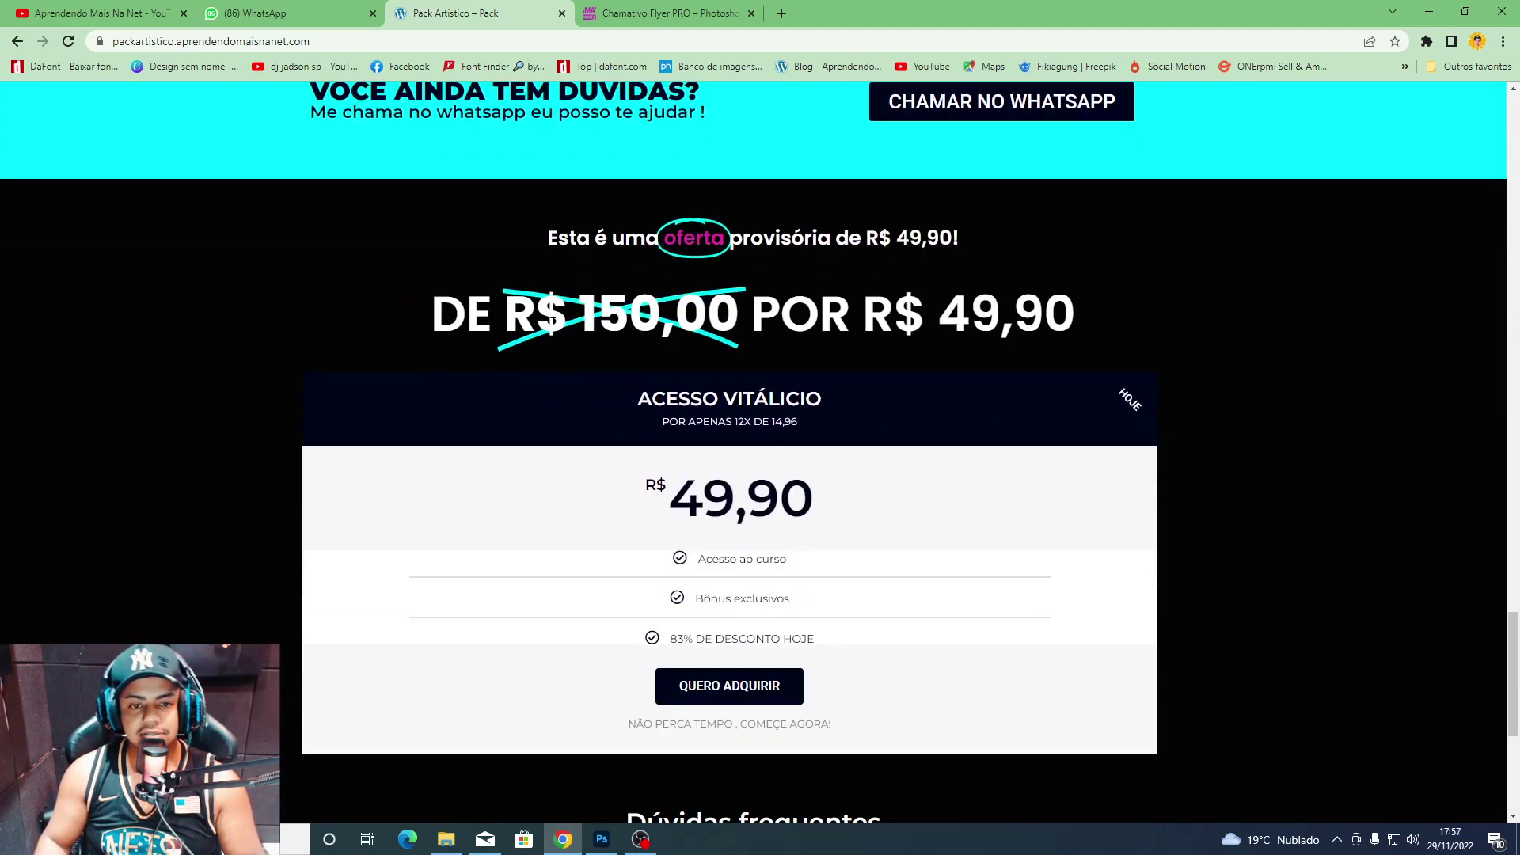
pyautogui.scroll(3, 712, 301)
pyautogui.scroll(-4, 890, 287)
pyautogui.scroll(2, 890, 287)
pyautogui.scroll(6, 896, 402)
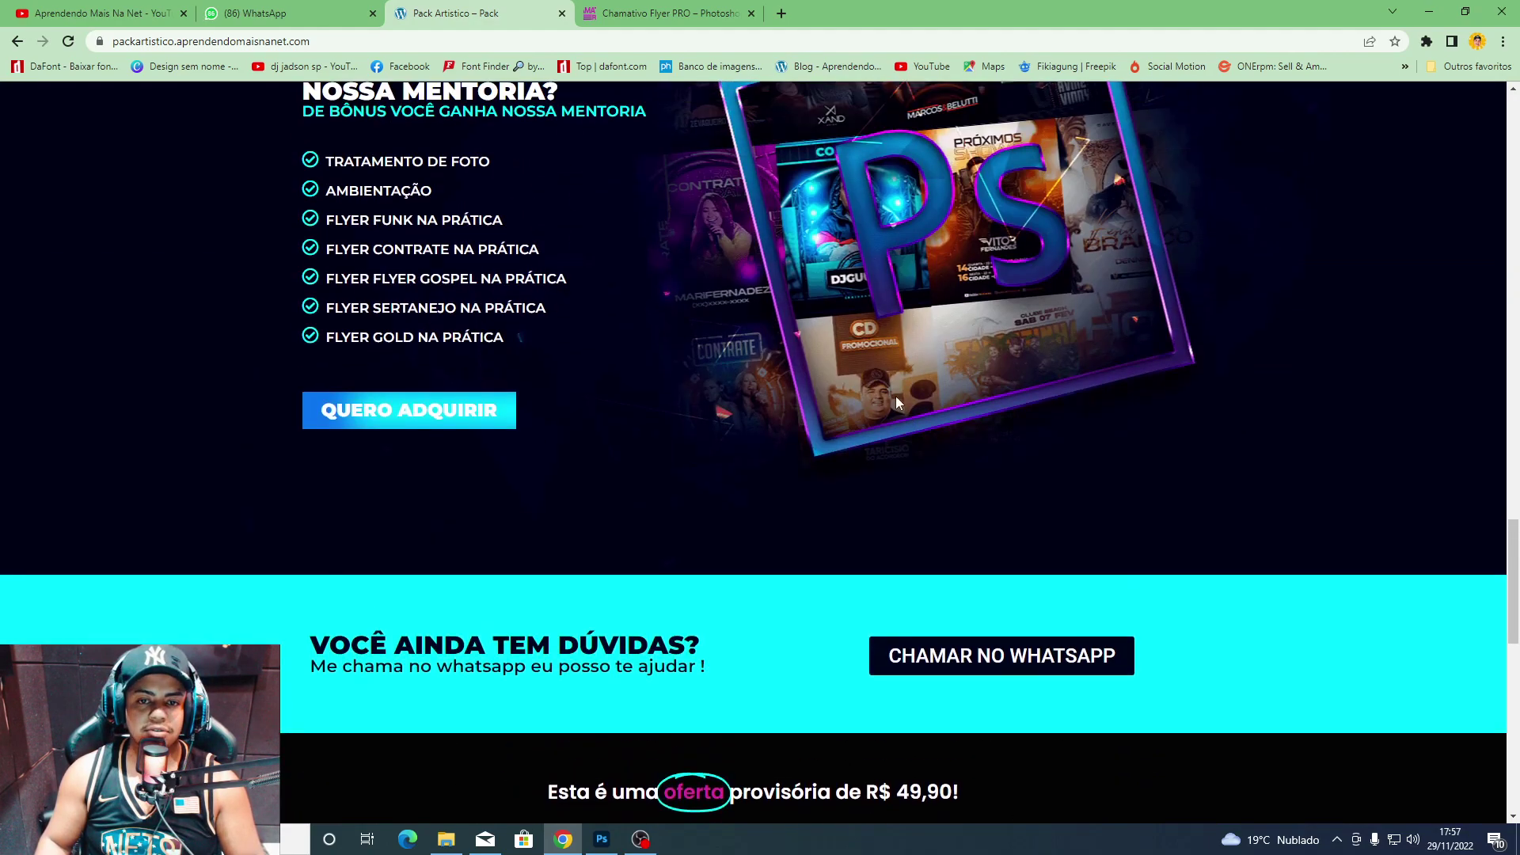
pyautogui.scroll(9, 895, 402)
pyautogui.scroll(-4, 977, 431)
pyautogui.scroll(7, 977, 430)
pyautogui.scroll(2, 977, 431)
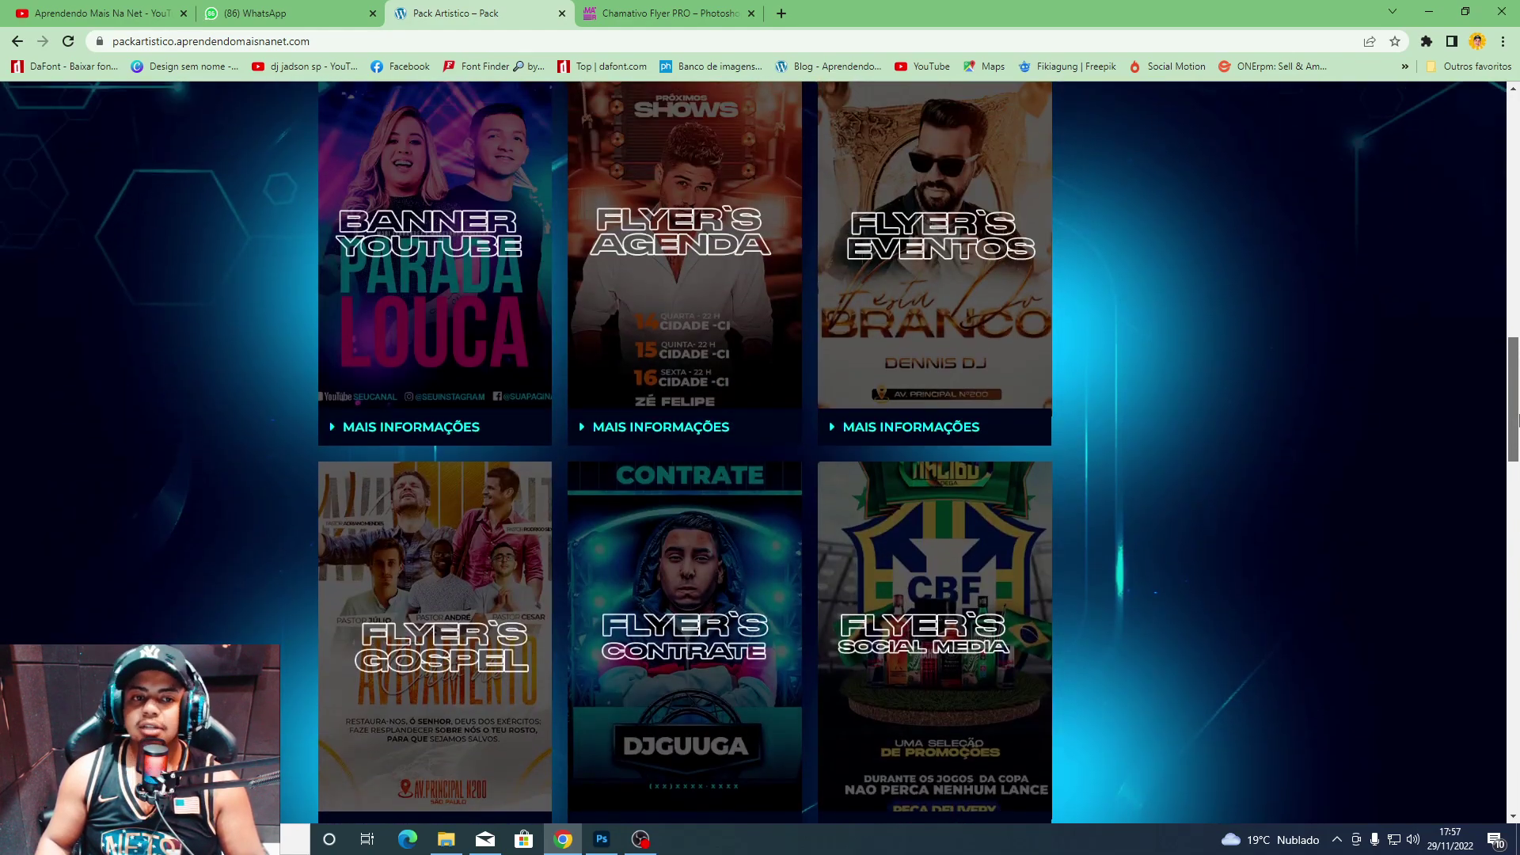
pyautogui.scroll(1, 288, 323)
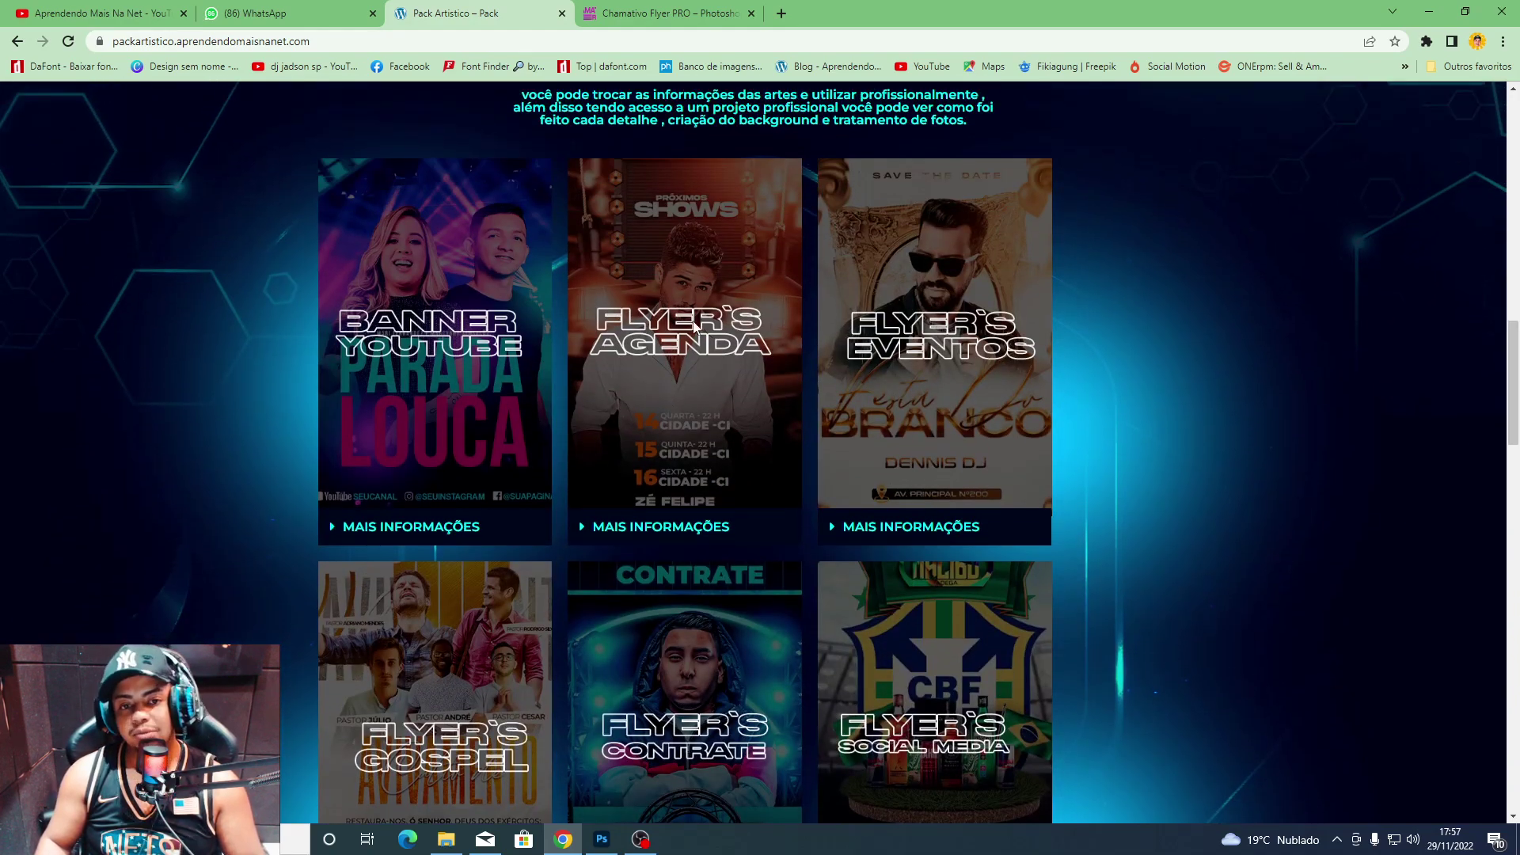
pyautogui.scroll(-2, 603, 538)
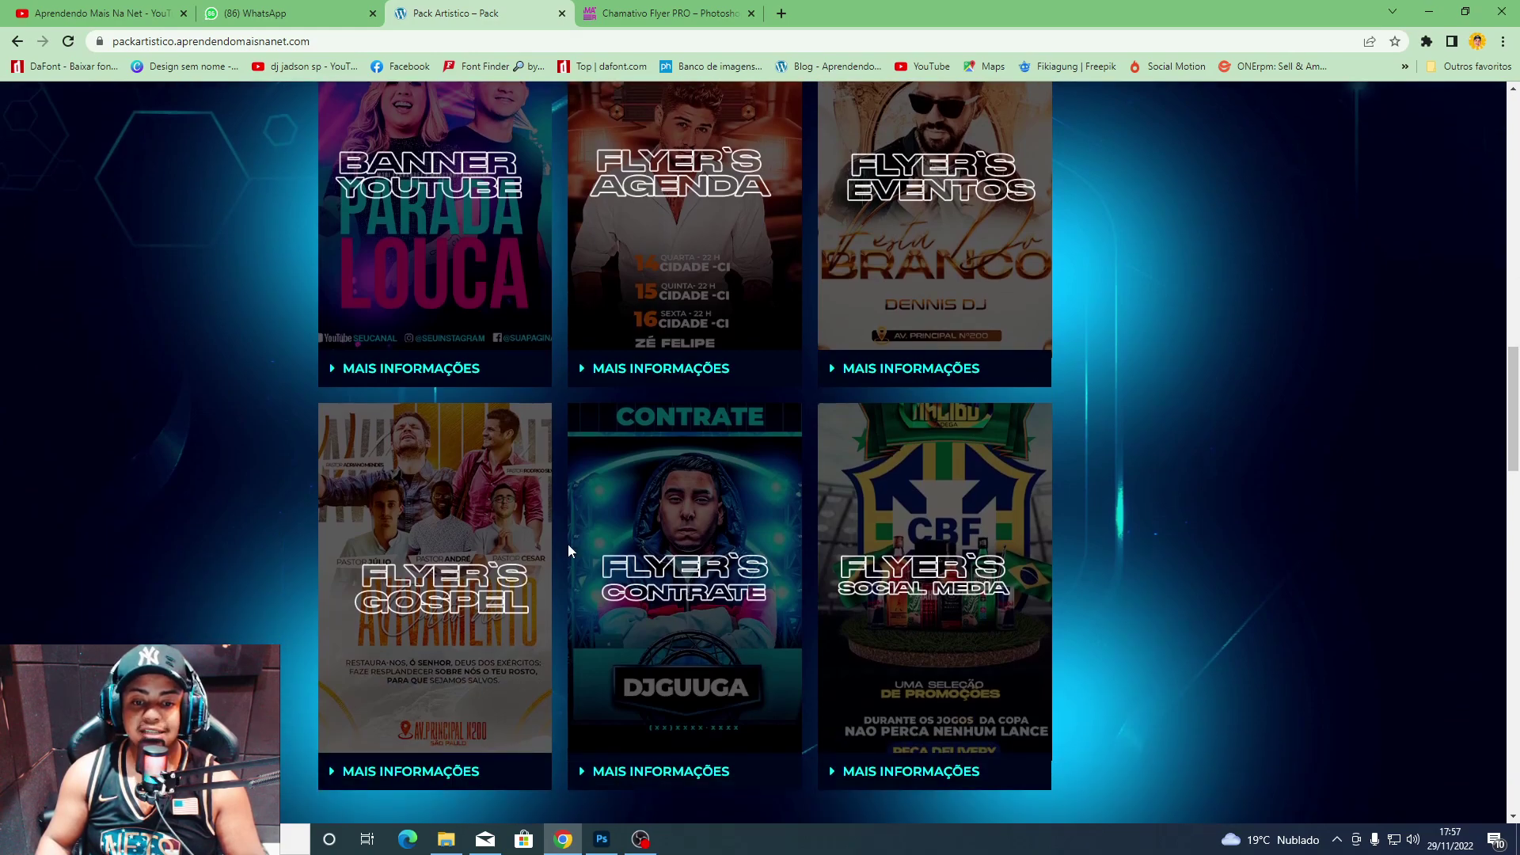
pyautogui.scroll(-2, 706, 459)
pyautogui.scroll(-4, 963, 467)
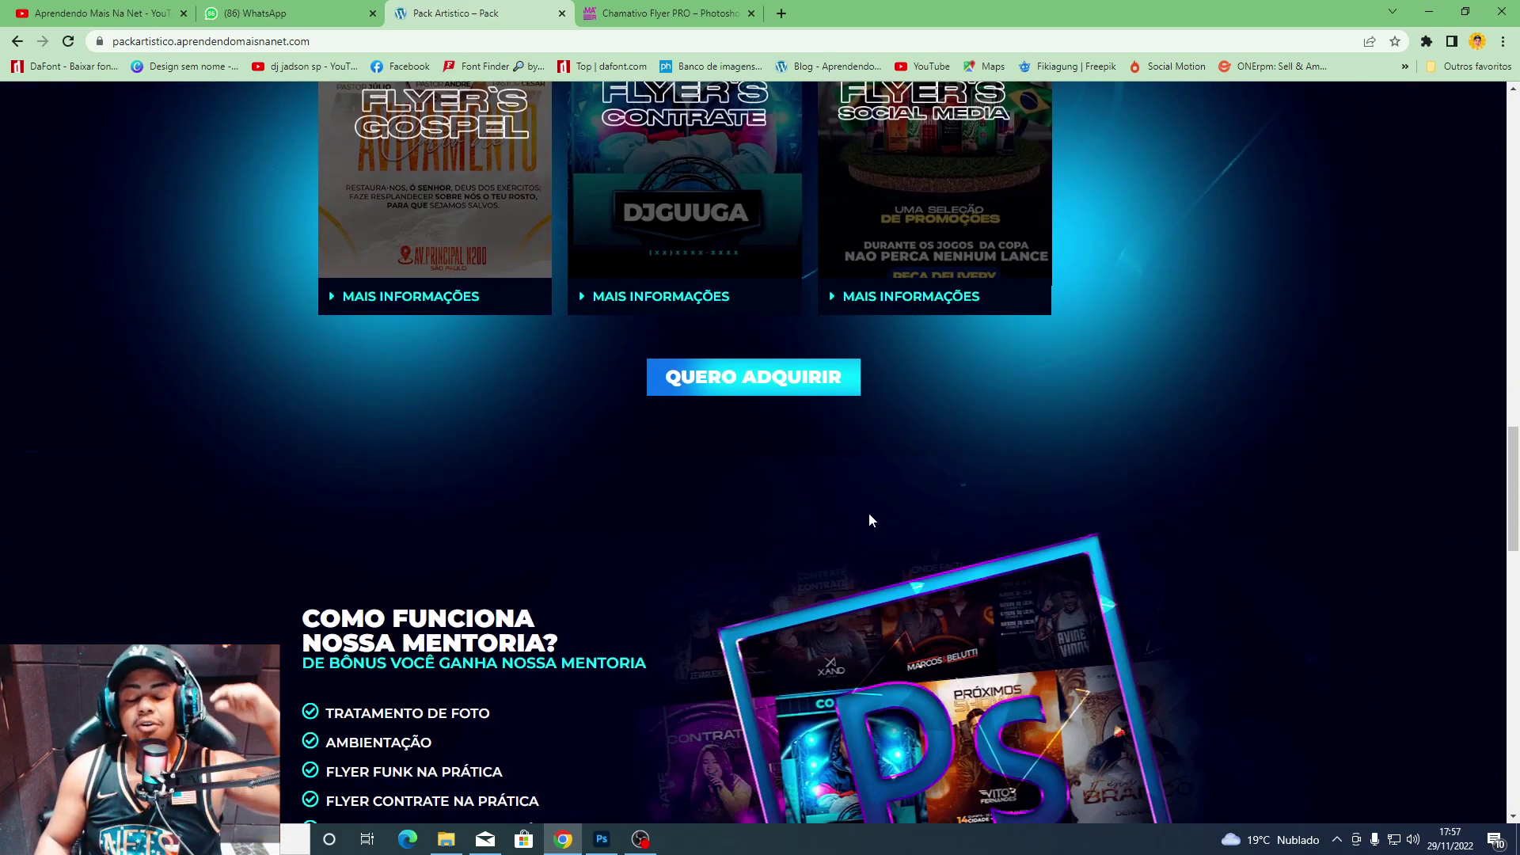
pyautogui.scroll(4, 864, 511)
pyautogui.scroll(6, 823, 412)
pyautogui.scroll(5, 760, 316)
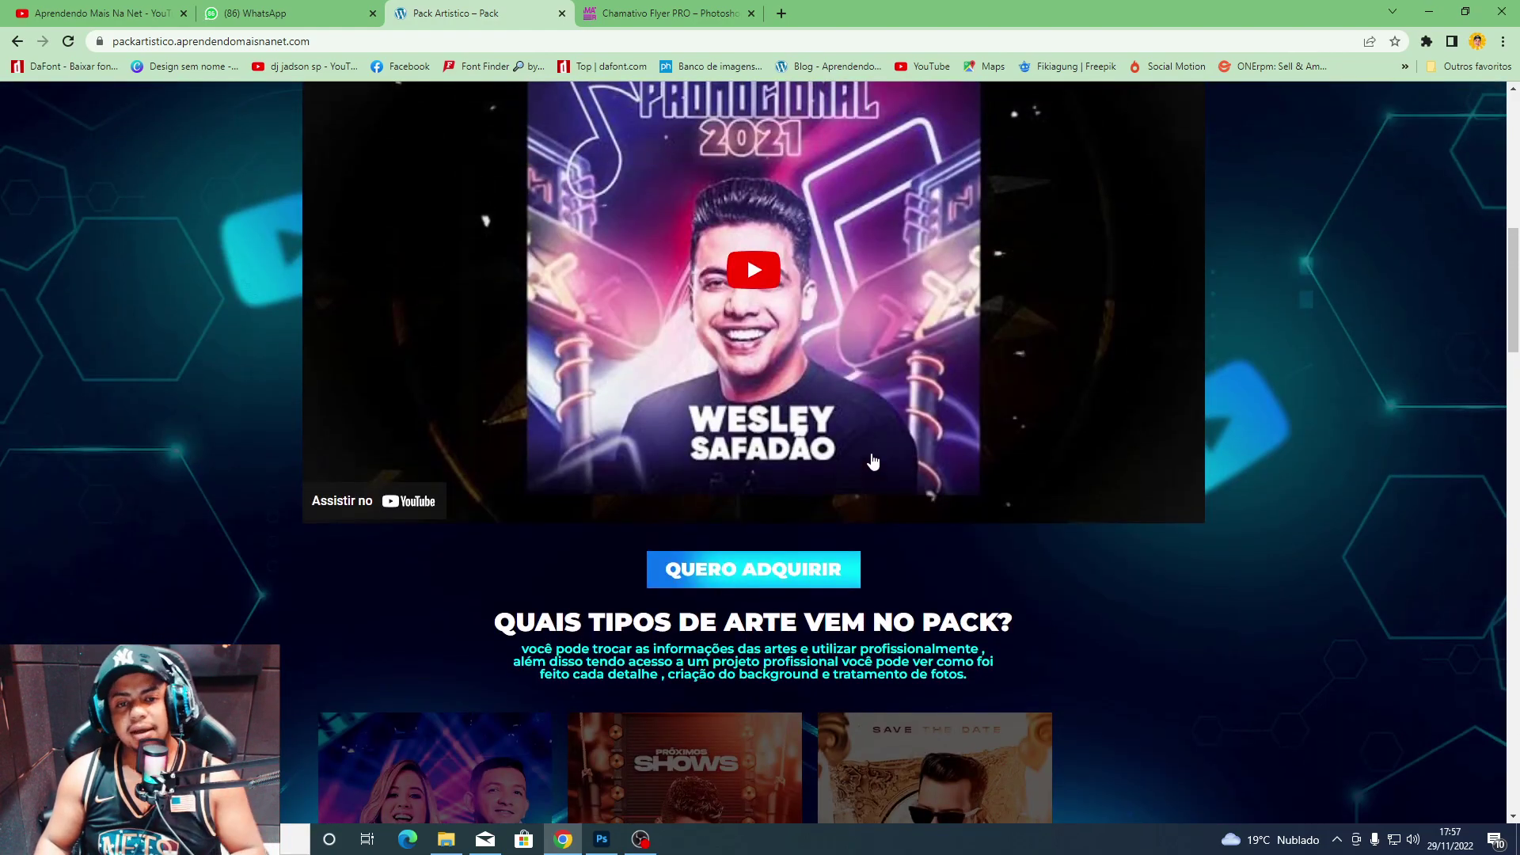
pyautogui.scroll(4, 760, 332)
pyautogui.scroll(6, 805, 358)
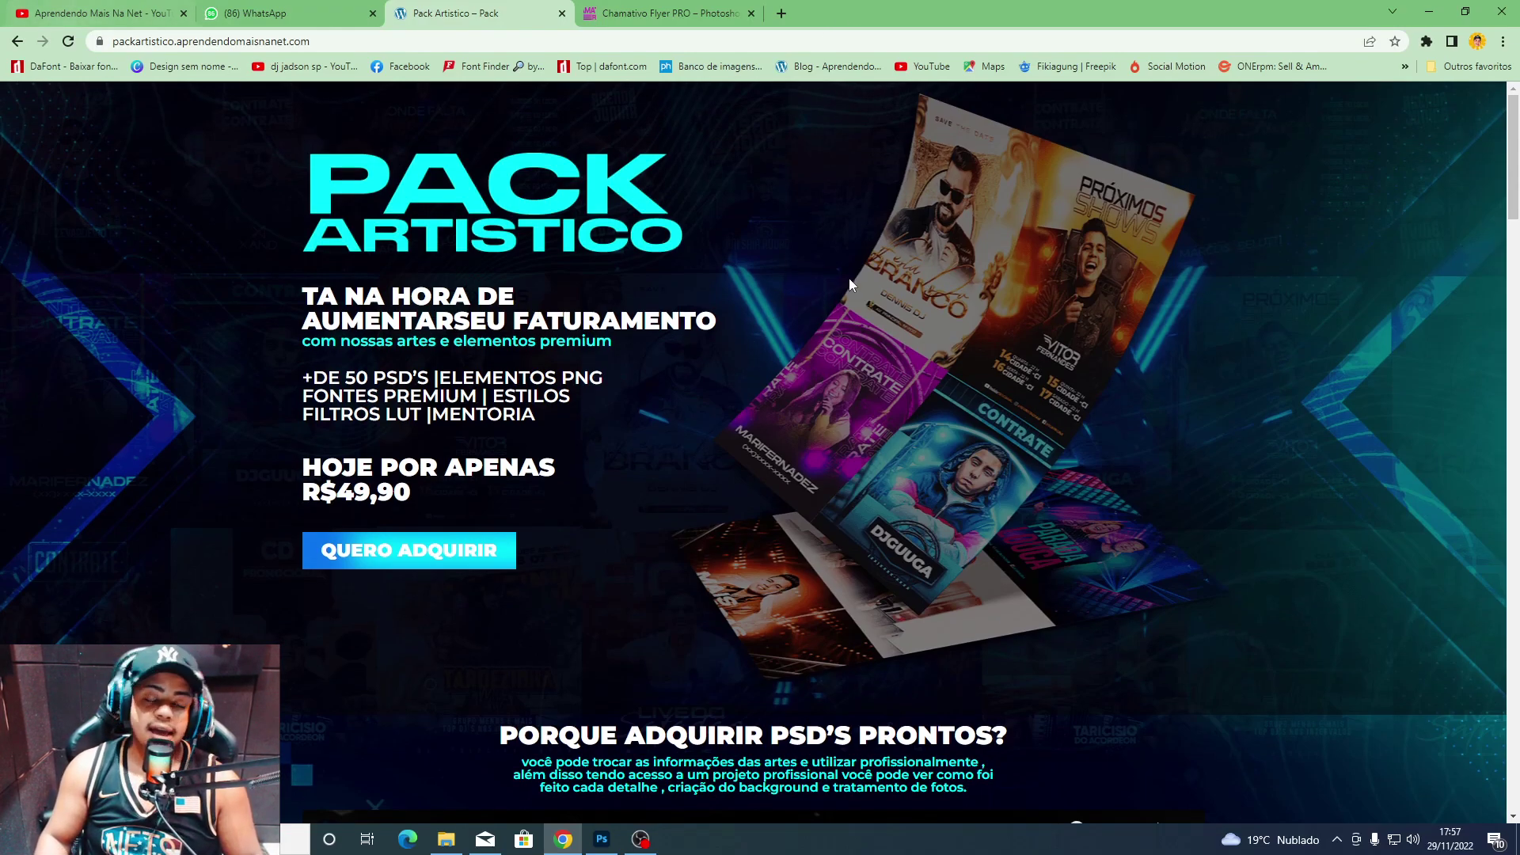
# Close the JOGADORES document in Photoshop without saving changes.
pyautogui.click(563, 841)
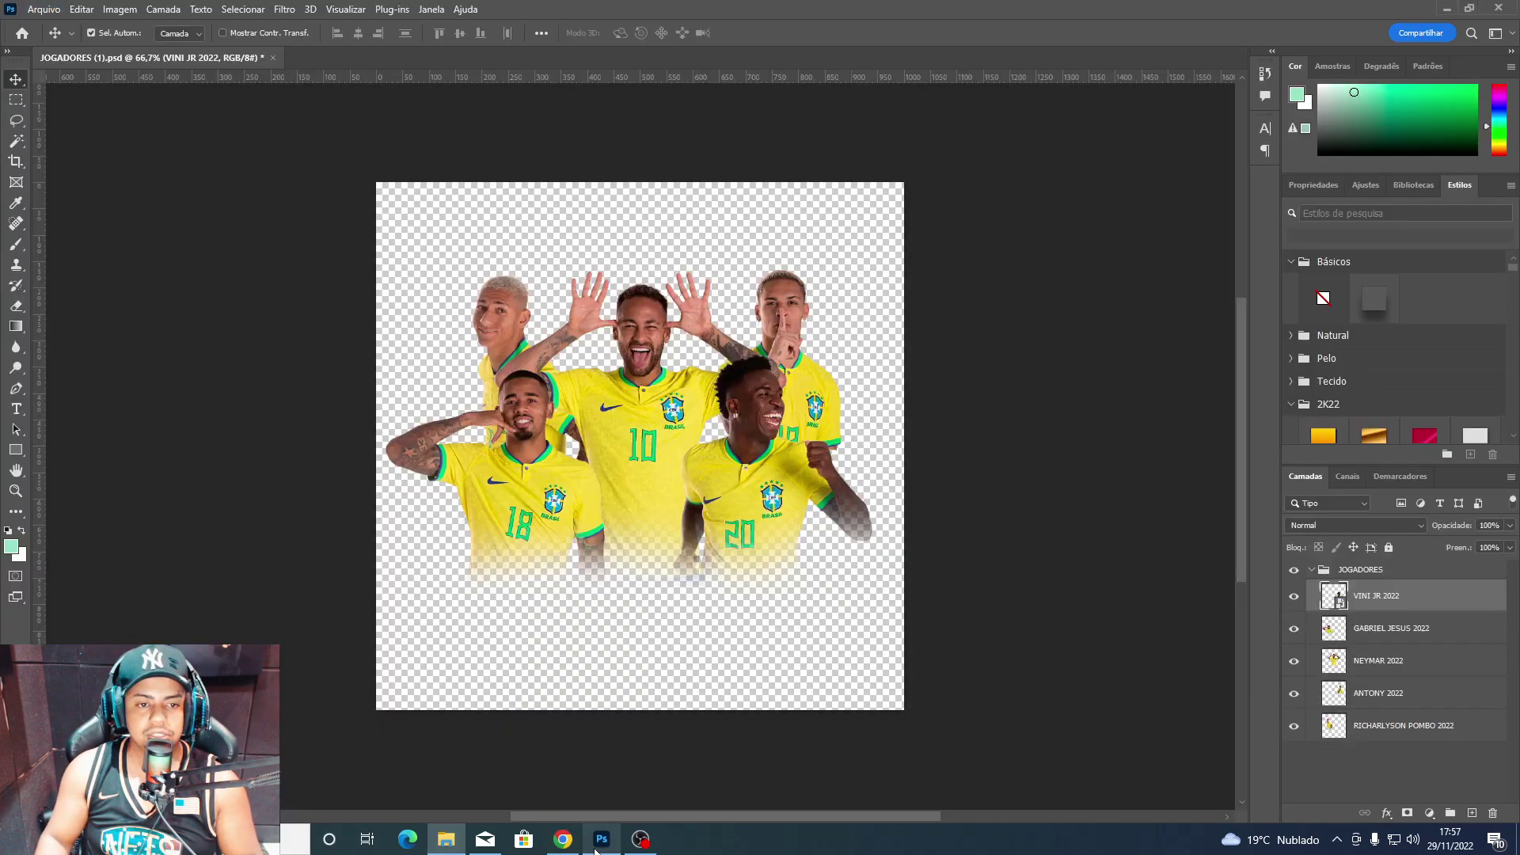
pyautogui.hotkey('ctrl', 'w')
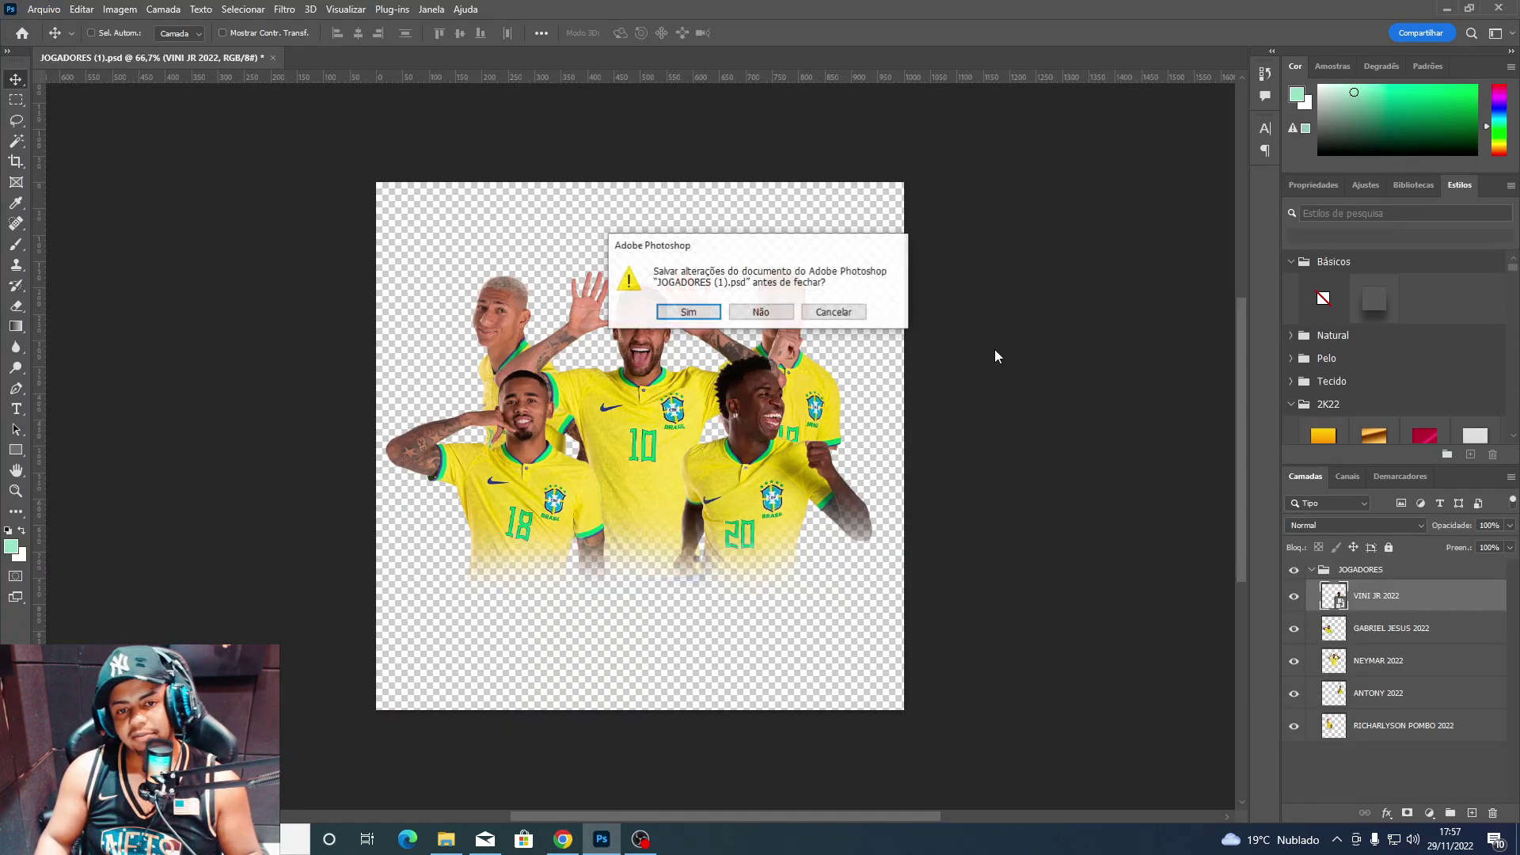
pyautogui.click(744, 314)
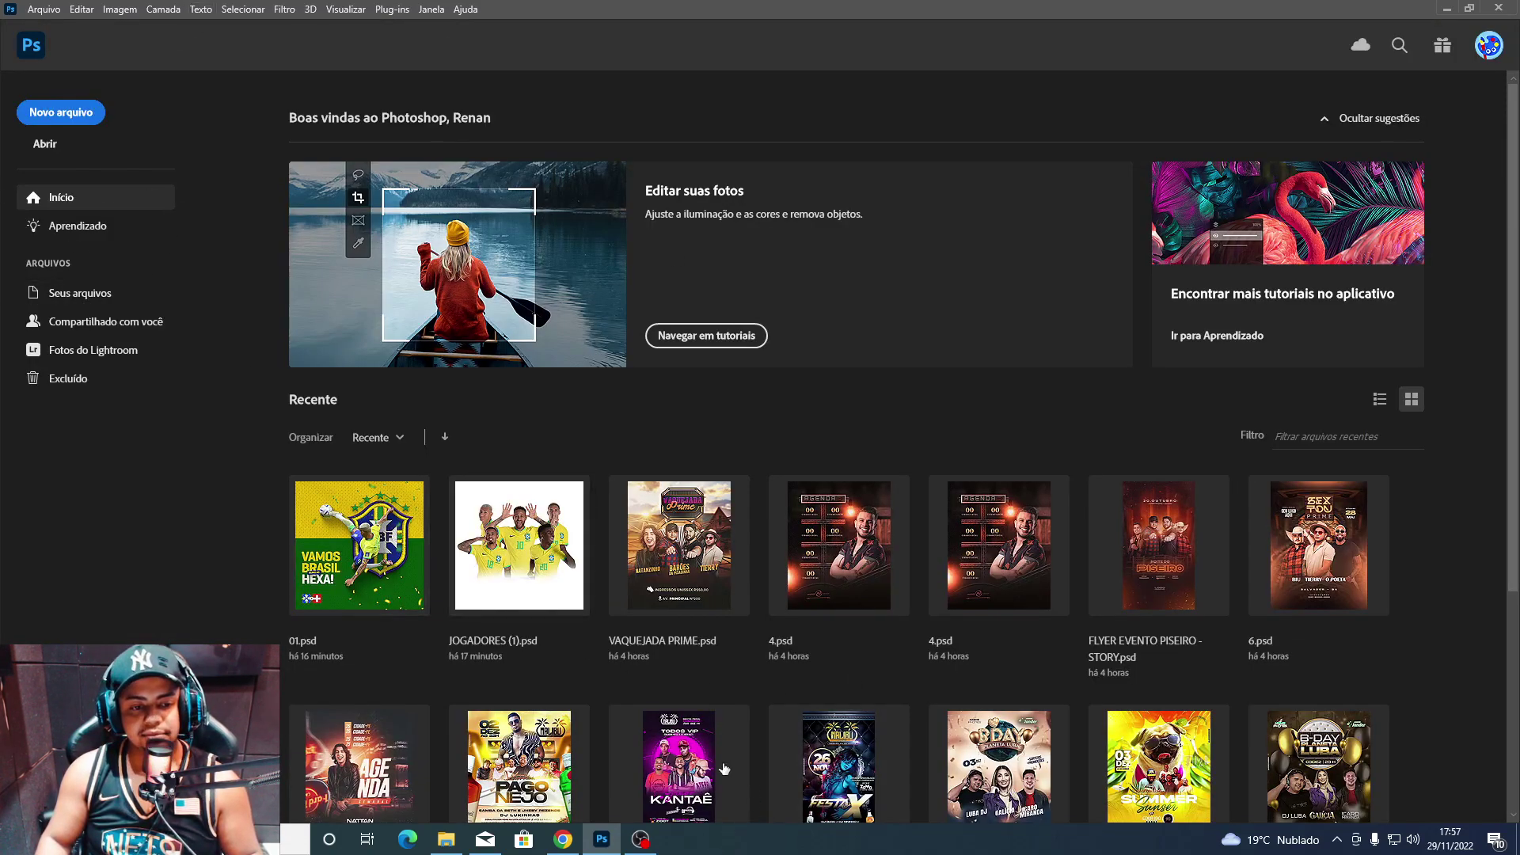
# Create a new blank 1080×1350 Photoshop document.
pyautogui.click(70, 115)
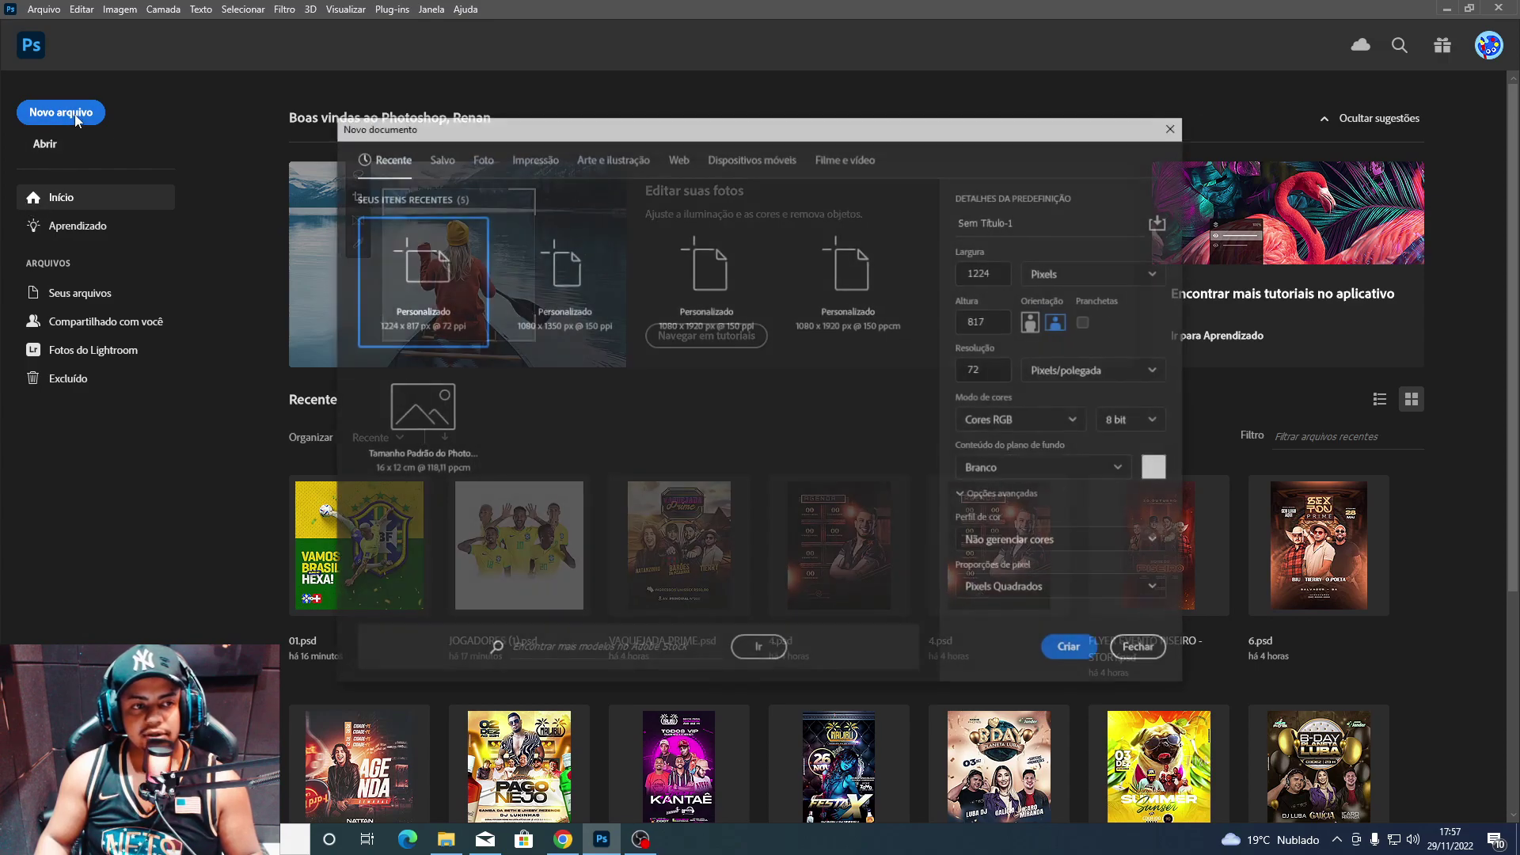
pyautogui.write('1080')
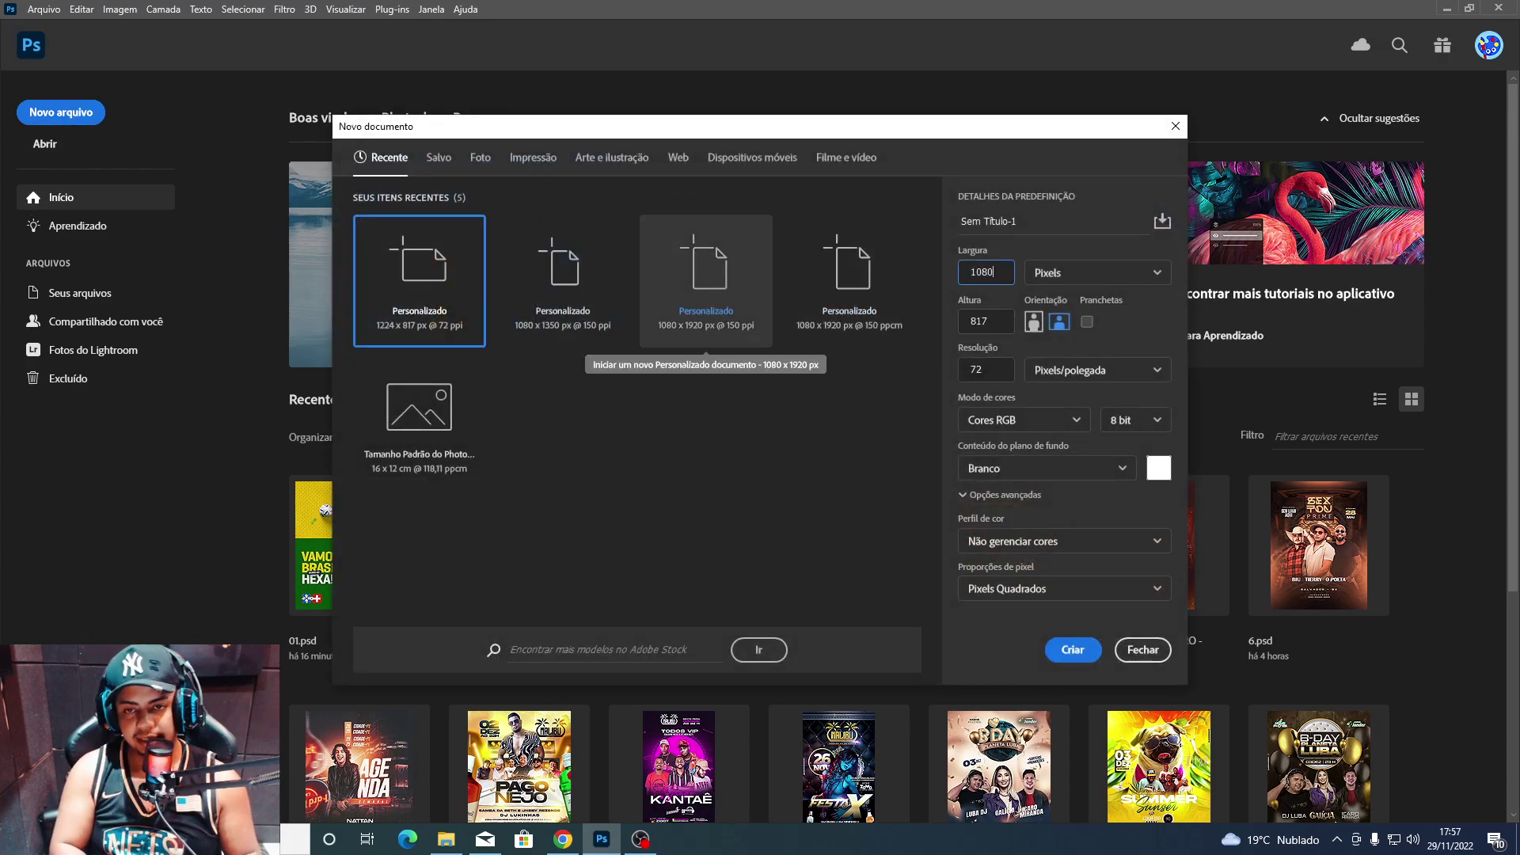
pyautogui.press('Tab')
pyautogui.write('1')
pyautogui.press('Return')
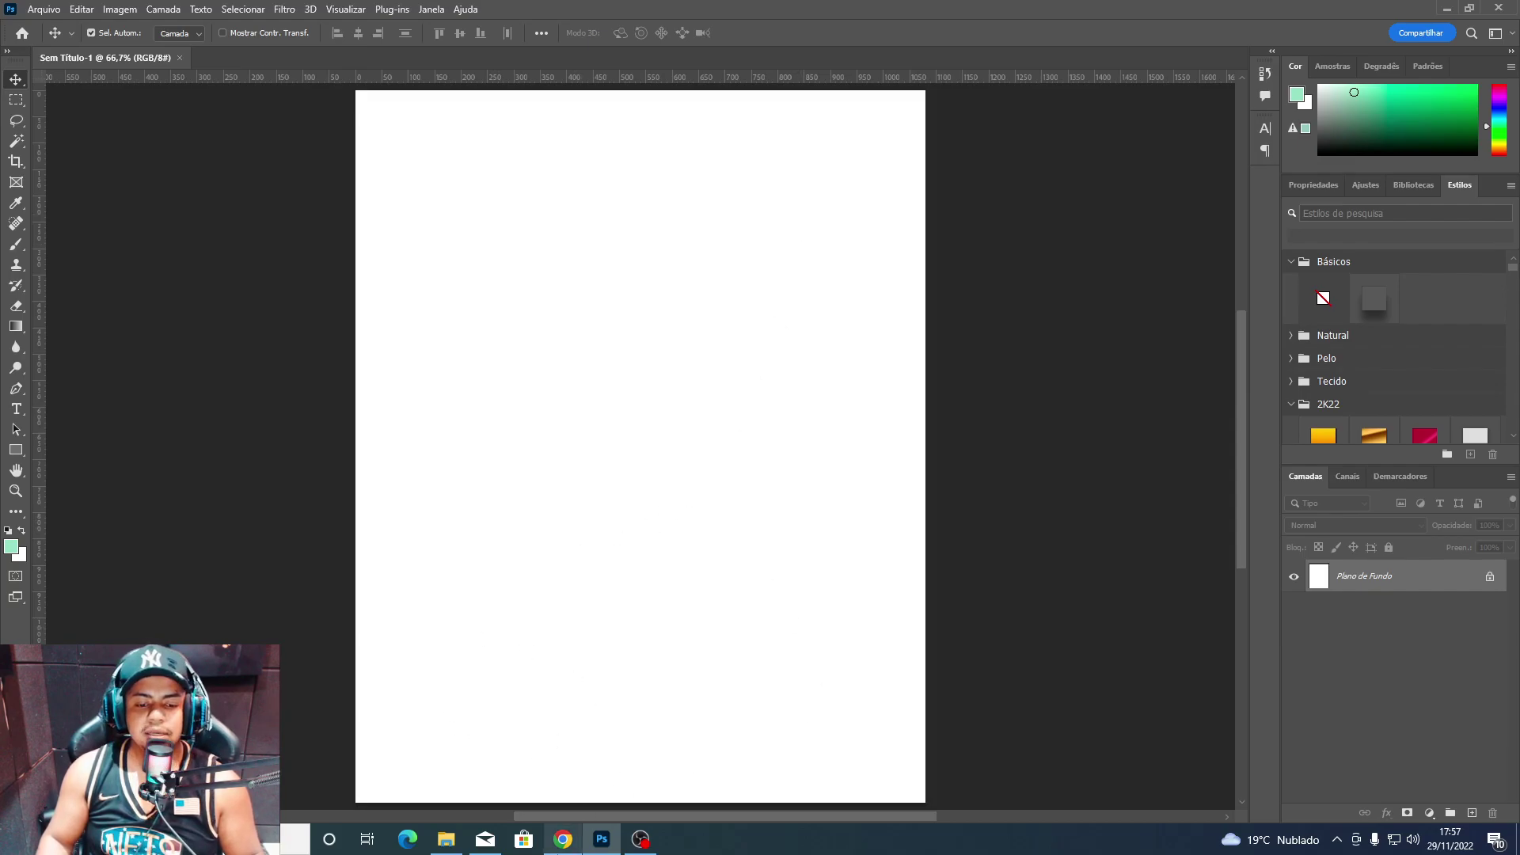
pyautogui.click(562, 839)
# Search Google for 'tecido textura' in a new tab and preview several fabric textures.
pyautogui.click(665, 14)
pyautogui.click(793, 14)
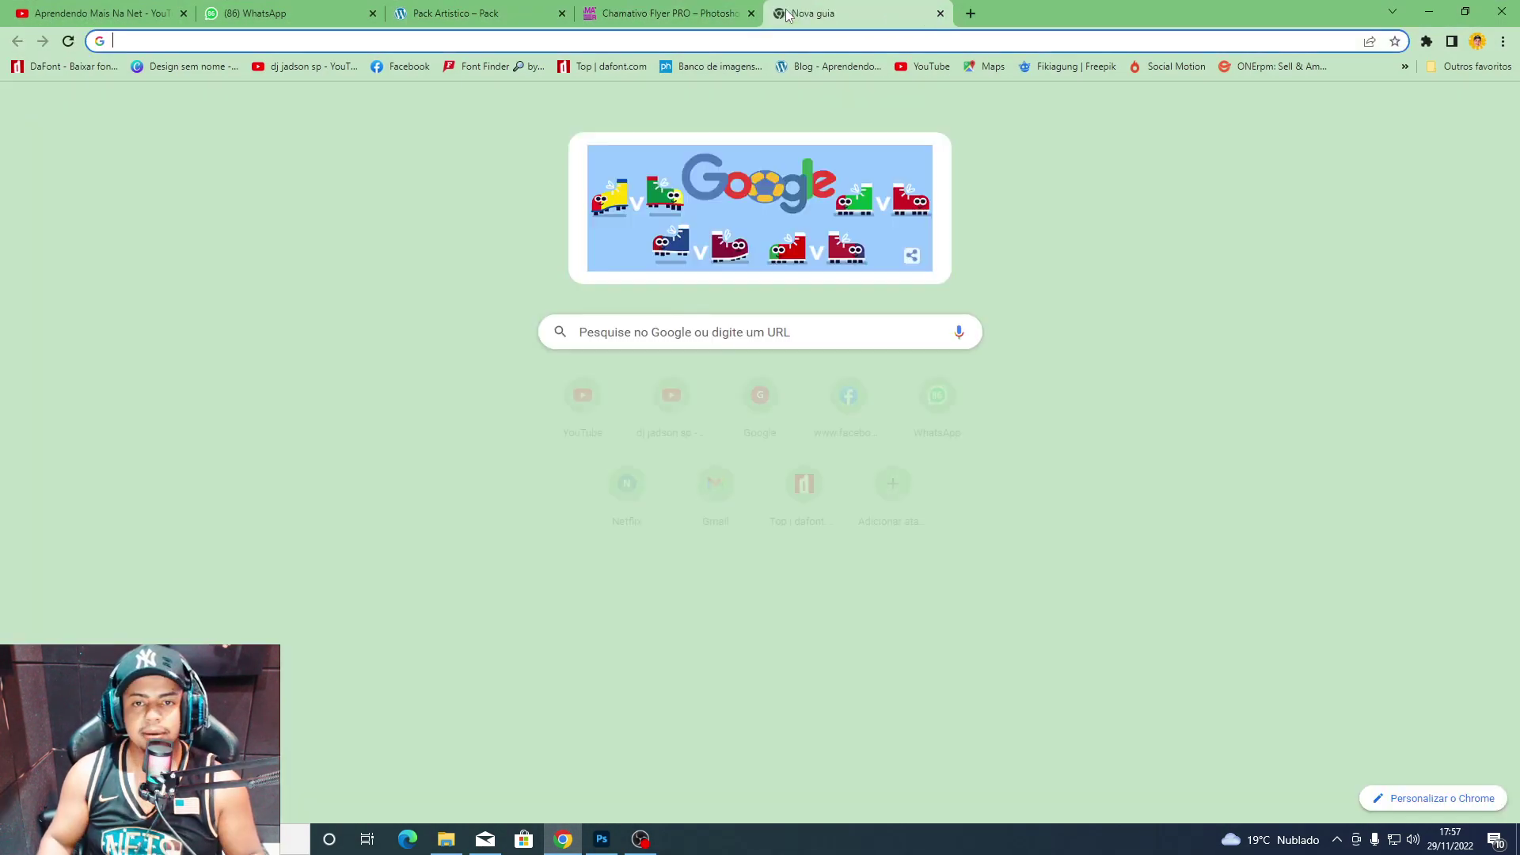
pyautogui.write('go')
pyautogui.press('Return')
pyautogui.write('teci')
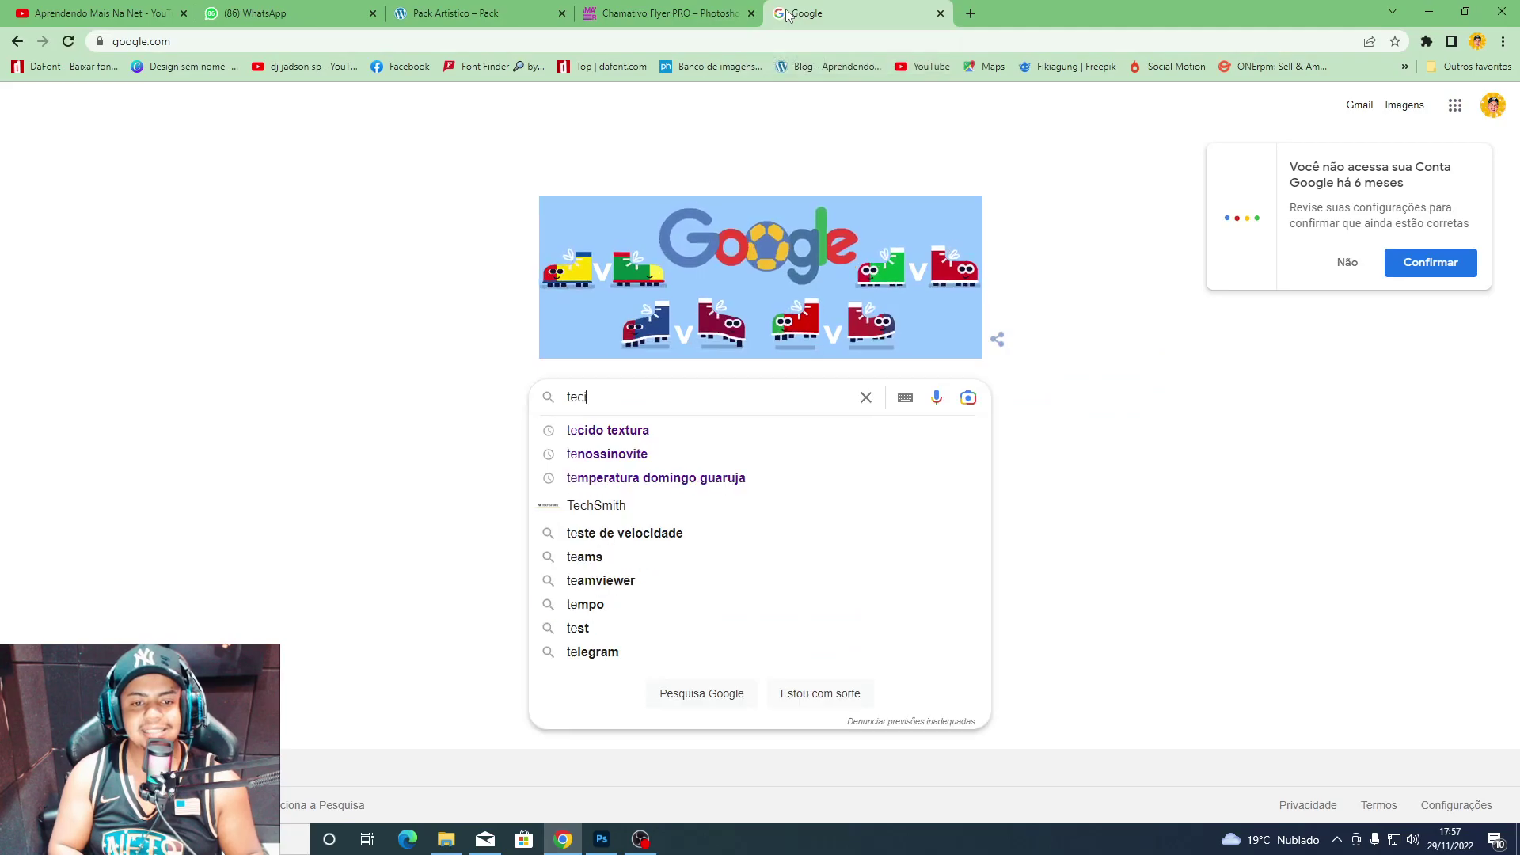
pyautogui.write('do textura')
pyautogui.press('Return')
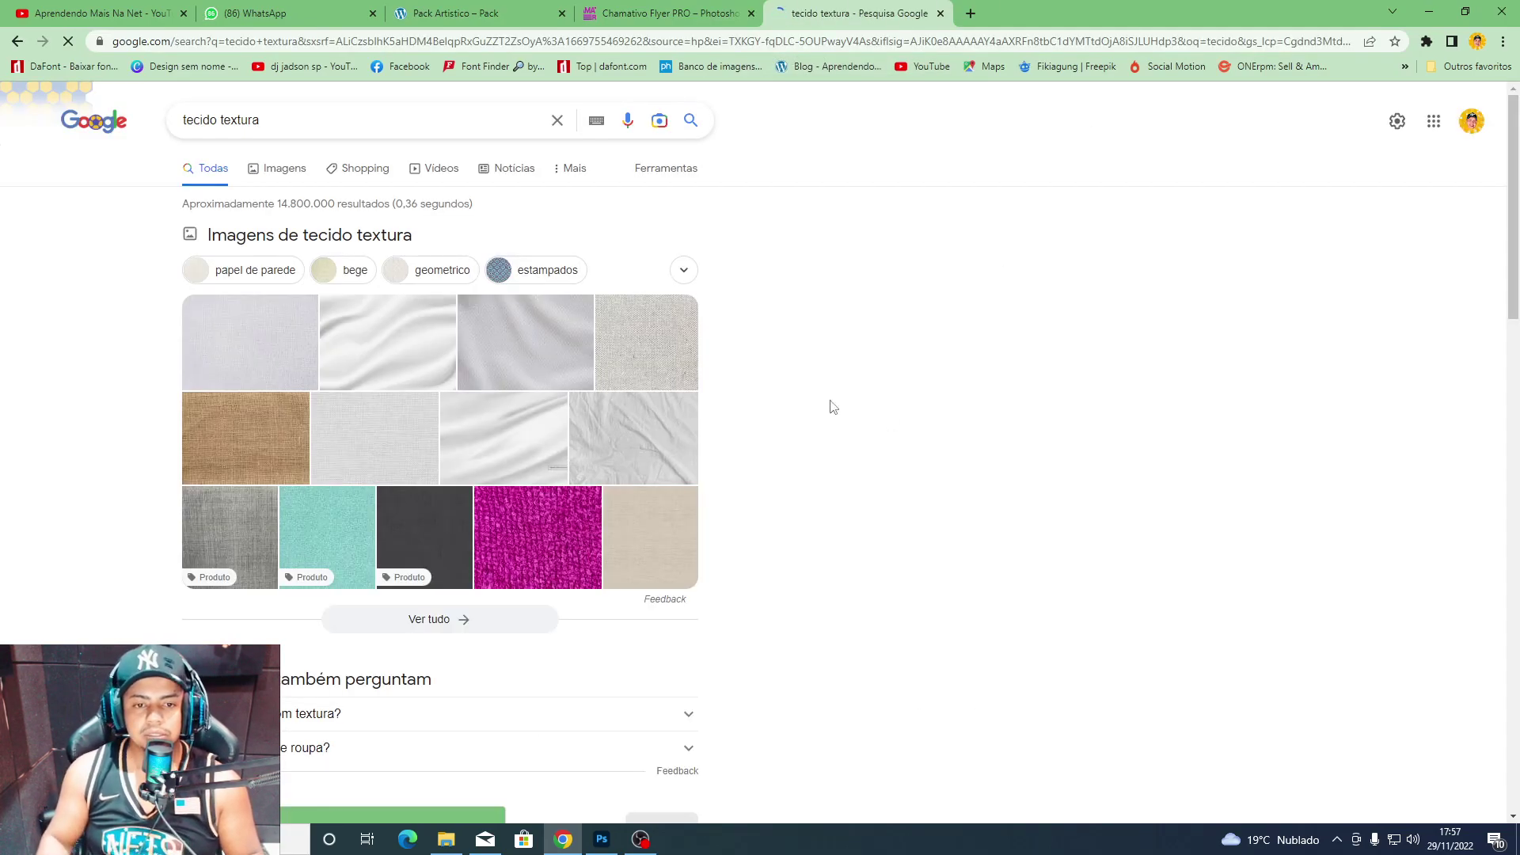
pyautogui.click(623, 321)
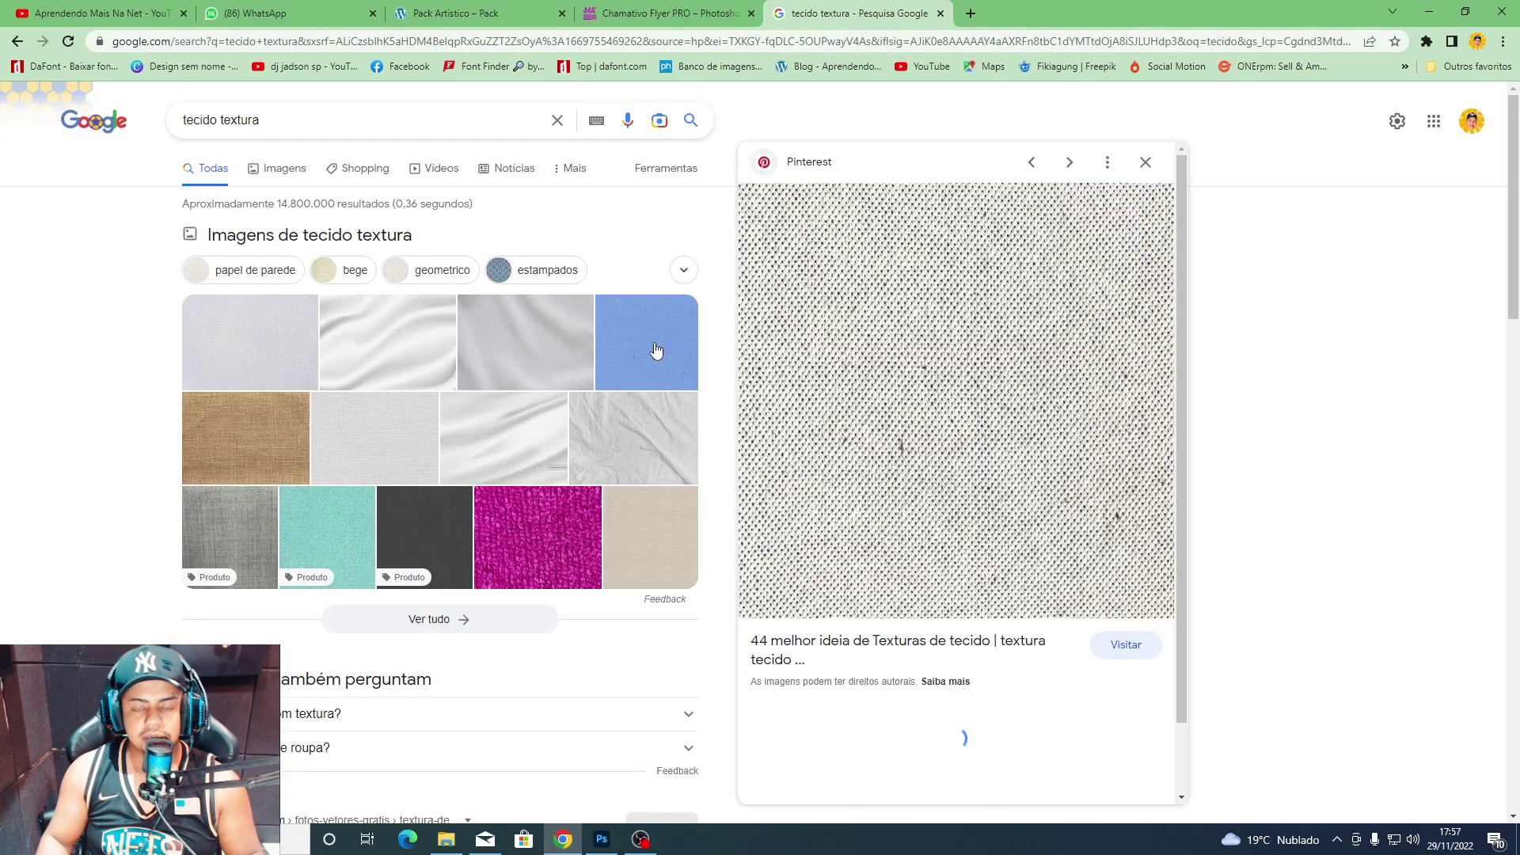
pyautogui.click(427, 356)
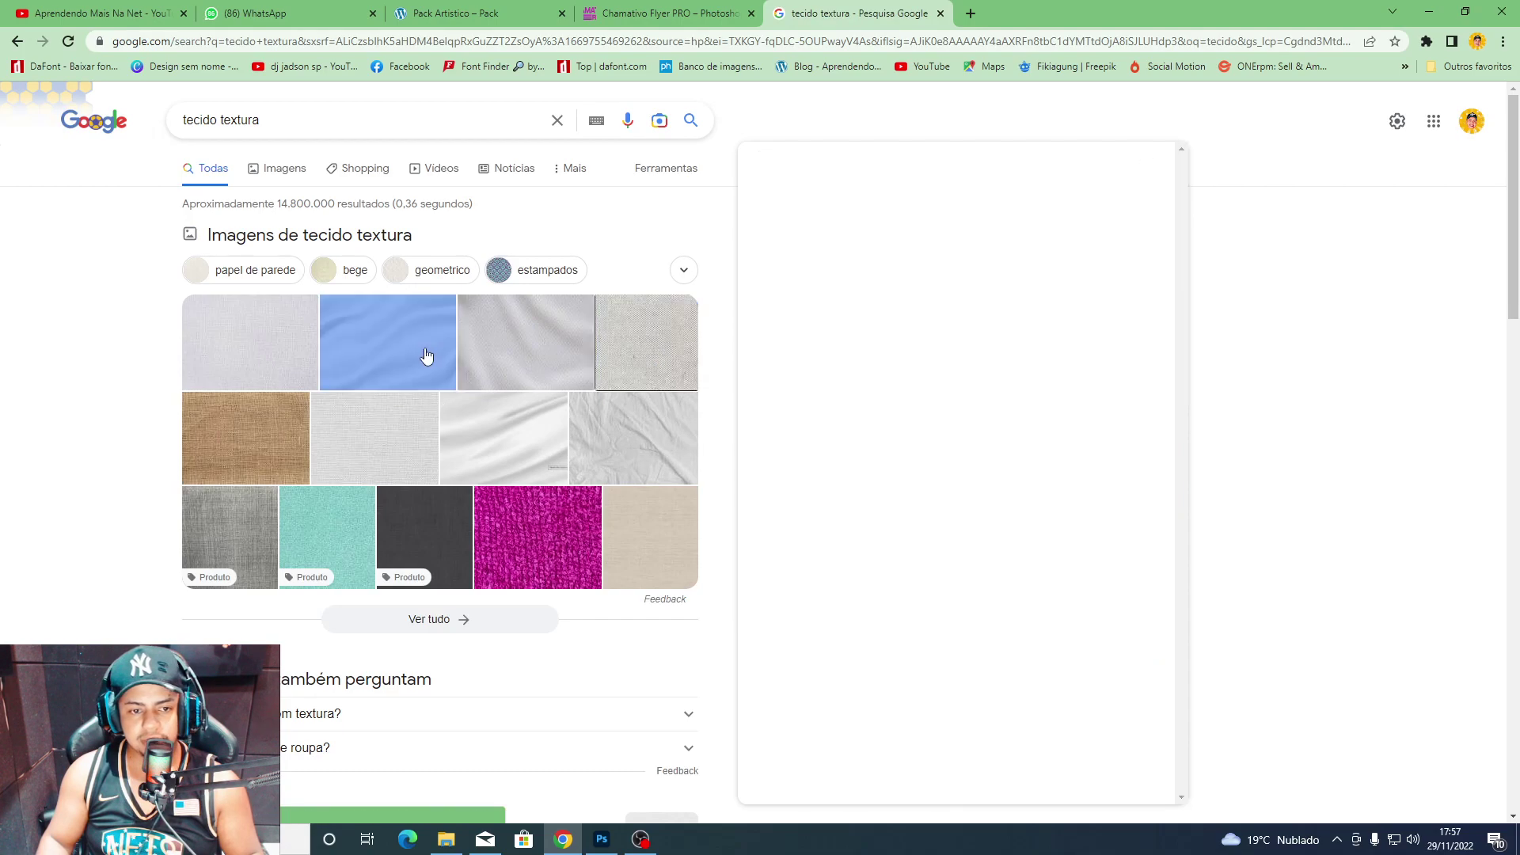
pyautogui.press('Left')
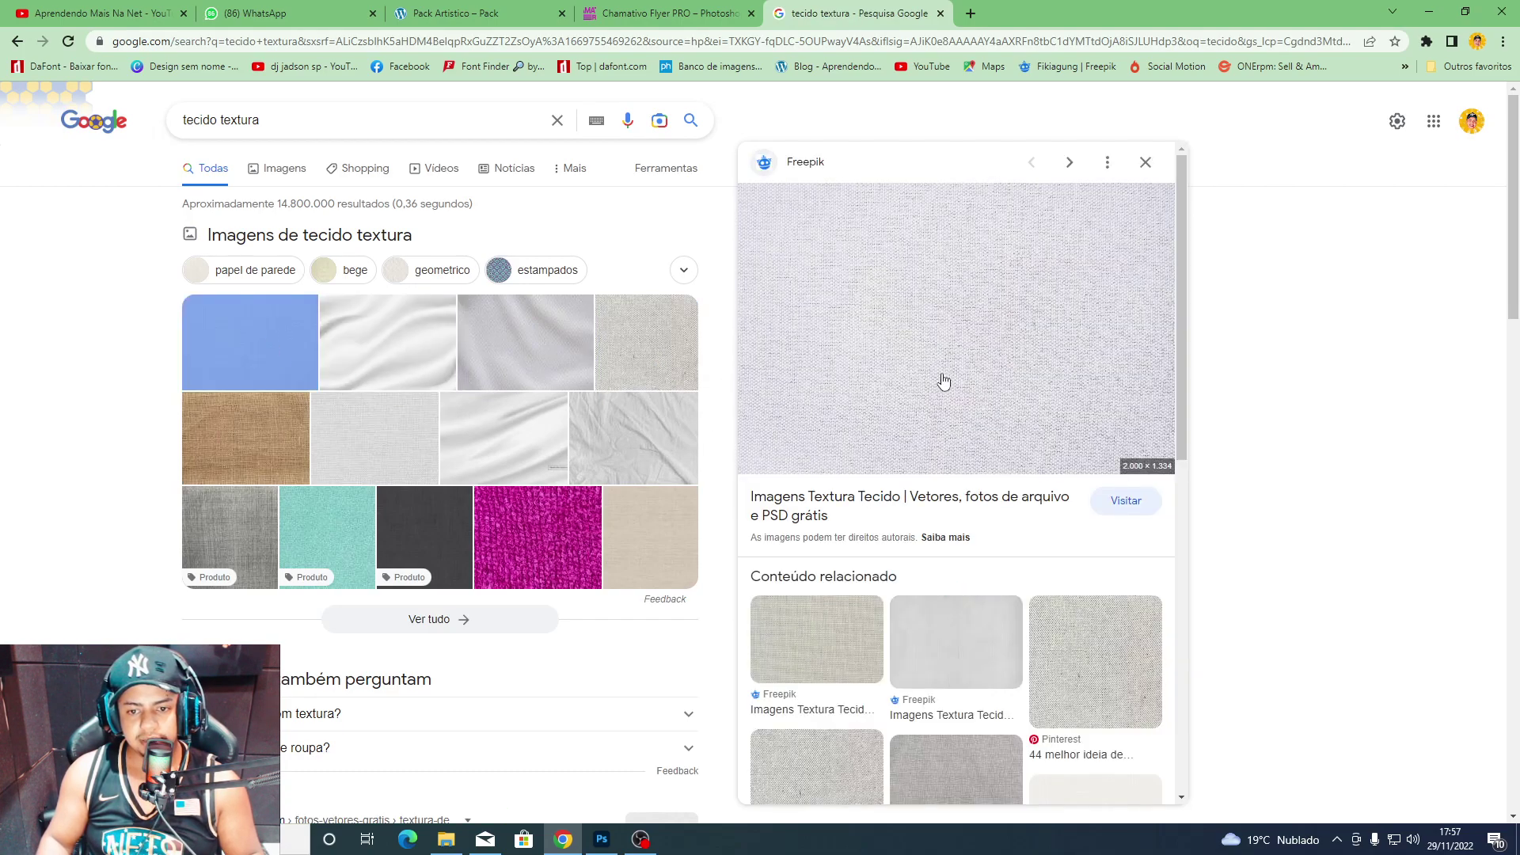
# Add a Solid Color fill layer in light blue afc9e3 to the blank document.
pyautogui.click(601, 839)
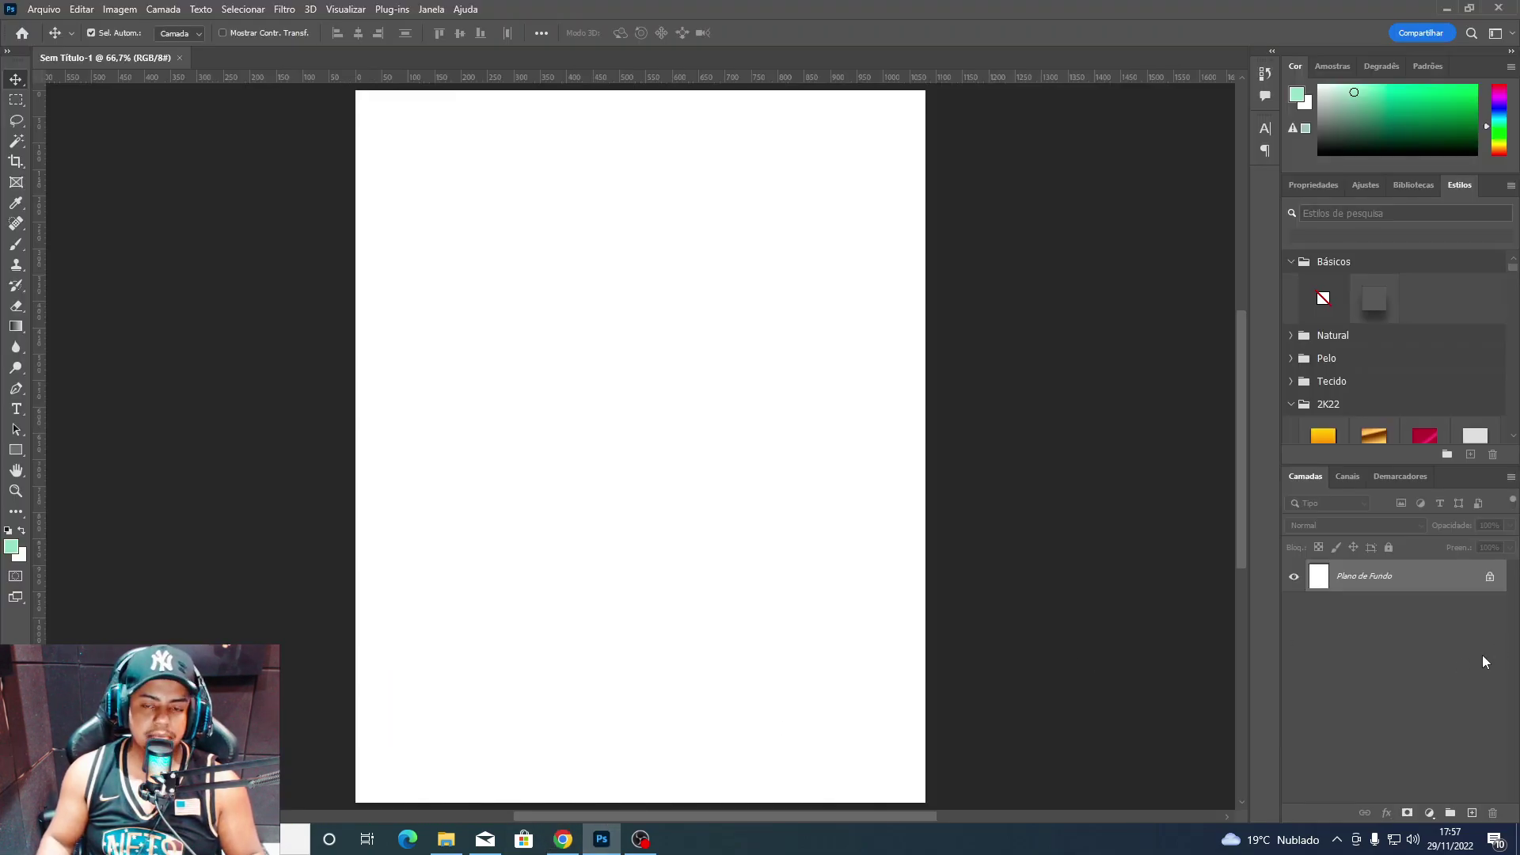
pyautogui.click(1429, 813)
pyautogui.click(1433, 540)
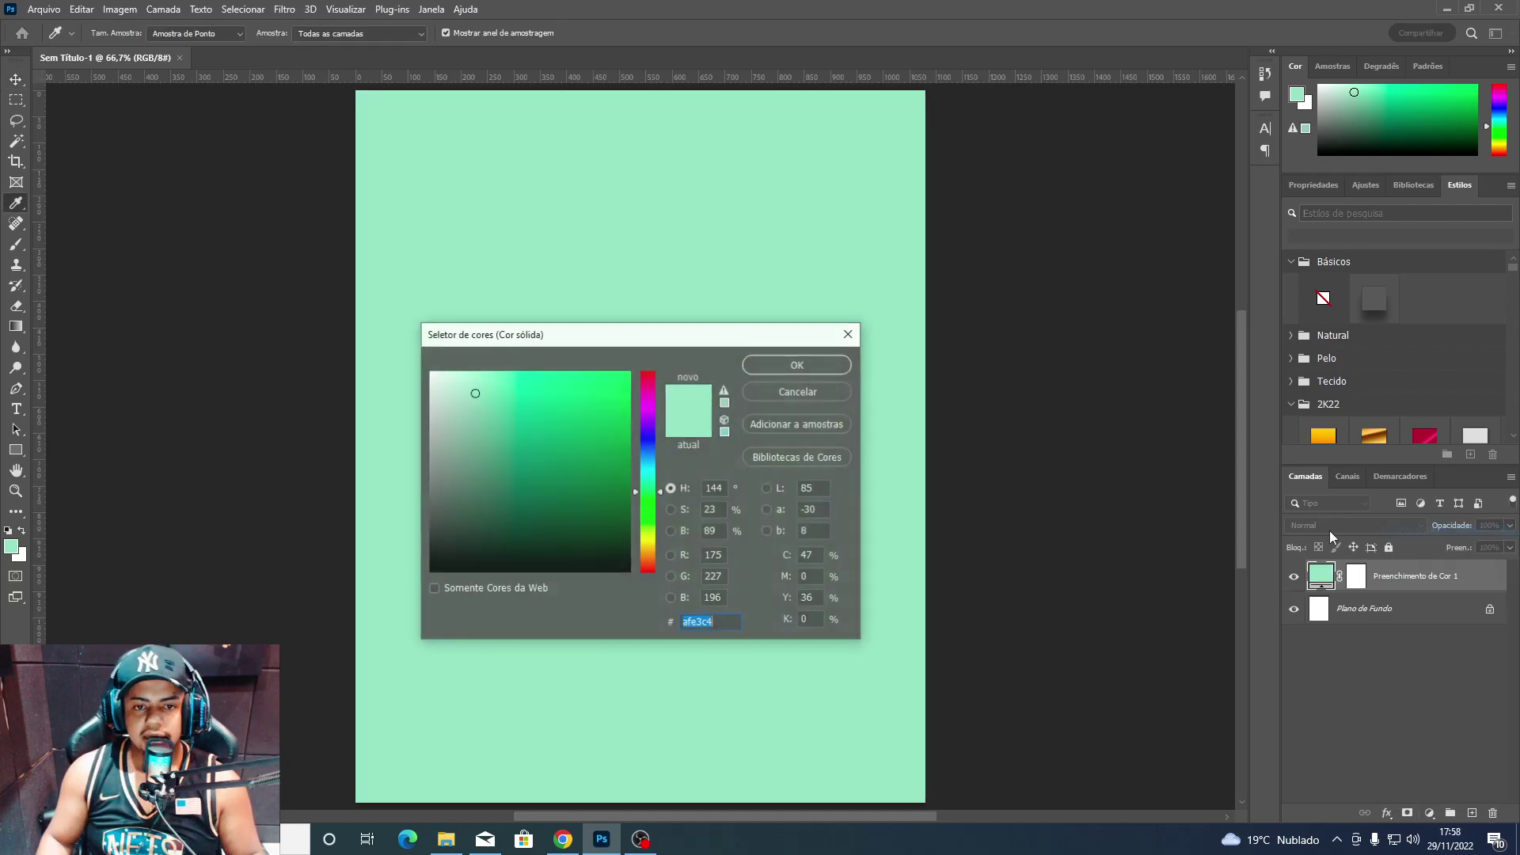
pyautogui.moveTo(660, 444); pyautogui.dragTo(668, 450)
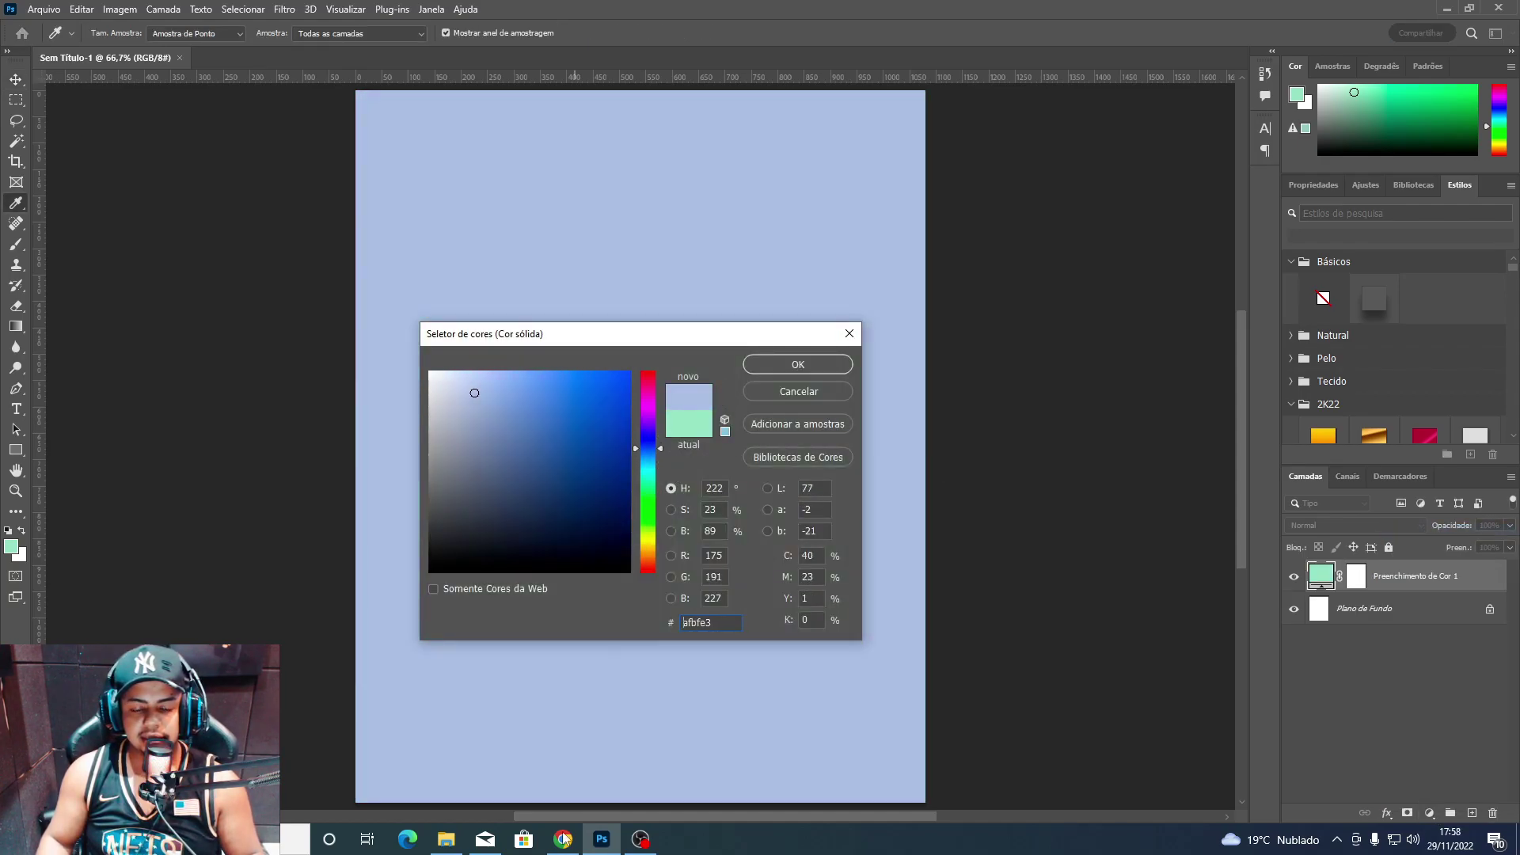
pyautogui.click(563, 839)
pyautogui.tripleClick(474, 130)
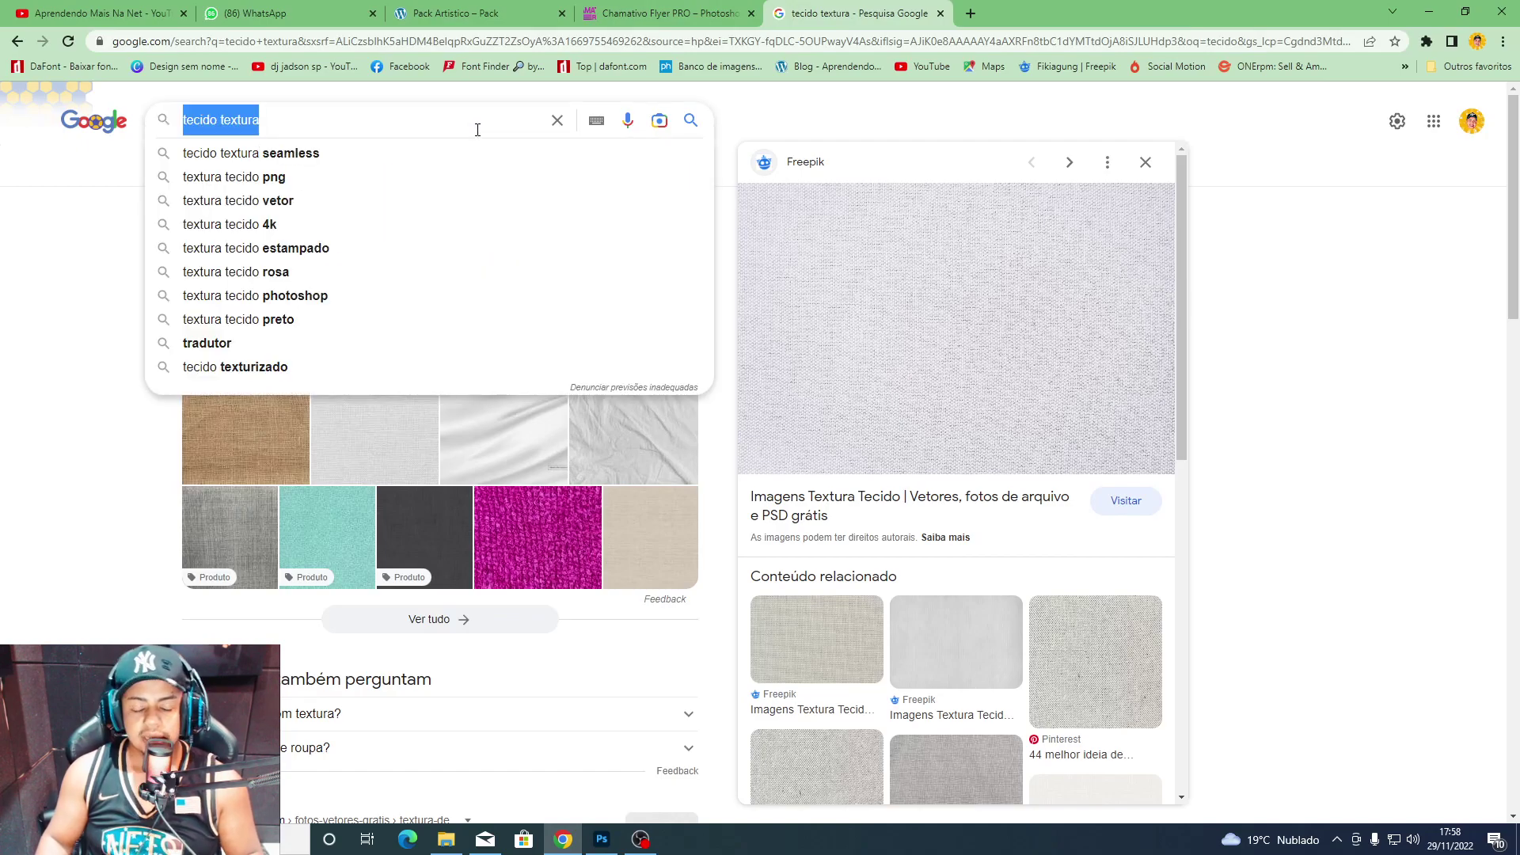
# Show Google Images results for 'tecido textura' and preview the dotted white Freepik fabric texture.
pyautogui.press('BackSpace')
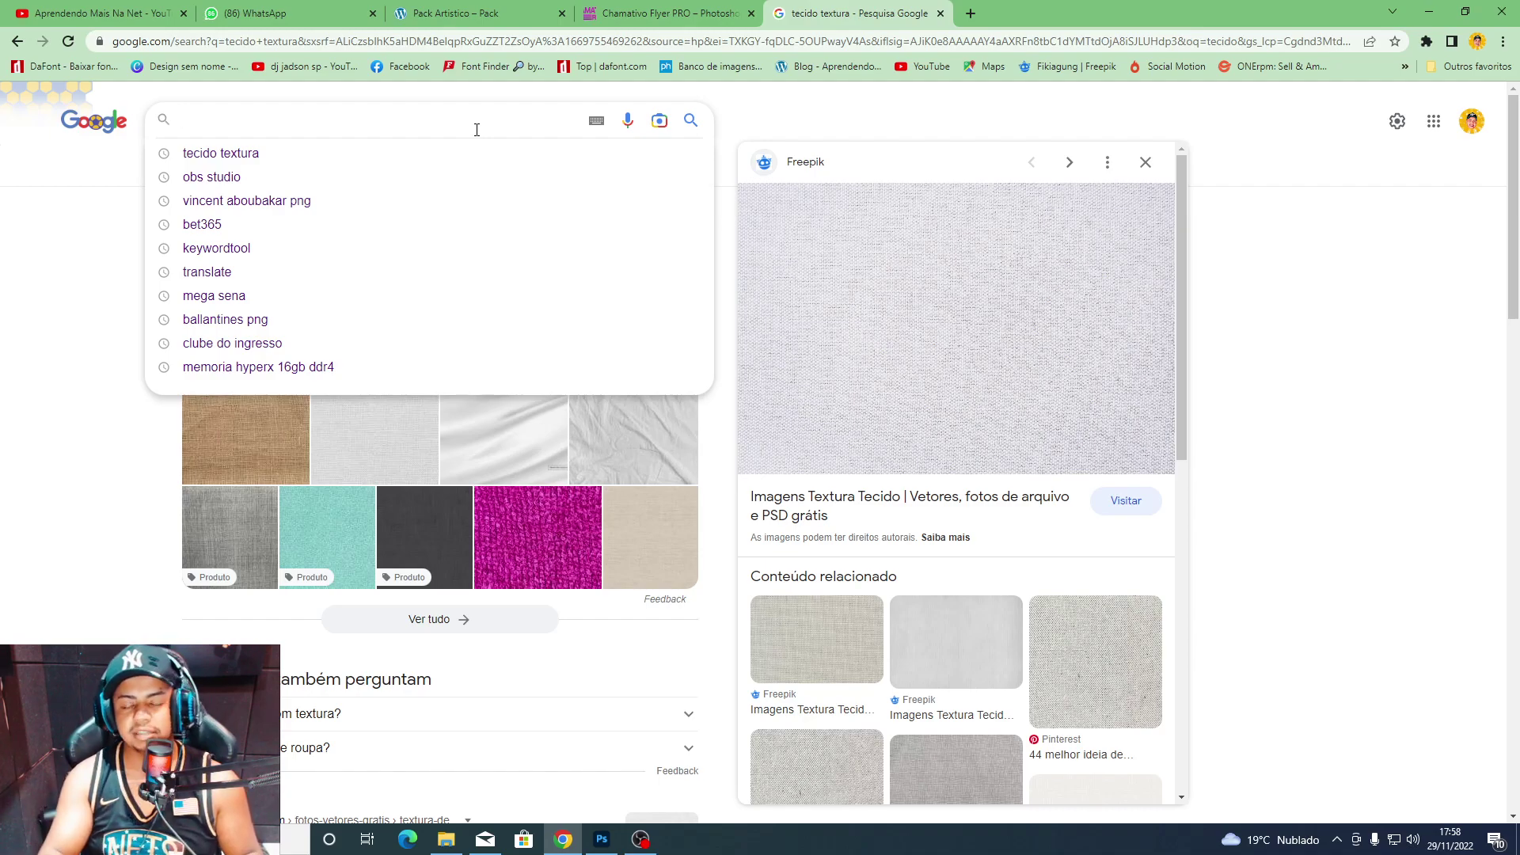
pyautogui.click(3, 502)
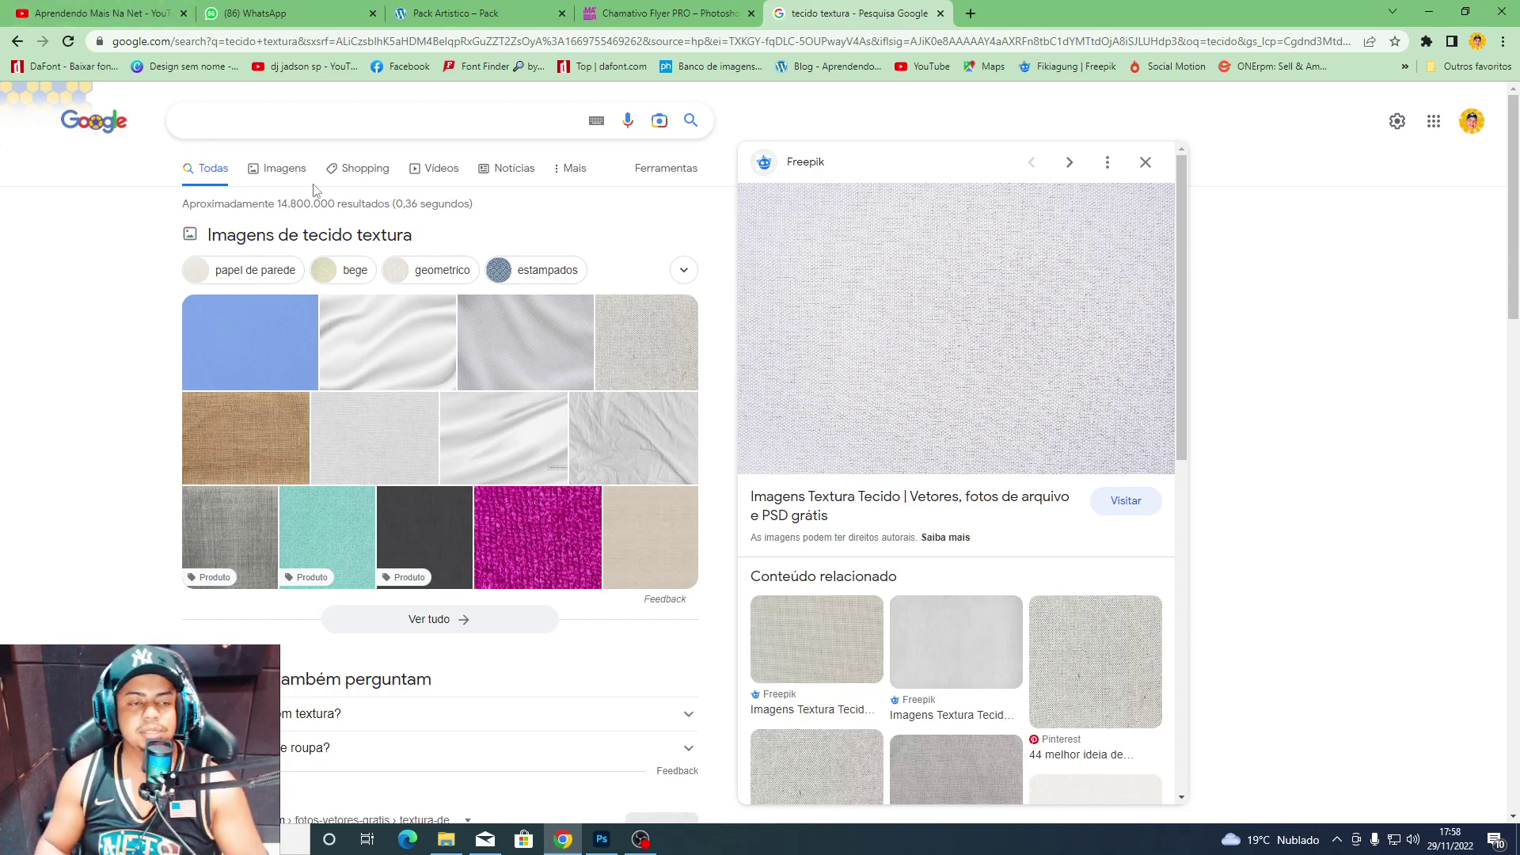
pyautogui.click(289, 167)
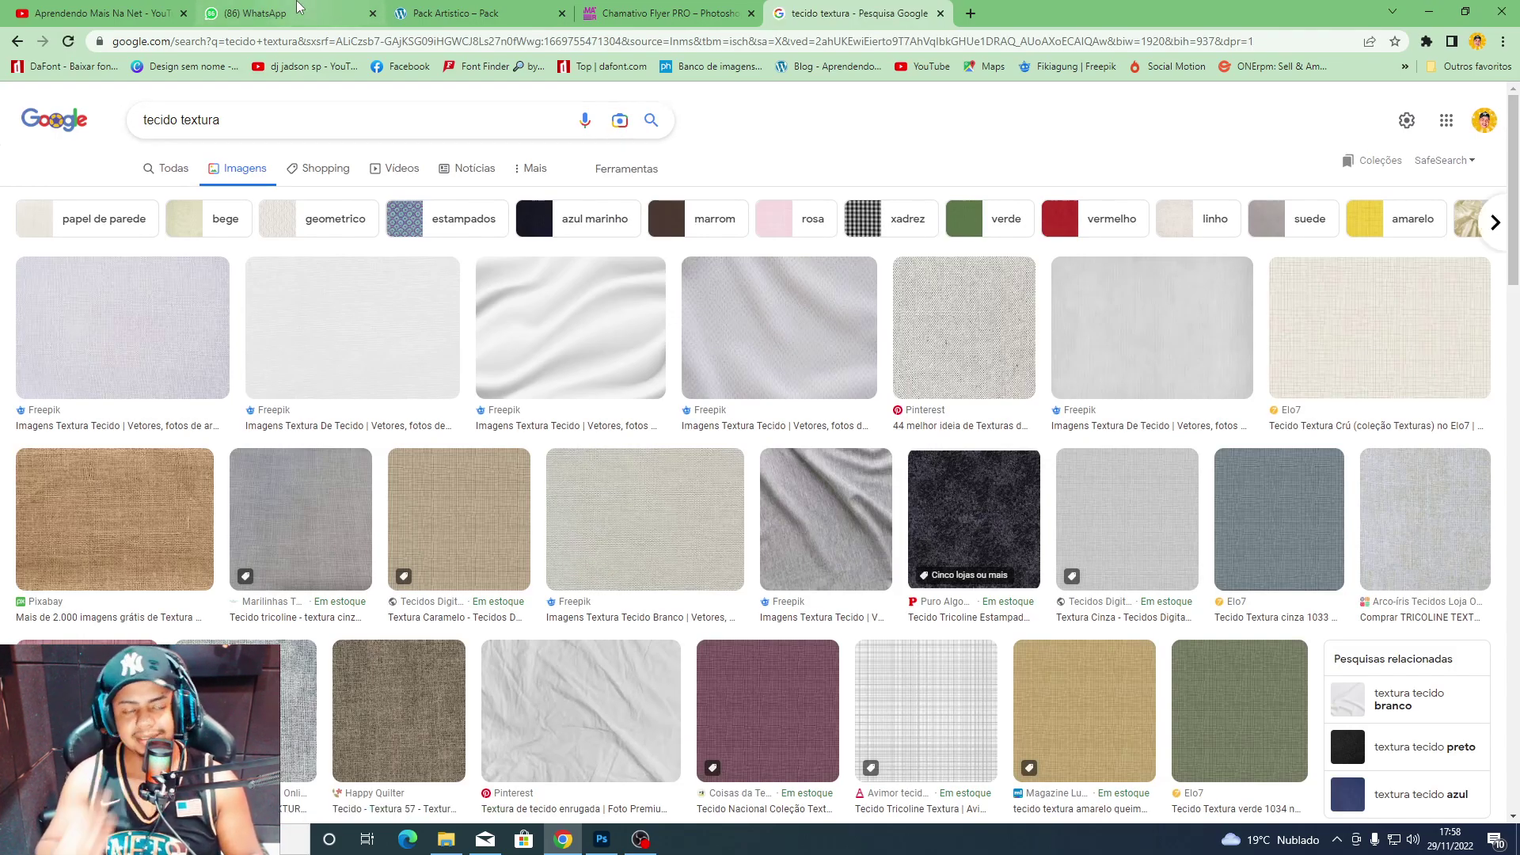
pyautogui.click(167, 171)
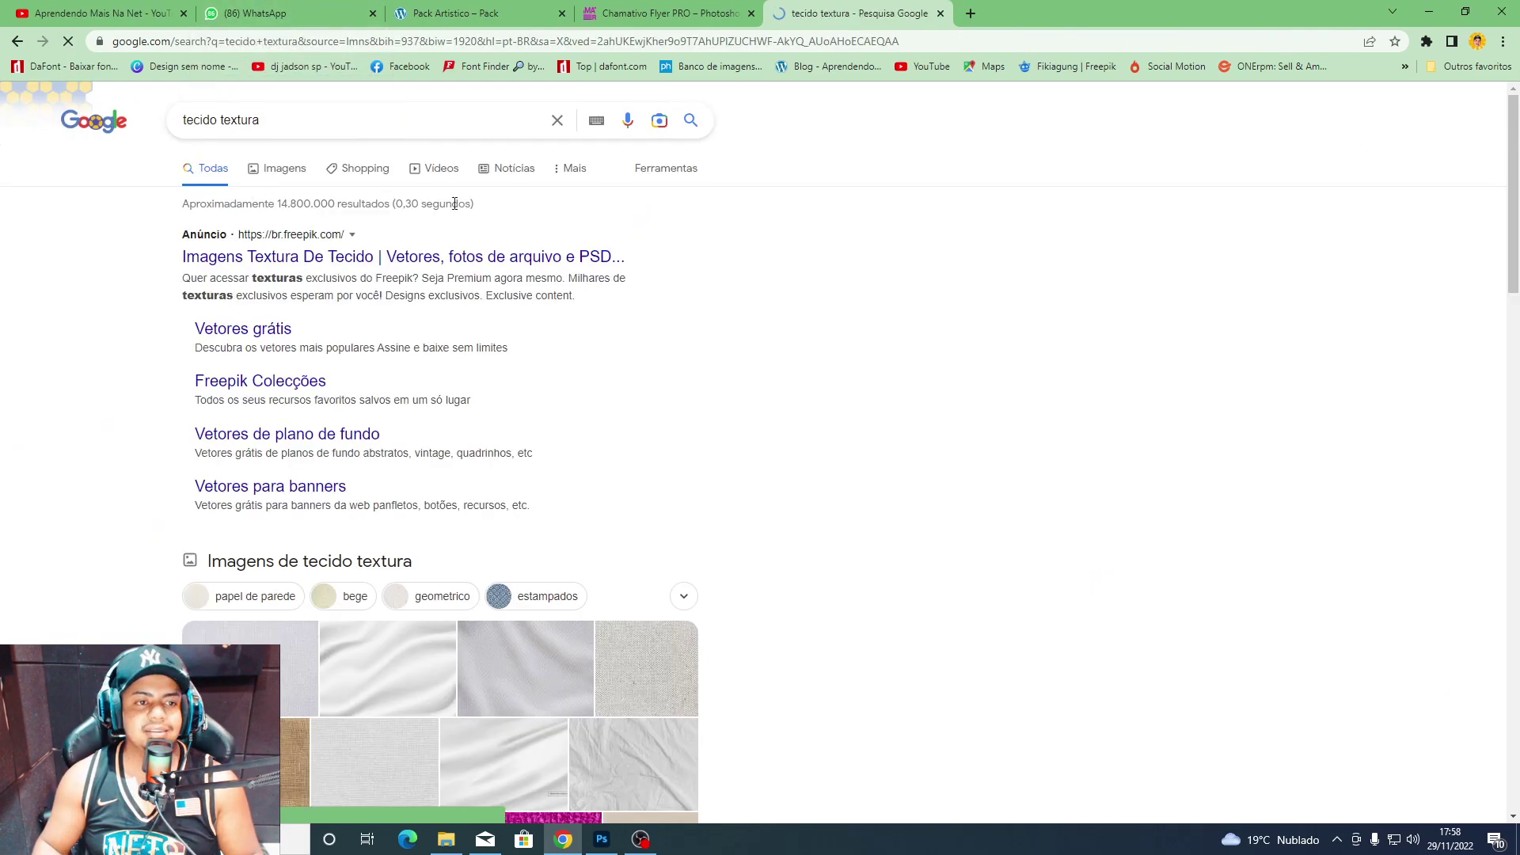
pyautogui.tripleClick(395, 121)
pyautogui.press('BackSpace')
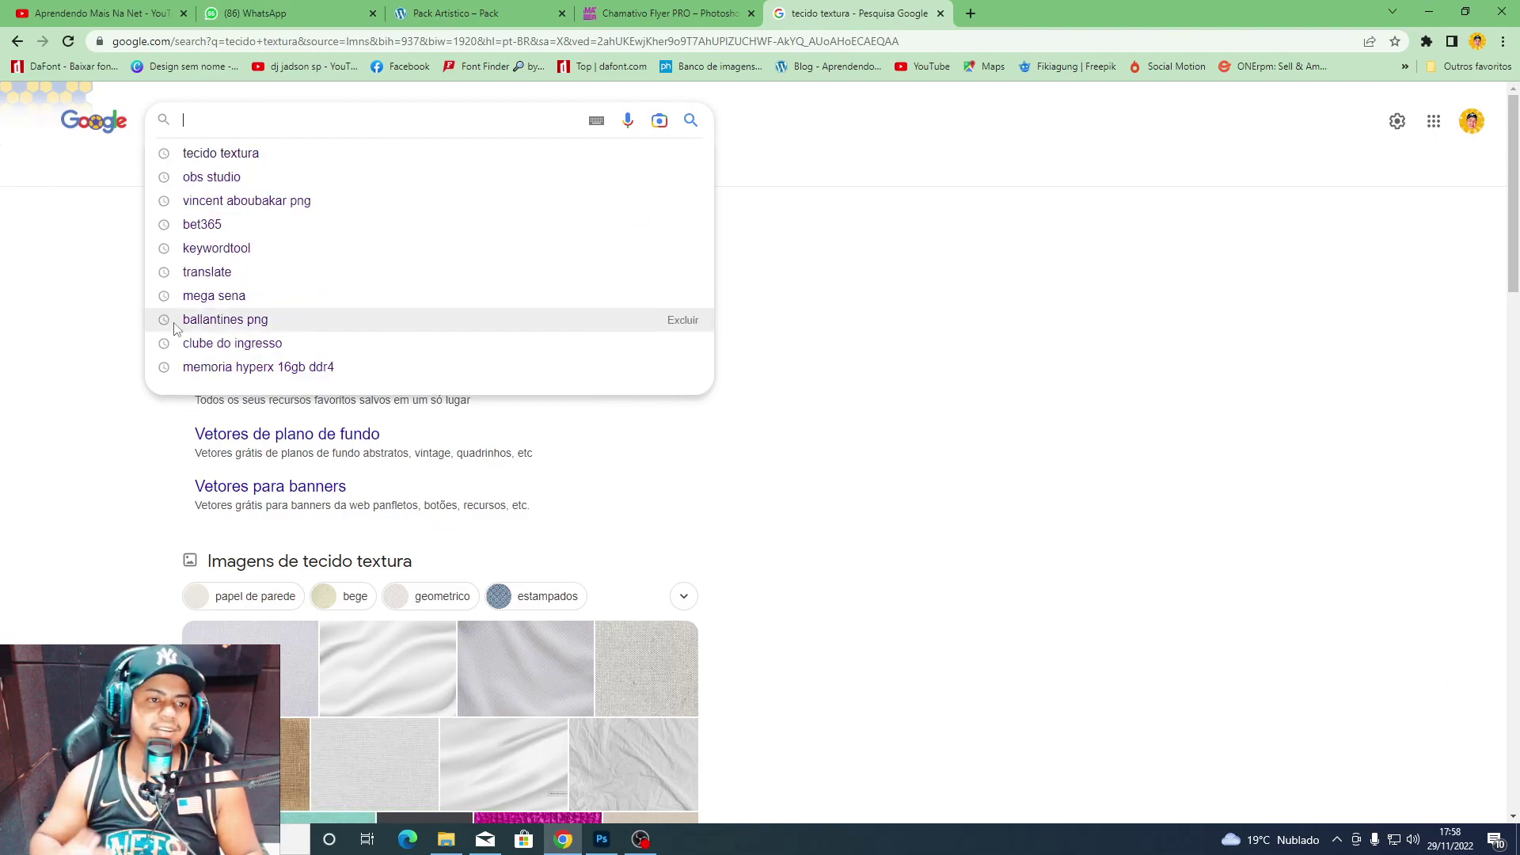
pyautogui.click(869, 291)
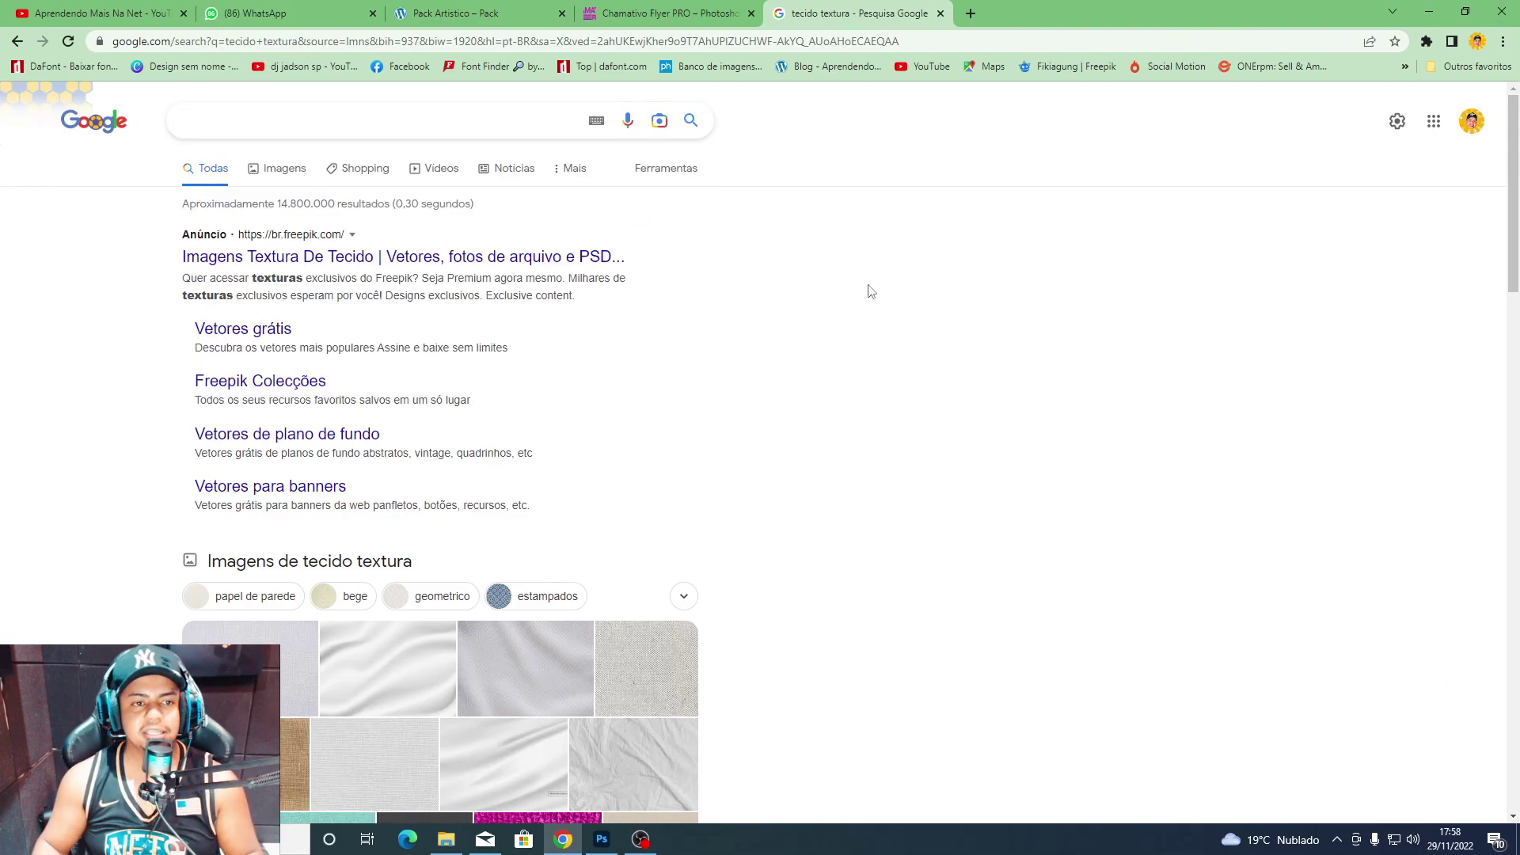
pyautogui.click(391, 124)
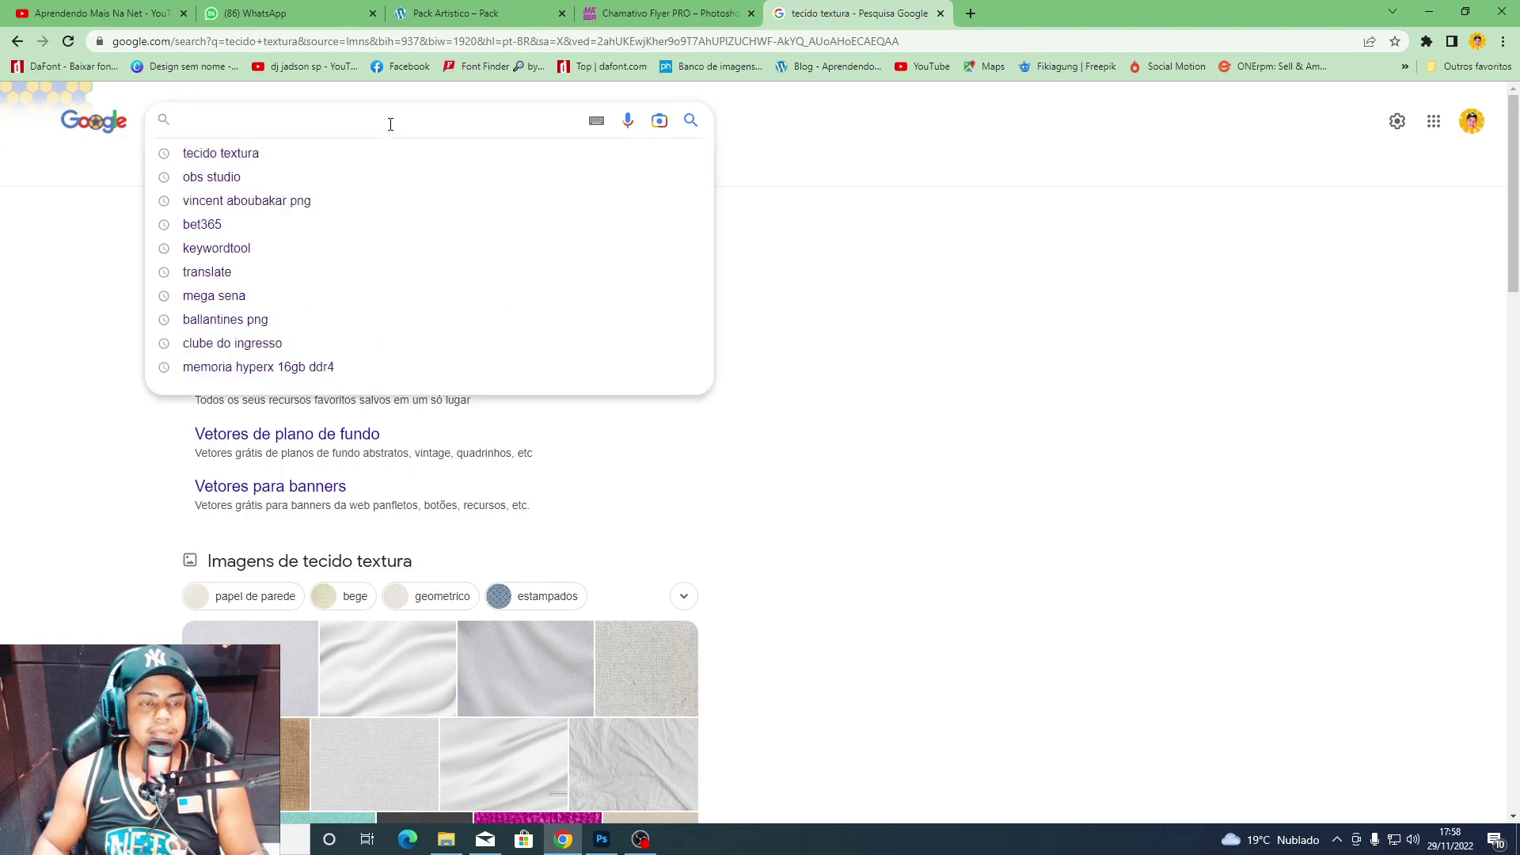
pyautogui.click(388, 177)
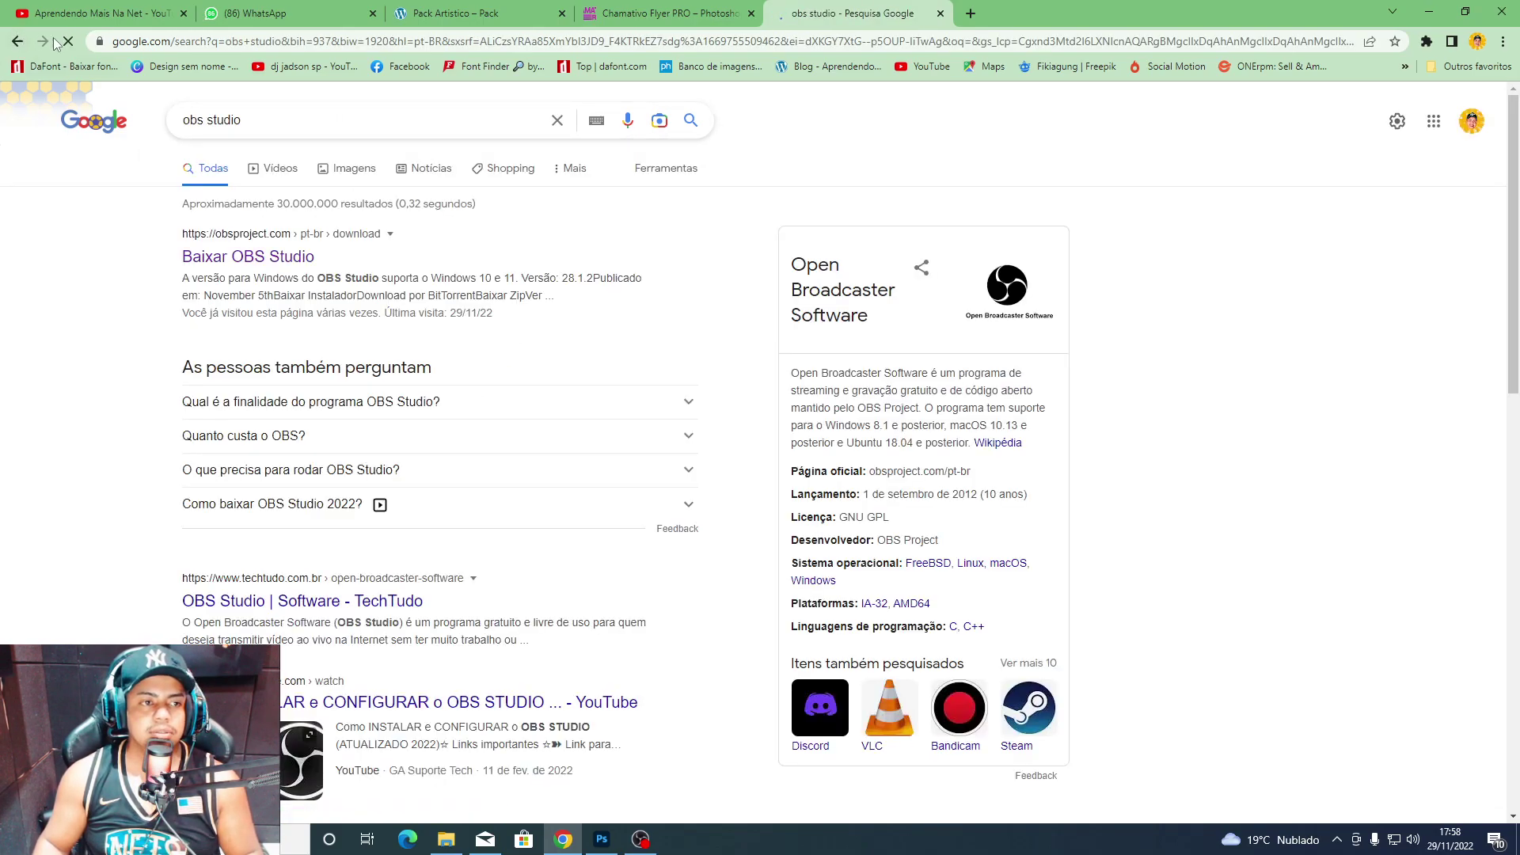
pyautogui.click(10, 41)
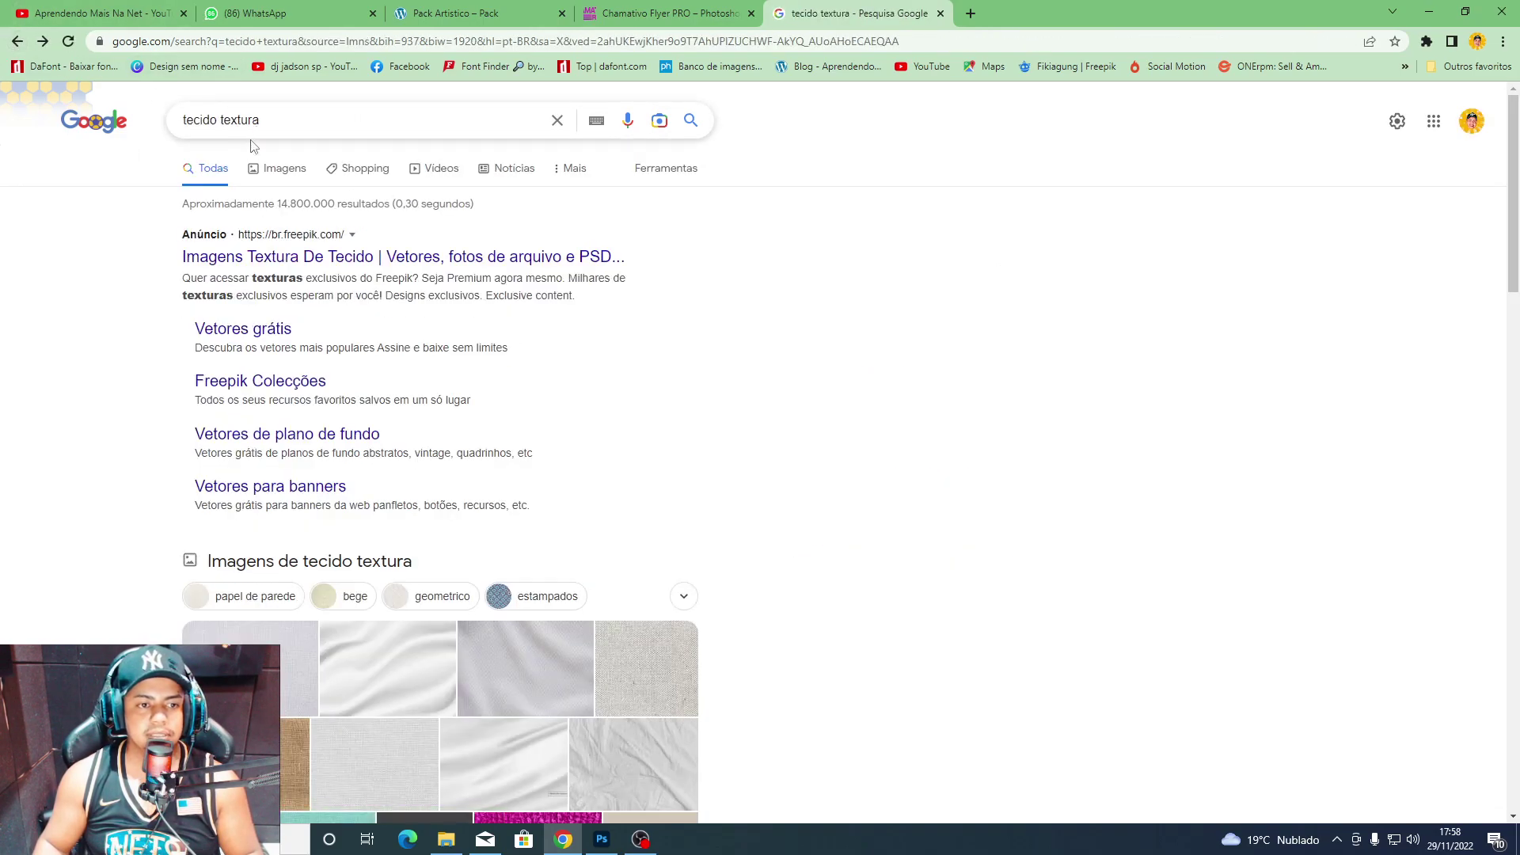
pyautogui.click(285, 169)
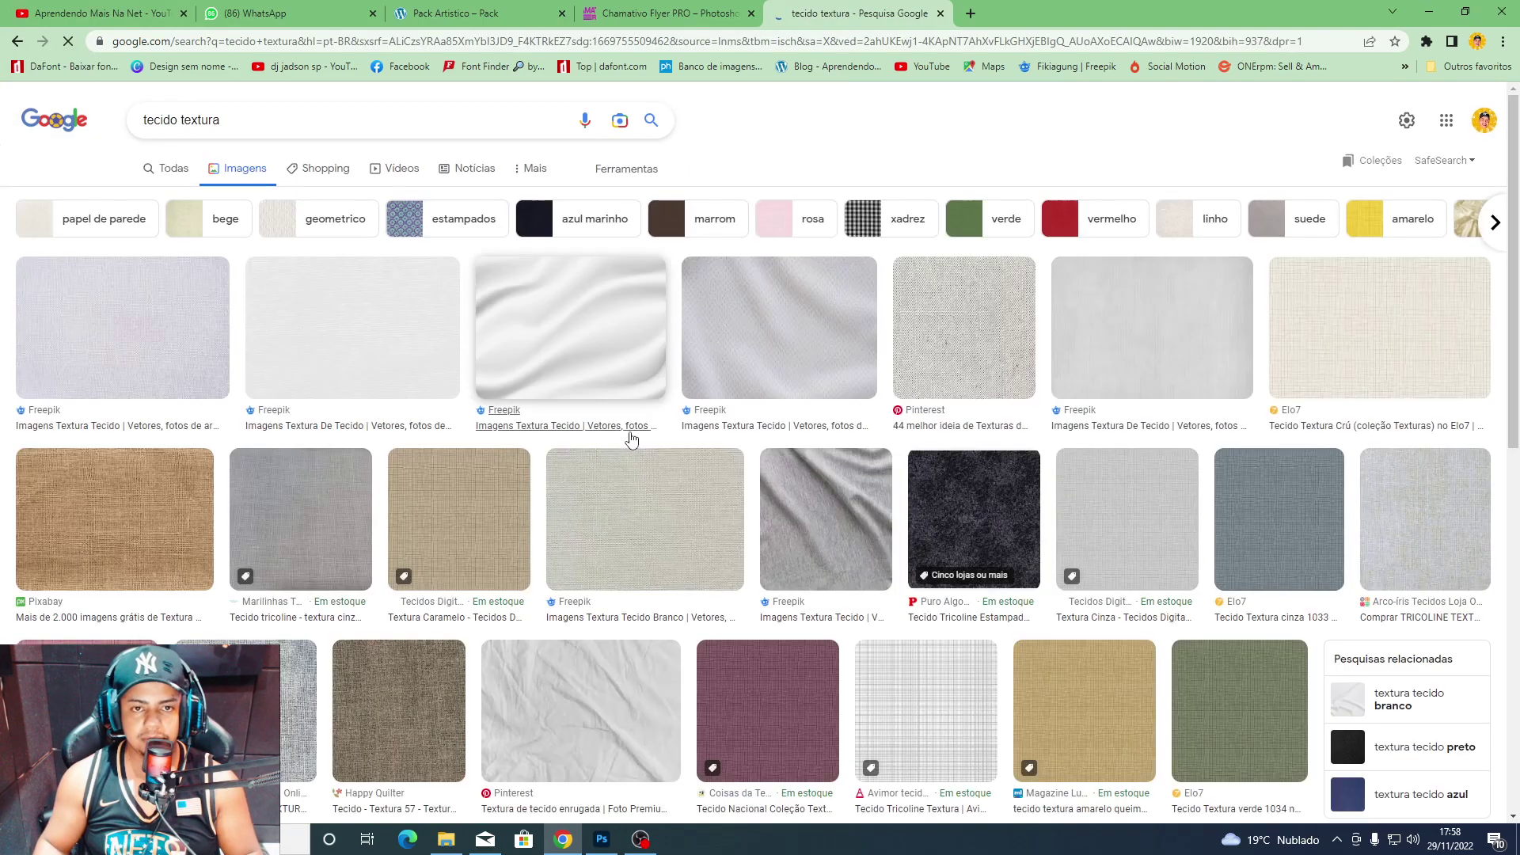
pyautogui.click(839, 332)
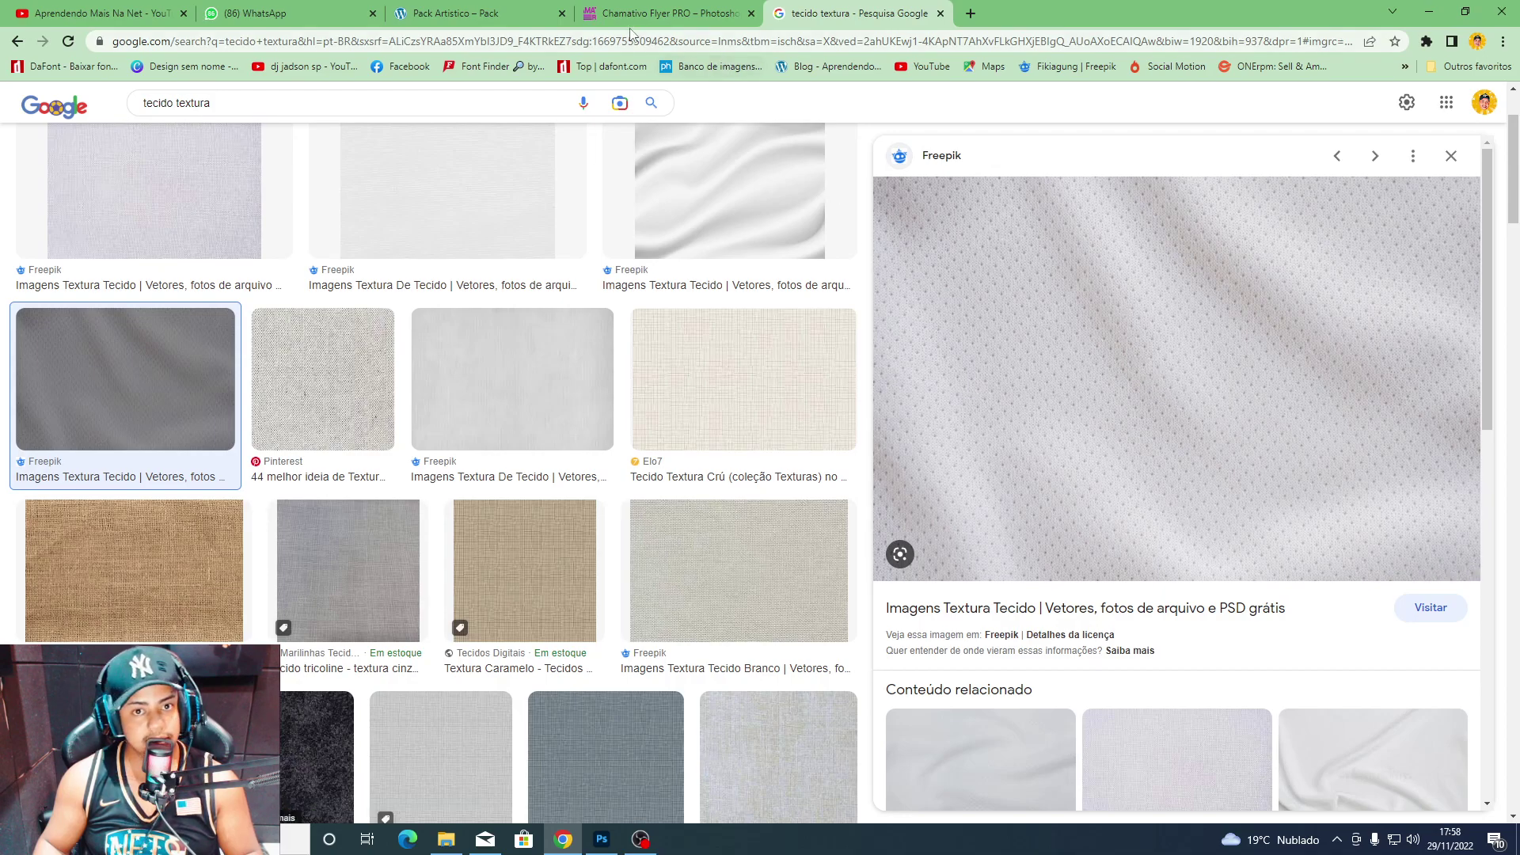
# Search Google Images for 'seleção camarões' in a new tab, then return to Photoshop.
pyautogui.click(971, 14)
pyautogui.write('google.com')
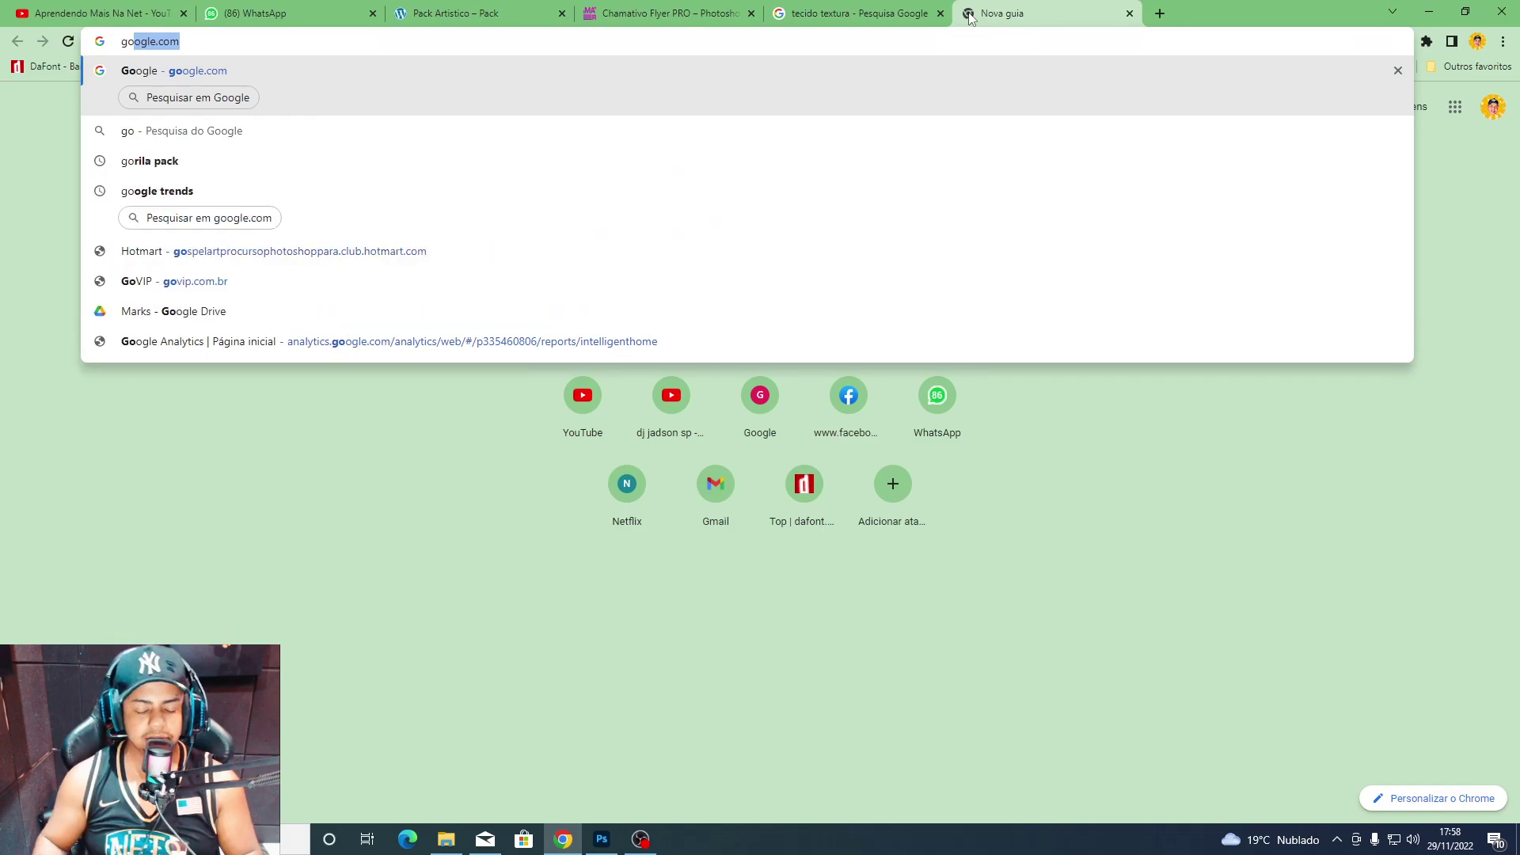
pyautogui.press('Return')
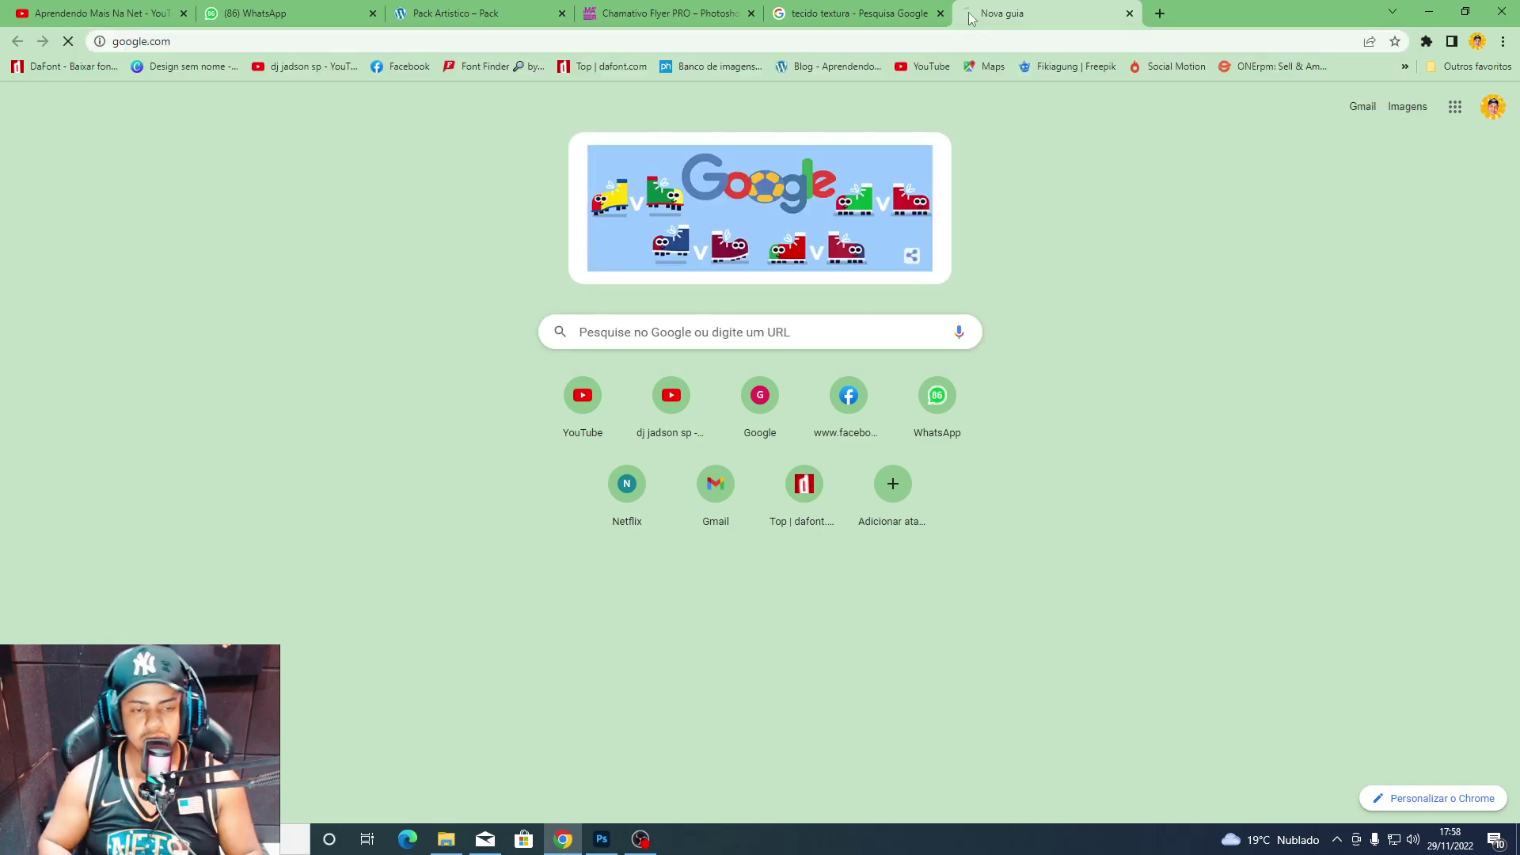
pyautogui.write('selec')
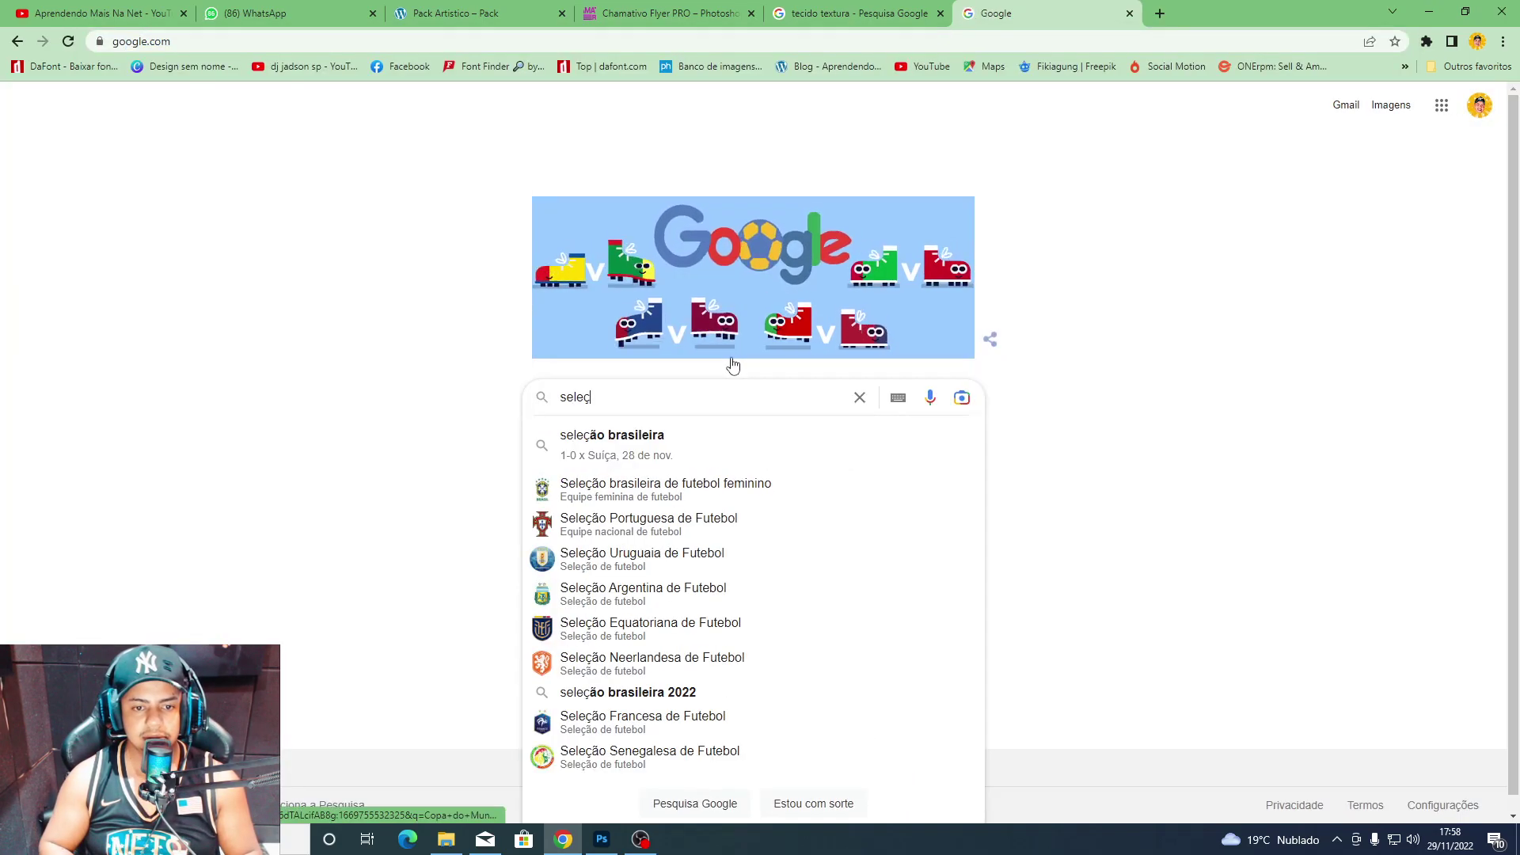
pyautogui.write('ãio c')
pyautogui.press('BackSpace')
pyautogui.press('BackSpace')
pyautogui.press('BackSpace')
pyautogui.write('ção ca')
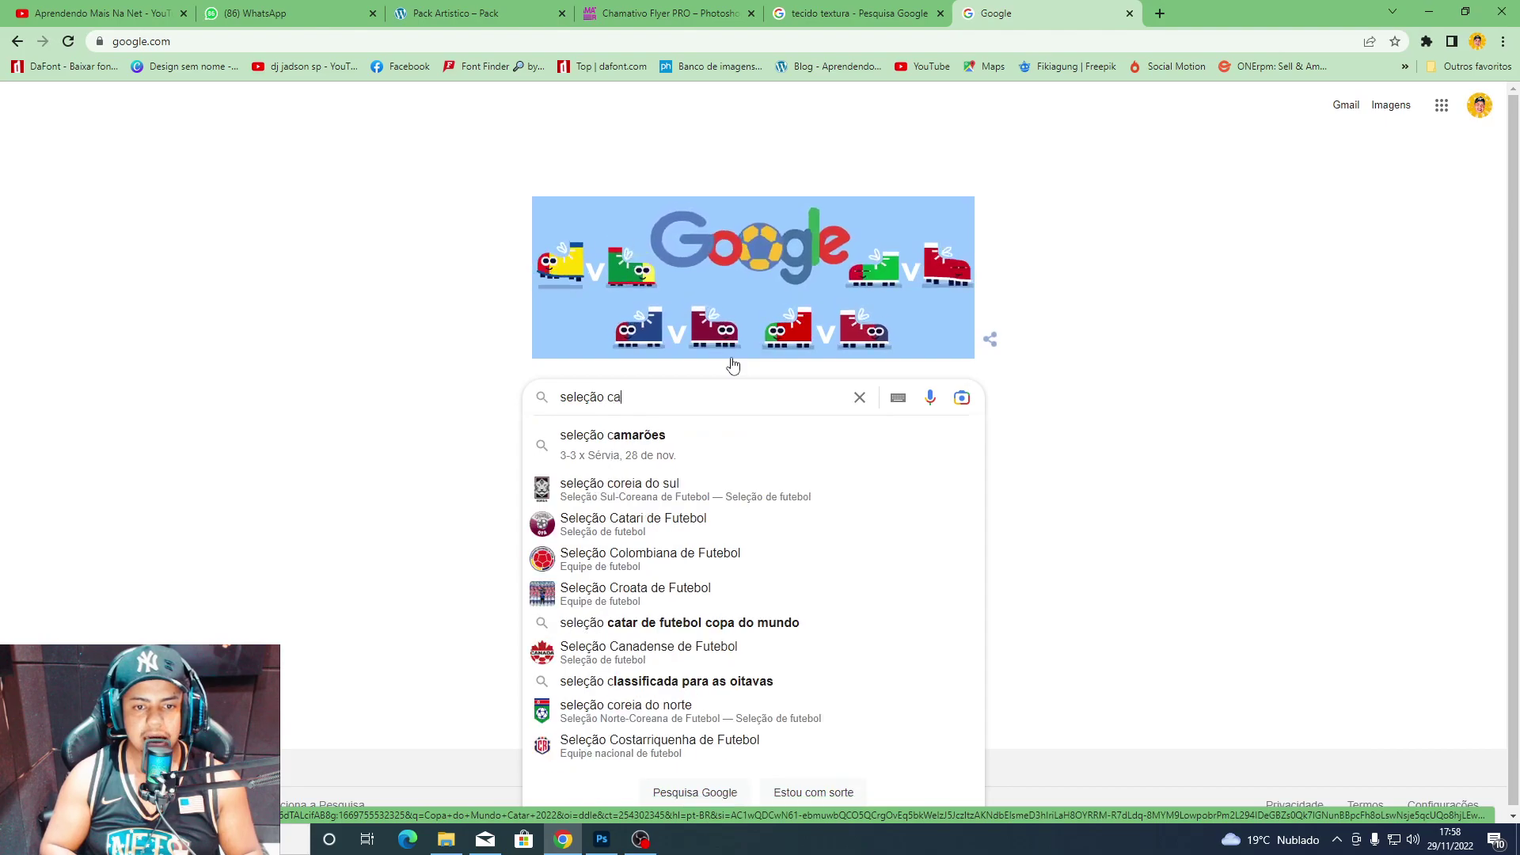
pyautogui.write('marões')
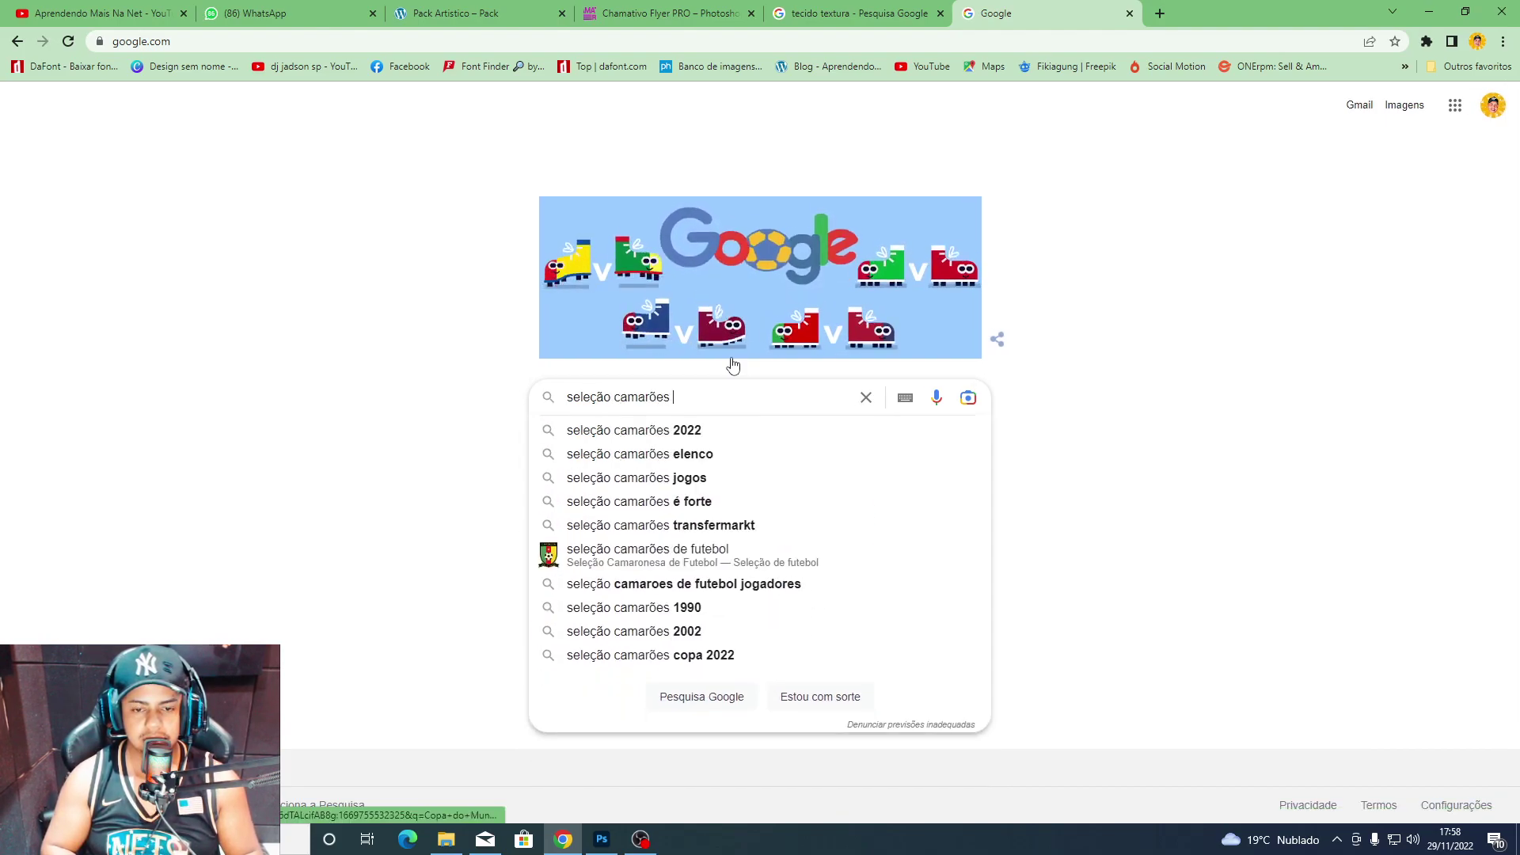
pyautogui.press('Return')
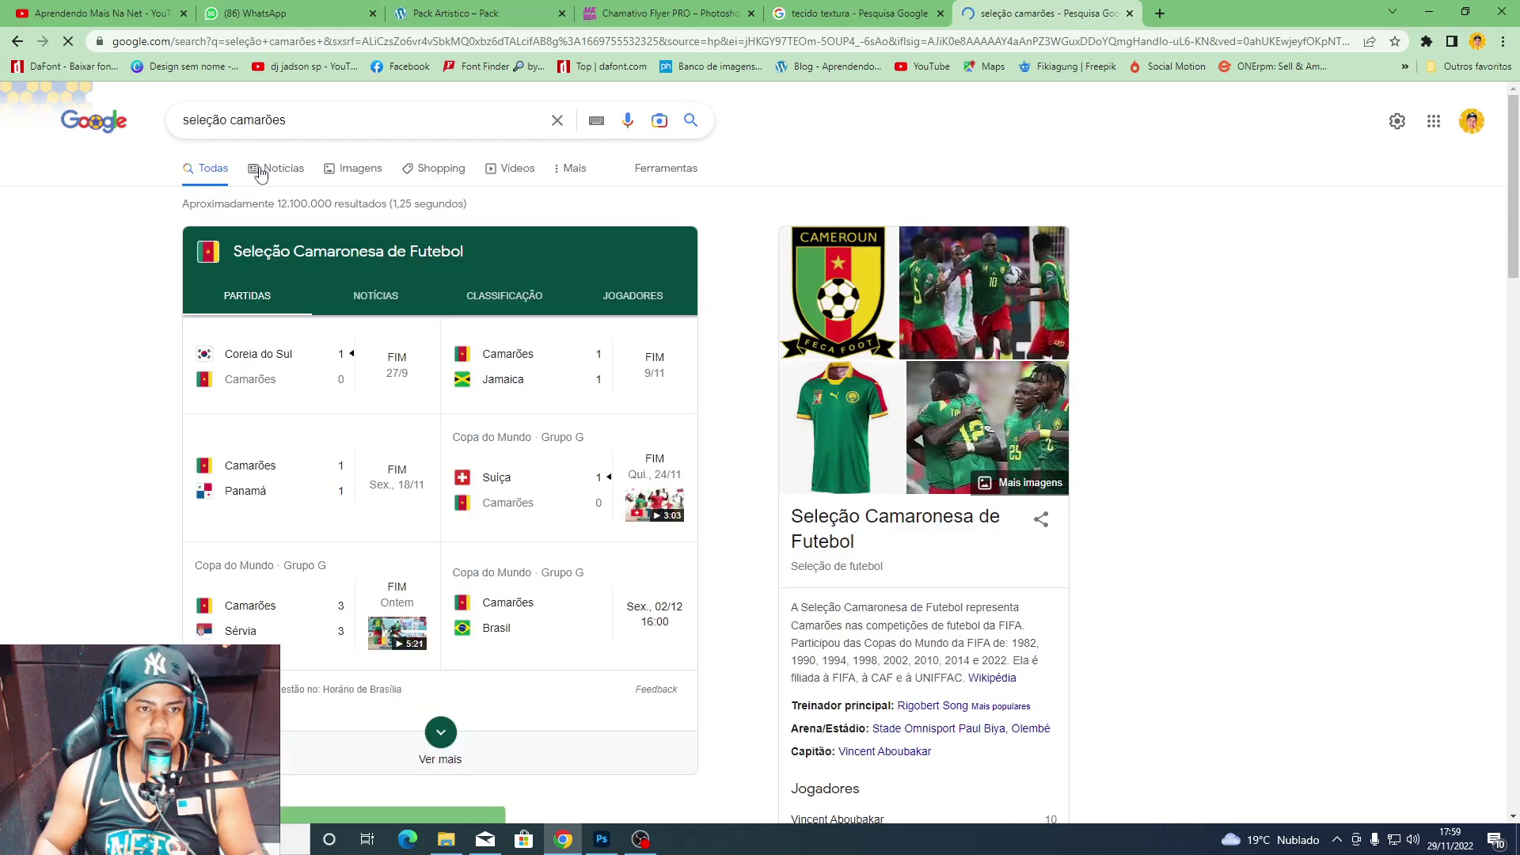
pyautogui.click(339, 176)
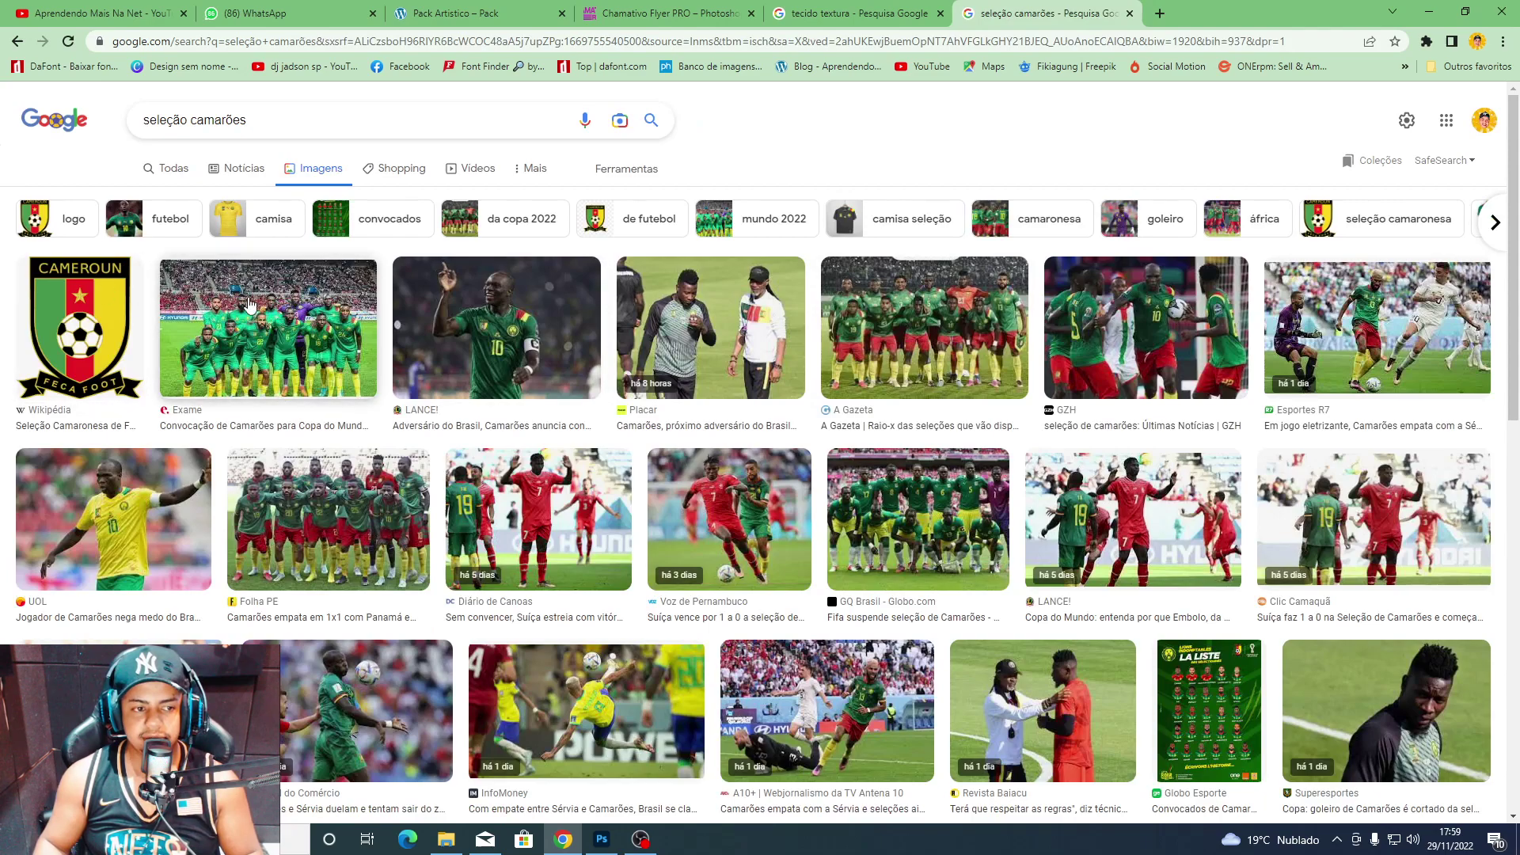
pyautogui.click(600, 839)
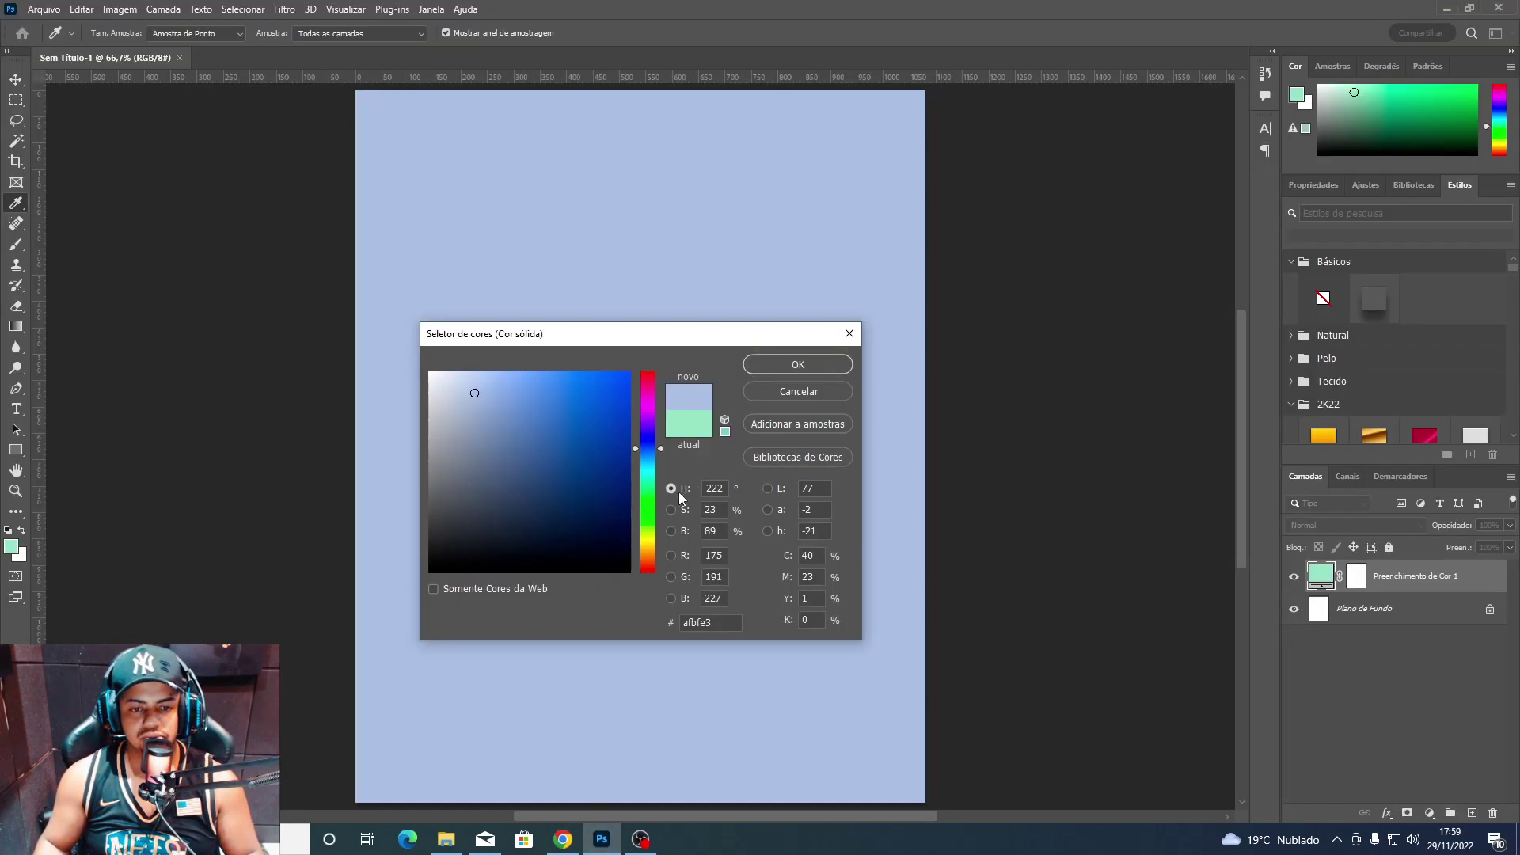
# Confirm a bright blue fill colour, then delete that fill layer.
pyautogui.moveTo(625, 373); pyautogui.dragTo(635, 364)
pyautogui.click(798, 364)
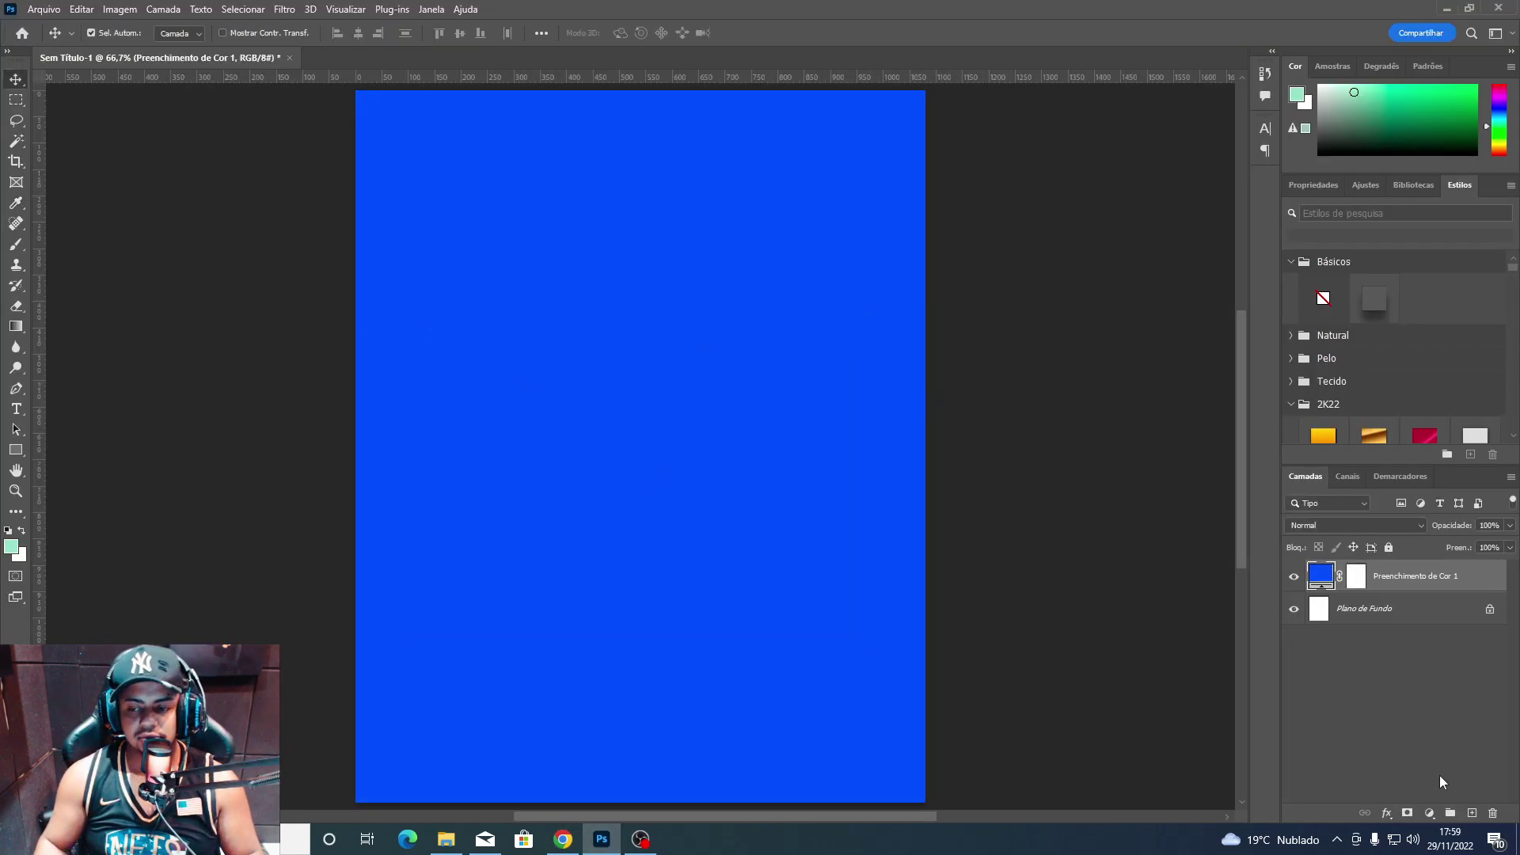
pyautogui.click(1429, 813)
pyautogui.press('Escape')
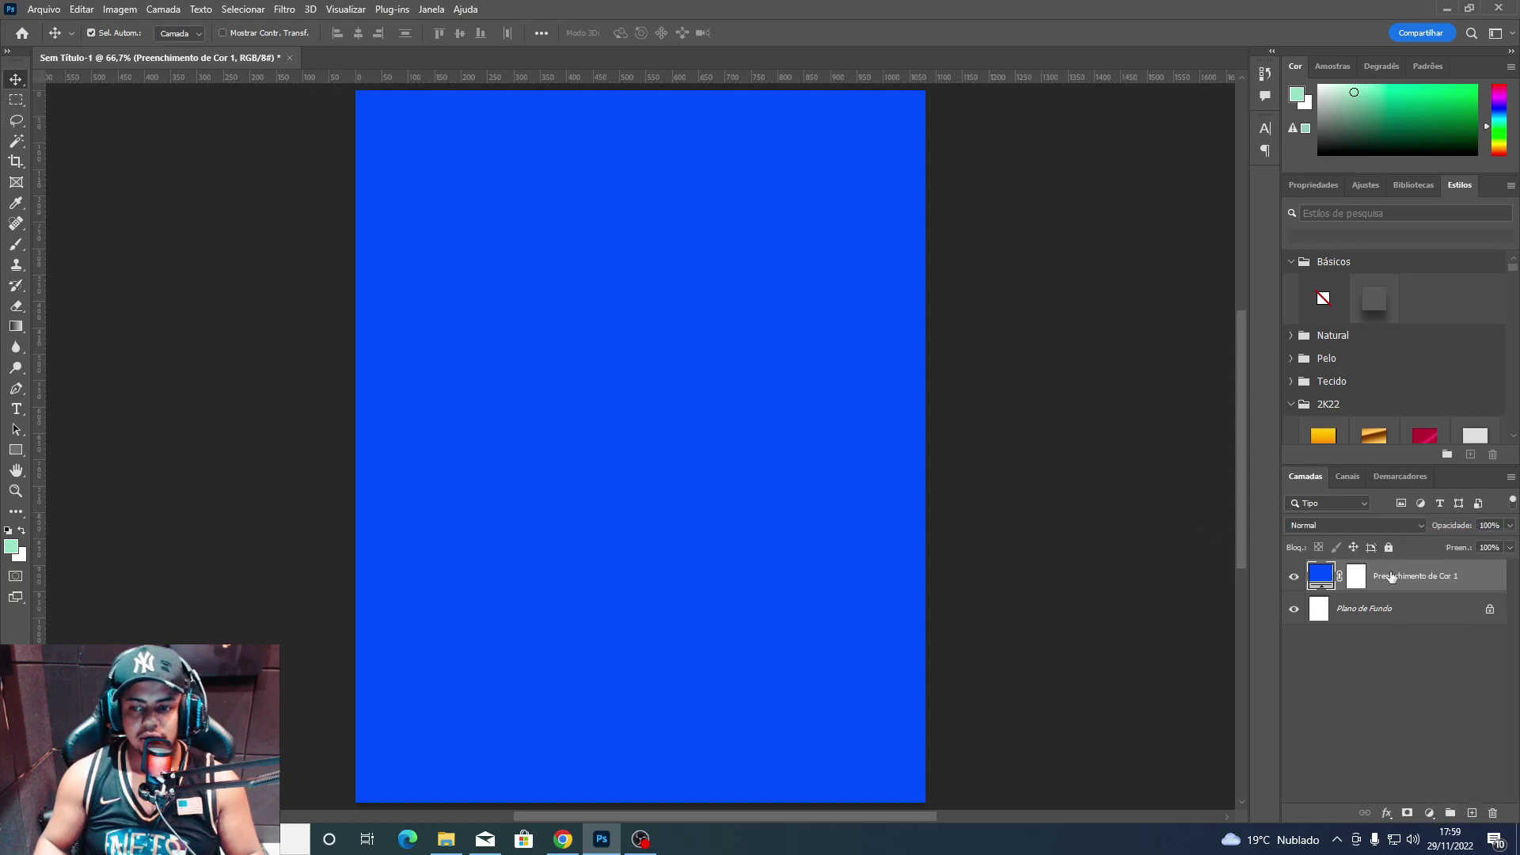
pyautogui.press('Delete')
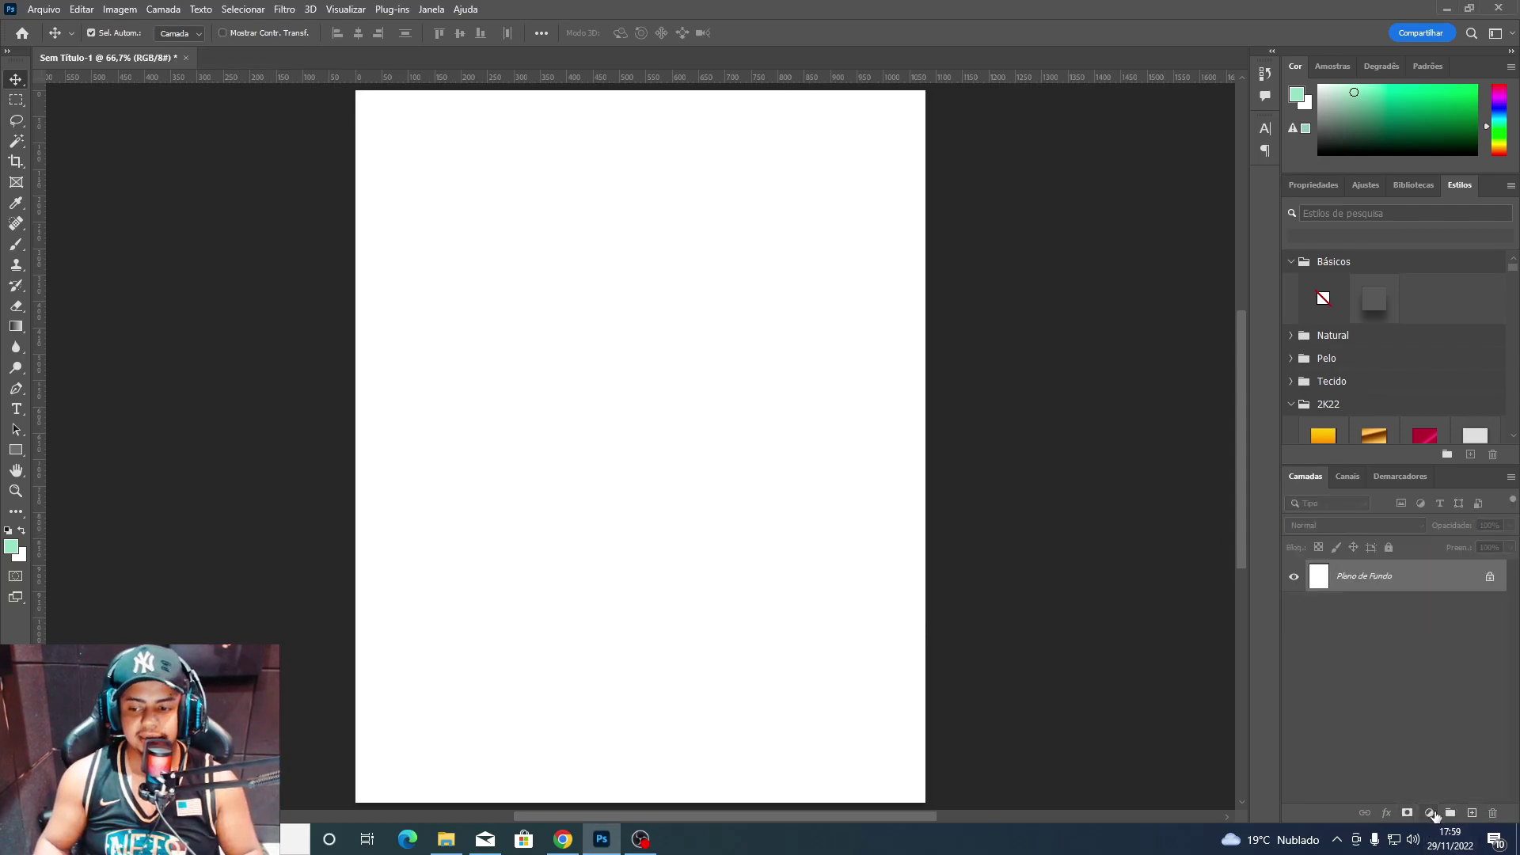
# Add a new saturated blue Solid Color fill layer, lightened to 325dff.
pyautogui.click(1434, 815)
pyautogui.click(1442, 533)
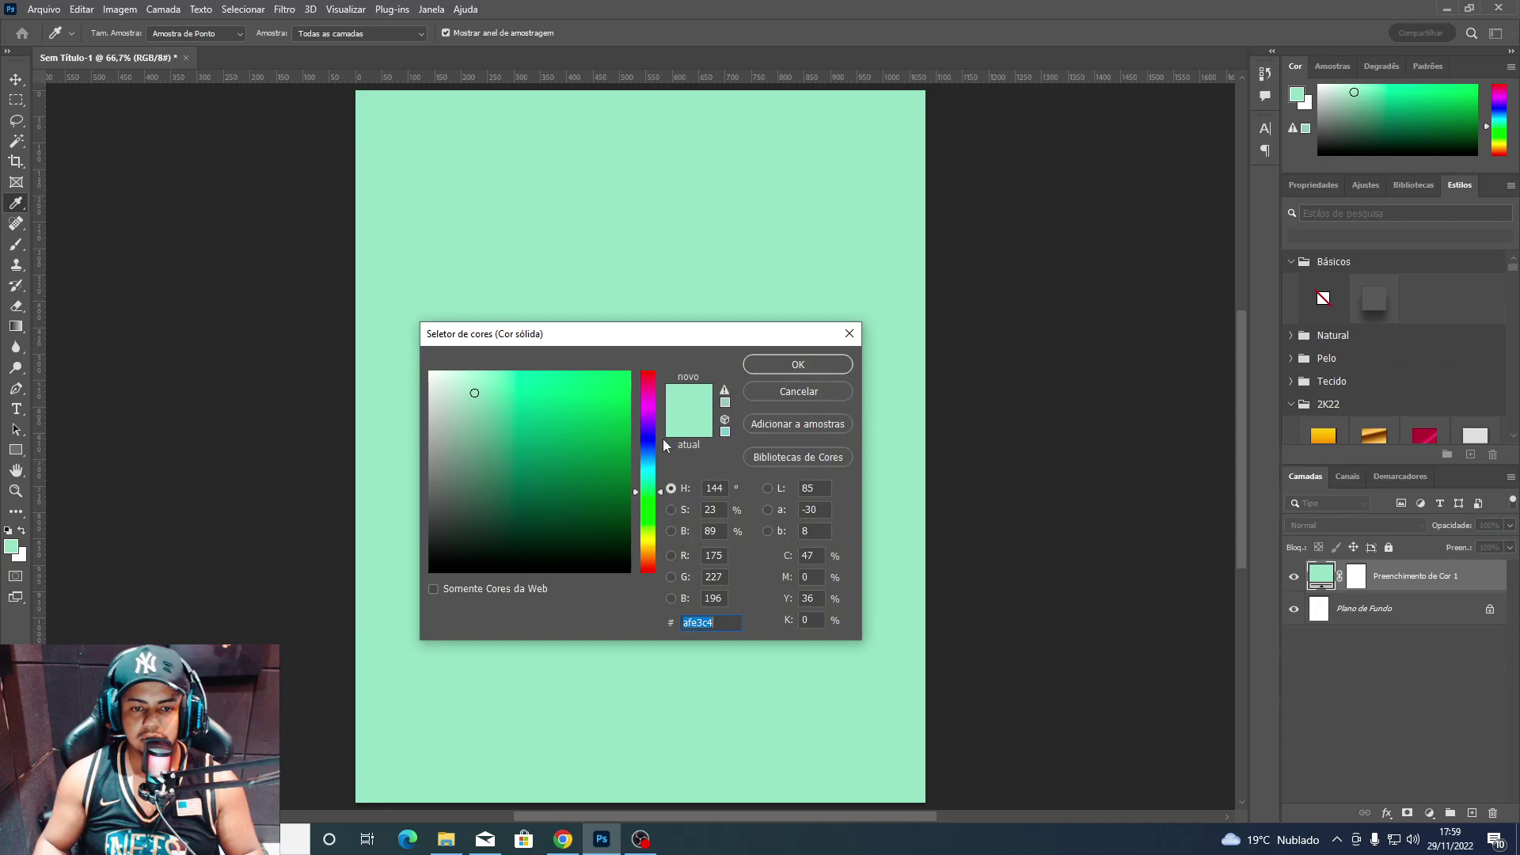
pyautogui.click(651, 444)
pyautogui.moveTo(586, 396); pyautogui.dragTo(632, 370)
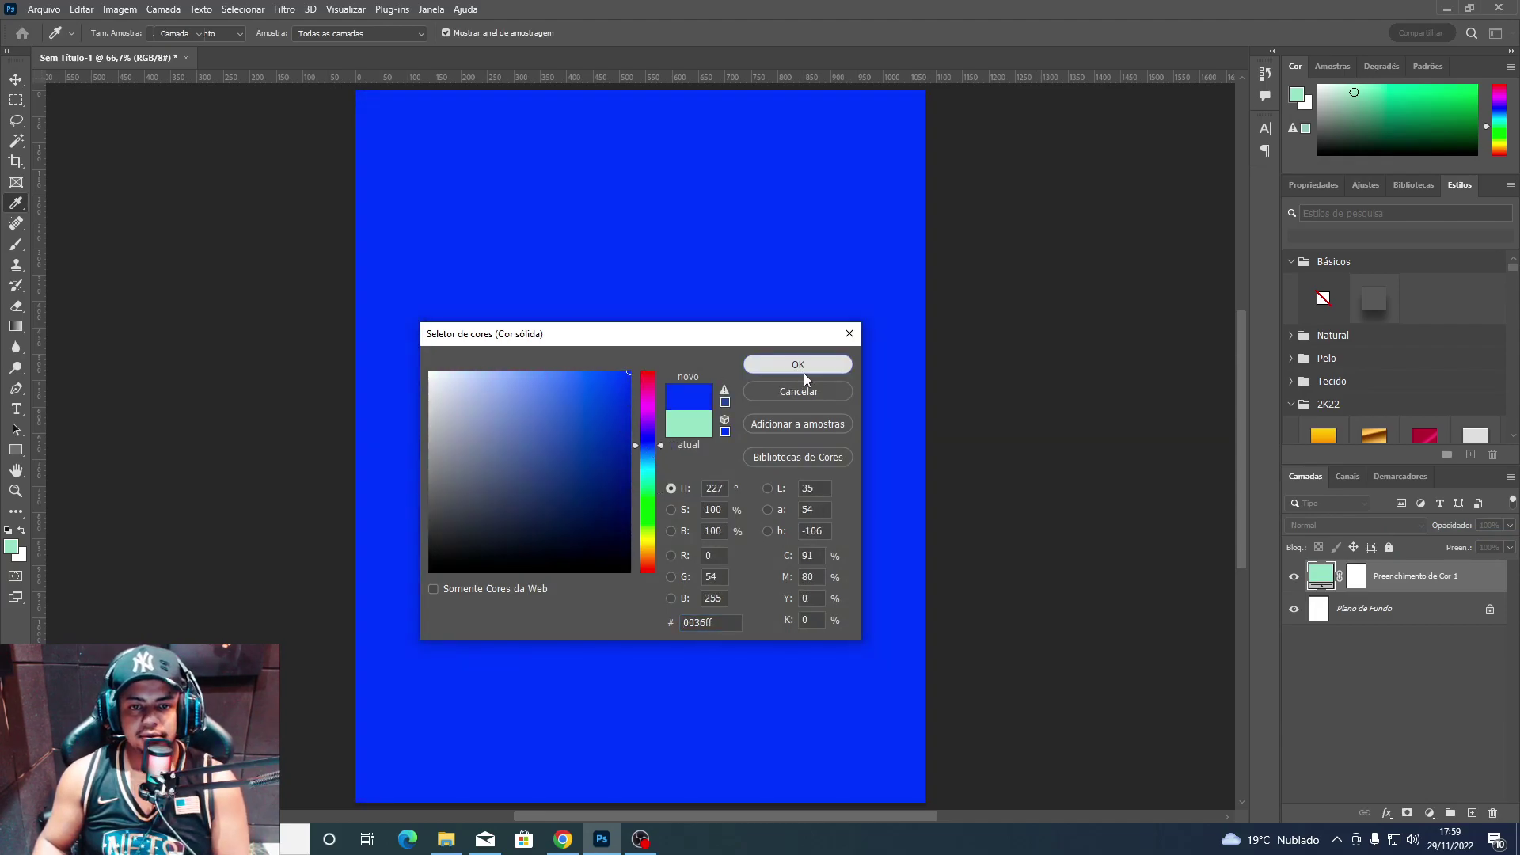
pyautogui.click(803, 368)
pyautogui.doubleClick(1312, 571)
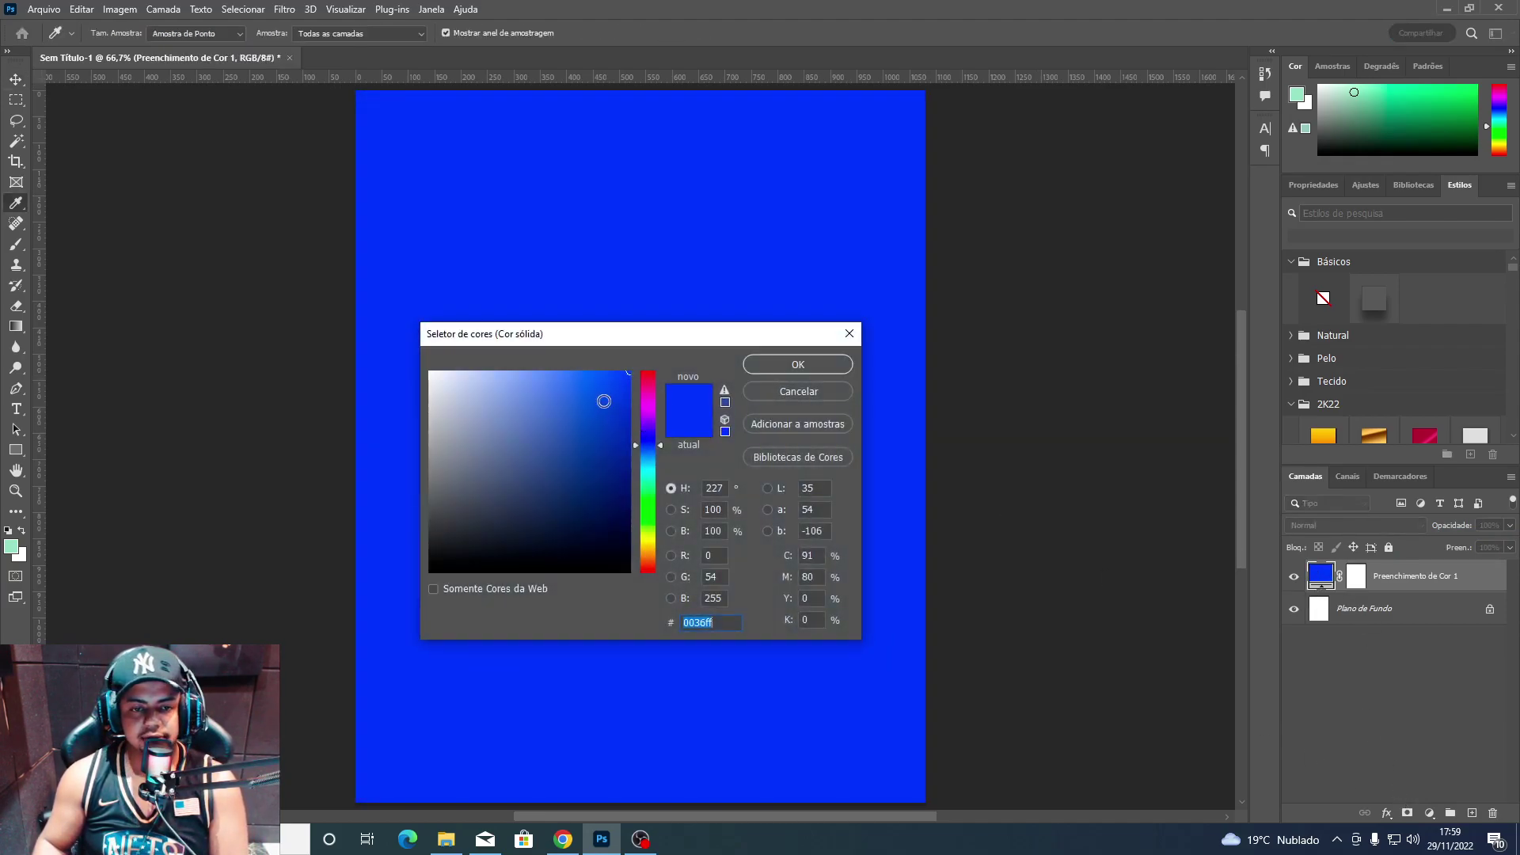
pyautogui.click(590, 371)
pyautogui.click(788, 365)
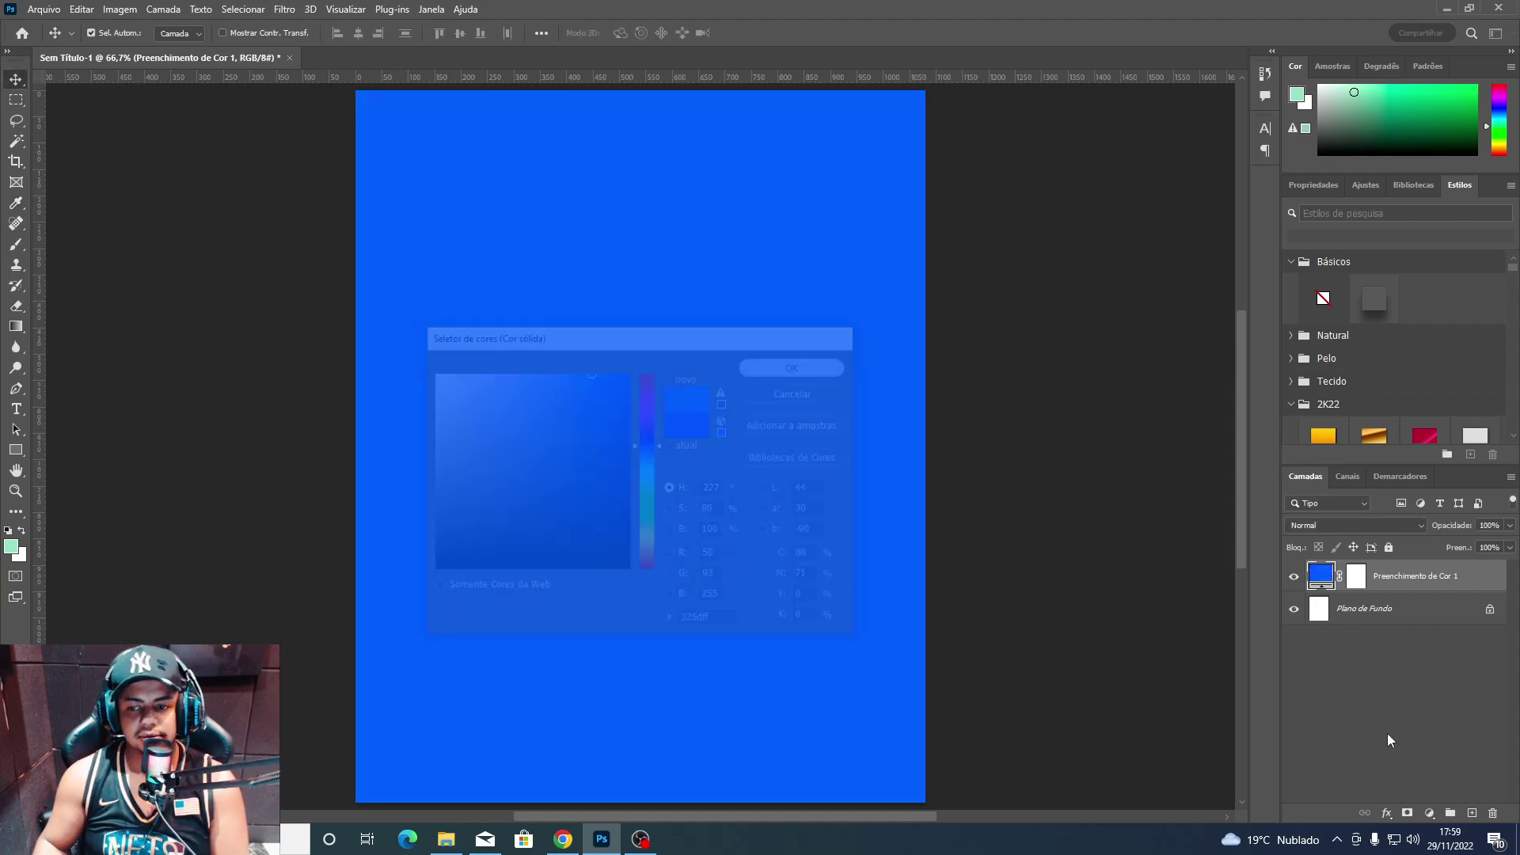
pyautogui.press('v')
# Add a second Solid Color fill layer and tune its colour toward bright yellow-green.
pyautogui.click(1429, 813)
pyautogui.click(1424, 539)
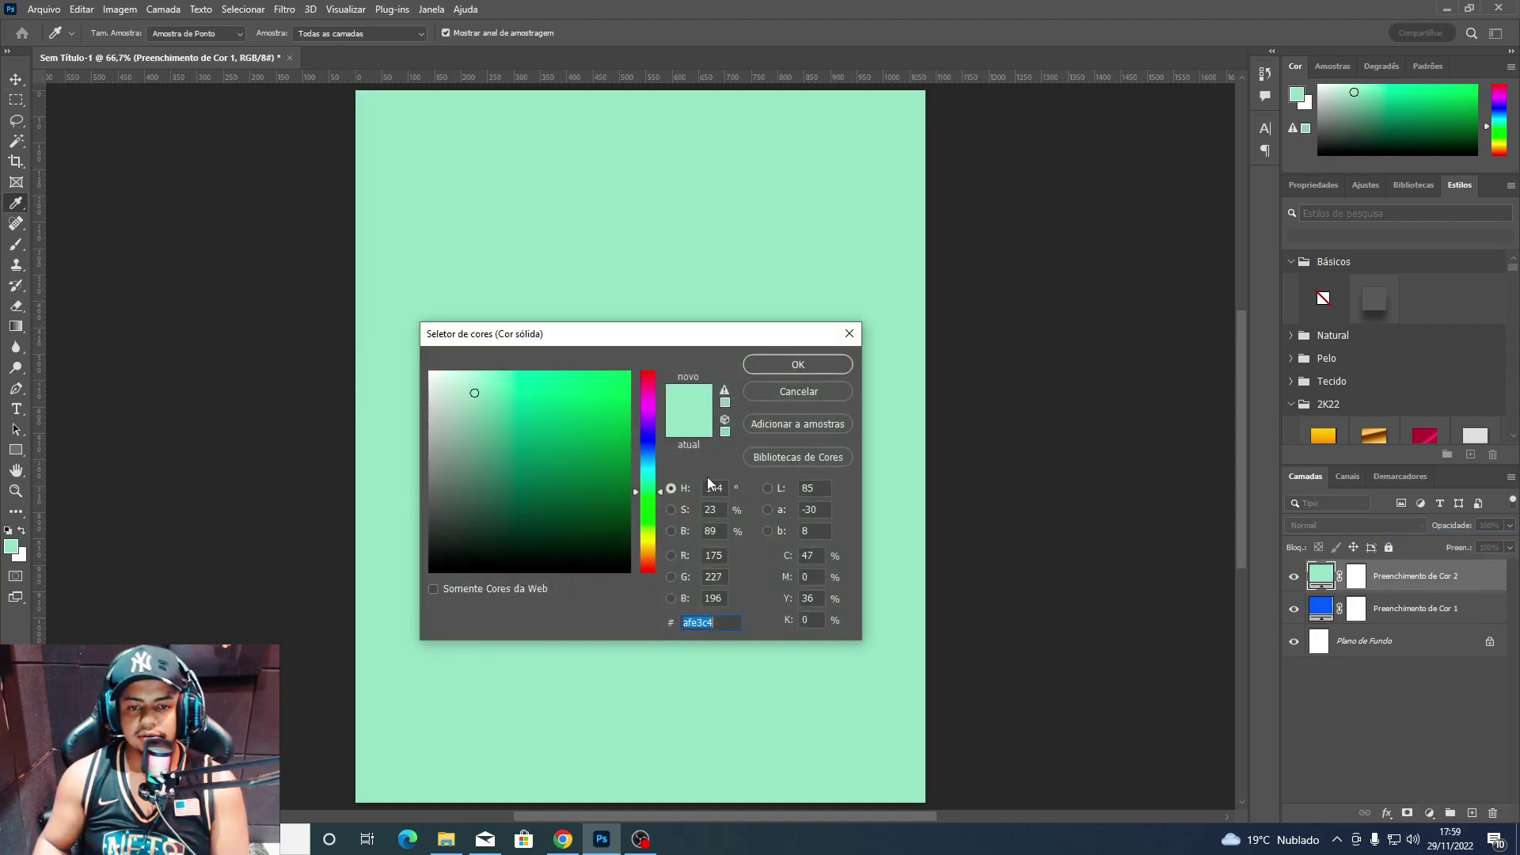
pyautogui.click(649, 550)
pyautogui.click(629, 375)
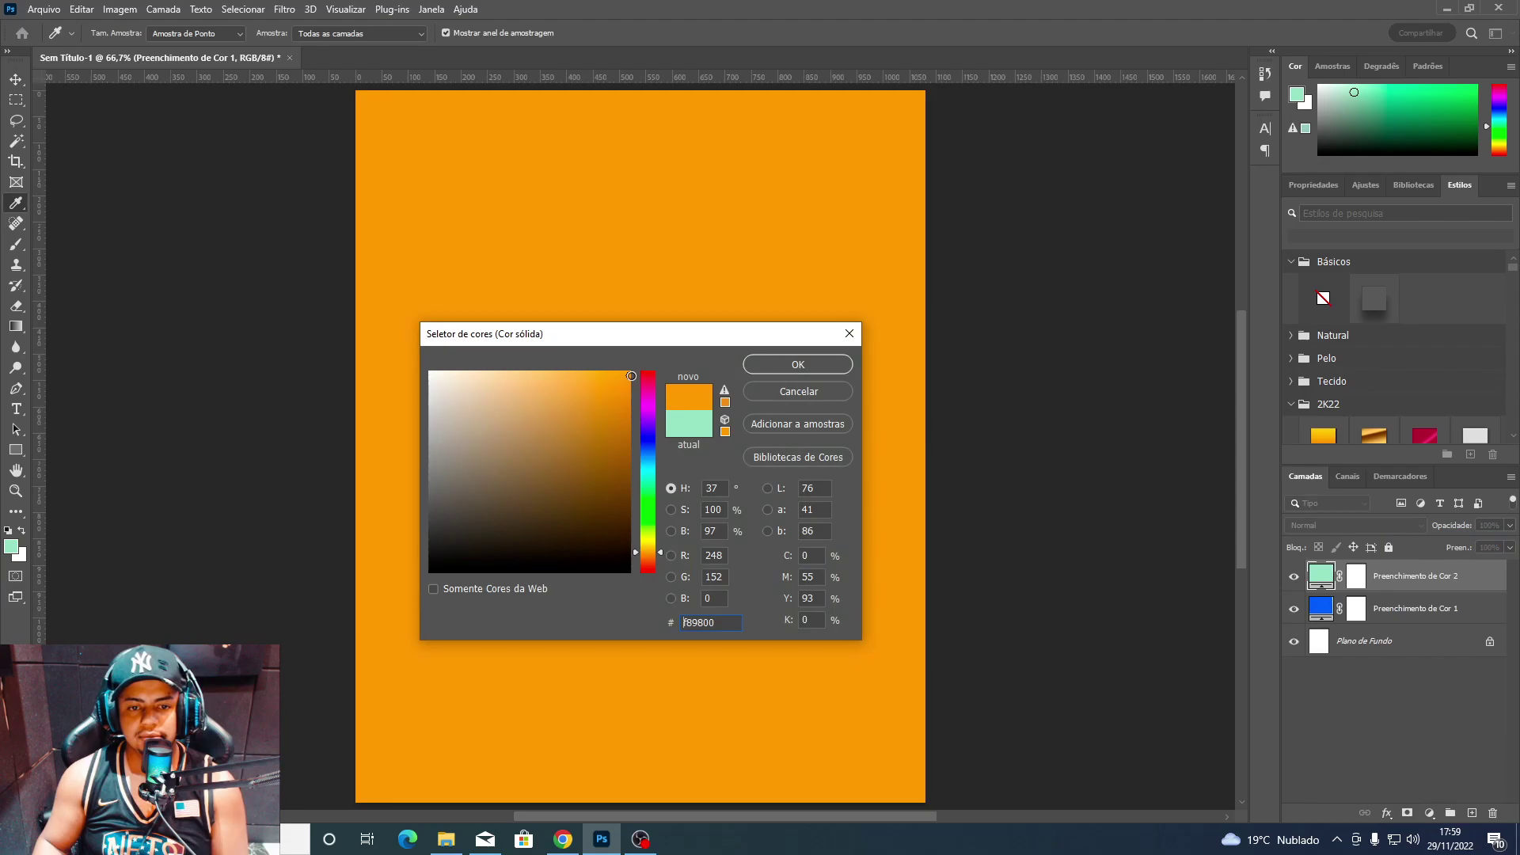
pyautogui.click(653, 511)
pyautogui.moveTo(654, 507); pyautogui.dragTo(648, 528)
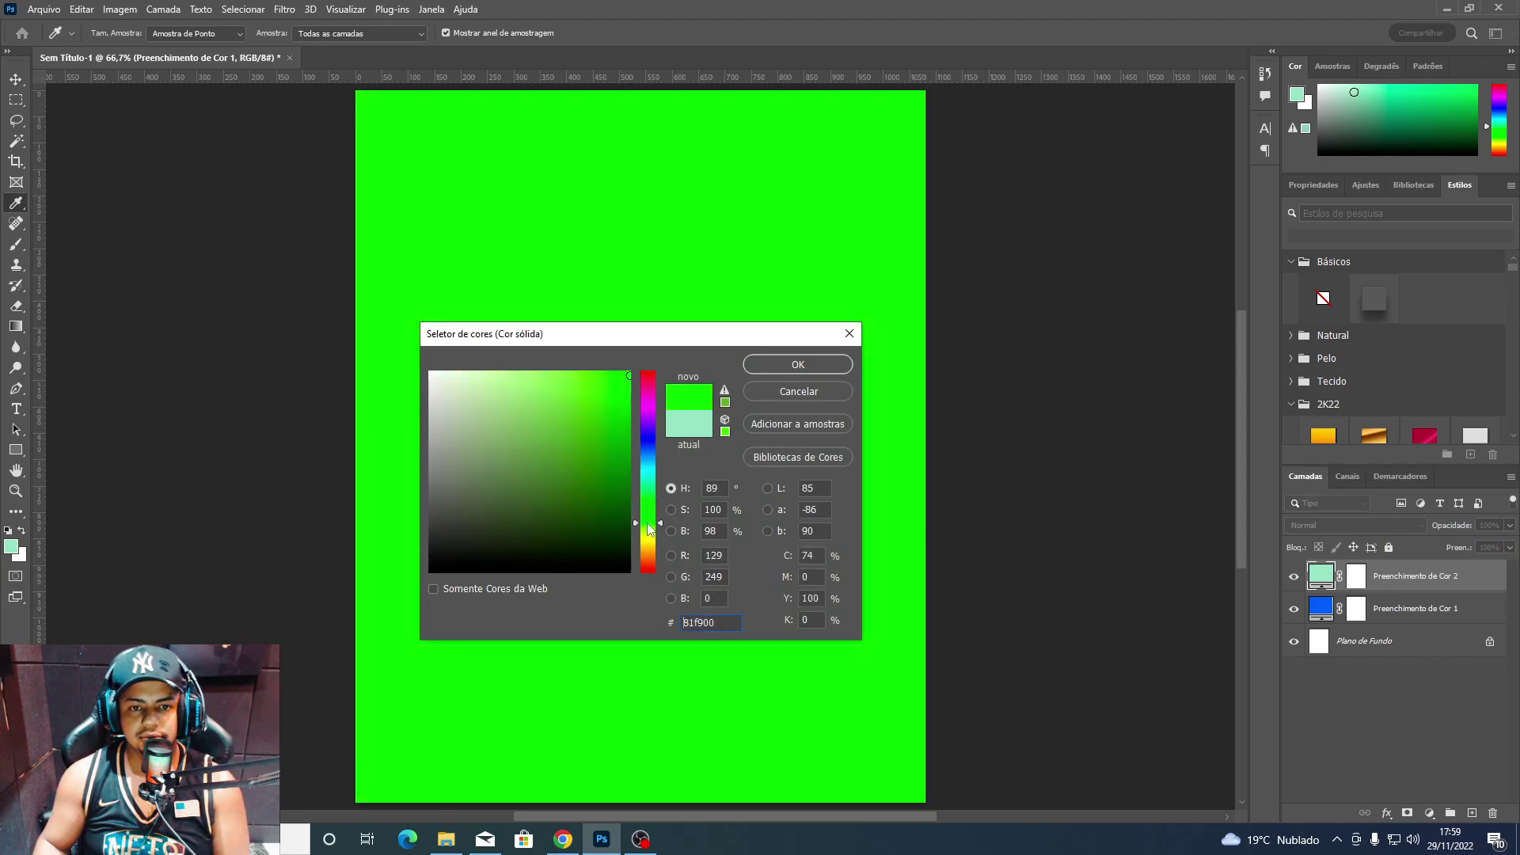
# Copy the Cameroon crest from Google Images and confirm the green fill as #87f900.
pyautogui.click(563, 839)
pyautogui.click(447, 320)
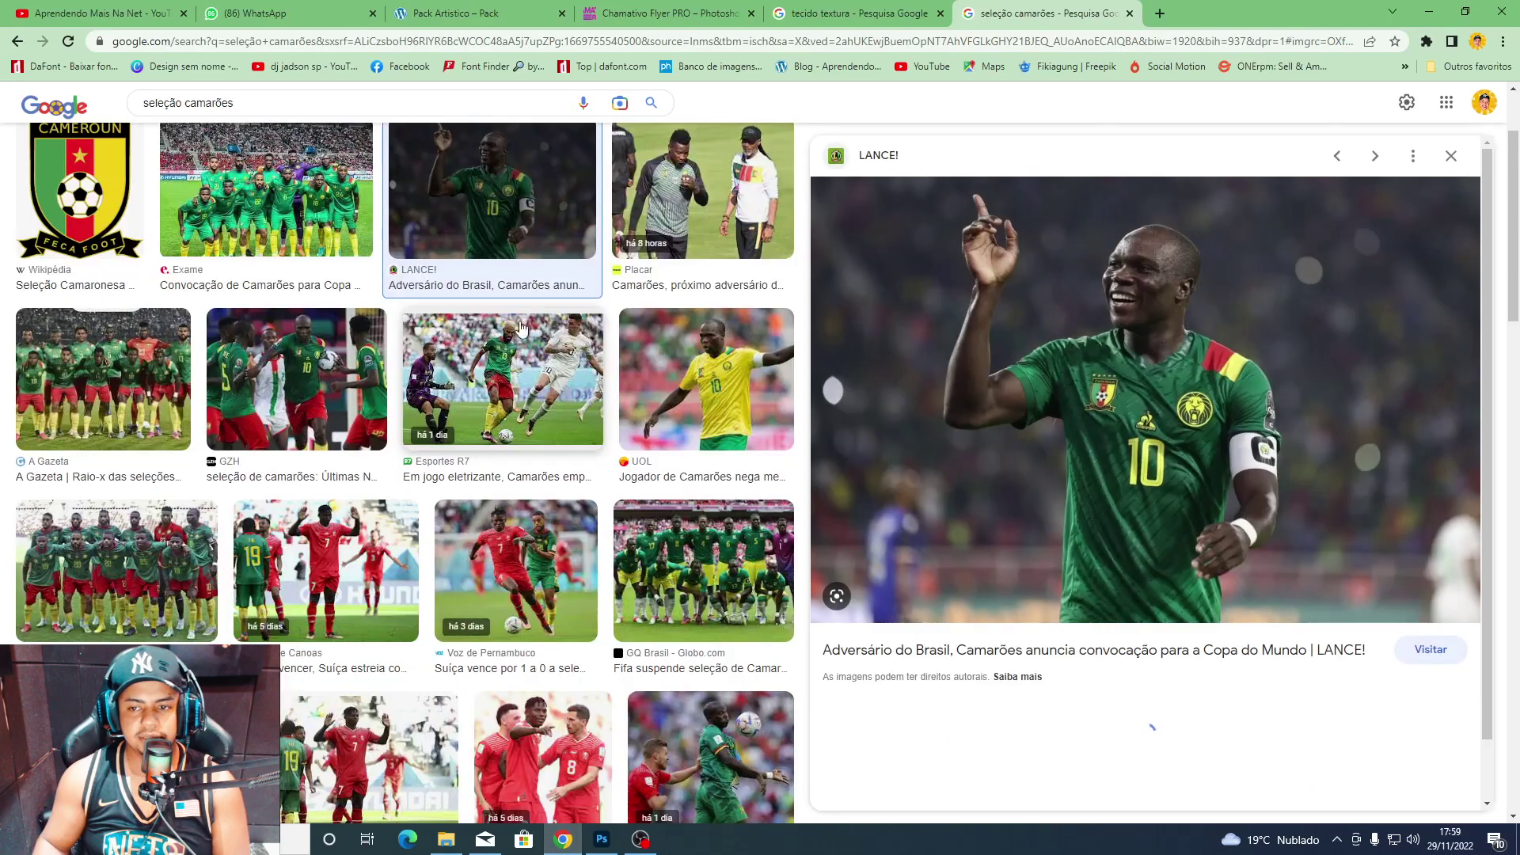
pyautogui.click(79, 190)
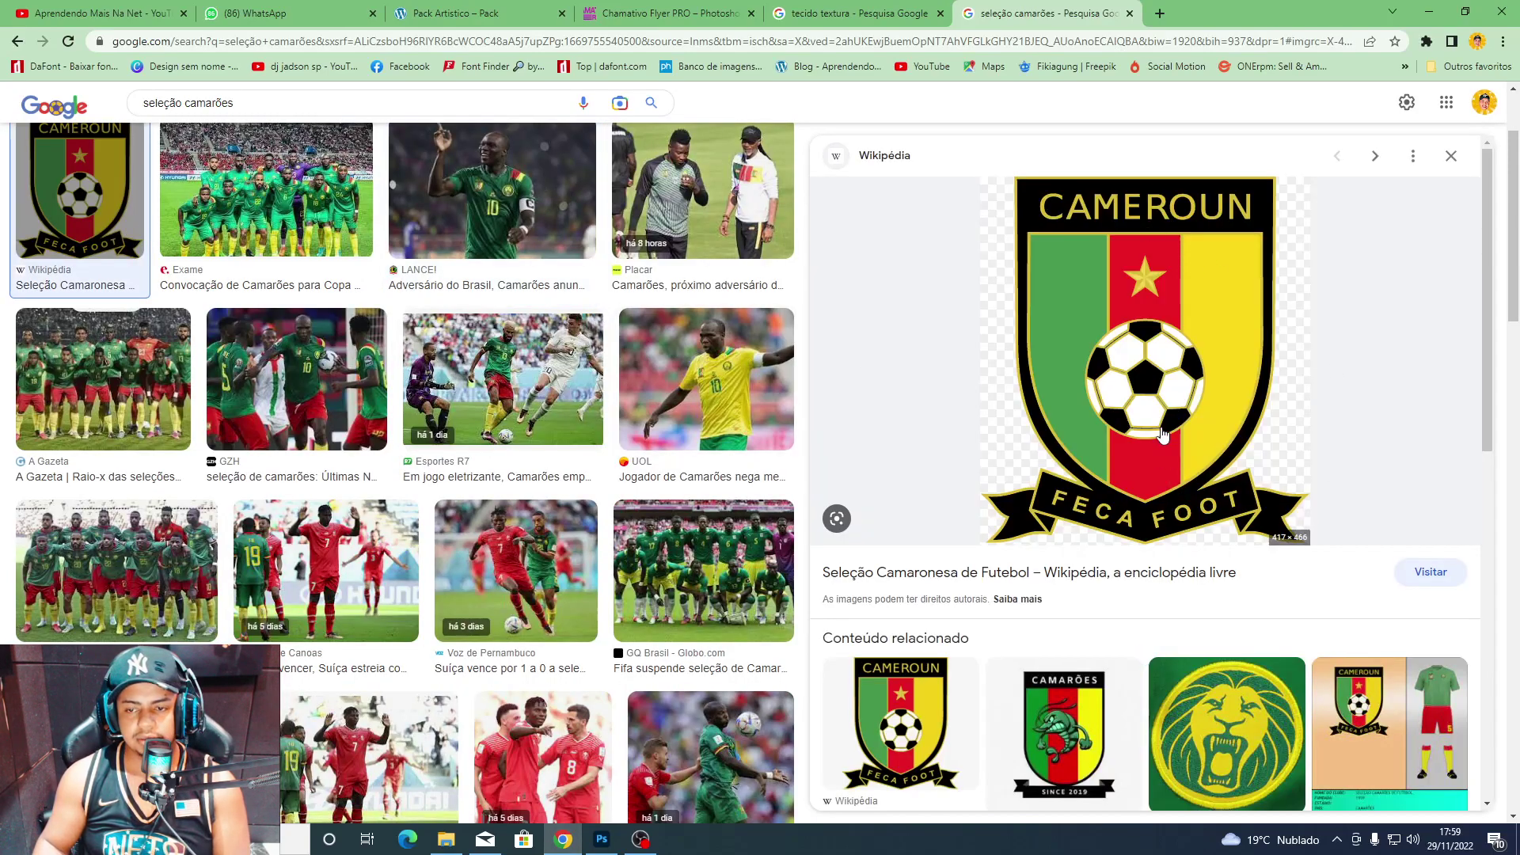
pyautogui.rightClick(1161, 430)
pyautogui.click(1223, 613)
pyautogui.click(601, 839)
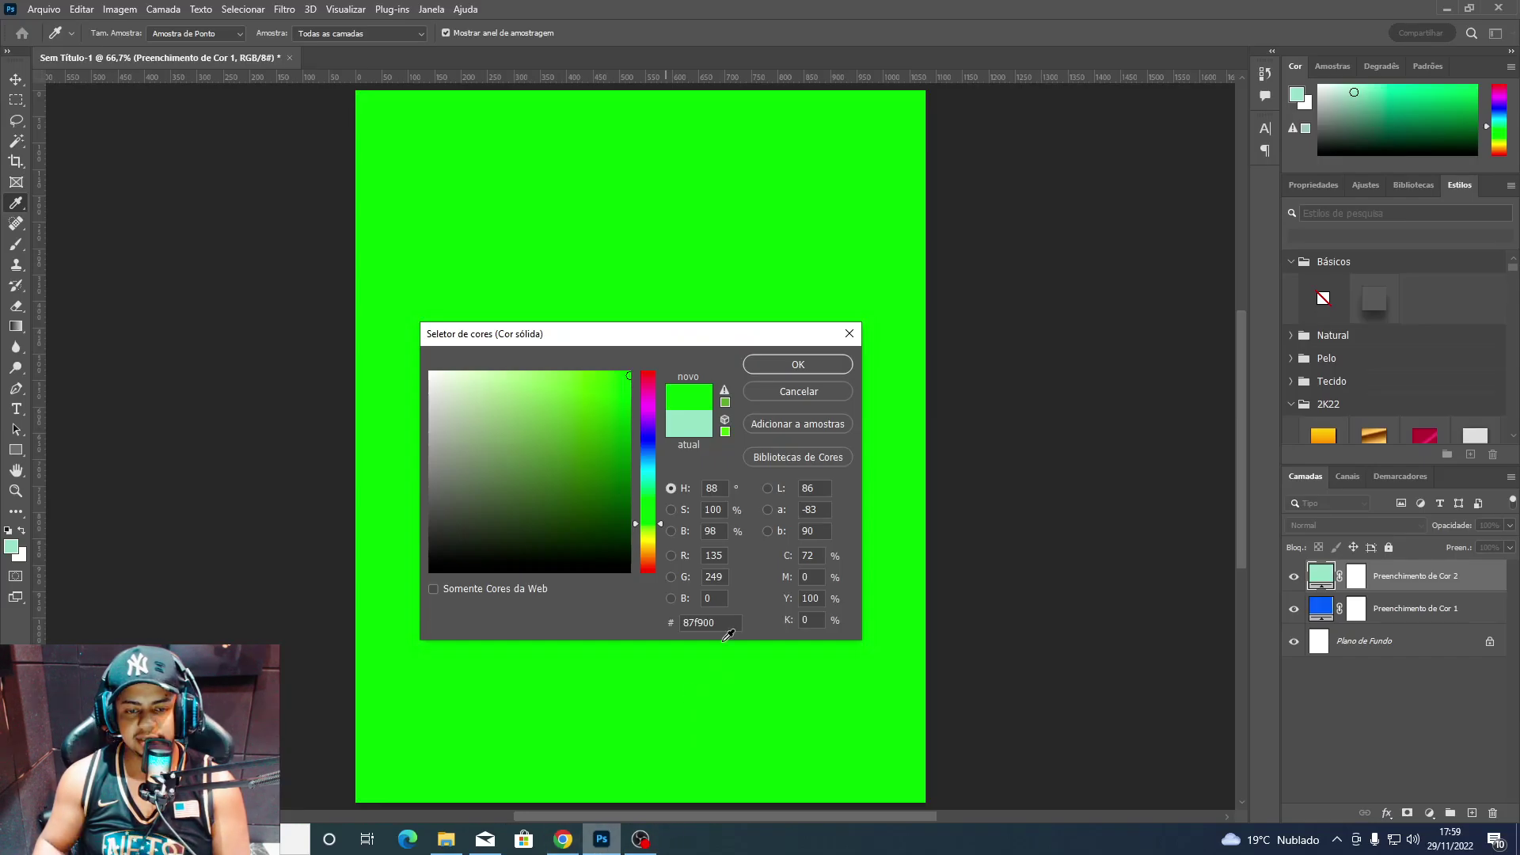
pyautogui.click(806, 365)
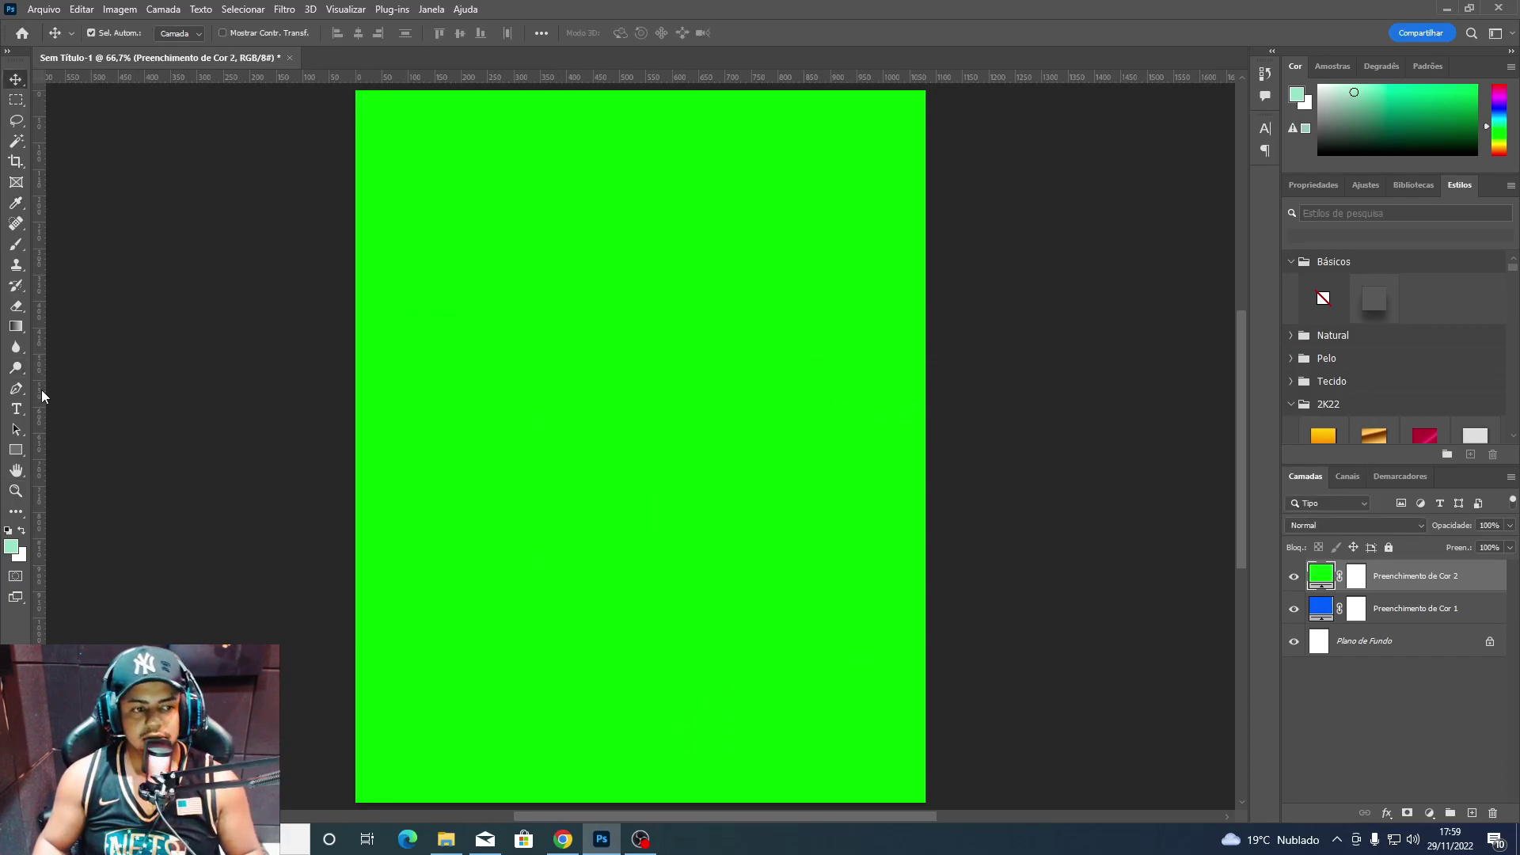
pyautogui.click(16, 389)
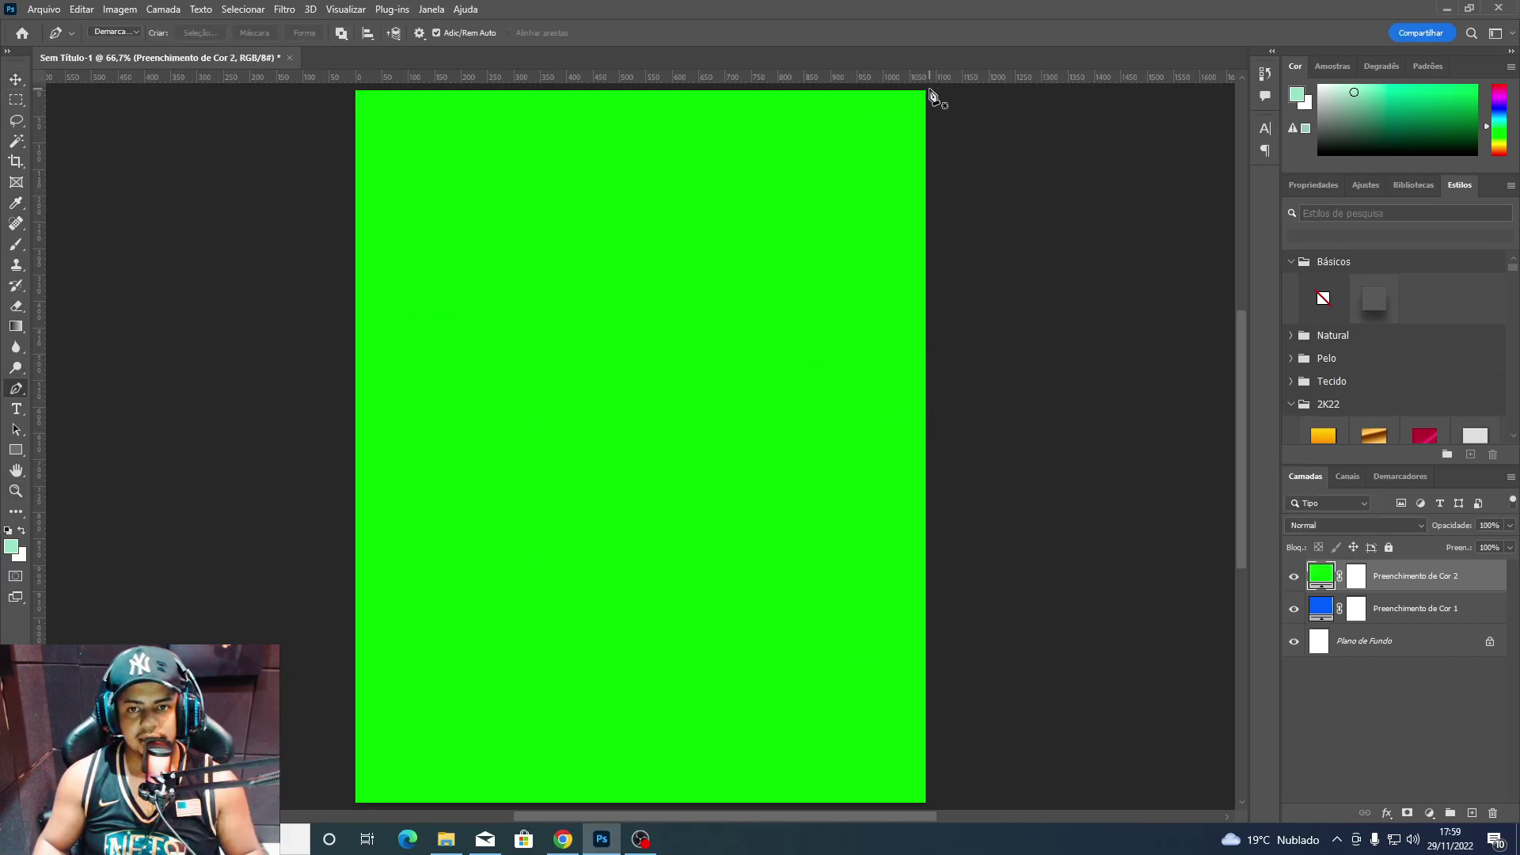
# Set the Pen tool to Shape mode and anchor the triangle at the top-right and bottom-left.
pyautogui.click(115, 31)
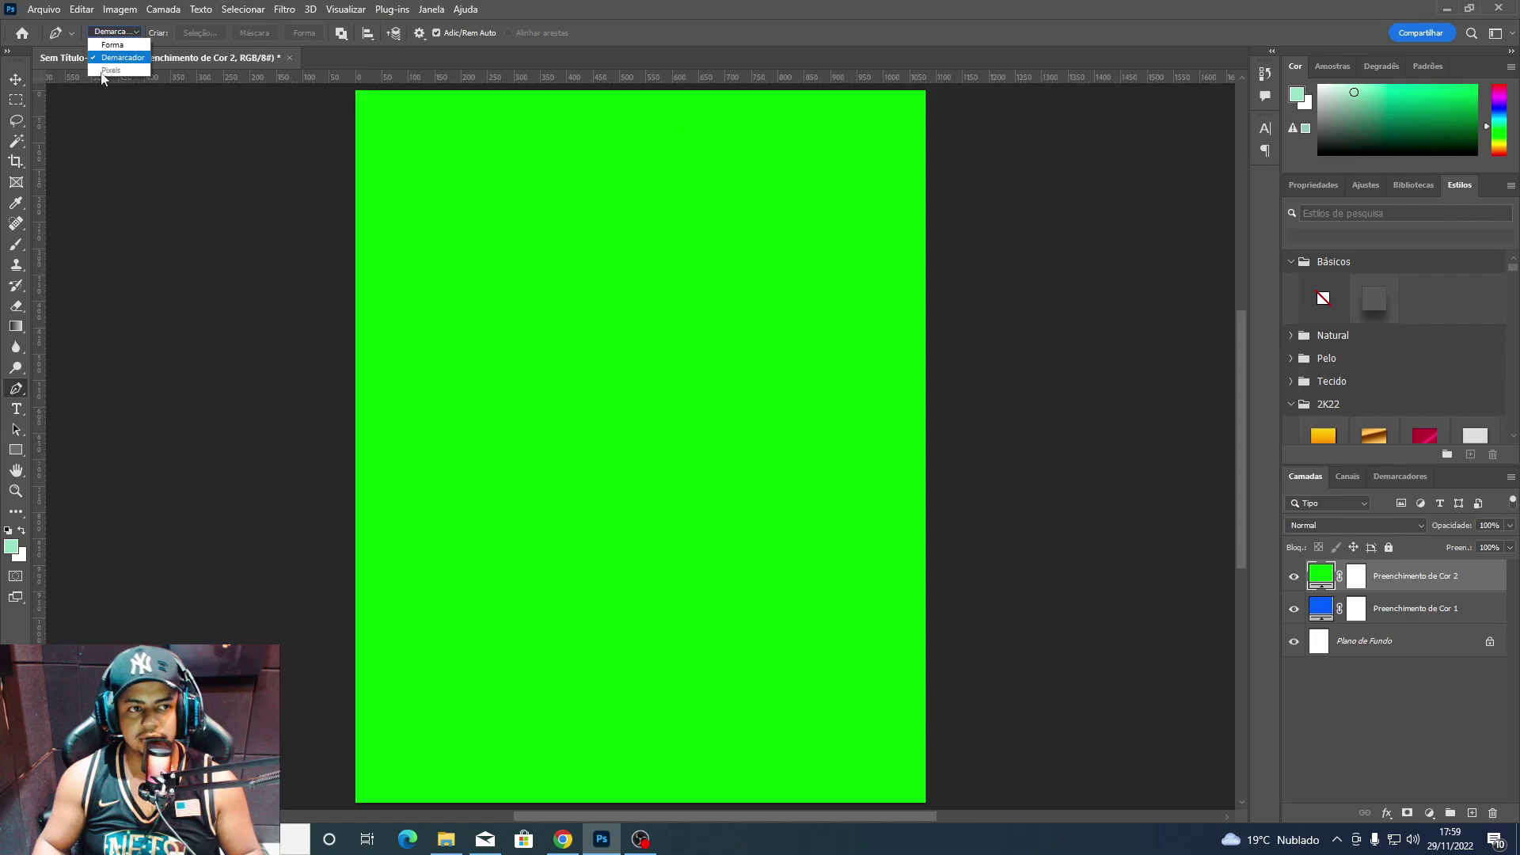
pyautogui.click(927, 89)
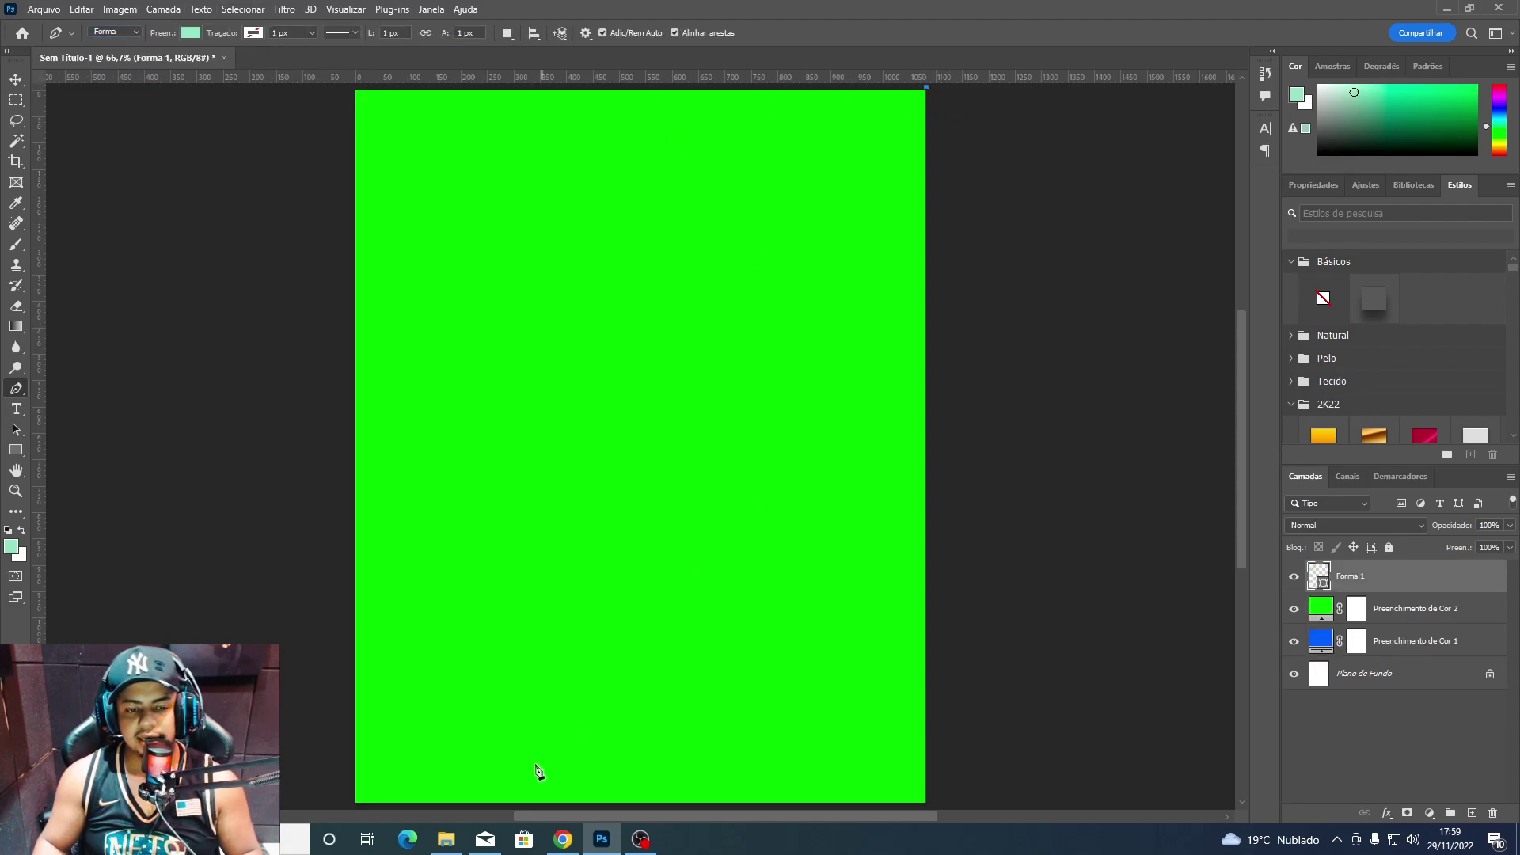
pyautogui.click(354, 814)
pyautogui.moveTo(359, 814); pyautogui.dragTo(546, 814)
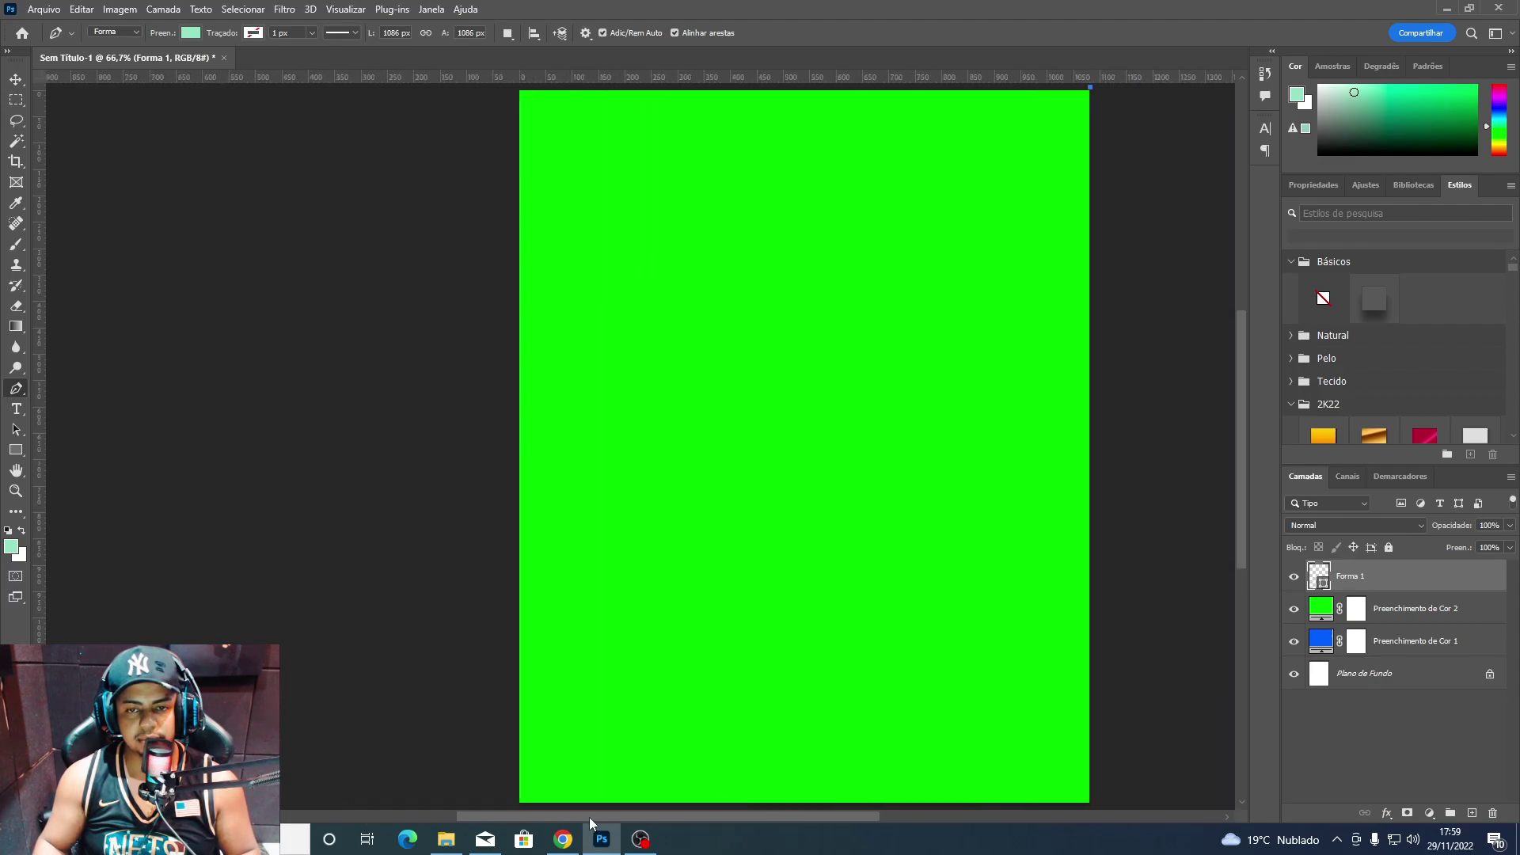
pyautogui.click(1166, 760)
# Add the final corner beyond the right edge and close the pale mint triangle.
pyautogui.scroll(2, 1179, 143)
pyautogui.scroll(1, 1148, 163)
pyautogui.click(1145, 162)
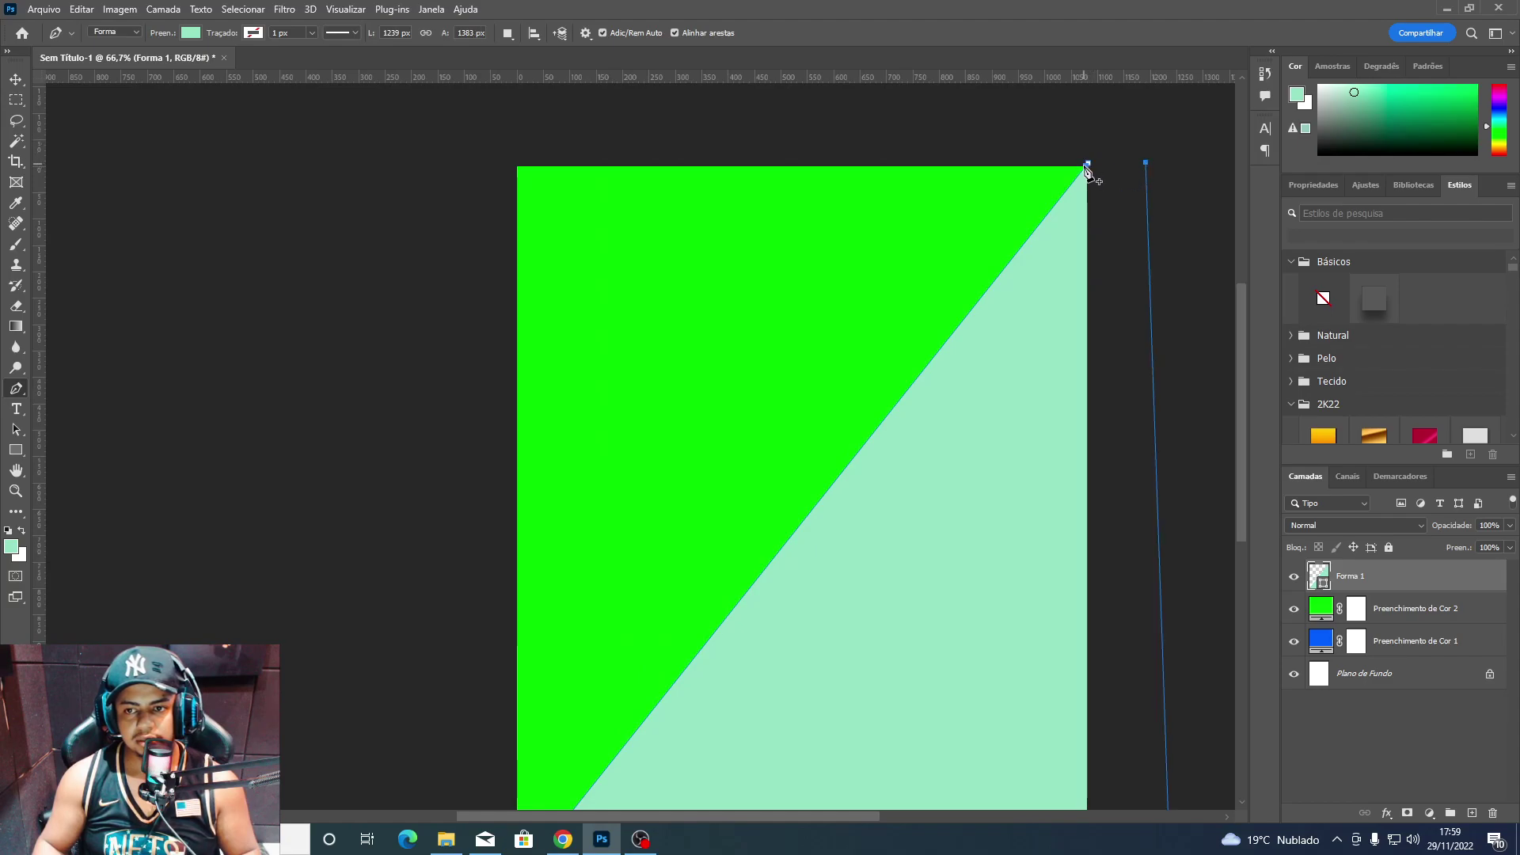
pyautogui.click(1087, 166)
pyautogui.press('v')
pyautogui.scroll(-1, 1045, 407)
pyautogui.scroll(-1, 1179, 423)
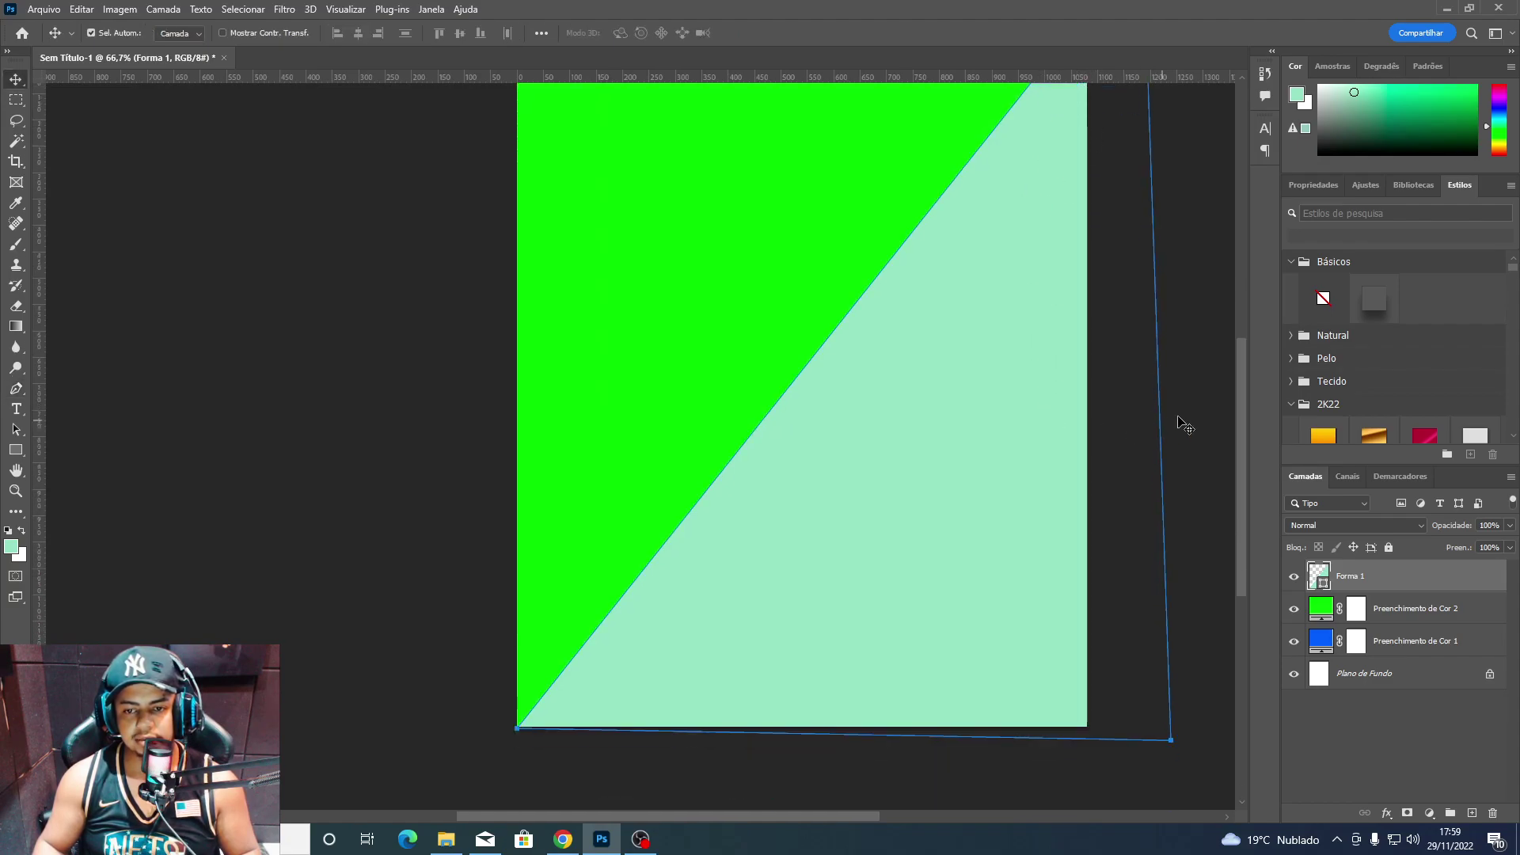
pyautogui.click(1185, 425)
pyautogui.press('u')
pyautogui.scroll(1, 906, 431)
pyautogui.scroll(1, 977, 481)
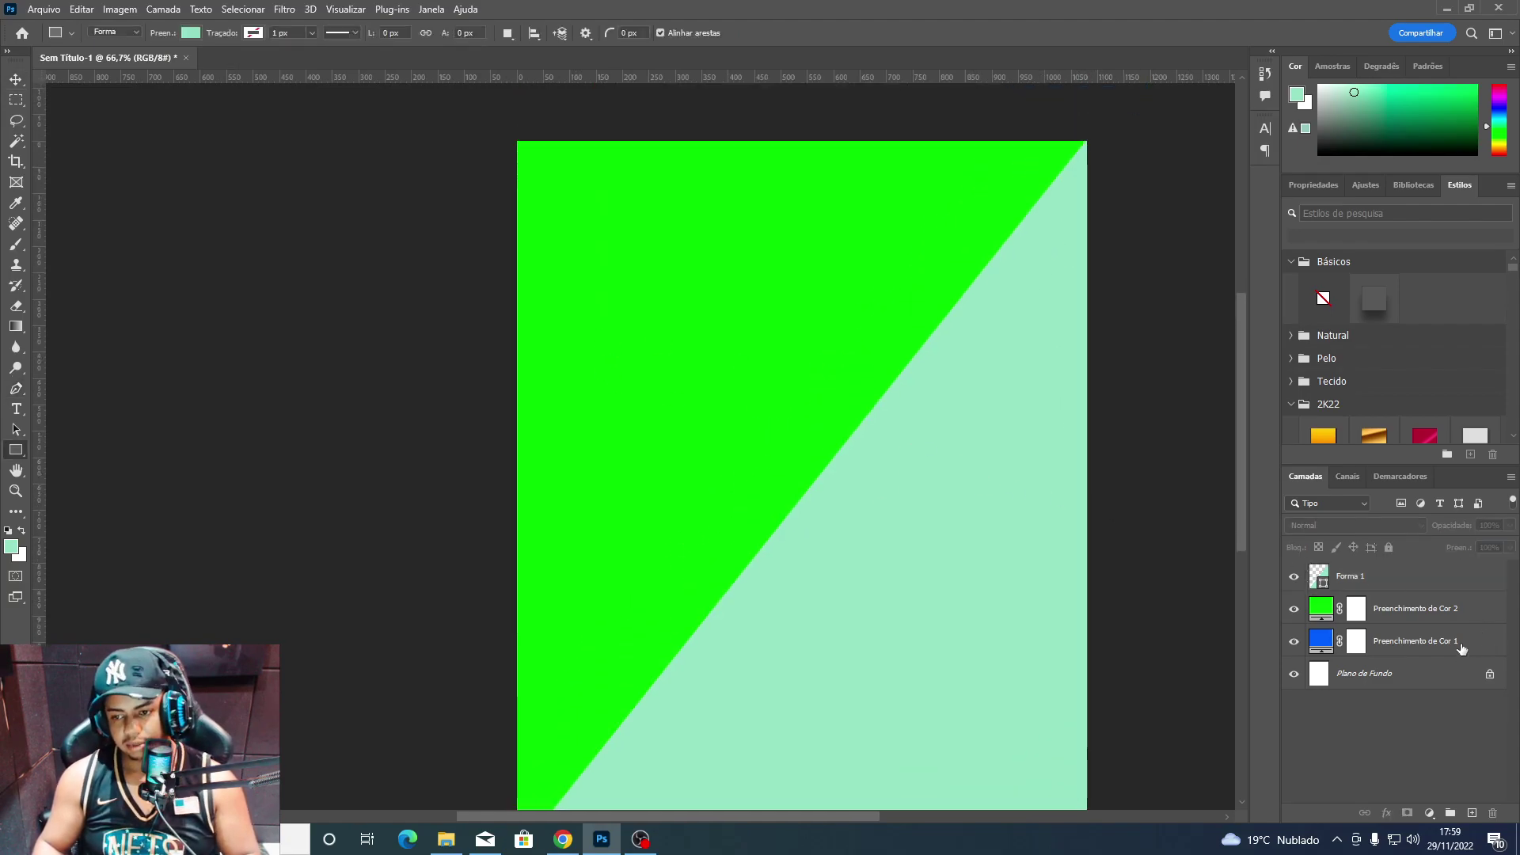
# Delete the green fill layer and cancel a trial Color Overlay on the triangle.
pyautogui.click(1417, 608)
pyautogui.press('Delete')
pyautogui.click(1350, 576)
pyautogui.scroll(-1, 856, 503)
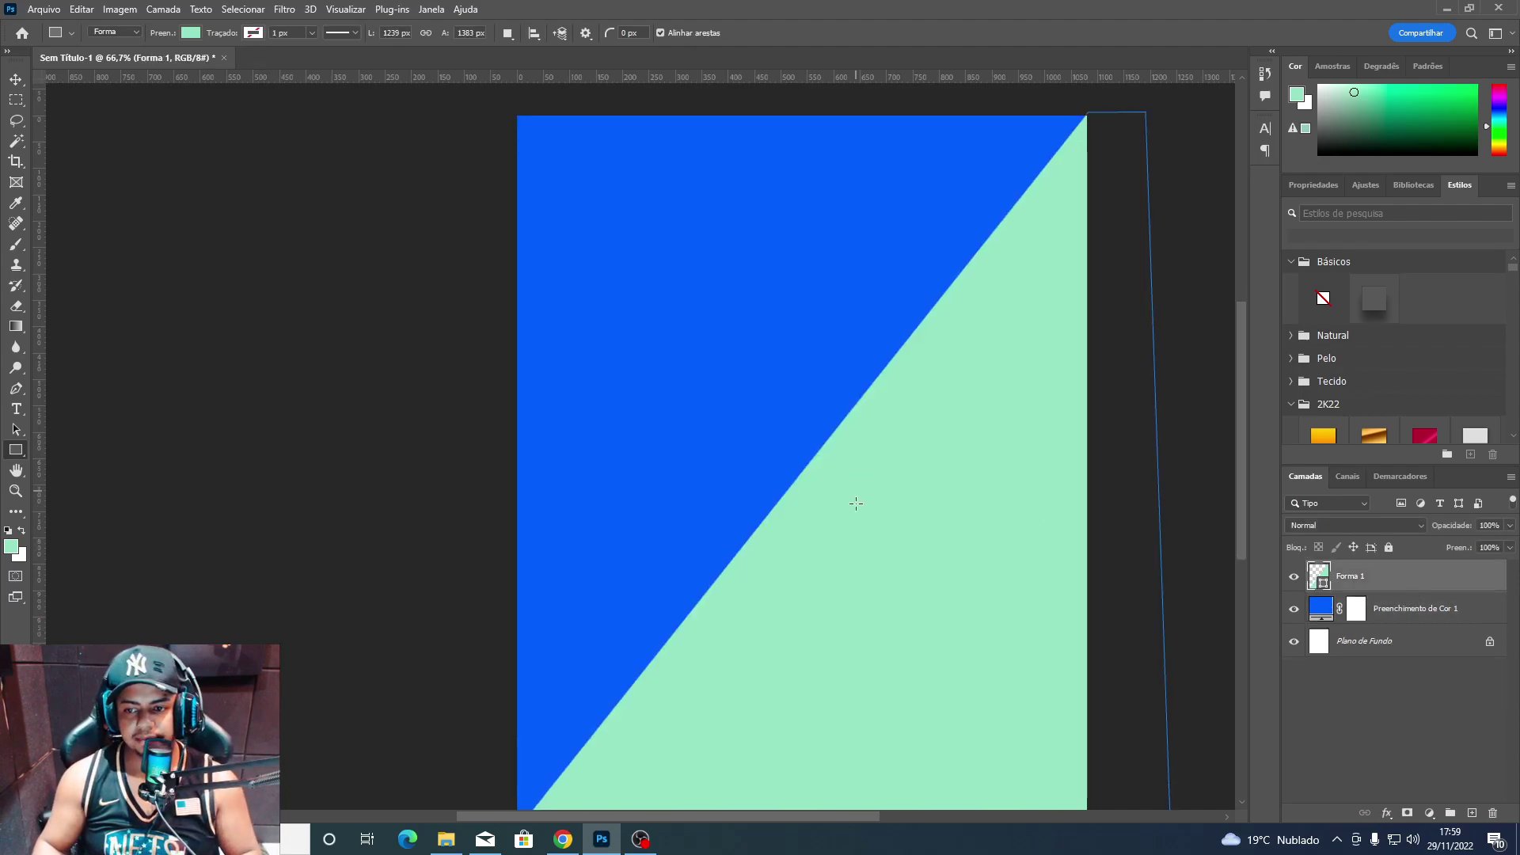
pyautogui.scroll(-1, 855, 504)
pyautogui.press('v')
pyautogui.click(1386, 813)
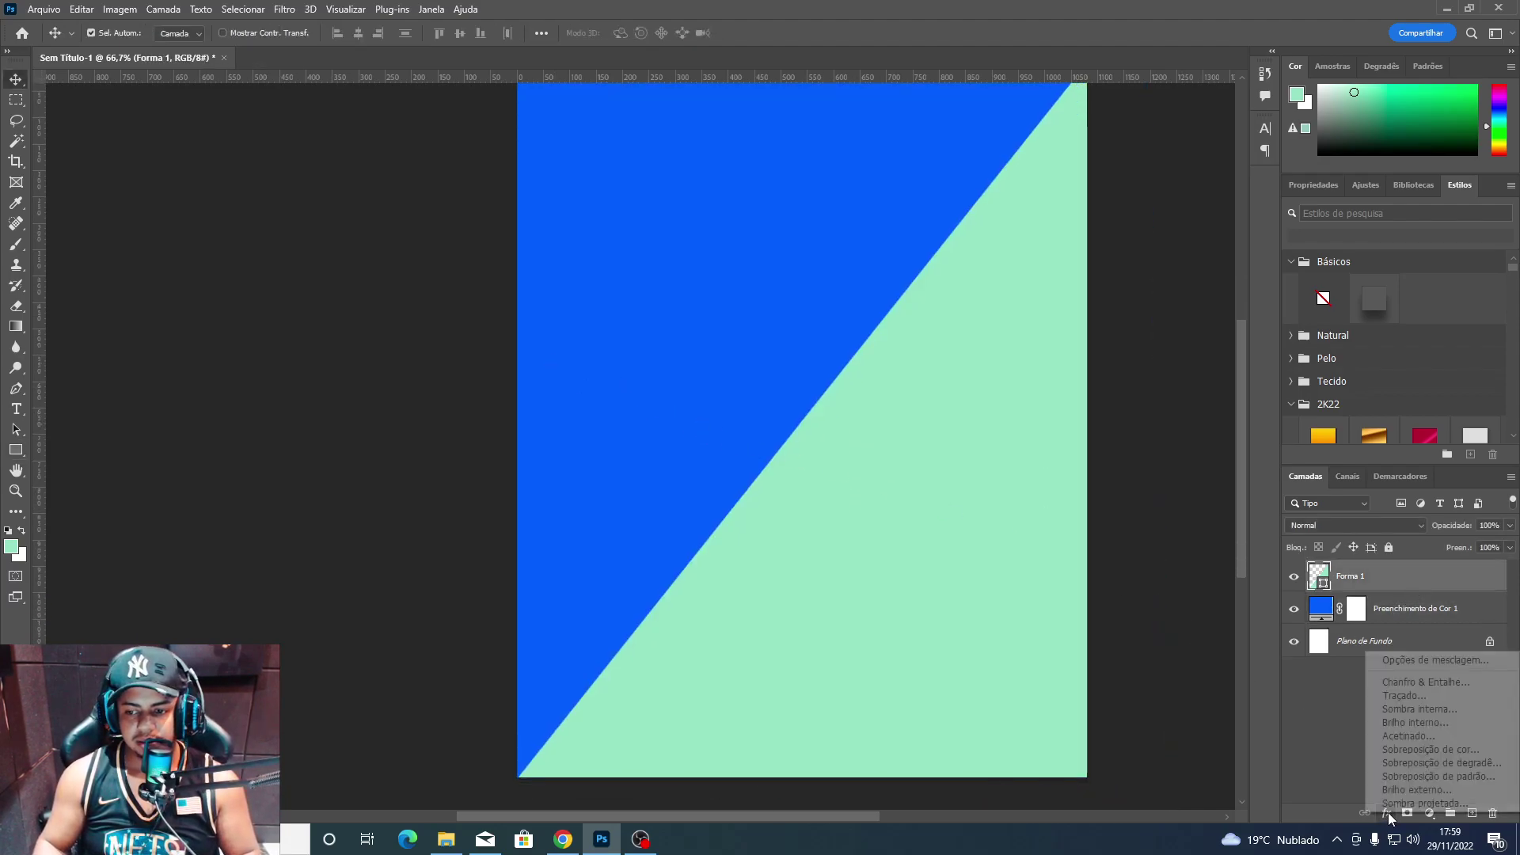
pyautogui.click(1461, 750)
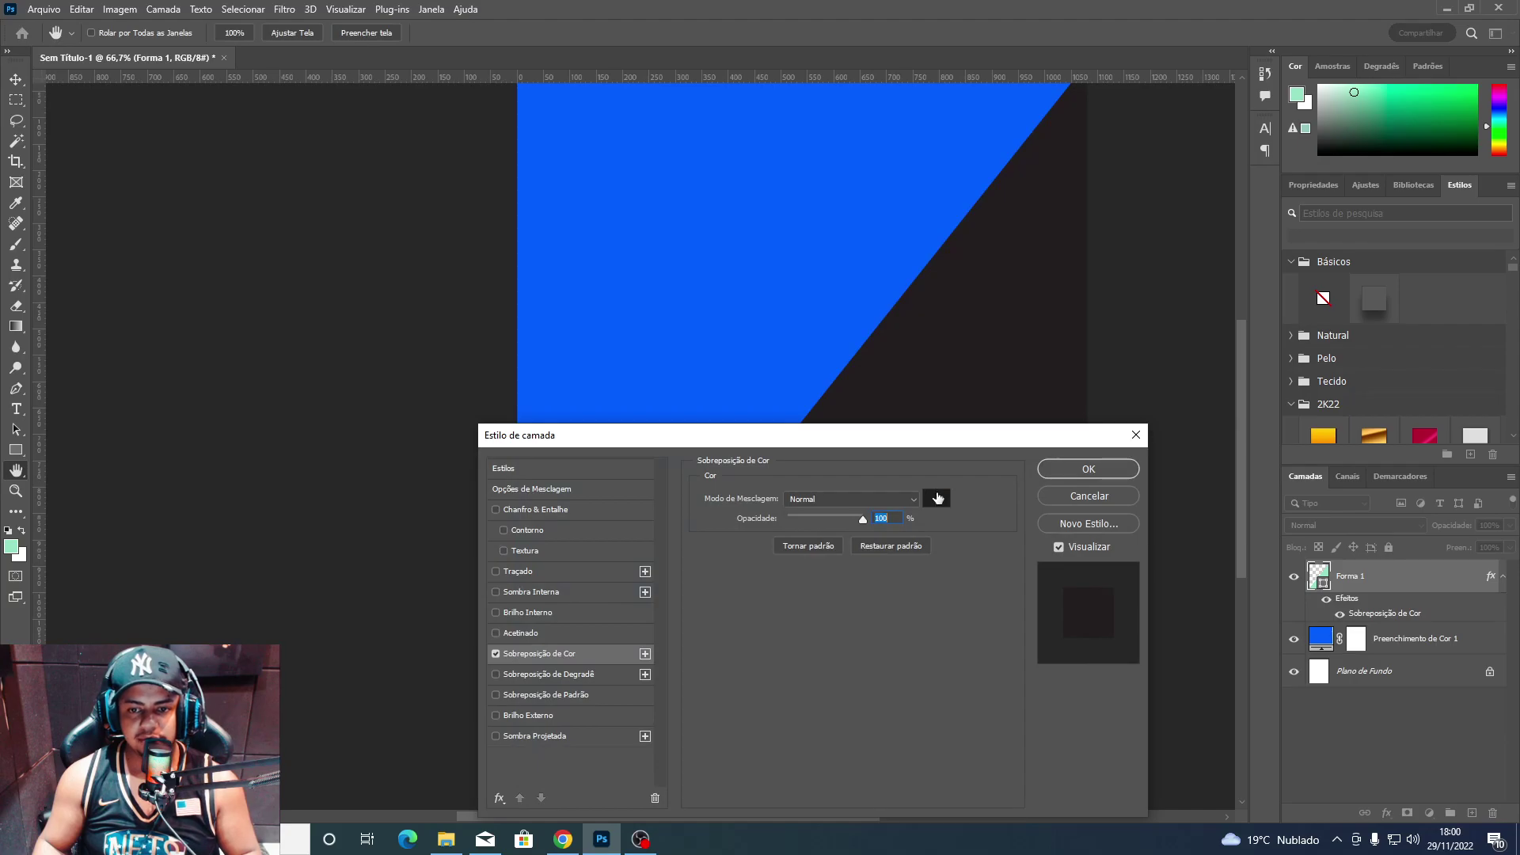
pyautogui.click(1088, 495)
# Paste the Cameroon crest, move it toward mid-canvas, and copy the crest again from Chrome.
pyautogui.hotkey('ctrl', 'v')
pyautogui.moveTo(878, 435); pyautogui.dragTo(807, 362)
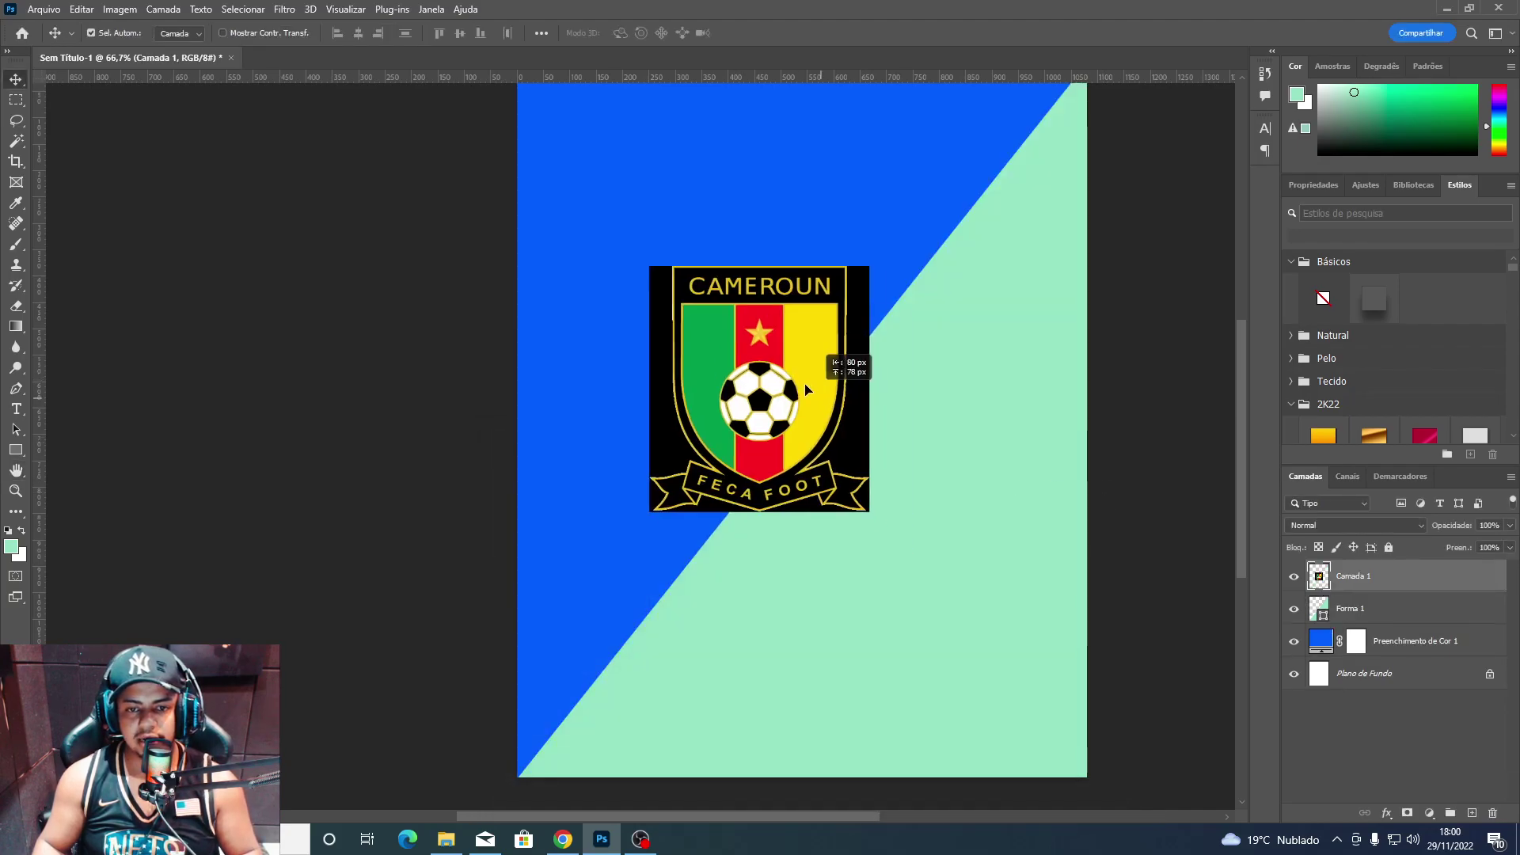
pyautogui.click(563, 839)
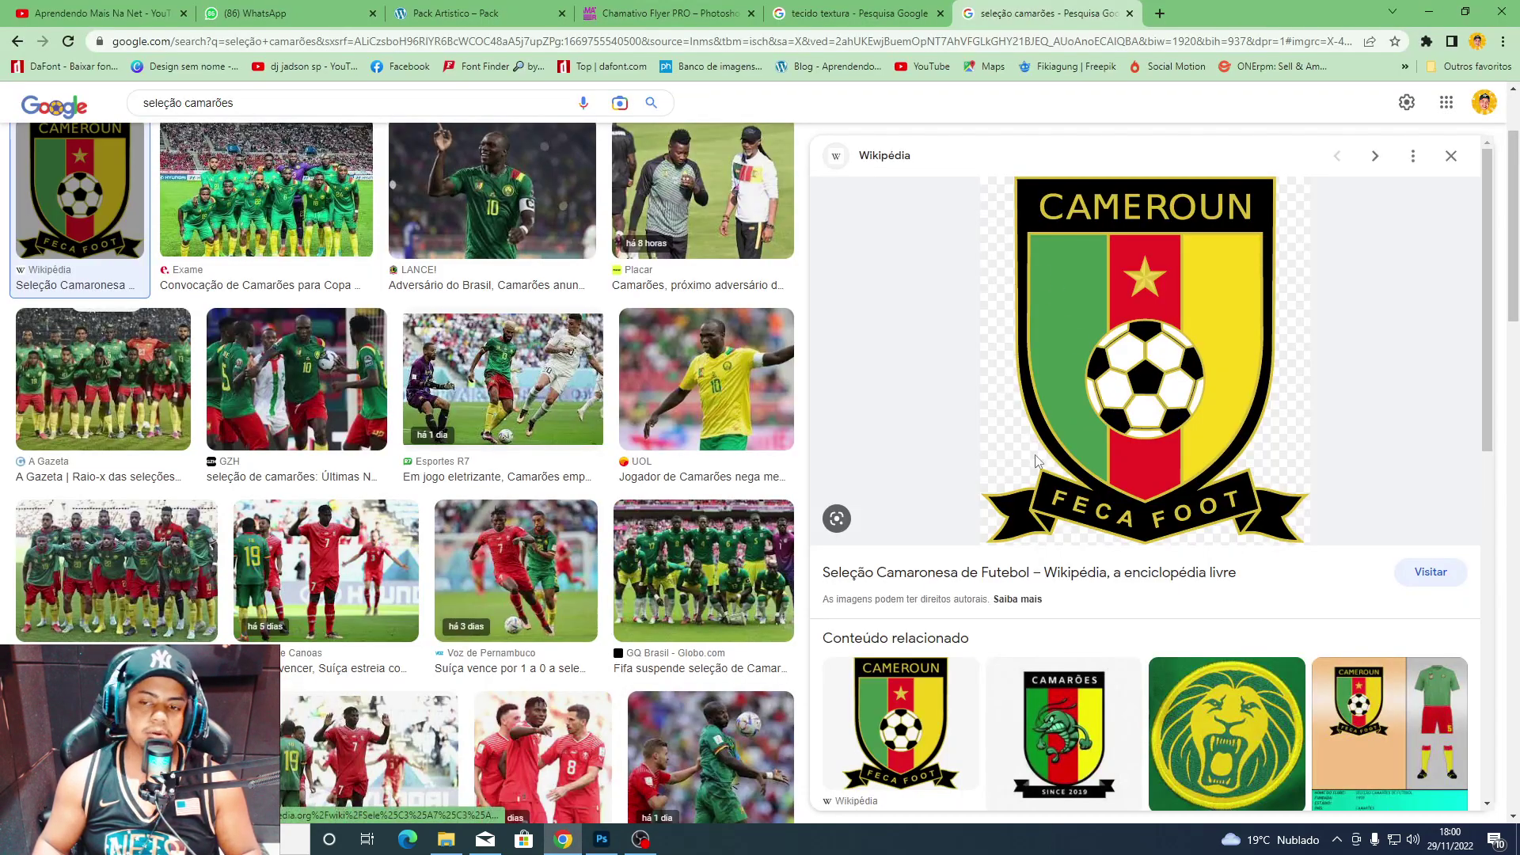
pyautogui.rightClick(1145, 380)
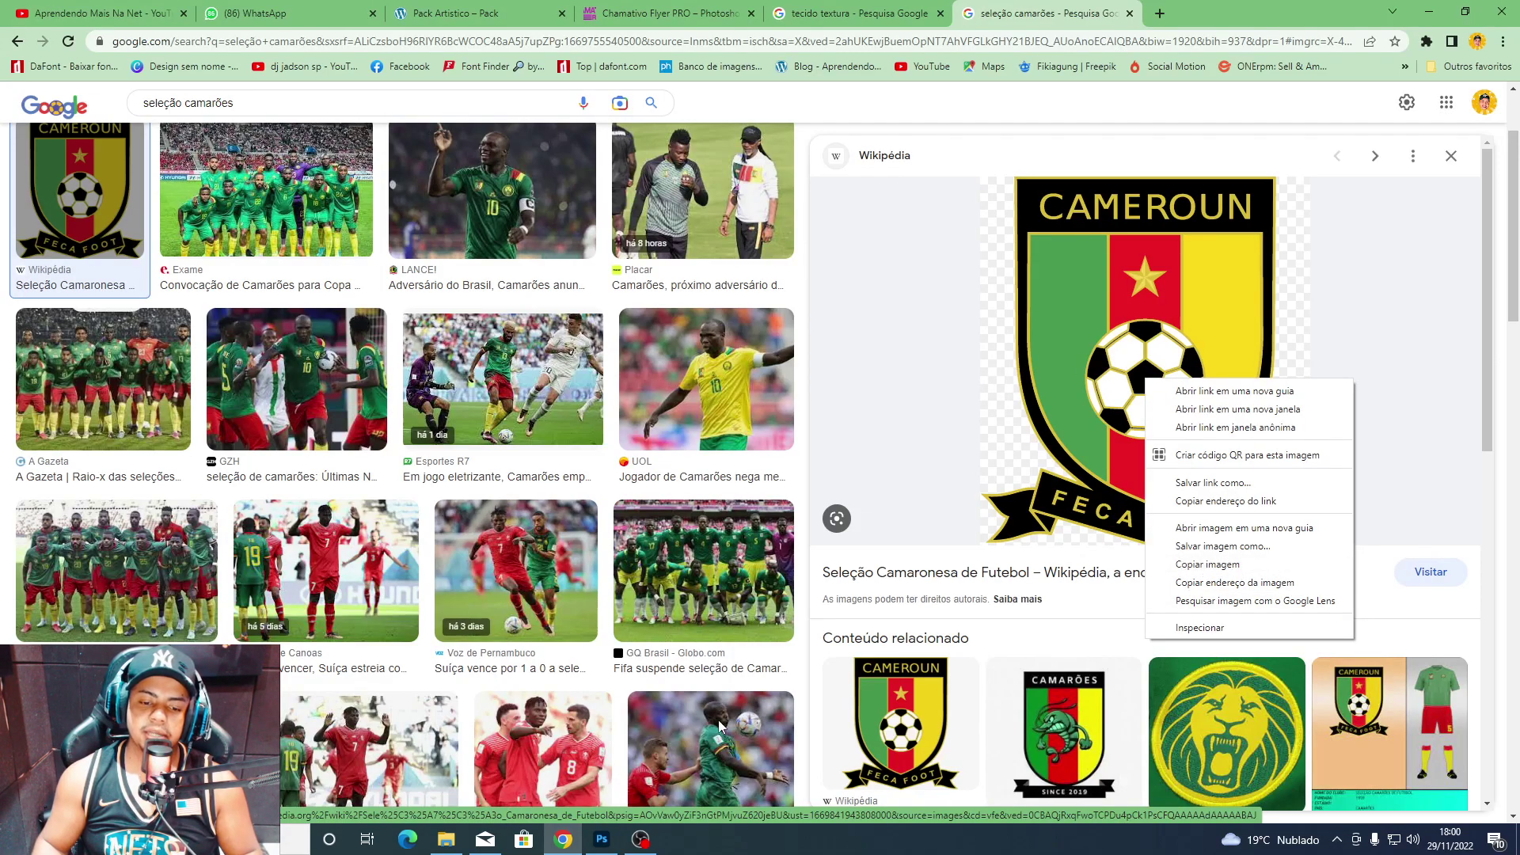
pyautogui.click(613, 841)
# Undo the duplicate crest paste and add a Color Overlay effect to the Forma 1 triangle.
pyautogui.hotkey('ctrl', 'v')
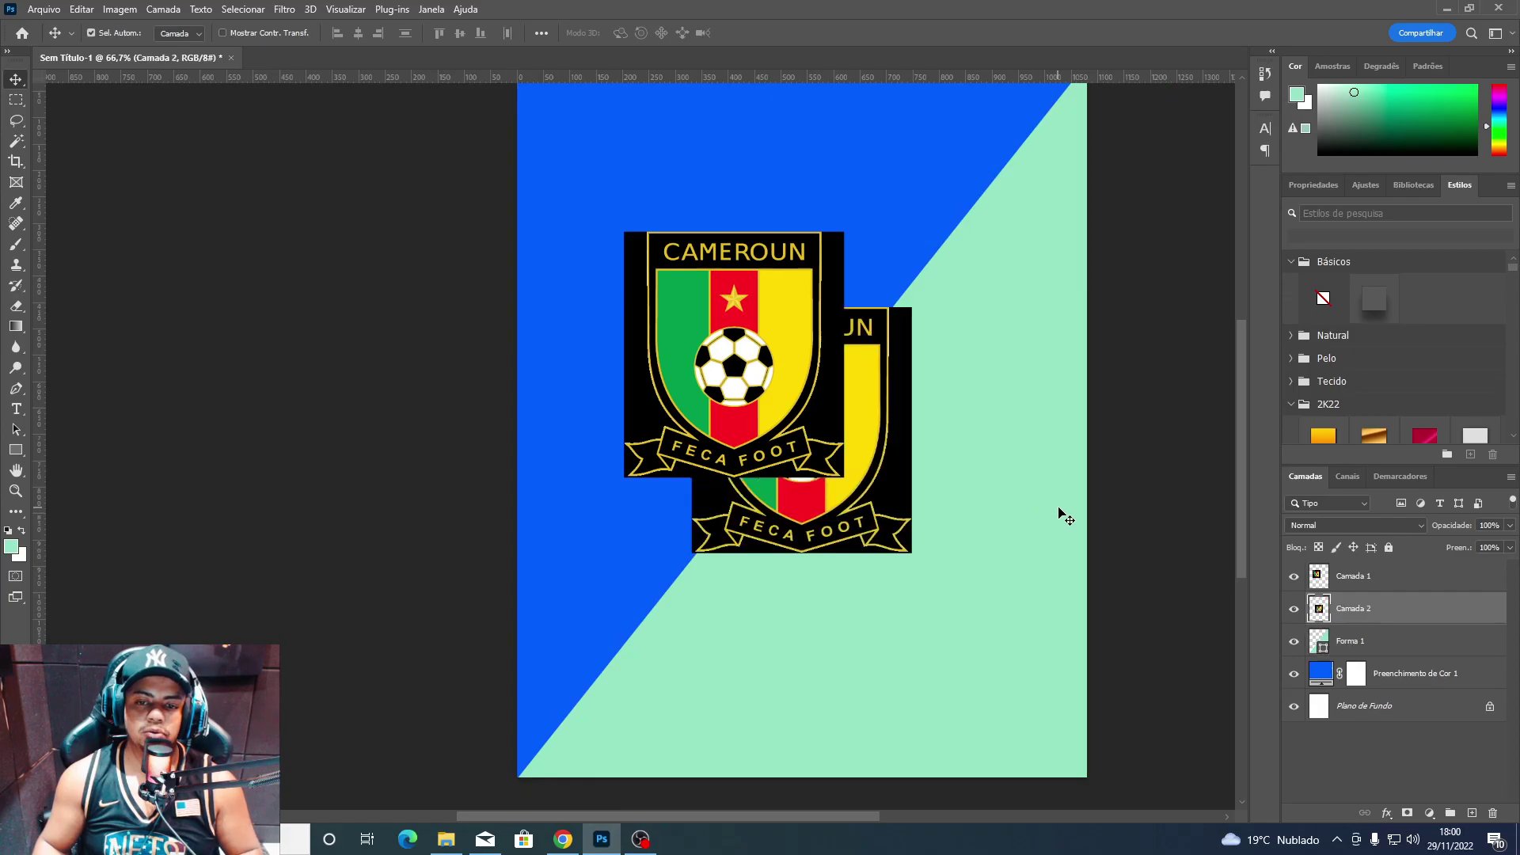
pyautogui.hotkey('ctrl', 'z')
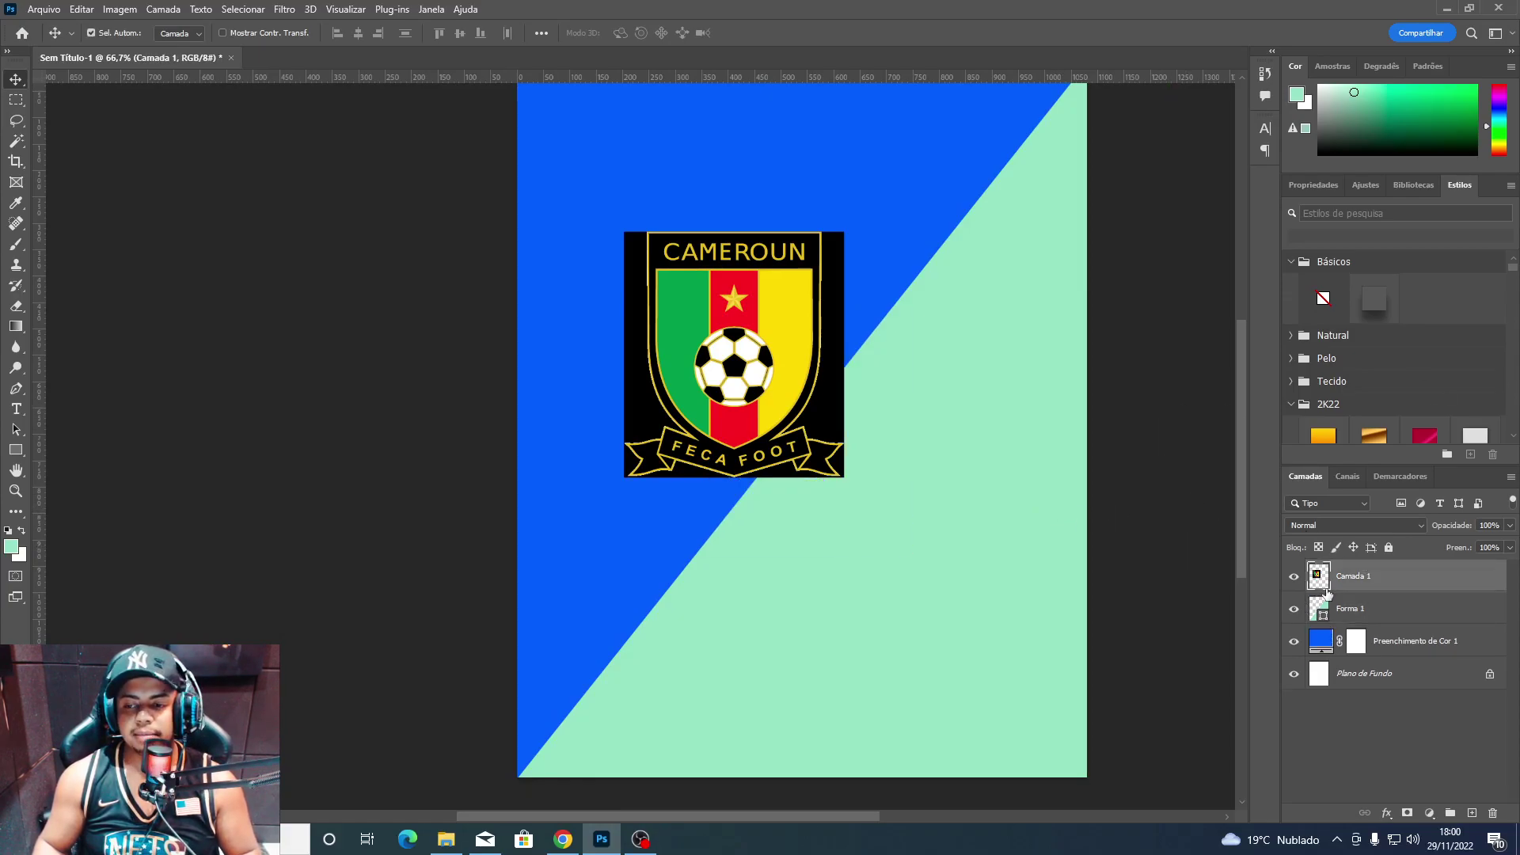
pyautogui.click(1332, 608)
pyautogui.click(1383, 815)
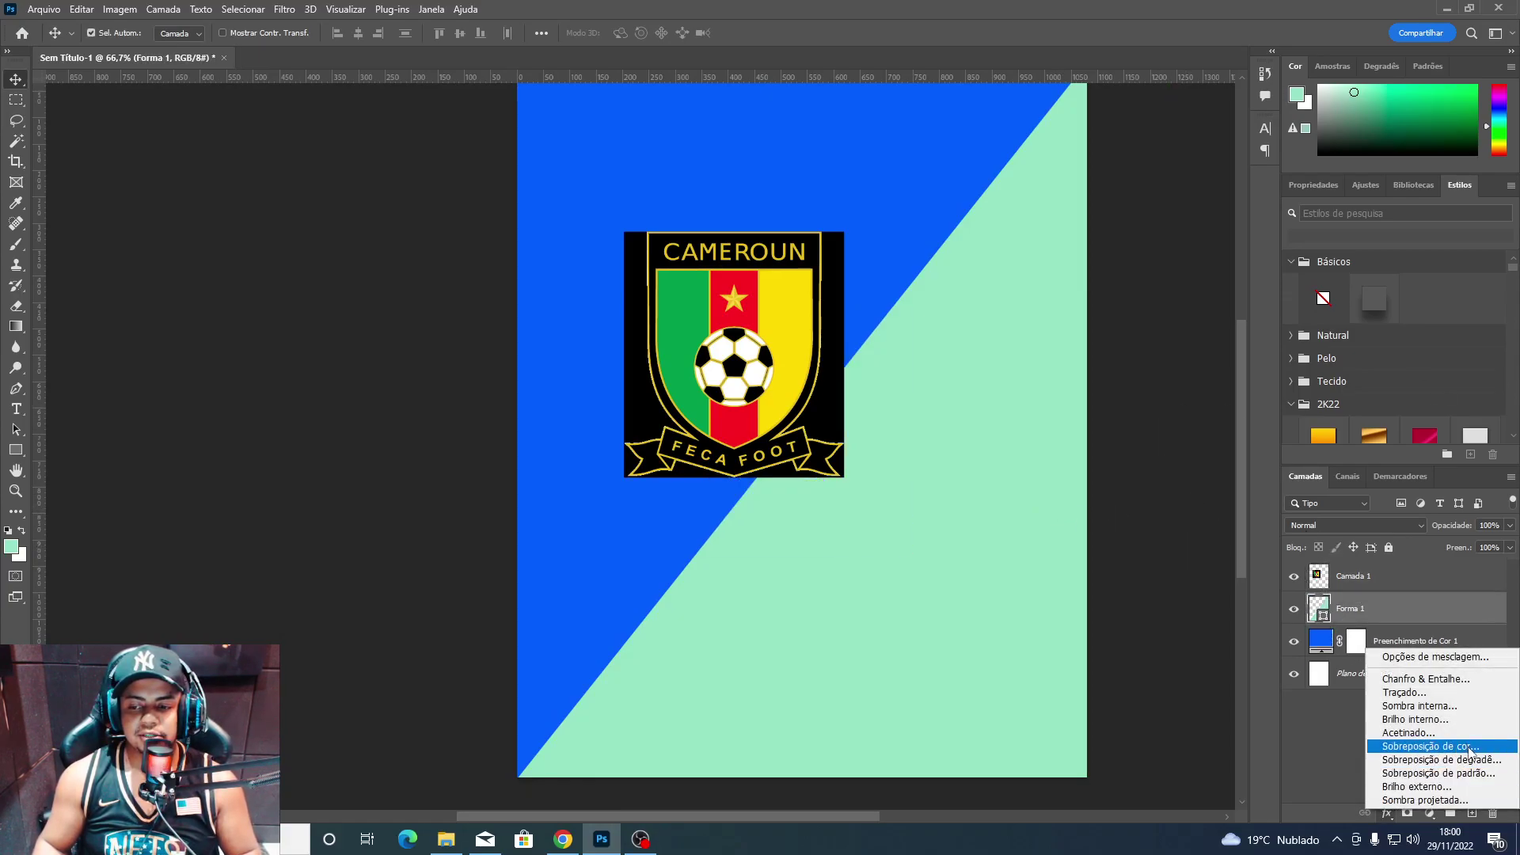
pyautogui.click(1468, 748)
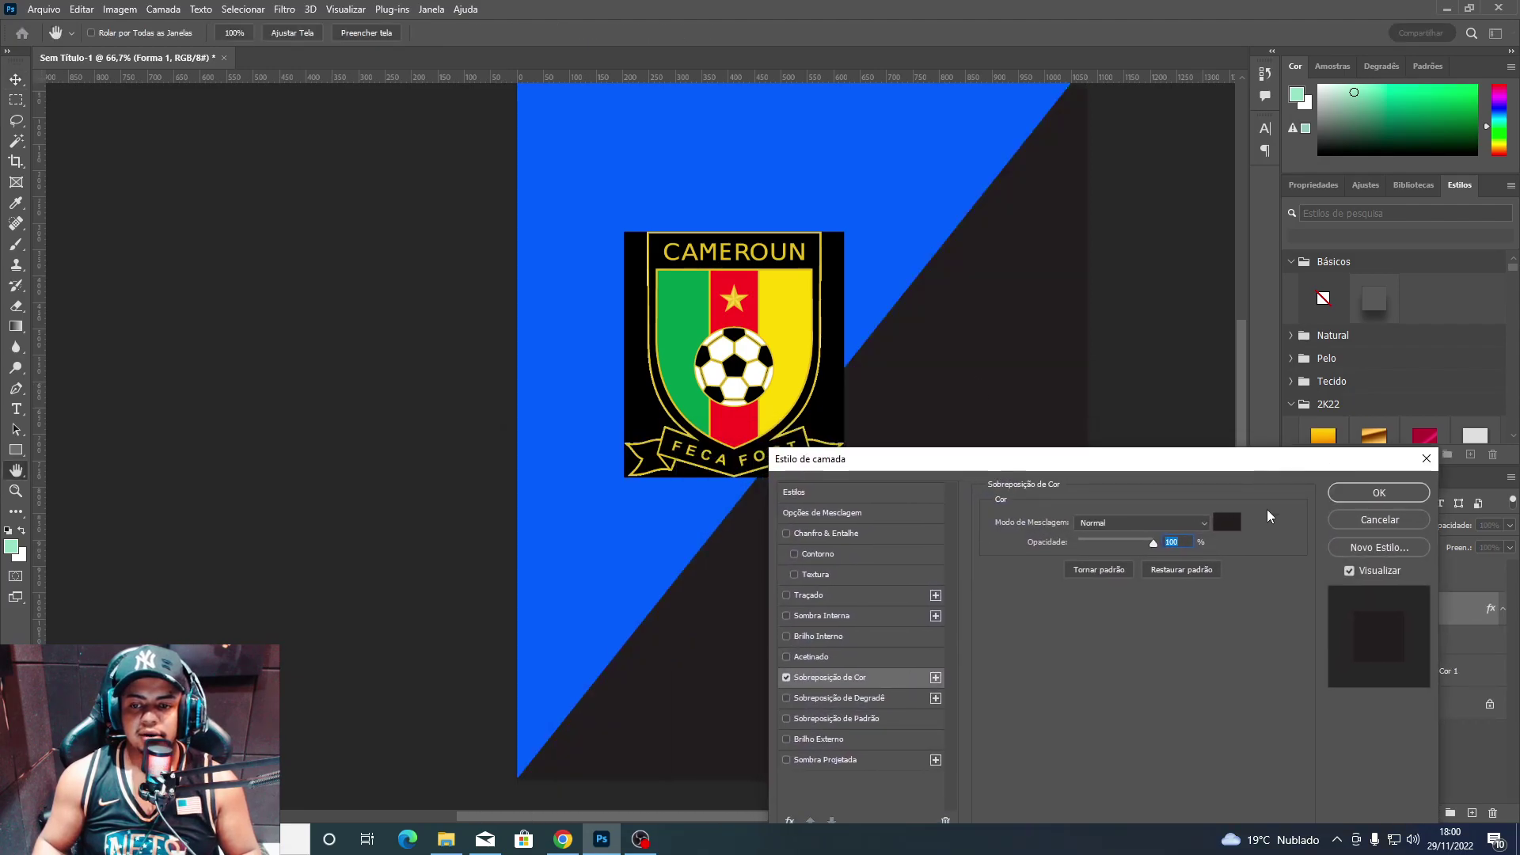
# Set the overlay to the crest's green #479a50, then hide the Camada 1 crest.
pyautogui.click(1228, 524)
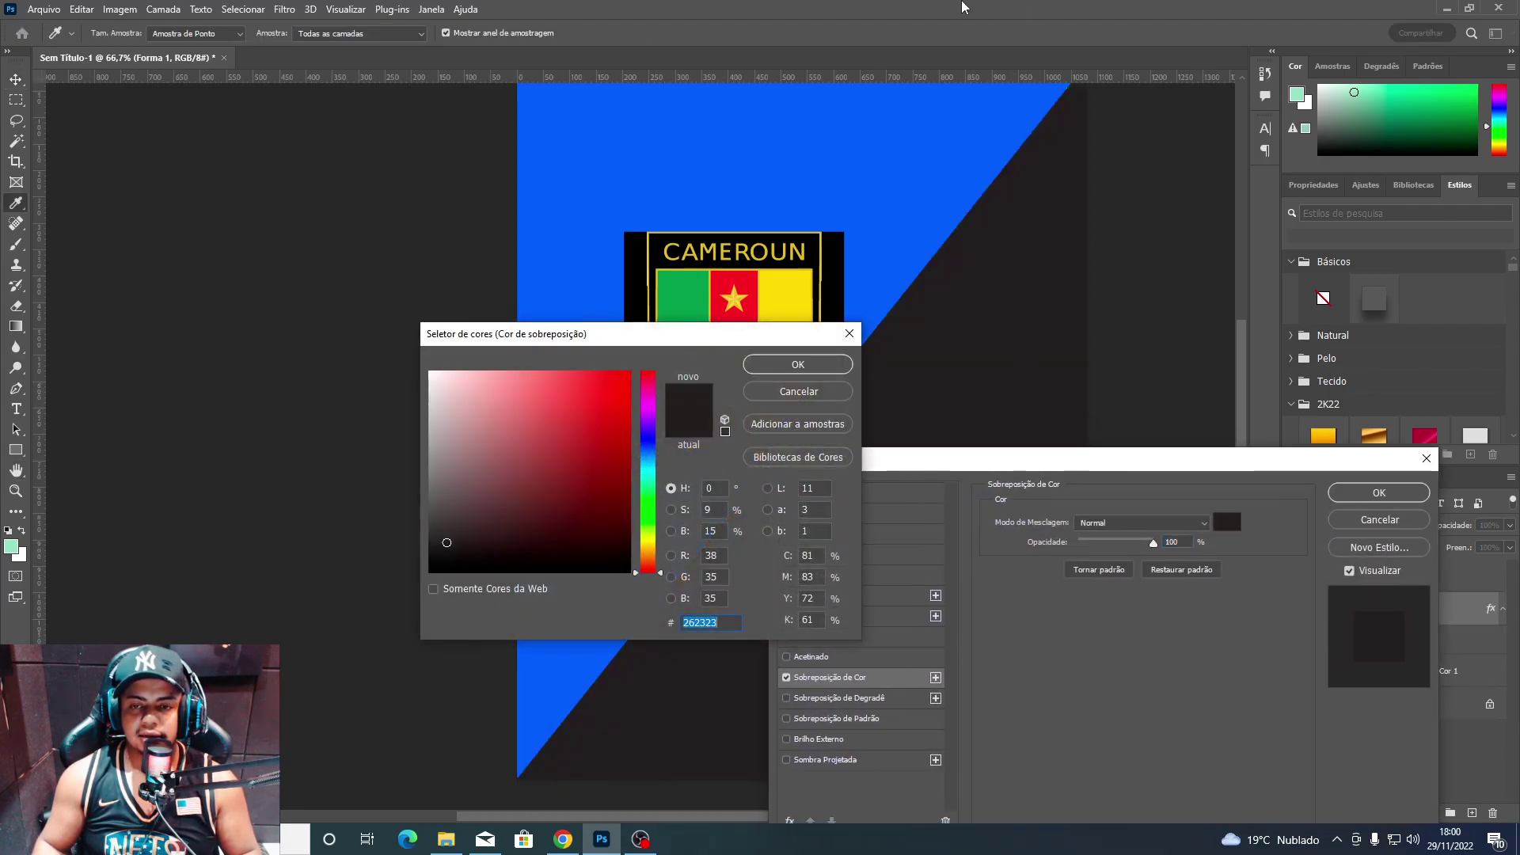
pyautogui.moveTo(633, 333); pyautogui.dragTo(1083, 364)
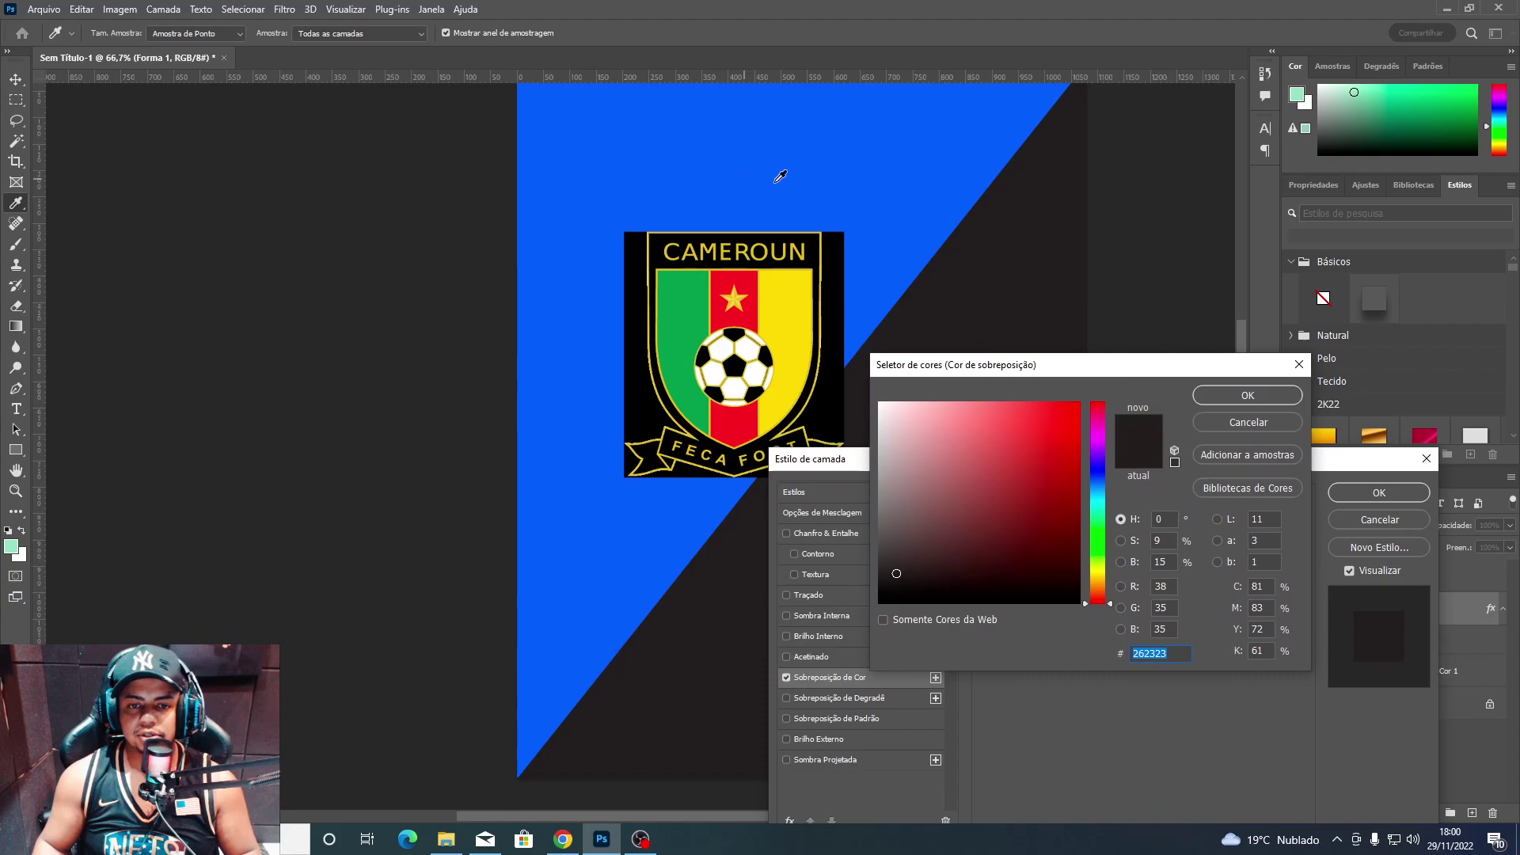
pyautogui.click(689, 309)
pyautogui.click(1242, 396)
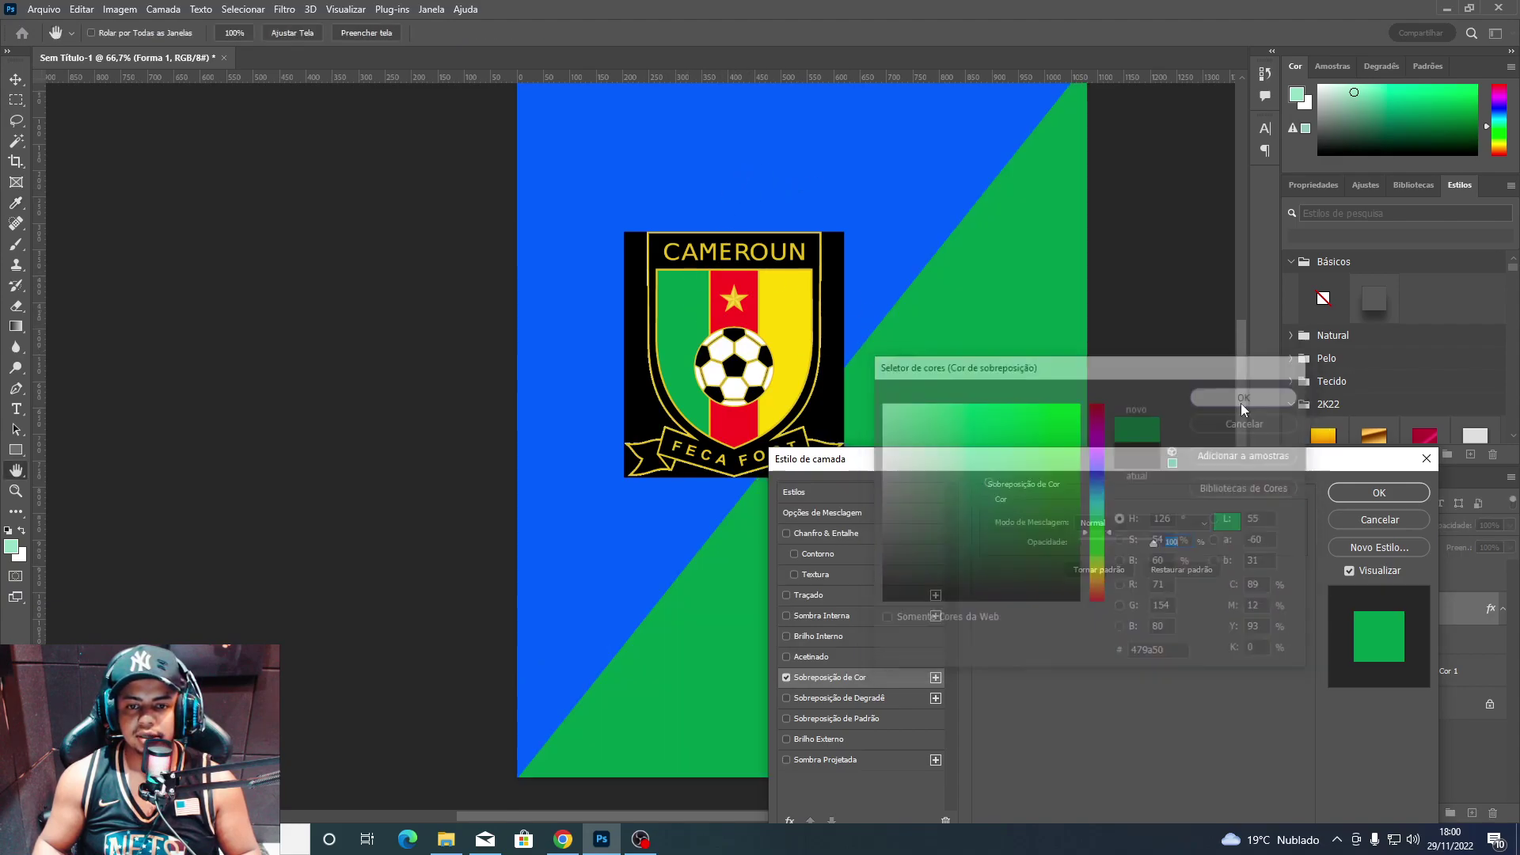
pyautogui.click(1359, 492)
pyautogui.click(1294, 578)
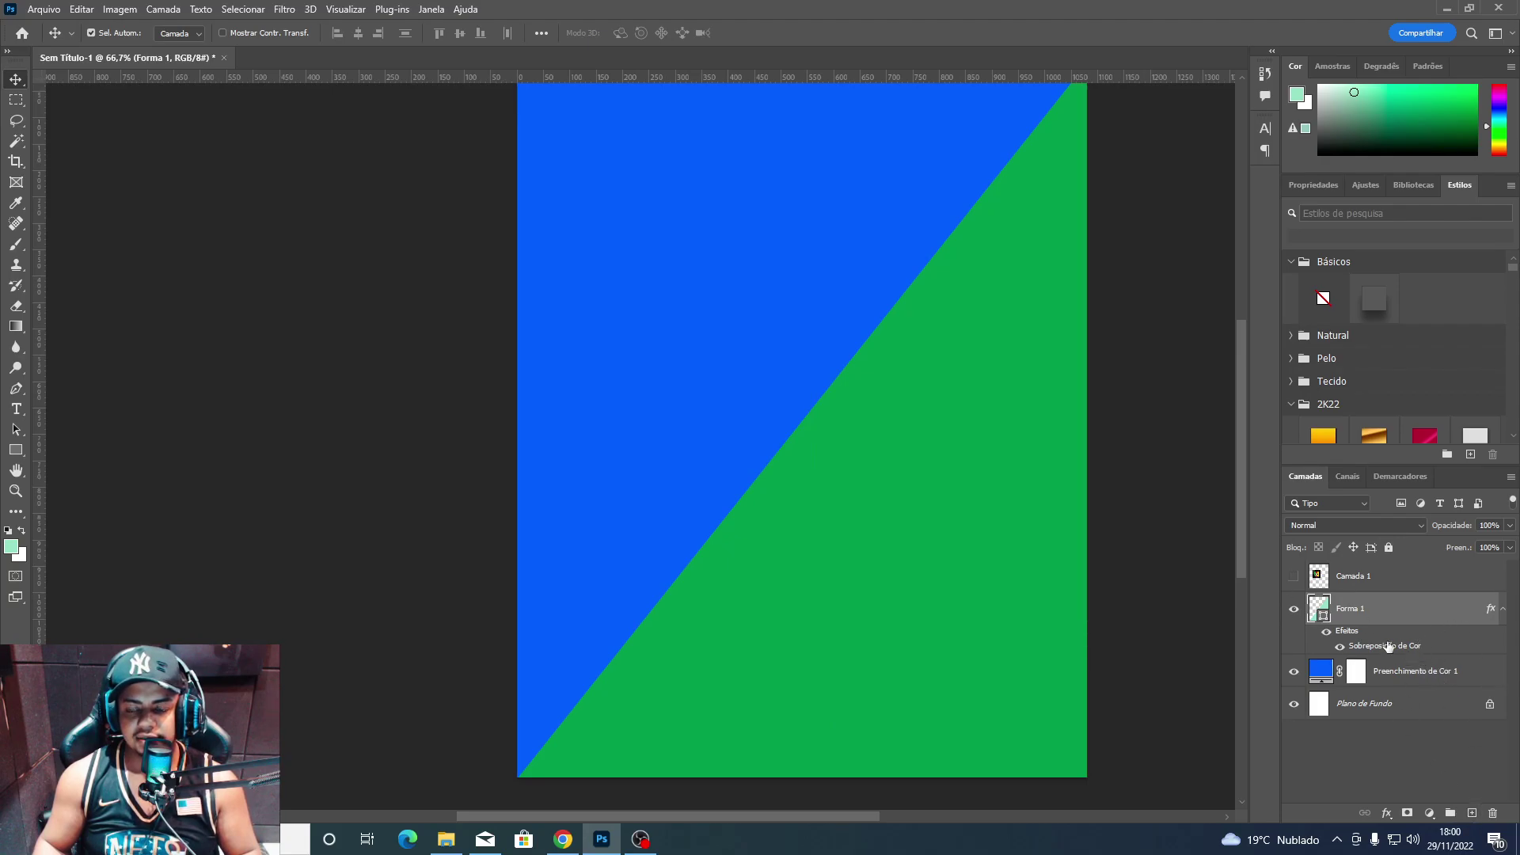
# On a new layer, paint a large soft white glow over the canvas centre.
pyautogui.hotkey('ctrl', 'shift', 'alt', 'n')
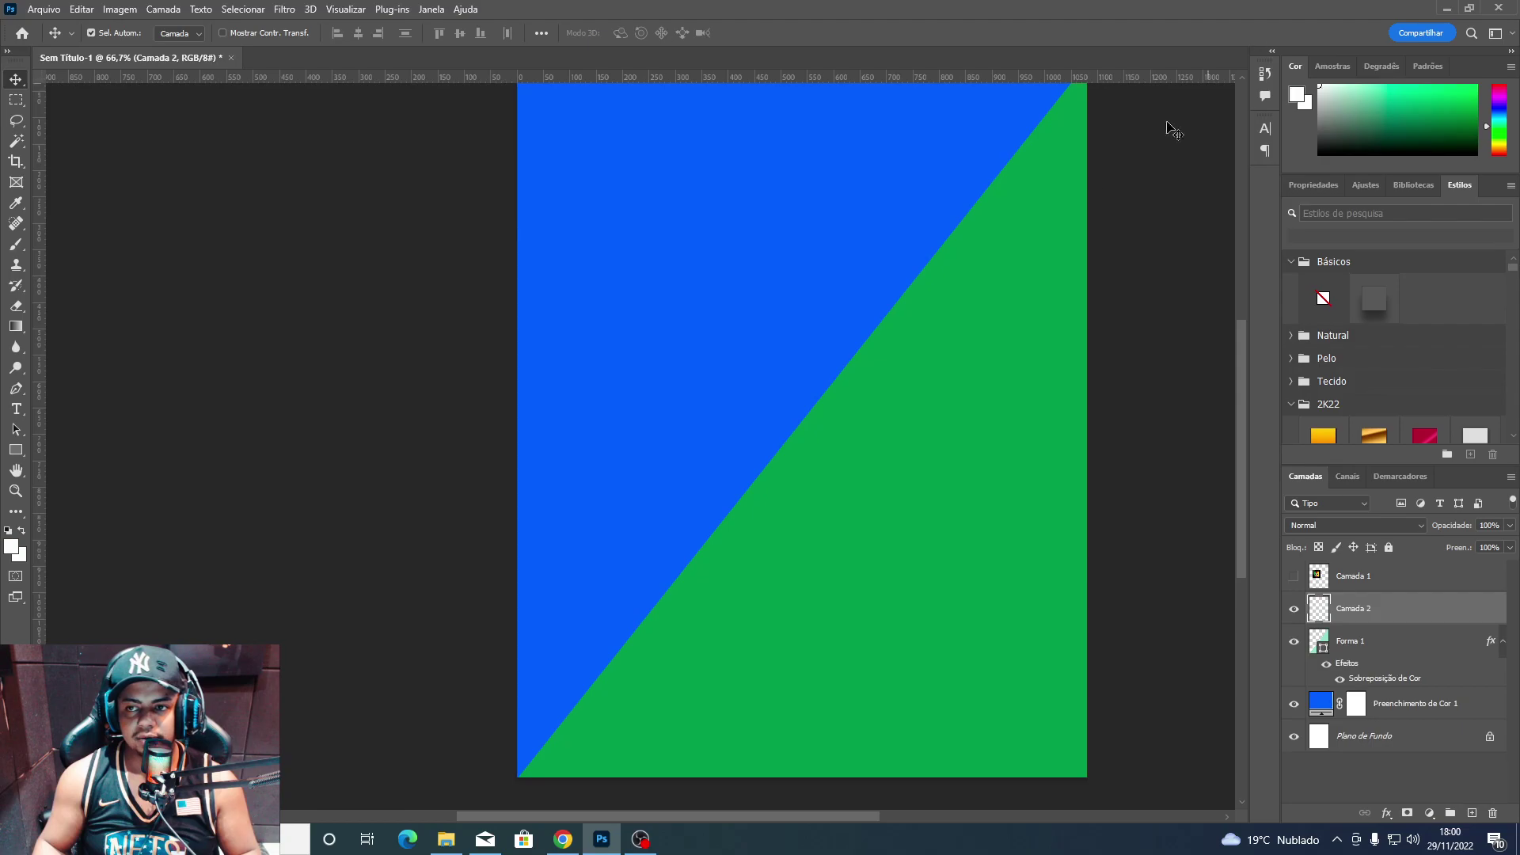
pyautogui.press('b')
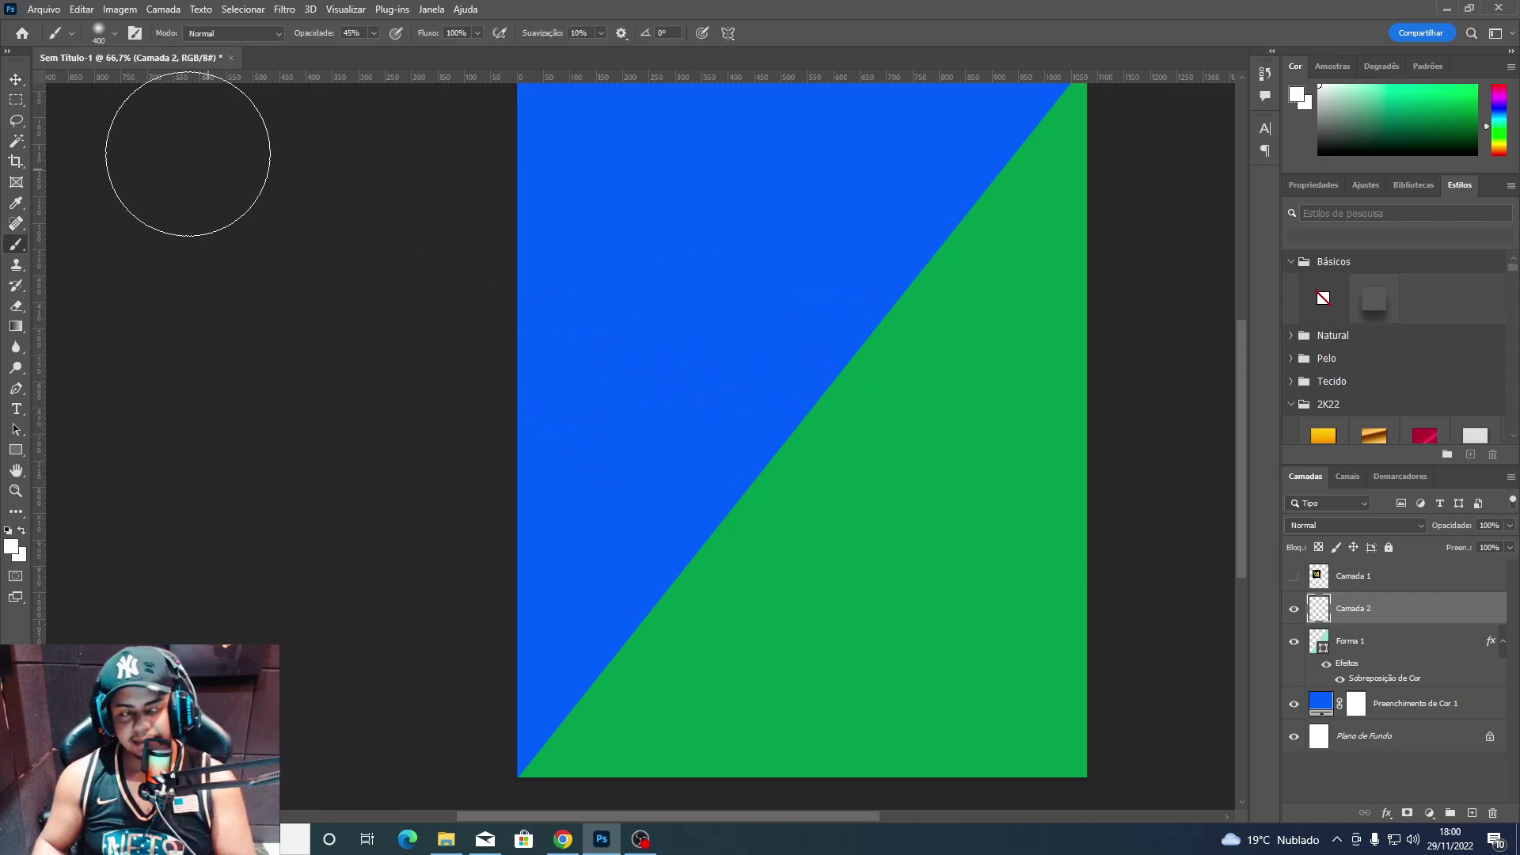
pyautogui.click(114, 34)
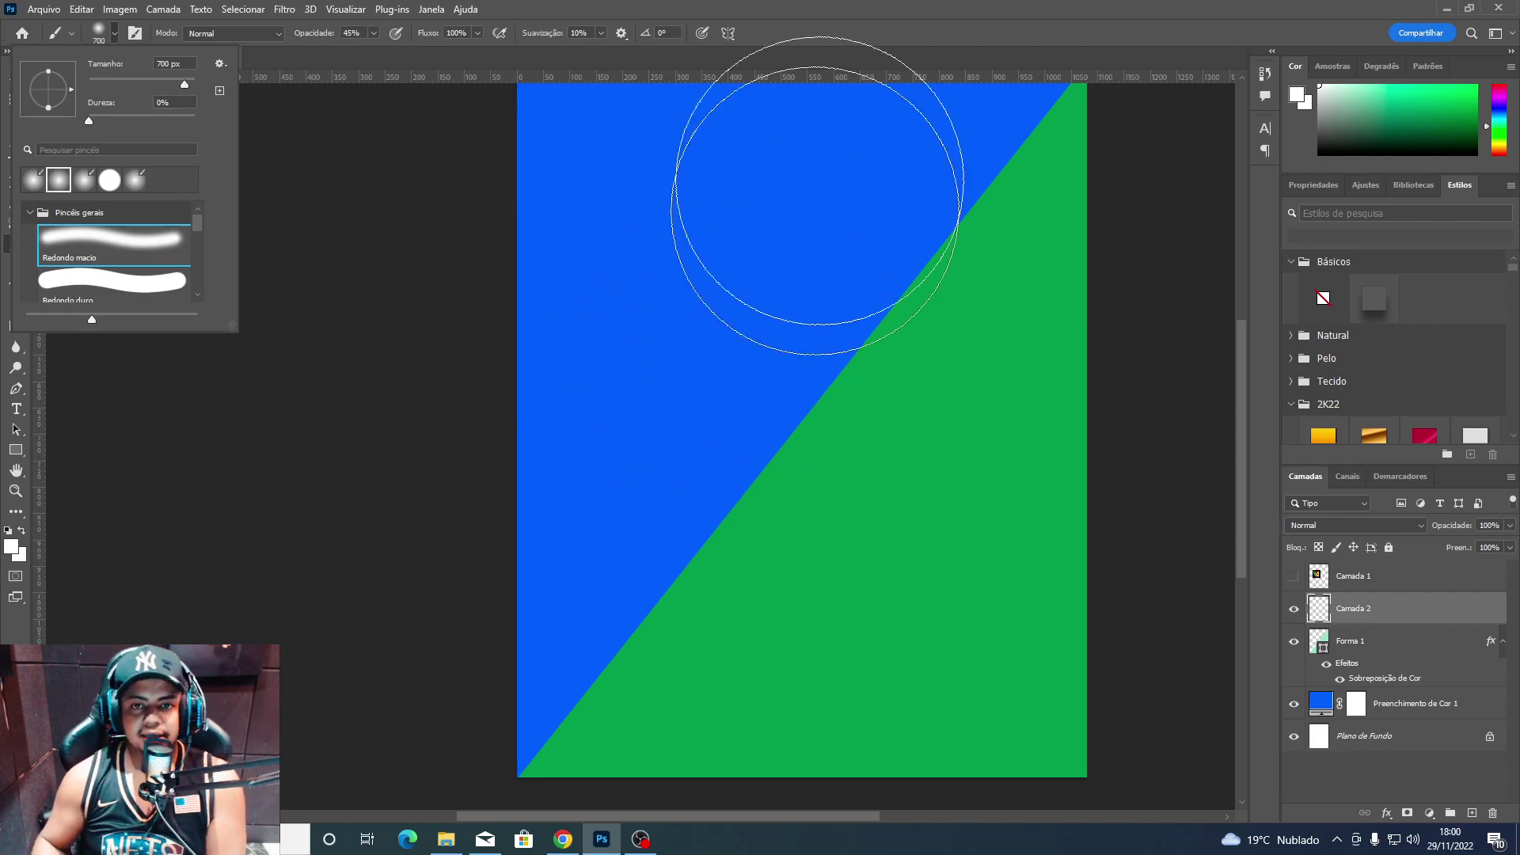
pyautogui.click(819, 196)
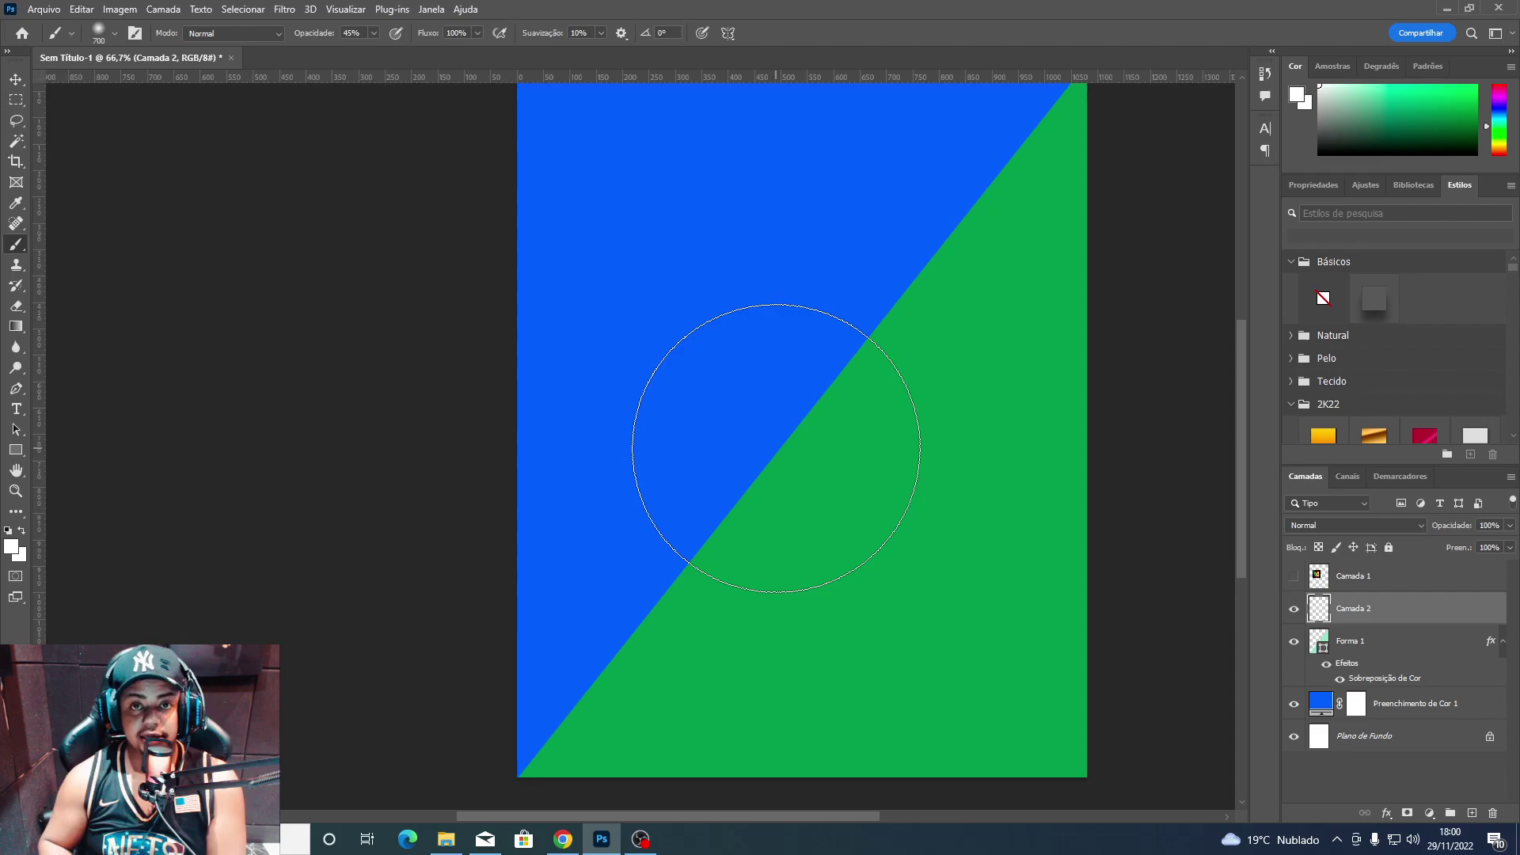
pyautogui.press(']')
pyautogui.press(']')
pyautogui.click(760, 380)
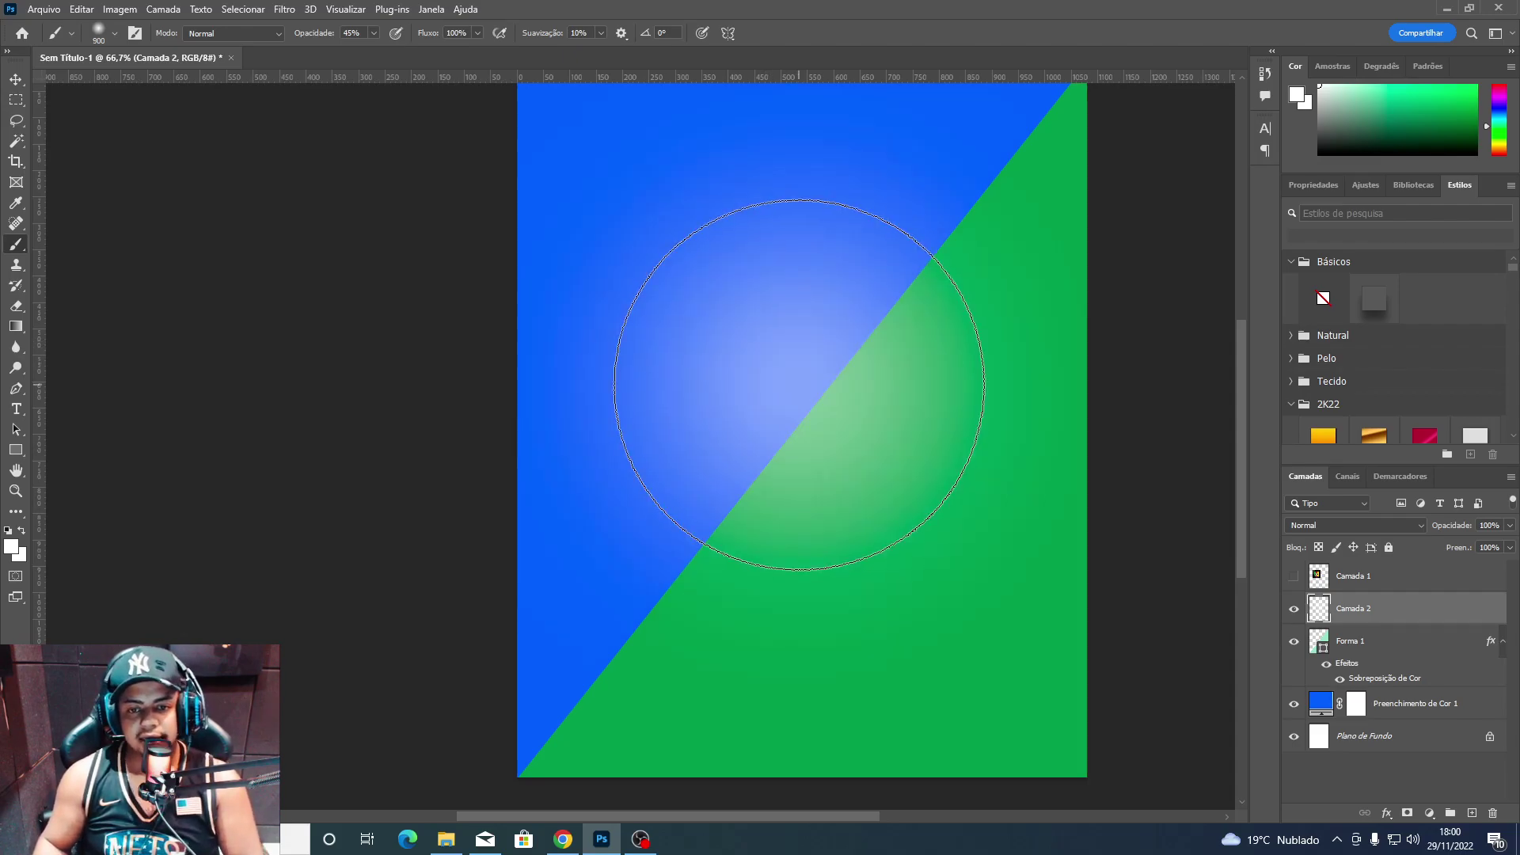
pyautogui.click(799, 384)
# Set the glow layer's blend mode to Sobrepor (Overlay) and compare with it hidden.
pyautogui.click(1353, 525)
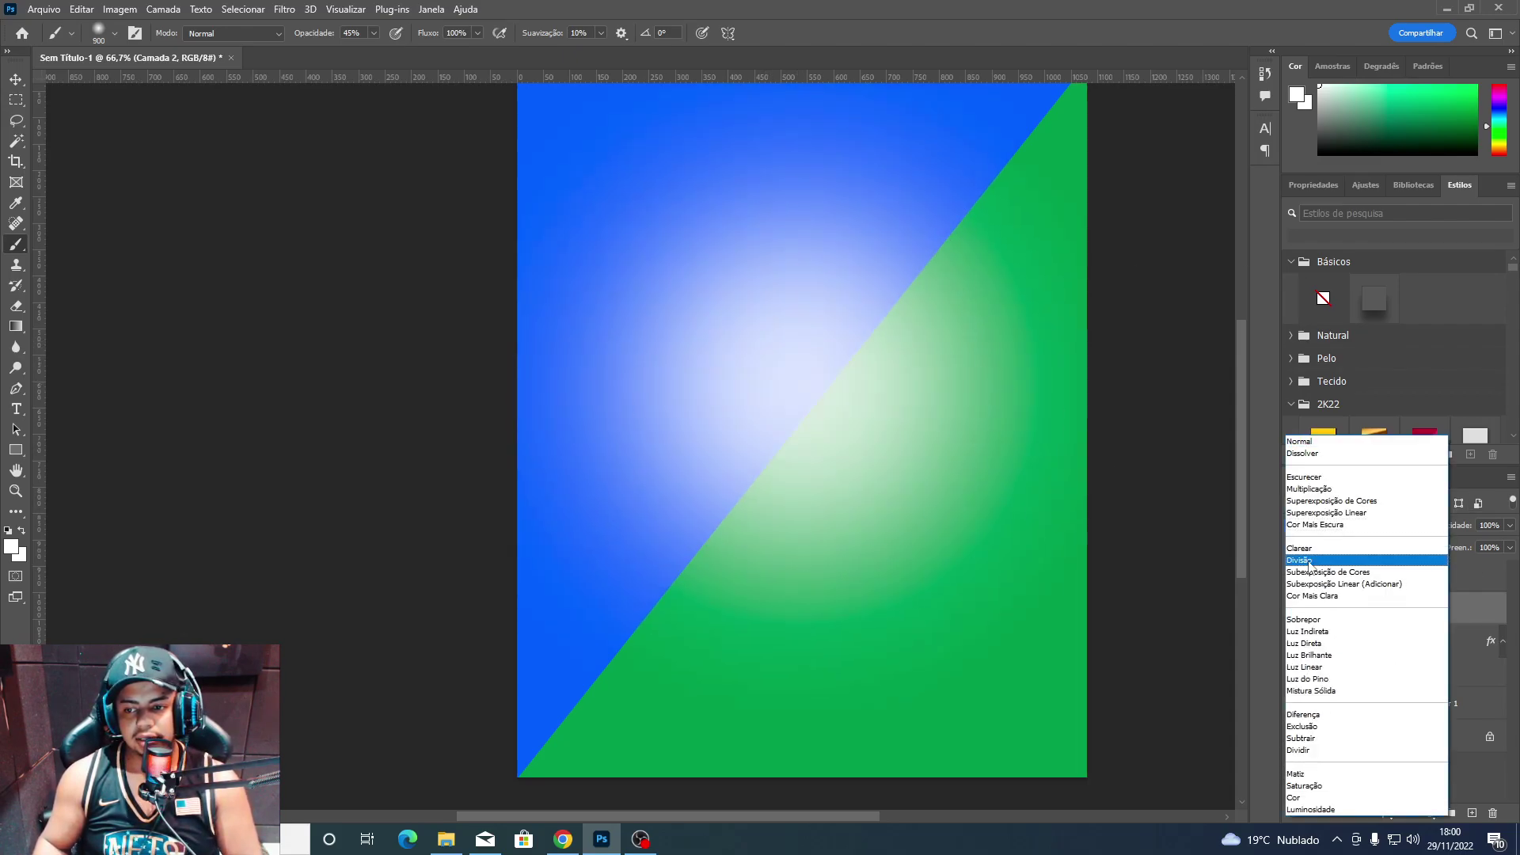
pyautogui.click(1312, 620)
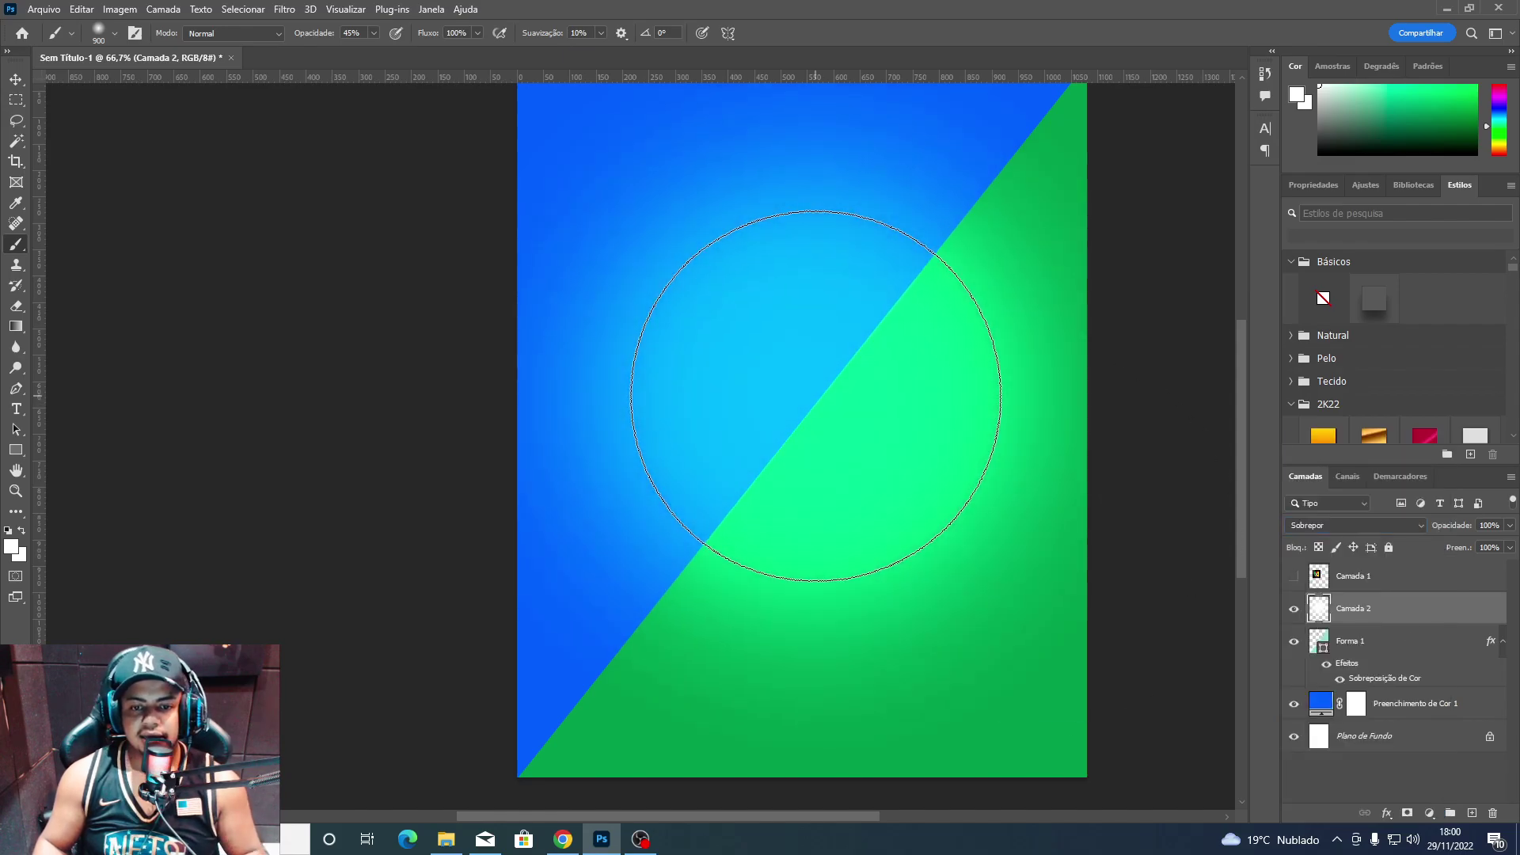
pyautogui.press('v')
pyautogui.press('b')
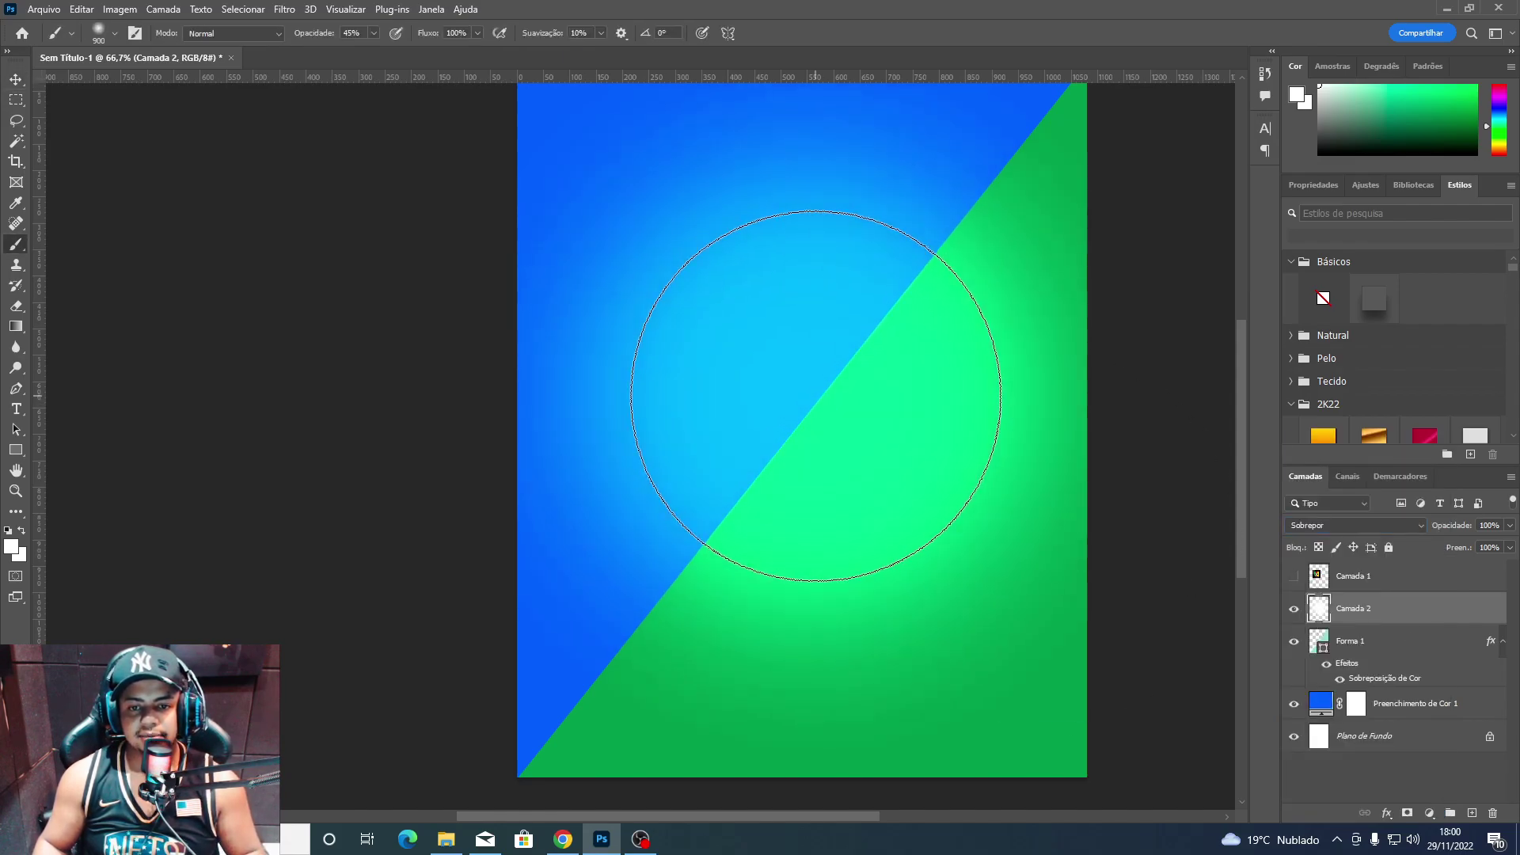
pyautogui.press('v')
pyautogui.click(1292, 609)
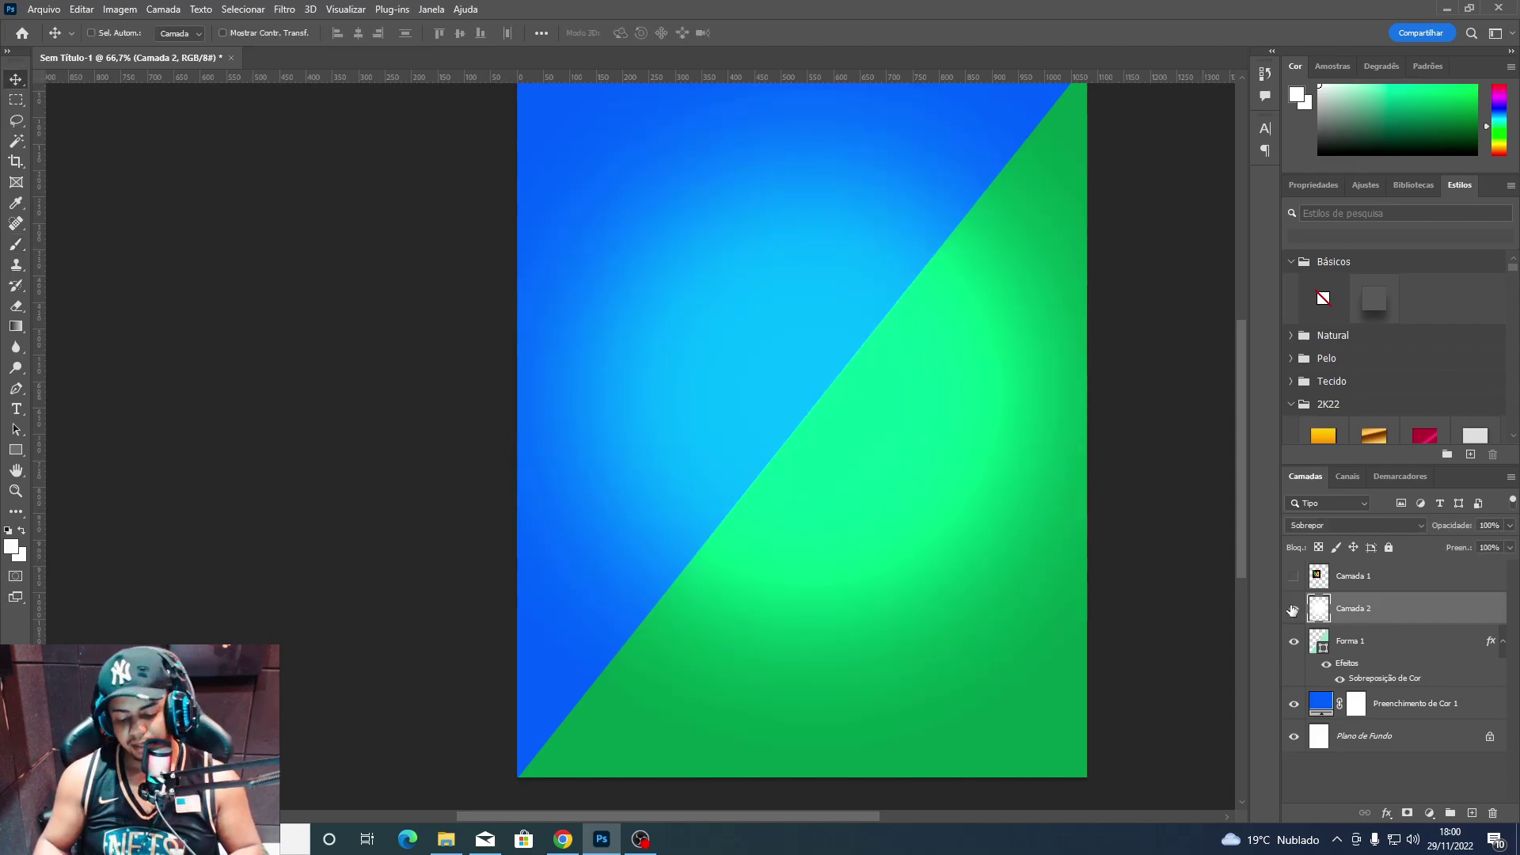
# Duplicate the glow layer, blending the copy with Divisão at 25% opacity.
pyautogui.hotkey('ctrl', 'j')
pyautogui.click(1311, 522)
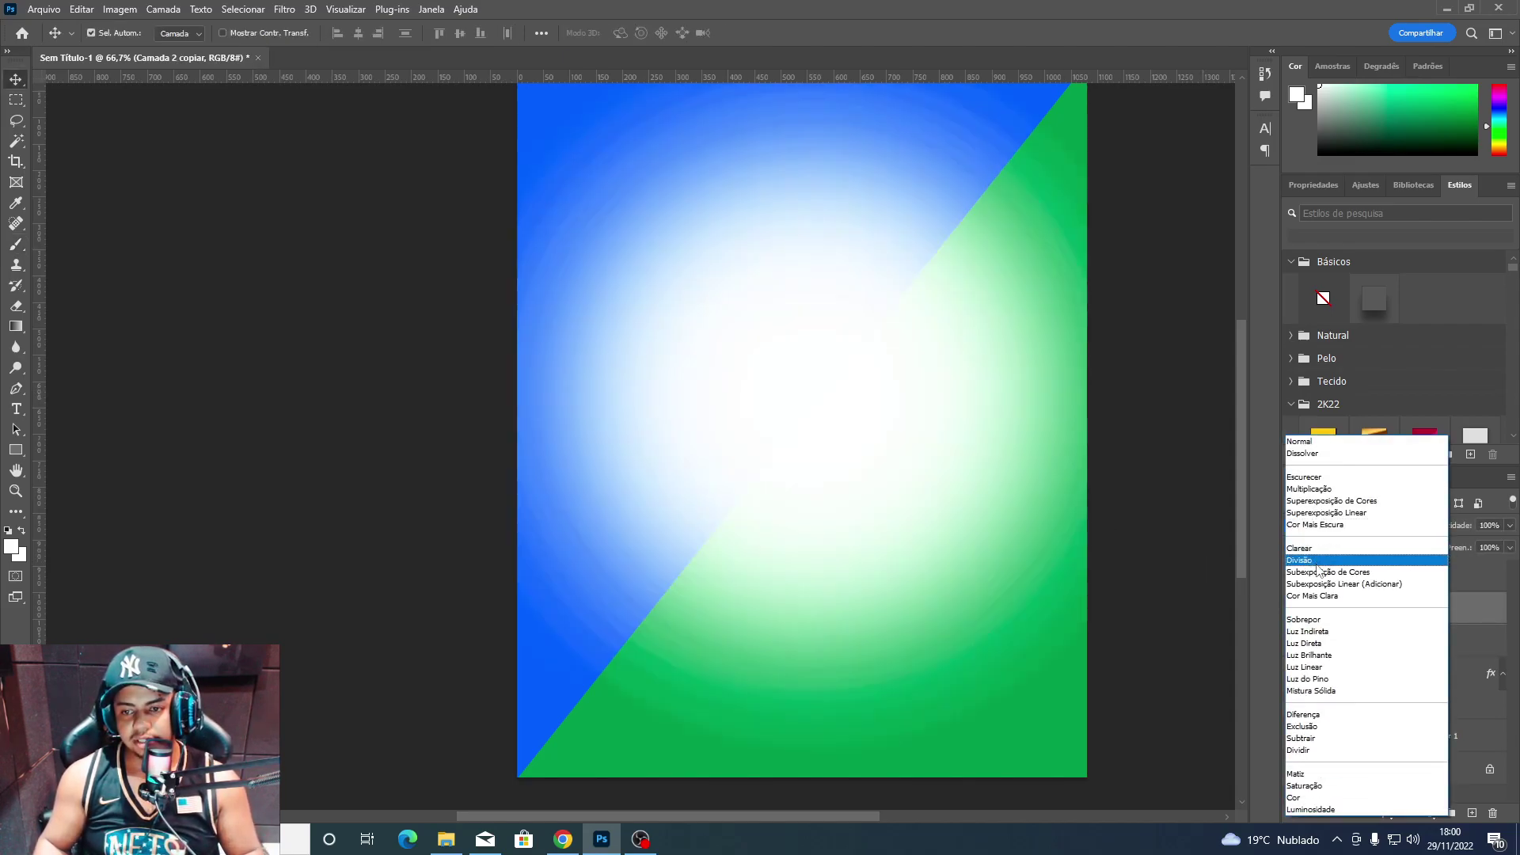
pyautogui.click(1318, 564)
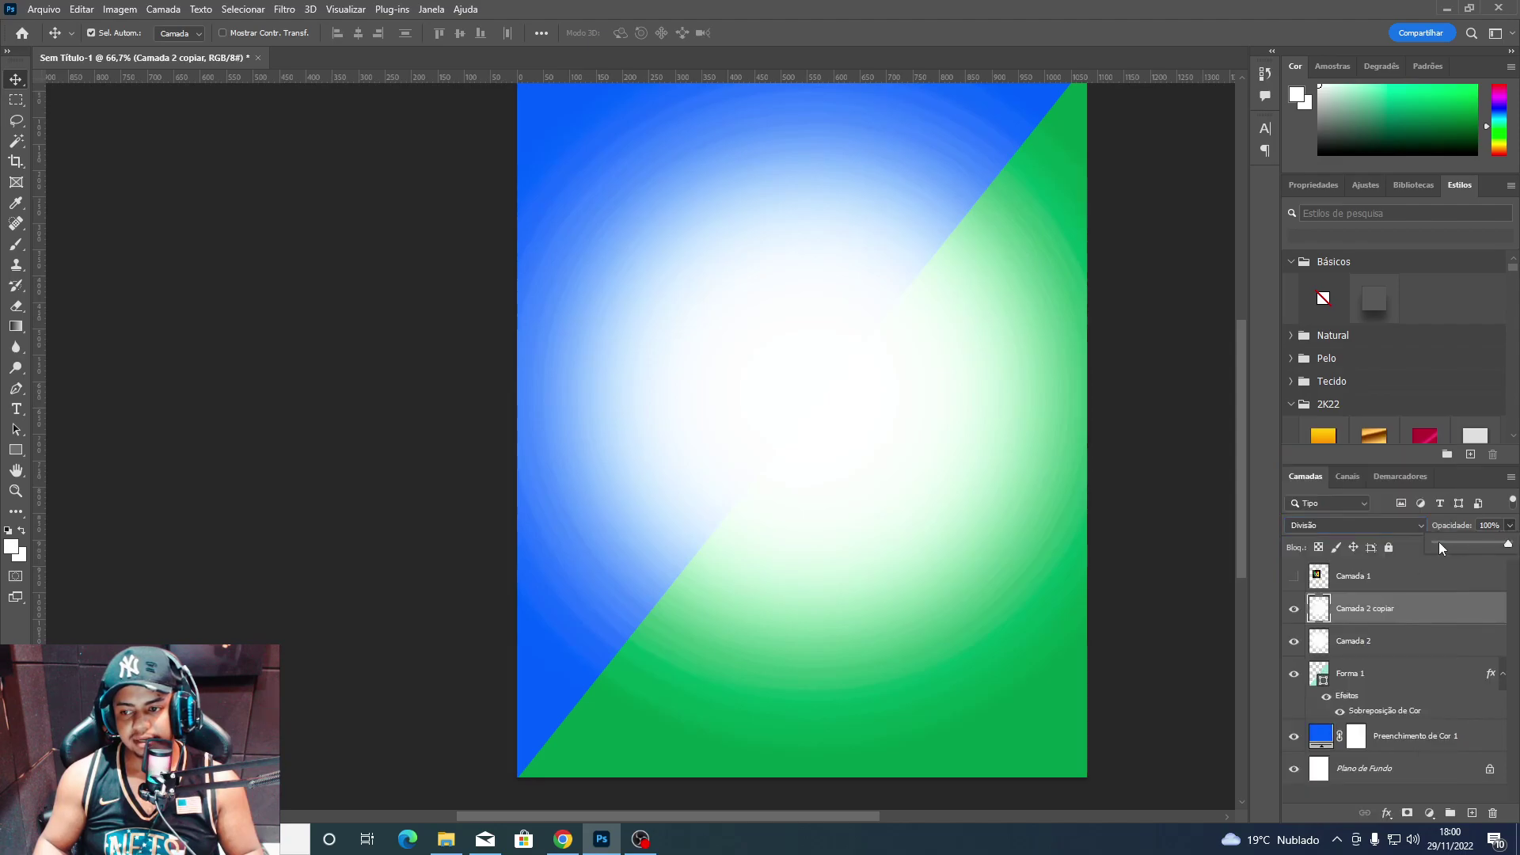
pyautogui.moveTo(1437, 542); pyautogui.dragTo(1454, 554)
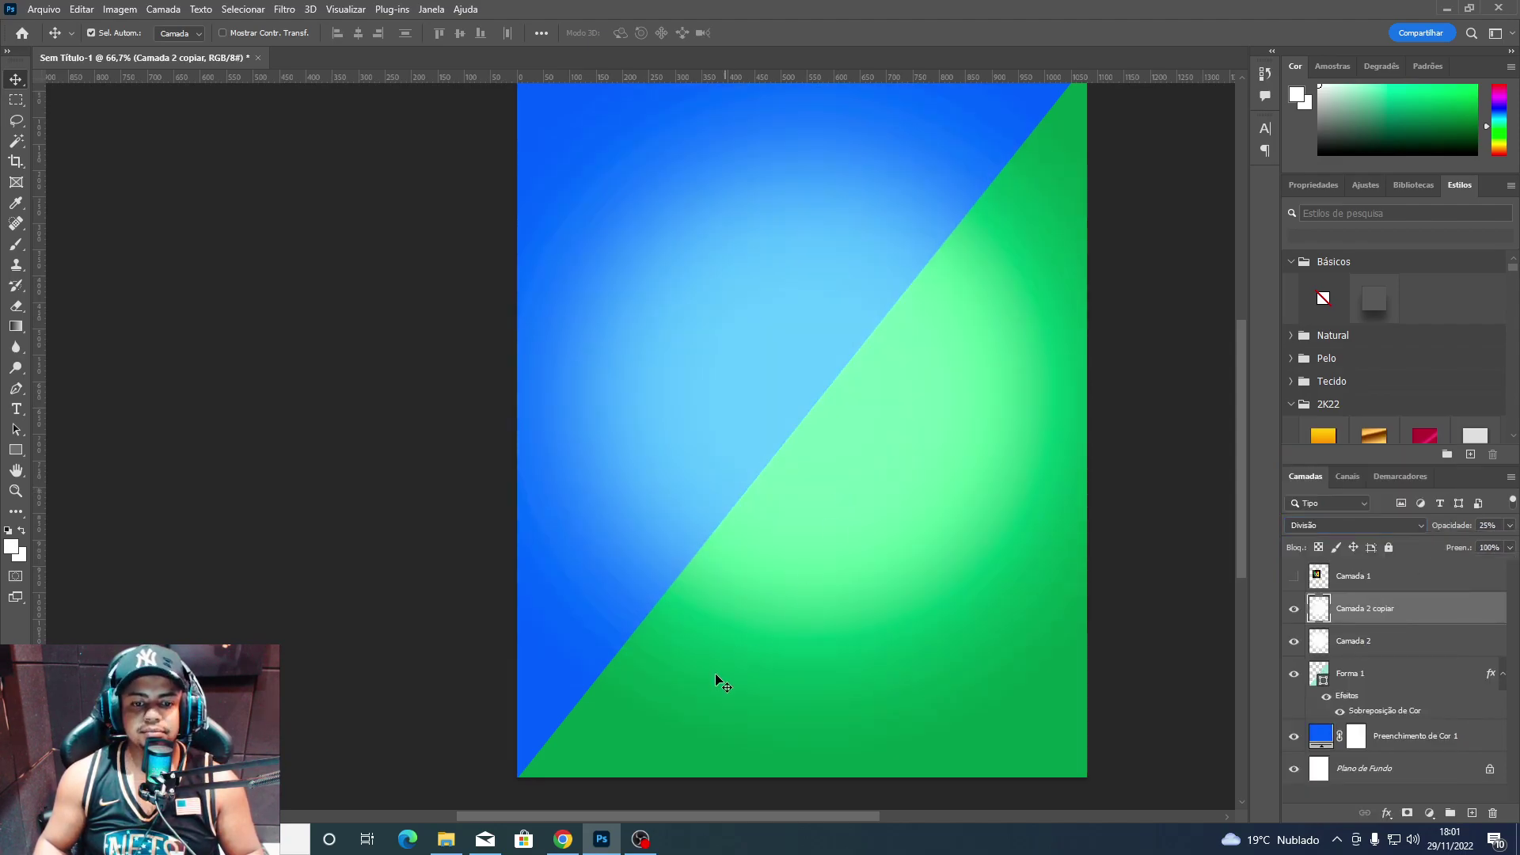
# Copy the white fabric texture image from the Chrome image results.
pyautogui.click(563, 839)
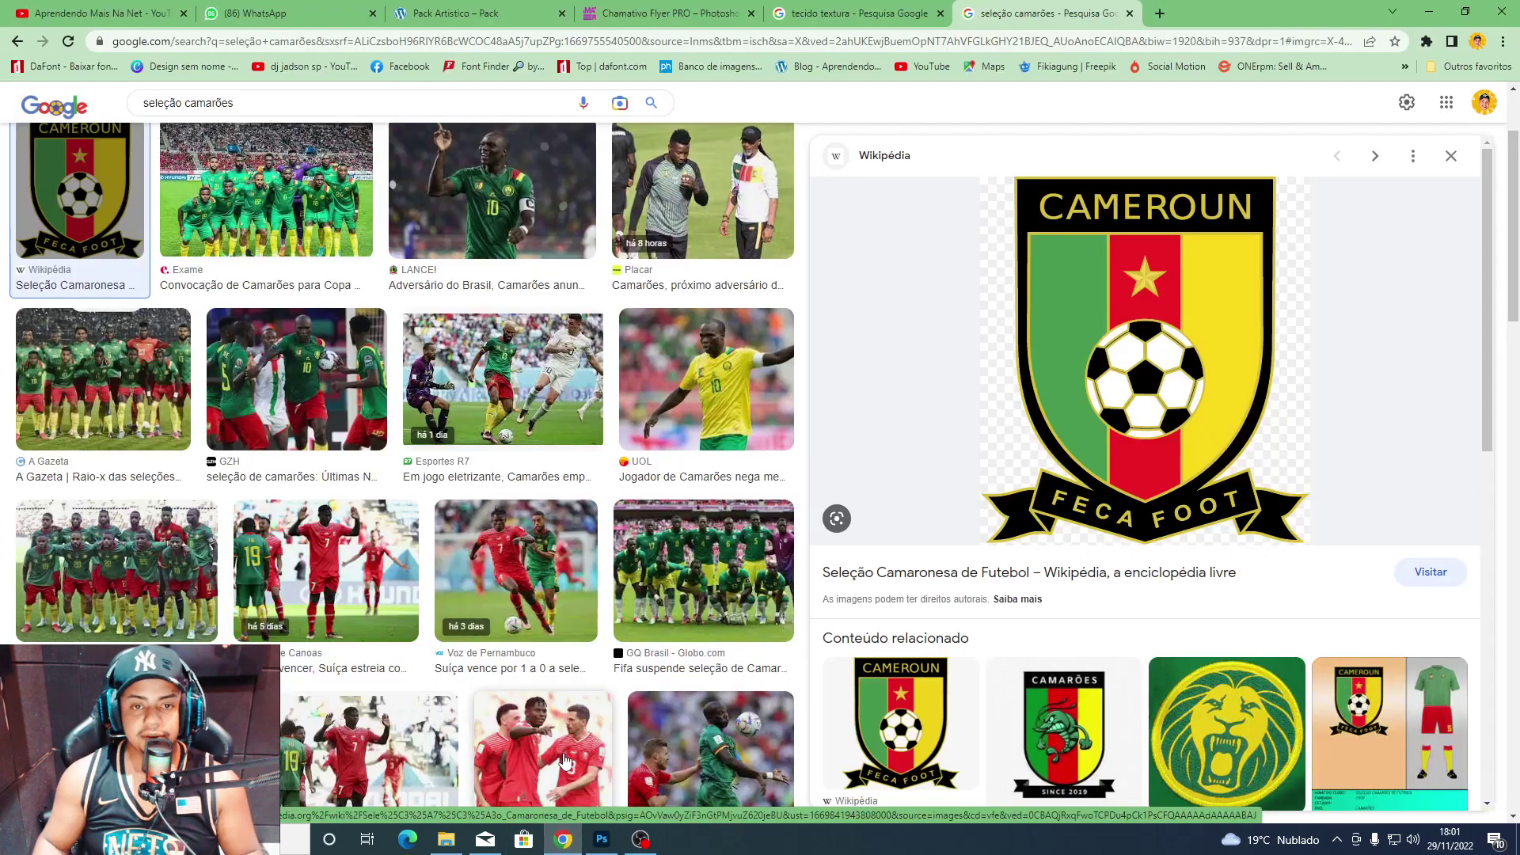
pyautogui.click(853, 7)
pyautogui.rightClick(1174, 405)
pyautogui.rightClick(1104, 354)
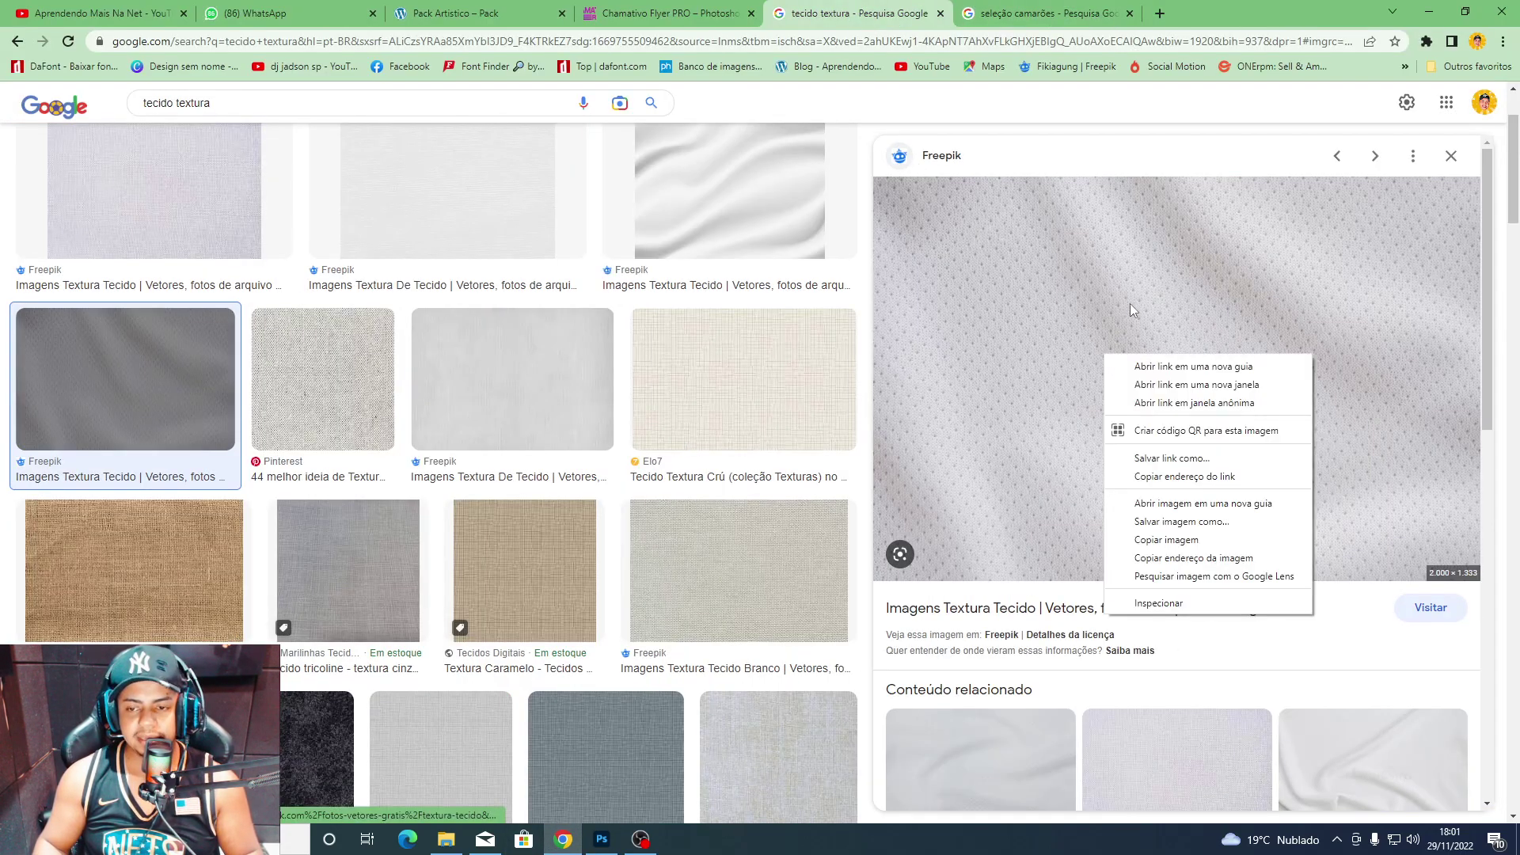
pyautogui.click(1224, 524)
pyautogui.click(618, 829)
# Paste the fabric texture as a new layer and resize it to cover the page.
pyautogui.hotkey('ctrl', 'v')
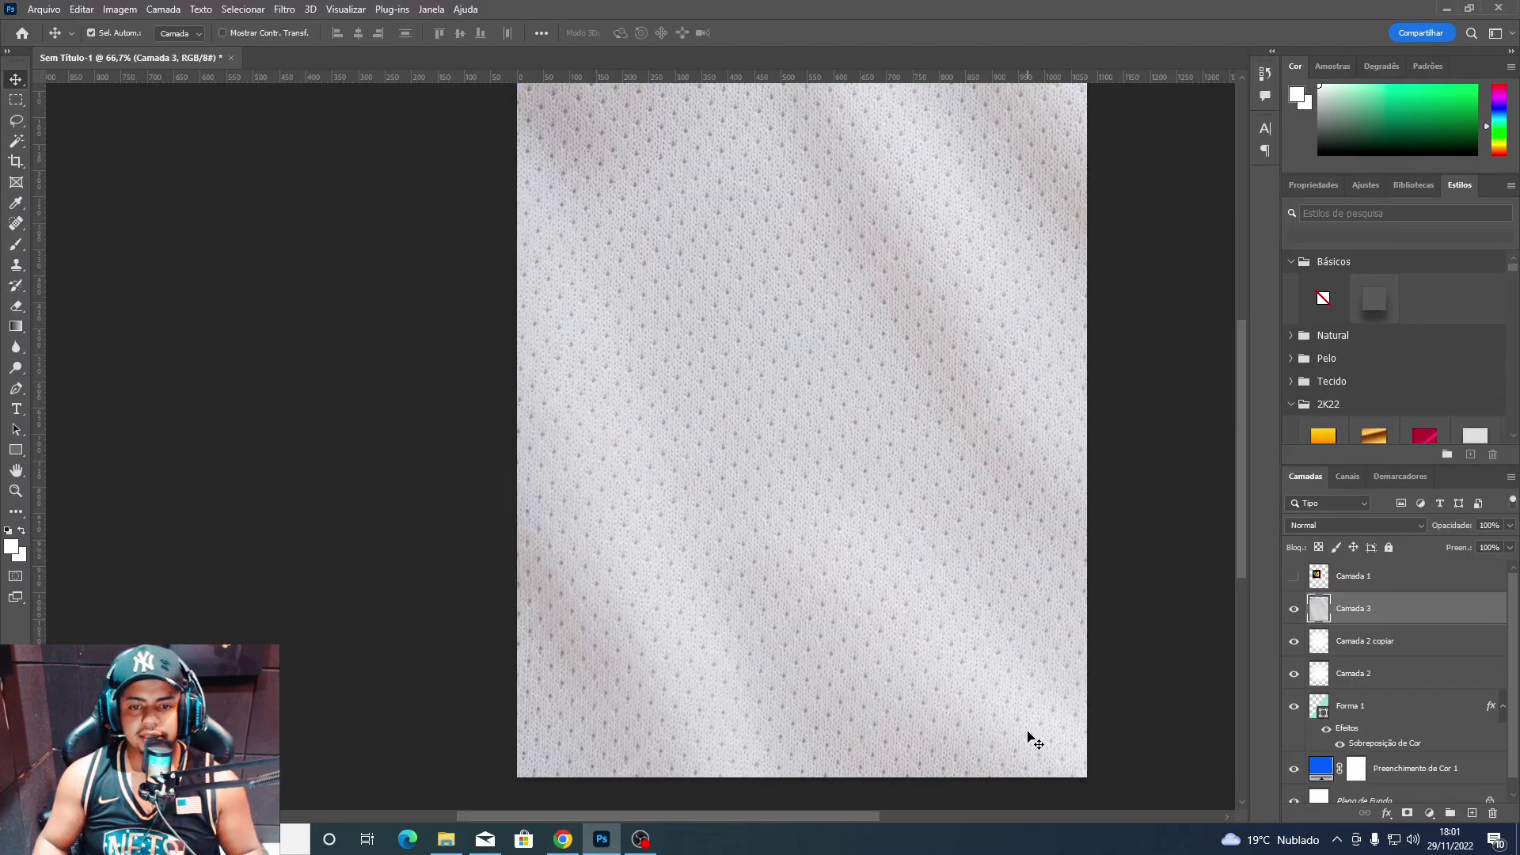
pyautogui.hotkey('ctrl', 't')
pyautogui.moveTo(1049, 778); pyautogui.dragTo(866, 449)
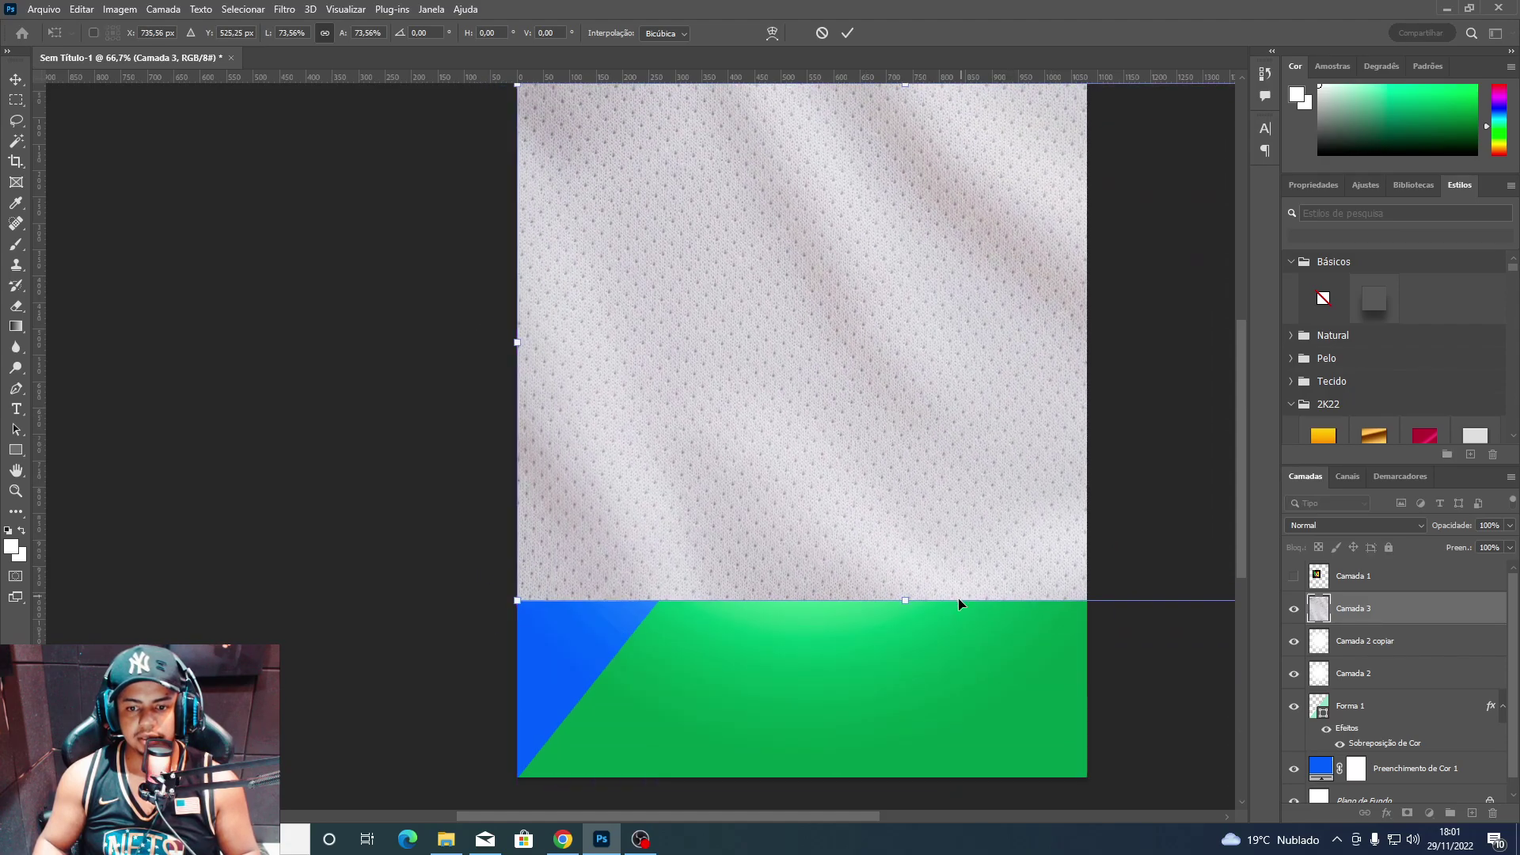
pyautogui.moveTo(951, 660); pyautogui.dragTo(836, 700)
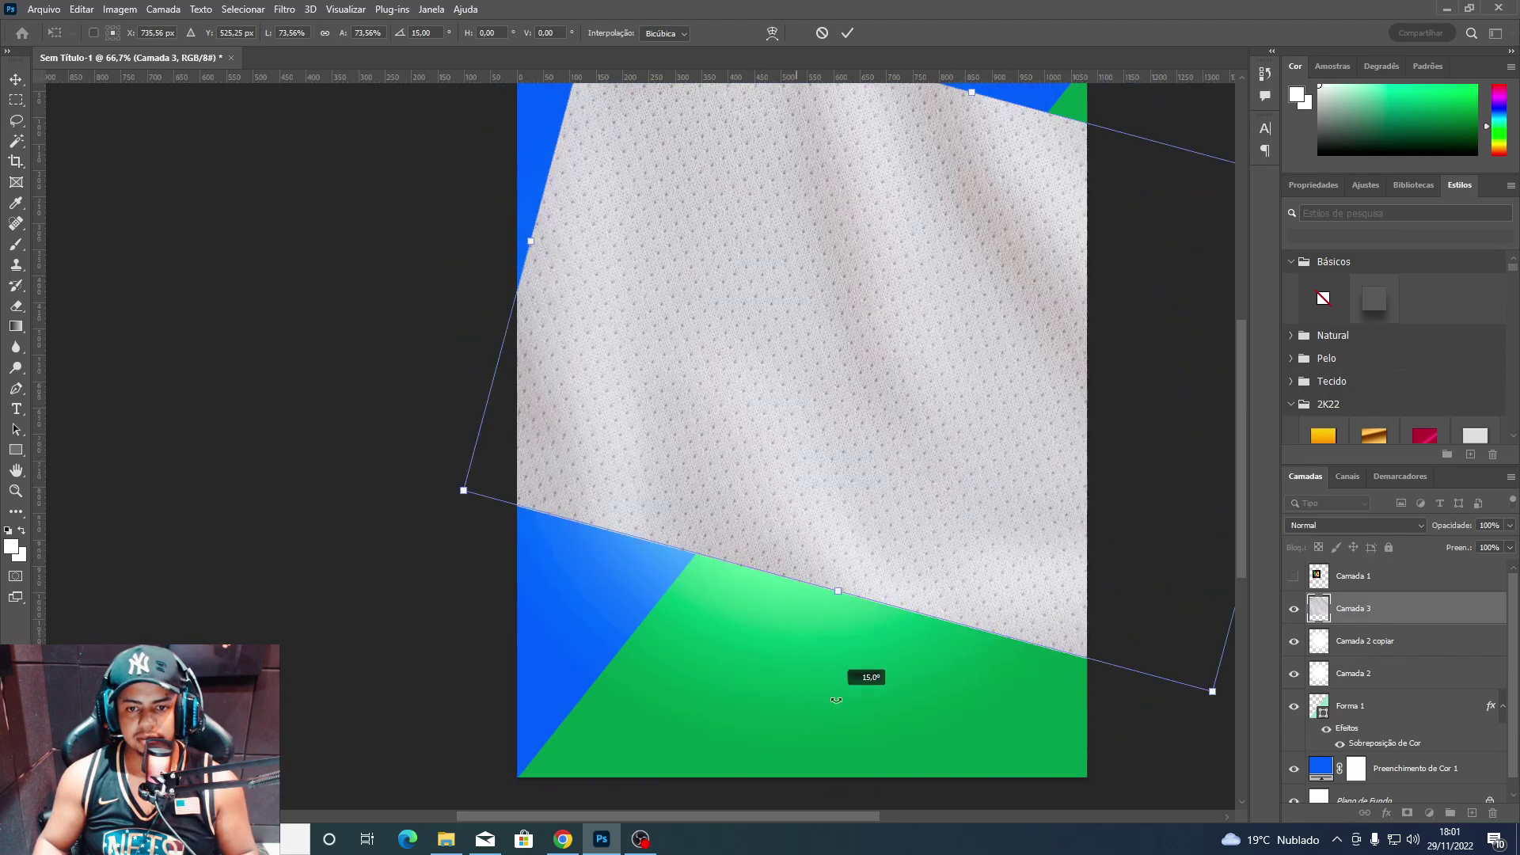
pyautogui.moveTo(894, 762)
pyautogui.mouseDown()
pyautogui.moveTo(877, 635)
pyautogui.moveTo(945, 804)
pyautogui.mouseUp()
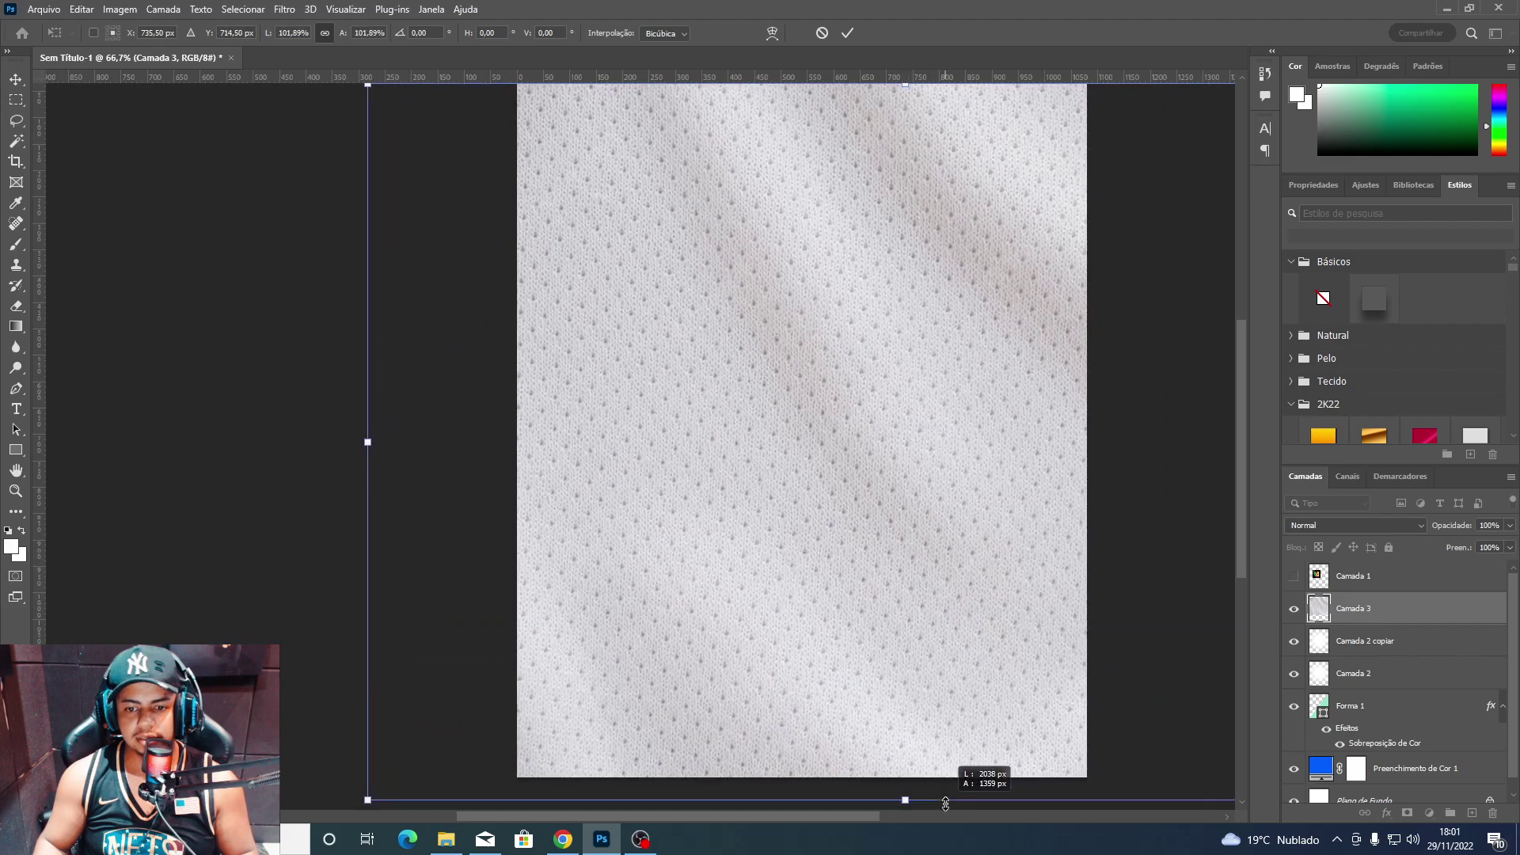
pyautogui.press('Return')
# Set the texture to Multiplicação at 45% opacity, placed beneath the glow layers.
pyautogui.click(1306, 525)
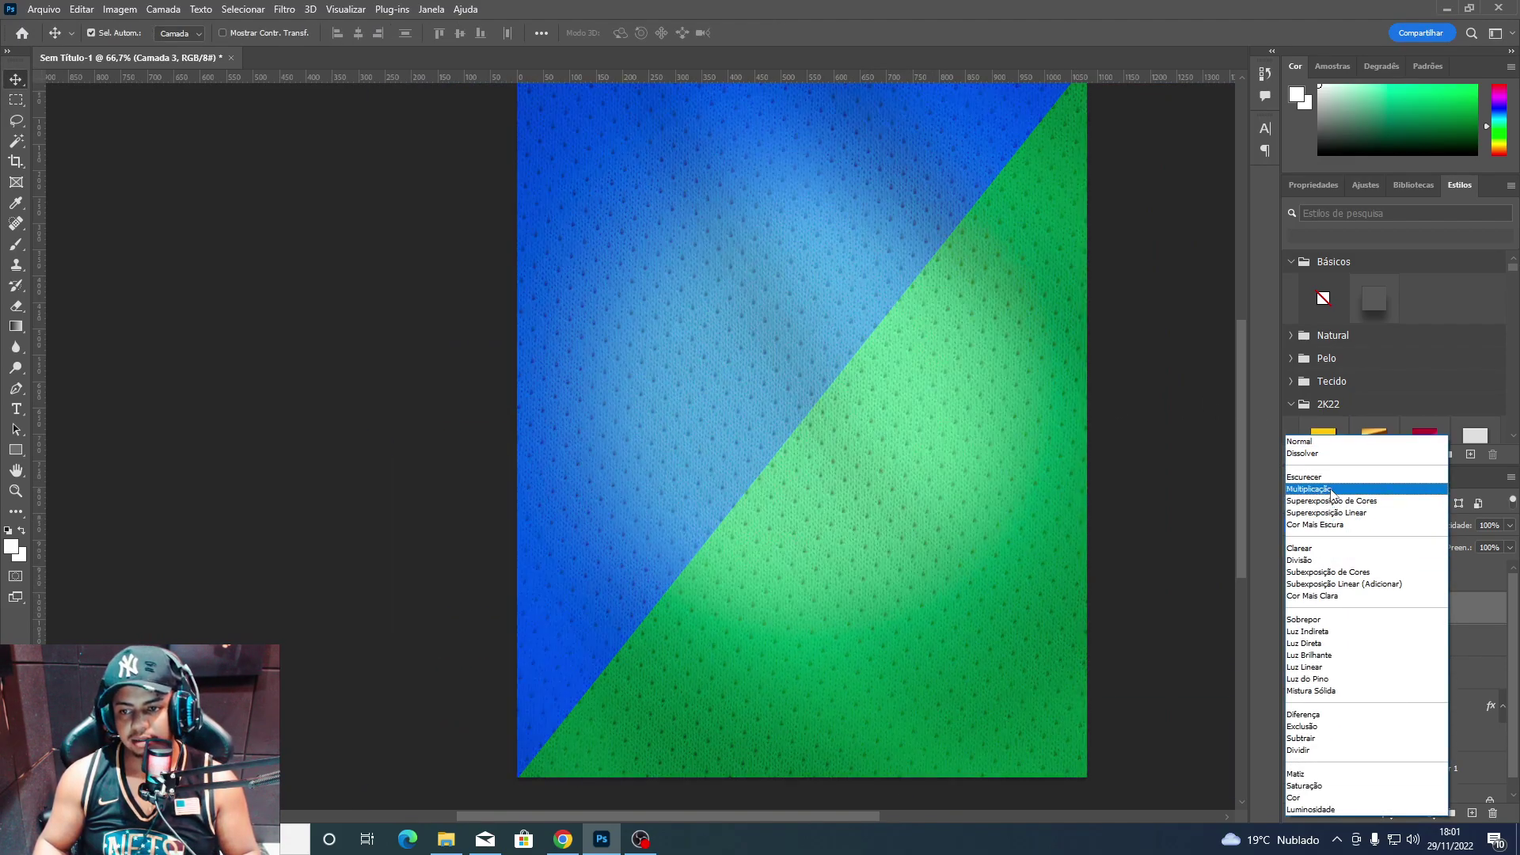
pyautogui.click(1331, 490)
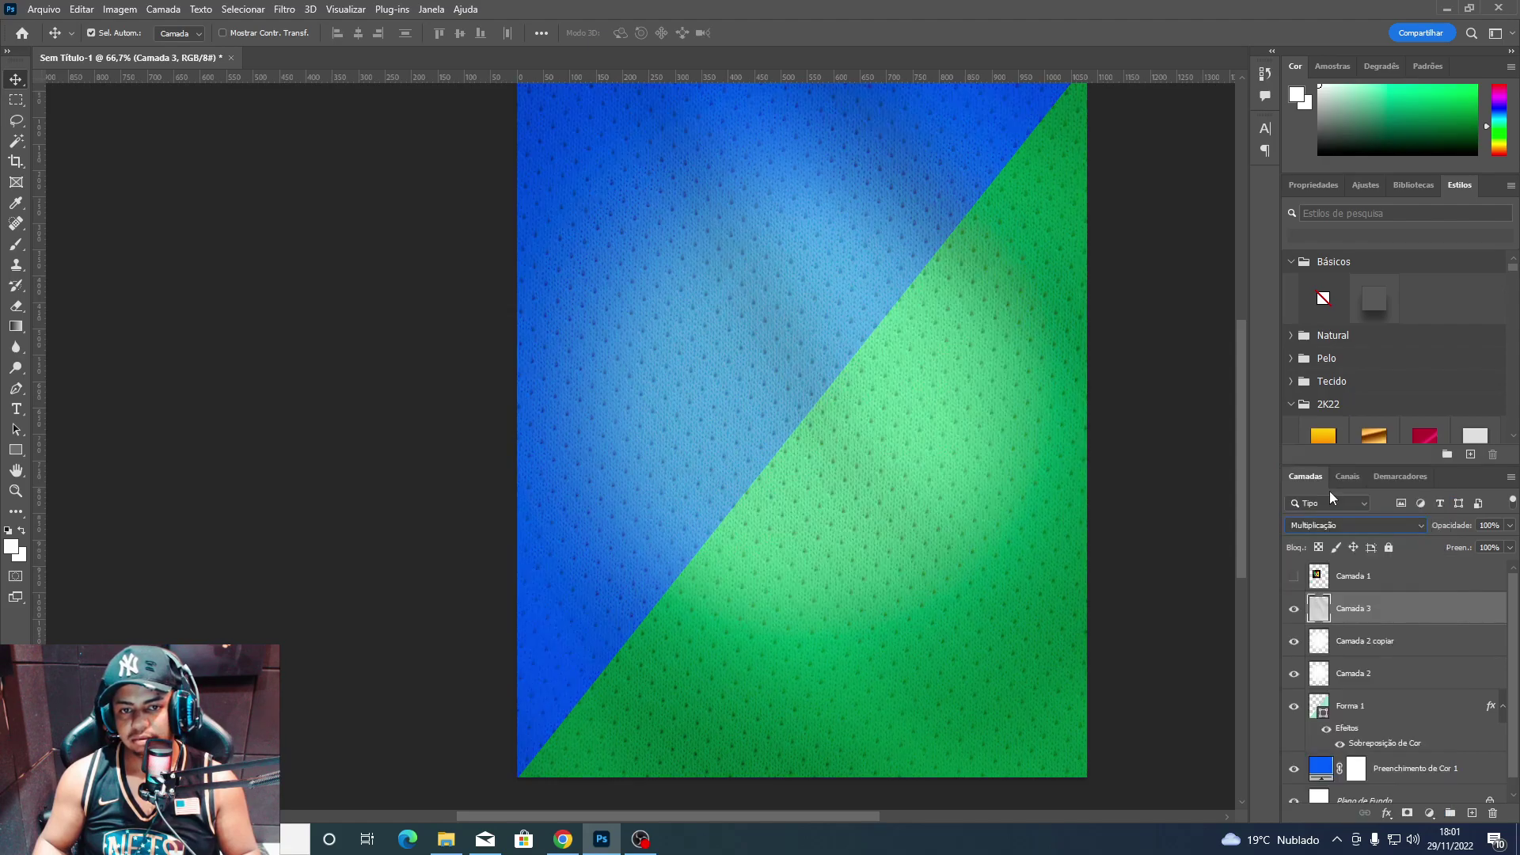
pyautogui.moveTo(1354, 608)
pyautogui.mouseDown()
pyautogui.moveTo(1375, 752)
pyautogui.moveTo(1410, 659)
pyautogui.mouseUp()
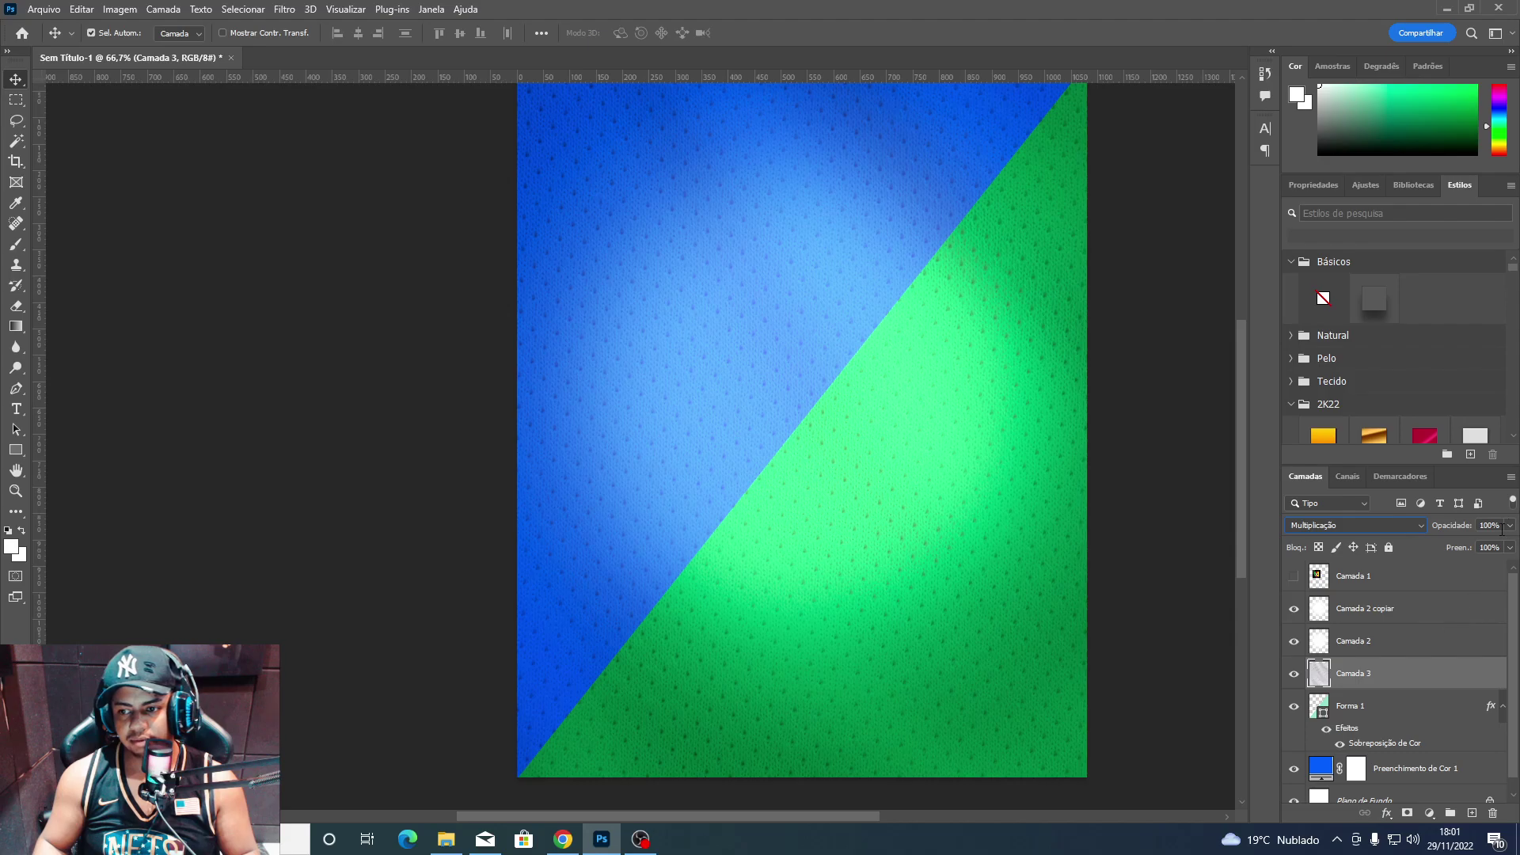
pyautogui.moveTo(1437, 543); pyautogui.dragTo(1442, 543)
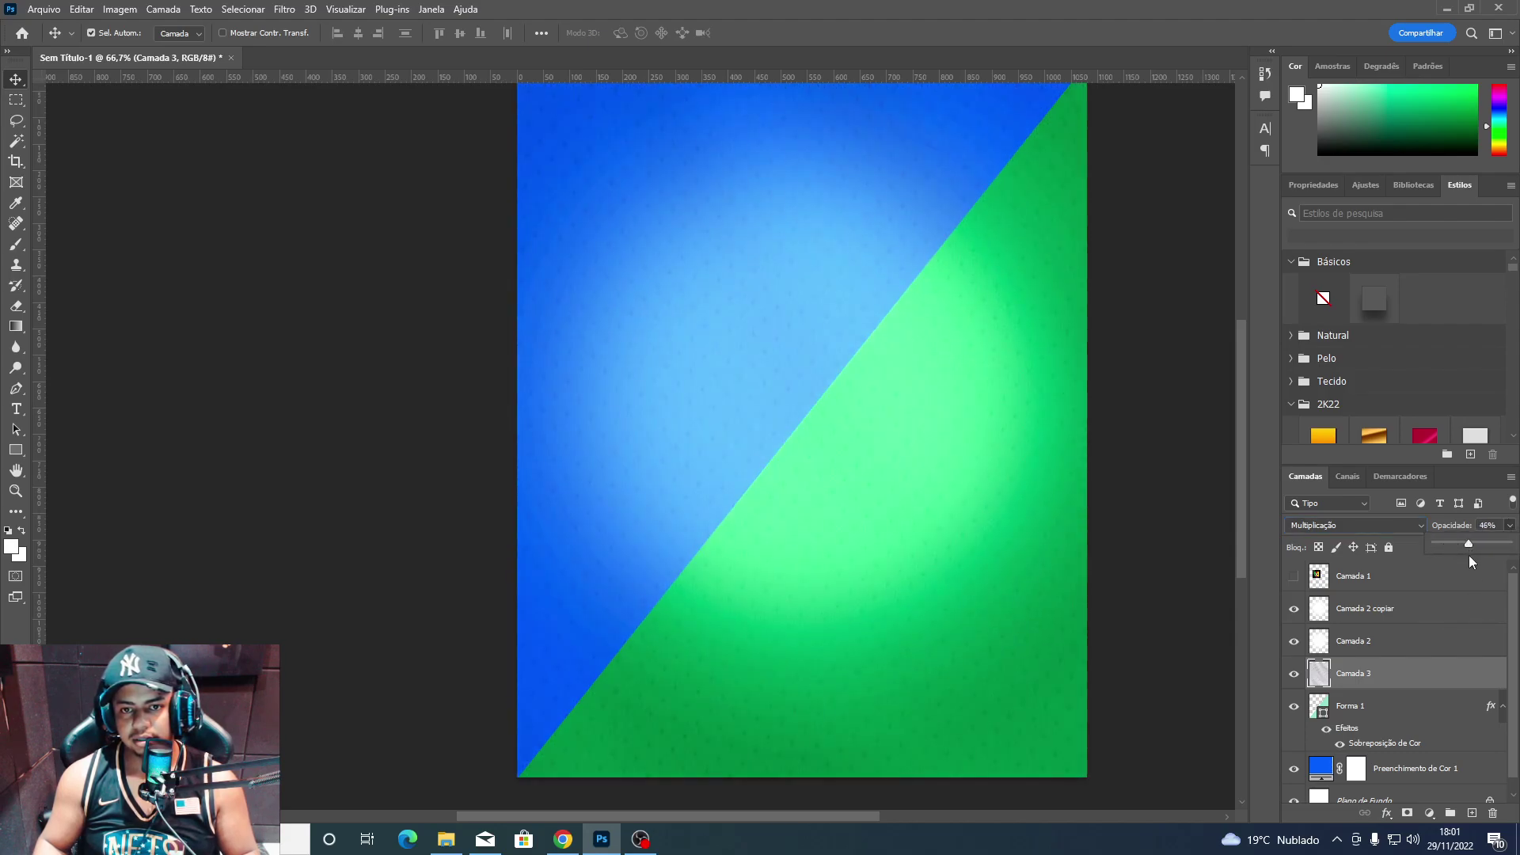
# Delete the Camada 2 copiar glow layer.
pyautogui.click(1294, 609)
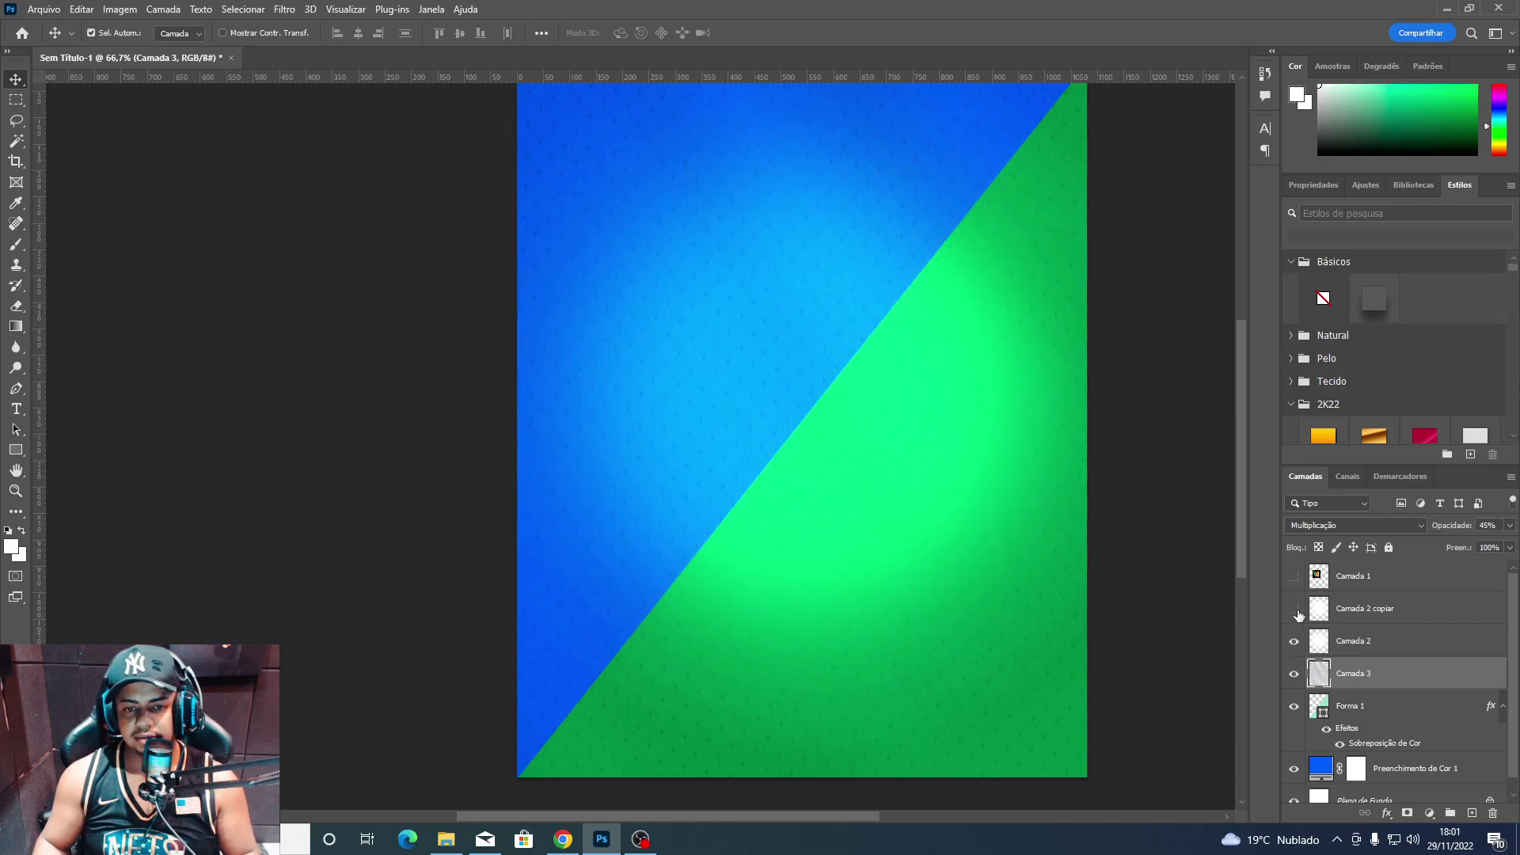
pyautogui.click(1420, 614)
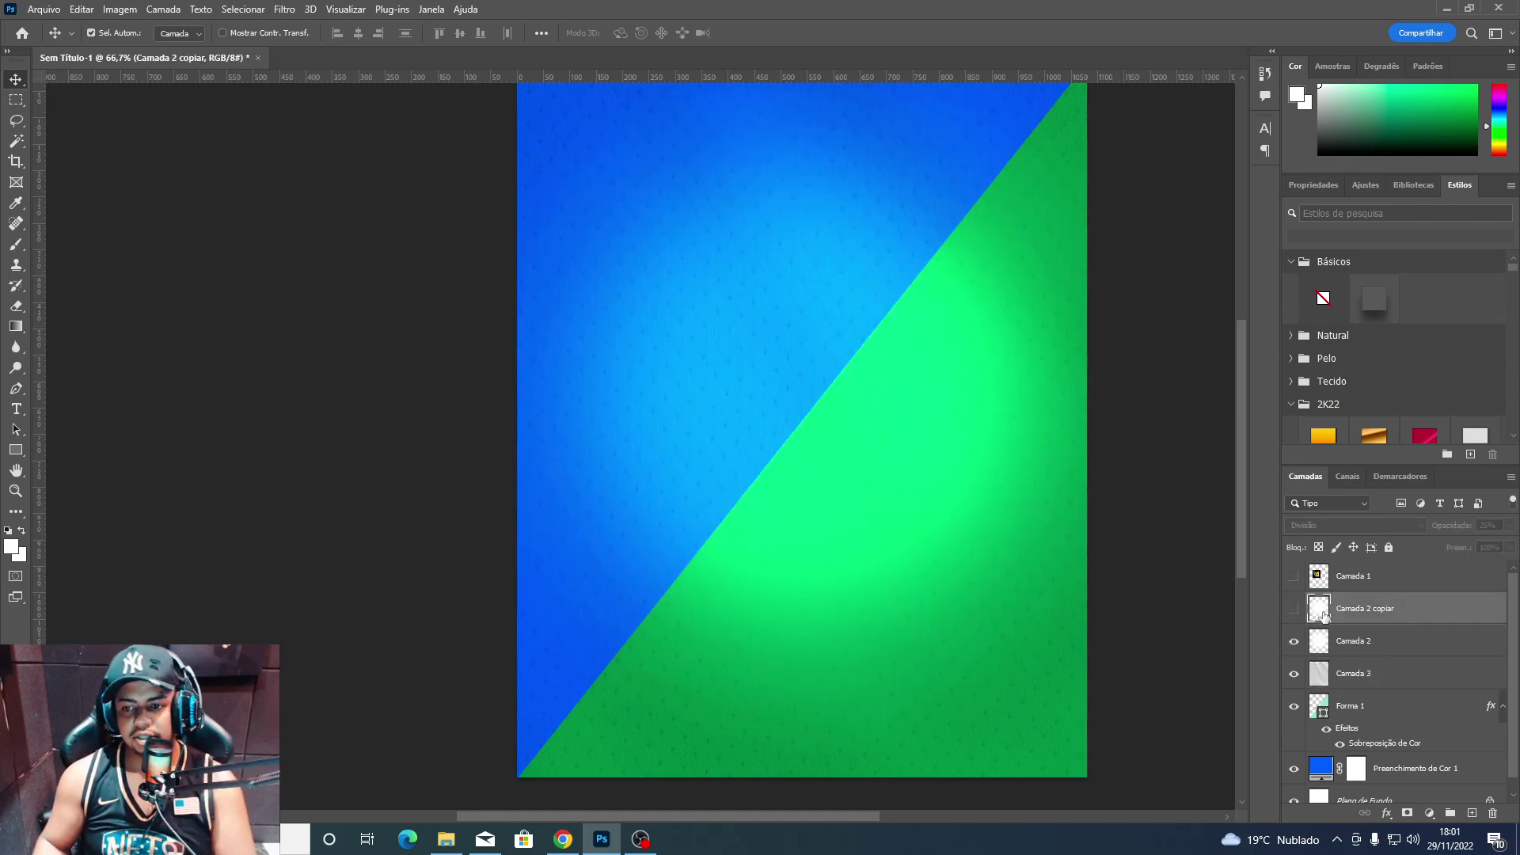
pyautogui.press('Delete')
# Delete the hidden Camada 1 crest and add an Exposição adjustment with lowered exposure.
pyautogui.click(1350, 576)
pyautogui.press('Delete')
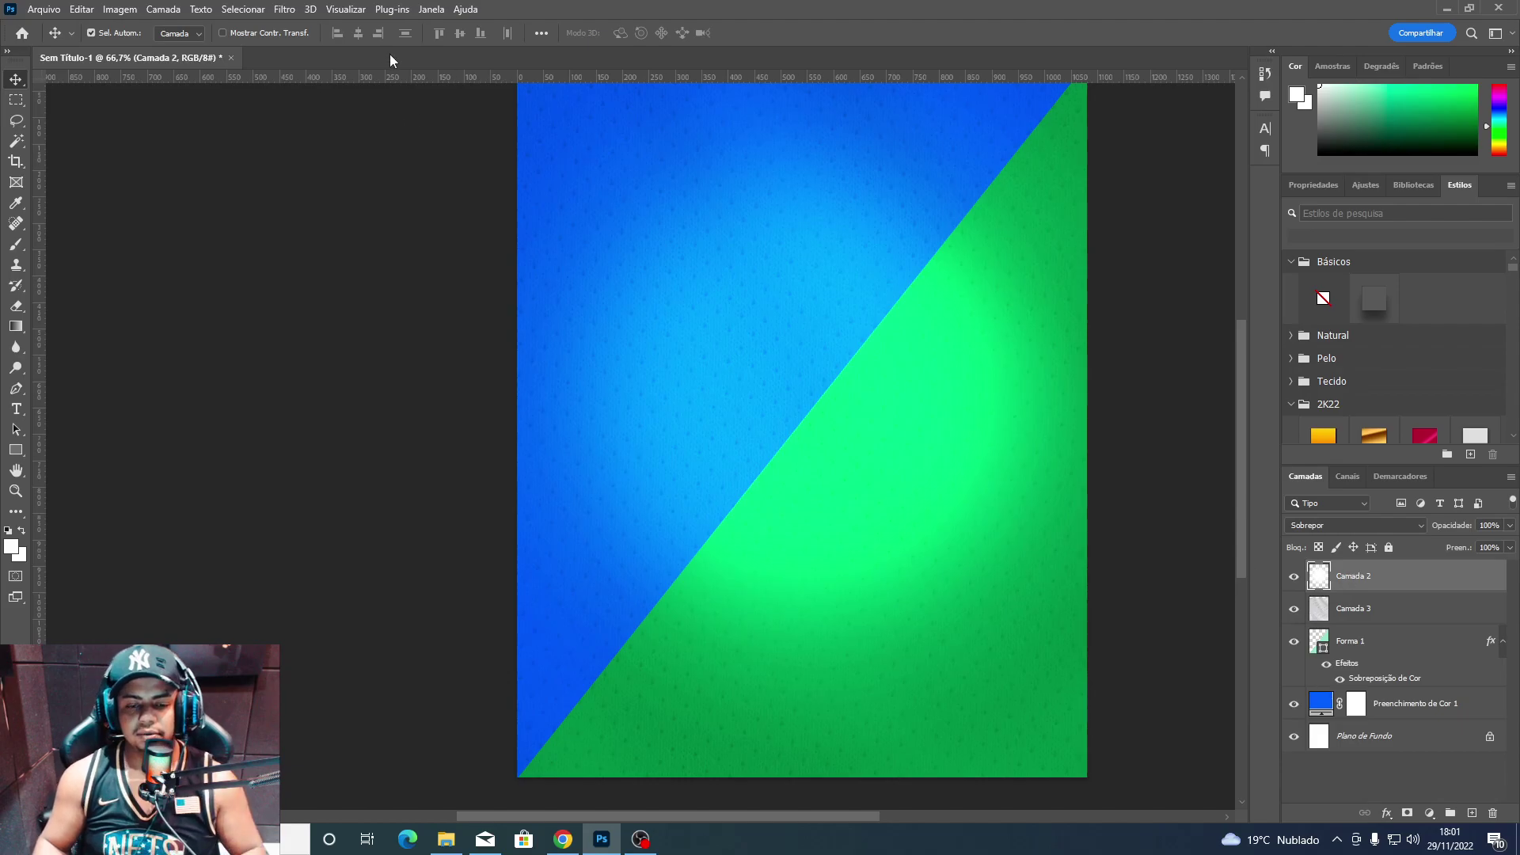
pyautogui.click(1429, 813)
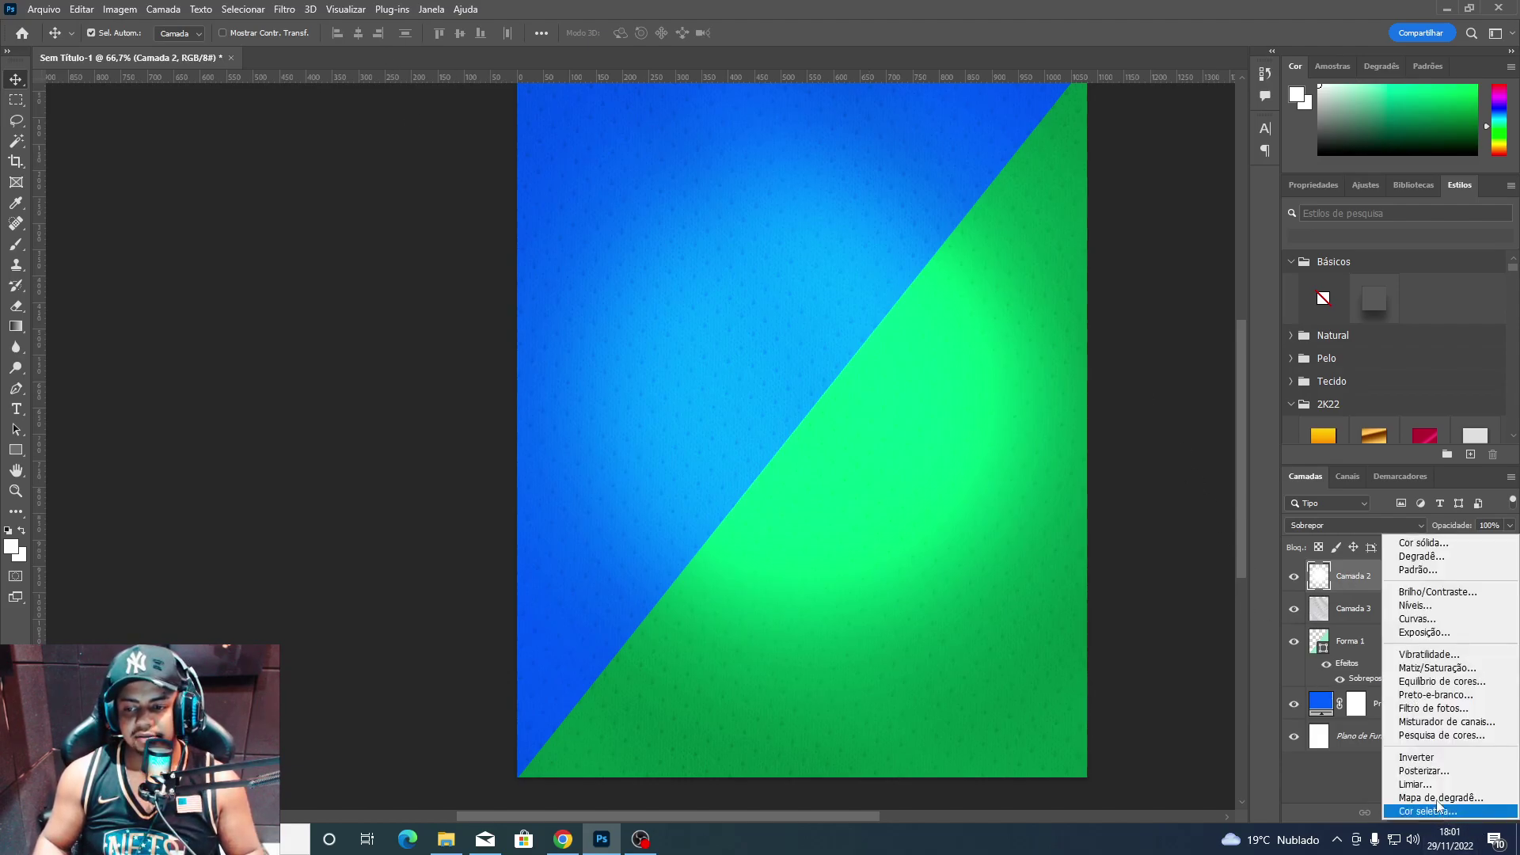
pyautogui.click(1425, 631)
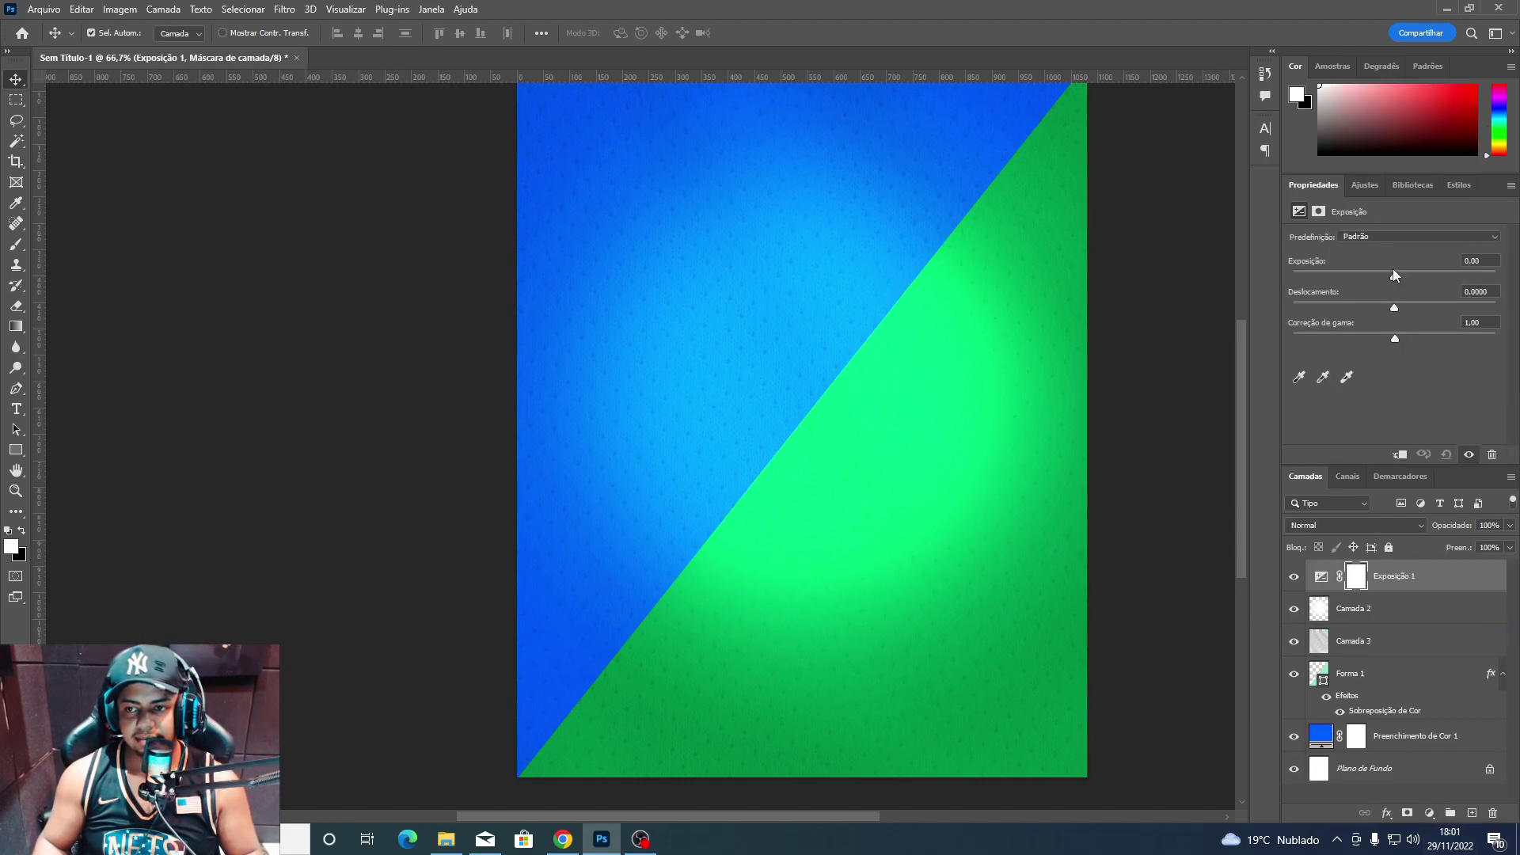
pyautogui.moveTo(1395, 274); pyautogui.dragTo(1355, 279)
# Invert the exposure mask and paint it in along the flyer's bottom.
pyautogui.click(1355, 578)
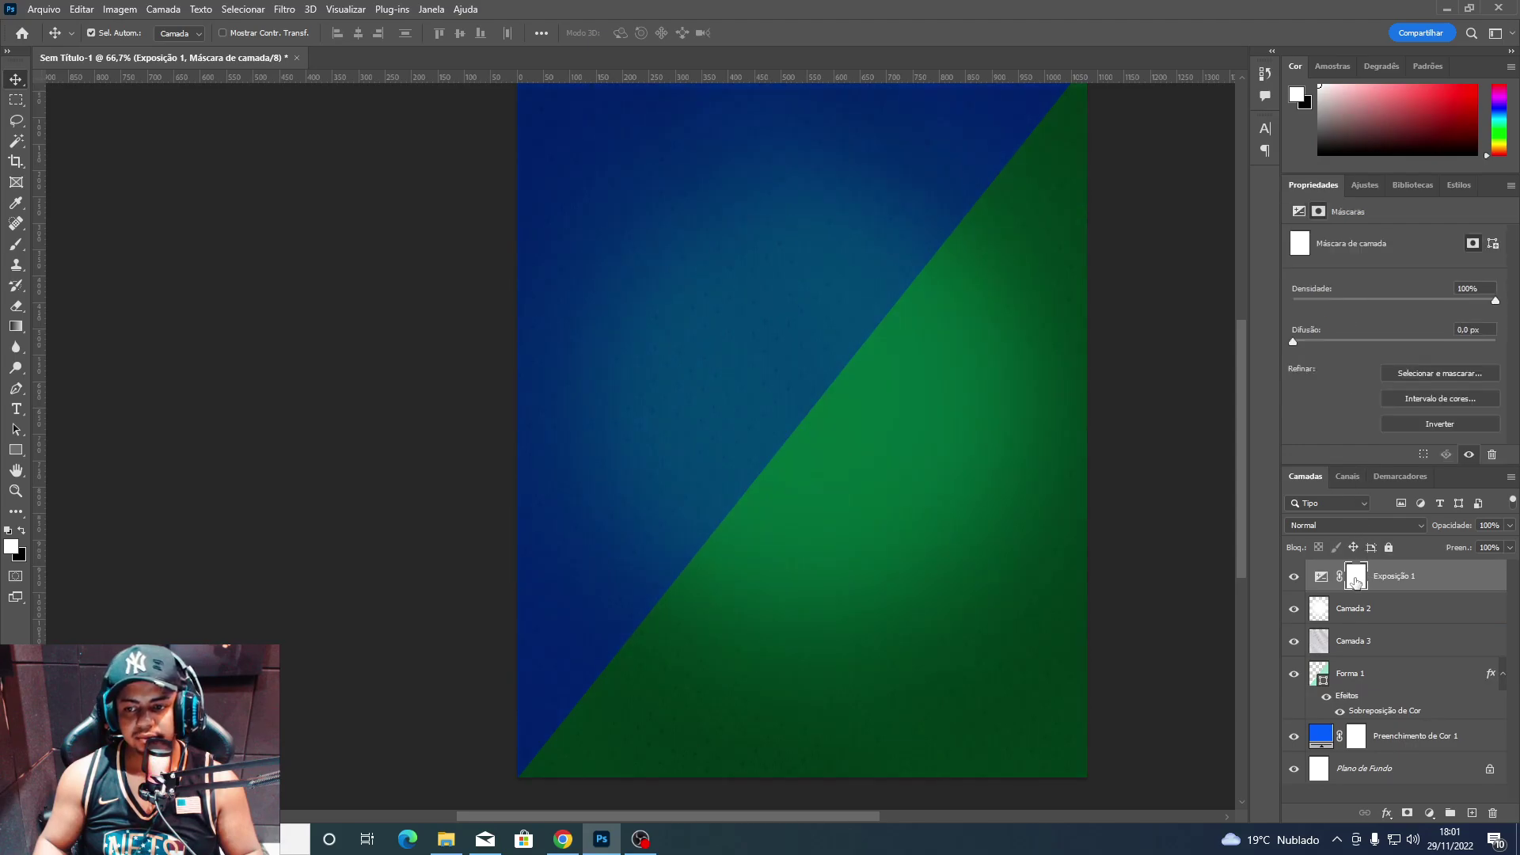
pyautogui.hotkey('ctrl', 'i')
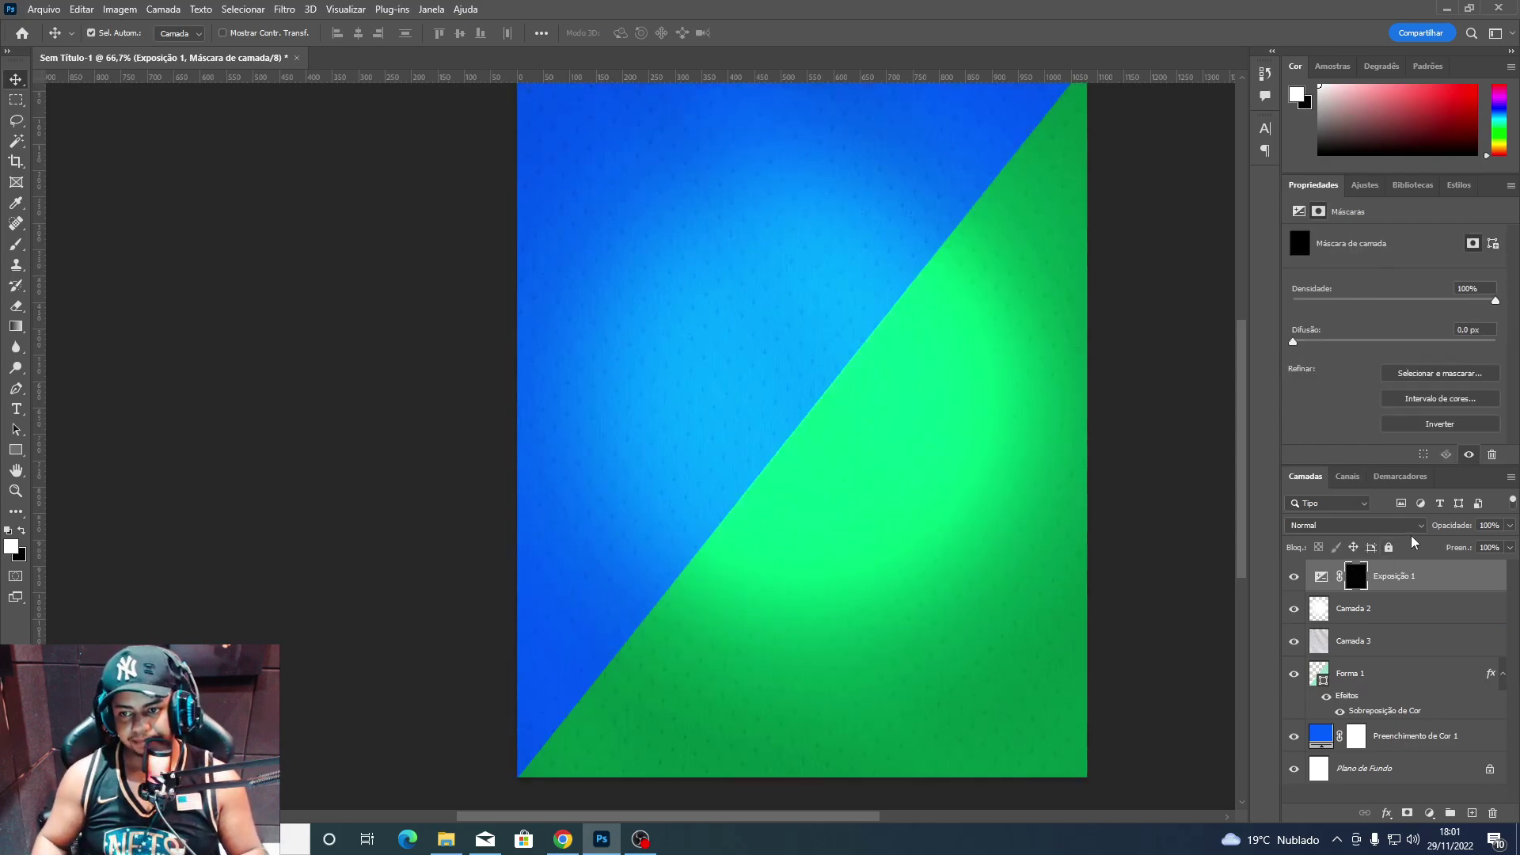
pyautogui.press('b')
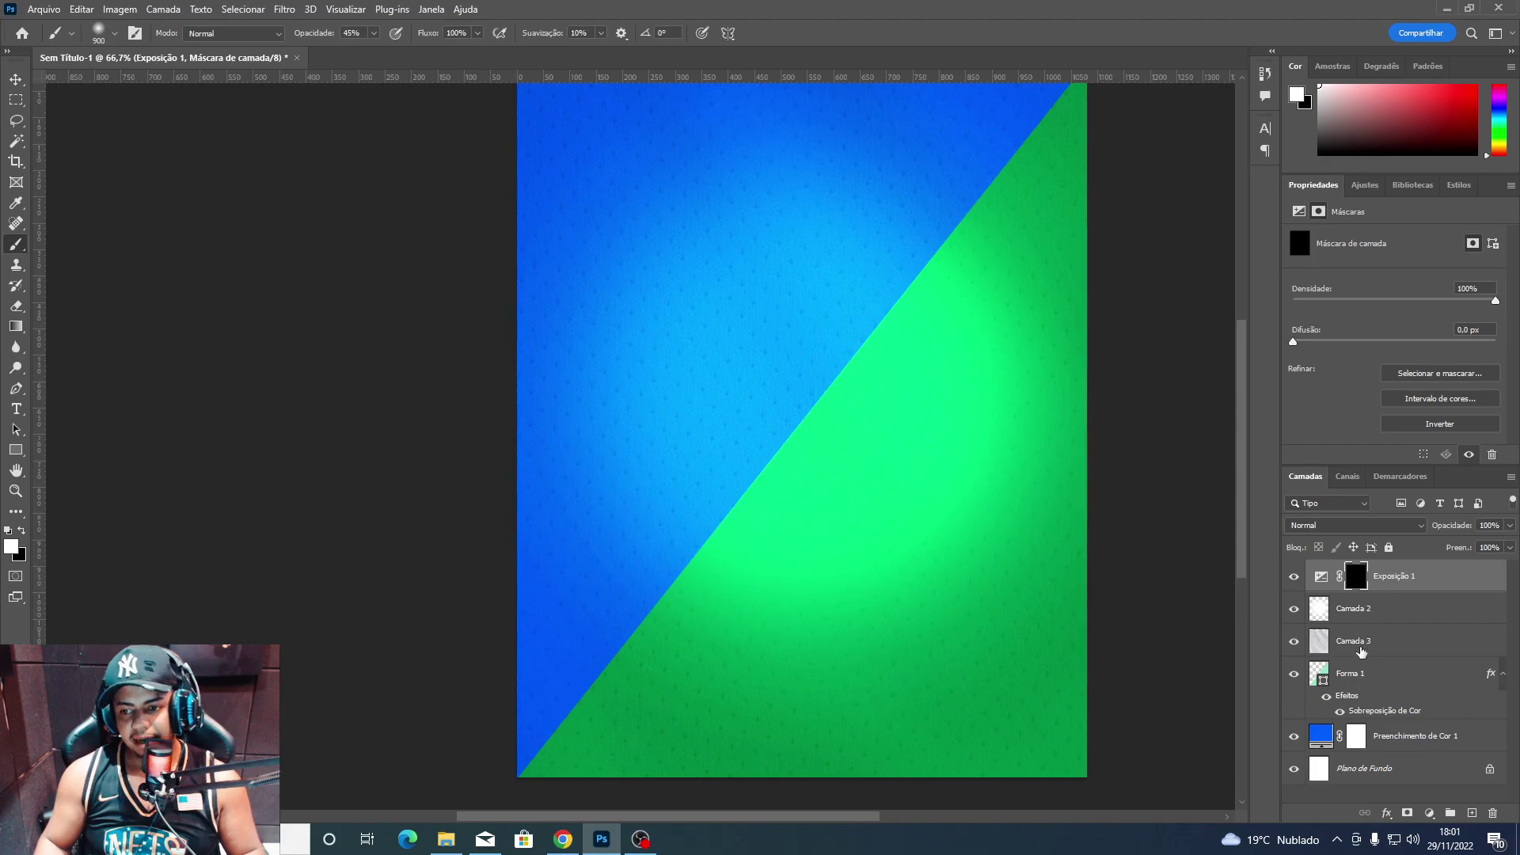
pyautogui.press('[')
pyautogui.press('[')
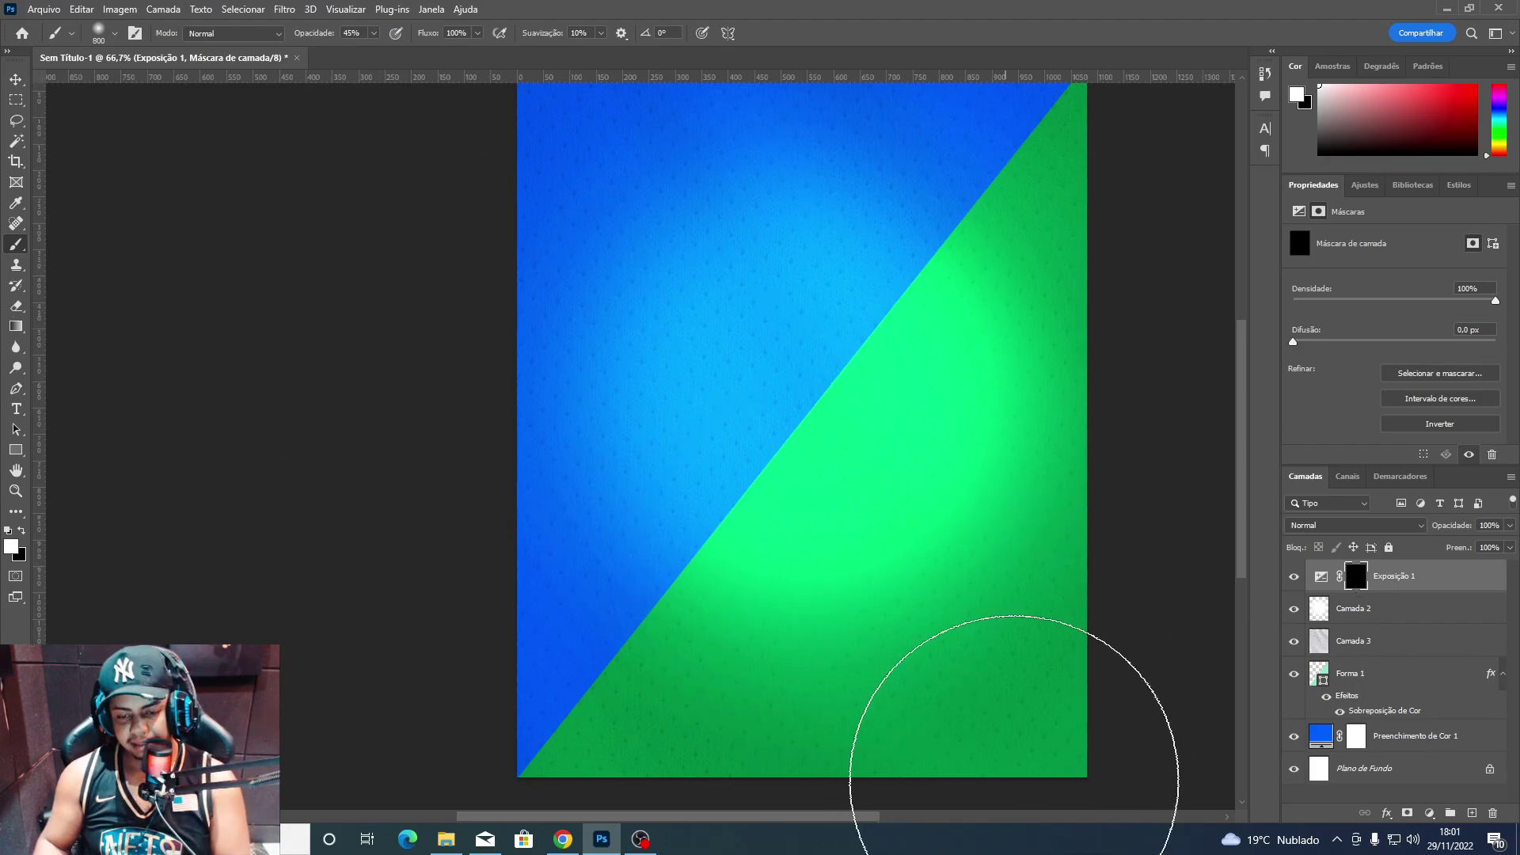
pyautogui.moveTo(1018, 729)
pyautogui.mouseDown()
pyautogui.moveTo(151, 784)
pyautogui.moveTo(610, 763)
pyautogui.moveTo(1188, 679)
pyautogui.moveTo(678, 797)
pyautogui.mouseUp()
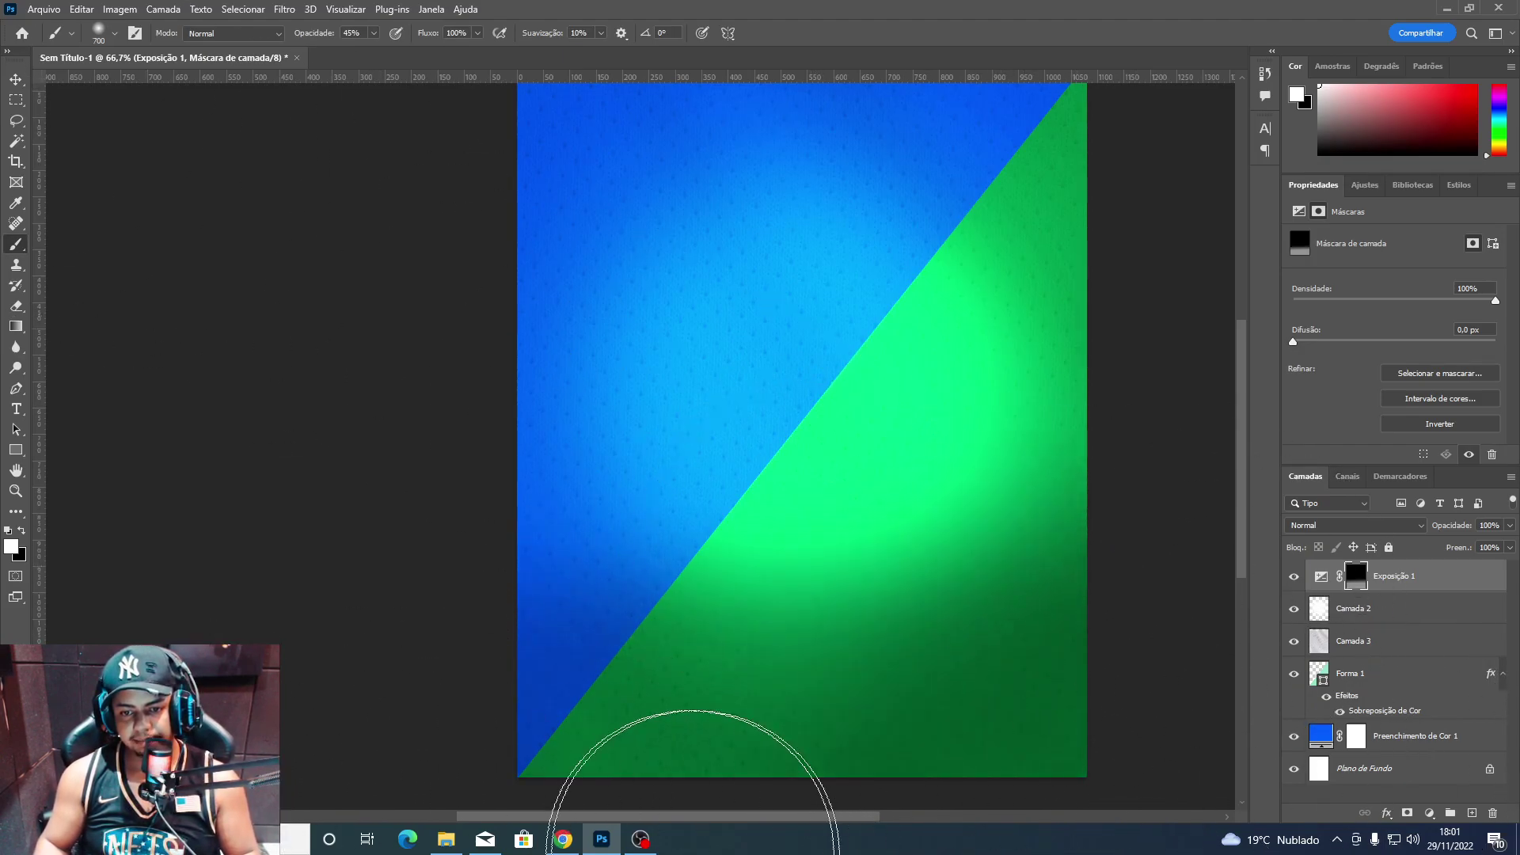
pyautogui.moveTo(1029, 689); pyautogui.dragTo(407, 712)
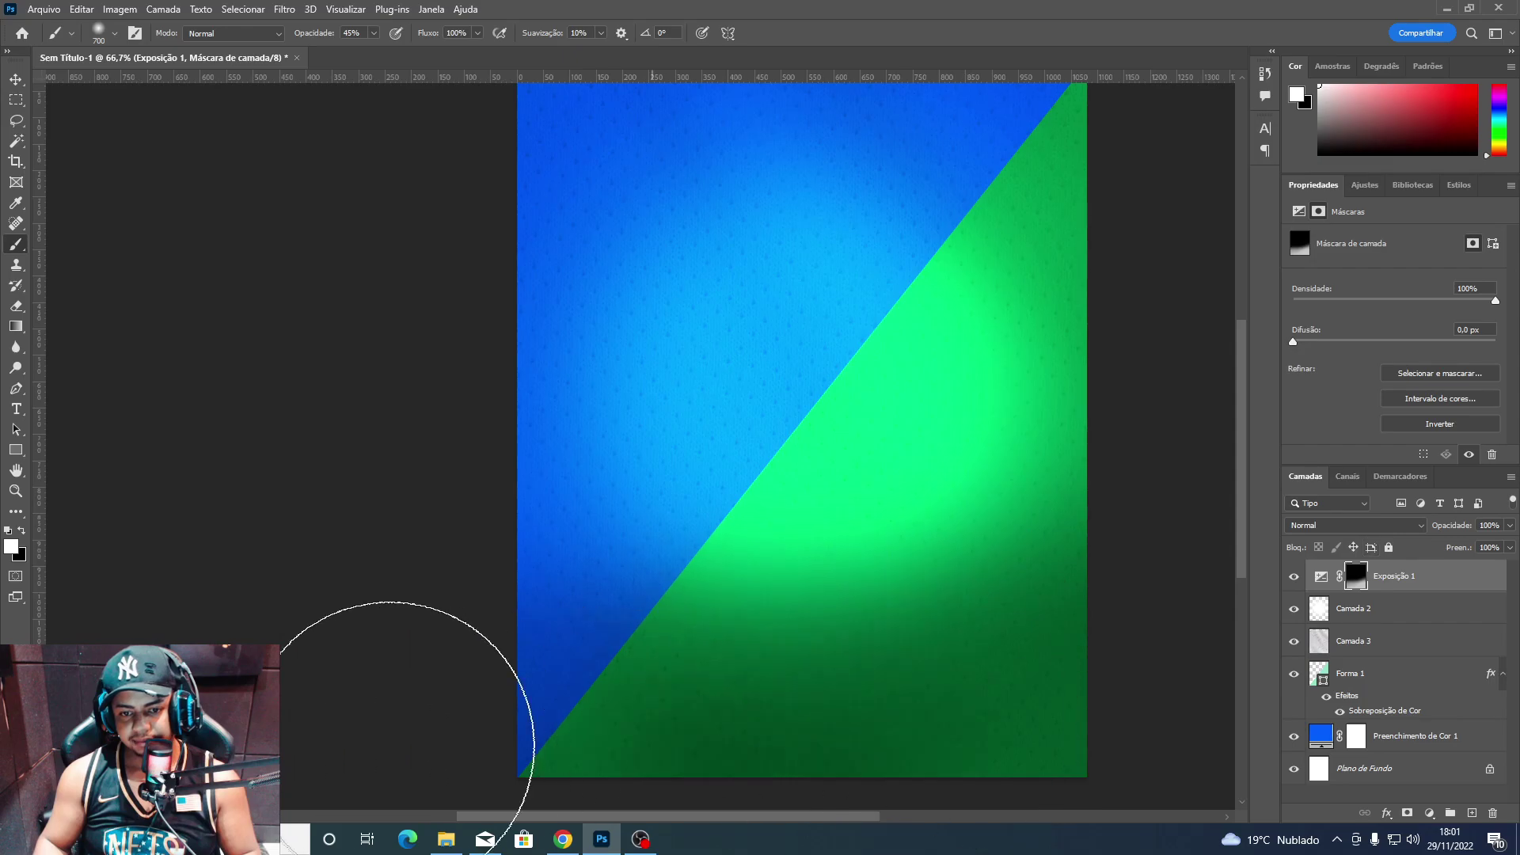
# Lower the exposure further to deepen the bottom fade, then reselect the mask.
pyautogui.click(1320, 582)
pyautogui.moveTo(1355, 277); pyautogui.dragTo(1332, 277)
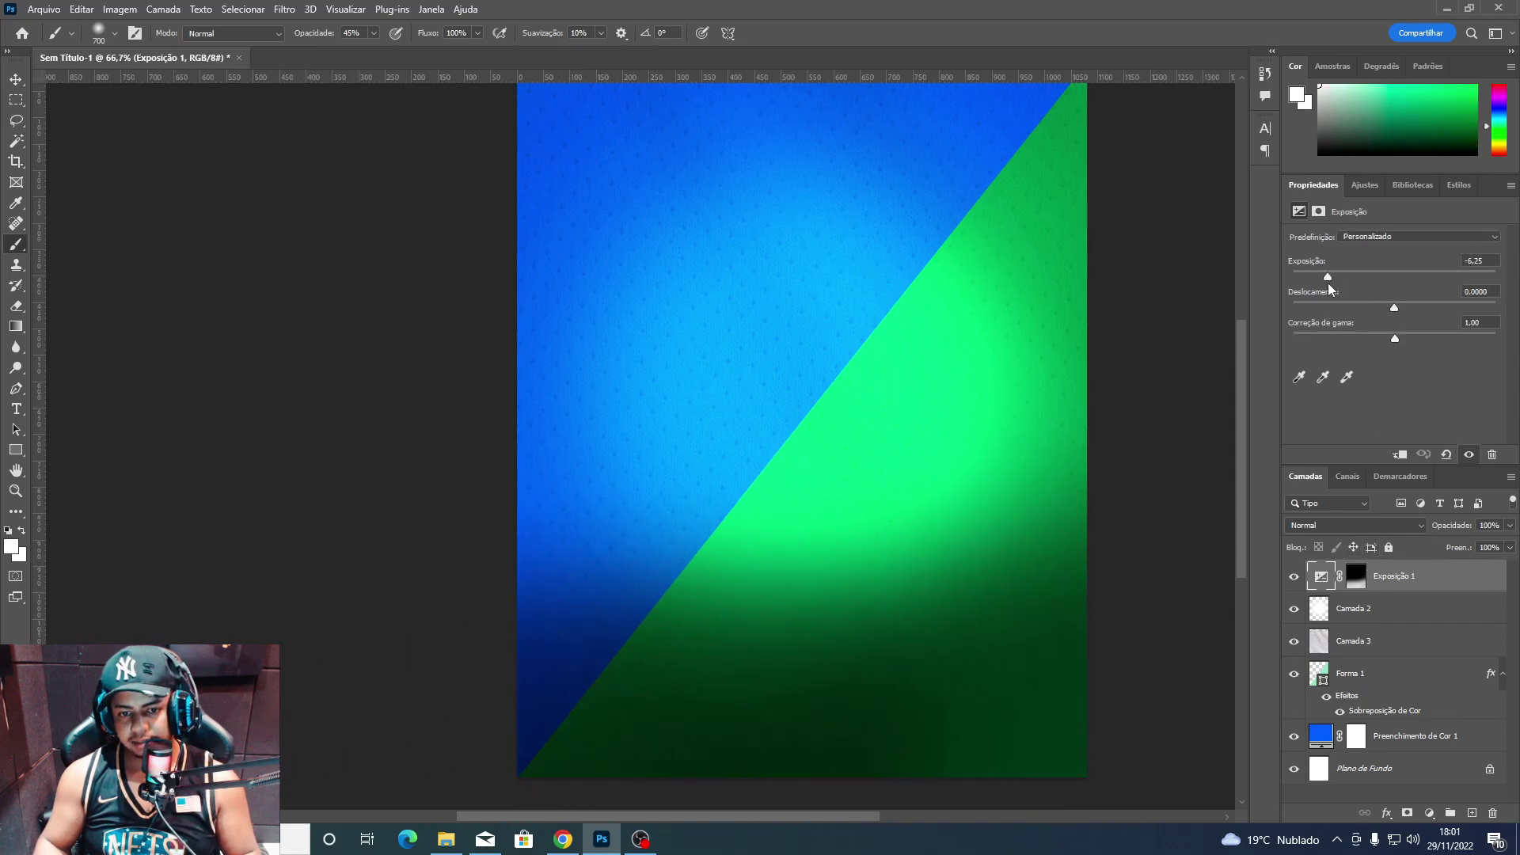
pyautogui.click(1355, 575)
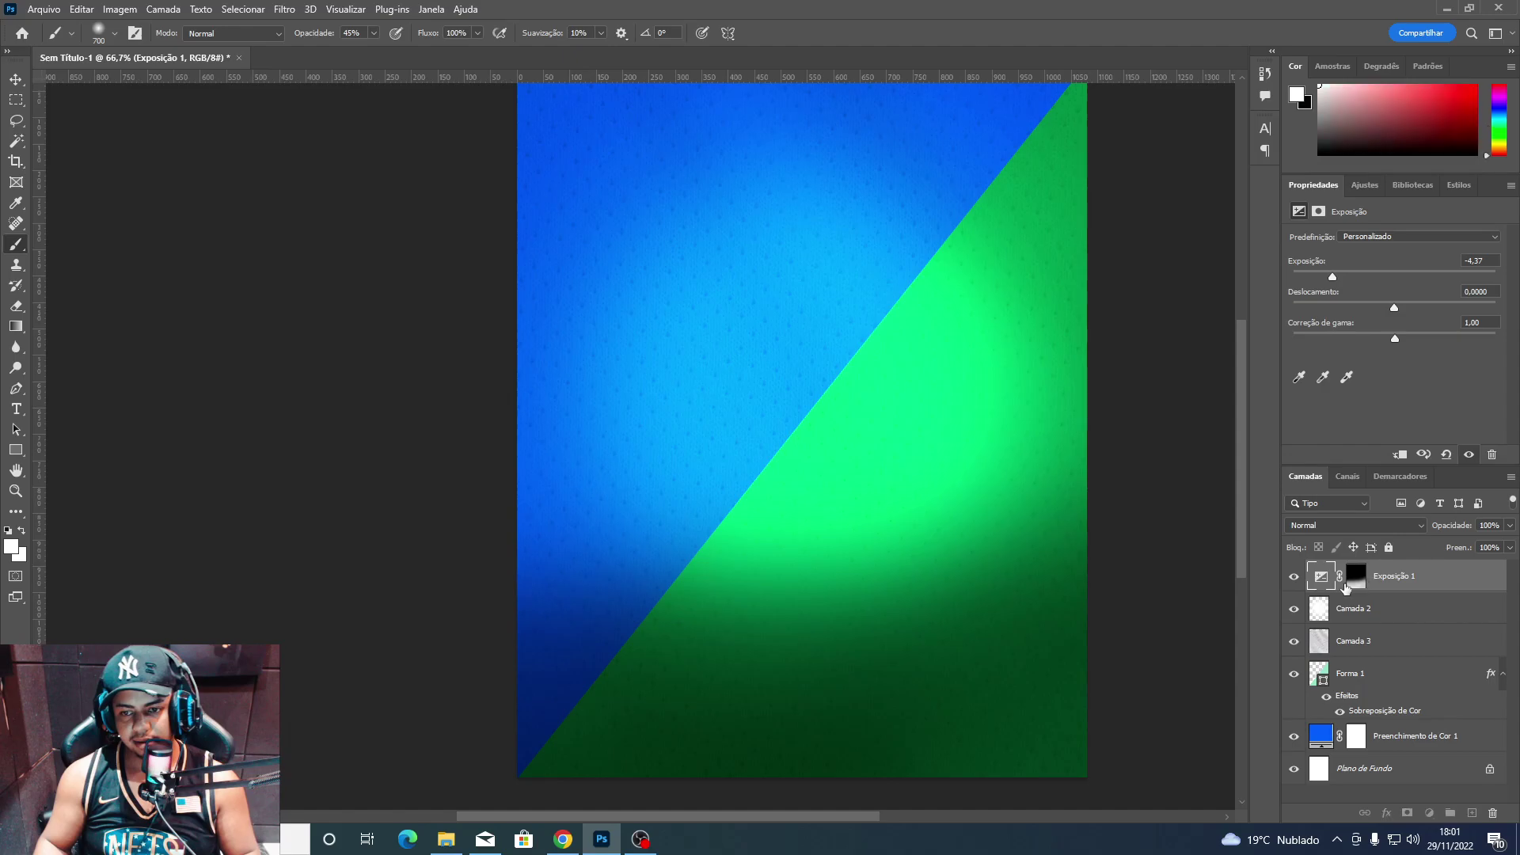
# Google 'jogo do brasil e camarões' to find the match on Fri 02/12 at 16:00.
pyautogui.press('v')
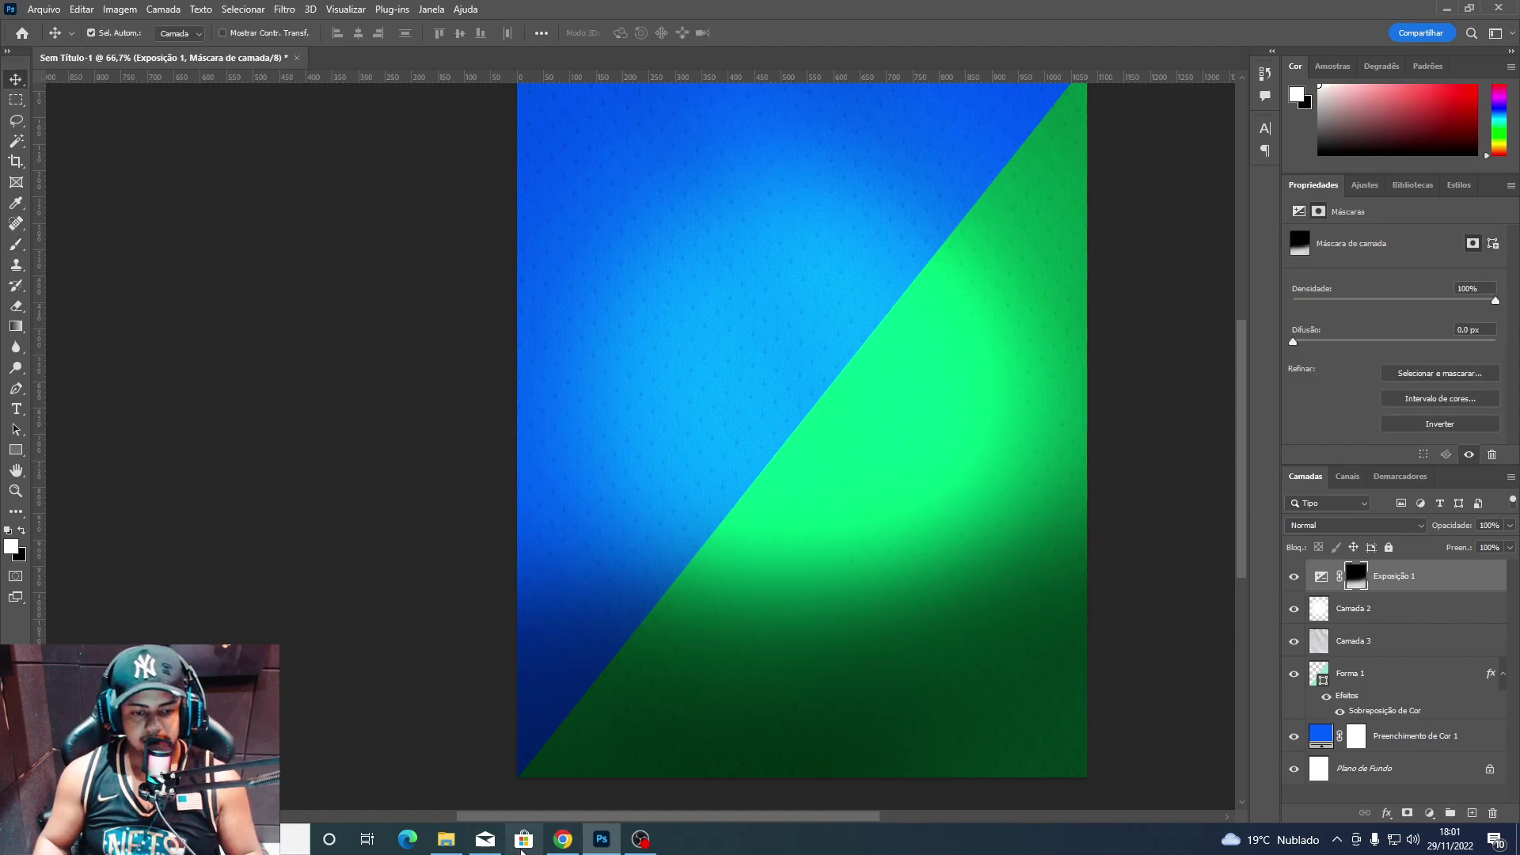
pyautogui.click(446, 841)
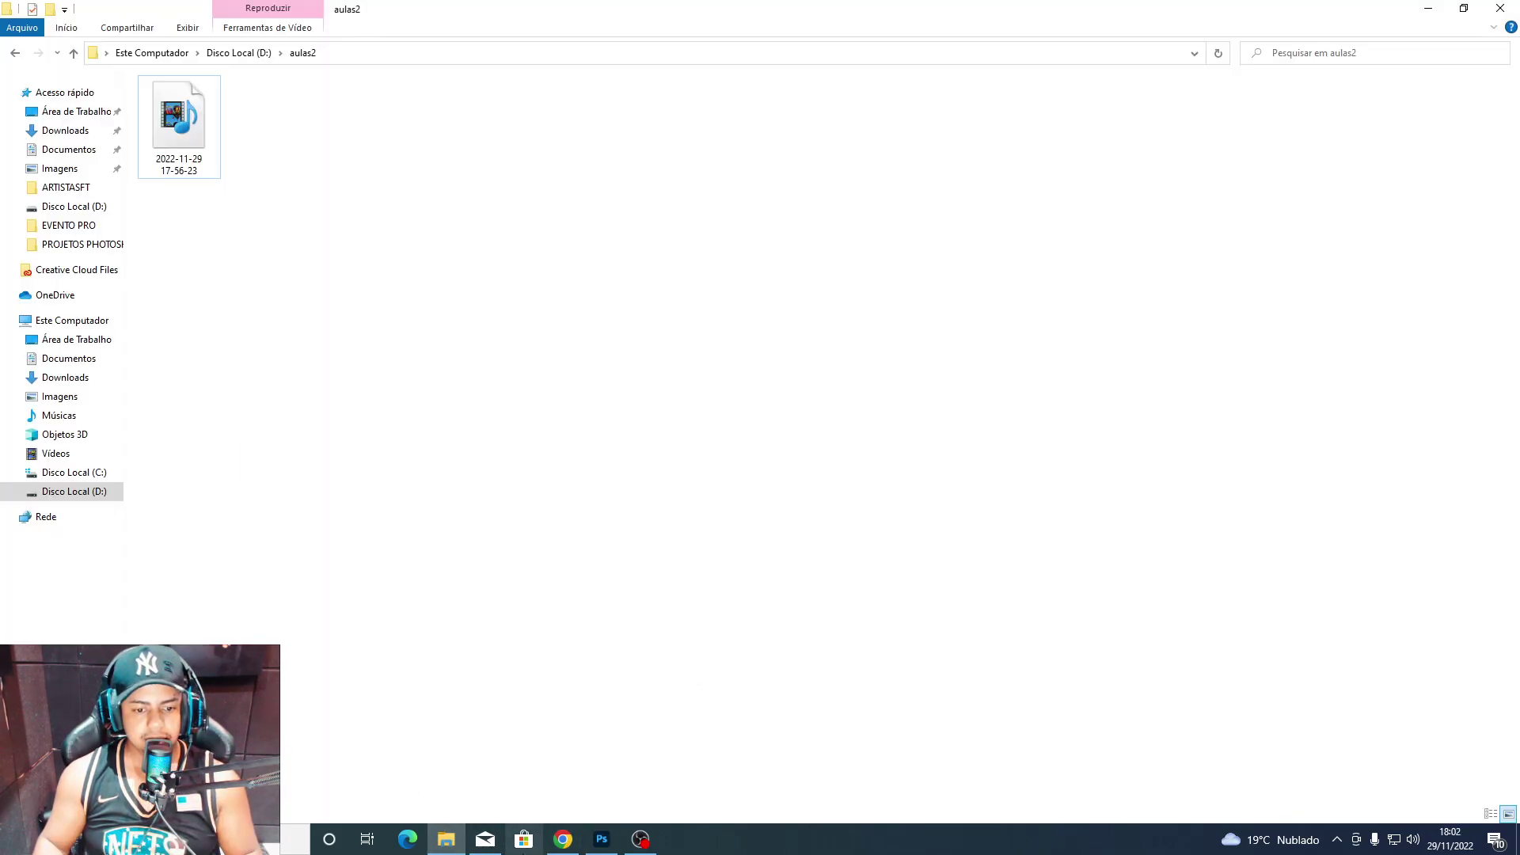
pyautogui.click(562, 839)
pyautogui.click(516, 41)
pyautogui.write('go')
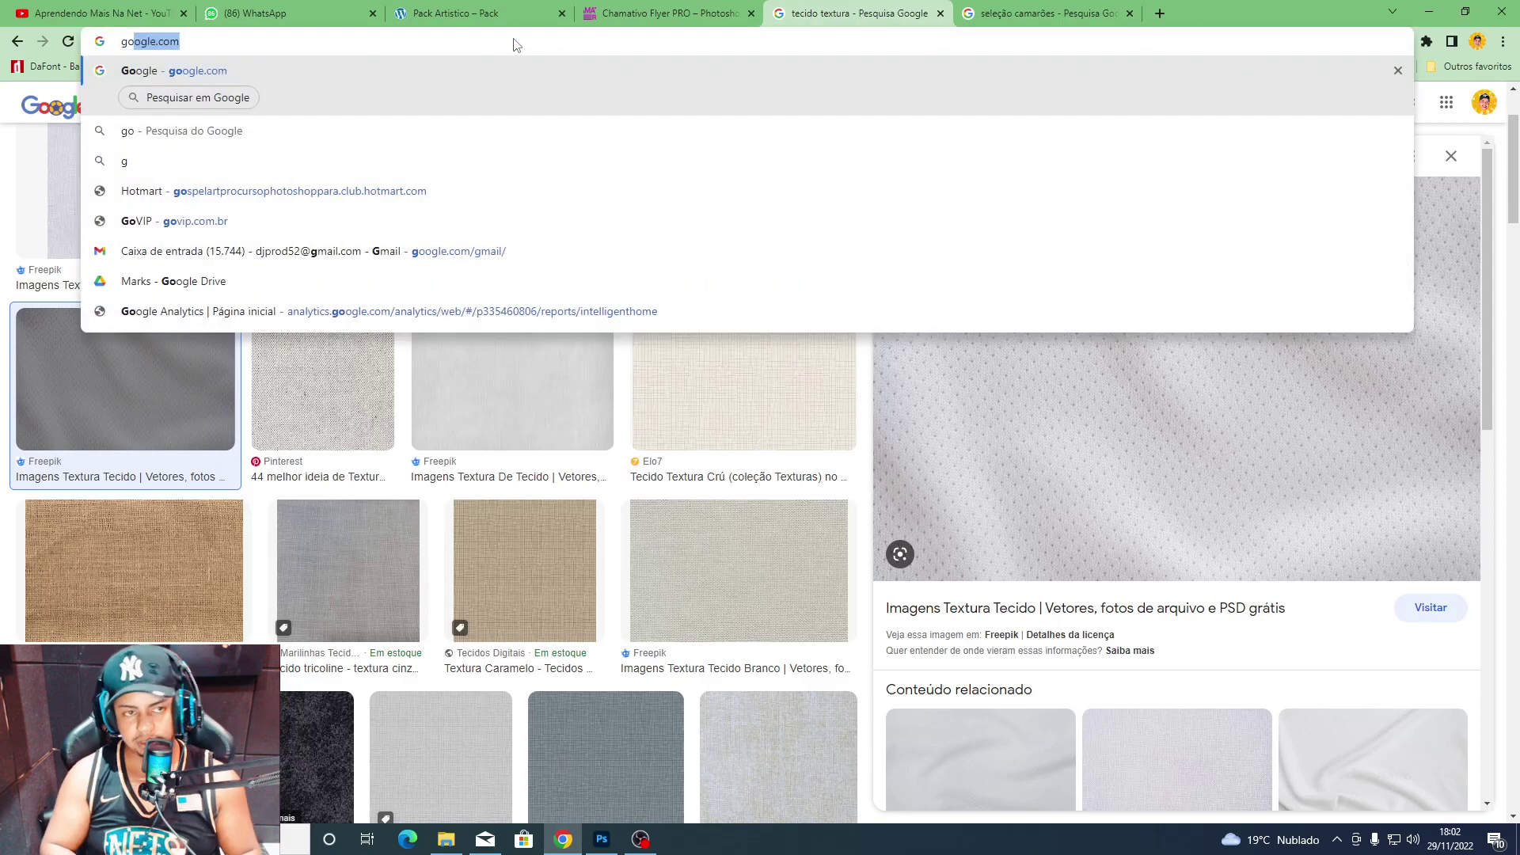
pyautogui.press('Return')
pyautogui.write('jogo do')
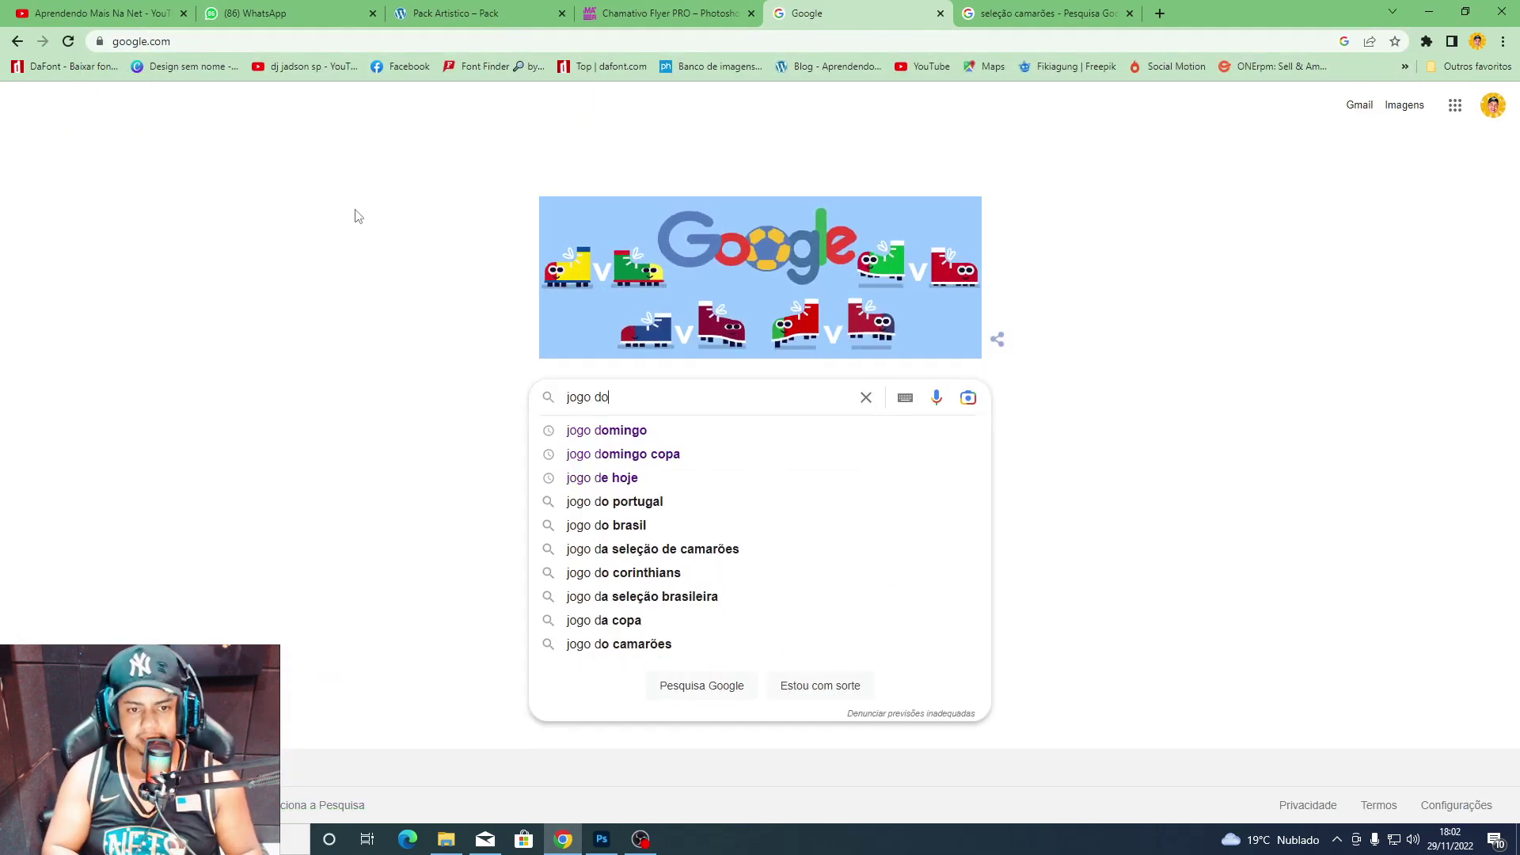
pyautogui.write(' brasil e cama')
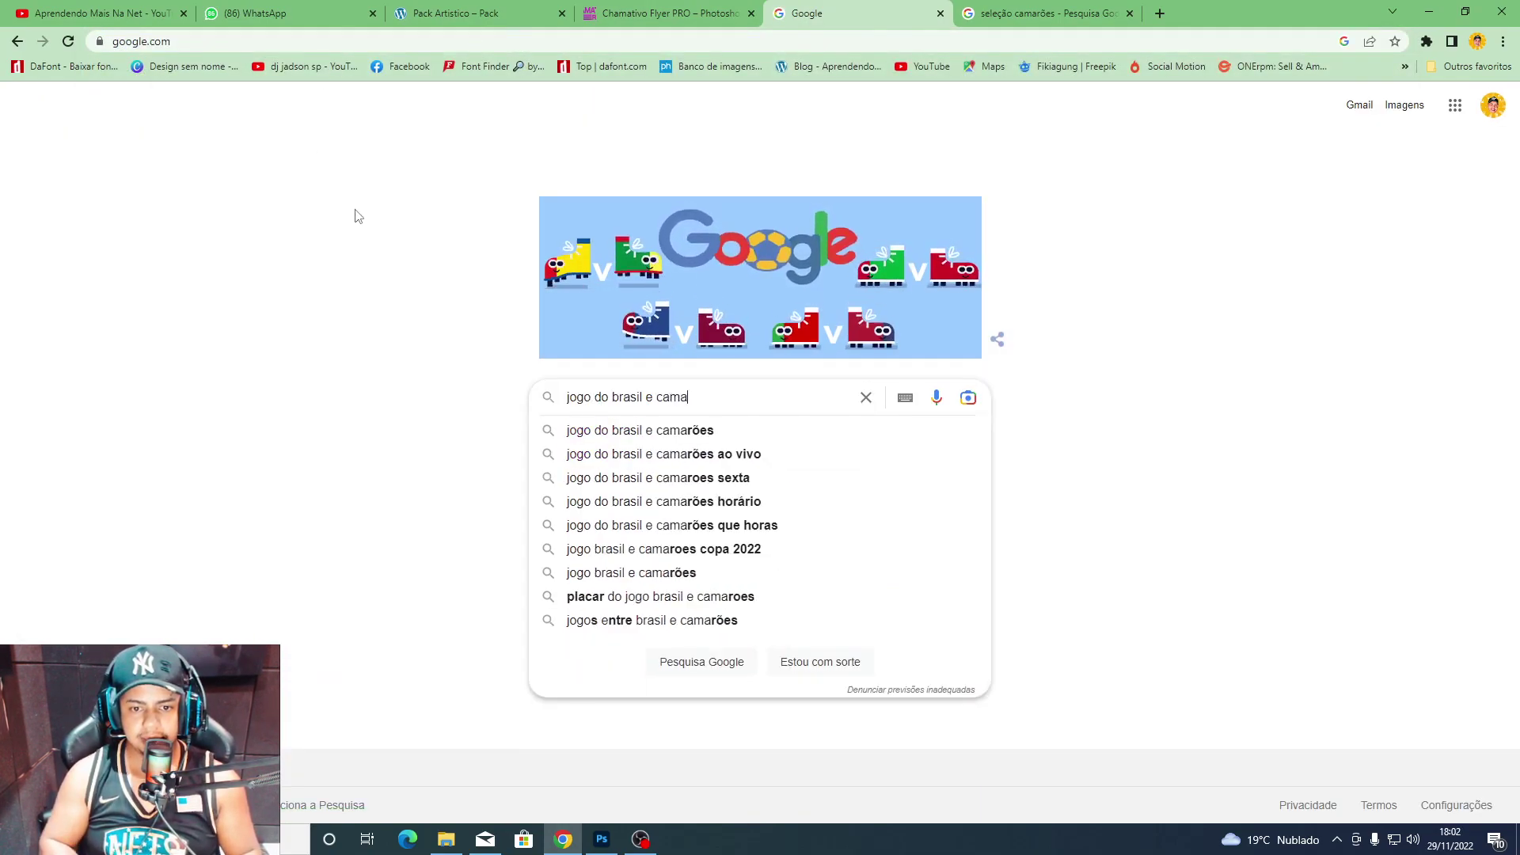
pyautogui.write('rões')
pyautogui.press('Return')
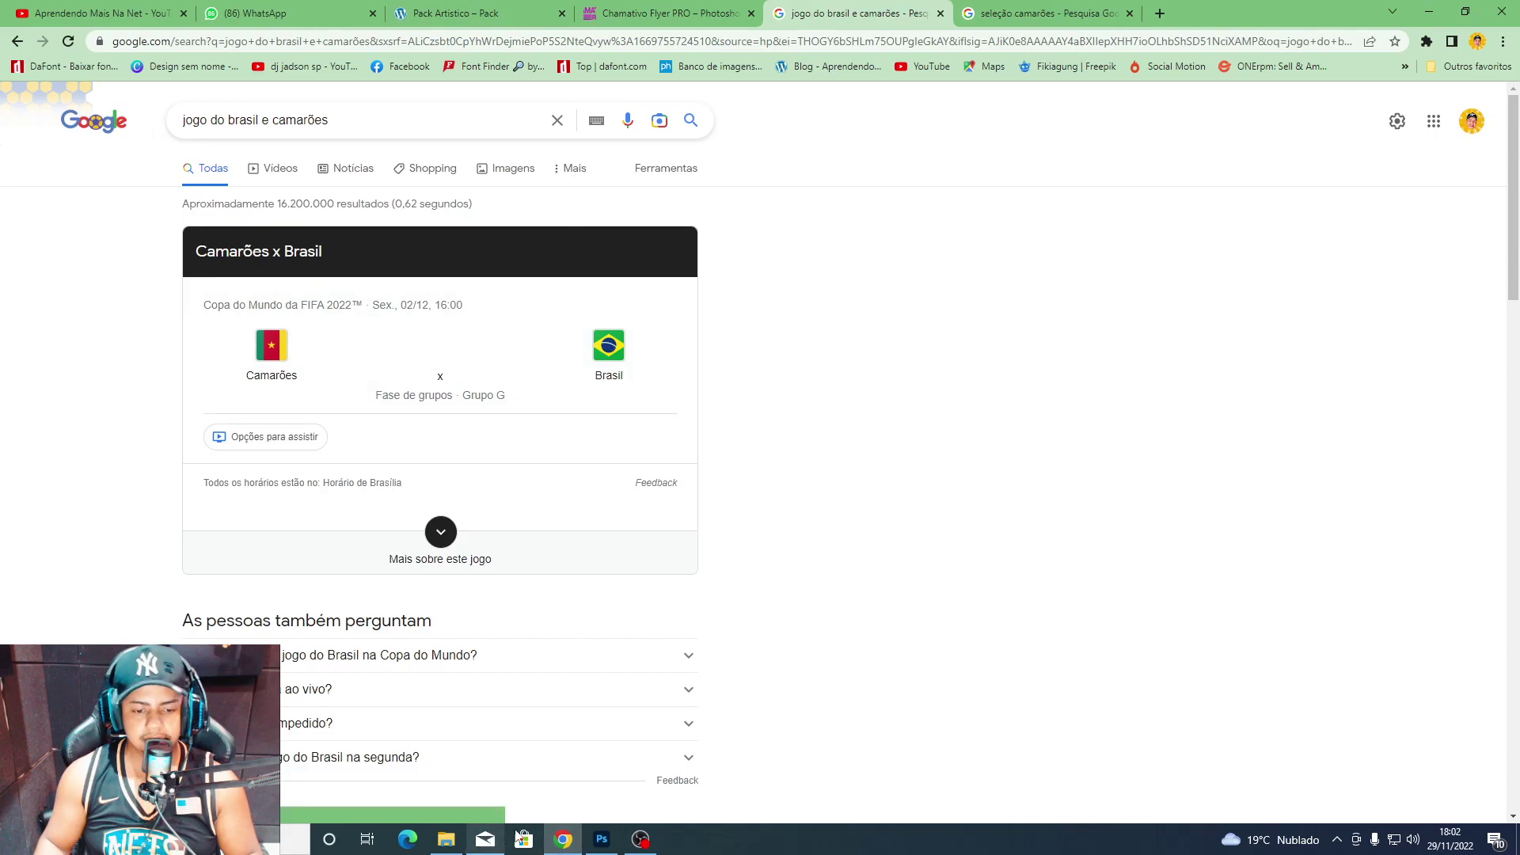
pyautogui.click(434, 841)
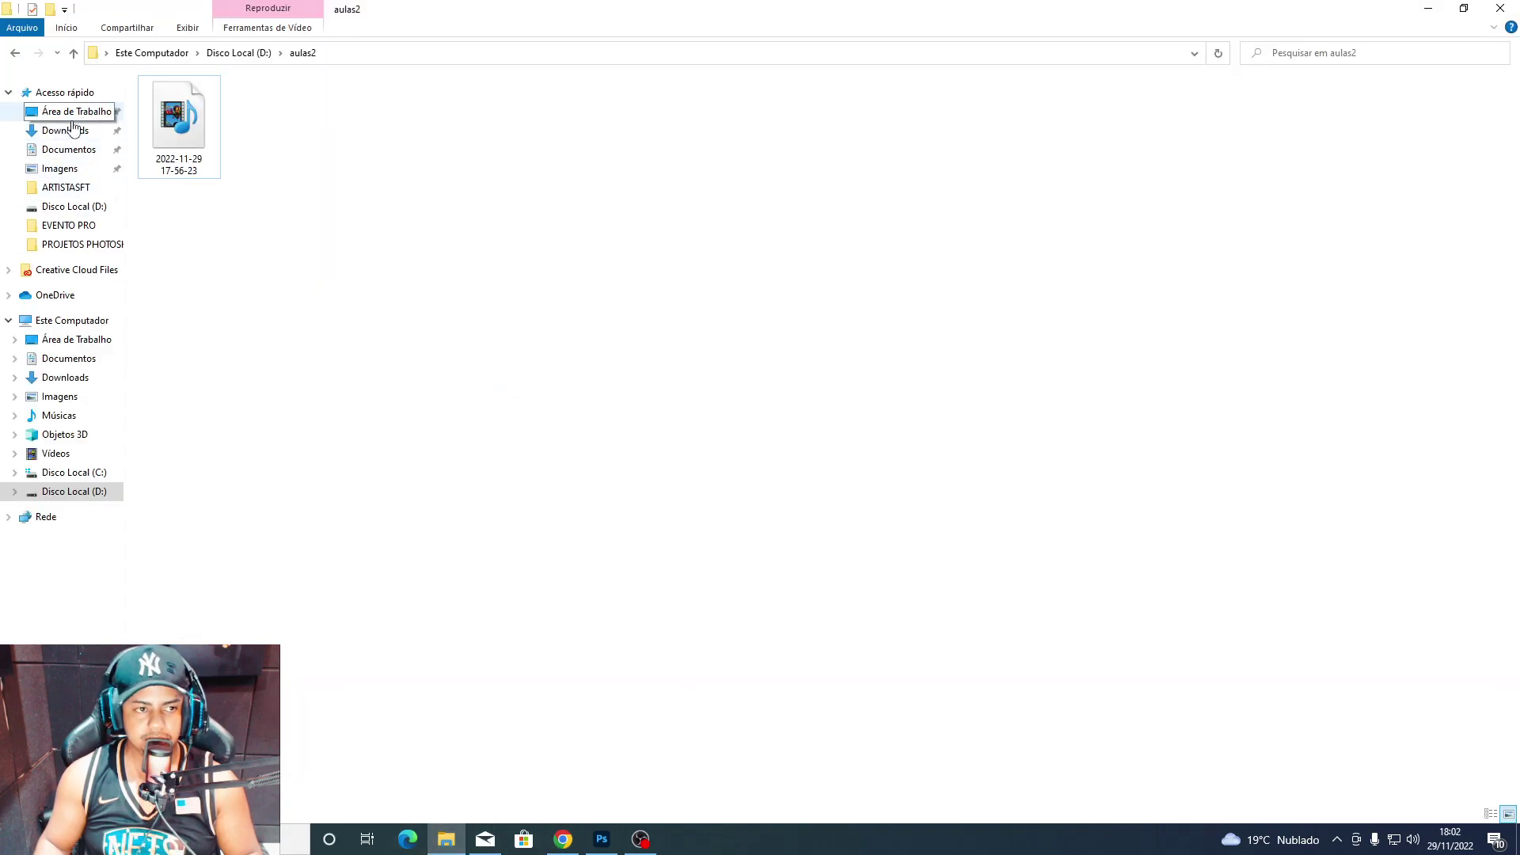
# Drag 'c - Editado' from the Desktop folder onto the flyer and shift it left and down.
pyautogui.click(67, 111)
pyautogui.click(178, 237)
pyautogui.click(841, 245)
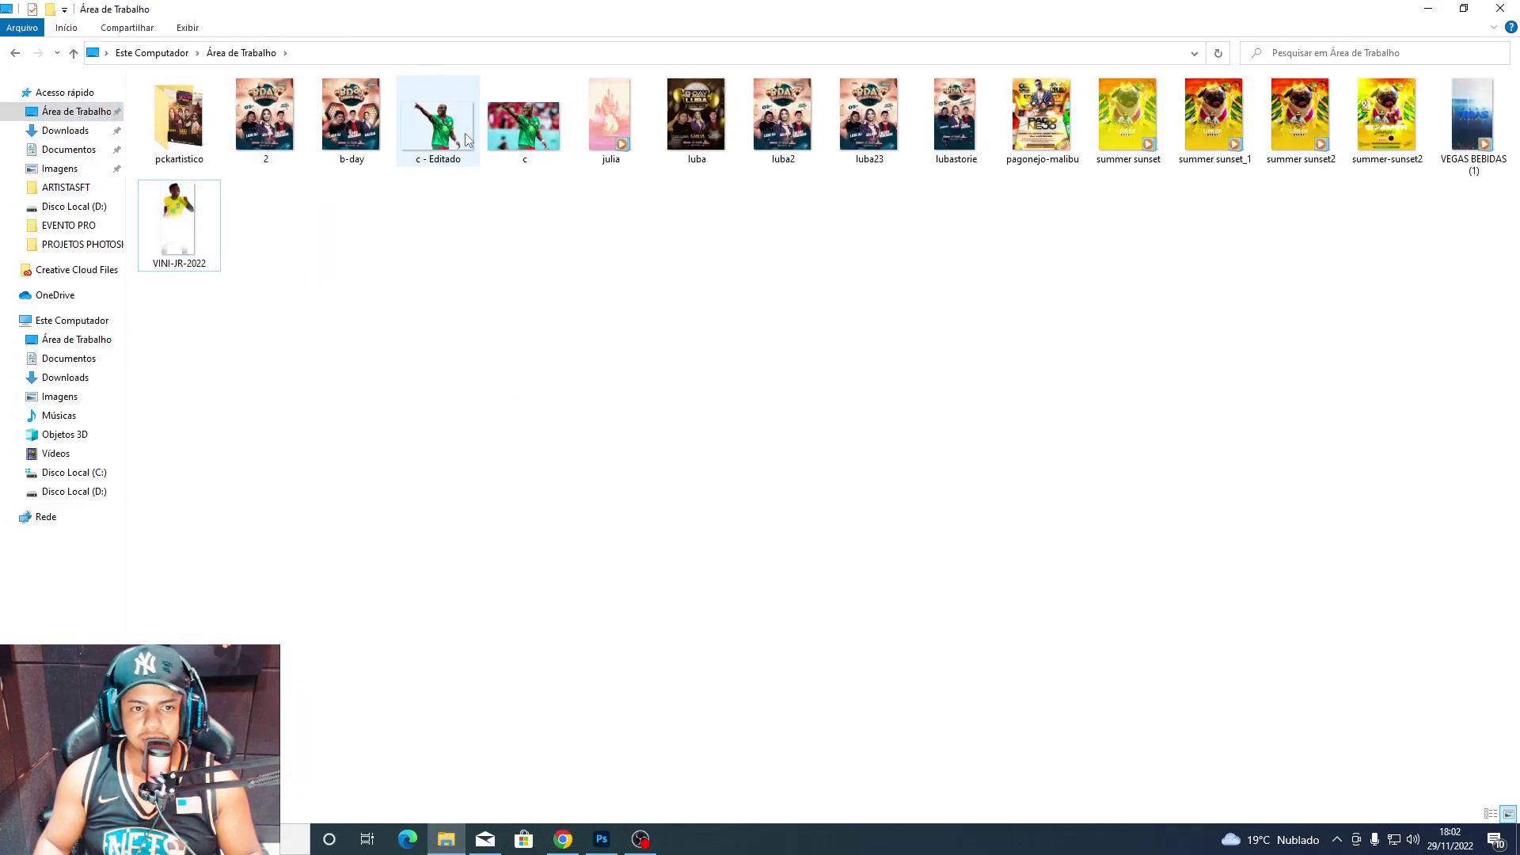
pyautogui.moveTo(447, 143)
pyautogui.mouseDown()
pyautogui.moveTo(599, 848)
pyautogui.moveTo(615, 559)
pyautogui.moveTo(703, 600)
pyautogui.mouseUp()
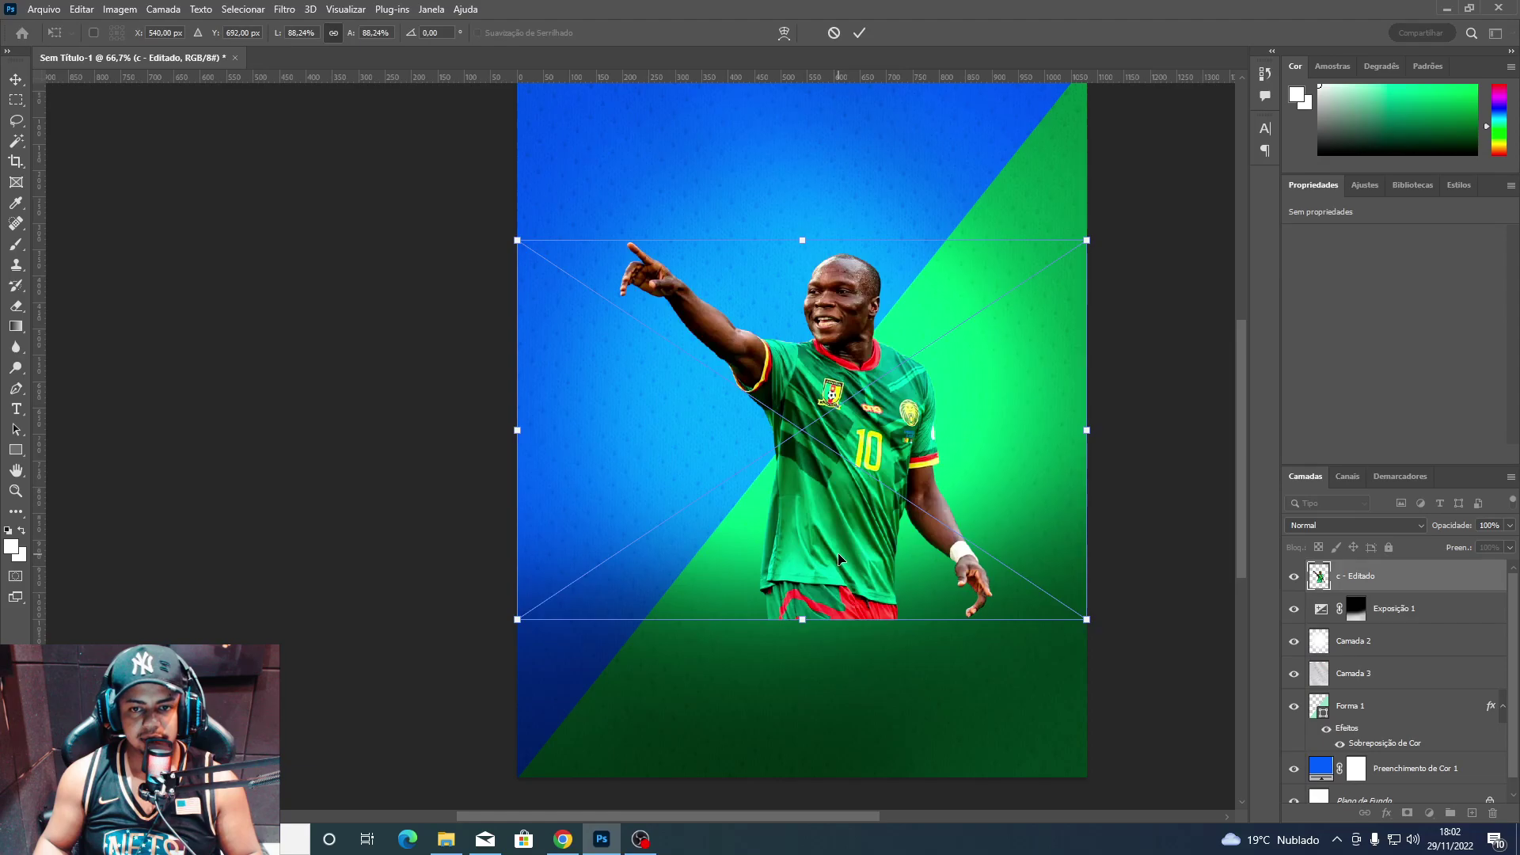
pyautogui.moveTo(749, 623); pyautogui.dragTo(592, 739)
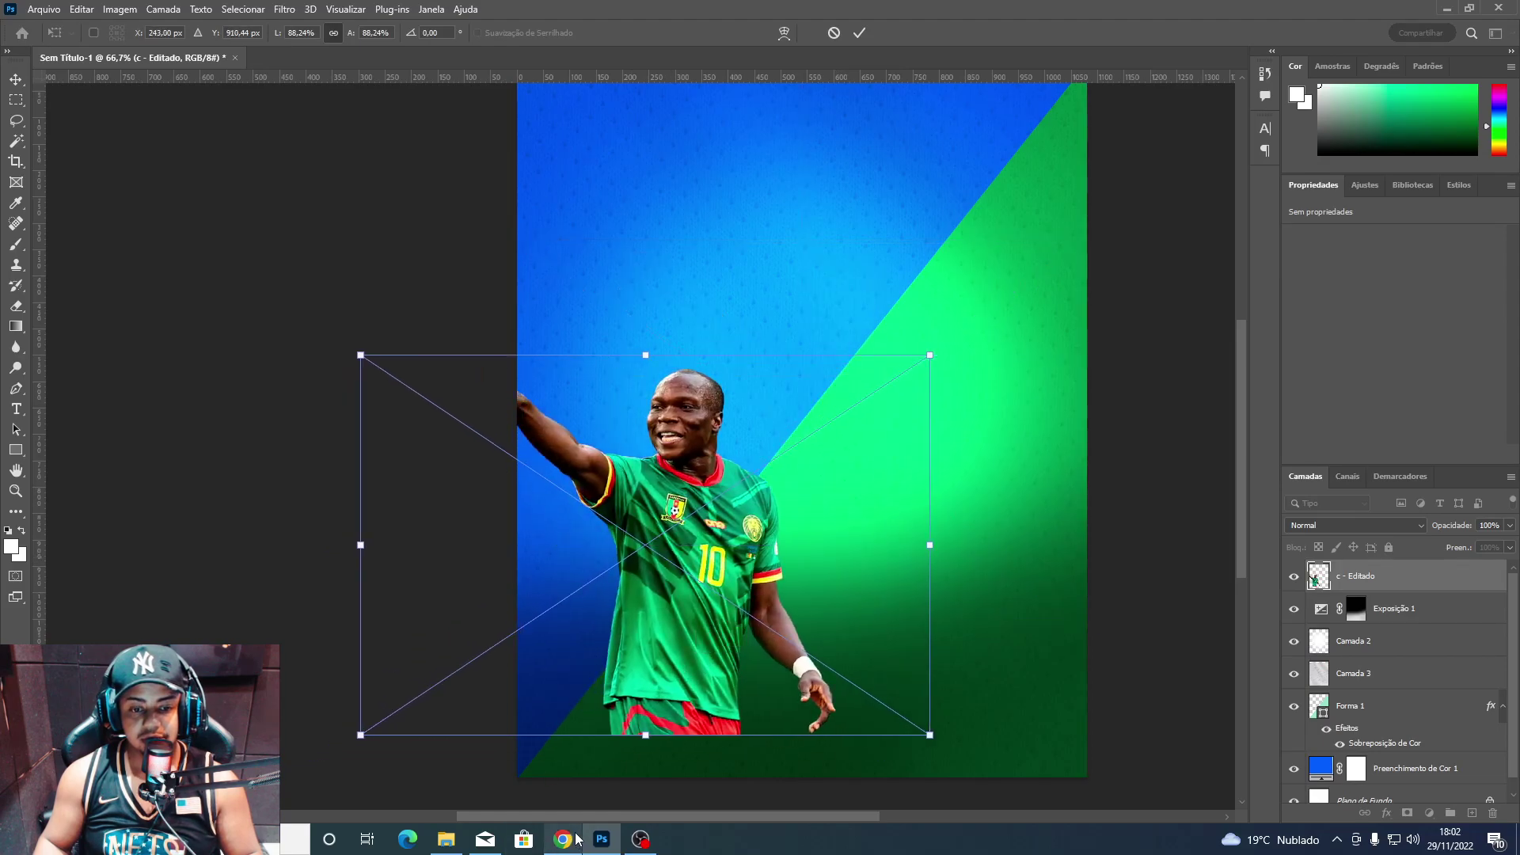
pyautogui.click(563, 840)
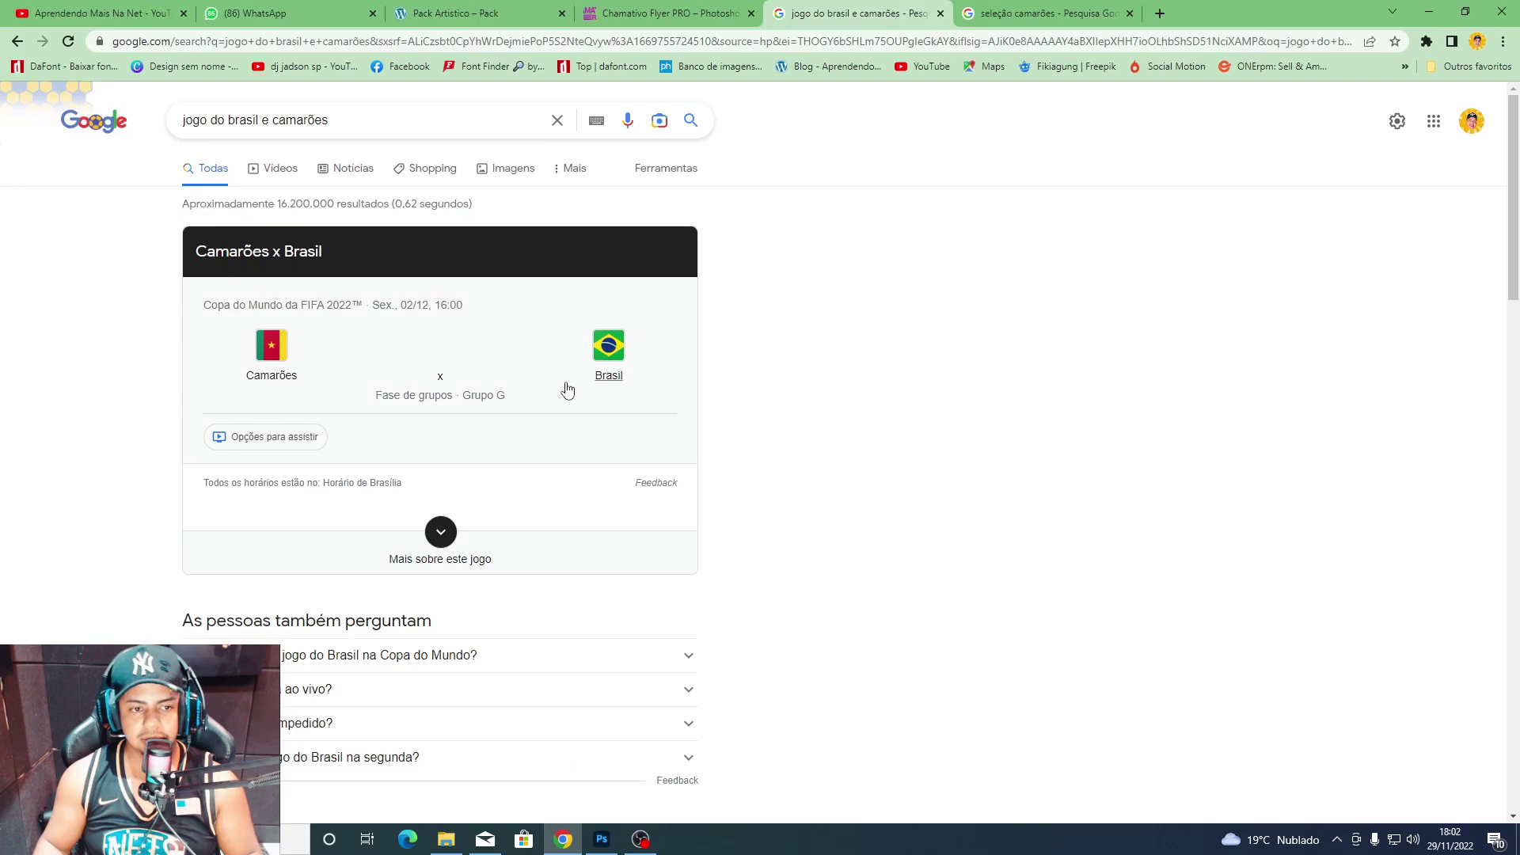
# Scroll the match results, then browse the 'seleção camarões' image results.
pyautogui.scroll(-5, 566, 389)
pyautogui.scroll(-4, 566, 388)
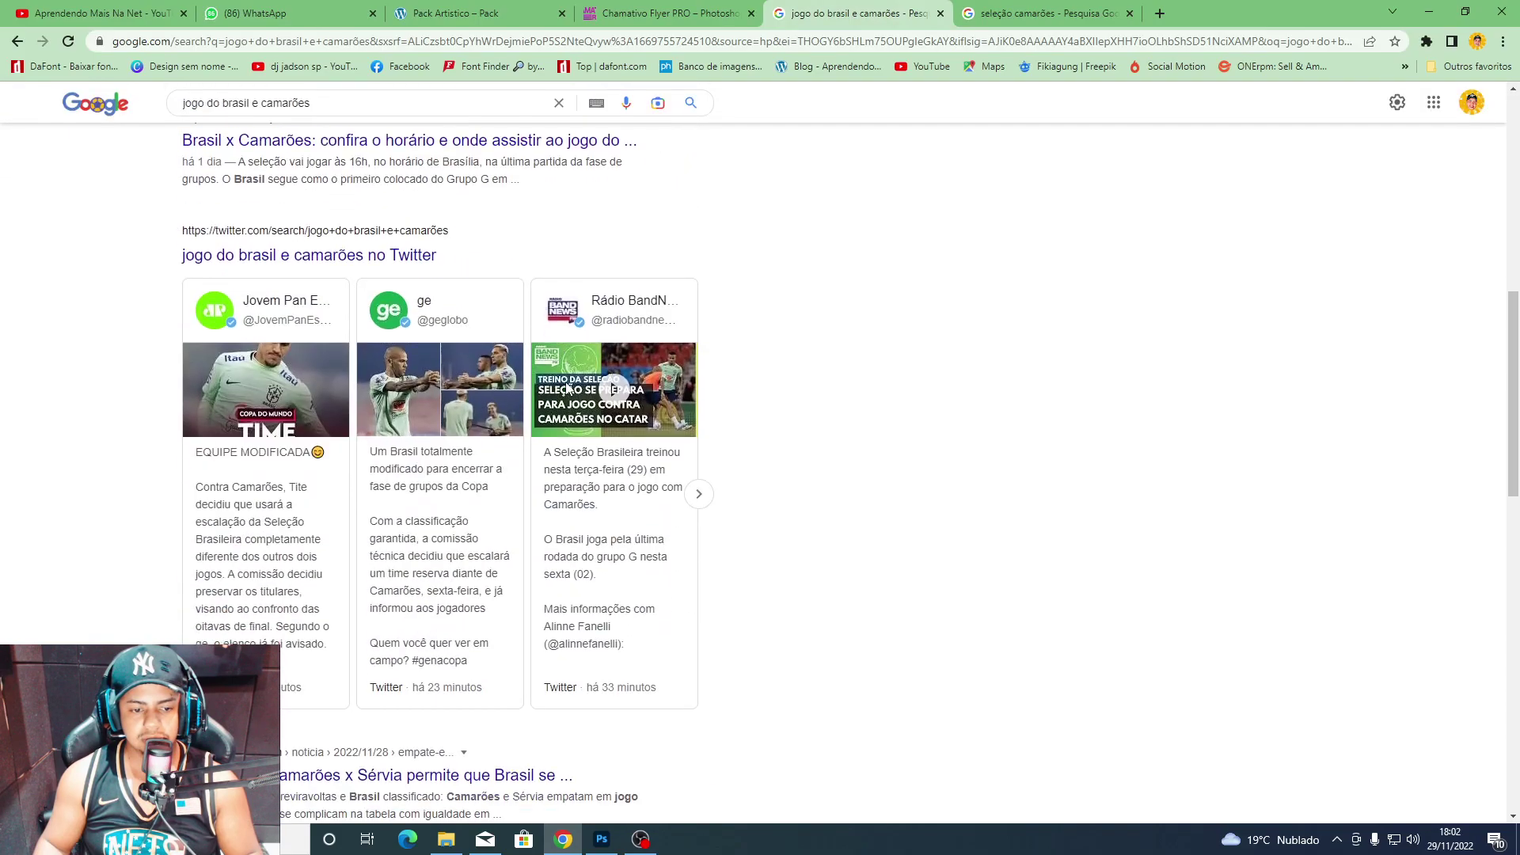
pyautogui.scroll(2, 567, 388)
pyautogui.scroll(7, 567, 388)
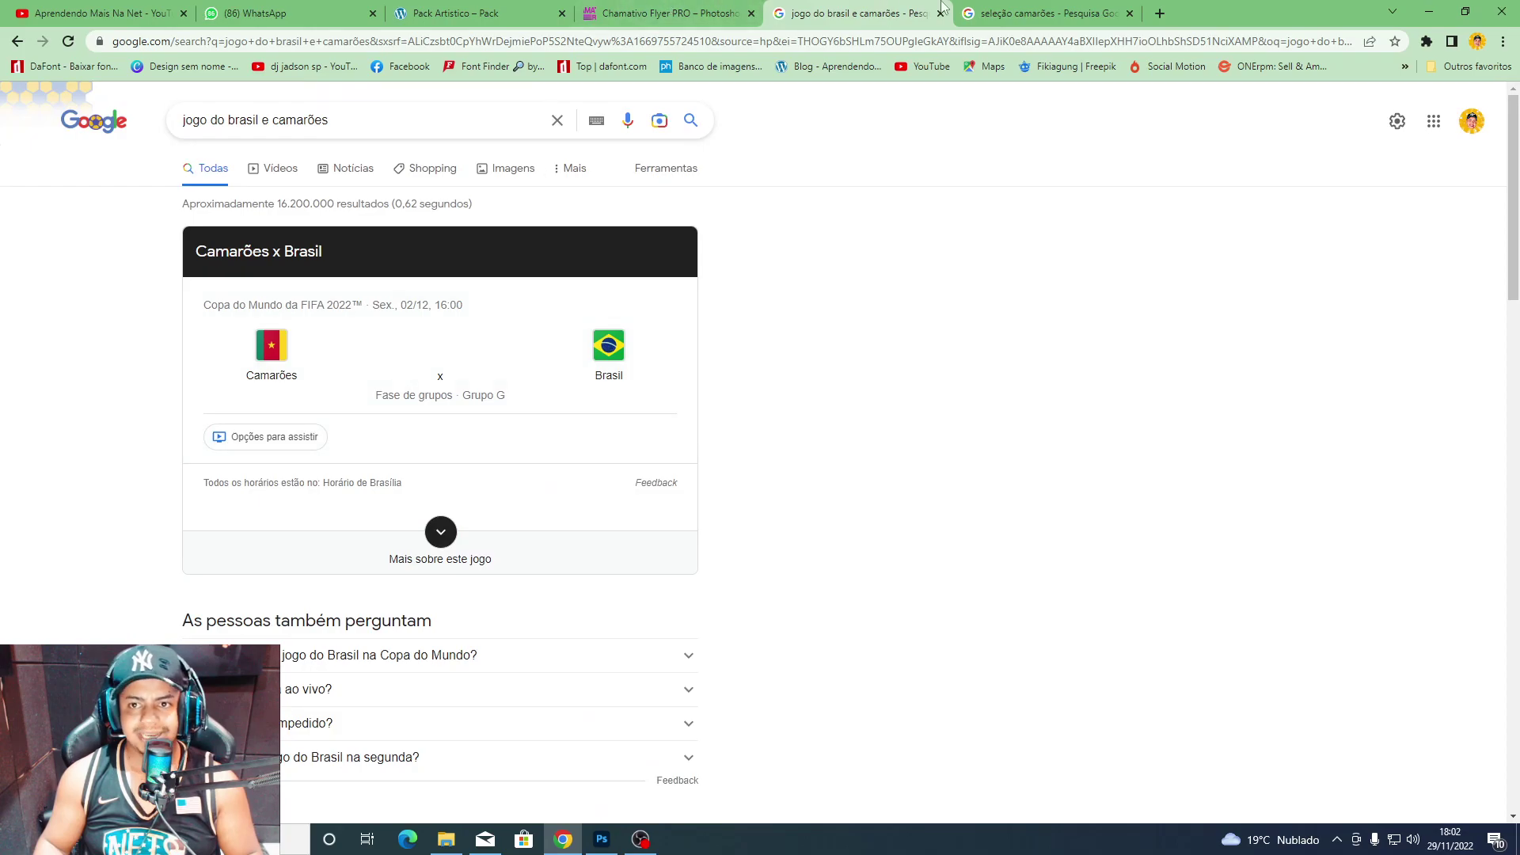
pyautogui.hotkey('ctrl', 'Tab')
pyautogui.scroll(2, 485, 228)
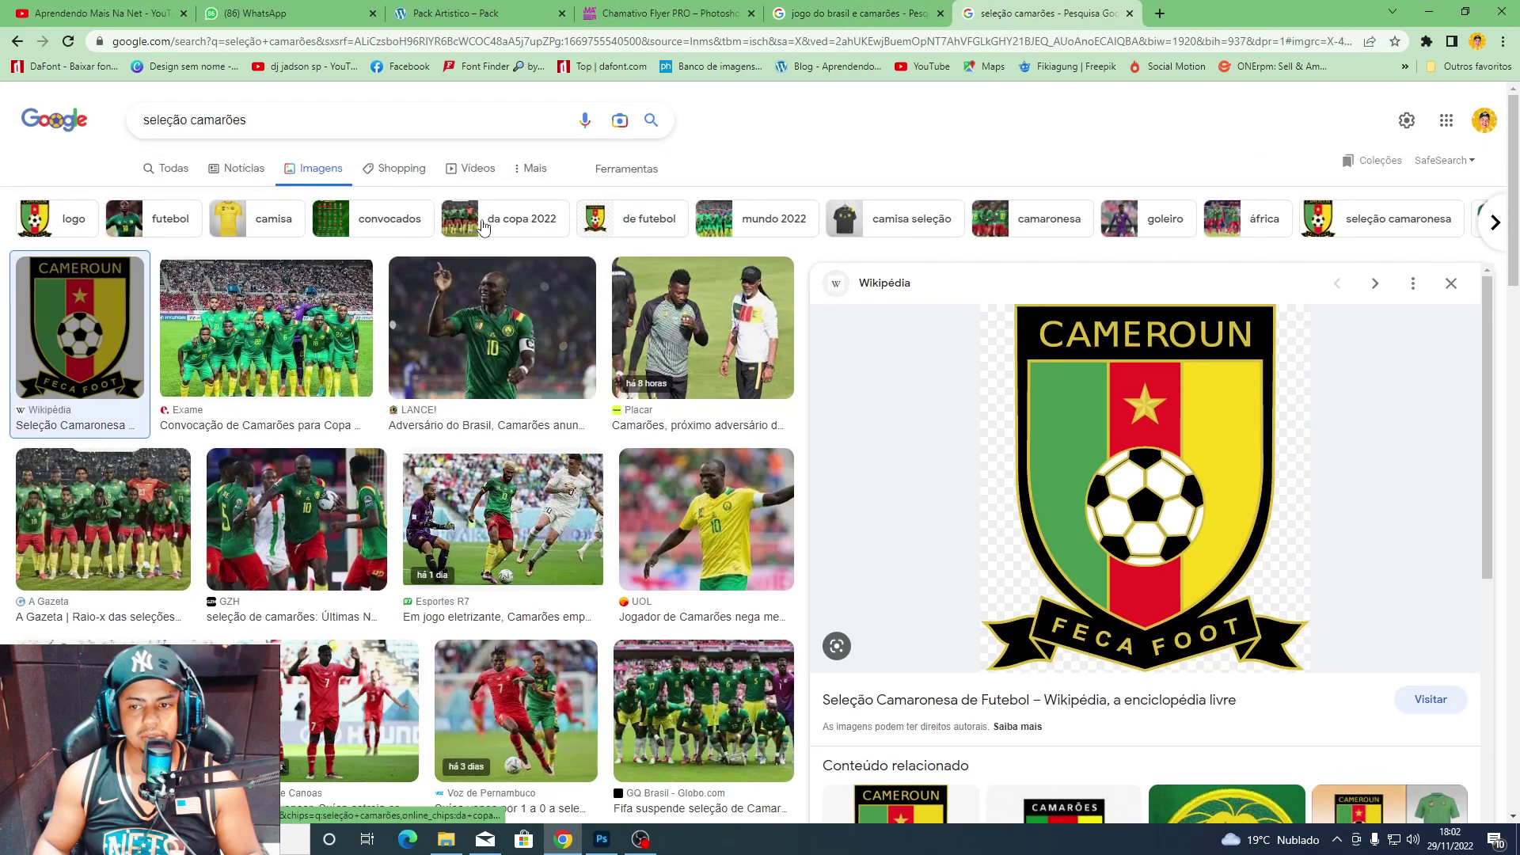
pyautogui.scroll(-3, 562, 302)
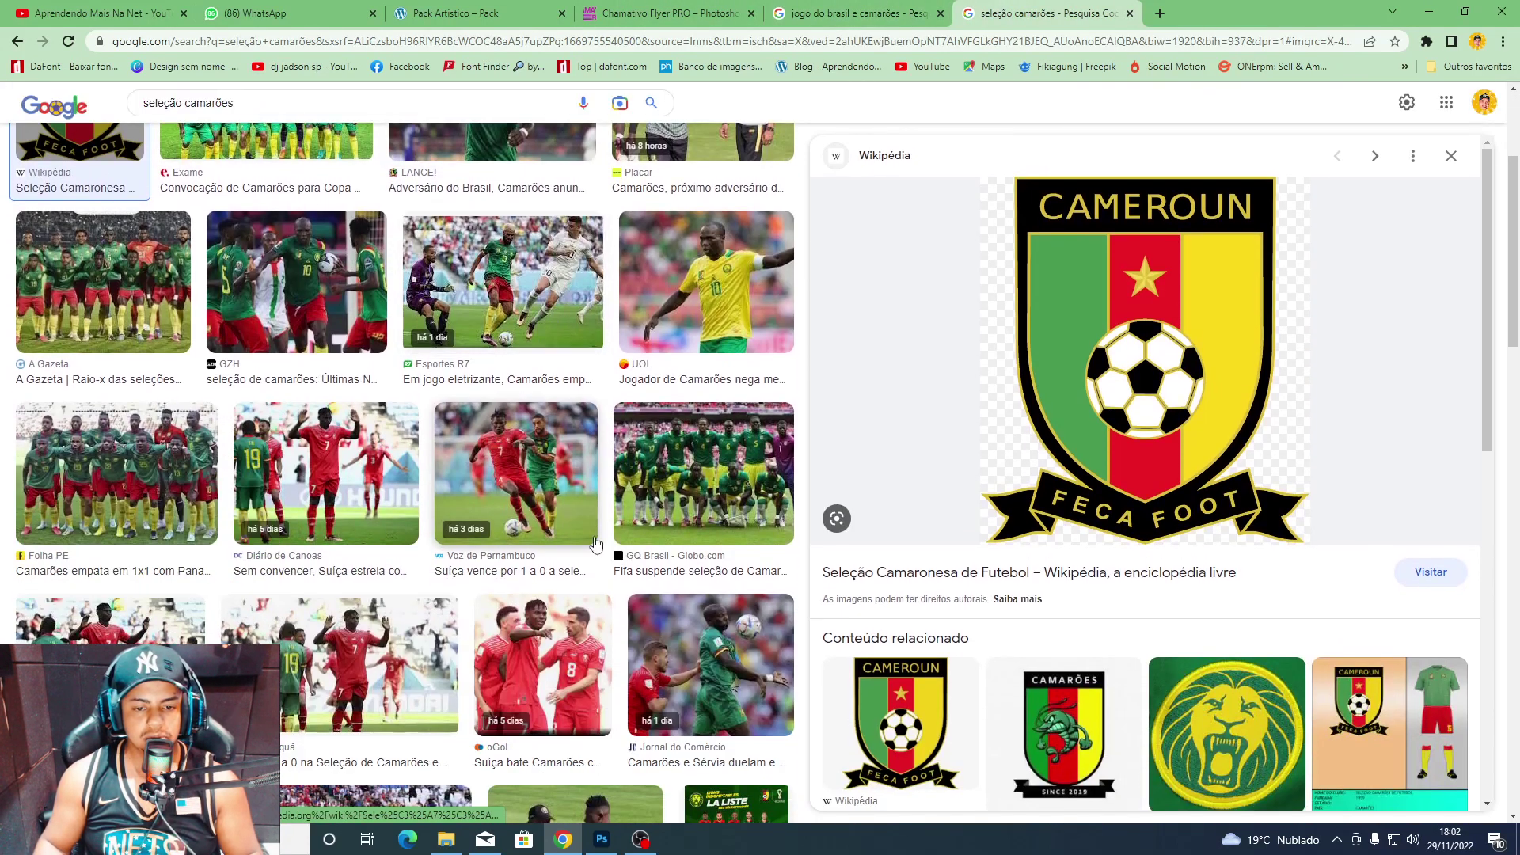
pyautogui.scroll(-3, 596, 545)
pyautogui.scroll(-4, 552, 683)
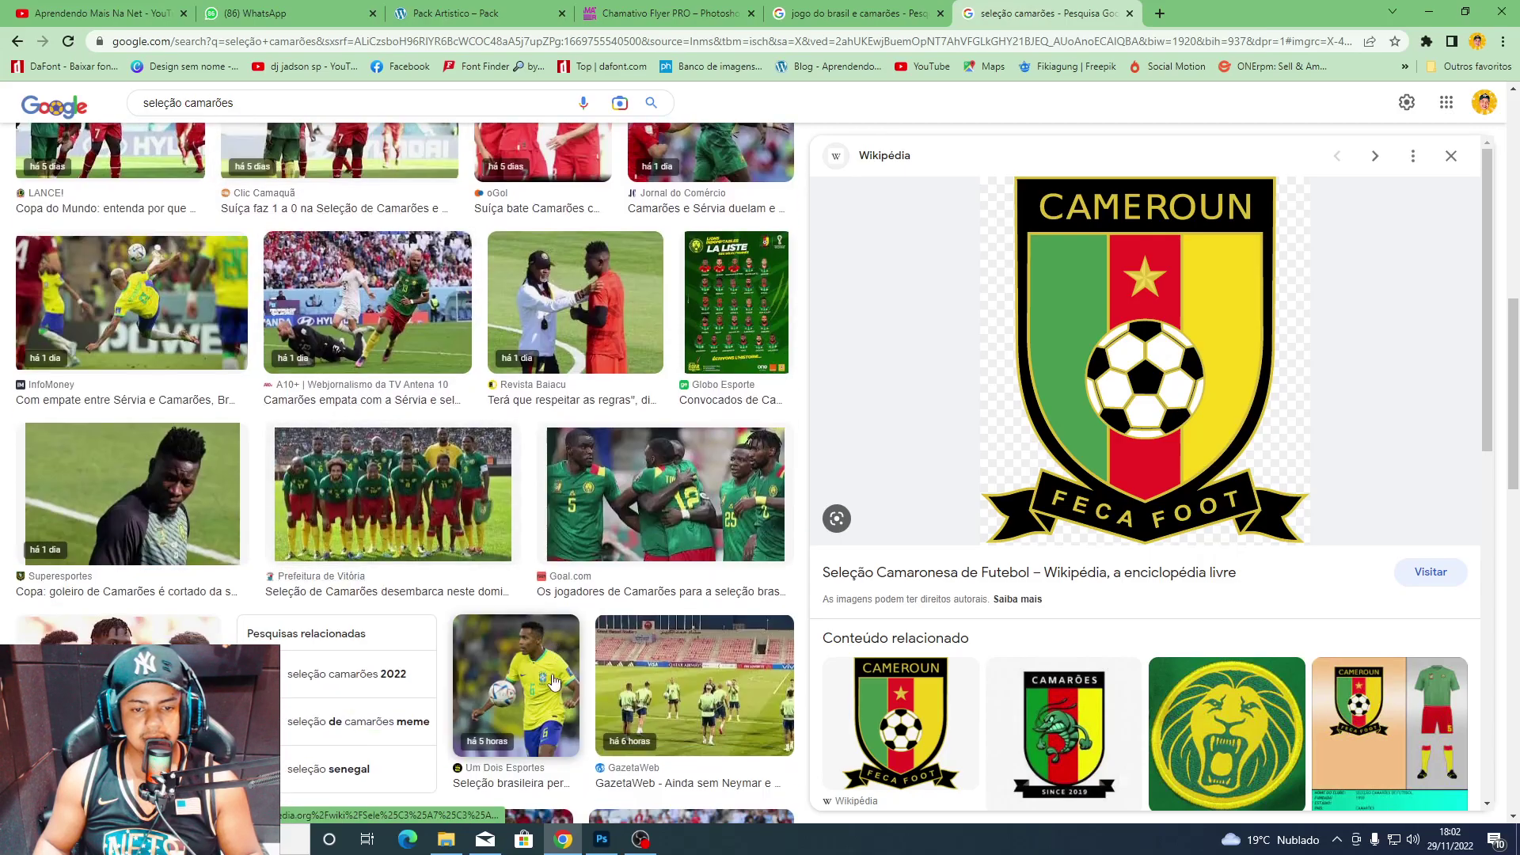
pyautogui.click(448, 847)
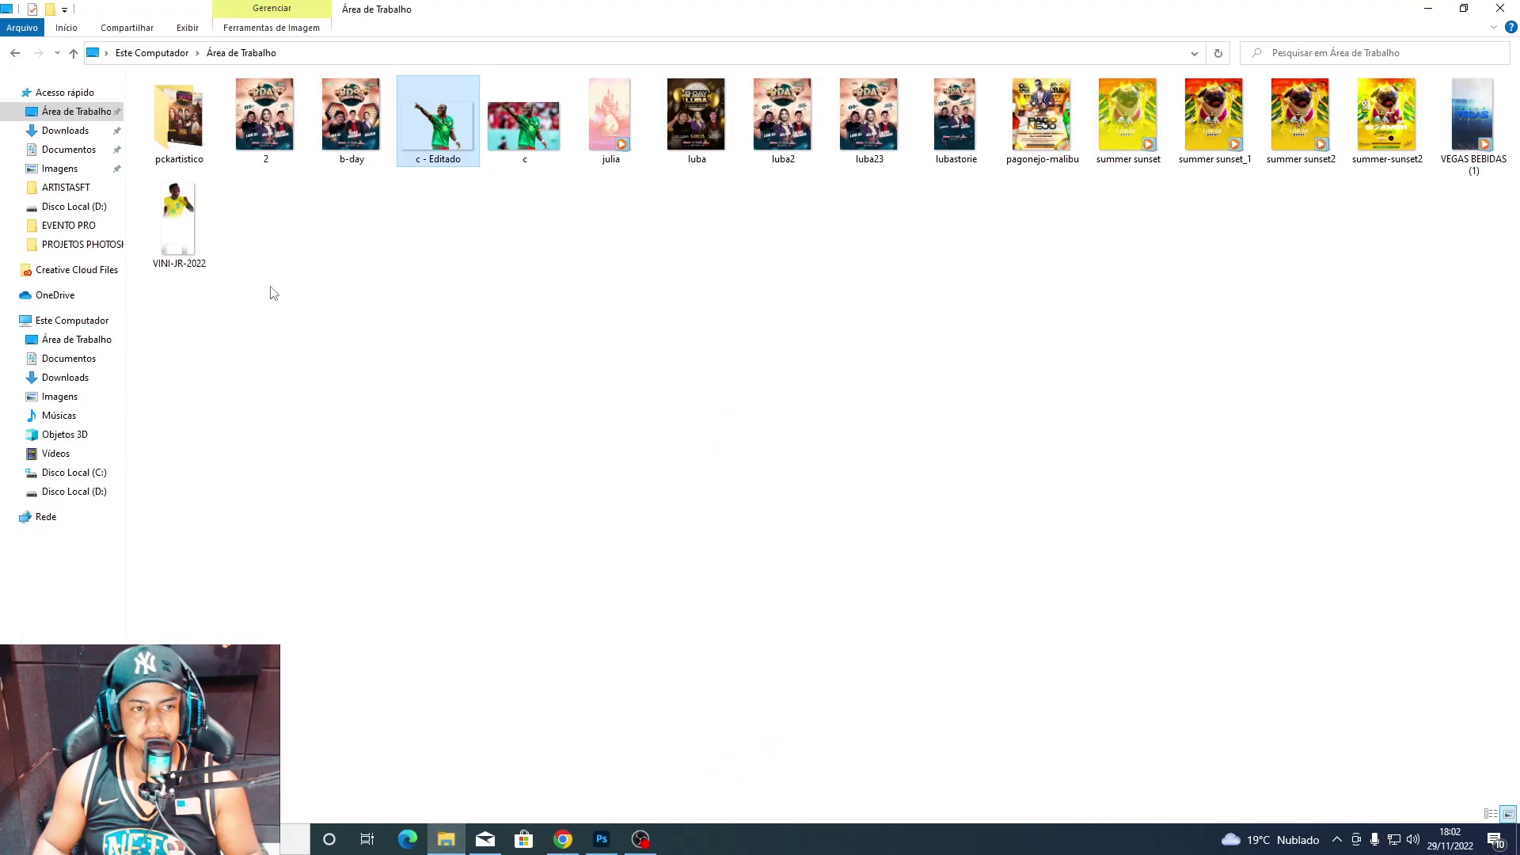
# Move the Cameroon player to the lower right at about 111%, then grab VINI-JR-2022.
pyautogui.click(179, 229)
pyautogui.click(598, 845)
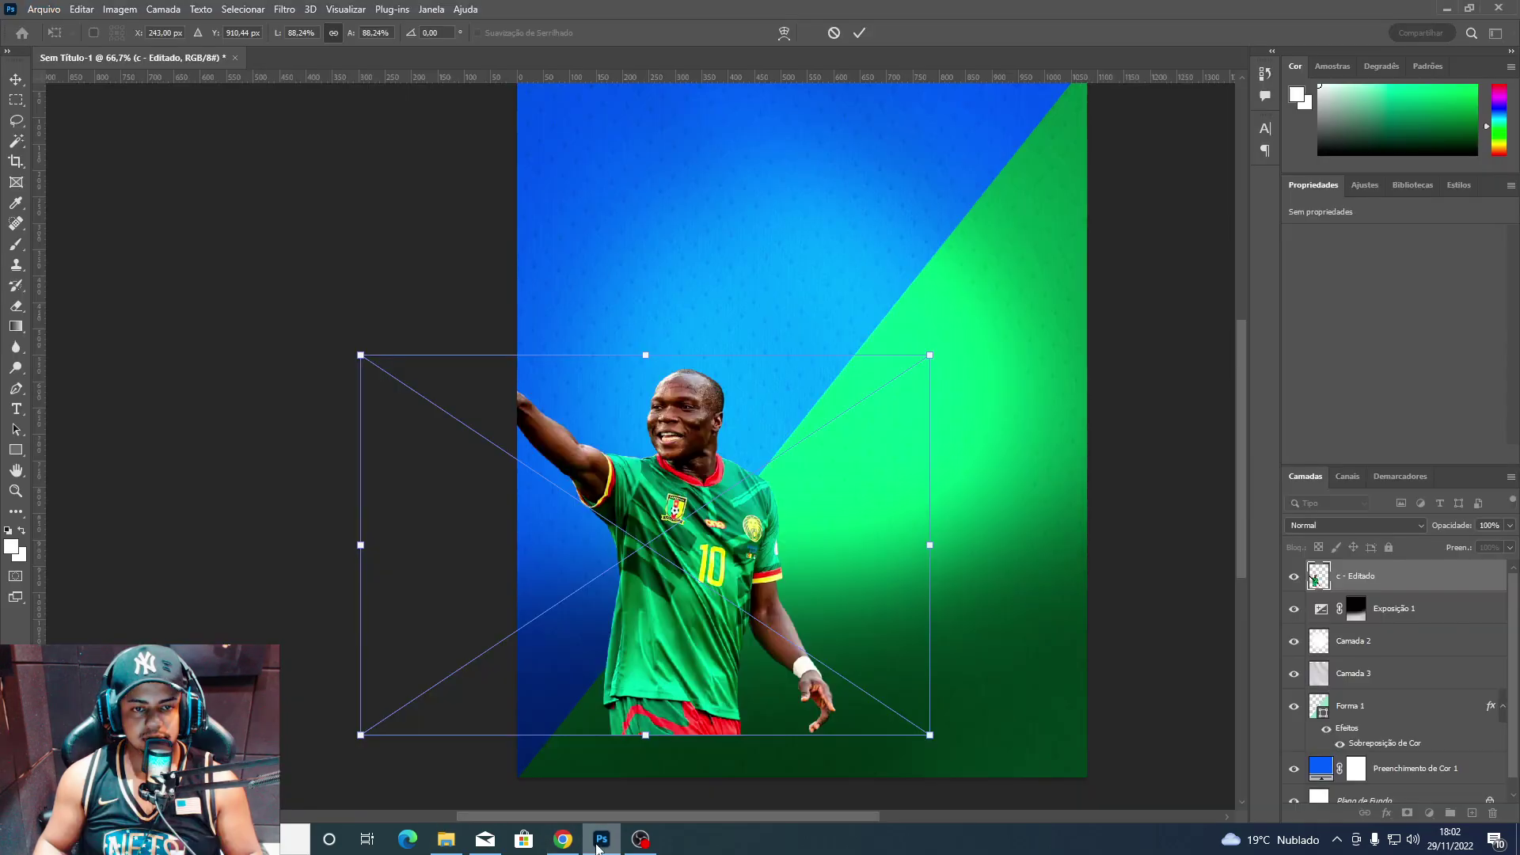
pyautogui.moveTo(693, 550); pyautogui.dragTo(966, 592)
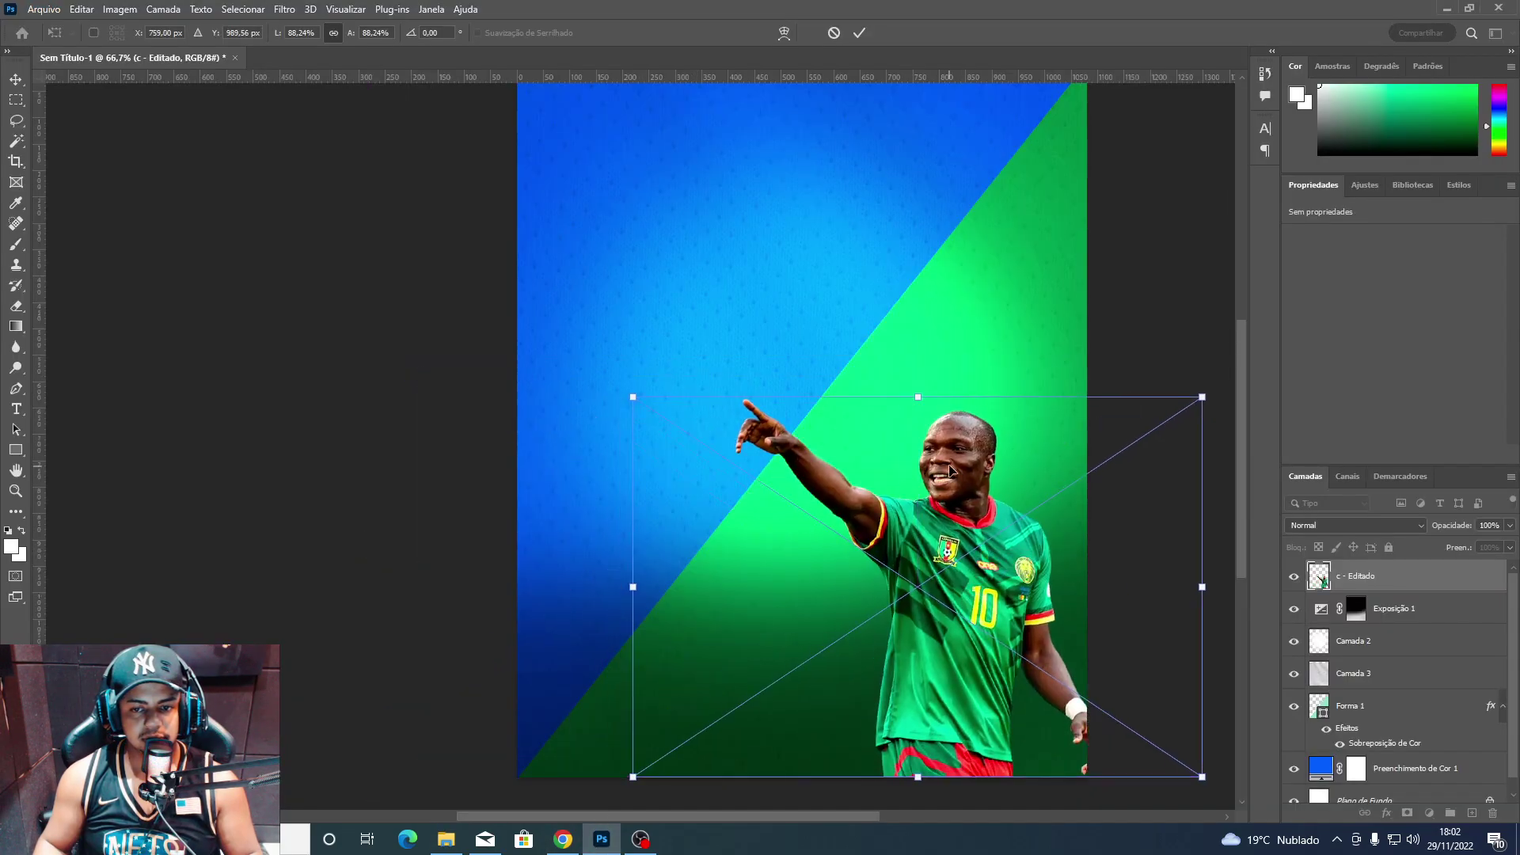
pyautogui.moveTo(917, 397); pyautogui.dragTo(917, 299)
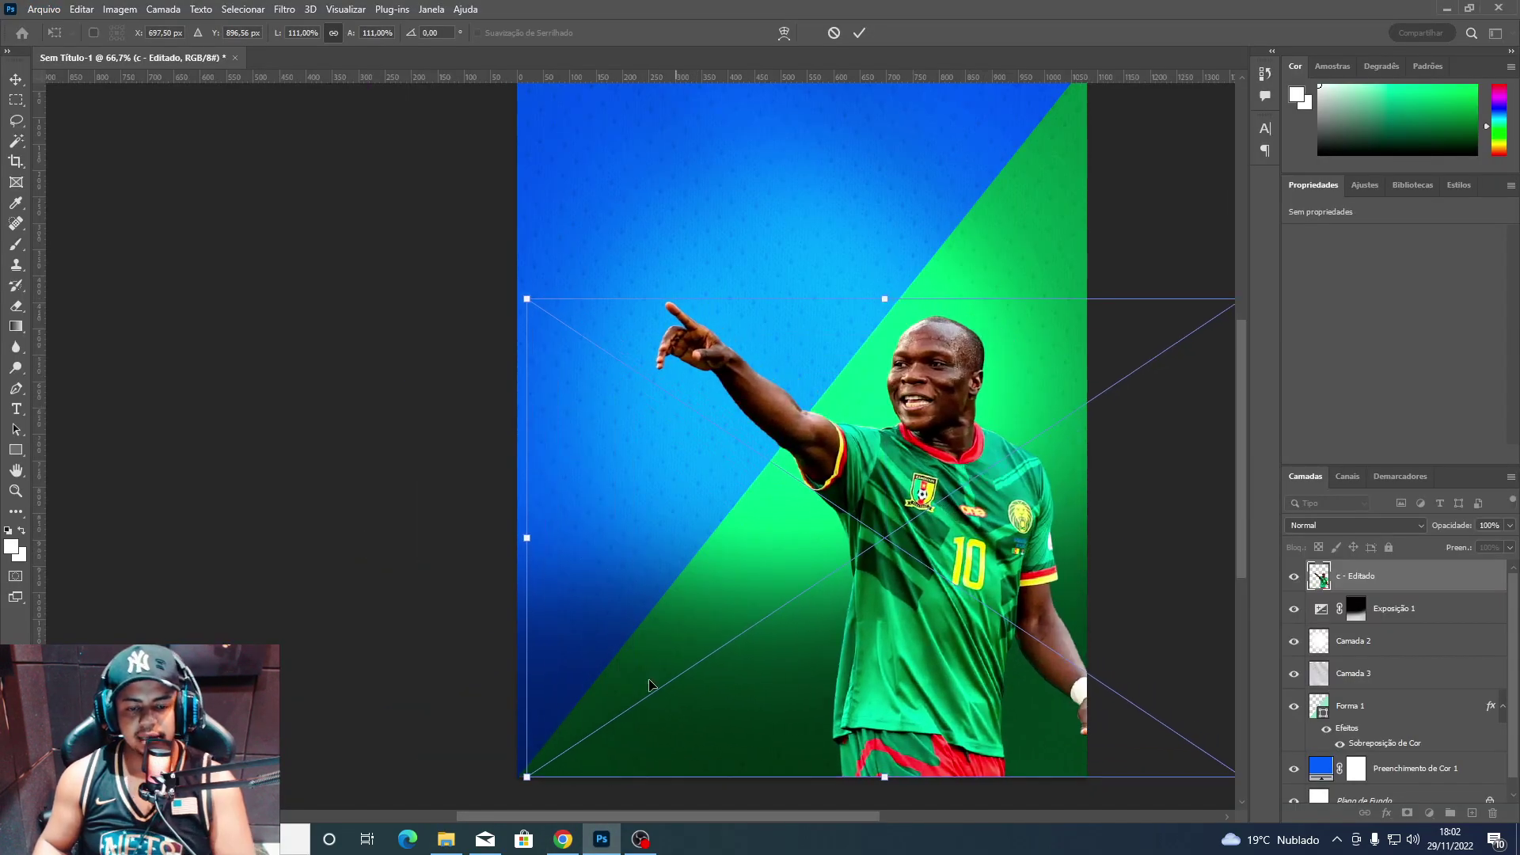
pyautogui.press('Return')
pyautogui.click(446, 839)
pyautogui.moveTo(179, 211)
pyautogui.mouseDown()
pyautogui.moveTo(584, 847)
pyautogui.moveTo(740, 400)
pyautogui.mouseUp()
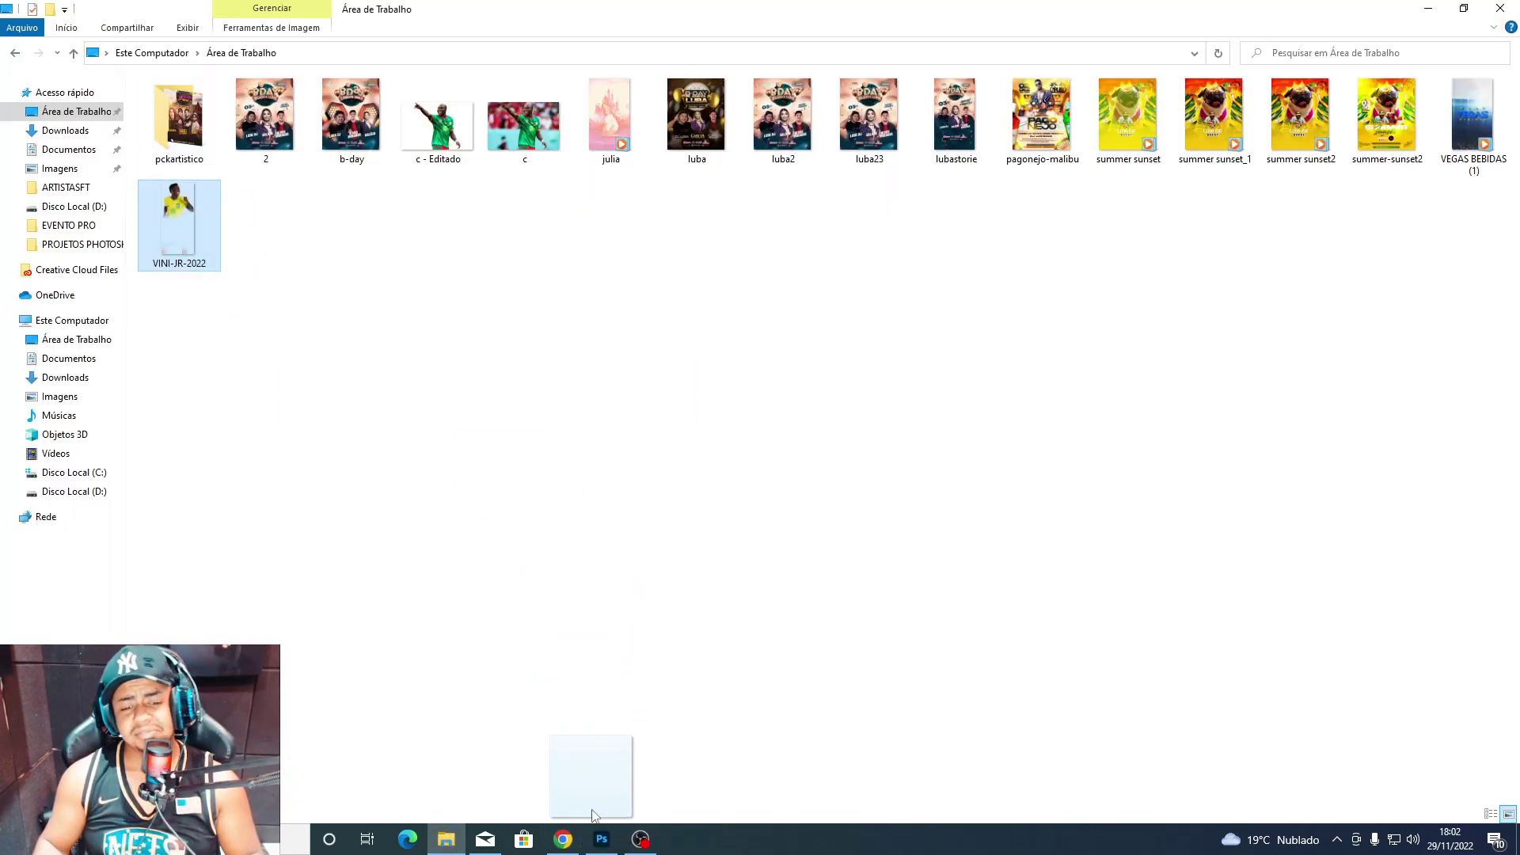
# Place VINI-JR-2022 at the lower left scaled to about 174%, then shift the Cameroon player right.
pyautogui.moveTo(211, 220)
pyautogui.mouseDown()
pyautogui.moveTo(758, 599)
pyautogui.moveTo(688, 531)
pyautogui.moveTo(679, 232)
pyautogui.moveTo(703, 665)
pyautogui.mouseUp()
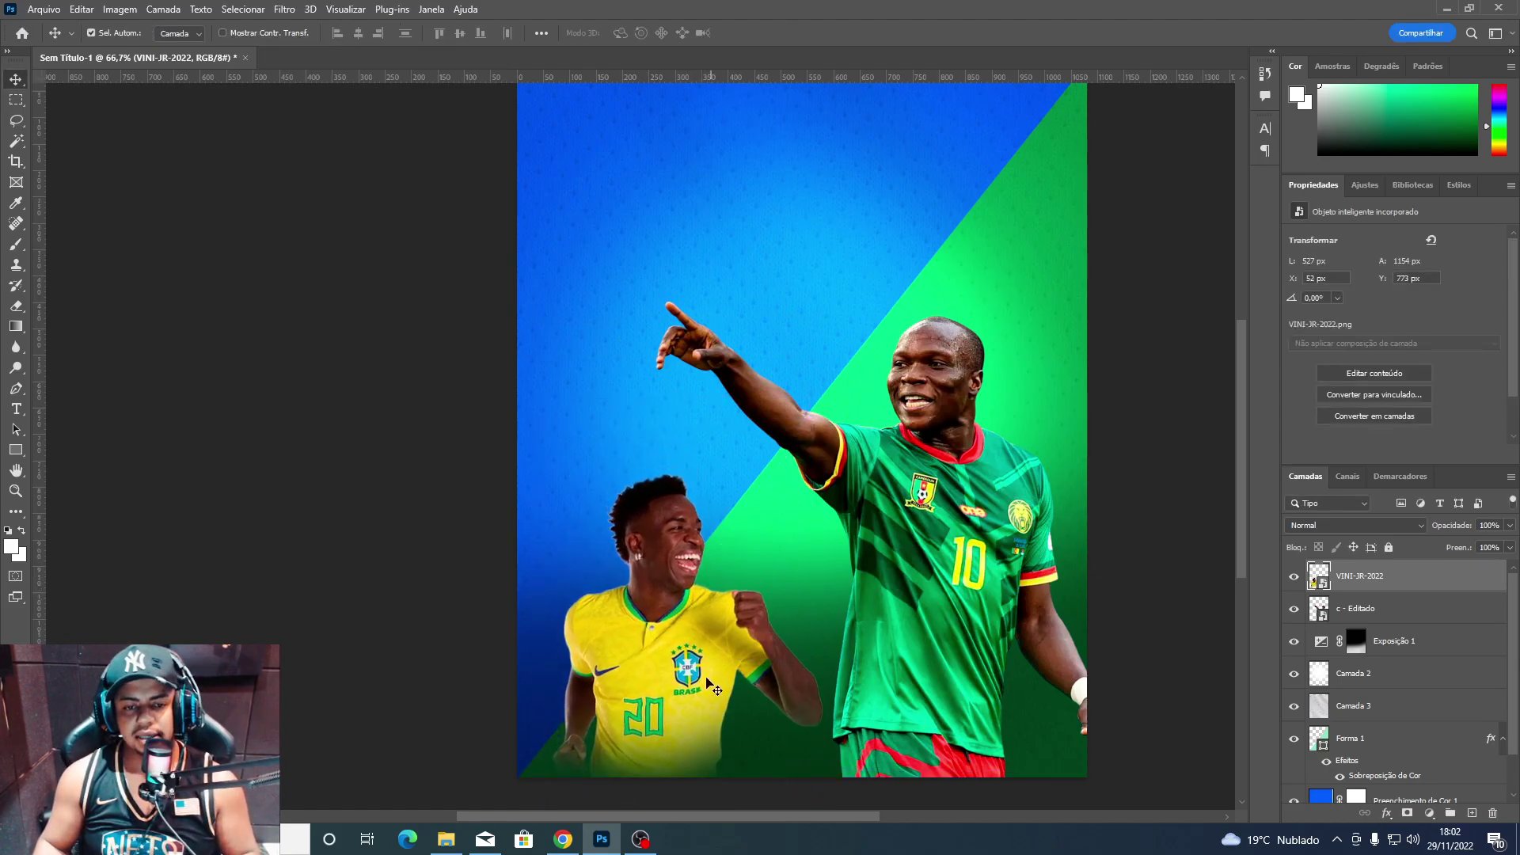
pyautogui.moveTo(671, 482); pyautogui.dragTo(740, 630)
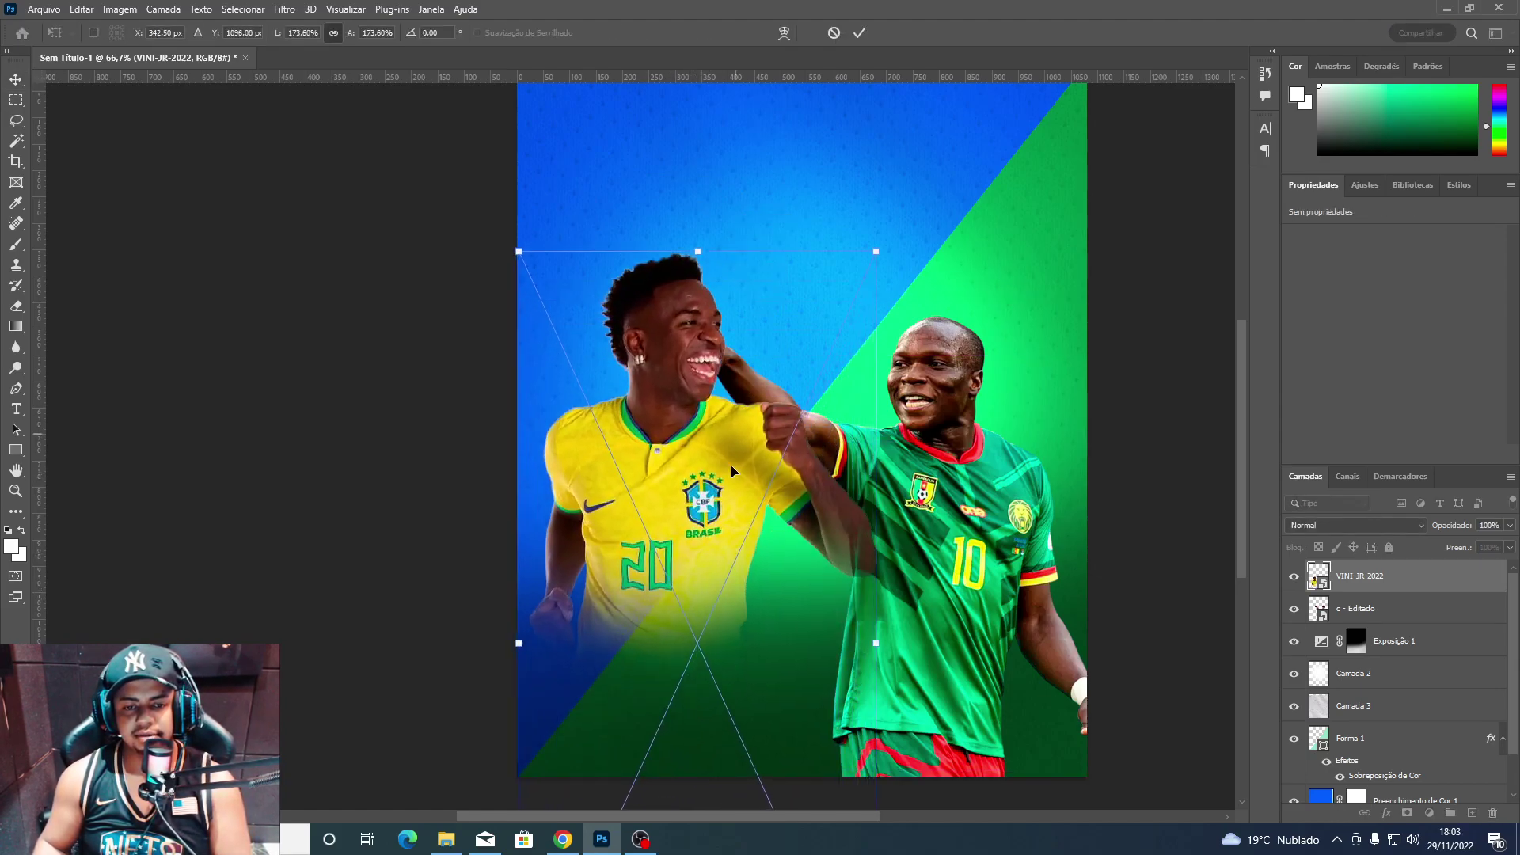
pyautogui.press('Return')
pyautogui.moveTo(718, 552); pyautogui.dragTo(707, 544)
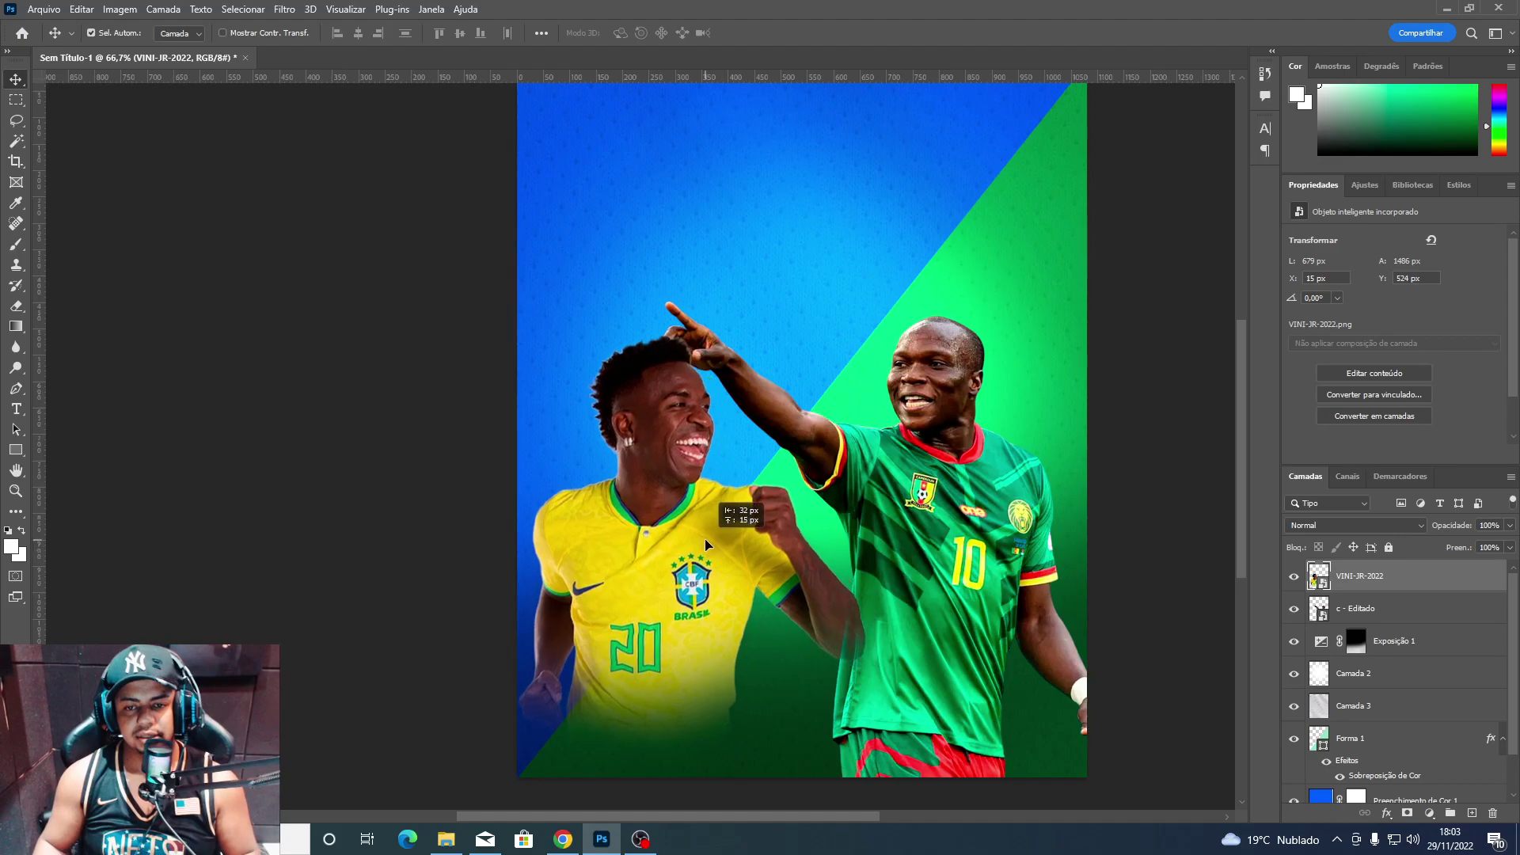
pyautogui.click(1347, 608)
pyautogui.moveTo(950, 554); pyautogui.dragTo(997, 564)
# Move the Cameroon player up and left, then mask and erase his lower body.
pyautogui.hotkey('ctrl', 't')
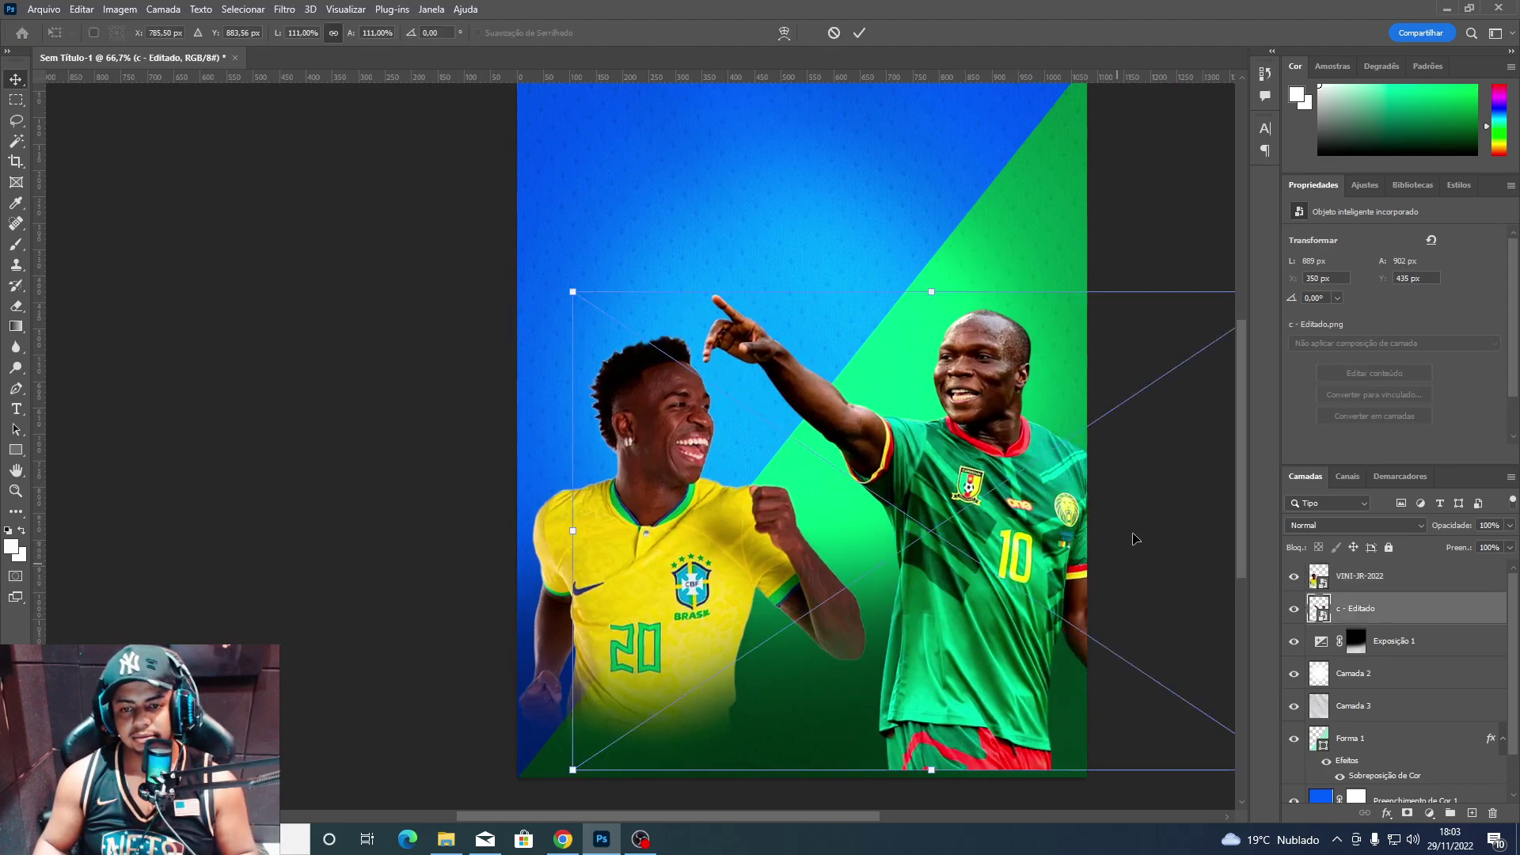
pyautogui.press('Return')
pyautogui.moveTo(1000, 661); pyautogui.dragTo(946, 507)
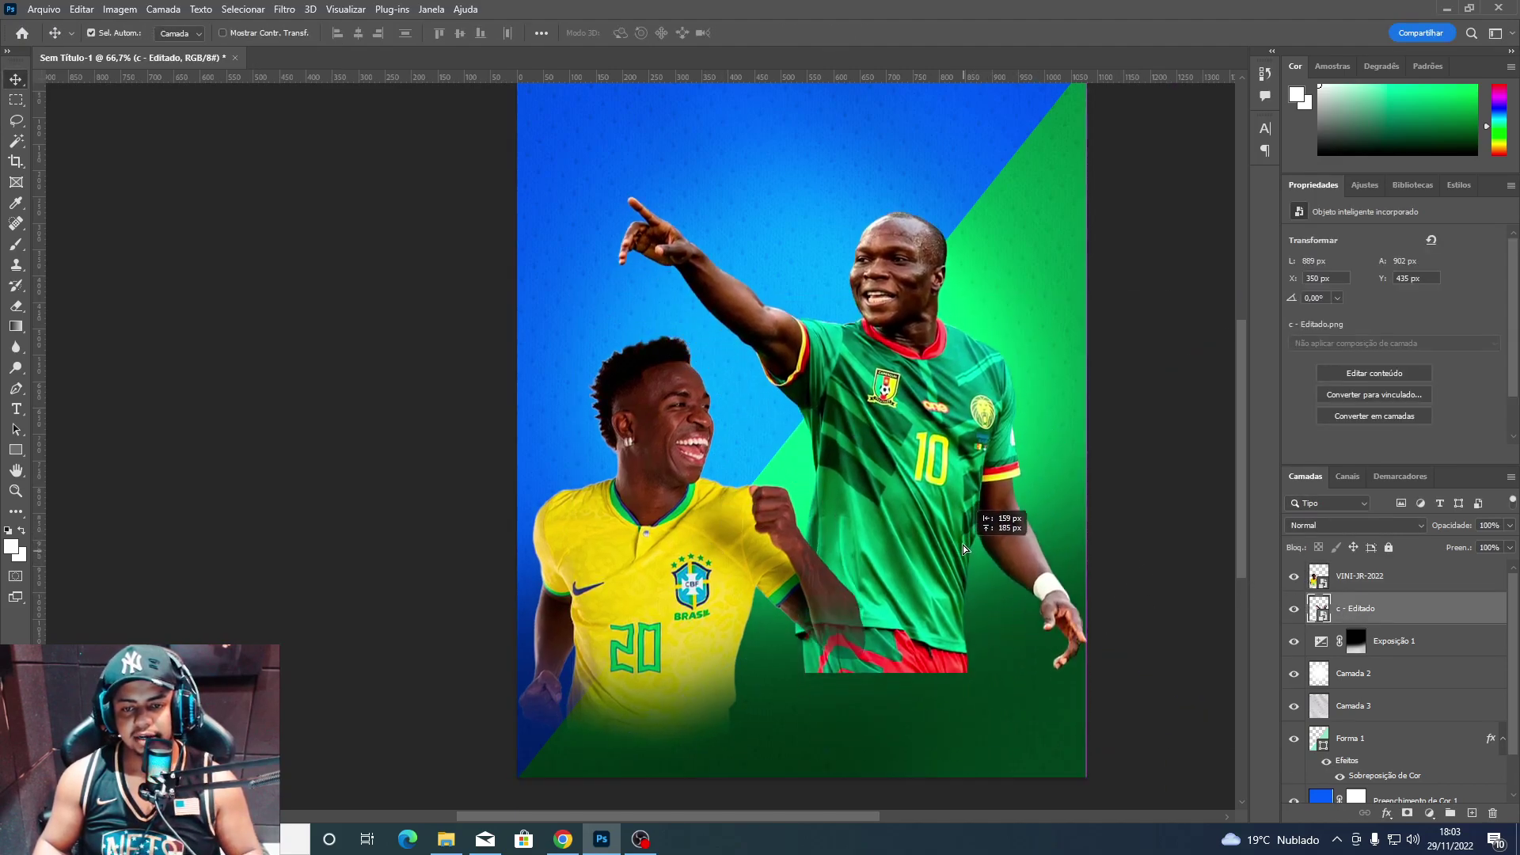
pyautogui.click(1406, 813)
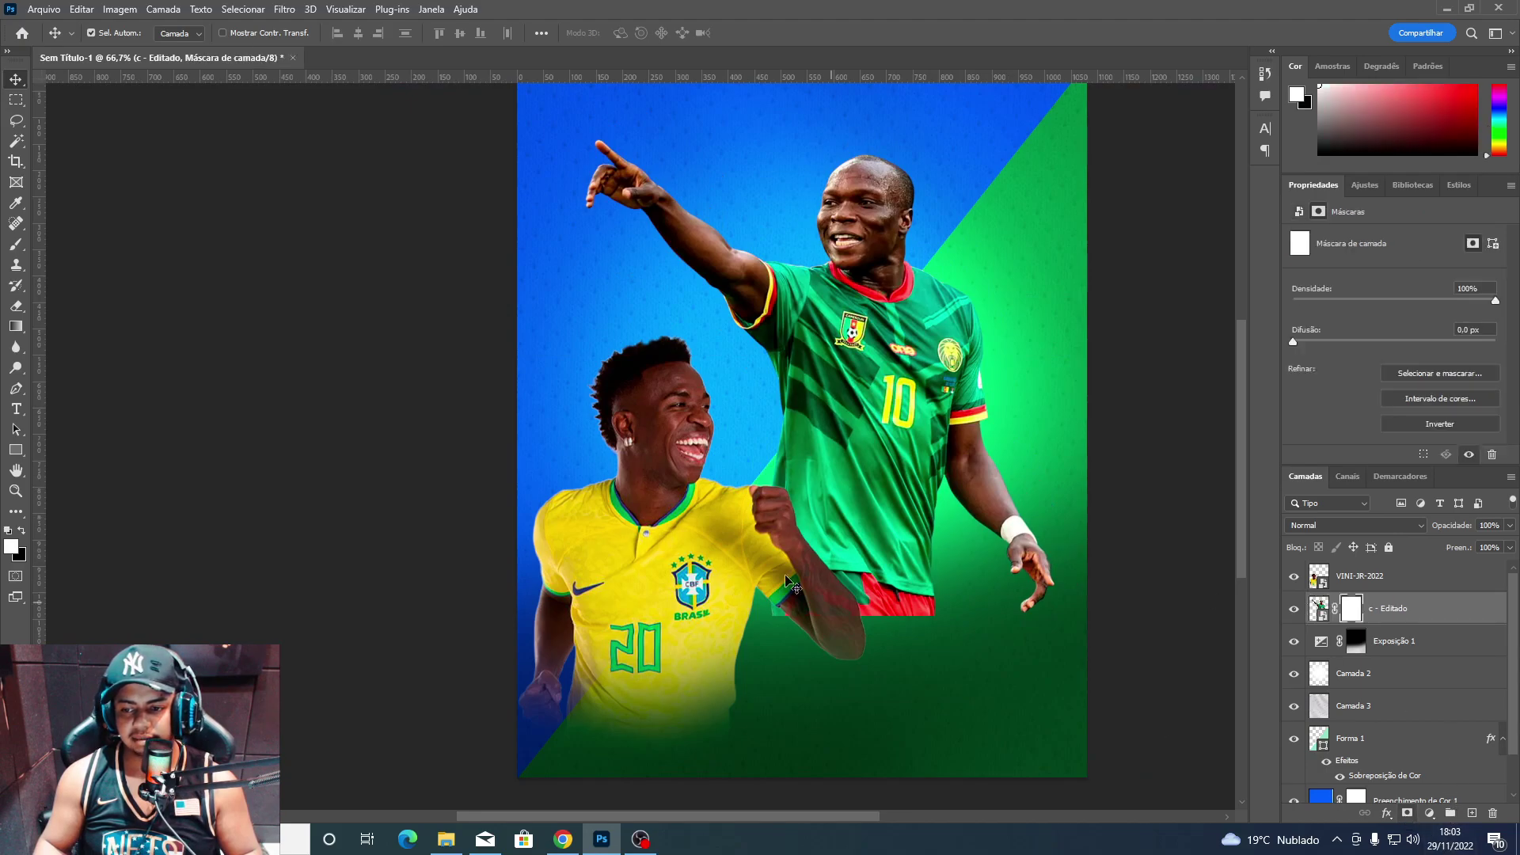
pyautogui.press('e')
pyautogui.moveTo(984, 668); pyautogui.dragTo(1078, 587)
# Try moving the Brazil player, undo it, then shift the Cameroon player down and right.
pyautogui.click(1393, 641)
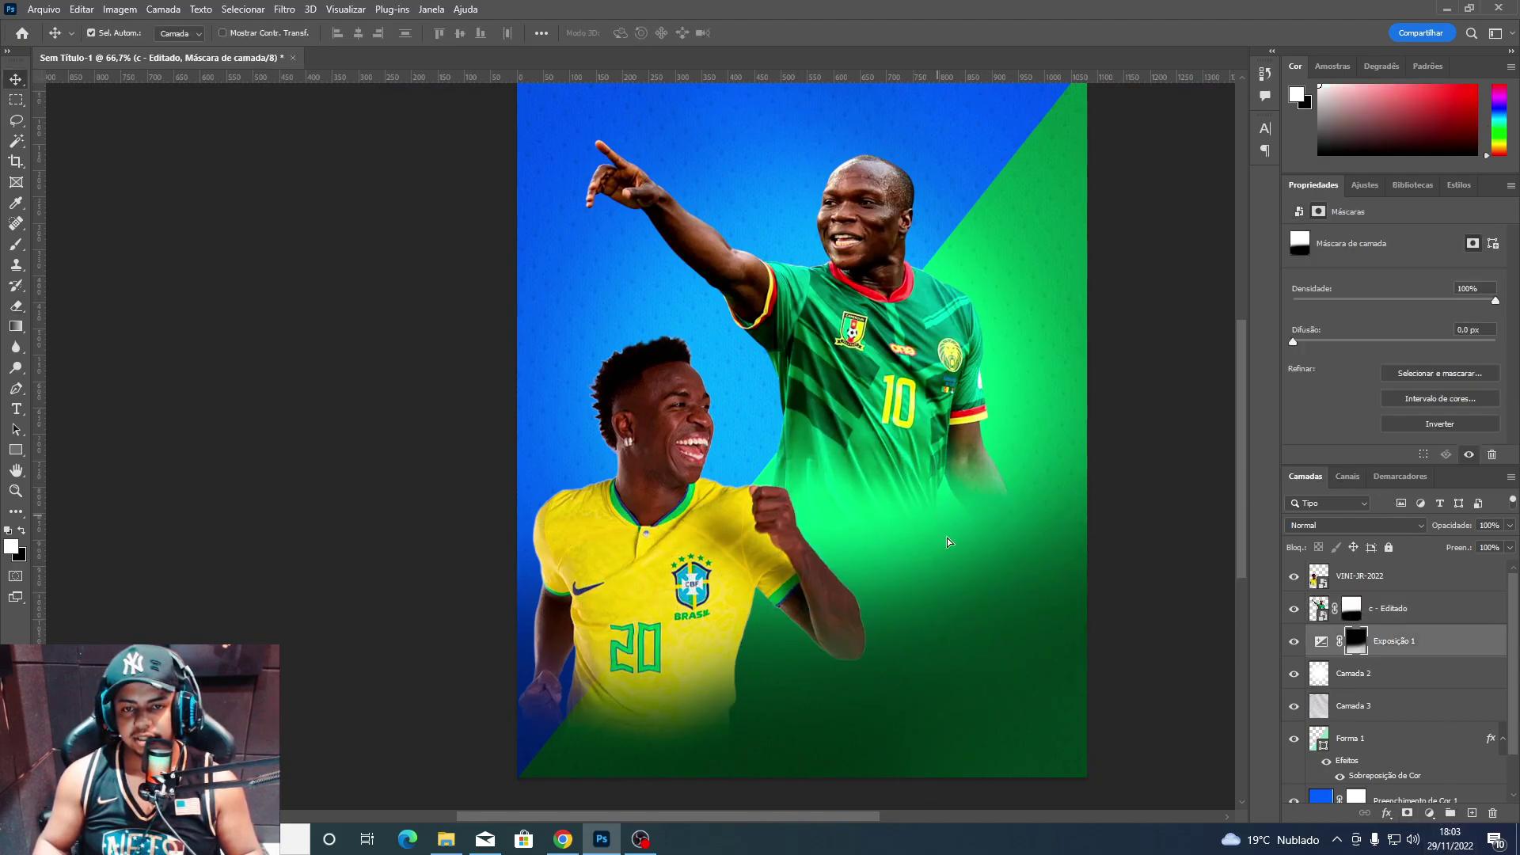
pyautogui.press('v')
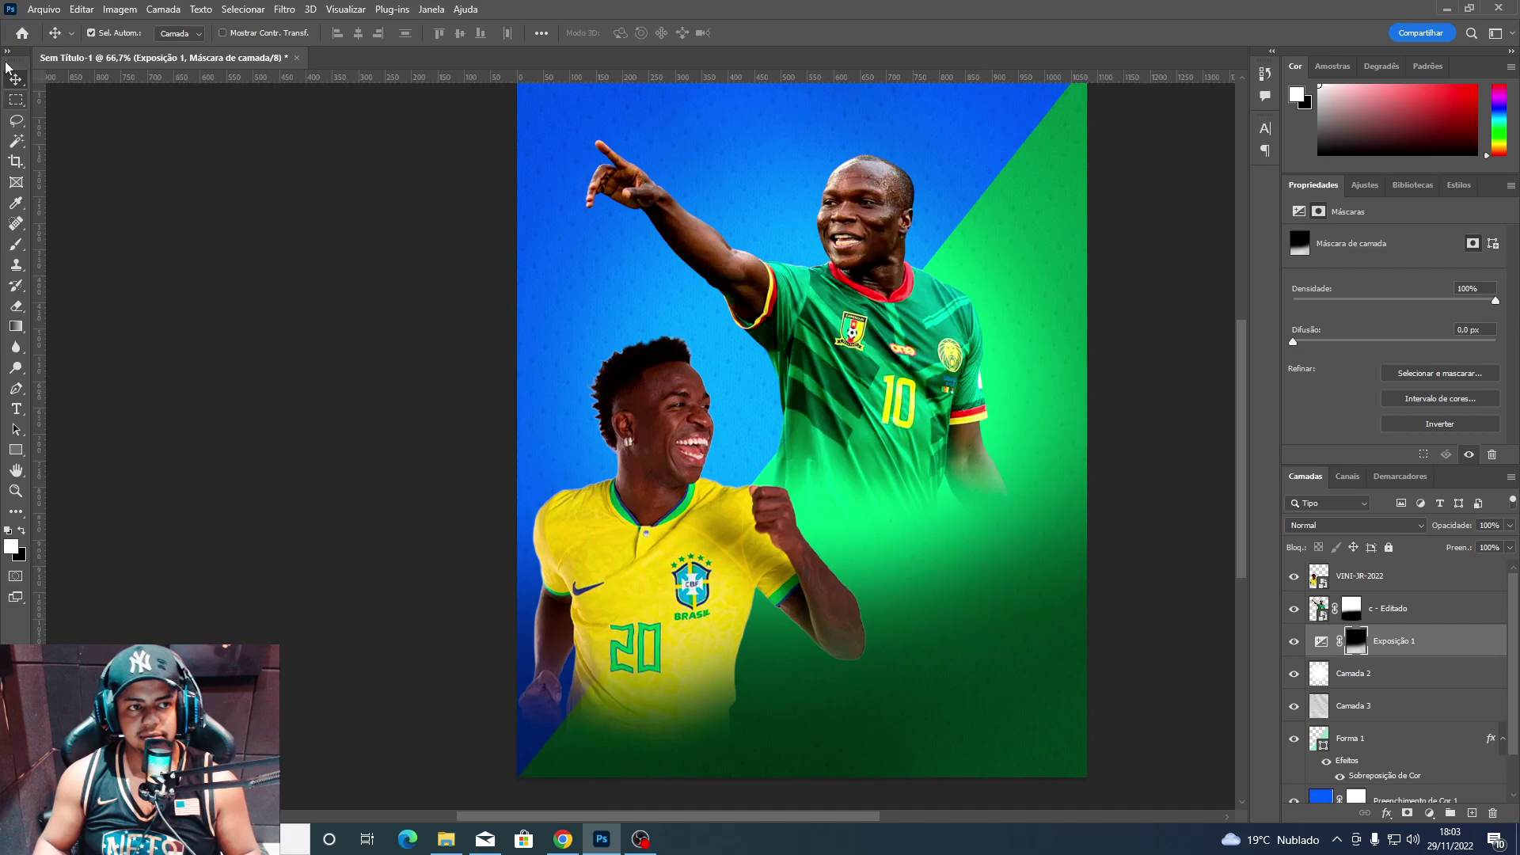
pyautogui.click(1359, 576)
pyautogui.moveTo(977, 551); pyautogui.dragTo(977, 653)
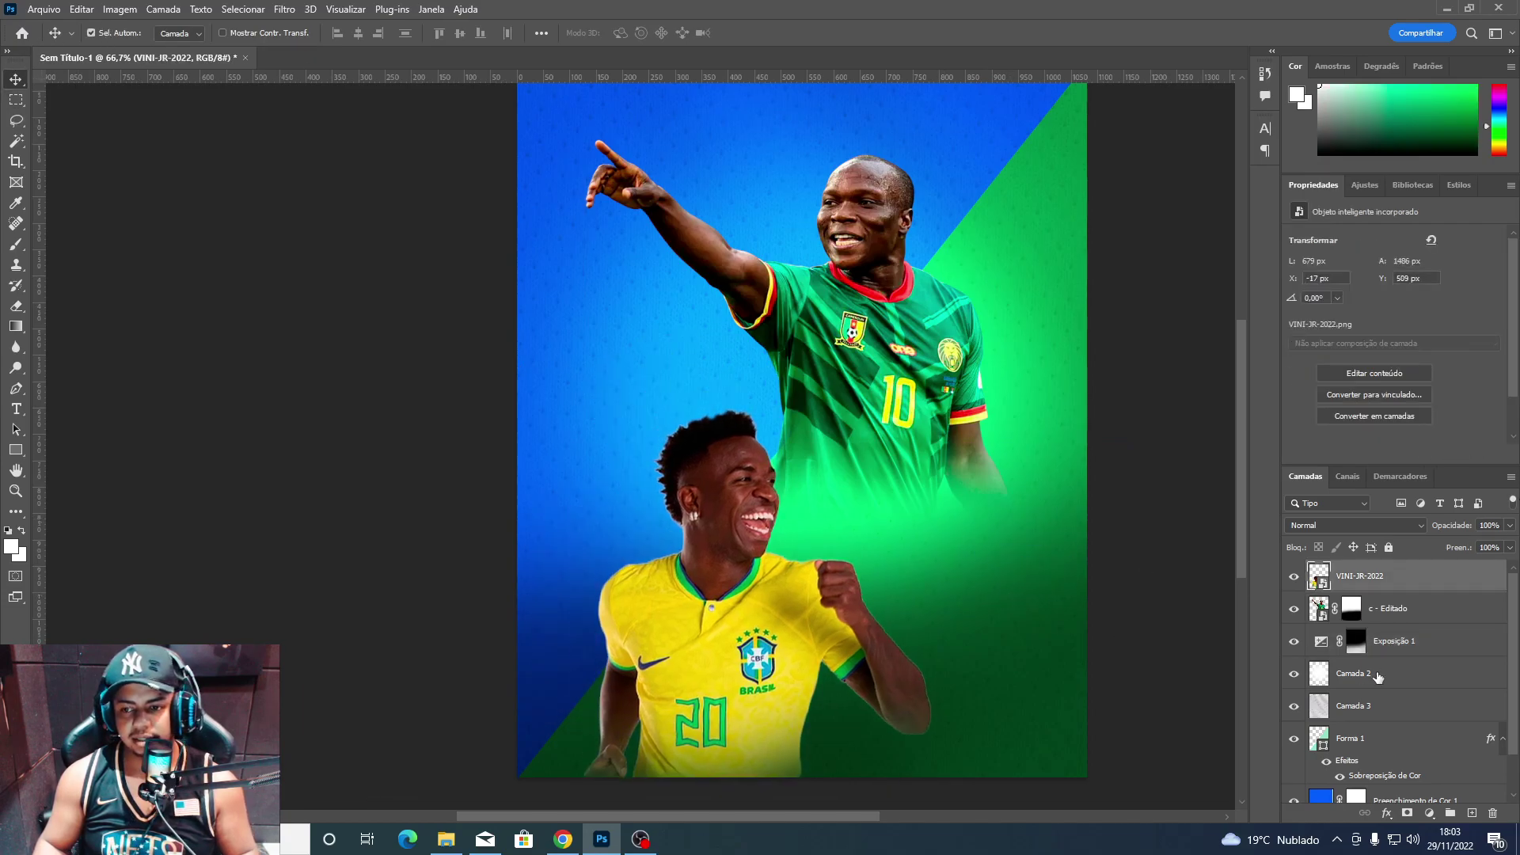
pyautogui.hotkey('ctrl', 'z')
pyautogui.click(1393, 608)
pyautogui.moveTo(1018, 549); pyautogui.dragTo(1108, 710)
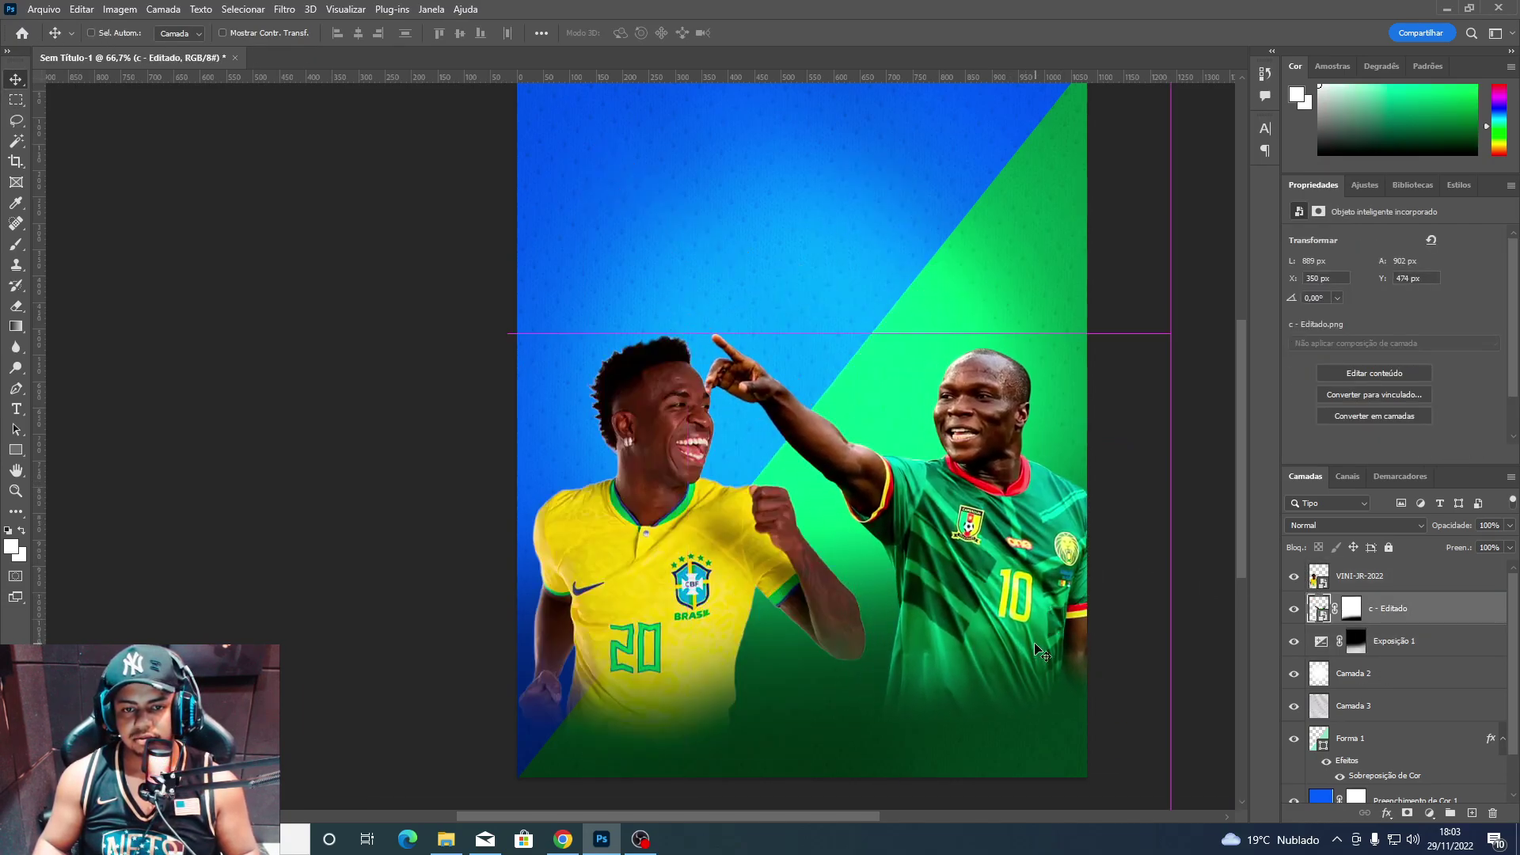
# Raise both players up and left, placing the Cameroon player right beside Vini Jr.
pyautogui.click(1390, 580)
pyautogui.moveTo(709, 504); pyautogui.dragTo(768, 537)
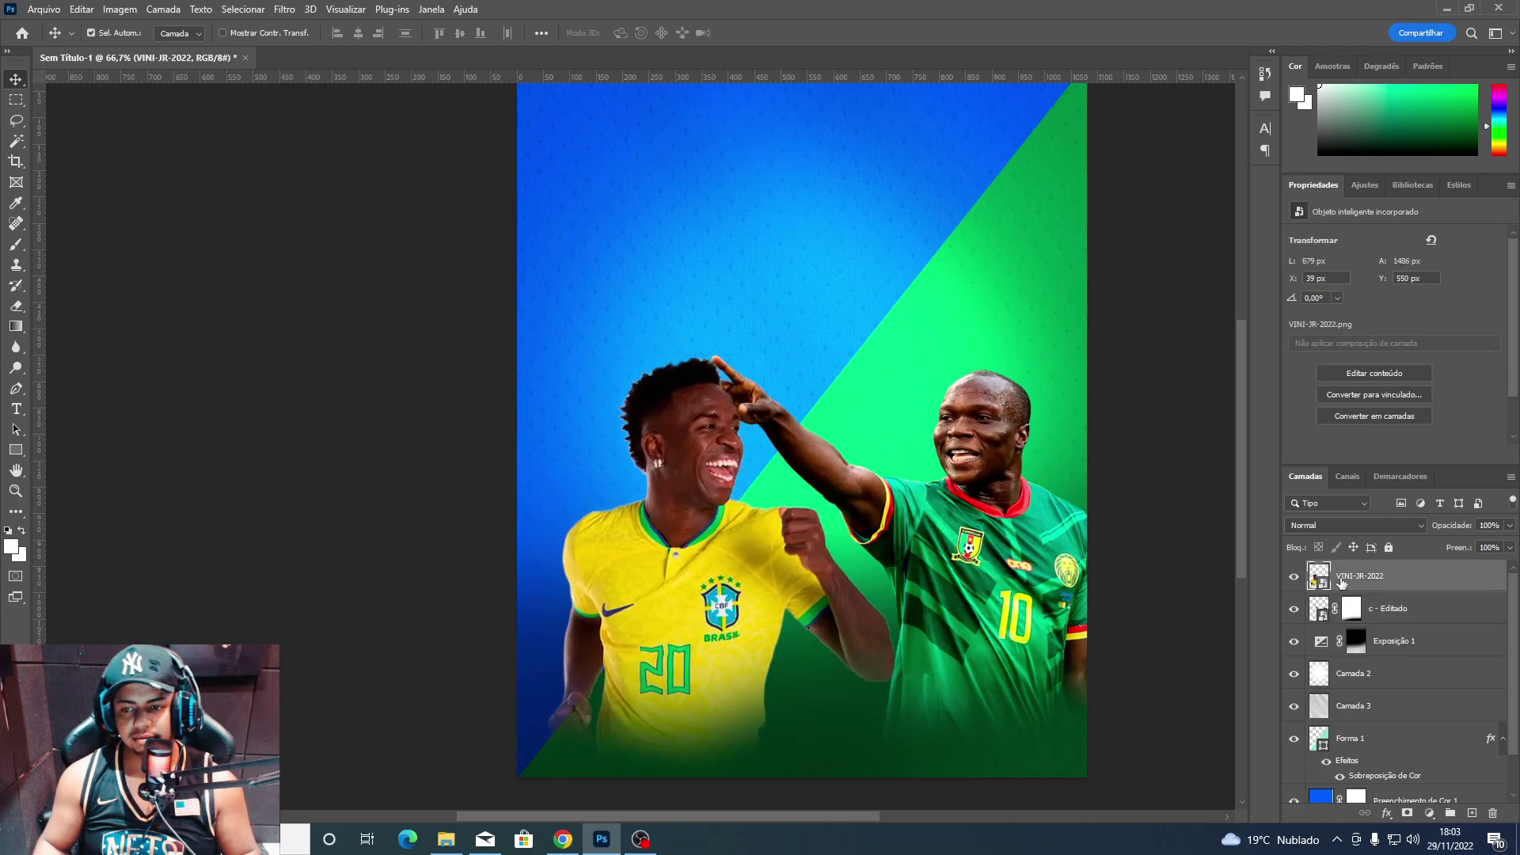
pyautogui.keyDown('ctrl'); pyautogui.click(1393, 608); pyautogui.keyUp('ctrl')
pyautogui.moveTo(886, 570)
pyautogui.mouseDown()
pyautogui.moveTo(865, 513)
pyautogui.moveTo(919, 487)
pyautogui.mouseUp()
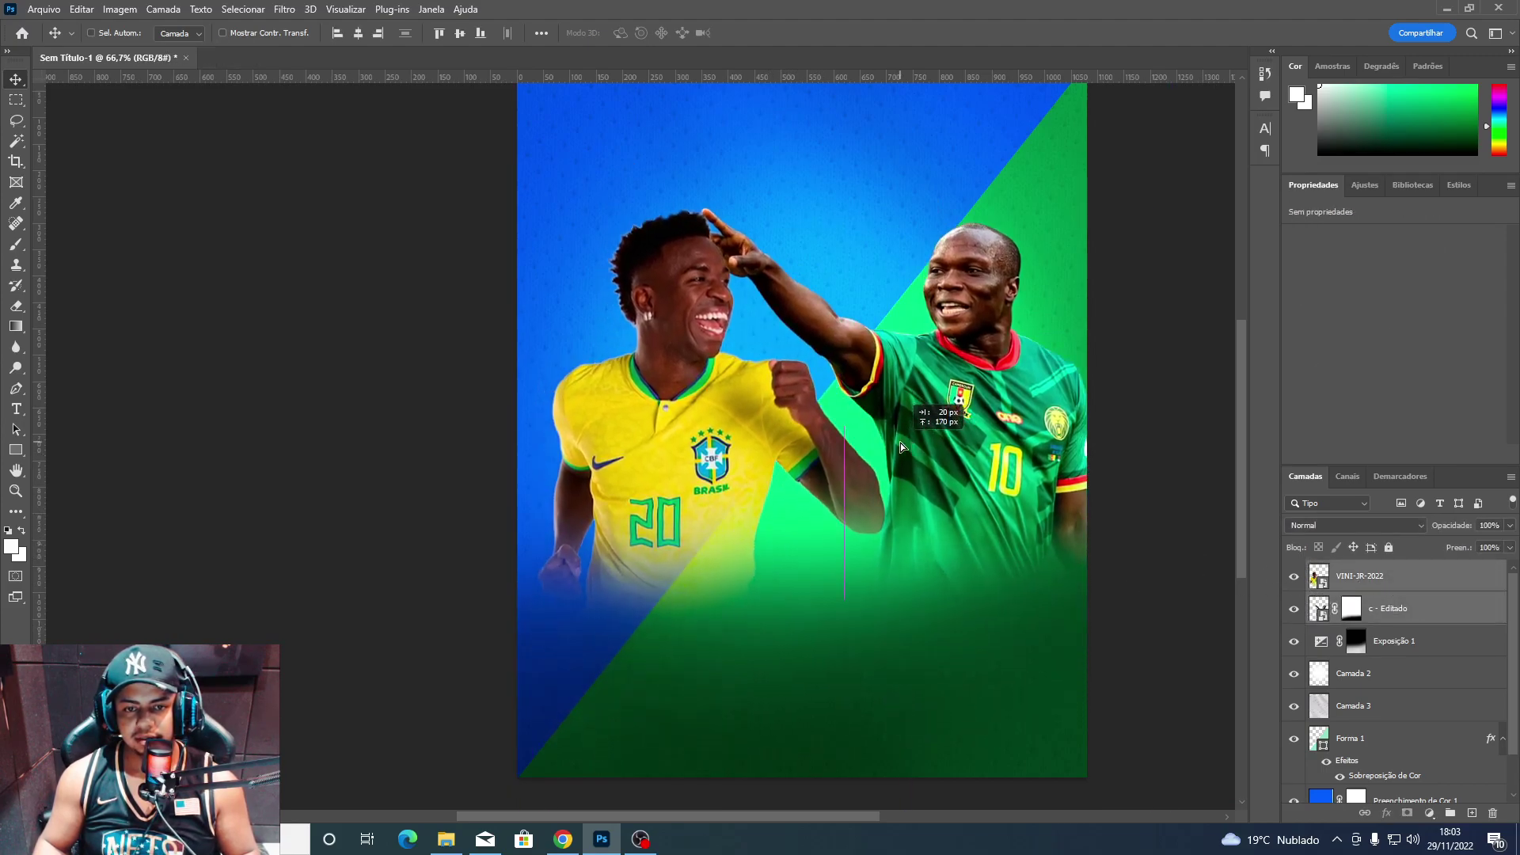
pyautogui.click(1402, 606)
pyautogui.moveTo(736, 518)
pyautogui.mouseDown()
pyautogui.moveTo(788, 502)
pyautogui.moveTo(673, 518)
pyautogui.mouseUp()
pyautogui.moveTo(864, 561); pyautogui.dragTo(913, 568)
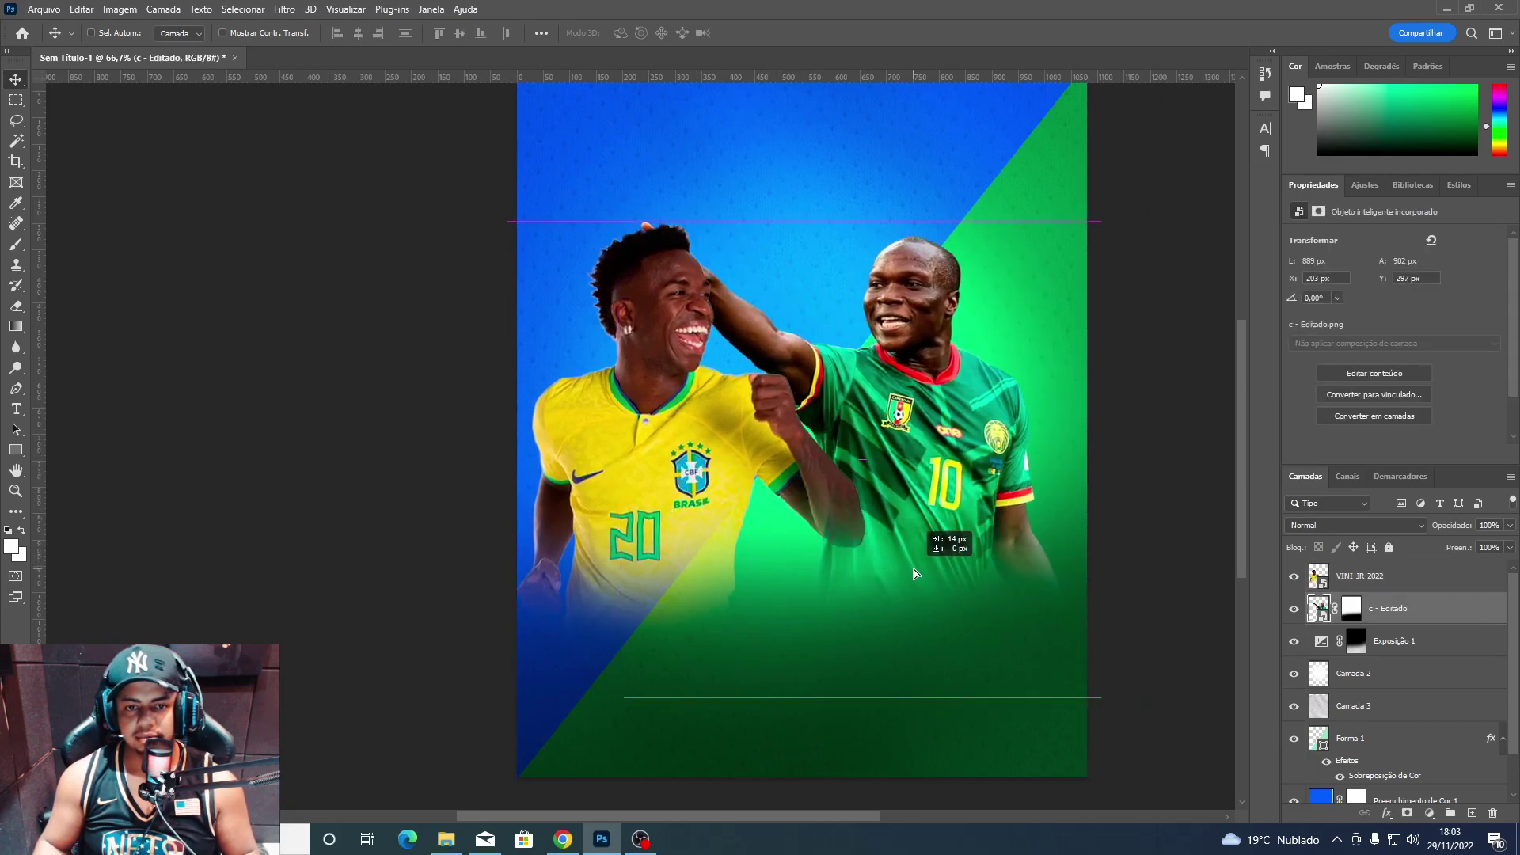
pyautogui.moveTo(801, 411); pyautogui.dragTo(954, 463)
# Select the Exposição 1 adjustment layer, then the green diagonal shape Forma 1.
pyautogui.scroll(2, 868, 431)
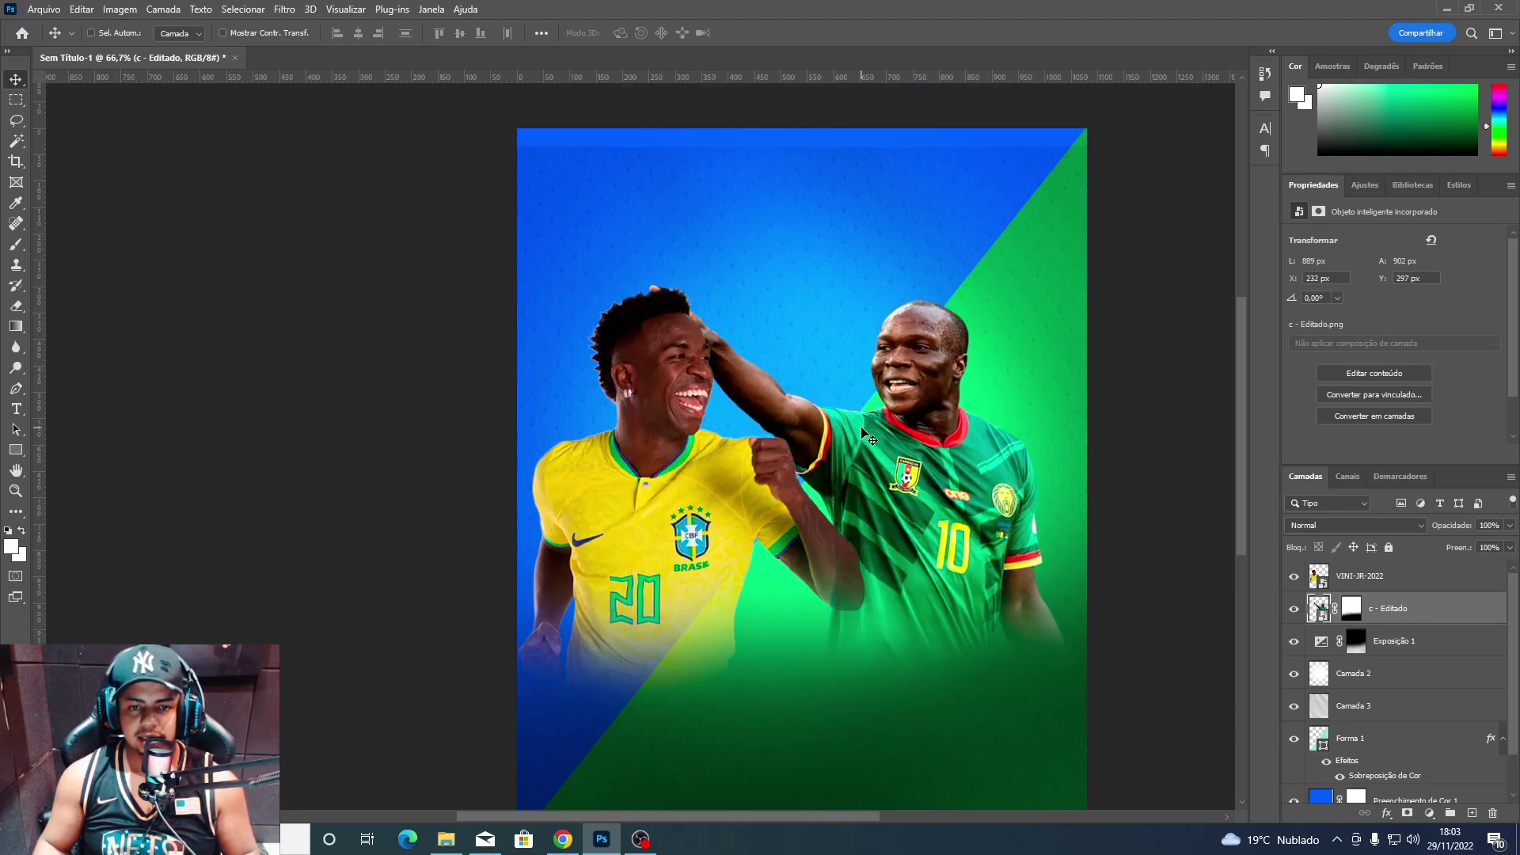
pyautogui.scroll(-3, 1035, 533)
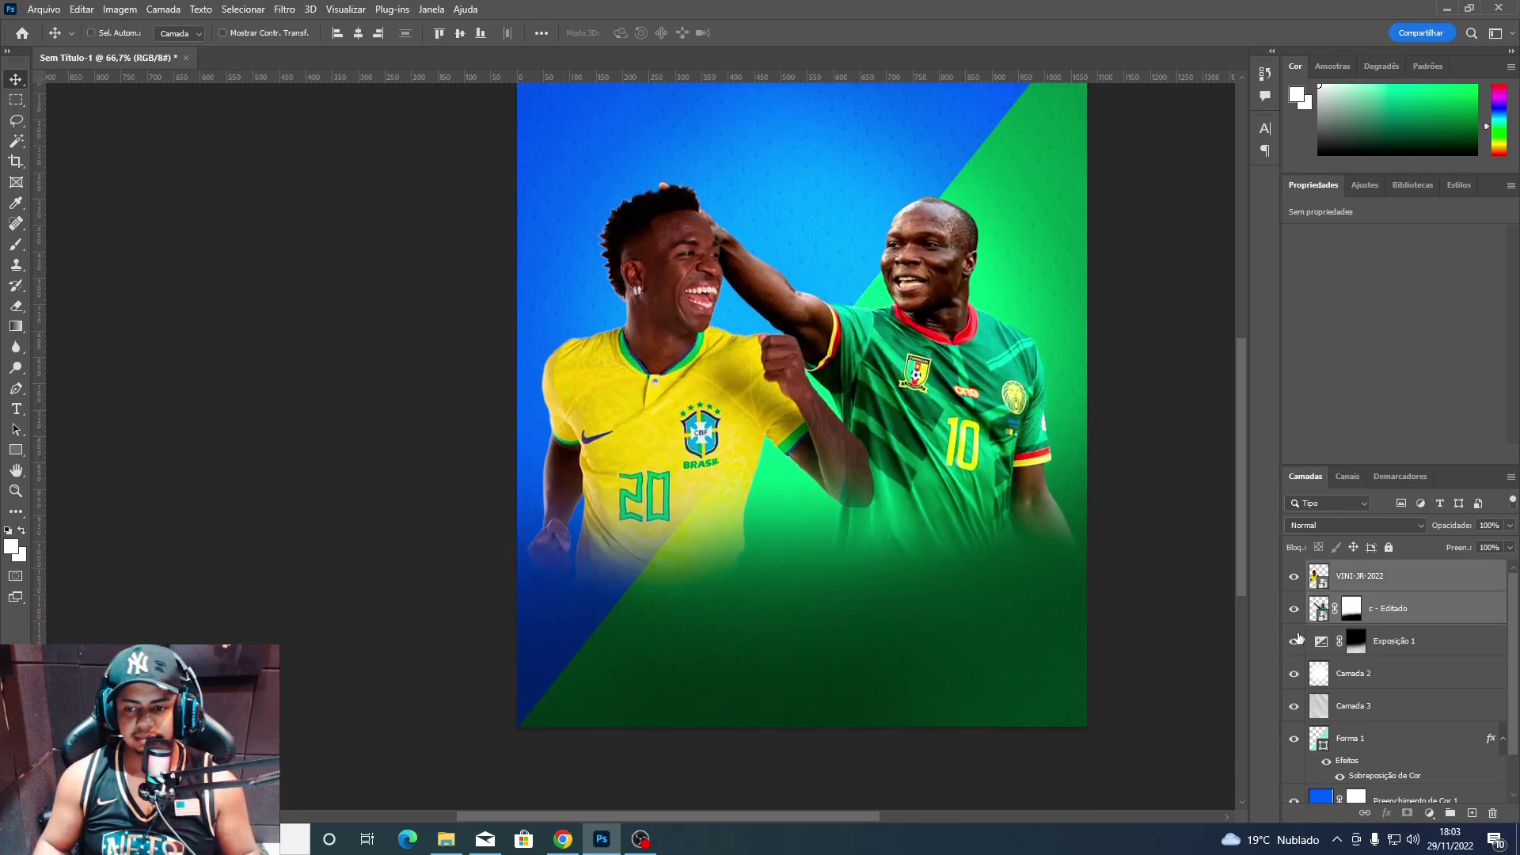
pyautogui.click(1386, 644)
pyautogui.scroll(-1, 1384, 665)
pyautogui.click(1387, 695)
# Transform and then delete the green diagonal shape Forma 1.
pyautogui.hotkey('ctrl', 't')
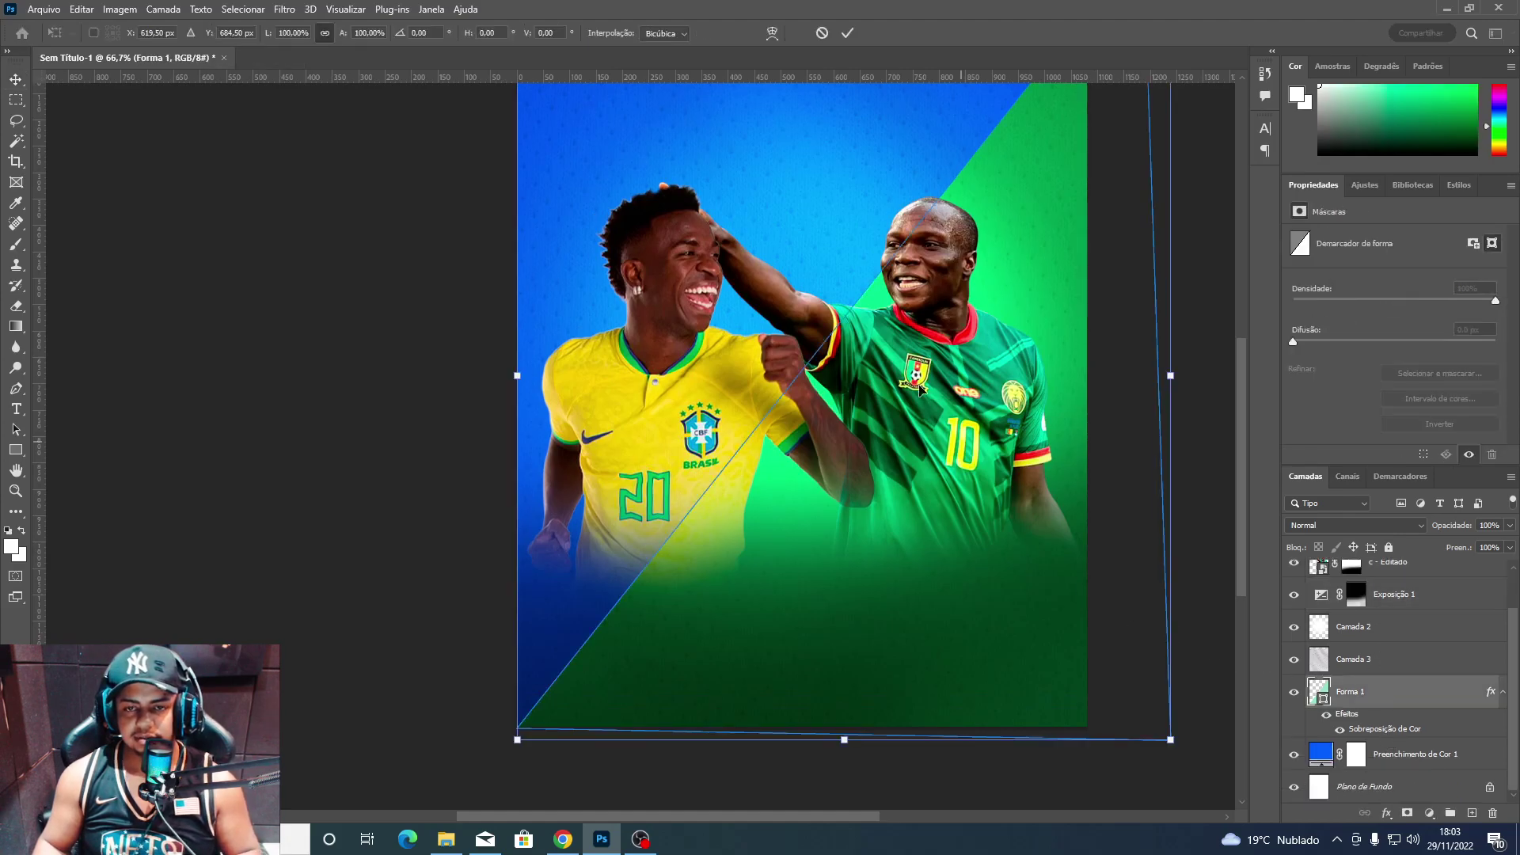
pyautogui.moveTo(707, 221)
pyautogui.mouseDown()
pyautogui.moveTo(707, 253)
pyautogui.moveTo(707, 129)
pyautogui.mouseUp()
pyautogui.press('Return')
pyautogui.press('Delete')
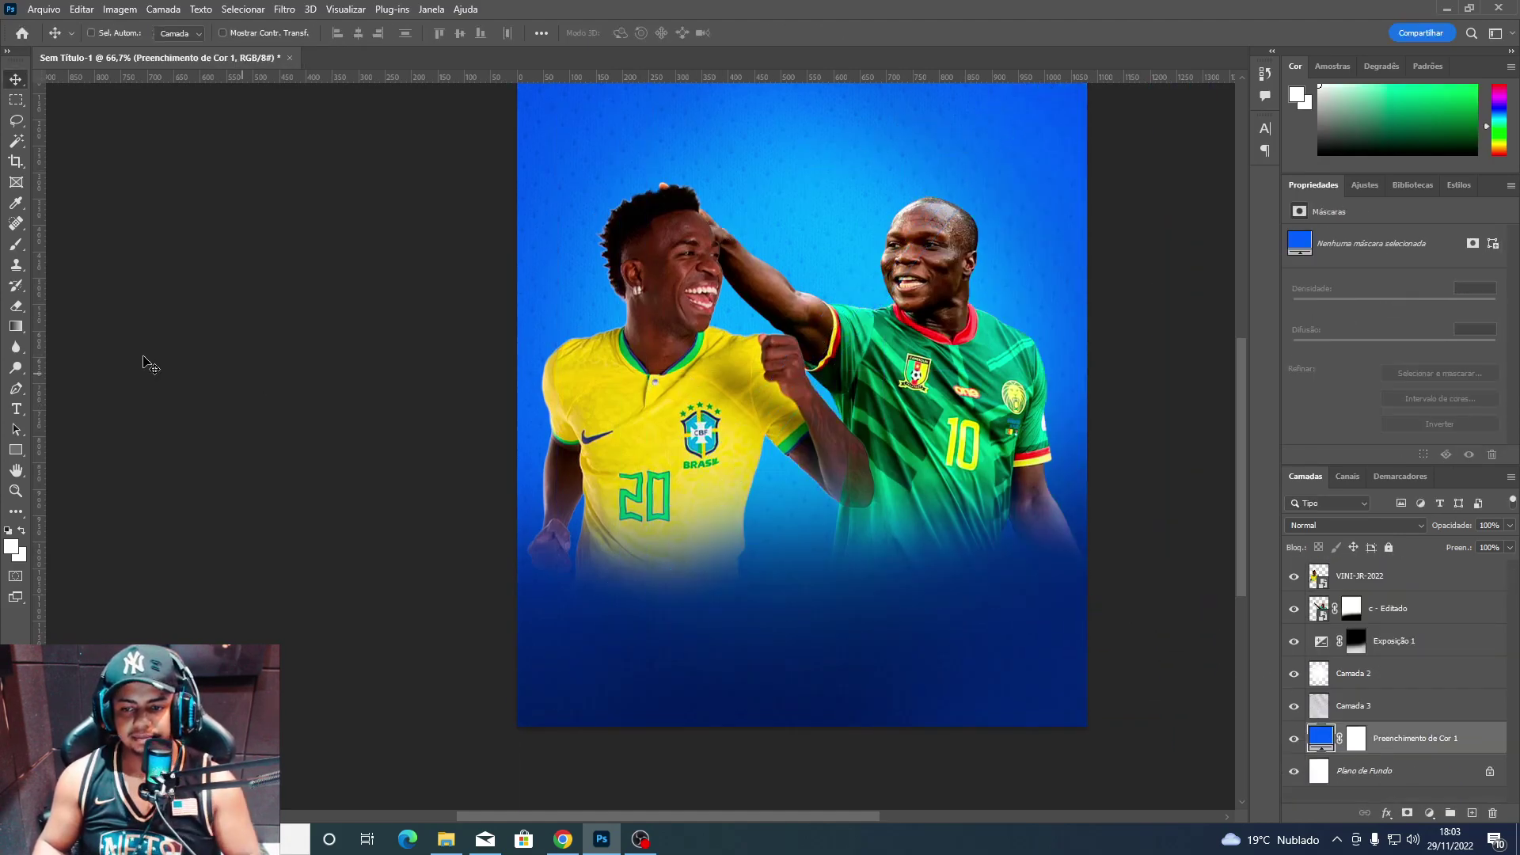
# Nudge the Cameroon player layer and the texture layer Camada 3 slightly.
pyautogui.scroll(3, 633, 482)
pyautogui.click(1382, 608)
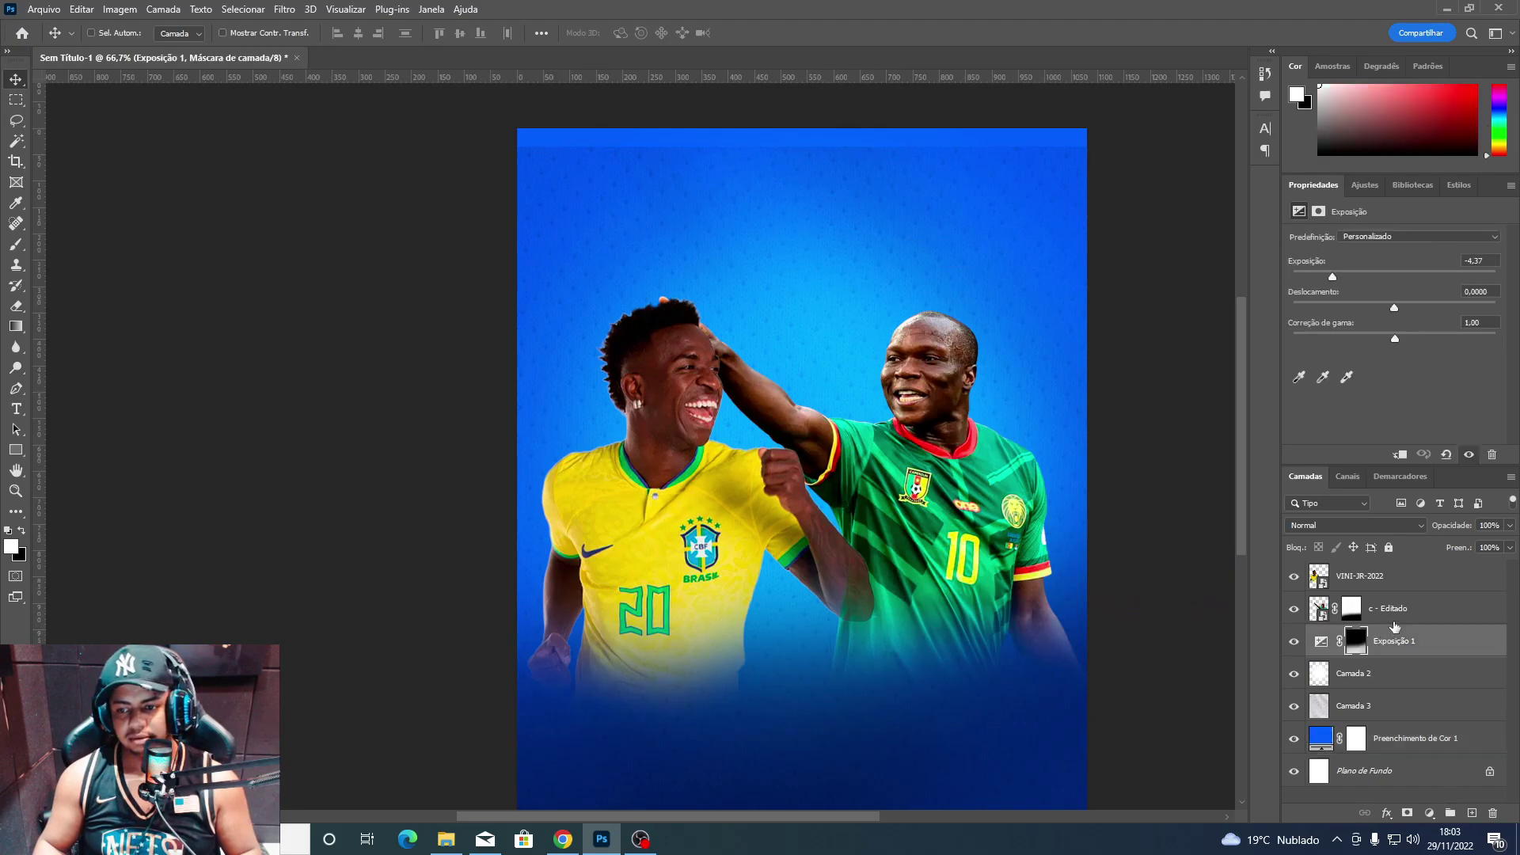
pyautogui.moveTo(910, 549); pyautogui.dragTo(892, 562)
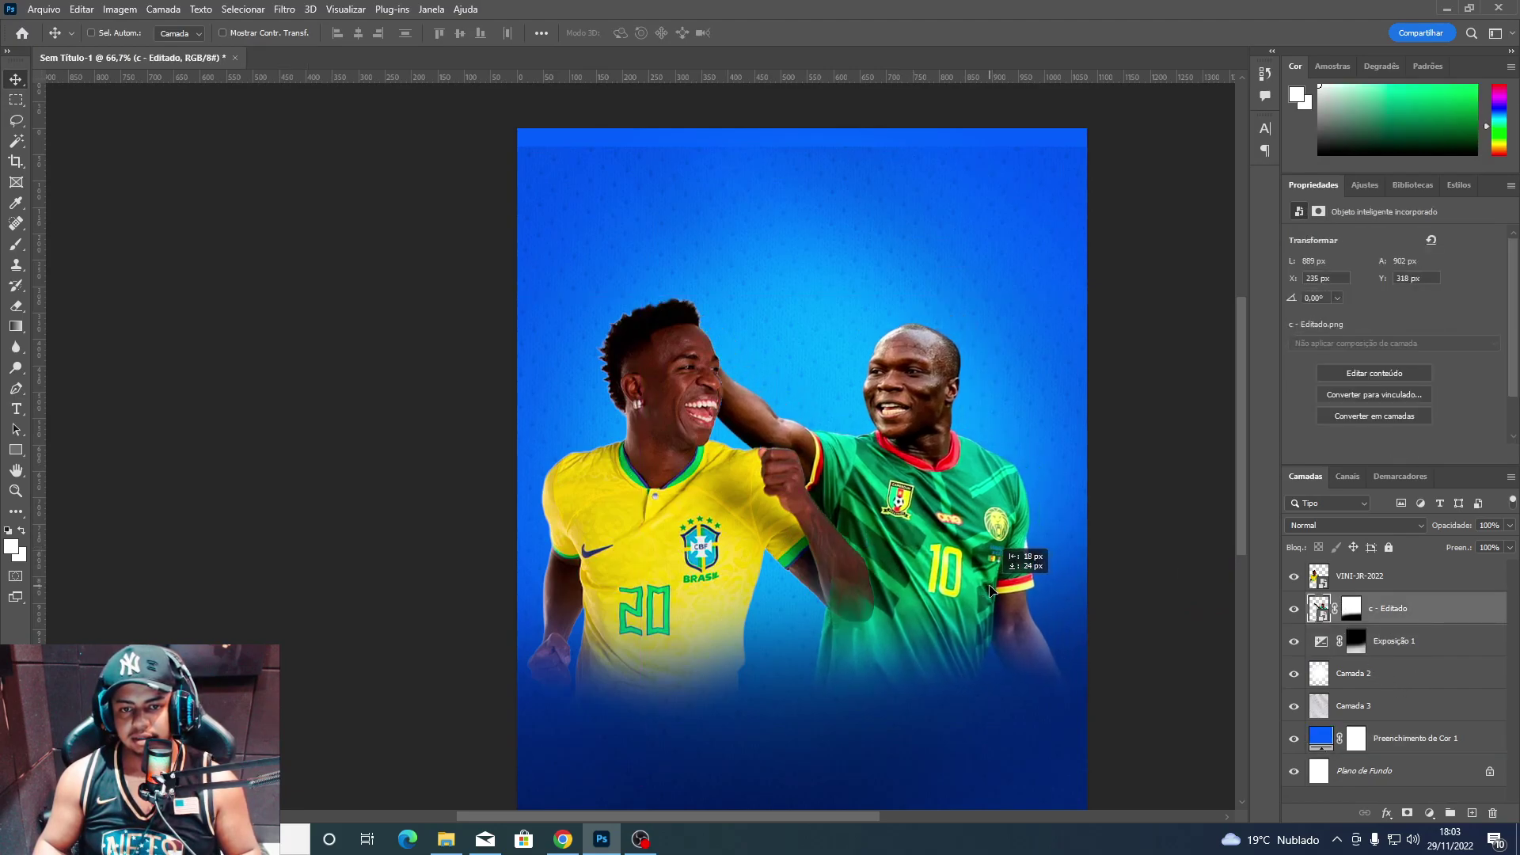
pyautogui.scroll(-2, 871, 475)
pyautogui.click(1391, 707)
pyautogui.scroll(1, 1001, 580)
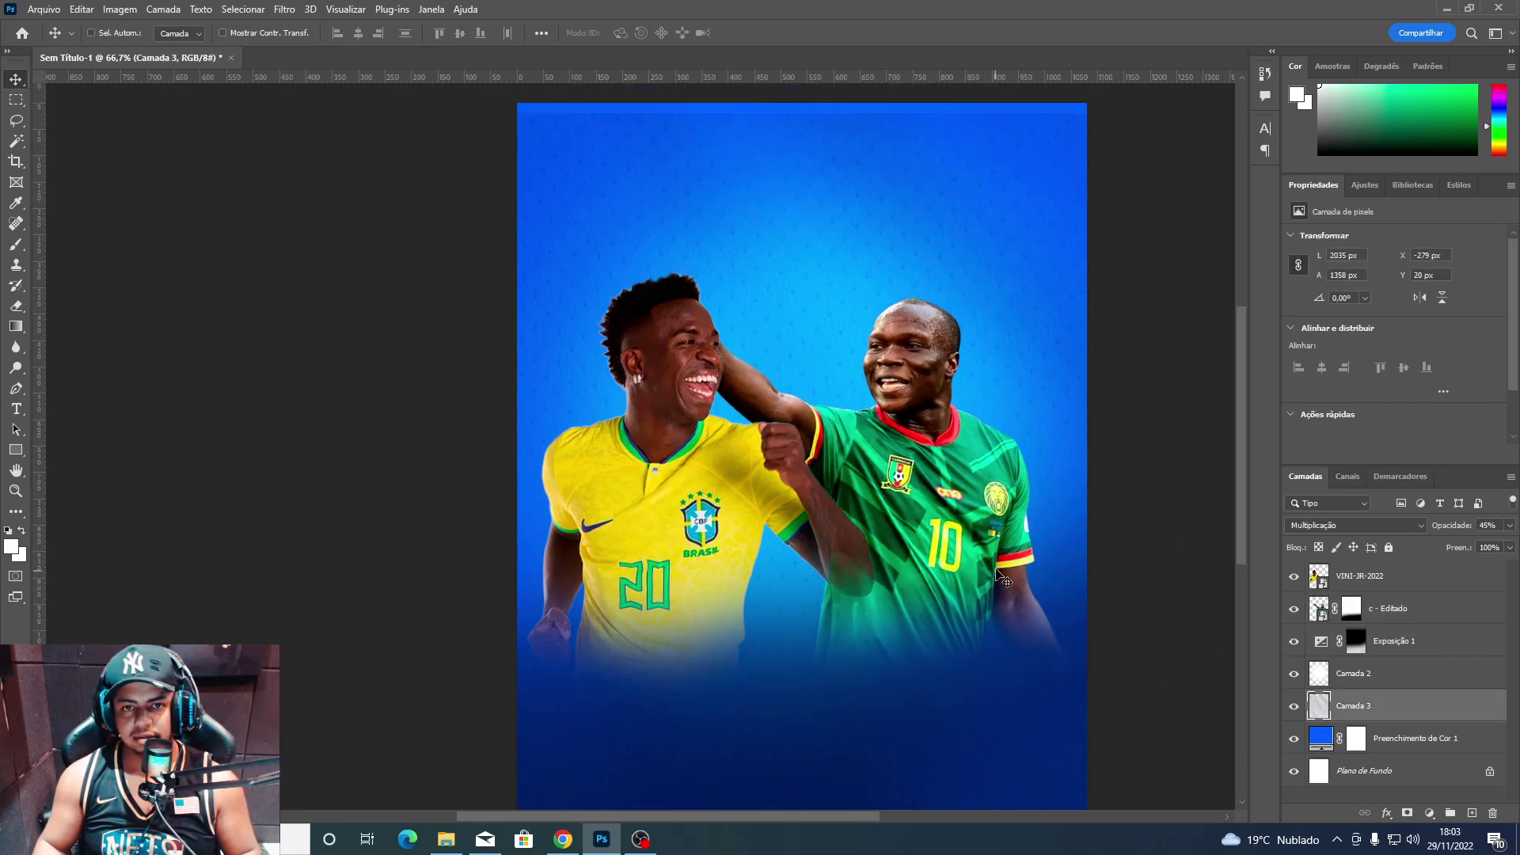
pyautogui.moveTo(999, 560); pyautogui.dragTo(994, 546)
pyautogui.scroll(-2, 994, 546)
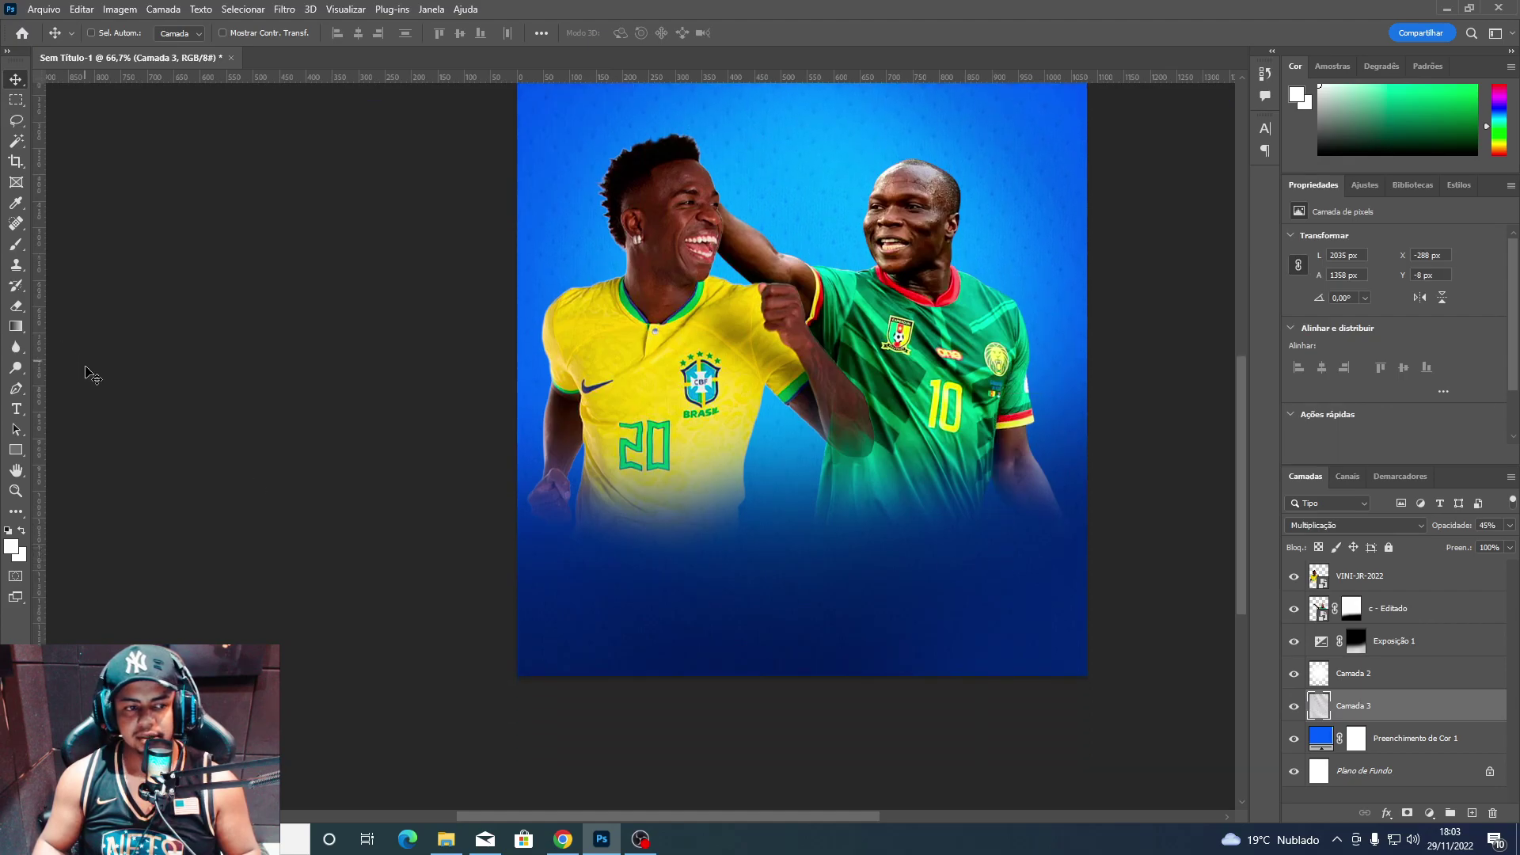
# Draw and undo an ellipse, then draw a white rectangle across the poster.
pyautogui.rightClick(16, 455)
pyautogui.click(93, 465)
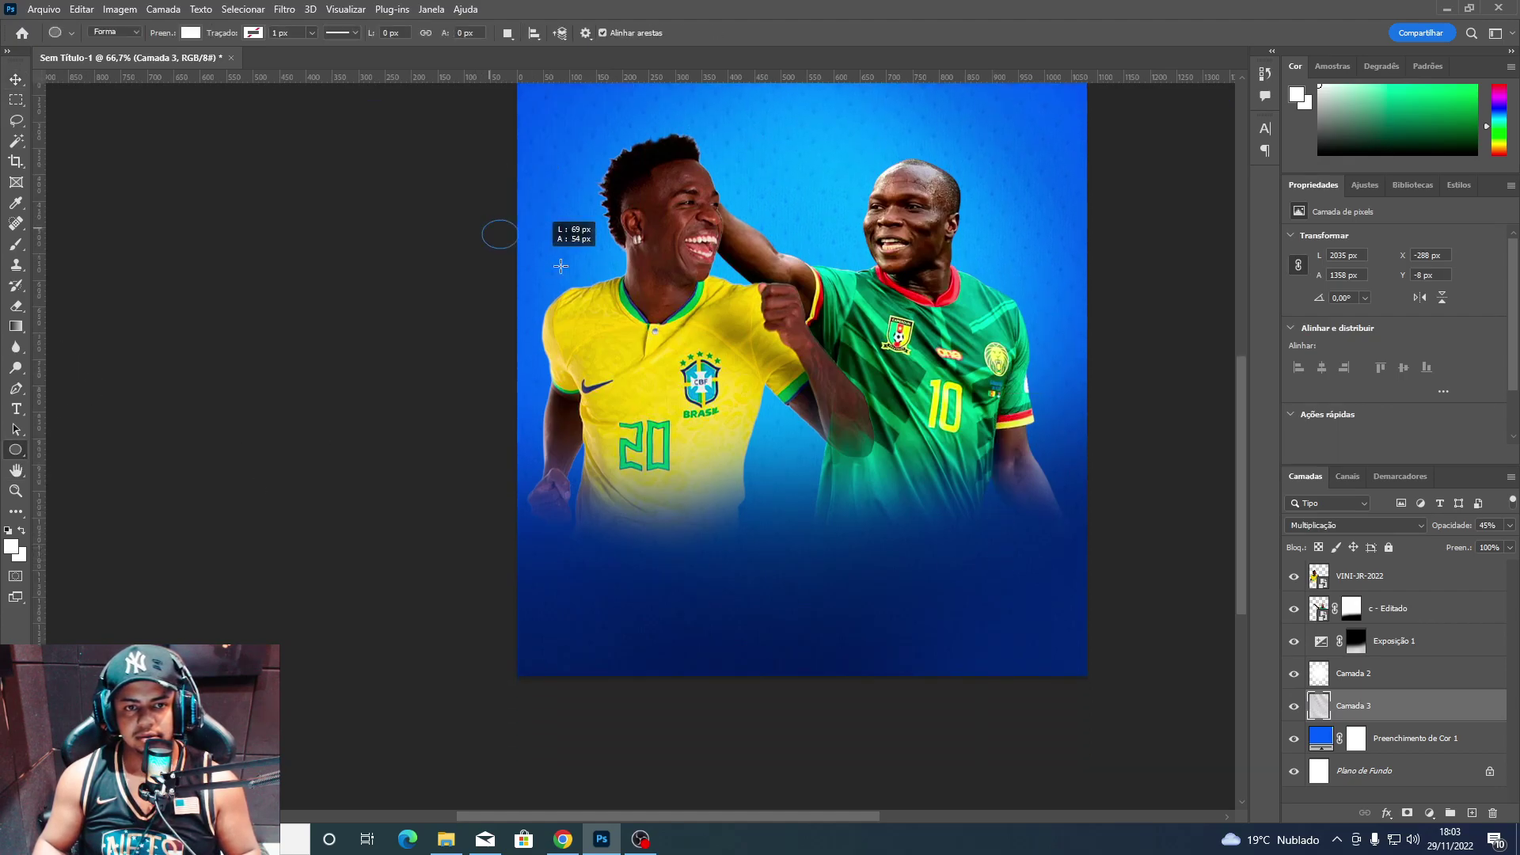
pyautogui.moveTo(561, 266); pyautogui.dragTo(1103, 614)
pyautogui.hotkey('ctrl', 'z')
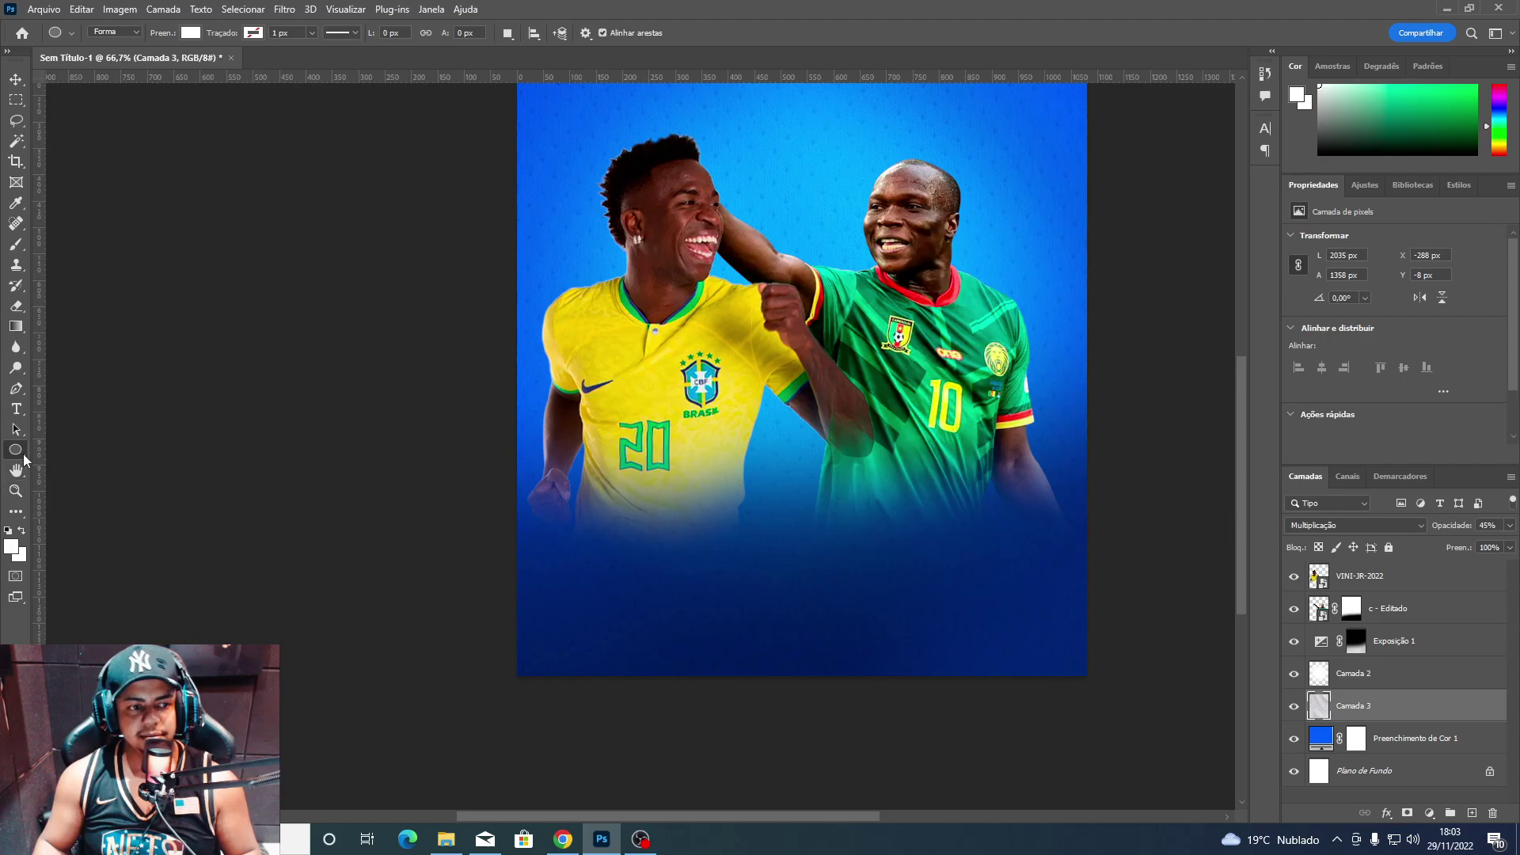
pyautogui.rightClick(25, 459)
pyautogui.click(93, 449)
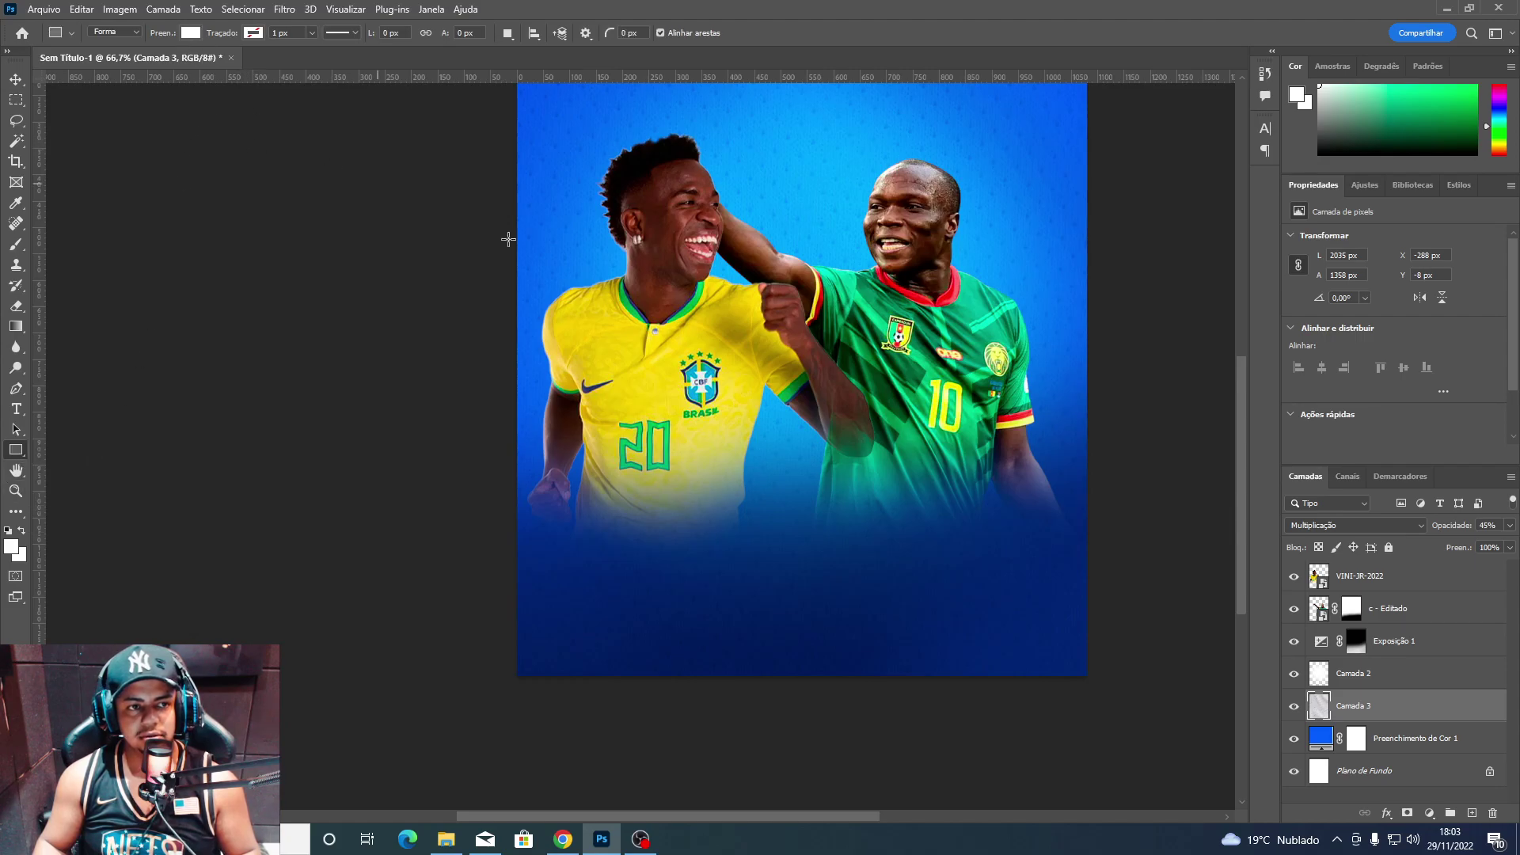
pyautogui.moveTo(509, 239); pyautogui.dragTo(1202, 717)
# Move the white rectangle down and give it a yellow Color Overlay sampled from the Brazil shirt.
pyautogui.press('v')
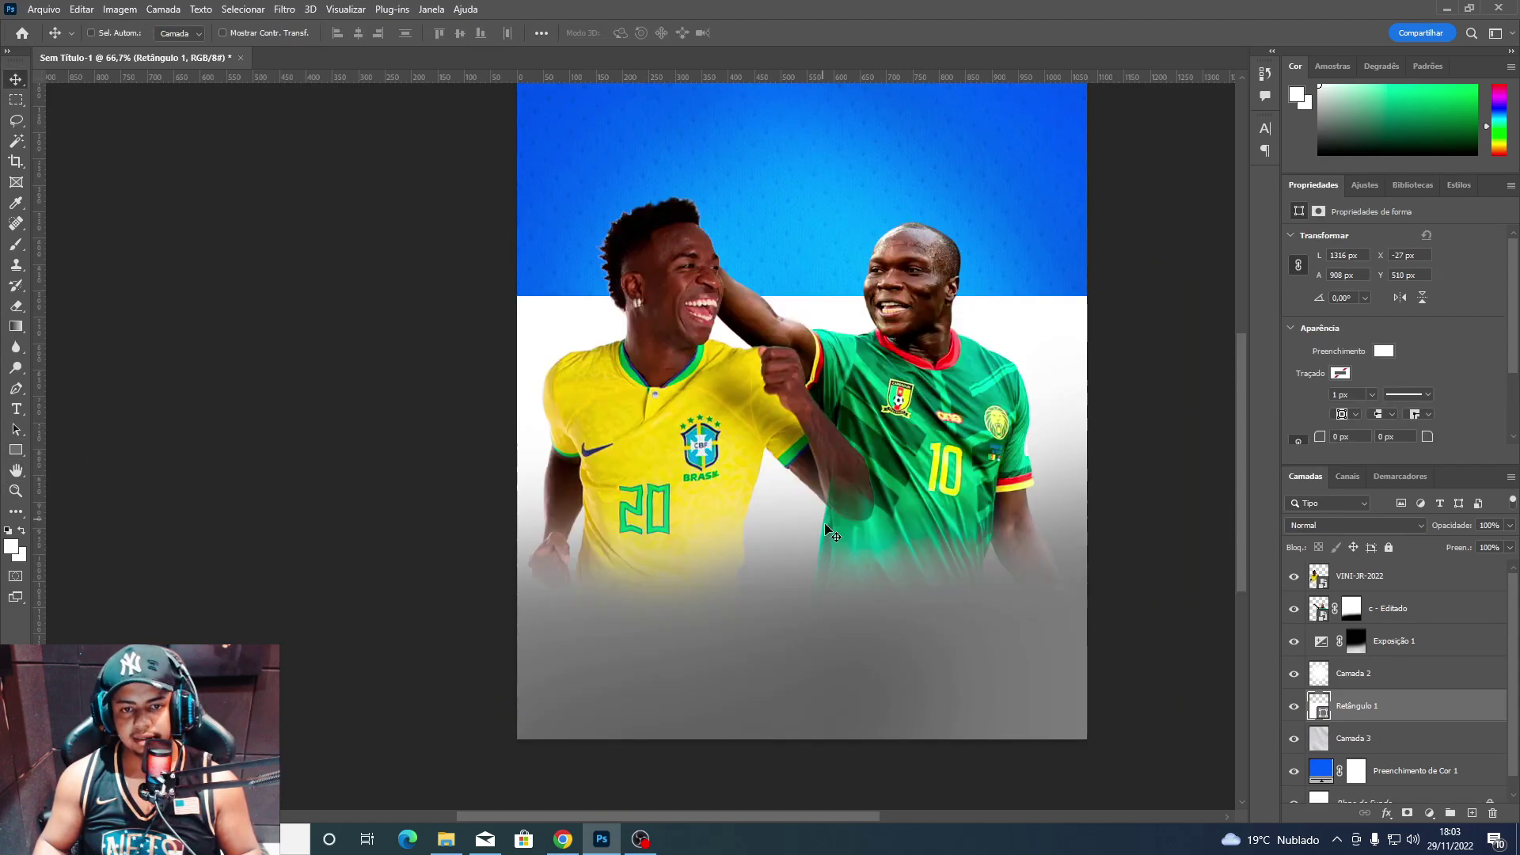
pyautogui.moveTo(829, 532); pyautogui.dragTo(925, 658)
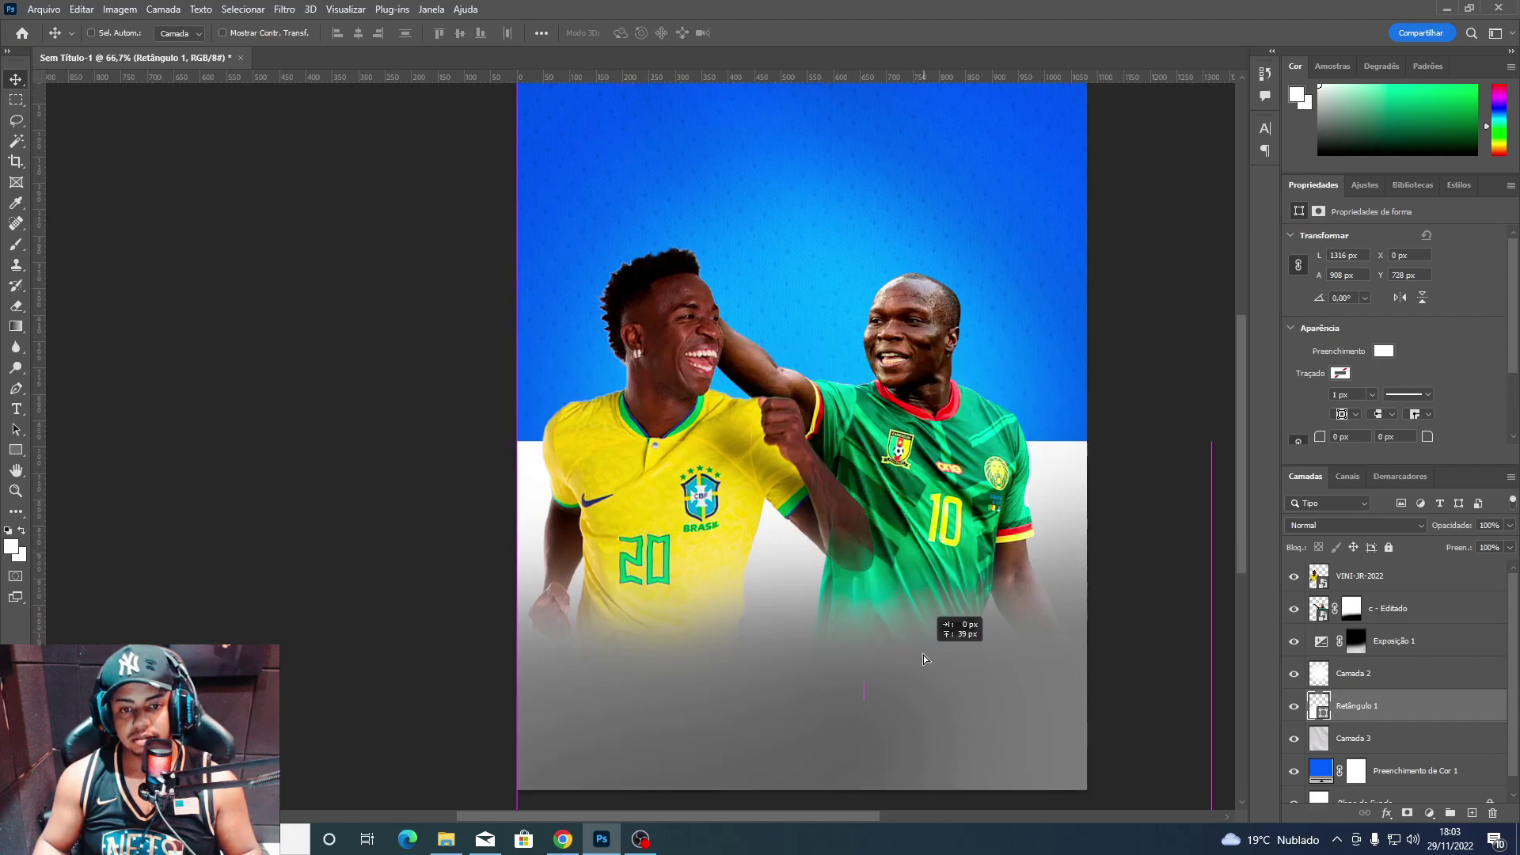
pyautogui.press('u')
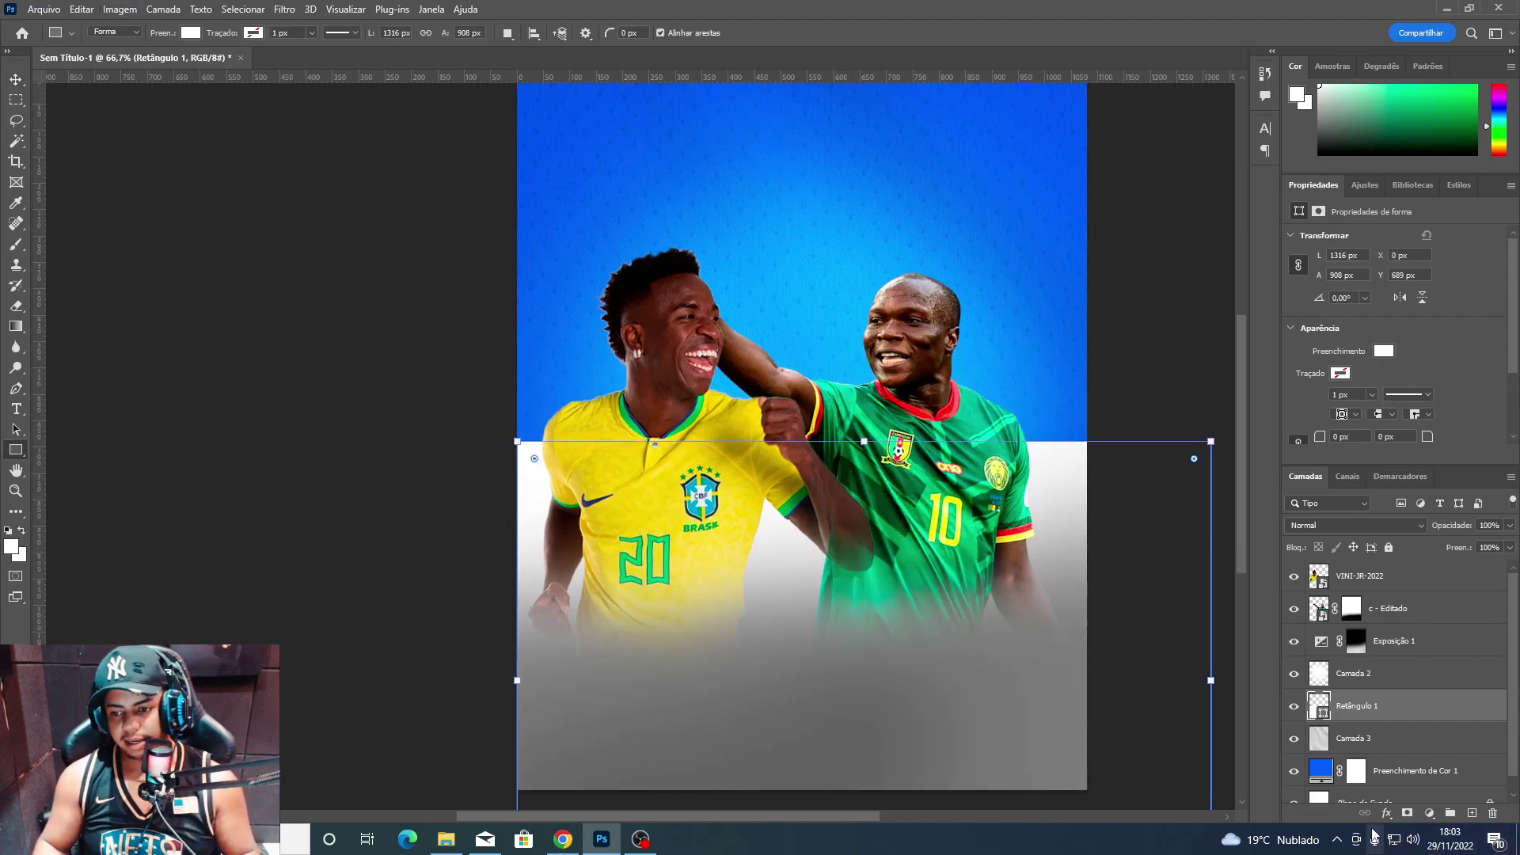
pyautogui.click(1386, 813)
pyautogui.click(1482, 753)
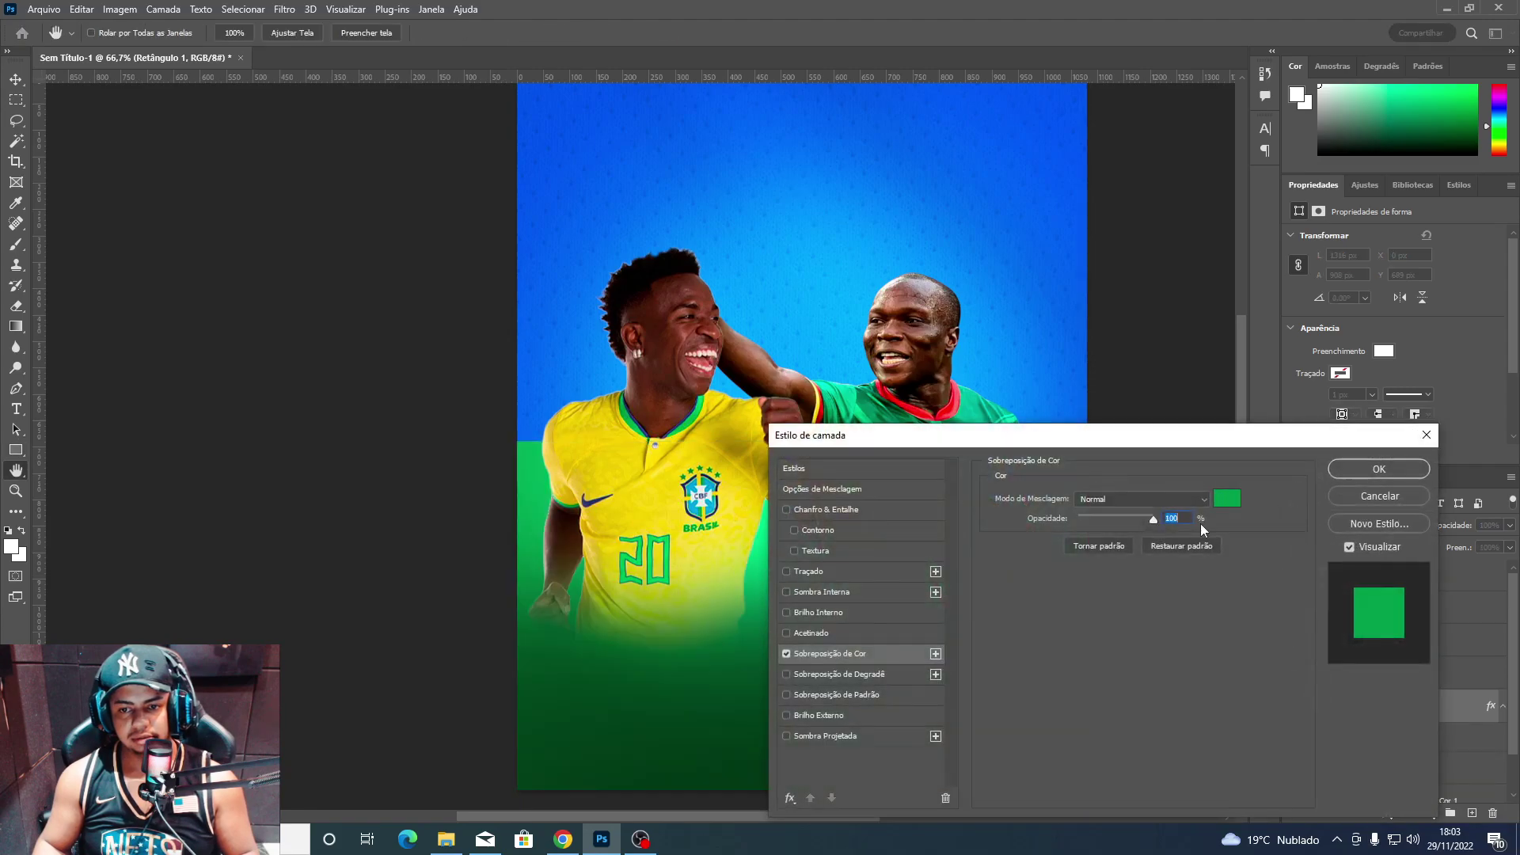
pyautogui.click(1226, 508)
pyautogui.click(653, 465)
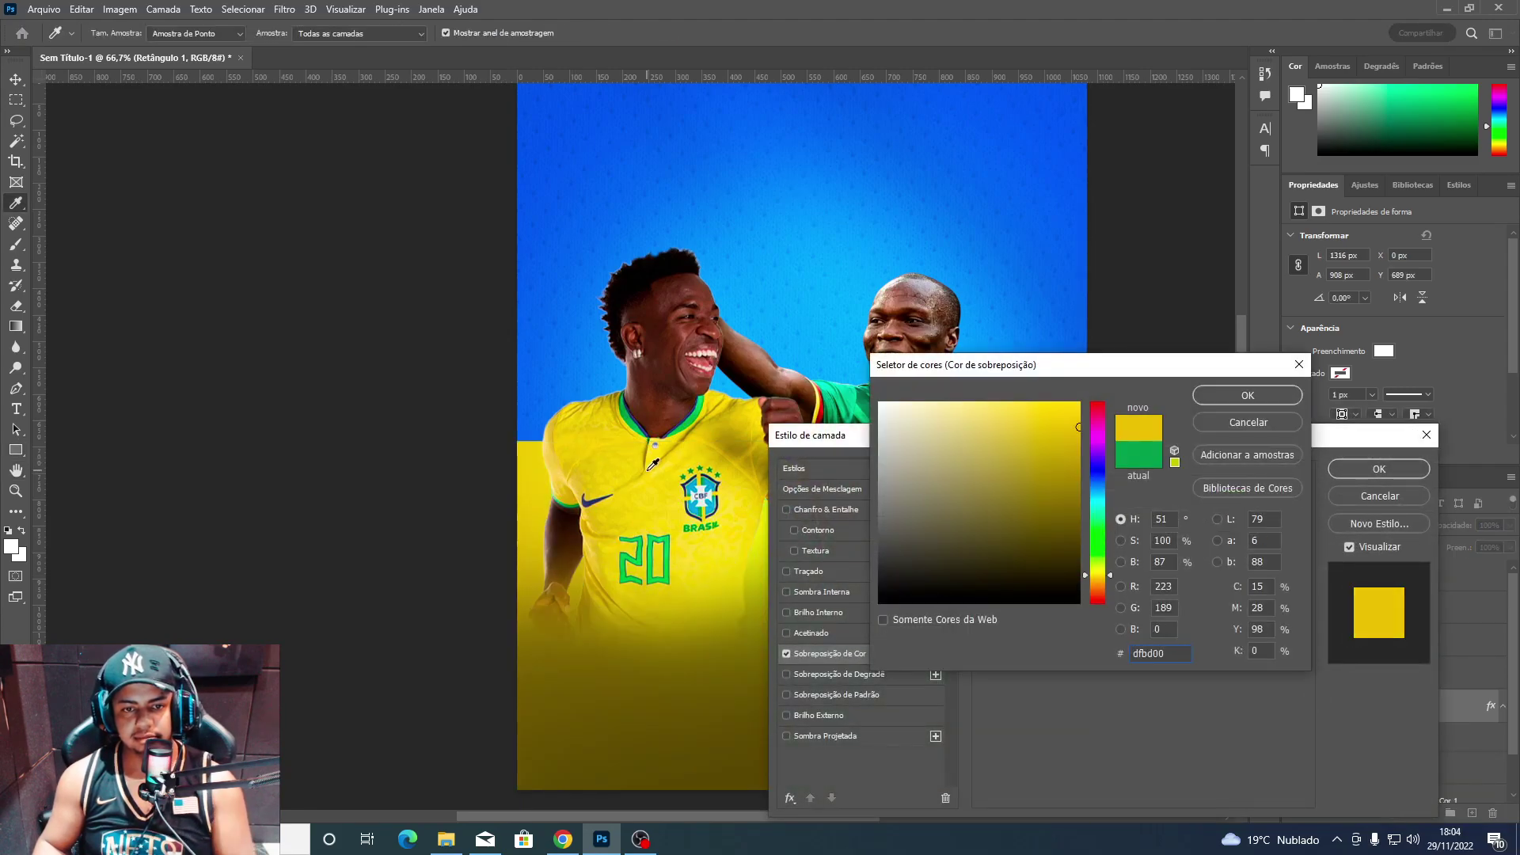
pyautogui.click(1247, 395)
pyautogui.click(1379, 468)
# Move the yellow rectangle up over the top half and stack it beneath Camada 3.
pyautogui.press('v')
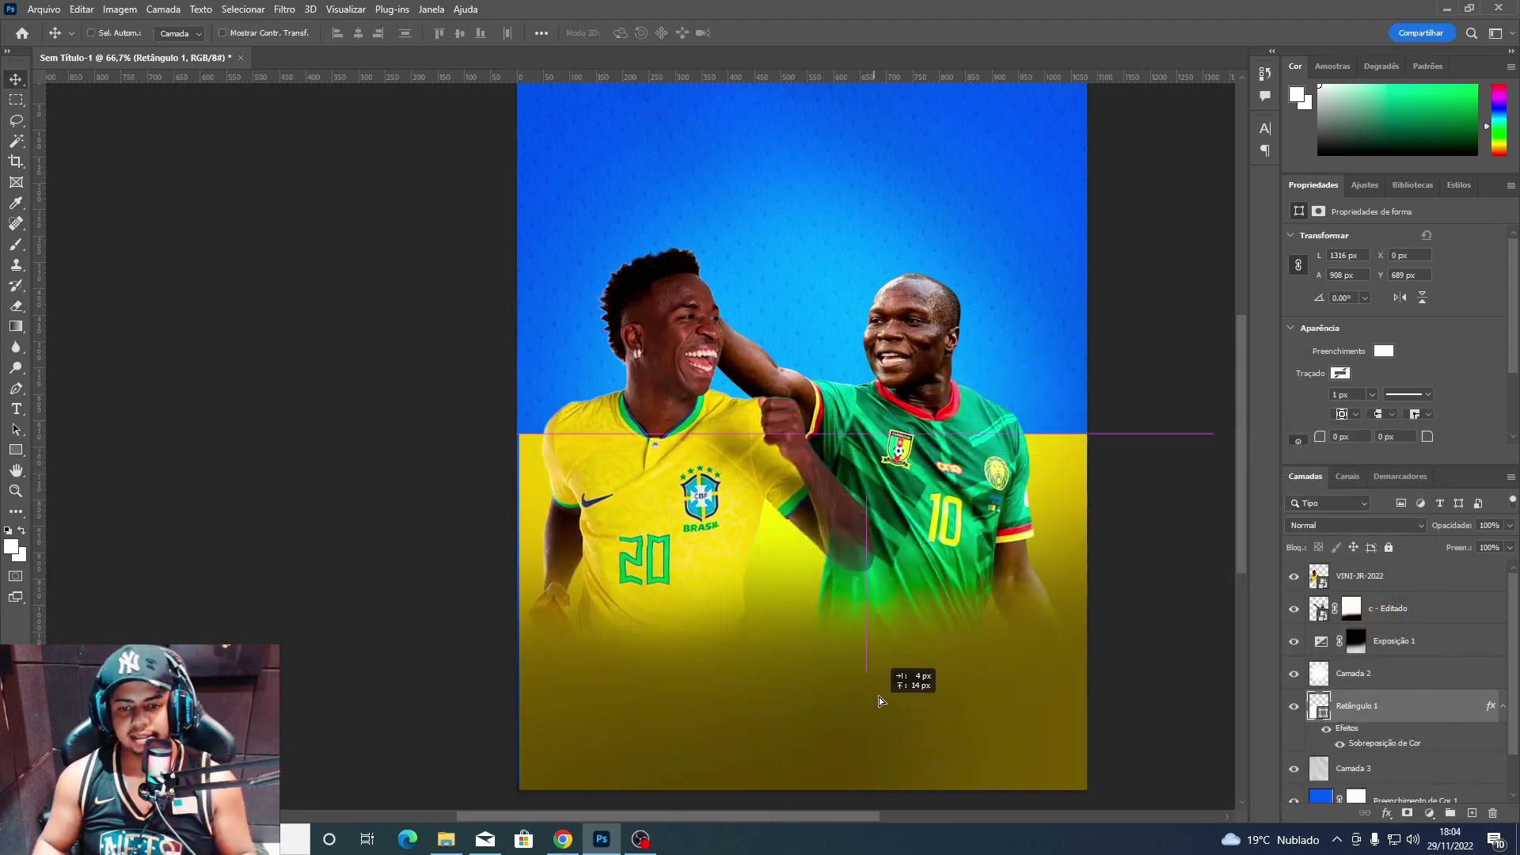
pyautogui.moveTo(875, 700)
pyautogui.mouseDown()
pyautogui.moveTo(871, 525)
pyautogui.moveTo(930, 413)
pyautogui.mouseUp()
pyautogui.scroll(-2, 1413, 679)
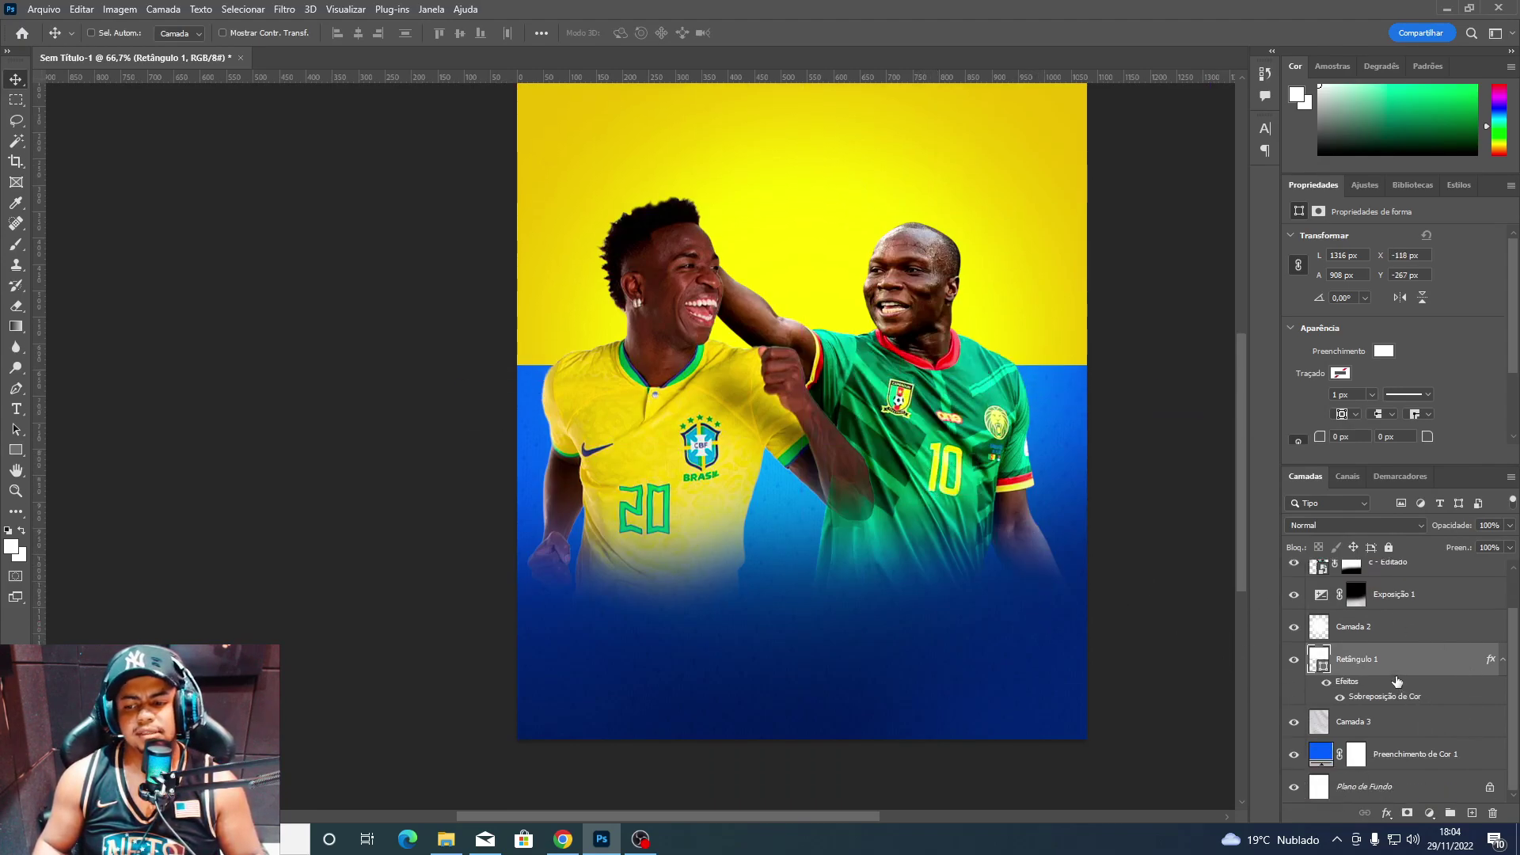
pyautogui.moveTo(1397, 682); pyautogui.dragTo(1397, 736)
pyautogui.scroll(3, 980, 592)
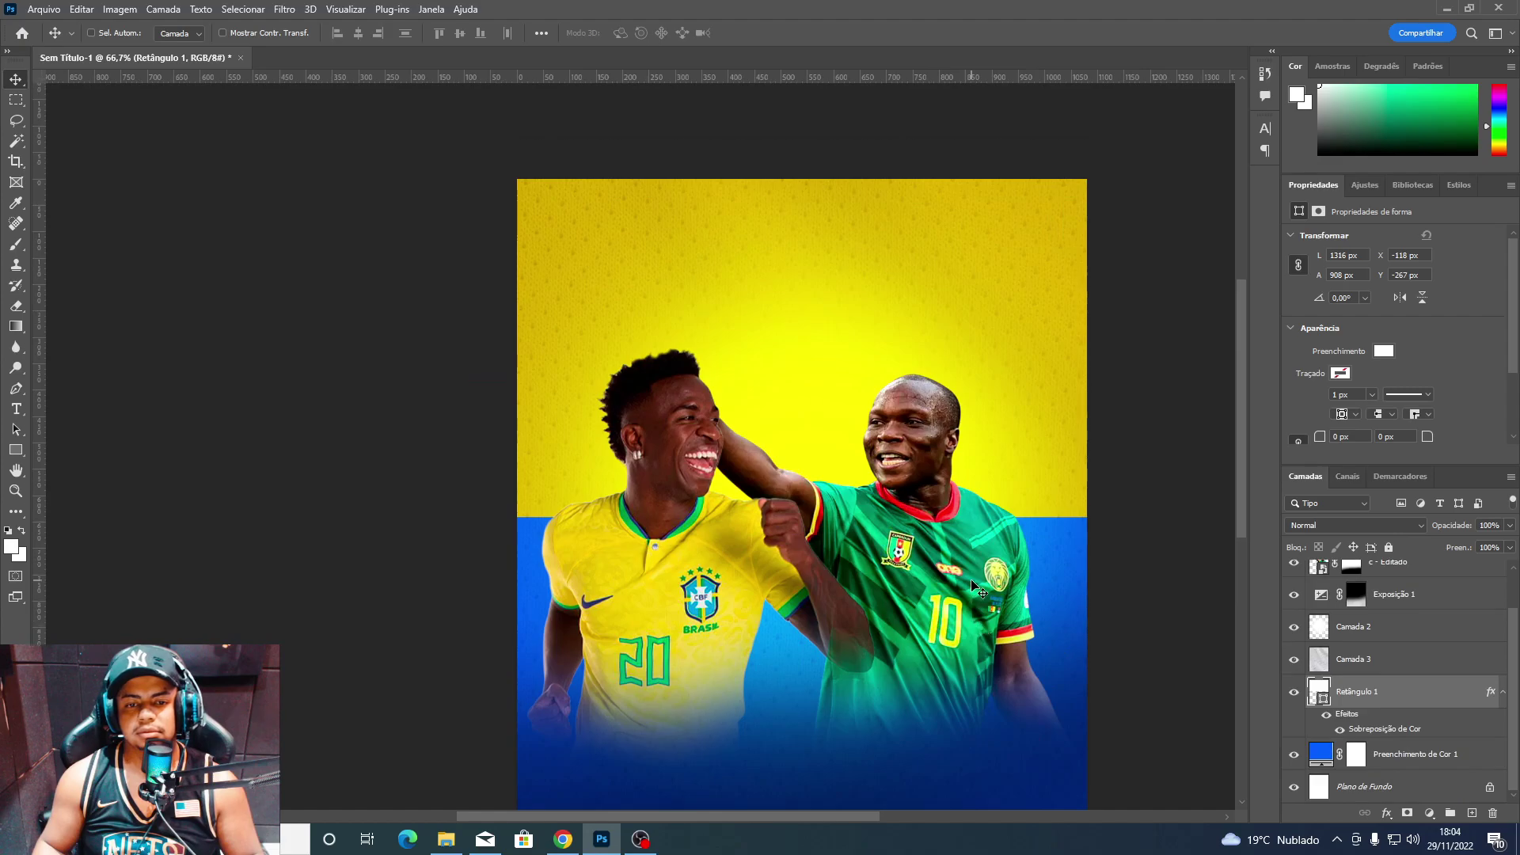
pyautogui.scroll(-2, 980, 592)
pyautogui.moveTo(887, 467); pyautogui.dragTo(869, 487)
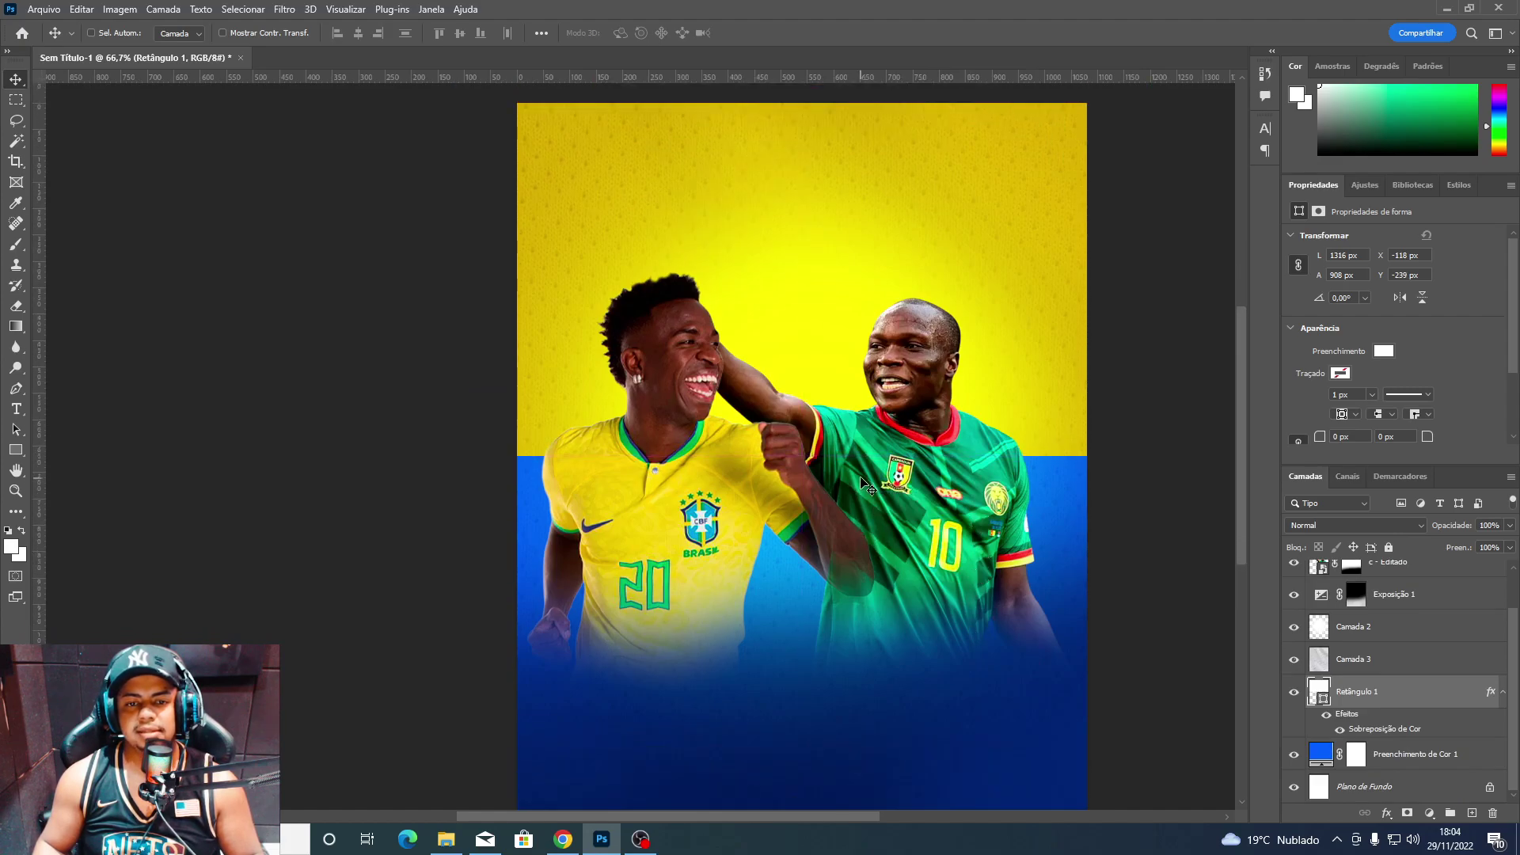
pyautogui.scroll(-2, 959, 481)
pyautogui.scroll(2, 1381, 640)
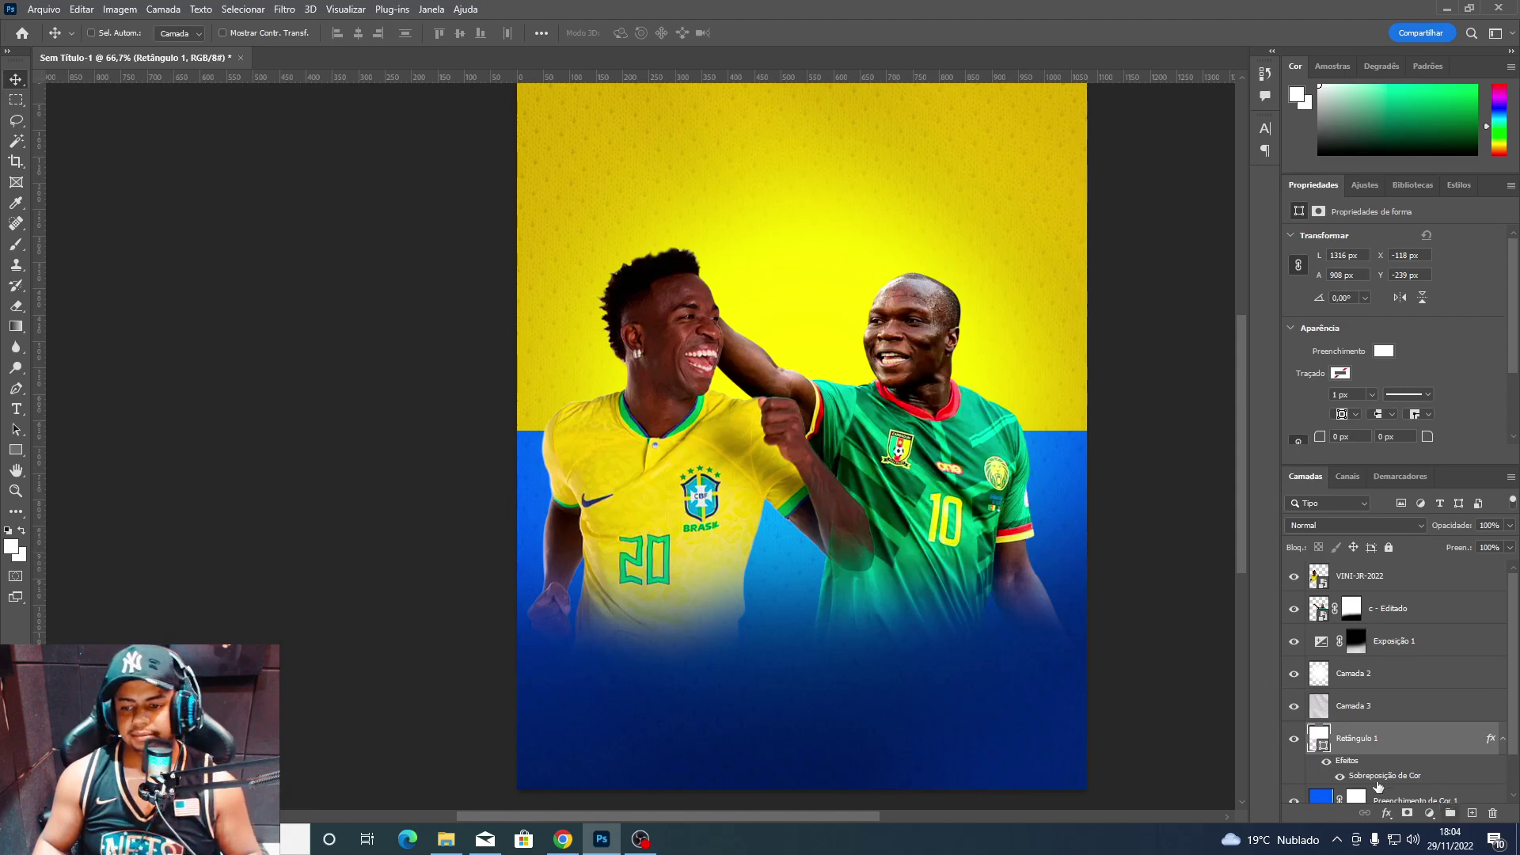
# Shift both players right, nudge Vini Jr further right, and glance at the Cameroon crest results.
pyautogui.click(1406, 619)
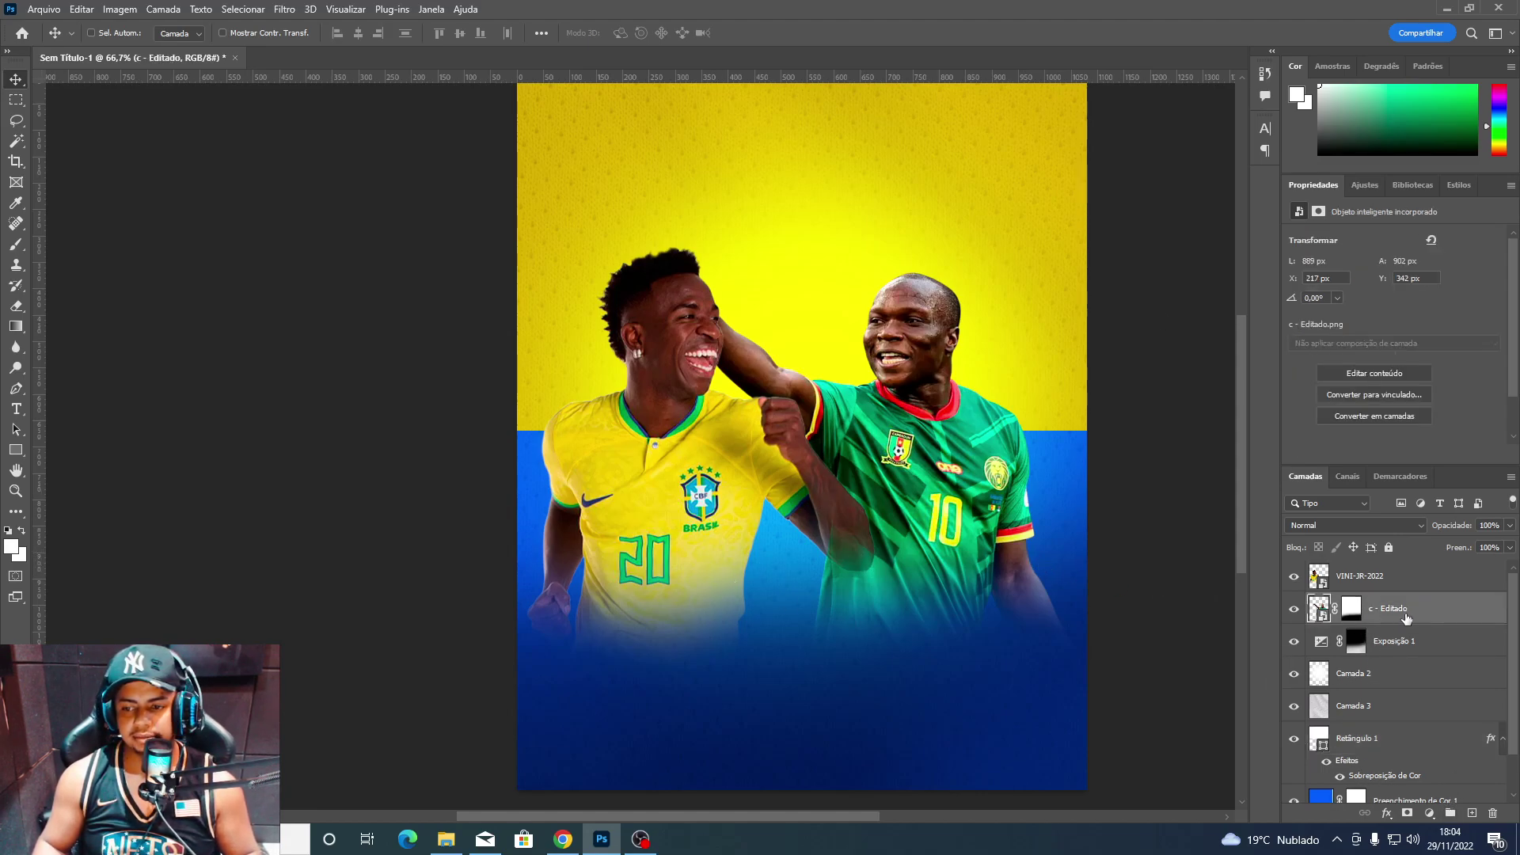
pyautogui.keyDown('shift'); pyautogui.click(1370, 578); pyautogui.keyUp('shift')
pyautogui.moveTo(1103, 518); pyautogui.dragTo(1124, 525)
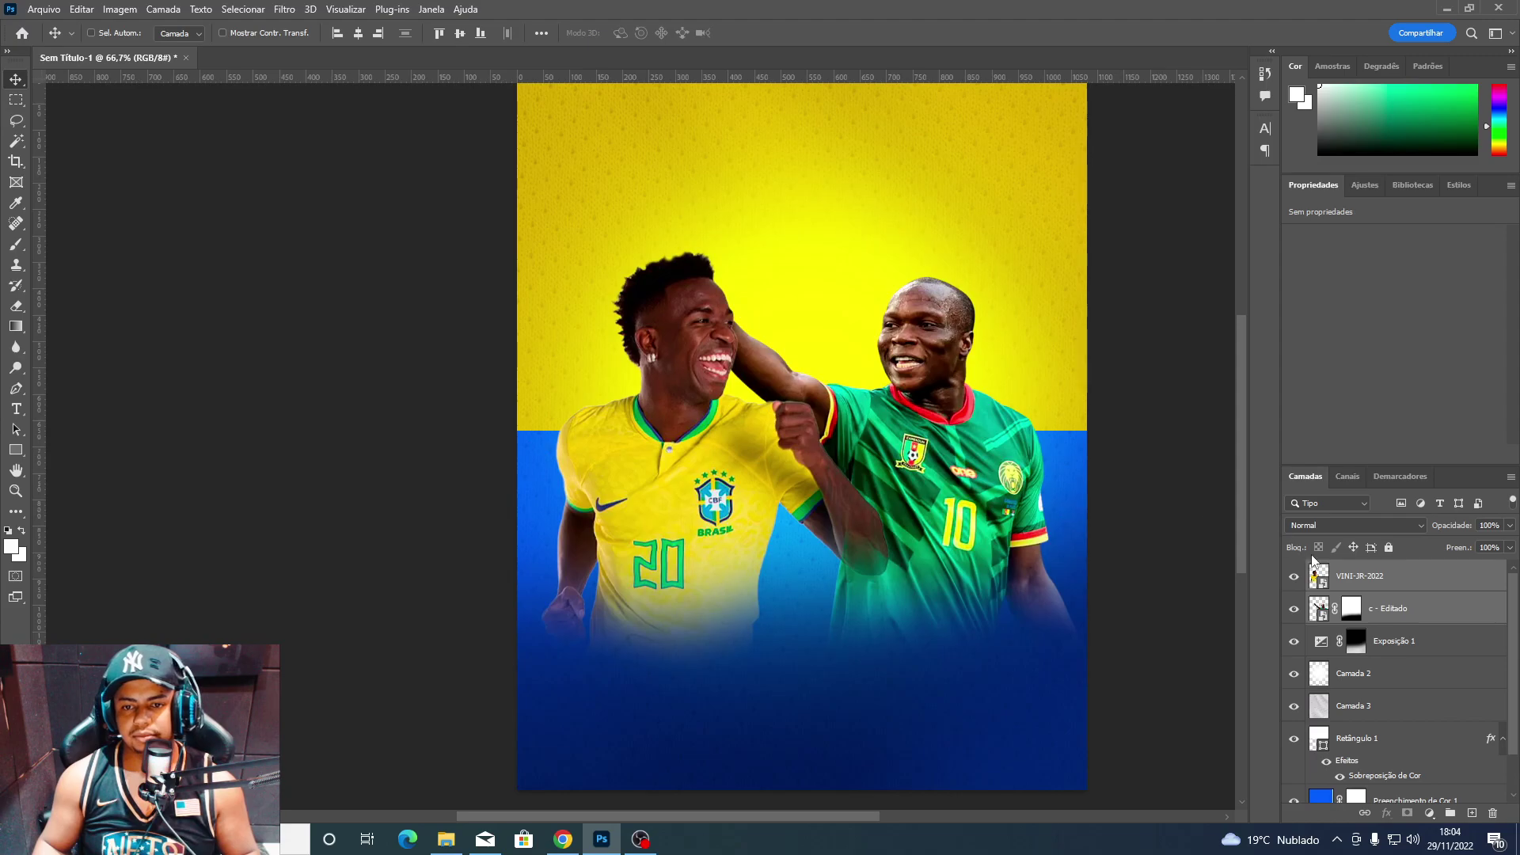
pyautogui.click(1391, 585)
pyautogui.moveTo(847, 483); pyautogui.dragTo(866, 491)
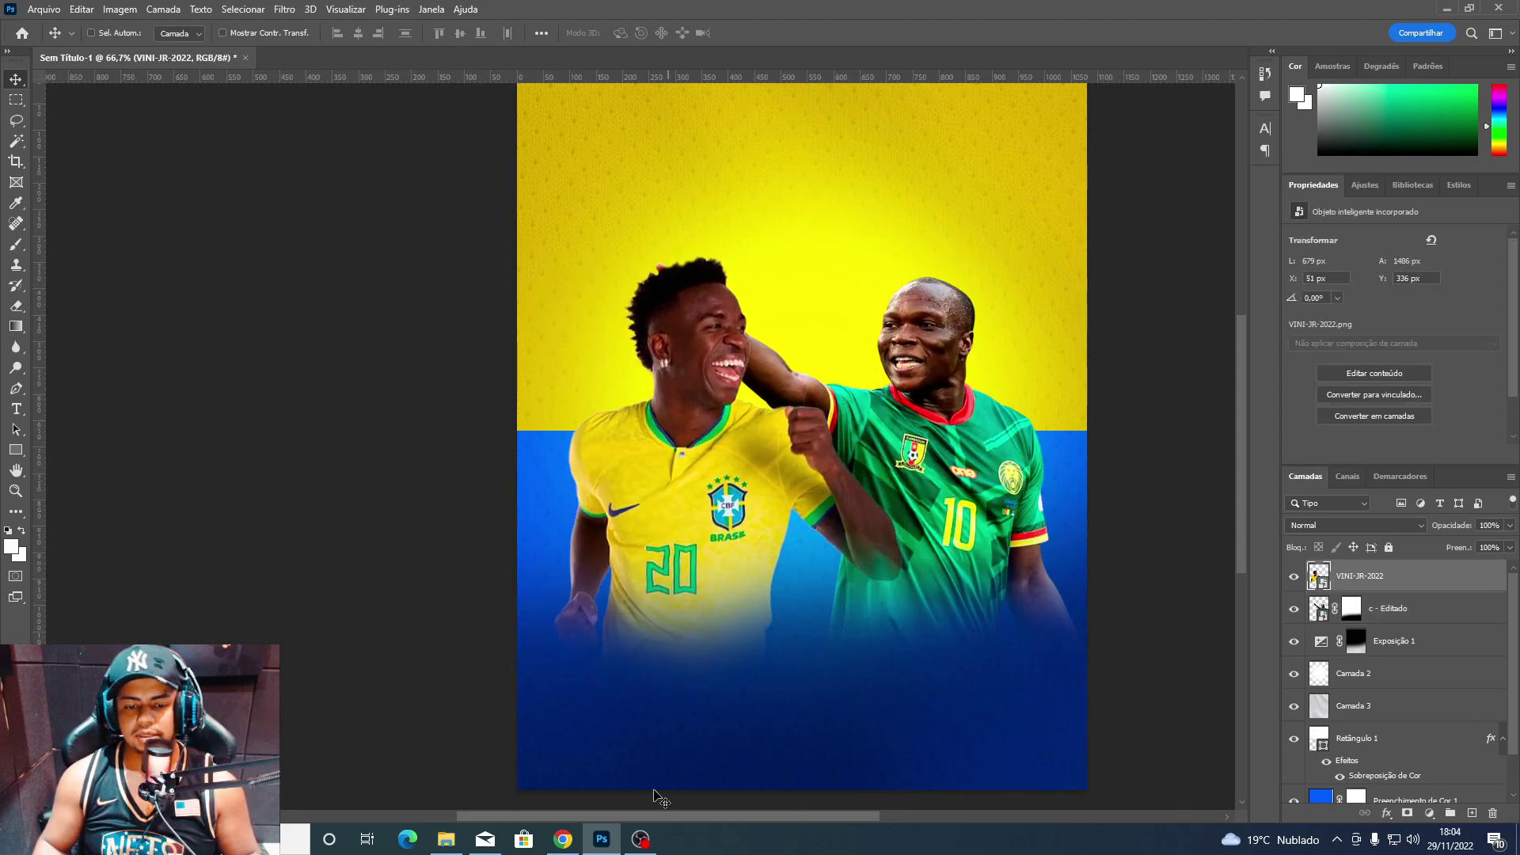
pyautogui.click(566, 827)
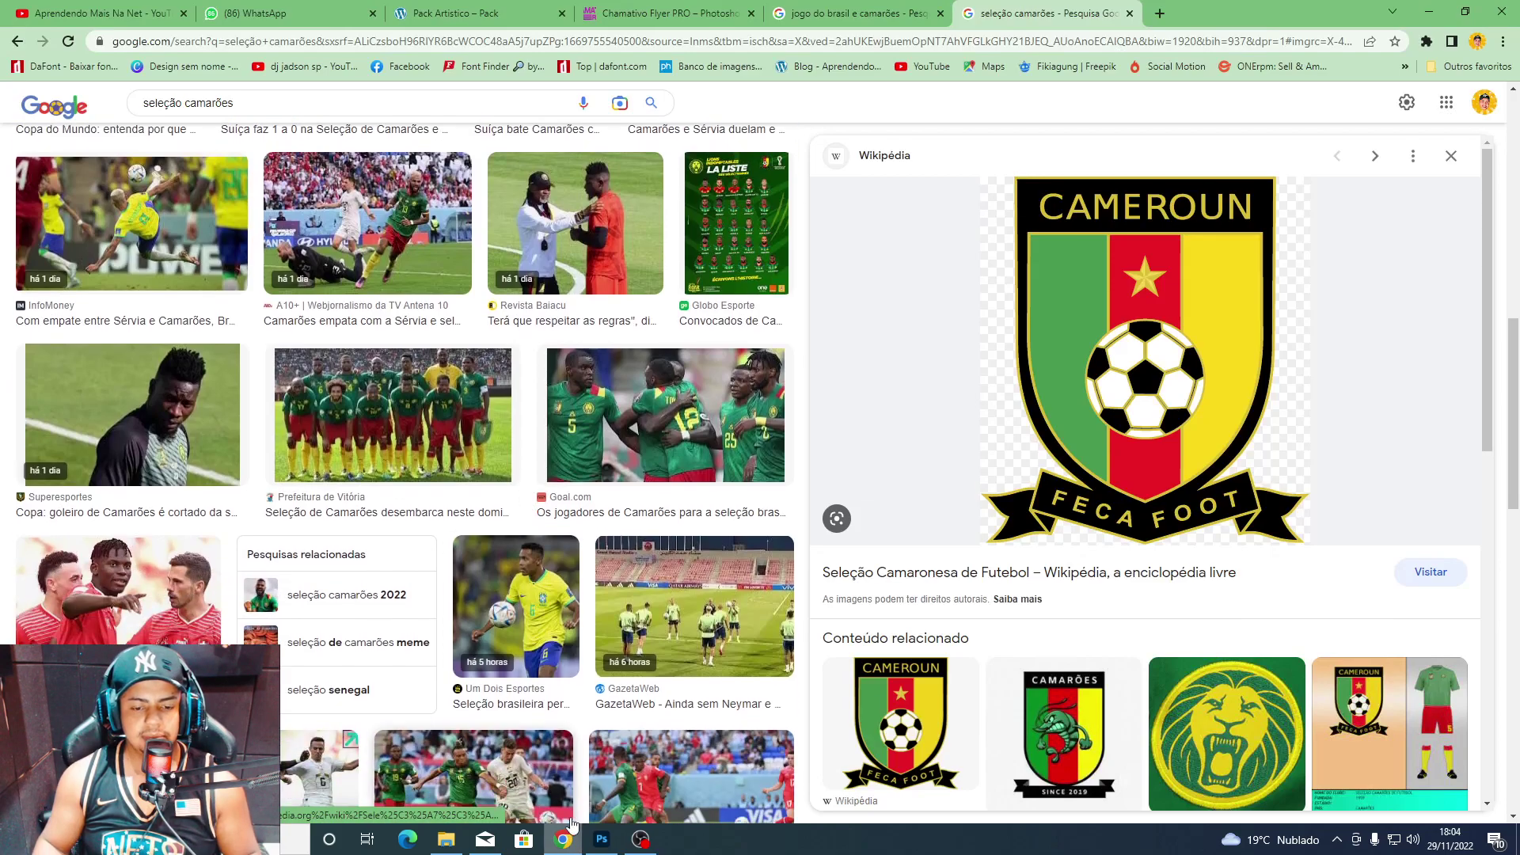
pyautogui.click(573, 824)
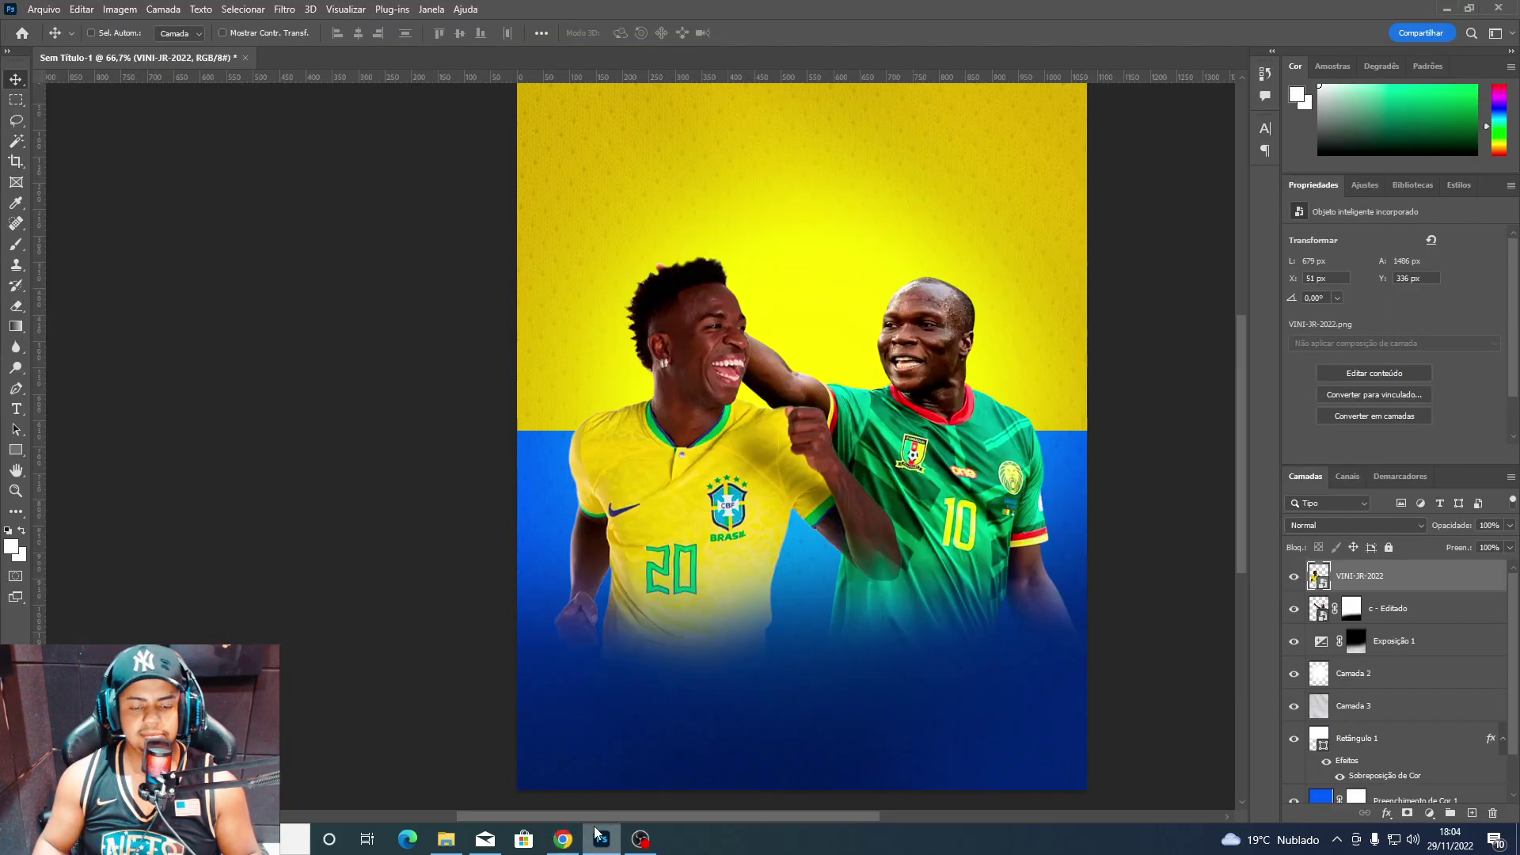
# Toggle visibility of the c - Editado and Camada 2 layers to compare the look.
pyautogui.click(1295, 610)
pyautogui.click(1383, 620)
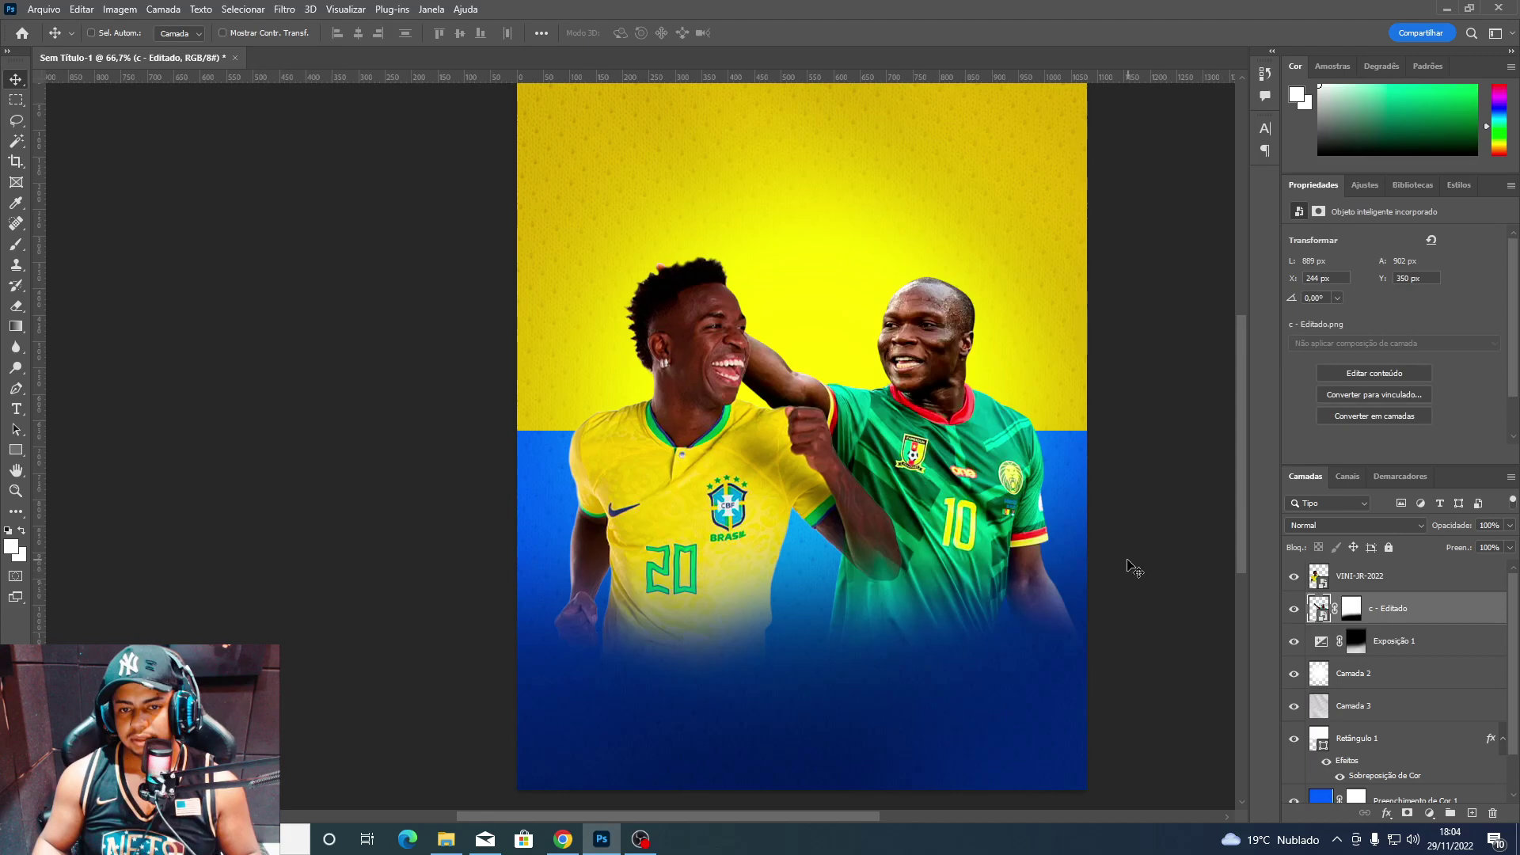
pyautogui.scroll(-1, 1345, 650)
pyautogui.scroll(1, 1330, 657)
pyautogui.click(1295, 658)
pyautogui.click(1295, 659)
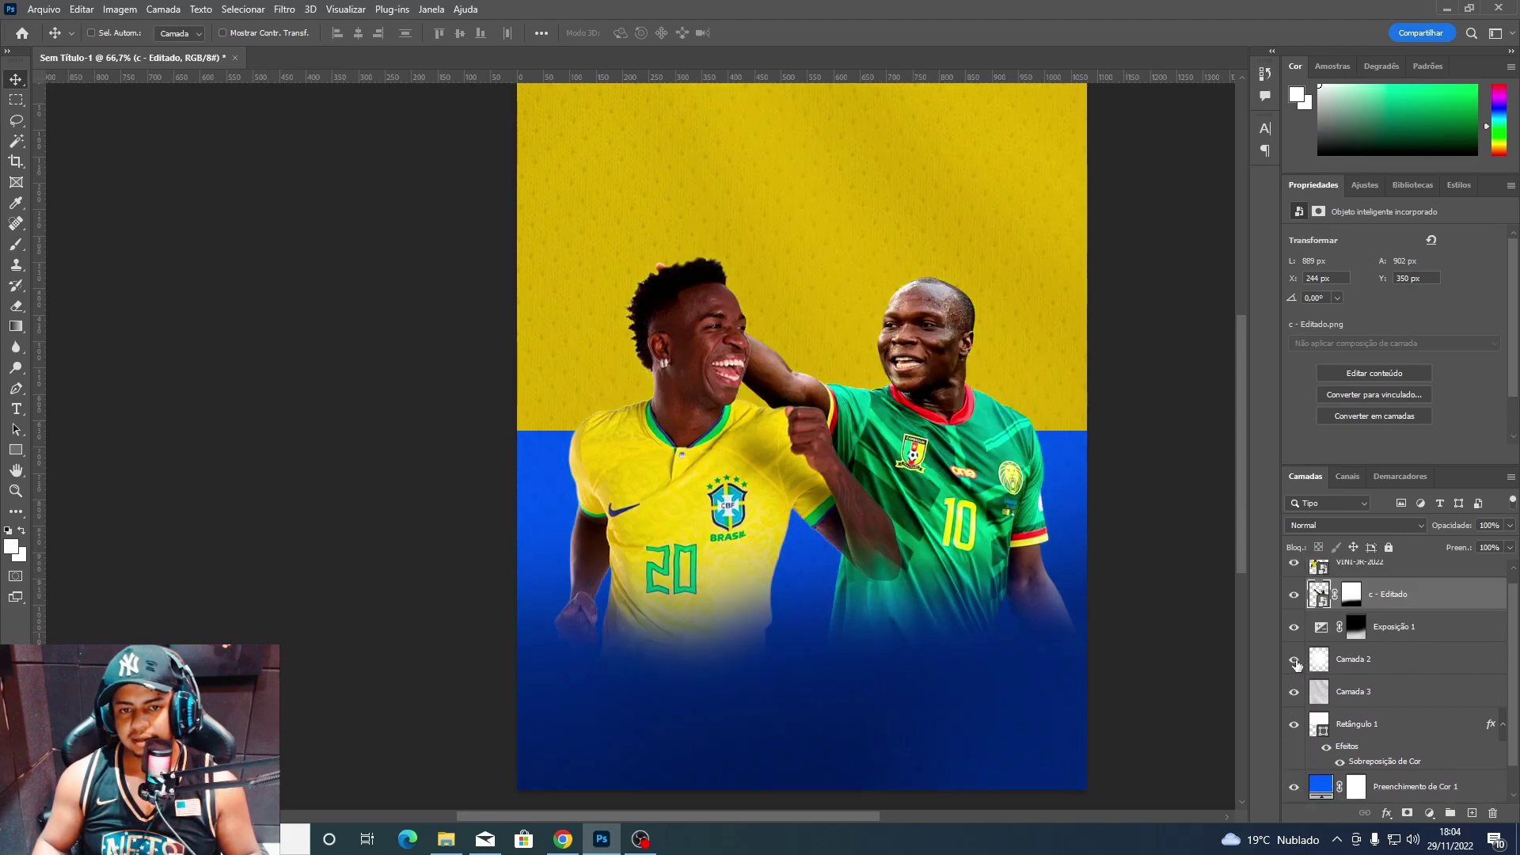
pyautogui.click(1295, 659)
pyautogui.click(1296, 659)
pyautogui.click(1393, 658)
pyautogui.scroll(1, 1401, 622)
# Group the c - Editado and VINI-JR-2022 layers and preview with them hidden and shown.
pyautogui.click(1393, 609)
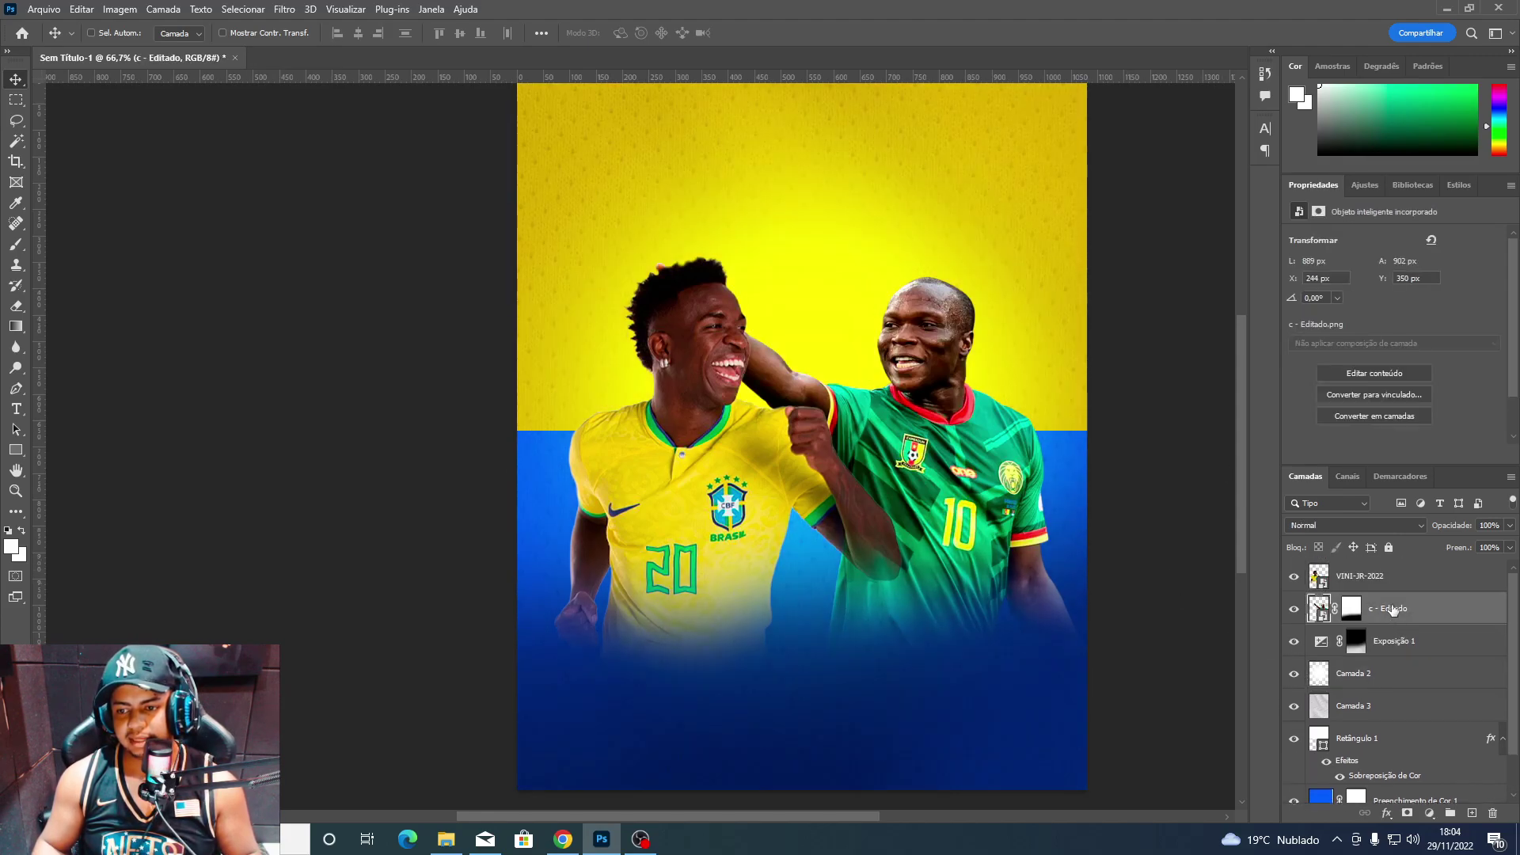
pyautogui.keyDown('shift'); pyautogui.click(1385, 583); pyautogui.keyUp('shift')
pyautogui.hotkey('ctrl', 'g')
pyautogui.click(1294, 595)
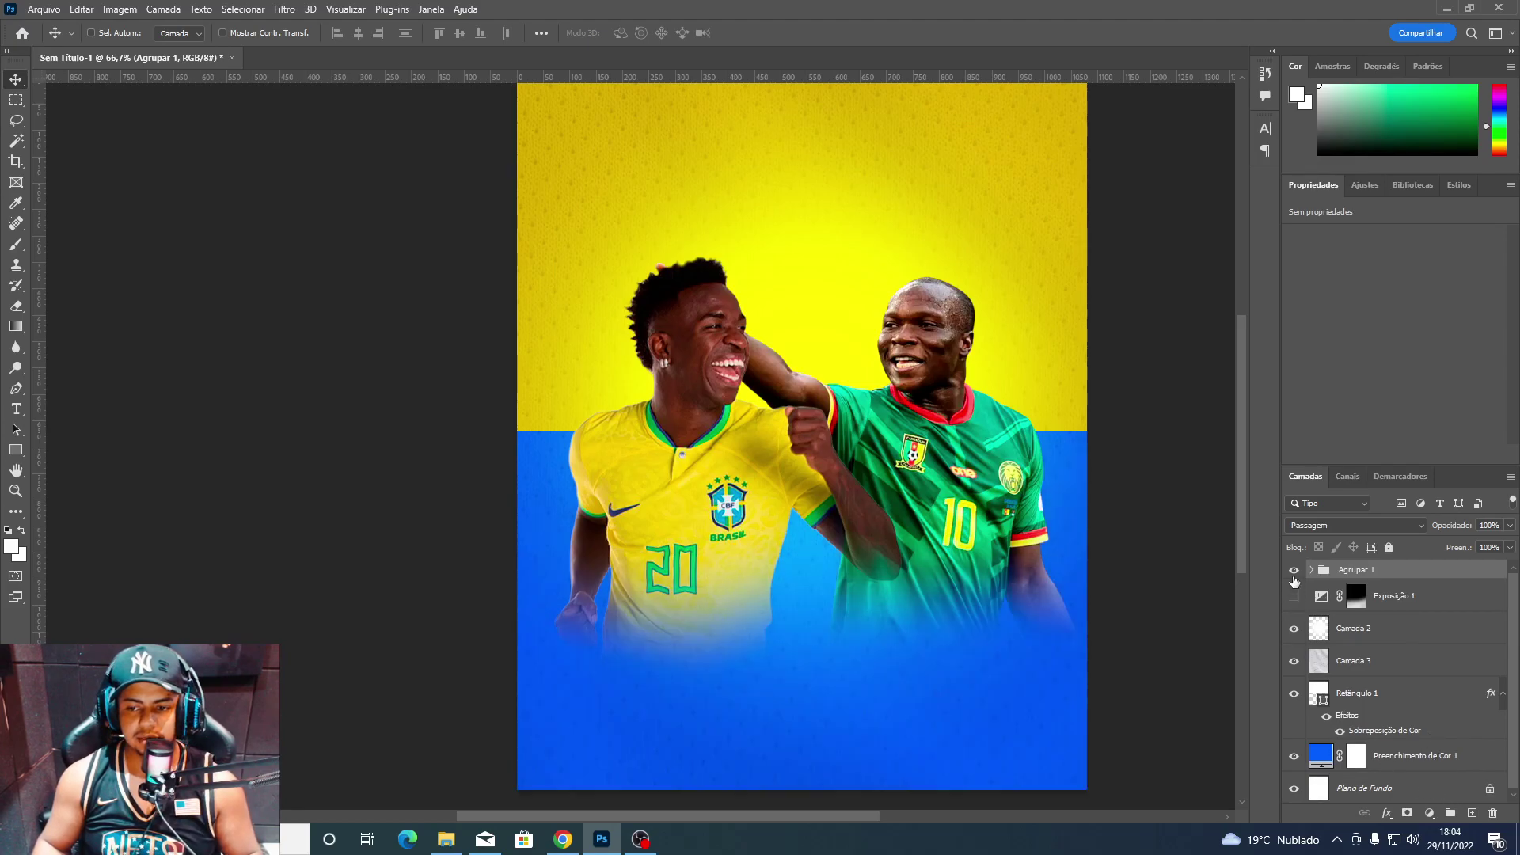
pyautogui.click(1294, 569)
# Add a yellow Inner Glow to the group, size about 42 px, opacity 69%.
pyautogui.click(1386, 813)
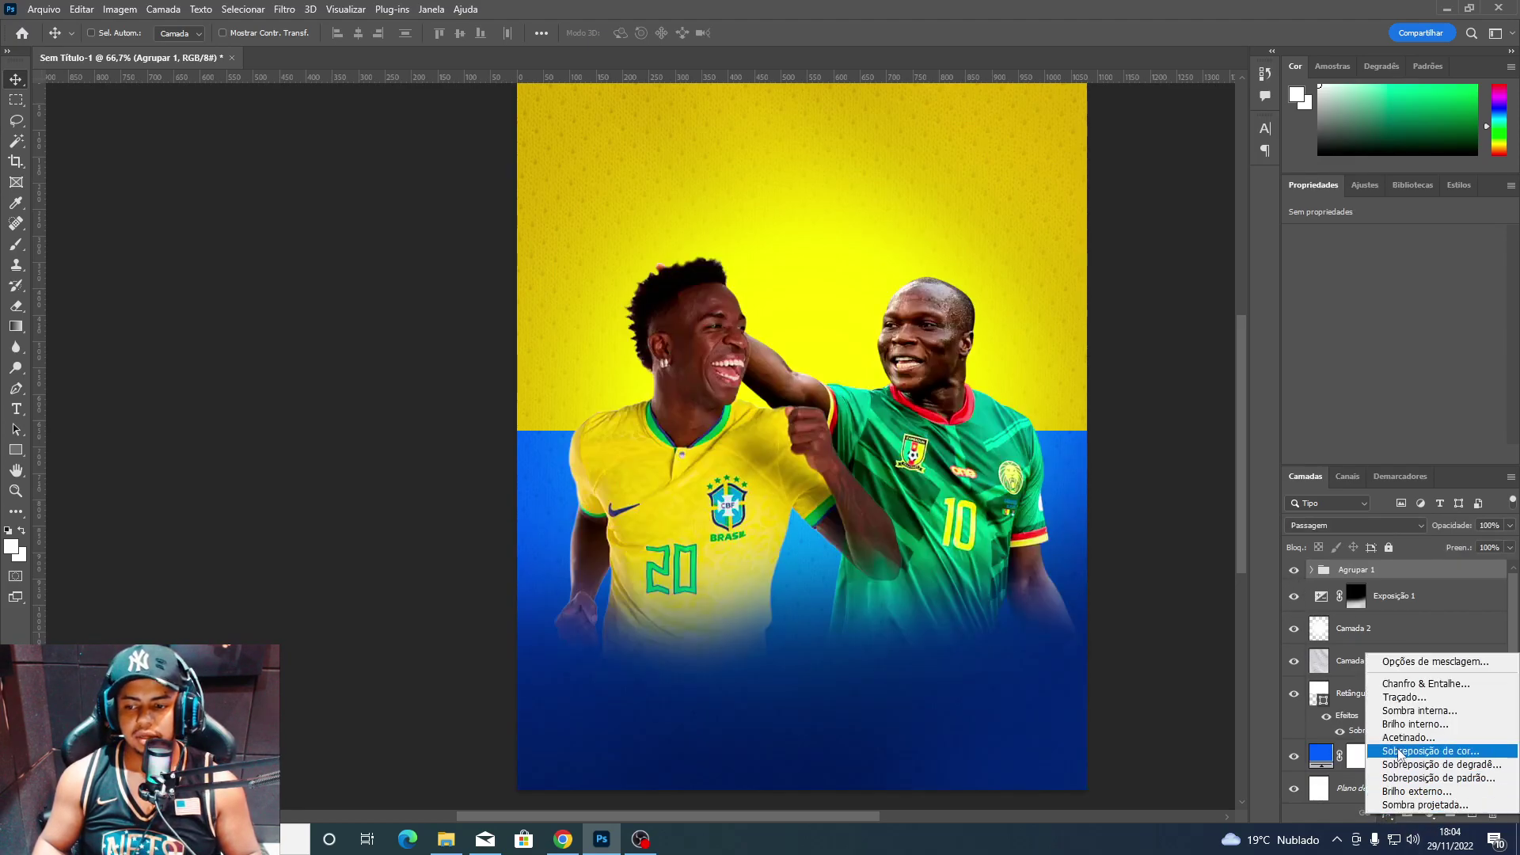
pyautogui.press('Escape')
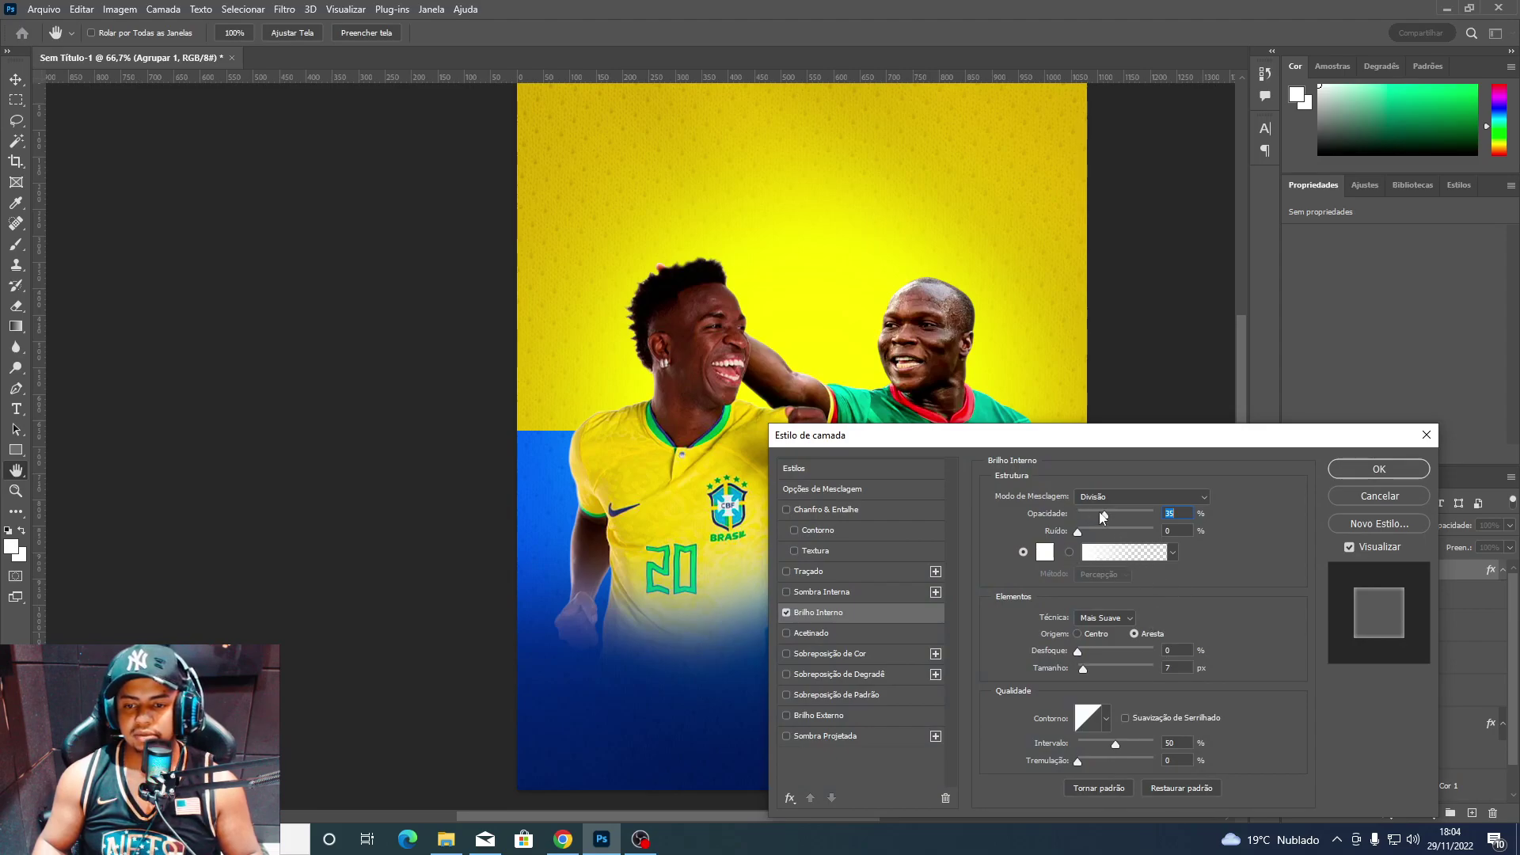
pyautogui.click(1069, 552)
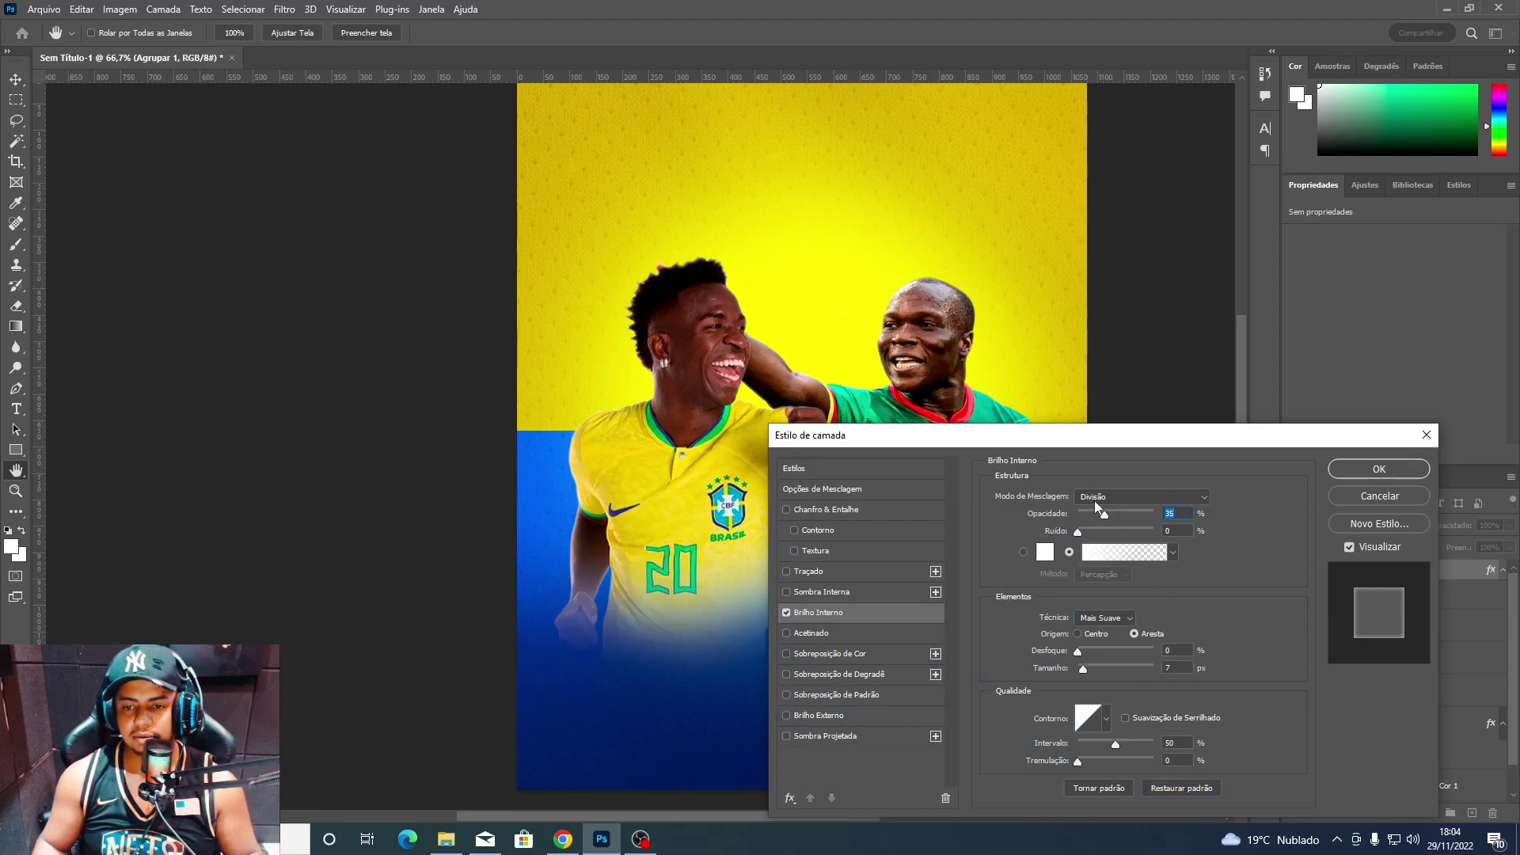
pyautogui.click(1044, 555)
pyautogui.click(929, 215)
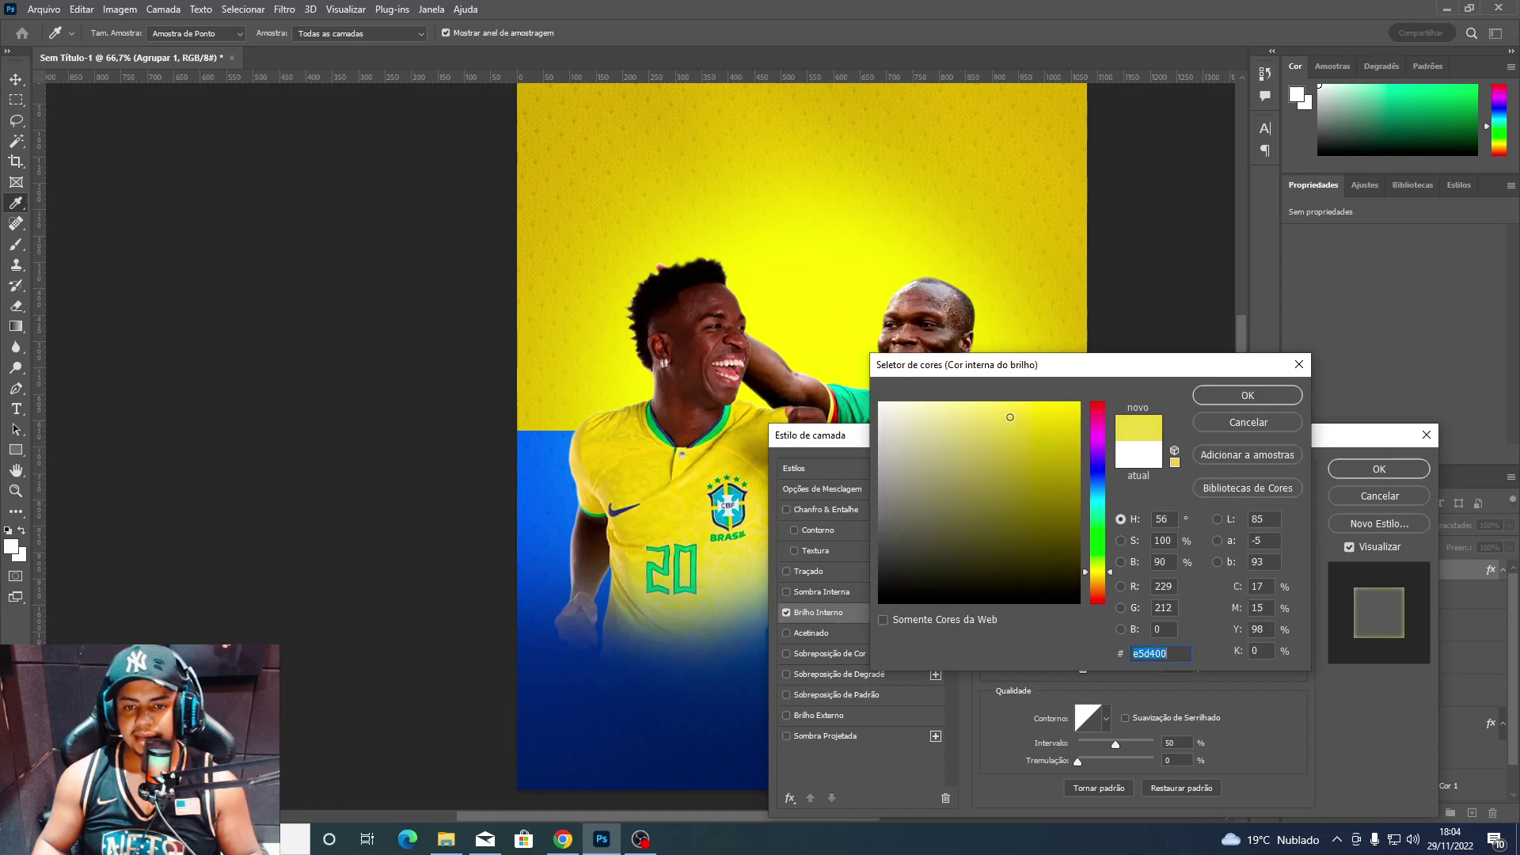
pyautogui.click(1247, 400)
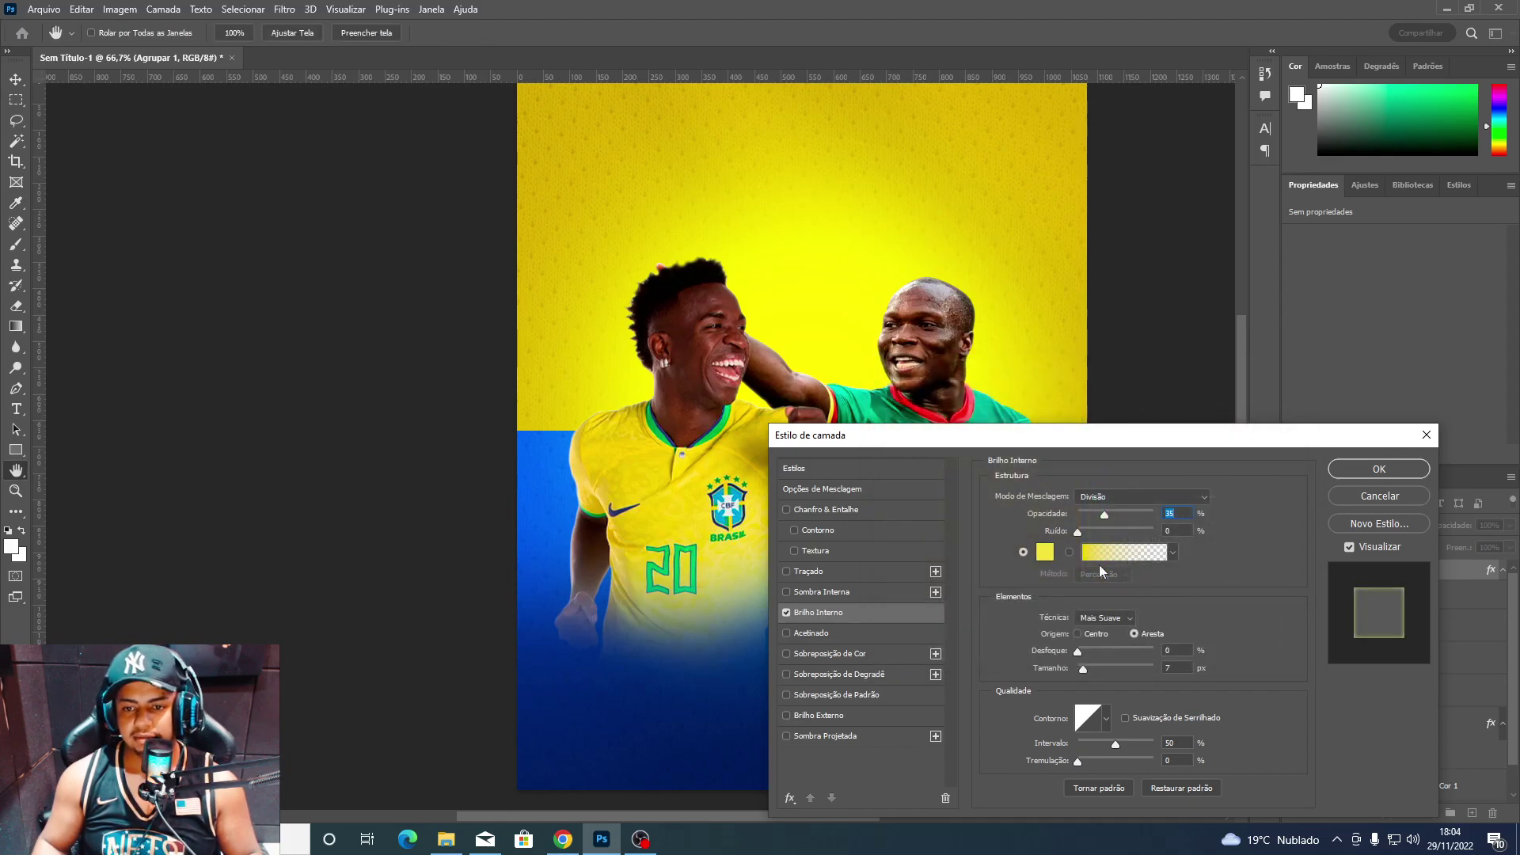
pyautogui.moveTo(1087, 671); pyautogui.dragTo(1099, 675)
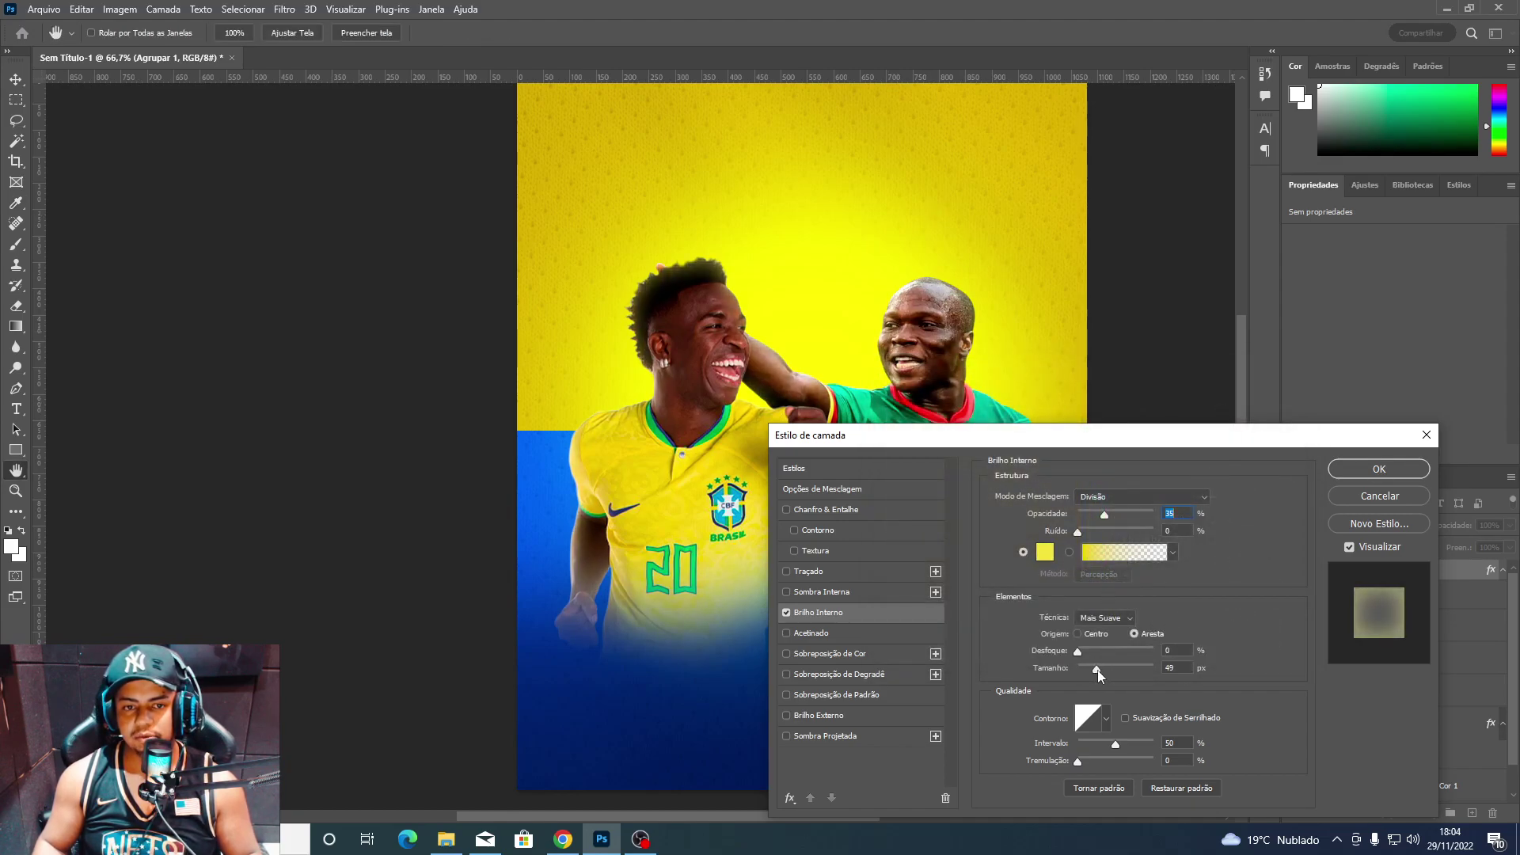
pyautogui.click(1130, 515)
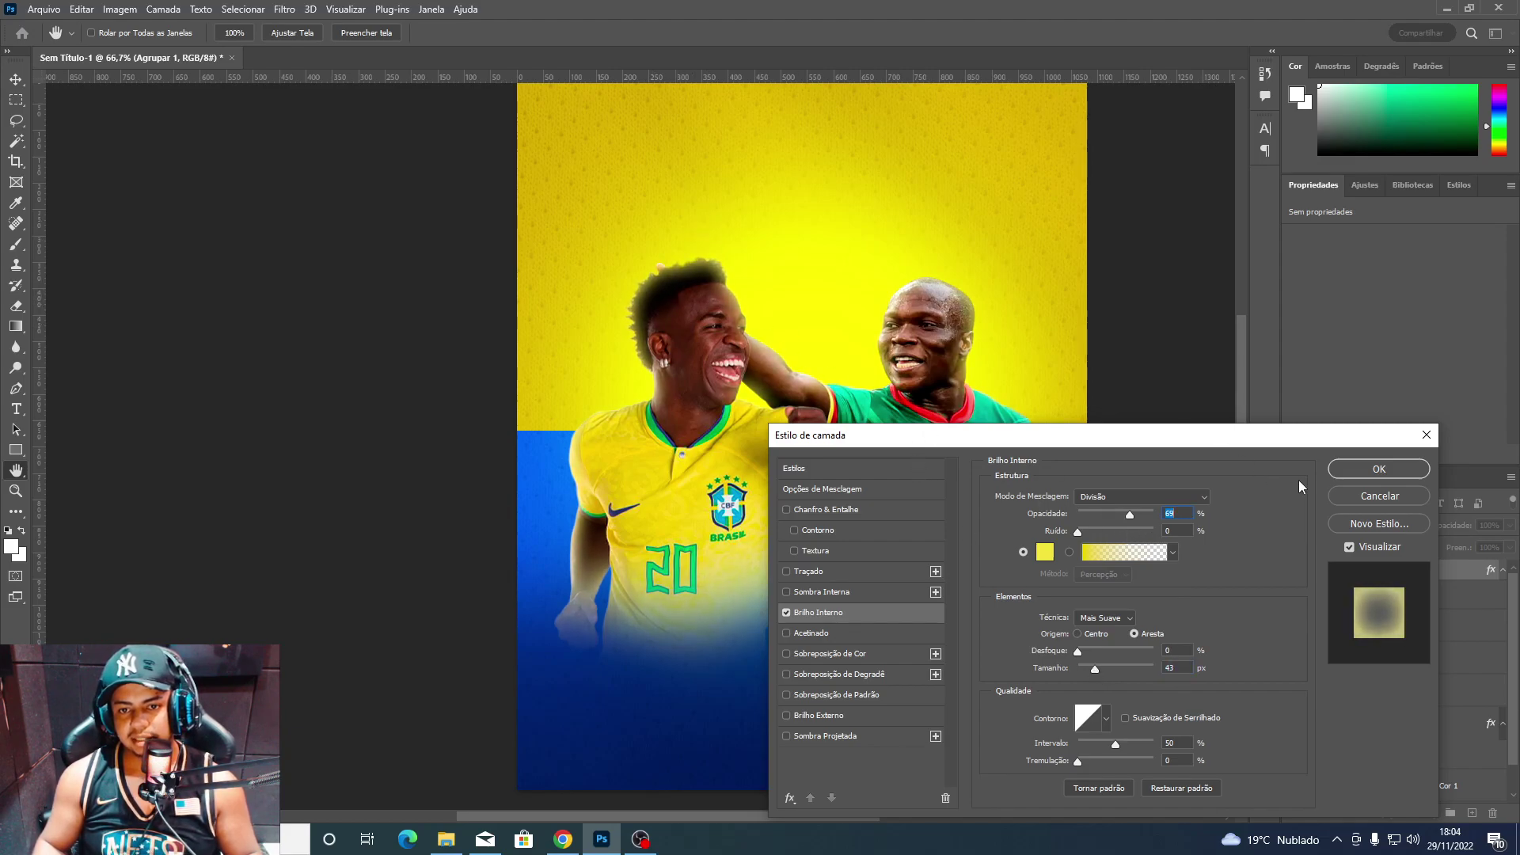
pyautogui.click(1379, 469)
pyautogui.rightClick(1393, 600)
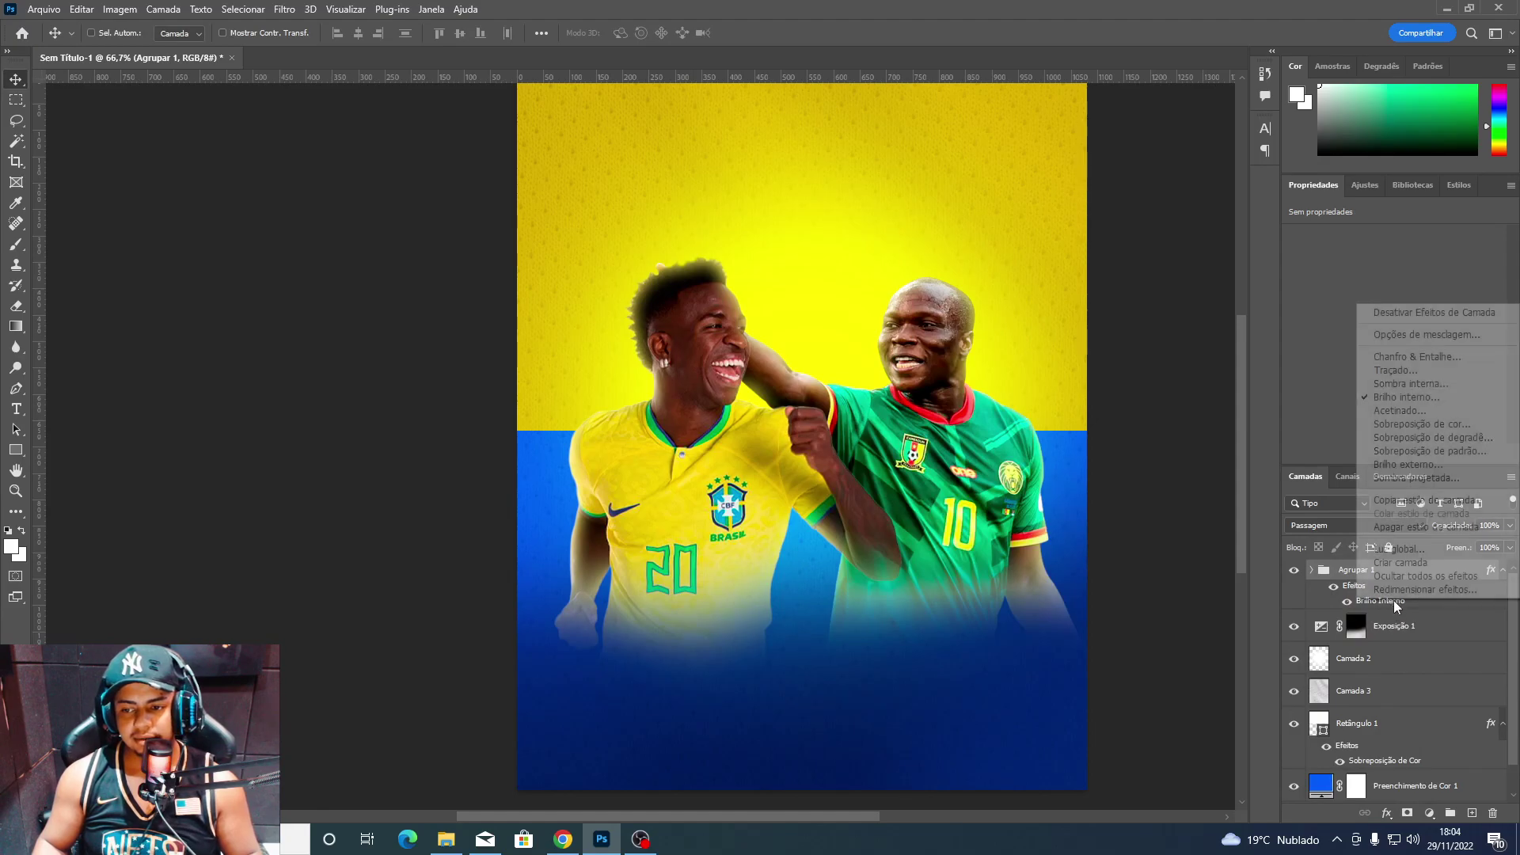
# Turn the inner glow into its own layer, mask it, and erase the glow from parts of the players.
pyautogui.rightClick(1389, 606)
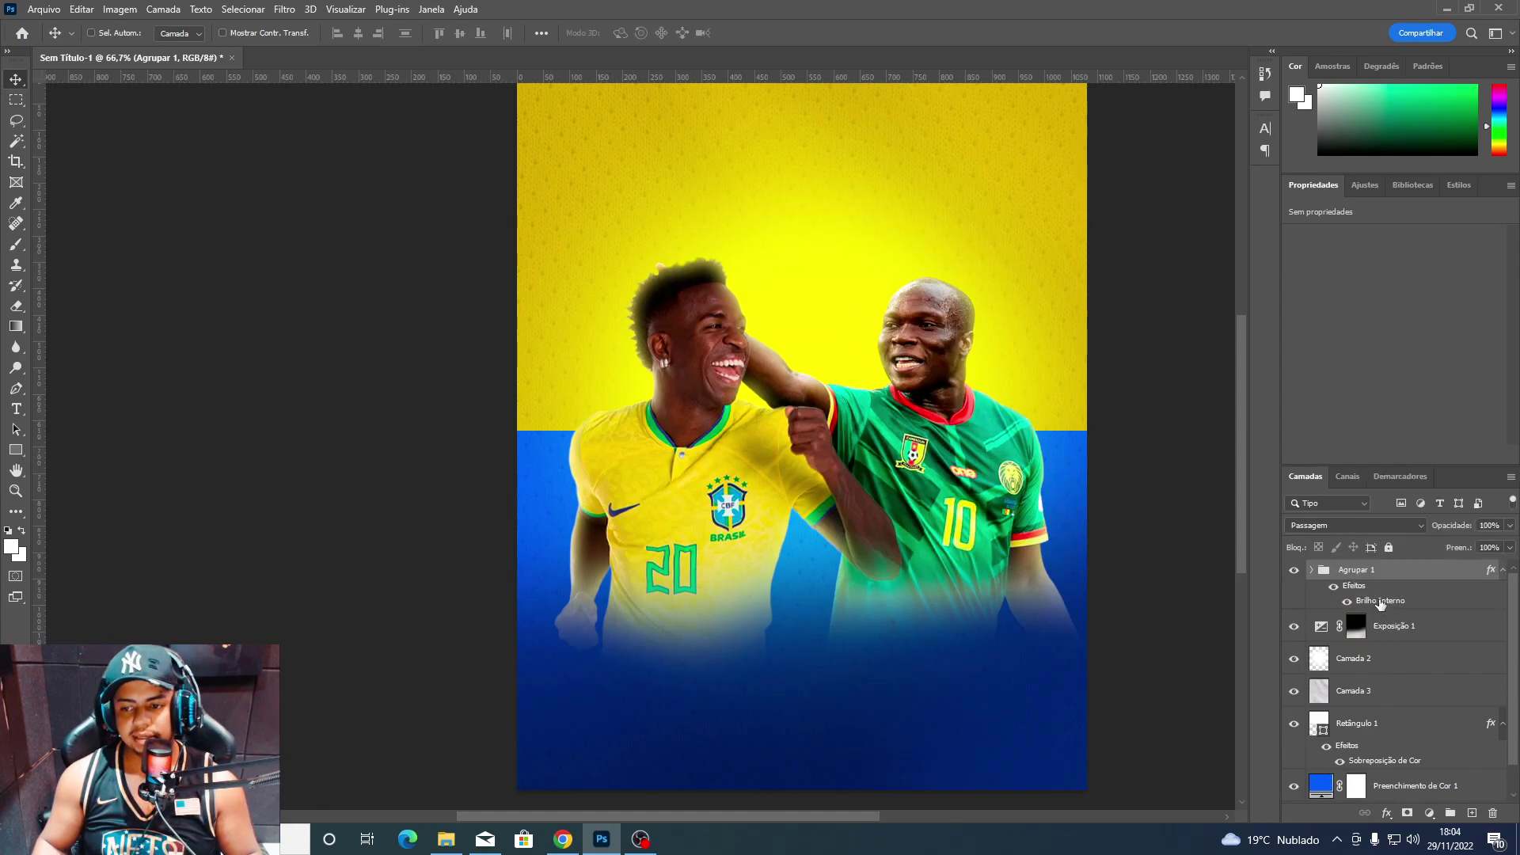
pyautogui.click(1418, 564)
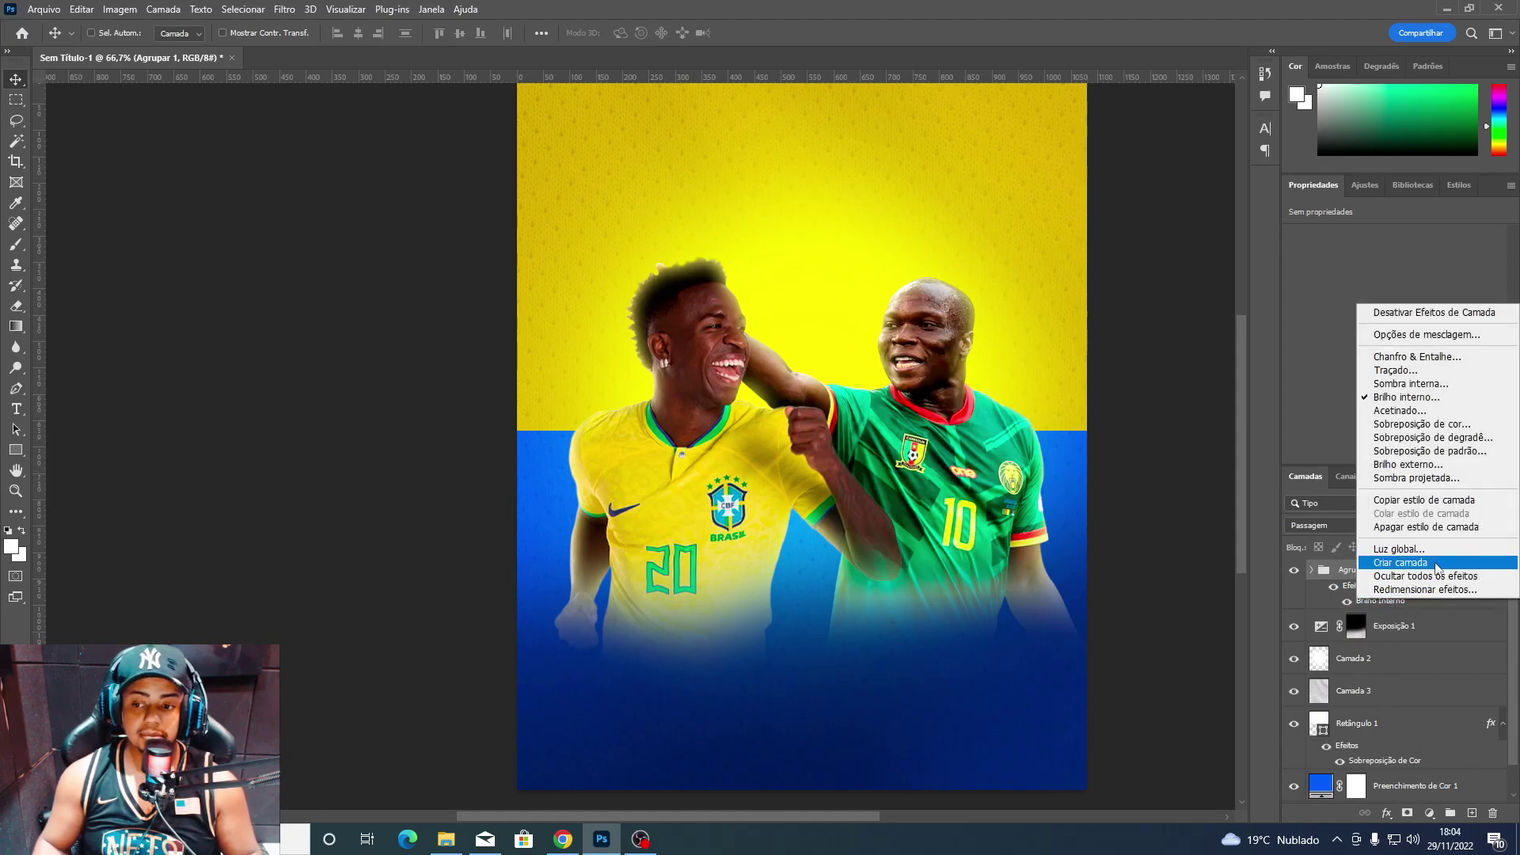
pyautogui.click(1399, 583)
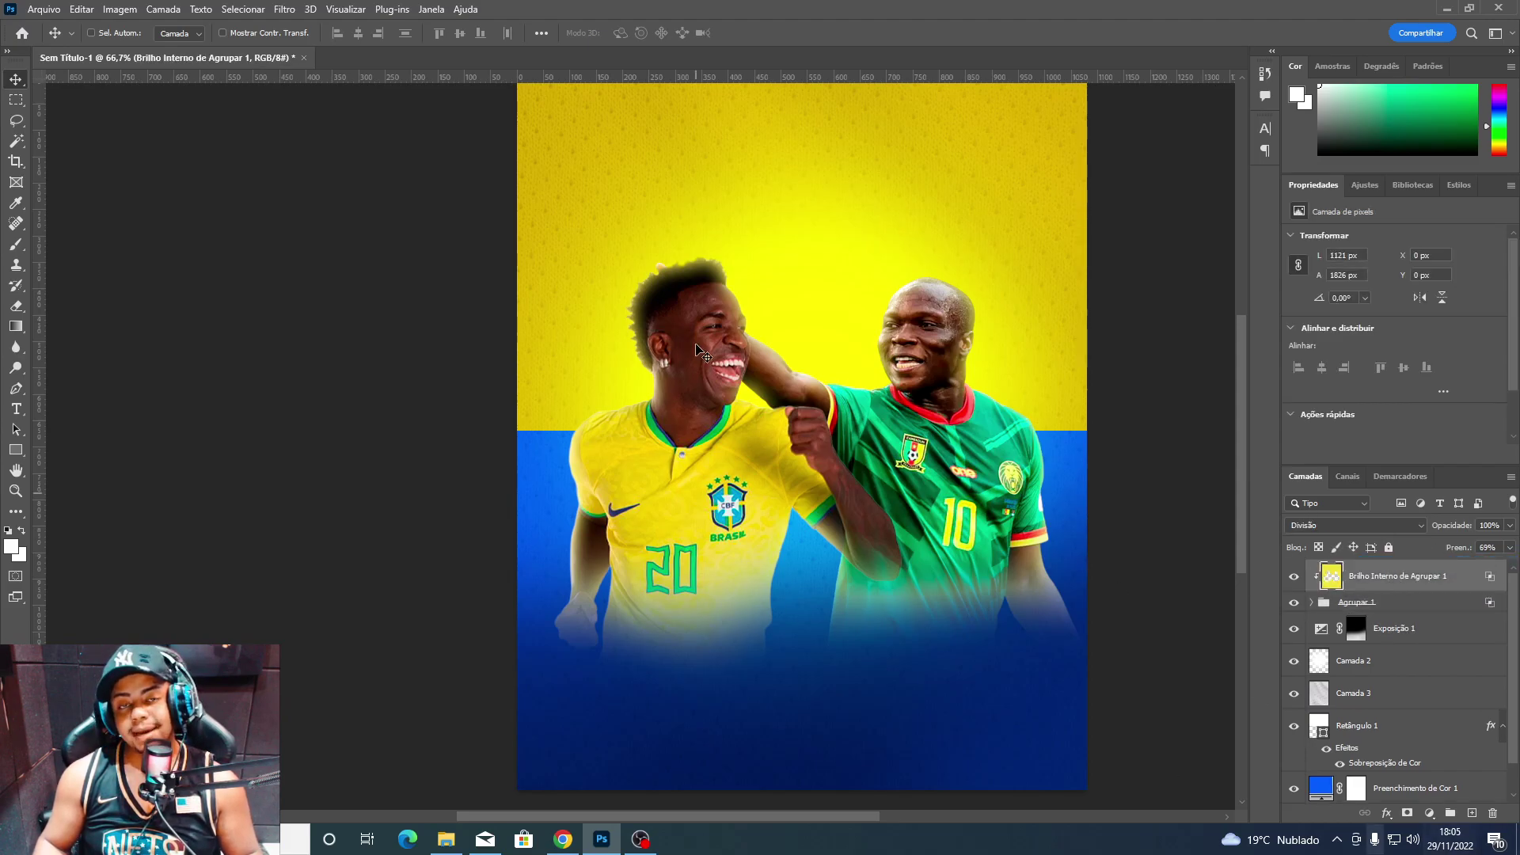
pyautogui.click(1409, 814)
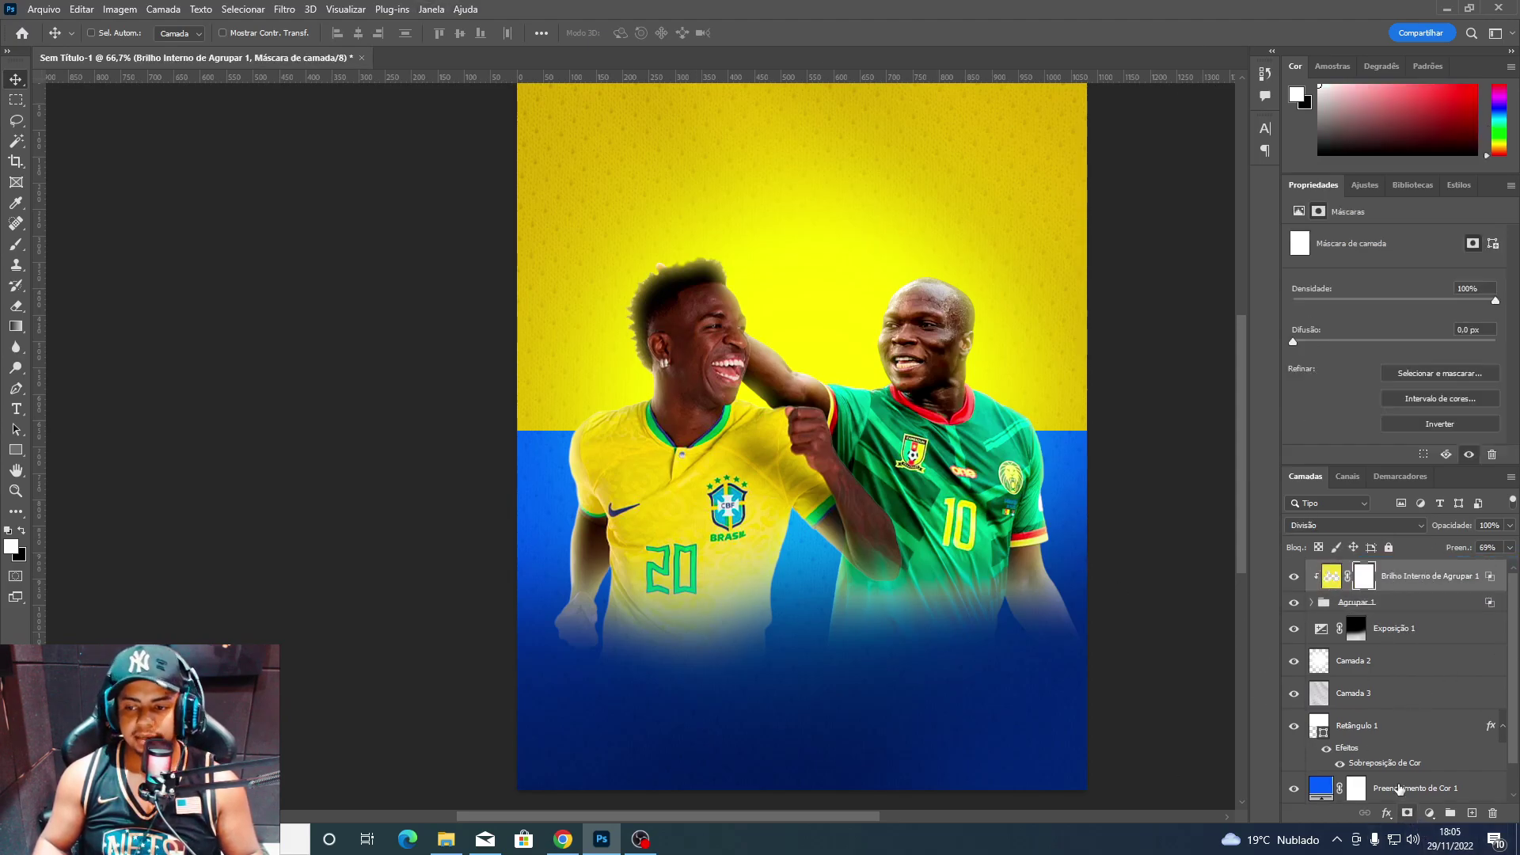
pyautogui.press('e')
pyautogui.moveTo(487, 630)
pyautogui.mouseDown()
pyautogui.moveTo(594, 559)
pyautogui.moveTo(560, 543)
pyautogui.moveTo(669, 532)
pyautogui.moveTo(816, 483)
pyautogui.mouseUp()
pyautogui.press('[')
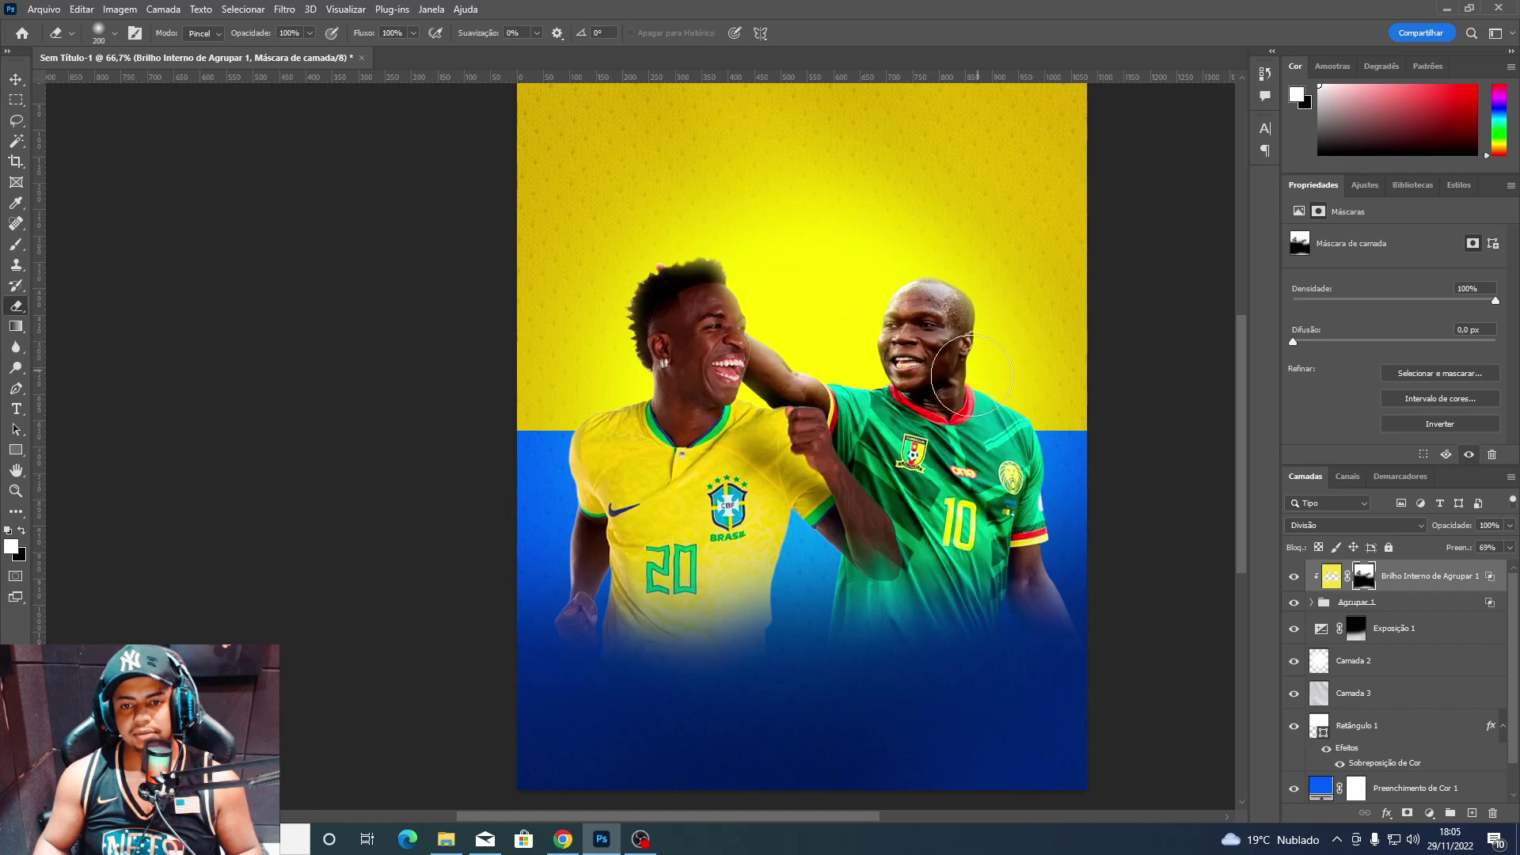
# Undo an accidental new group, then start and cancel an empty text layer.
pyautogui.press('v')
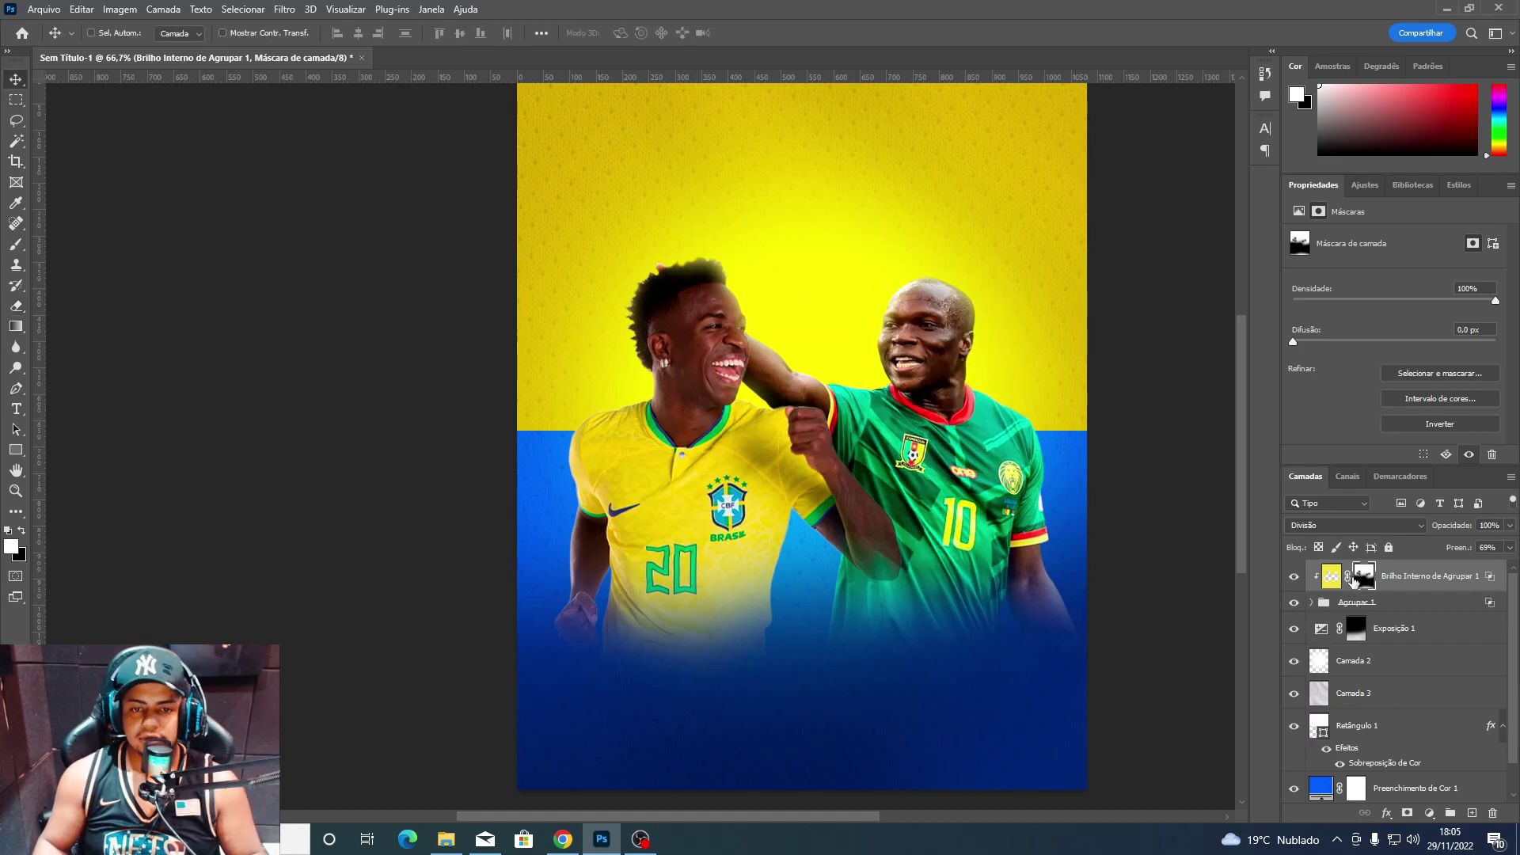
pyautogui.click(1449, 812)
pyautogui.hotkey('ctrl', 'z')
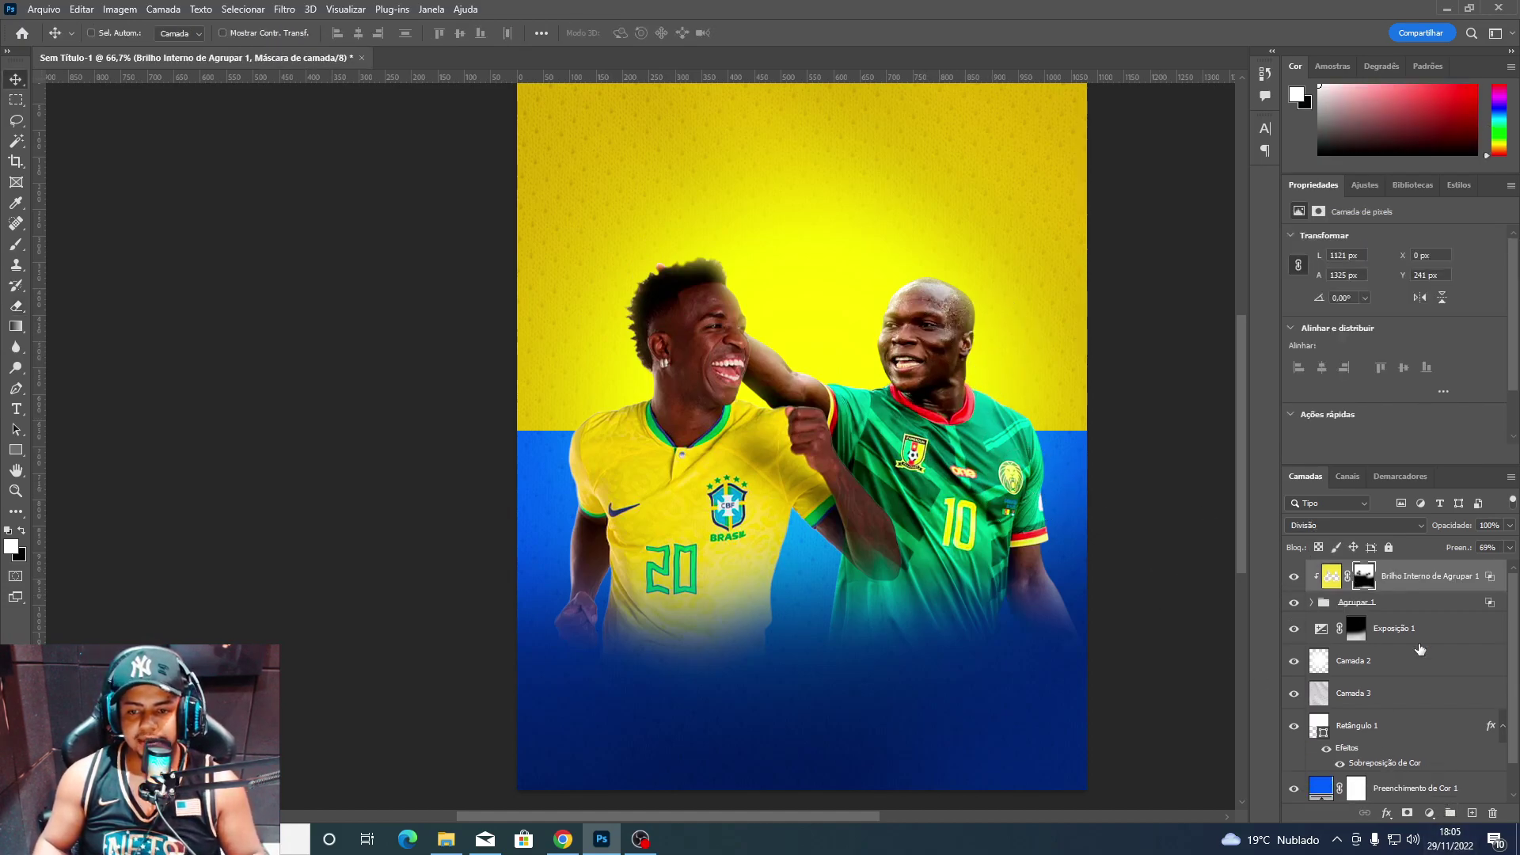
pyautogui.press('t')
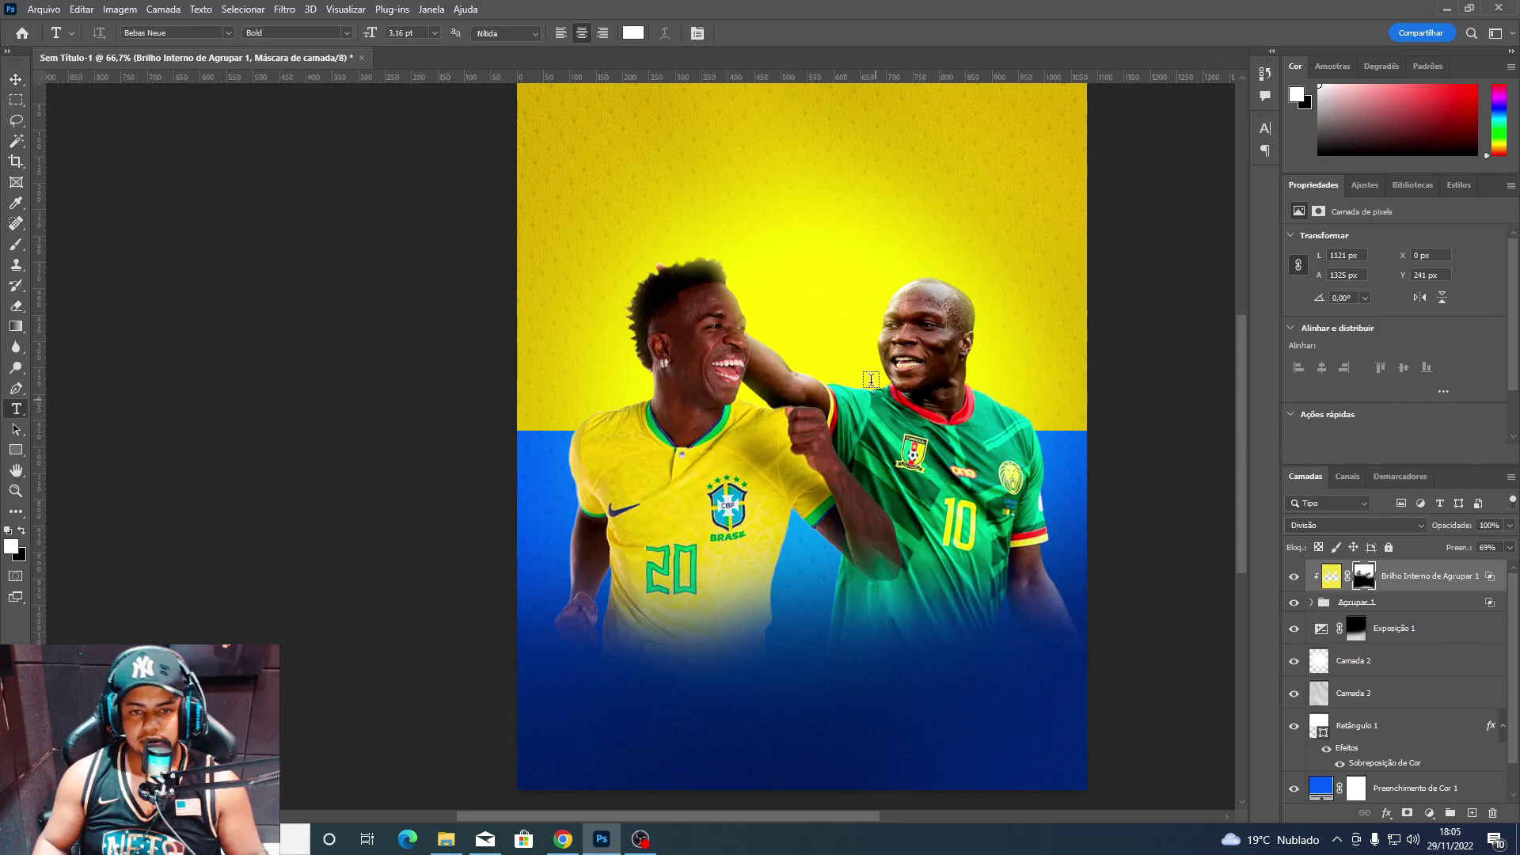
pyautogui.click(734, 148)
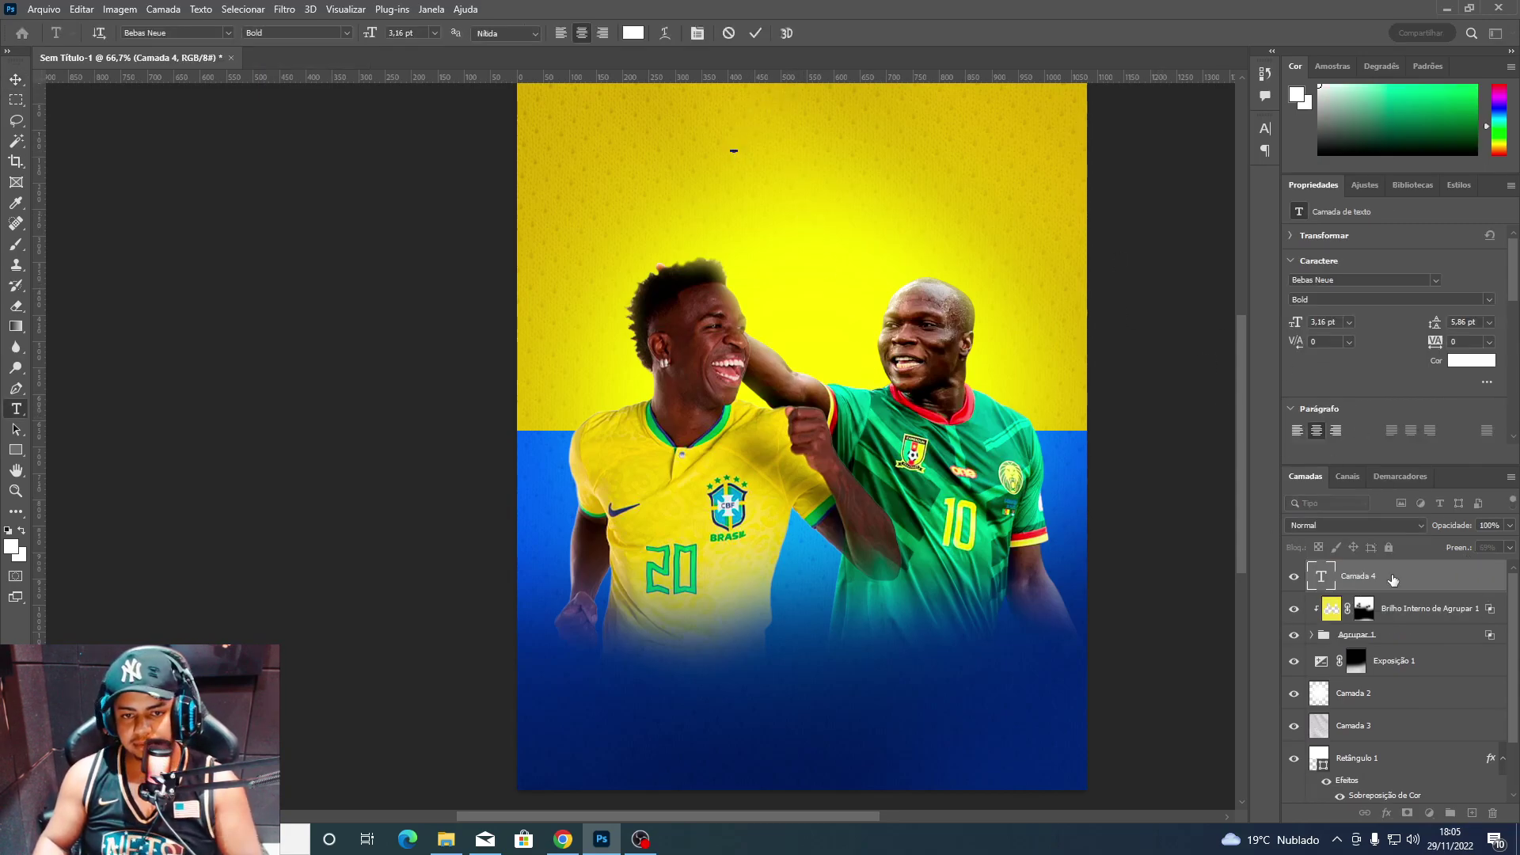
pyautogui.press('Escape')
# Search the browser for a 'BRASI PNG' Brazil team logo.
pyautogui.click(556, 846)
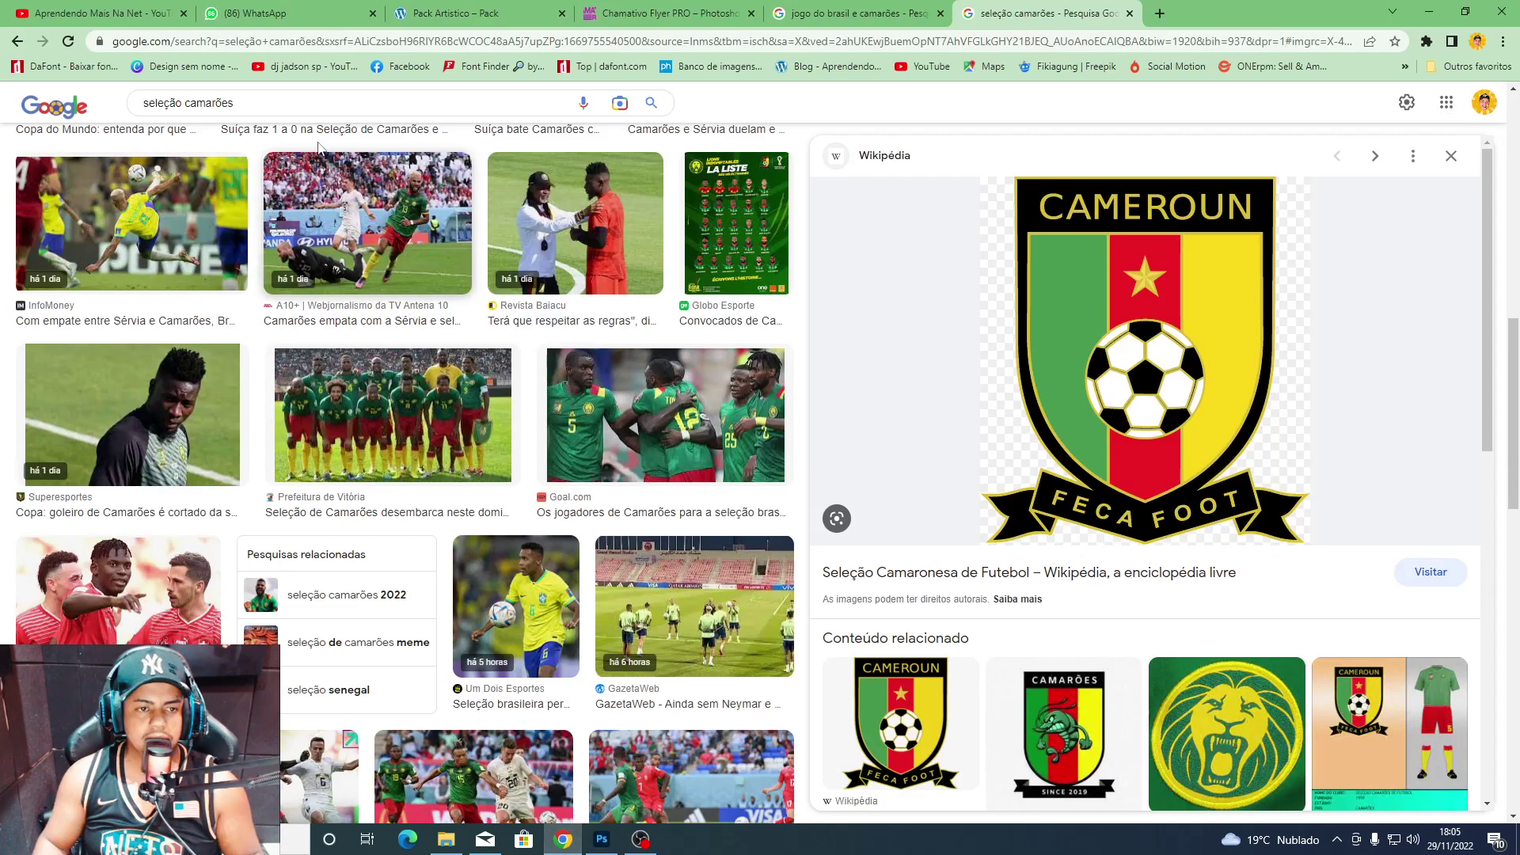
pyautogui.click(578, 837)
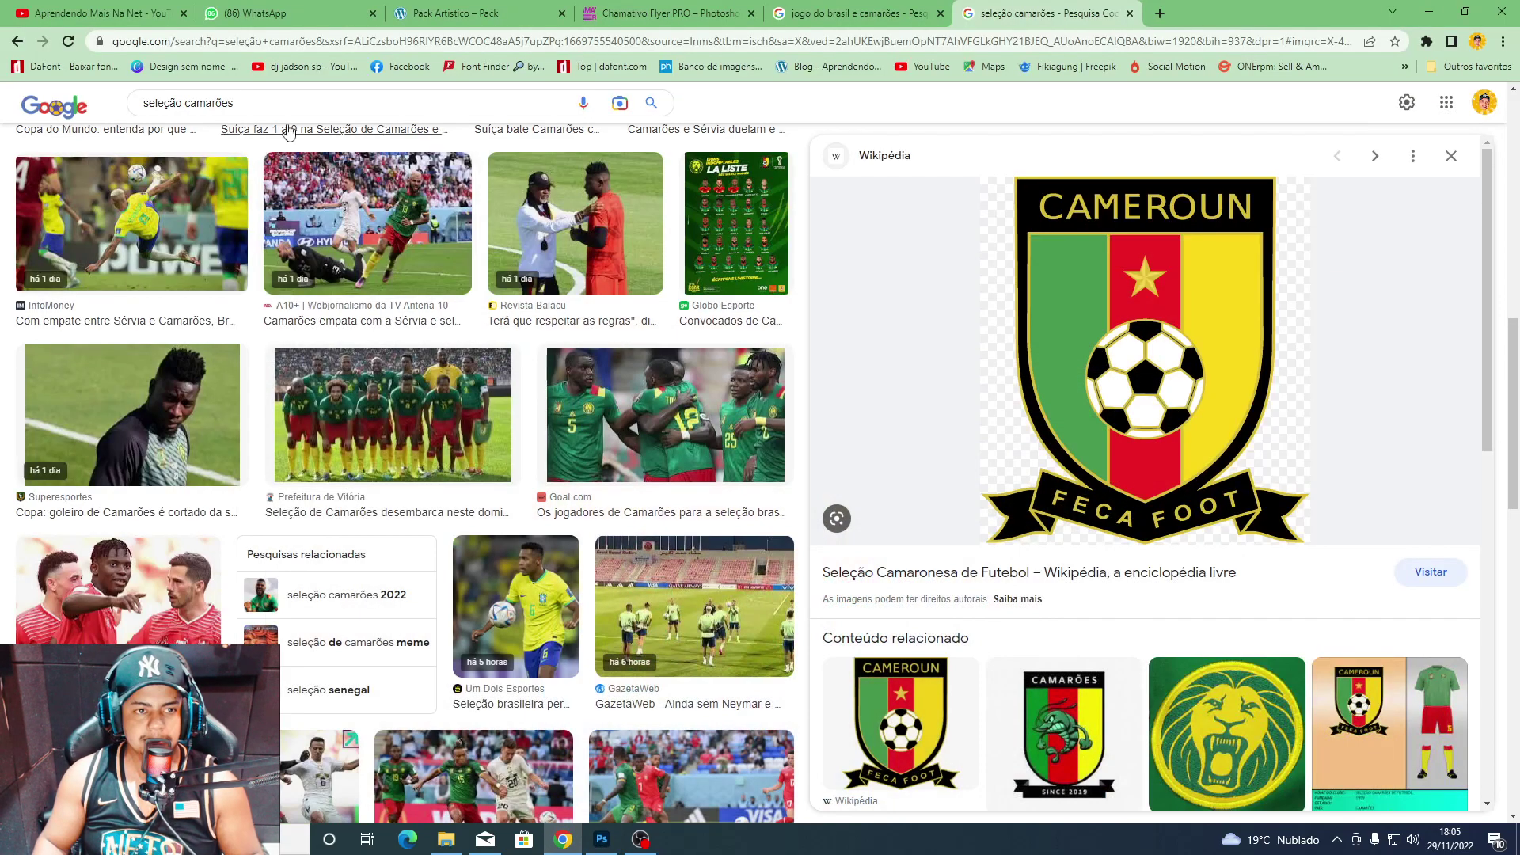
pyautogui.click(293, 108)
pyautogui.write('BRASU')
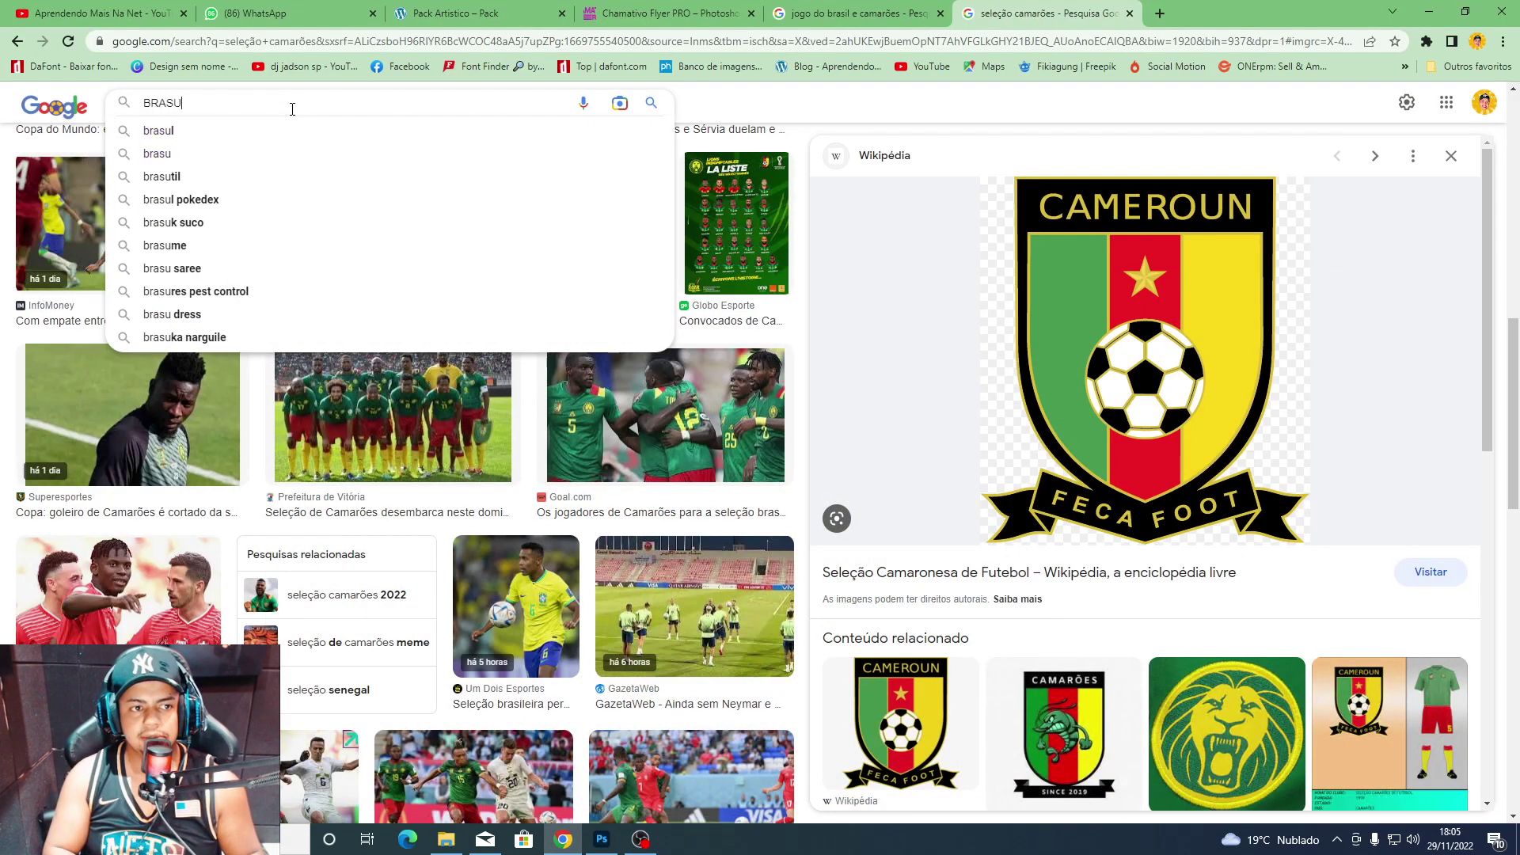
pyautogui.write('I')
pyautogui.press('Down')
pyautogui.press('Down')
pyautogui.write('PNG')
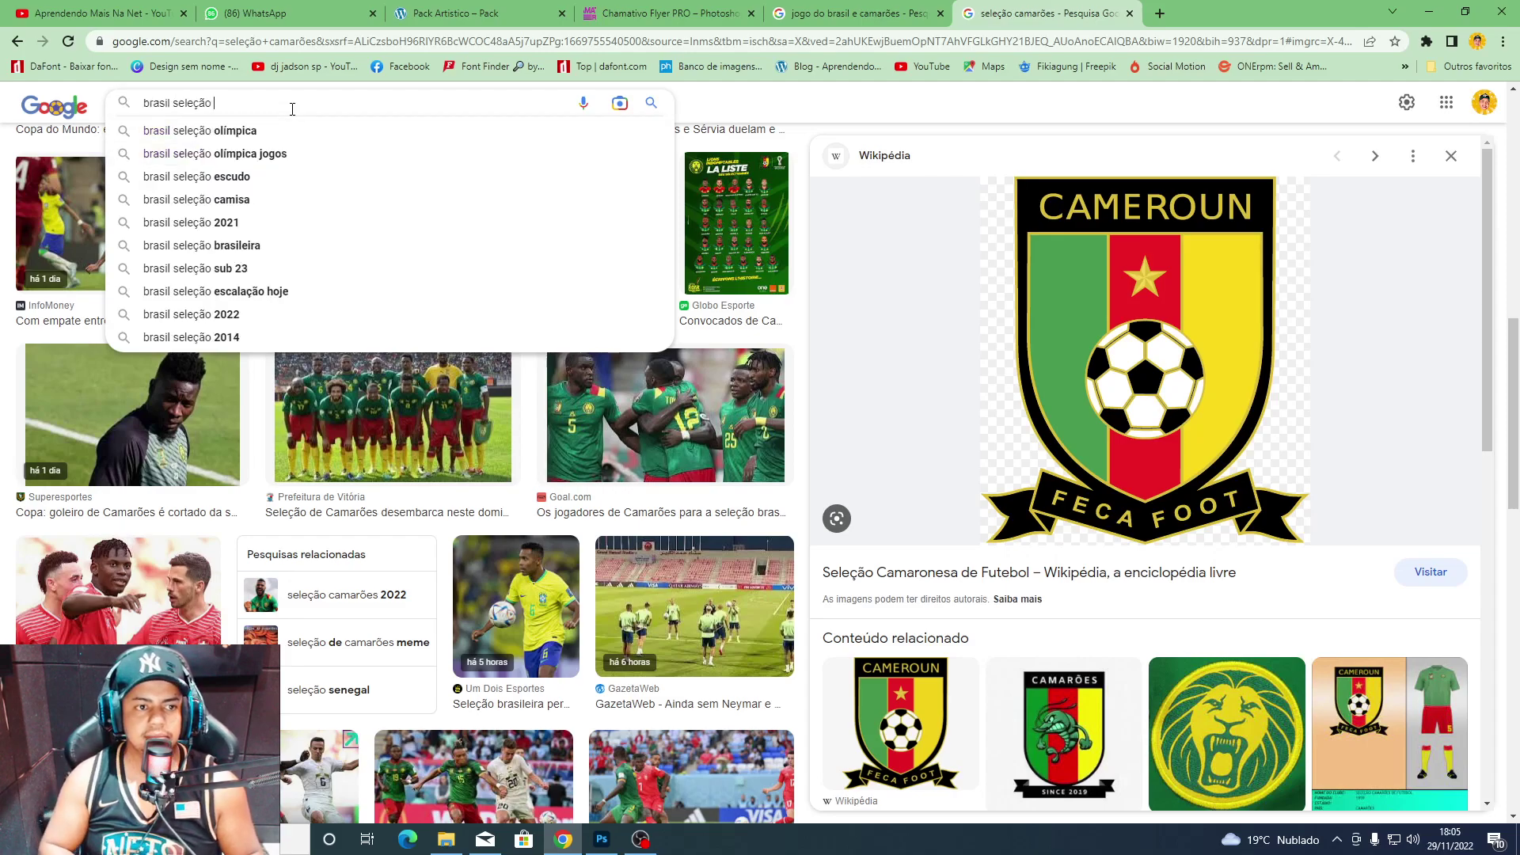
pyautogui.press('Down')
pyautogui.press('Return')
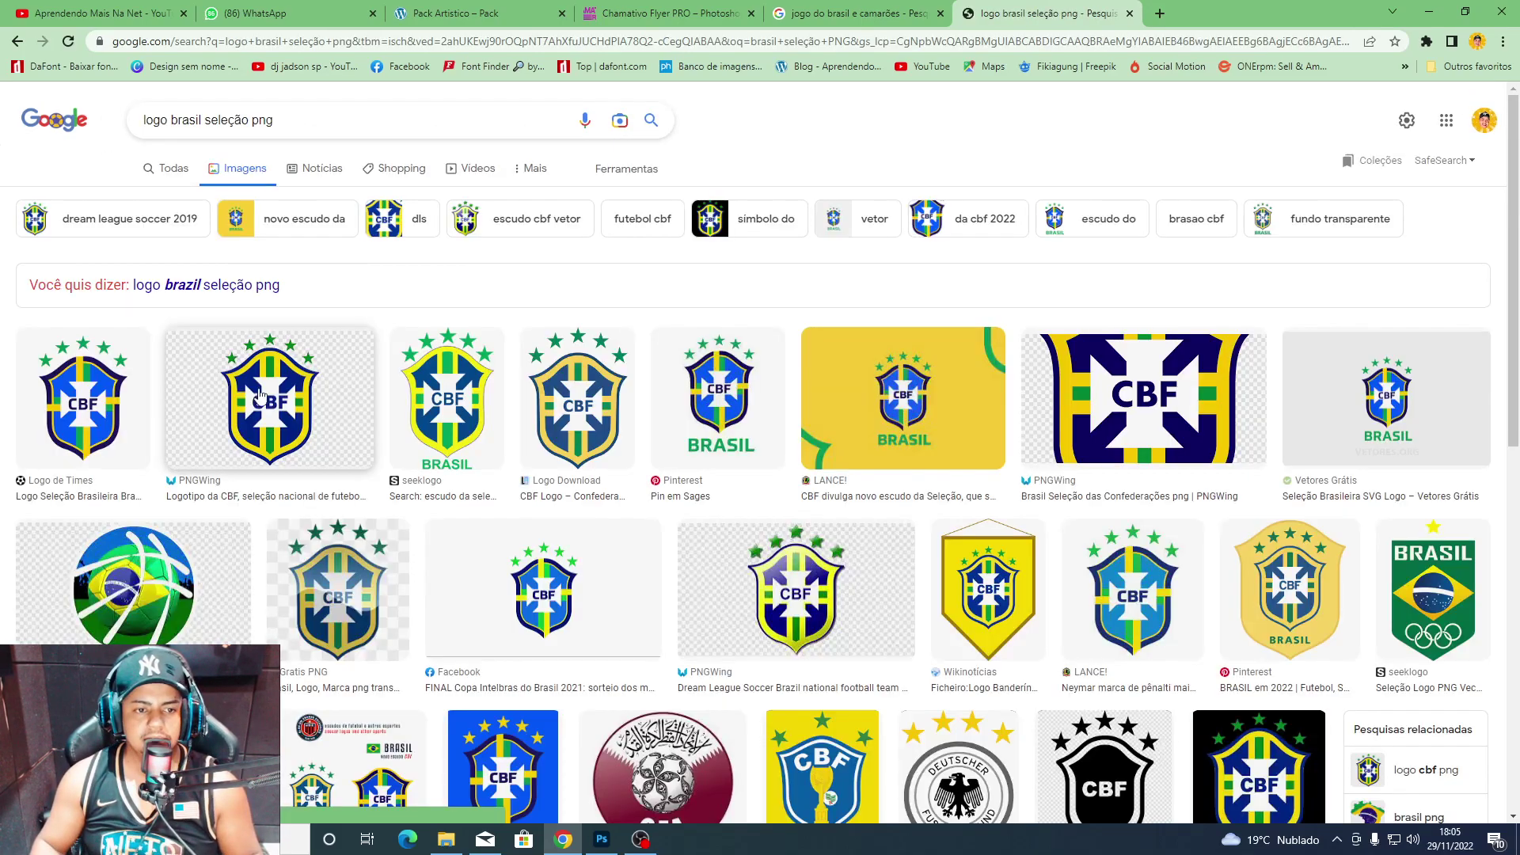
# Save the CBF crest image, place it in the flyer, then undo the placement.
pyautogui.click(289, 349)
pyautogui.rightClick(1179, 385)
pyautogui.click(1257, 551)
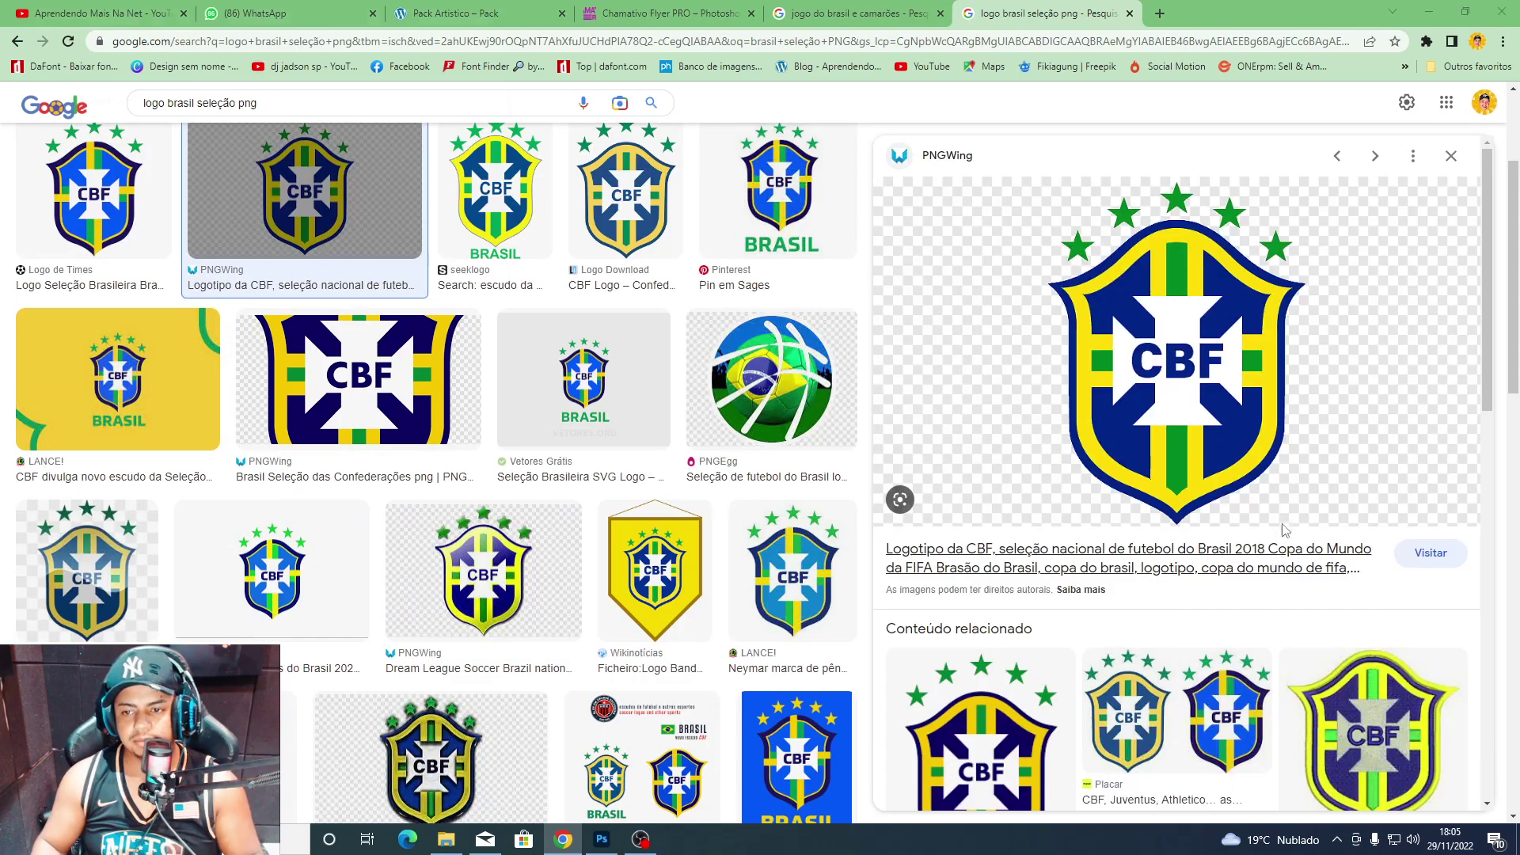
pyautogui.press('Return')
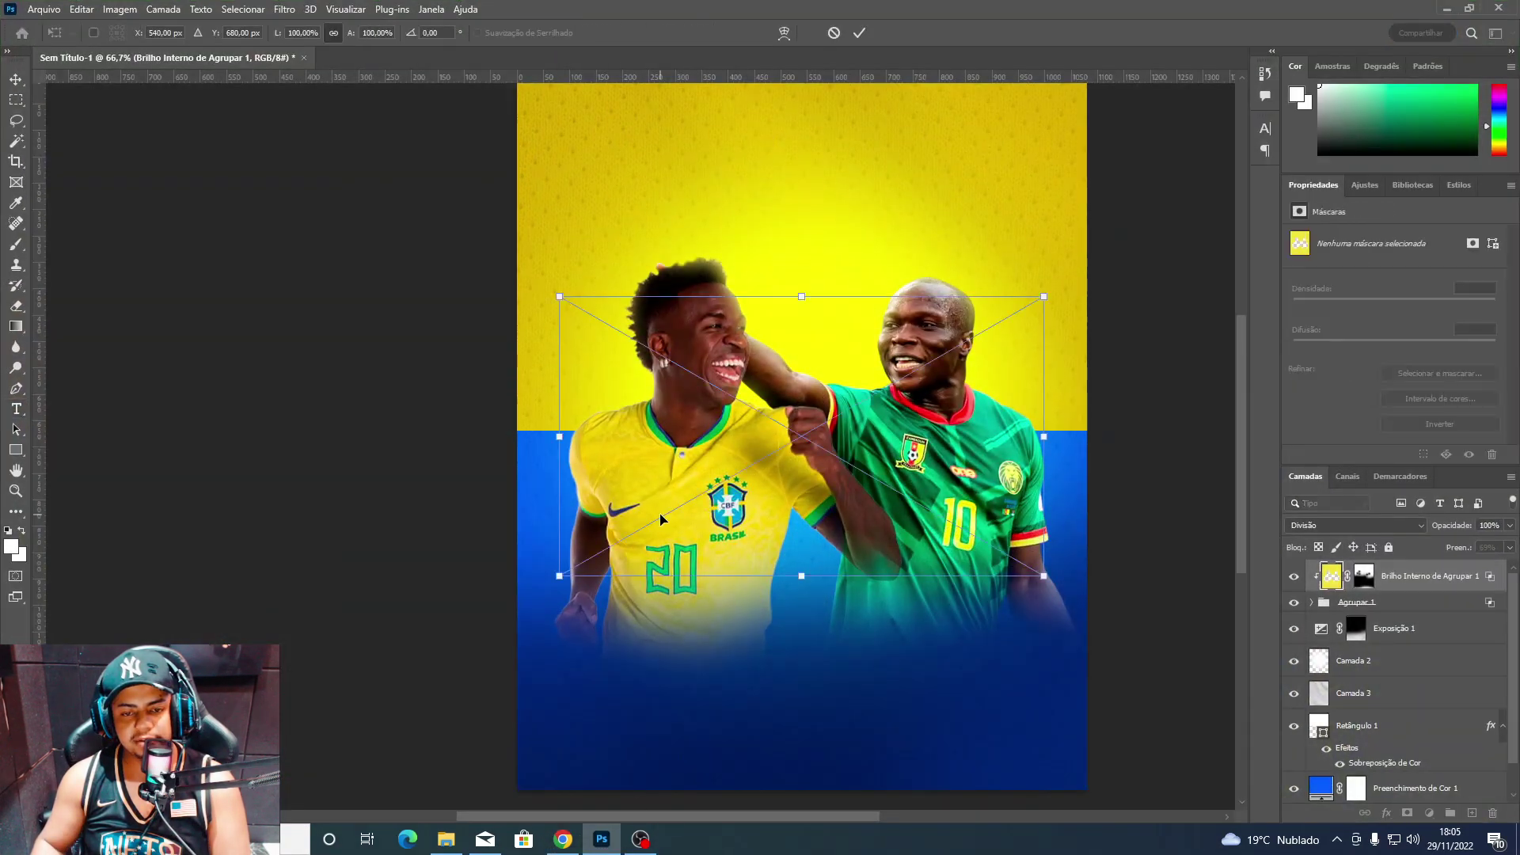
pyautogui.moveTo(595, 851); pyautogui.dragTo(702, 519)
pyautogui.press('Return')
pyautogui.hotkey('ctrl', 'z')
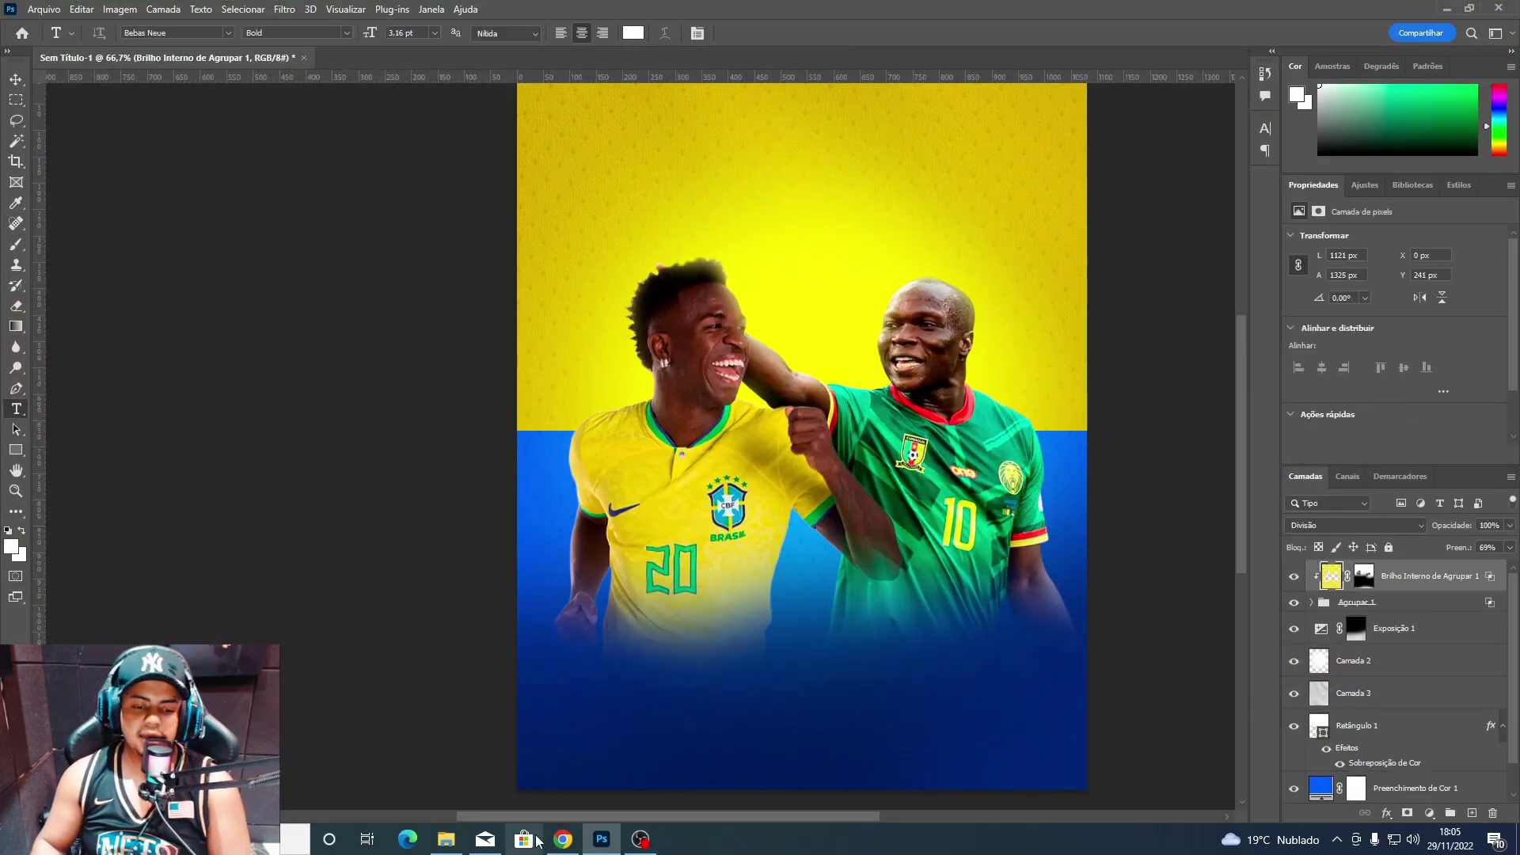
# Upload the CBF crest to remove.bg and download the background-free PNG.
pyautogui.click(563, 839)
pyautogui.hotkey('ctrl', 't')
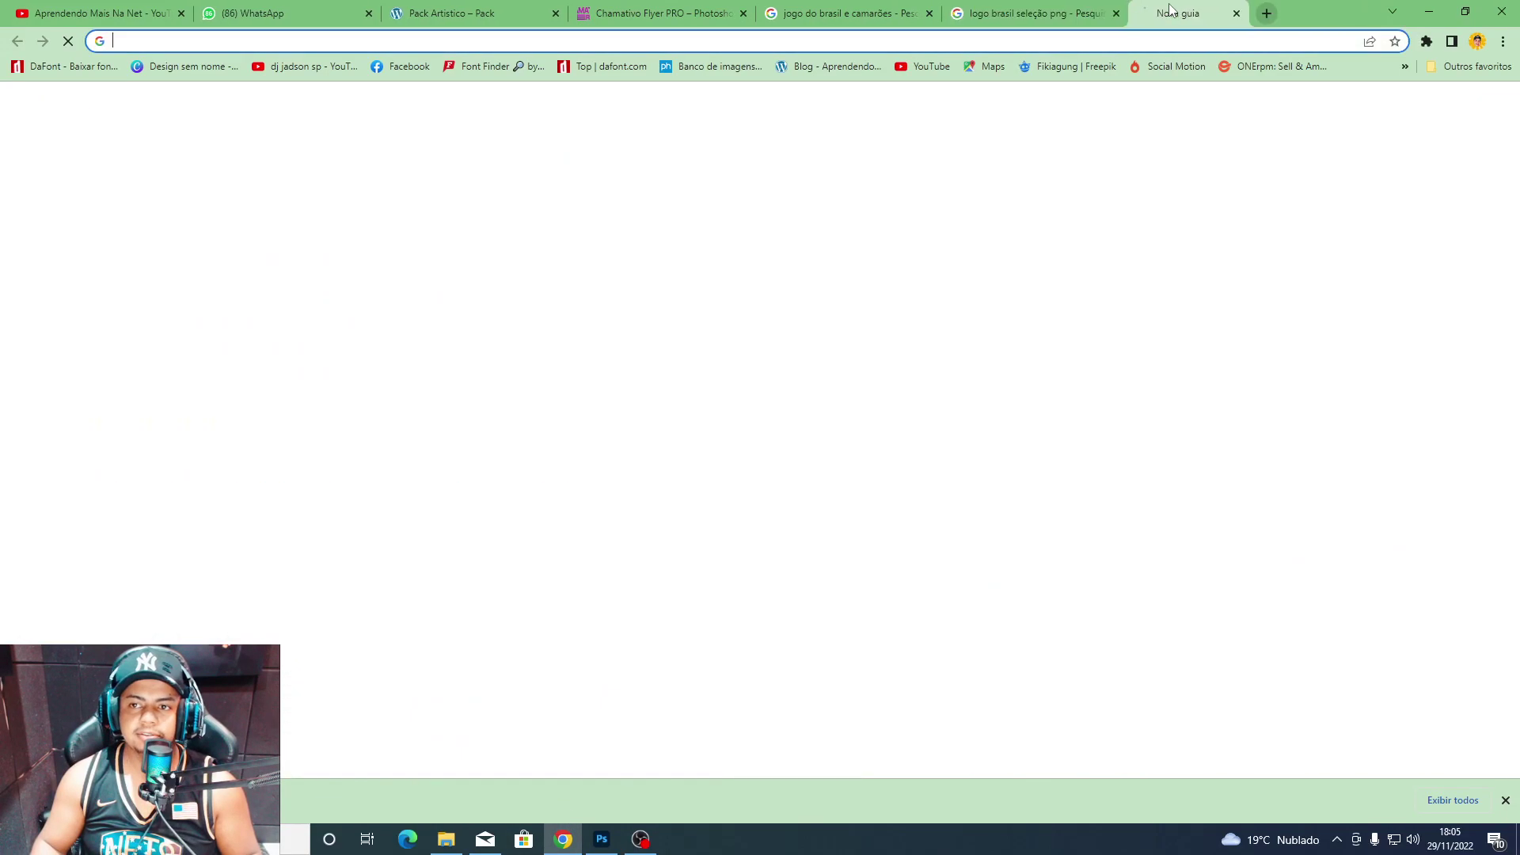
pyautogui.write('re')
pyautogui.press('Return')
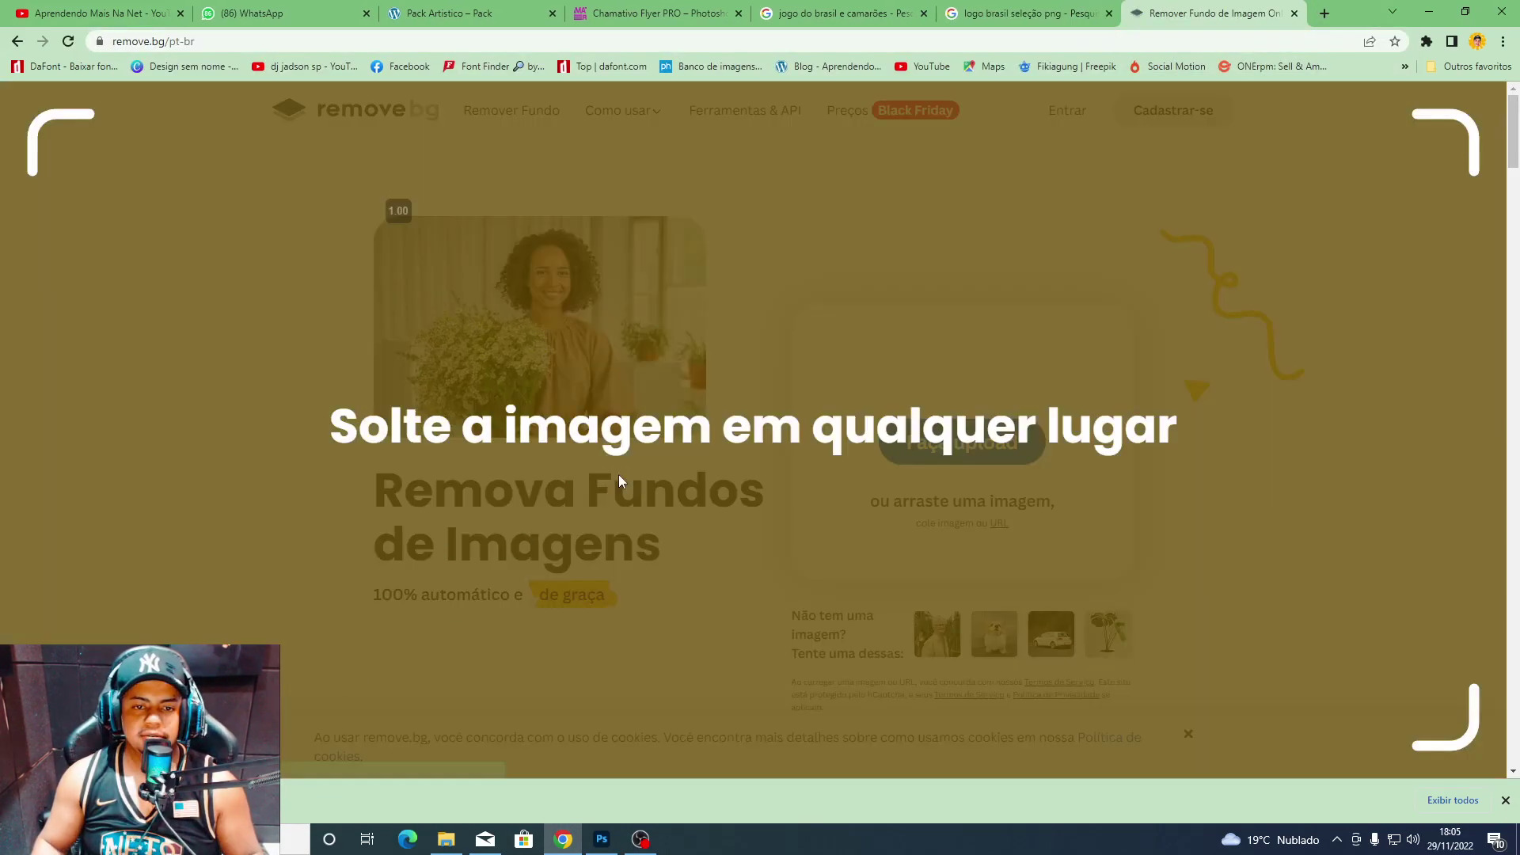
pyautogui.moveTo(158, 800); pyautogui.dragTo(610, 489)
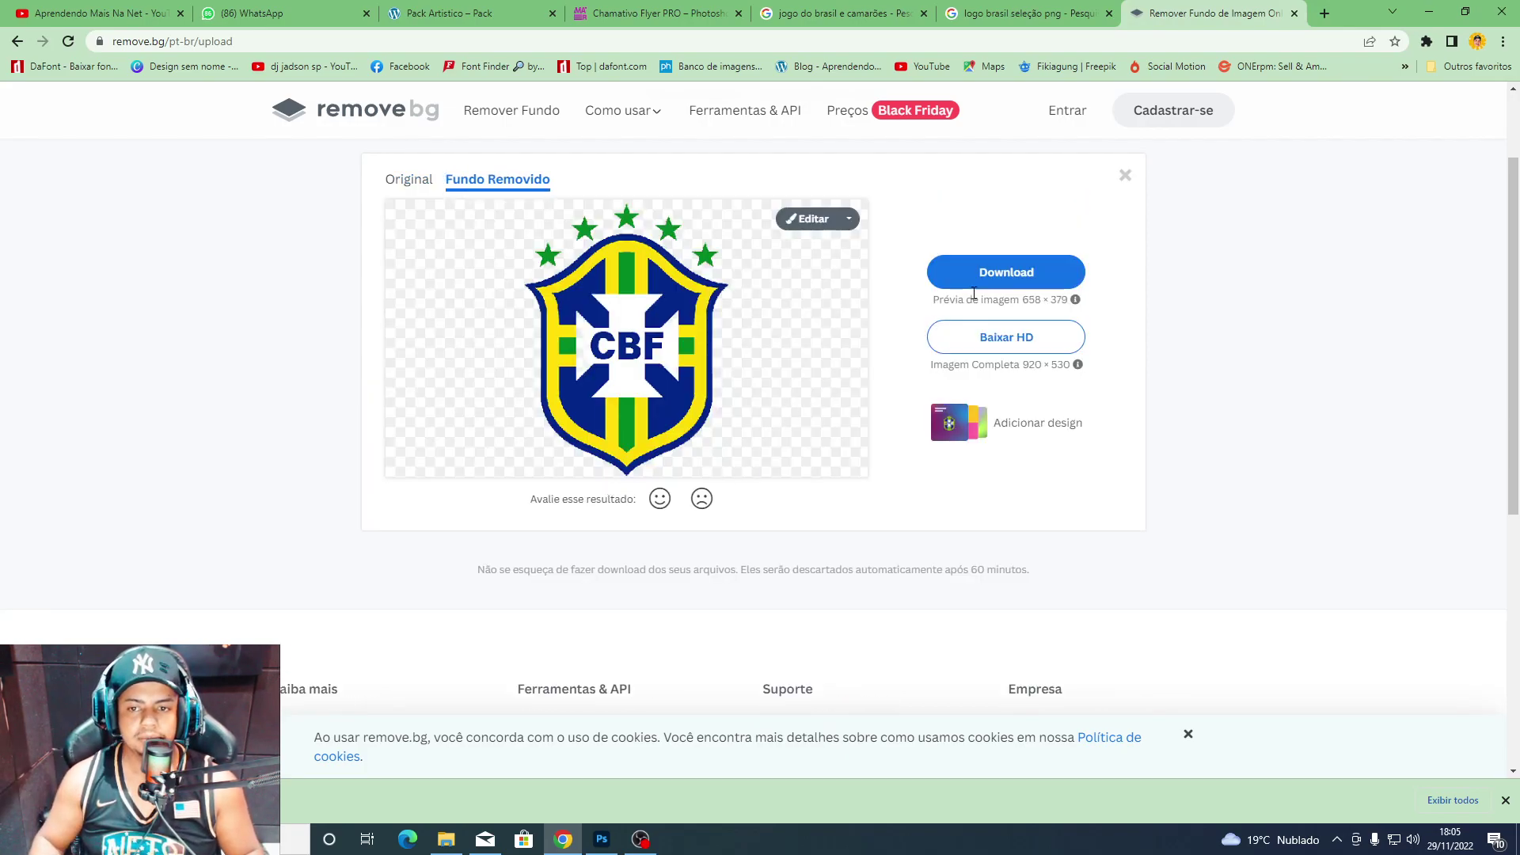
pyautogui.click(982, 278)
pyautogui.click(643, 402)
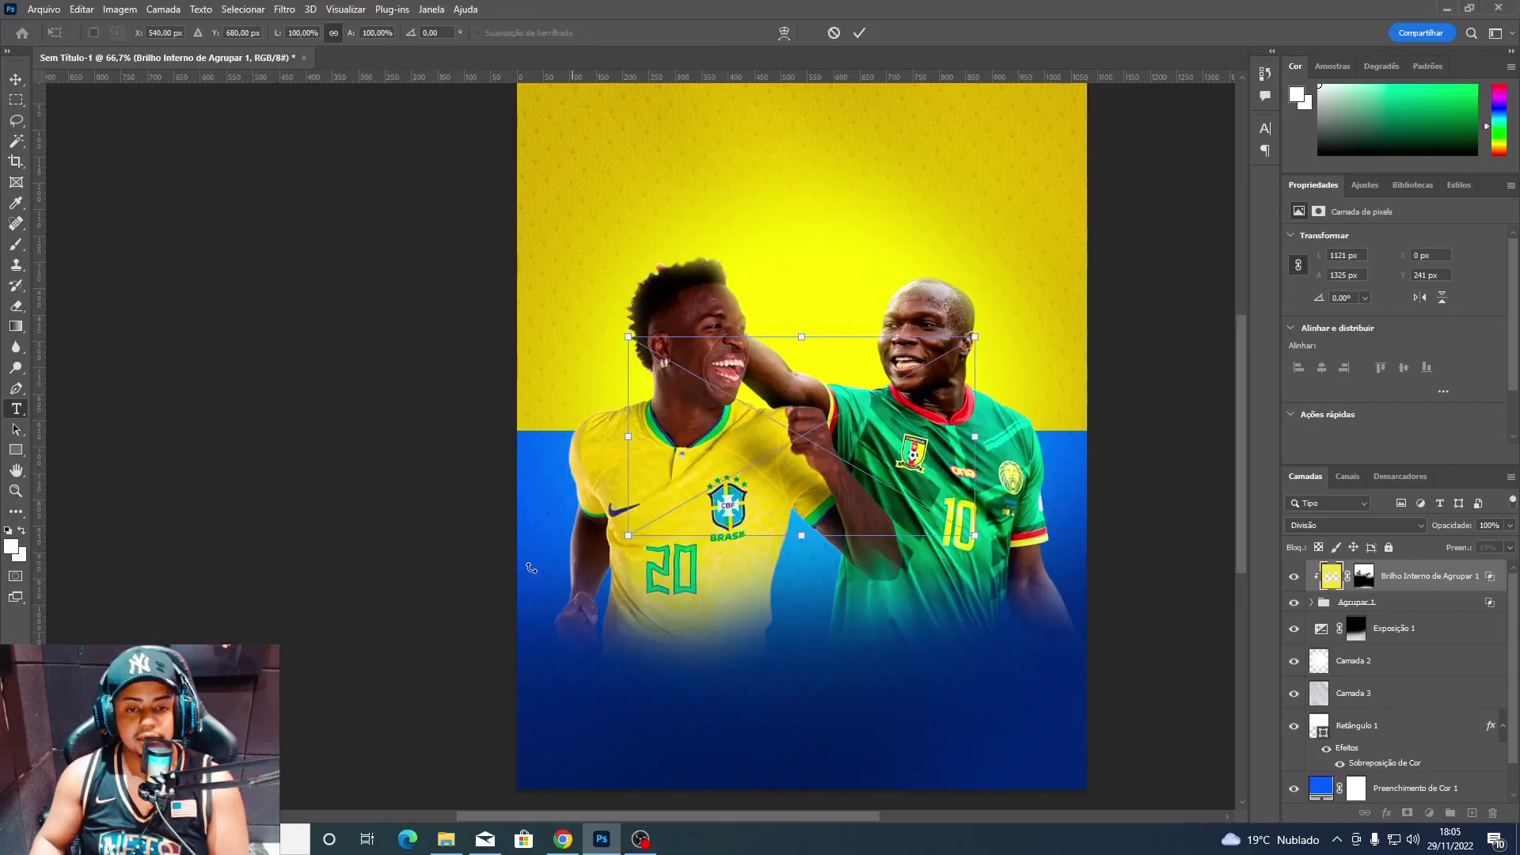
# Place the CBF crest PNG, scale it down, and move it lower to uncover the number 20.
pyautogui.moveTo(601, 851)
pyautogui.mouseDown()
pyautogui.moveTo(804, 467)
pyautogui.moveTo(723, 609)
pyautogui.mouseUp()
pyautogui.moveTo(879, 597); pyautogui.dragTo(820, 600)
pyautogui.press('Return')
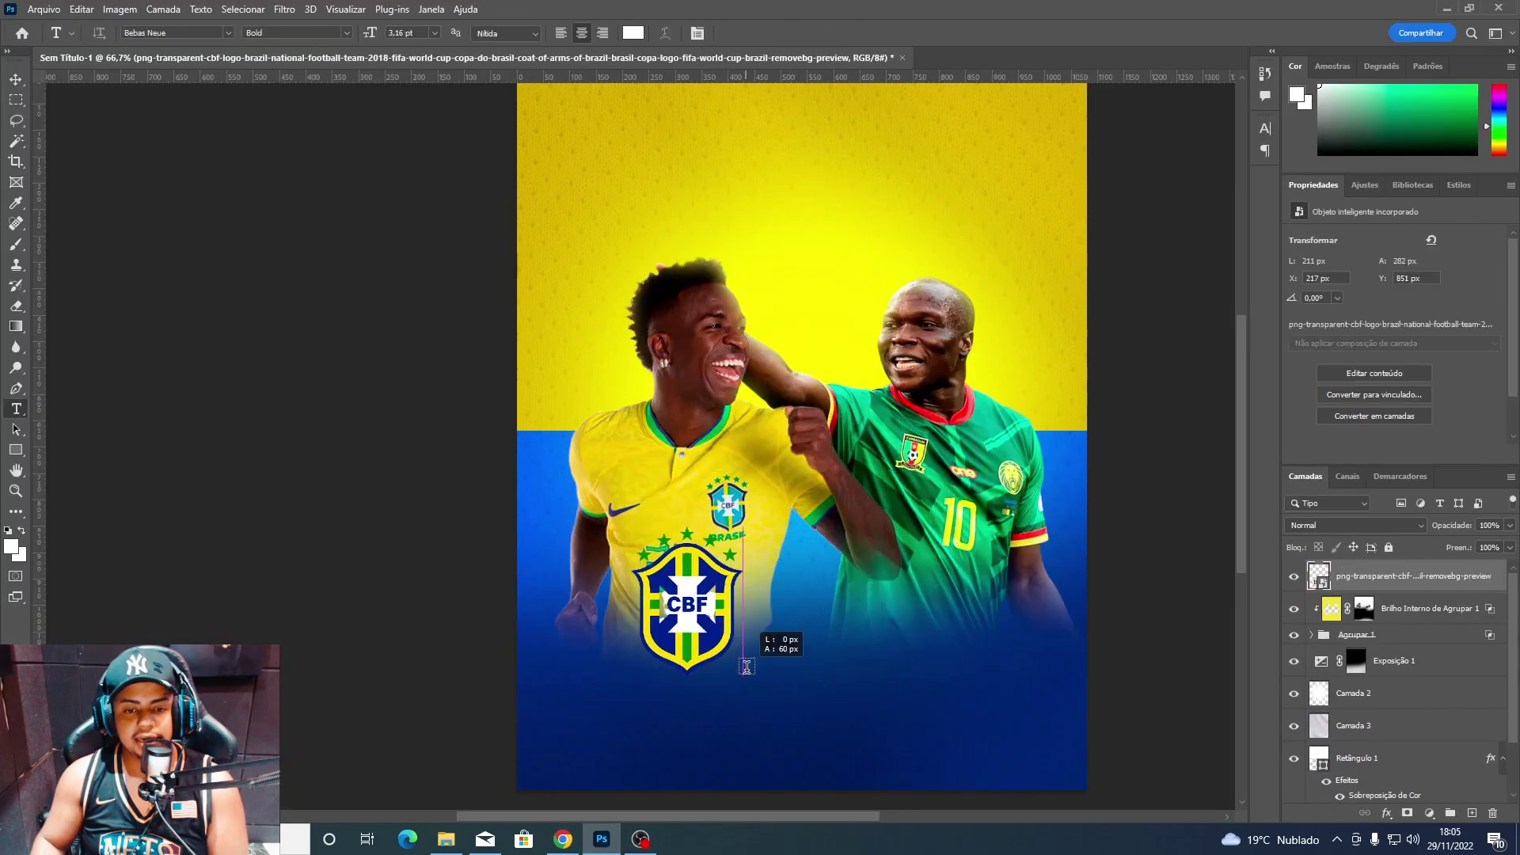
pyautogui.press('t')
pyautogui.click(743, 677)
pyautogui.press('Escape')
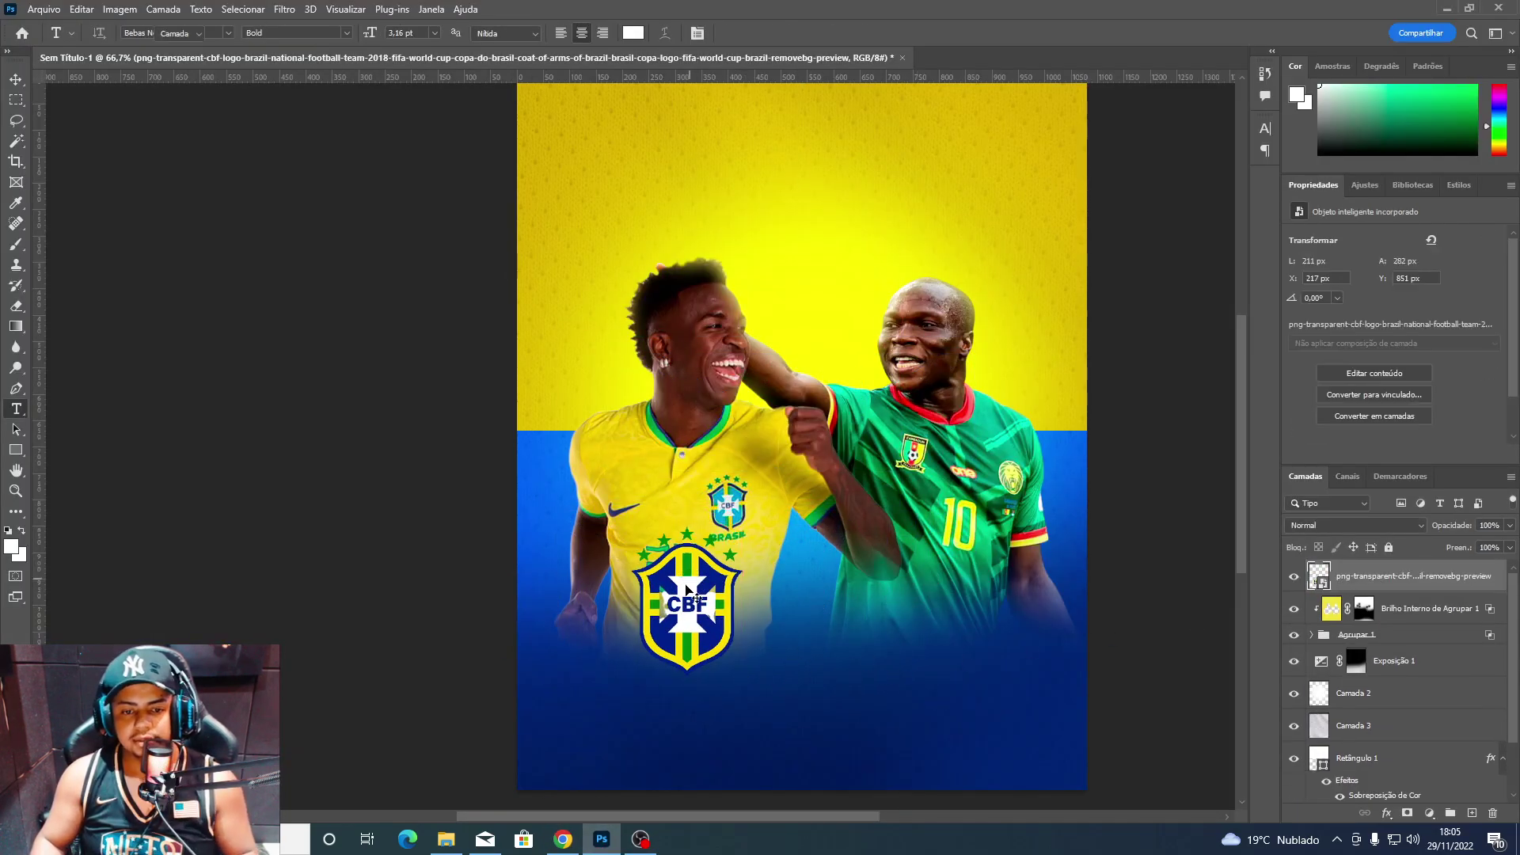
pyautogui.press('v')
pyautogui.moveTo(684, 617)
pyautogui.mouseDown()
pyautogui.moveTo(699, 724)
pyautogui.moveTo(868, 658)
pyautogui.mouseUp()
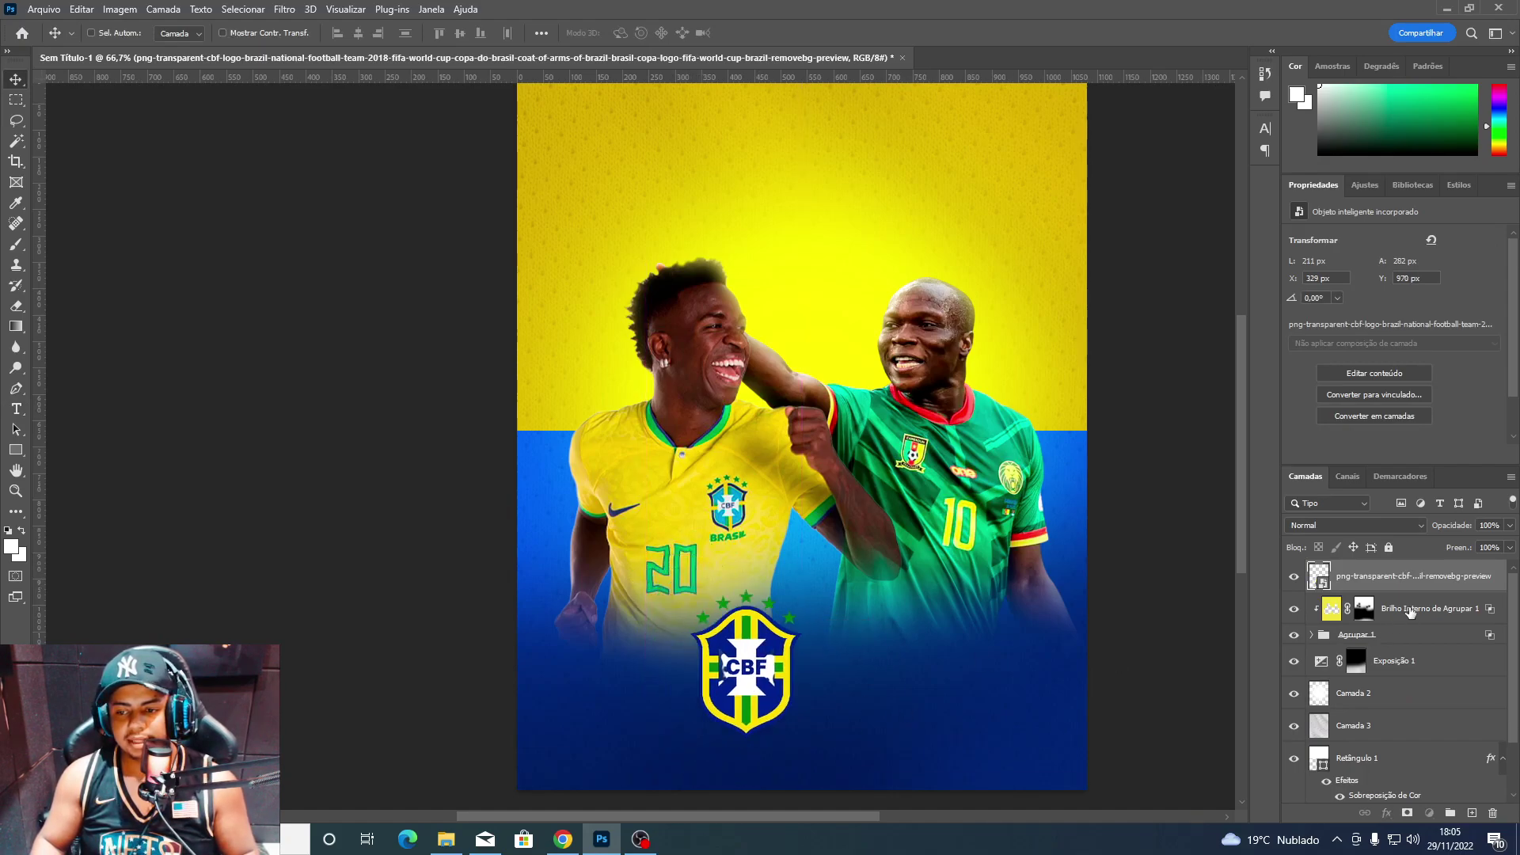
# Discard a stray rectangle over the crest and put the crest layer into its own group.
pyautogui.click(1410, 610)
pyautogui.click(16, 450)
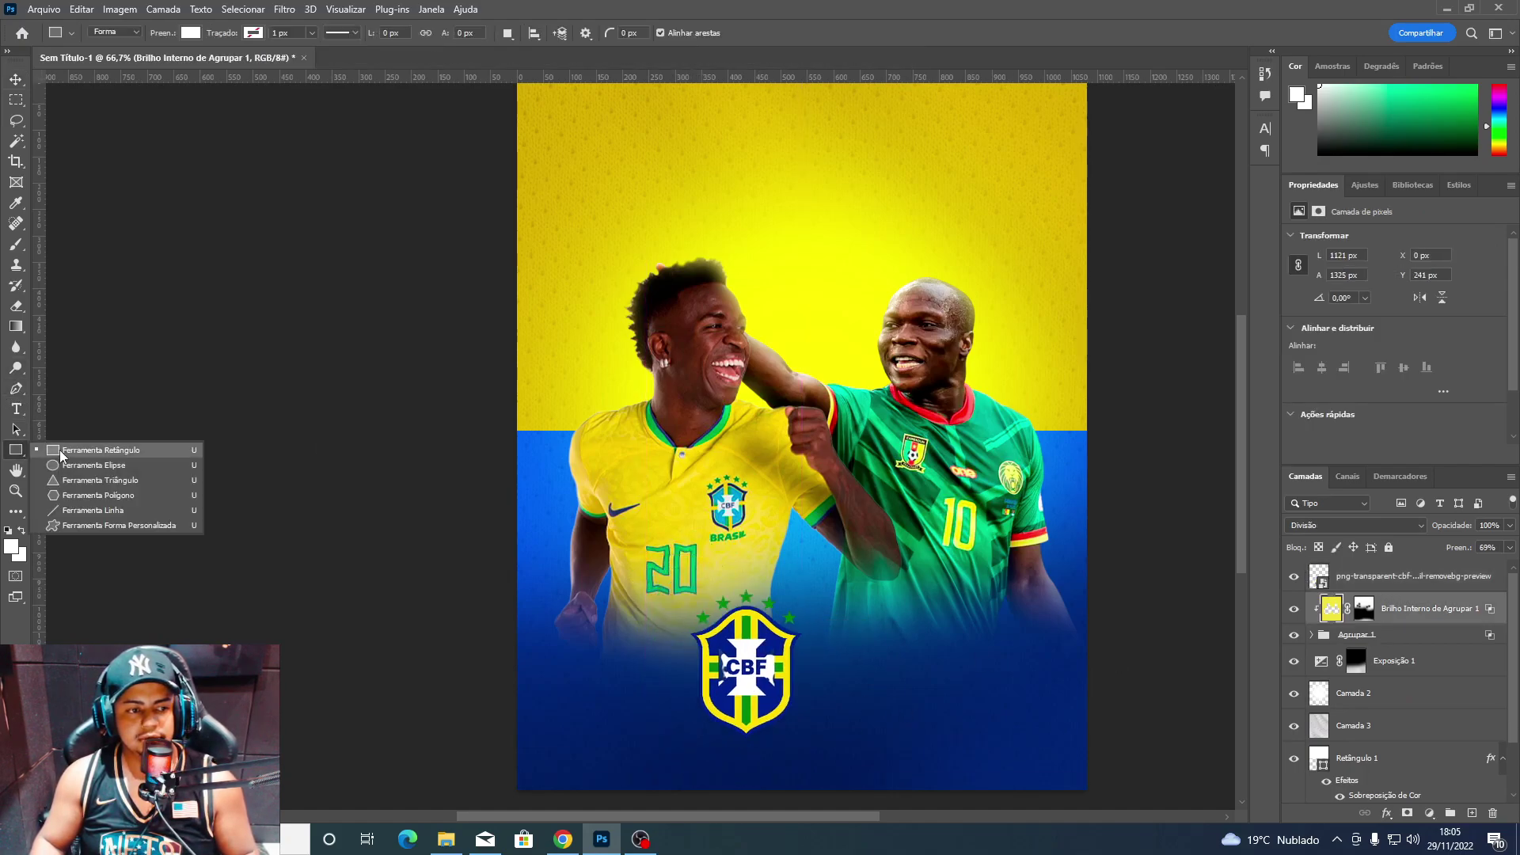
pyautogui.click(79, 450)
pyautogui.moveTo(727, 687); pyautogui.dragTo(728, 689)
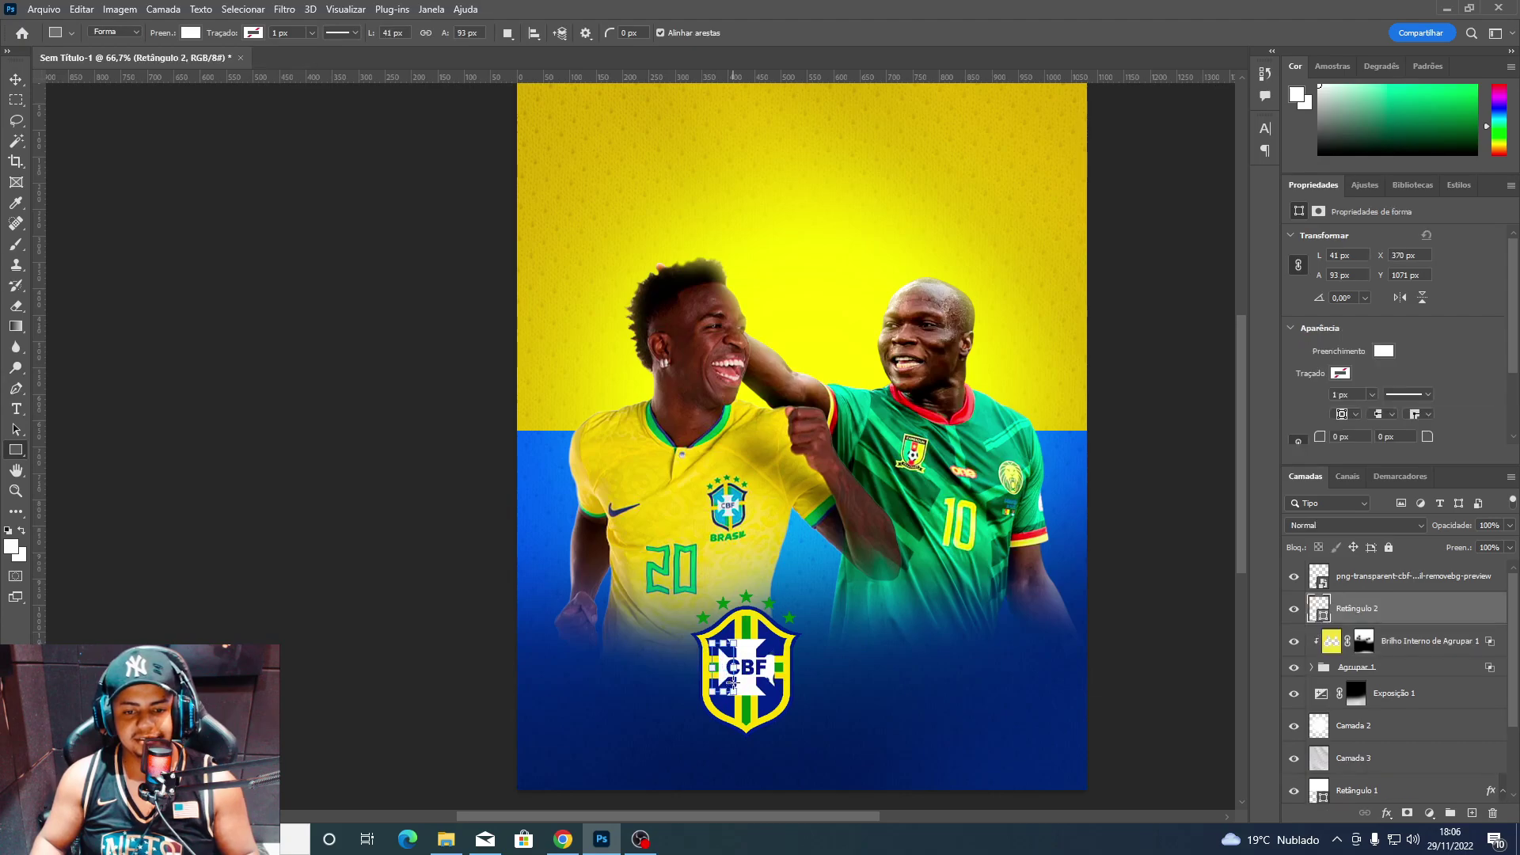
pyautogui.hotkey('ctrl', 'z')
pyautogui.press('v')
pyautogui.hotkey('ctrl', 'g')
# Convert the crest group to a smart object and group both player layers as 'foto'.
pyautogui.rightClick(1368, 572)
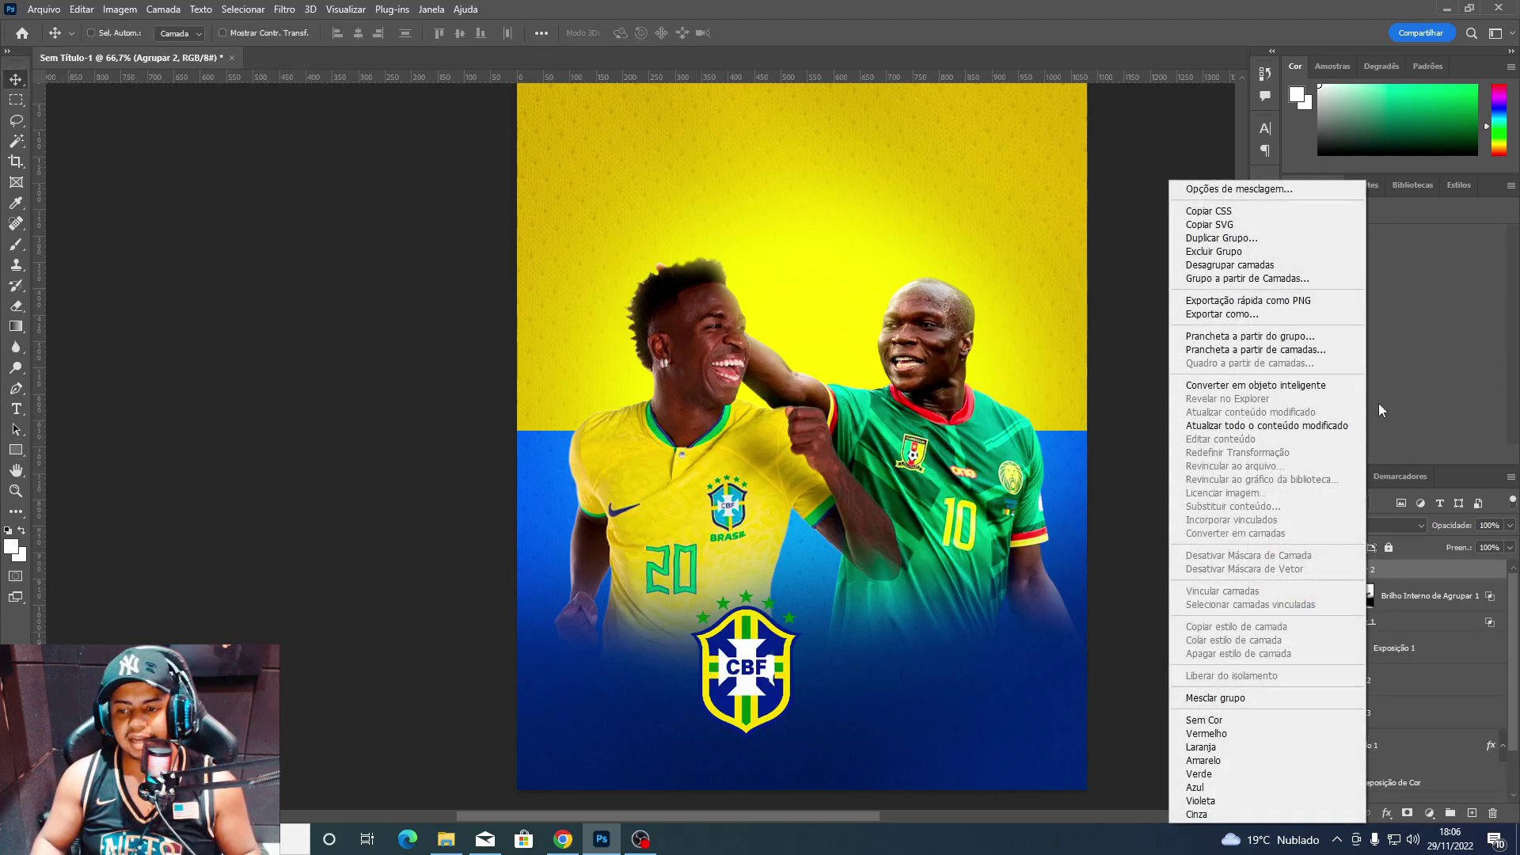
pyautogui.click(1303, 385)
pyautogui.click(1393, 608)
pyautogui.keyDown('shift'); pyautogui.click(1363, 634); pyautogui.keyUp('shift')
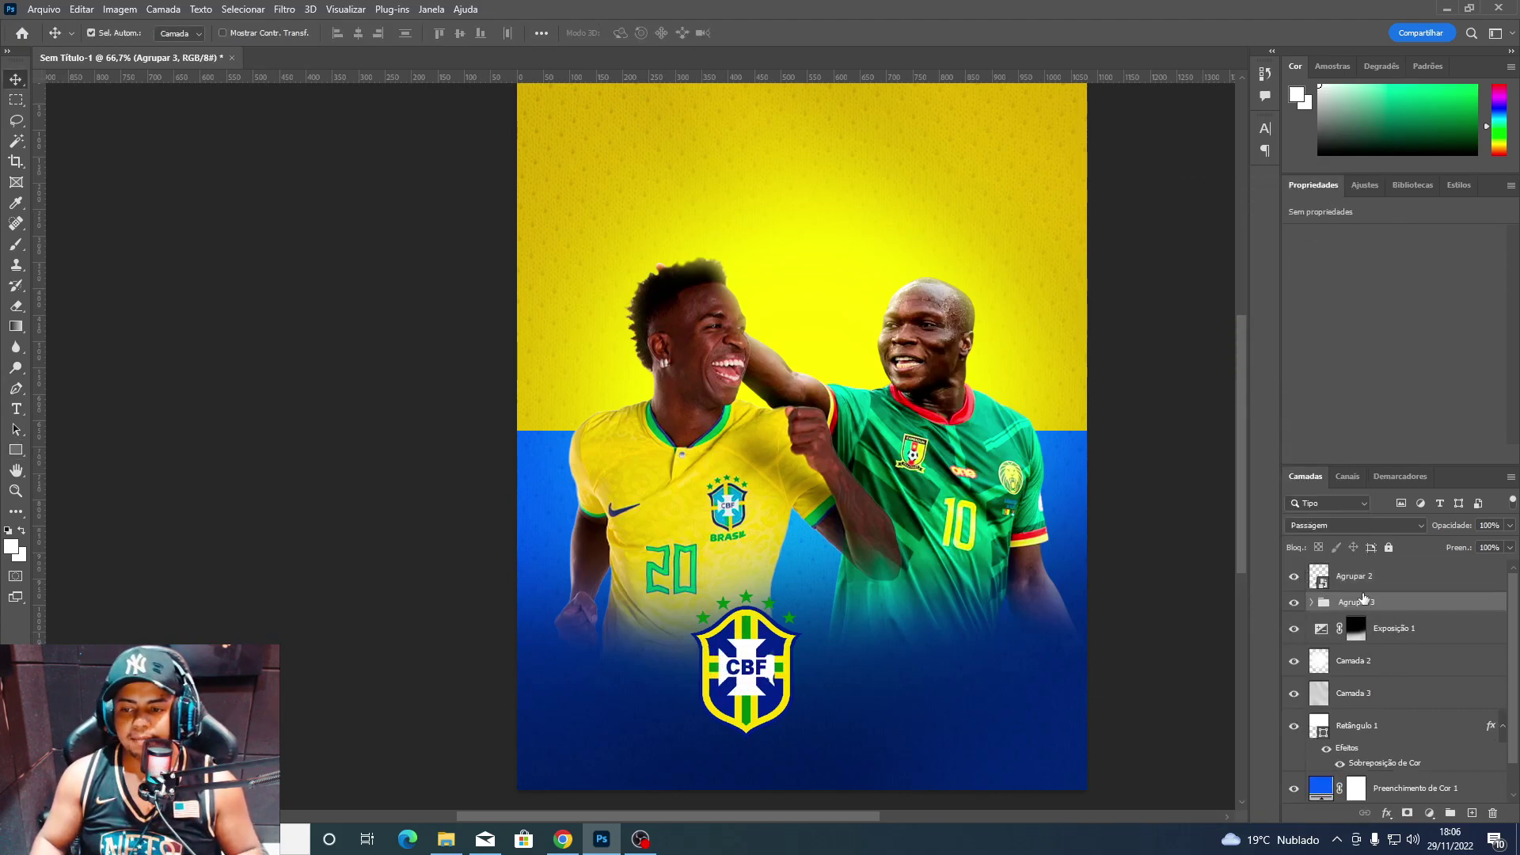
pyautogui.hotkey('ctrl', 'g')
pyautogui.doubleClick(1355, 603)
pyautogui.write('foto')
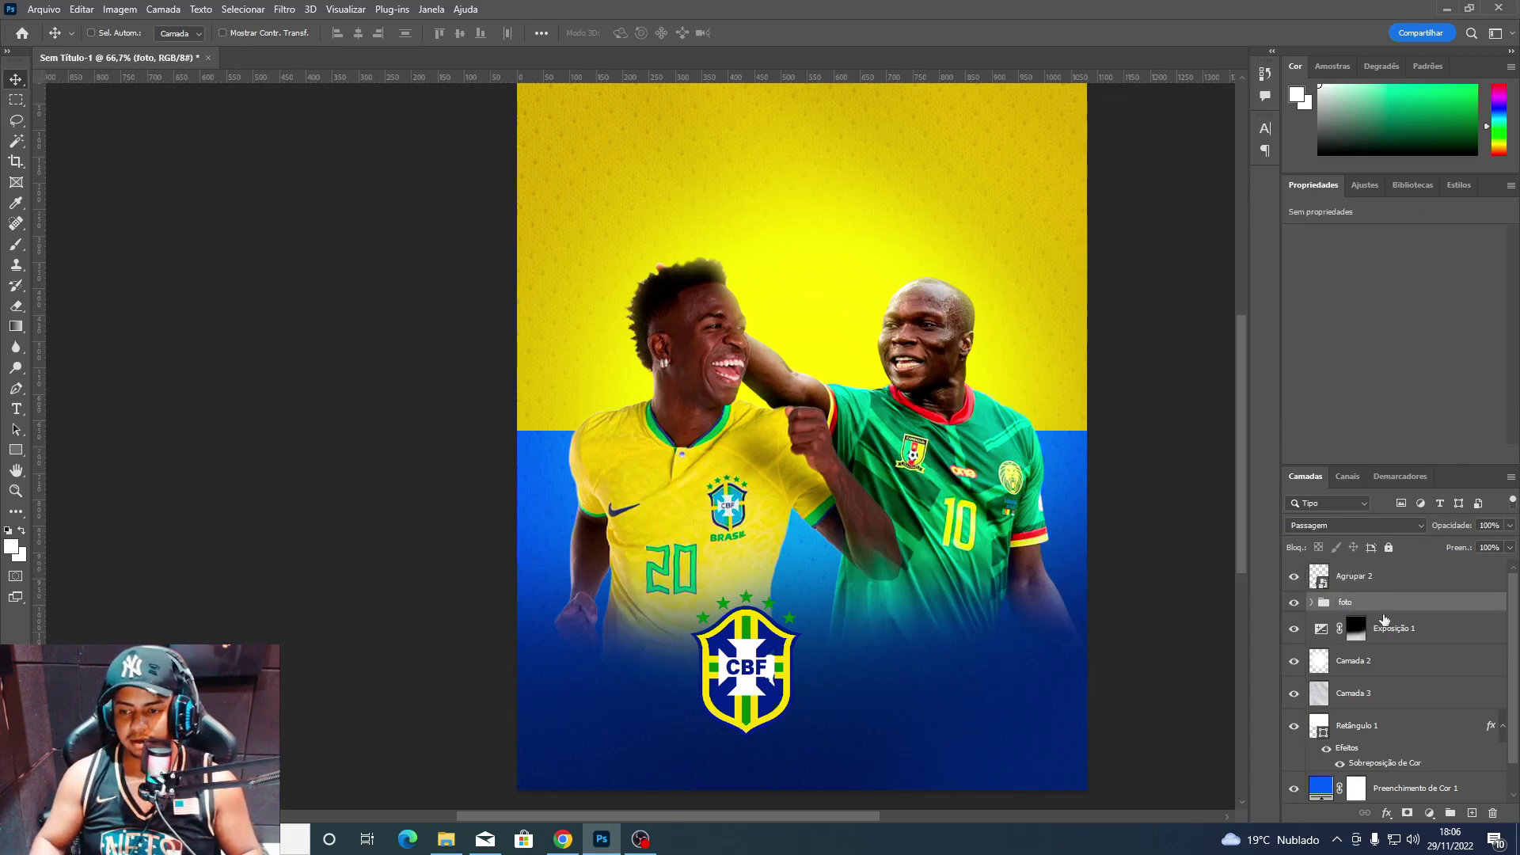
pyautogui.doubleClick(1437, 630)
pyautogui.press('Return')
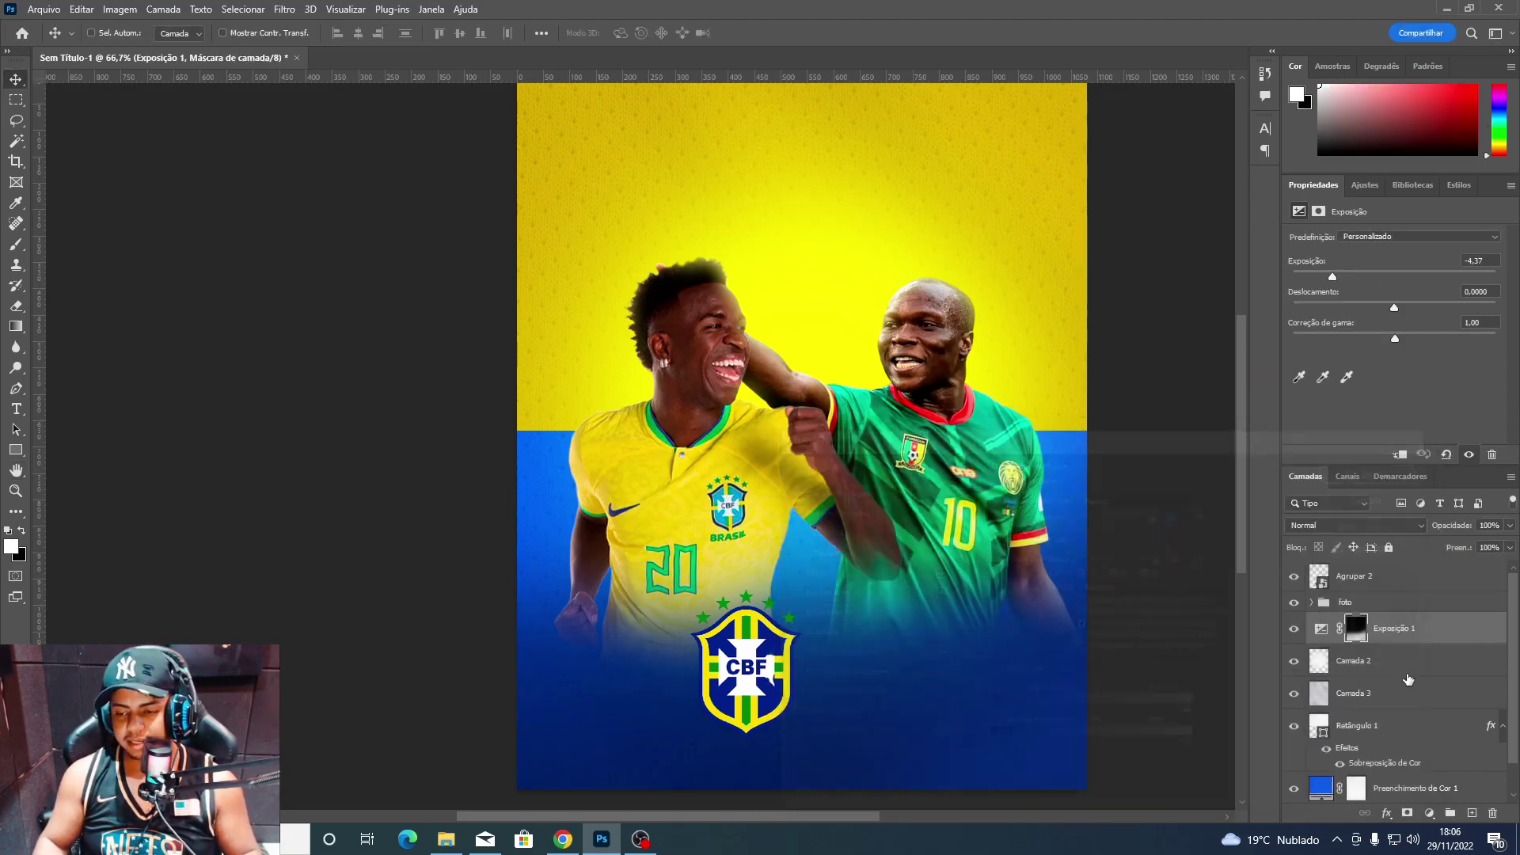
# Group the background layers as 'bg' and shift the crest further left.
pyautogui.keyDown('shift'); pyautogui.click(1352, 688); pyautogui.keyUp('shift')
pyautogui.hotkey('ctrl', 'g')
pyautogui.doubleClick(1355, 622)
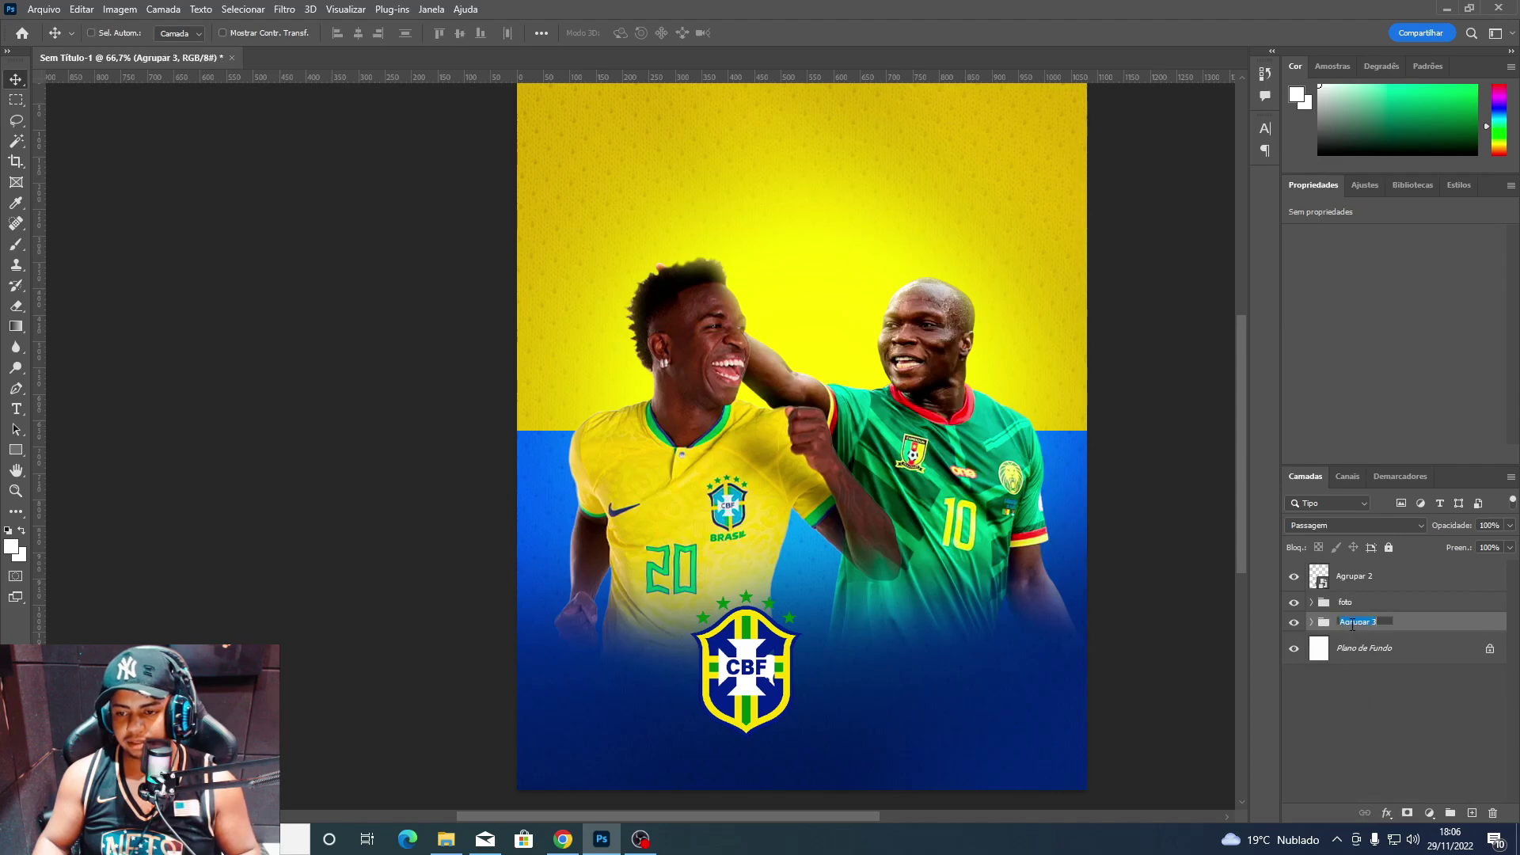
pyautogui.write('bg')
pyautogui.click(1353, 575)
pyautogui.moveTo(990, 669)
pyautogui.mouseDown()
pyautogui.moveTo(861, 669)
pyautogui.moveTo(748, 709)
pyautogui.mouseUp()
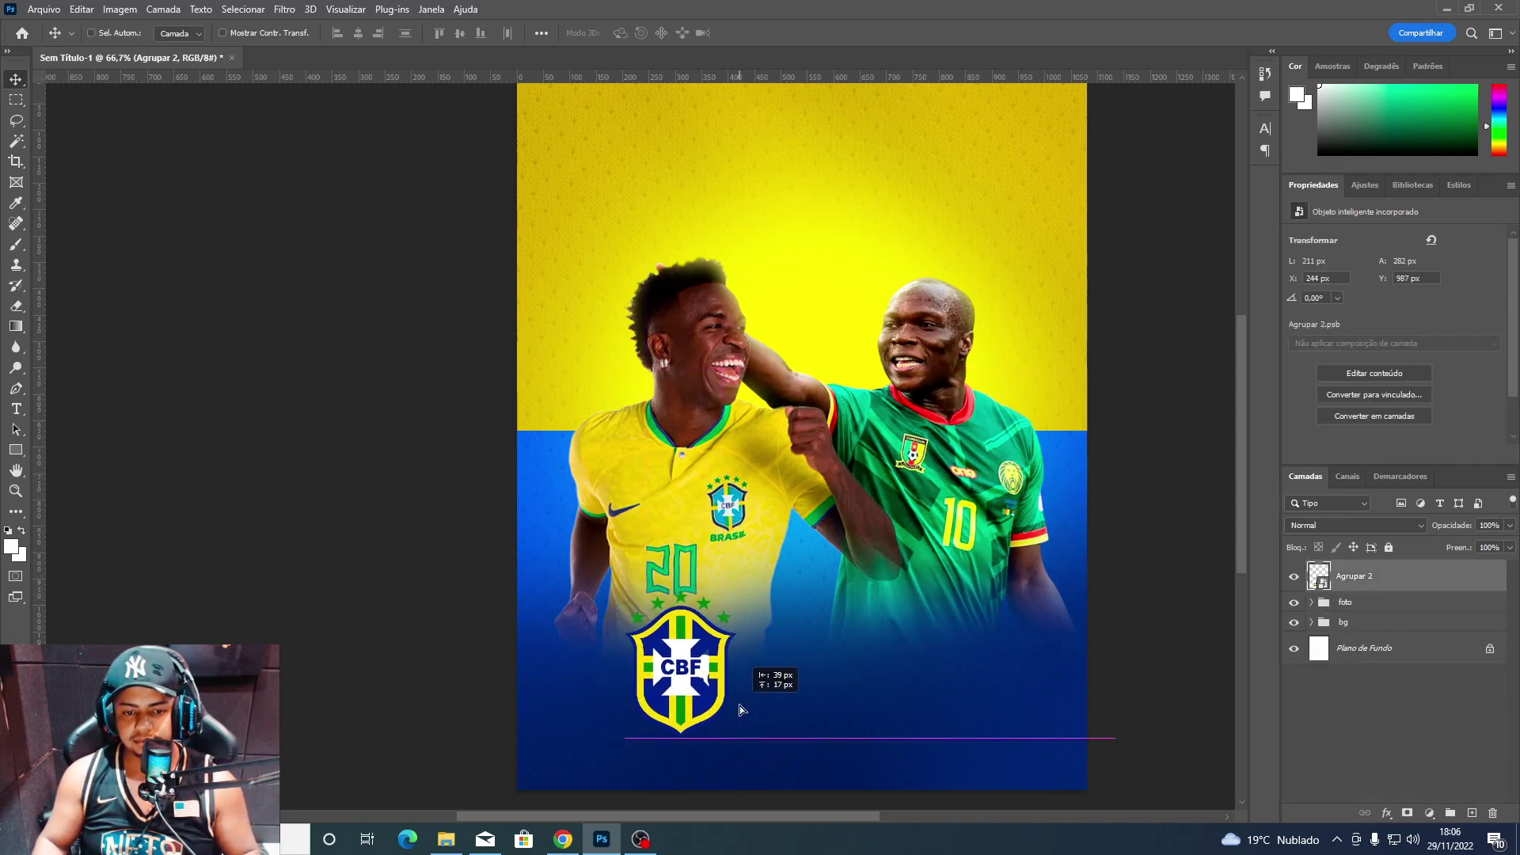
# Move the Exposição 1 layer above the foto group, test it, then delete it.
pyautogui.click(1312, 621)
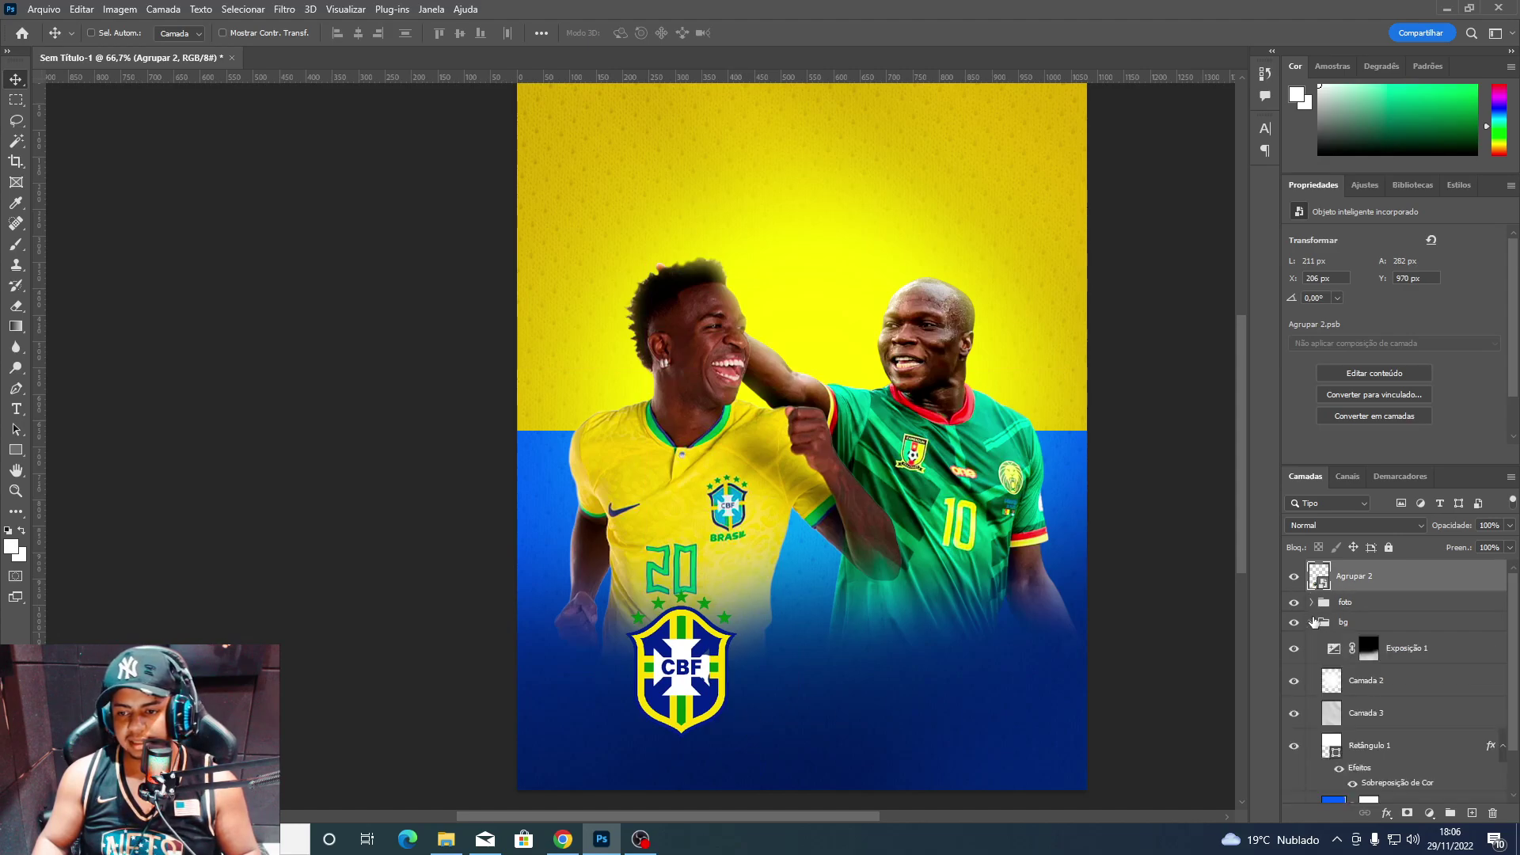
pyautogui.moveTo(1431, 659); pyautogui.dragTo(1375, 590)
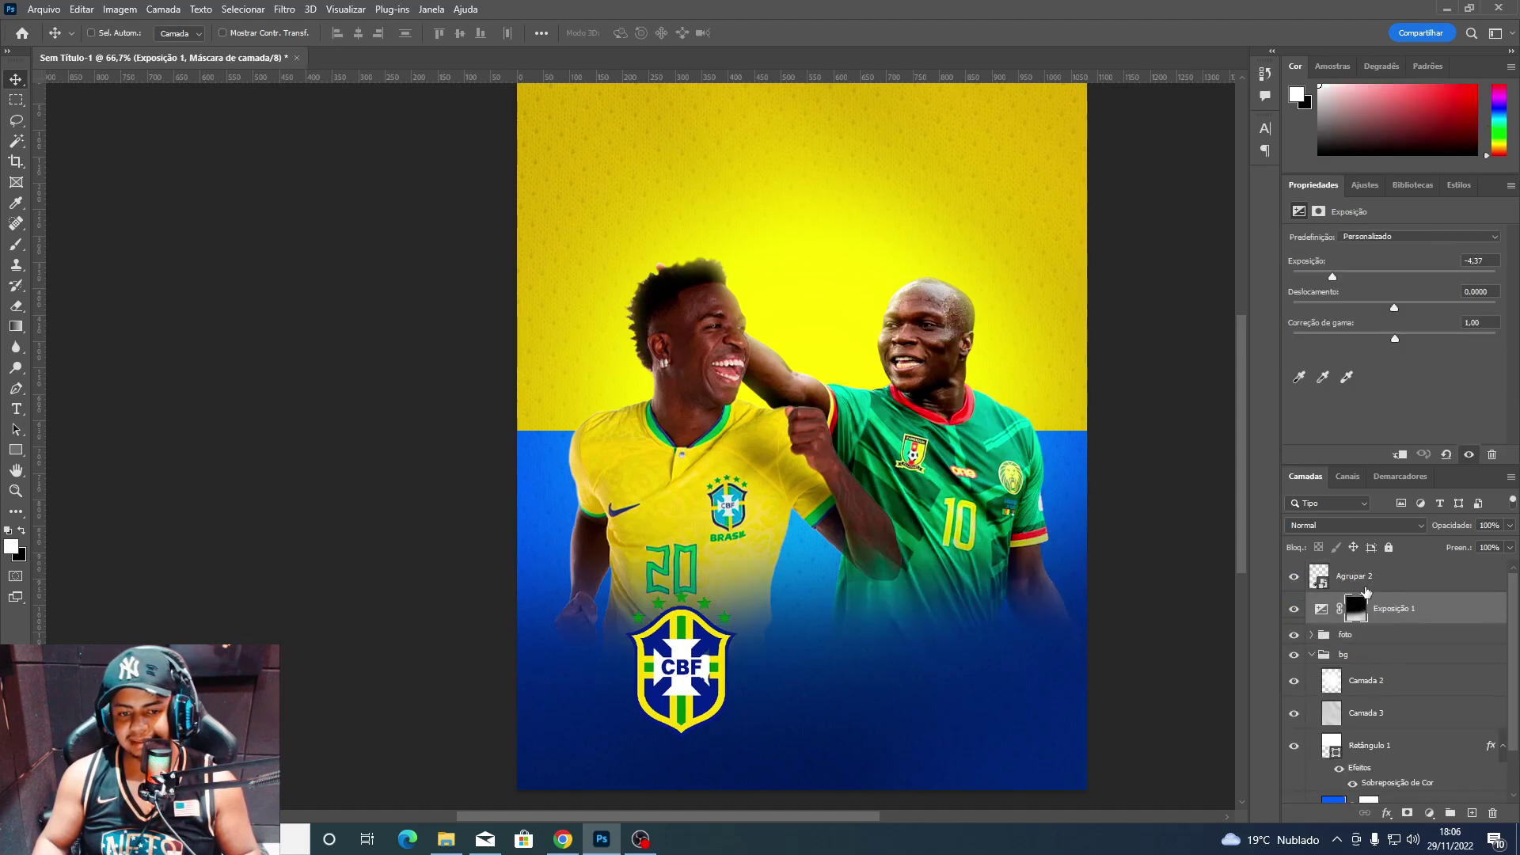
pyautogui.click(1295, 604)
pyautogui.click(1295, 604)
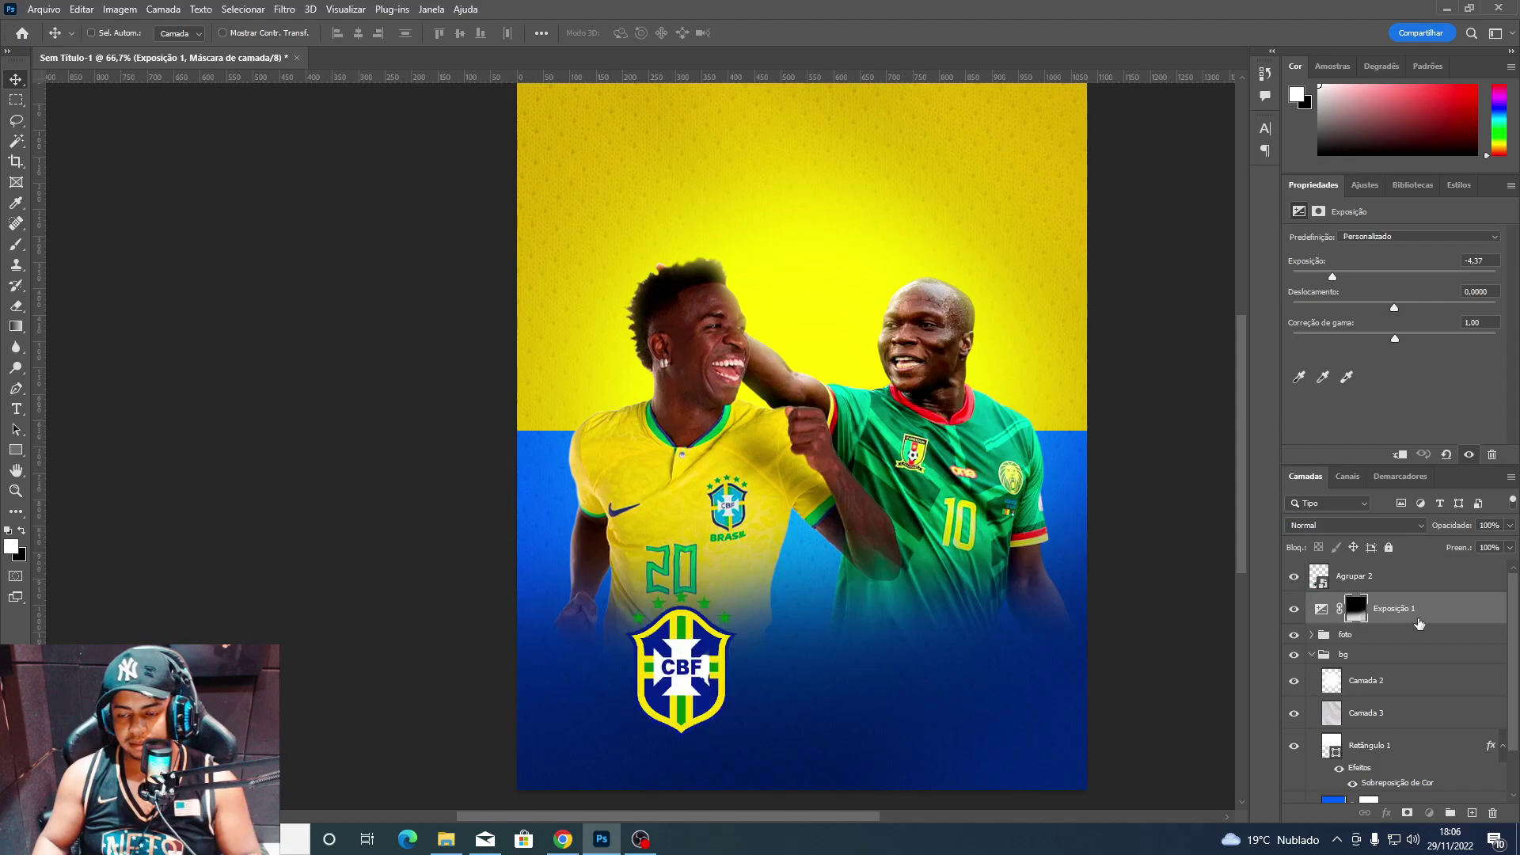
pyautogui.press('Delete')
# Add a new empty layer and set the foreground colour to a dark navy sampled from the canvas.
pyautogui.click(1312, 622)
pyautogui.click(1471, 813)
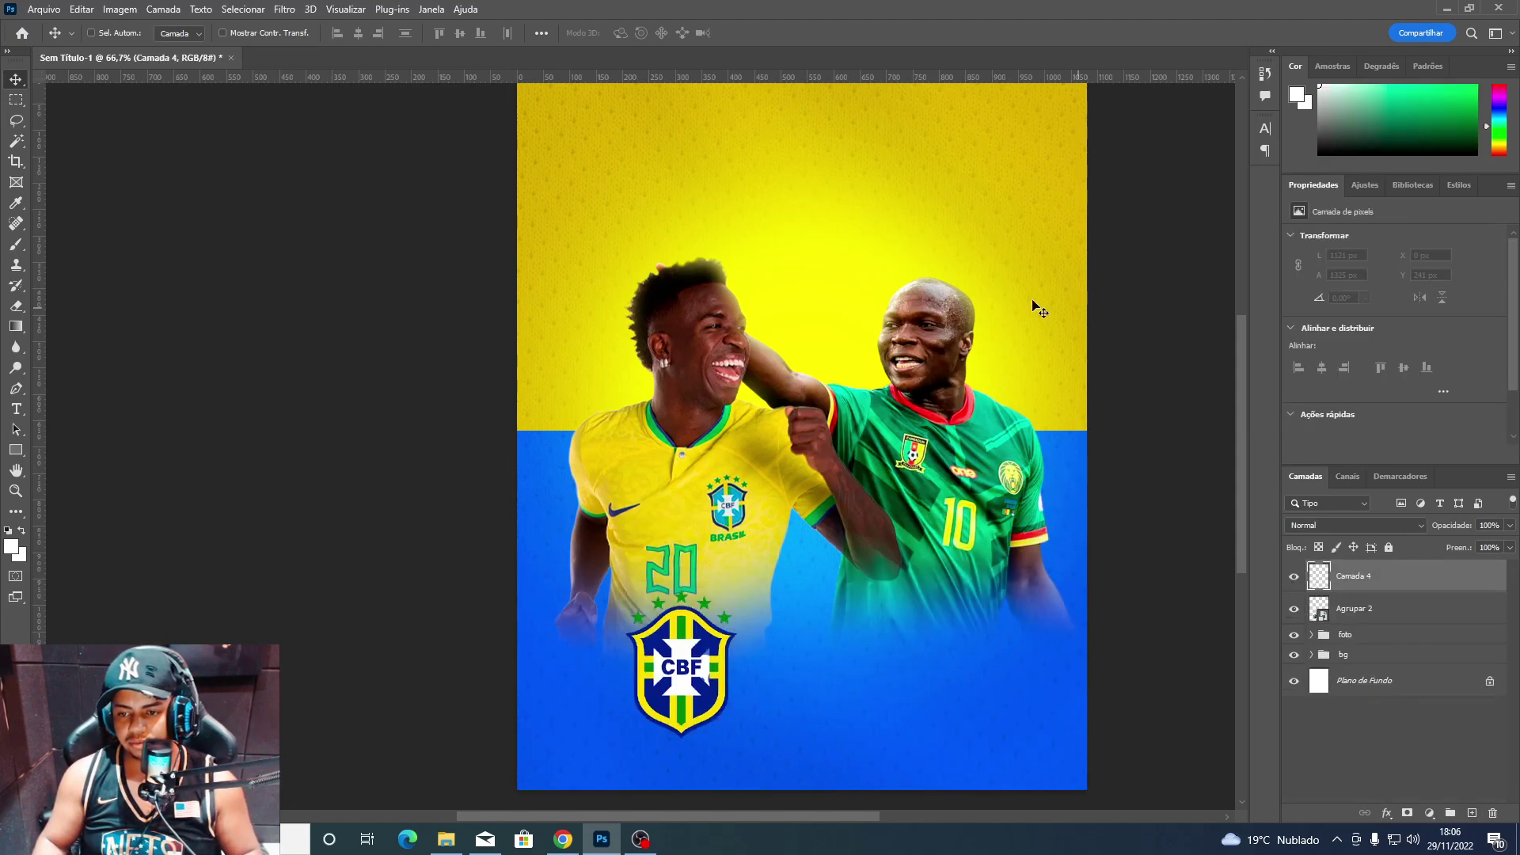
pyautogui.press('i')
pyautogui.click(12, 546)
pyautogui.click(608, 513)
pyautogui.click(671, 568)
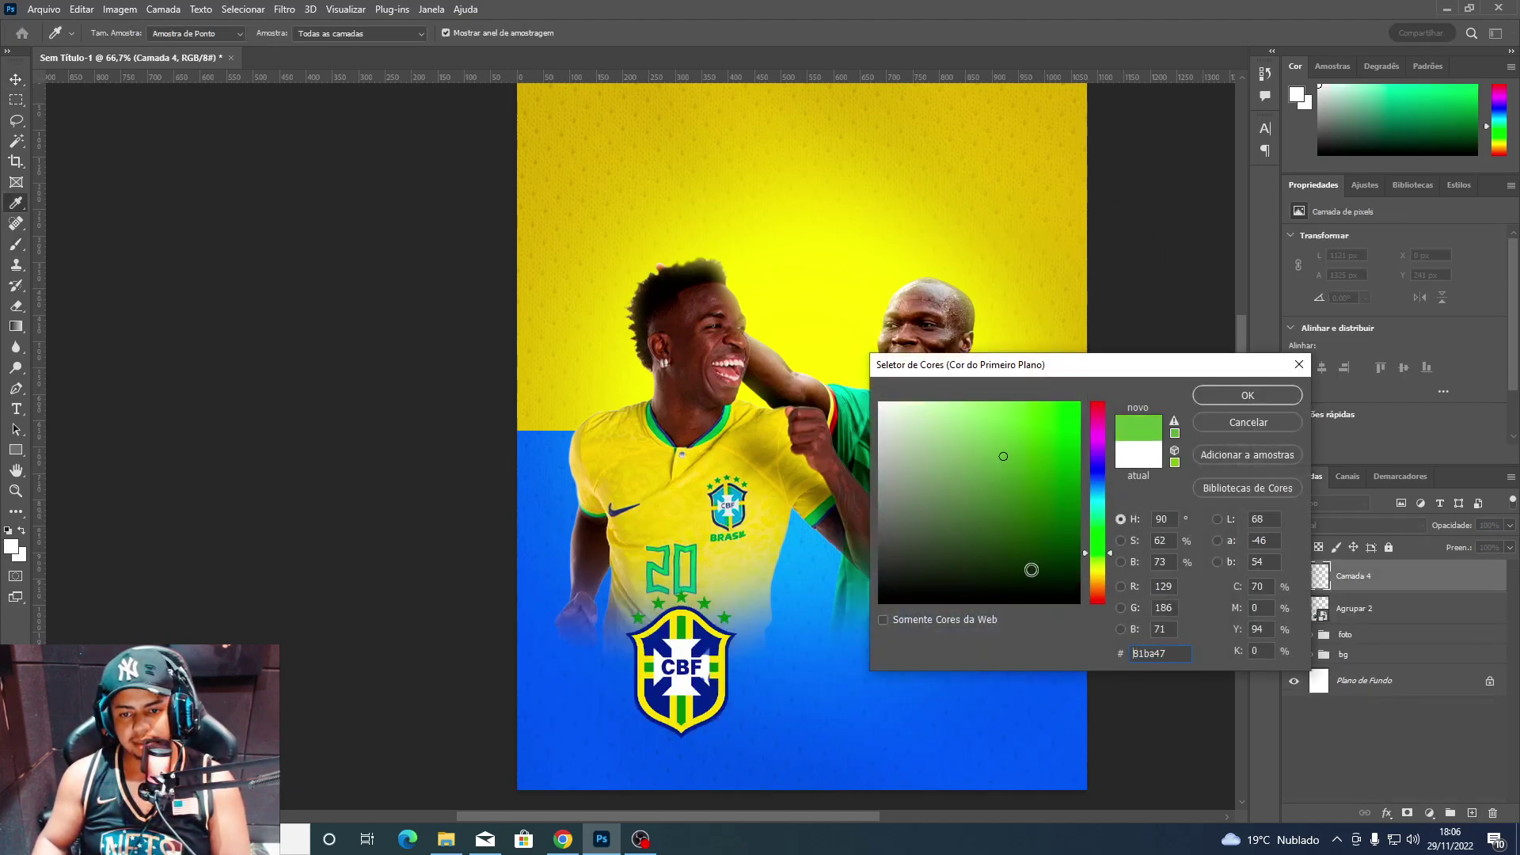
pyautogui.click(542, 470)
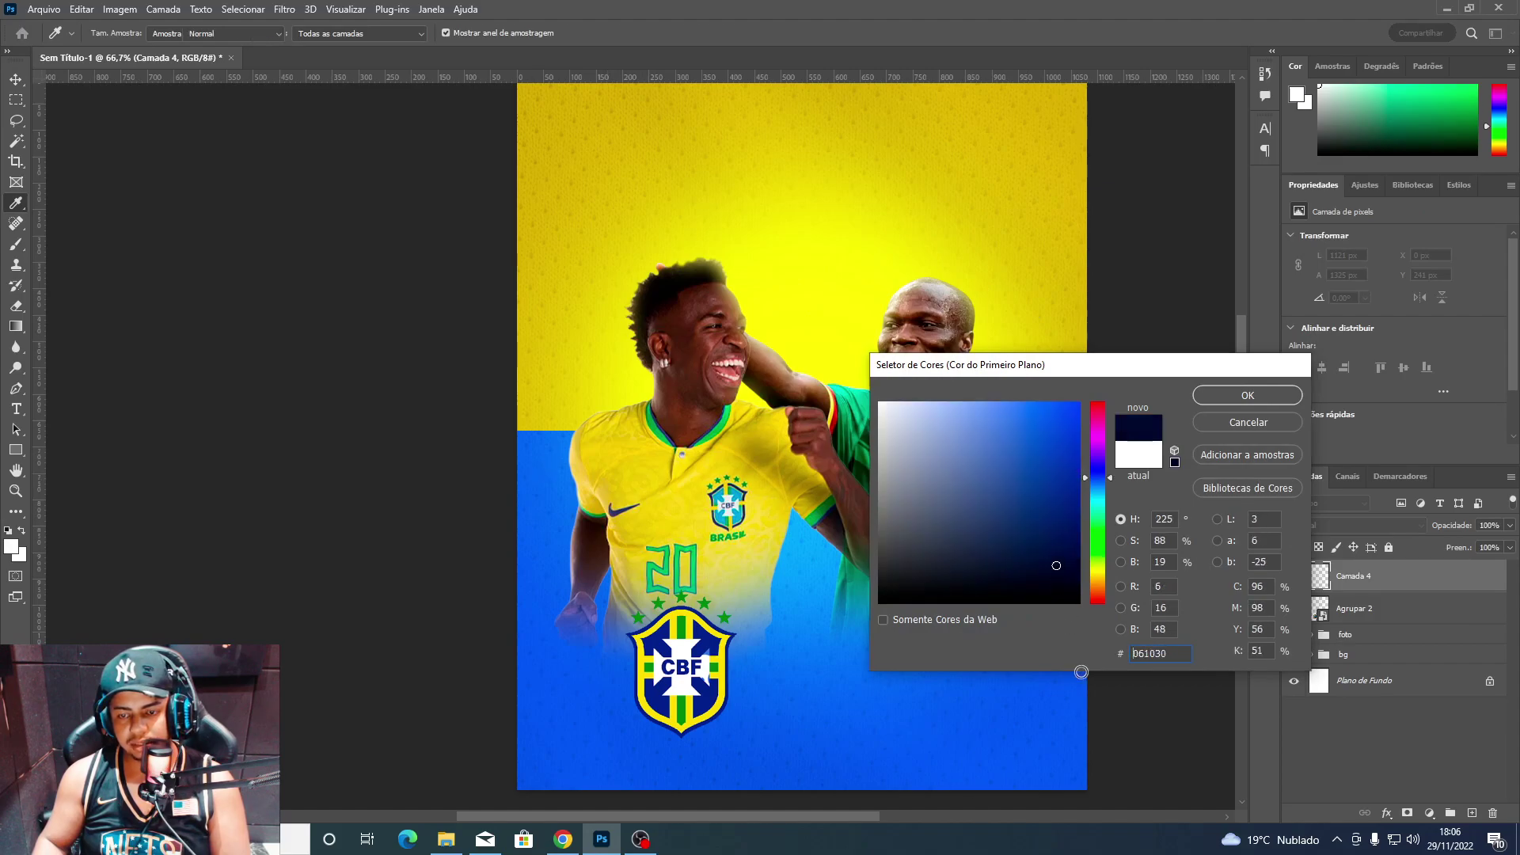
pyautogui.press('Return')
# Adjust the brush and paint navy across the bottom of the flyer.
pyautogui.press('b')
pyautogui.scroll(-5, 792, 554)
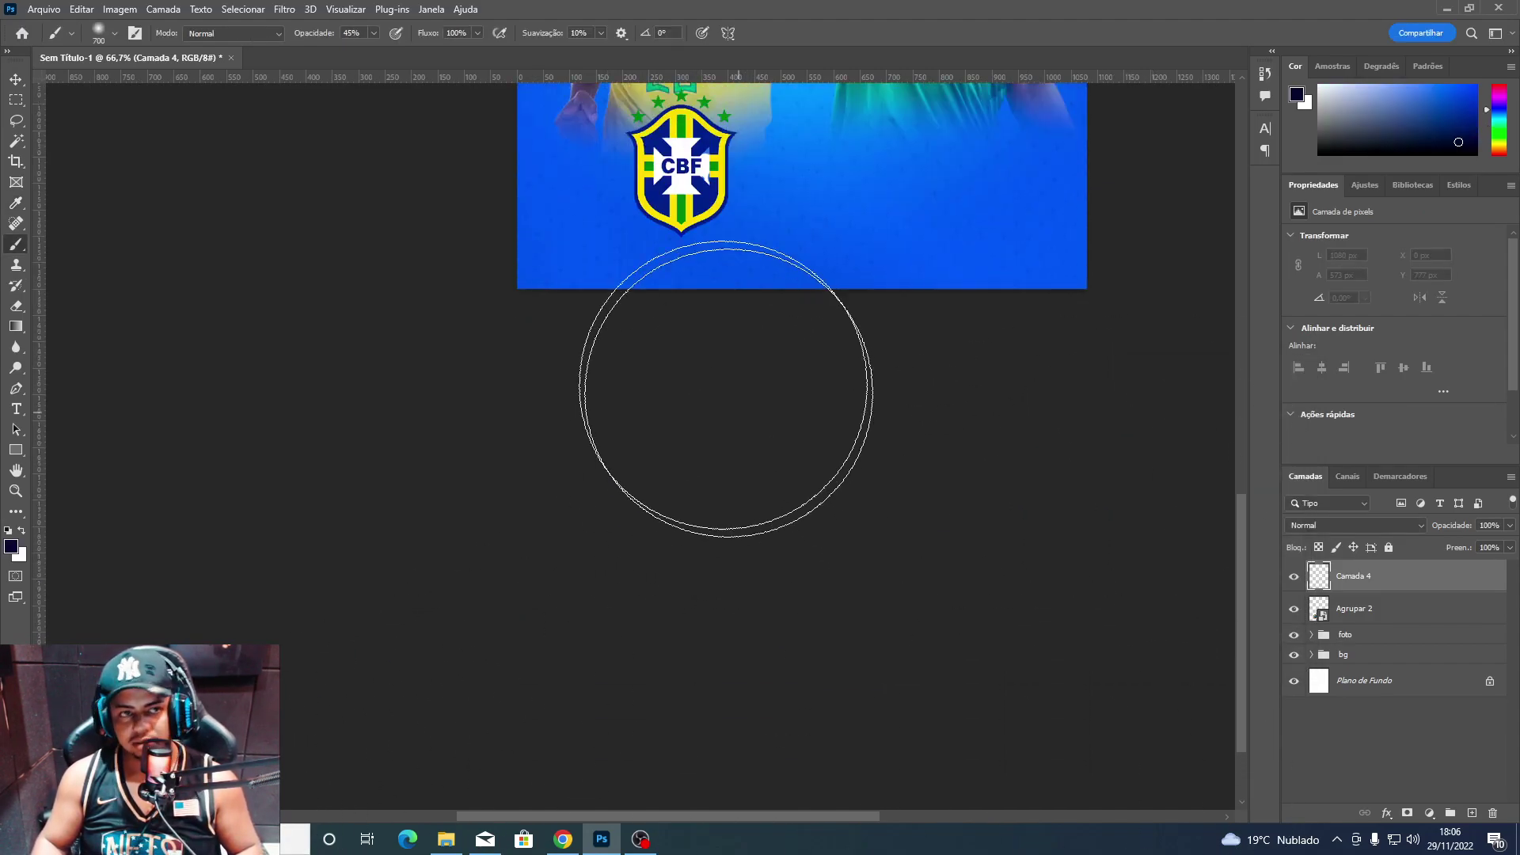
pyautogui.moveTo(390, 53); pyautogui.dragTo(431, 53)
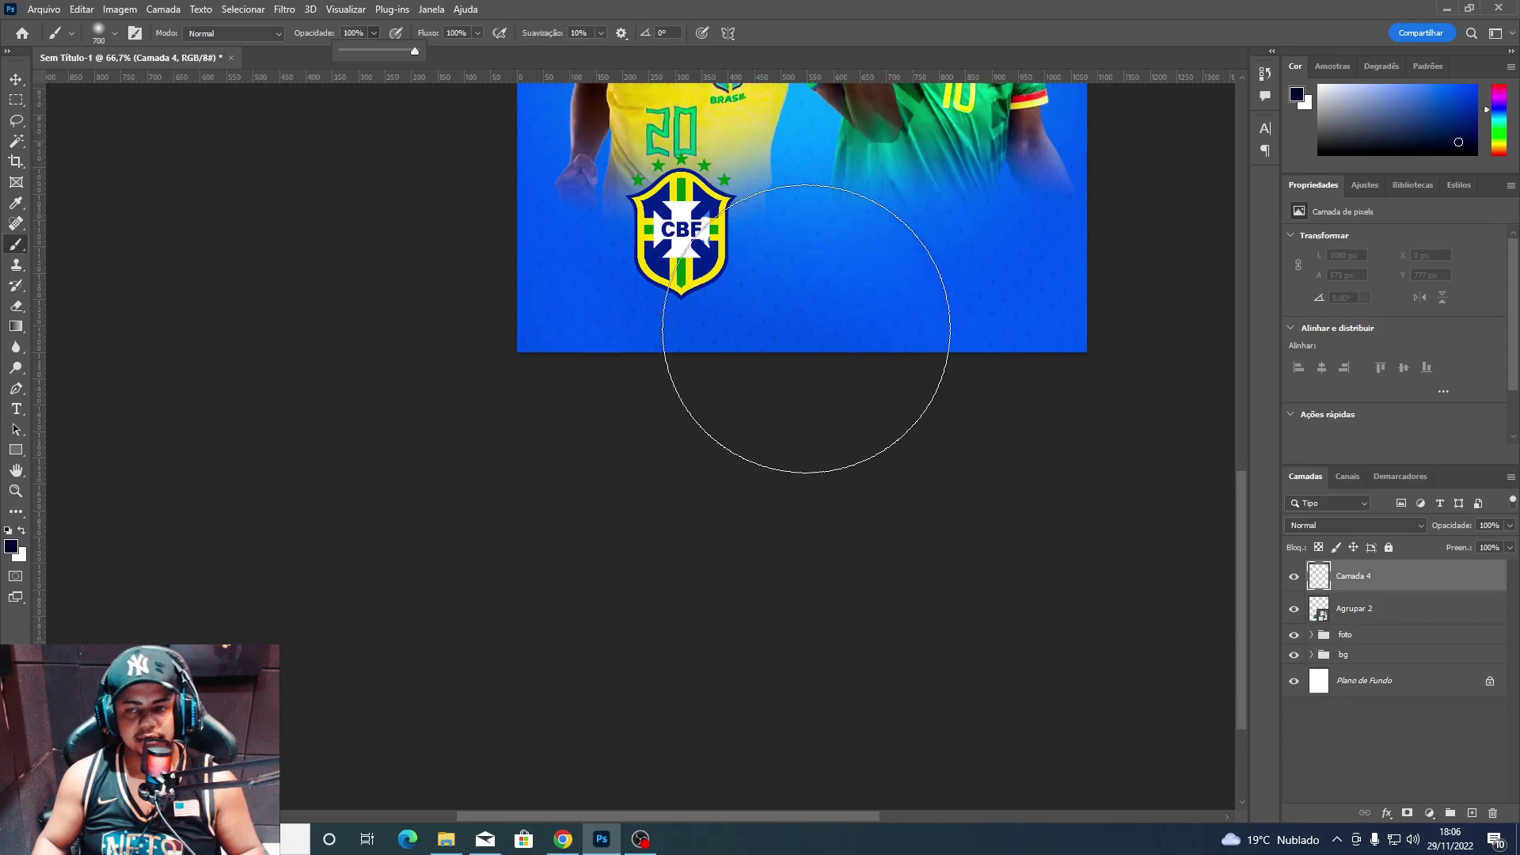
pyautogui.scroll(4, 803, 349)
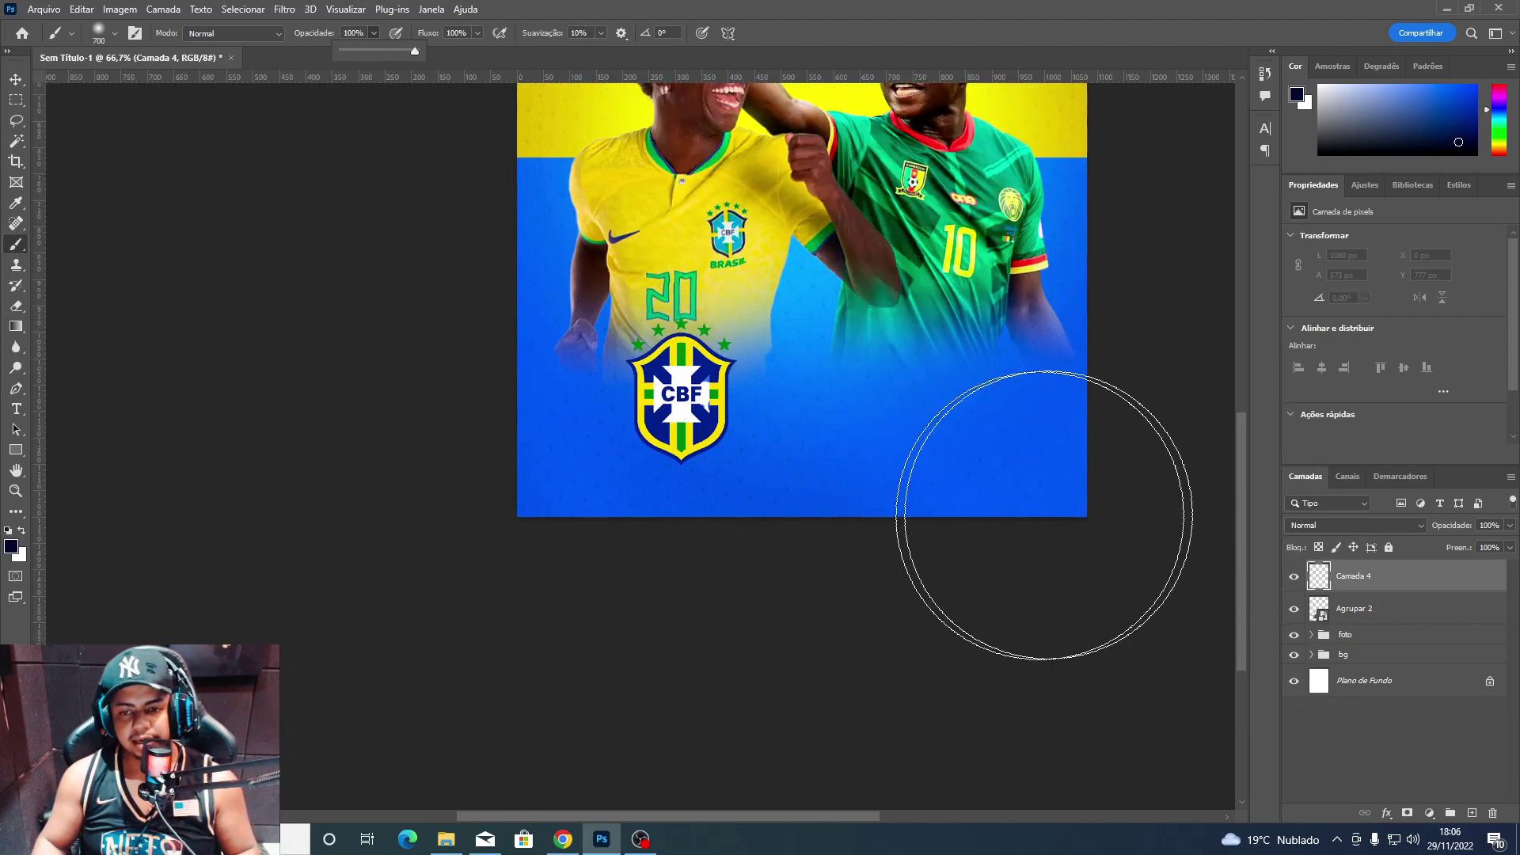
pyautogui.moveTo(1040, 502); pyautogui.dragTo(665, 515)
pyautogui.scroll(3, 665, 515)
# Test stretching the navy layer upward, cancel, delete it and undo, then return to the Brush.
pyautogui.hotkey('ctrl', 't')
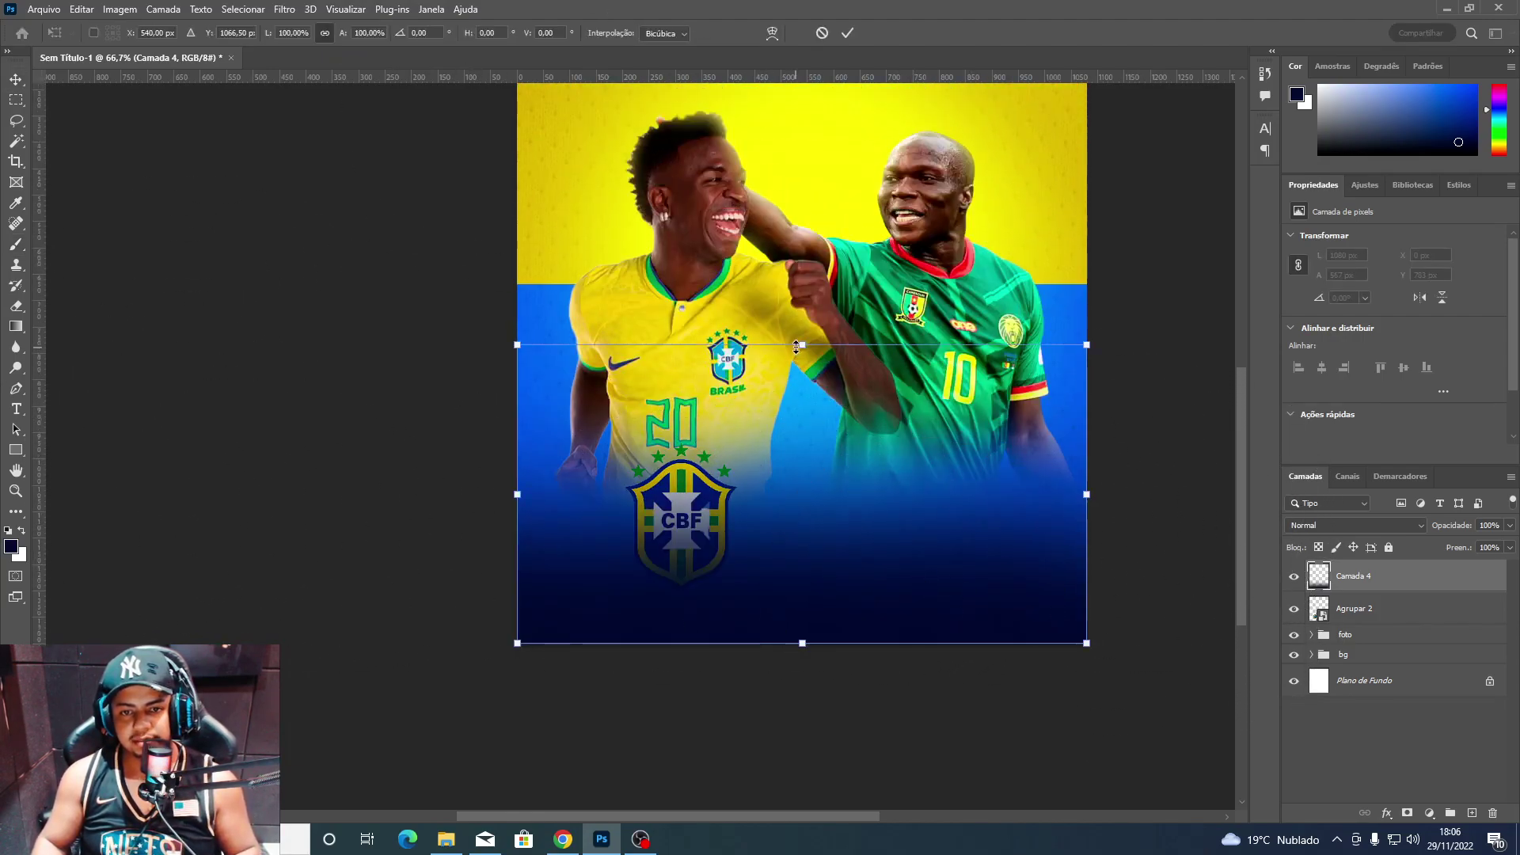
pyautogui.moveTo(802, 344); pyautogui.dragTo(703, 479)
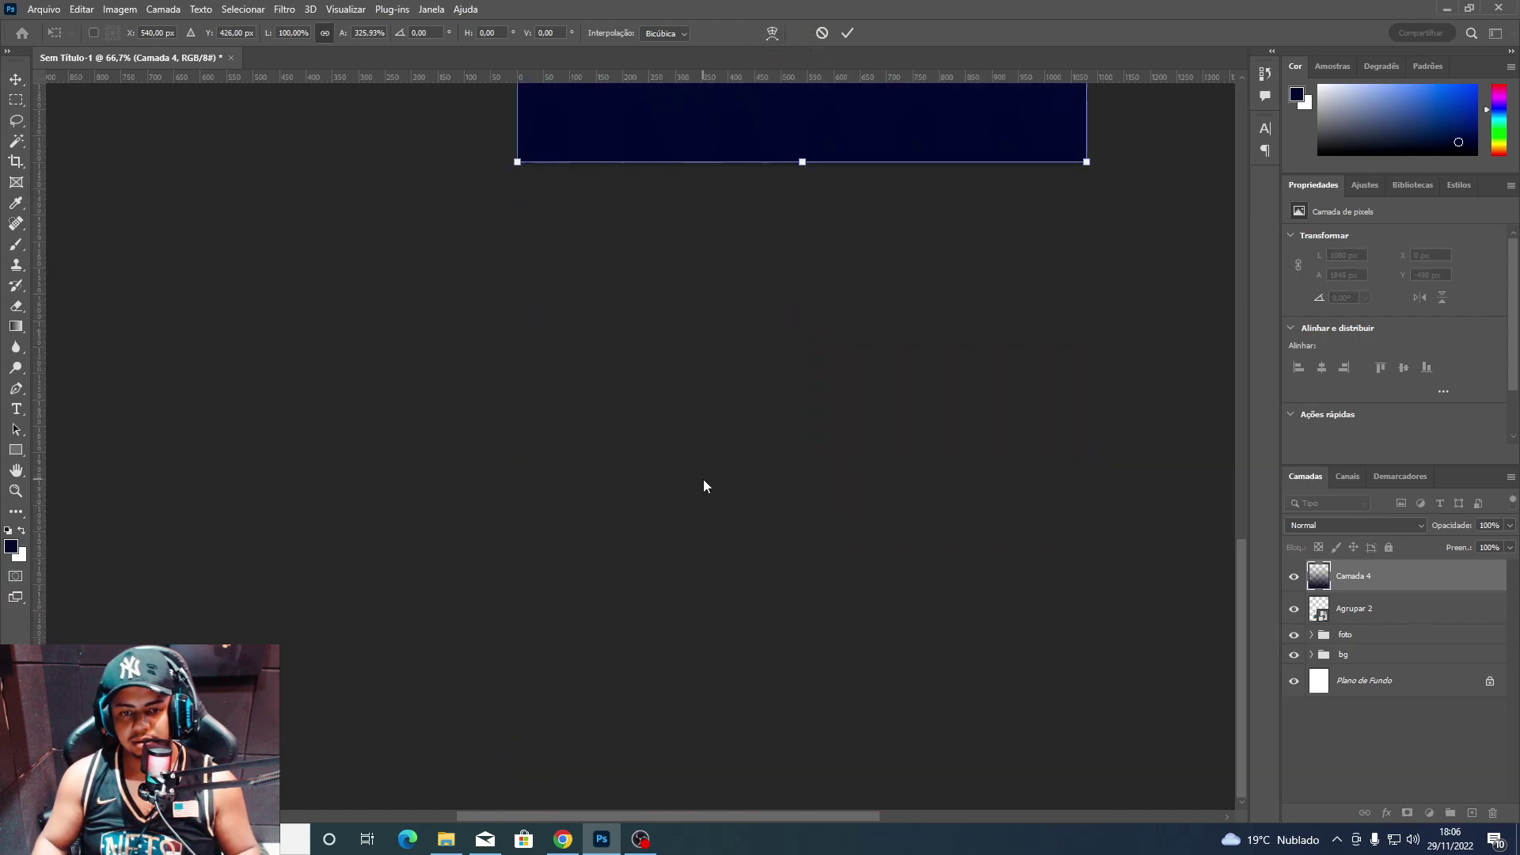
pyautogui.scroll(5, 709, 472)
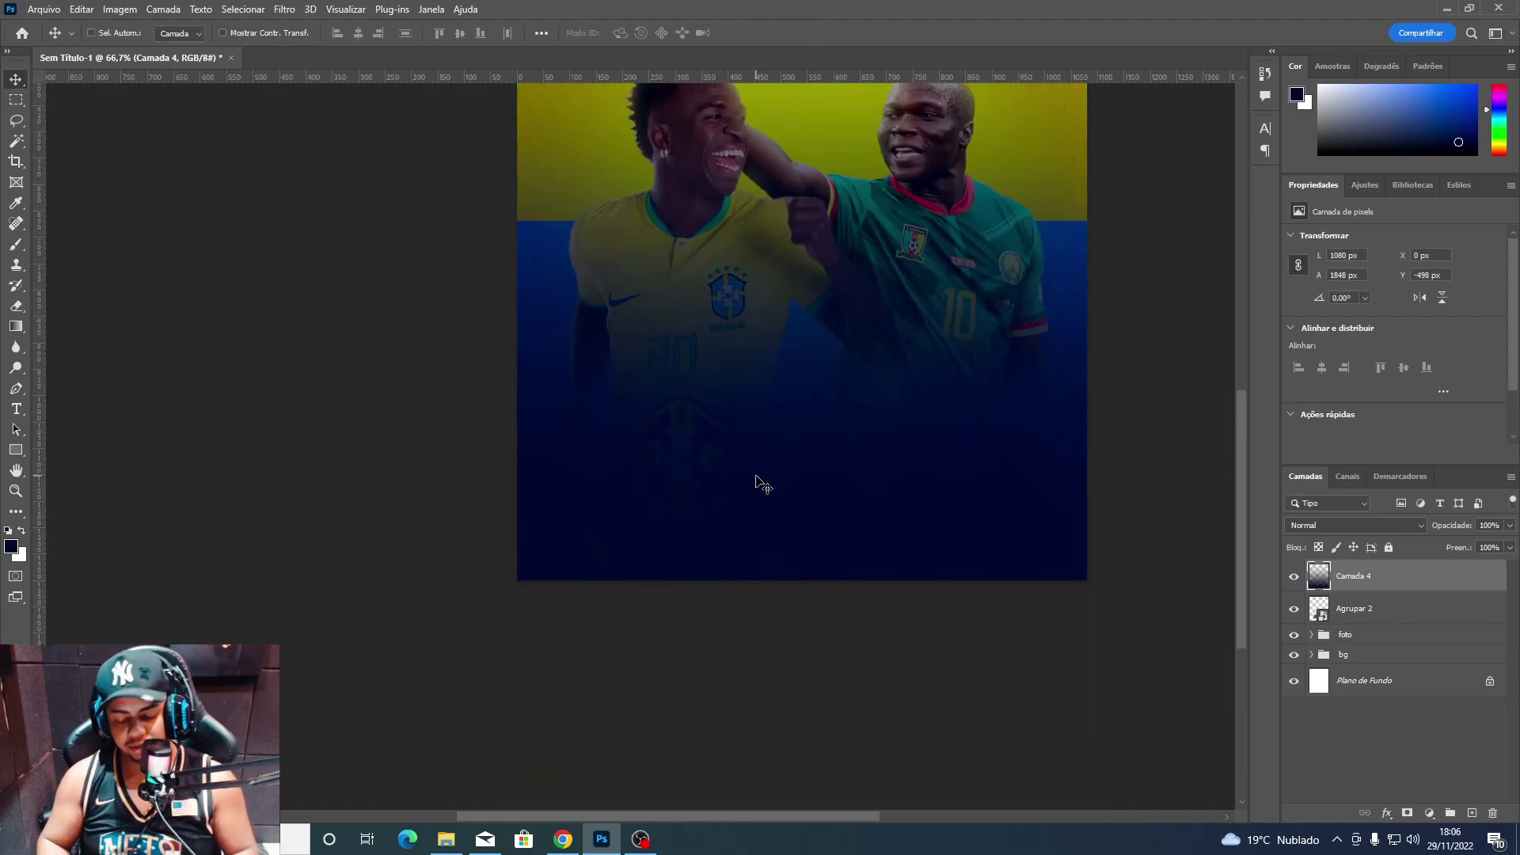
pyautogui.hotkey('ctrl', '-')
pyautogui.press('Escape')
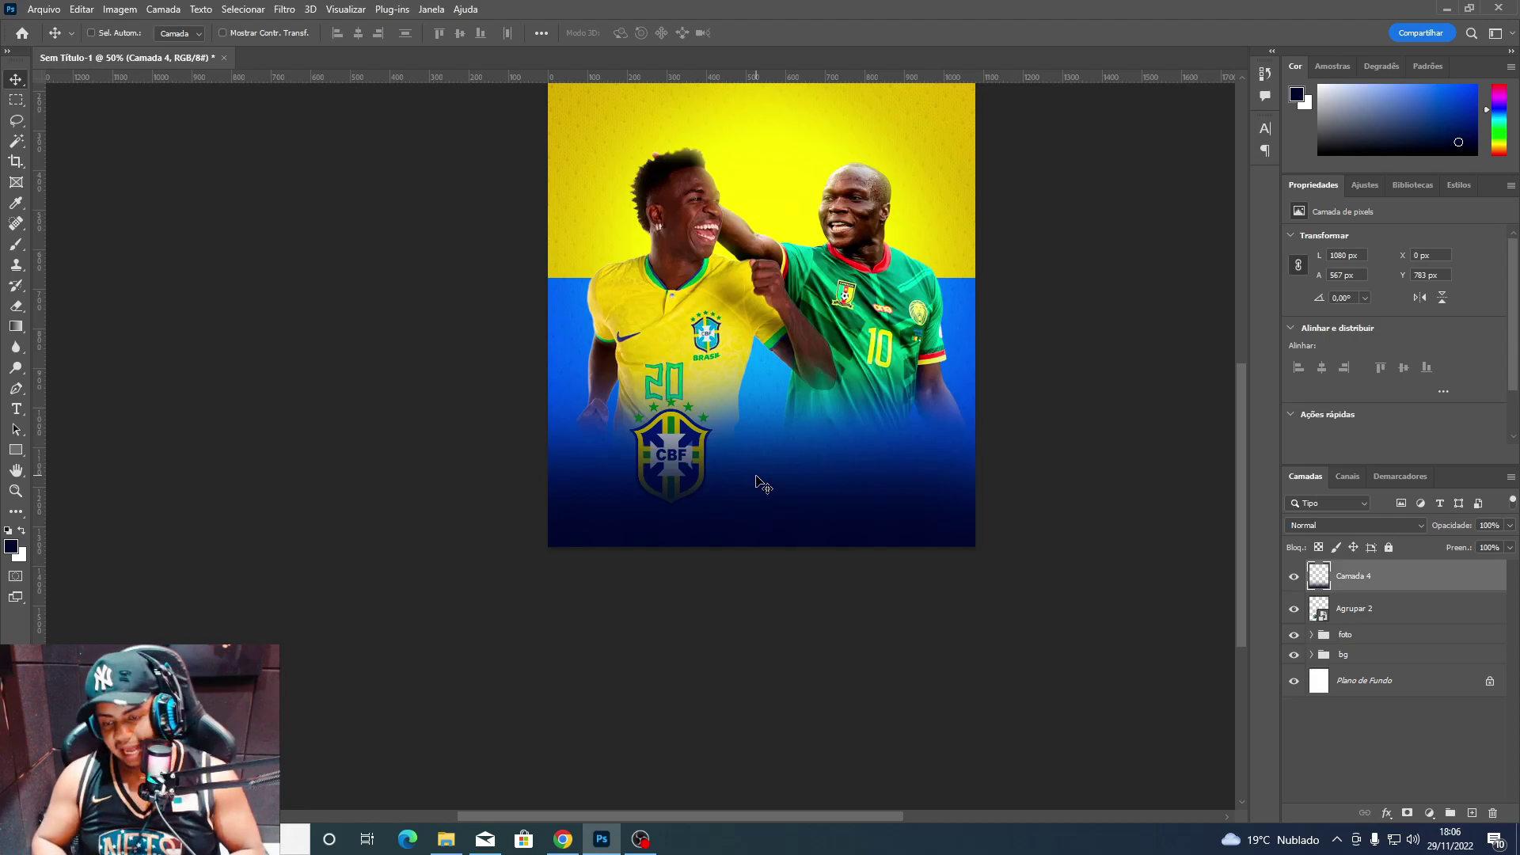
pyautogui.press('Delete')
pyautogui.scroll(3, 762, 484)
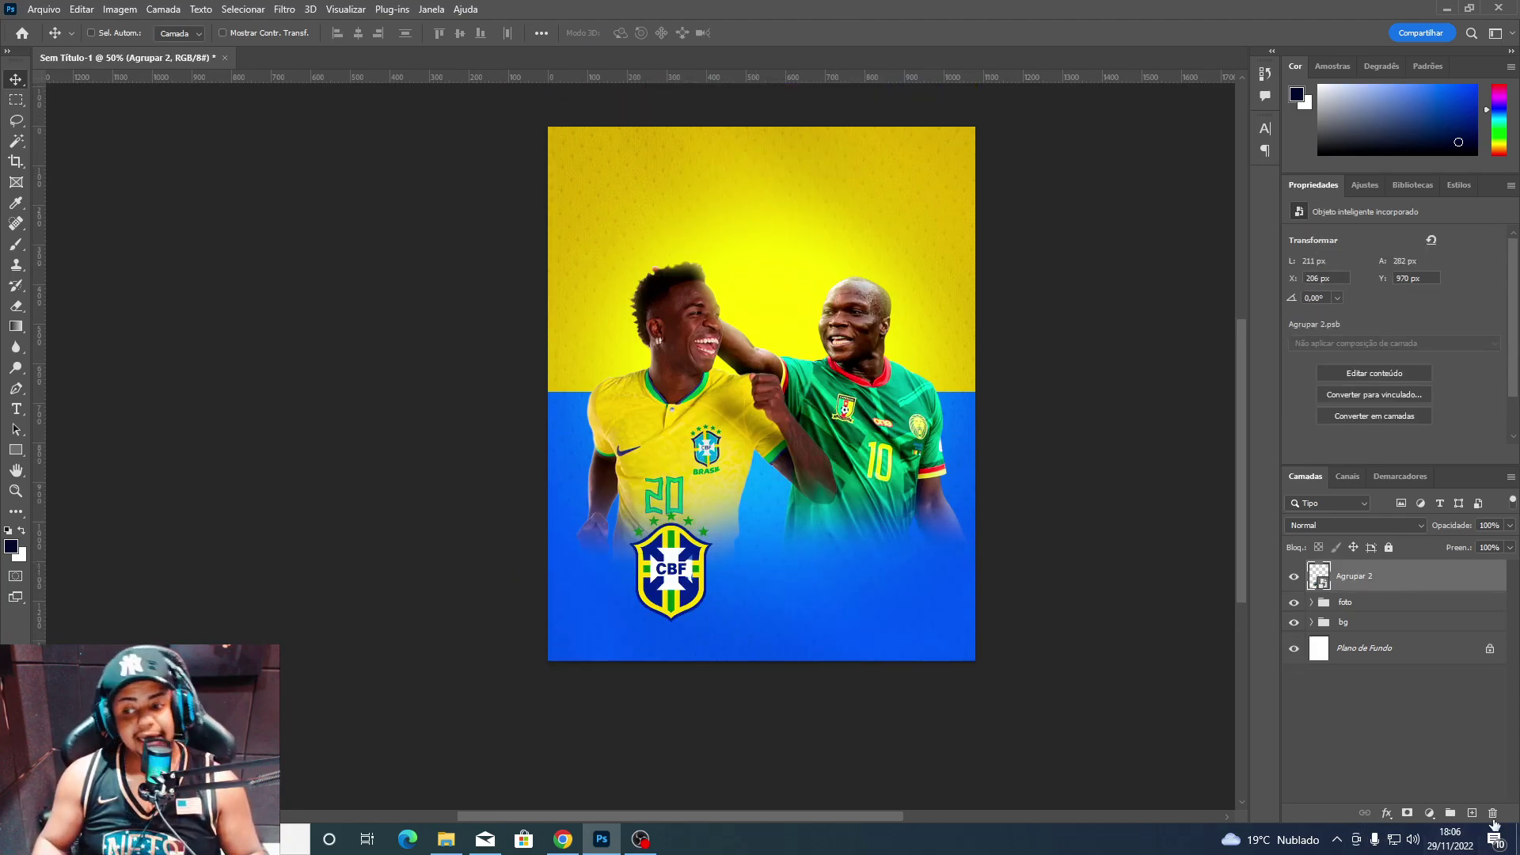
pyautogui.hotkey('ctrl', 'z')
pyautogui.press('b')
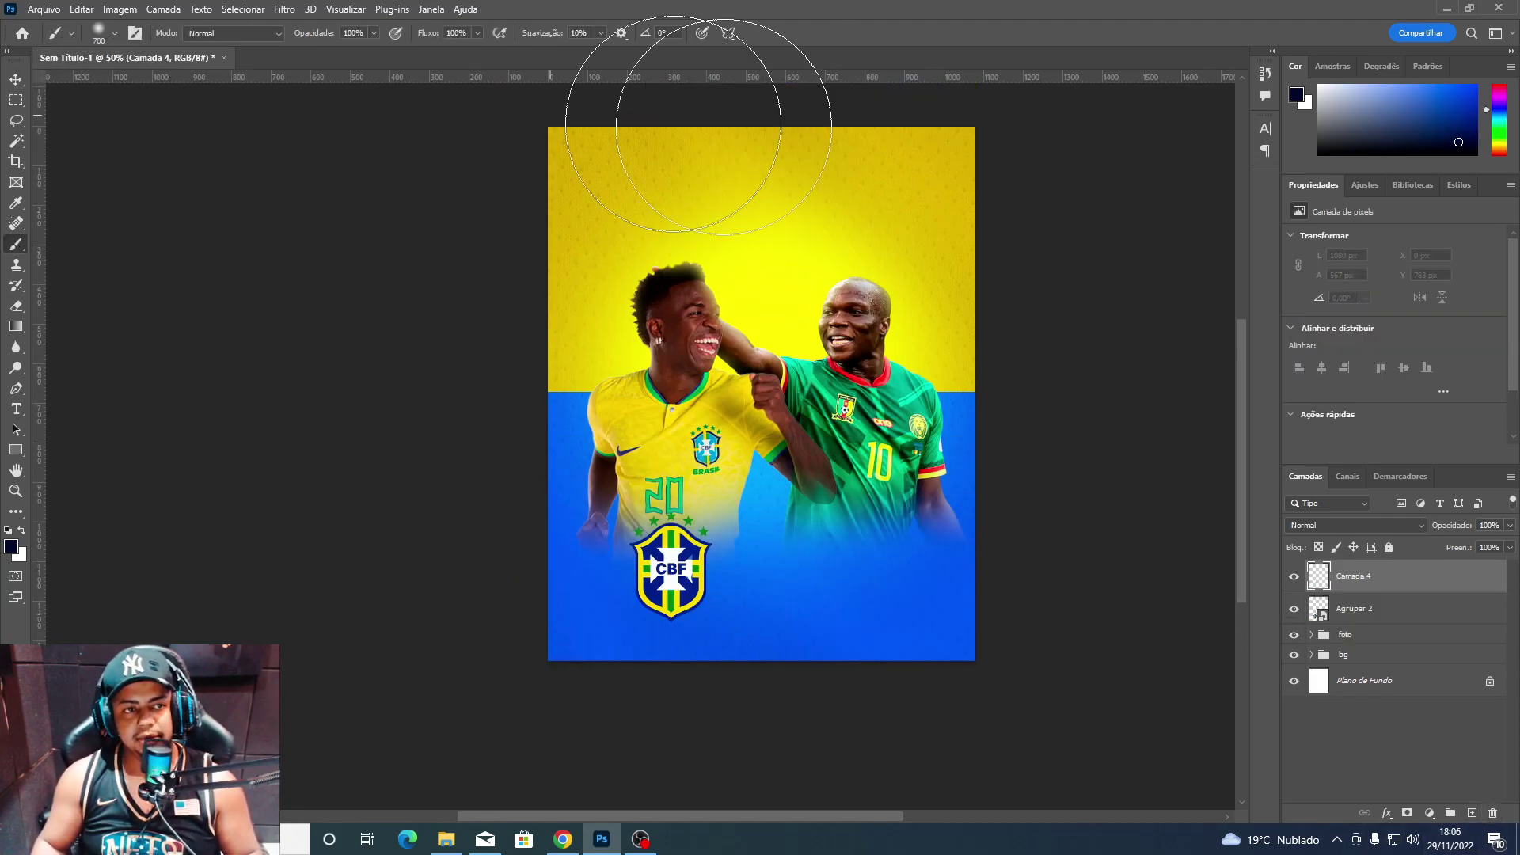
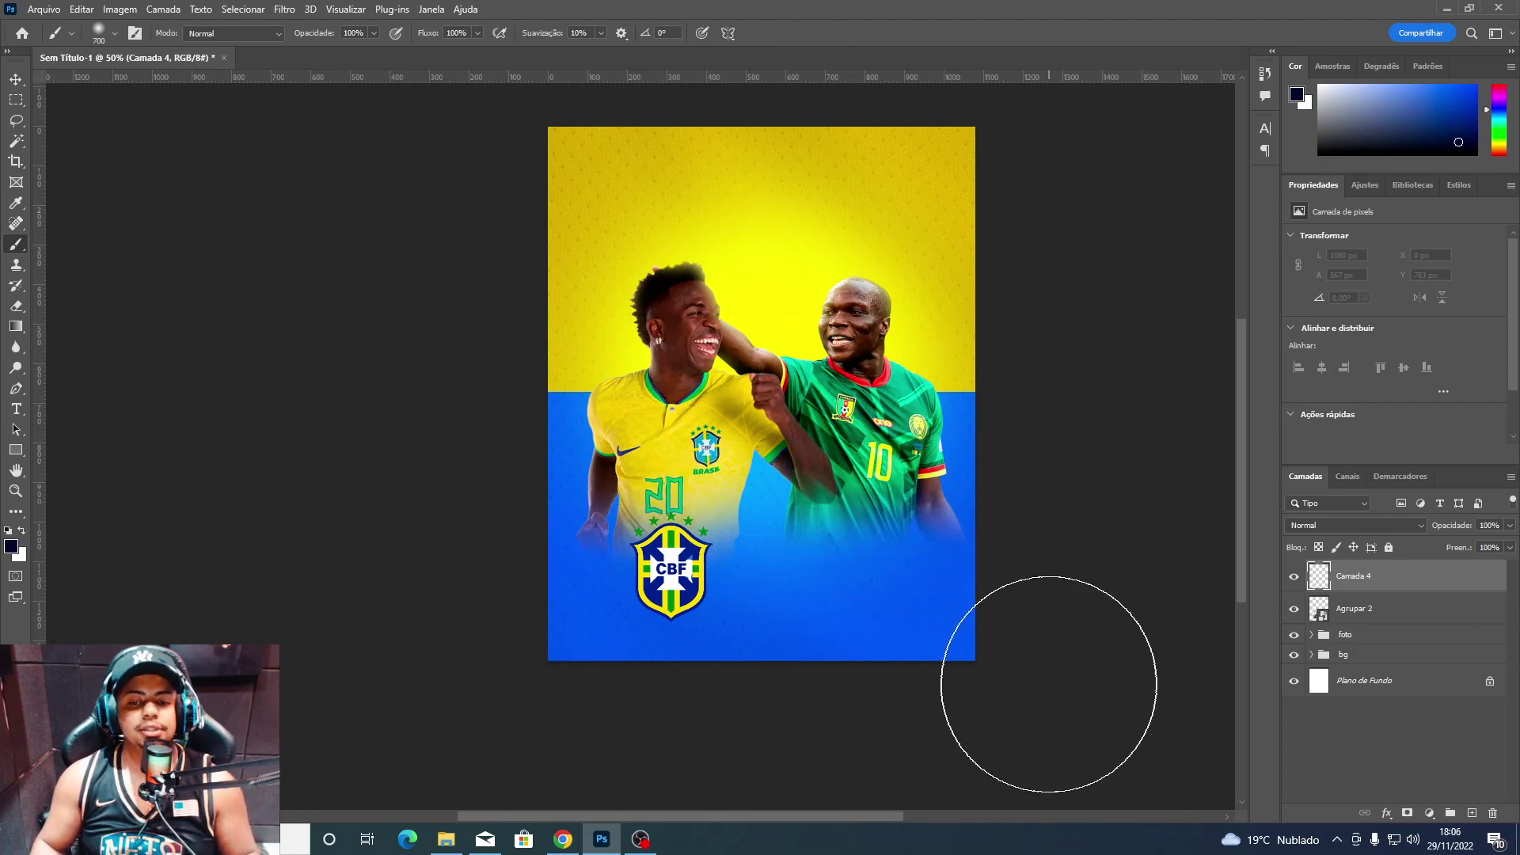
# Paint a dark navy band across the bottom and stretch it up to mid-flyer.
pyautogui.moveTo(1094, 637); pyautogui.dragTo(391, 729)
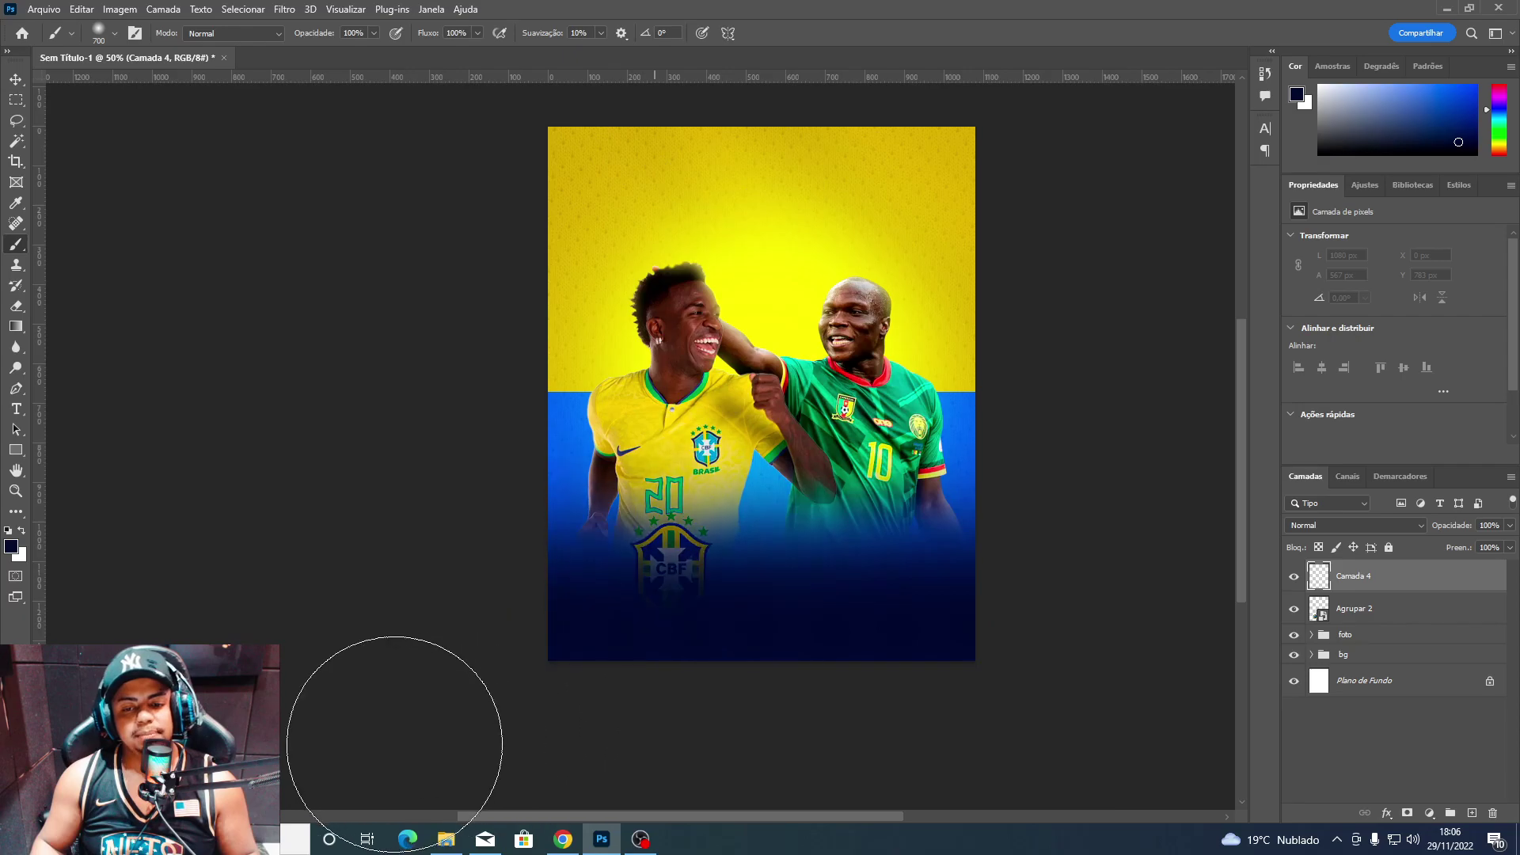
pyautogui.press('v')
pyautogui.hotkey('ctrl', 't')
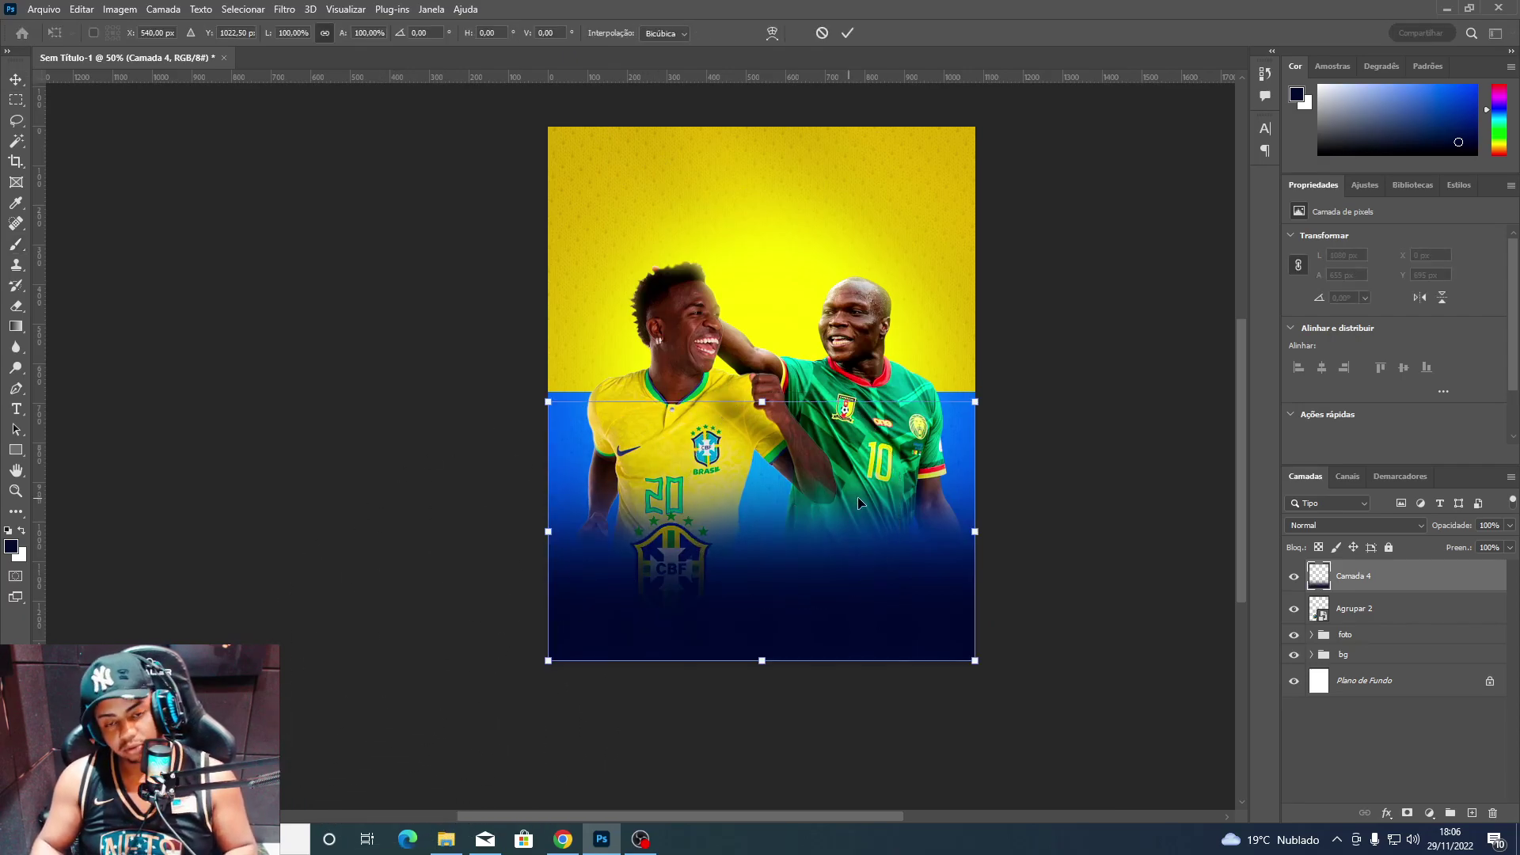
pyautogui.moveTo(783, 400)
pyautogui.mouseDown()
pyautogui.moveTo(785, 254)
pyautogui.moveTo(742, 771)
pyautogui.moveTo(752, 746)
pyautogui.mouseUp()
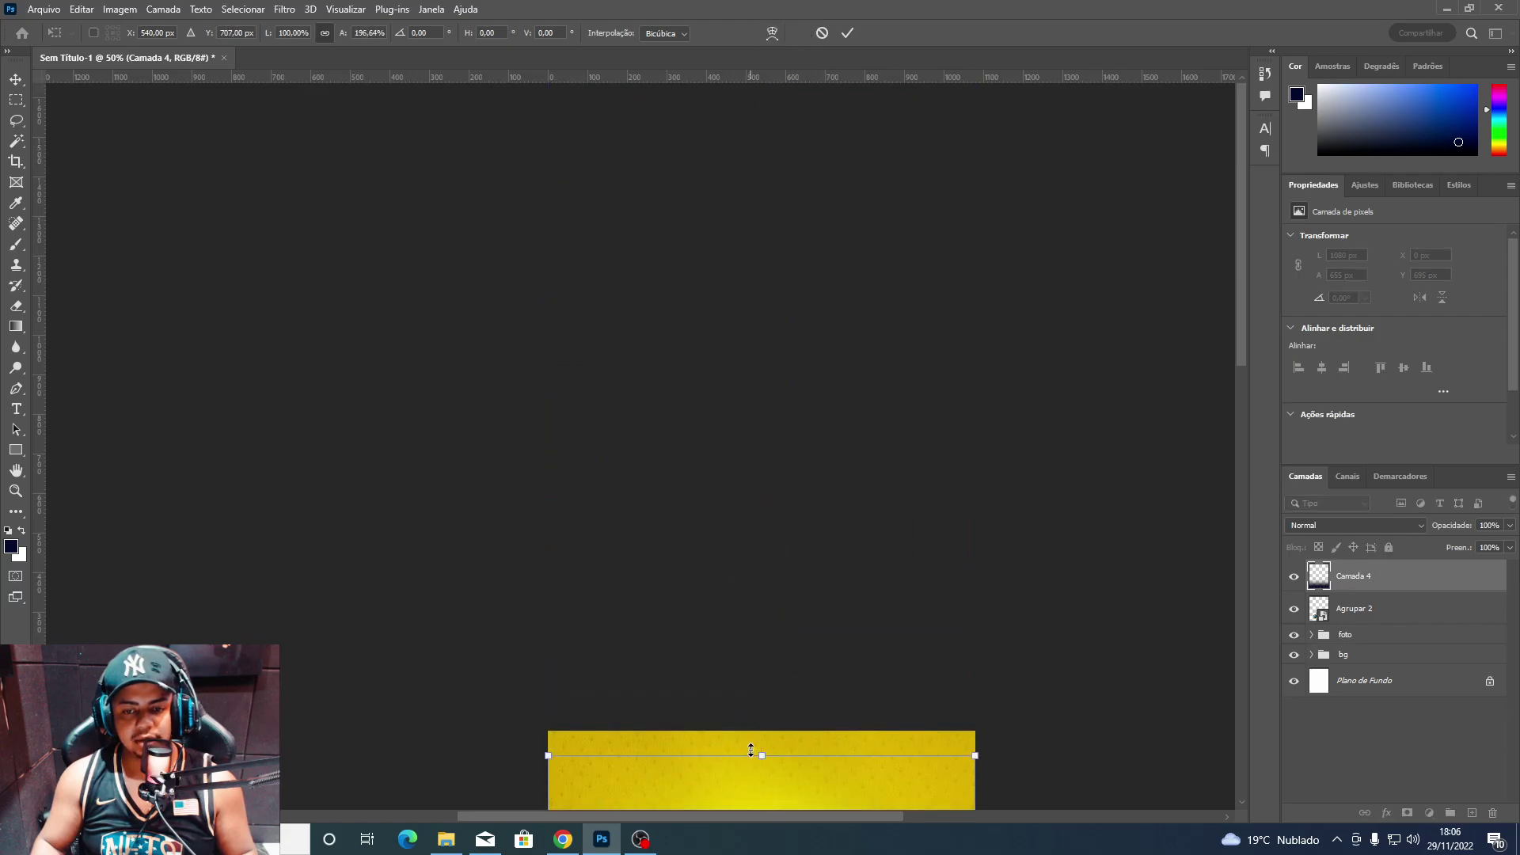
pyautogui.scroll(-6, 752, 746)
pyautogui.press('Return')
# Erase the navy shading off the players after toggling it to compare.
pyautogui.scroll(-2, 793, 706)
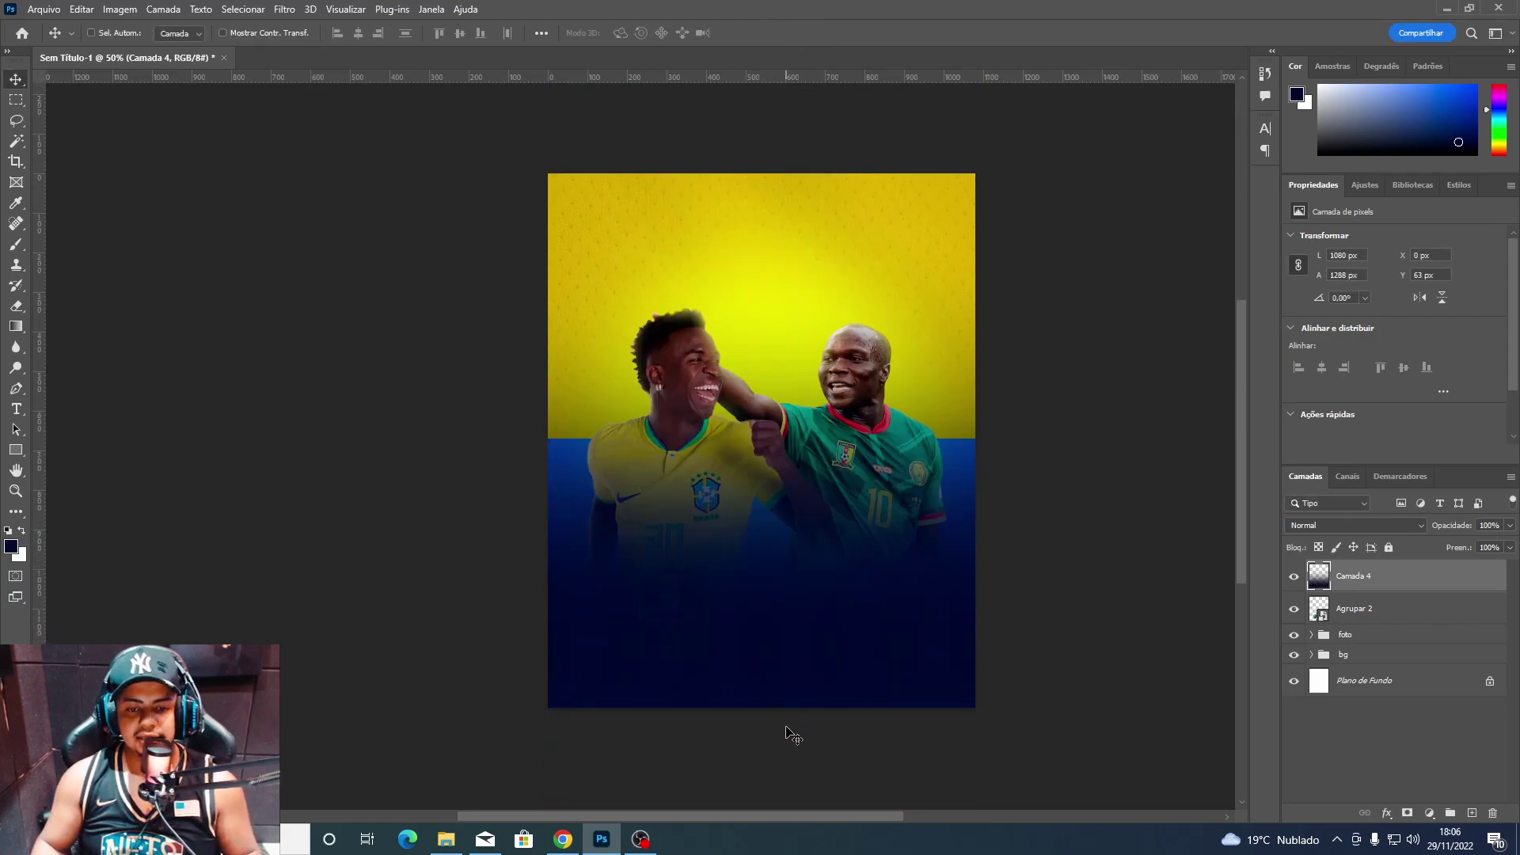
pyautogui.scroll(-1, 796, 697)
pyautogui.keyDown('alt'); pyautogui.scroll(1, 799, 689); pyautogui.keyUp('alt')
pyautogui.scroll(1, 793, 662)
pyautogui.scroll(-1, 796, 662)
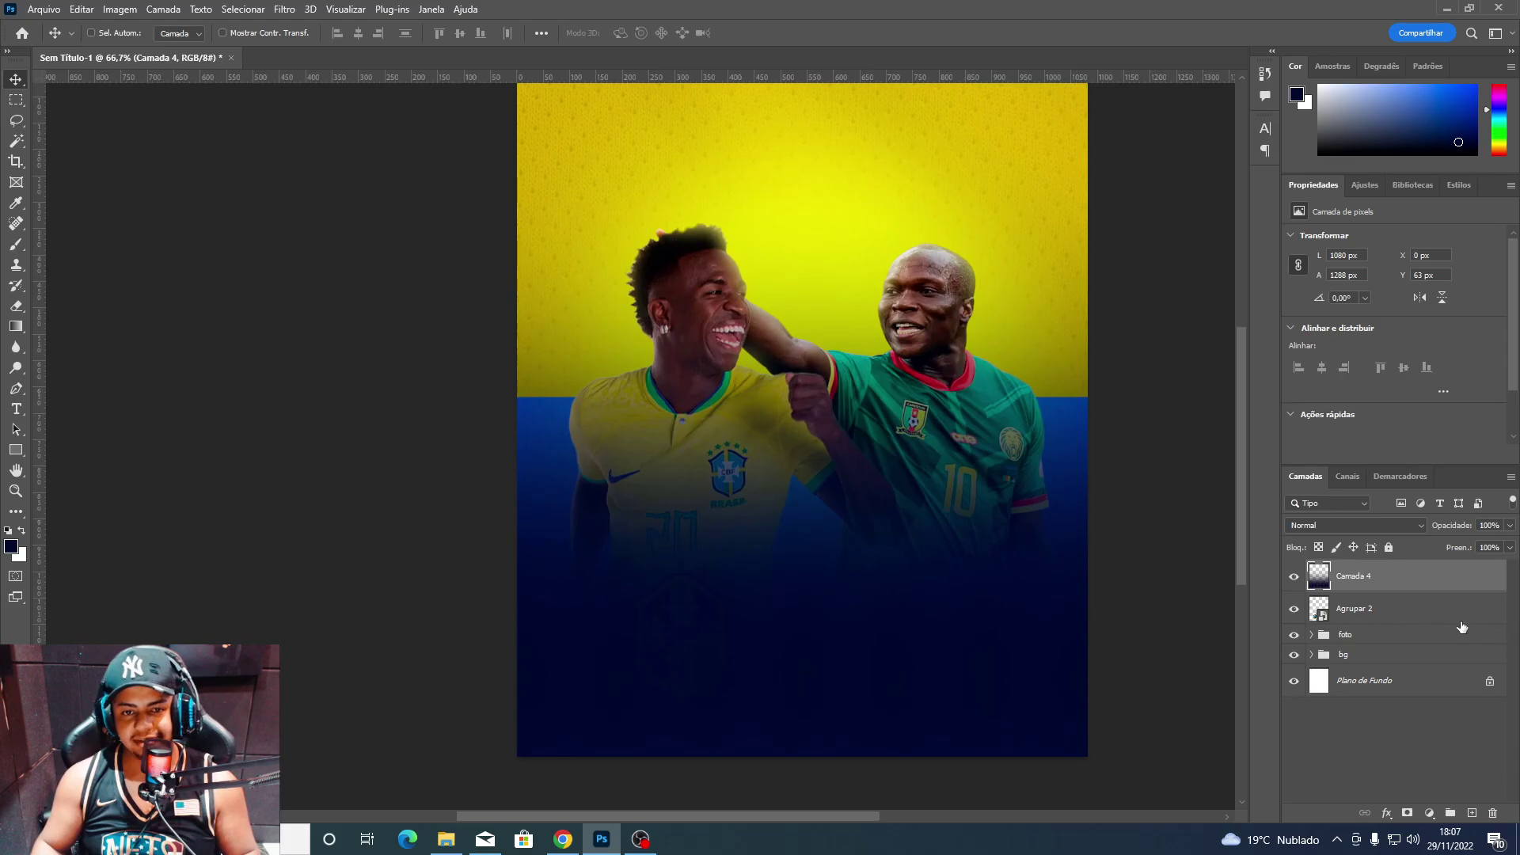
pyautogui.click(1361, 617)
pyautogui.click(1345, 576)
pyautogui.click(1294, 575)
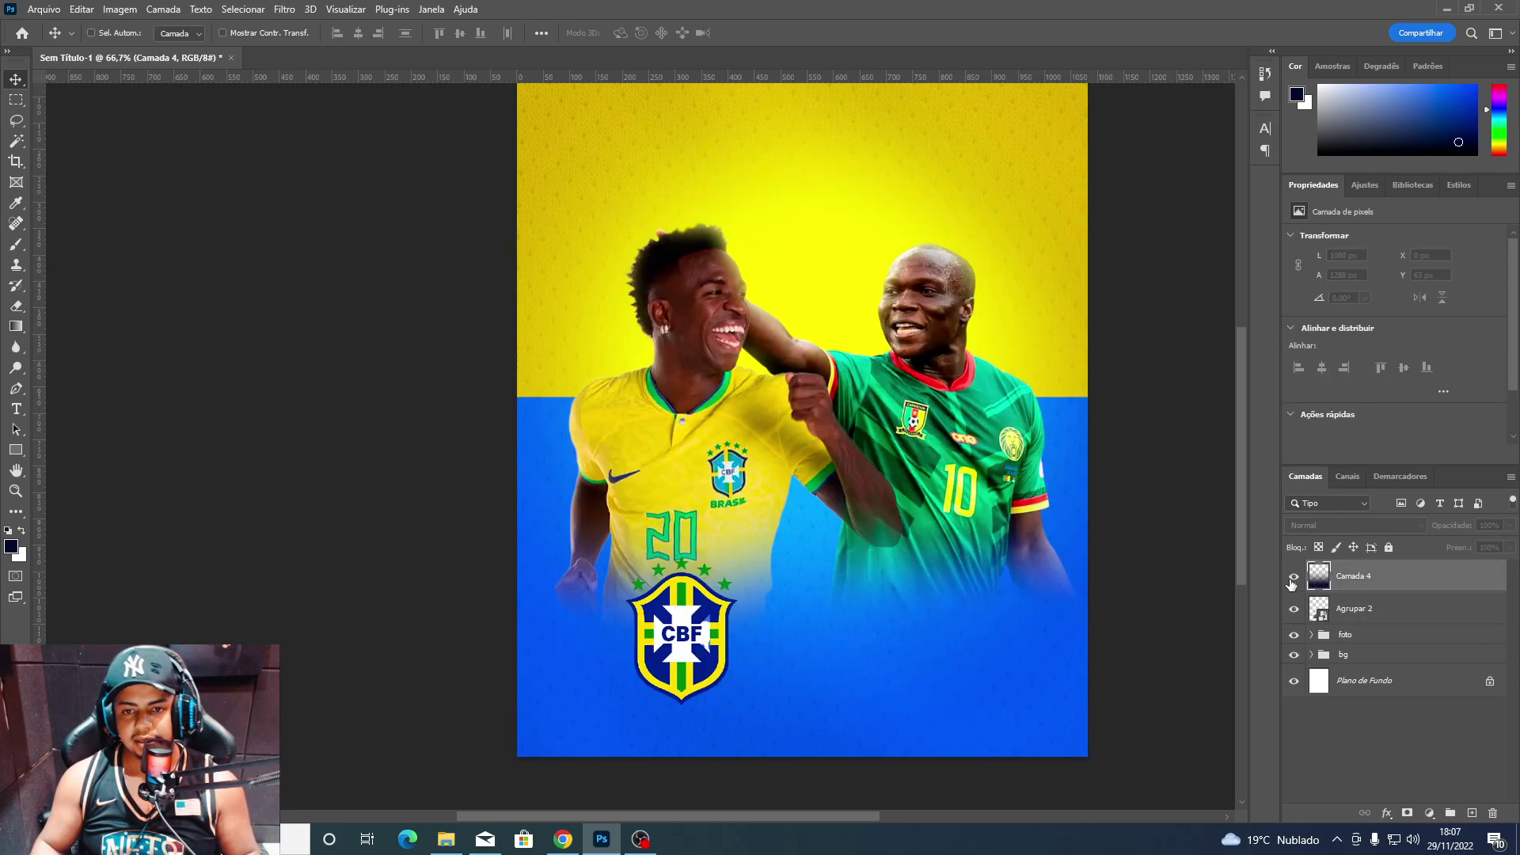
pyautogui.scroll(1, 796, 439)
pyautogui.press('e')
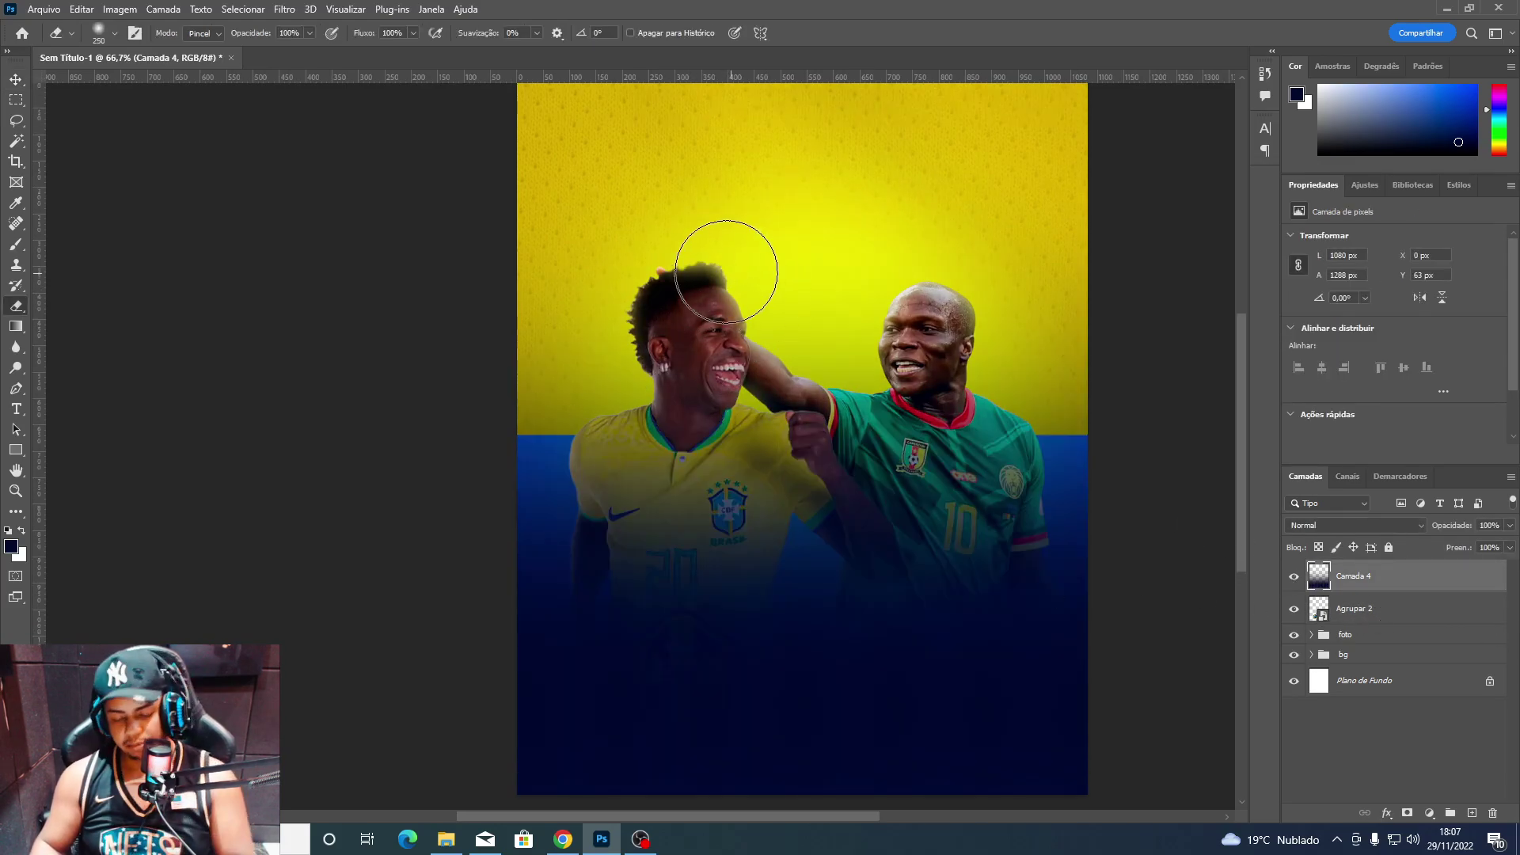
pyautogui.moveTo(726, 272)
pyautogui.mouseDown()
pyautogui.moveTo(645, 322)
pyautogui.moveTo(984, 322)
pyautogui.moveTo(697, 237)
pyautogui.mouseUp()
# Move Agrupar 2 above Camada 4 and nudge the CBF crest slightly down-right.
pyautogui.press('v')
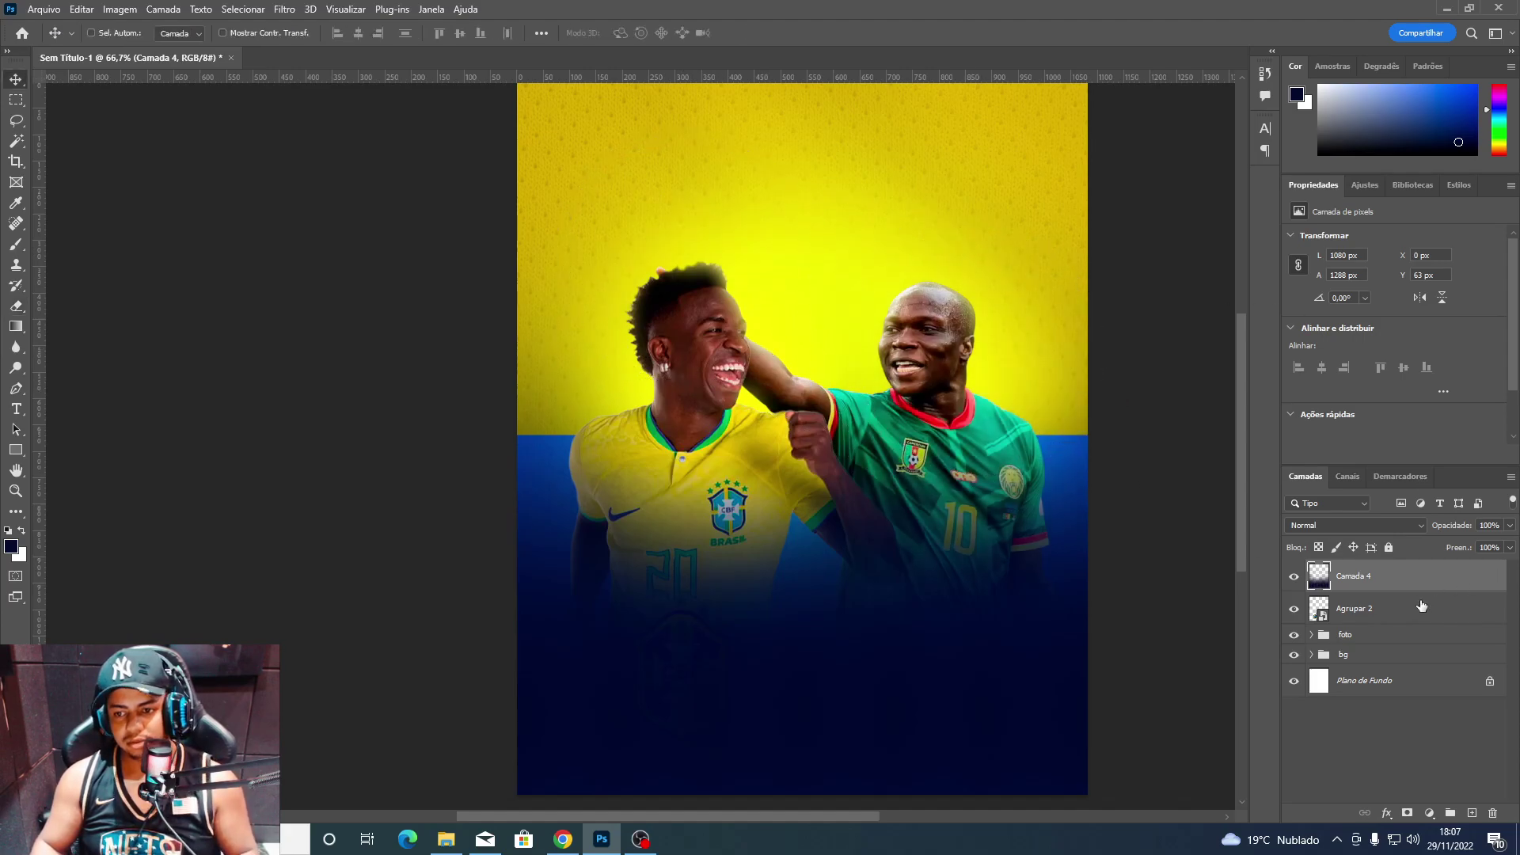
pyautogui.moveTo(1421, 605); pyautogui.dragTo(1394, 566)
pyautogui.scroll(-2, 697, 601)
pyautogui.moveTo(693, 641)
pyautogui.mouseDown()
pyautogui.moveTo(715, 594)
pyautogui.moveTo(700, 635)
pyautogui.mouseUp()
pyautogui.moveTo(794, 695); pyautogui.dragTo(797, 714)
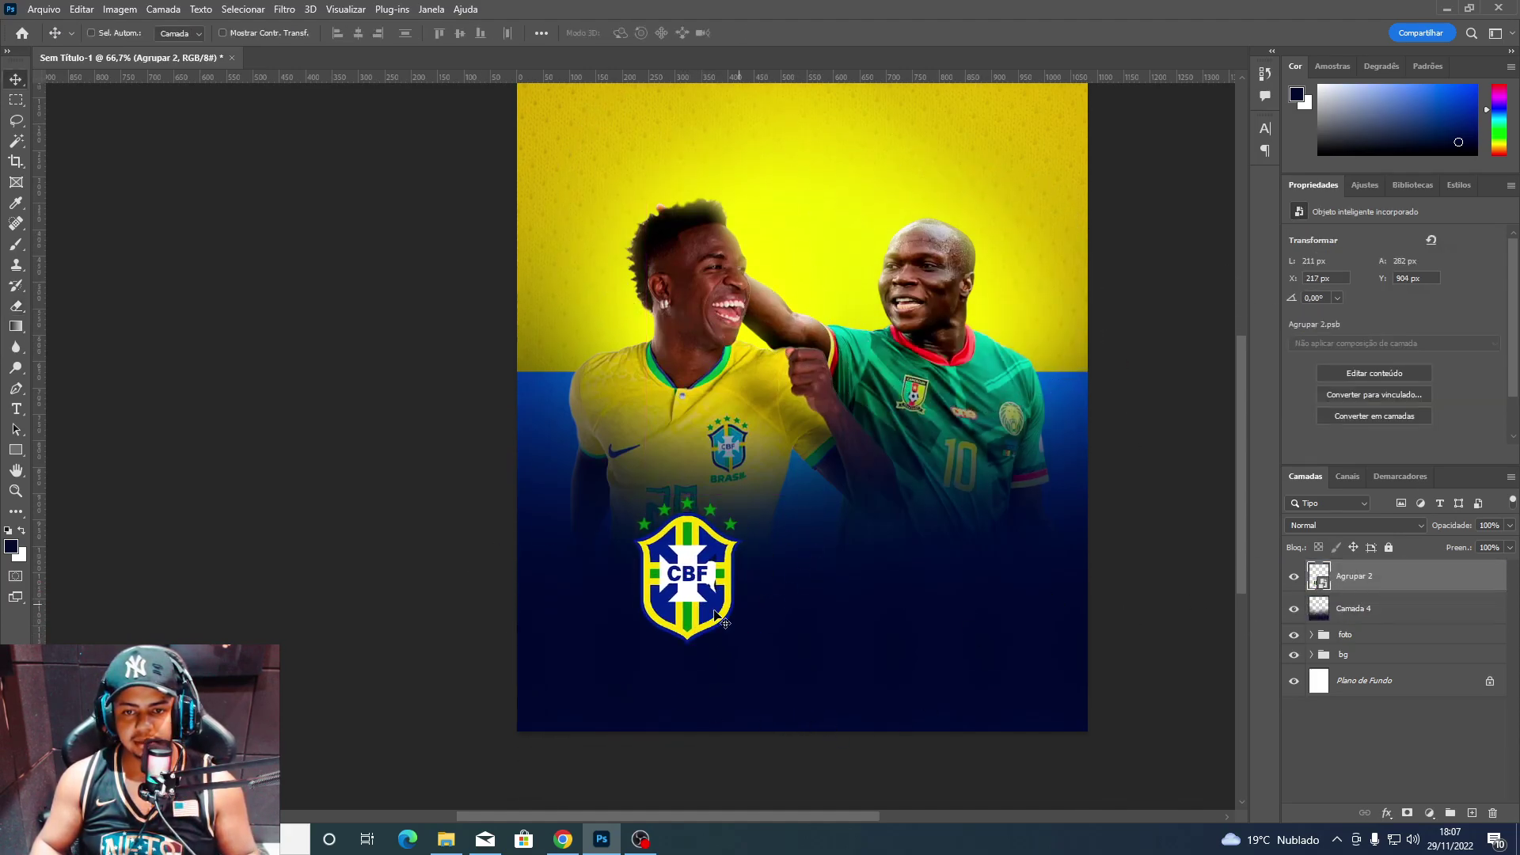
# Search Google for 'camarões seleção png'.
pyautogui.click(563, 839)
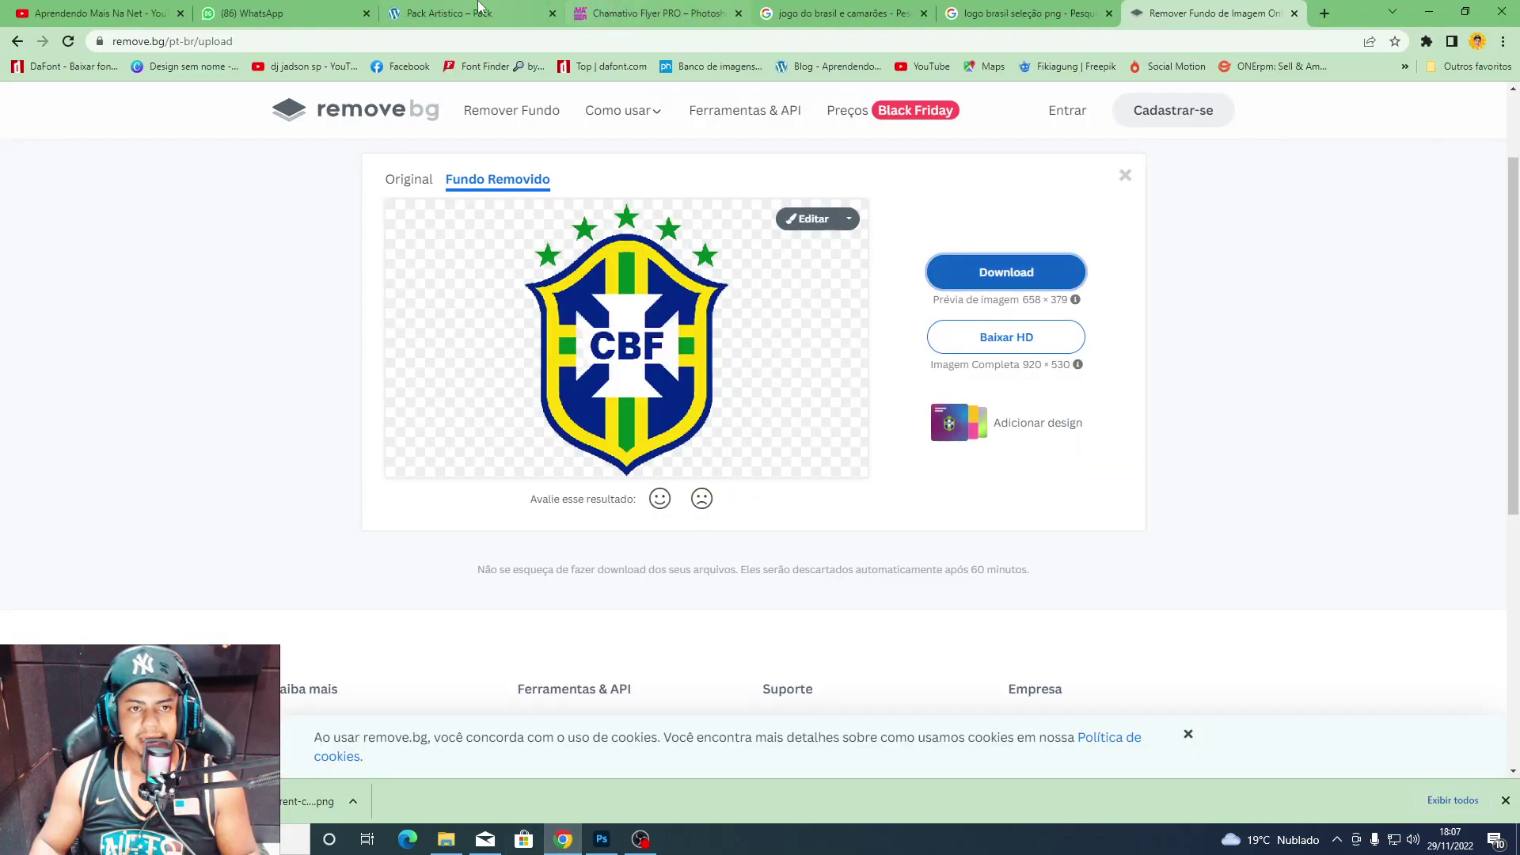
pyautogui.click(839, 12)
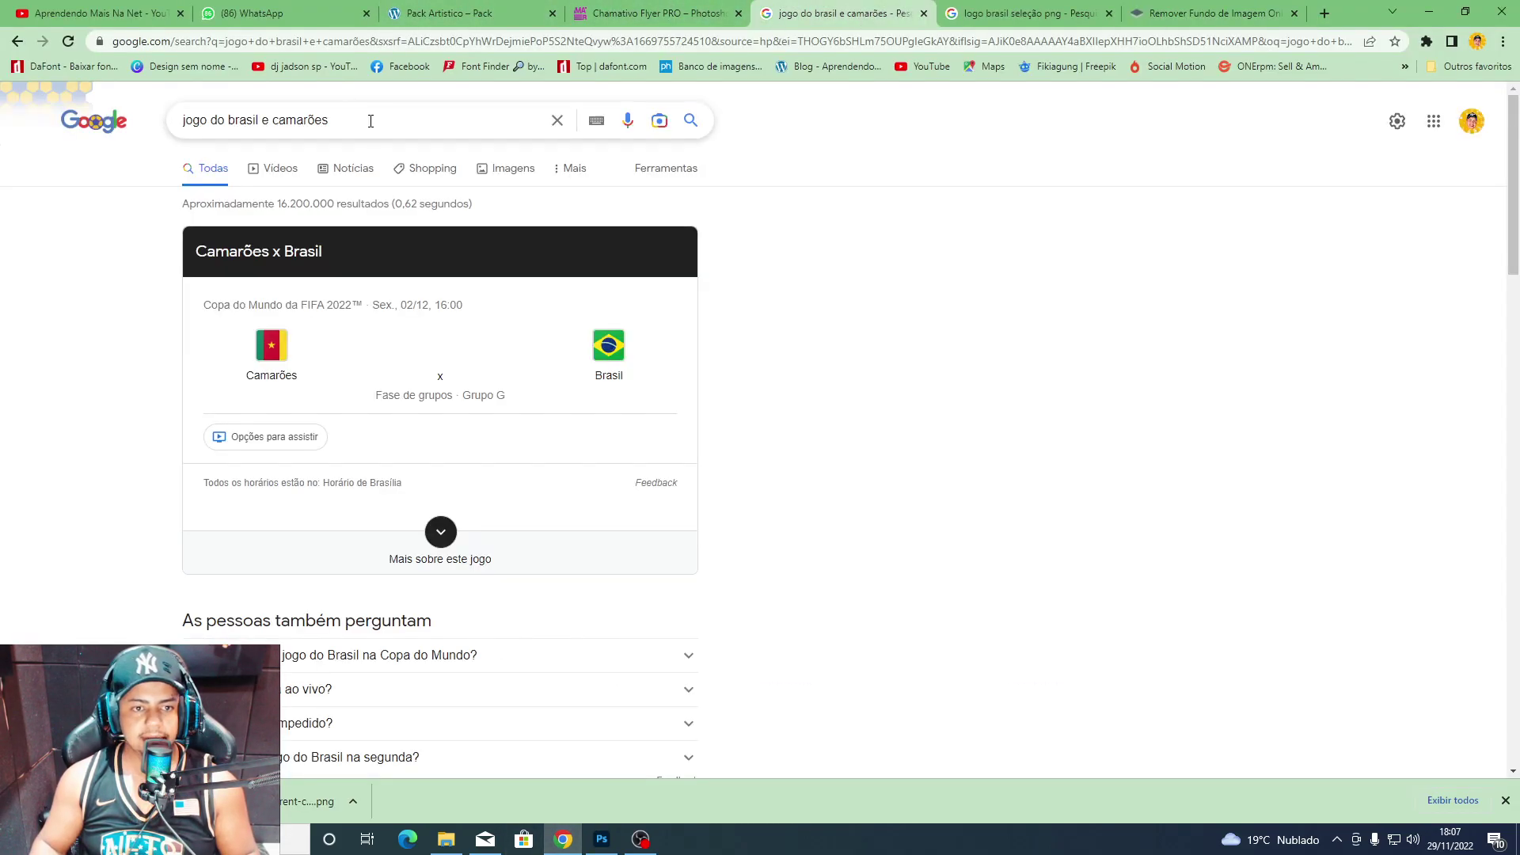
pyautogui.tripleClick(370, 120)
pyautogui.write('camar')
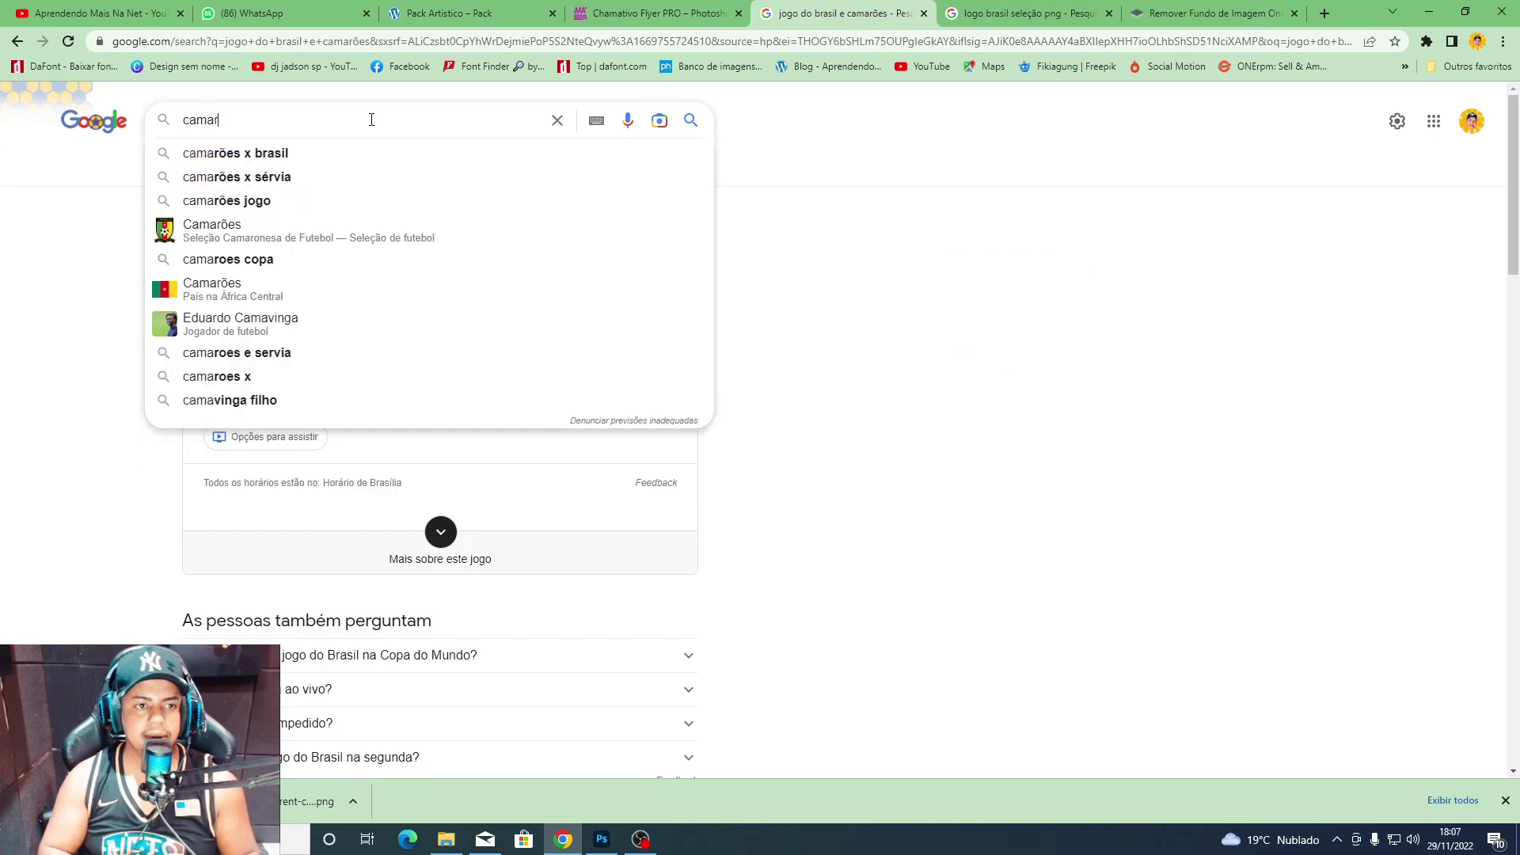
pyautogui.write('ões sel')
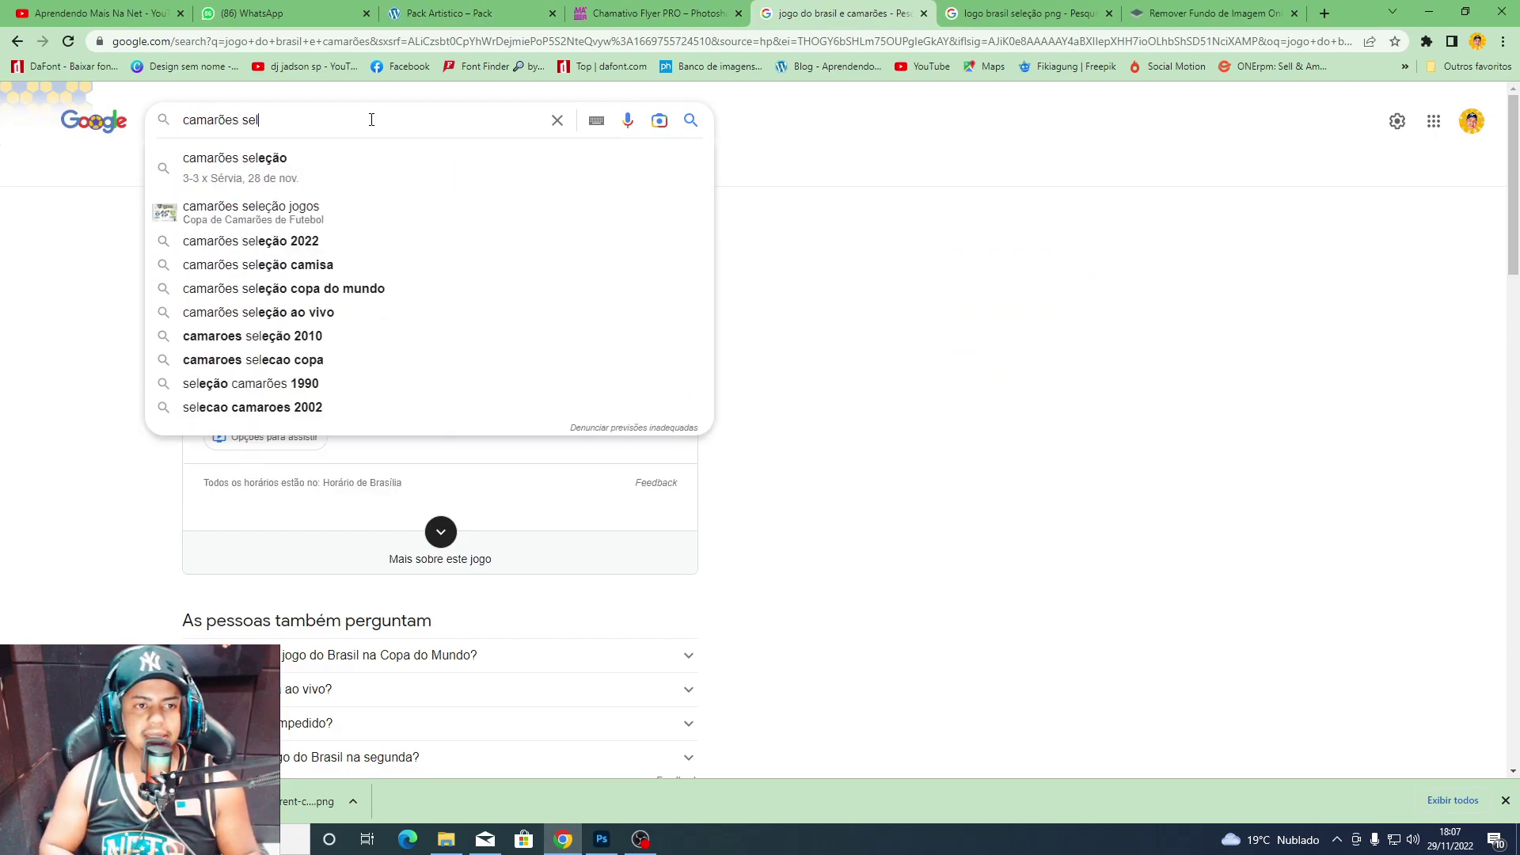
pyautogui.write('eção png')
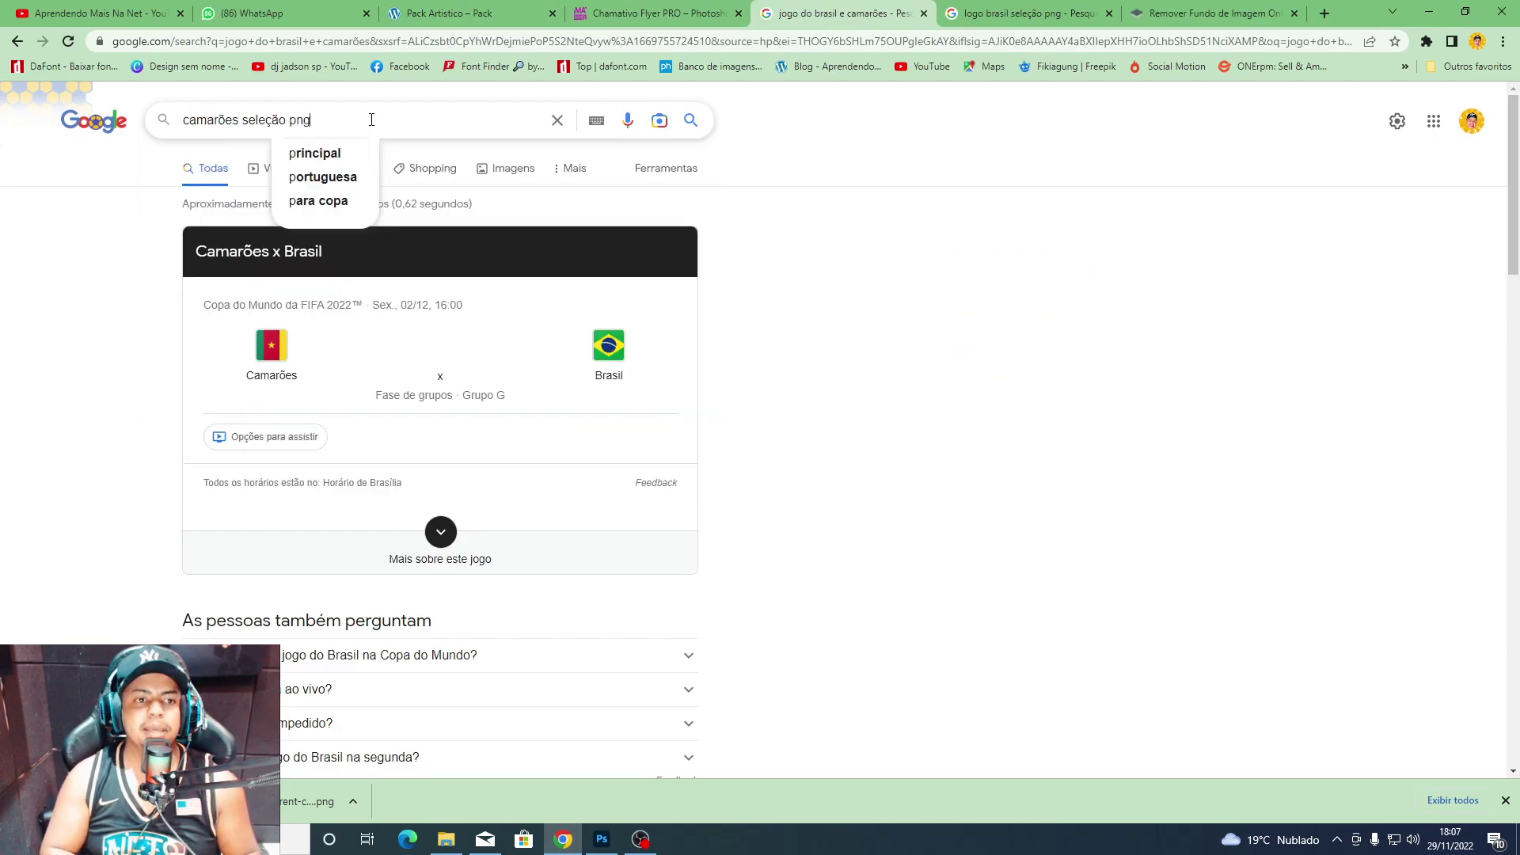
pyautogui.press('Return')
# Save the CAMEROUN FECAFOOT crest from the image results as a PNG.
pyautogui.click(298, 184)
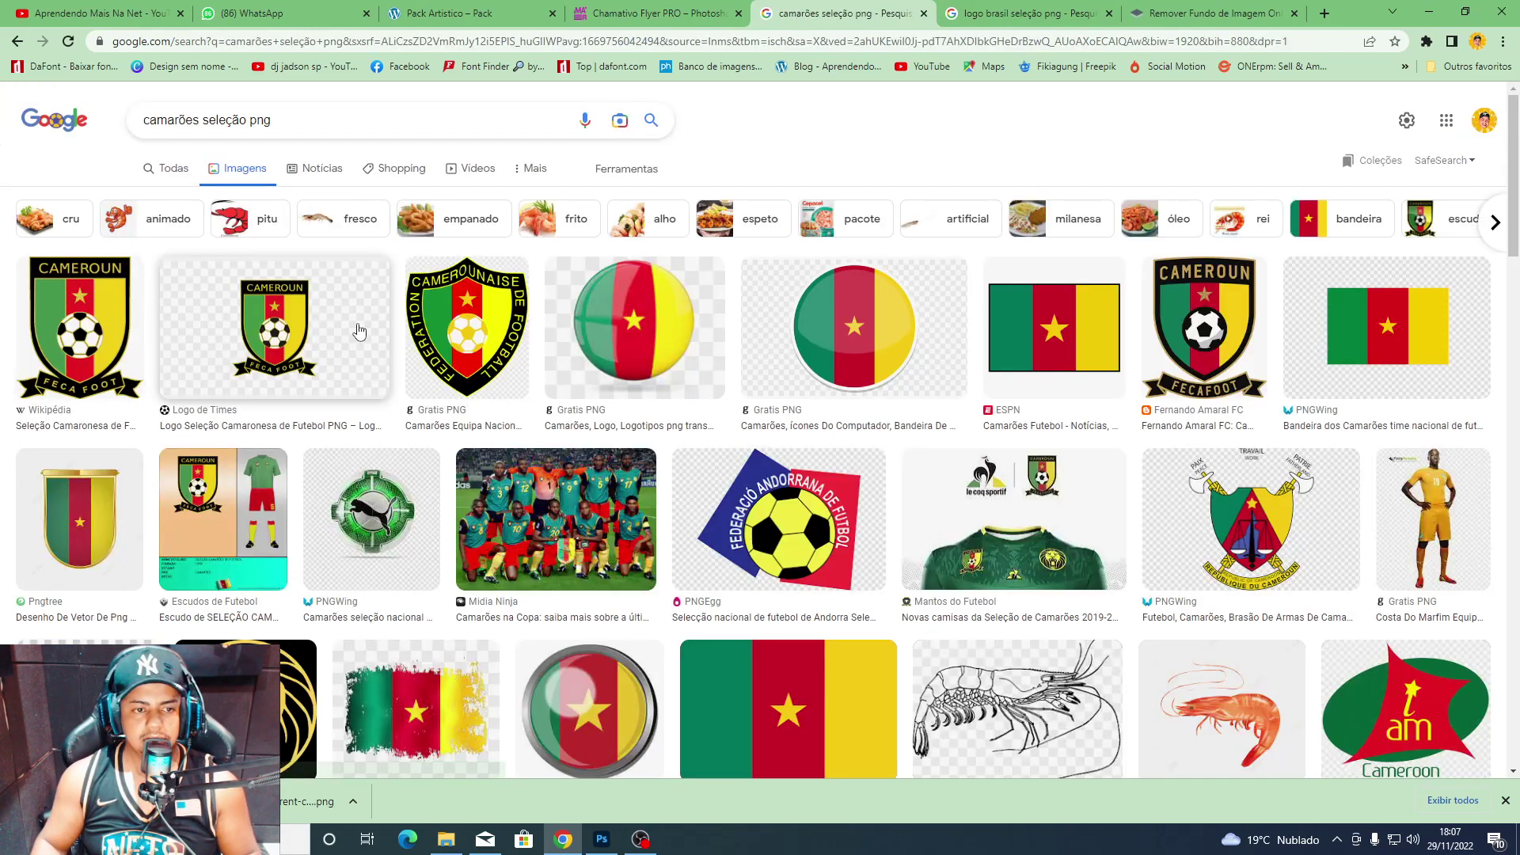
pyautogui.click(359, 331)
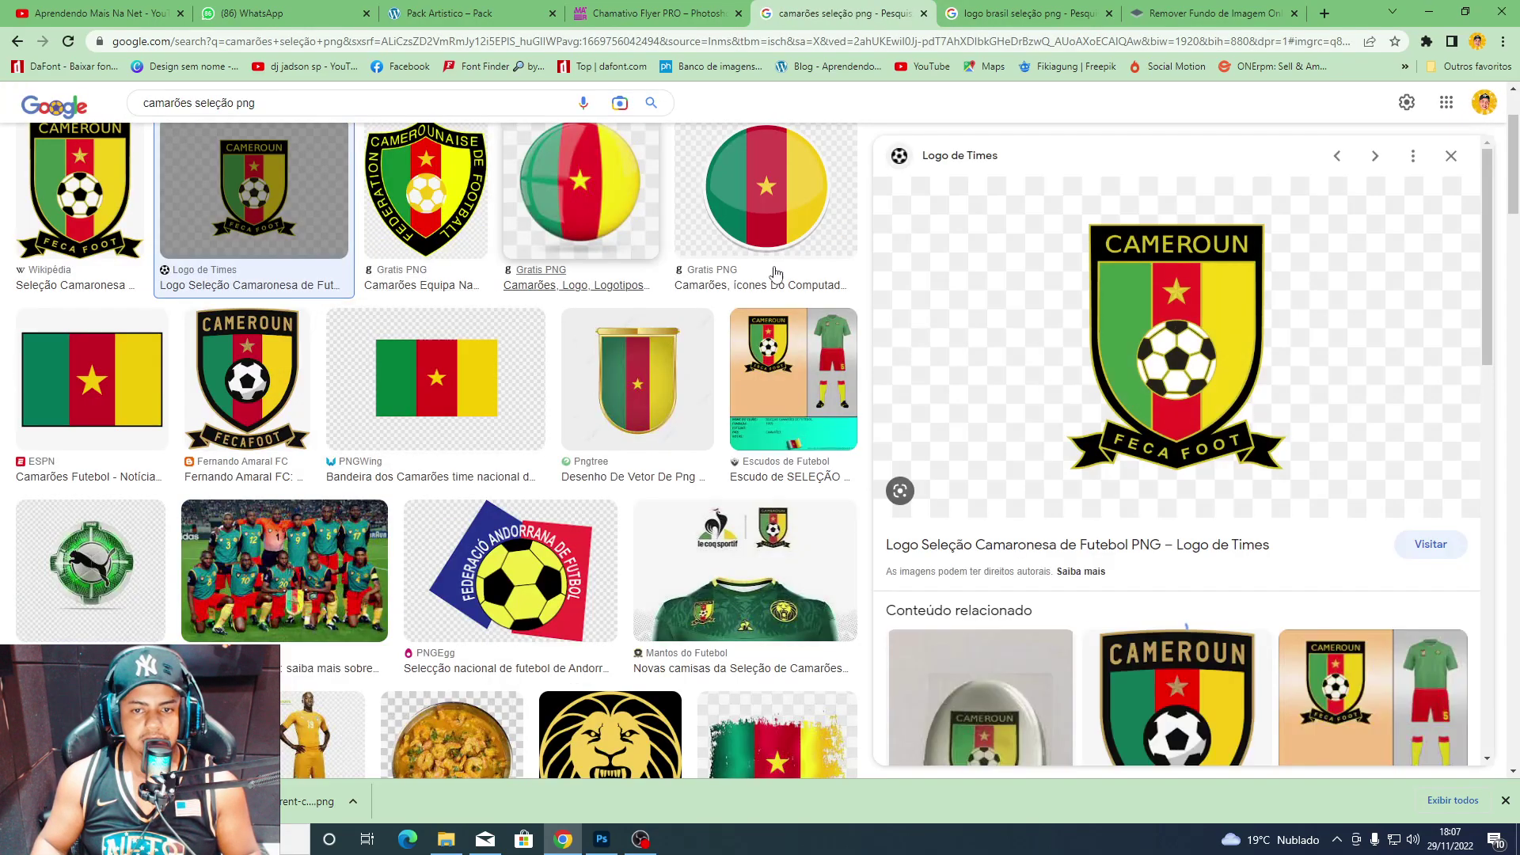
pyautogui.rightClick(1295, 341)
pyautogui.click(1400, 520)
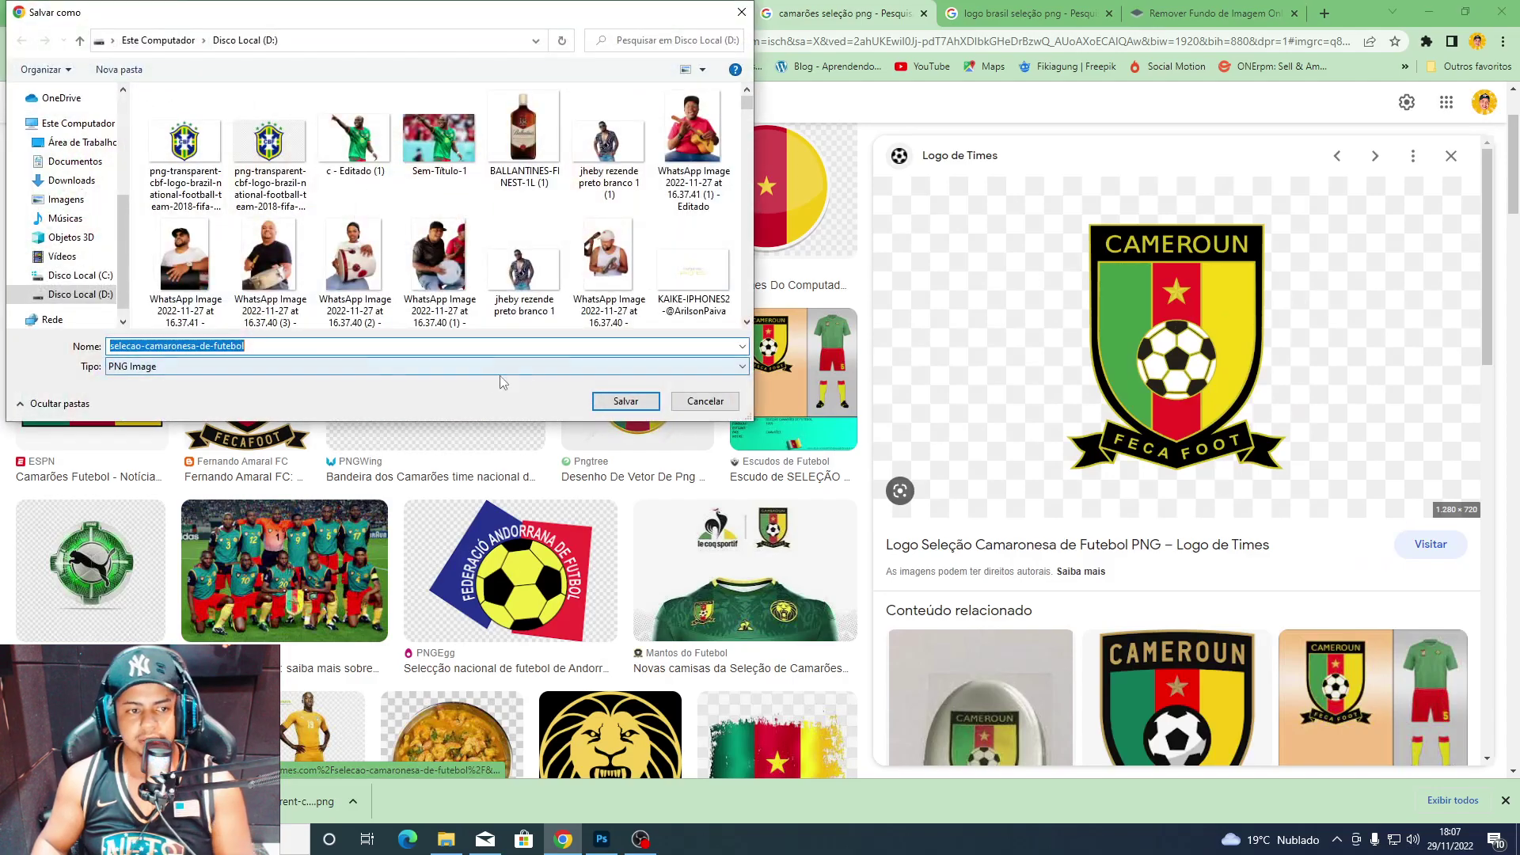
pyautogui.press('Return')
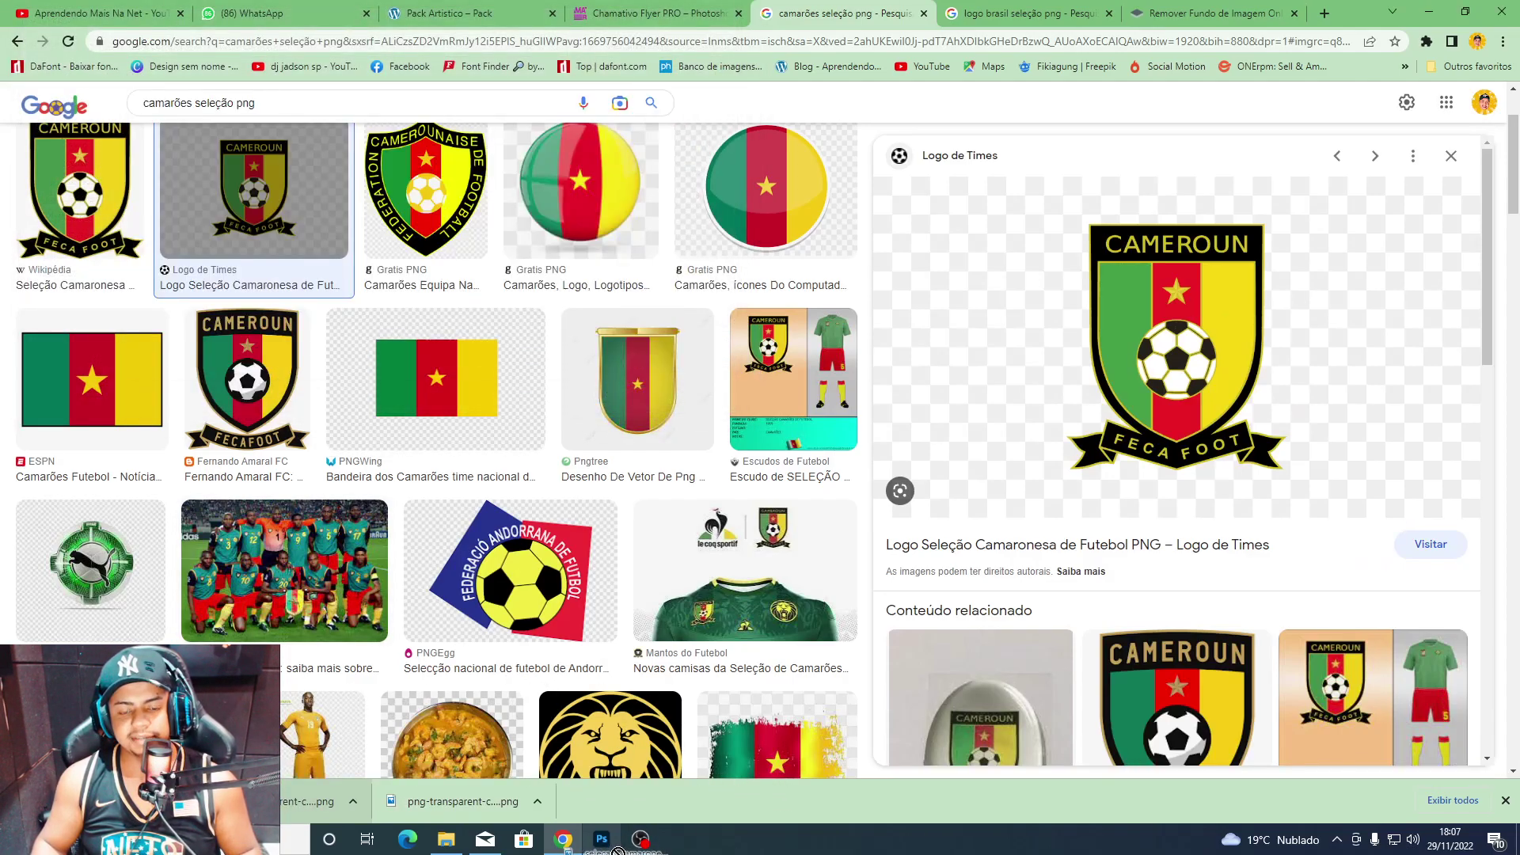
pyautogui.moveTo(663, 851); pyautogui.dragTo(988, 307)
# Upload the Cameroon crest to remove.bg and save the transparent PNG.
pyautogui.press('Return')
pyautogui.hotkey('alt', 'Tab')
pyautogui.click(1162, 6)
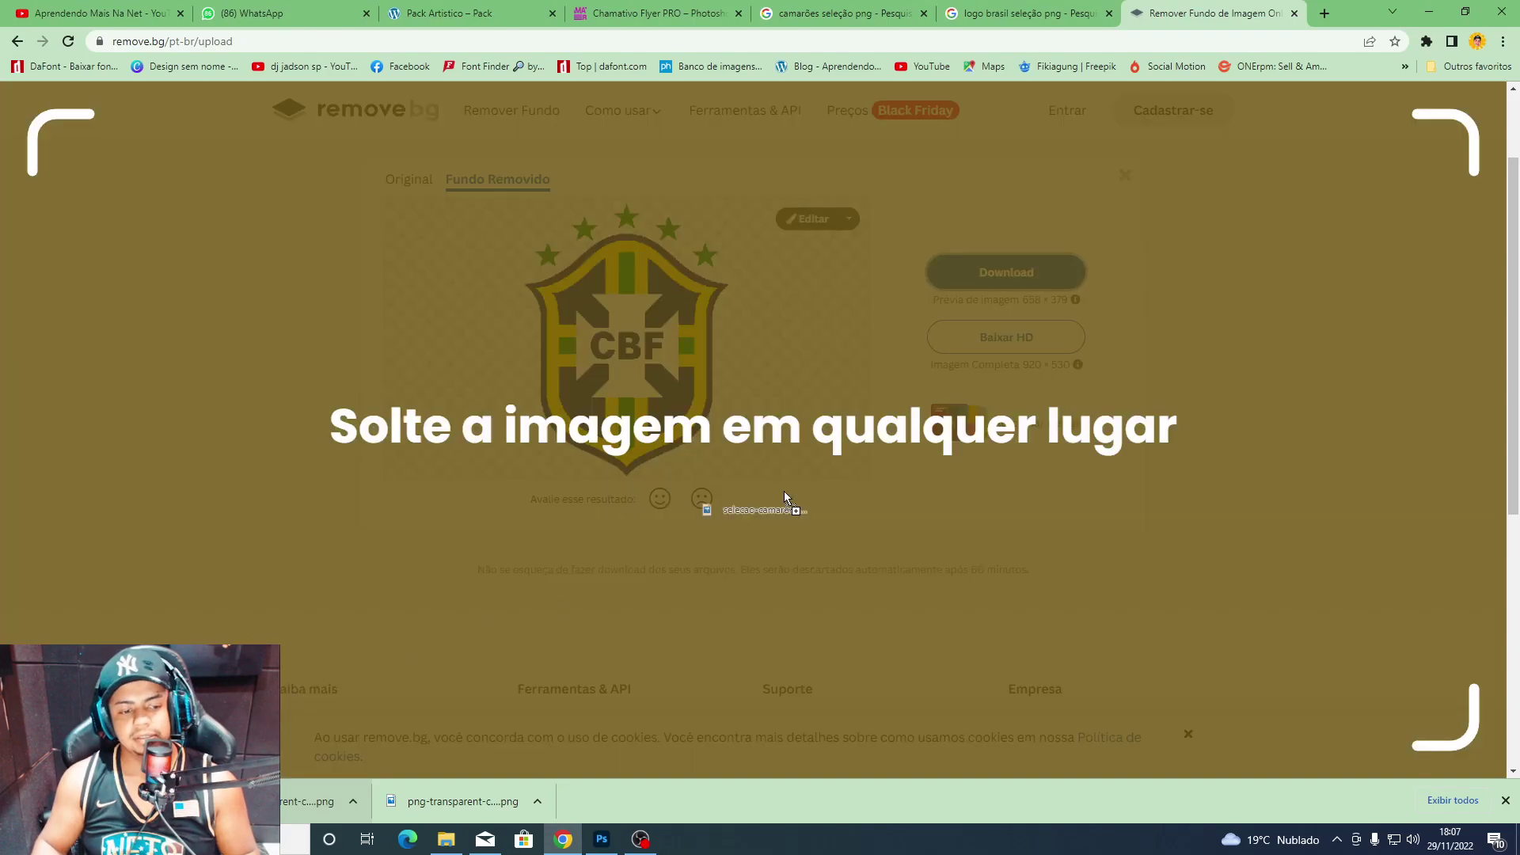
pyautogui.moveTo(317, 801); pyautogui.dragTo(784, 490)
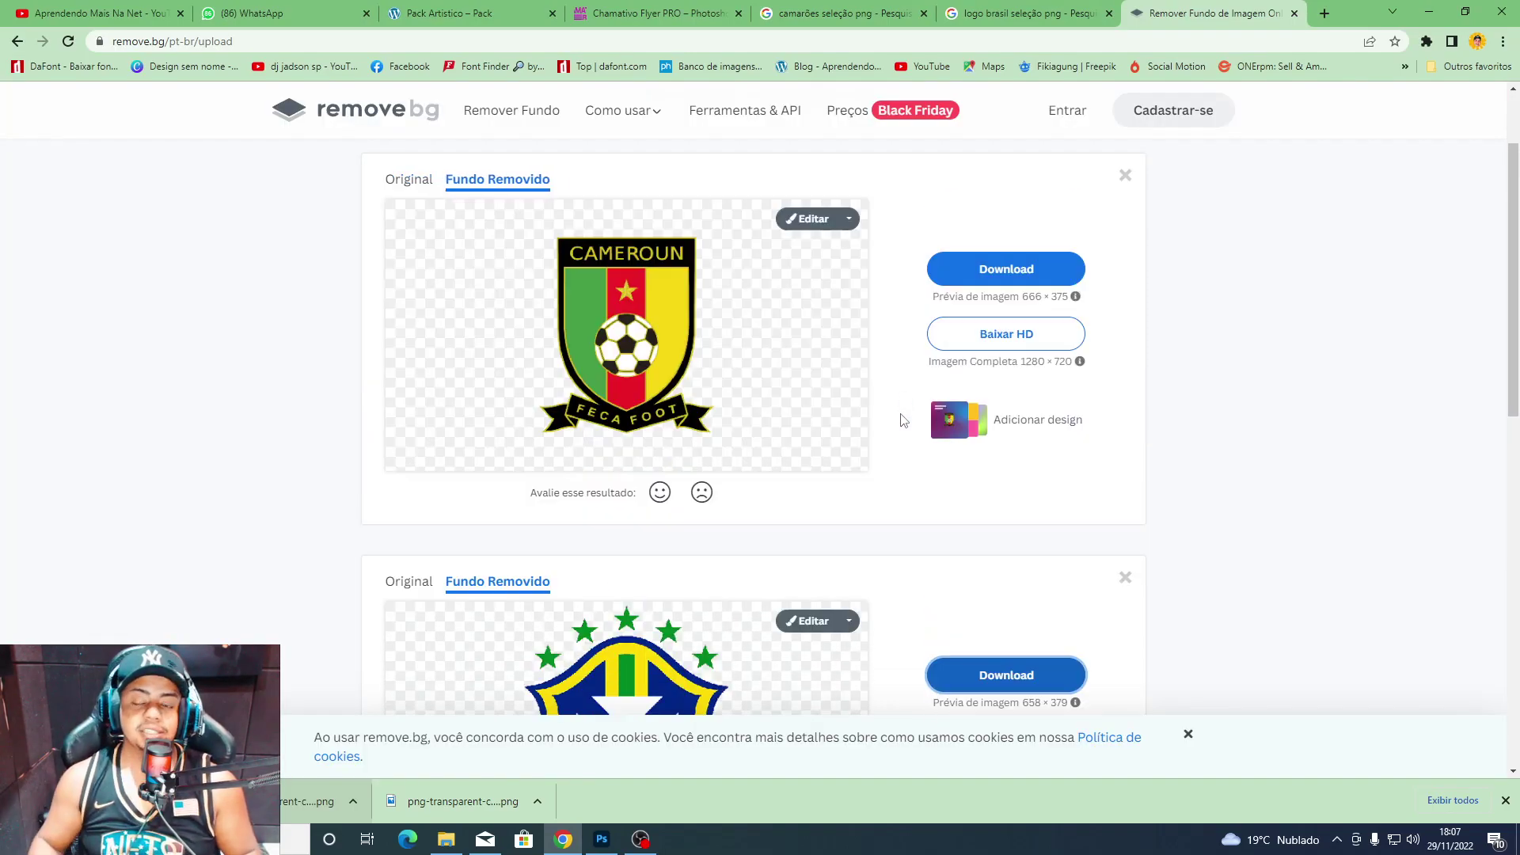
pyautogui.click(991, 269)
pyautogui.press('Return')
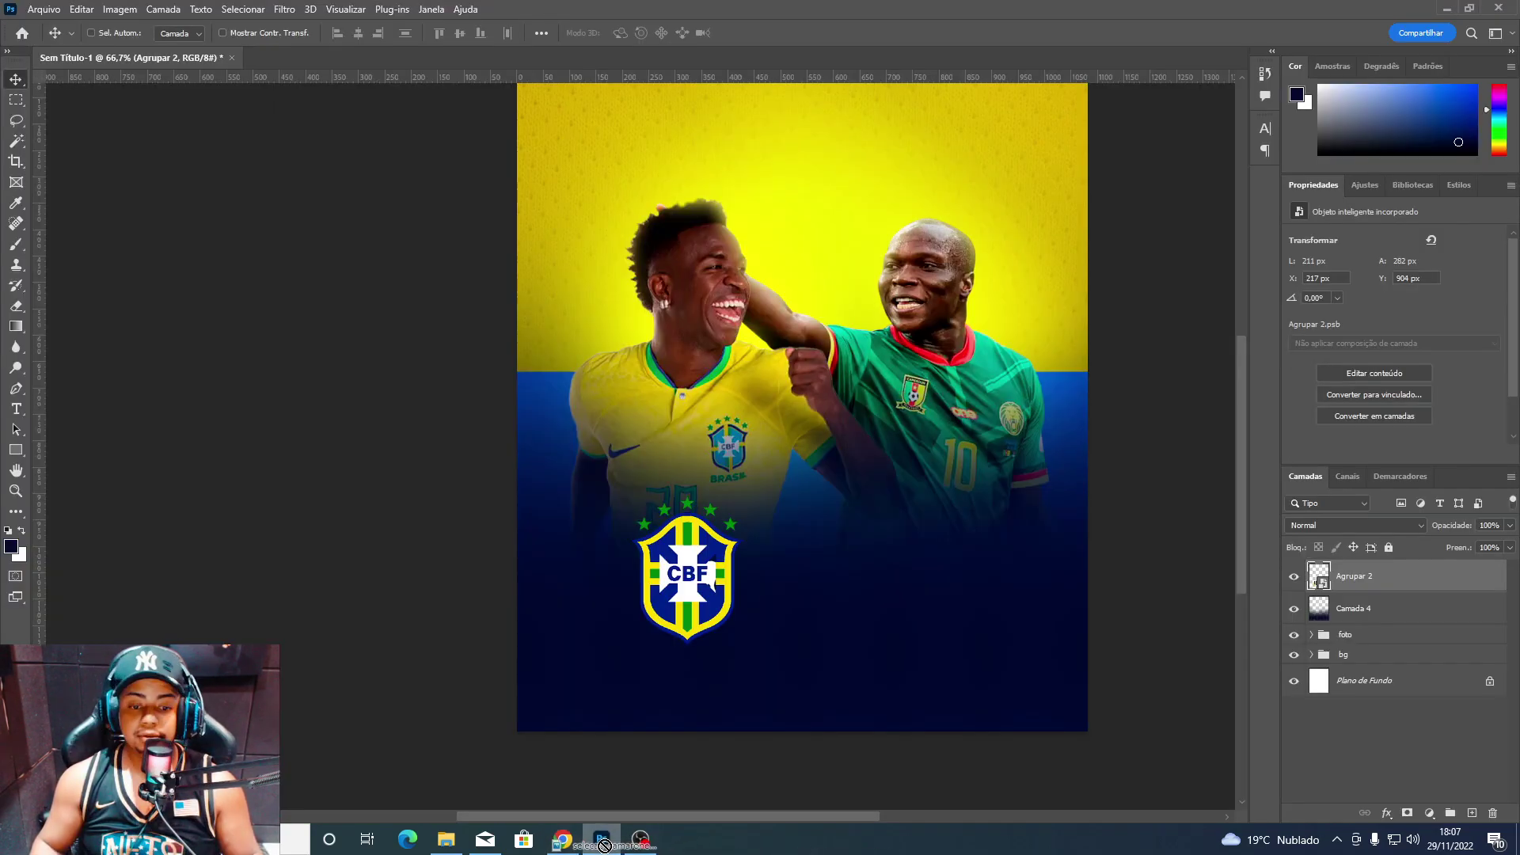
# Place the transparent Cameroon crest right of the CBF crest, scaled to match.
pyautogui.moveTo(620, 846); pyautogui.dragTo(942, 562)
pyautogui.moveTo(898, 668); pyautogui.dragTo(919, 639)
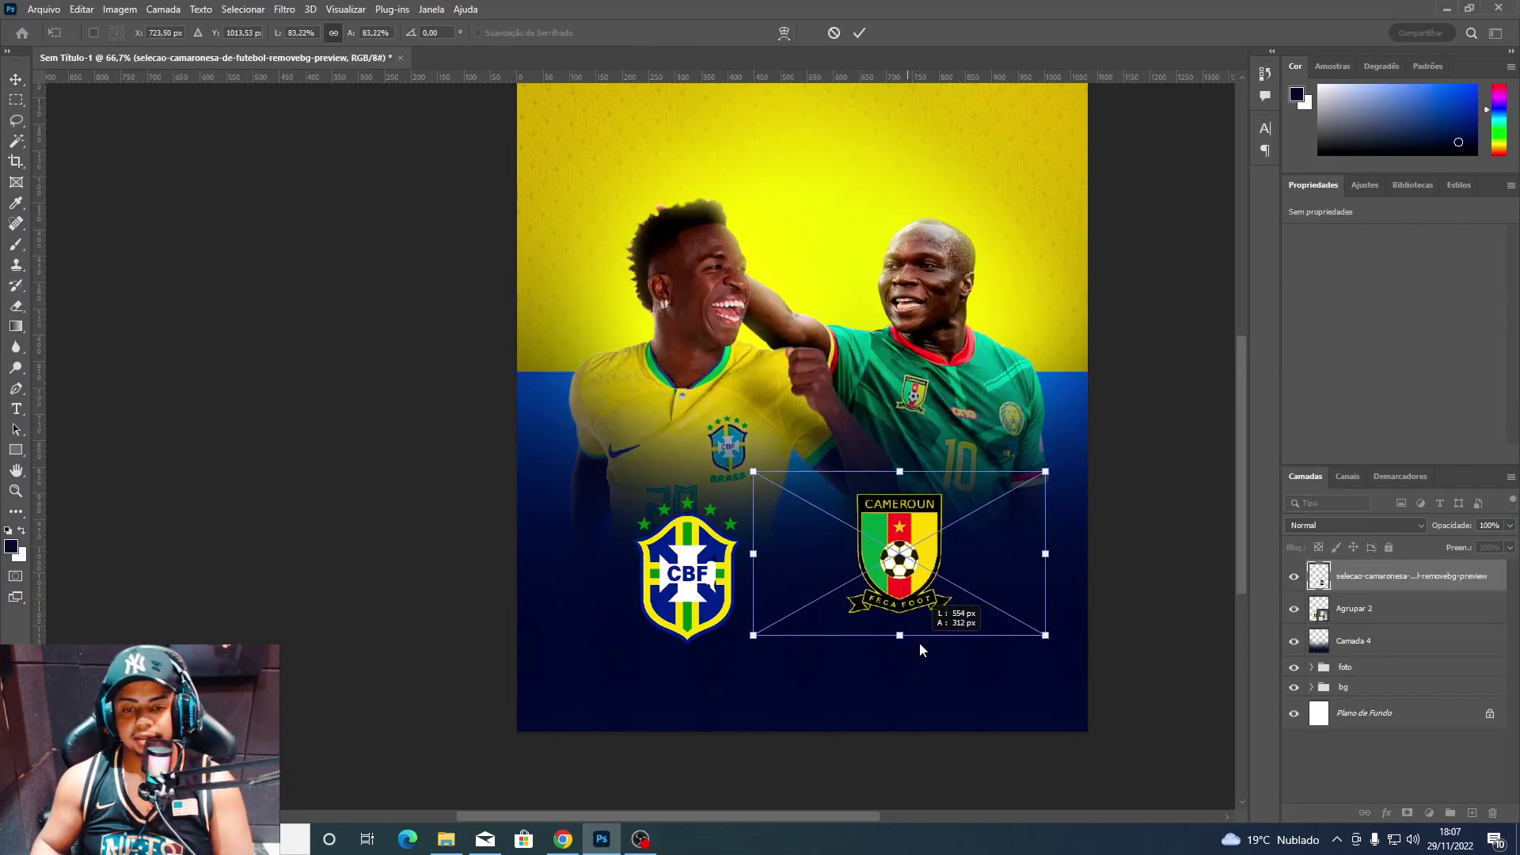
pyautogui.moveTo(929, 554); pyautogui.dragTo(953, 579)
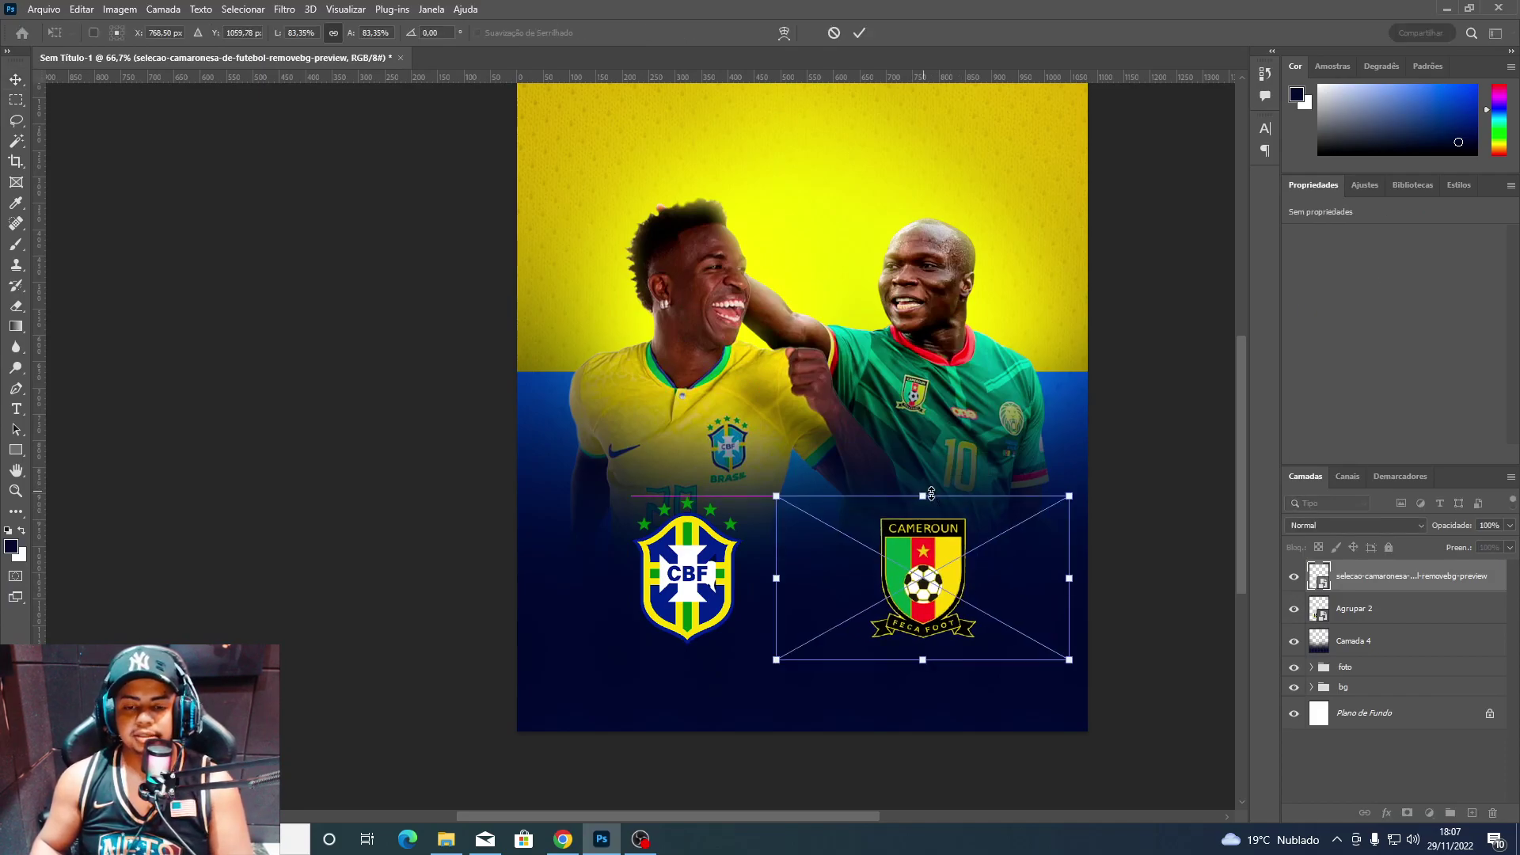
pyautogui.moveTo(931, 521); pyautogui.dragTo(931, 528)
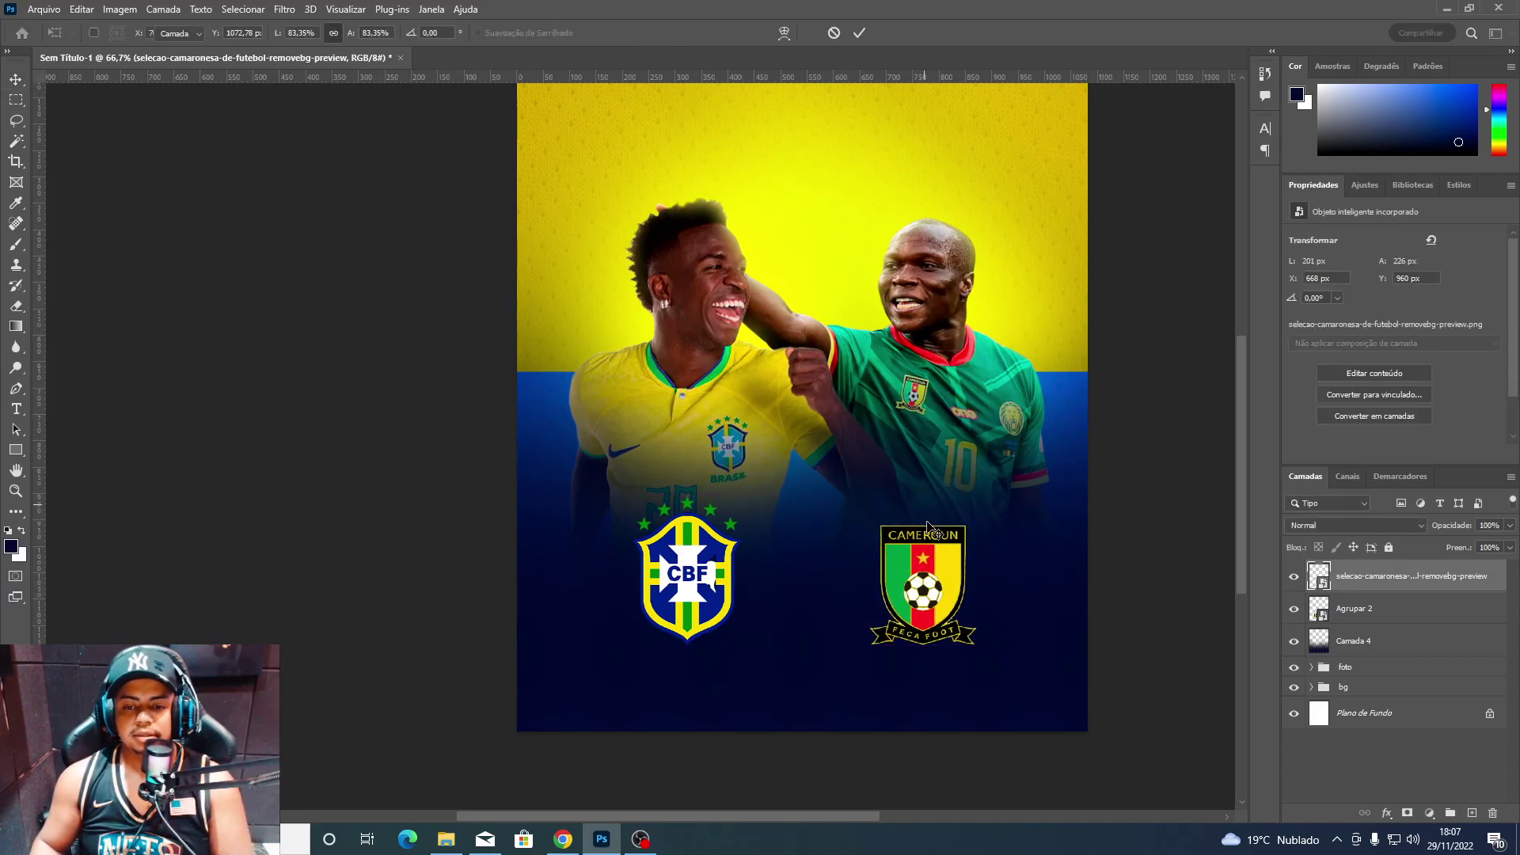
pyautogui.press('Return')
pyautogui.scroll(1, 936, 584)
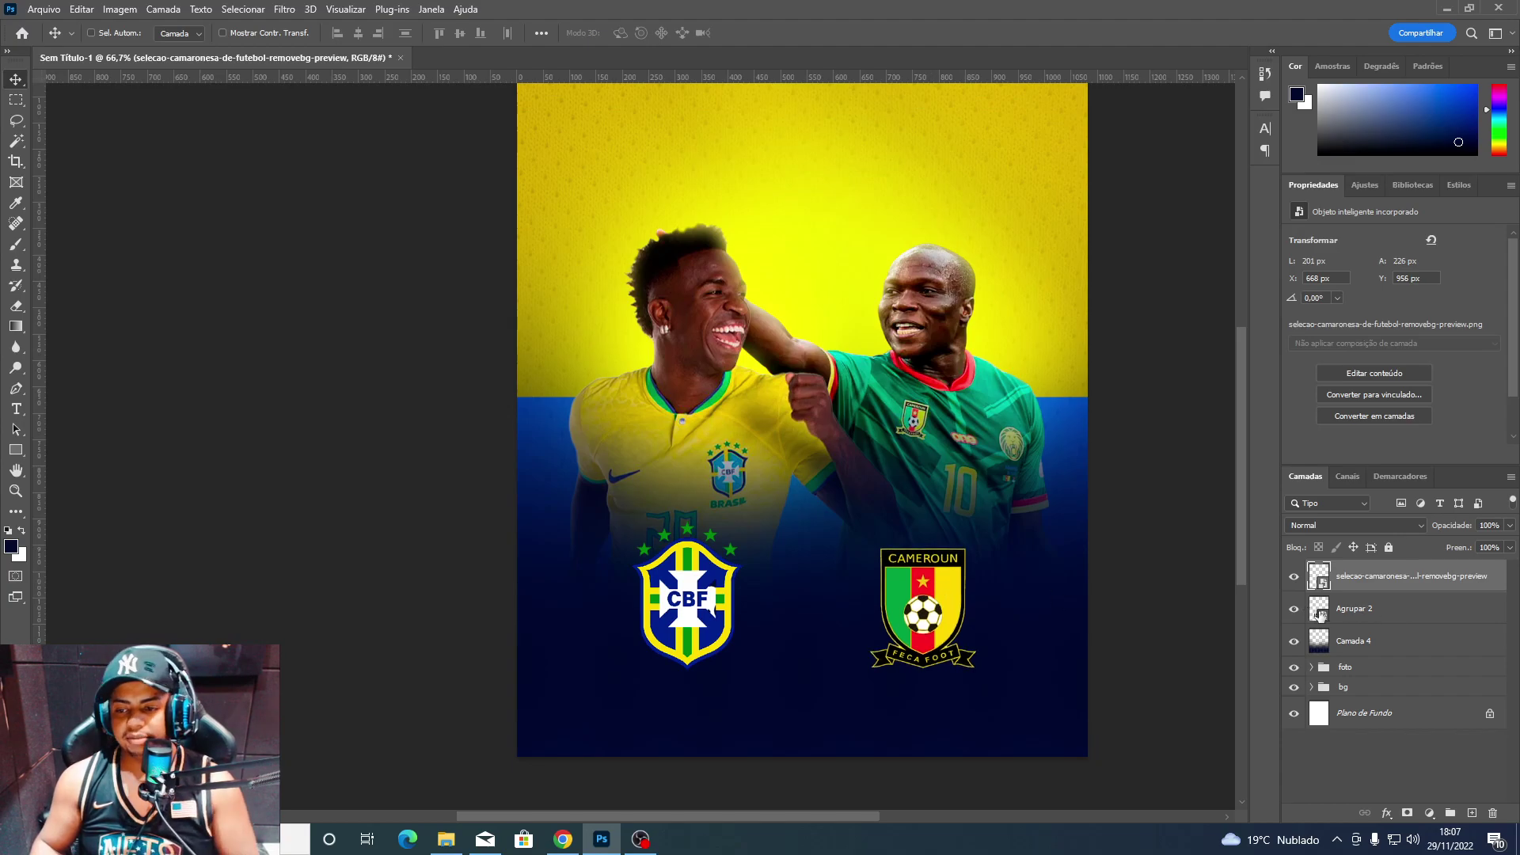
# Widen the white patch rectangle across the CBF crest's cross, then save and close it.
pyautogui.click(1294, 609)
pyautogui.click(1314, 610)
pyautogui.doubleClick(1315, 609)
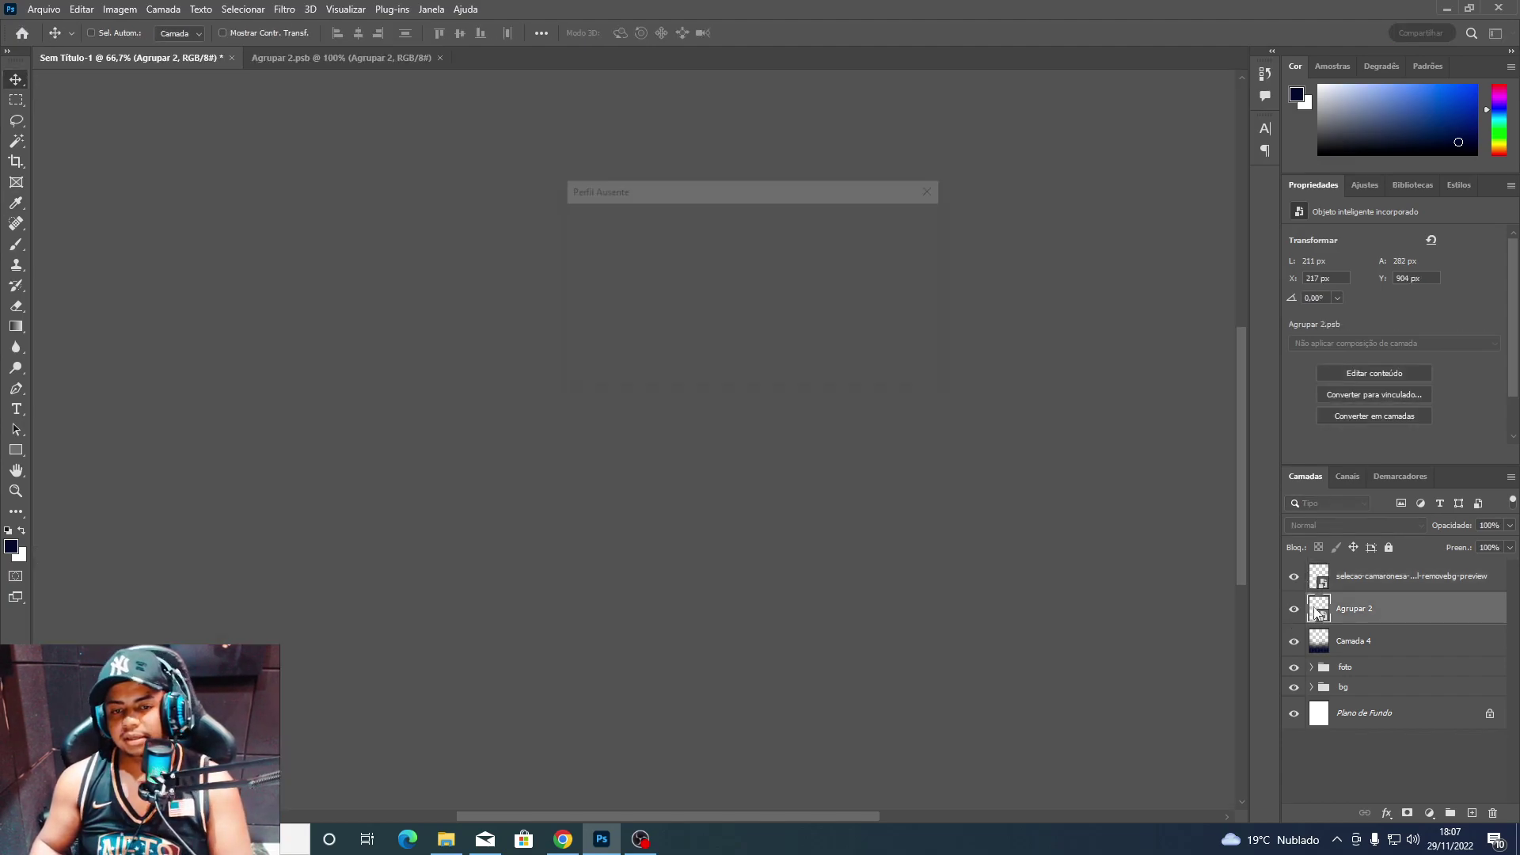
pyautogui.hotkey('ctrl', '+')
pyautogui.hotkey('ctrl', '+')
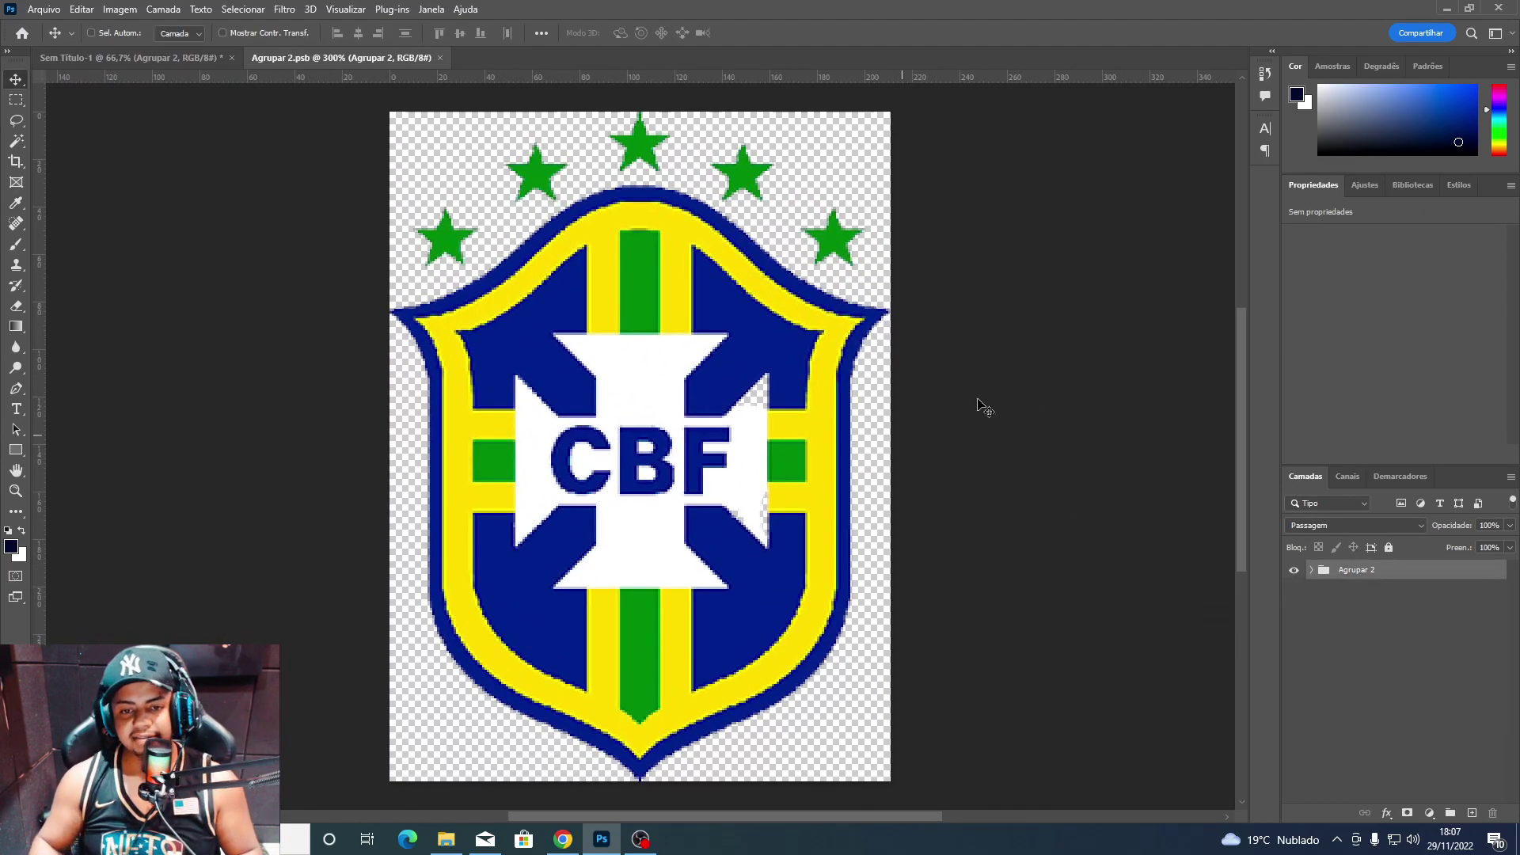
pyautogui.click(1369, 627)
pyautogui.hotkey('ctrl', 't')
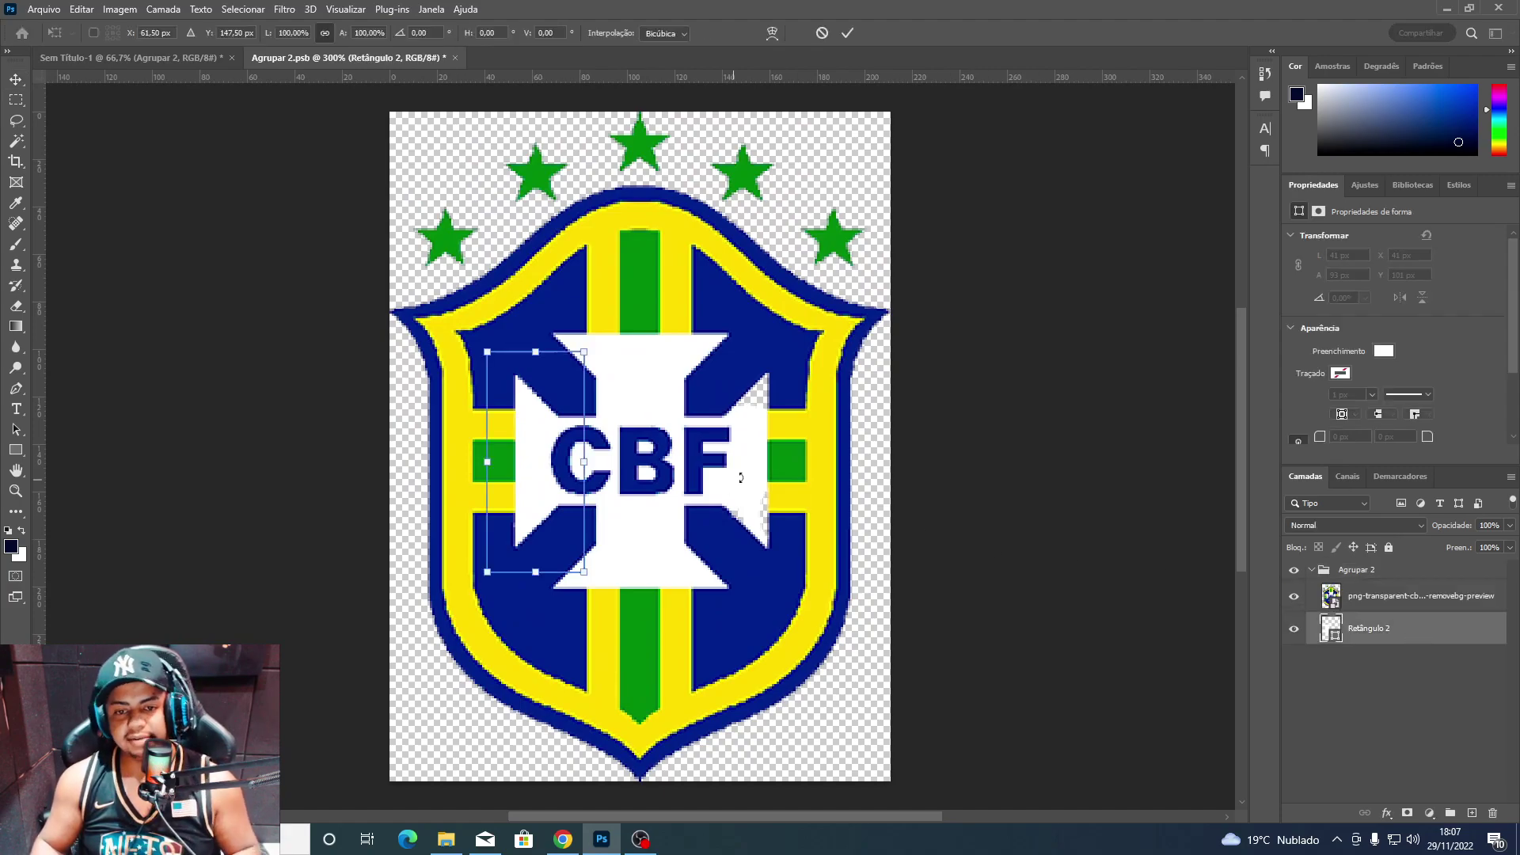
pyautogui.moveTo(598, 468); pyautogui.dragTo(804, 475)
pyautogui.press('Return')
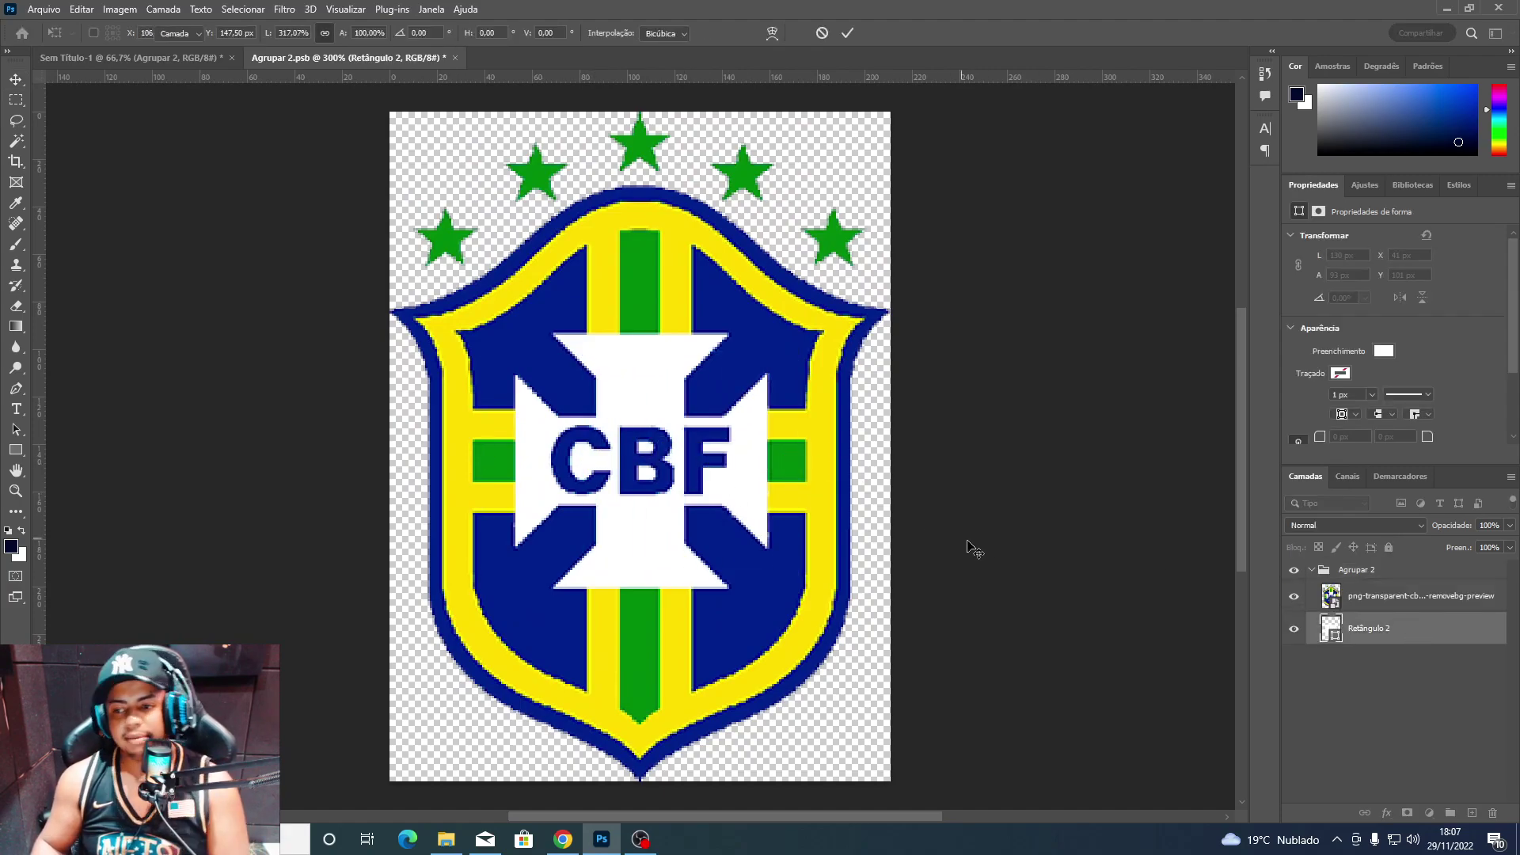
pyautogui.hotkey('ctrl', 'w')
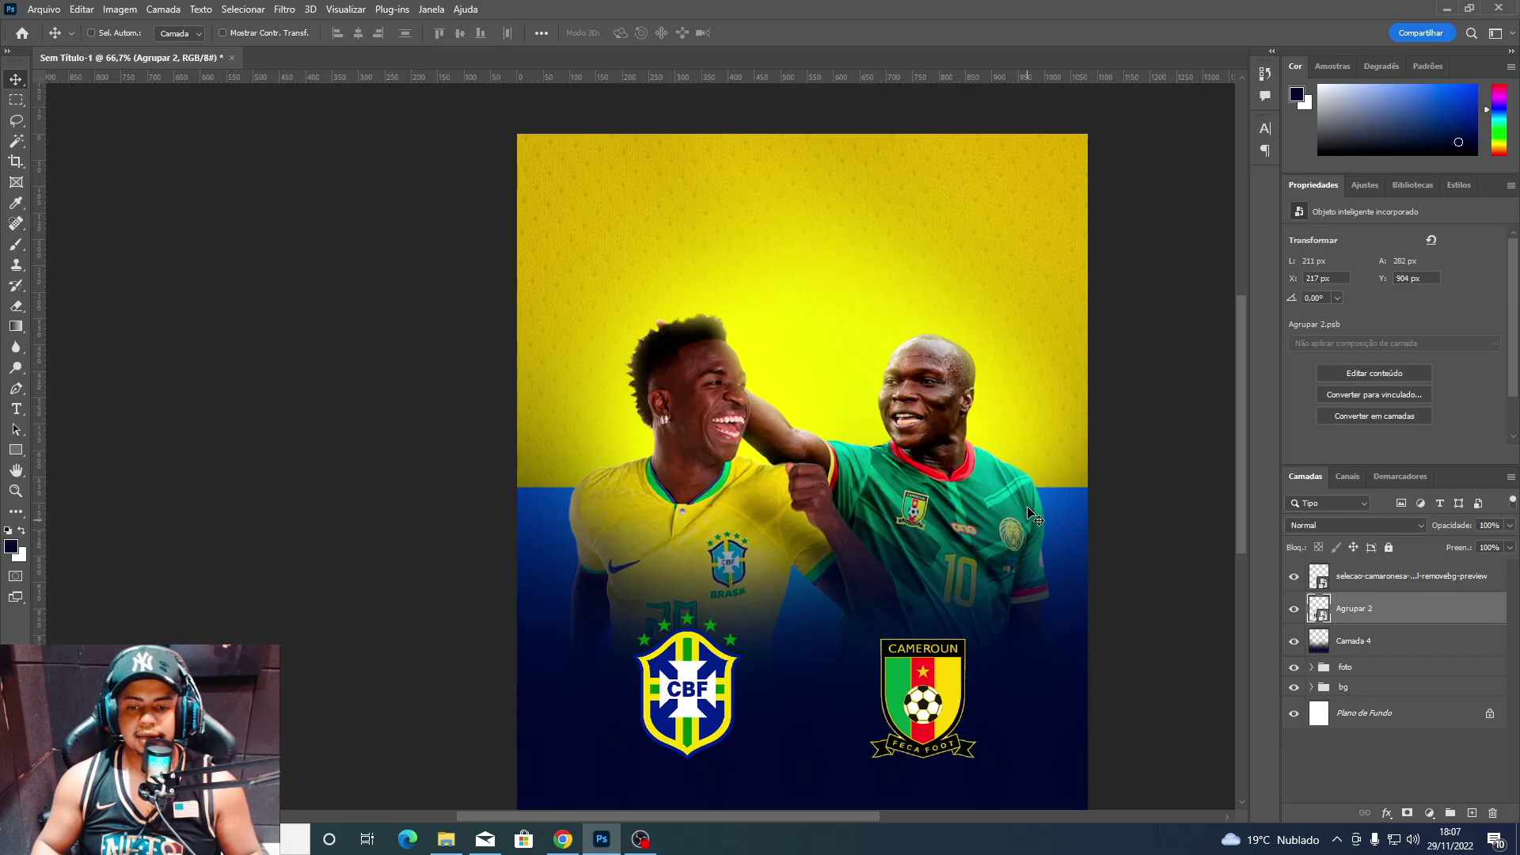
# Start a new text layer near the top of the flyer.
pyautogui.scroll(-1, 762, 419)
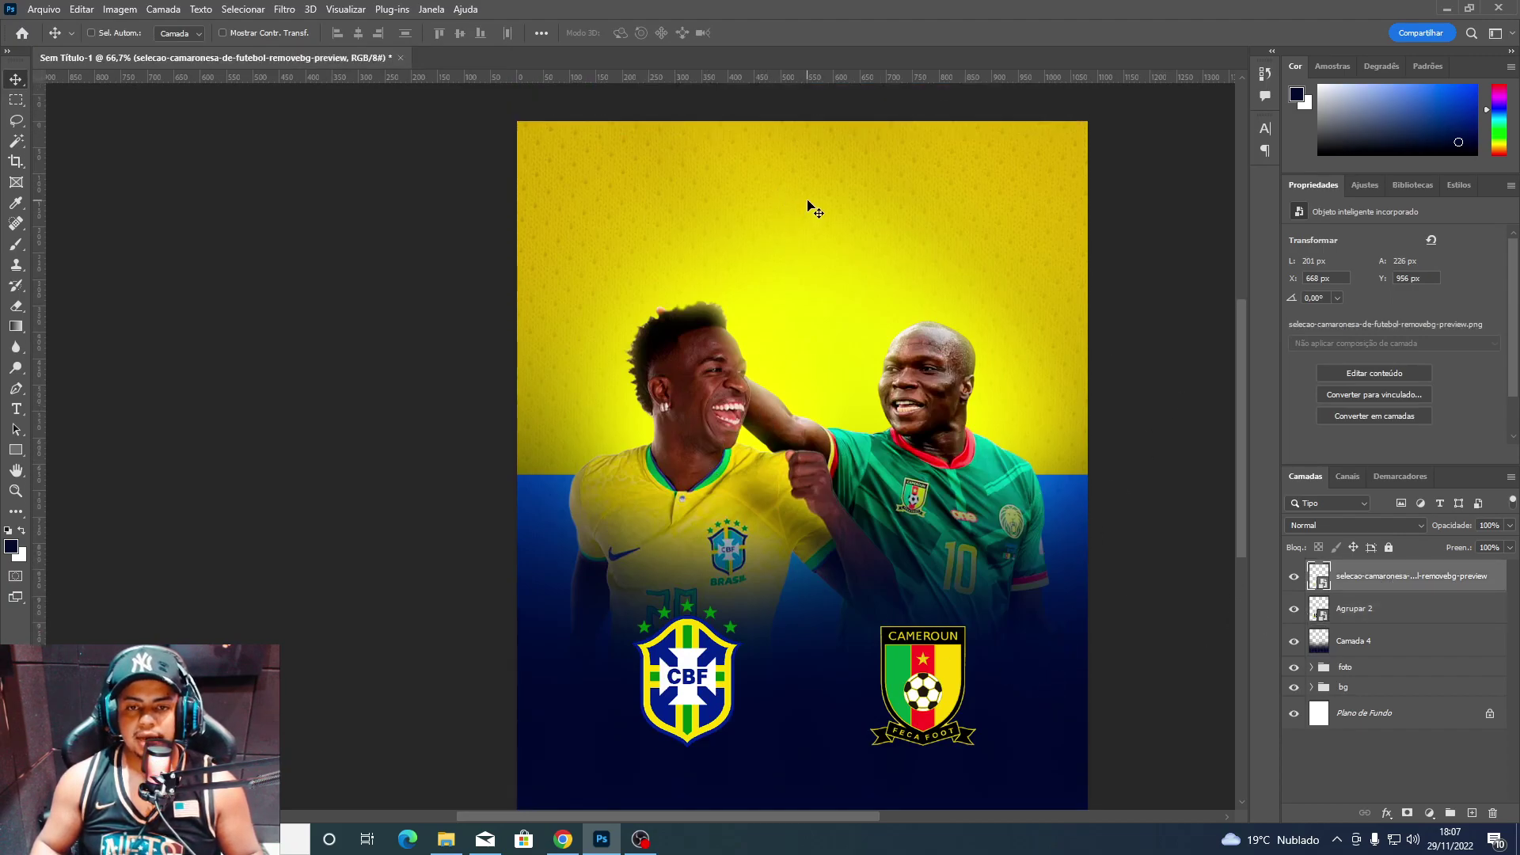
pyautogui.press('t')
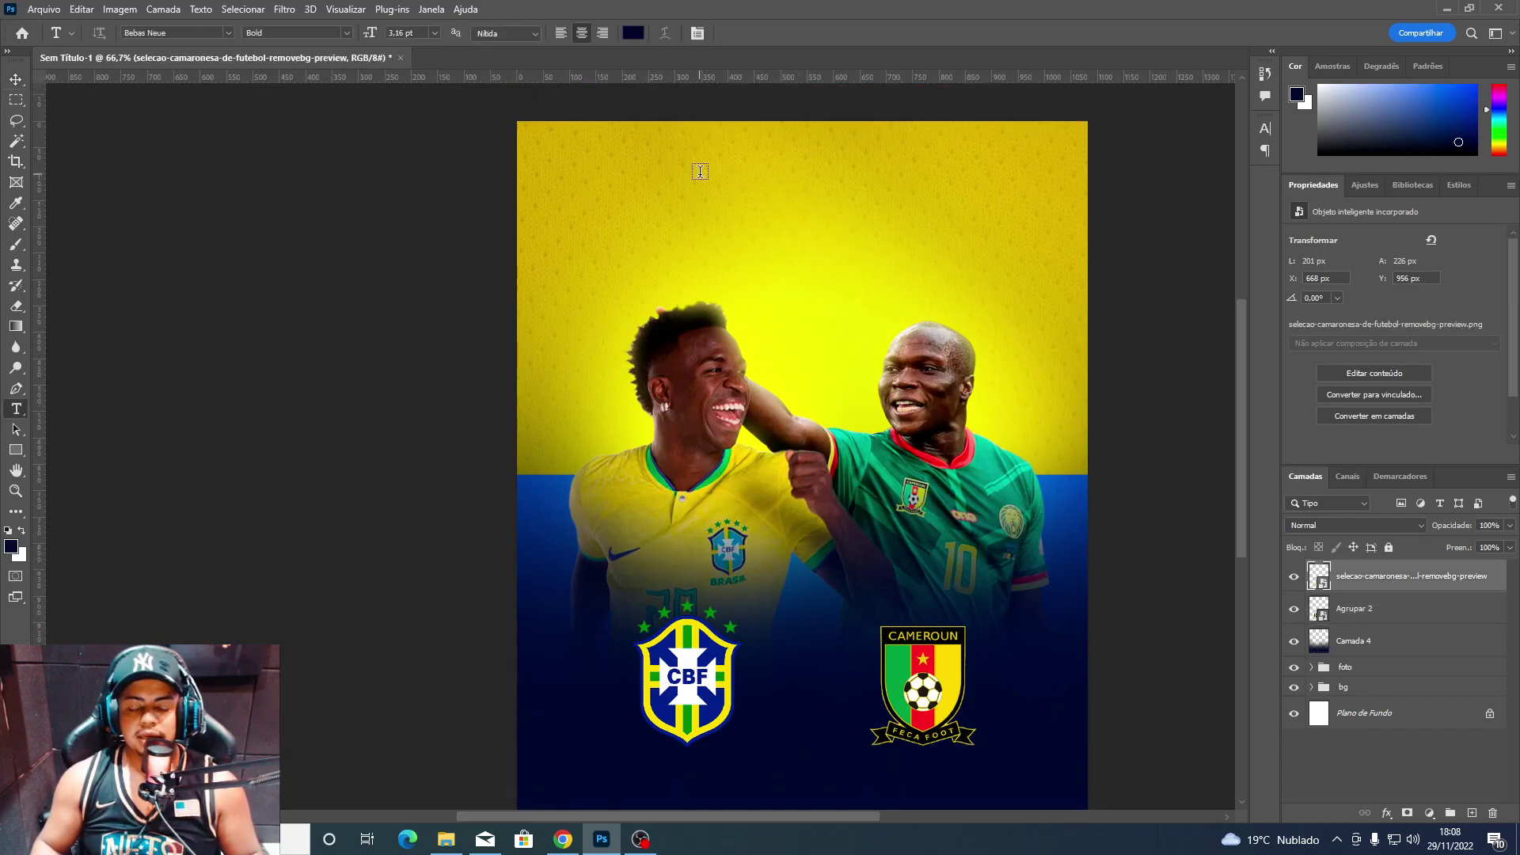
pyautogui.press('v')
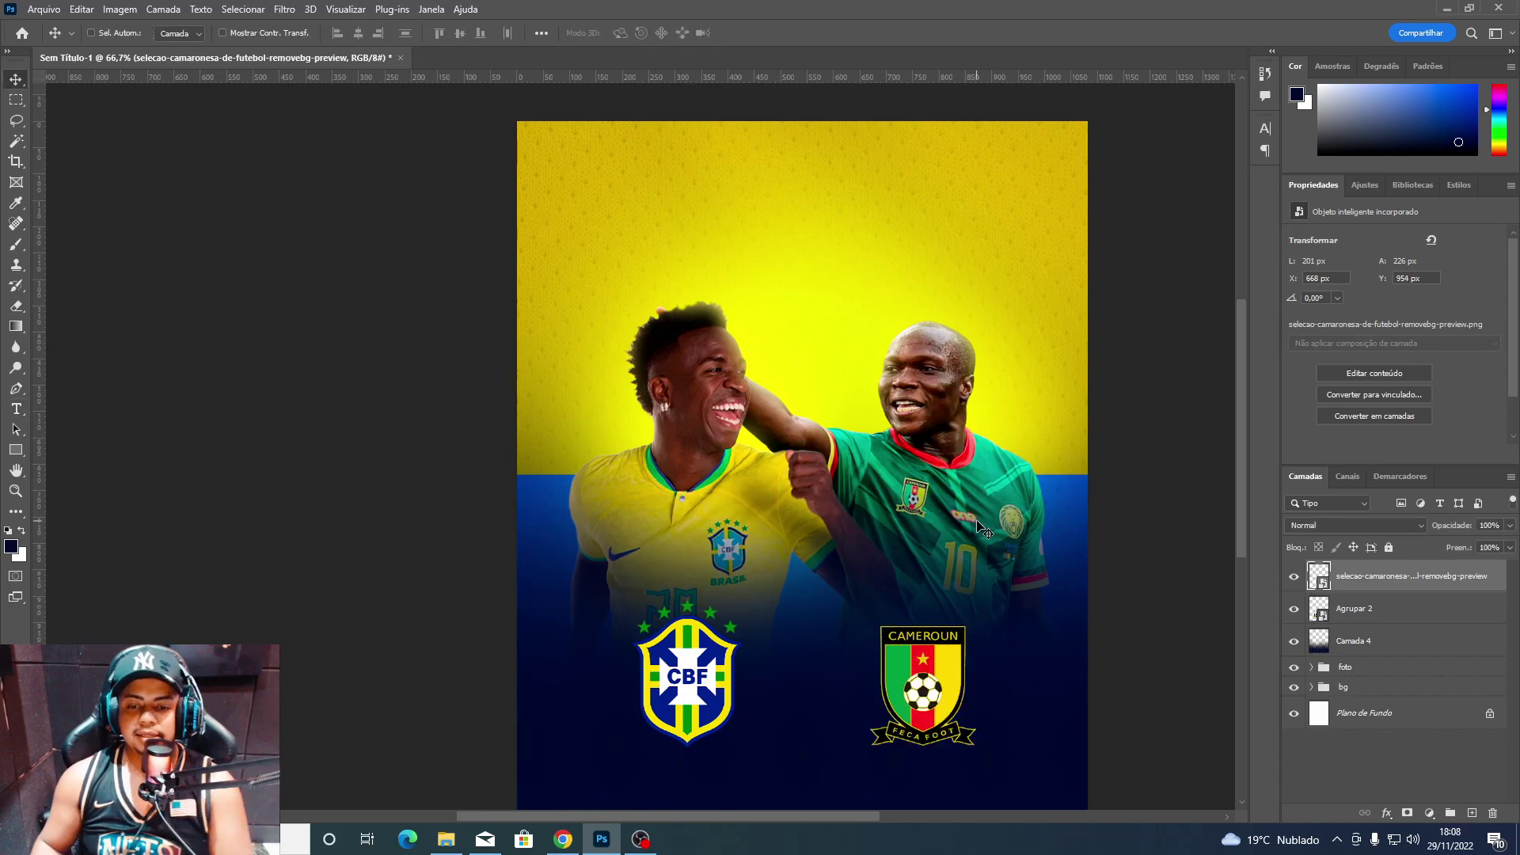
pyautogui.scroll(-2, 984, 531)
pyautogui.press('t')
pyautogui.click(739, 199)
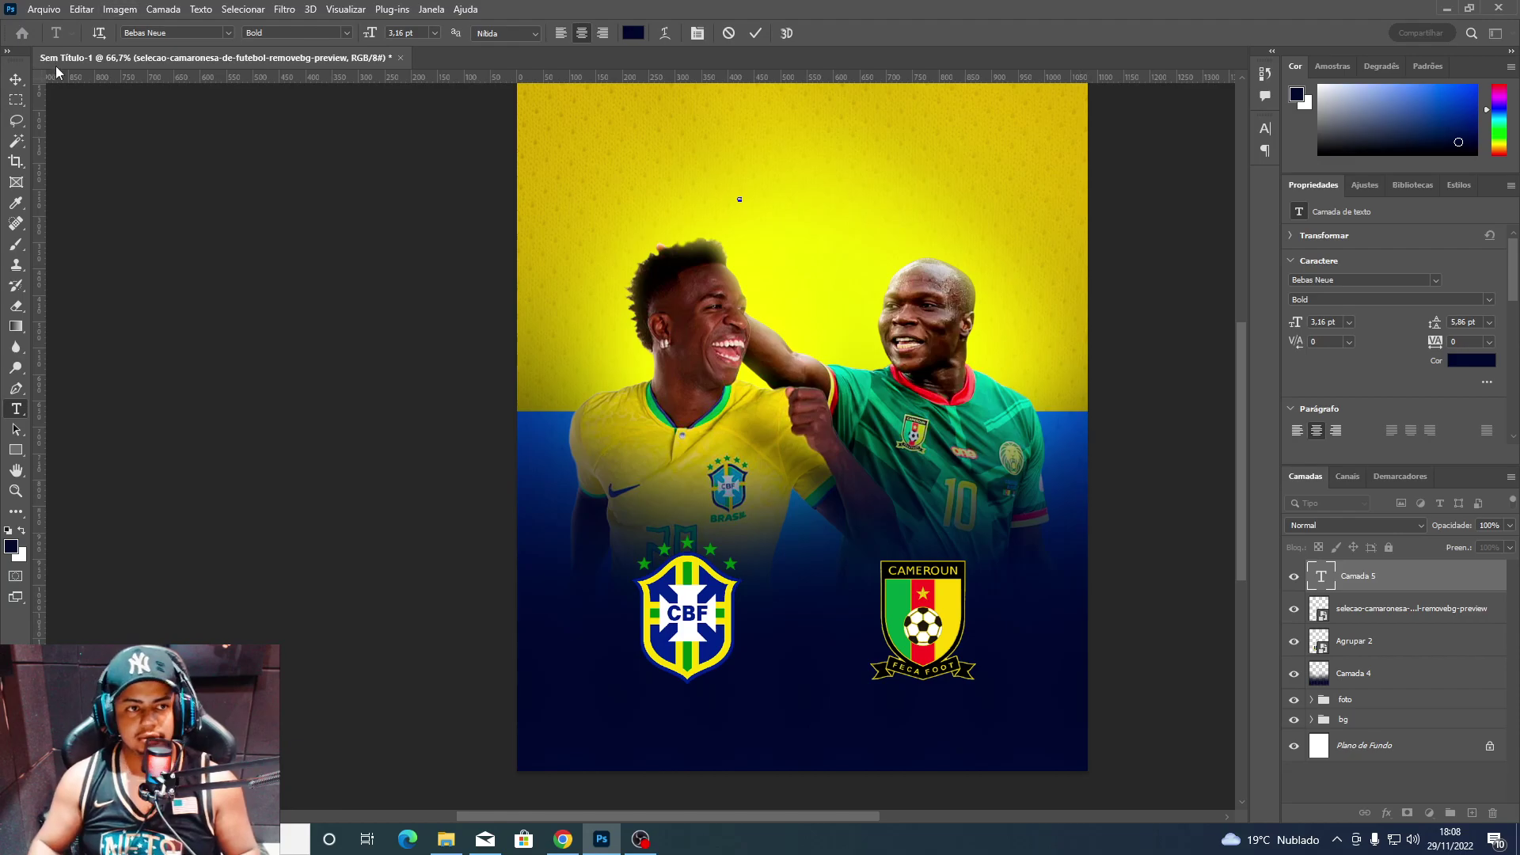
# Set the text font to Mont Heavy.
pyautogui.click(697, 33)
pyautogui.click(1170, 151)
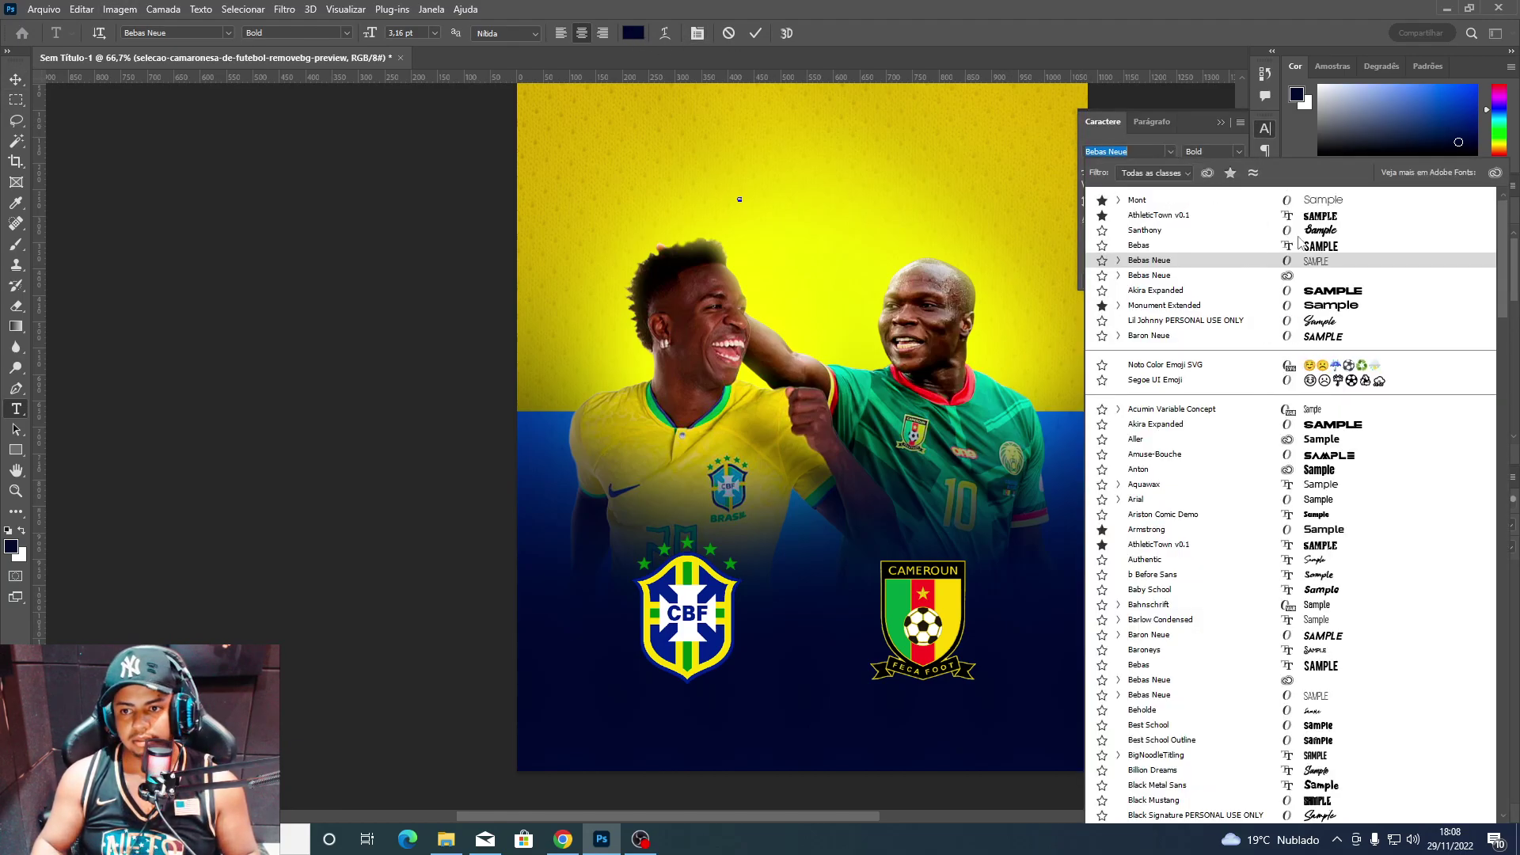
pyautogui.write('Mont')
pyautogui.click(1155, 200)
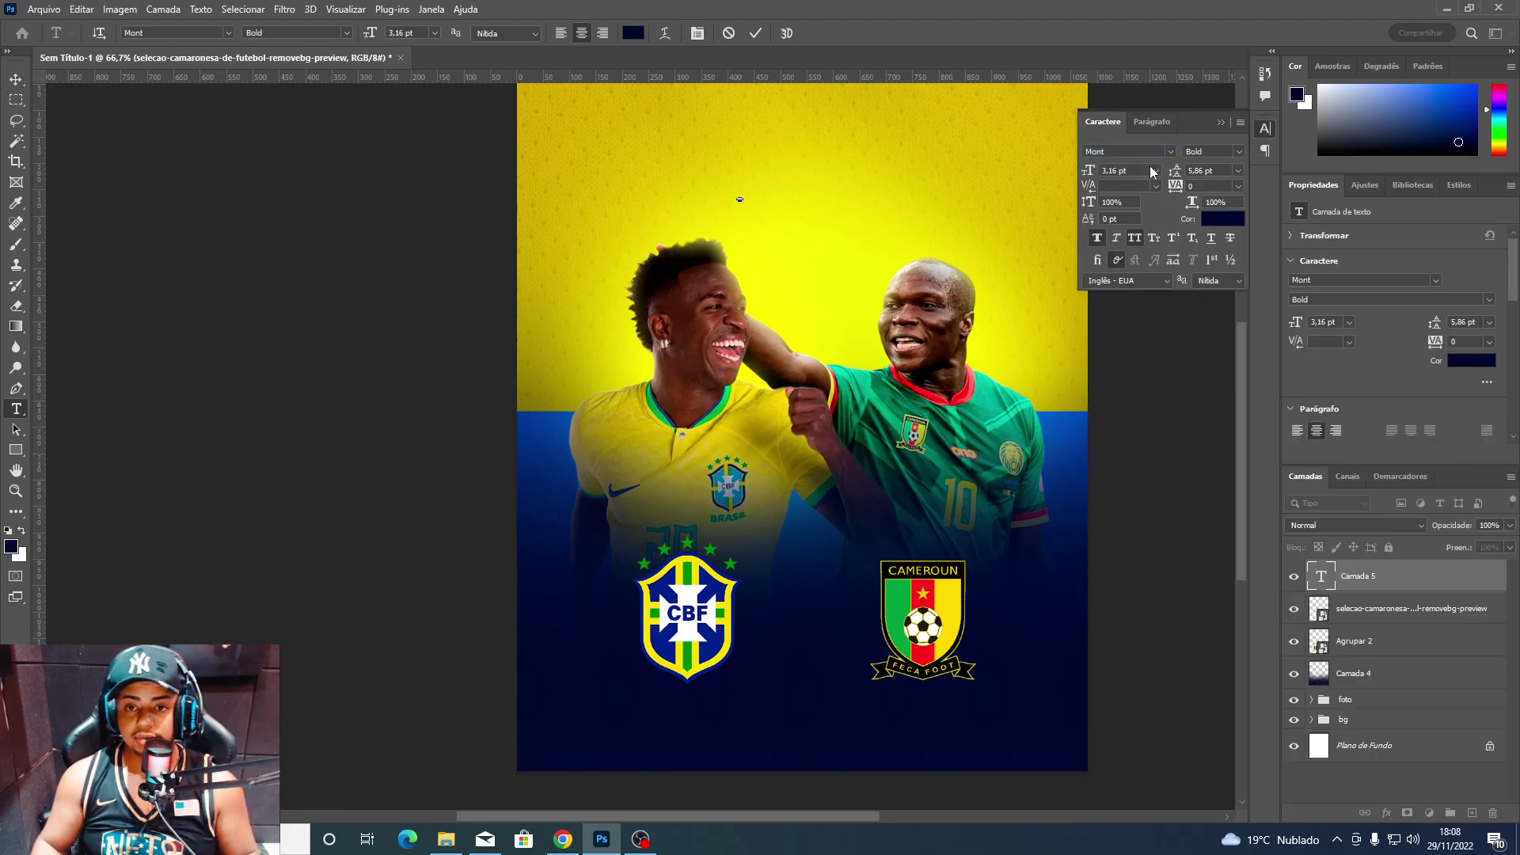
pyautogui.click(1236, 152)
pyautogui.click(1248, 357)
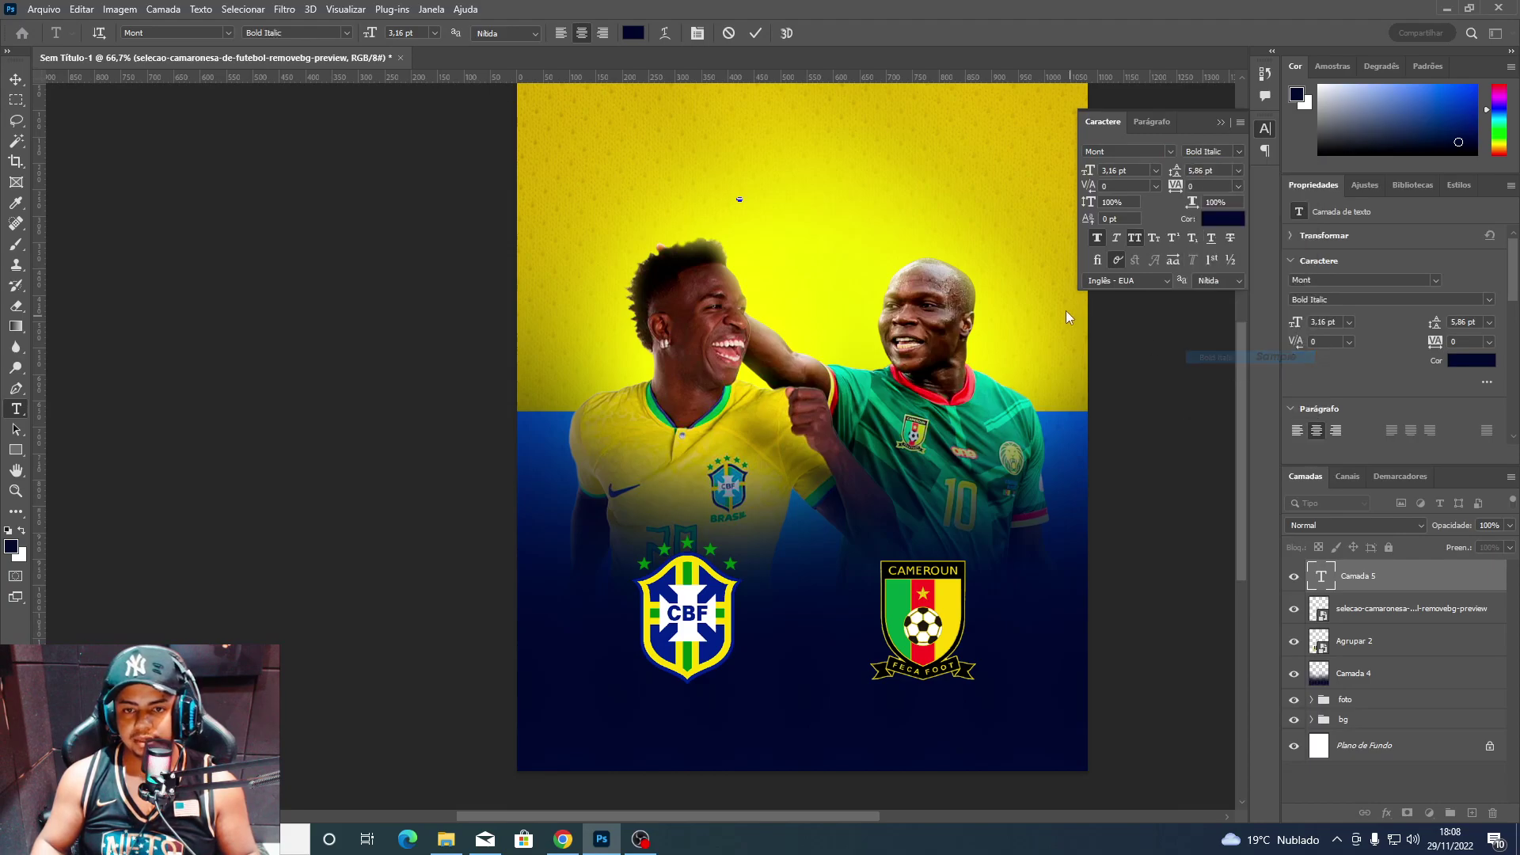
pyautogui.click(1239, 152)
pyautogui.click(1223, 372)
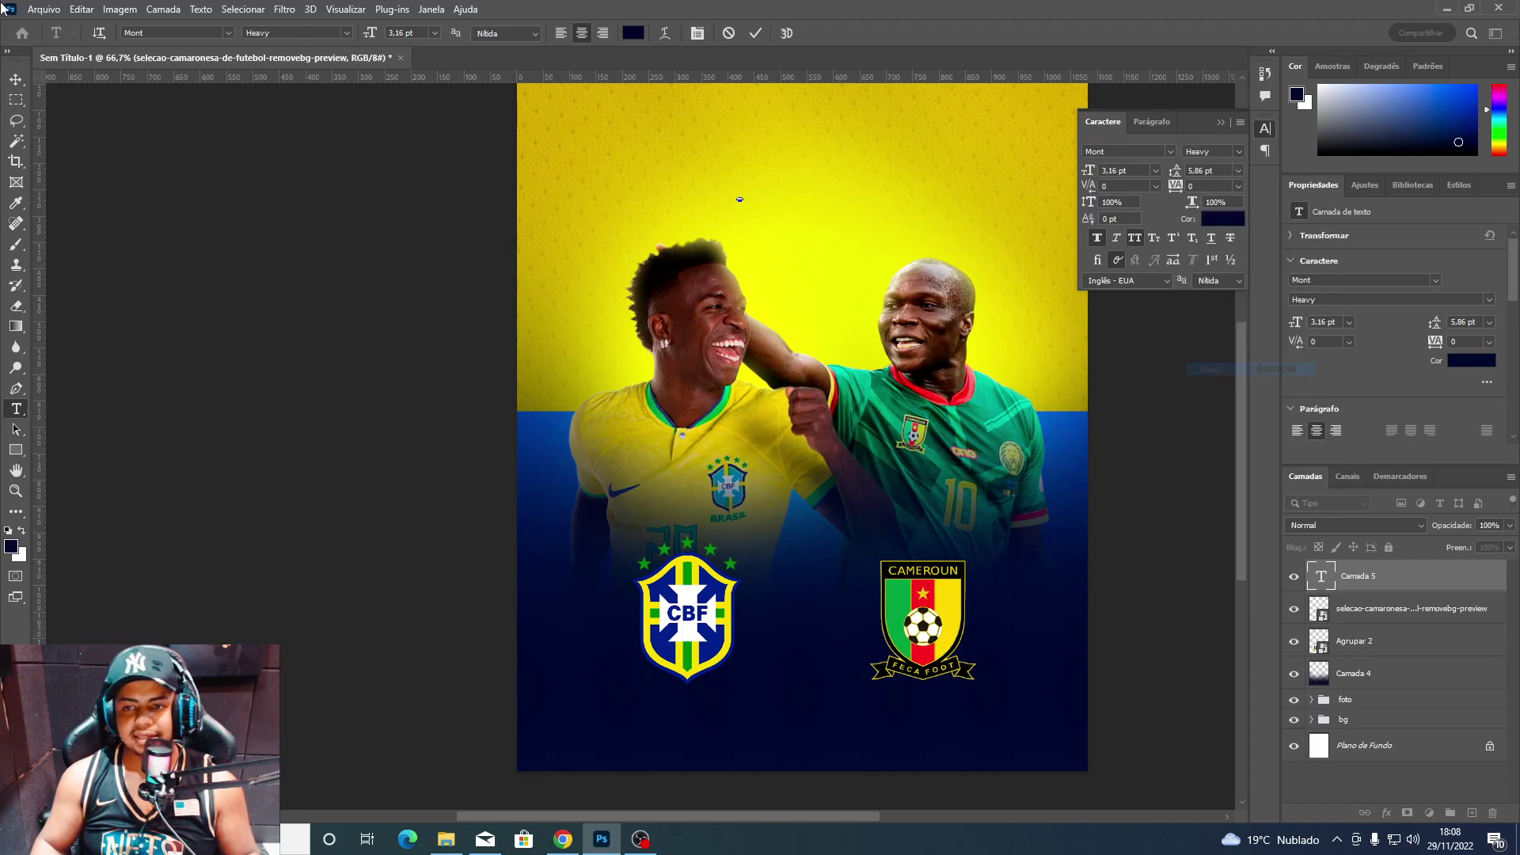
# Enlarge the VENHA text and position it near the top centre.
pyautogui.click(17, 78)
pyautogui.hotkey('ctrl', 't')
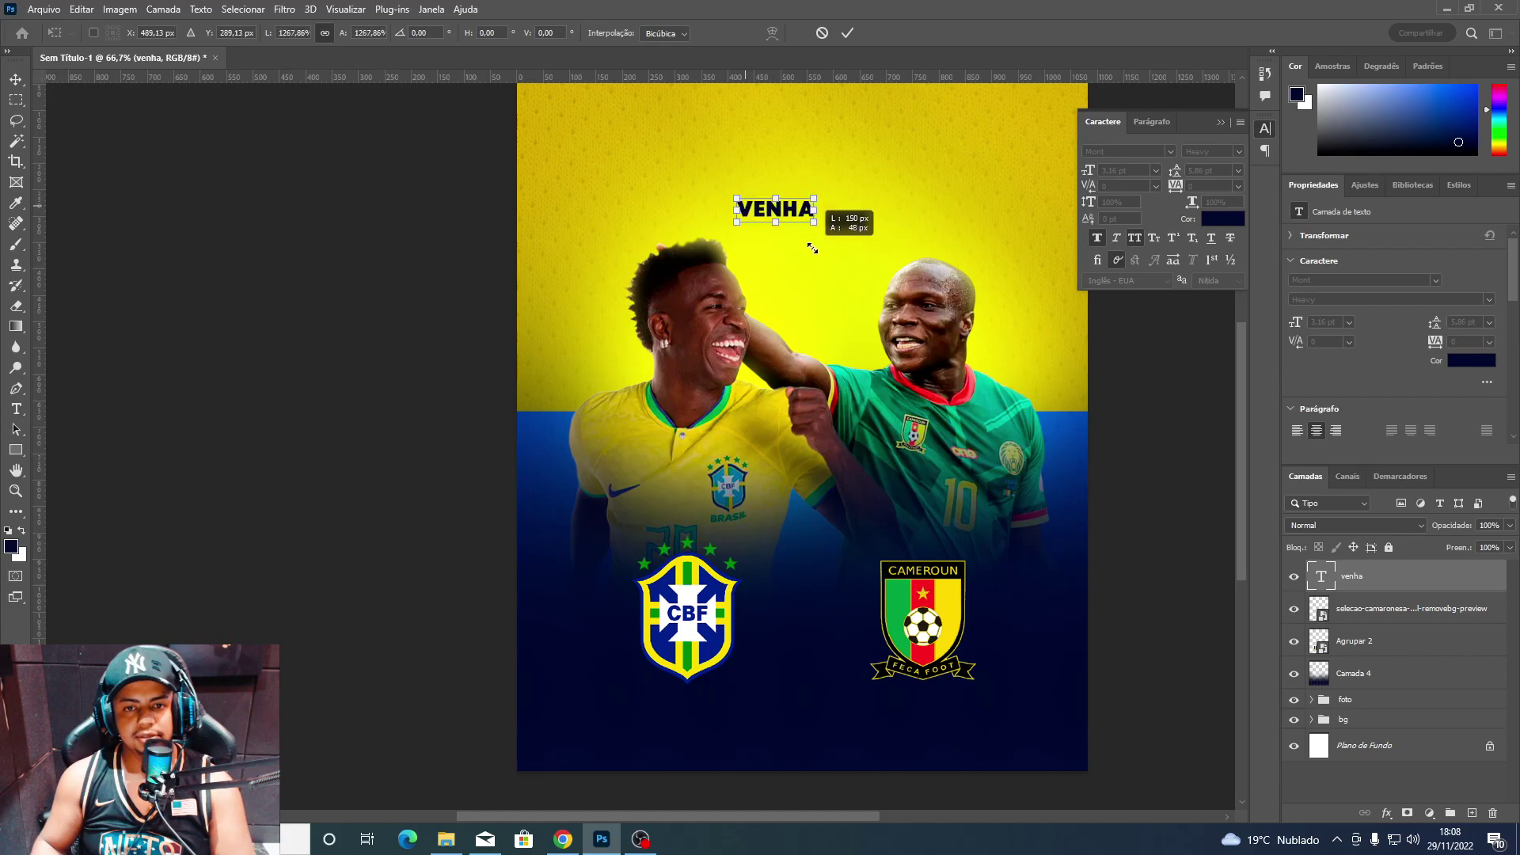
pyautogui.press('Return')
pyautogui.moveTo(805, 268); pyautogui.dragTo(819, 181)
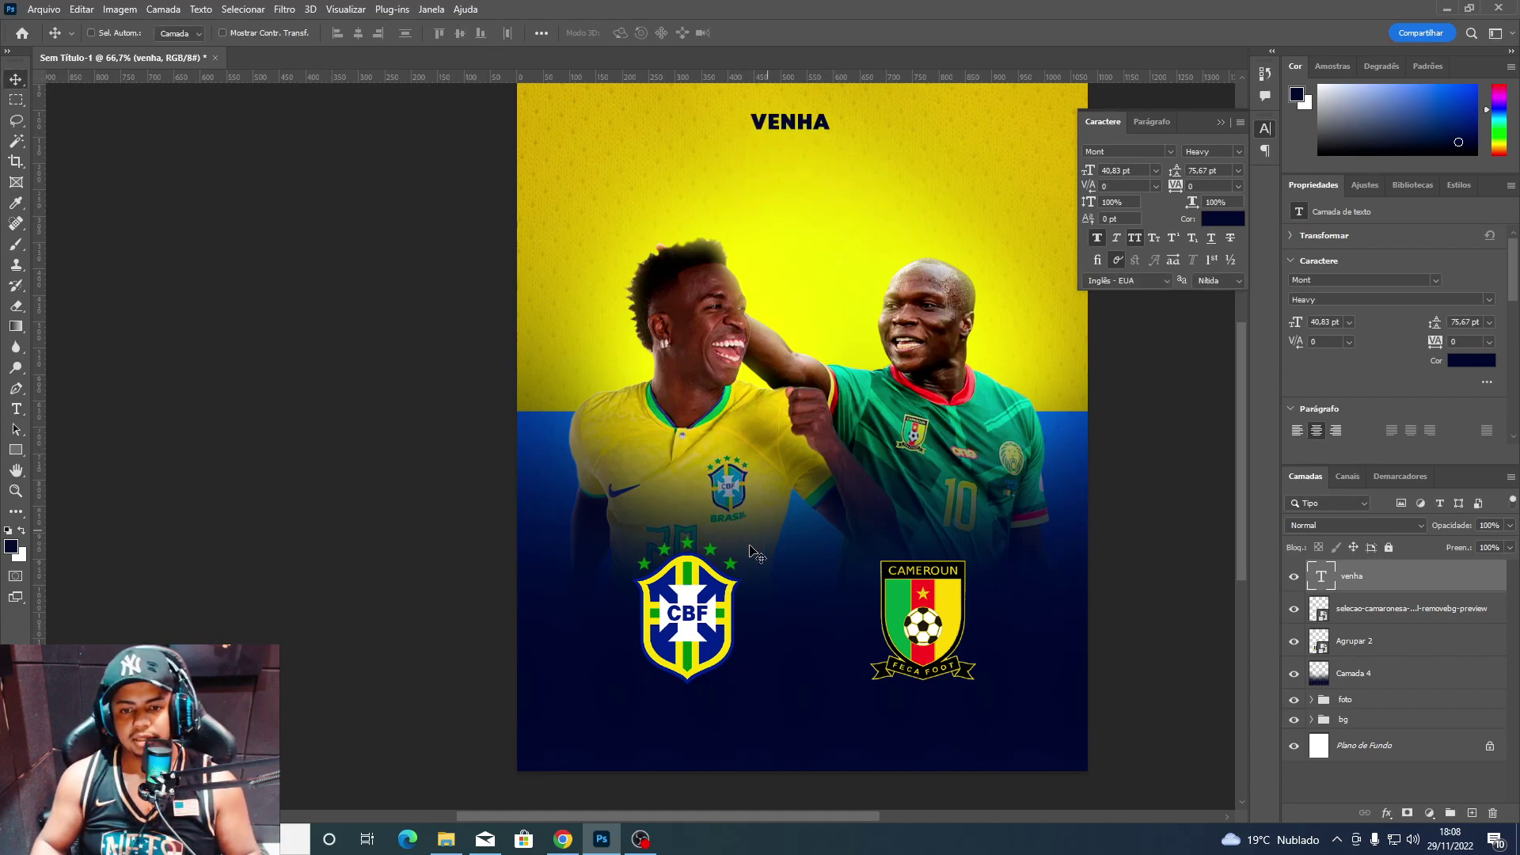
pyautogui.click(1223, 218)
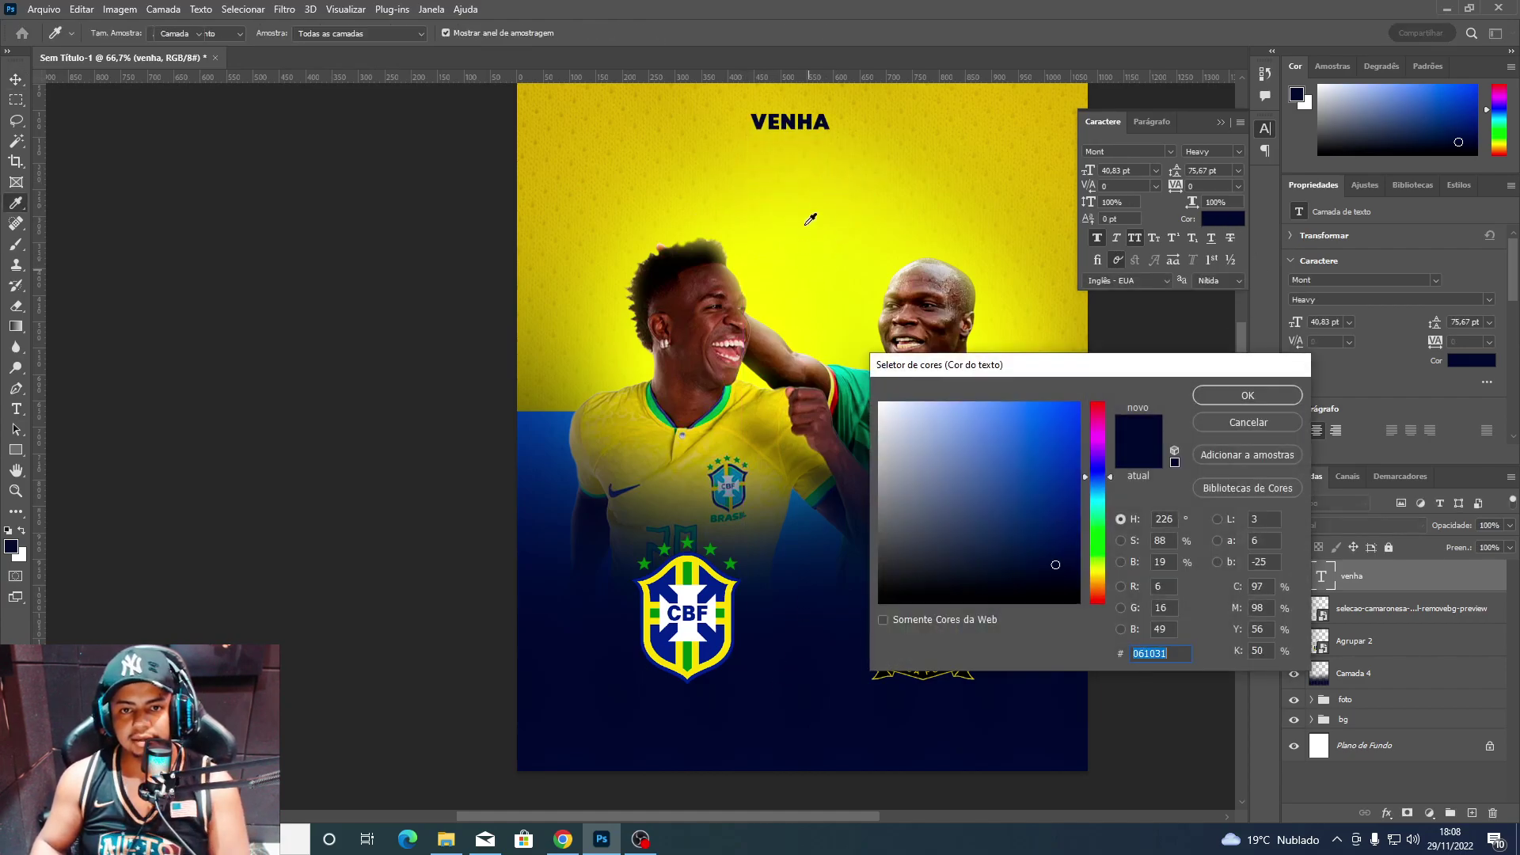
pyautogui.press('Return')
pyautogui.moveTo(820, 147); pyautogui.dragTo(813, 147)
# Extend the headline text, set automatic line spacing, and centre it near the top.
pyautogui.press('t')
pyautogui.click(804, 136)
pyautogui.write('A')
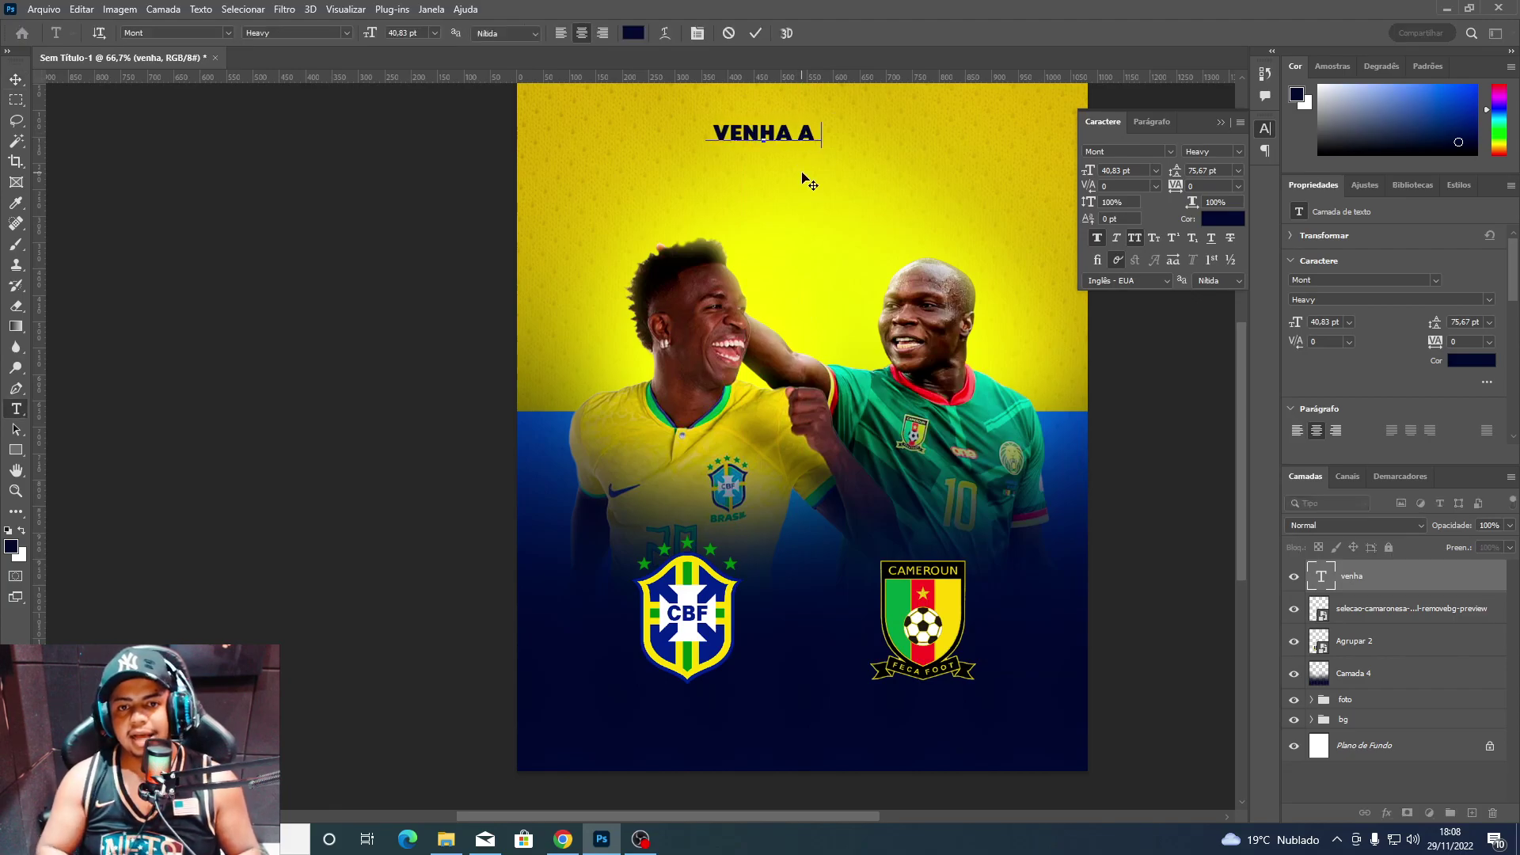
pyautogui.write('SSISTIR')
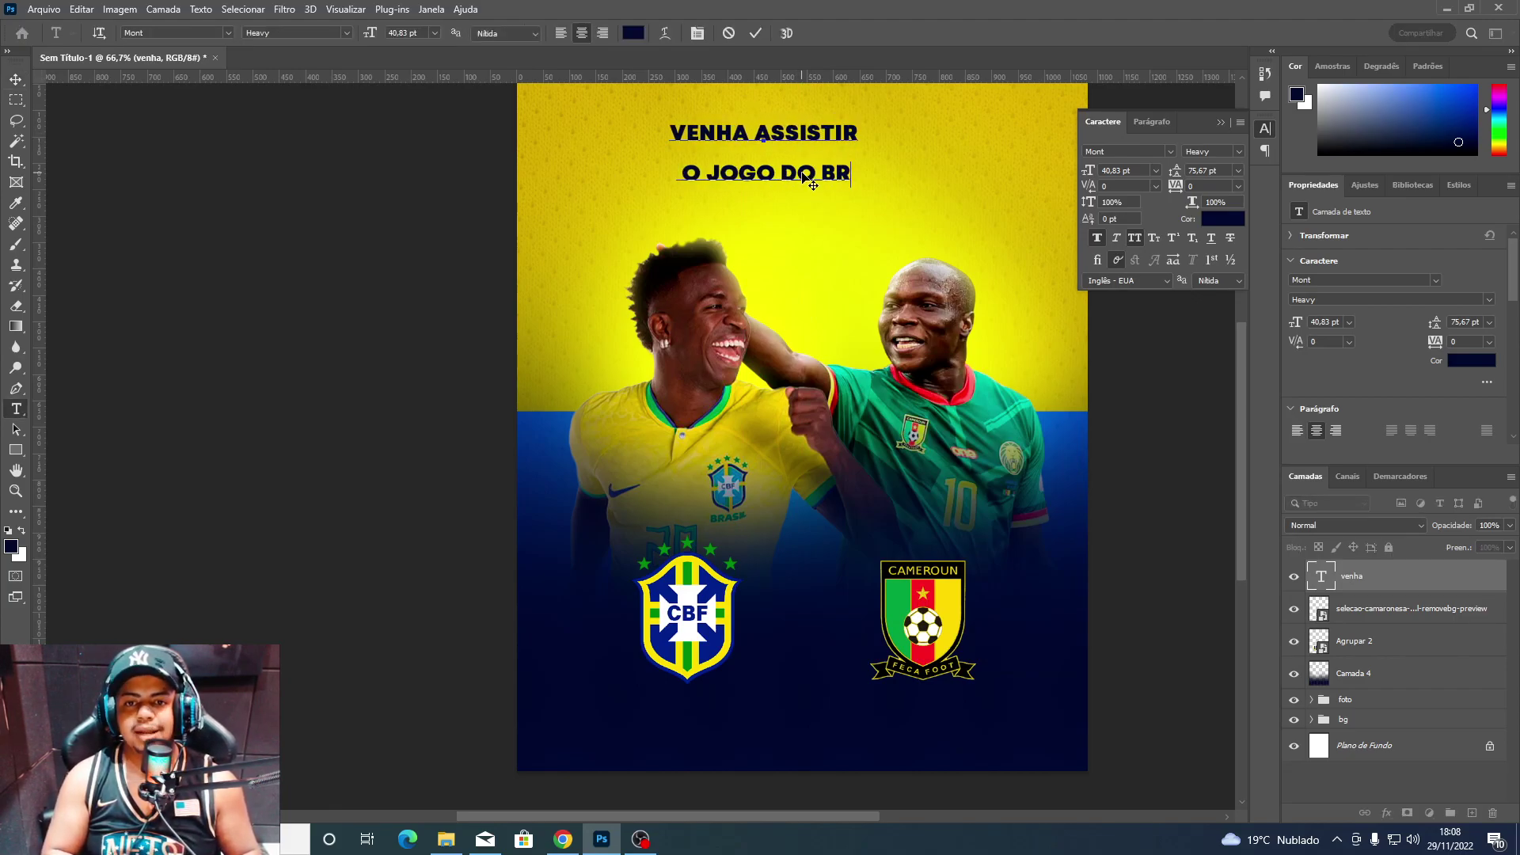
pyautogui.write('ASIL')
pyautogui.hotkey('ctrl', 'a')
pyautogui.click(1238, 171)
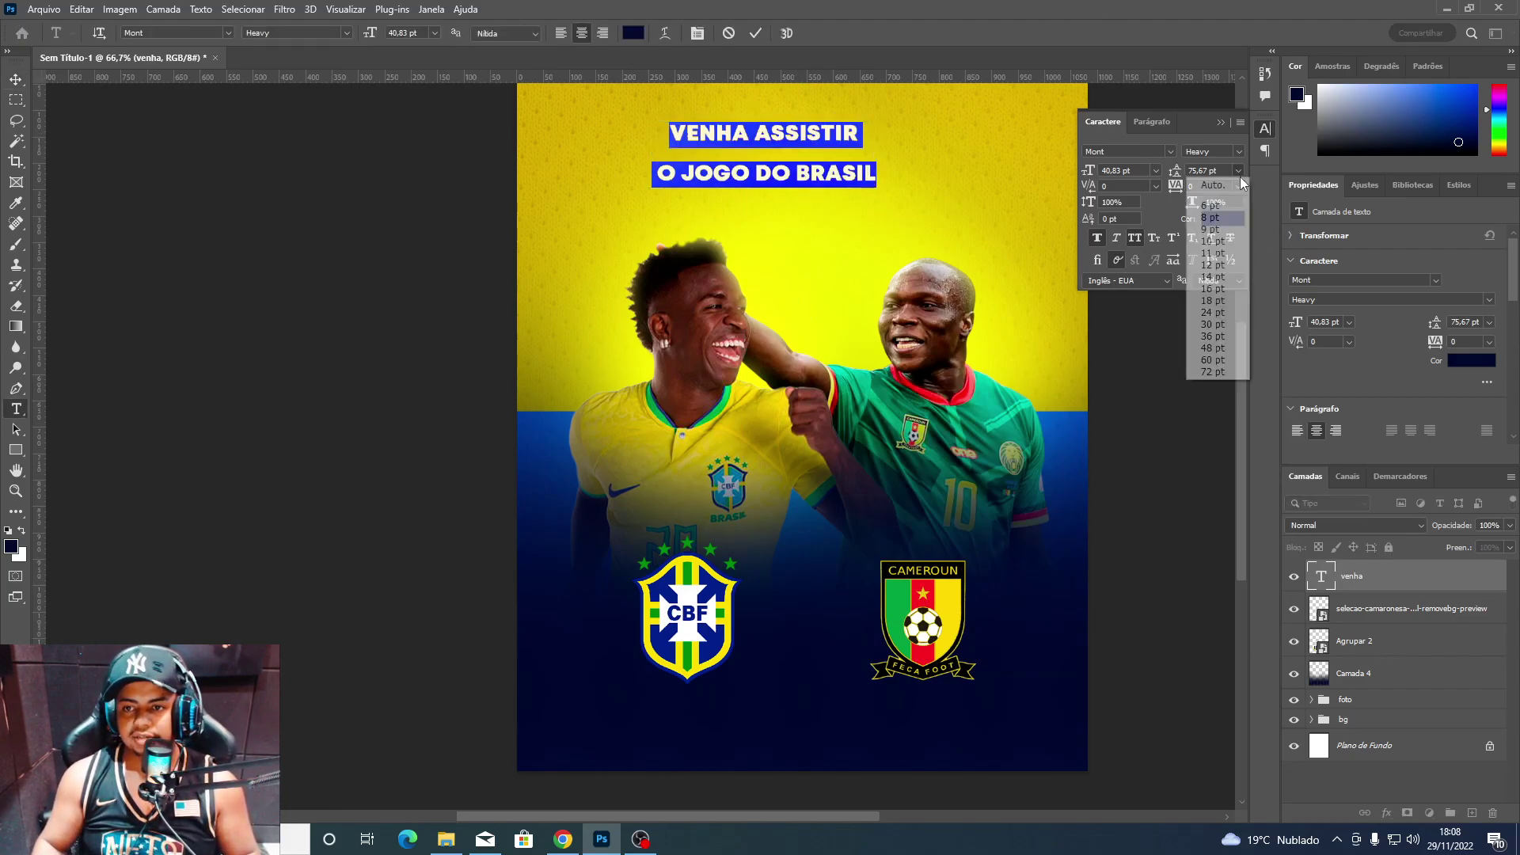
pyautogui.click(1203, 179)
pyautogui.press('Right')
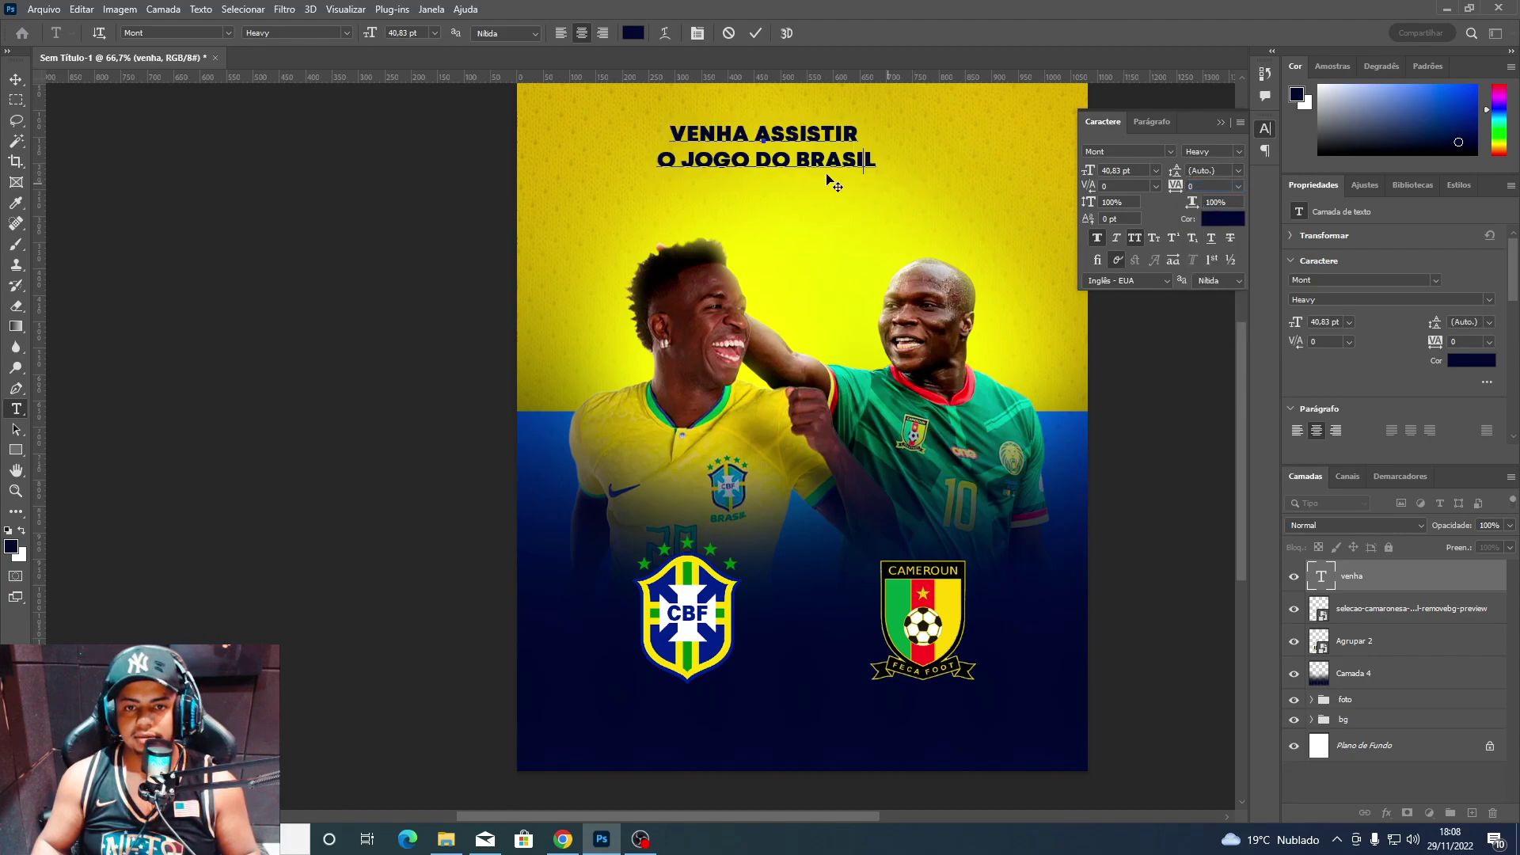
pyautogui.click(15, 73)
pyautogui.moveTo(848, 278); pyautogui.dragTo(893, 282)
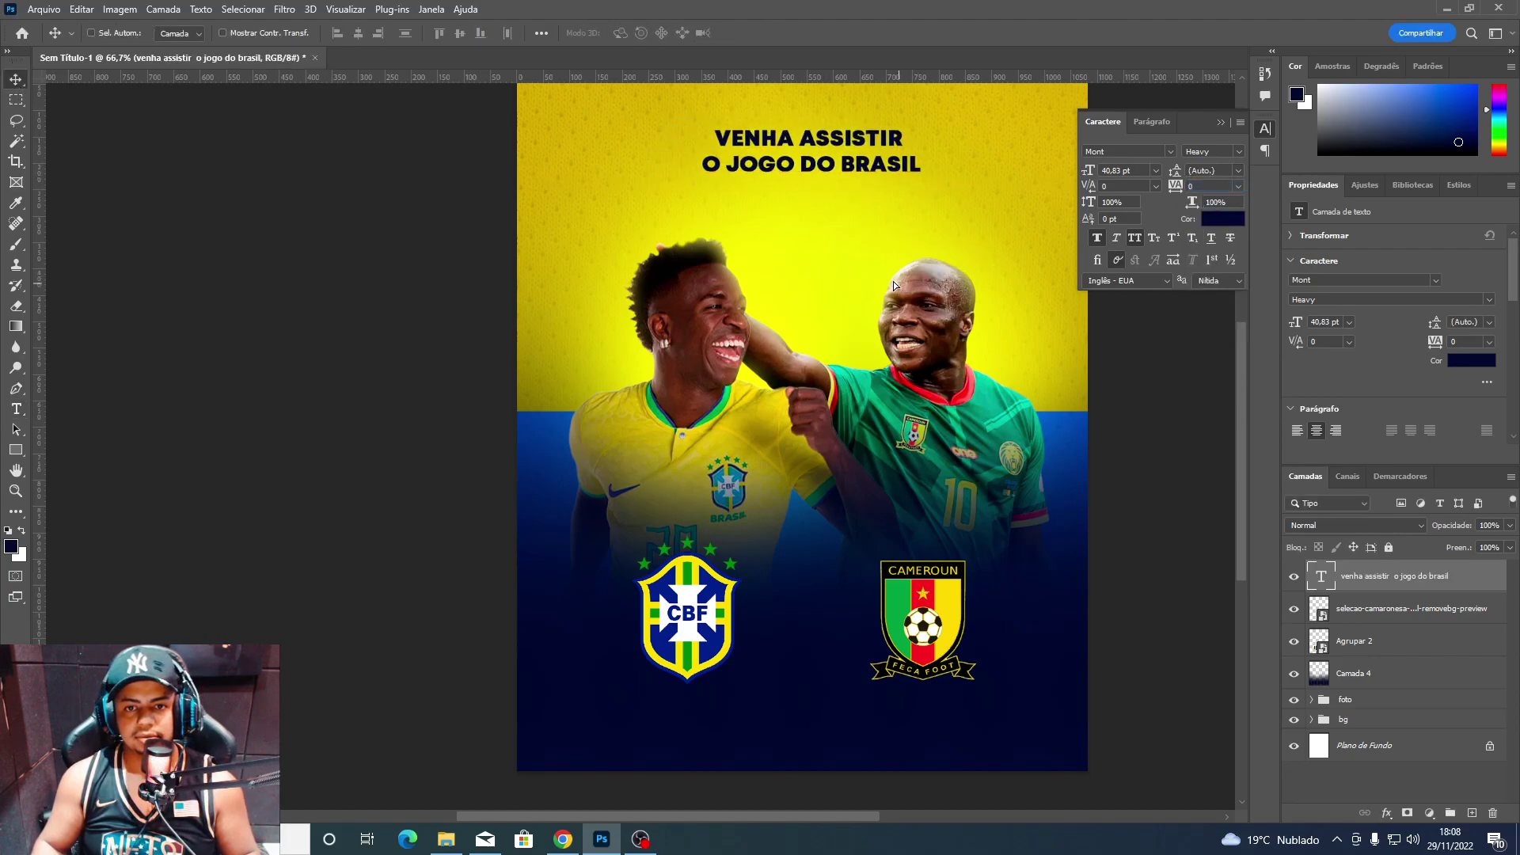
# Enter 56 as the headline's new line spacing.
pyautogui.doubleClick(910, 169)
pyautogui.write('56')
pyautogui.press('Return')
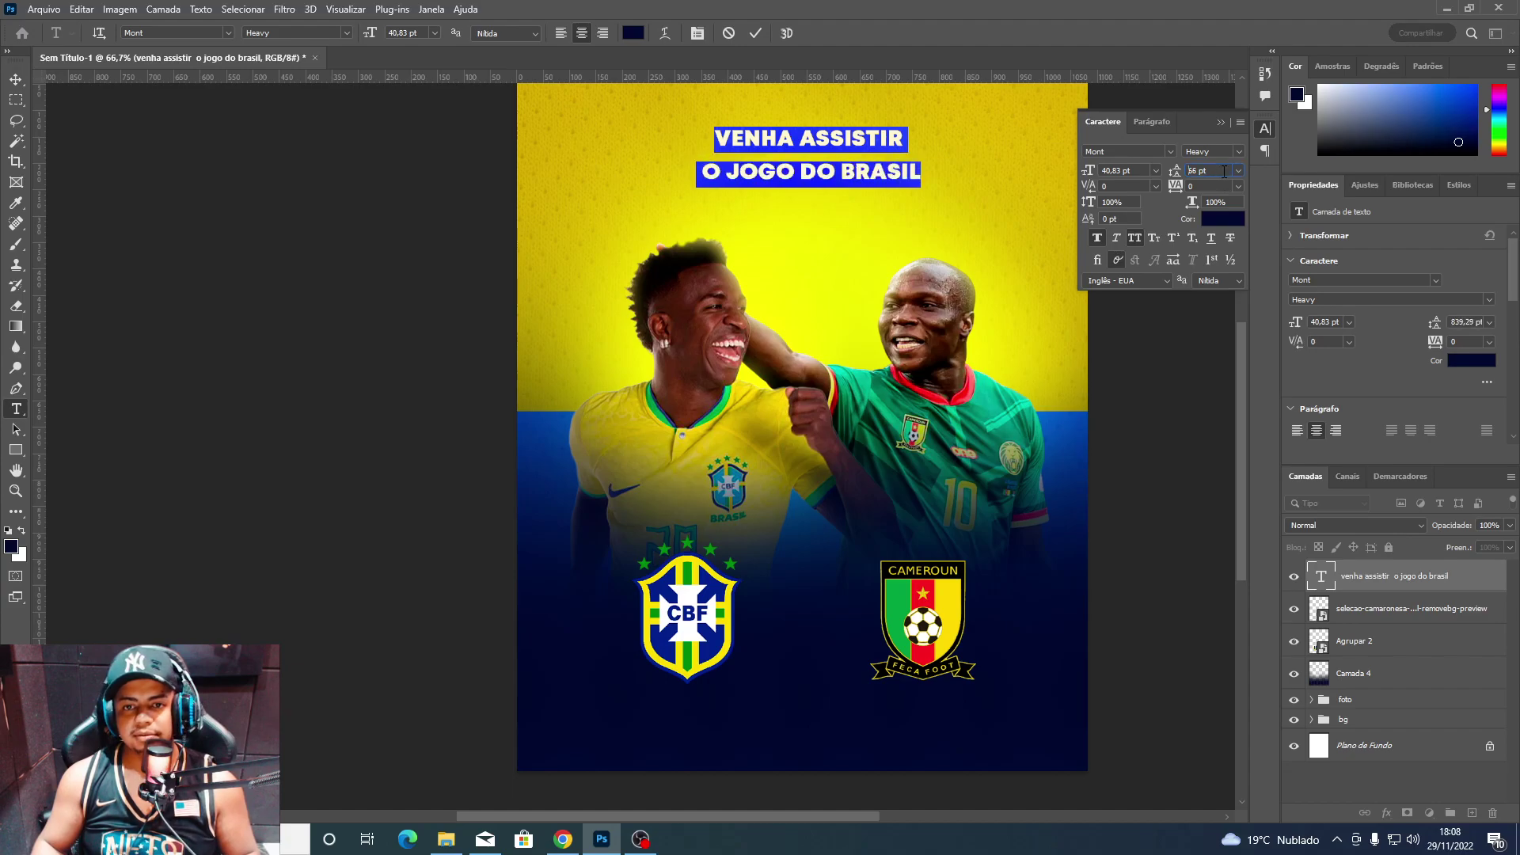
pyautogui.scroll(-2, 1224, 171)
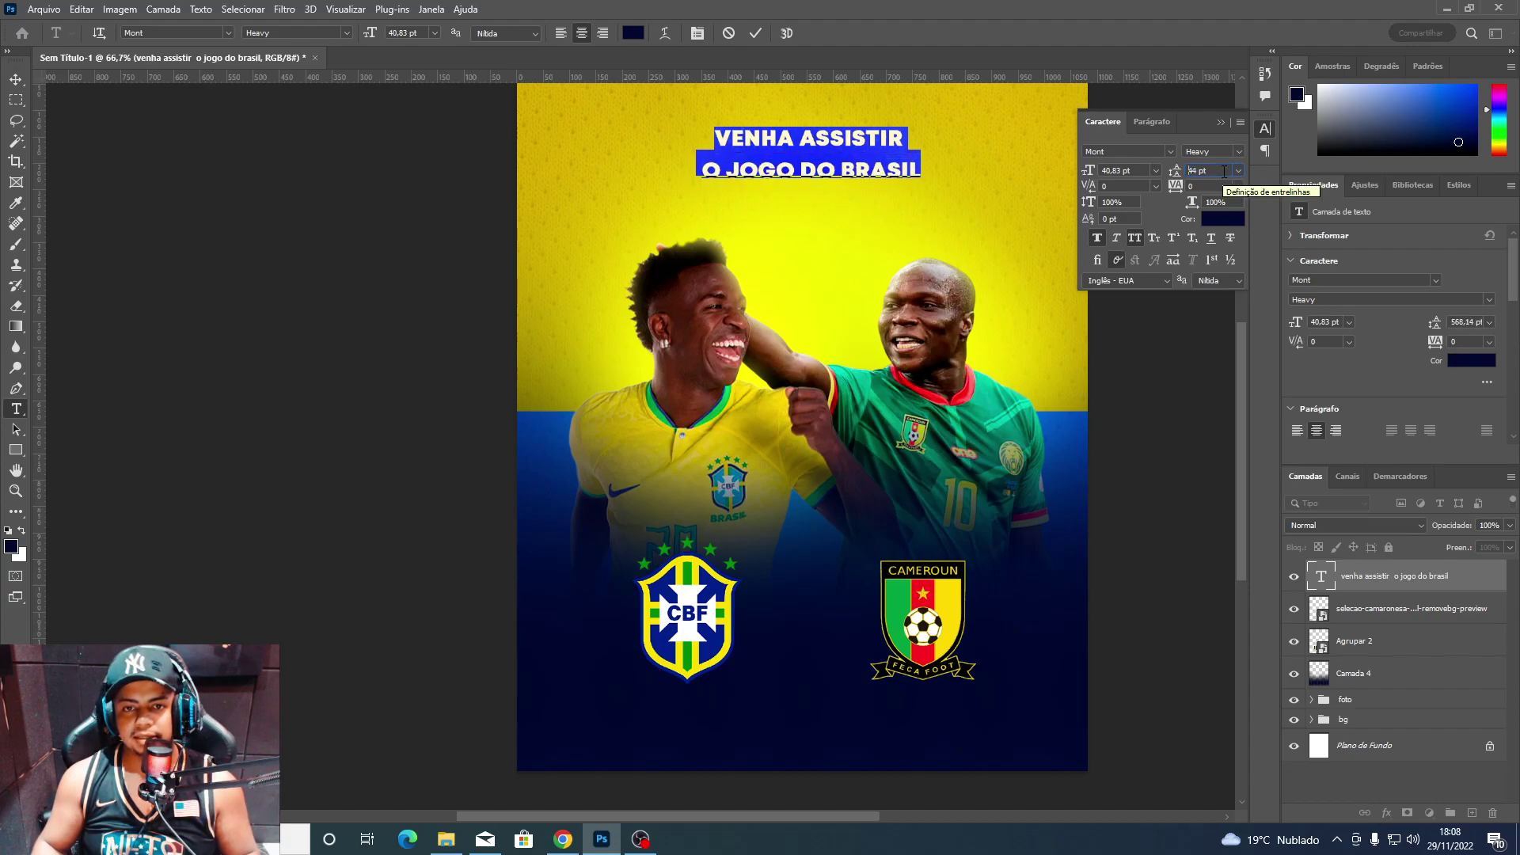
pyautogui.scroll(-6, 1223, 171)
# Make the first line, VENHA ASSISTIR, Regular weight.
pyautogui.click(776, 142)
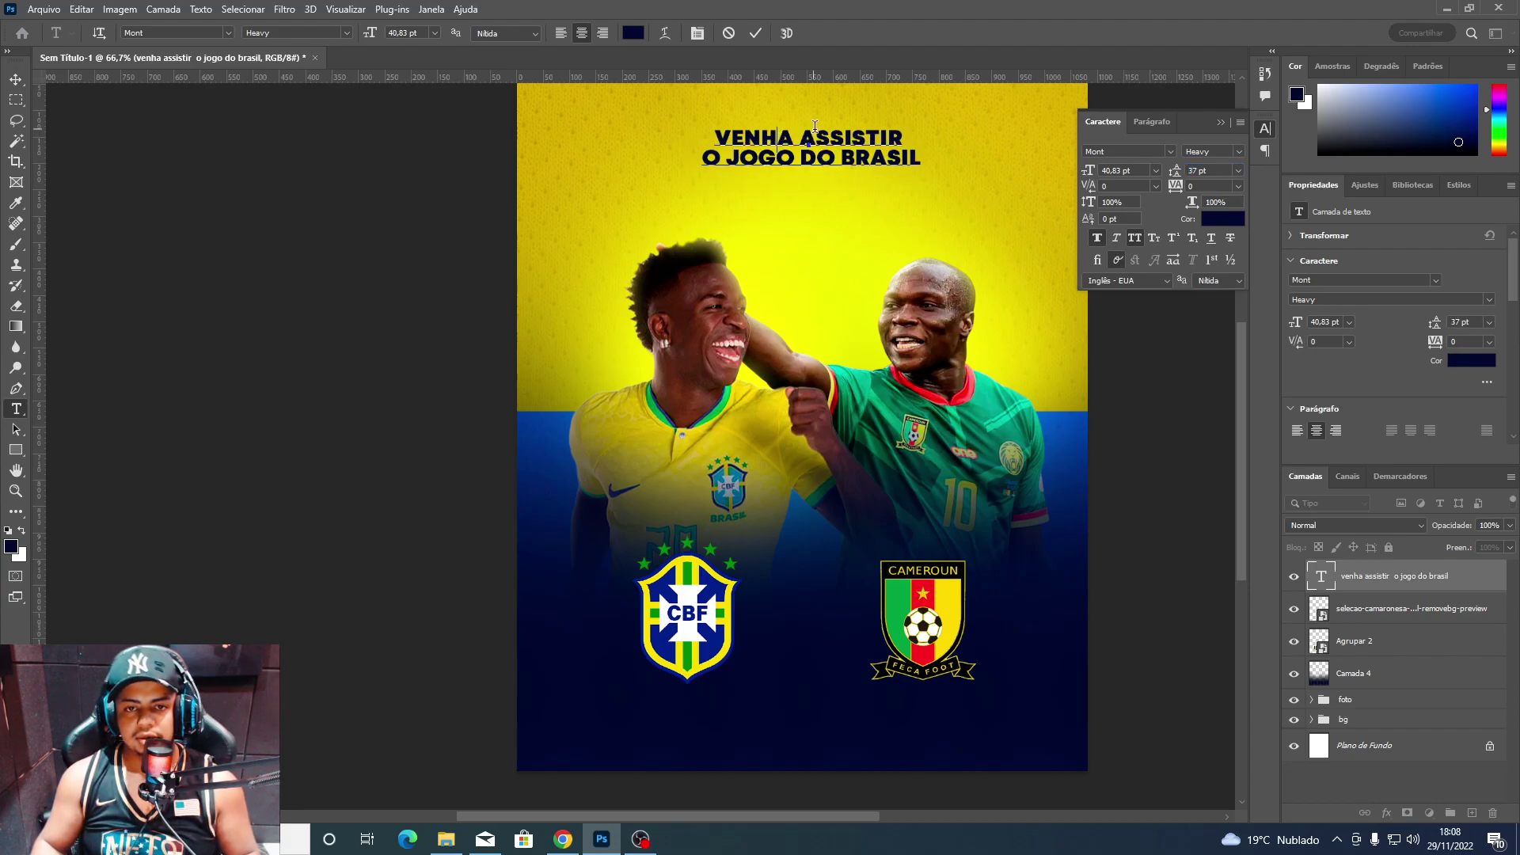
pyautogui.moveTo(922, 136); pyautogui.dragTo(715, 136)
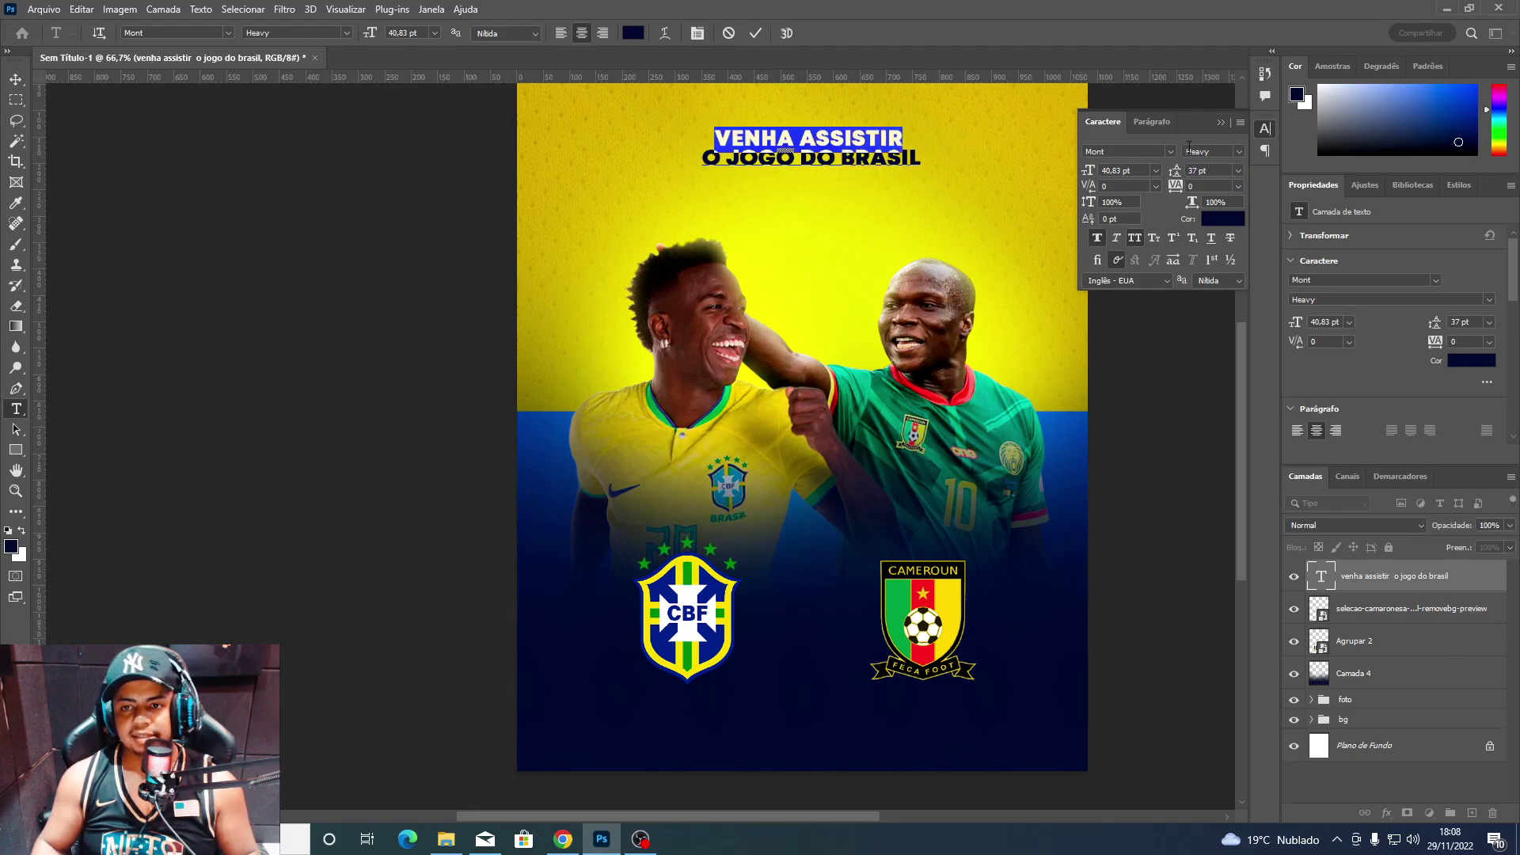
pyautogui.click(1238, 152)
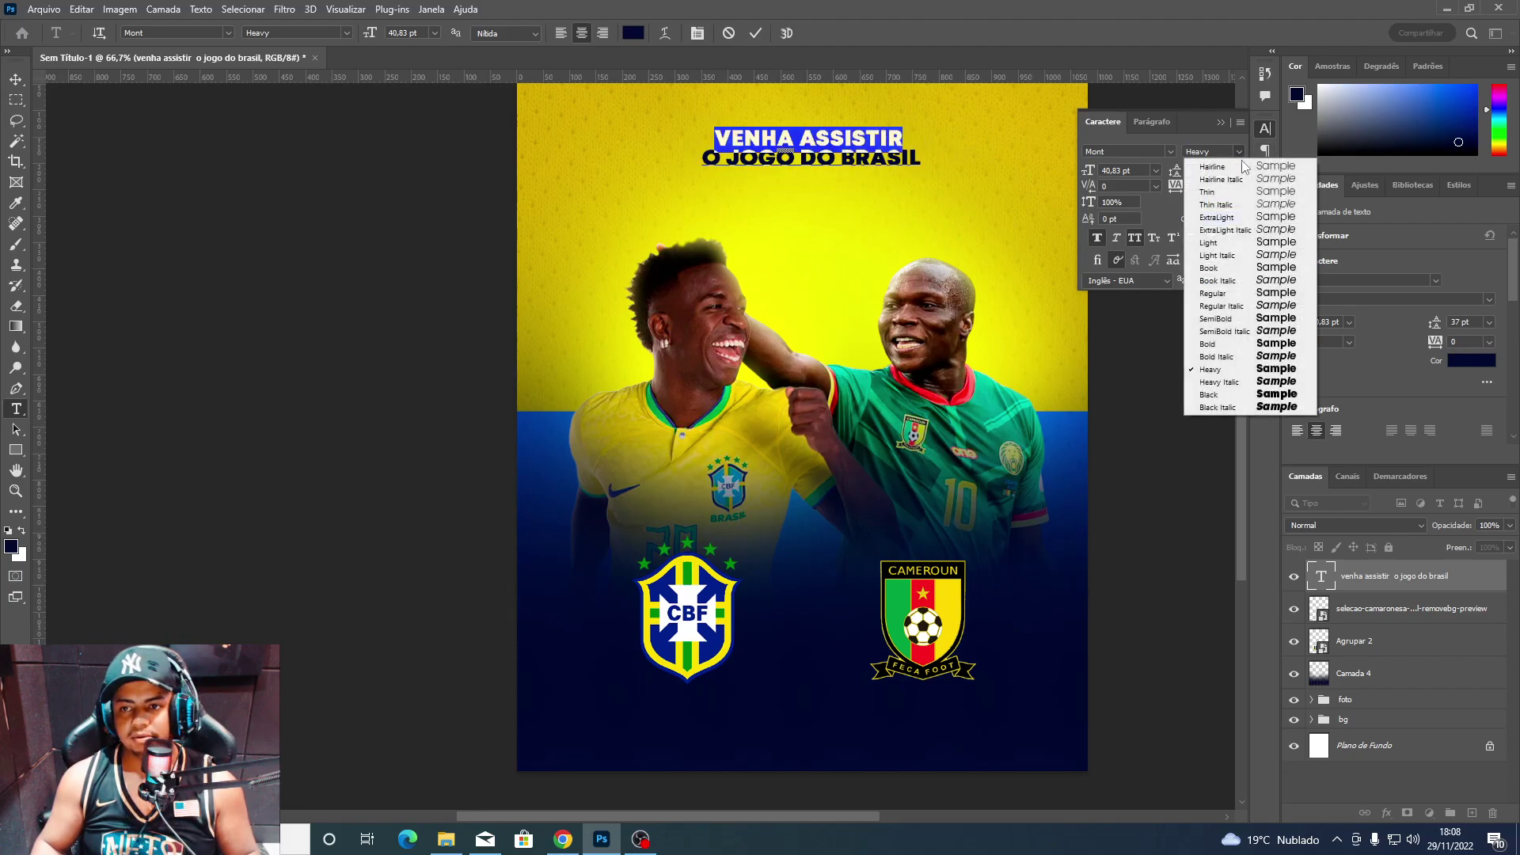
pyautogui.click(1272, 294)
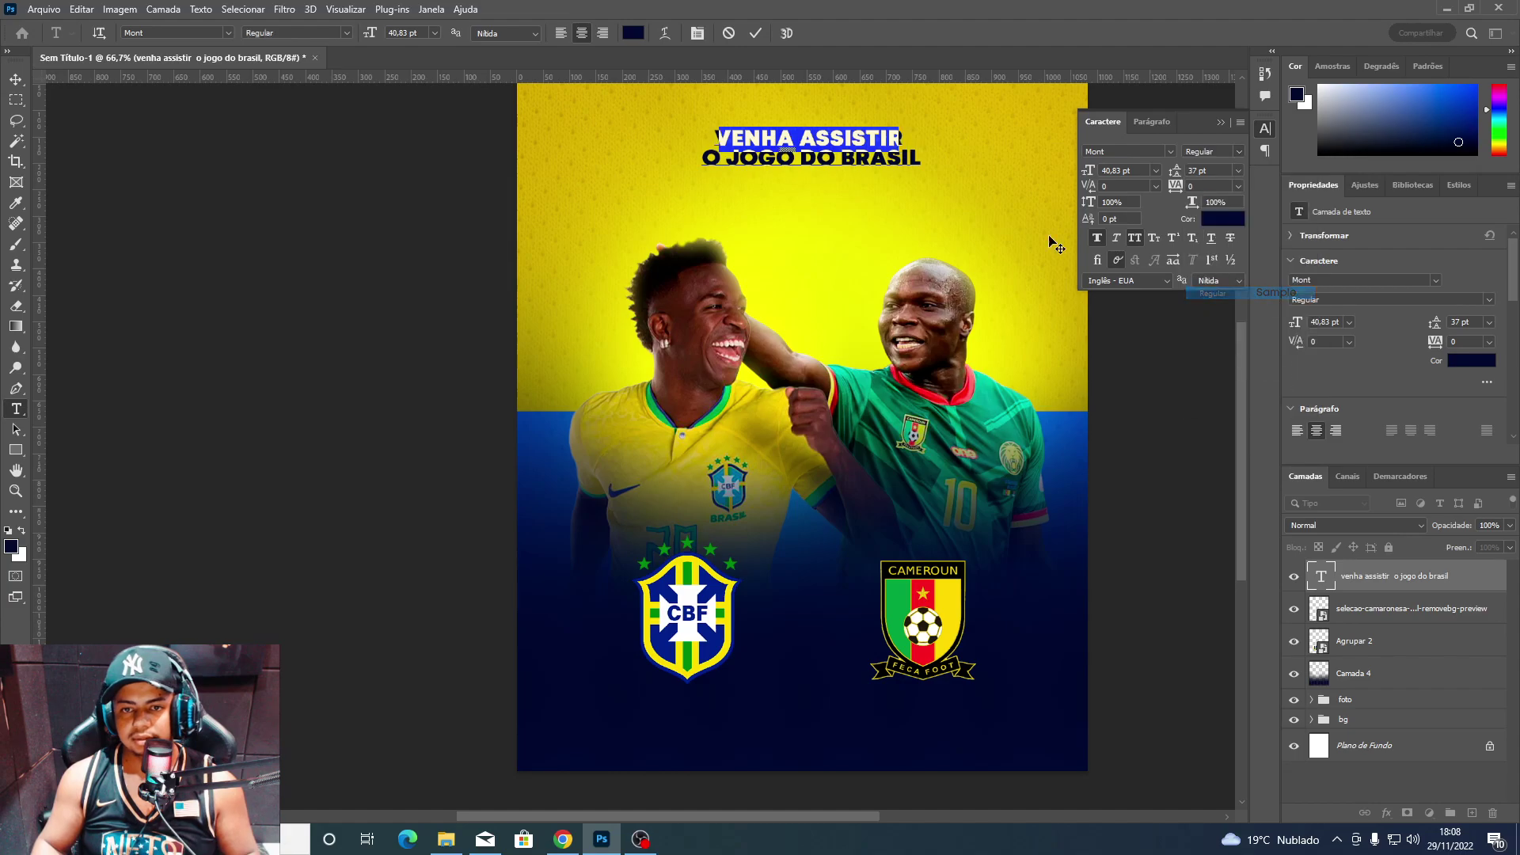
pyautogui.click(851, 134)
pyautogui.click(11, 79)
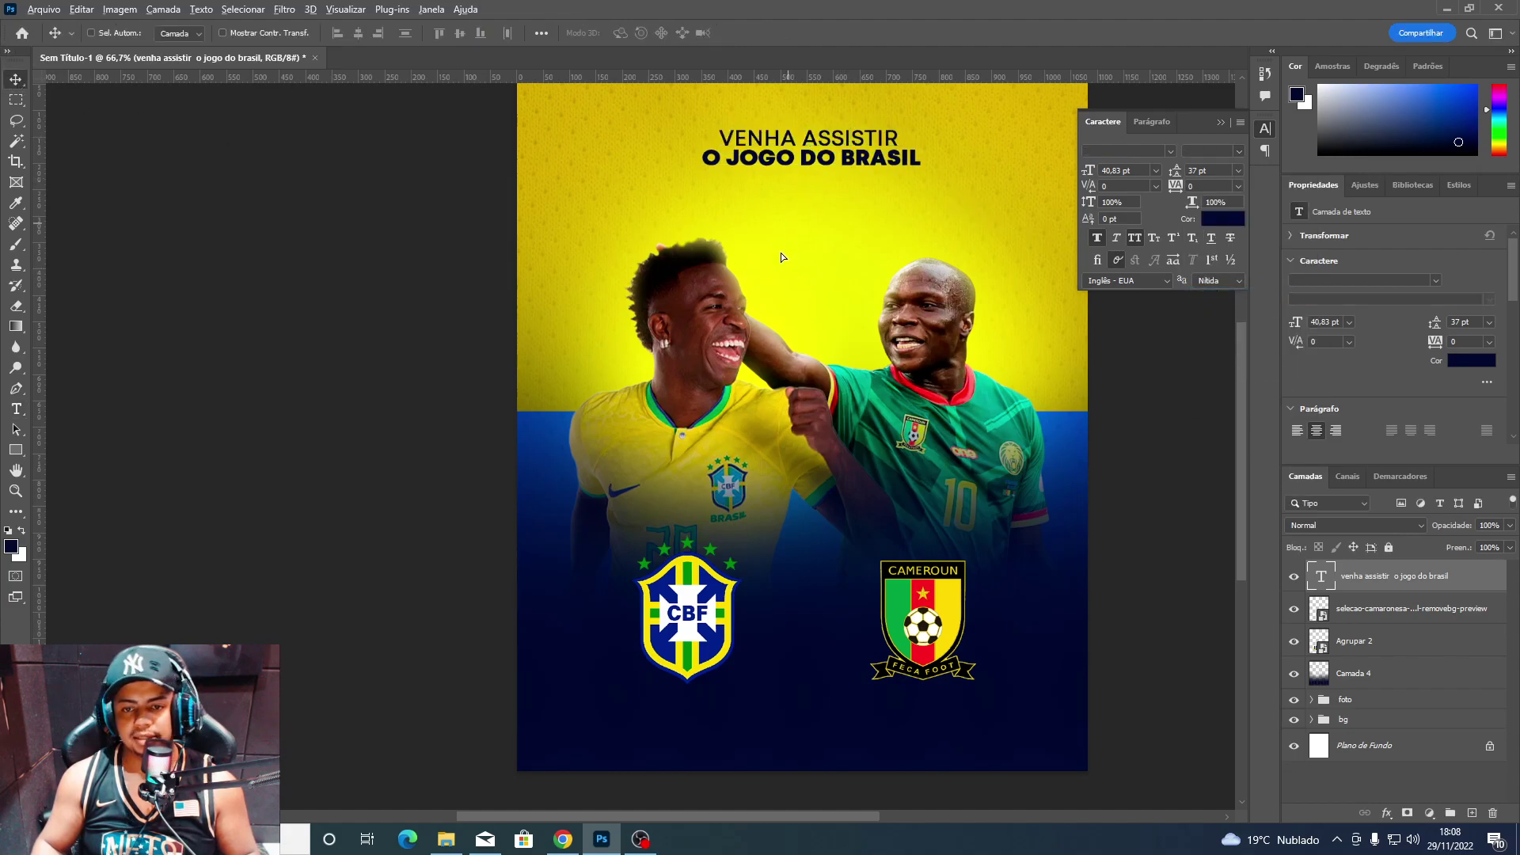
# Duplicate the headline below and make the copy Black weight.
pyautogui.moveTo(781, 257); pyautogui.dragTo(781, 364)
pyautogui.doubleClick(792, 253)
pyautogui.press('BackSpace')
pyautogui.write('CONOSC')
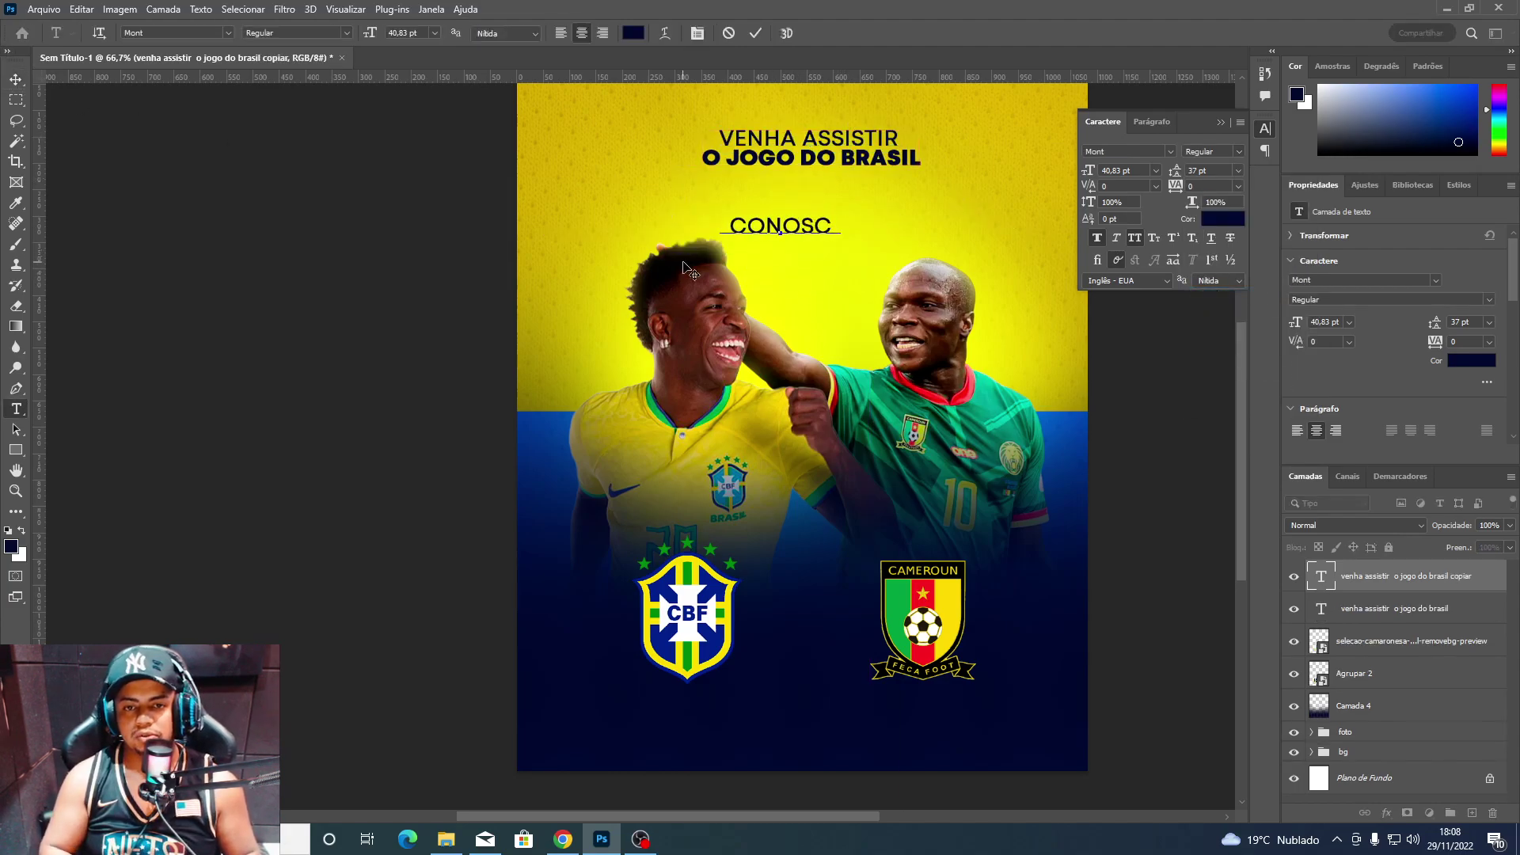
pyautogui.write('O')
pyautogui.hotkey('ctrl', 'a')
pyautogui.click(1240, 152)
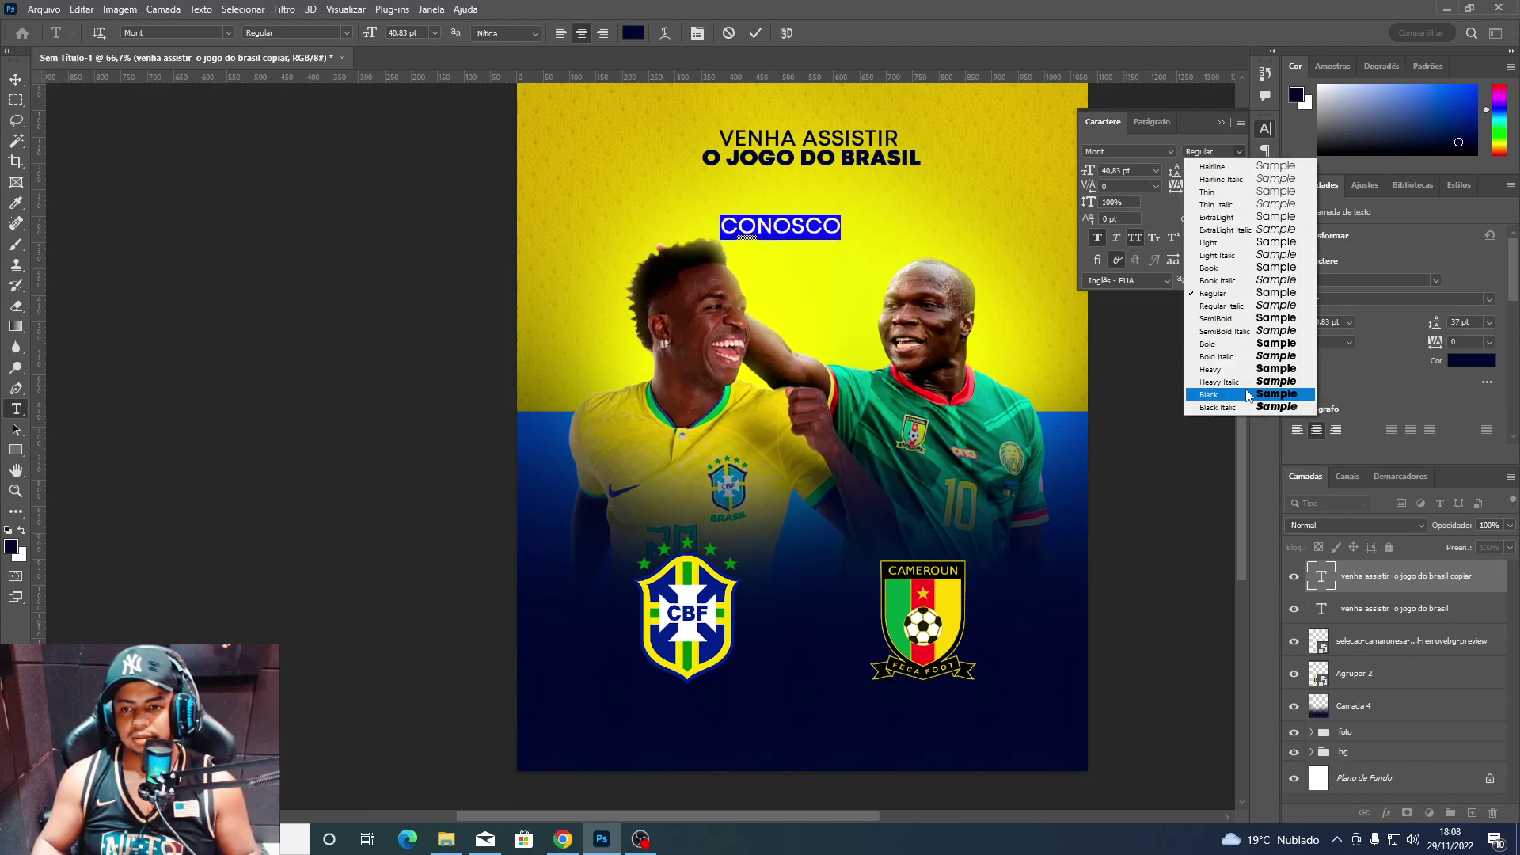
pyautogui.click(1248, 395)
pyautogui.click(16, 79)
# Scale the copy to about triple size and centre it under the headline.
pyautogui.hotkey('ctrl', 't')
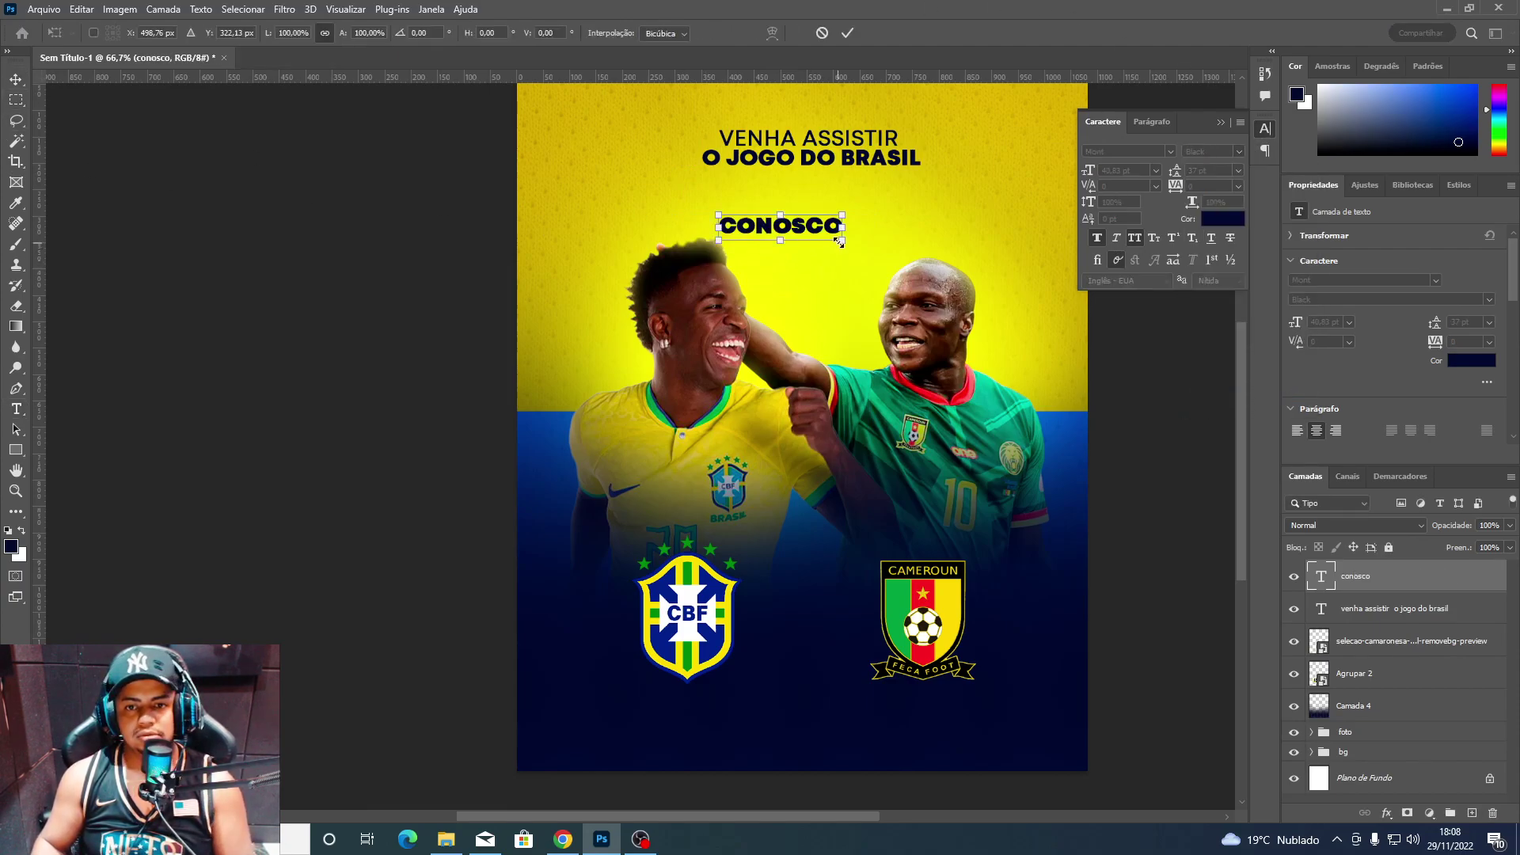
pyautogui.moveTo(843, 240); pyautogui.dragTo(1081, 371)
pyautogui.moveTo(714, 239); pyautogui.dragTo(900, 282)
pyautogui.press('Return')
pyautogui.press('Left')
pyautogui.press('Left')
pyautogui.press('Left')
pyautogui.press('Up')
pyautogui.press('Up')
pyautogui.press('Up')
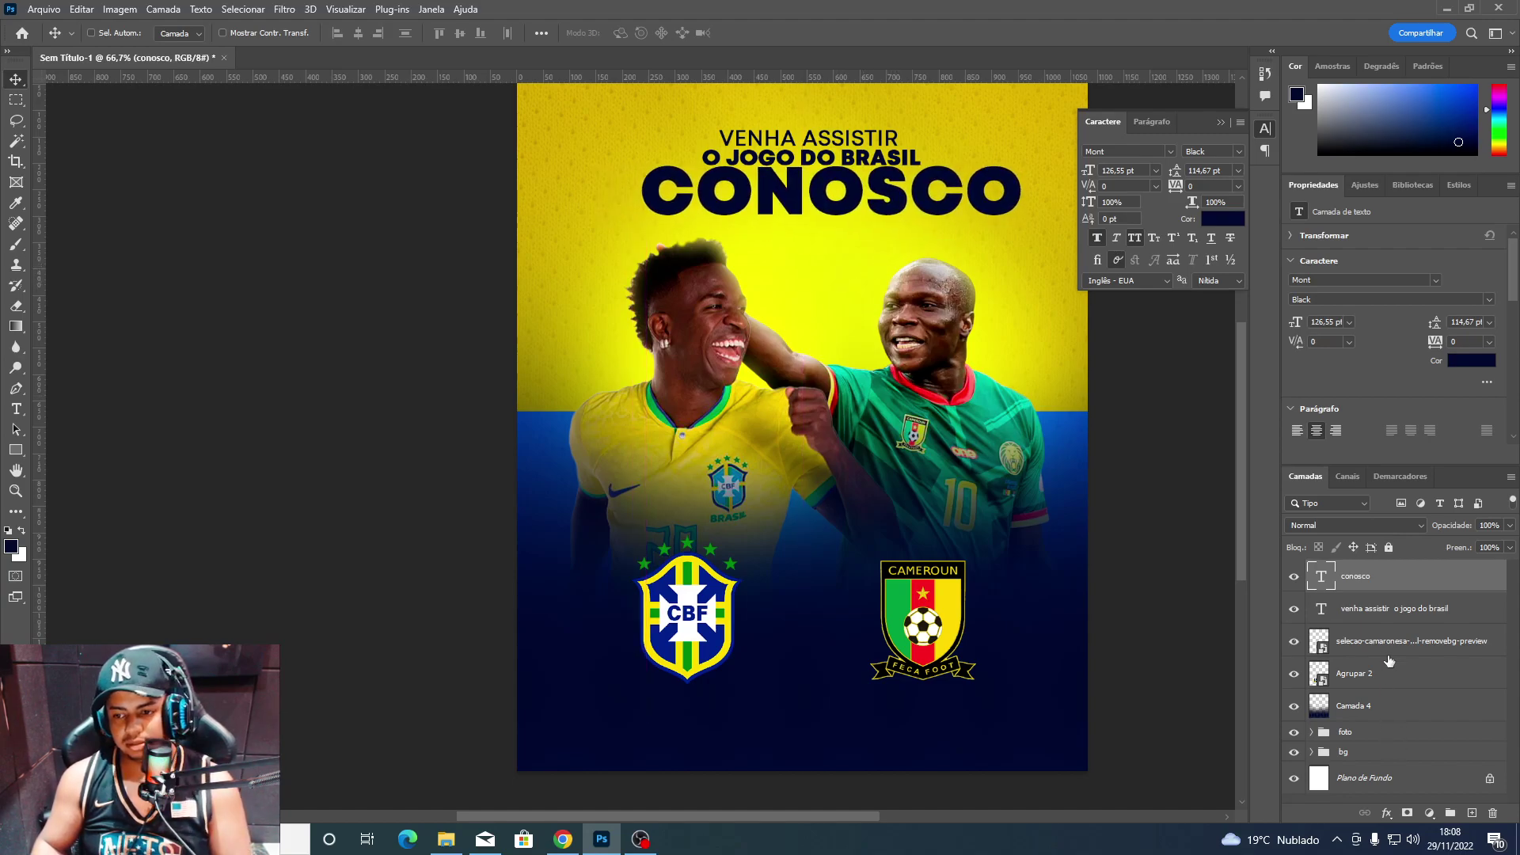
# Shift both title texts, then the lower one, slightly left.
pyautogui.keyDown('ctrl'); pyautogui.click(1396, 611); pyautogui.keyUp('ctrl')
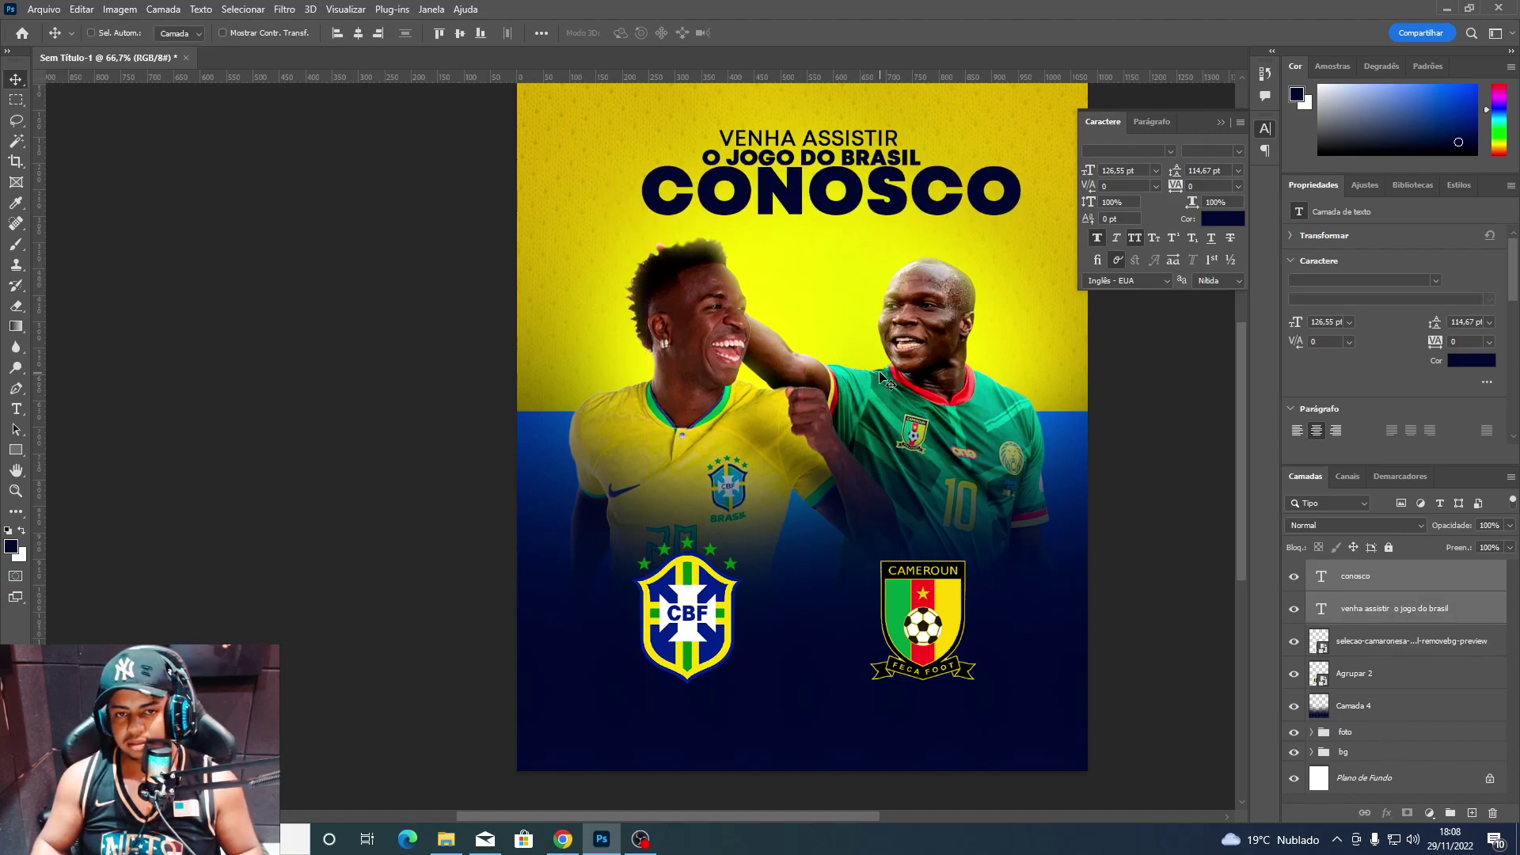
pyautogui.hotkey('shift', 'Left')
pyautogui.hotkey('shift', 'Left')
pyautogui.click(1398, 580)
pyautogui.hotkey('shift', 'Left')
pyautogui.hotkey('shift', 'Left')
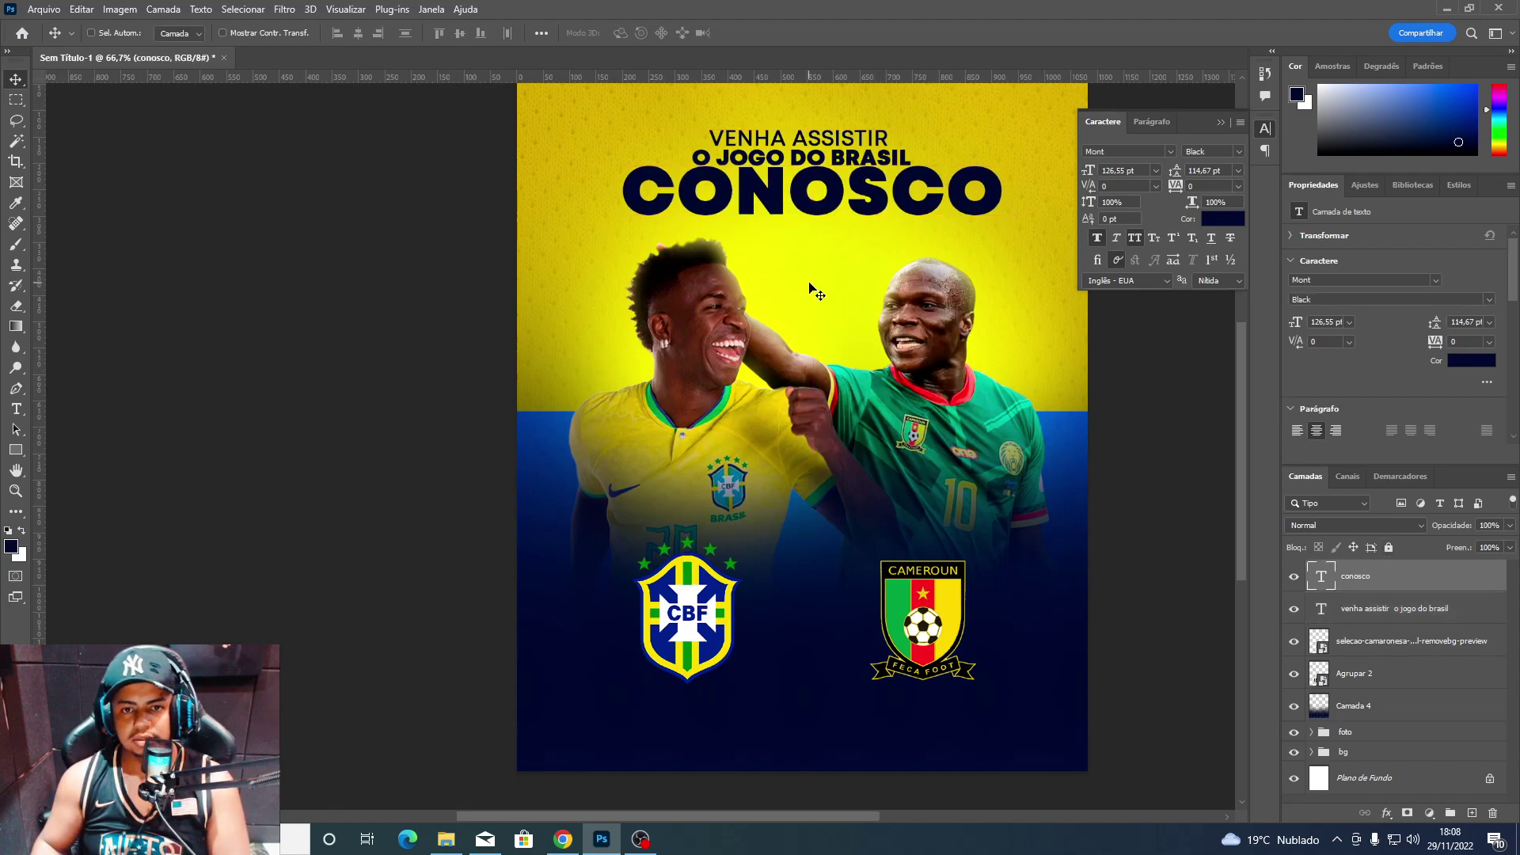
# Replace the lower title text with 'conosco!'.
pyautogui.doubleClick(885, 186)
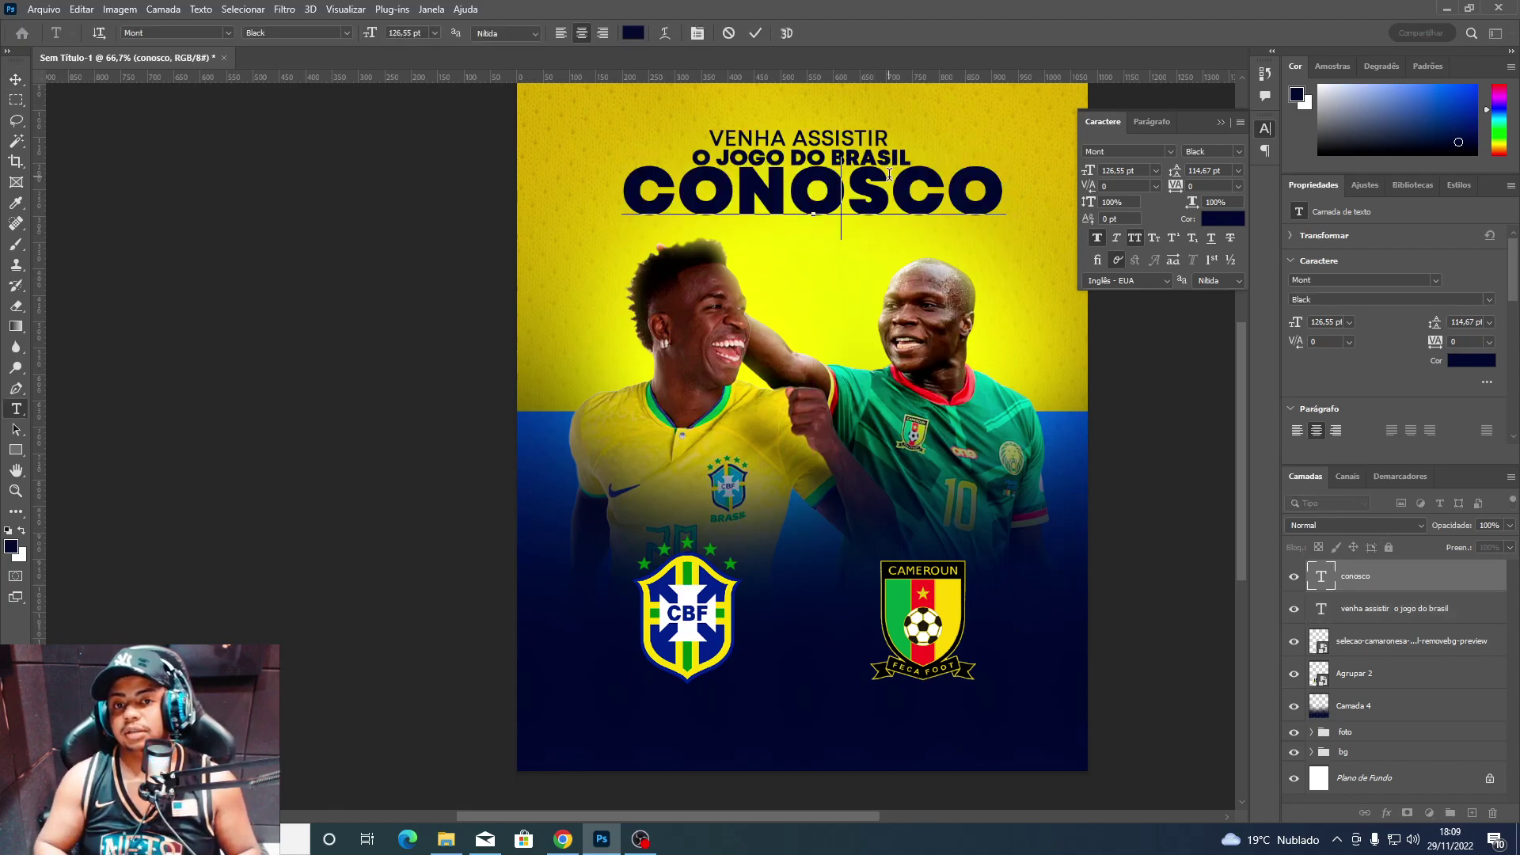
pyautogui.write('com a gente!')
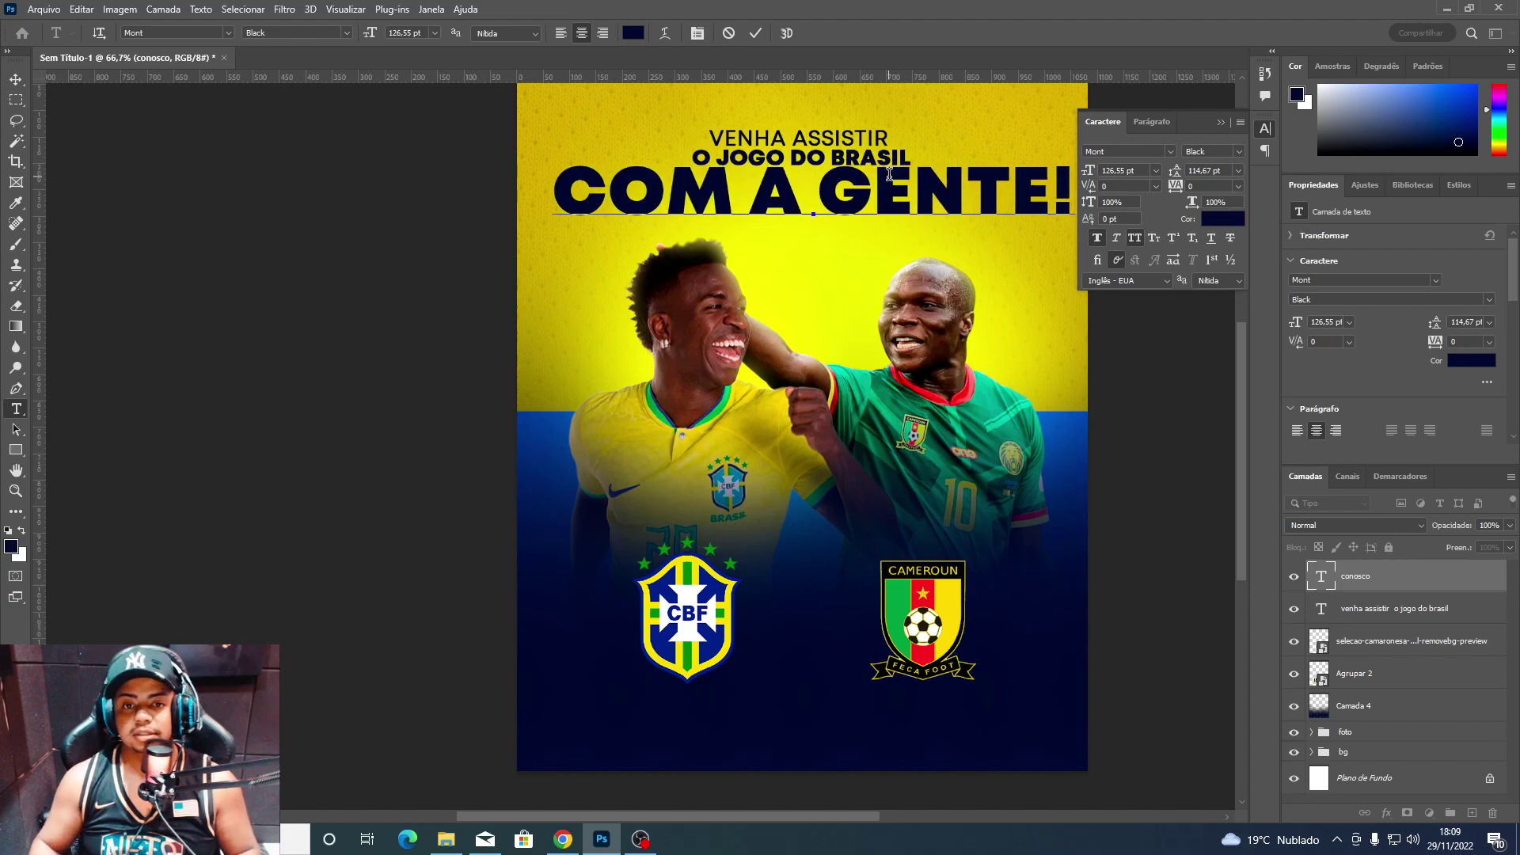
pyautogui.hotkey('ctrl', 'a')
pyautogui.write('con')
pyautogui.hotkey('ctrl', 'a')
pyautogui.write('c')
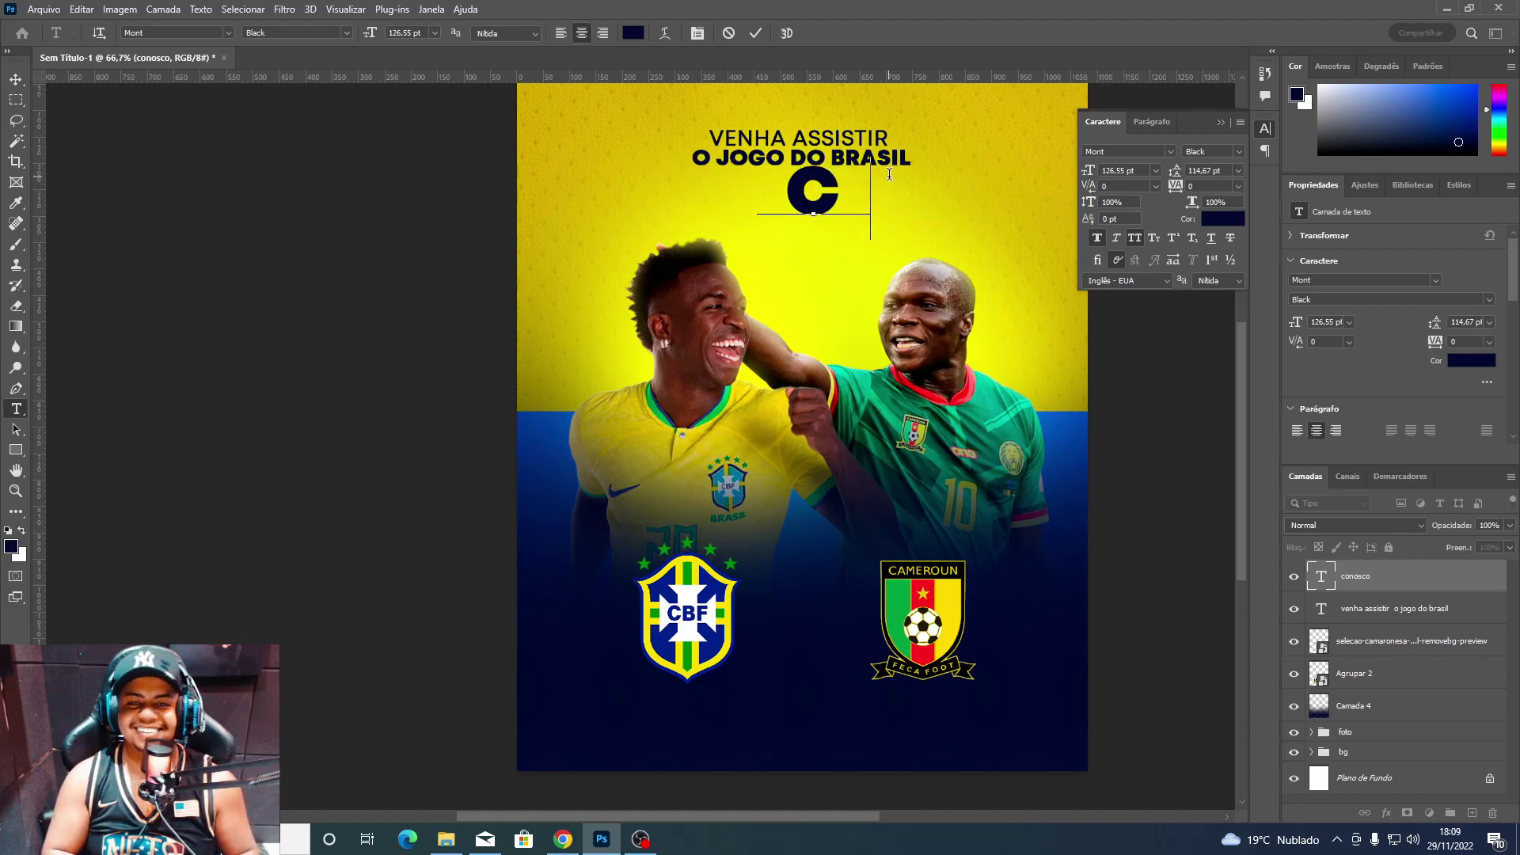
pyautogui.write('onosco!')
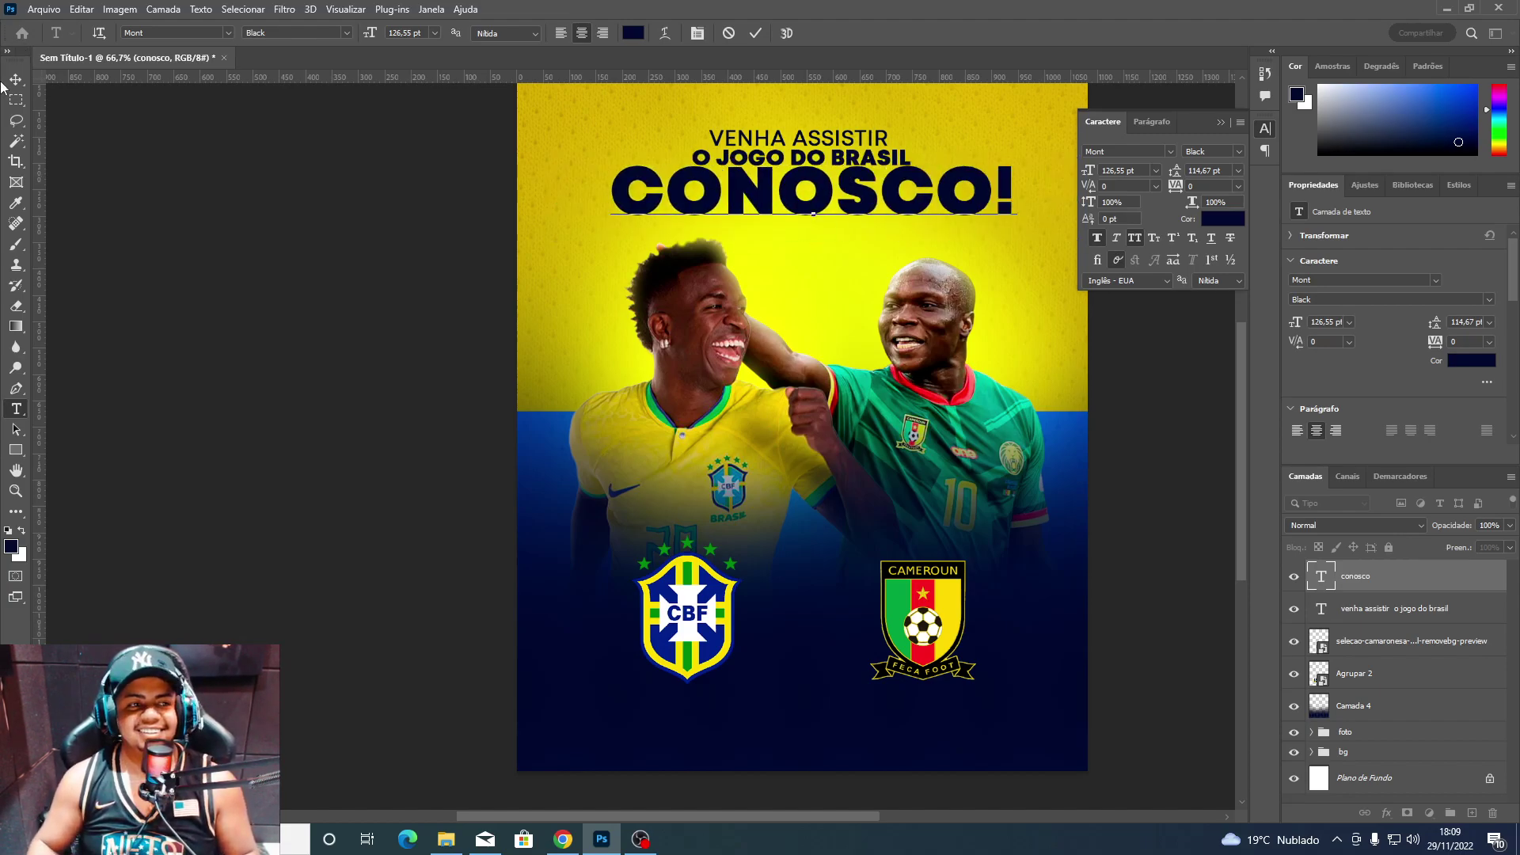
pyautogui.click(3, 81)
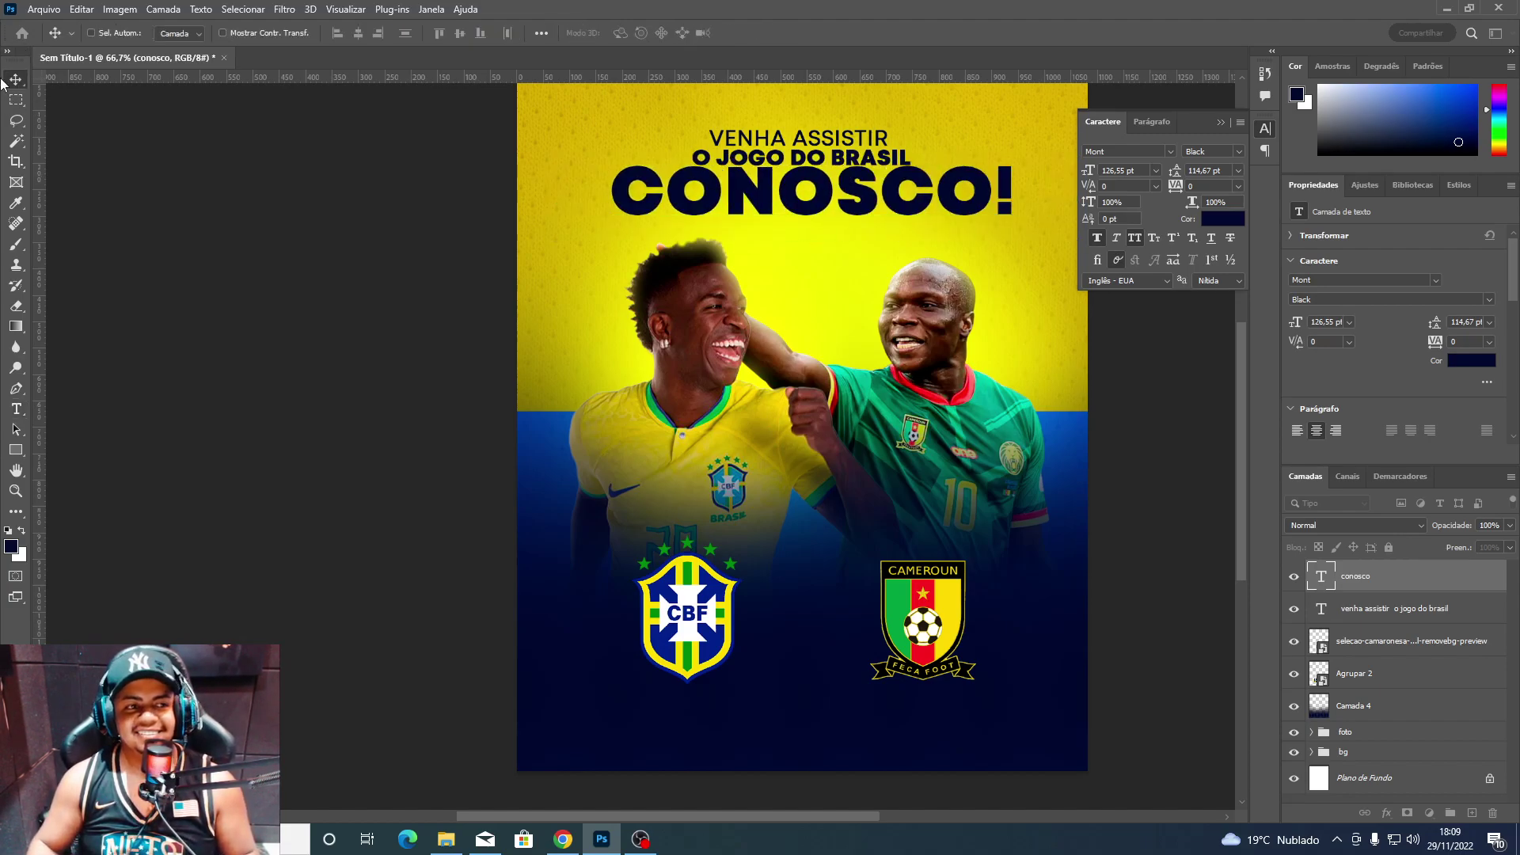
# Group the two headline text layers with Ctrl+G.
pyautogui.keyDown('shift'); pyautogui.click(1347, 617); pyautogui.keyUp('shift')
pyautogui.hotkey('shift', 'Down')
pyautogui.hotkey('shift', 'Down')
pyautogui.hotkey('shift', 'Down')
pyautogui.hotkey('ctrl', 'g')
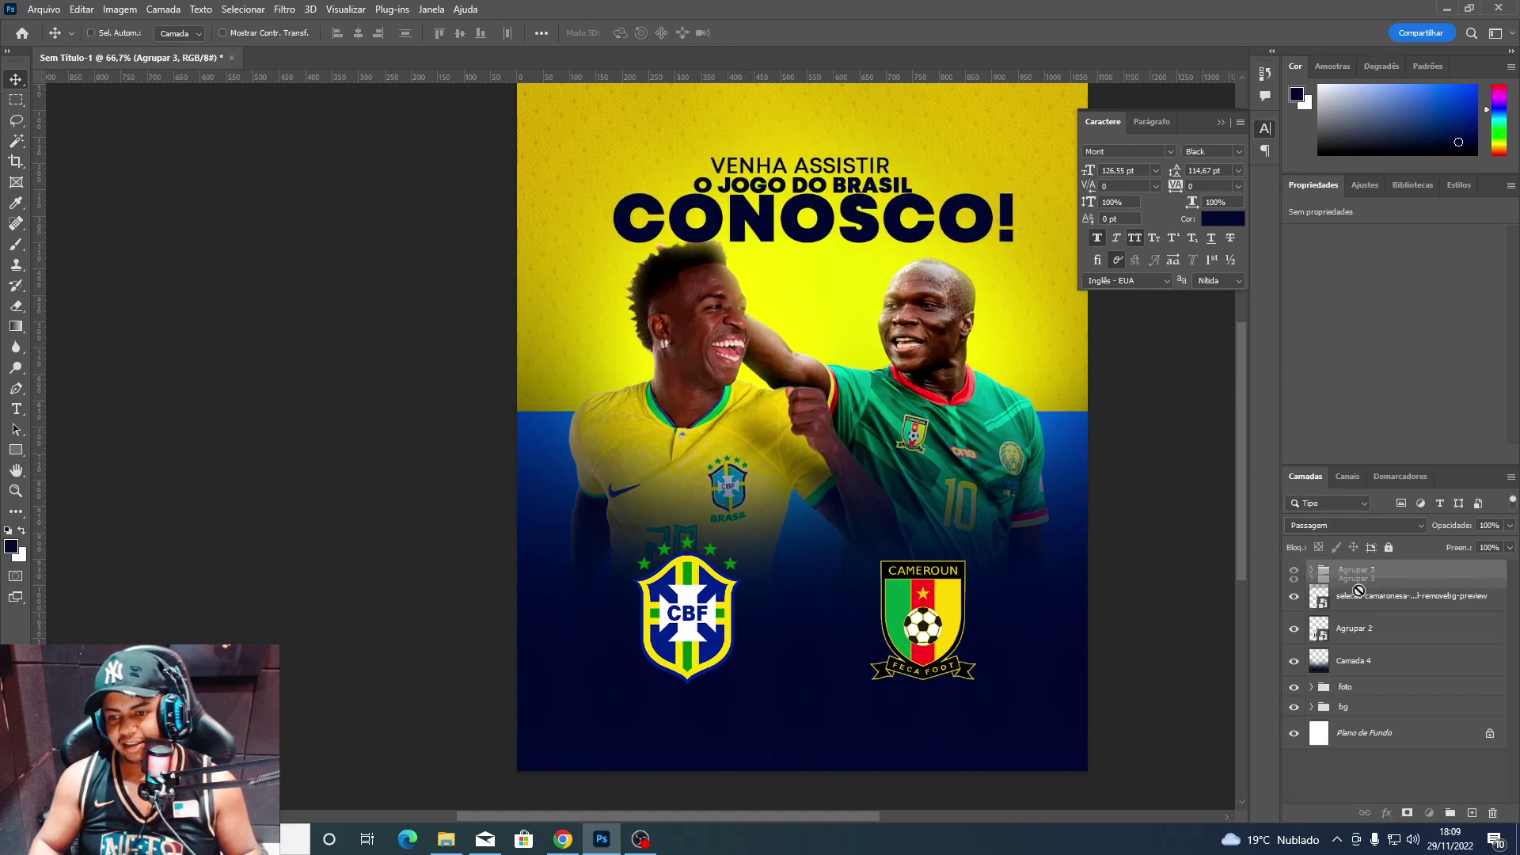
# Move the headline group below the players' photo layer and nudge it upward.
pyautogui.moveTo(1358, 590); pyautogui.dragTo(1346, 696)
pyautogui.moveTo(920, 488); pyautogui.dragTo(918, 463)
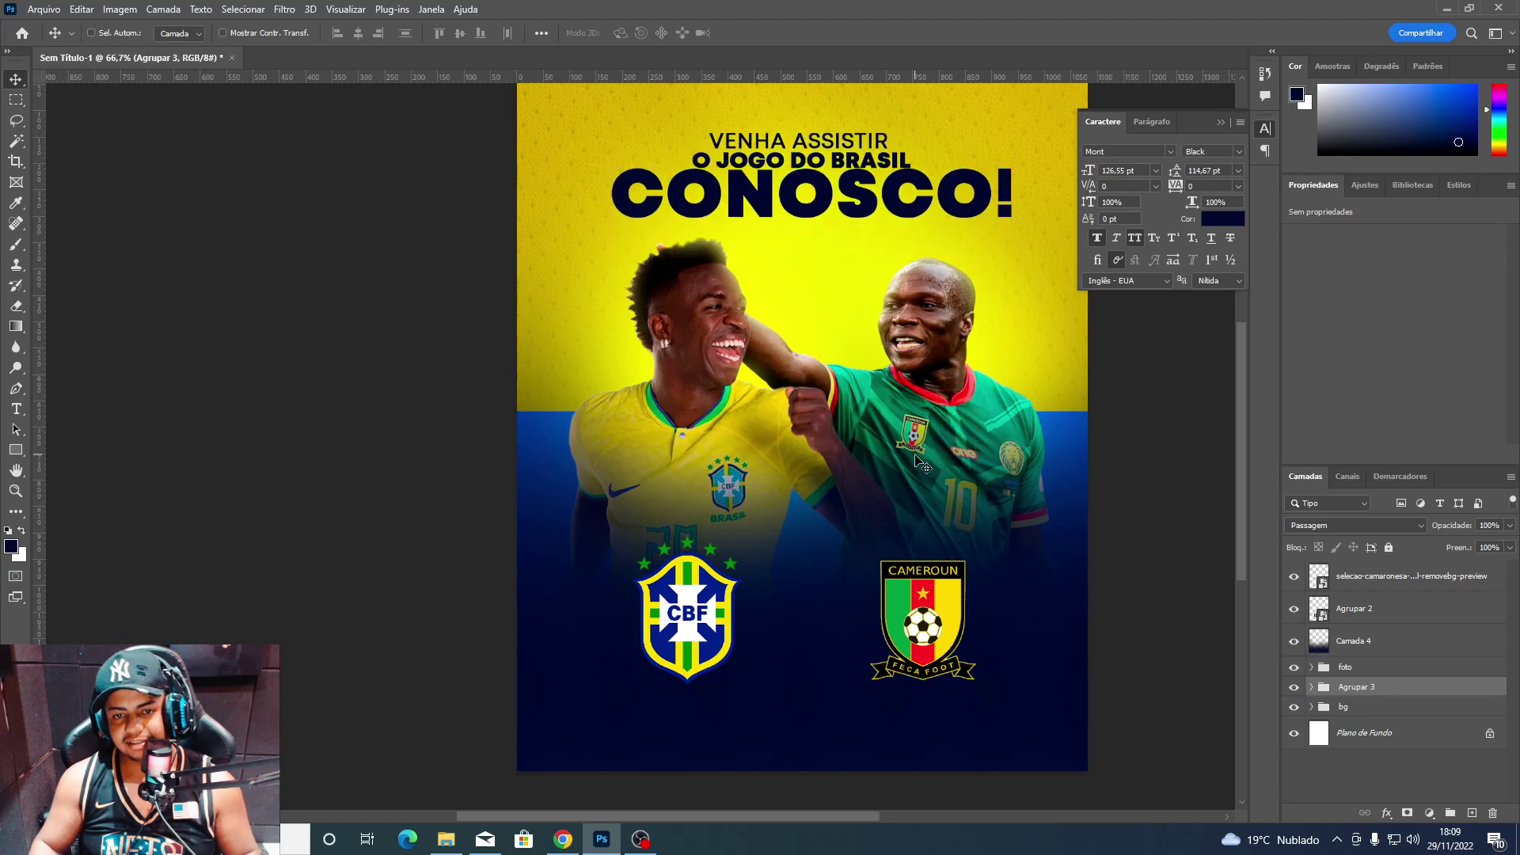
pyautogui.hotkey('shift', 'Up')
pyautogui.hotkey('shift', 'Up')
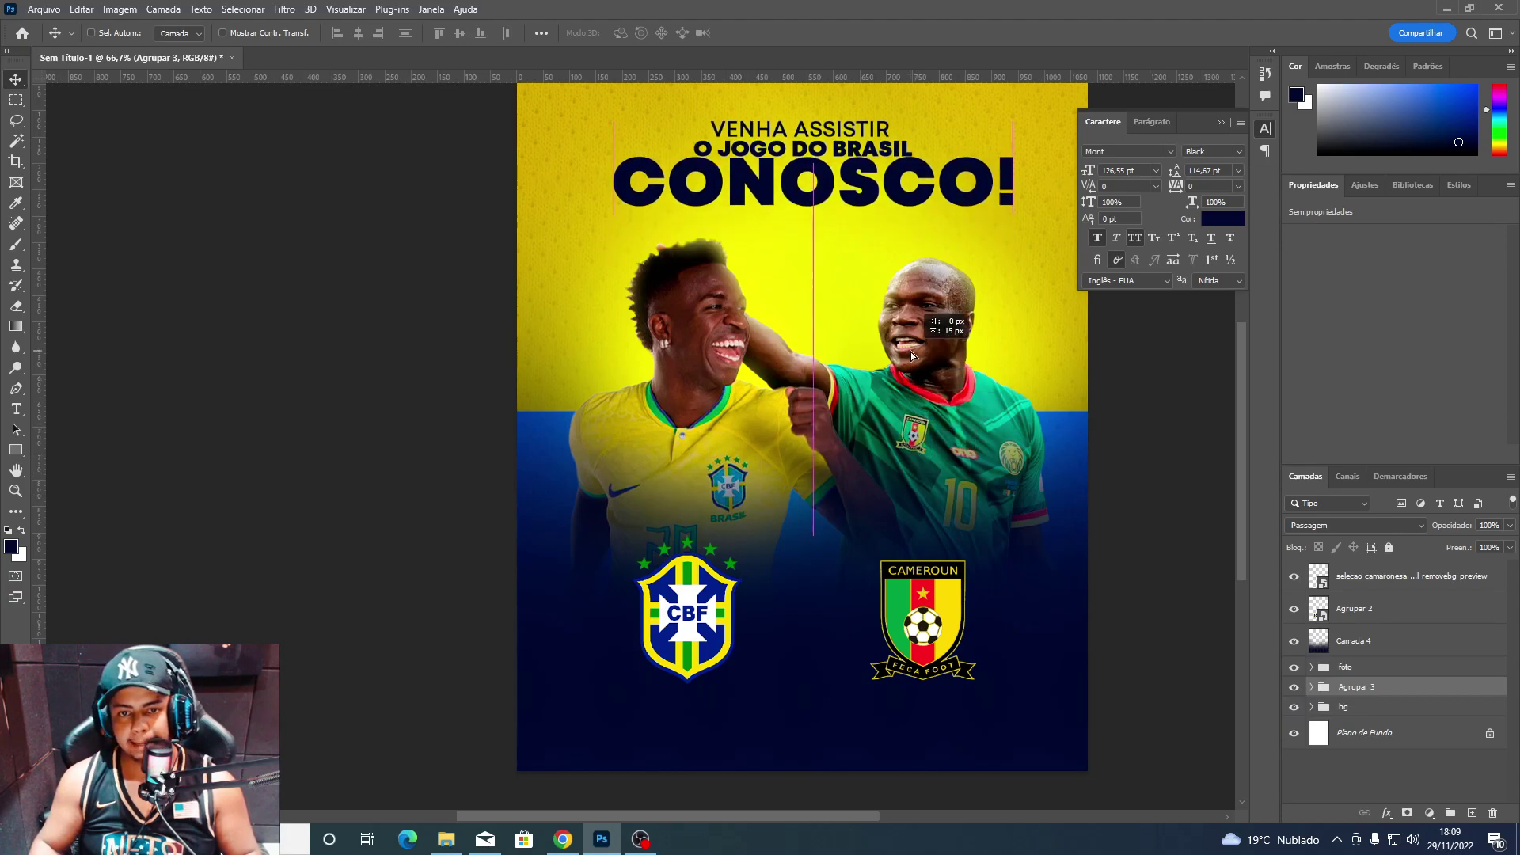
# Add the word 'brasil' and scale it to span the poster width.
pyautogui.press('t')
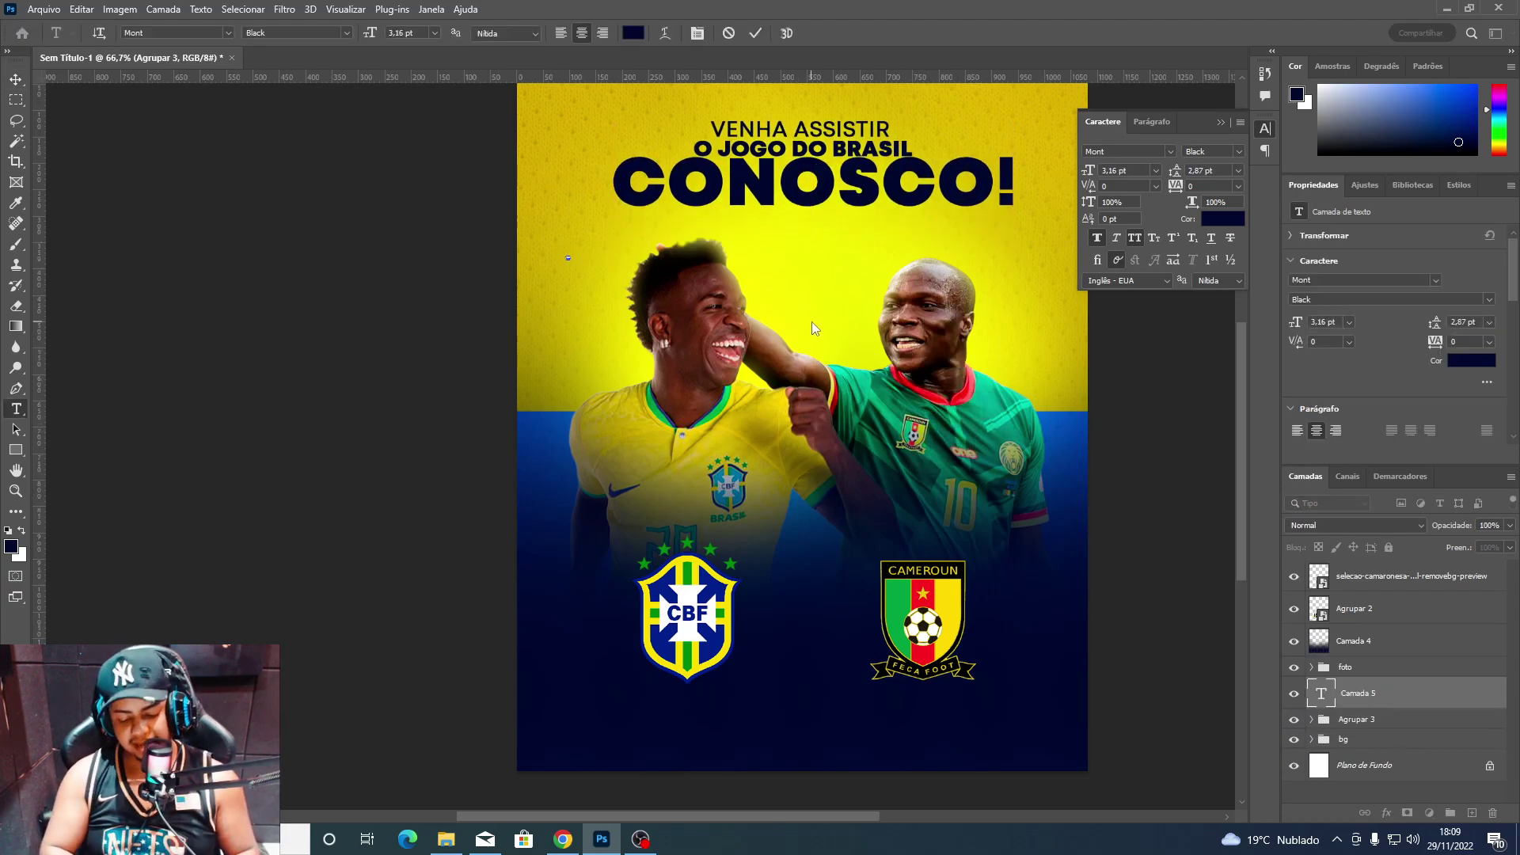
pyautogui.write('brasil')
pyautogui.hotkey('ctrl', 't')
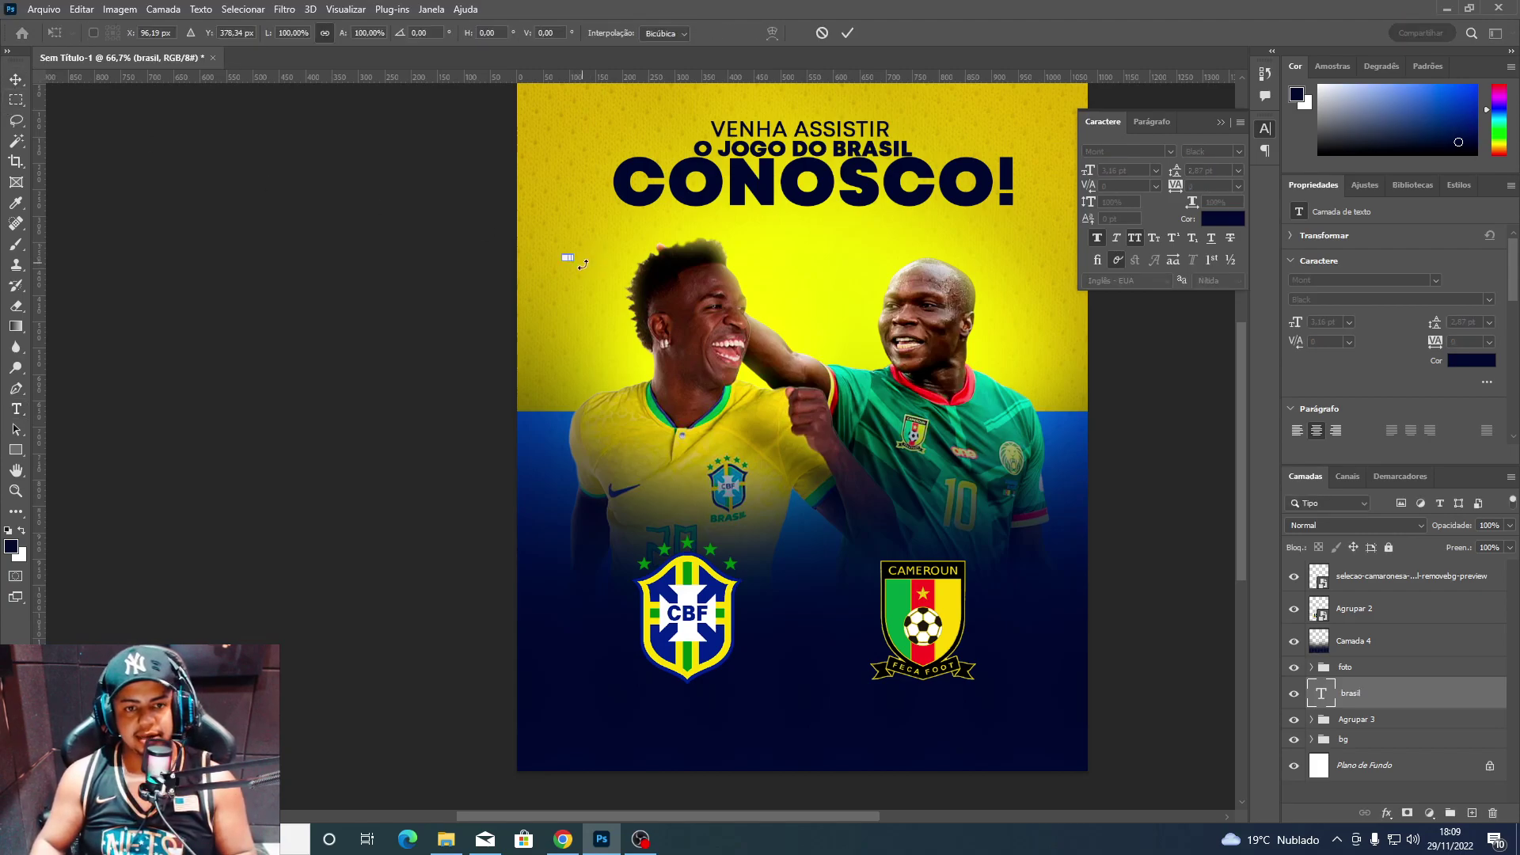
pyautogui.moveTo(582, 261); pyautogui.dragTo(936, 296)
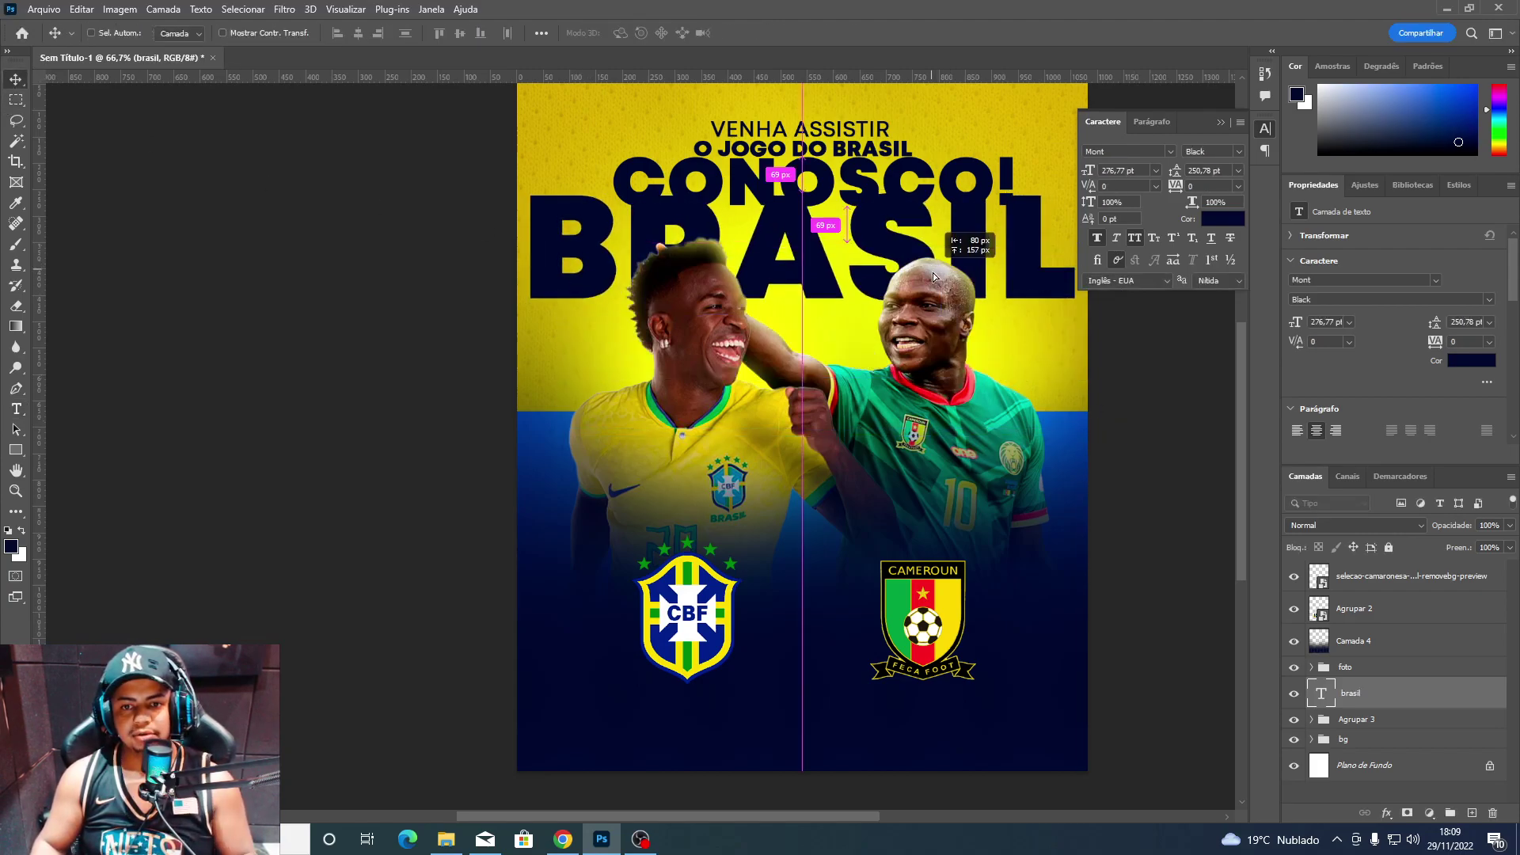
pyautogui.press('Return')
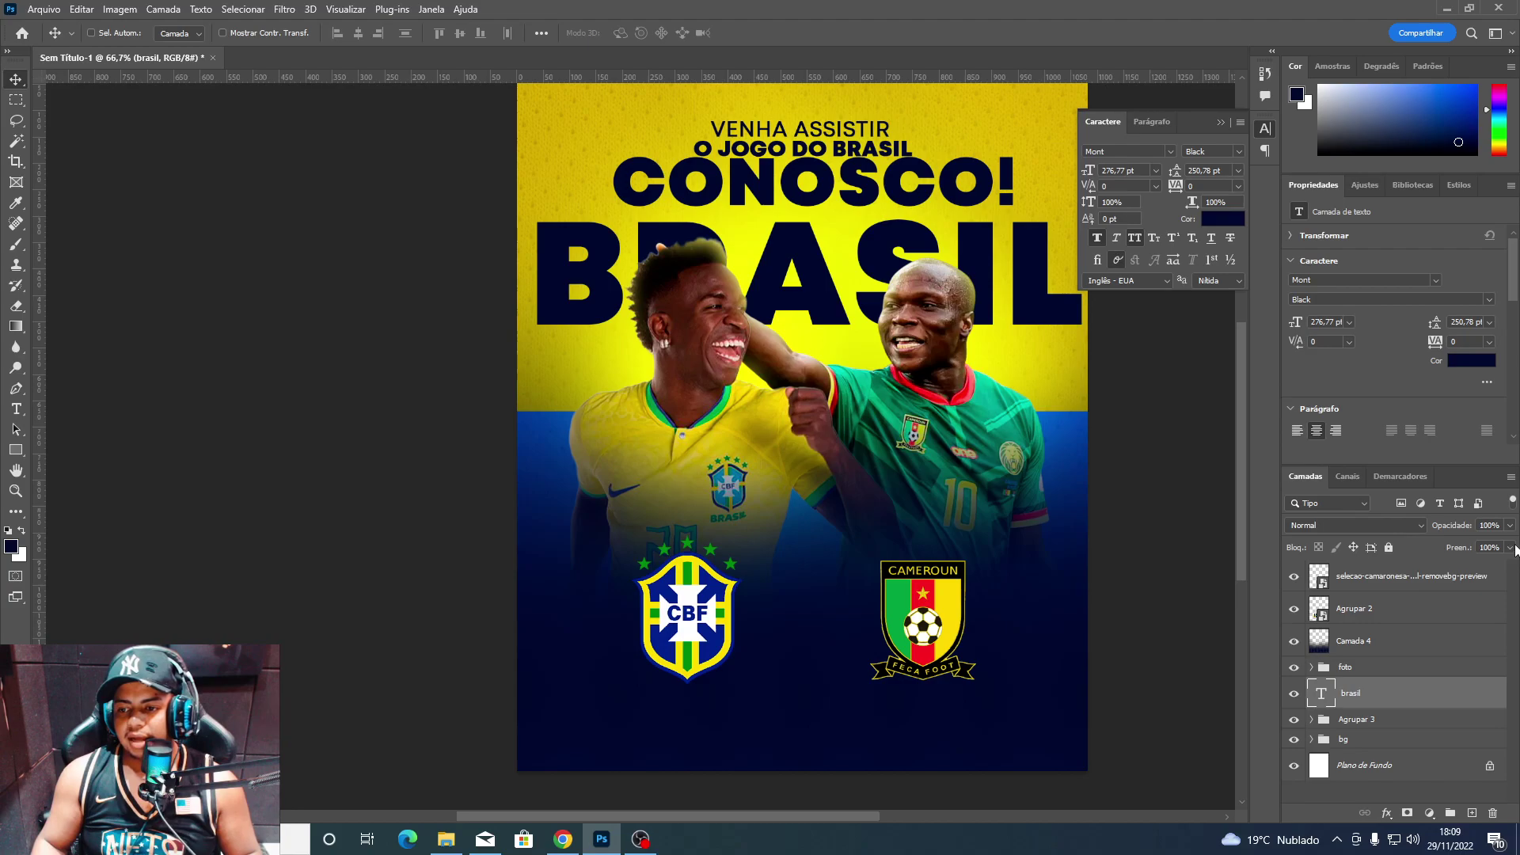
# Give the BRASIL text a 2 px white (#ffffff) stroke outline in Blending Options.
pyautogui.rightClick(1379, 796)
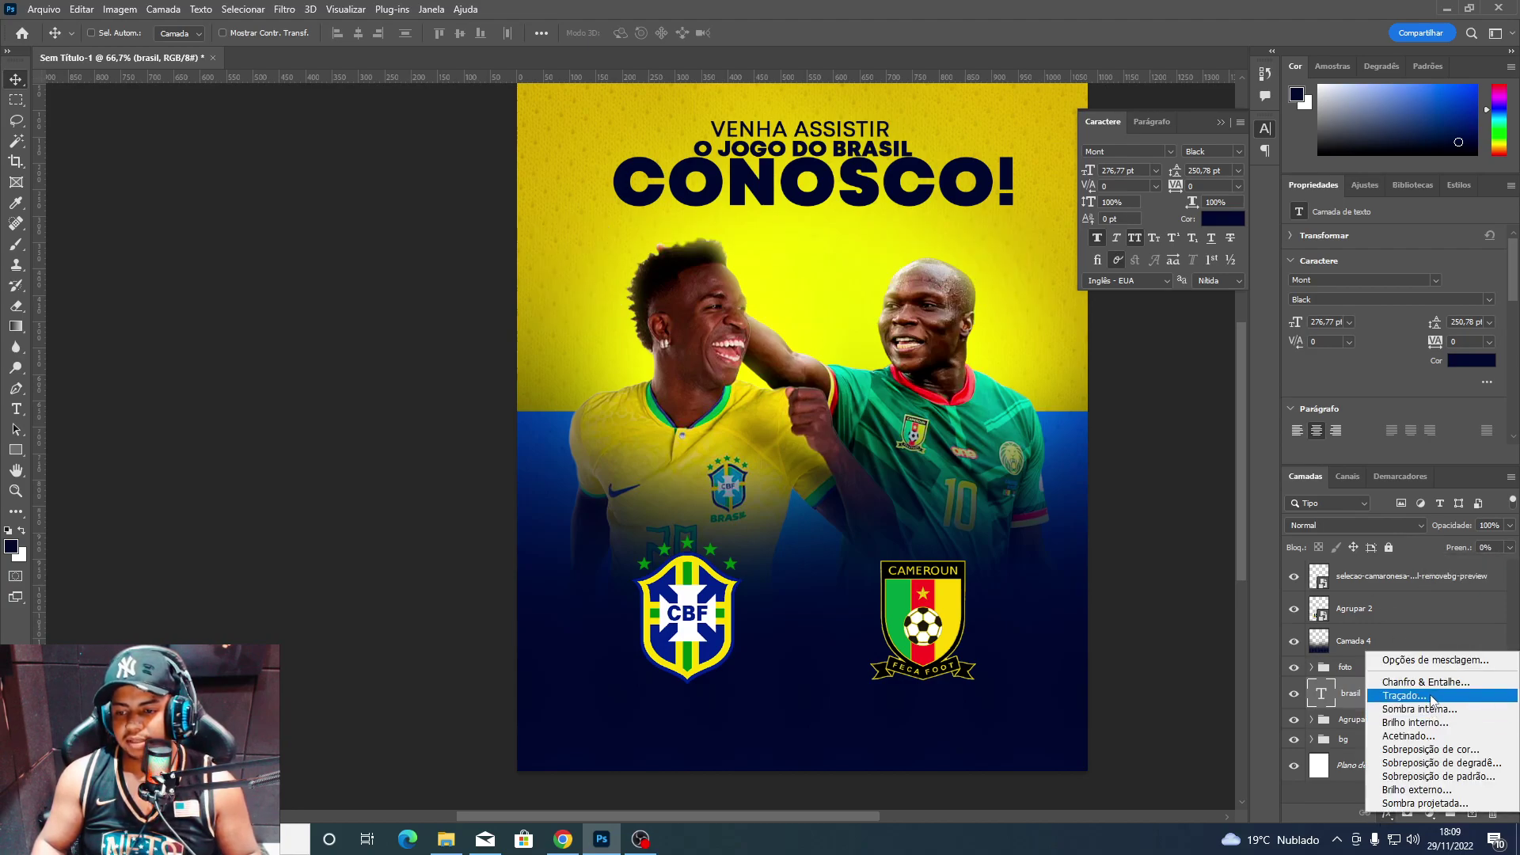
pyautogui.click(1434, 698)
pyautogui.doubleClick(1434, 698)
pyautogui.write('2')
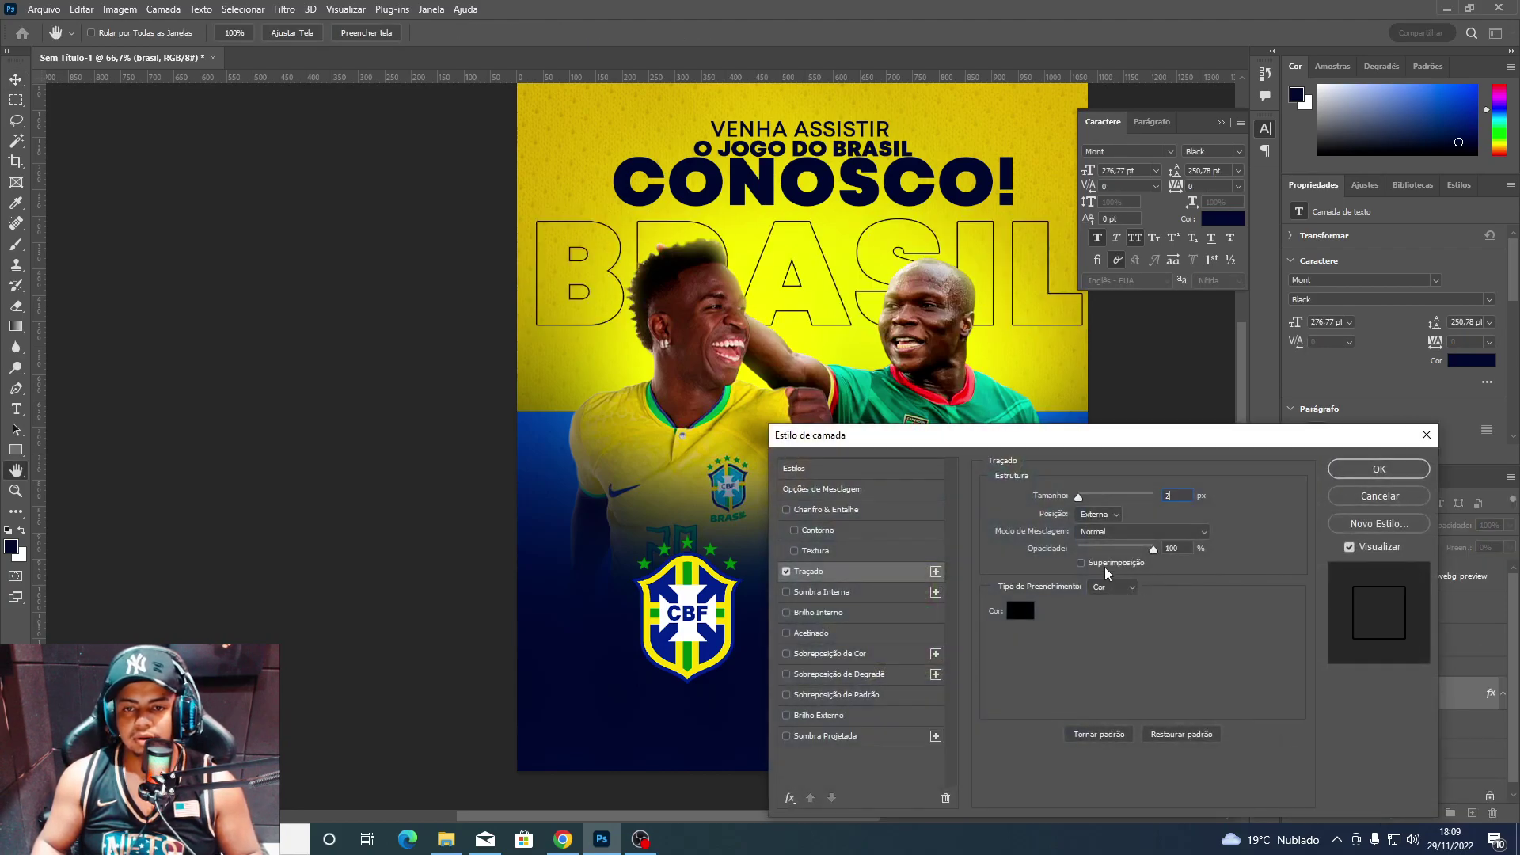
pyautogui.click(1021, 610)
pyautogui.click(880, 403)
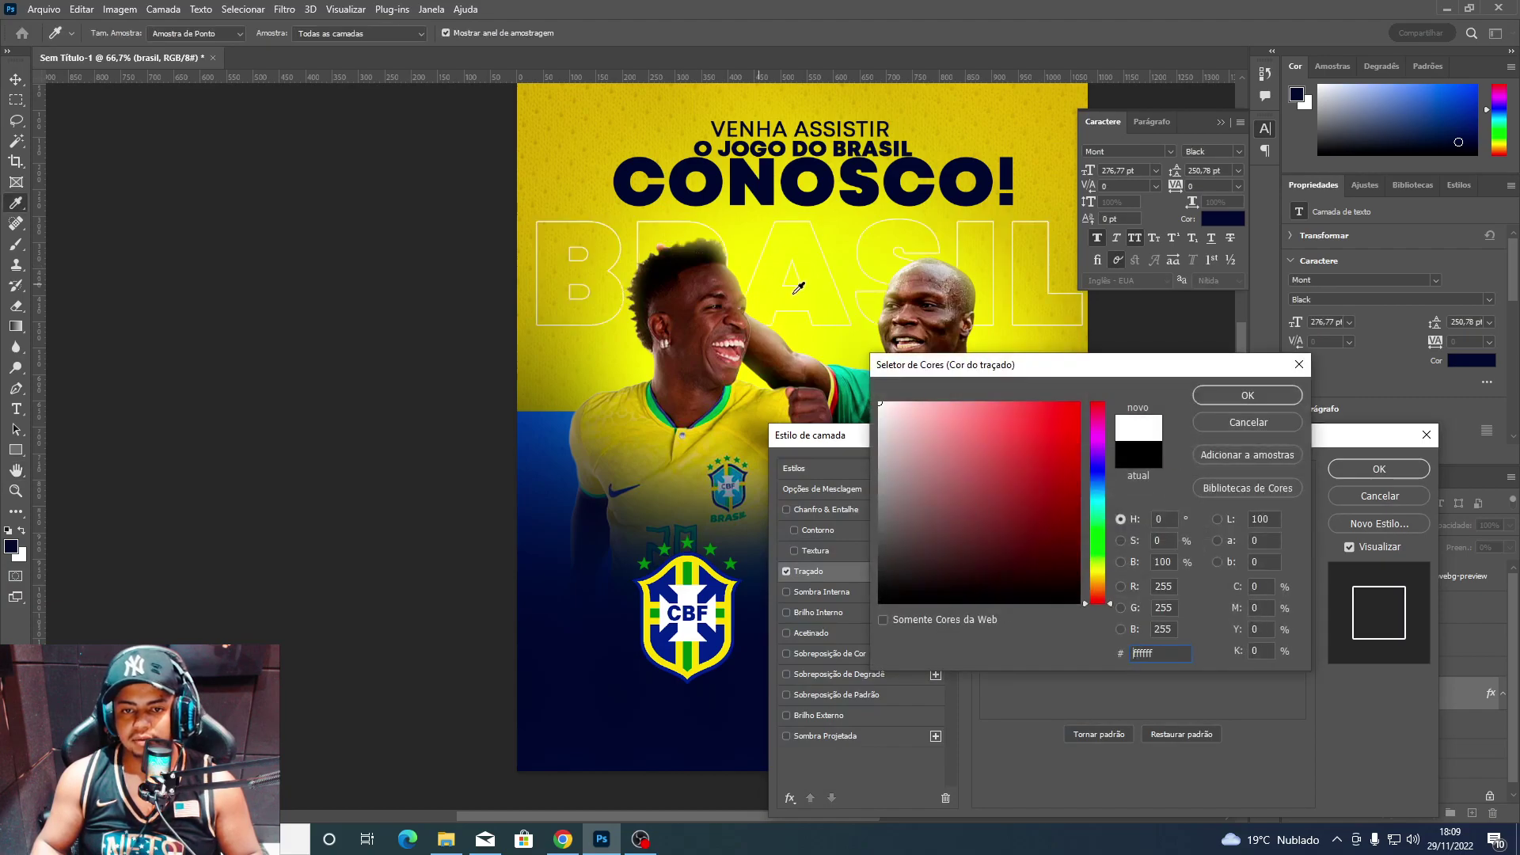
pyautogui.press('Return')
pyautogui.press('Return')
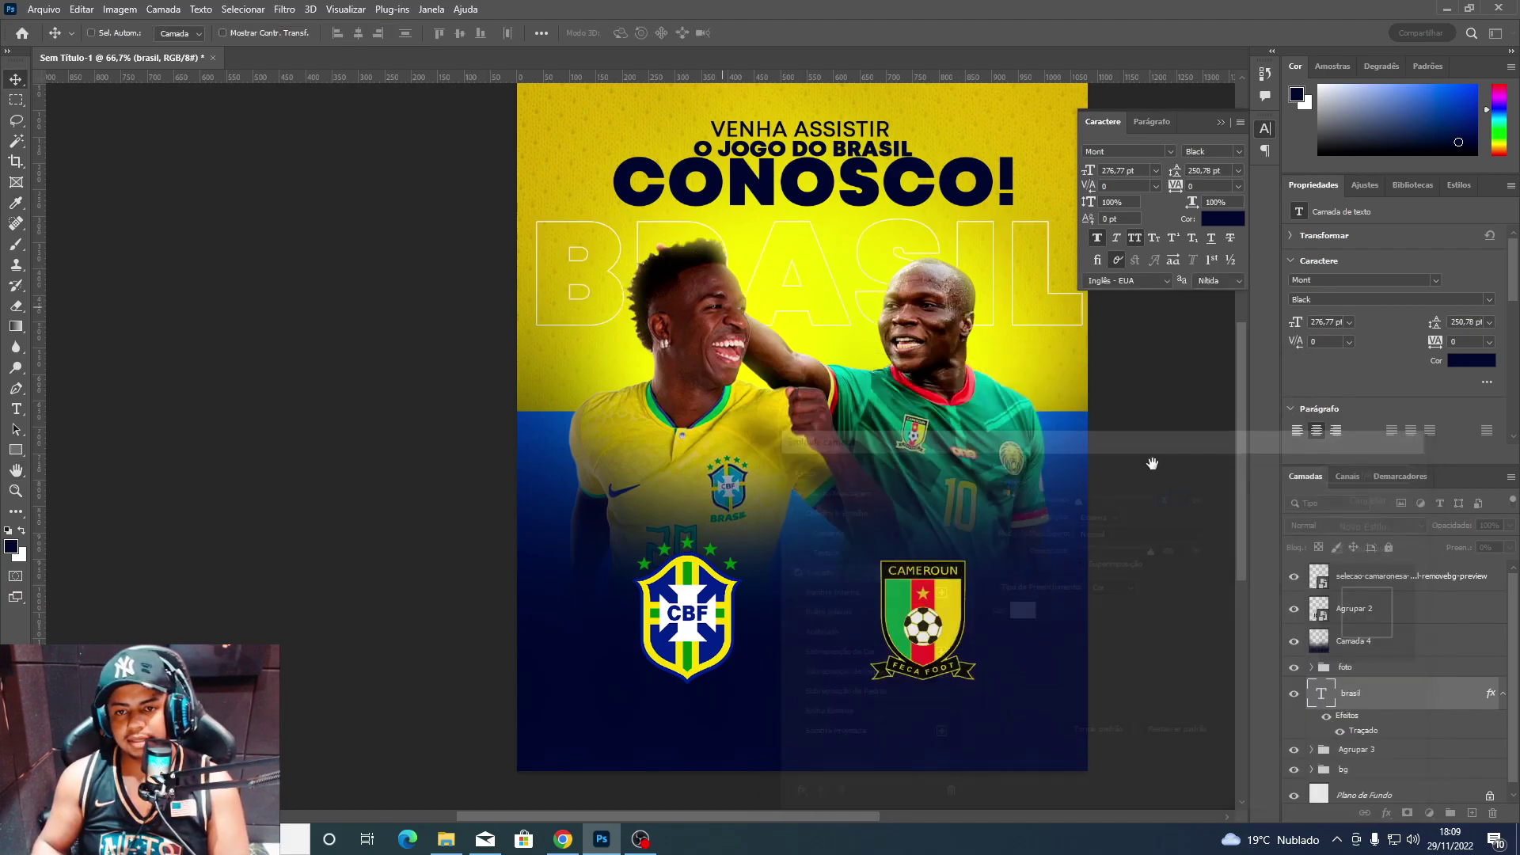
pyautogui.doubleClick(1434, 694)
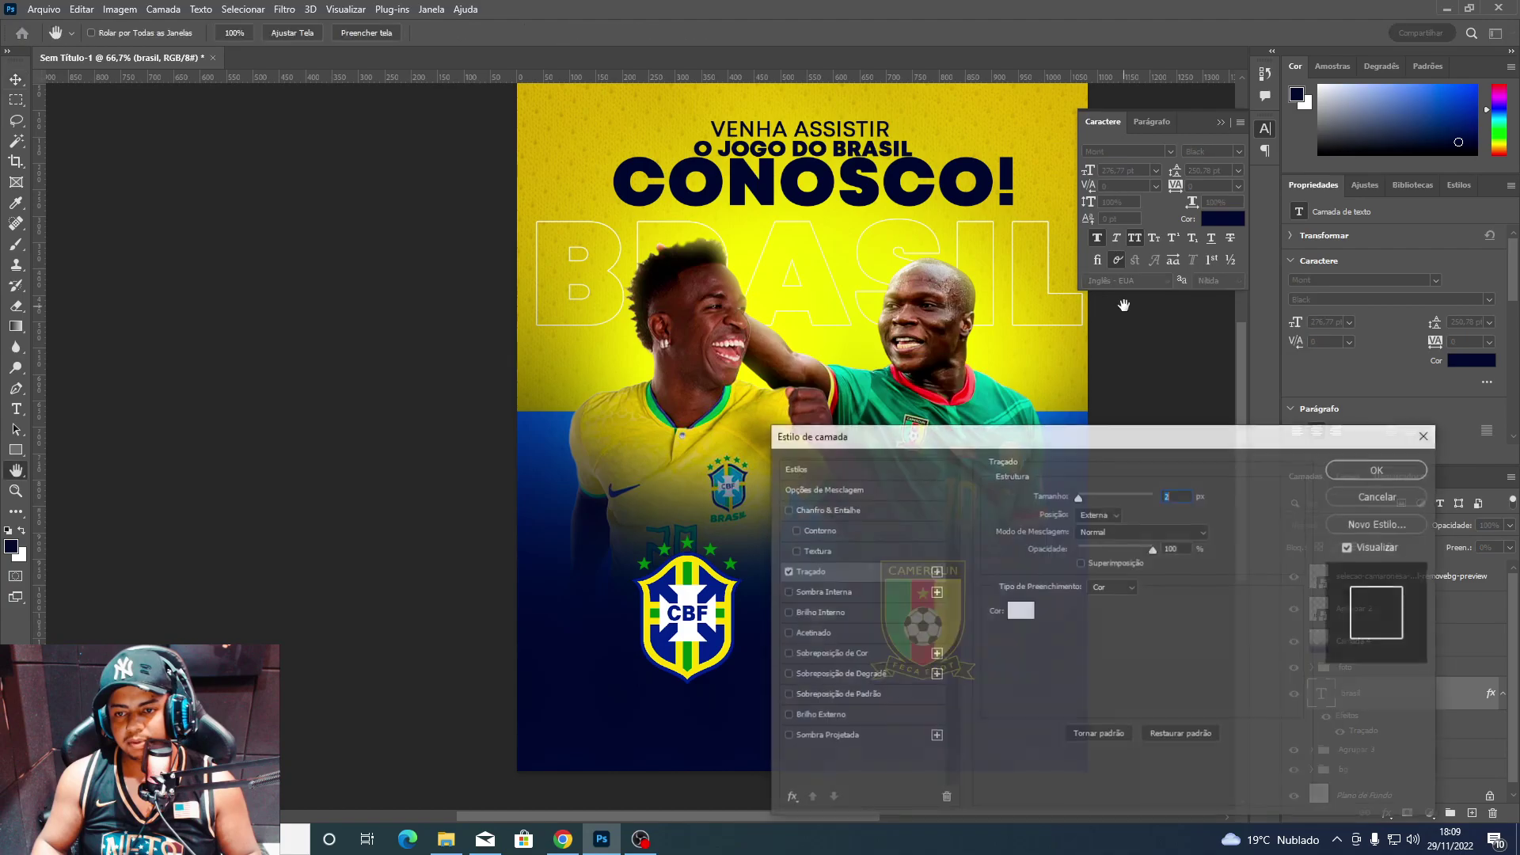
pyautogui.click(1379, 468)
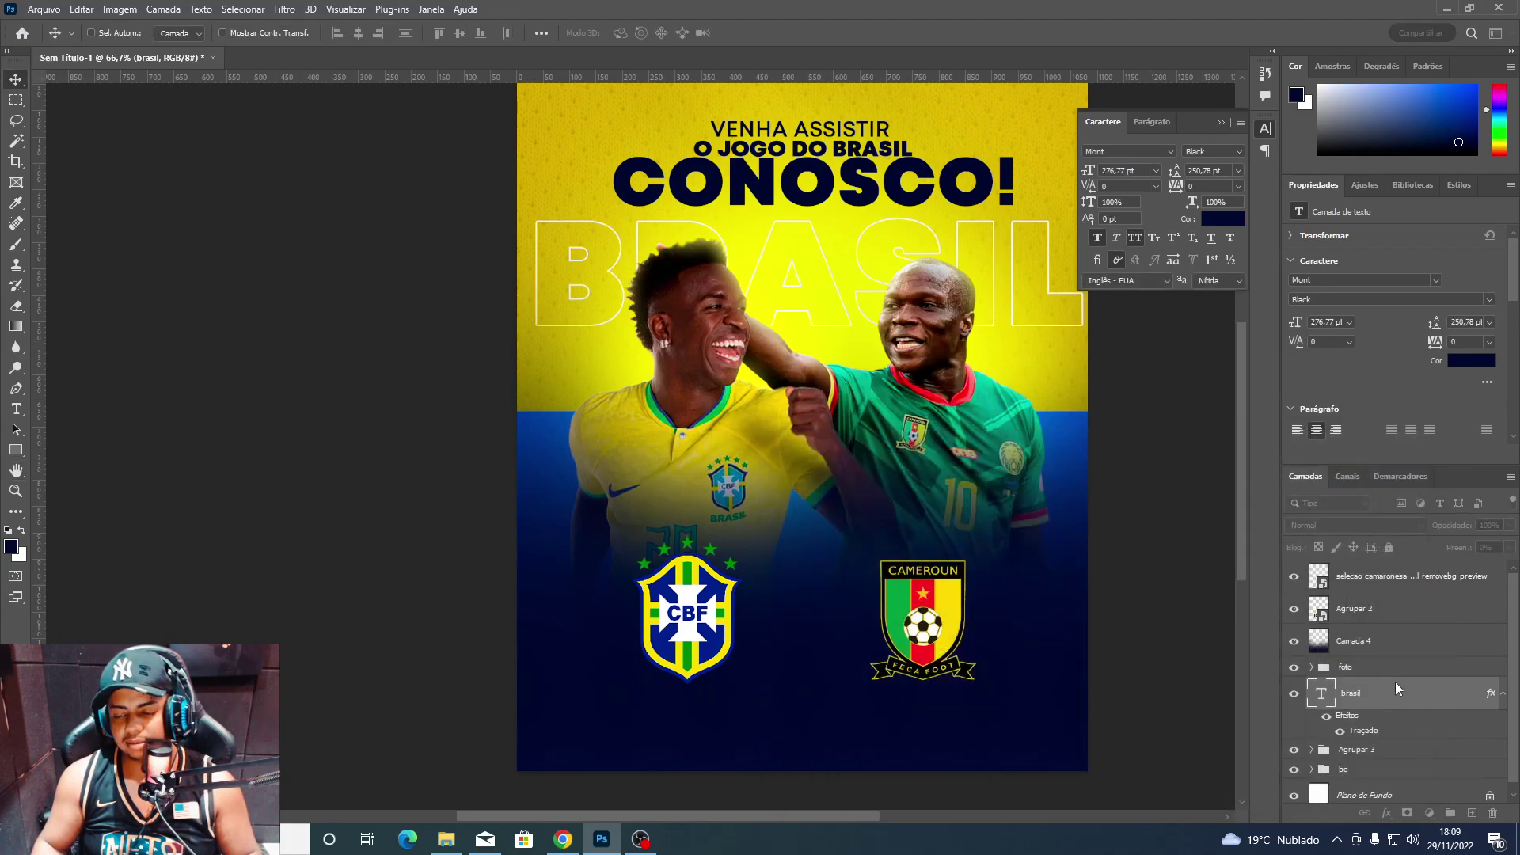
pyautogui.rightClick(1395, 688)
# Convert BRASIL to a smart object and Alt-drag a copy lower down the poster.
pyautogui.click(1266, 301)
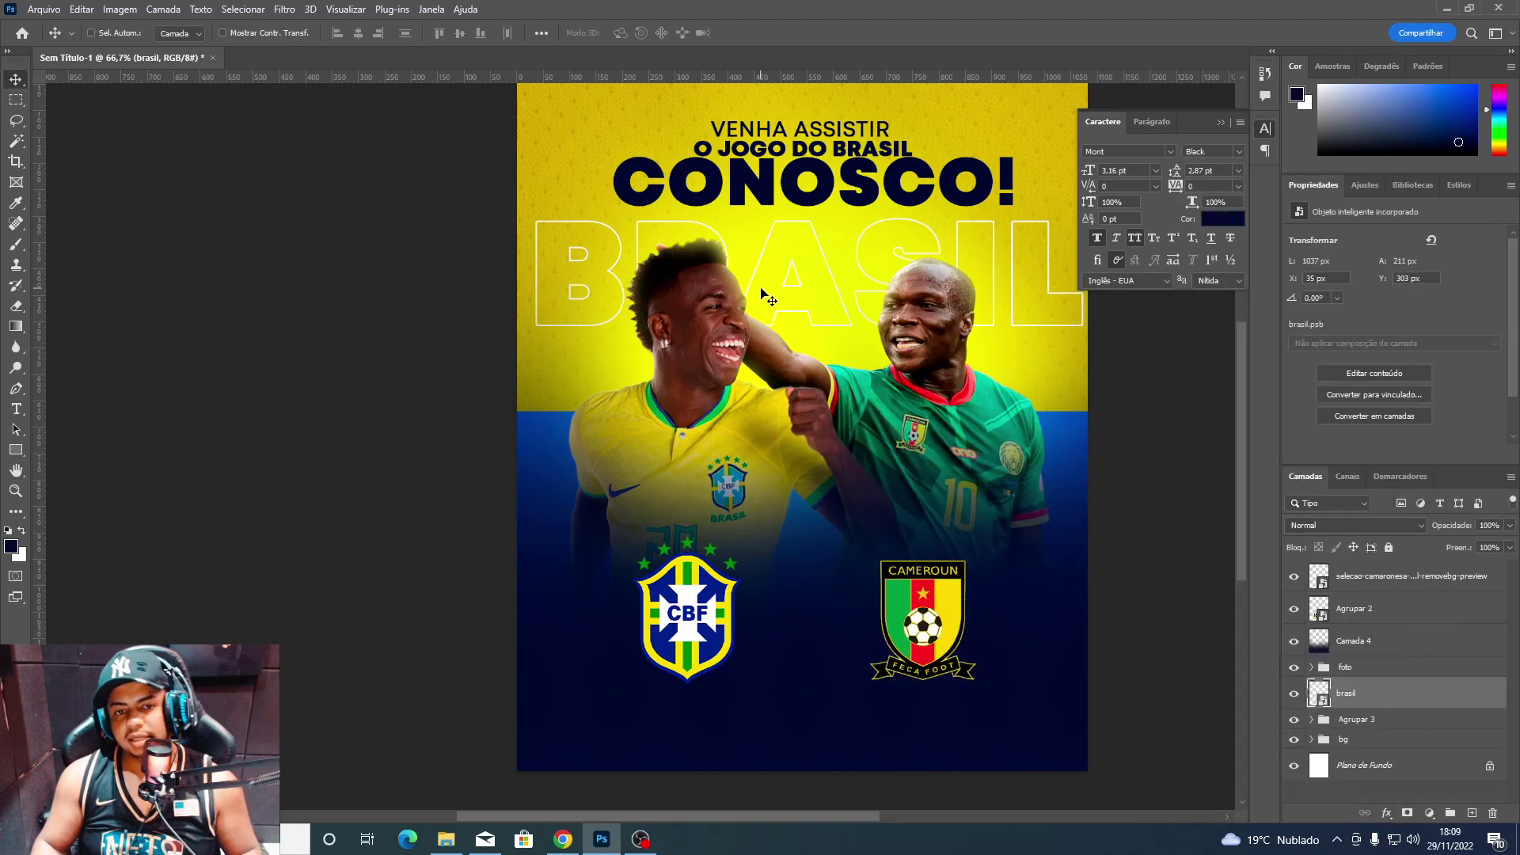
pyautogui.moveTo(772, 297); pyautogui.dragTo(790, 540)
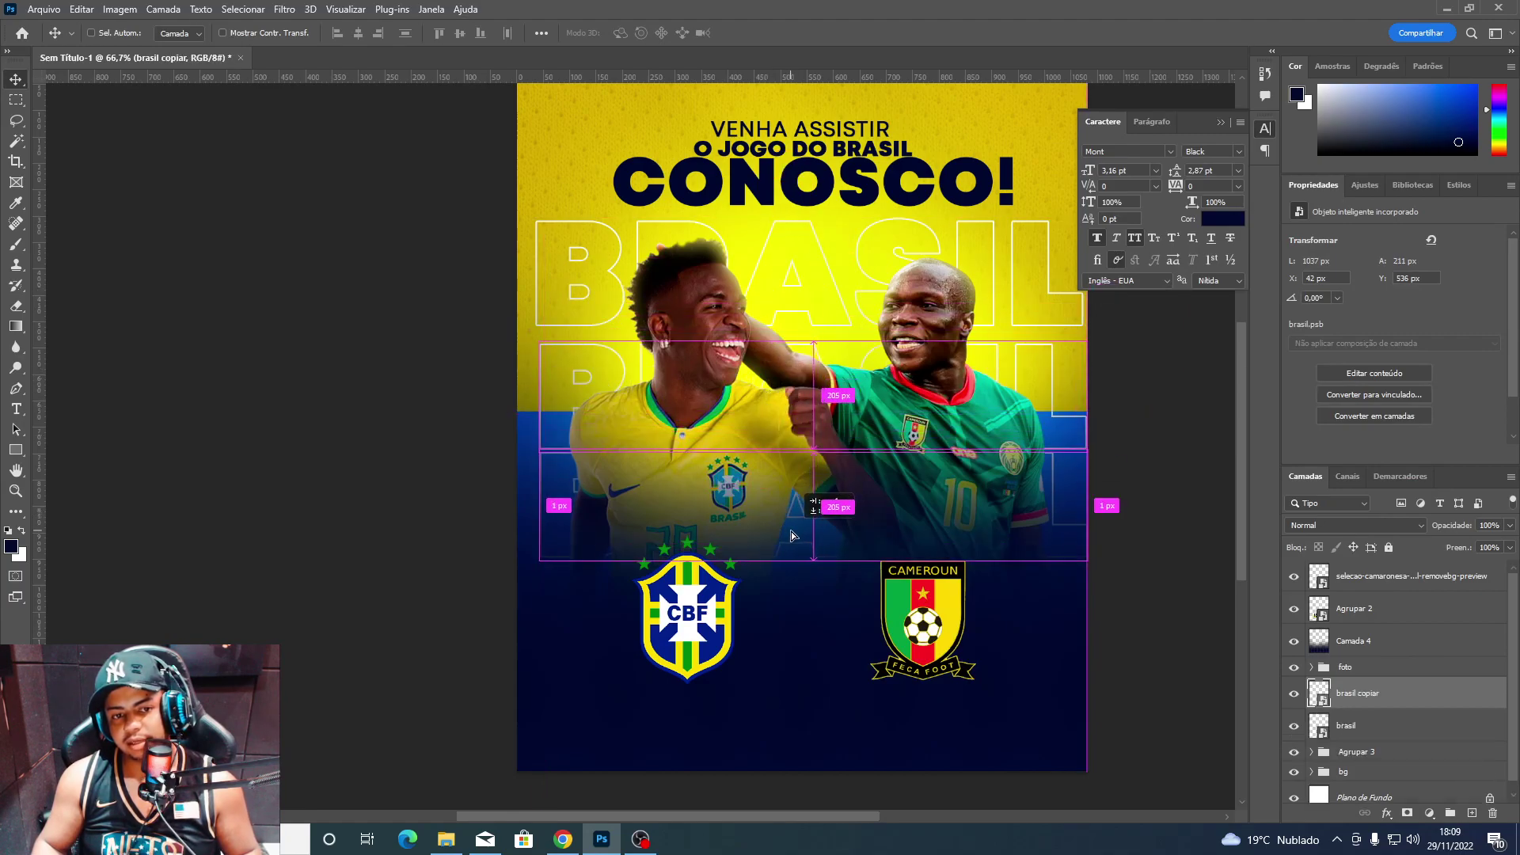
pyautogui.scroll(-2, 1286, 691)
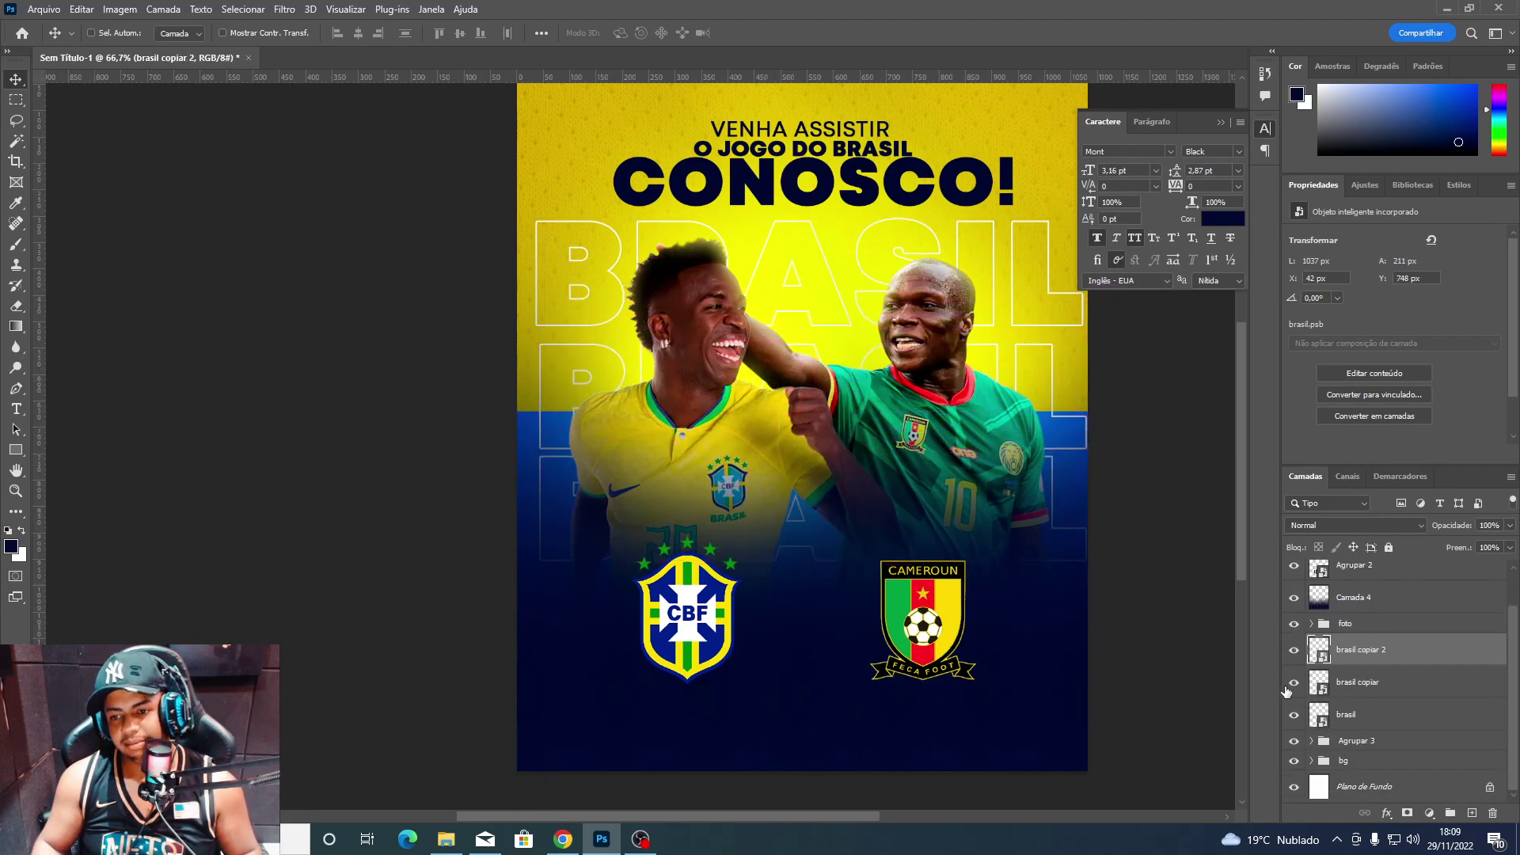
# Group the three BRASIL layers, add a layer mask, and ready the eraser with default colours.
pyautogui.keyDown('shift'); pyautogui.click(1354, 730); pyautogui.keyUp('shift')
pyautogui.hotkey('ctrl', 'g')
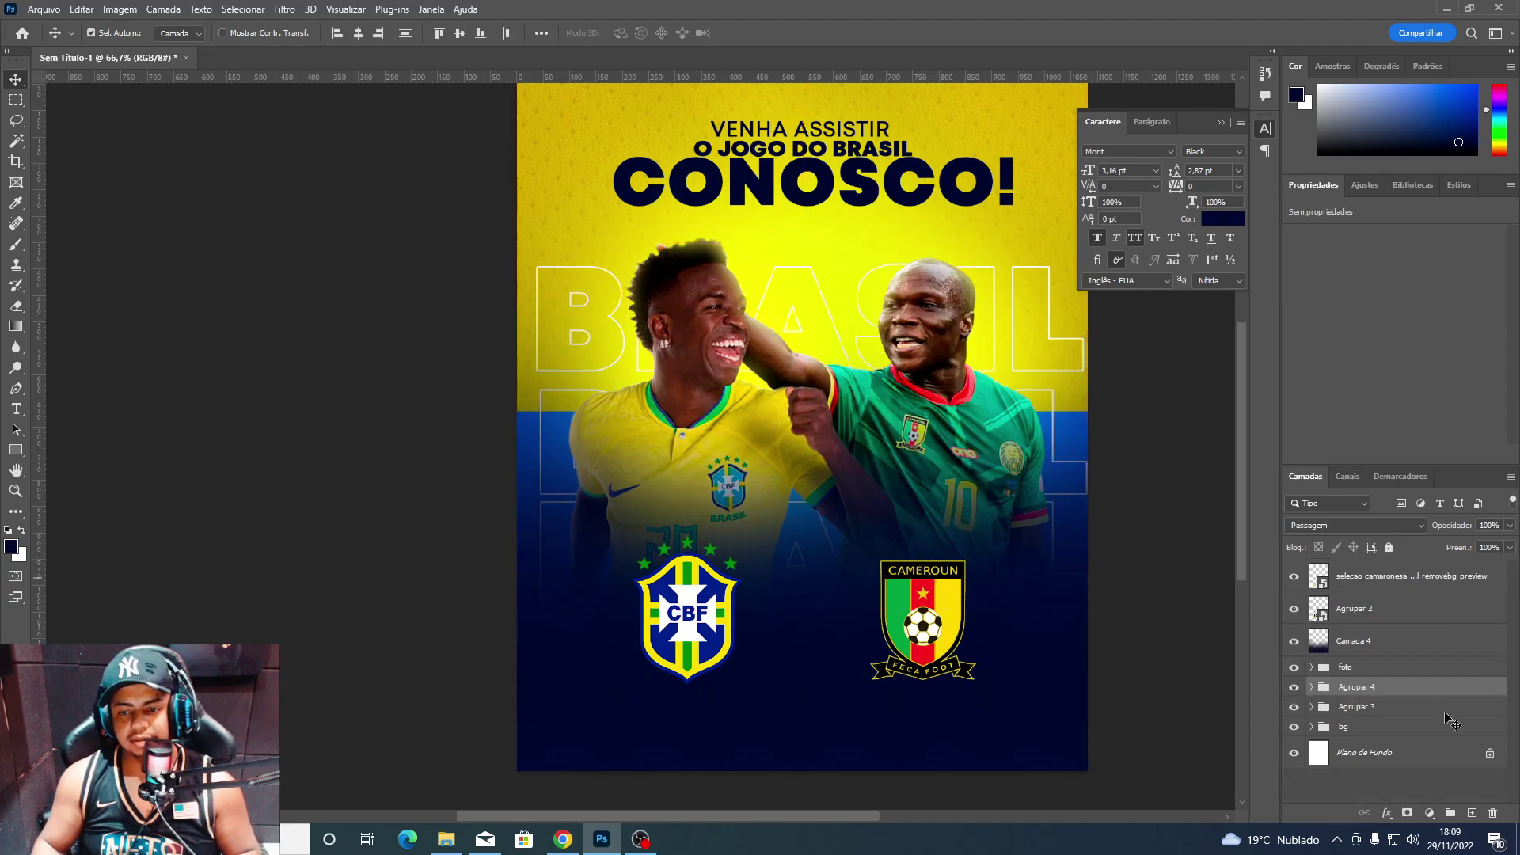
pyautogui.click(1406, 813)
pyautogui.press('e')
pyautogui.press('d')
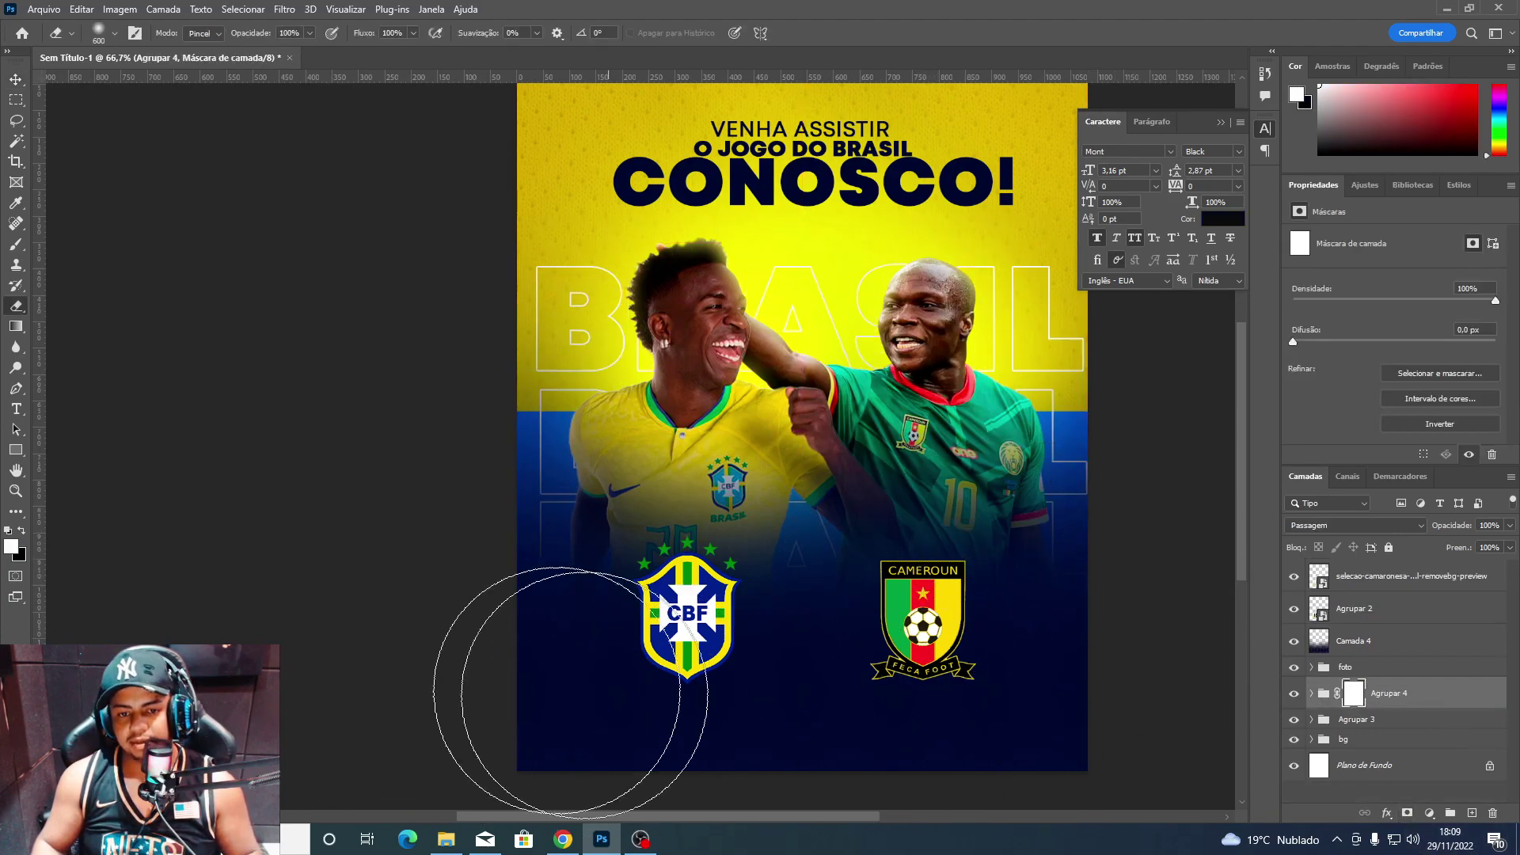
# Search Google Images for 'vuvuzela png' and preview the Freepik vuvuzela image.
pyautogui.hotkey('alt', 'Tab')
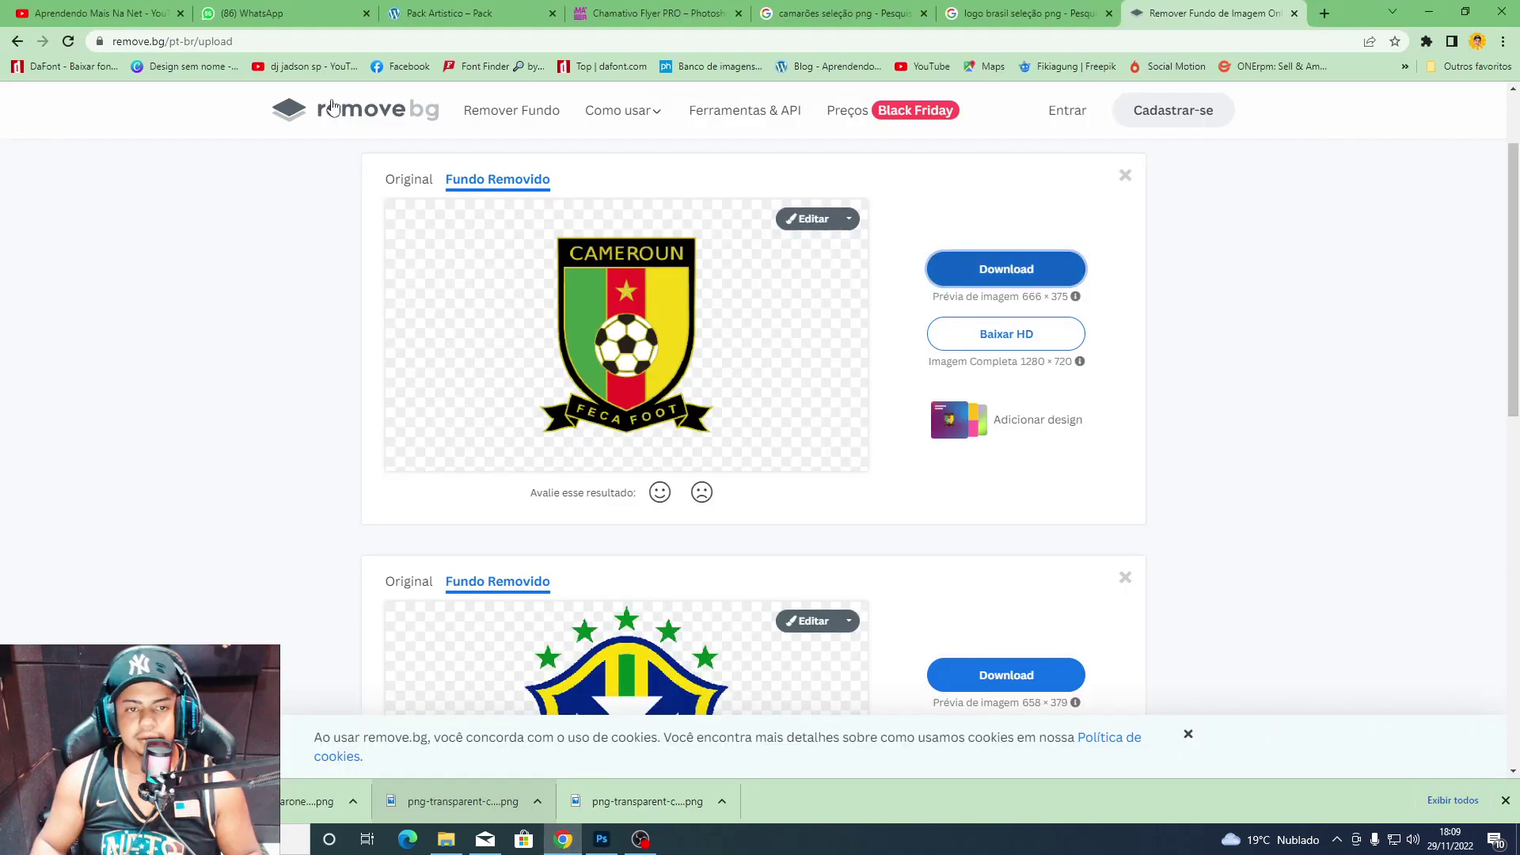
pyautogui.click(914, 9)
pyautogui.tripleClick(535, 96)
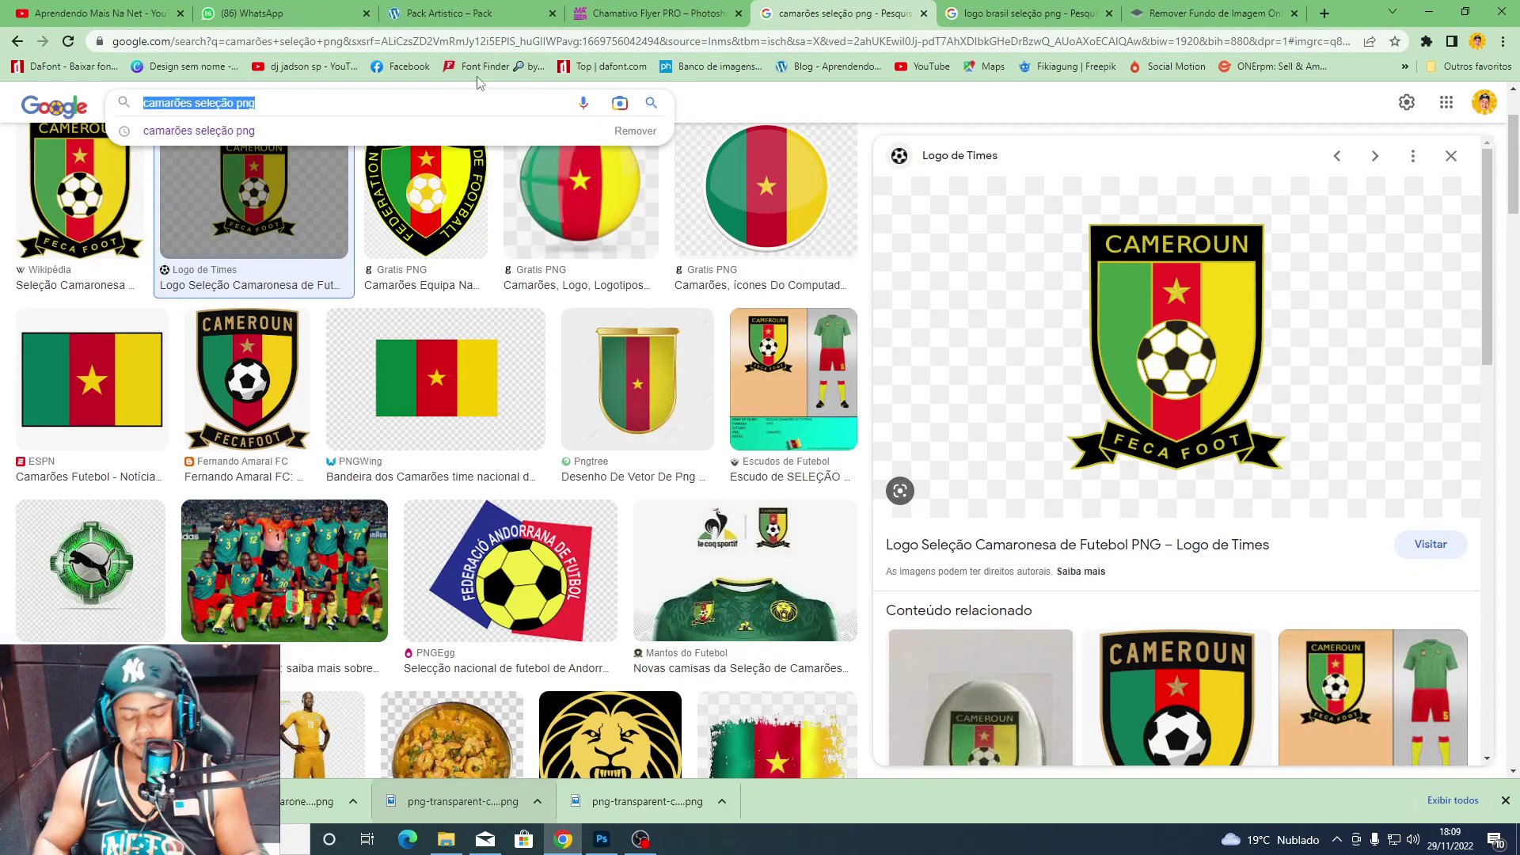
pyautogui.write('vuvuzela png')
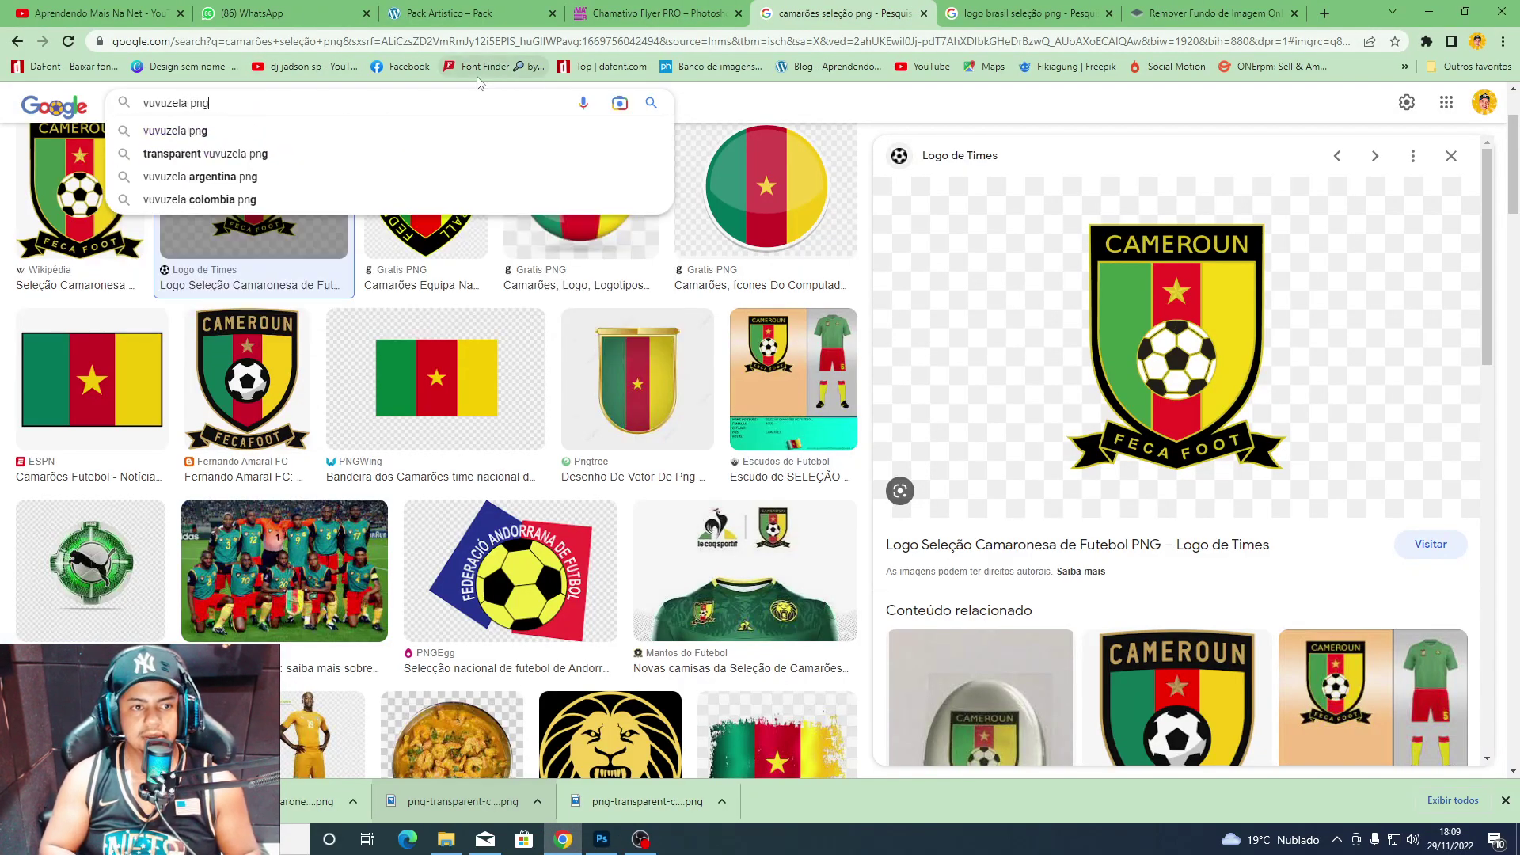
pyautogui.press('Return')
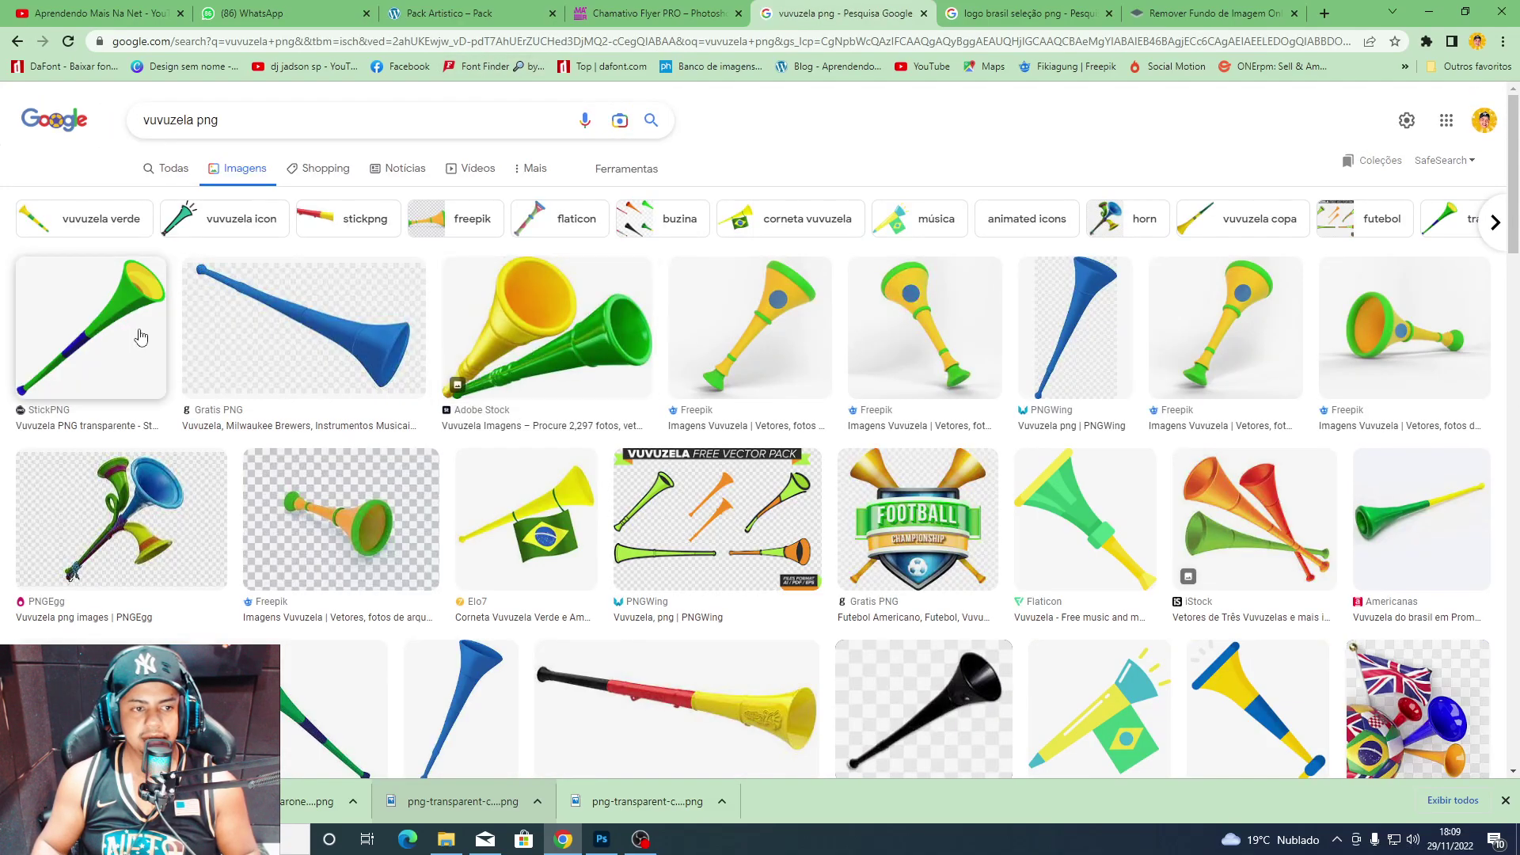
pyautogui.click(135, 332)
pyautogui.click(803, 225)
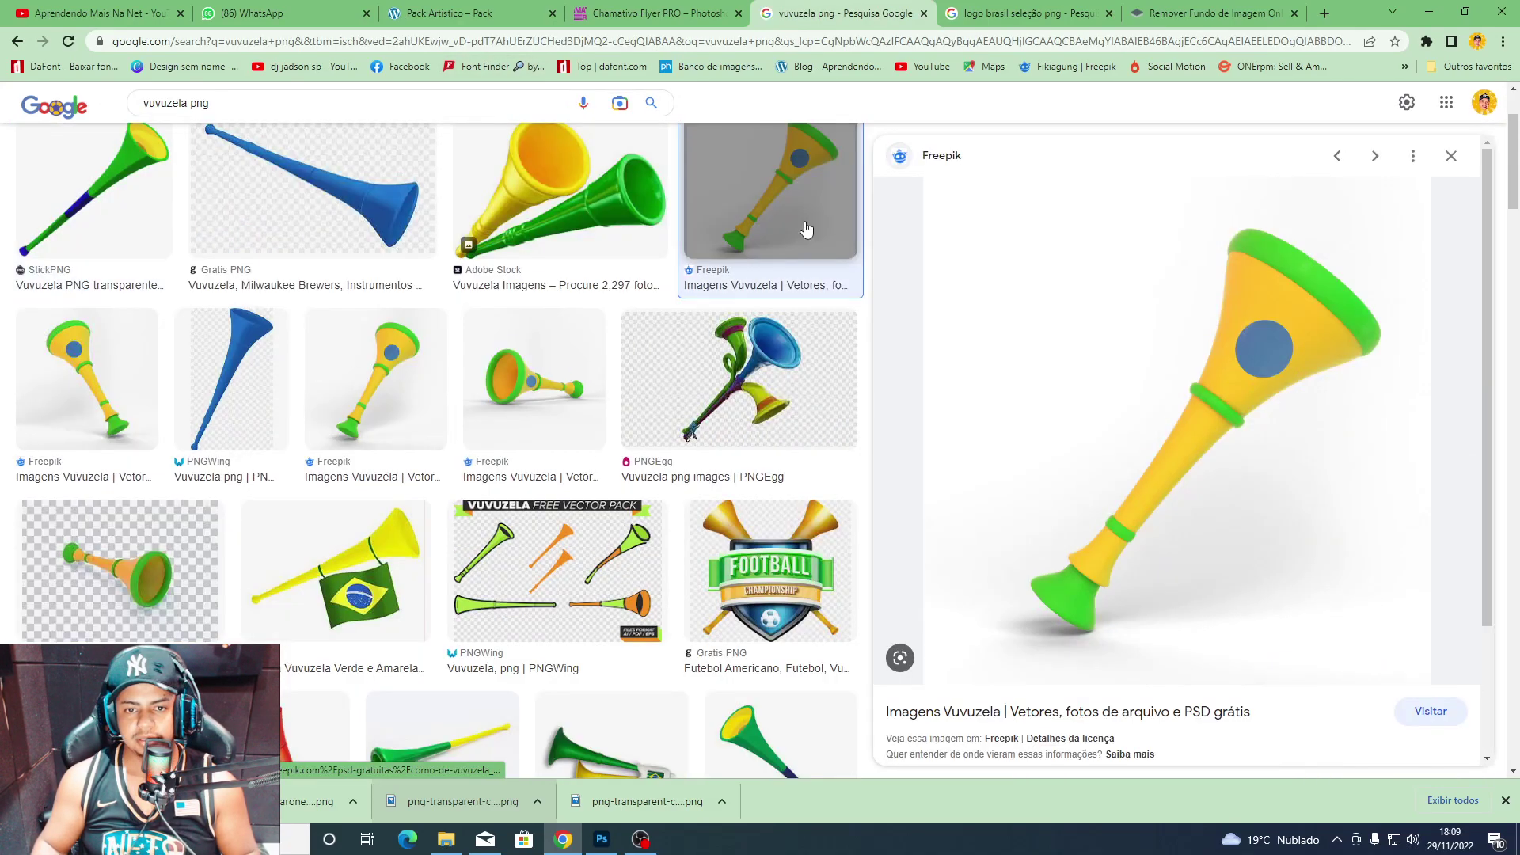
# Save the large vuvuzela preview image to disk.
pyautogui.rightClick(1269, 402)
pyautogui.click(1334, 591)
pyautogui.rightClick(1198, 411)
pyautogui.click(1234, 577)
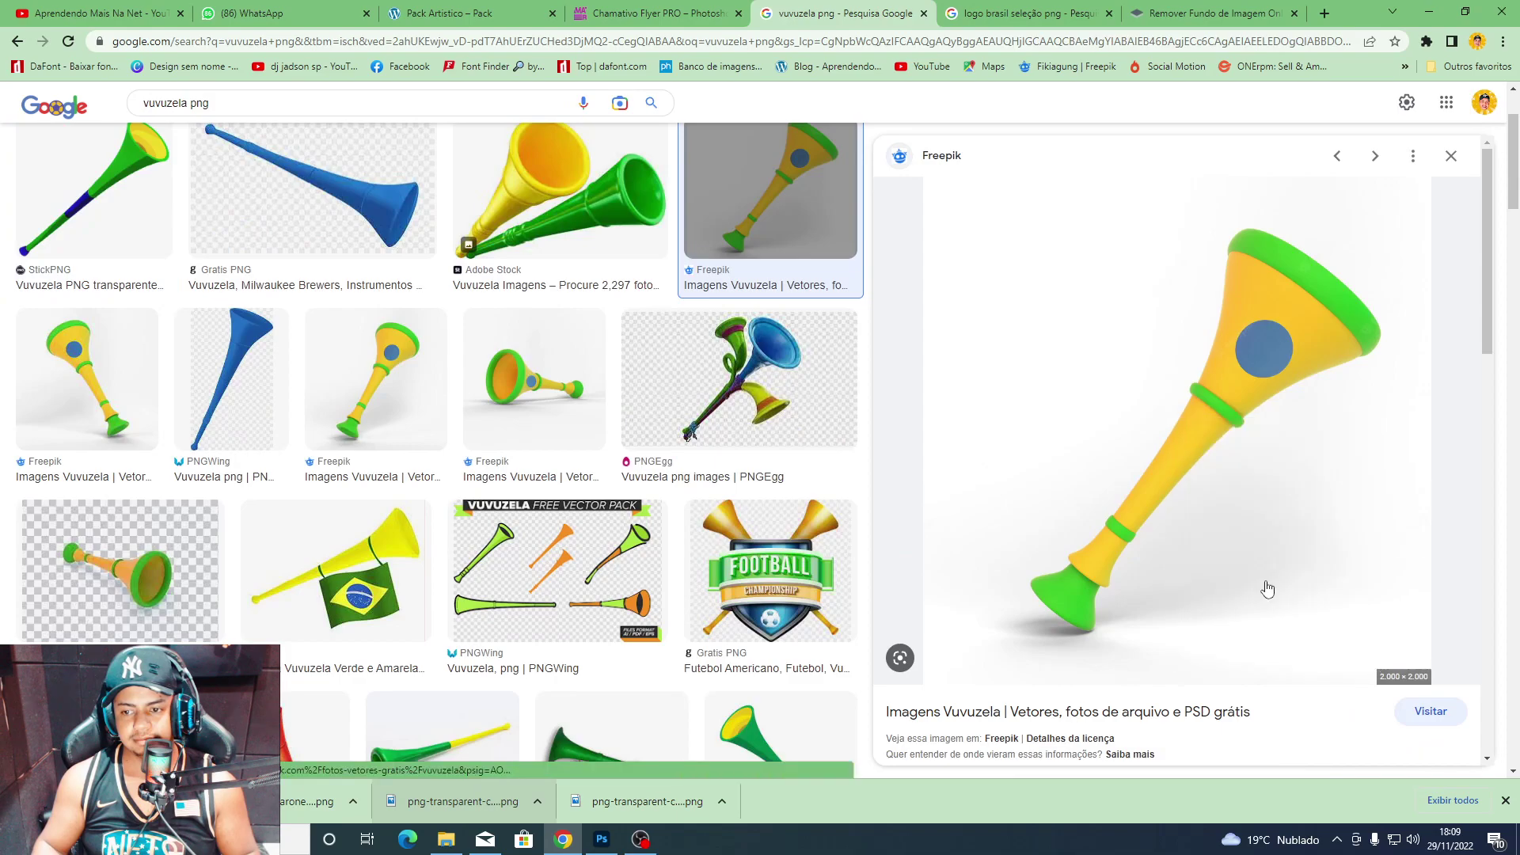
pyautogui.press('Return')
# Cut out the vuvuzela on remove.bg, download the PNG, and drag it into the poster.
pyautogui.click(1176, 8)
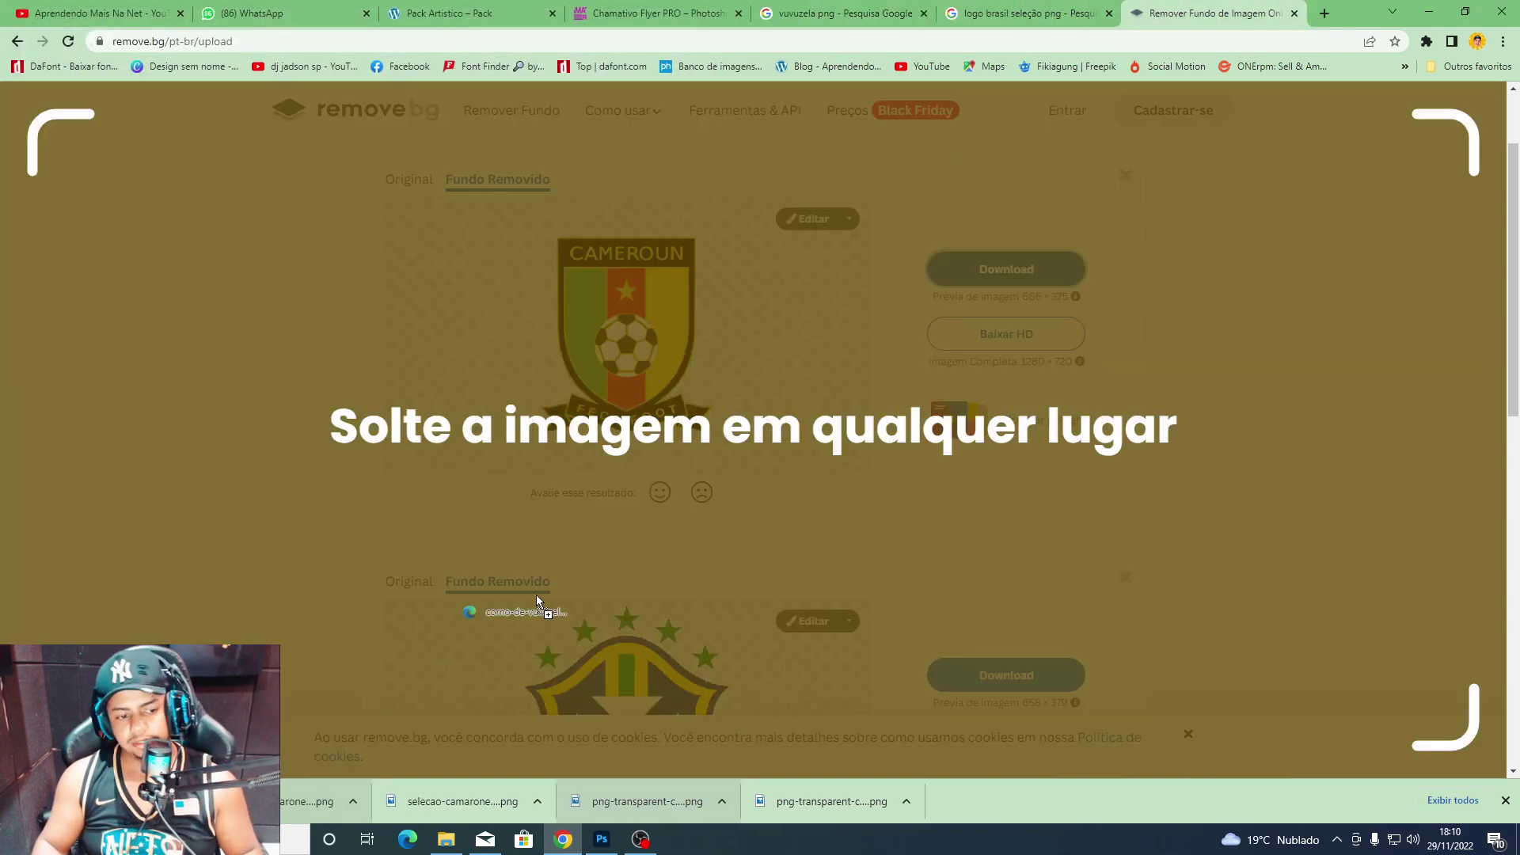
pyautogui.moveTo(832, 801); pyautogui.dragTo(573, 557)
pyautogui.press('Return')
pyautogui.click(660, 11)
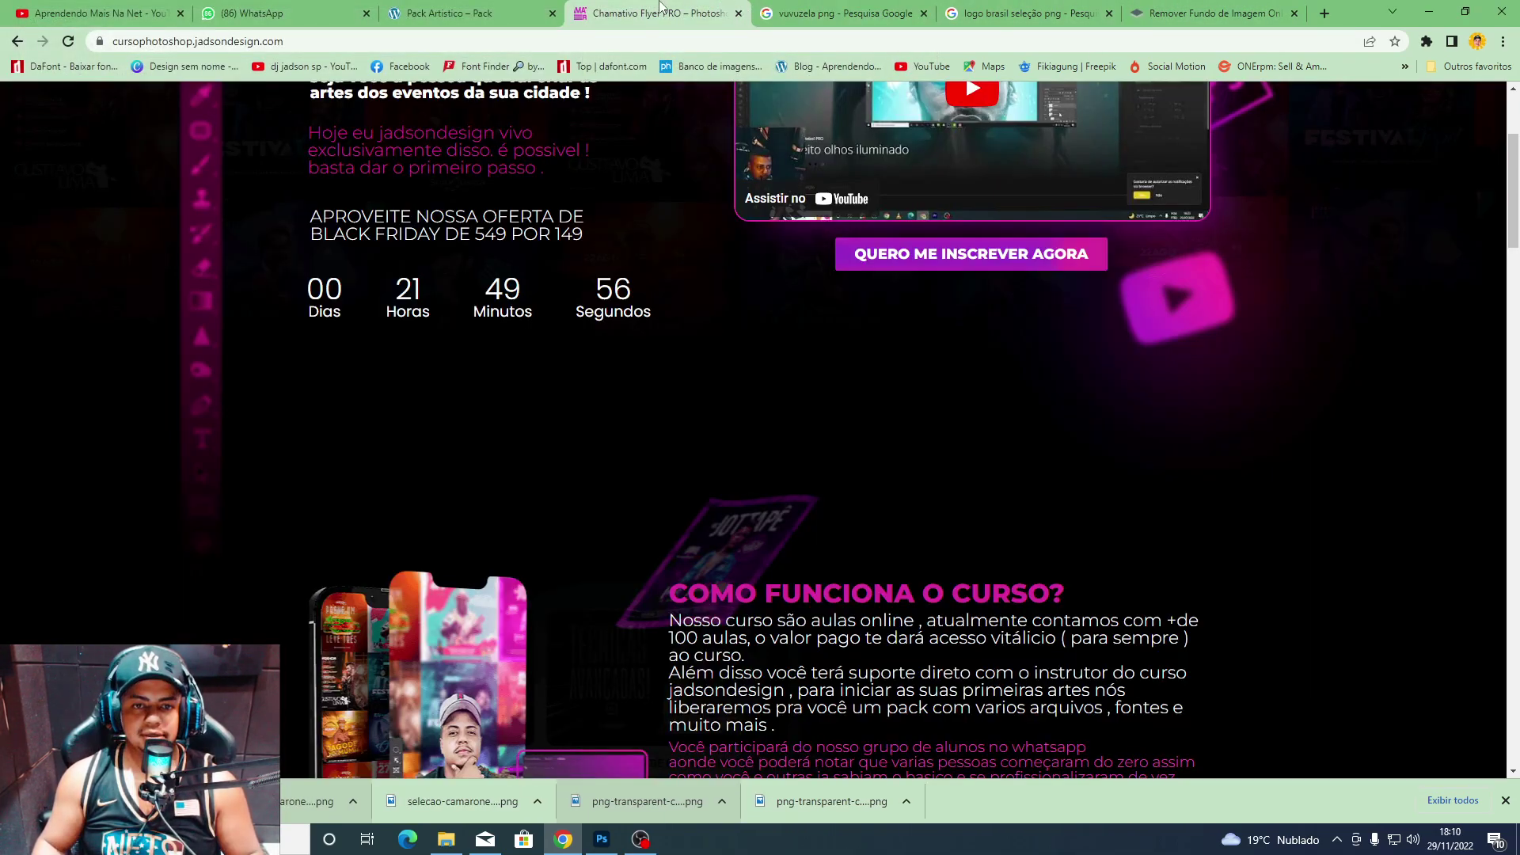
pyautogui.click(1211, 13)
pyautogui.moveTo(647, 801); pyautogui.dragTo(943, 448)
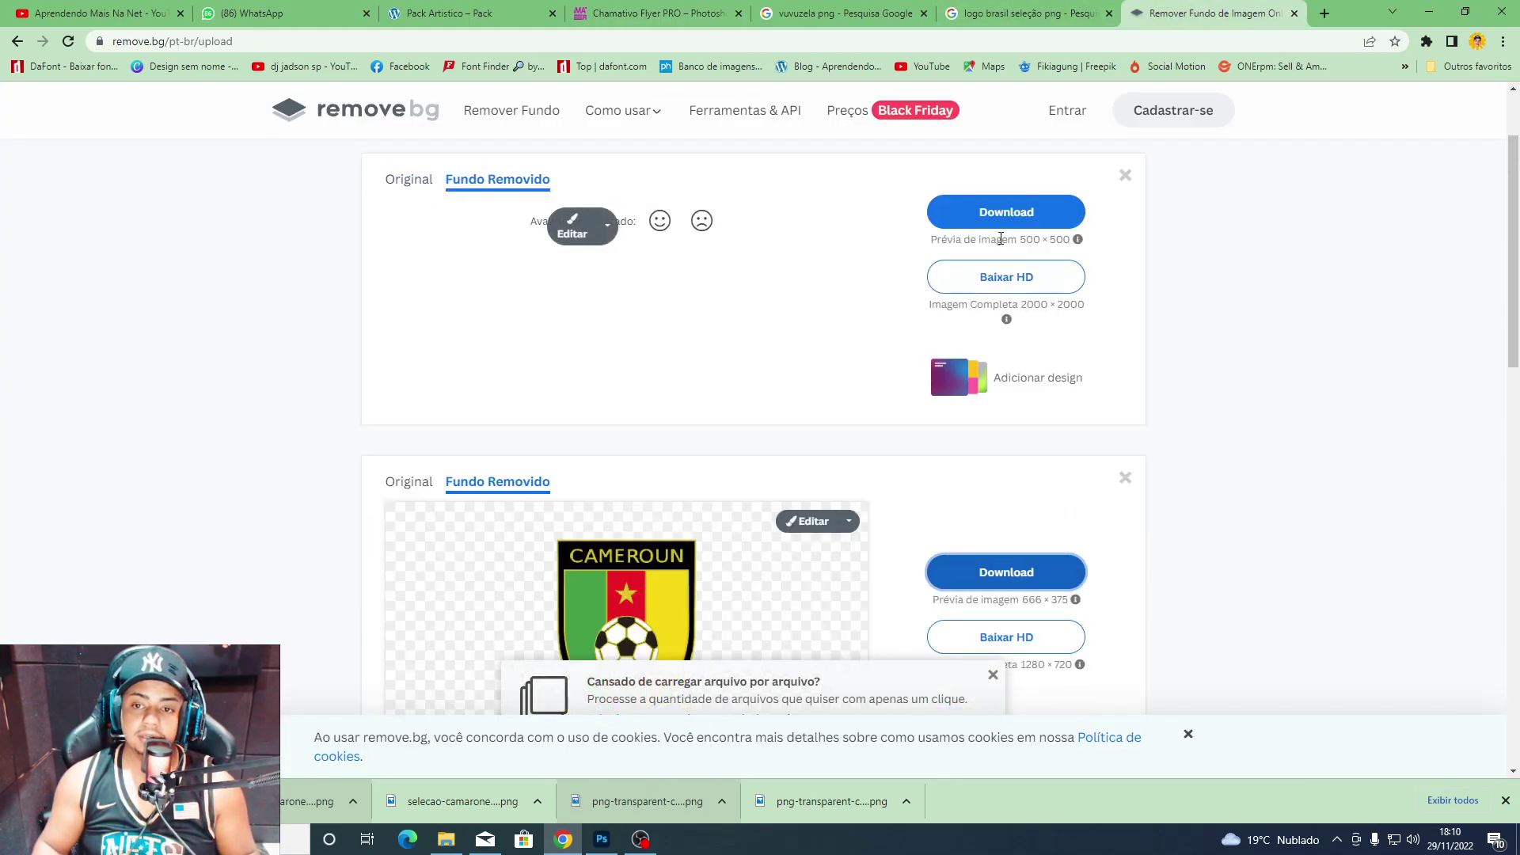
pyautogui.click(999, 298)
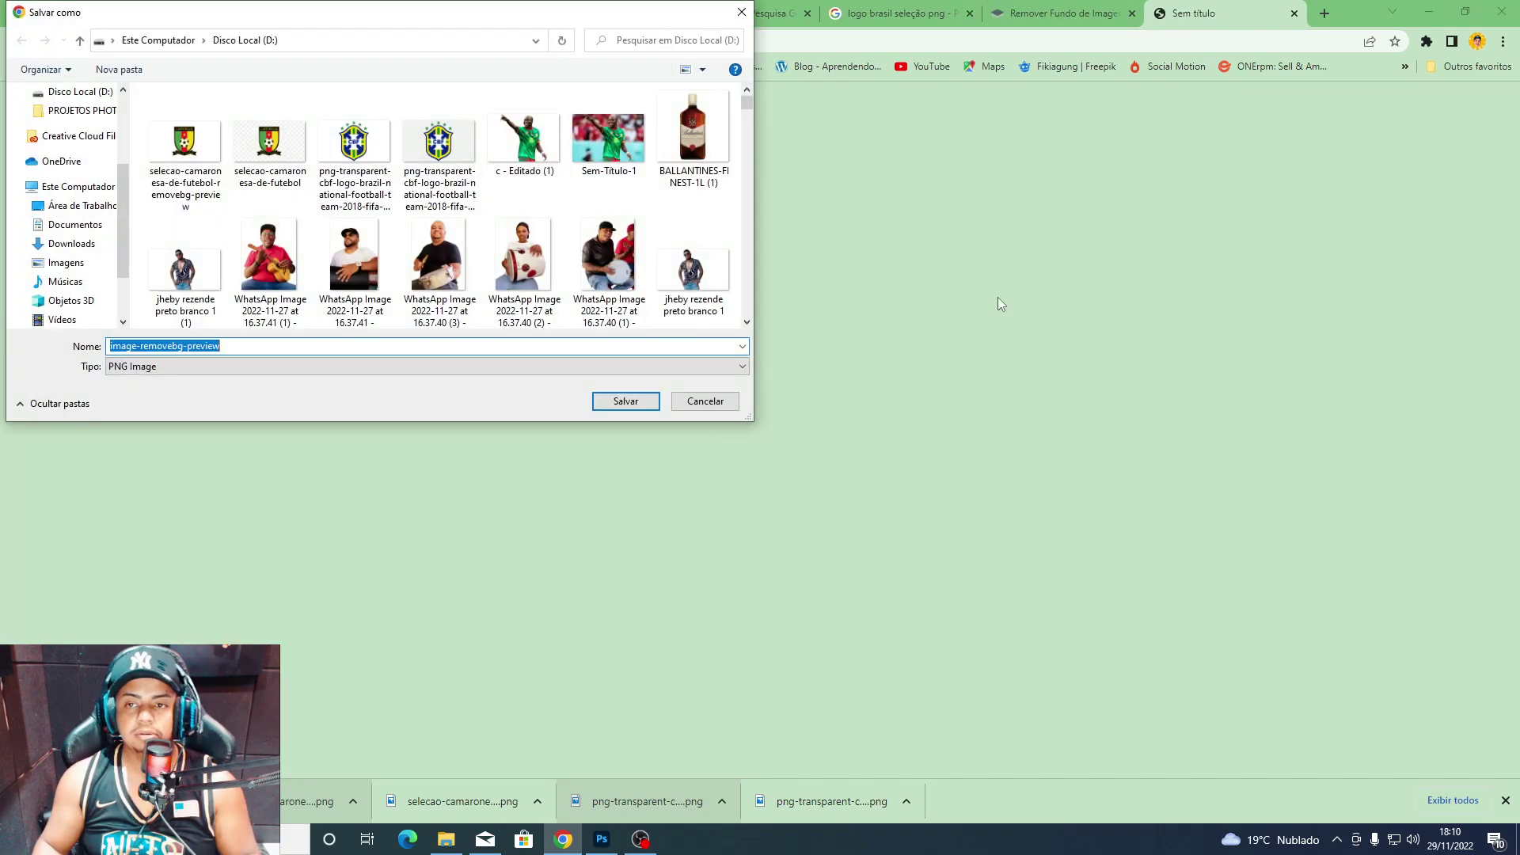
pyautogui.press('Return')
pyautogui.moveTo(364, 801)
pyautogui.mouseDown()
pyautogui.moveTo(800, 595)
pyautogui.moveTo(813, 375)
pyautogui.mouseUp()
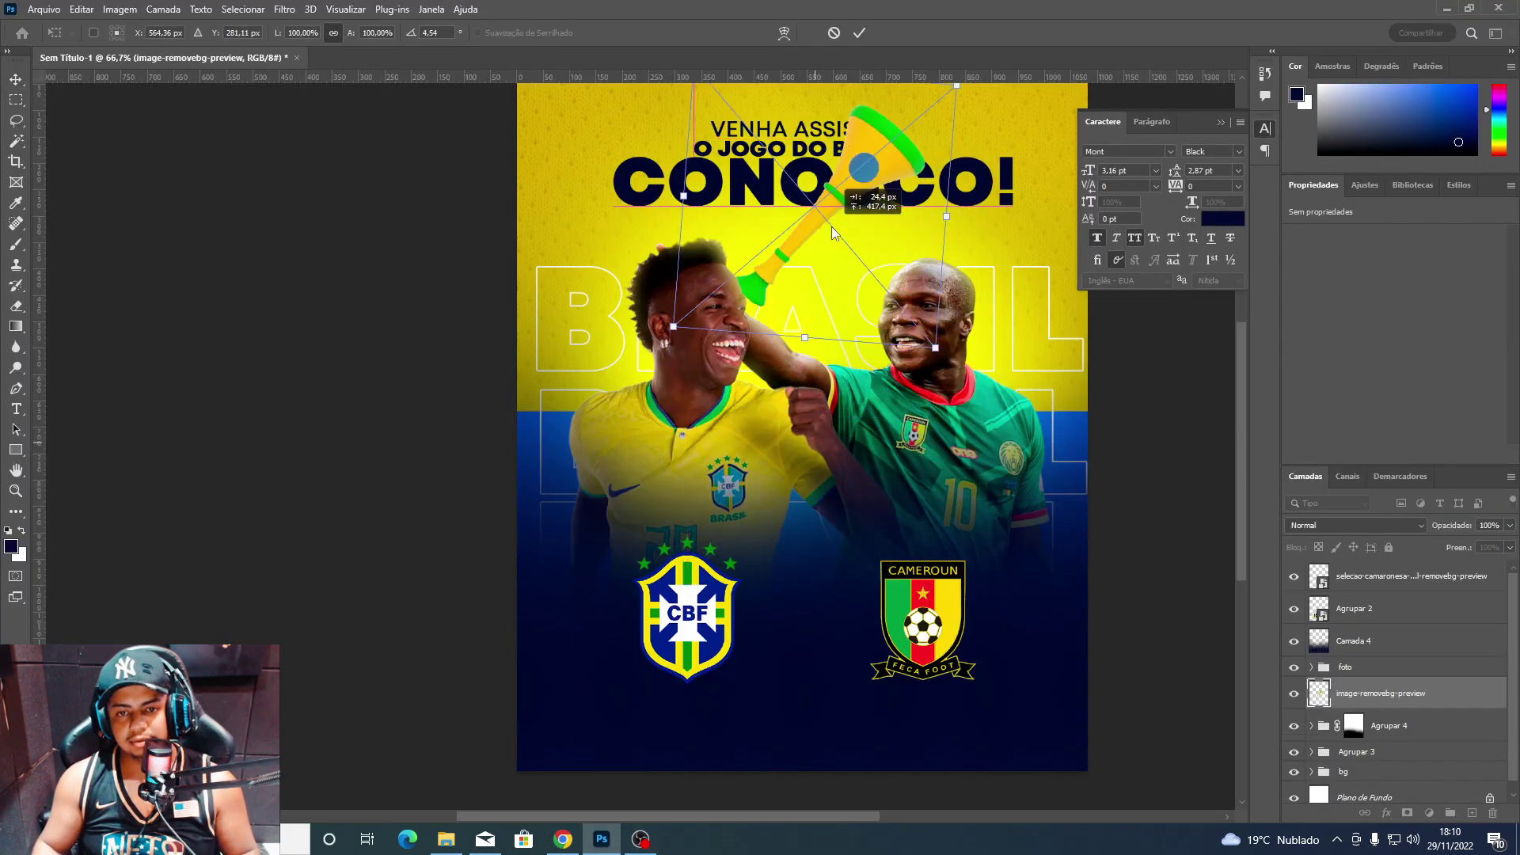
# Tilt the vuvuzela at the top-left and duplicate it twice down the left edge.
pyautogui.moveTo(1013, 348)
pyautogui.mouseDown()
pyautogui.moveTo(959, 428)
pyautogui.moveTo(1045, 387)
pyautogui.moveTo(583, 385)
pyautogui.mouseUp()
pyautogui.press('Return')
pyautogui.scroll(2, 1045, 387)
pyautogui.hotkey('ctrl', 't')
pyautogui.moveTo(407, 341); pyautogui.dragTo(420, 376)
pyautogui.press('Return')
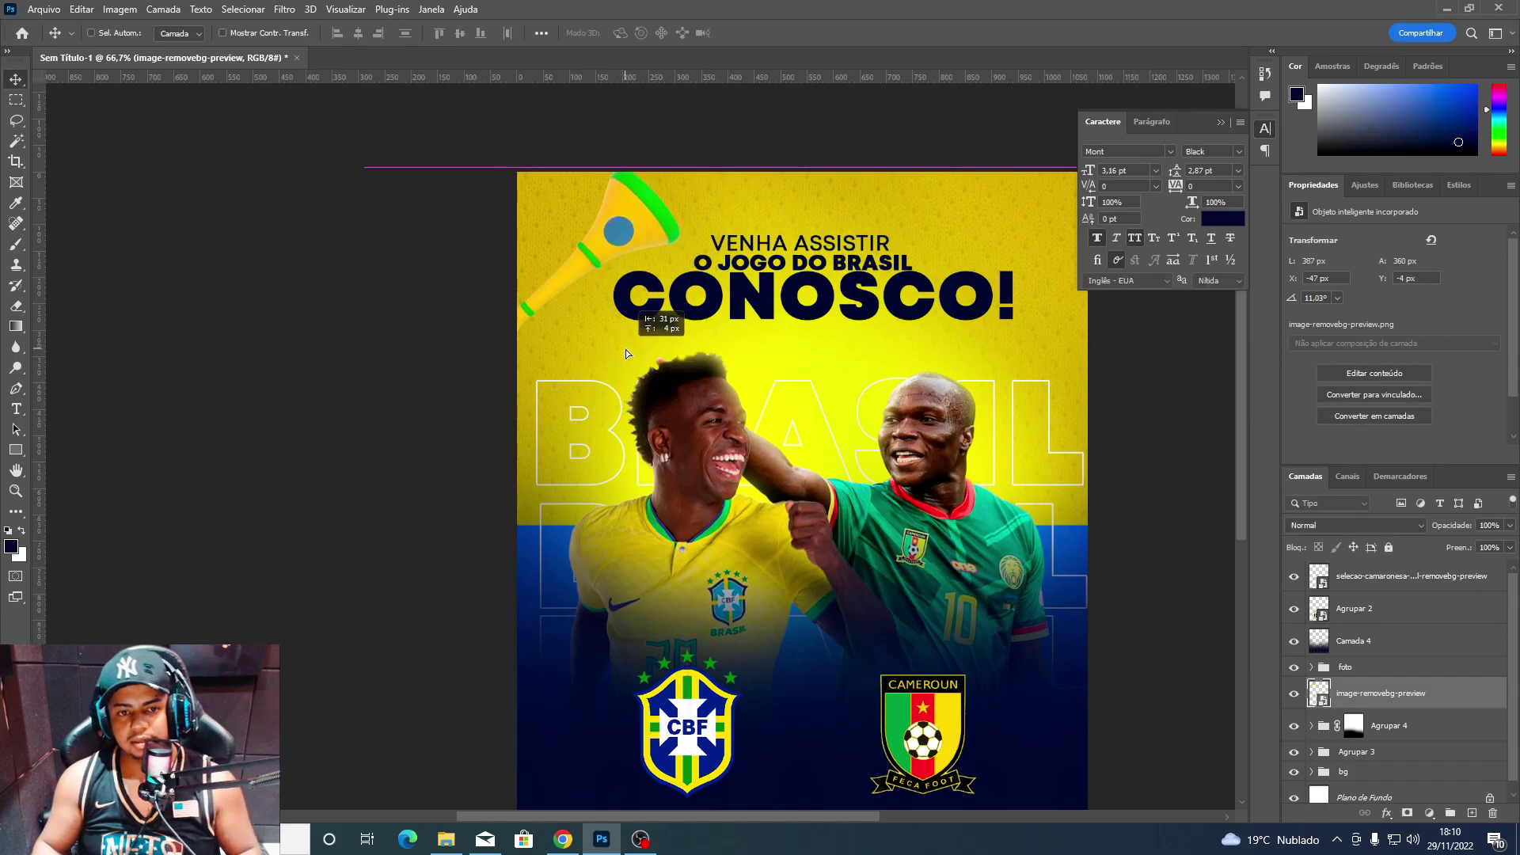
pyautogui.moveTo(606, 325); pyautogui.dragTo(588, 437)
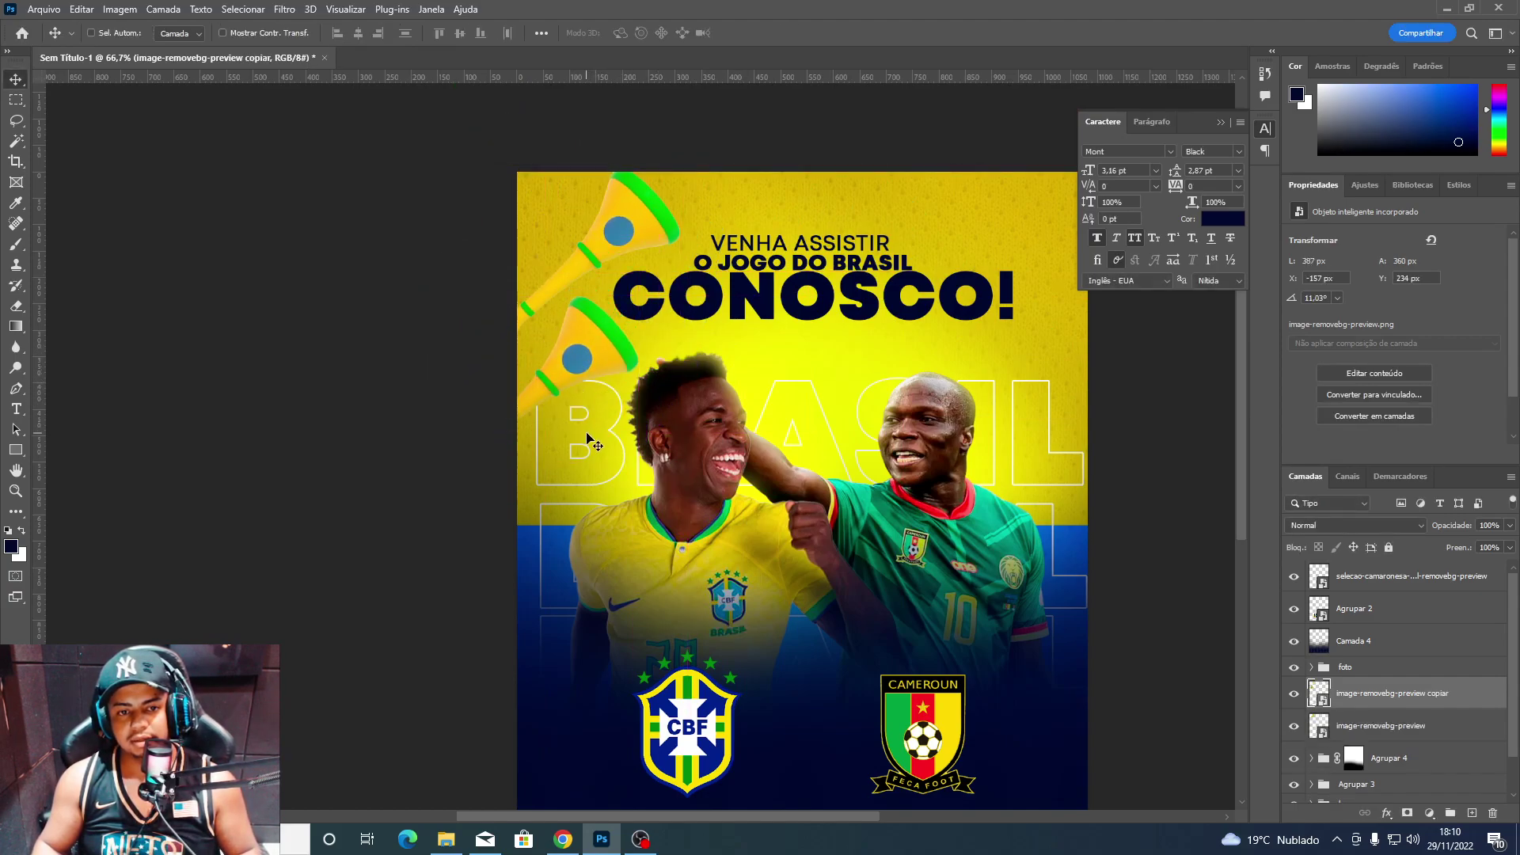
pyautogui.moveTo(667, 508); pyautogui.dragTo(660, 620)
pyautogui.scroll(-1, 602, 582)
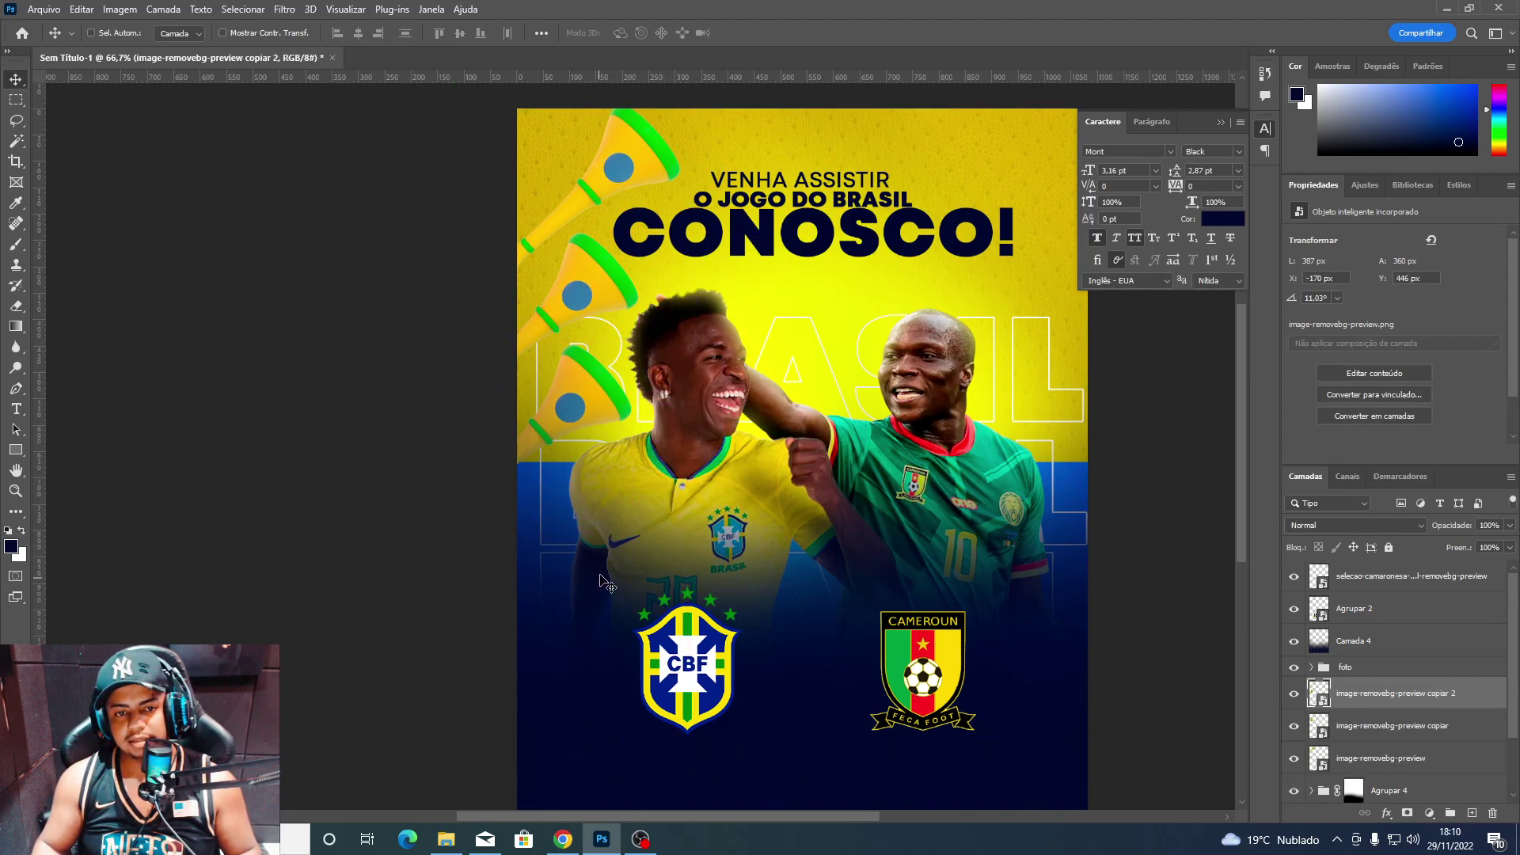
# Copy the three vuvuzelas to the right edge and flip them horizontally.
pyautogui.keyDown('shift'); pyautogui.click(1389, 757); pyautogui.keyUp('shift')
pyautogui.moveTo(547, 311); pyautogui.dragTo(923, 319)
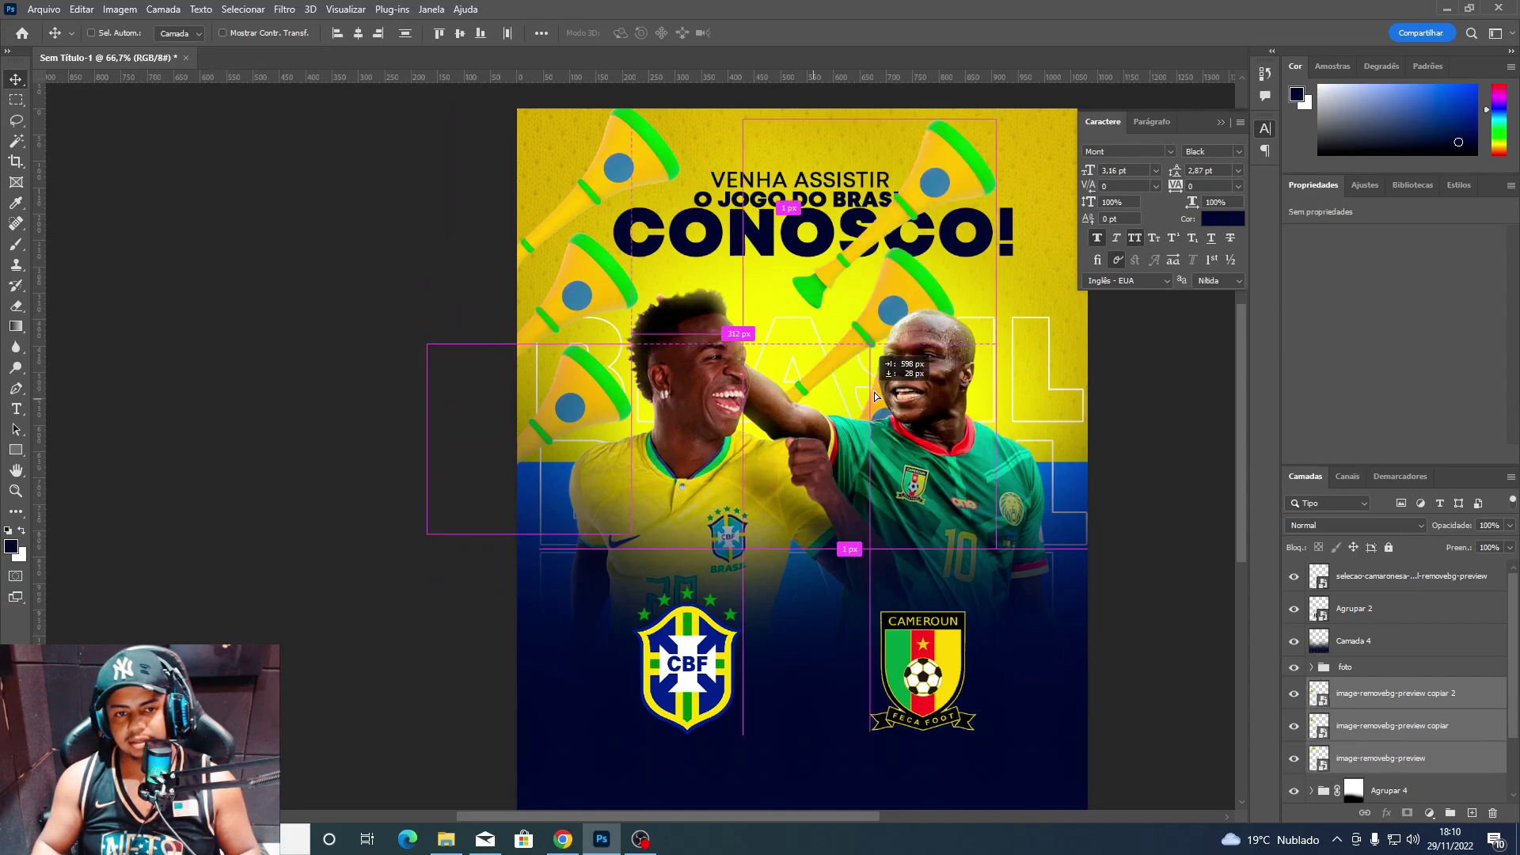
pyautogui.hotkey('ctrl', 't')
pyautogui.rightClick(923, 319)
pyautogui.click(986, 631)
pyautogui.press('Return')
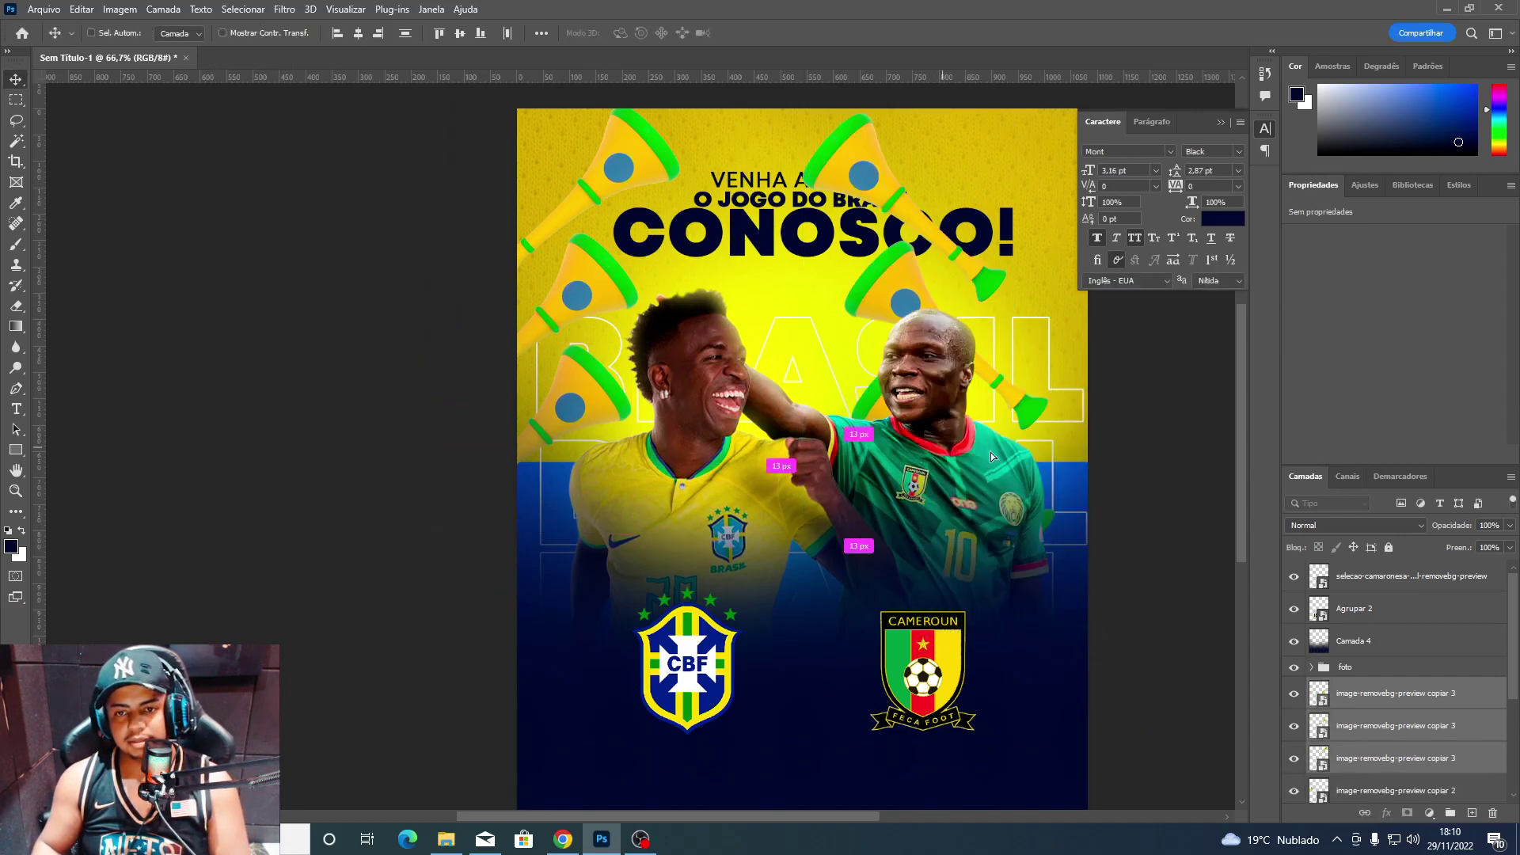
pyautogui.moveTo(990, 452); pyautogui.dragTo(1087, 461)
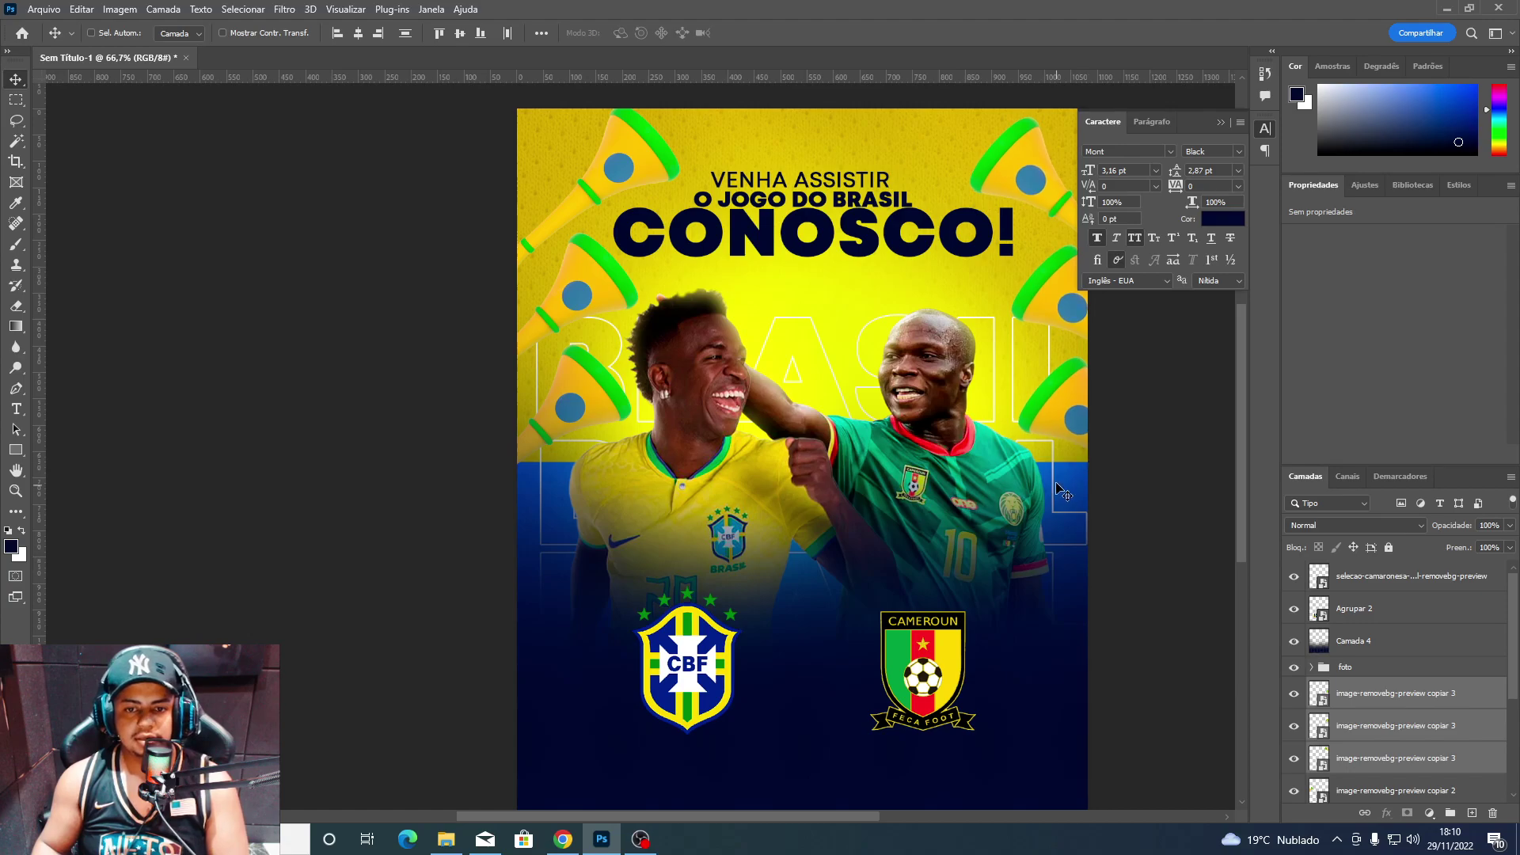
pyautogui.scroll(1, 1086, 462)
# Search Google Images for 'baneira brasil png' and open the Freepik flag page.
pyautogui.click(562, 841)
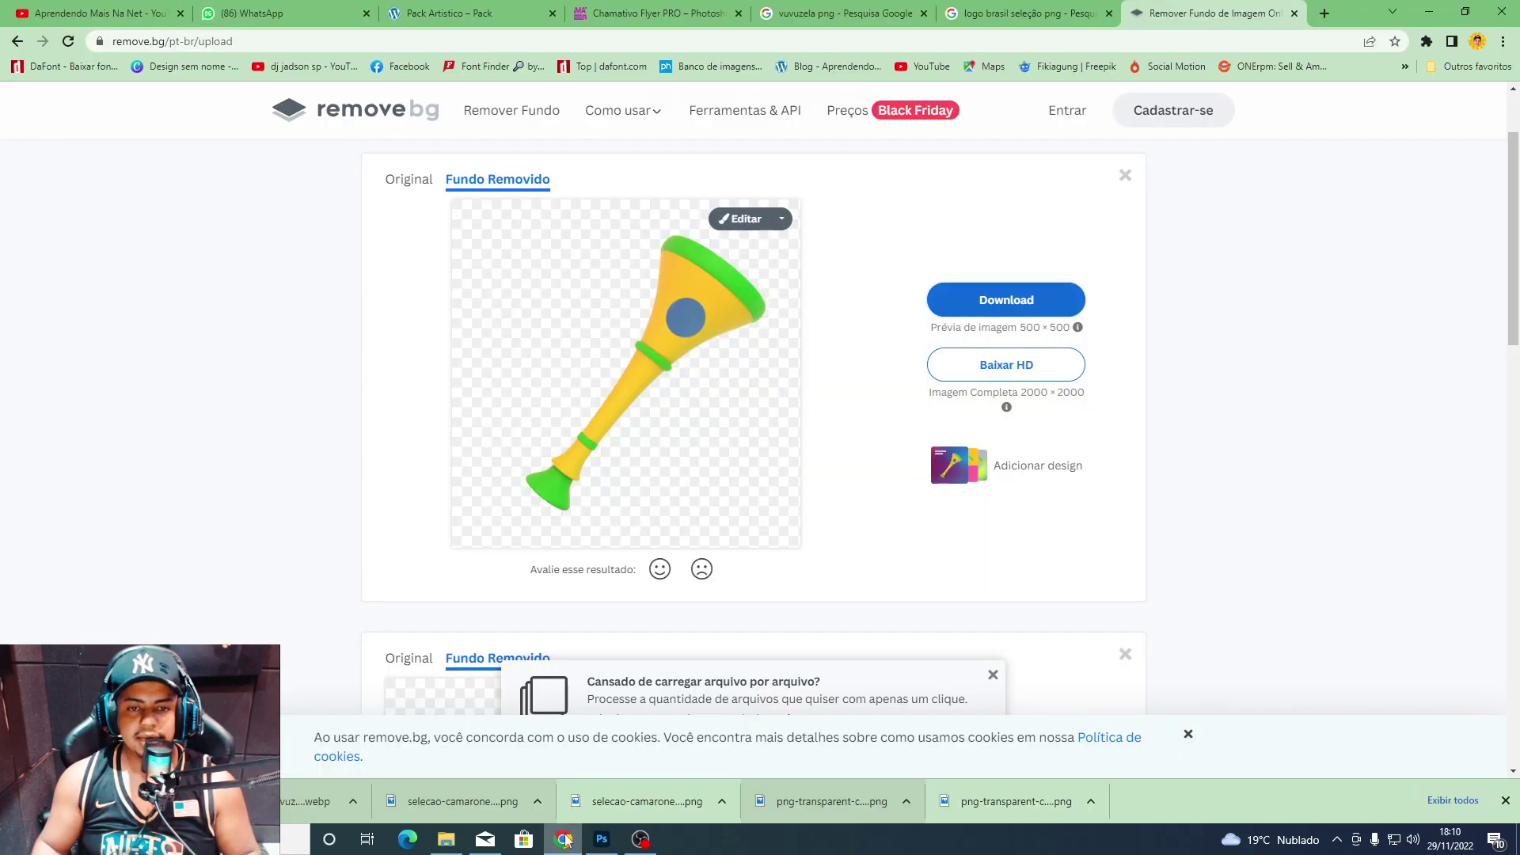
pyautogui.click(1021, 14)
pyautogui.tripleClick(532, 95)
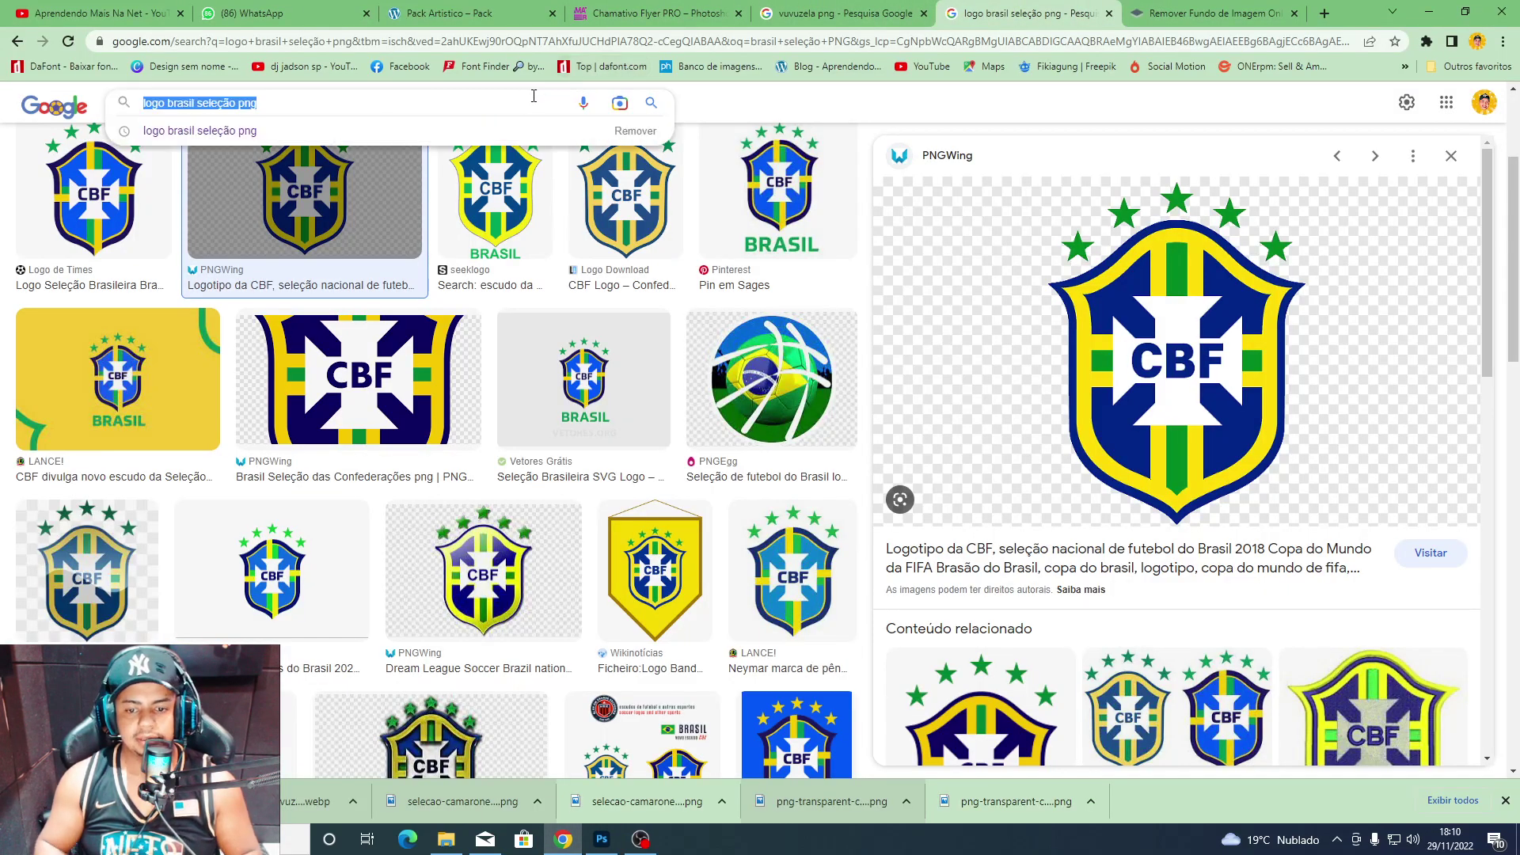
pyautogui.write('baneira brasil')
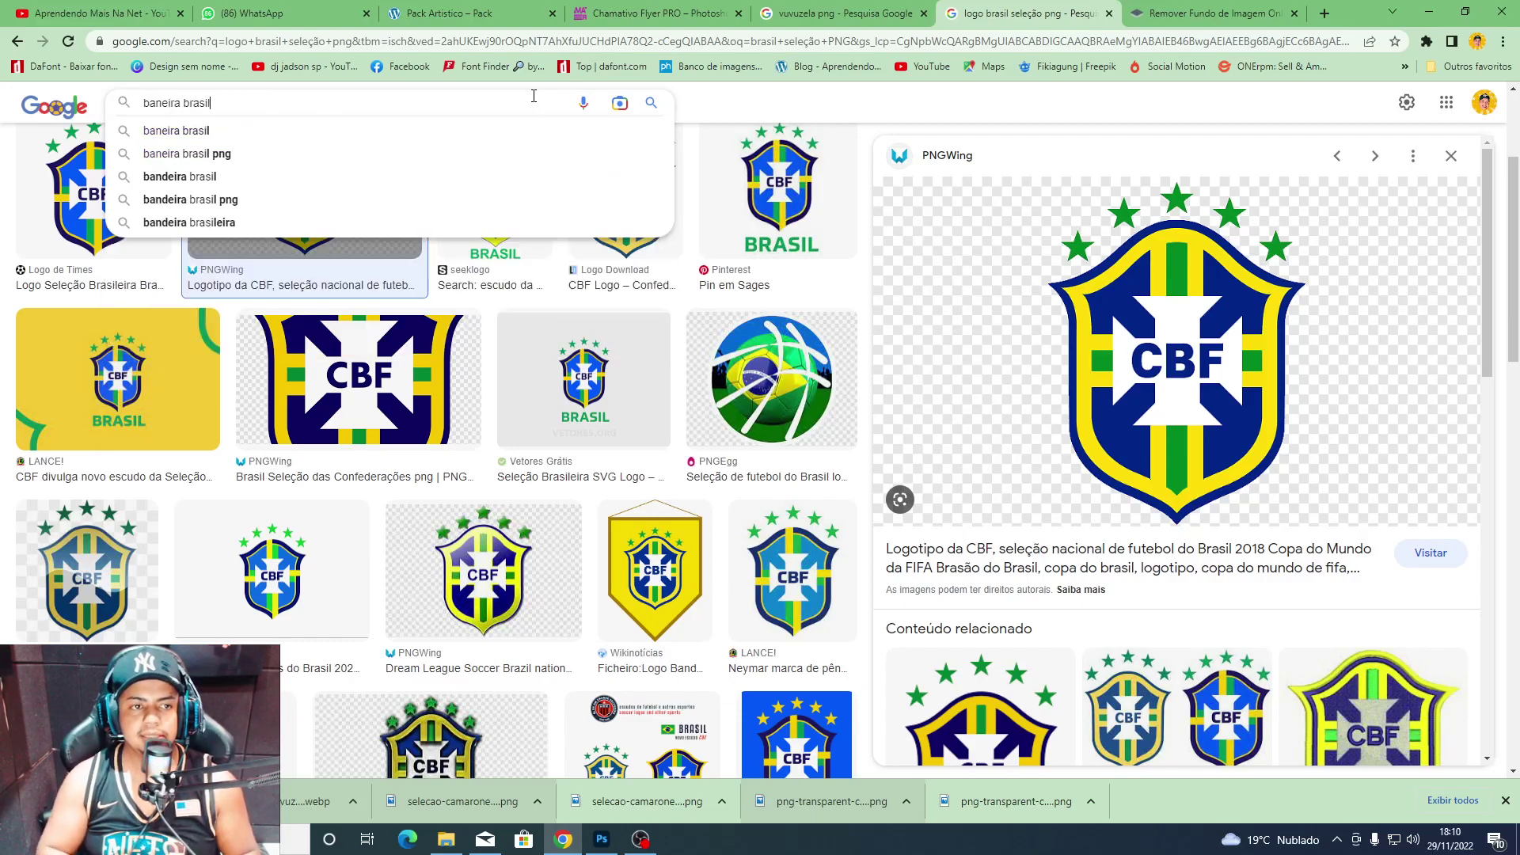
pyautogui.write(' png')
pyautogui.press('Return')
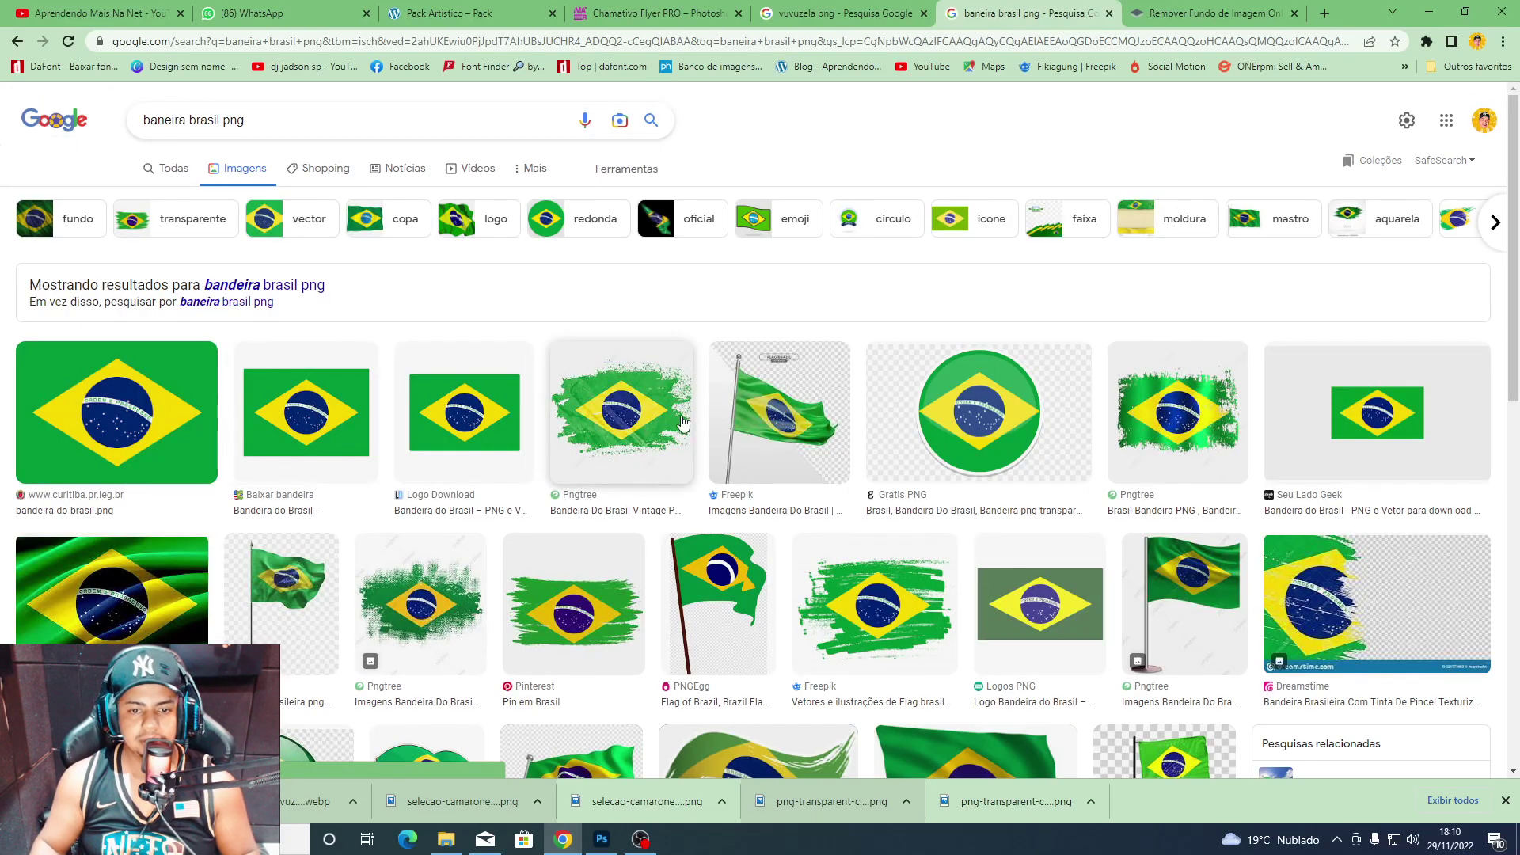
pyautogui.click(780, 411)
pyautogui.scroll(-2, 1195, 393)
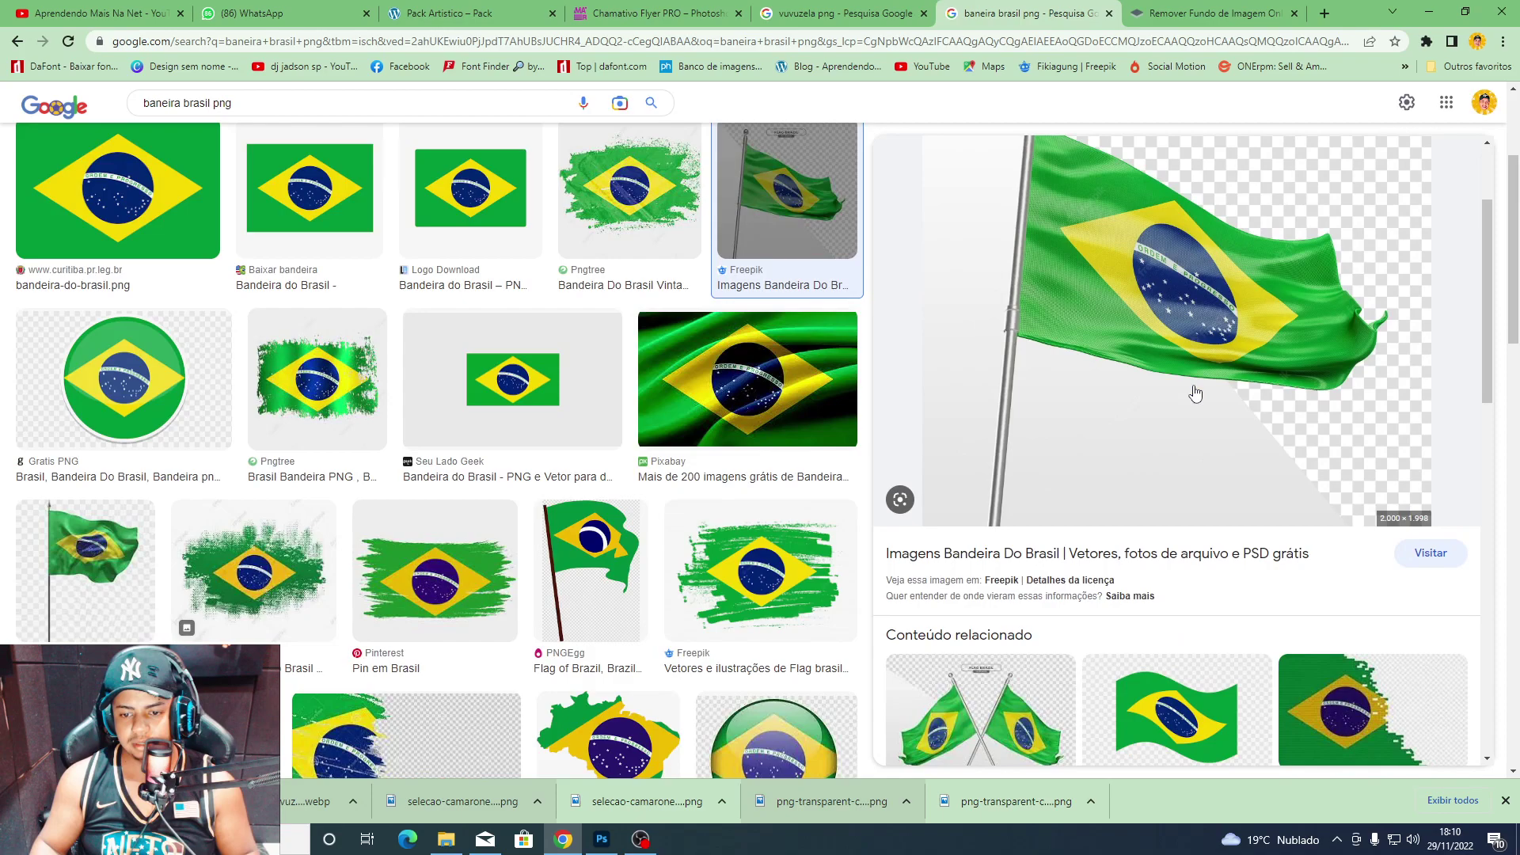
pyautogui.click(1285, 432)
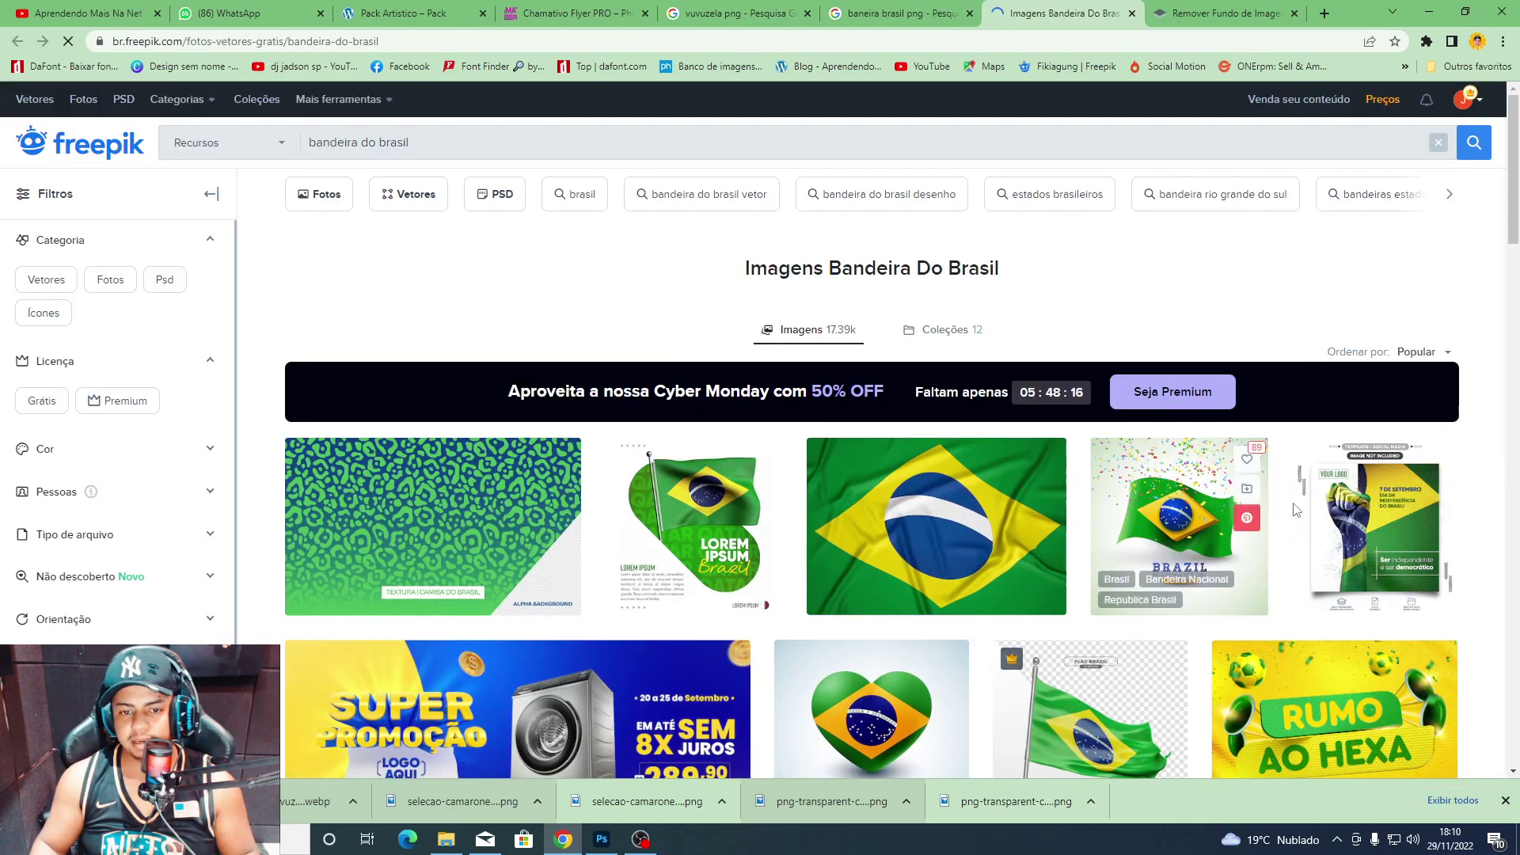
# Download the Brazil flag-on-pole render and open its PSD from the zip.
pyautogui.scroll(-4, 1207, 208)
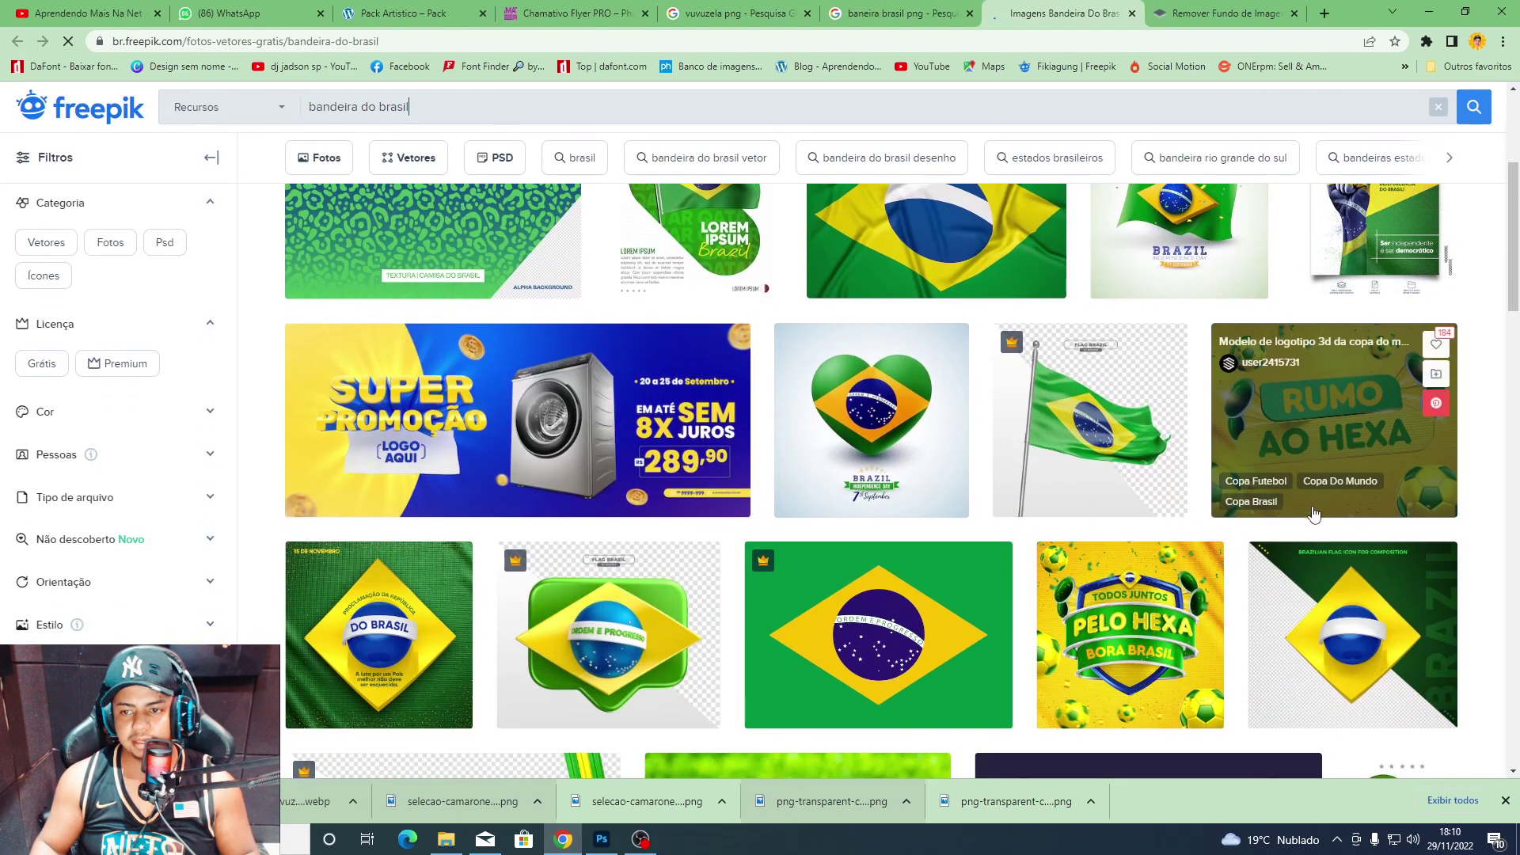
pyautogui.click(1140, 422)
pyautogui.click(1130, 342)
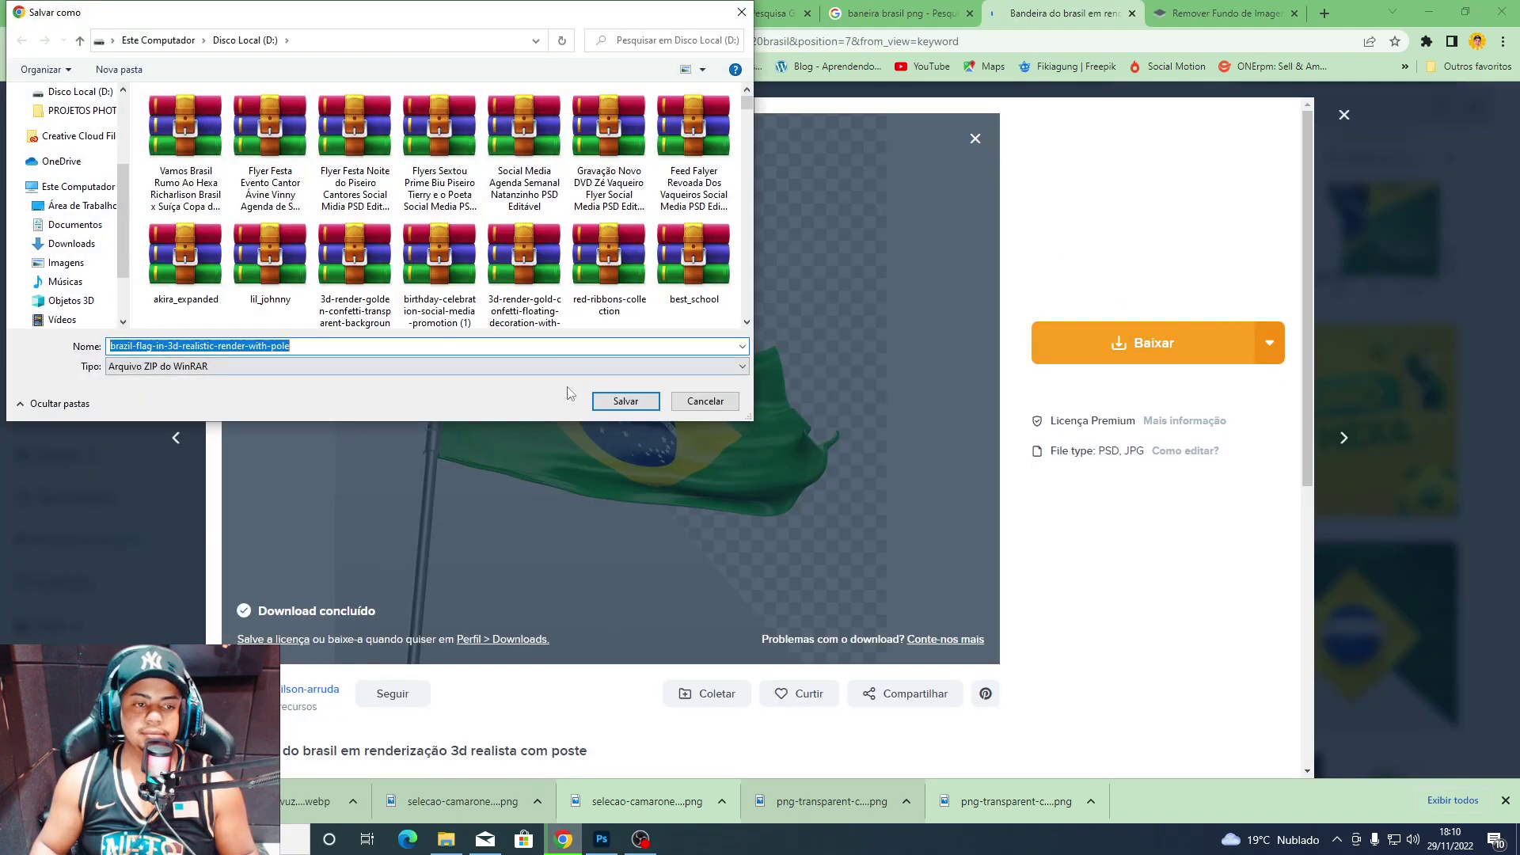
pyautogui.click(614, 396)
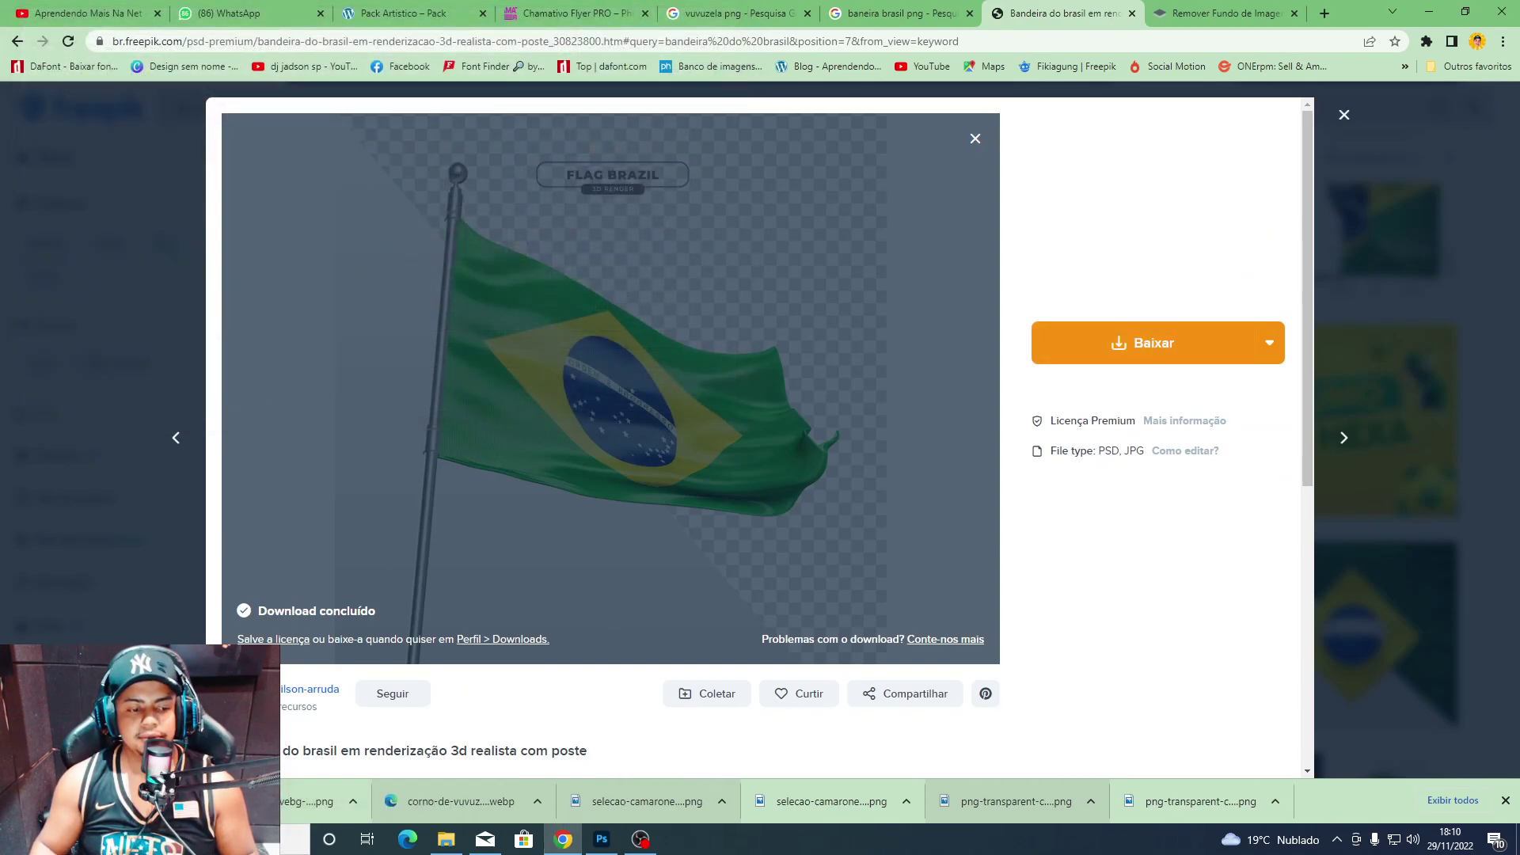
pyautogui.click(198, 801)
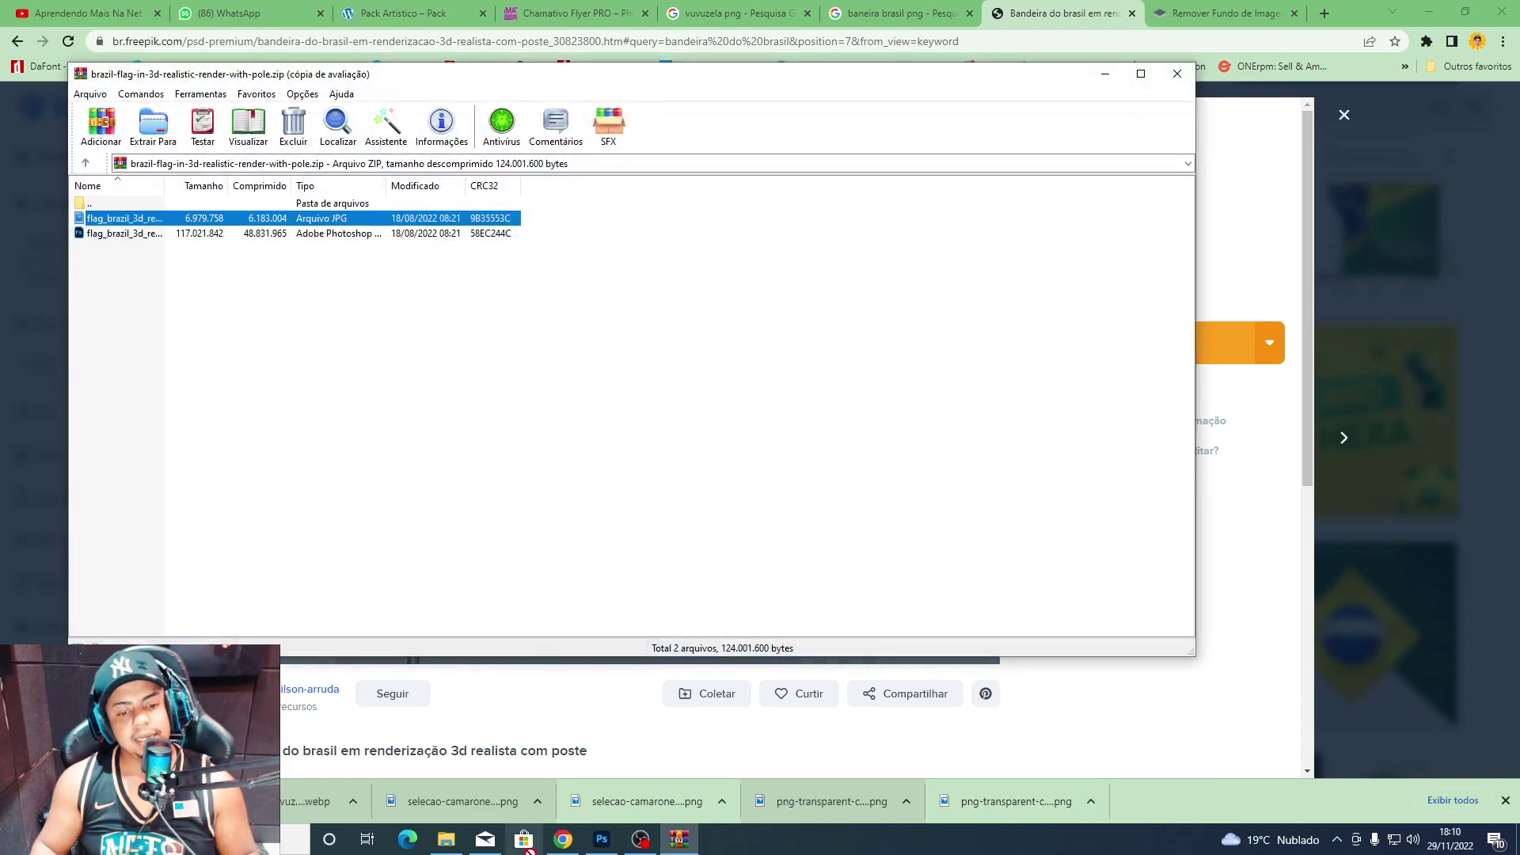
pyautogui.doubleClick(124, 232)
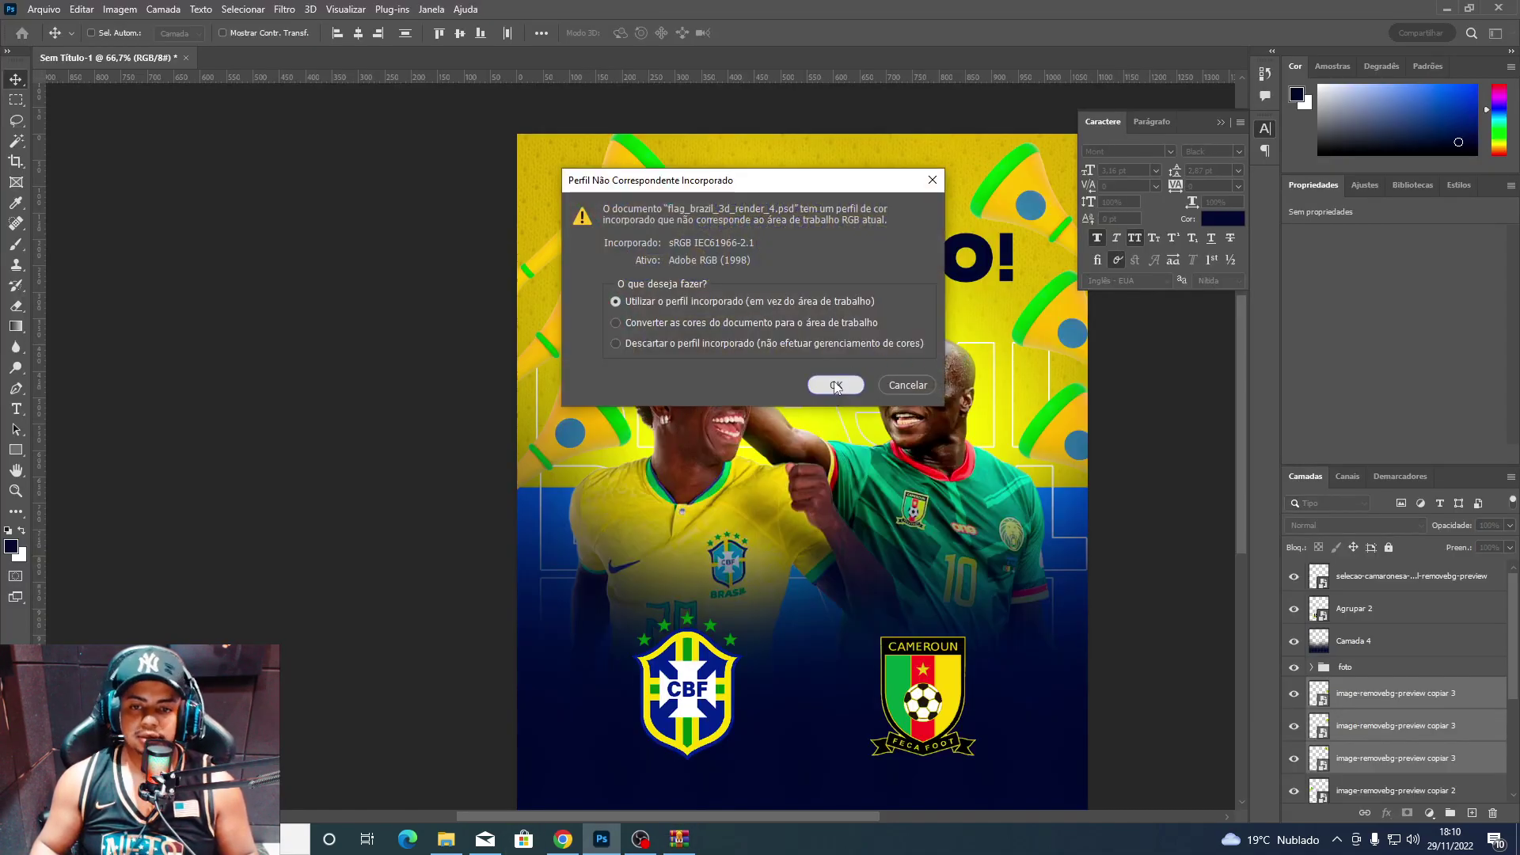
# Drag the 3D RENDER flag group from the PSD into the flyer document.
pyautogui.click(836, 385)
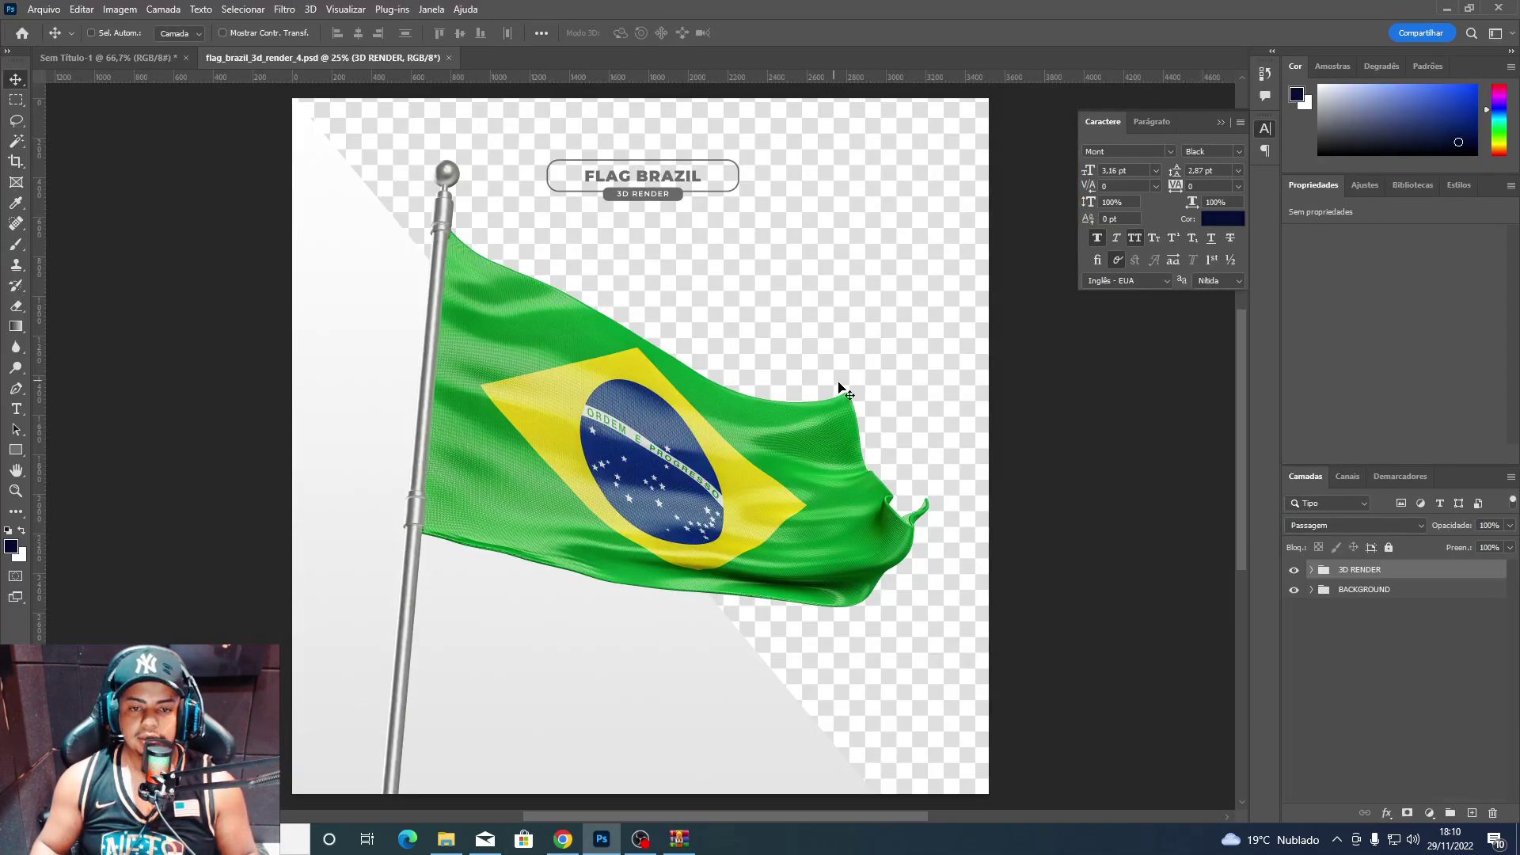
pyautogui.click(1293, 569)
pyautogui.moveTo(1346, 570)
pyautogui.mouseDown()
pyautogui.moveTo(85, 46)
pyautogui.moveTo(684, 467)
pyautogui.mouseUp()
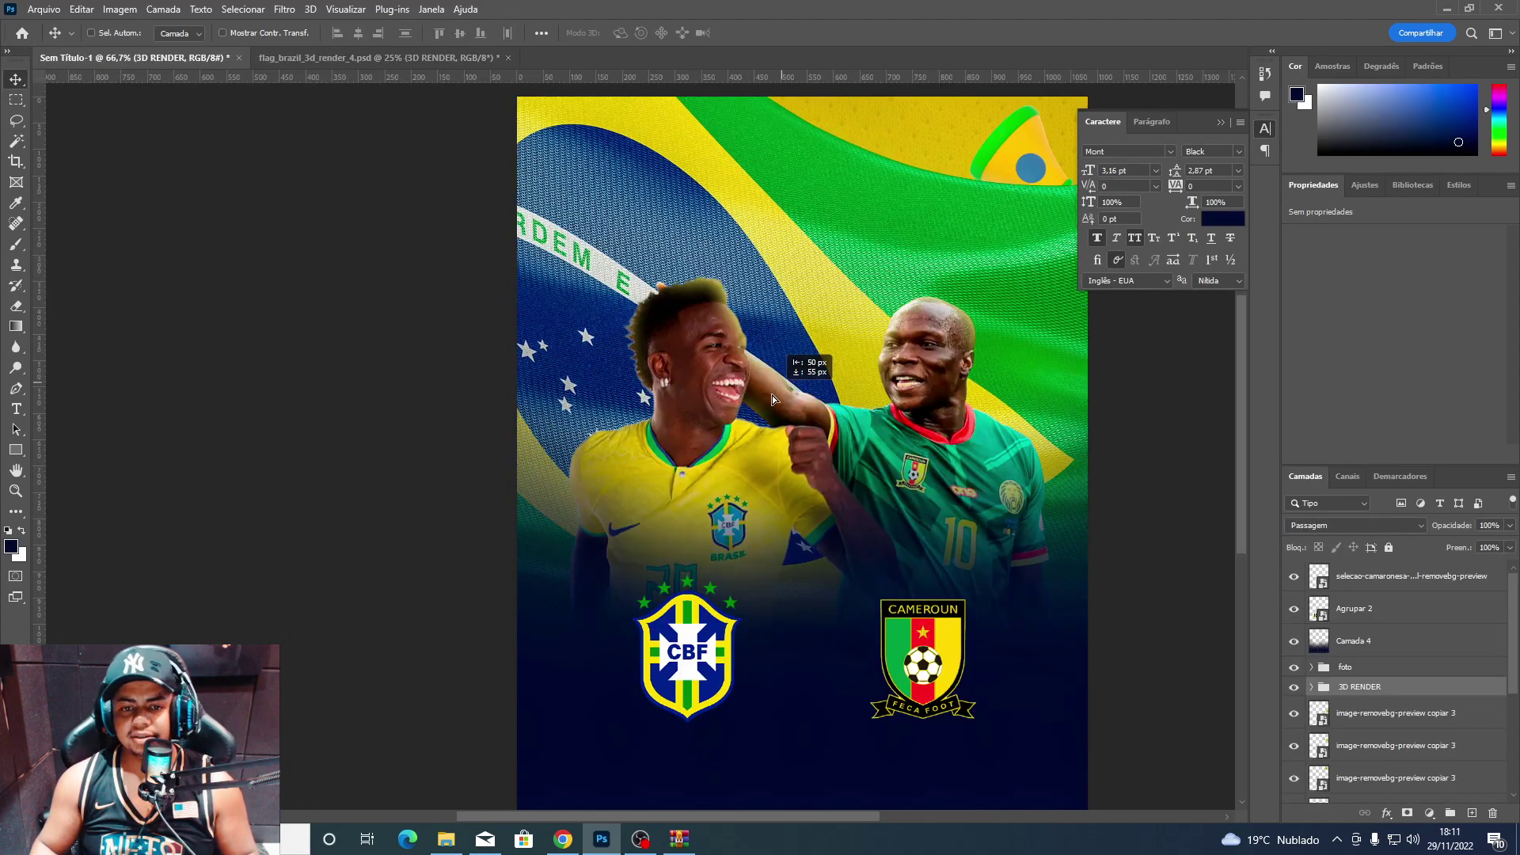
# Shrink the flag to about a third and place it behind the players on the left.
pyautogui.hotkey('ctrl', 't')
pyautogui.moveTo(783, 224); pyautogui.dragTo(807, 227)
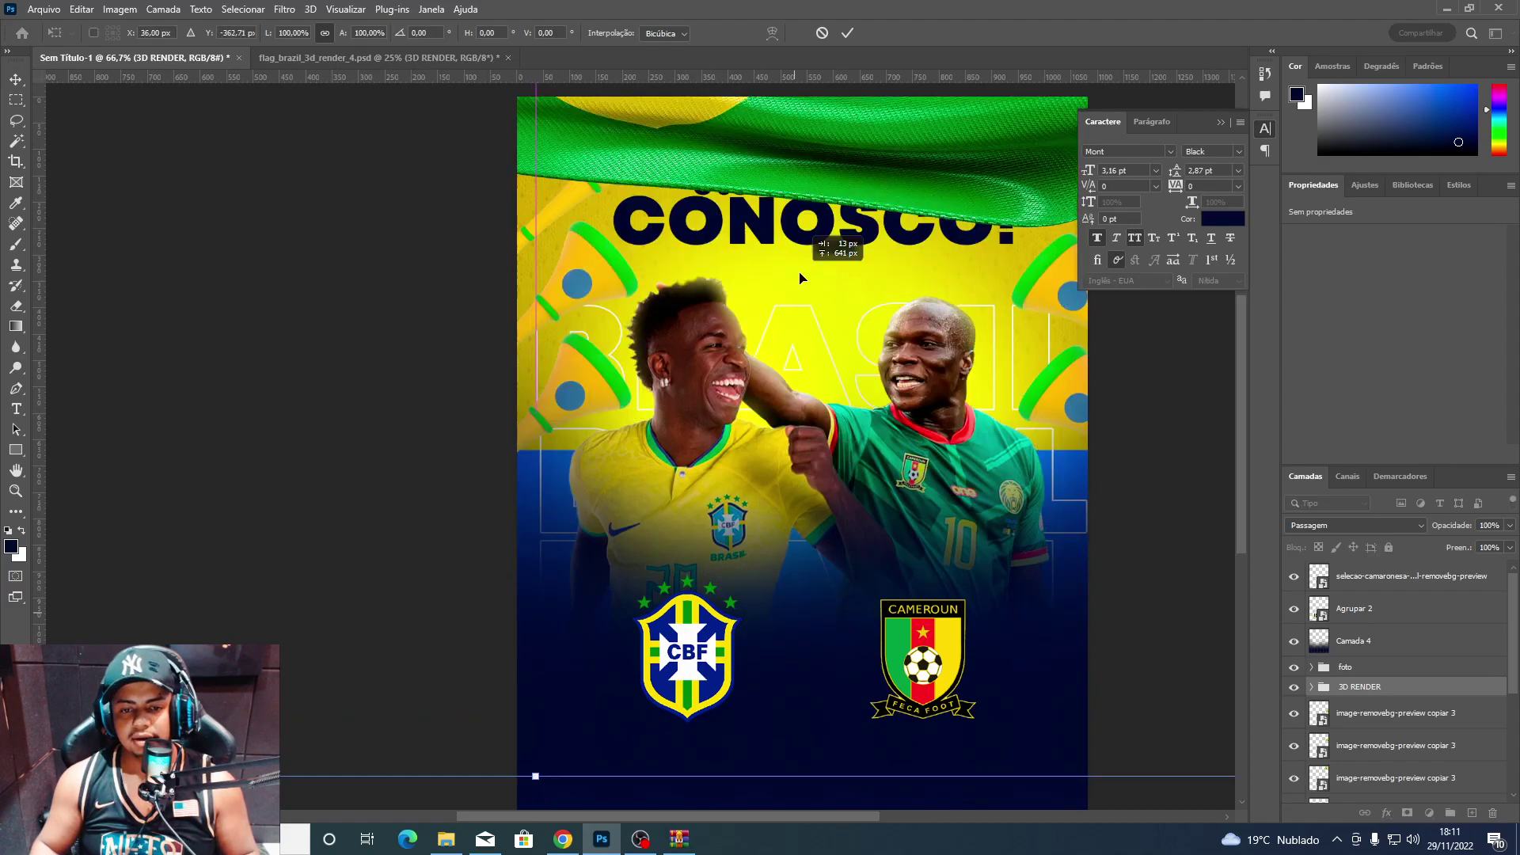
pyautogui.moveTo(570, 694)
pyautogui.mouseDown()
pyautogui.moveTo(948, 314)
pyautogui.moveTo(435, 317)
pyautogui.mouseUp()
pyautogui.moveTo(359, 372)
pyautogui.mouseDown()
pyautogui.moveTo(767, 424)
pyautogui.moveTo(827, 391)
pyautogui.moveTo(804, 406)
pyautogui.mouseUp()
pyautogui.press('Return')
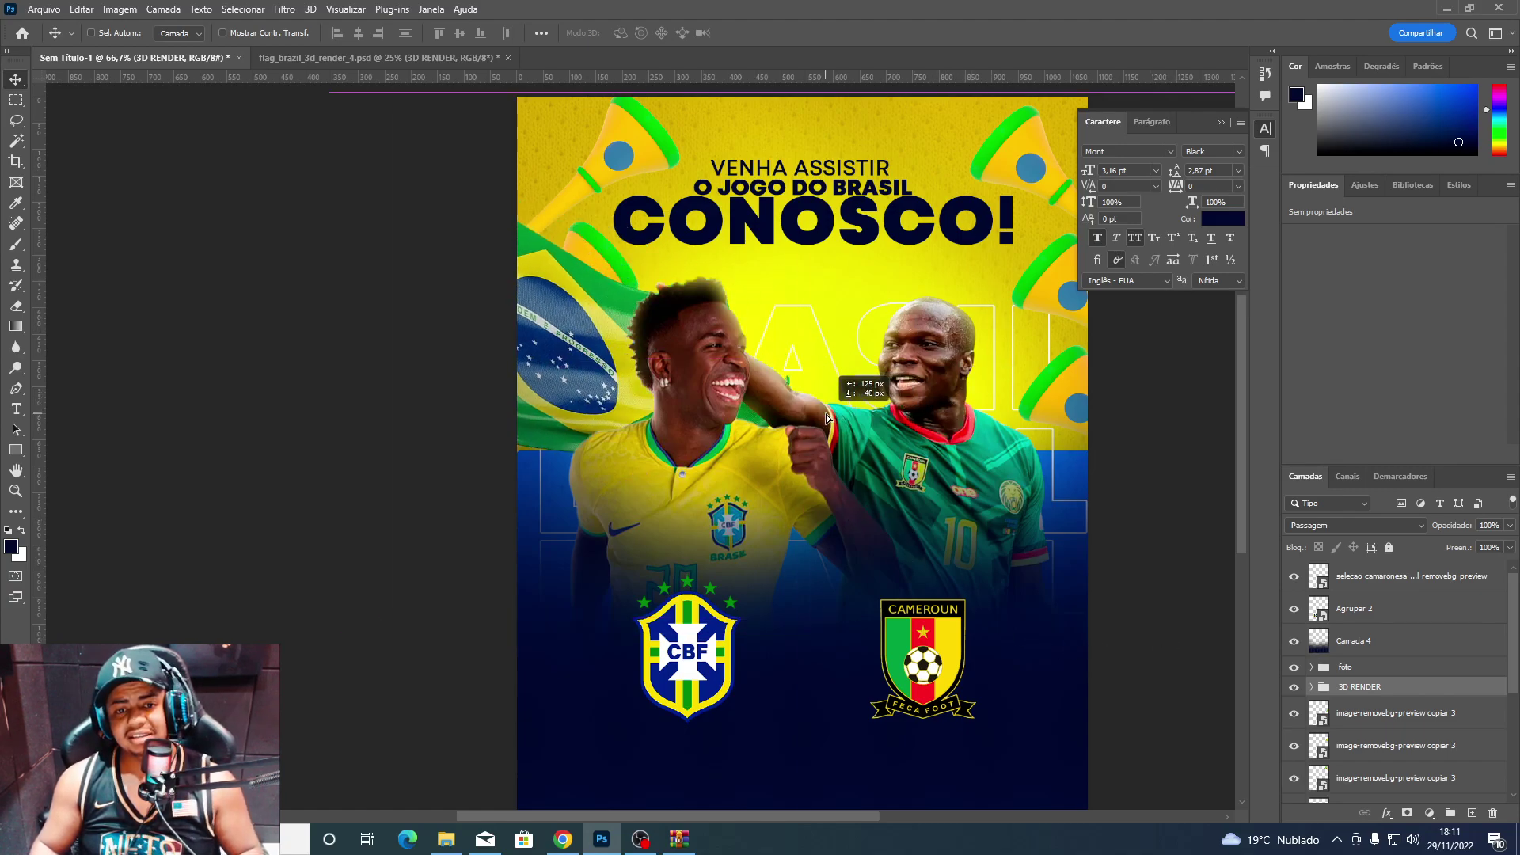
pyautogui.moveTo(918, 408)
pyautogui.mouseDown()
pyautogui.moveTo(908, 477)
pyautogui.moveTo(845, 424)
pyautogui.moveTo(854, 440)
pyautogui.mouseUp()
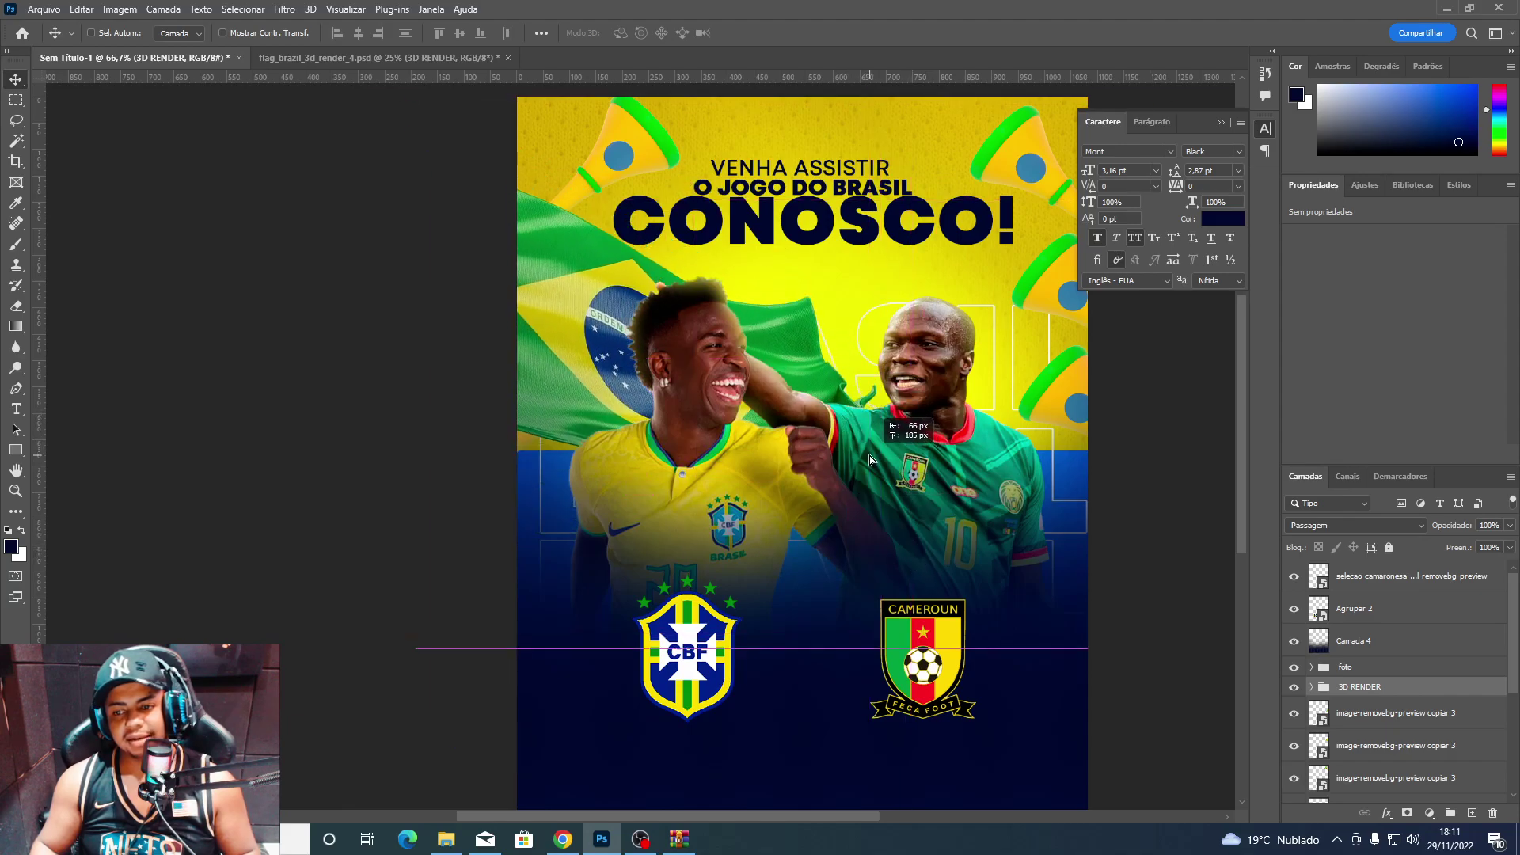
pyautogui.click(1311, 669)
pyautogui.click(1376, 693)
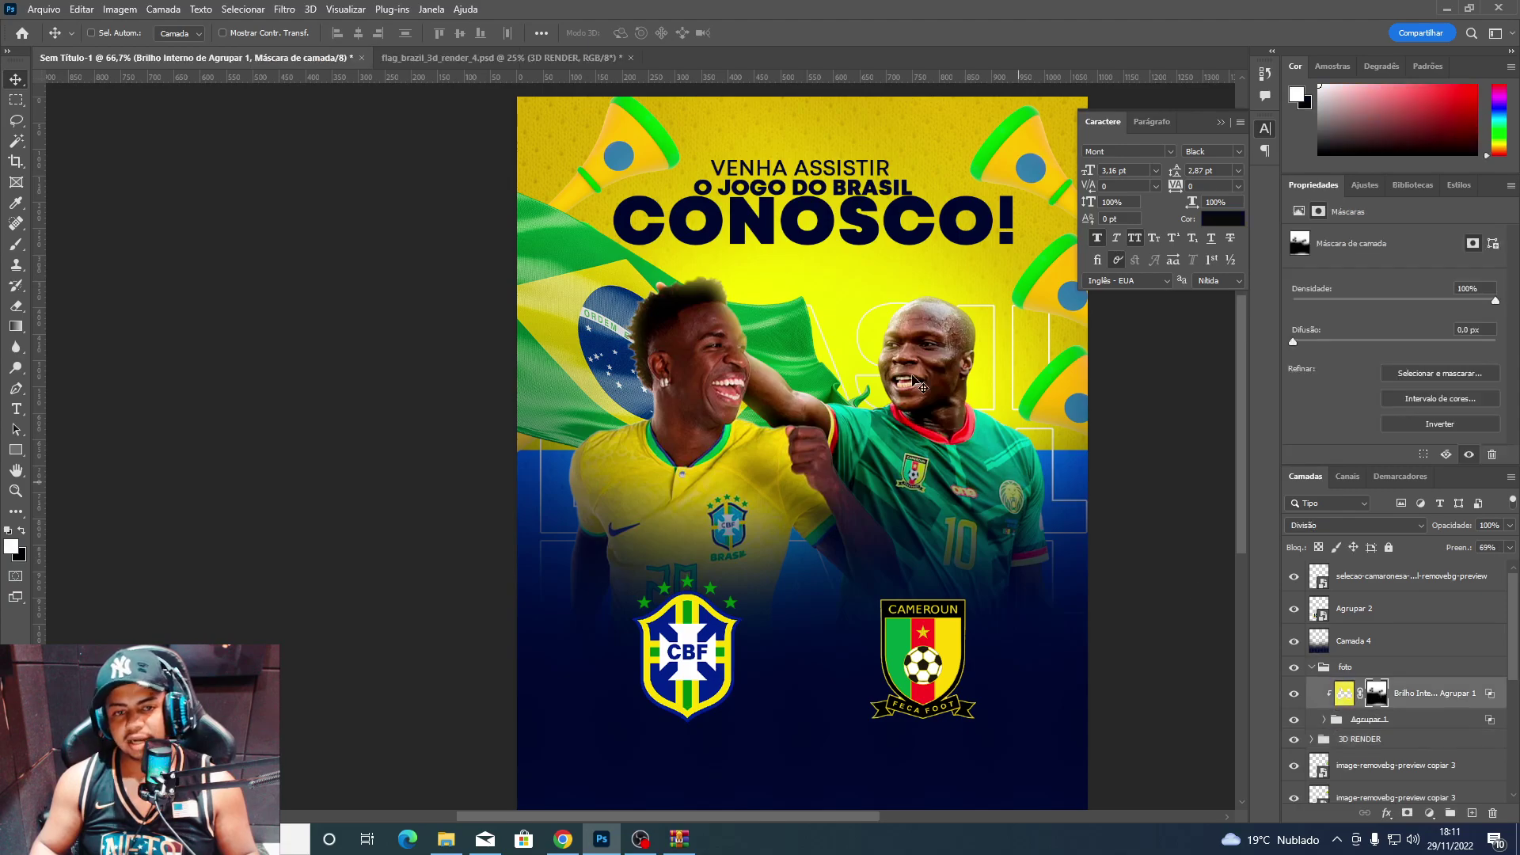
pyautogui.press('e')
pyautogui.press('x')
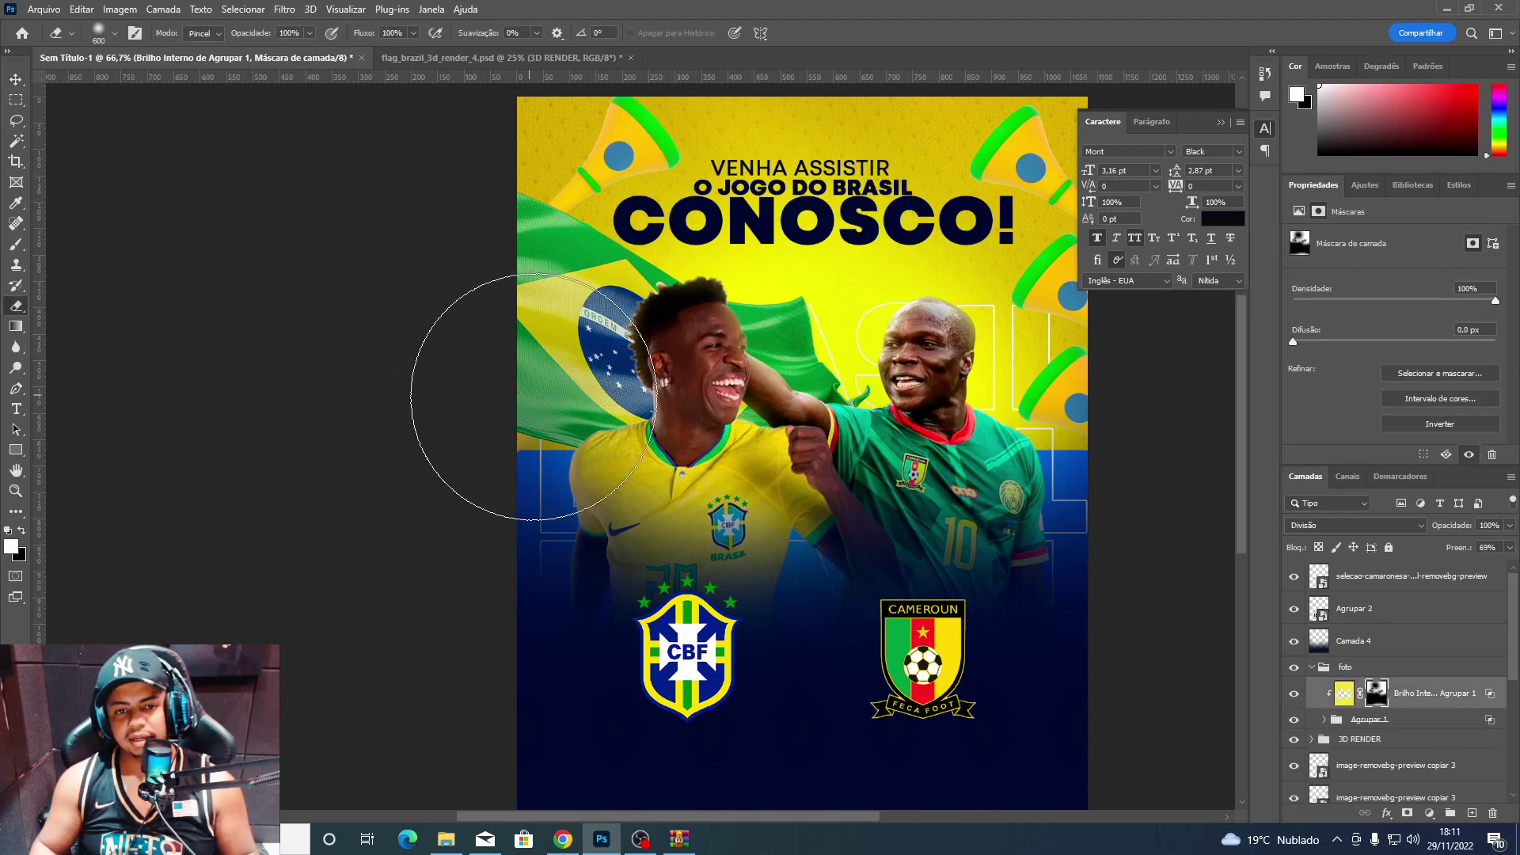
pyautogui.press('v')
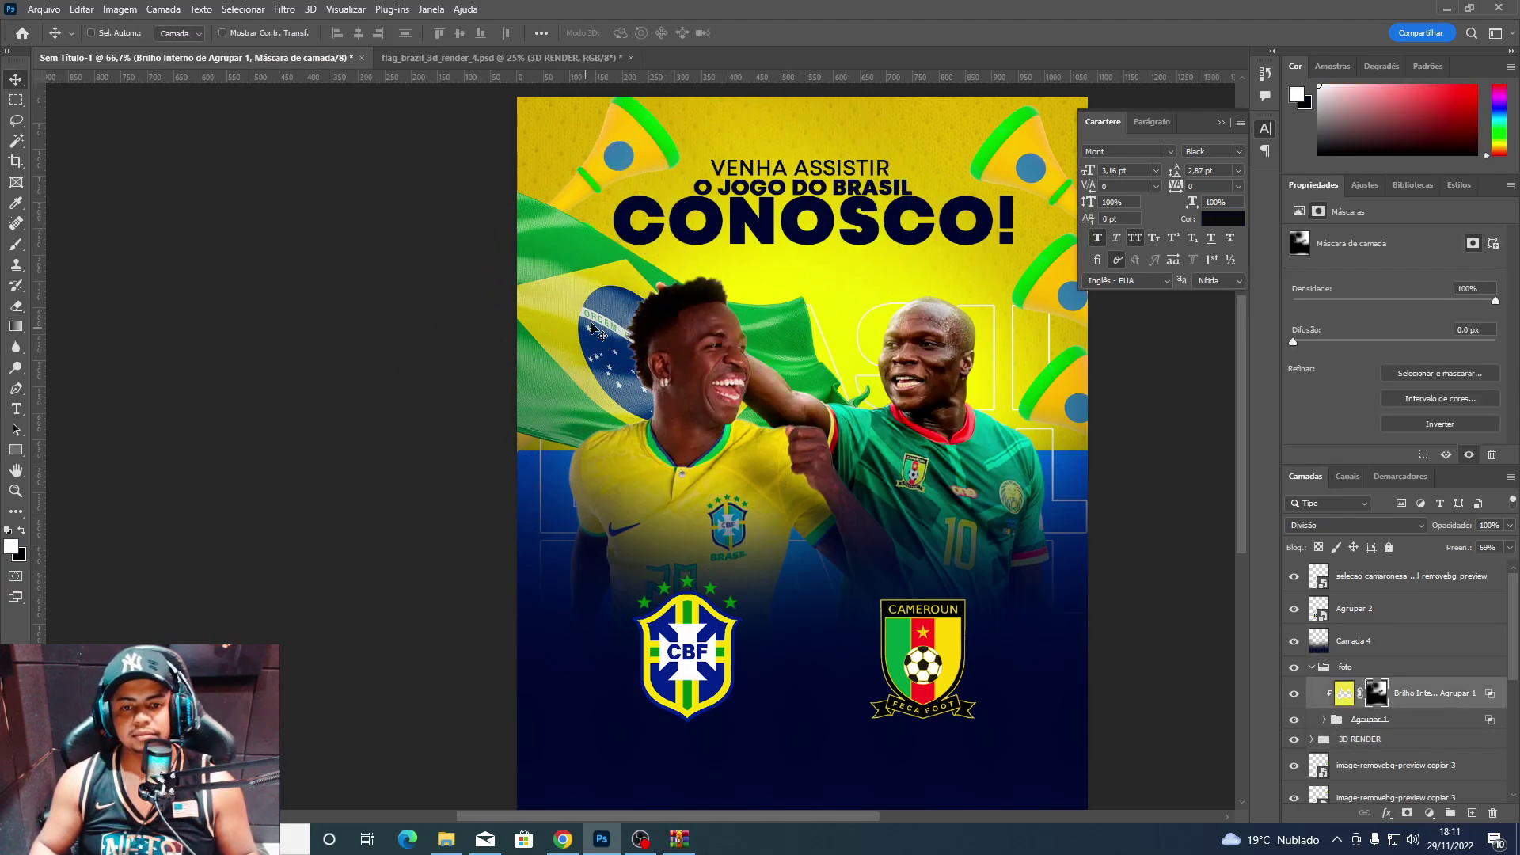
pyautogui.click(1324, 719)
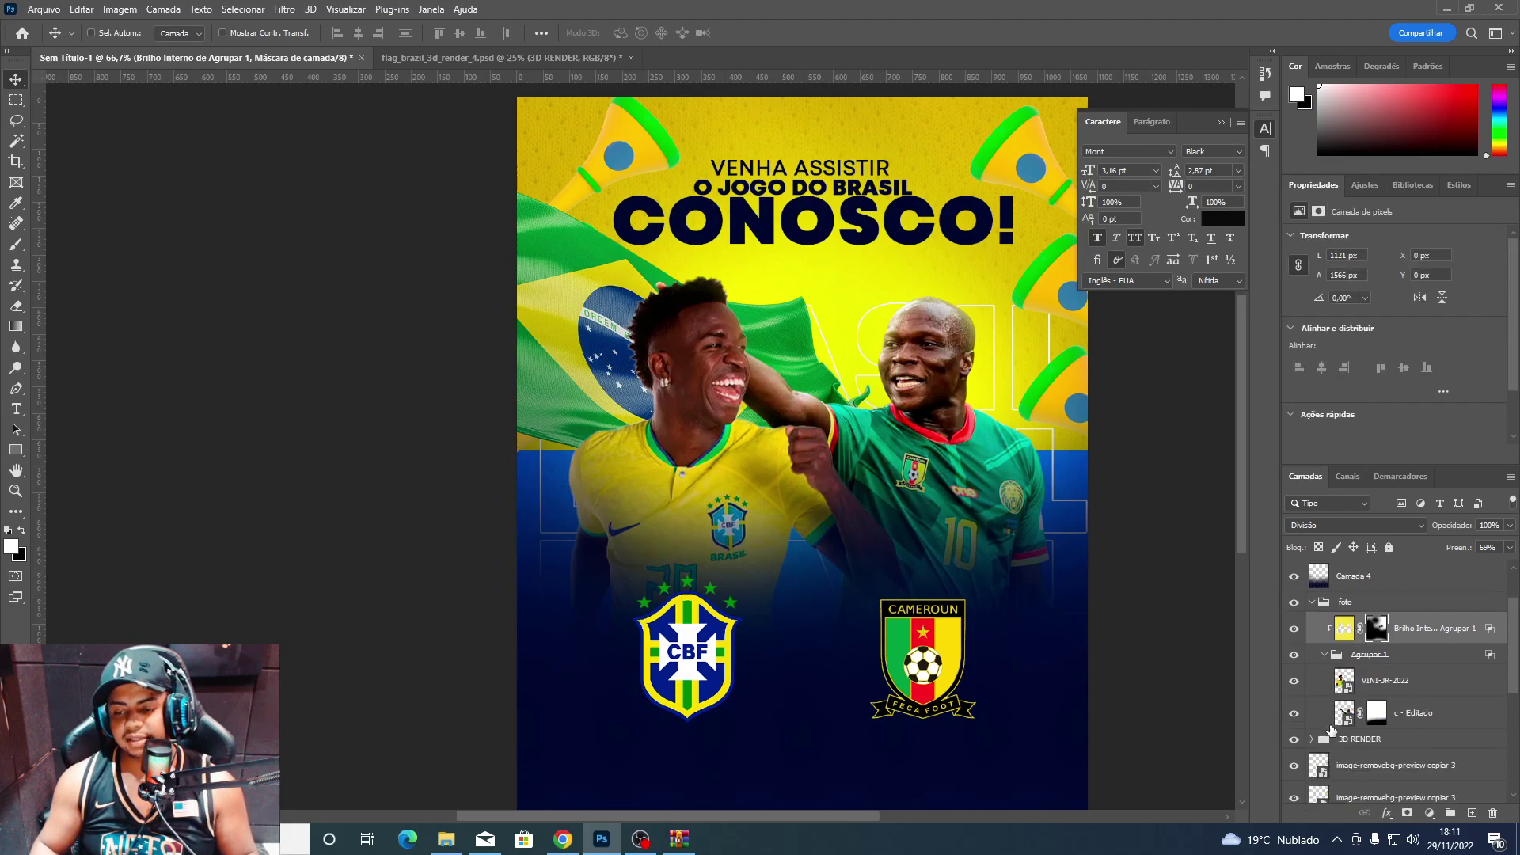
pyautogui.scroll(-2, 1345, 697)
pyautogui.click(1385, 680)
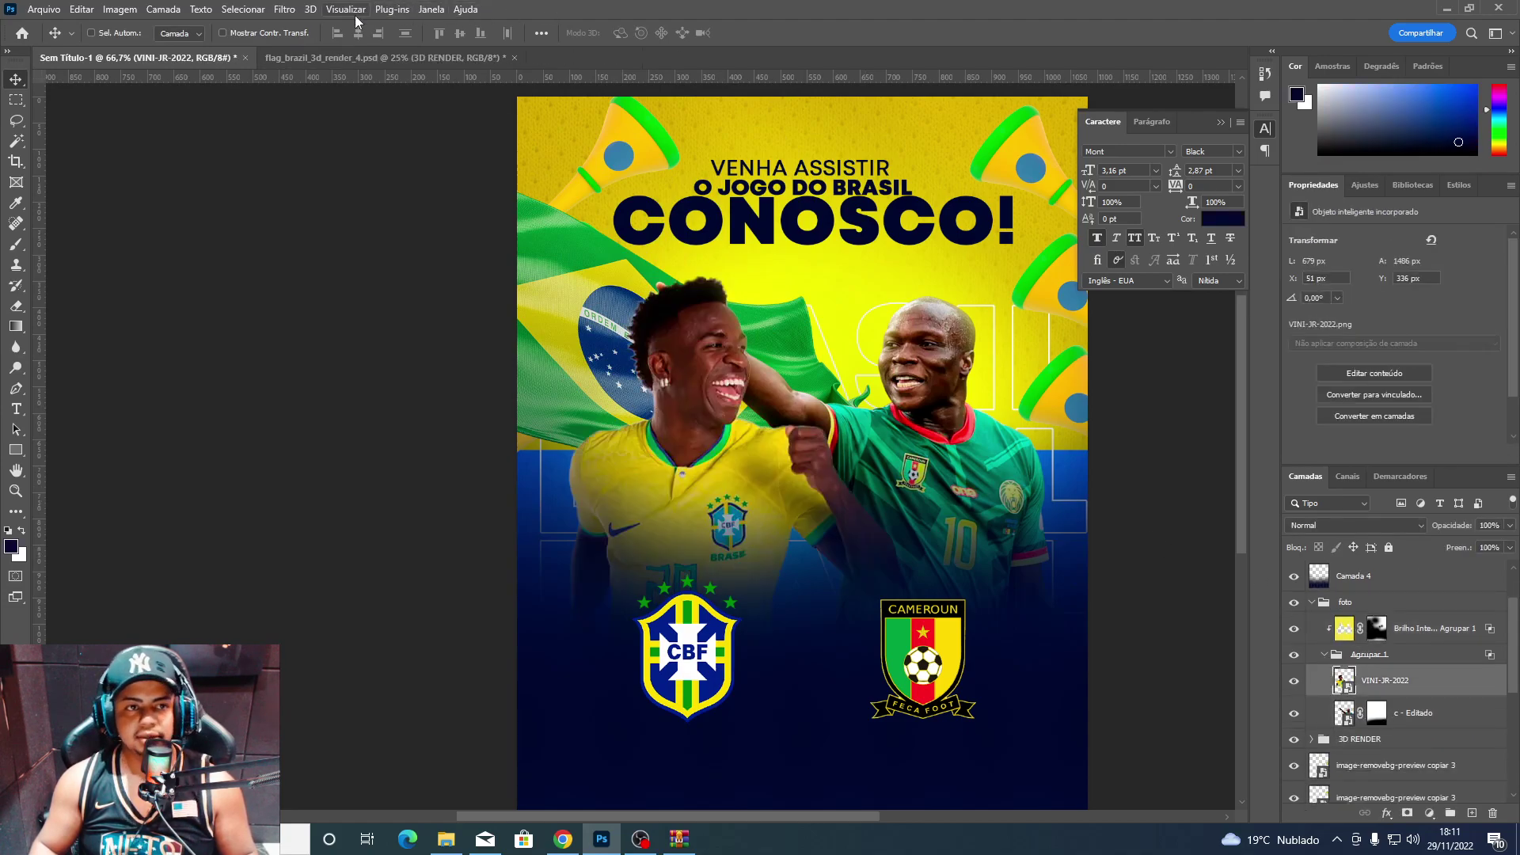
pyautogui.click(284, 9)
pyautogui.click(332, 127)
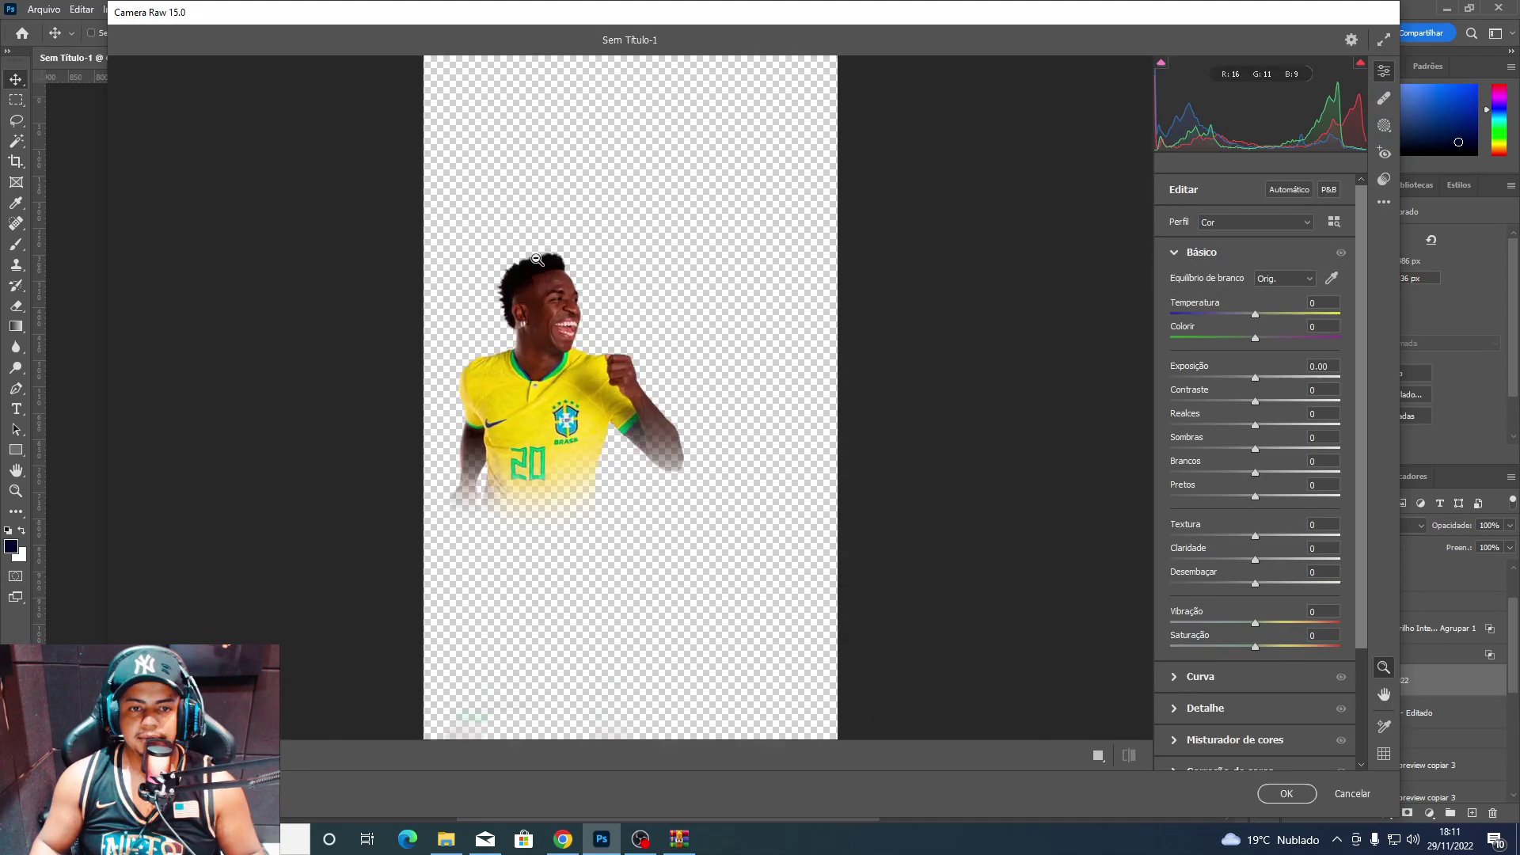
# Set Clarity +48, Saturation -28, Exposure +0.55, Shadows +36, Highlights -43 on the Brazil photo.
pyautogui.click(1045, 493)
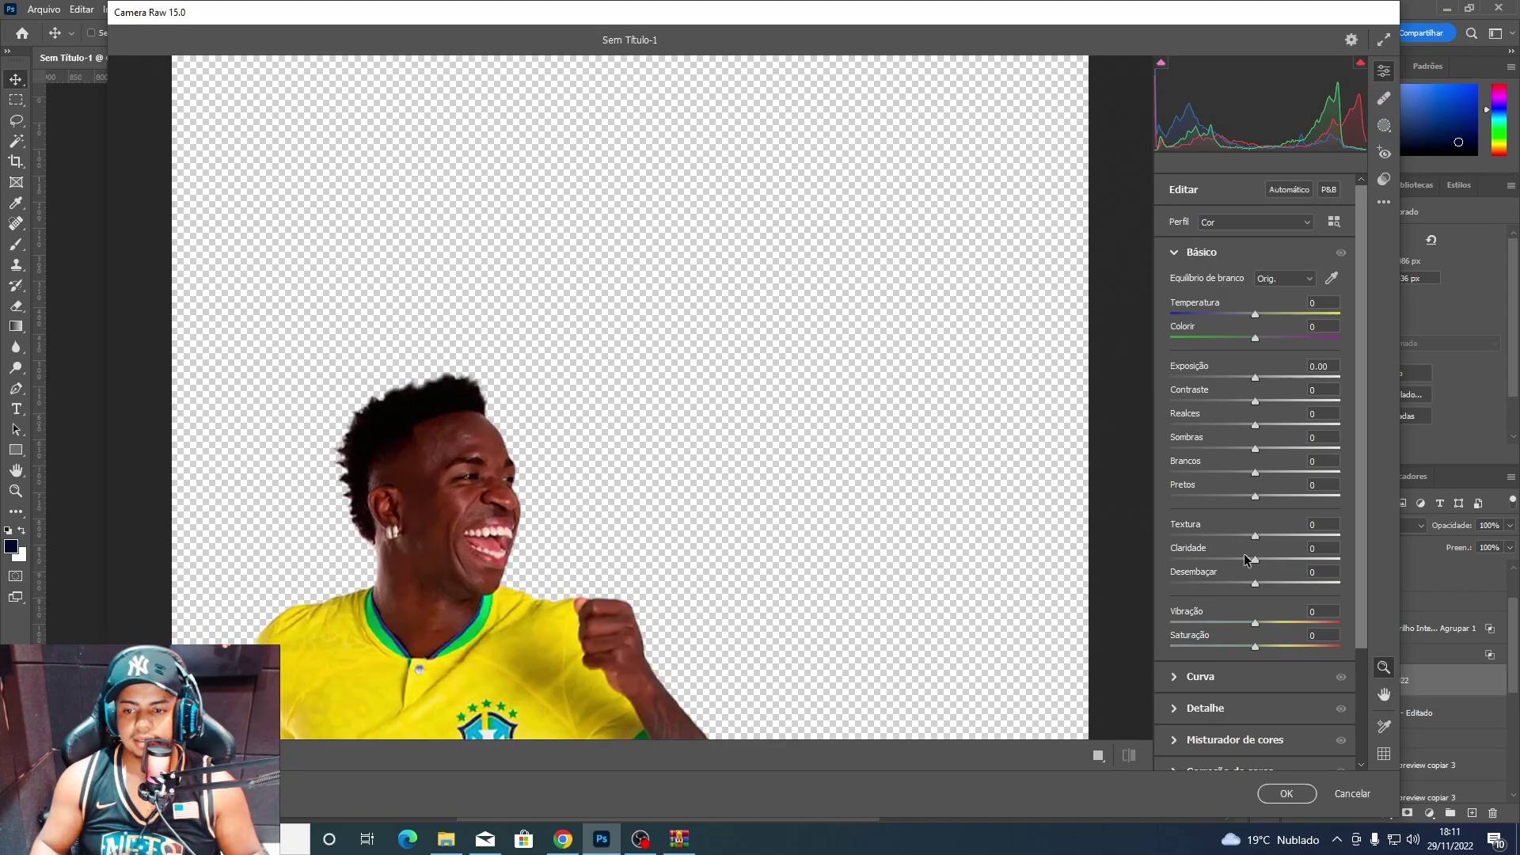
pyautogui.moveTo(1245, 559); pyautogui.dragTo(1288, 562)
pyautogui.moveTo(1258, 647); pyautogui.dragTo(1228, 643)
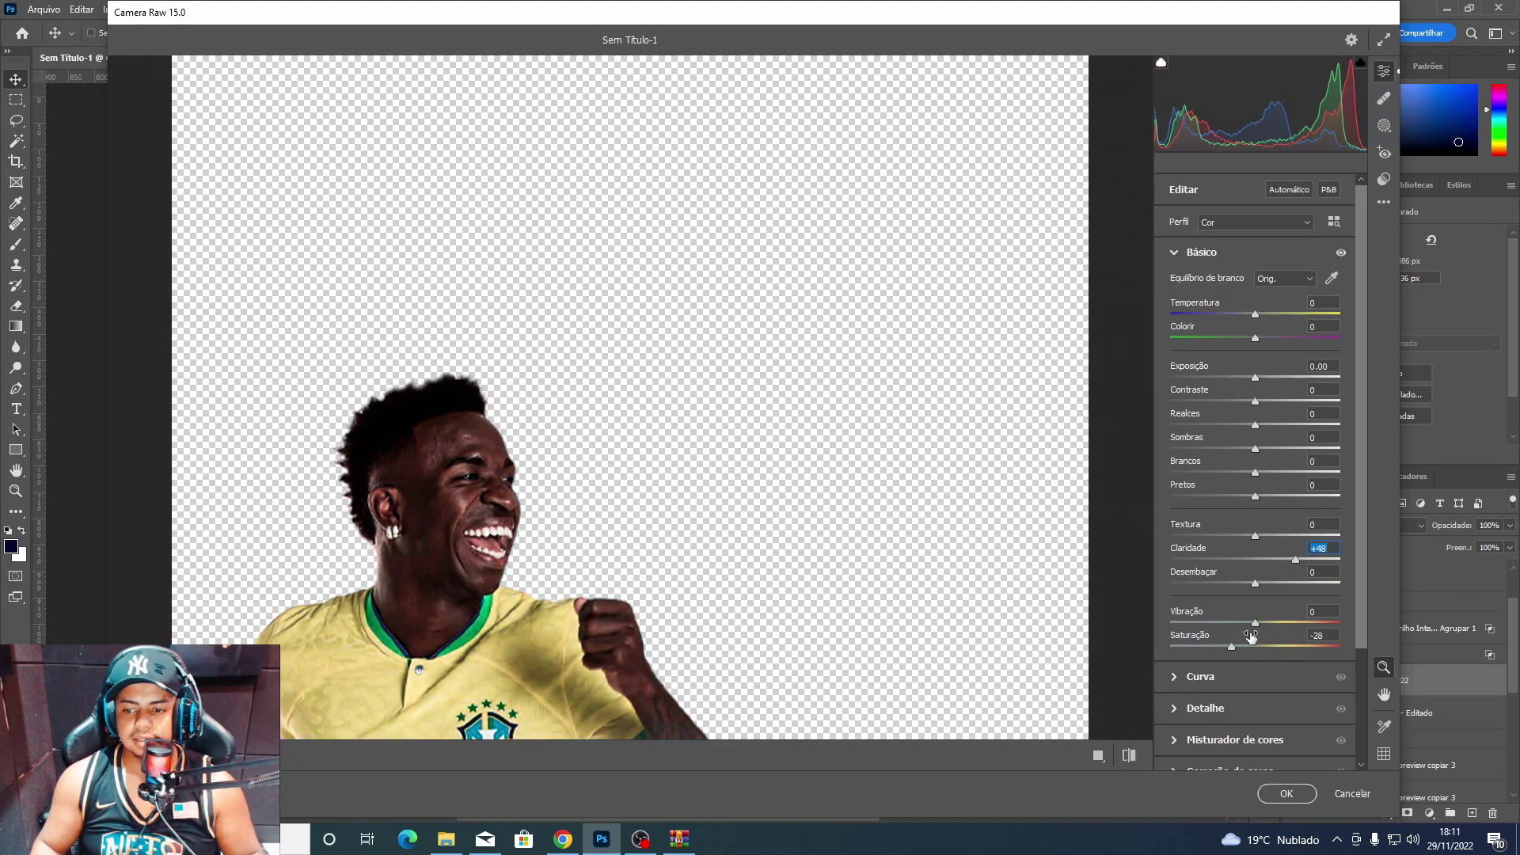
pyautogui.moveTo(1275, 383); pyautogui.dragTo(1269, 378)
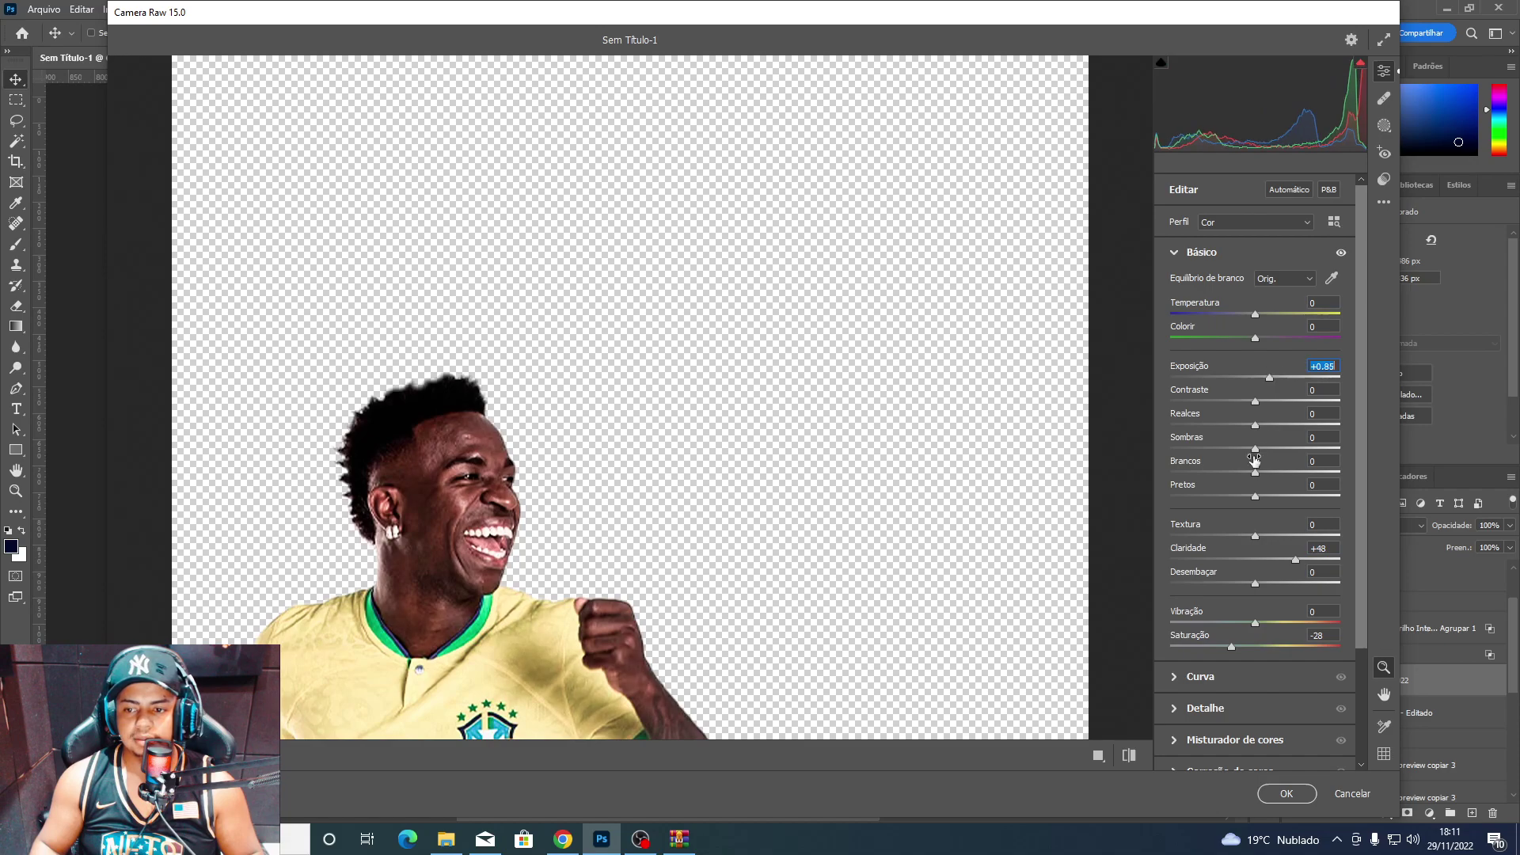
pyautogui.moveTo(1254, 449)
pyautogui.mouseDown()
pyautogui.moveTo(1287, 449)
pyautogui.moveTo(1219, 425)
pyautogui.mouseUp()
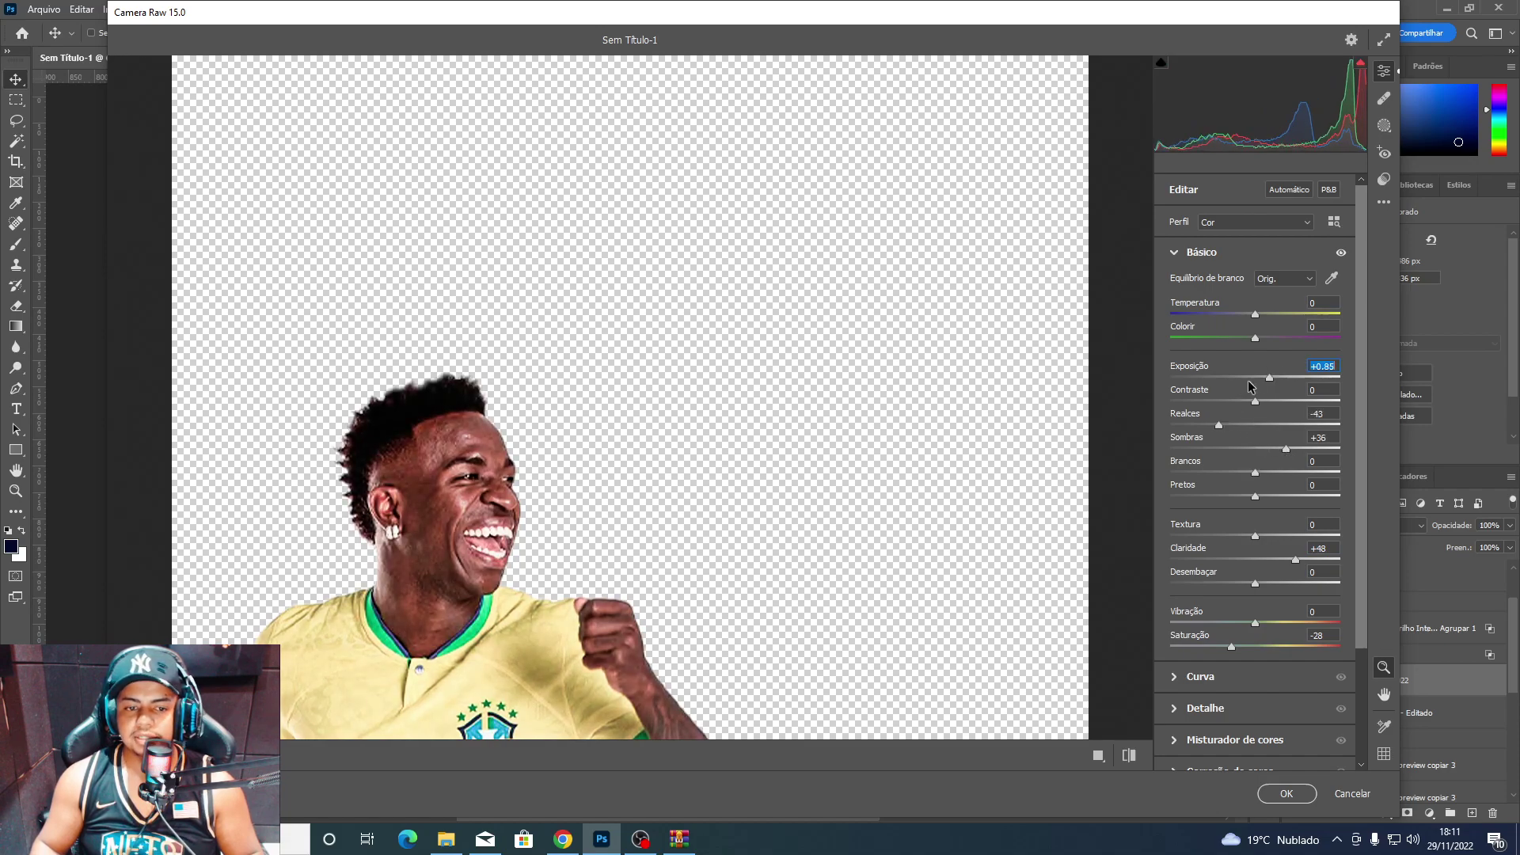
pyautogui.scroll(-3, 1179, 704)
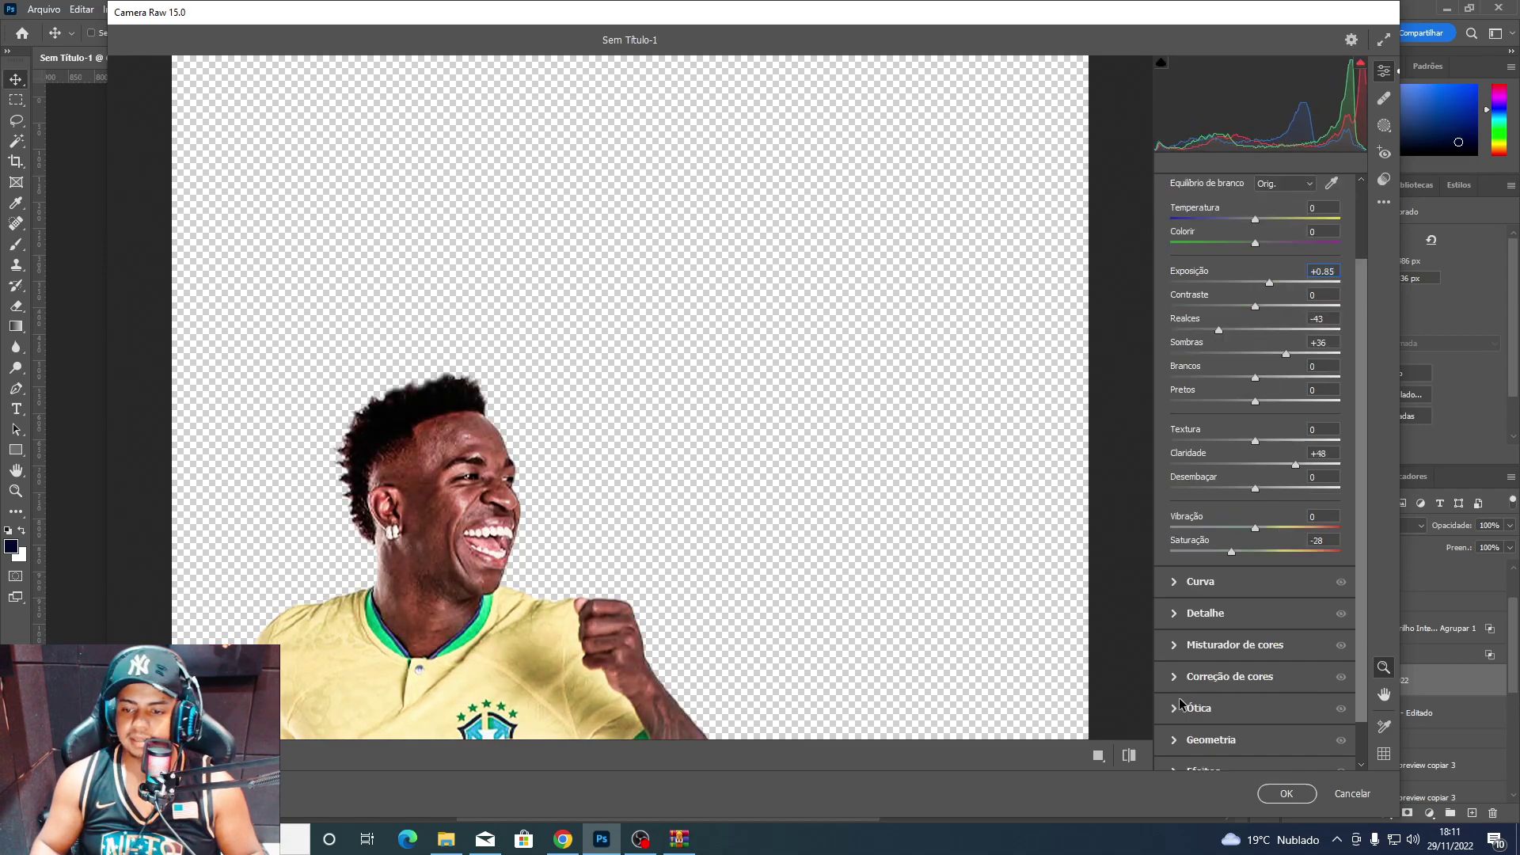
pyautogui.moveTo(1277, 291); pyautogui.dragTo(1262, 284)
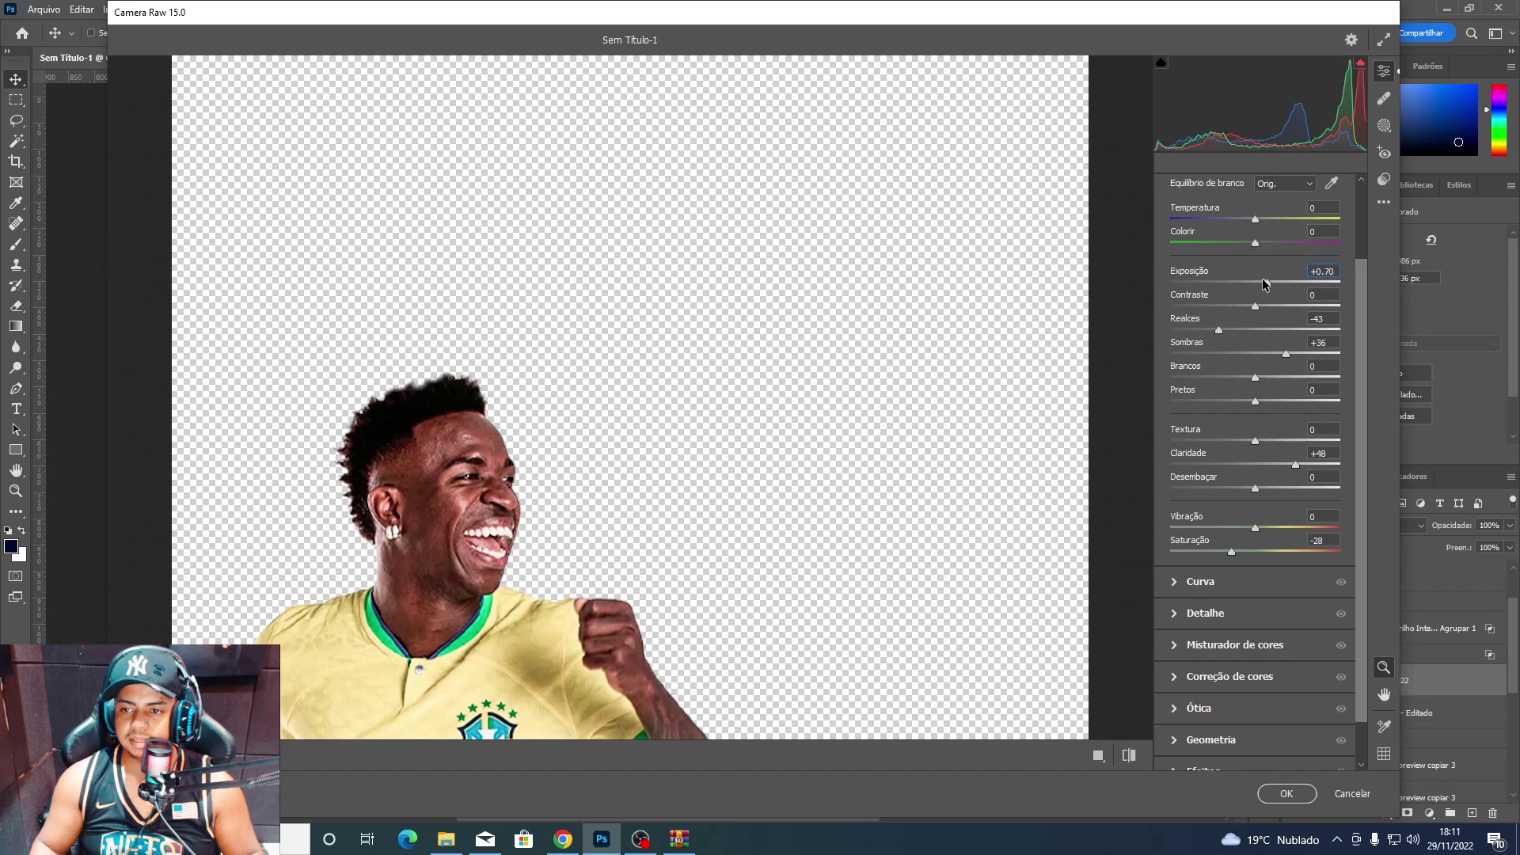
# Add Noise Reduction 29 in the Detail panel and apply the Camera Raw filter.
pyautogui.click(1180, 619)
pyautogui.click(1217, 384)
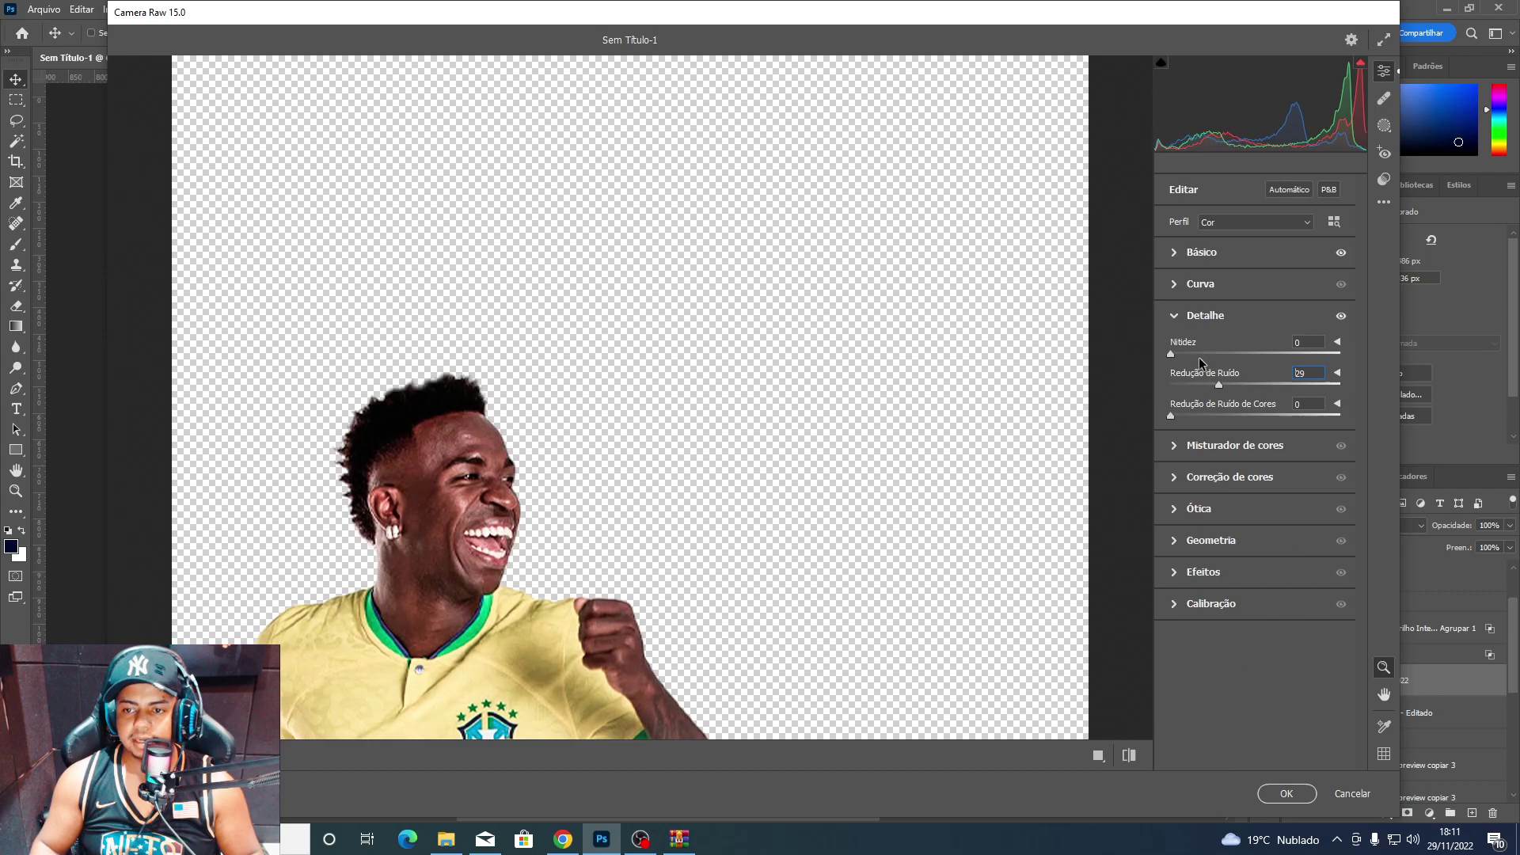
pyautogui.click(1200, 353)
pyautogui.click(1172, 258)
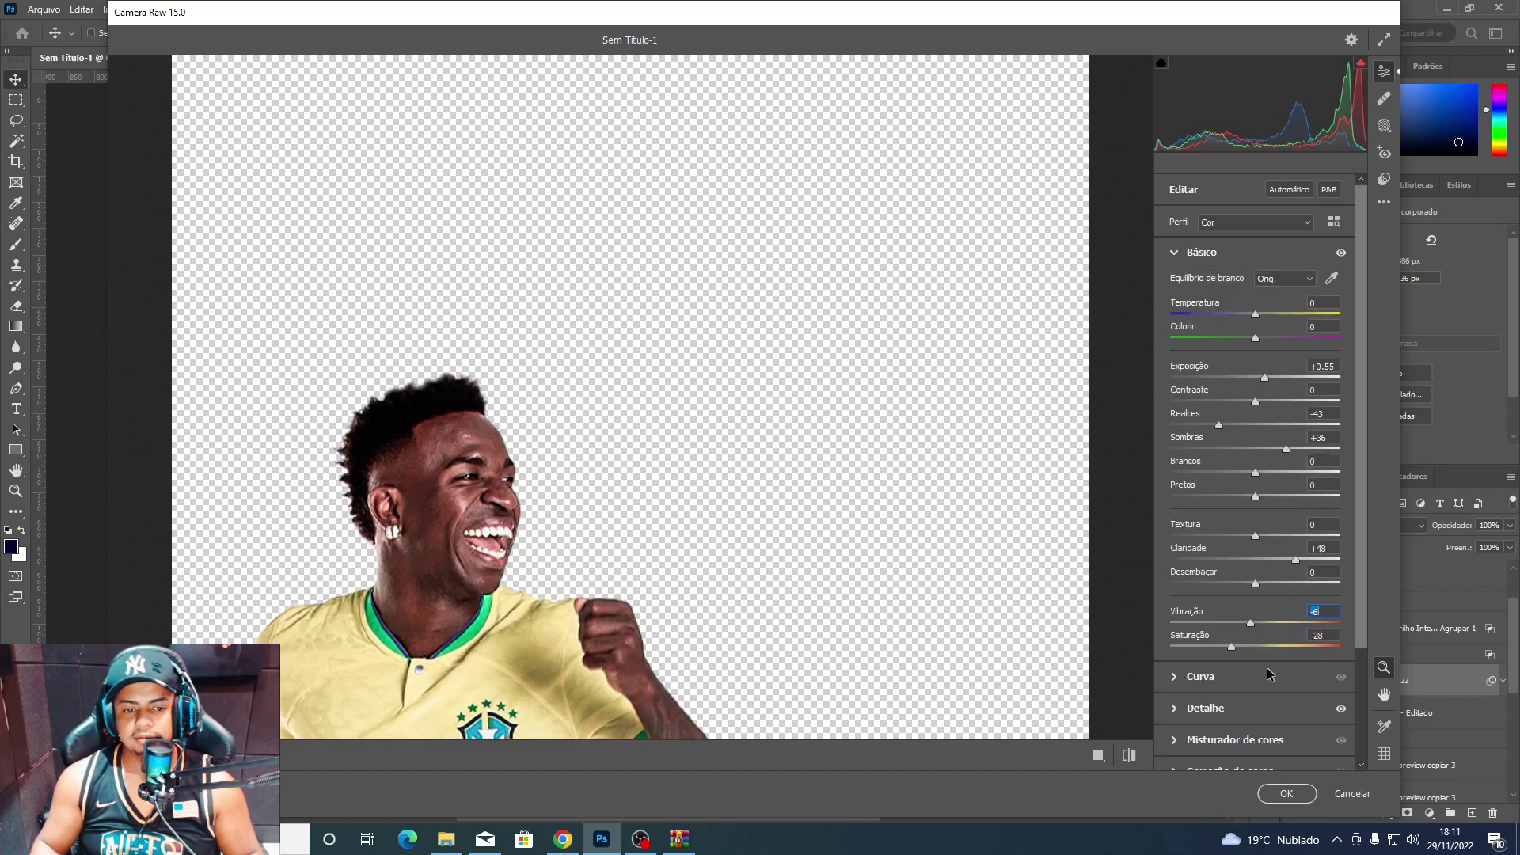
pyautogui.click(1283, 793)
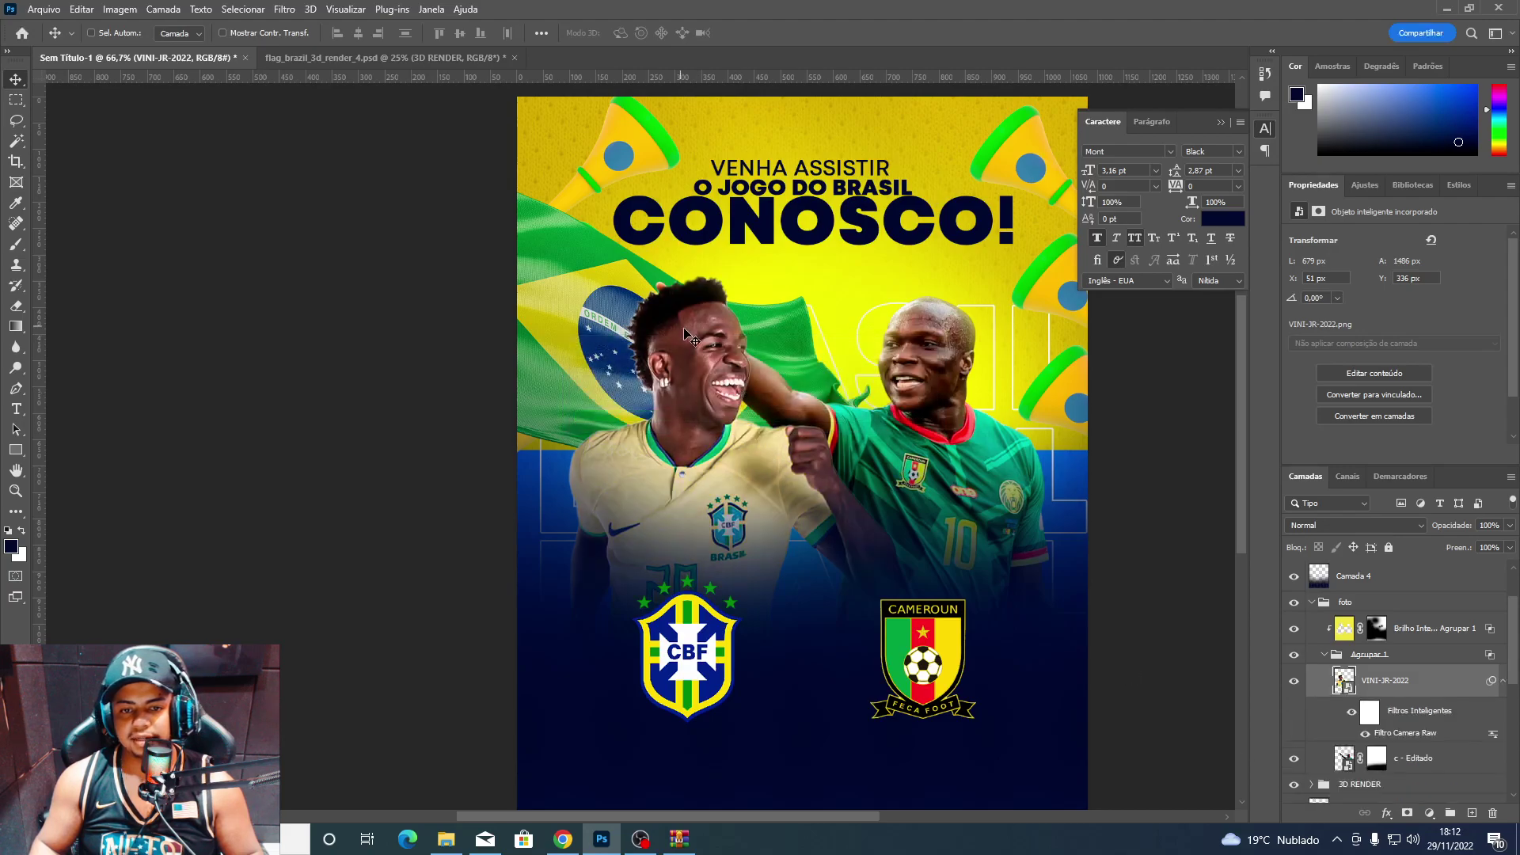
# Nudge the VINI-JR layer slightly left, then run Camera Raw Filter on the 'c - Editado' layer.
pyautogui.moveTo(687, 336); pyautogui.dragTo(679, 337)
pyautogui.click(1485, 731)
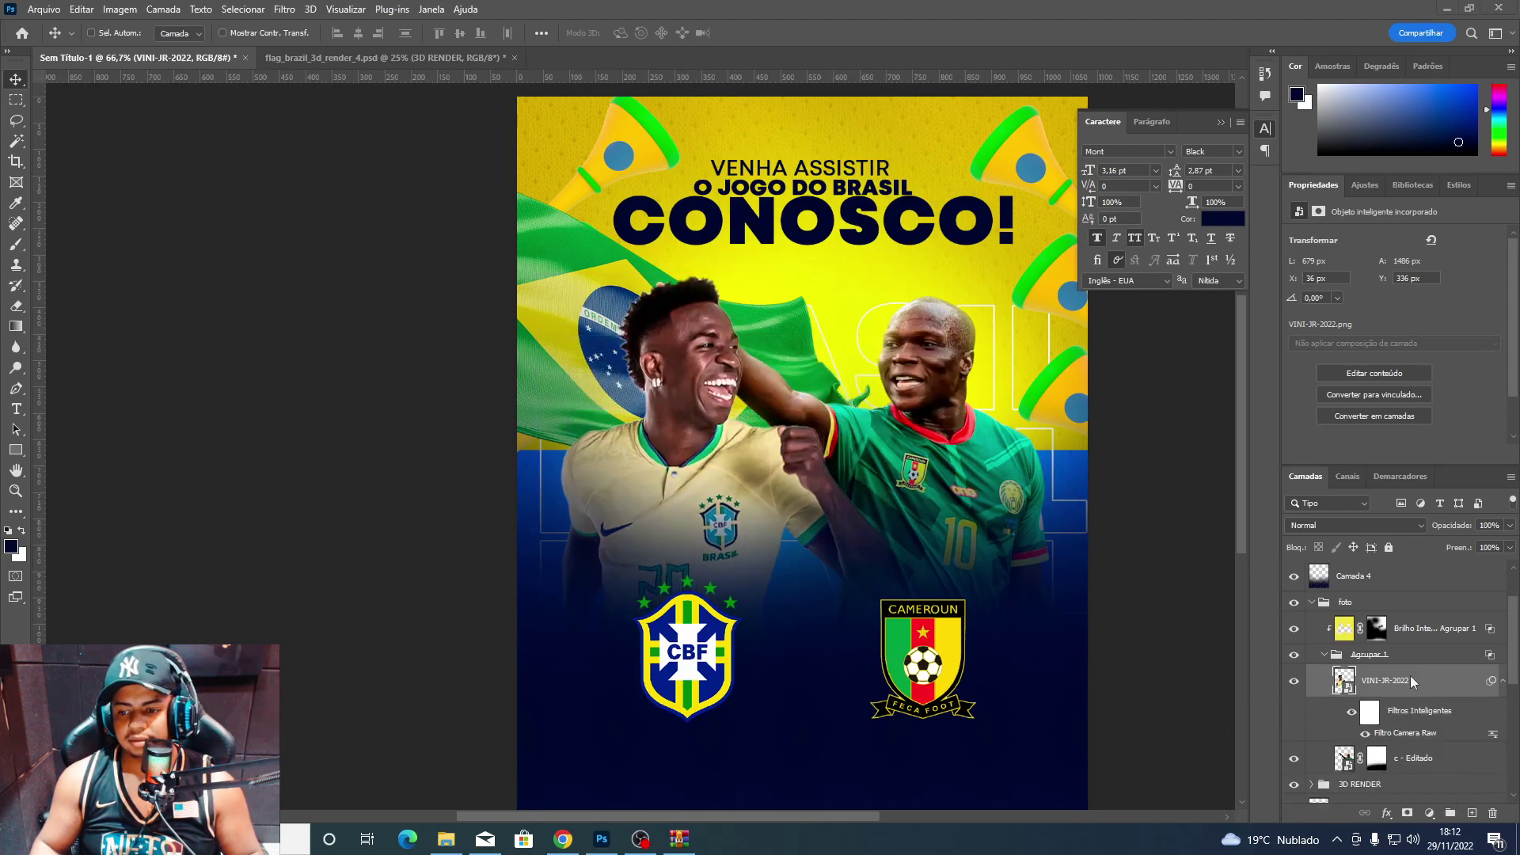
pyautogui.click(1419, 753)
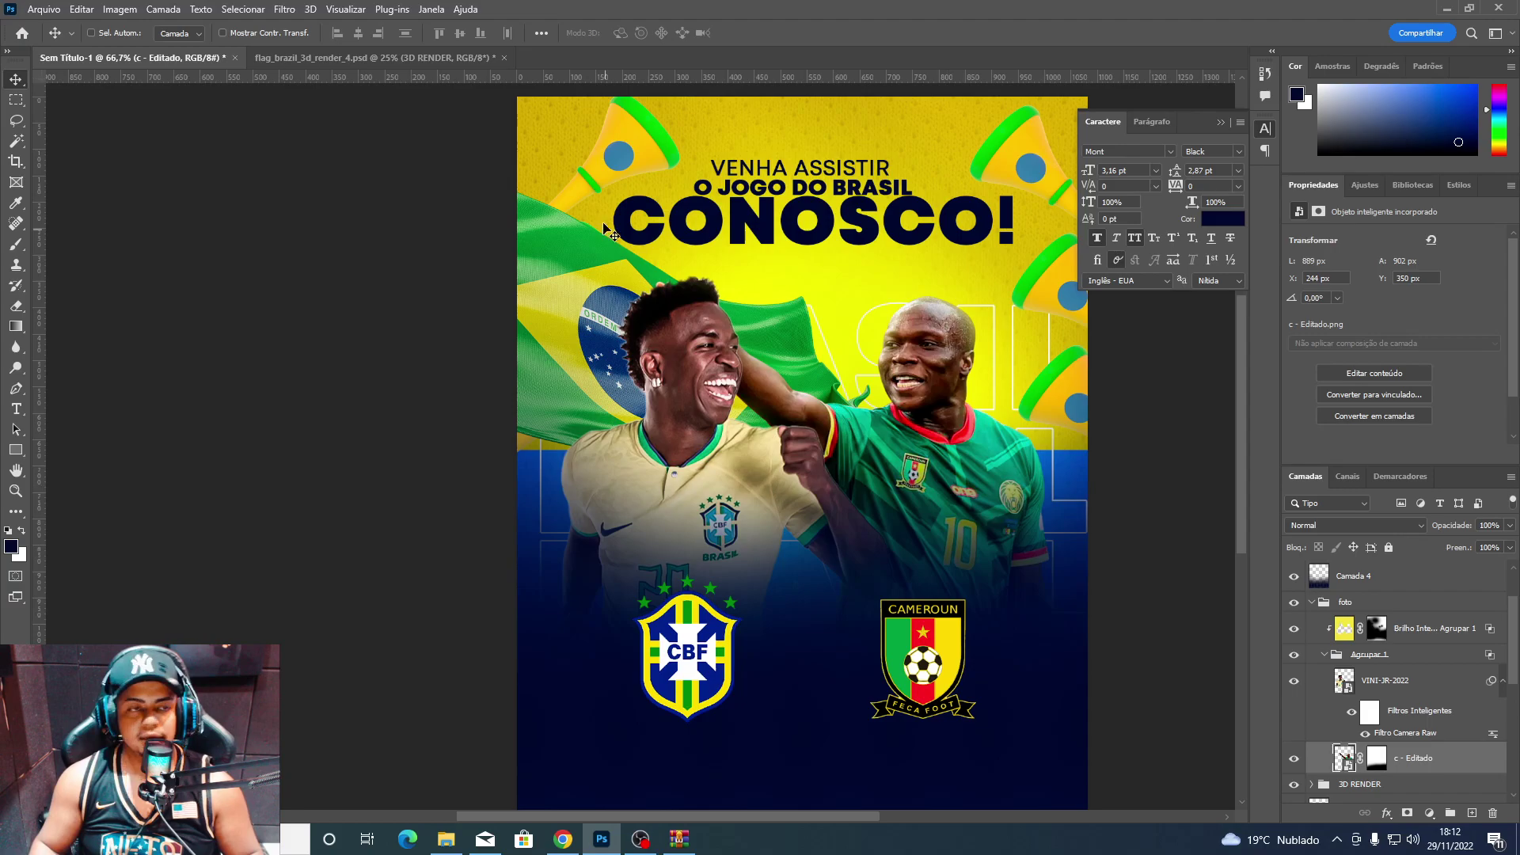
pyautogui.click(284, 9)
pyautogui.click(348, 125)
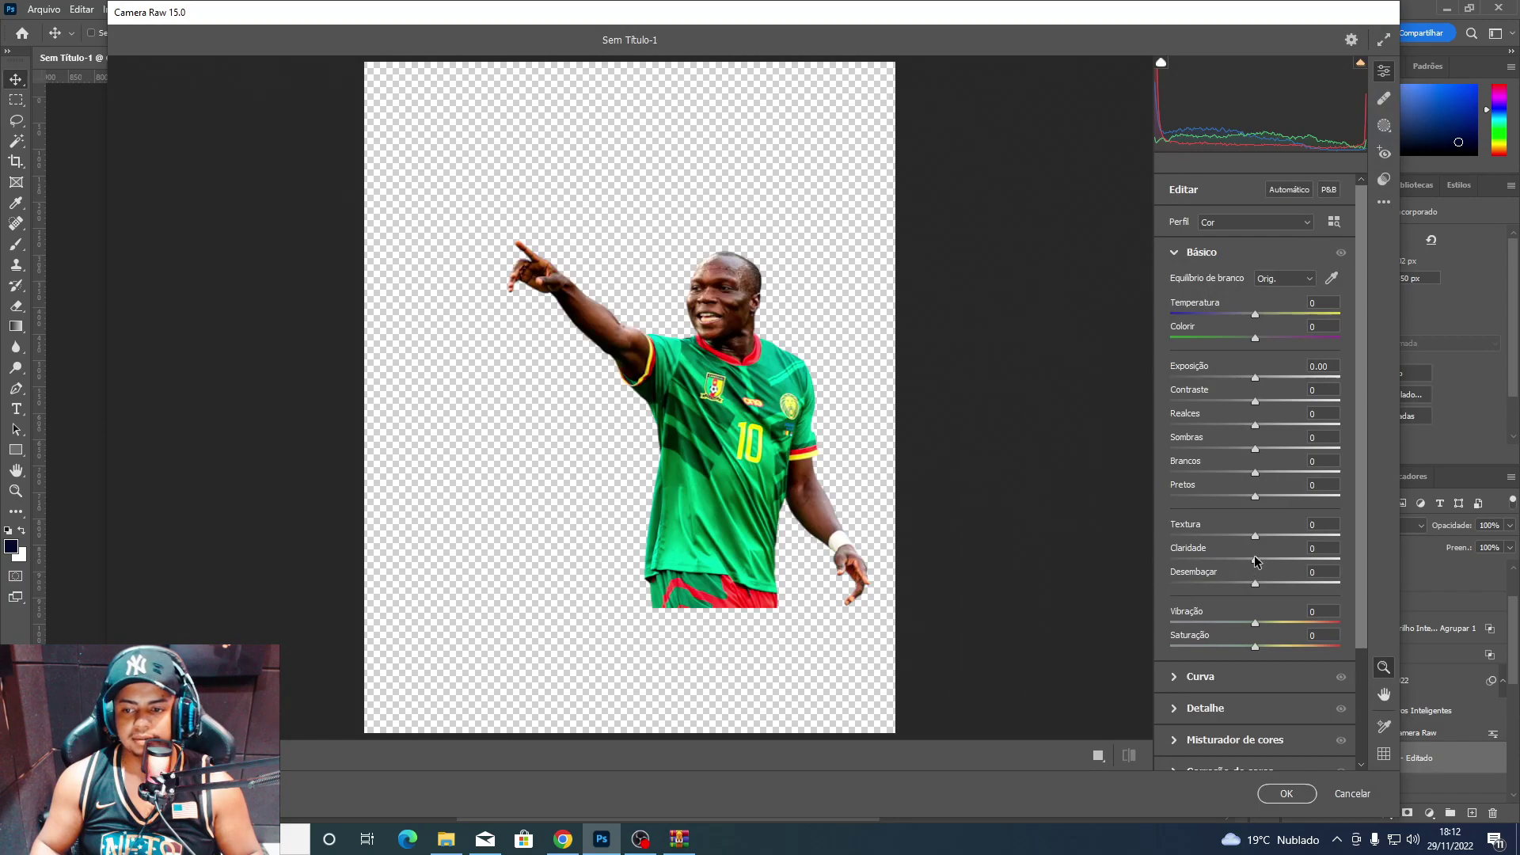
# Give the Cameroon photo Clarity +43, Shadows +52, Vibrance -11, Saturation -24 and apply.
pyautogui.moveTo(1254, 561); pyautogui.dragTo(1291, 573)
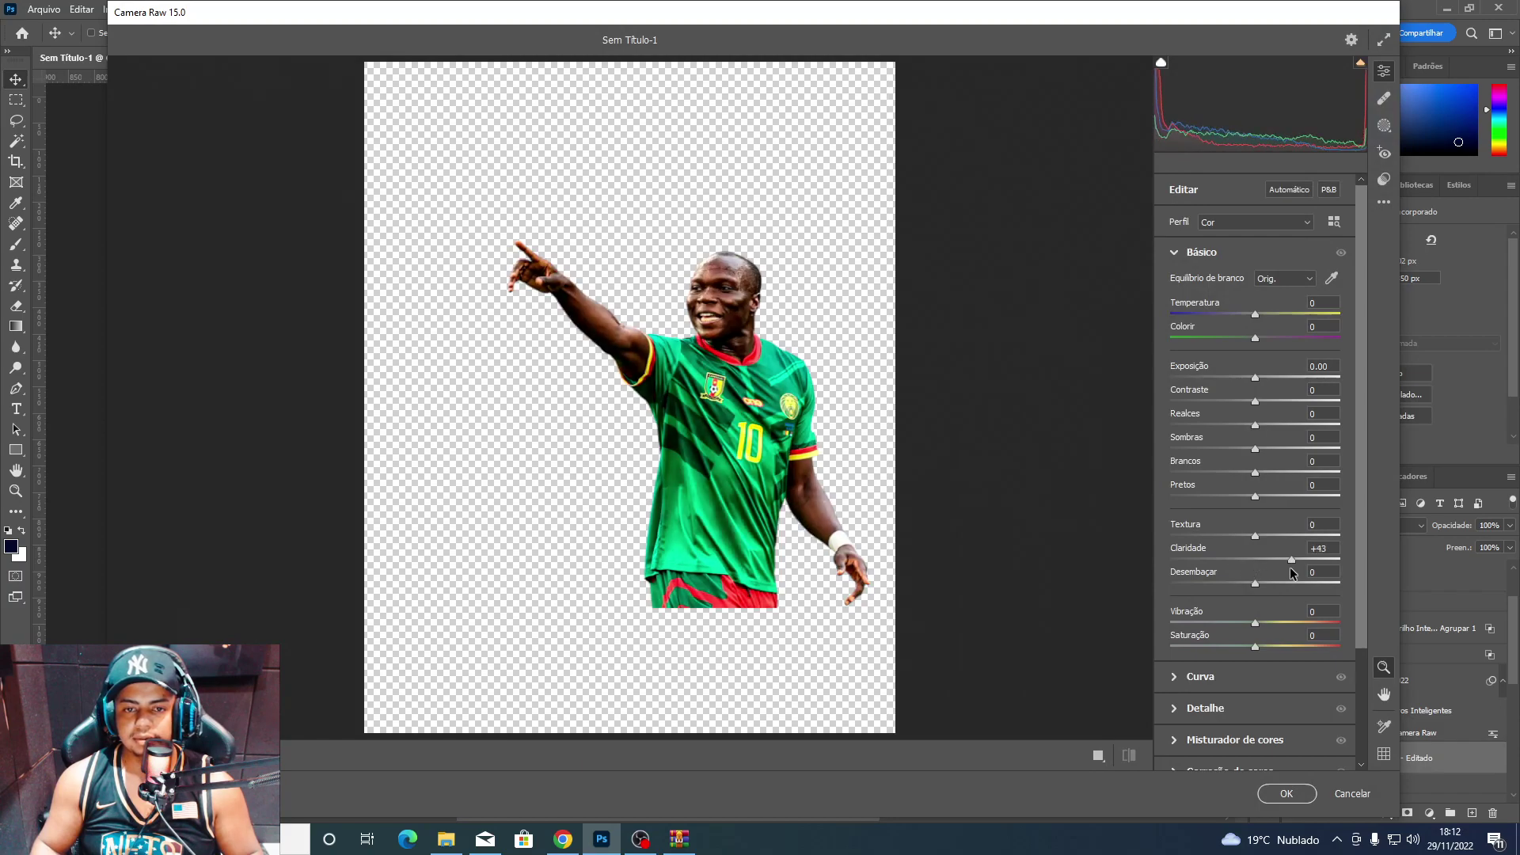
pyautogui.moveTo(1255, 458); pyautogui.dragTo(1302, 465)
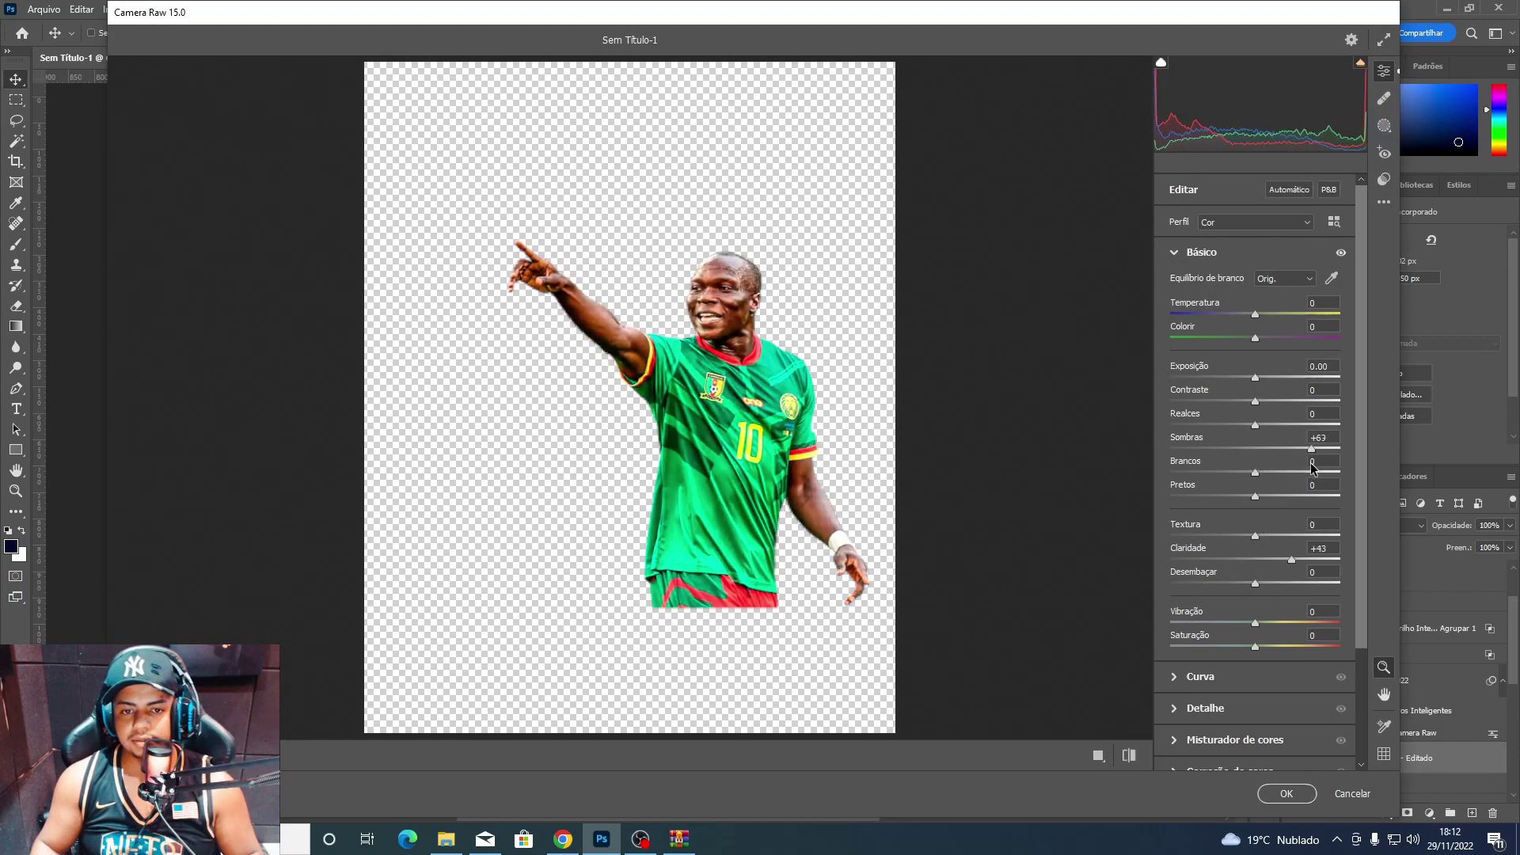
pyautogui.moveTo(1258, 645)
pyautogui.mouseDown()
pyautogui.moveTo(1234, 646)
pyautogui.moveTo(1243, 625)
pyautogui.mouseUp()
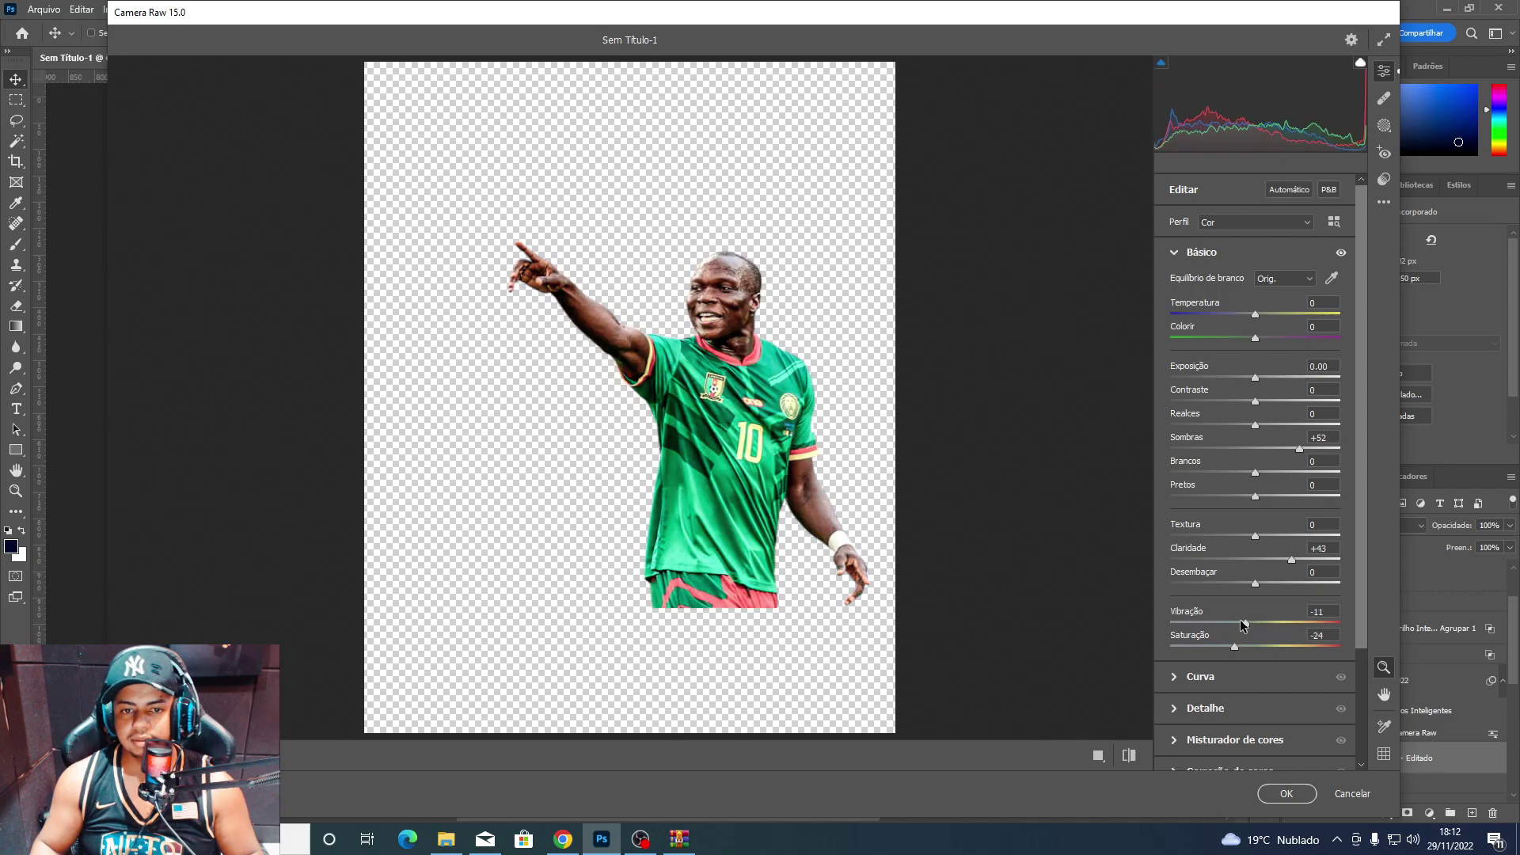
pyautogui.click(1270, 793)
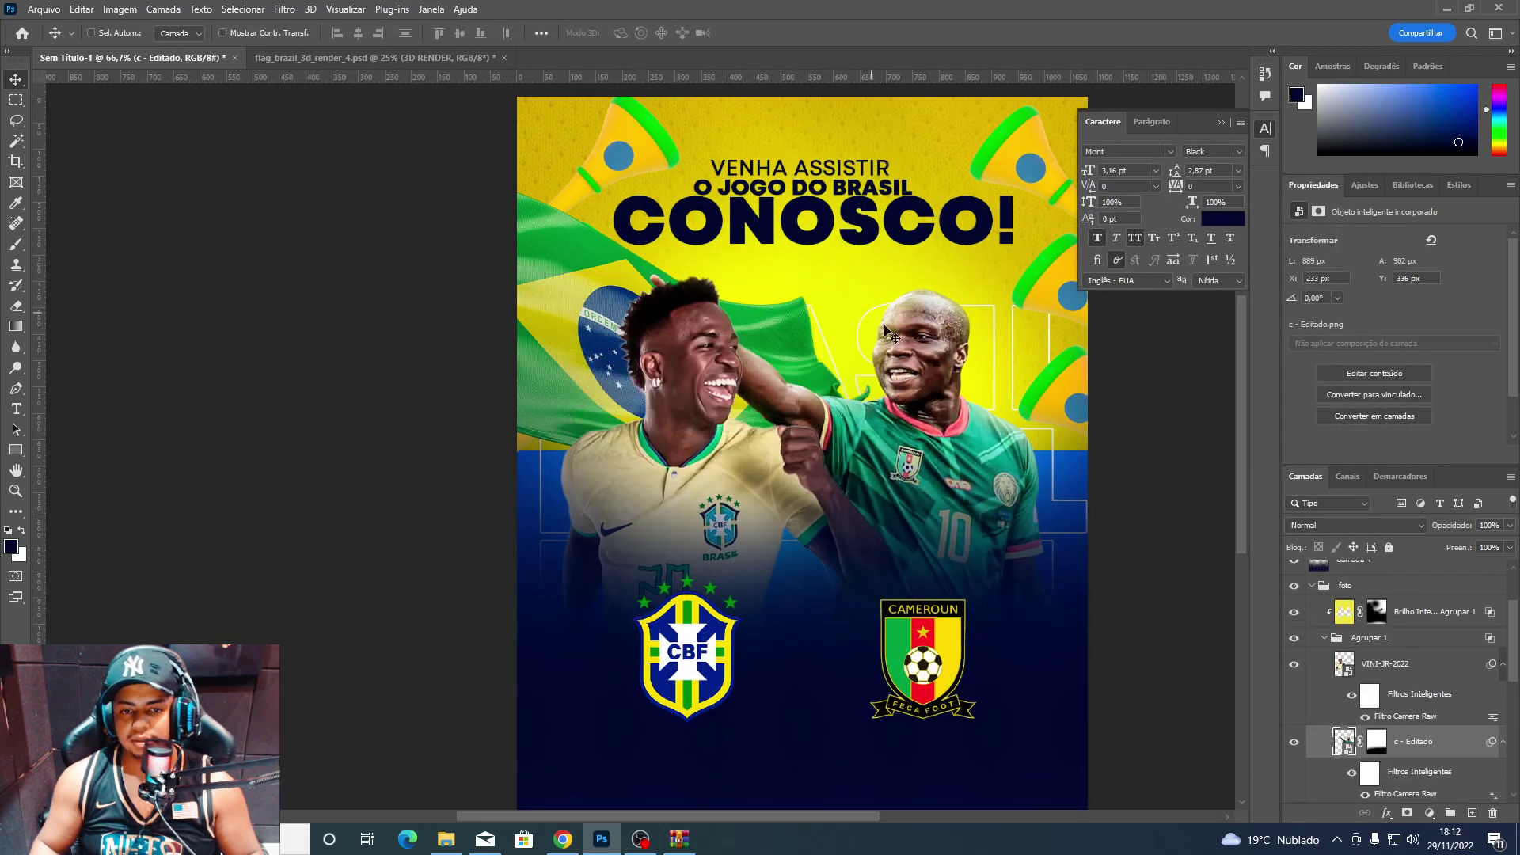
# Apply a second pass with Exposure -0.35, Sharpening 25 and Noise Reduction 30, then nudge him left.
pyautogui.moveTo(1021, 544); pyautogui.dragTo(1026, 552)
pyautogui.scroll(-3, 1381, 765)
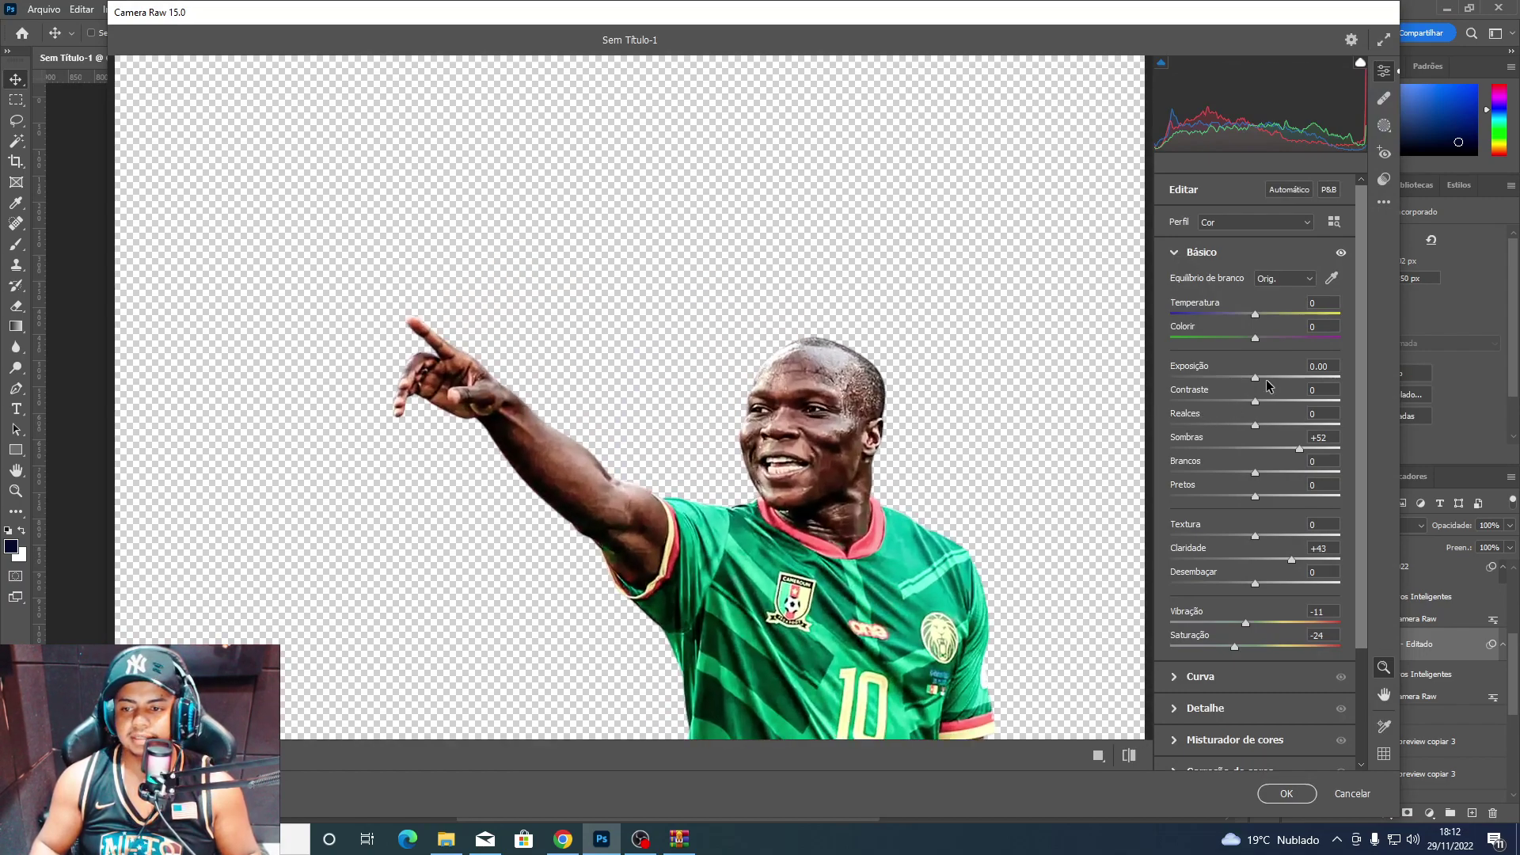
pyautogui.moveTo(1255, 378); pyautogui.dragTo(1248, 380)
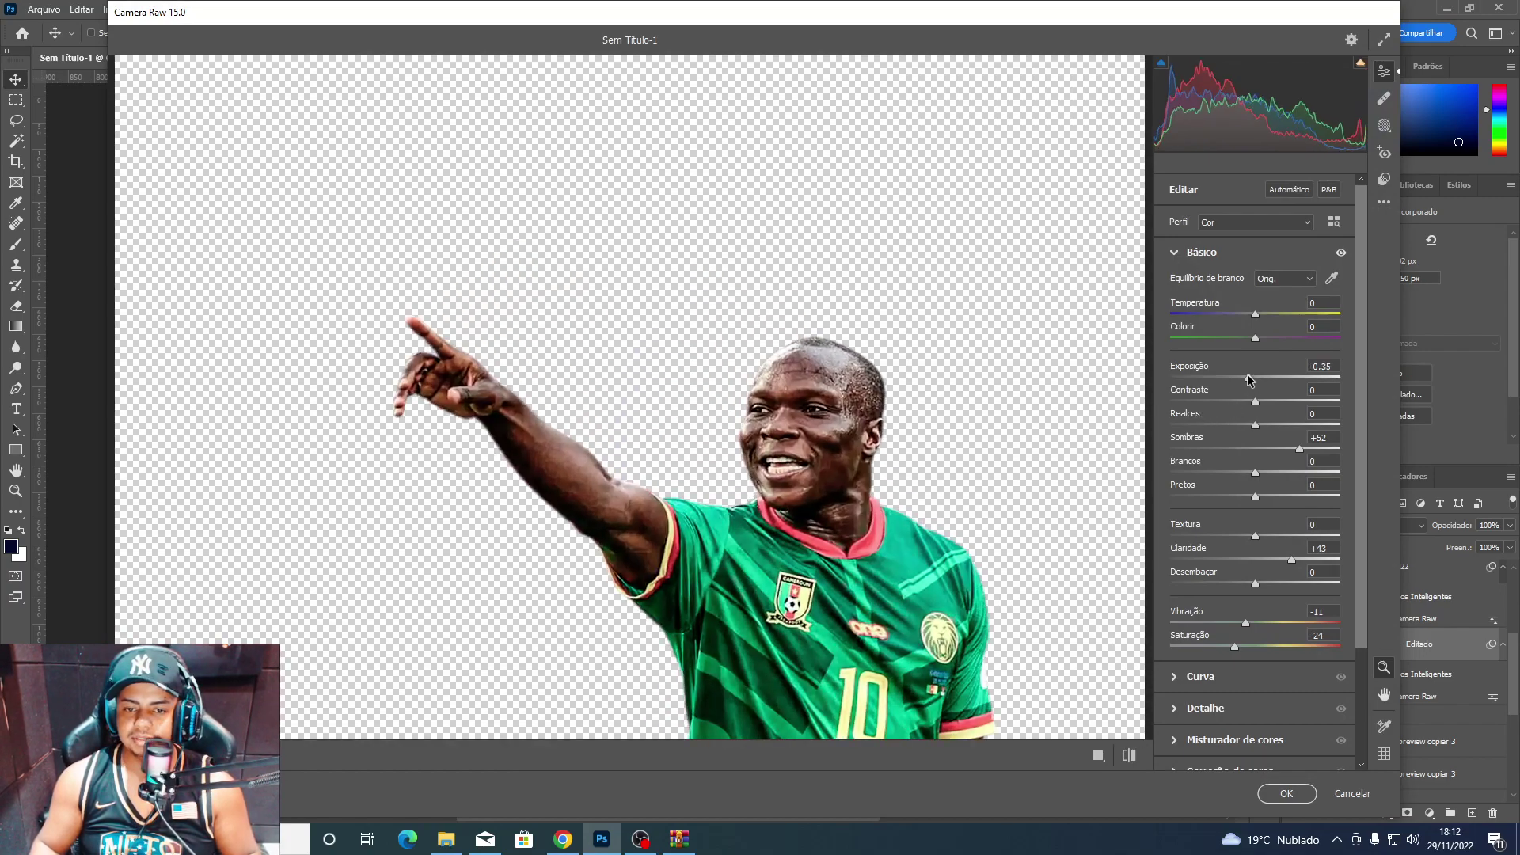
pyautogui.click(1179, 706)
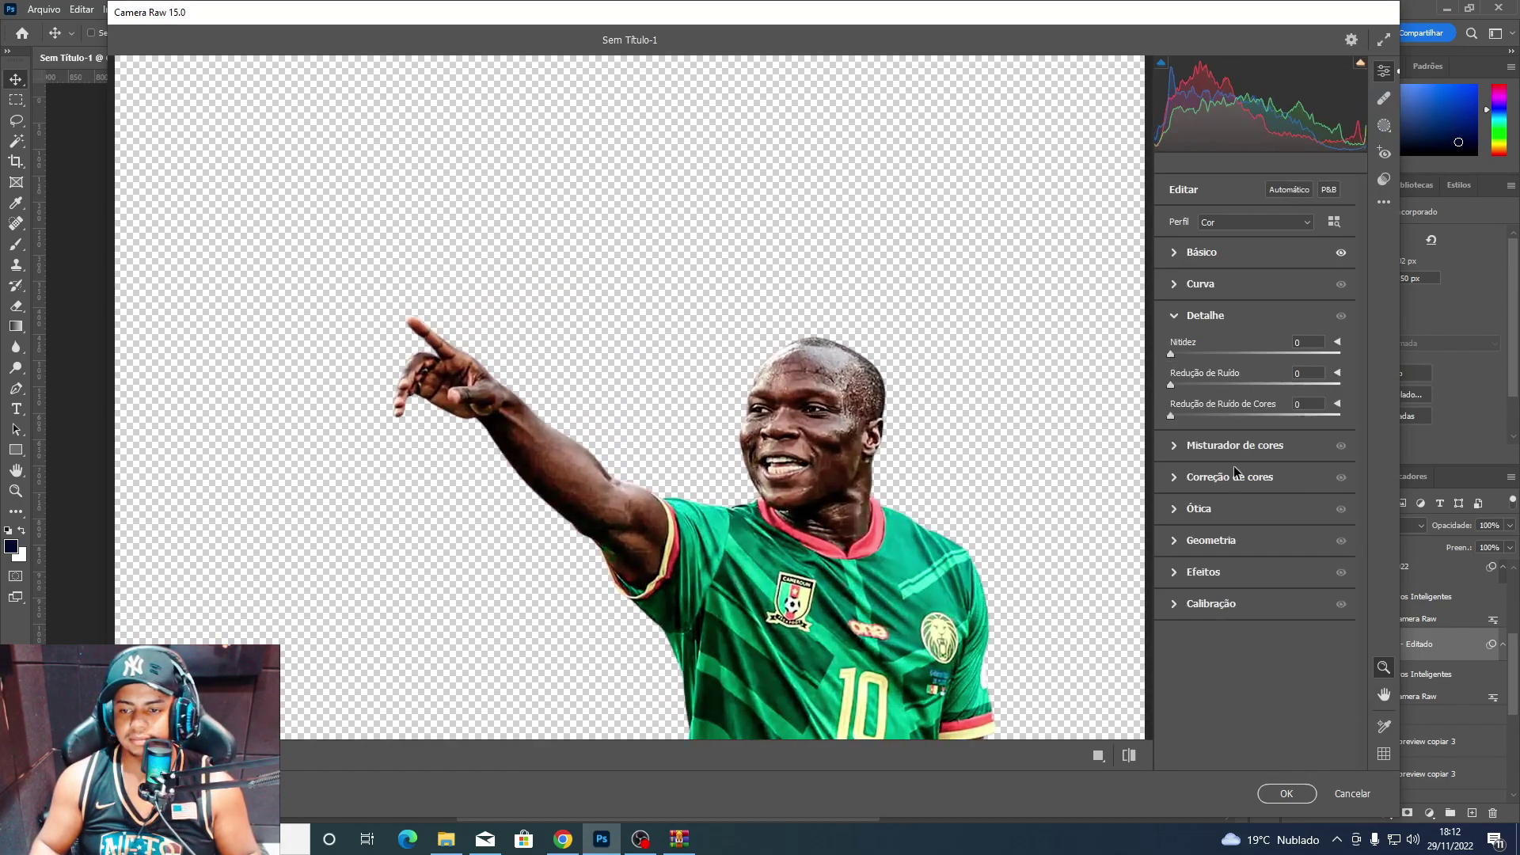
pyautogui.click(1222, 384)
pyautogui.moveTo(1186, 354); pyautogui.dragTo(1199, 356)
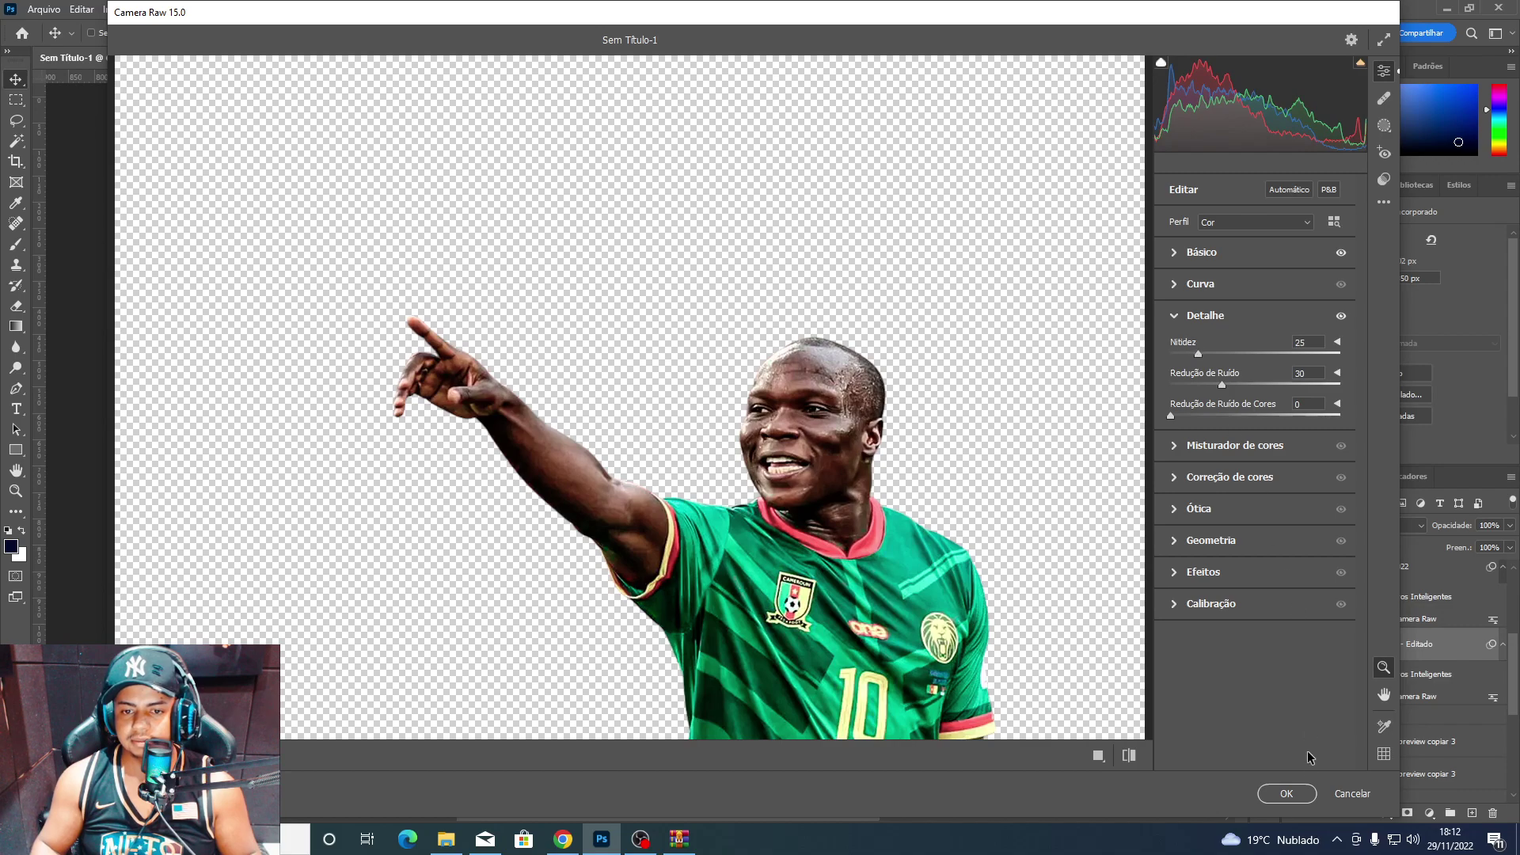
pyautogui.click(1289, 793)
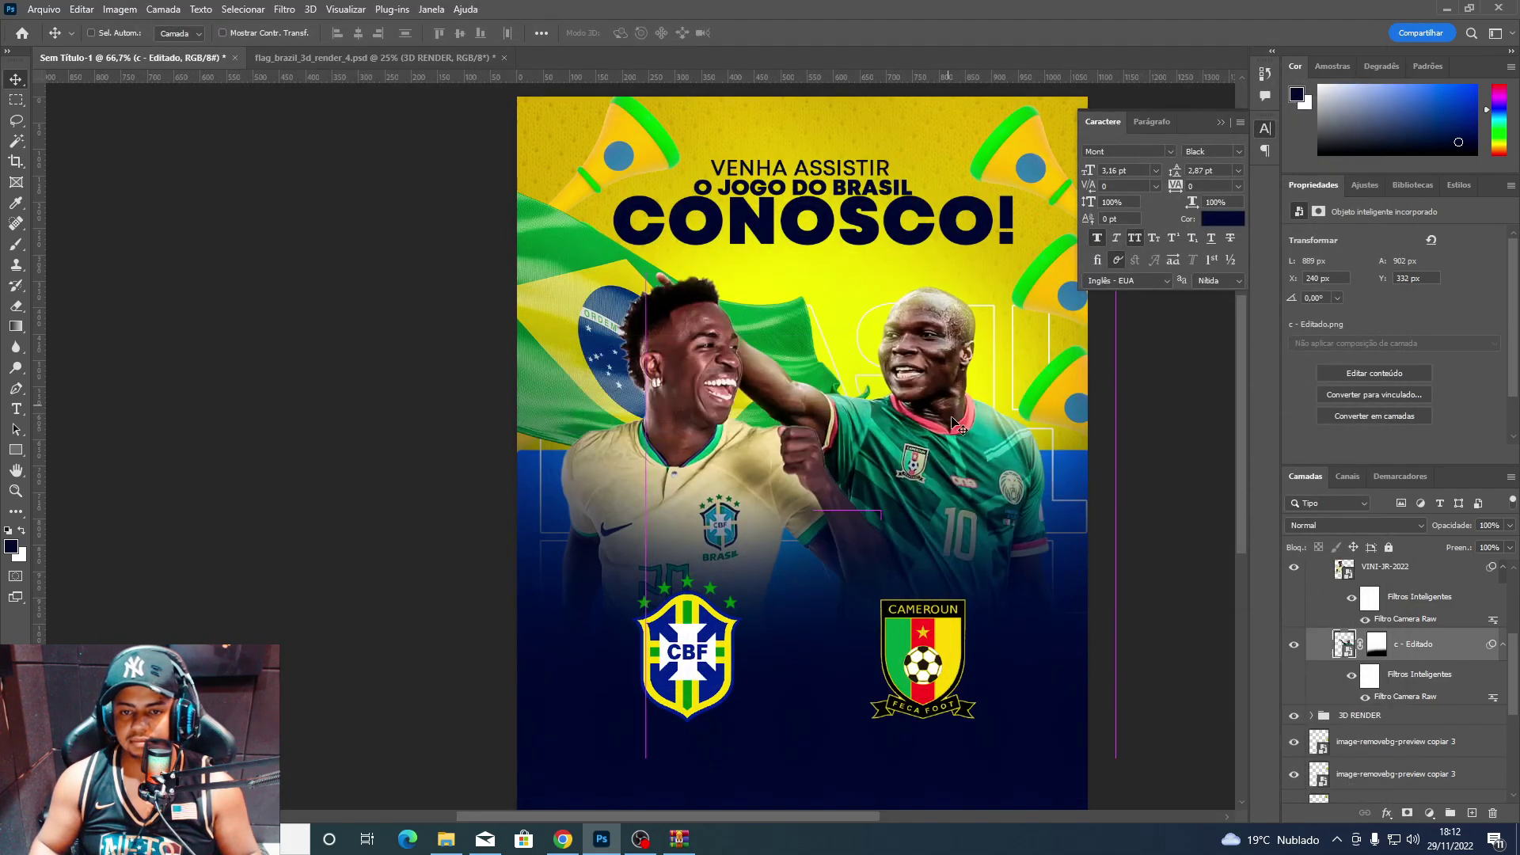
pyautogui.press('Left')
pyautogui.press('Left')
pyautogui.press('Left')
# Nudge the Cameroon player down and raise the CBF and Cameroun crests together.
pyautogui.press('Down')
pyautogui.press('Down')
pyautogui.scroll(-3, 1047, 364)
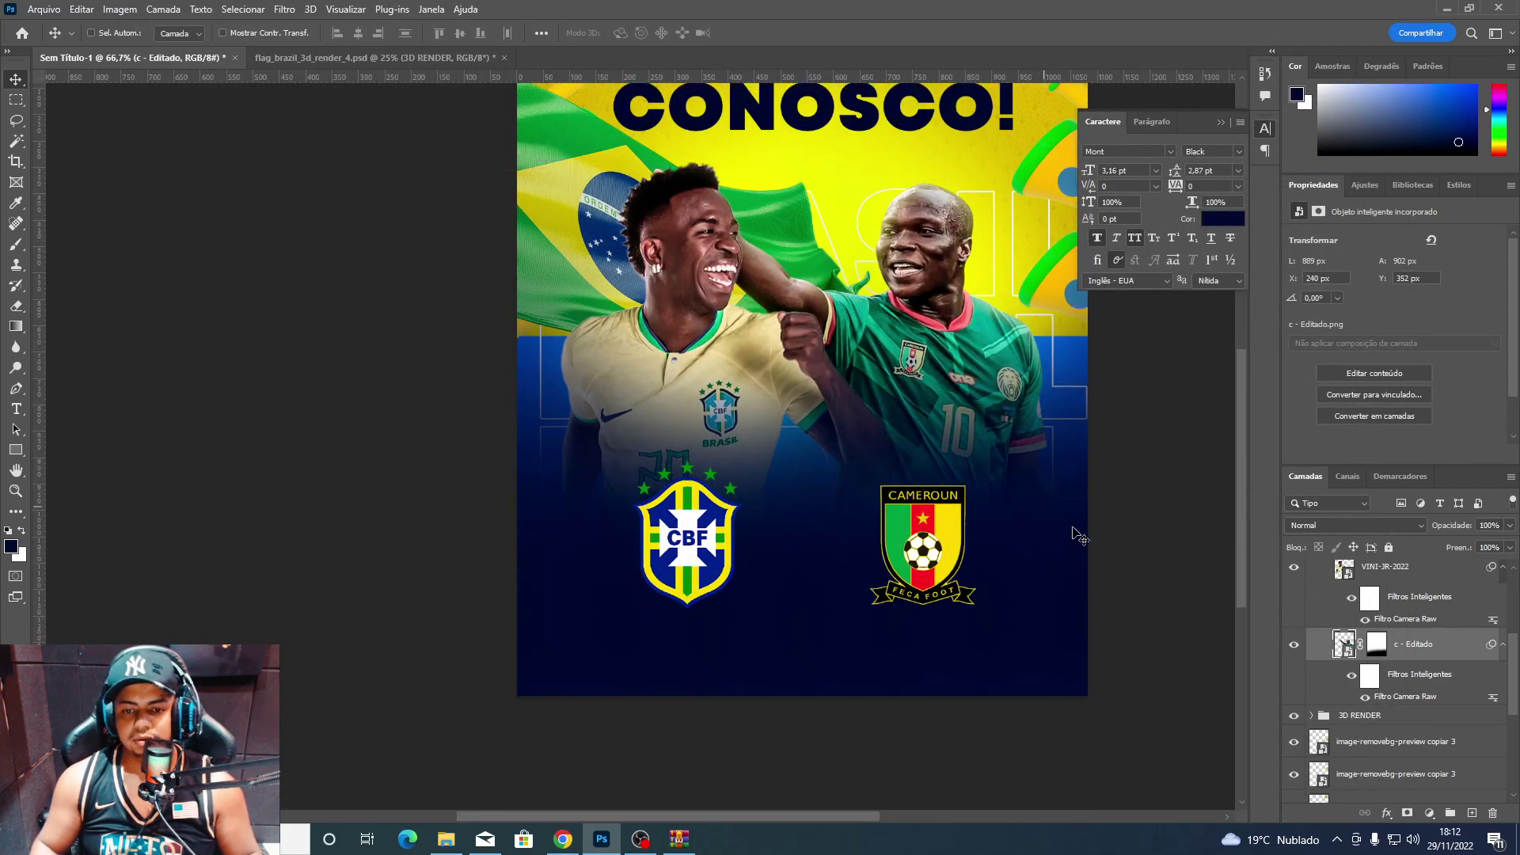
pyautogui.scroll(5, 1385, 633)
pyautogui.click(1385, 578)
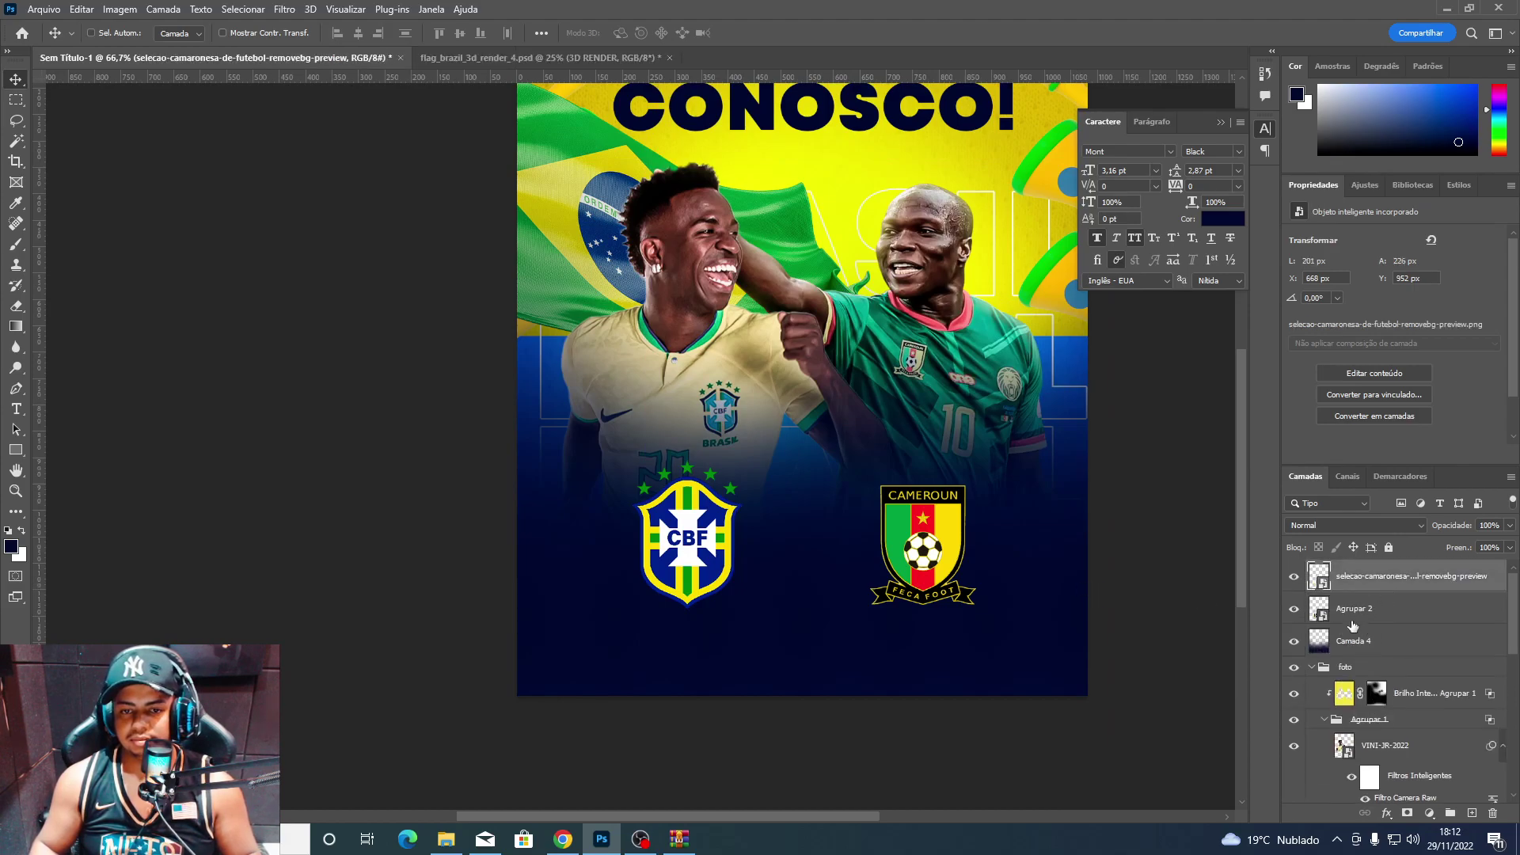
pyautogui.keyDown('ctrl'); pyautogui.click(1352, 609); pyautogui.keyUp('ctrl')
pyautogui.moveTo(936, 554); pyautogui.dragTo(948, 479)
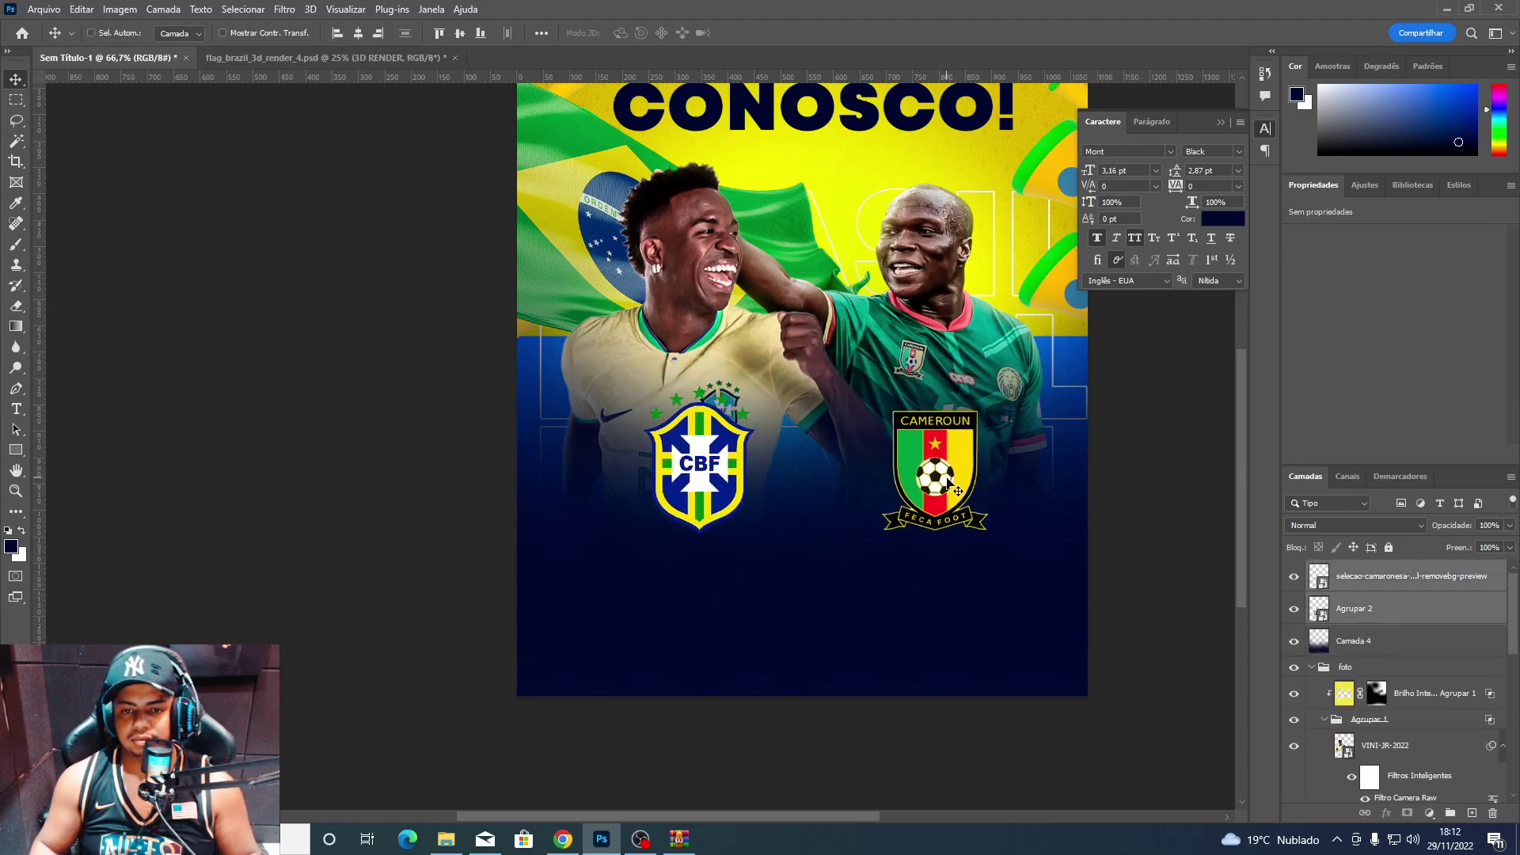
# Place the CBF and Cameroun crests side by side, centred beneath the players.
pyautogui.click(1354, 608)
pyautogui.moveTo(1069, 543); pyautogui.dragTo(948, 513)
pyautogui.keyDown('ctrl'); pyautogui.click(1340, 576); pyautogui.keyUp('ctrl')
pyautogui.moveTo(1056, 544)
pyautogui.mouseDown()
pyautogui.moveTo(988, 554)
pyautogui.moveTo(988, 513)
pyautogui.mouseUp()
pyautogui.click(1314, 575)
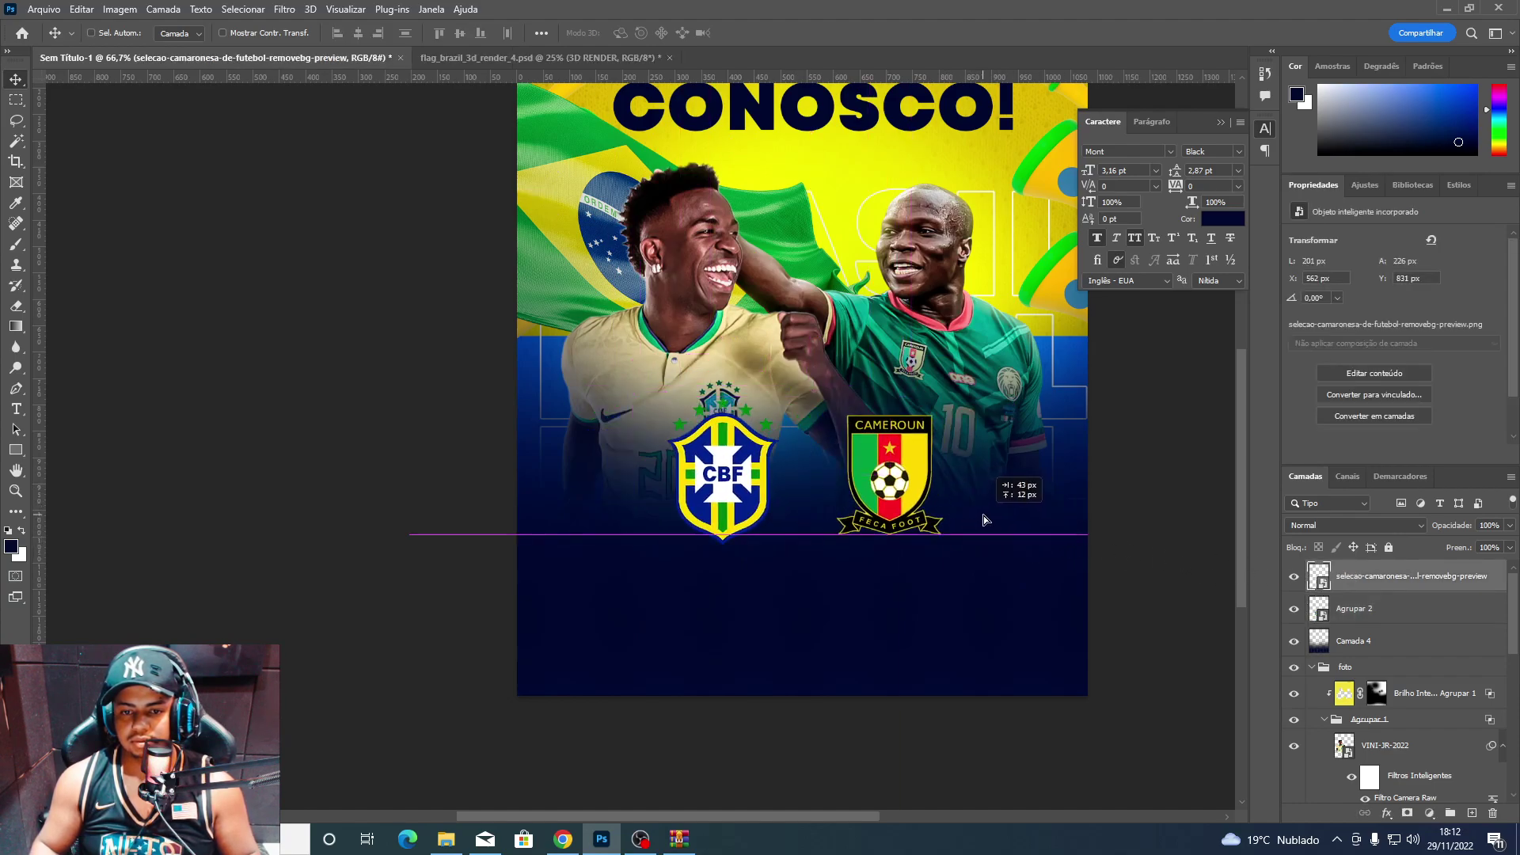
# Add a new text layer below the crests in the Santhony font, enlarged and coloured white.
pyautogui.press('t')
pyautogui.click(809, 587)
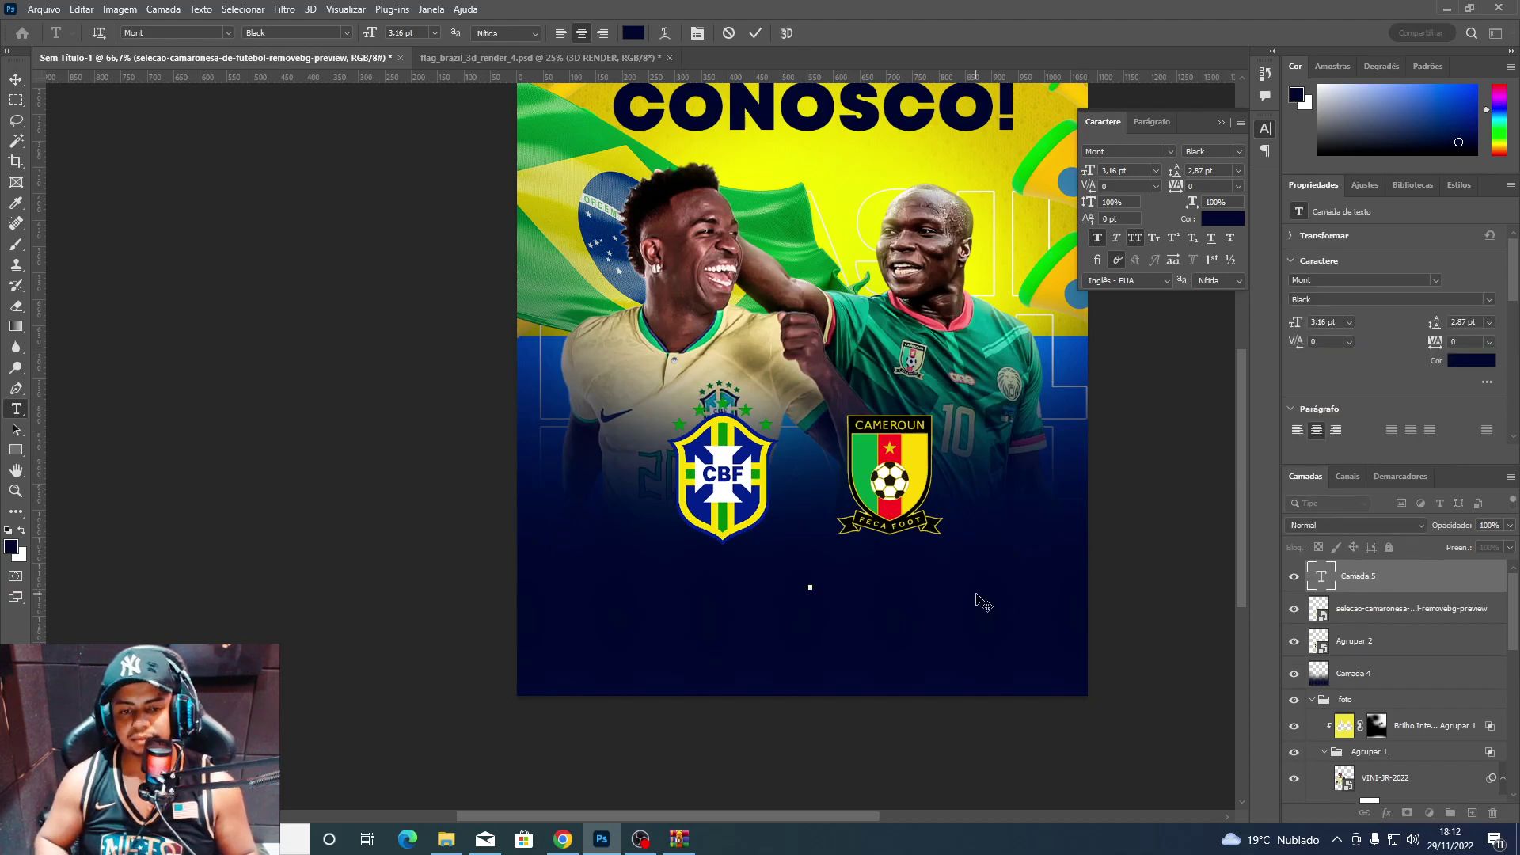
pyautogui.click(1185, 155)
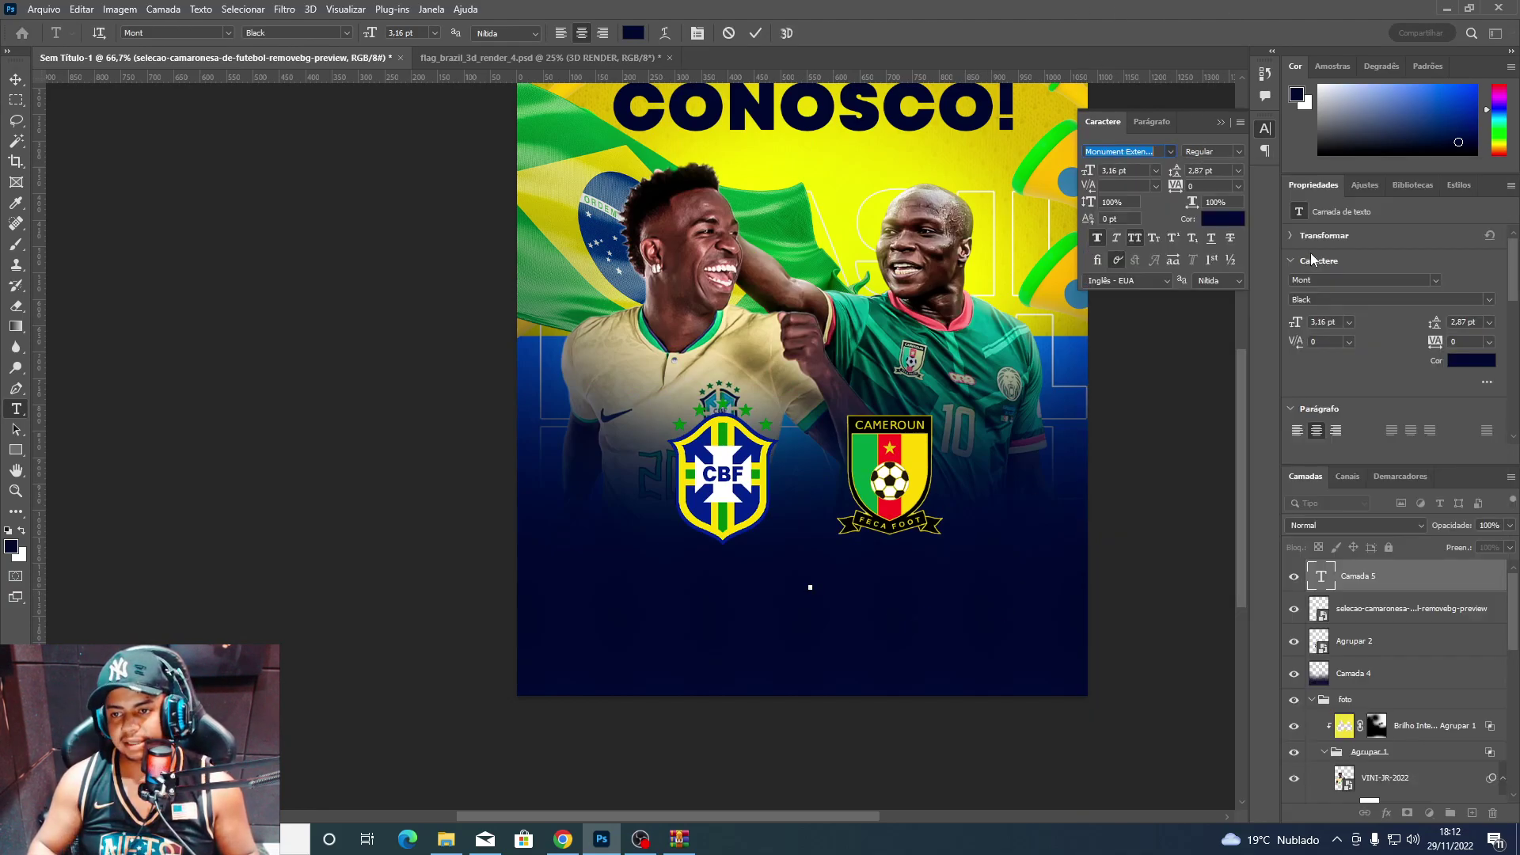
pyautogui.click(771, 311)
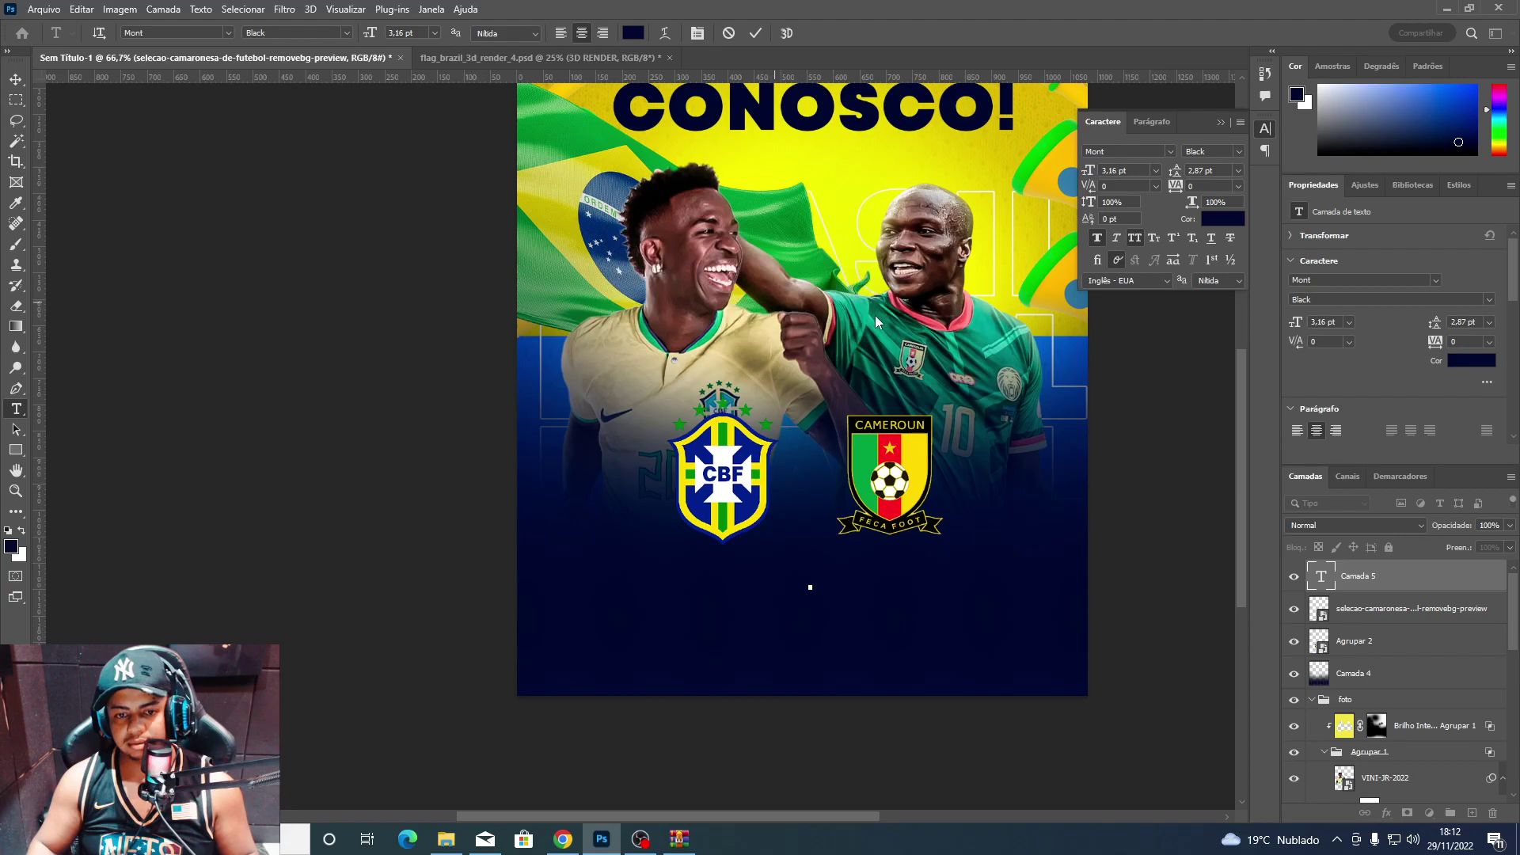
pyautogui.click(1184, 155)
pyautogui.click(1311, 231)
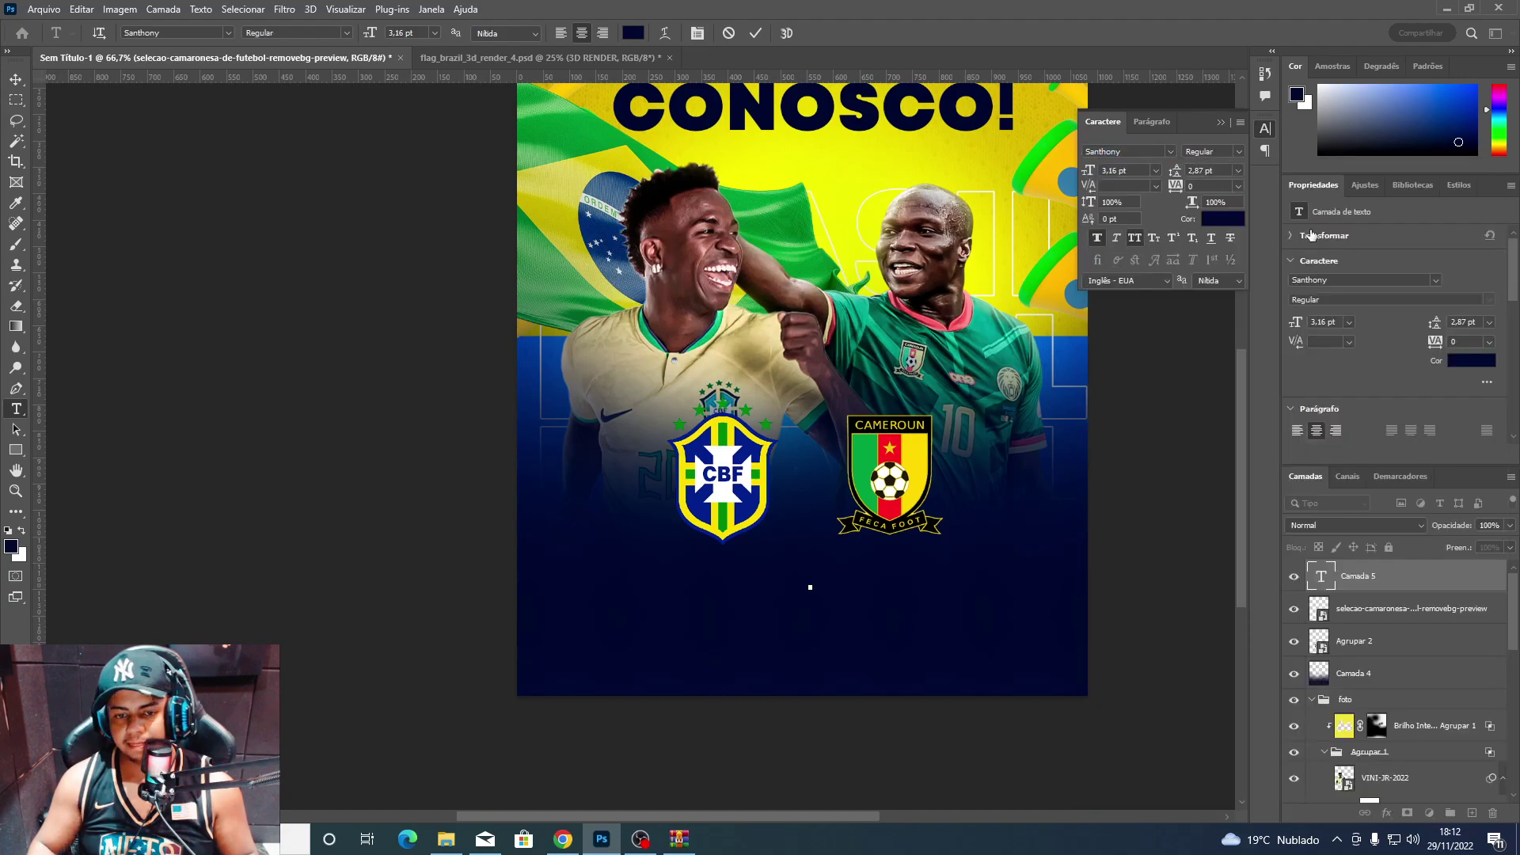
pyautogui.hotkey('ctrl', 't')
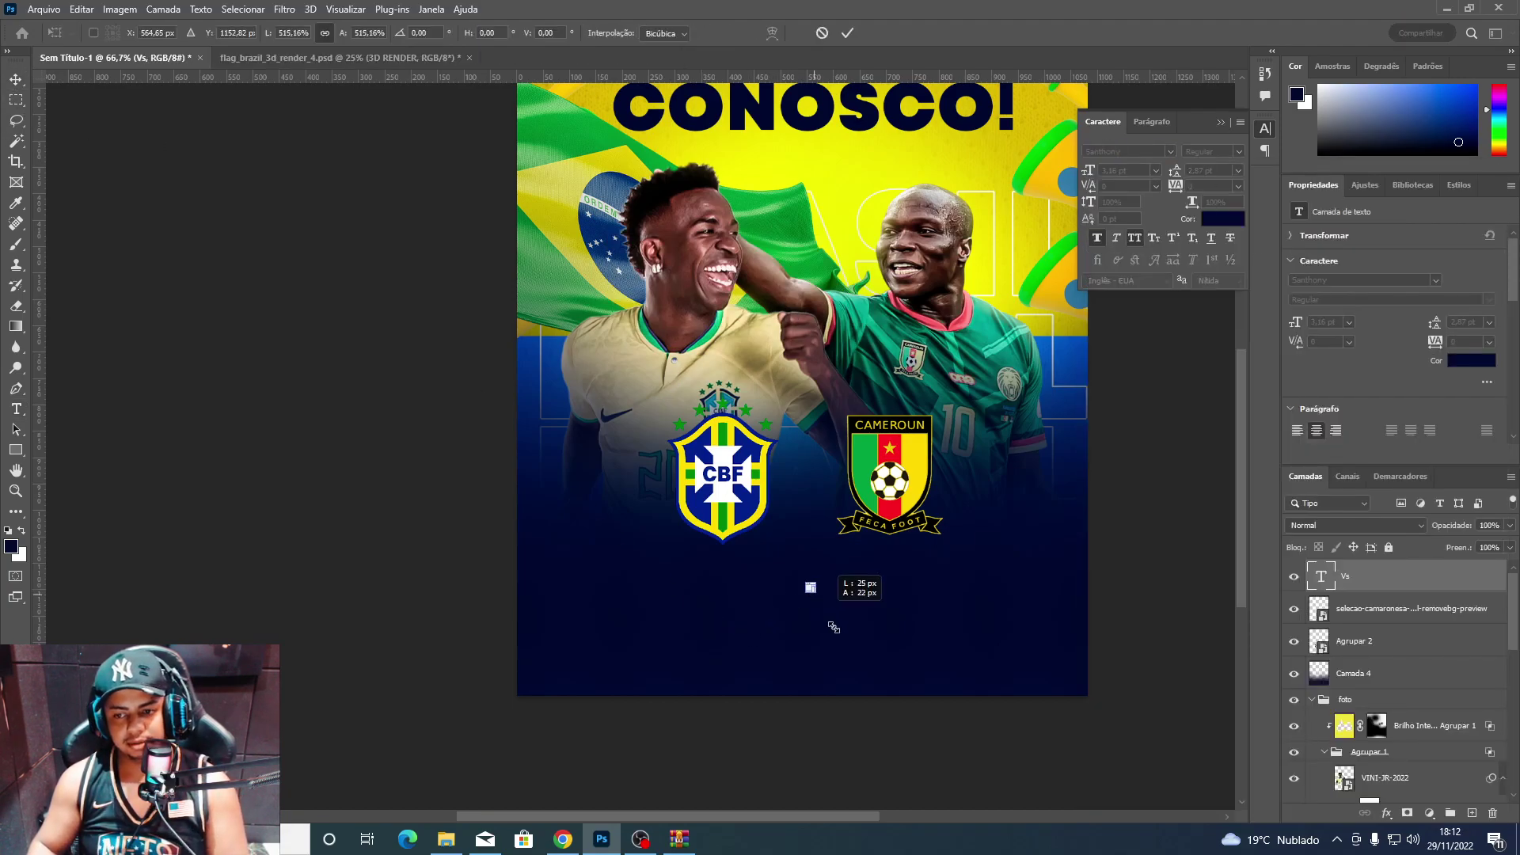
pyautogui.moveTo(833, 627); pyautogui.dragTo(957, 723)
pyautogui.press('Return')
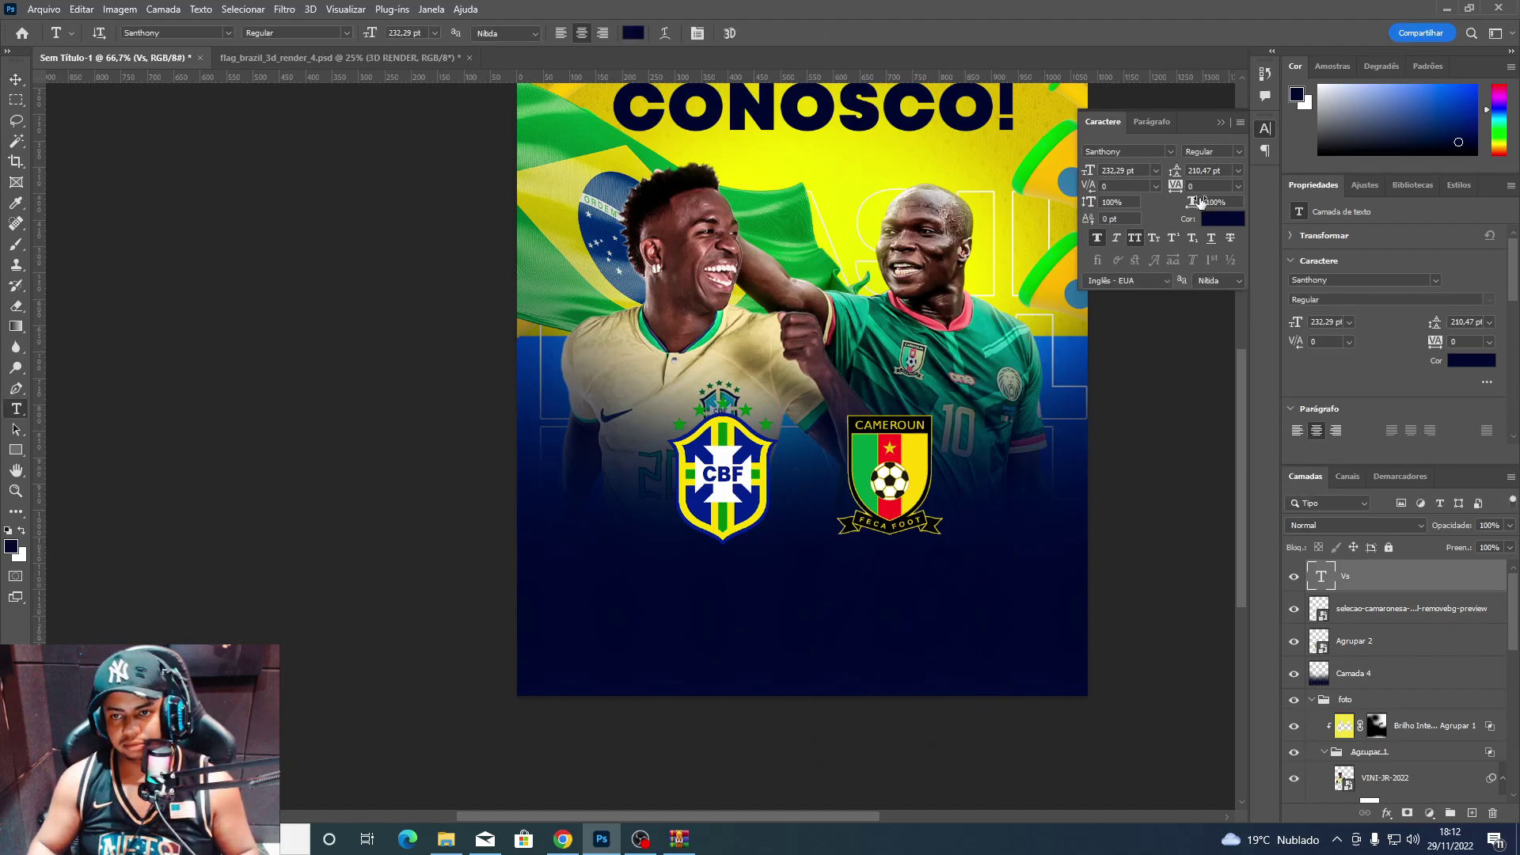
pyautogui.click(1223, 218)
pyautogui.press('Return')
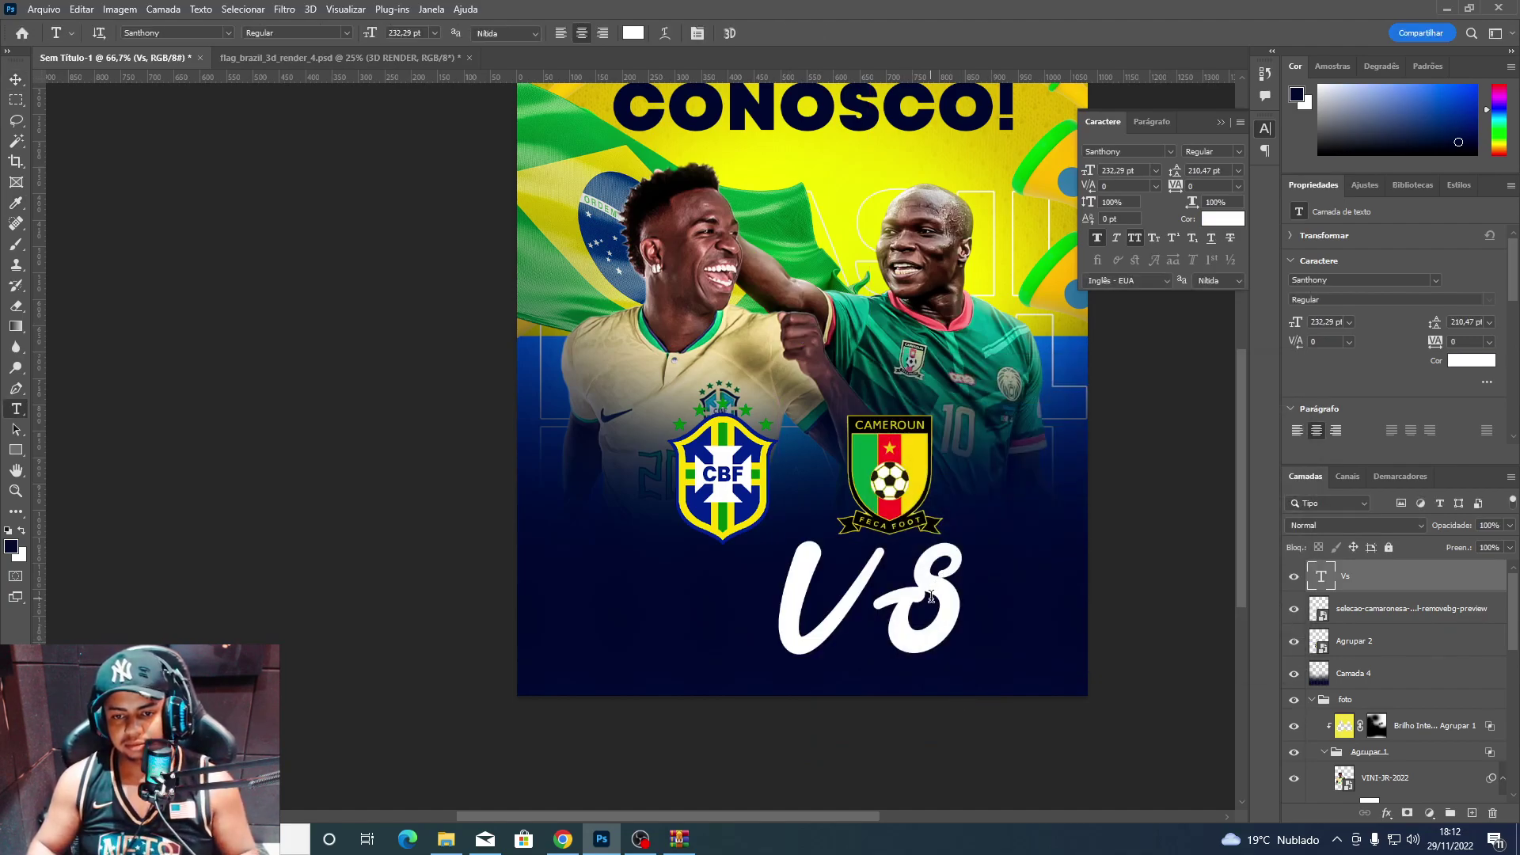
# Retype the text as 'Vs' with a capital V.
pyautogui.click(931, 595)
pyautogui.hotkey('ctrl', 'a')
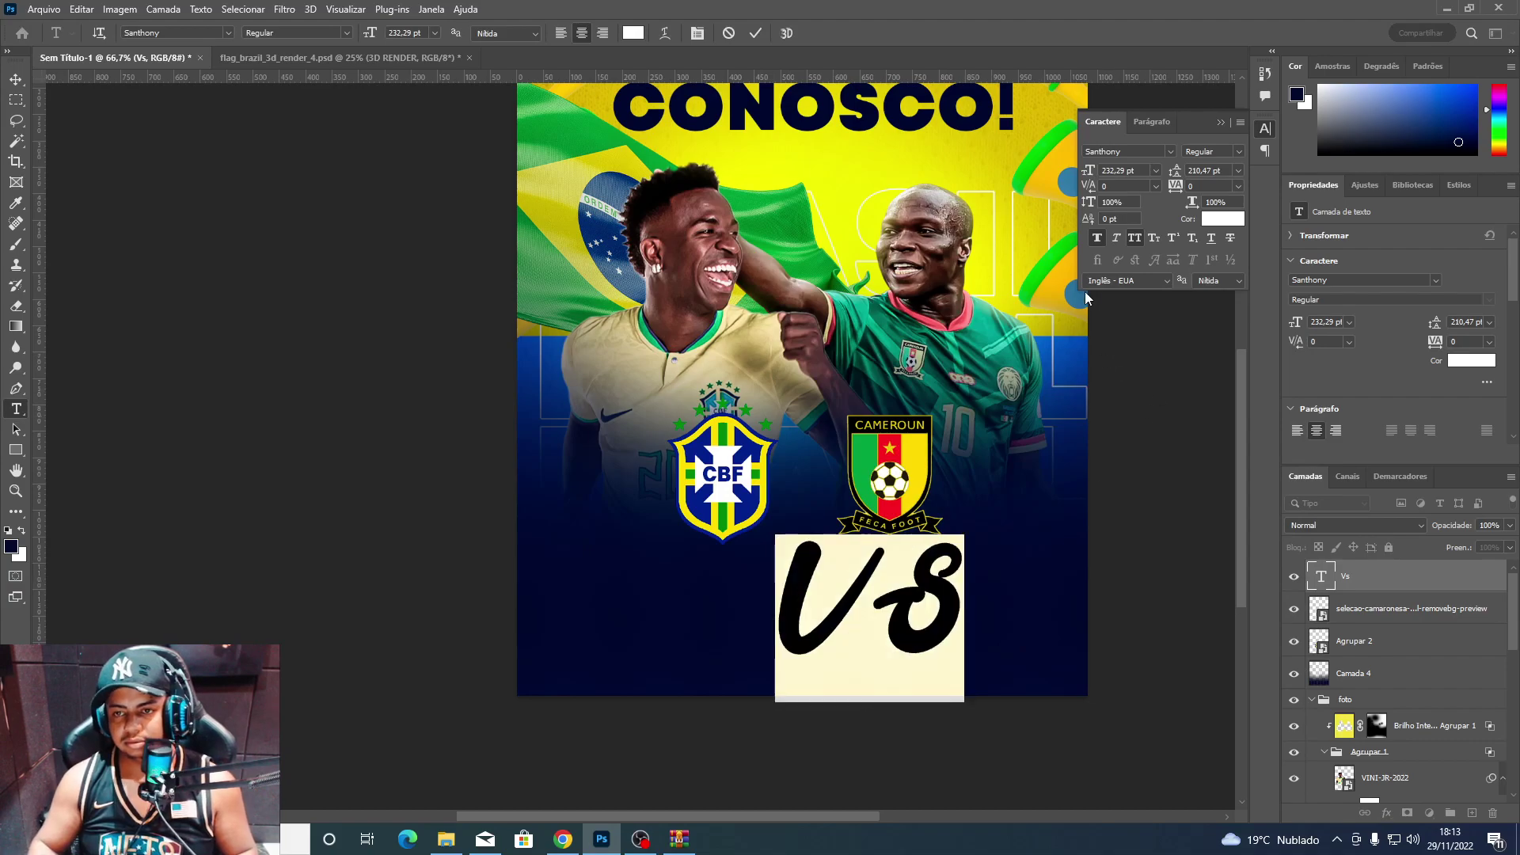
pyautogui.click(1134, 241)
pyautogui.hotkey('ctrl', 'a')
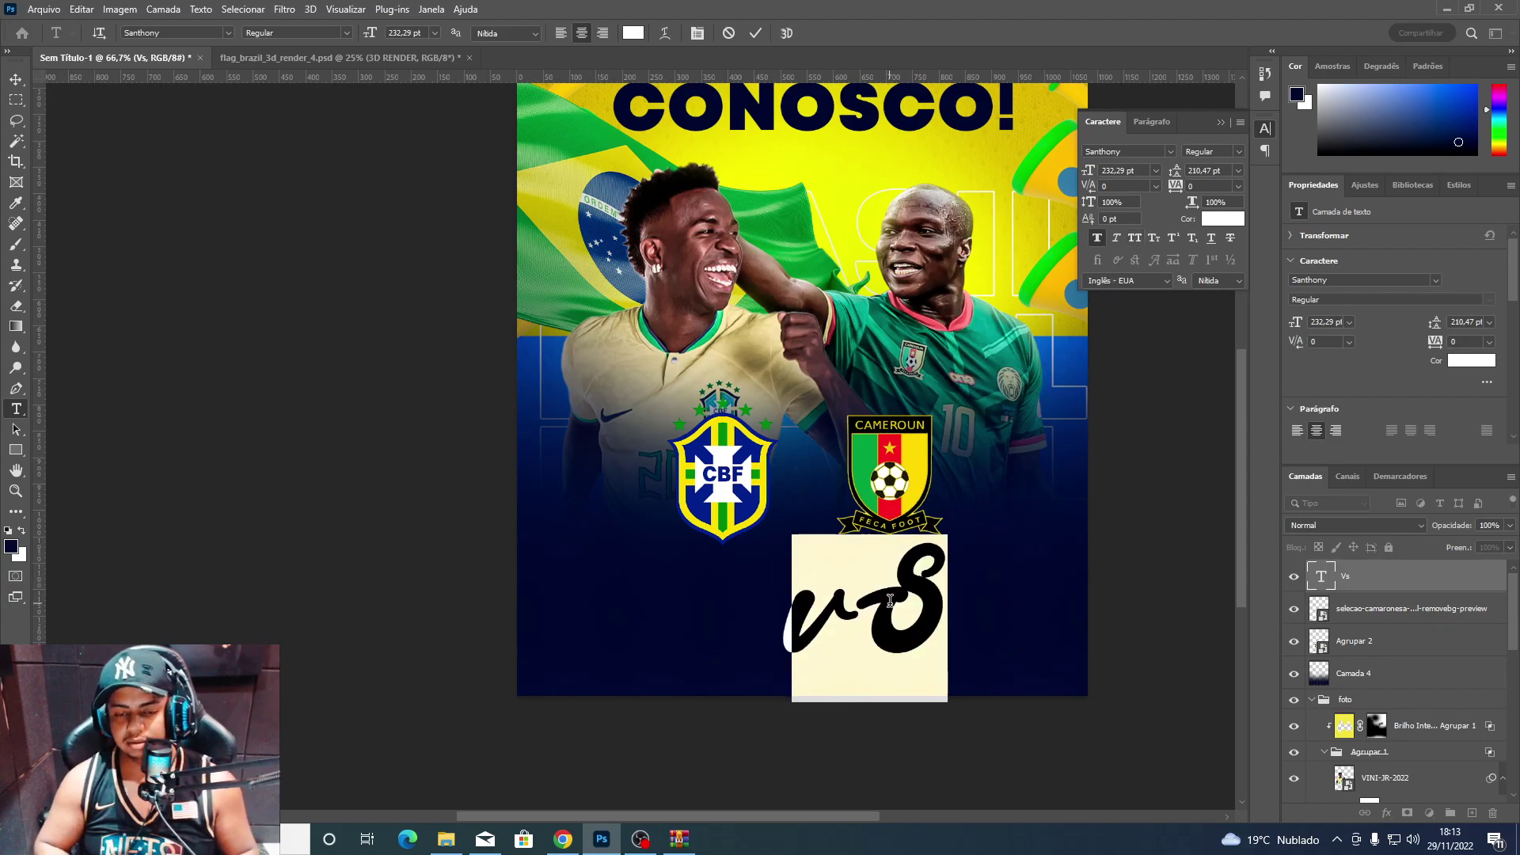
pyautogui.press('Right')
pyautogui.hotkey('ctrl', 'a')
pyautogui.write('Vs')
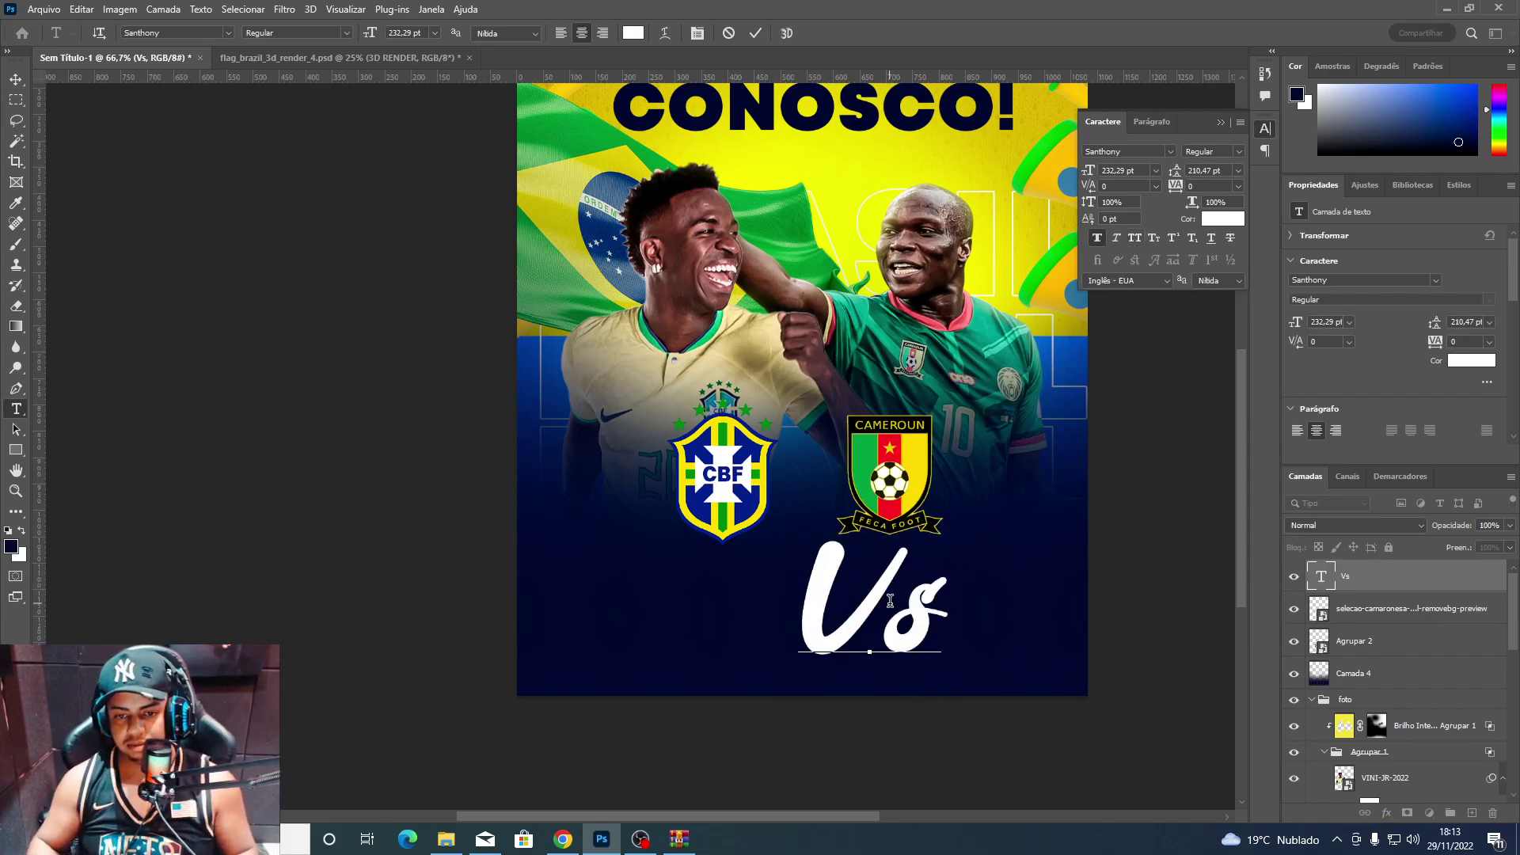
pyautogui.hotkey('ctrl', 'a')
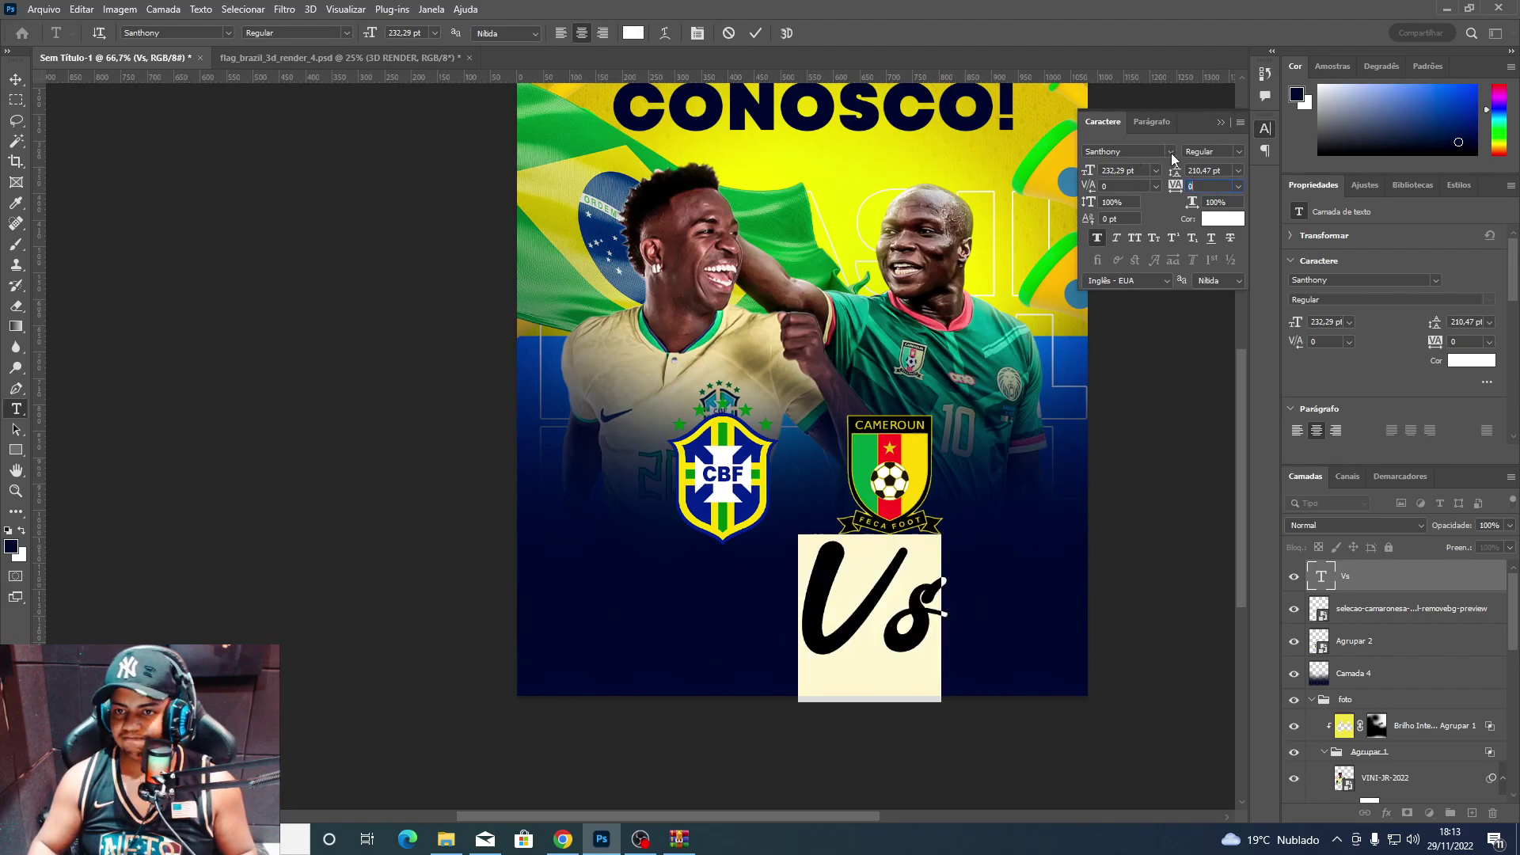
# Apply the Lil Johnny script font and shrink the Vs to fit between the crests.
pyautogui.click(1170, 151)
pyautogui.click(1185, 319)
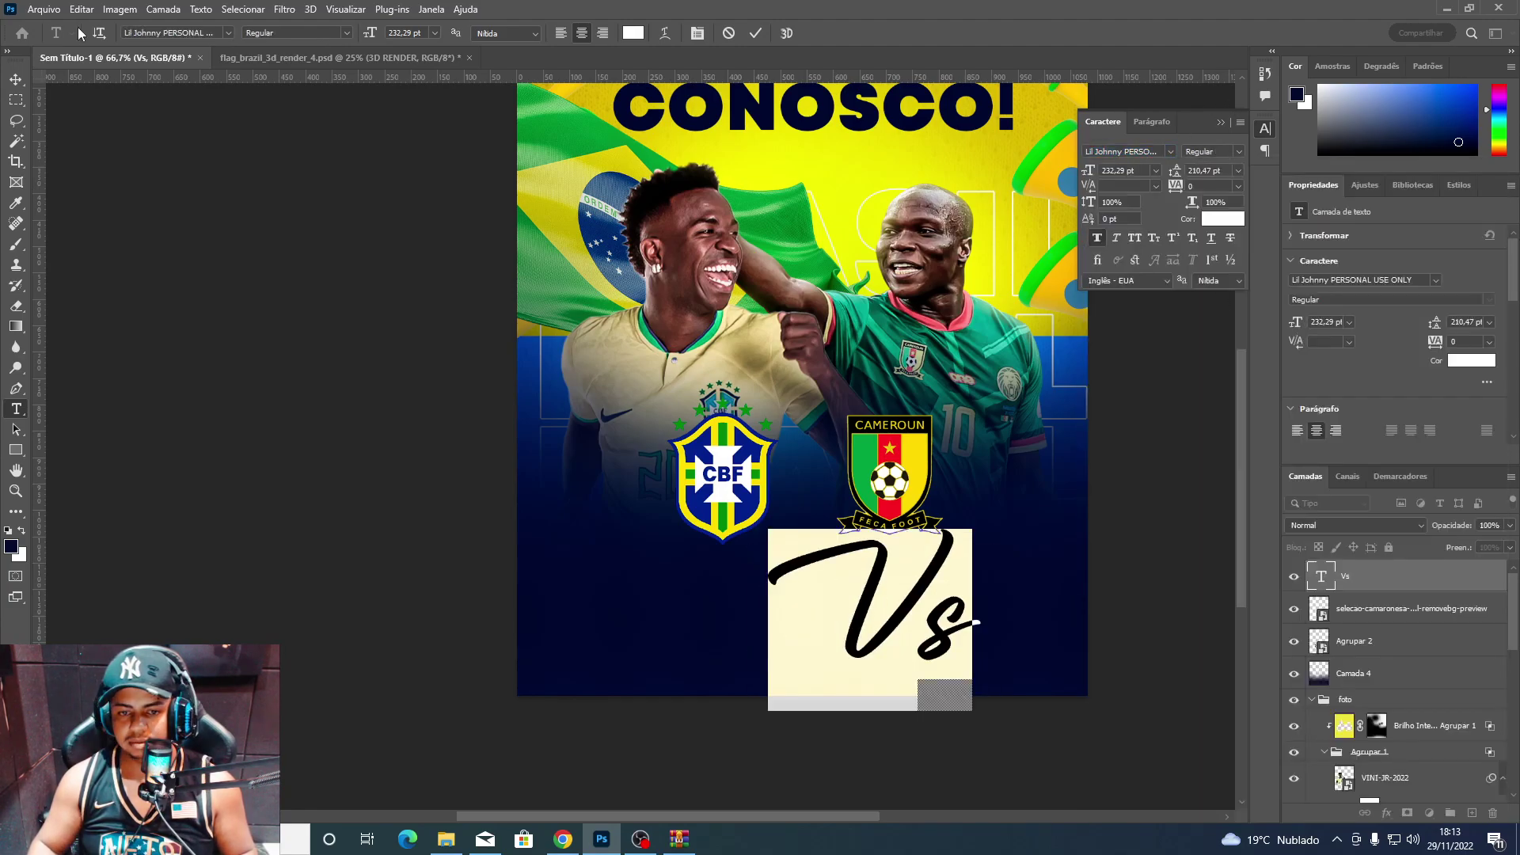
pyautogui.click(14, 82)
pyautogui.hotkey('ctrl', 't')
pyautogui.moveTo(979, 619)
pyautogui.mouseDown()
pyautogui.moveTo(809, 616)
pyautogui.moveTo(852, 474)
pyautogui.moveTo(839, 480)
pyautogui.mouseUp()
pyautogui.press('Return')
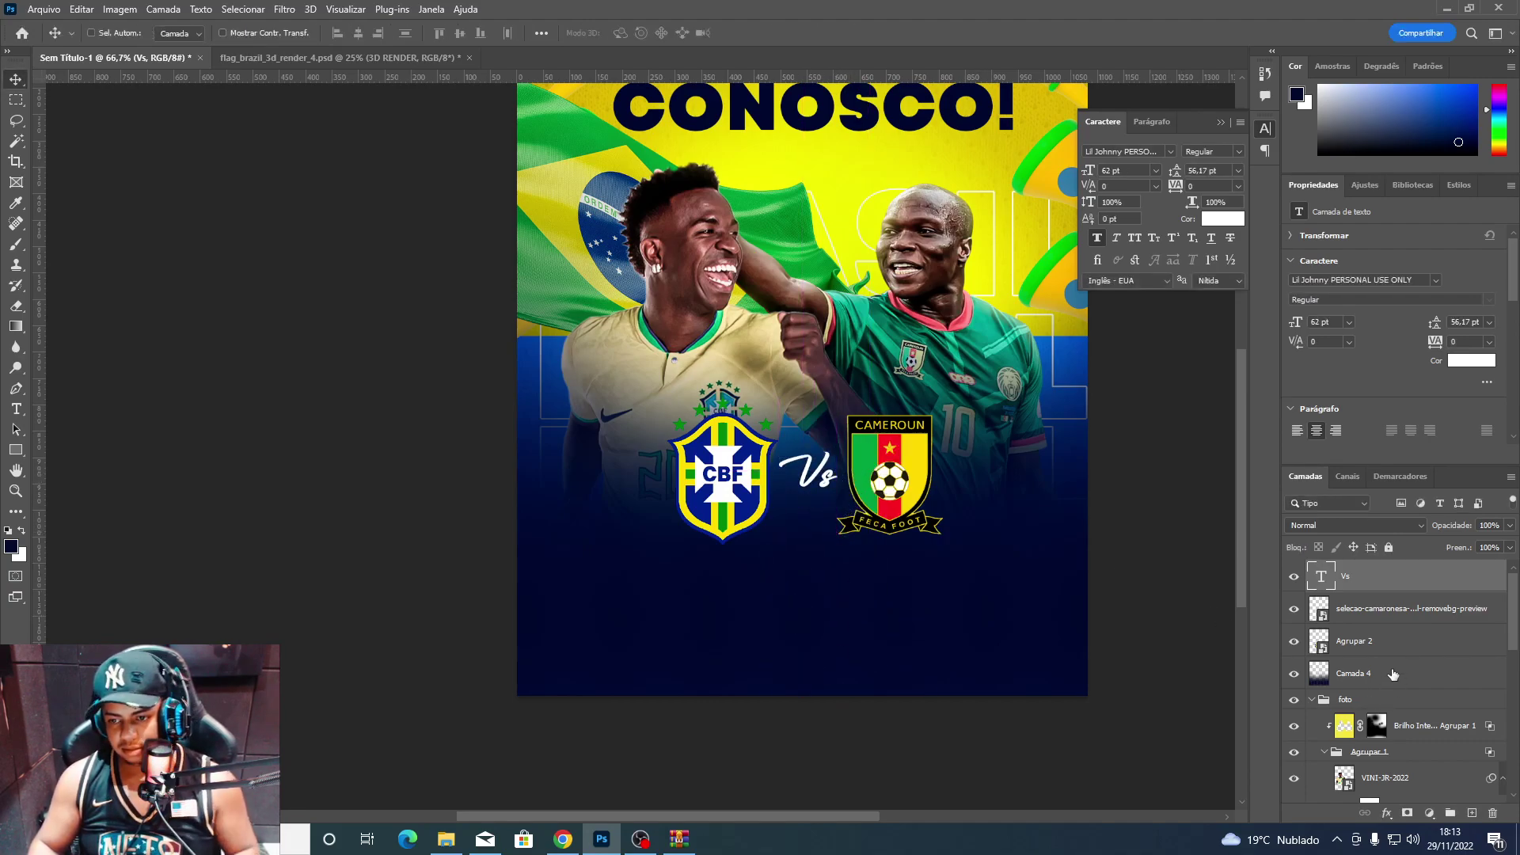
# Group the Cameroun crest, Vs and Agrupar 2 layers, then move and slightly shrink the group.
pyautogui.keyDown('ctrl'); pyautogui.click(891, 443); pyautogui.keyUp('ctrl')
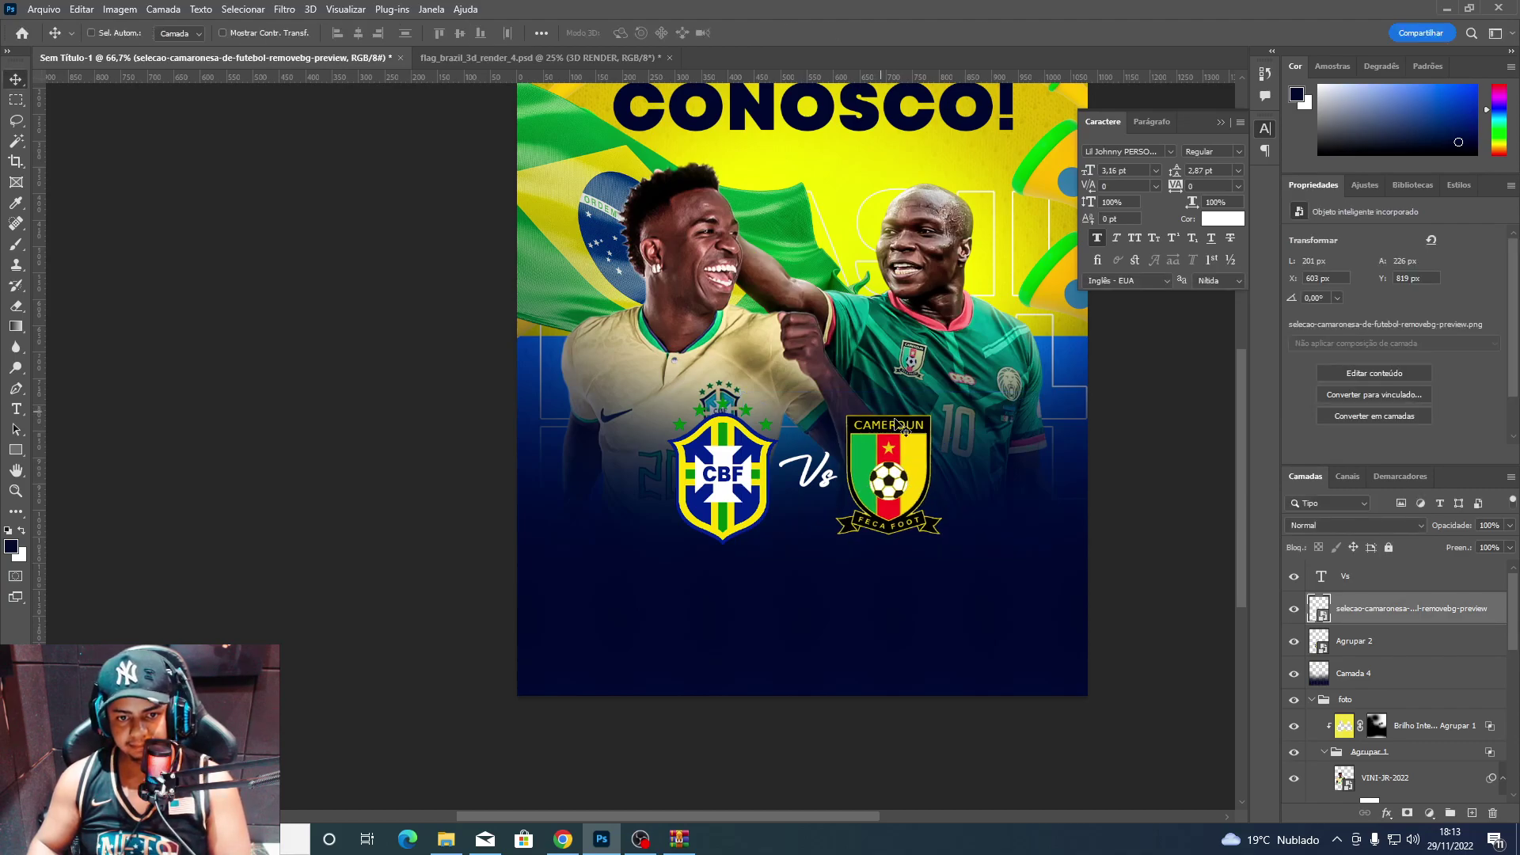
pyautogui.keyDown('shift'); pyautogui.click(1346, 575); pyautogui.keyUp('shift')
pyautogui.keyDown('shift'); pyautogui.click(1354, 641); pyautogui.keyUp('shift')
pyautogui.hotkey('ctrl', 'g')
pyautogui.moveTo(950, 470)
pyautogui.mouseDown()
pyautogui.moveTo(926, 534)
pyautogui.moveTo(878, 514)
pyautogui.moveTo(918, 571)
pyautogui.mouseUp()
pyautogui.hotkey('ctrl', 't')
pyautogui.press('Return')
# Bring up the EVENTO PRO asset folder in File Explorer.
pyautogui.scroll(2, 918, 576)
pyautogui.scroll(-1, 919, 575)
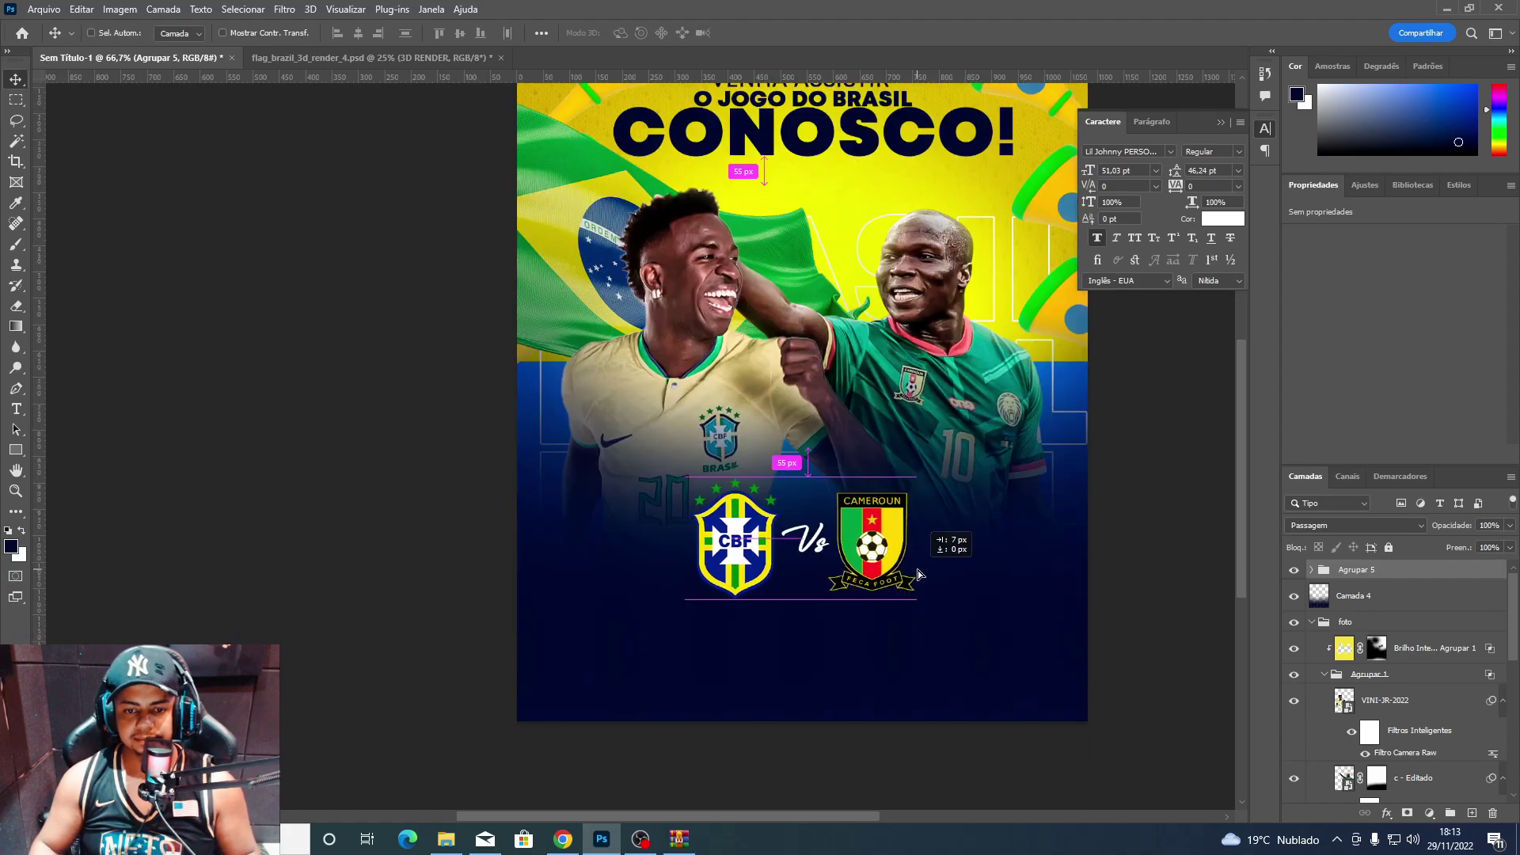
pyautogui.moveTo(732, 523); pyautogui.dragTo(739, 523)
pyautogui.scroll(-1, 641, 657)
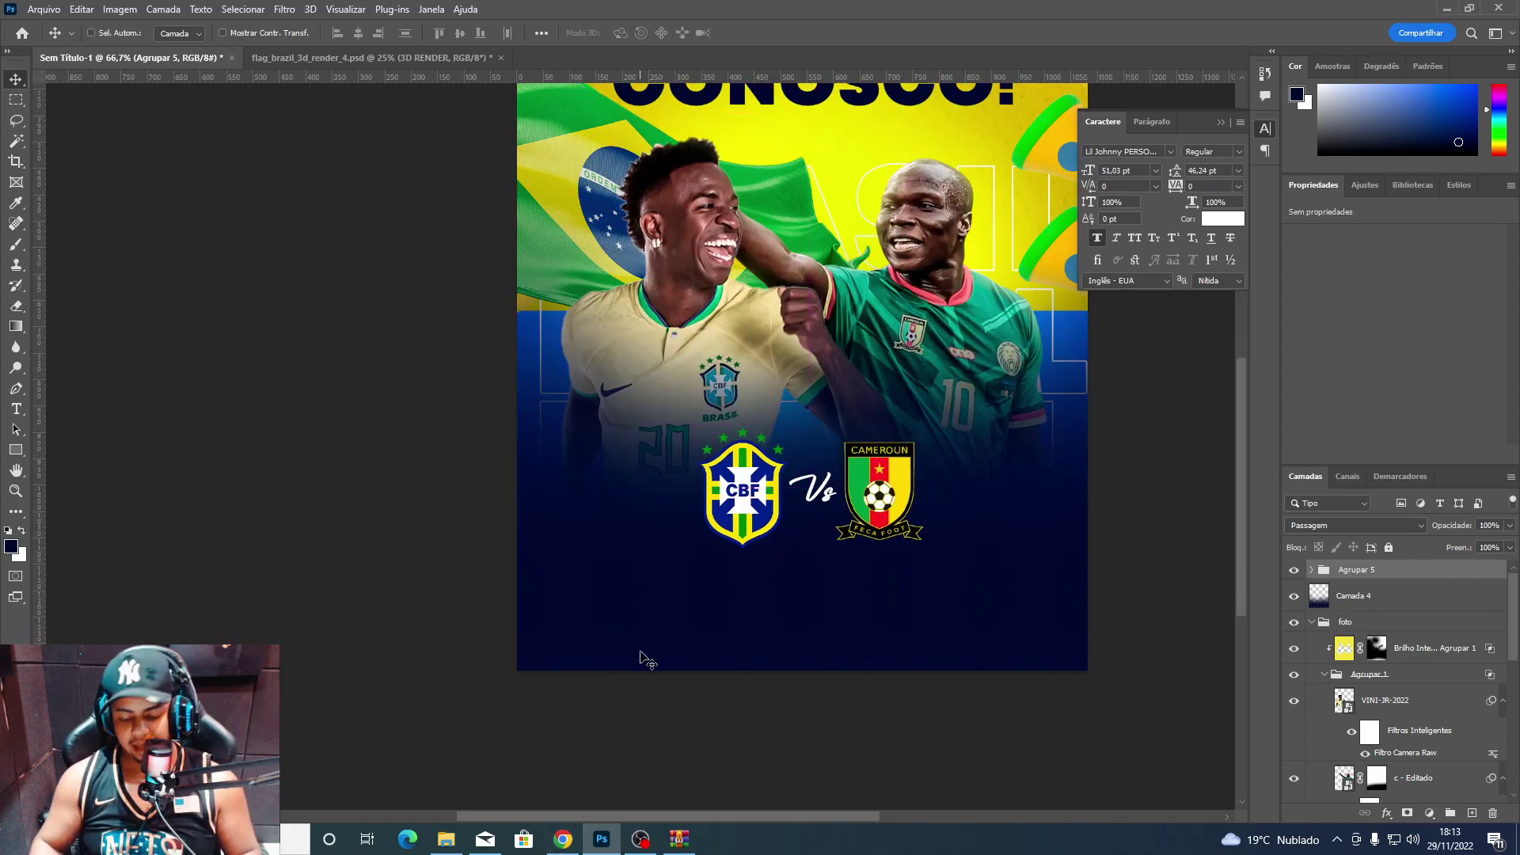
pyautogui.press('super')
pyautogui.click(446, 839)
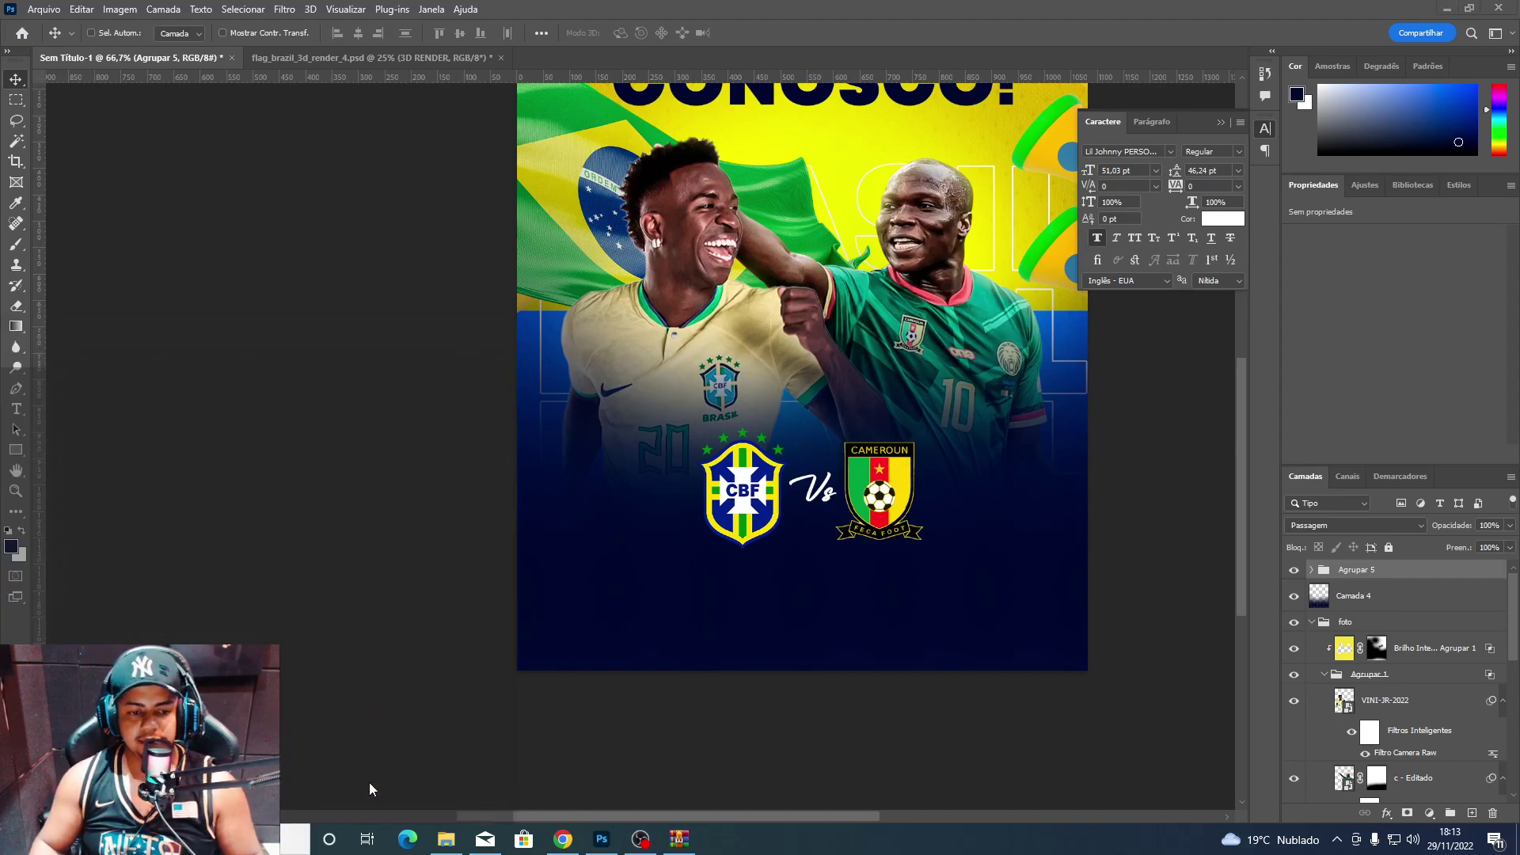
pyautogui.scroll(-1, 1083, 430)
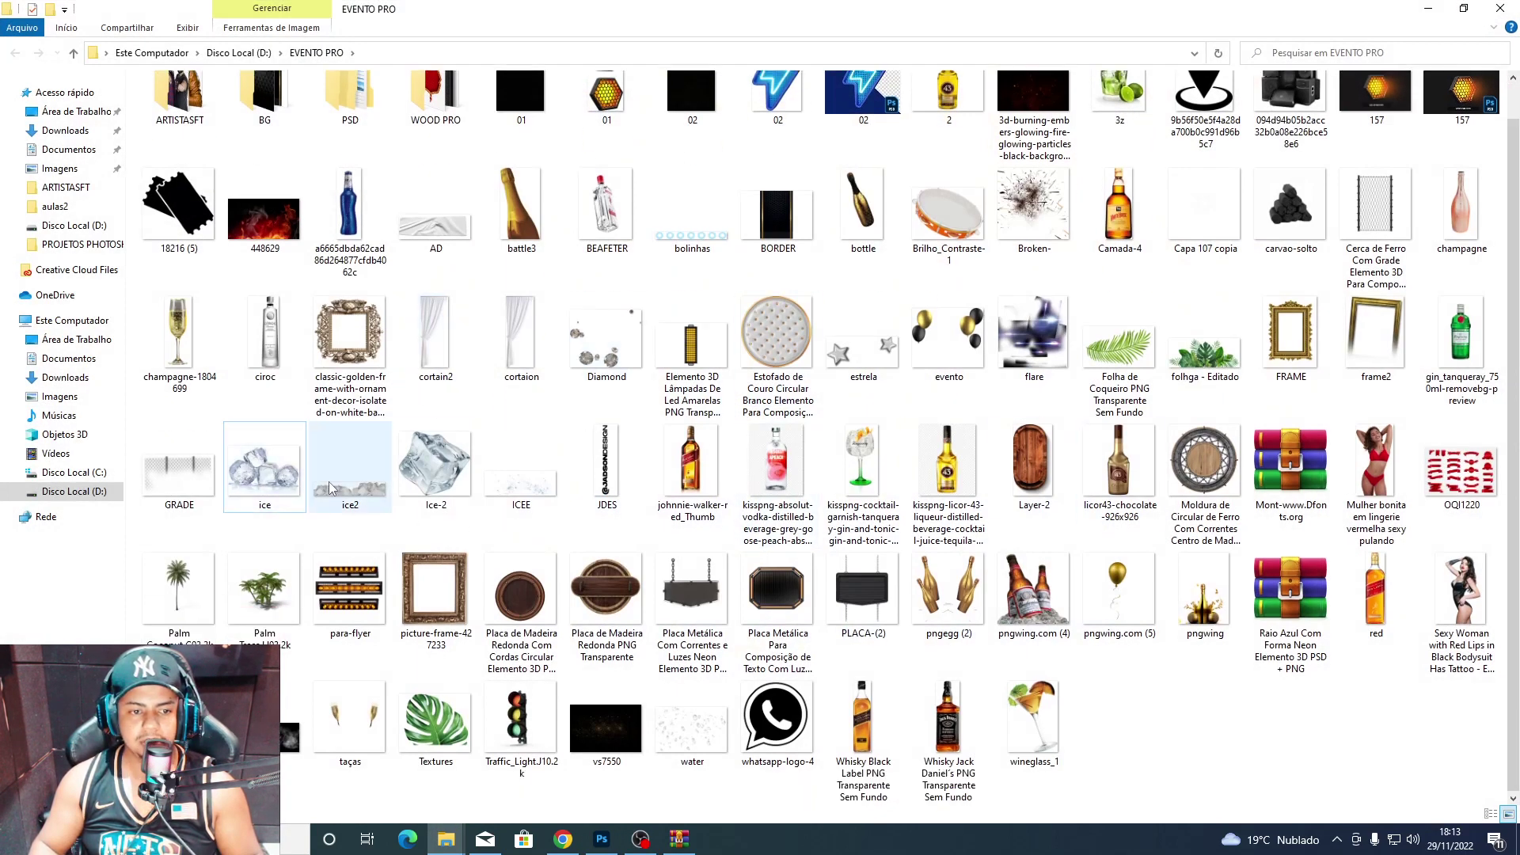
# Place the ice2 image into the flyer, enlarged across the bottom.
pyautogui.moveTo(341, 500)
pyautogui.mouseDown()
pyautogui.moveTo(606, 835)
pyautogui.moveTo(799, 392)
pyautogui.moveTo(778, 695)
pyautogui.moveTo(753, 653)
pyautogui.mouseUp()
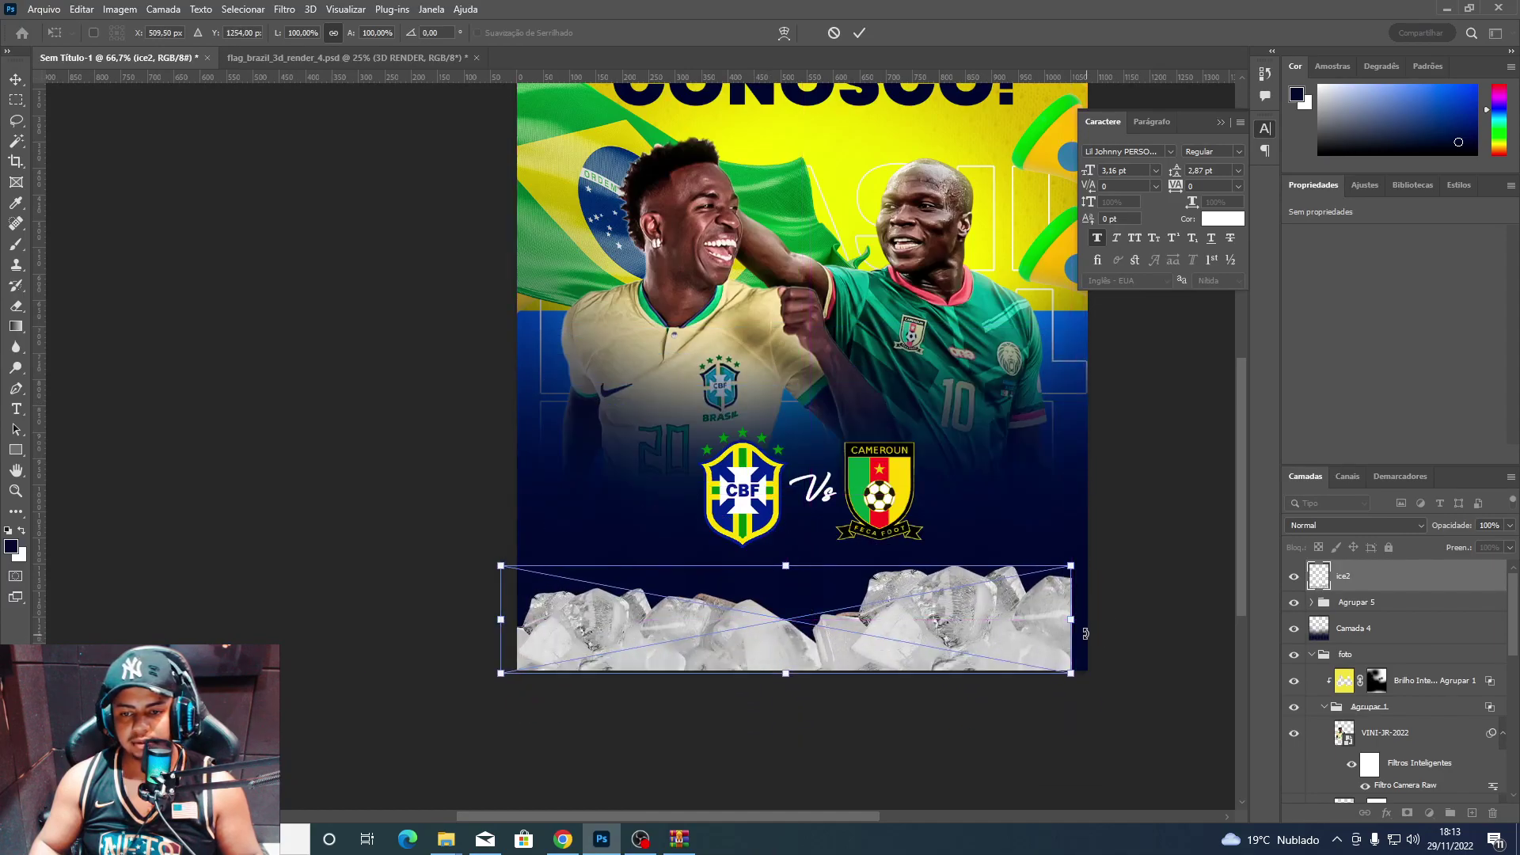
pyautogui.moveTo(1085, 633)
pyautogui.mouseDown()
pyautogui.moveTo(1117, 625)
pyautogui.moveTo(1151, 651)
pyautogui.mouseUp()
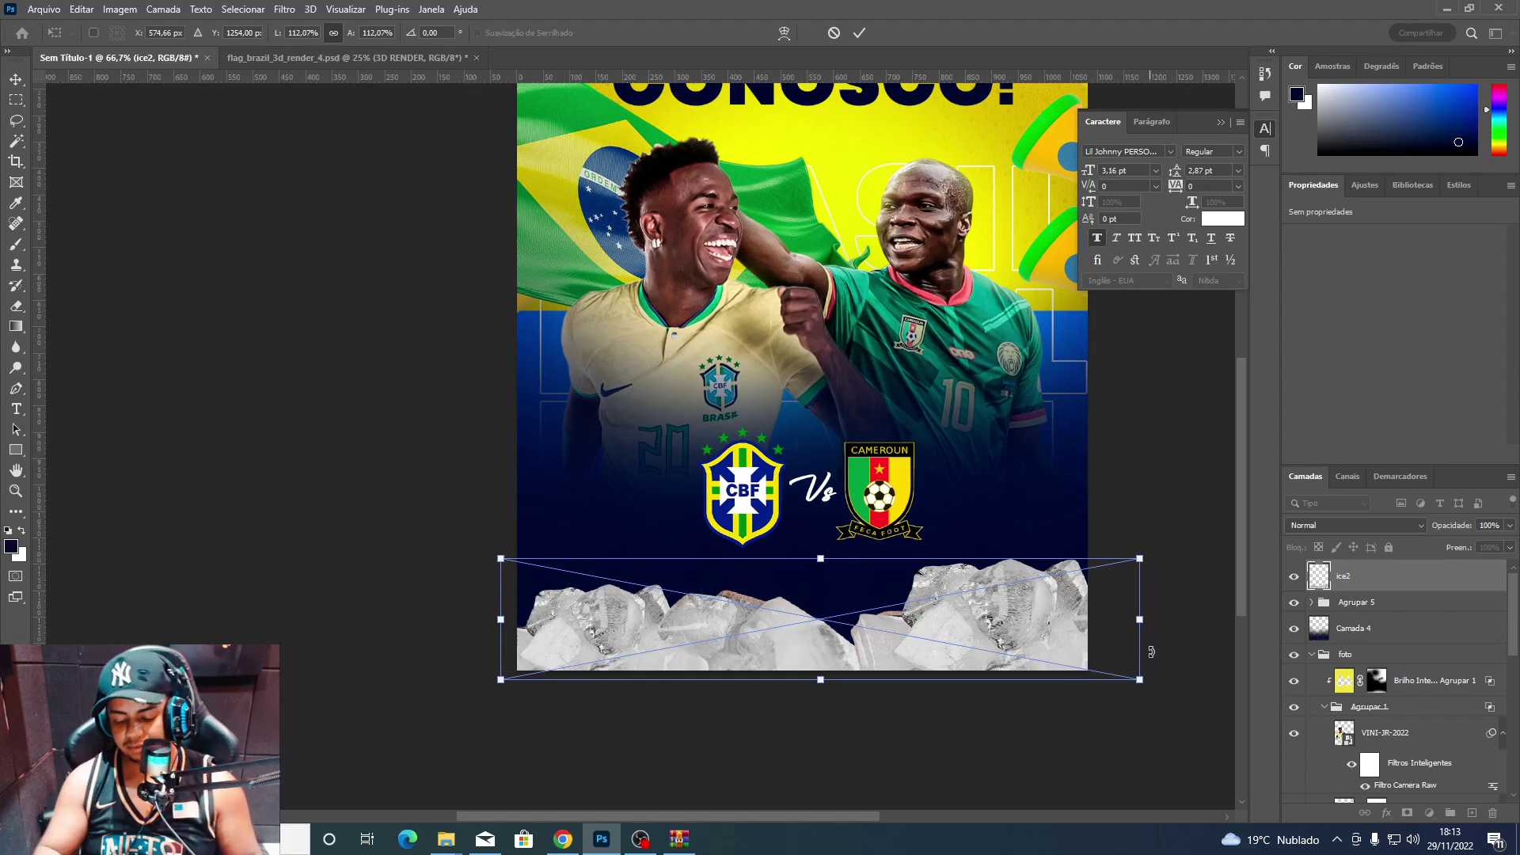
pyautogui.press('Return')
pyautogui.moveTo(889, 492); pyautogui.dragTo(891, 499)
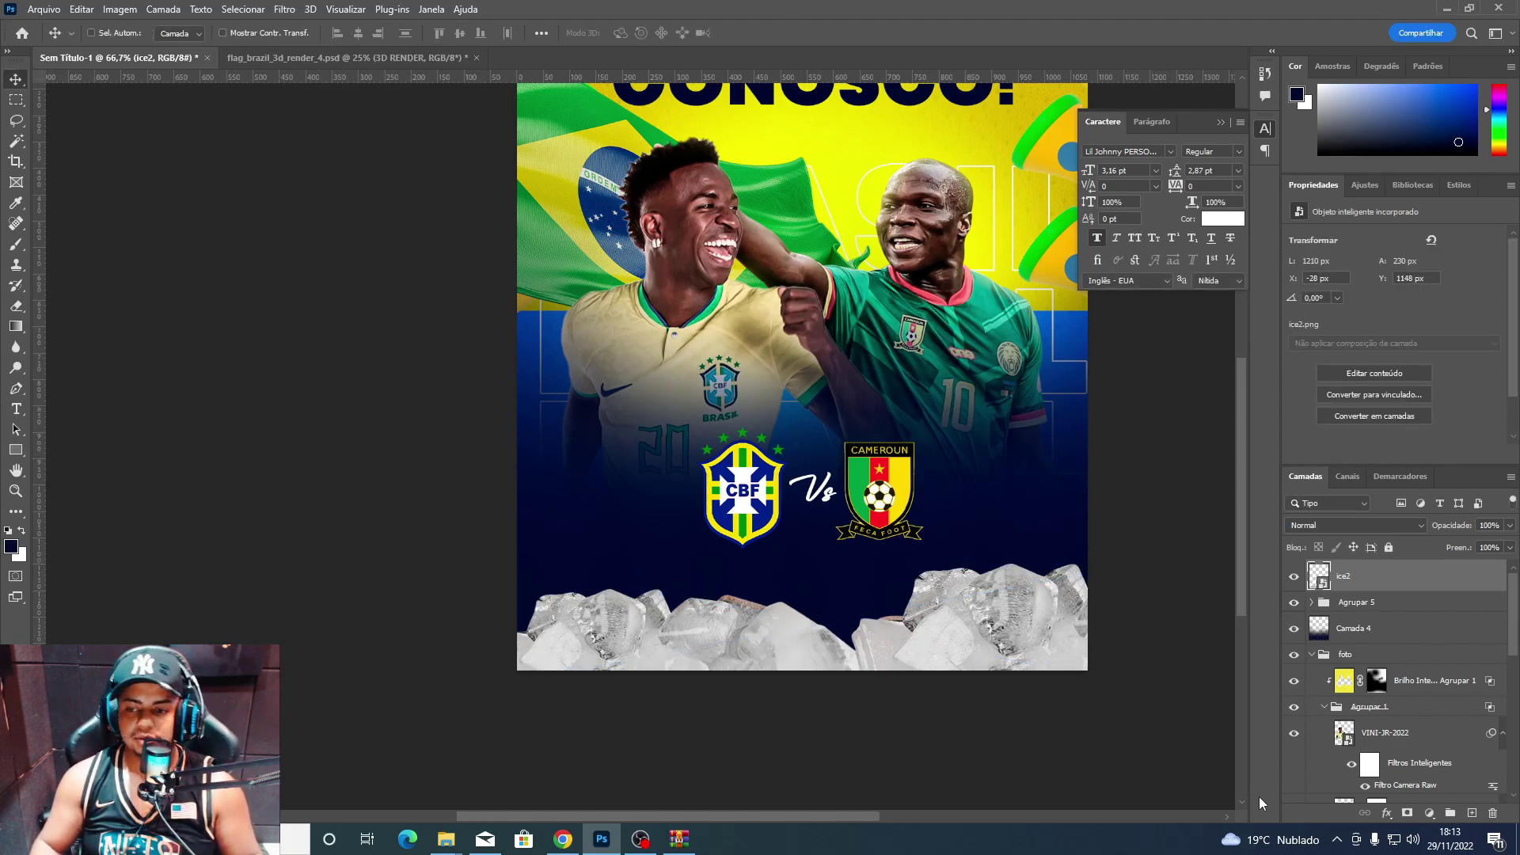
# Move the ice2 layer below Camada 4 and reposition the ice image lower.
pyautogui.click(1429, 811)
pyautogui.click(1204, 654)
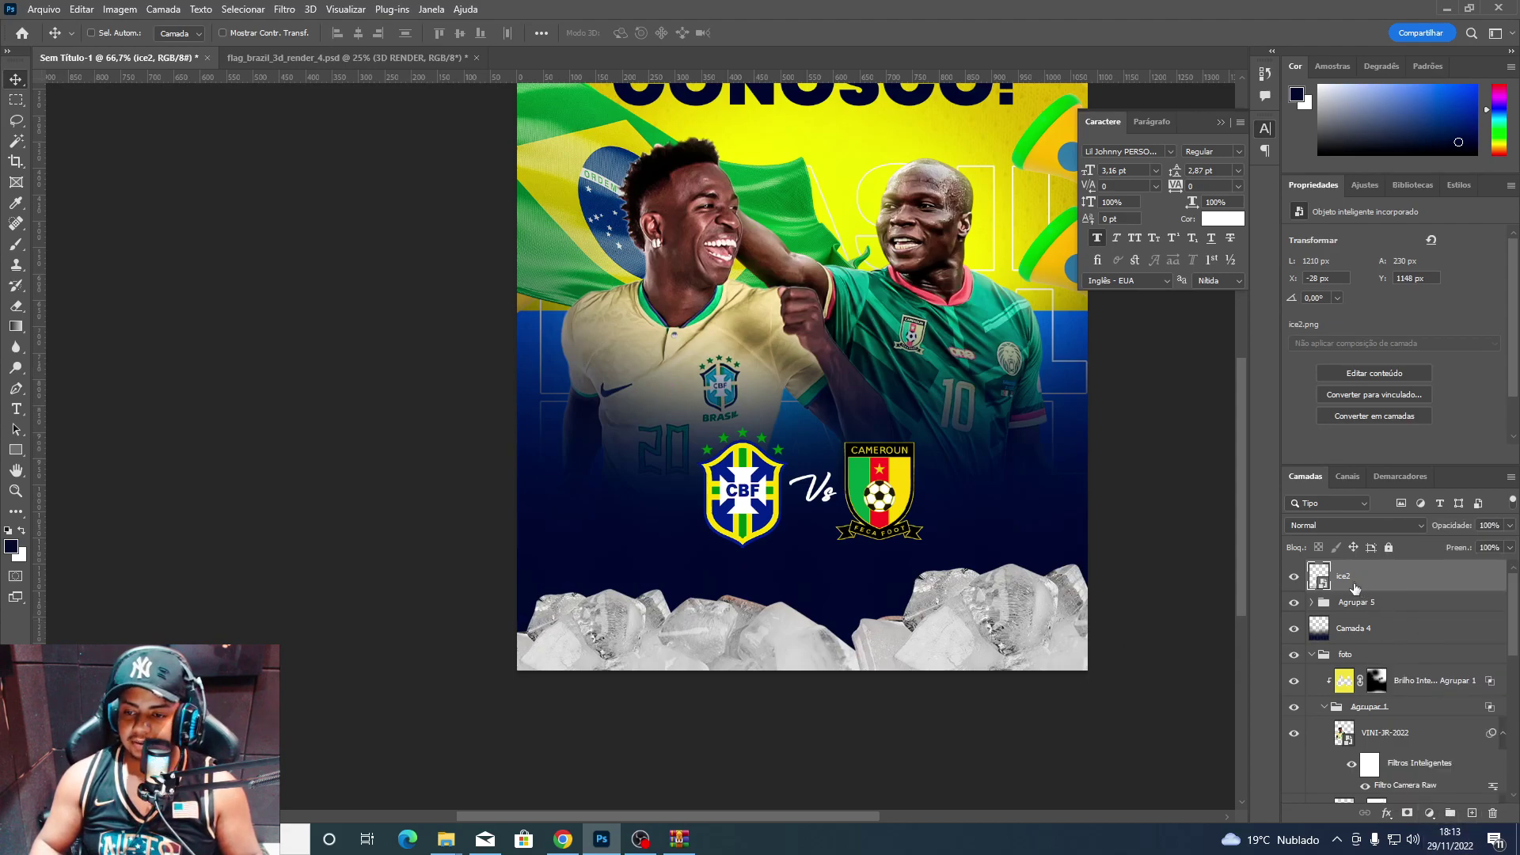
pyautogui.moveTo(1354, 589); pyautogui.dragTo(1355, 641)
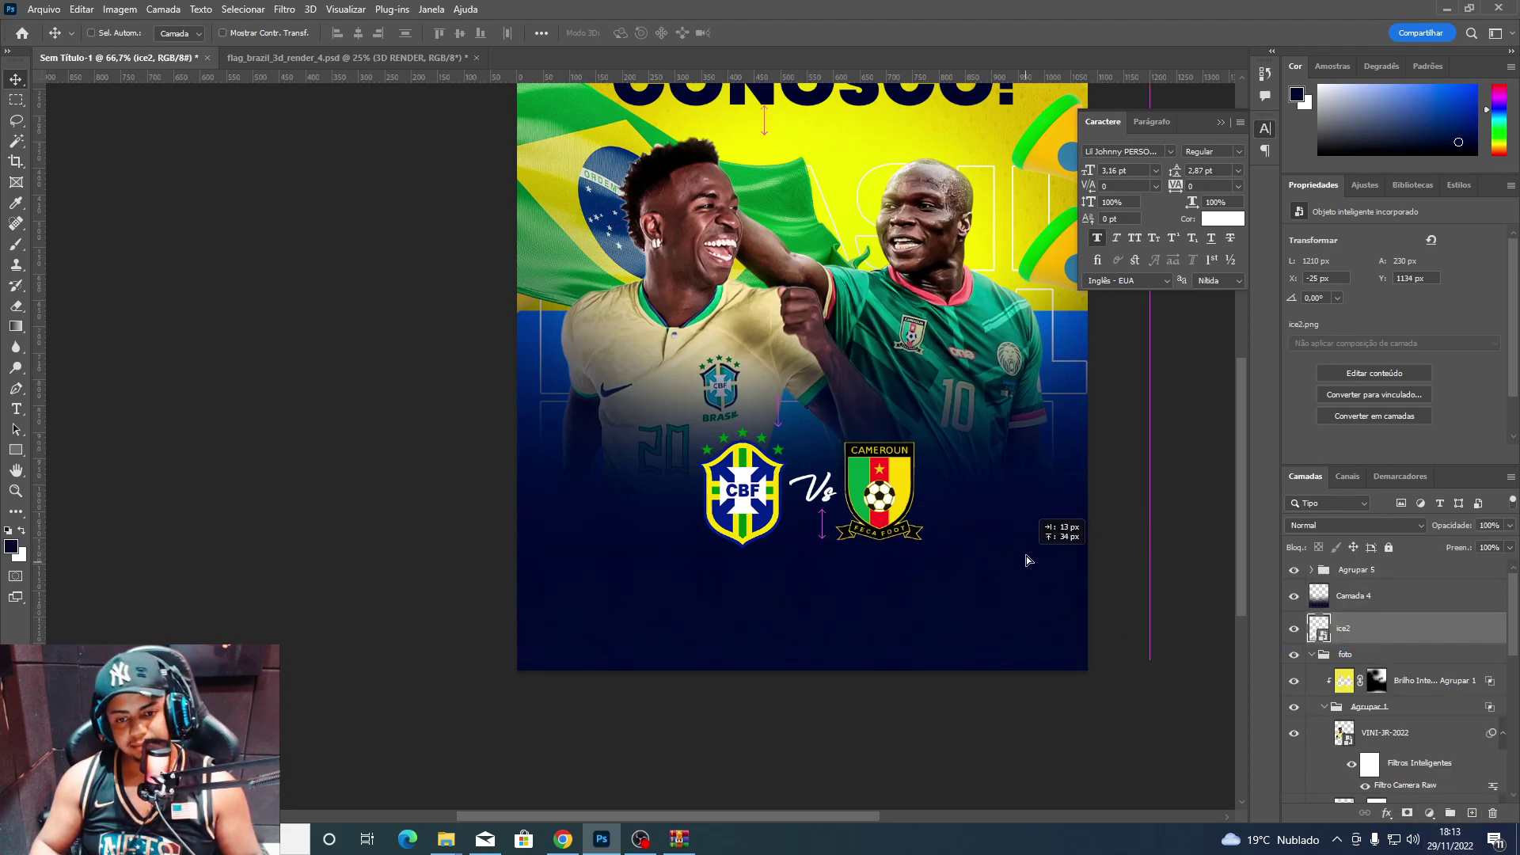
pyautogui.moveTo(1025, 560); pyautogui.dragTo(1026, 570)
pyautogui.hotkey('ctrl', 't')
pyautogui.moveTo(1130, 620); pyautogui.dragTo(981, 646)
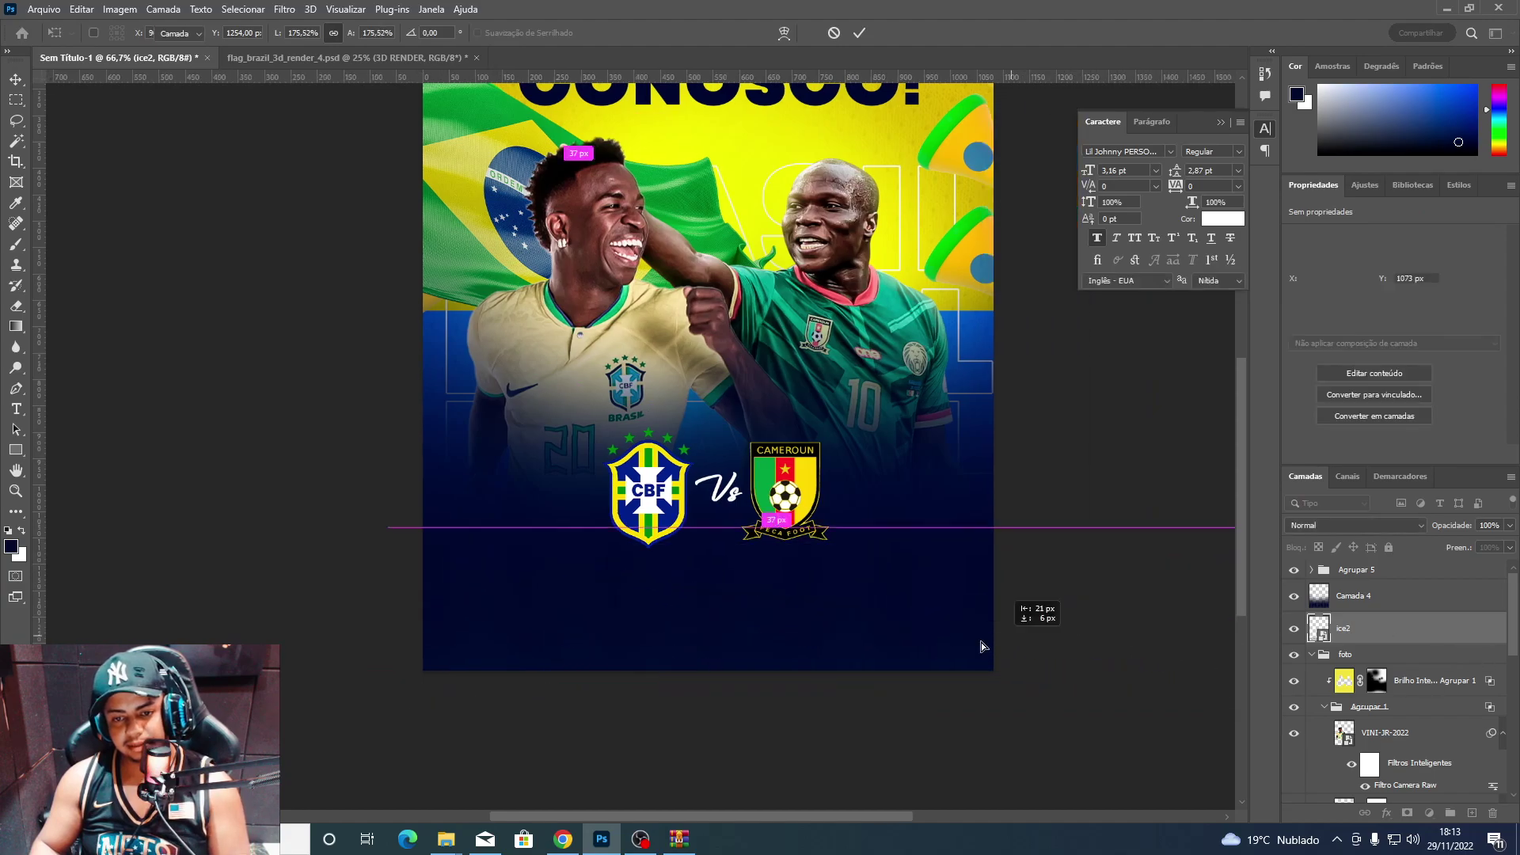
pyautogui.press('Return')
pyautogui.moveTo(445, 839)
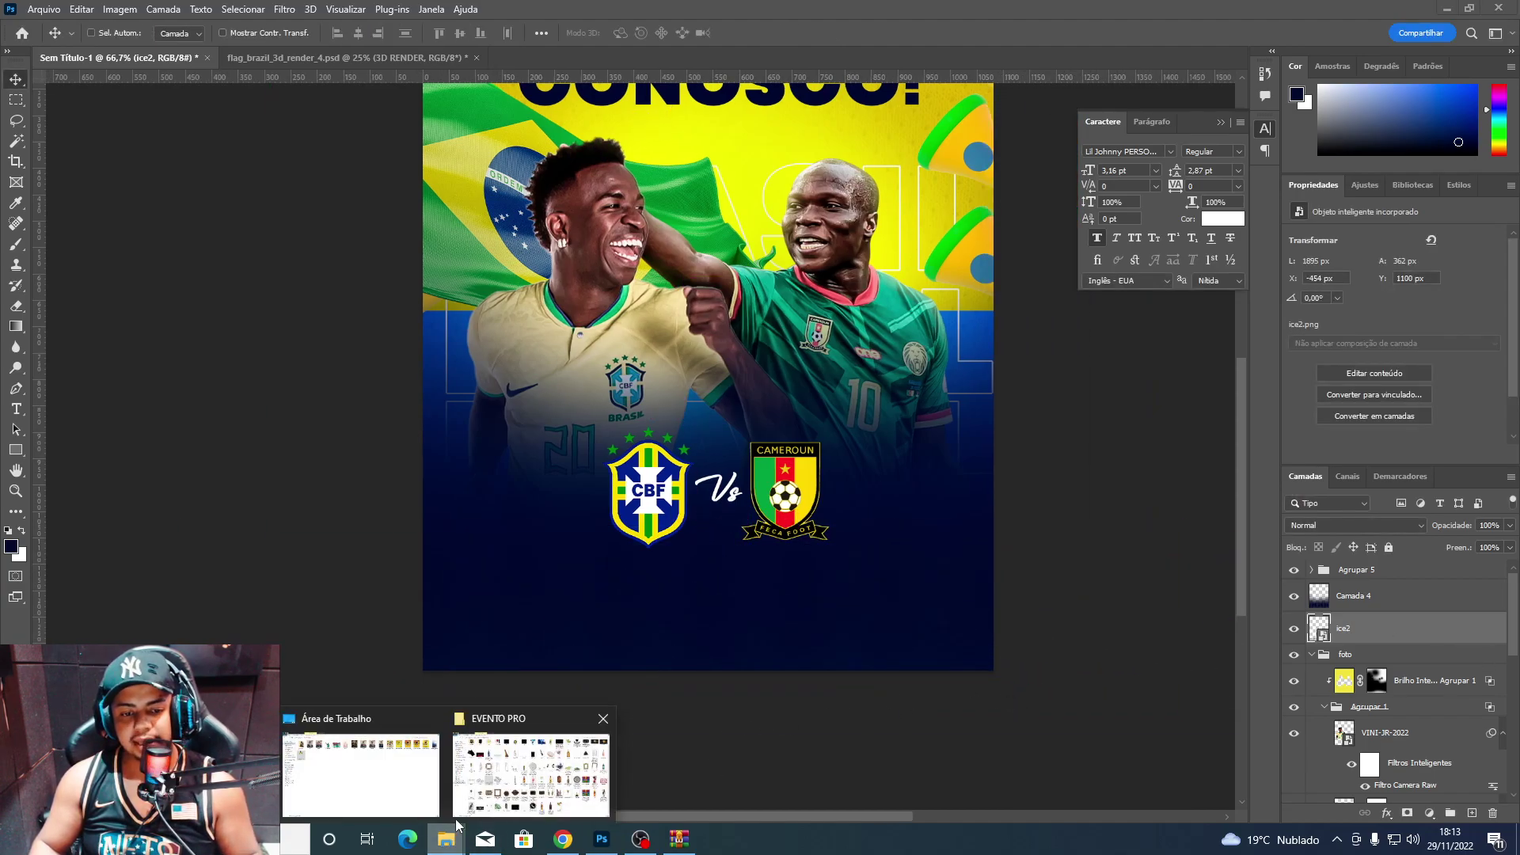
# Nudge the ice image down slightly and toggle the ice2 layer's visibility.
pyautogui.click(532, 772)
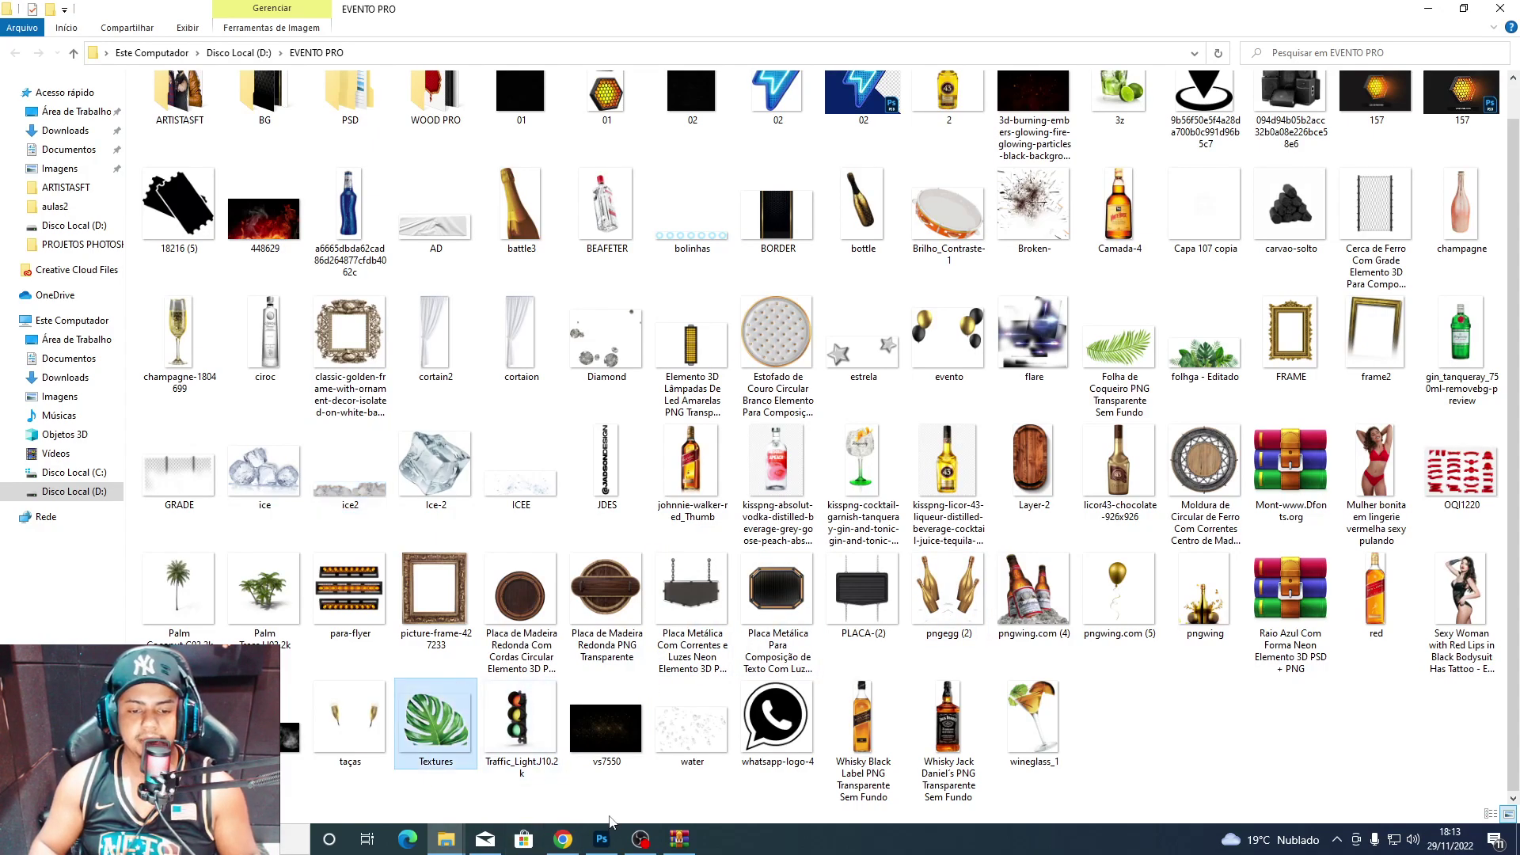
pyautogui.click(602, 839)
pyautogui.moveTo(696, 685); pyautogui.dragTo(873, 705)
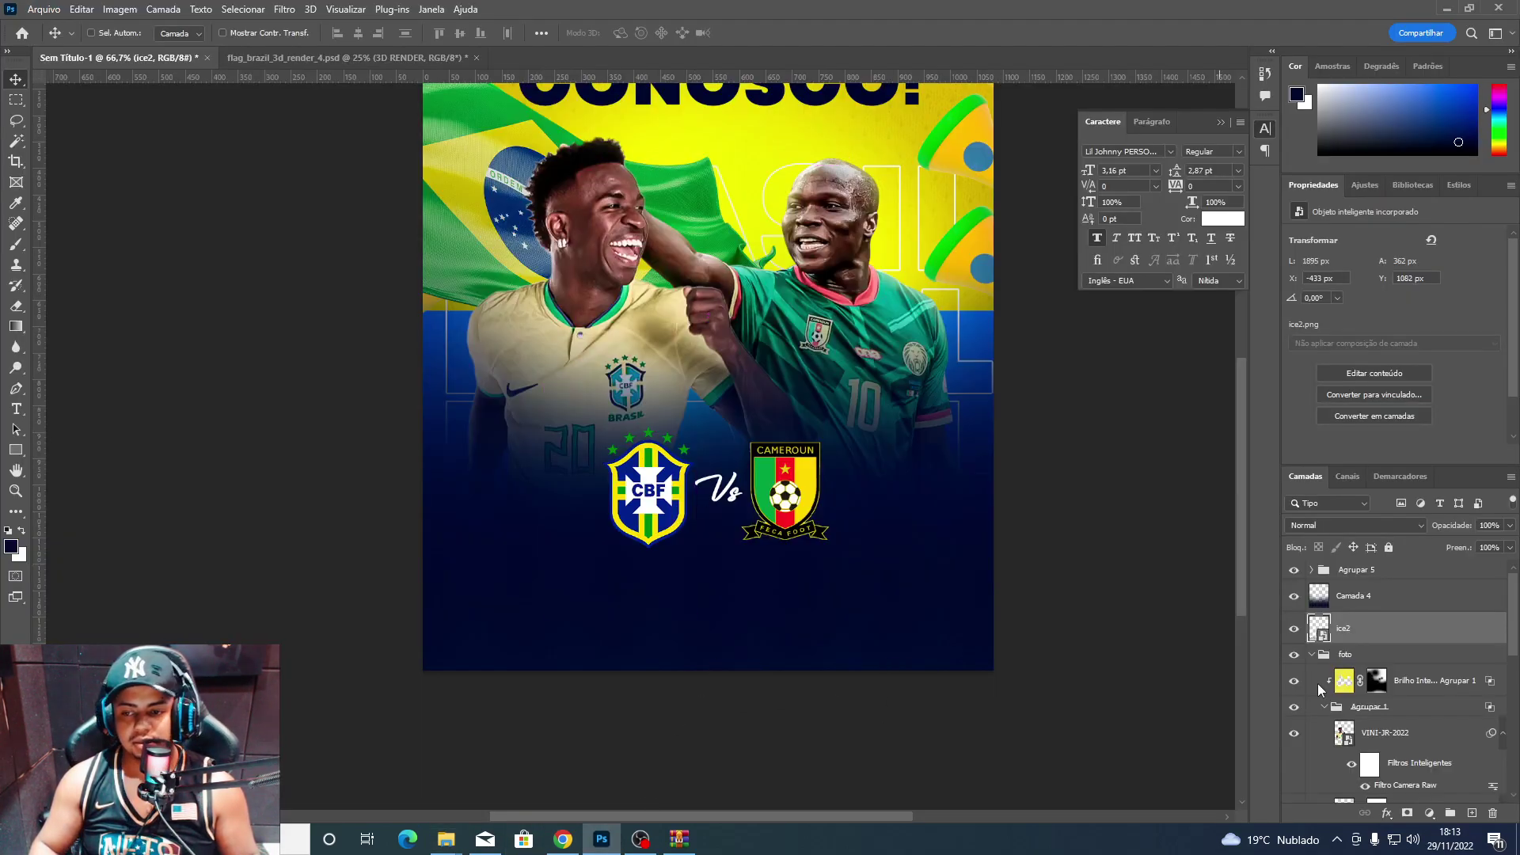
pyautogui.click(1293, 631)
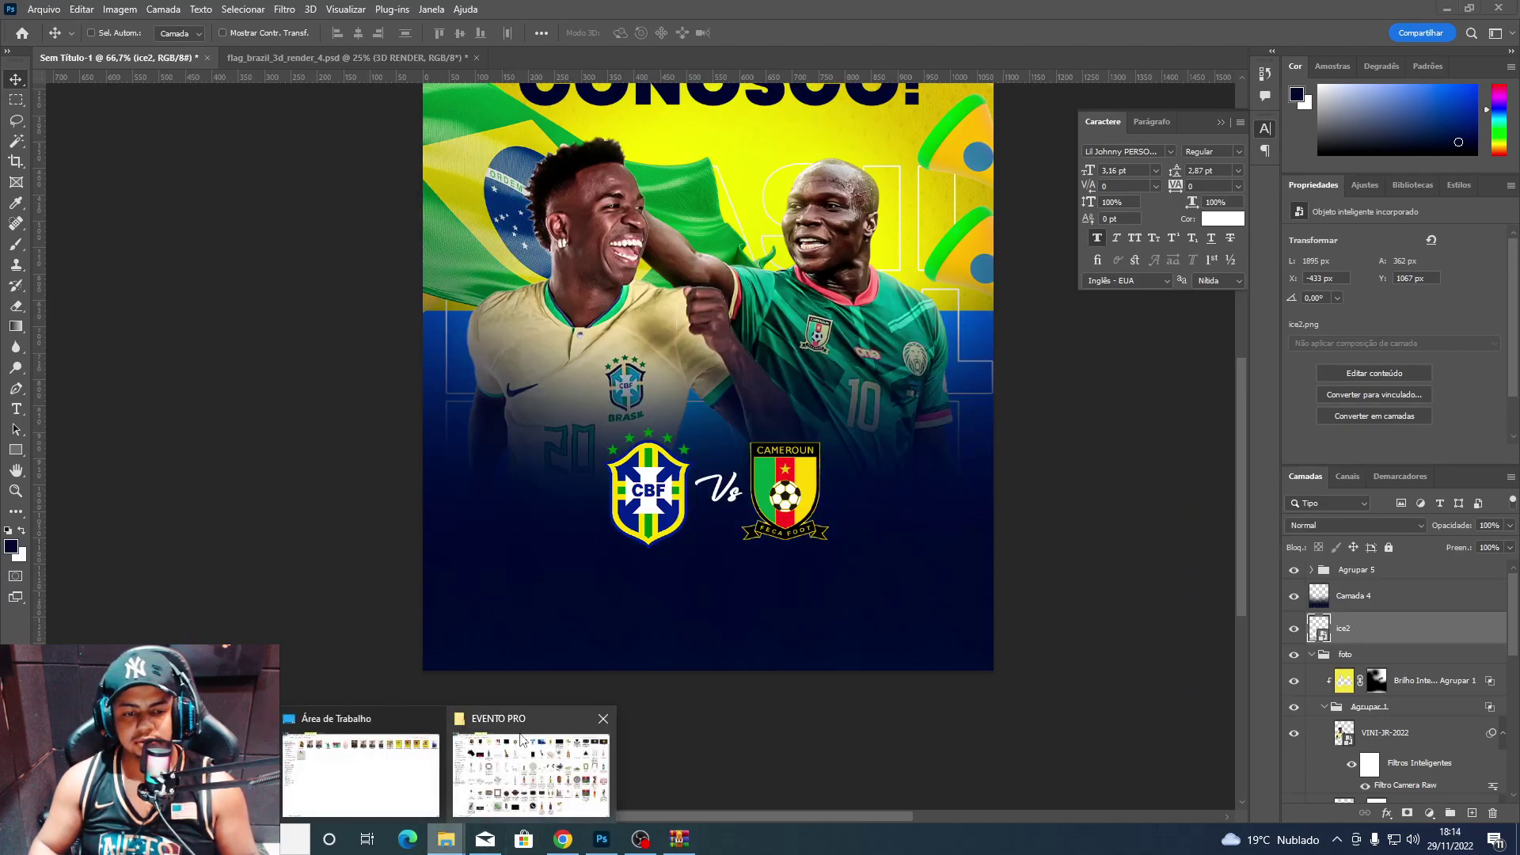
# Drag the 3z mojito image from the EVENTO PRO folder into Photoshop.
pyautogui.click(532, 764)
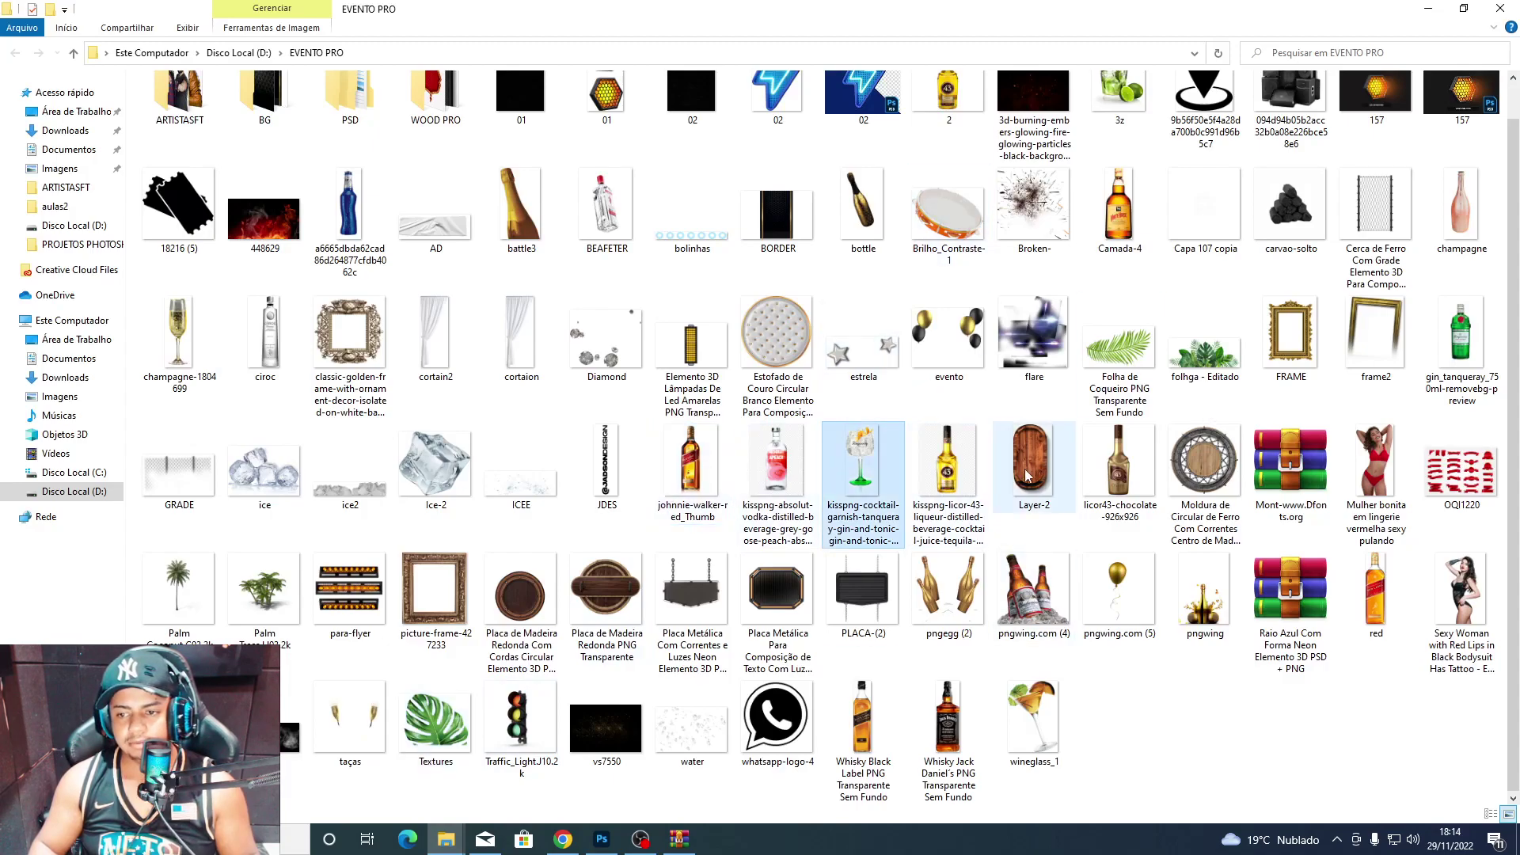
pyautogui.click(1034, 337)
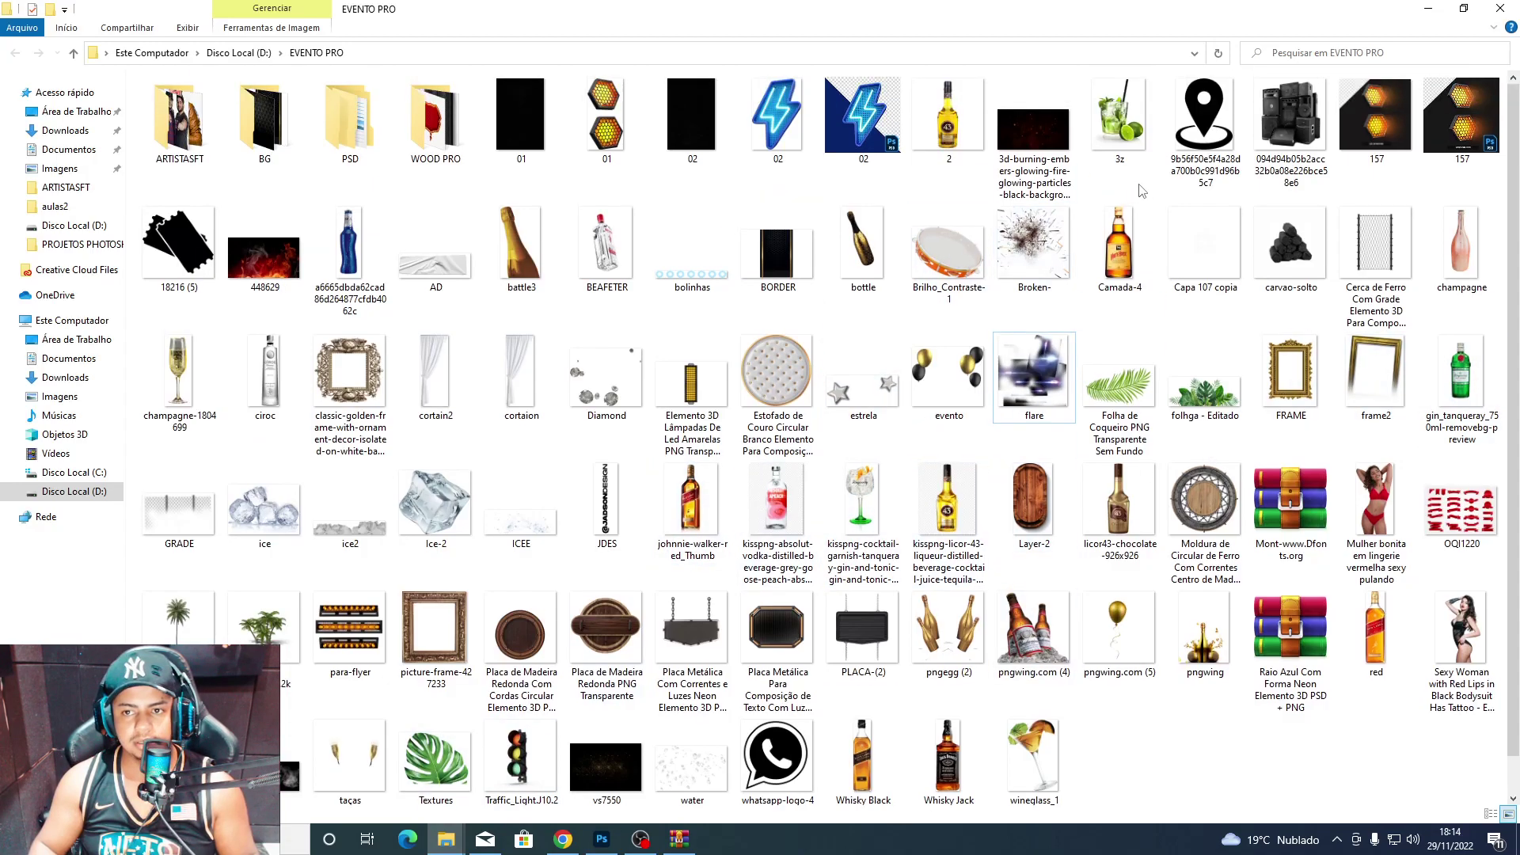
pyautogui.moveTo(1118, 103)
pyautogui.mouseDown()
pyautogui.moveTo(599, 851)
pyautogui.moveTo(712, 697)
pyautogui.mouseUp()
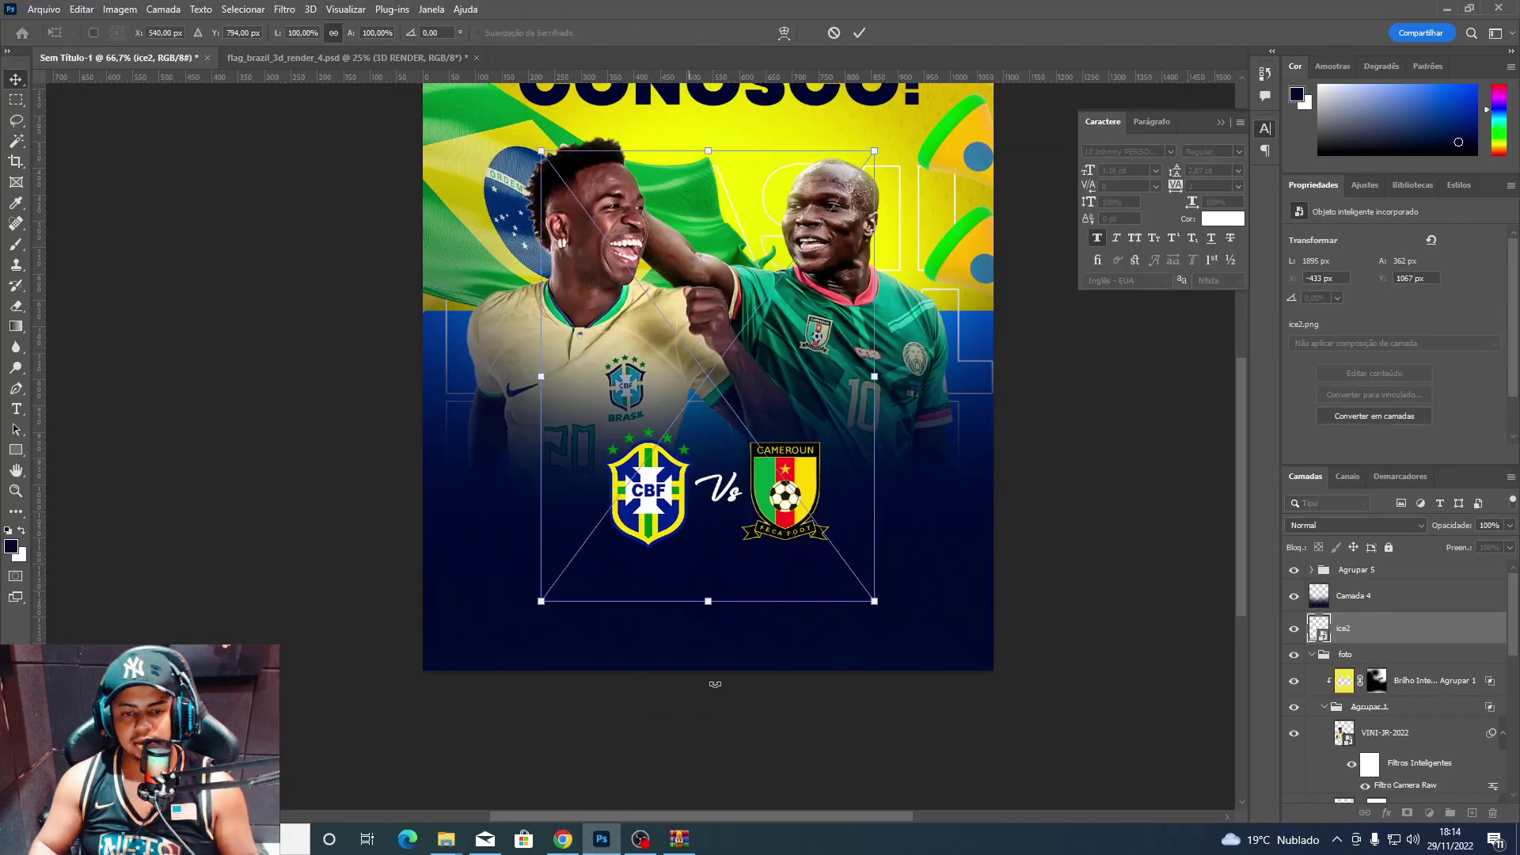
# Place the mojito image above Camada 4, resized into the bottom-right corner.
pyautogui.moveTo(865, 618); pyautogui.dragTo(952, 603)
pyautogui.press('Return')
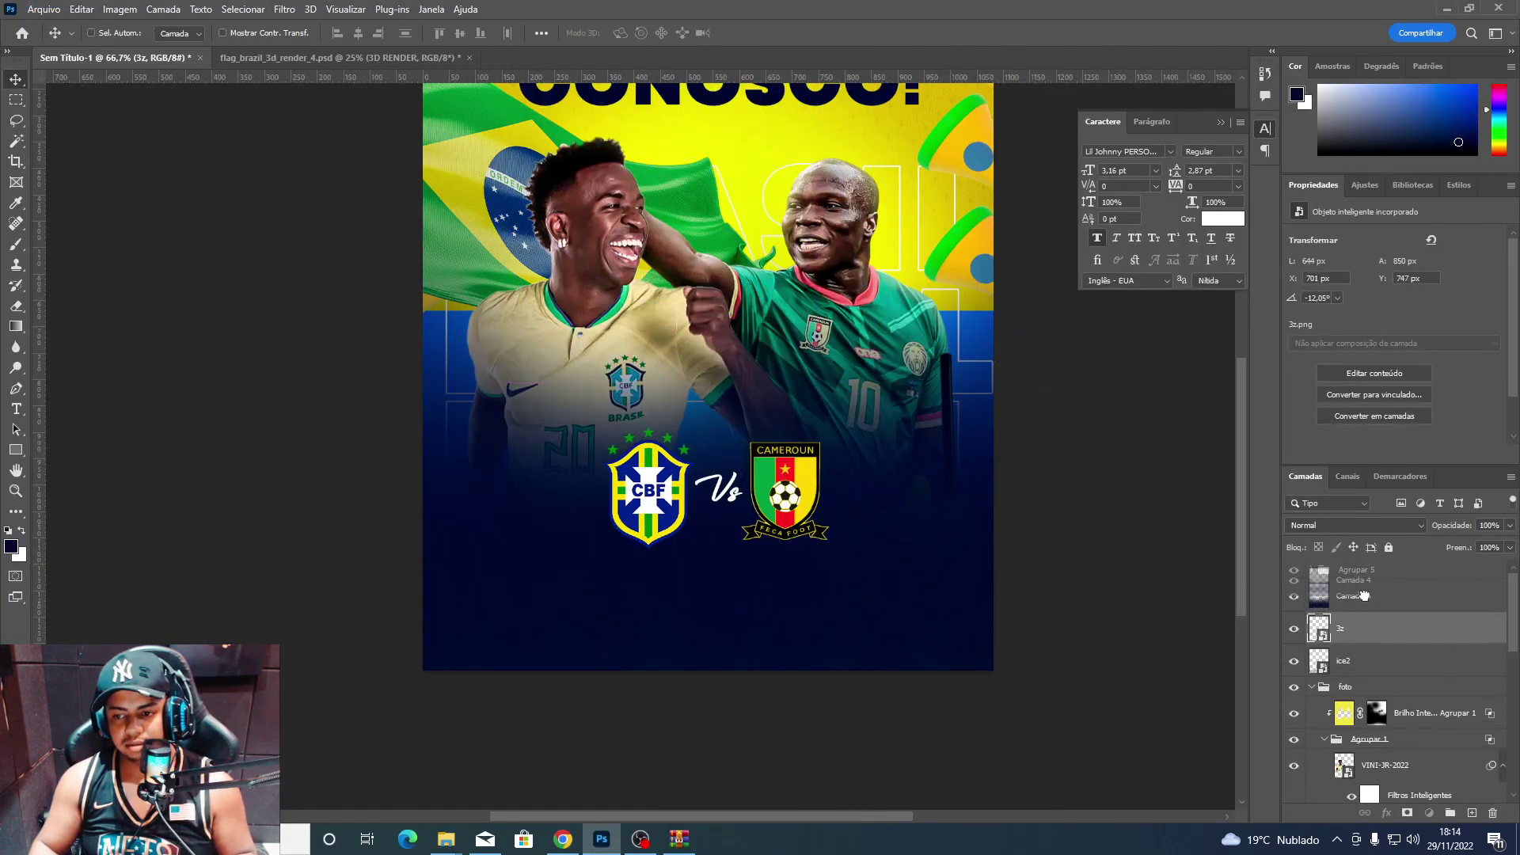
pyautogui.moveTo(1364, 595); pyautogui.dragTo(1362, 587)
pyautogui.hotkey('ctrl', 't')
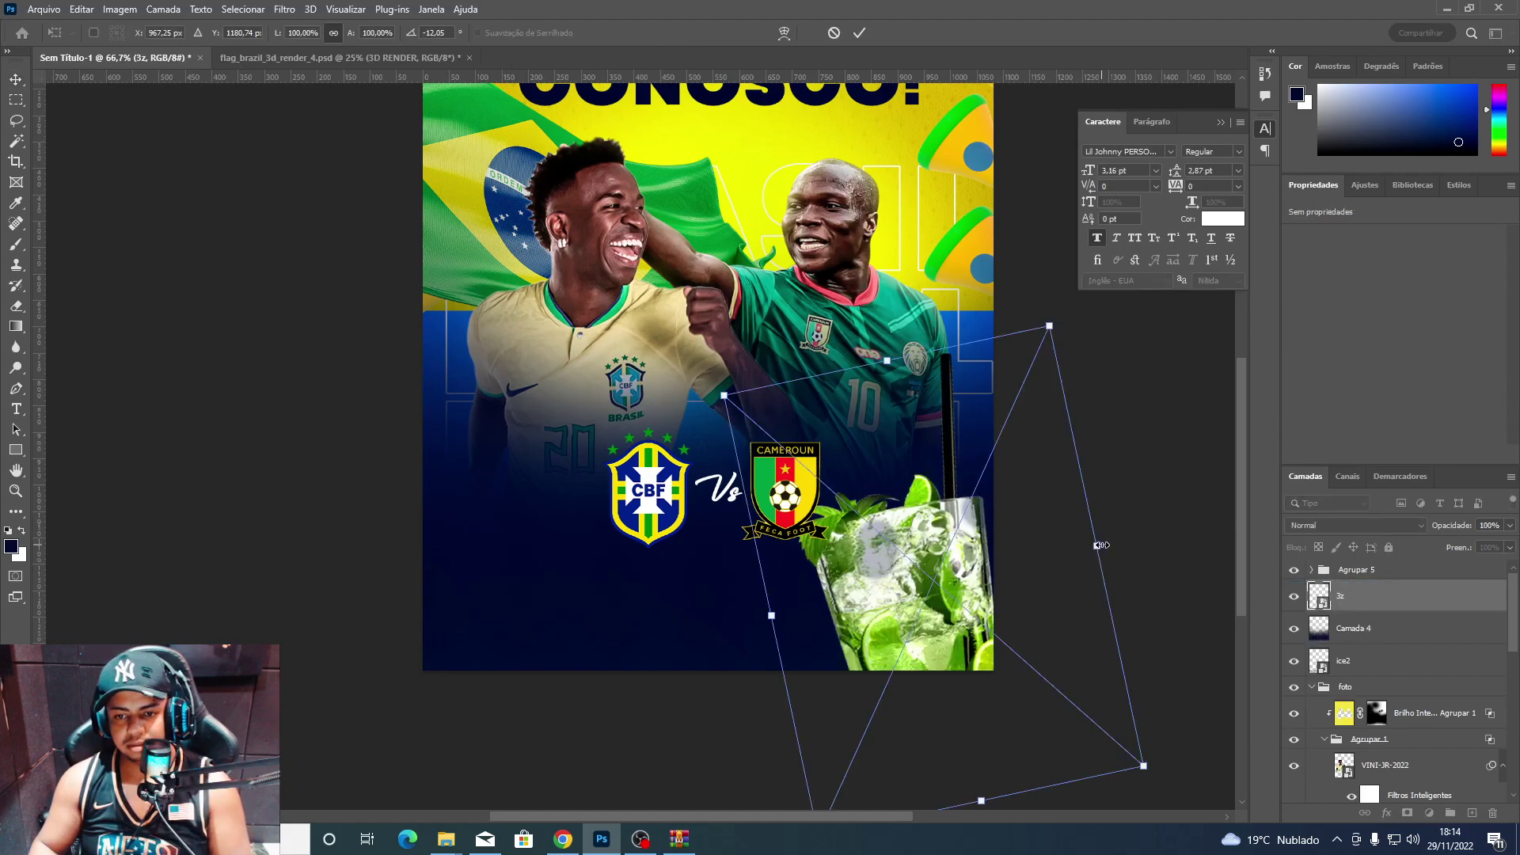
pyautogui.moveTo(1100, 545)
pyautogui.mouseDown()
pyautogui.moveTo(900, 434)
pyautogui.moveTo(1006, 508)
pyautogui.mouseUp()
pyautogui.press('Return')
# Apply a Motion Blur (Desfoque de Movimento) filter to the mojito glass.
pyautogui.click(310, 10)
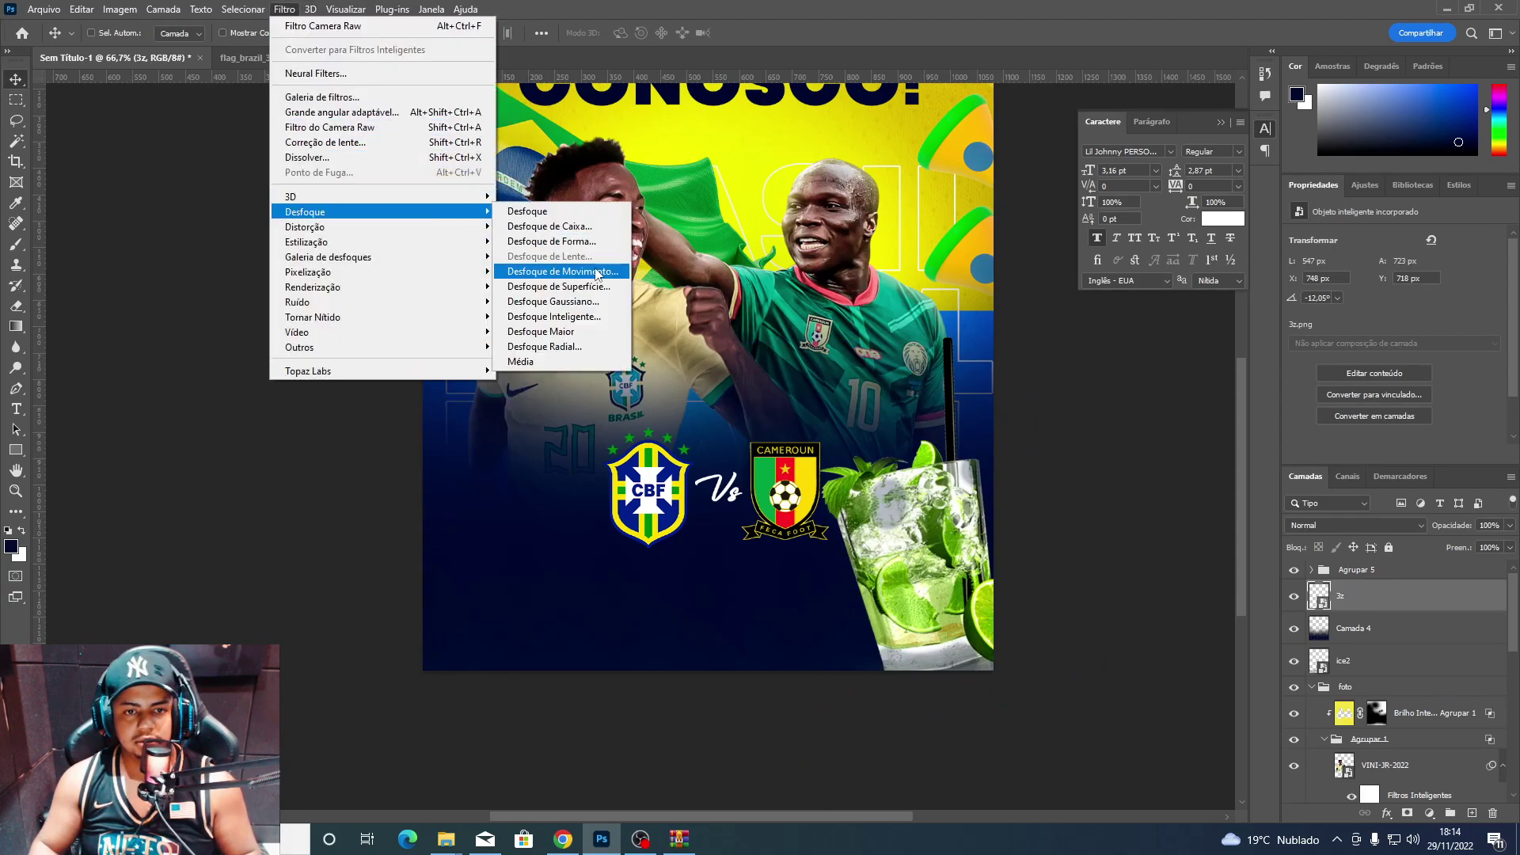
pyautogui.click(599, 273)
pyautogui.press('Return')
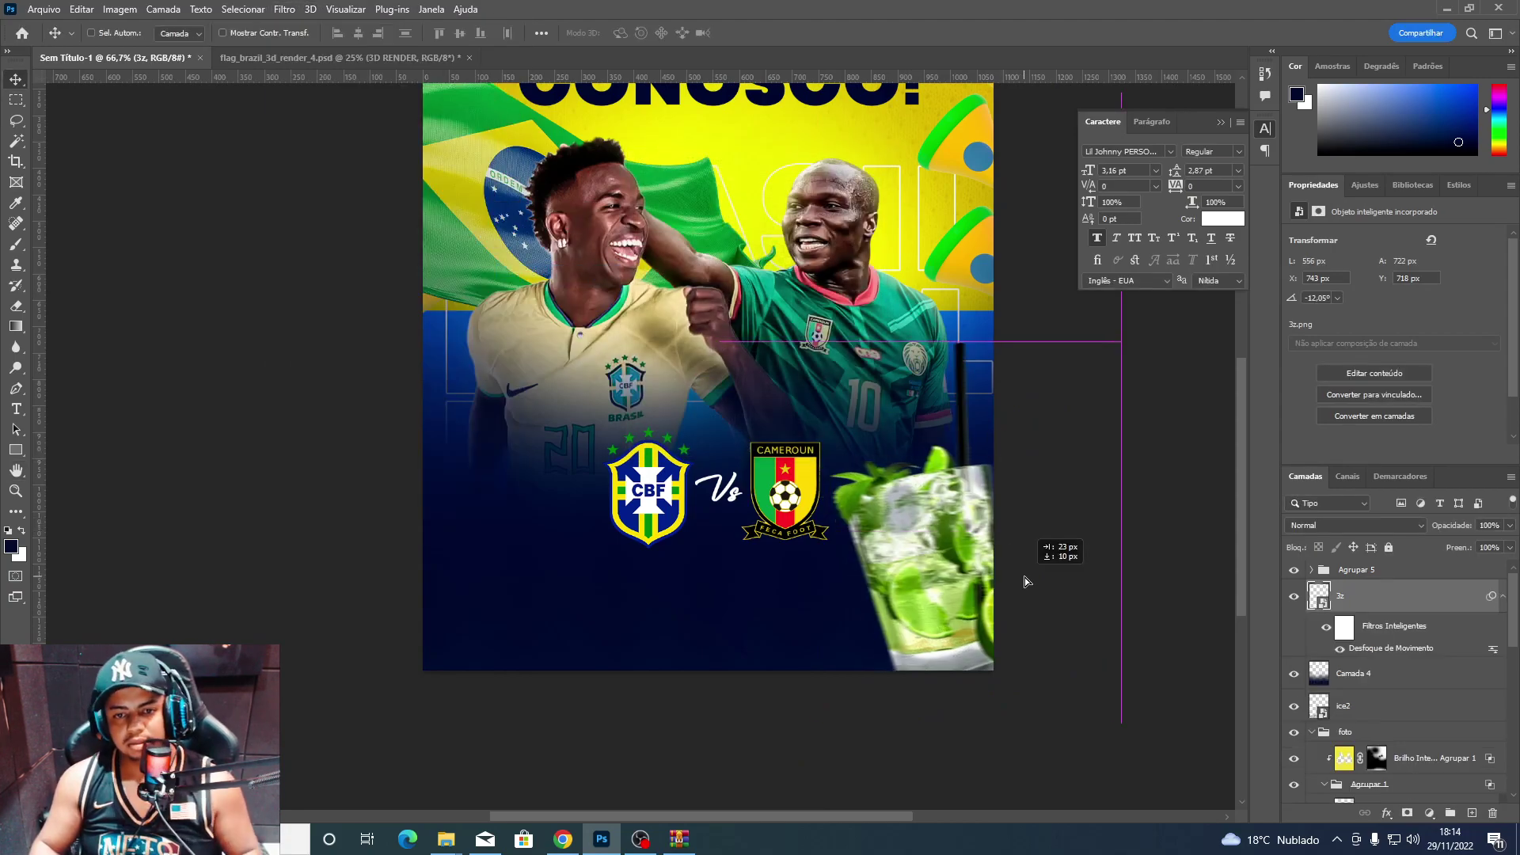
# Drag the blue SKOL Beats bottle file from EVENTO PRO onto the Photoshop canvas.
pyautogui.click(548, 849)
pyautogui.moveTo(444, 839)
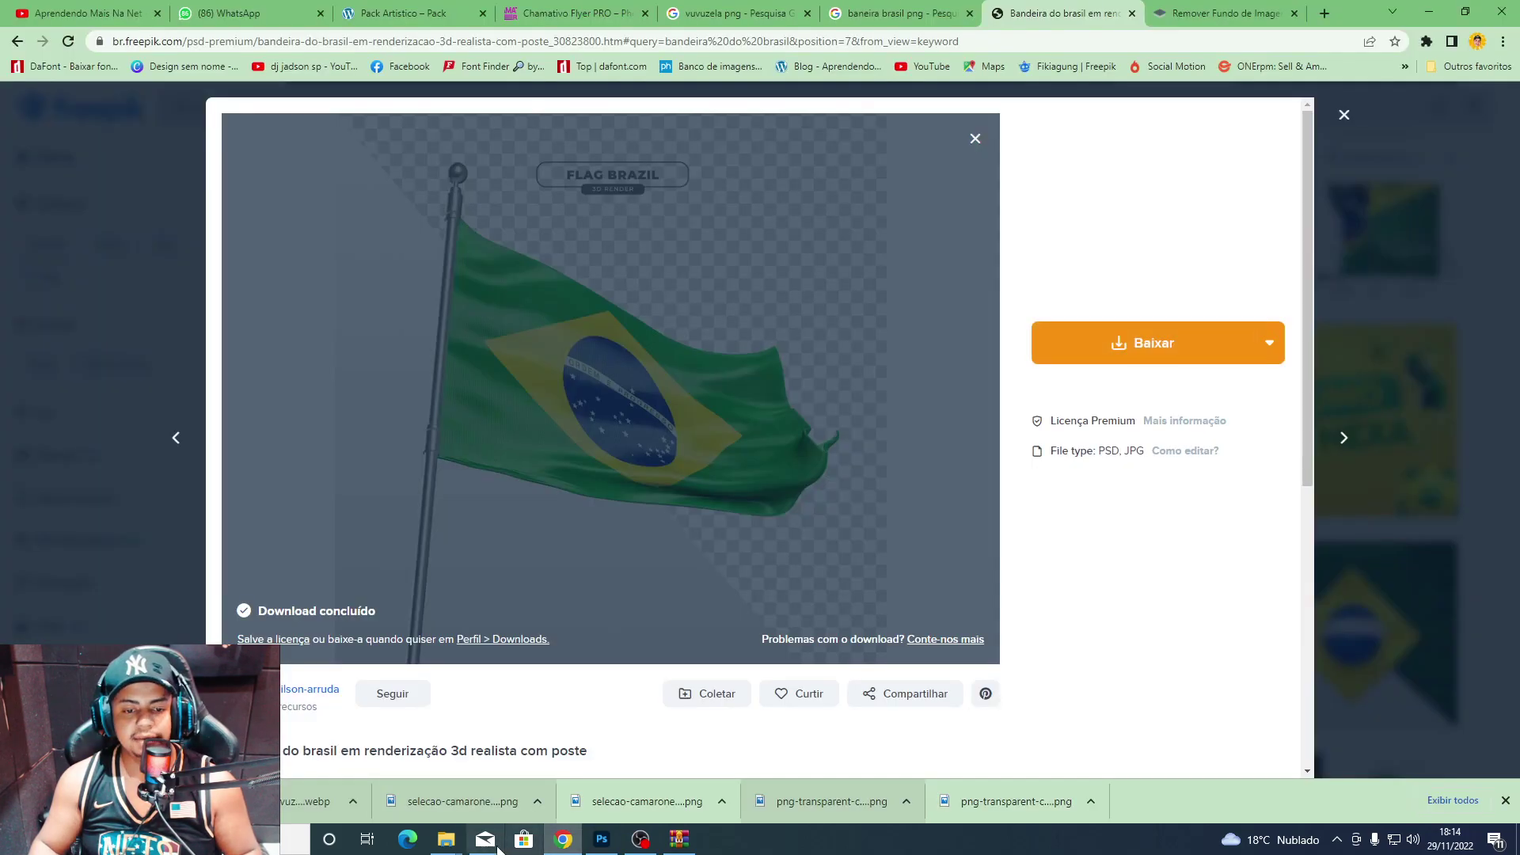
pyautogui.click(518, 764)
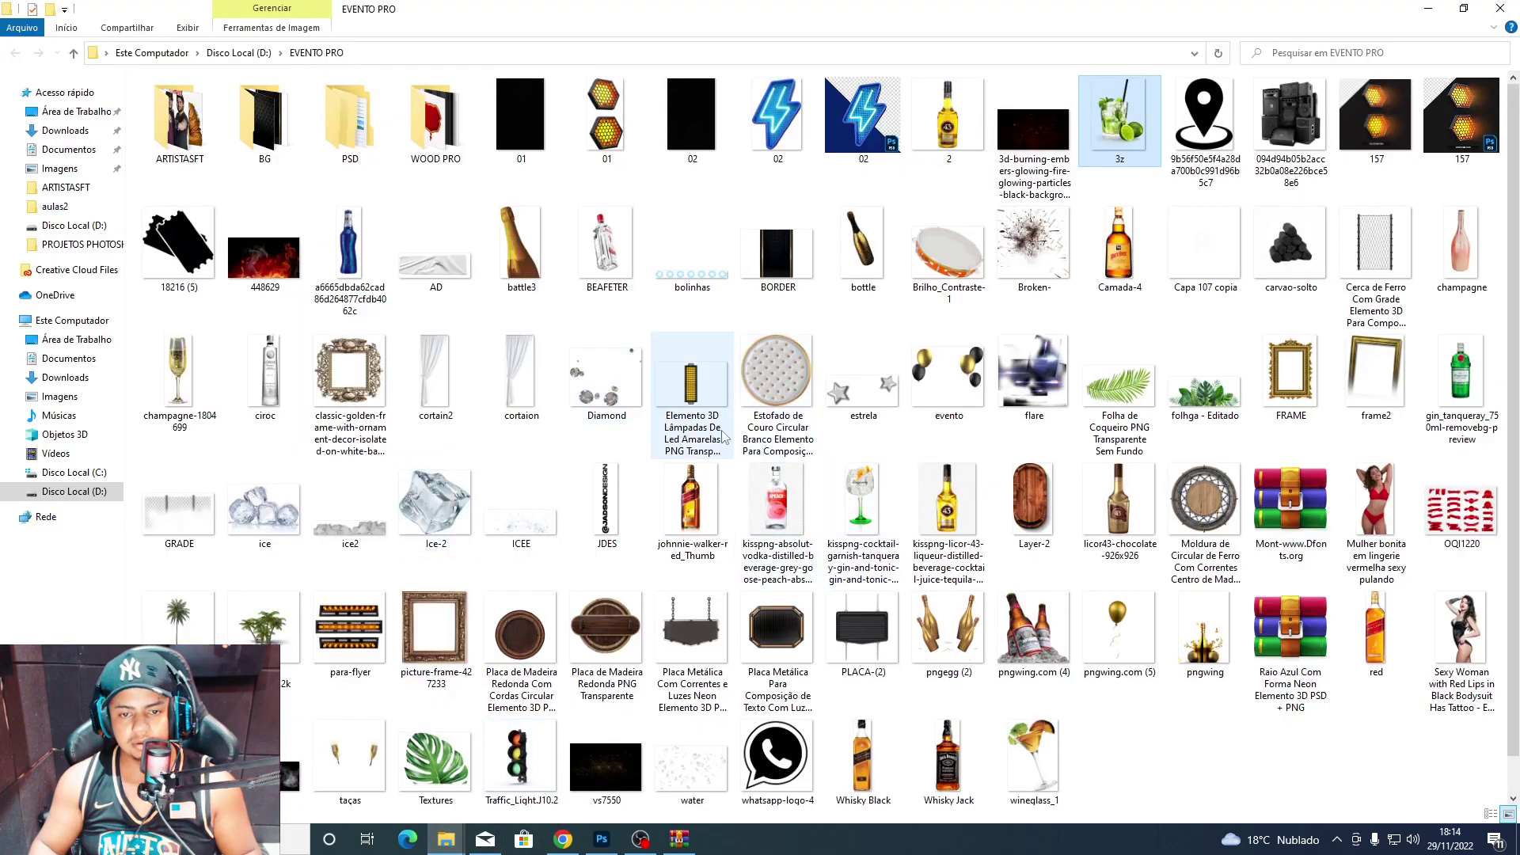
pyautogui.click(948, 514)
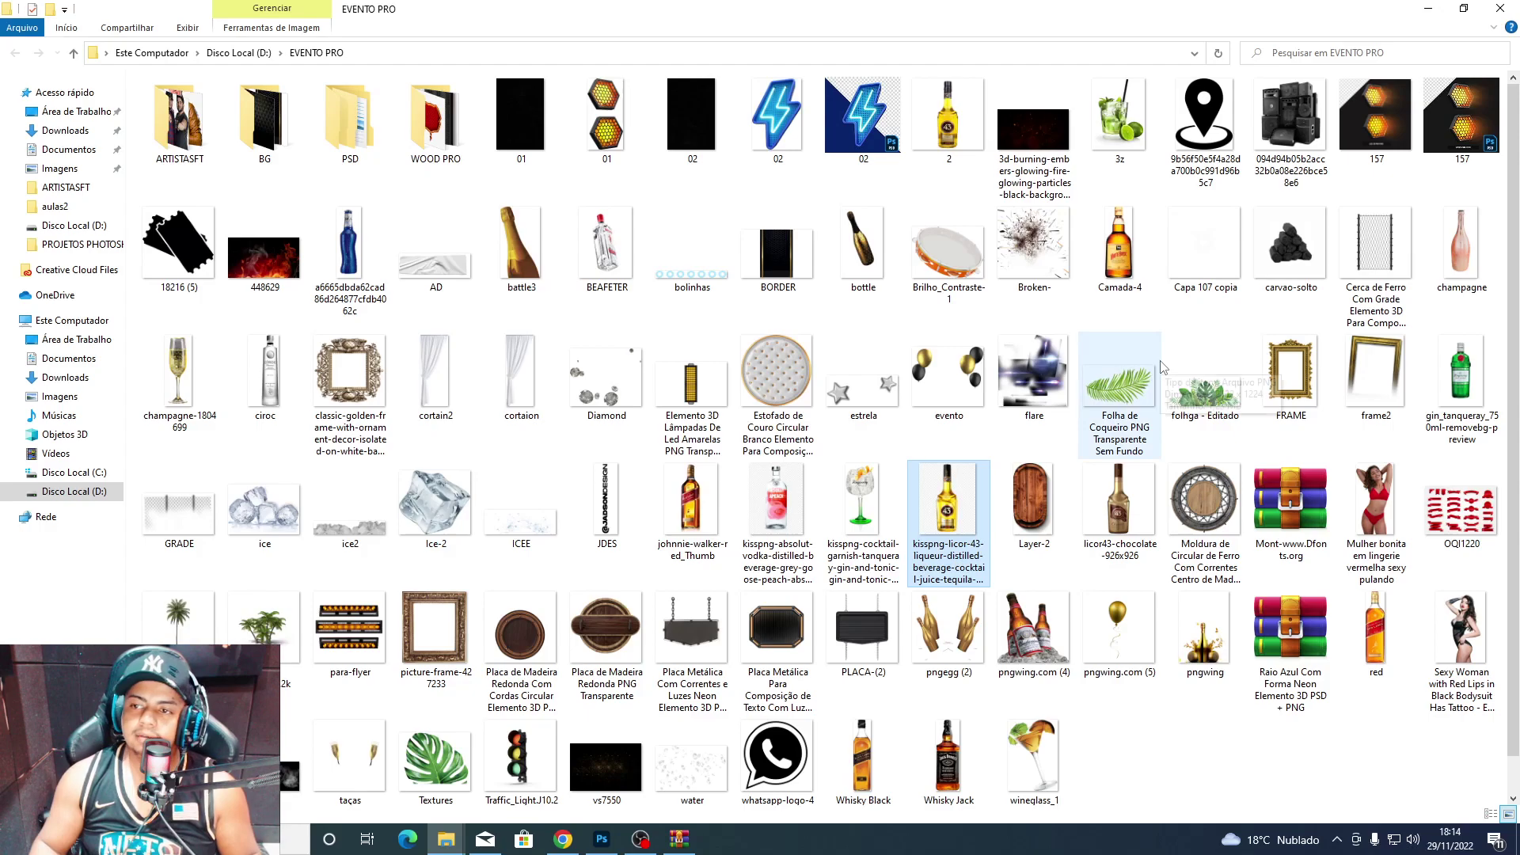
pyautogui.scroll(-1, 1029, 395)
pyautogui.moveTo(349, 214)
pyautogui.mouseDown()
pyautogui.moveTo(559, 576)
pyautogui.moveTo(758, 576)
pyautogui.mouseUp()
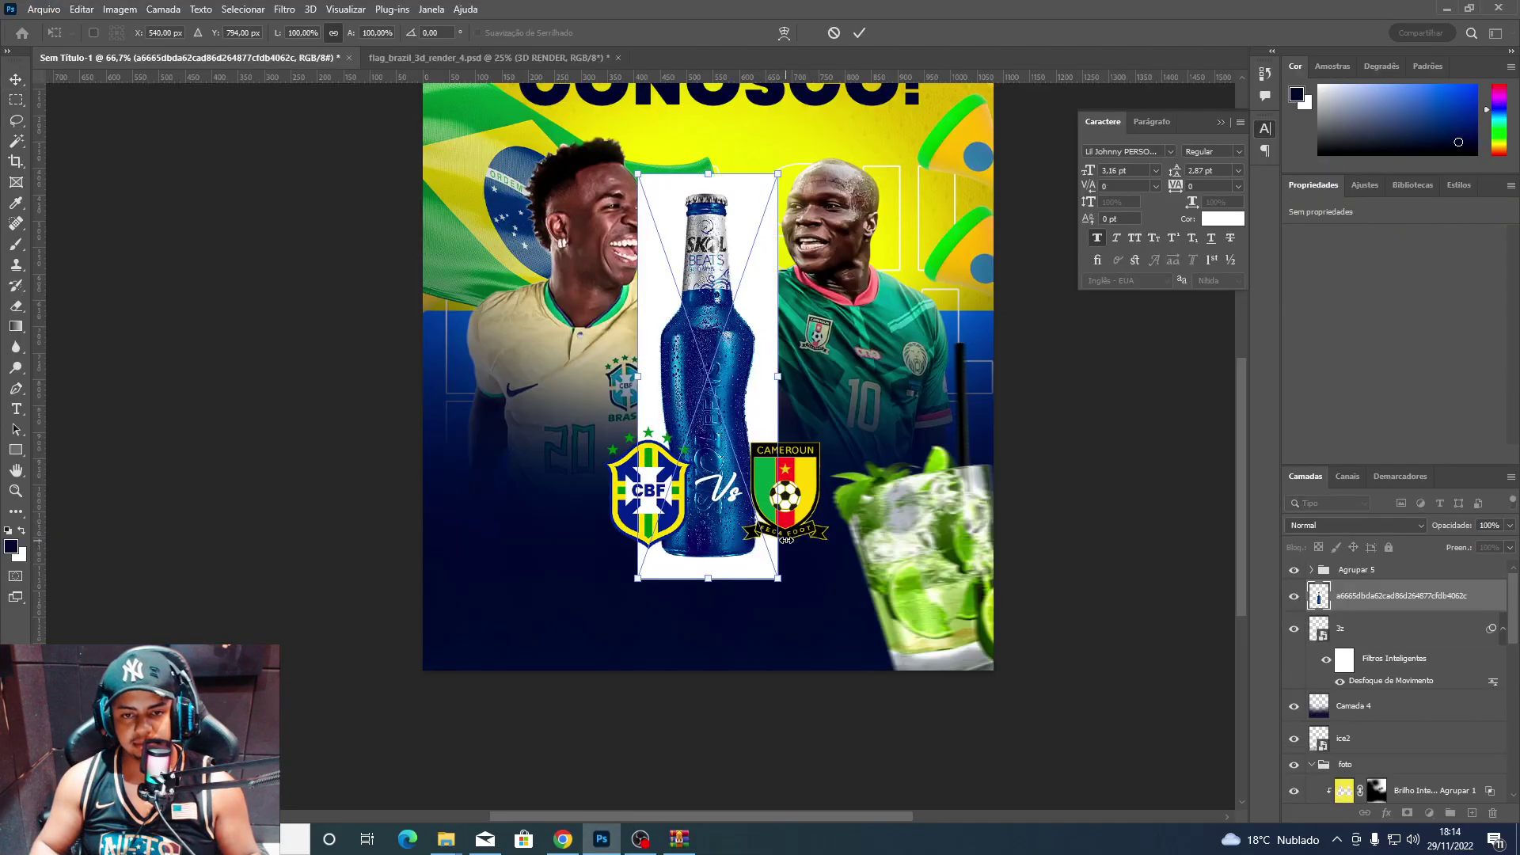
# Mask out the bottle's white background using a Magic Wand selection, inverted.
pyautogui.press('Return')
pyautogui.press('w')
pyautogui.click(762, 264)
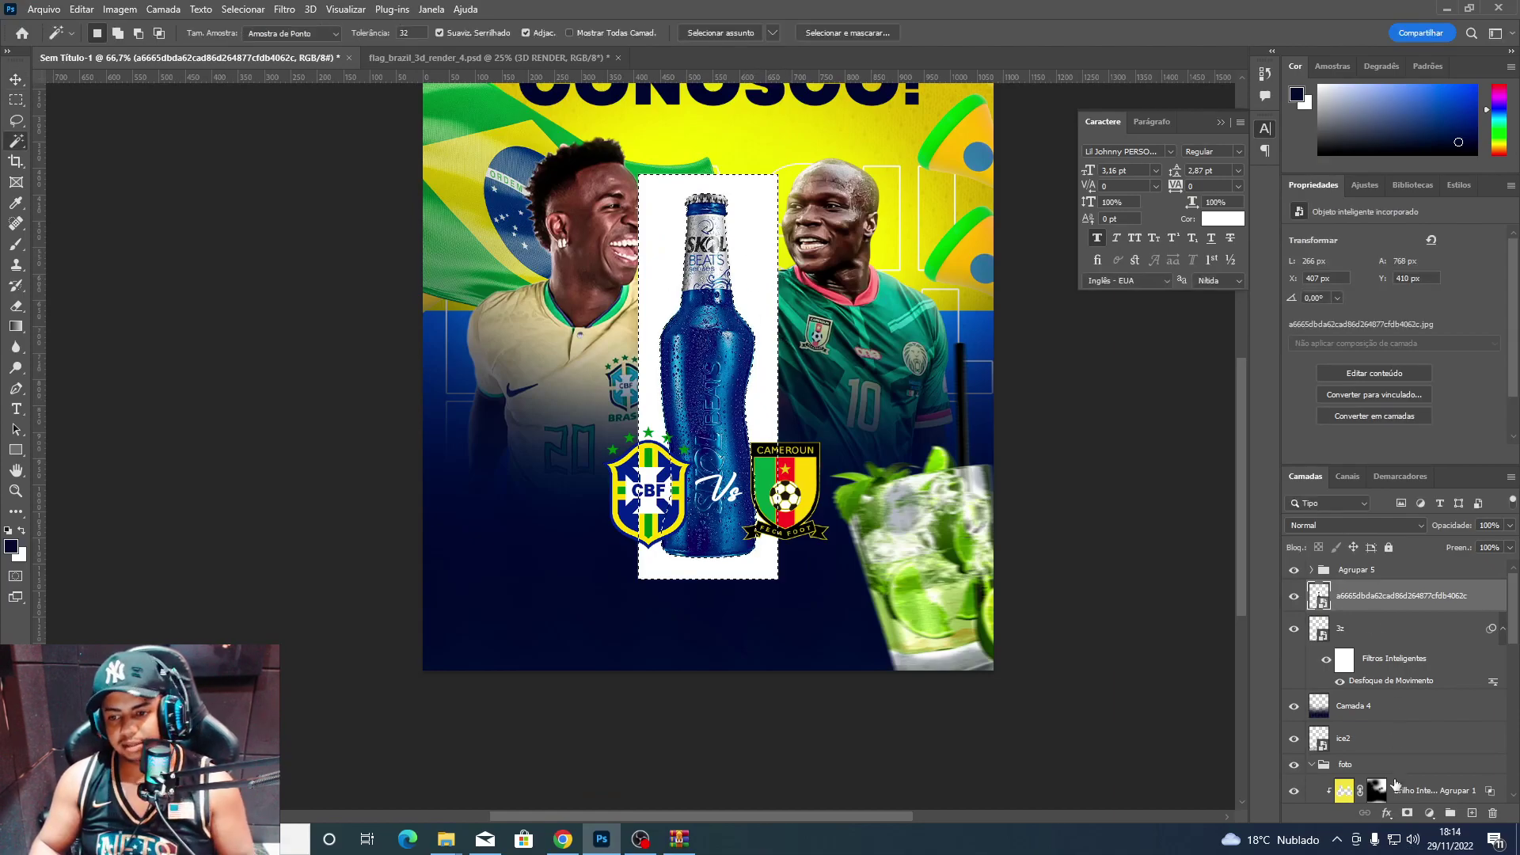
pyautogui.click(1407, 813)
pyautogui.press('b')
pyautogui.hotkey('ctrl', 'z')
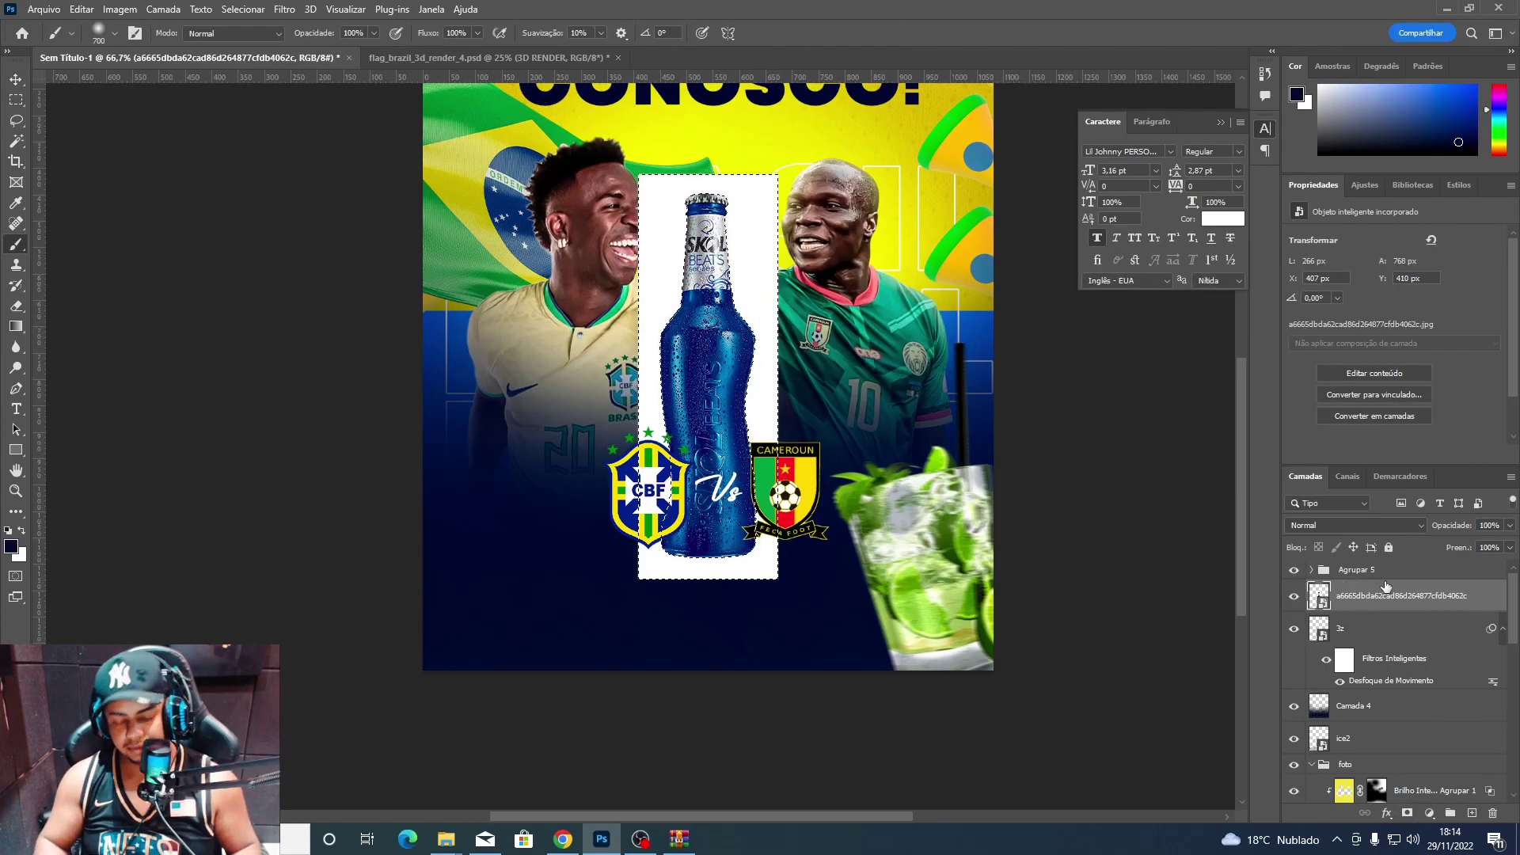
pyautogui.hotkey('ctrl', 'shift', 'i')
pyautogui.click(1407, 813)
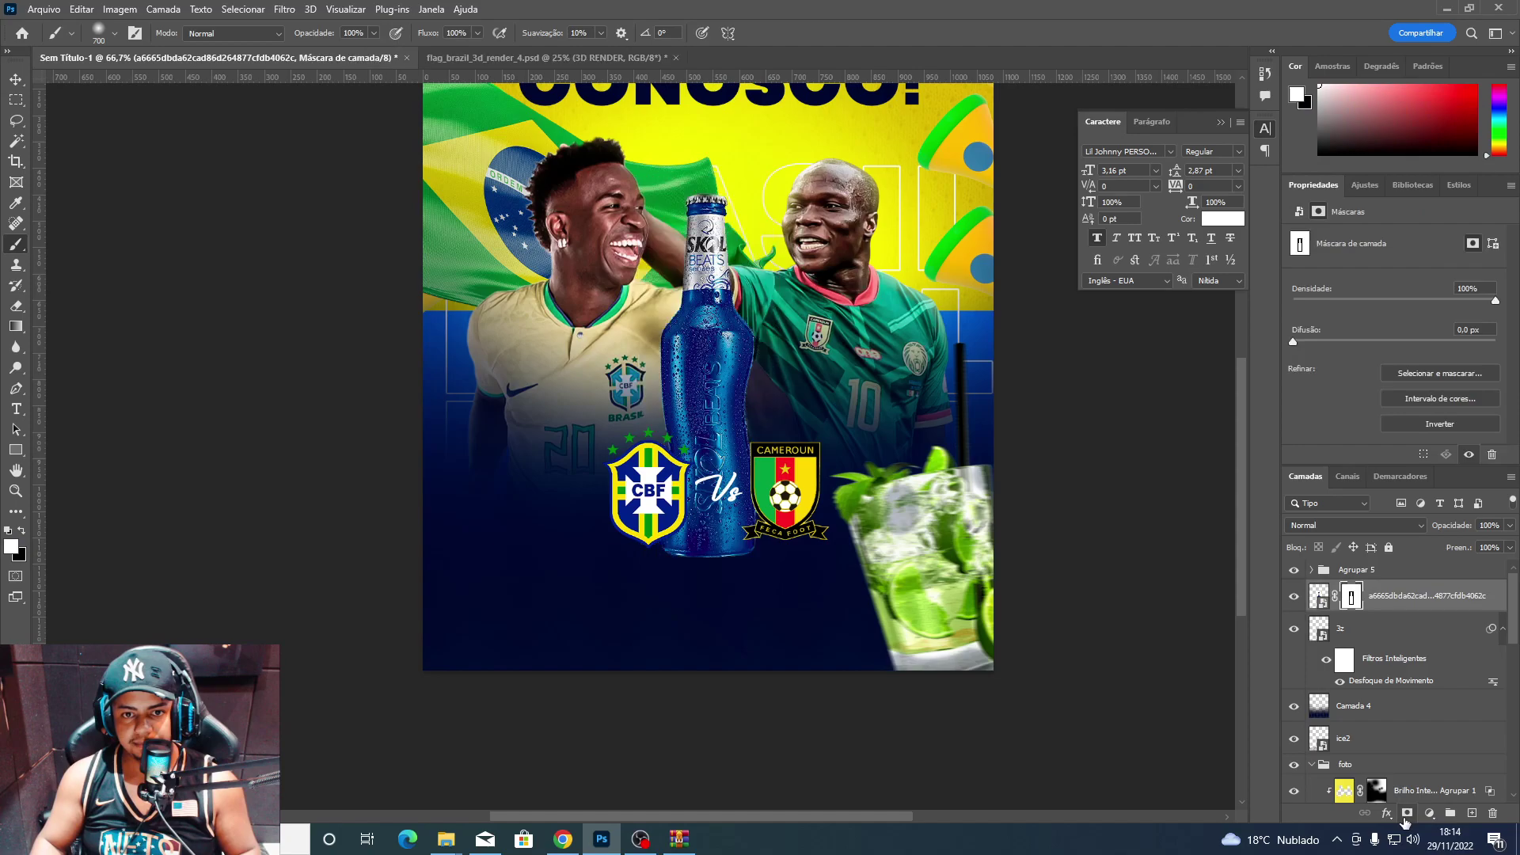
# Convert the bottle to a Smart Object, tilt and shrink it into the lower-left corner.
pyautogui.press('v')
pyautogui.rightClick(1393, 598)
pyautogui.click(1293, 286)
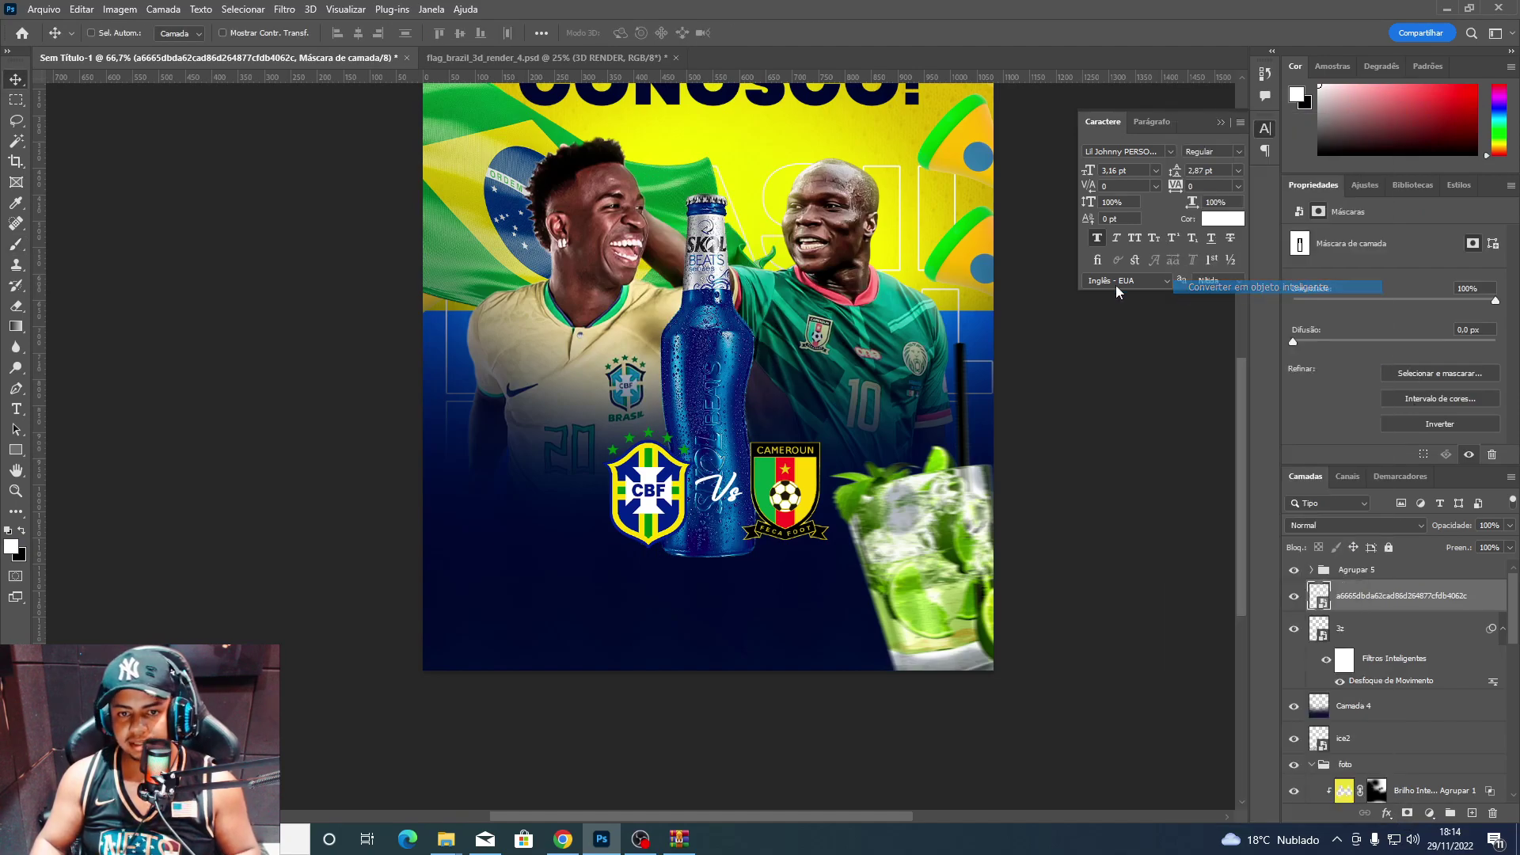
pyautogui.hotkey('ctrl', 't')
pyautogui.moveTo(807, 586); pyautogui.dragTo(775, 609)
pyautogui.moveTo(765, 519); pyautogui.dragTo(535, 654)
pyautogui.hotkey('ctrl', 't')
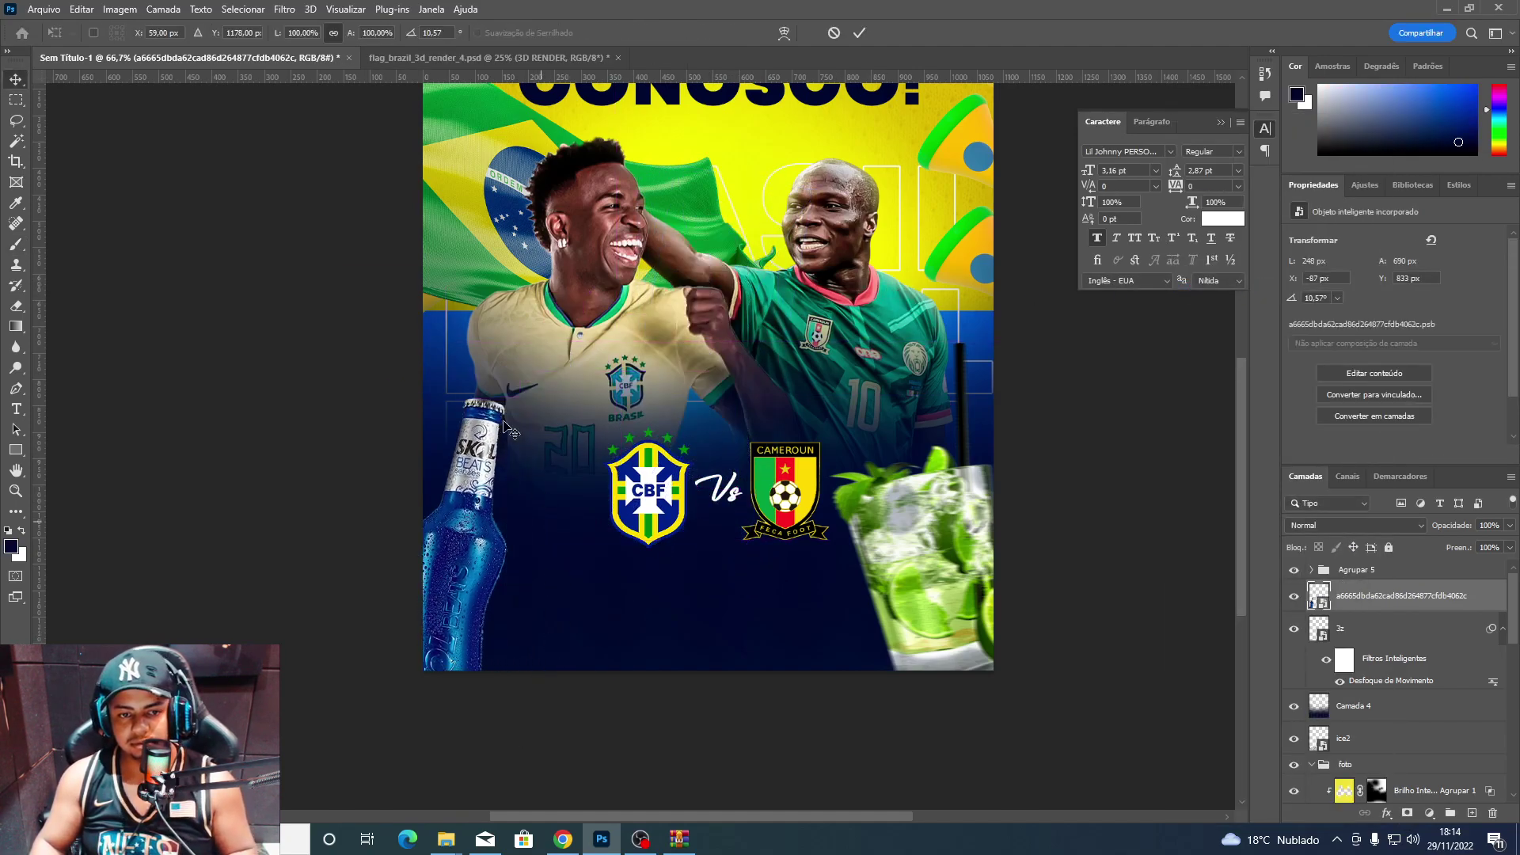
pyautogui.moveTo(543, 357); pyautogui.dragTo(516, 548)
pyautogui.press('Return')
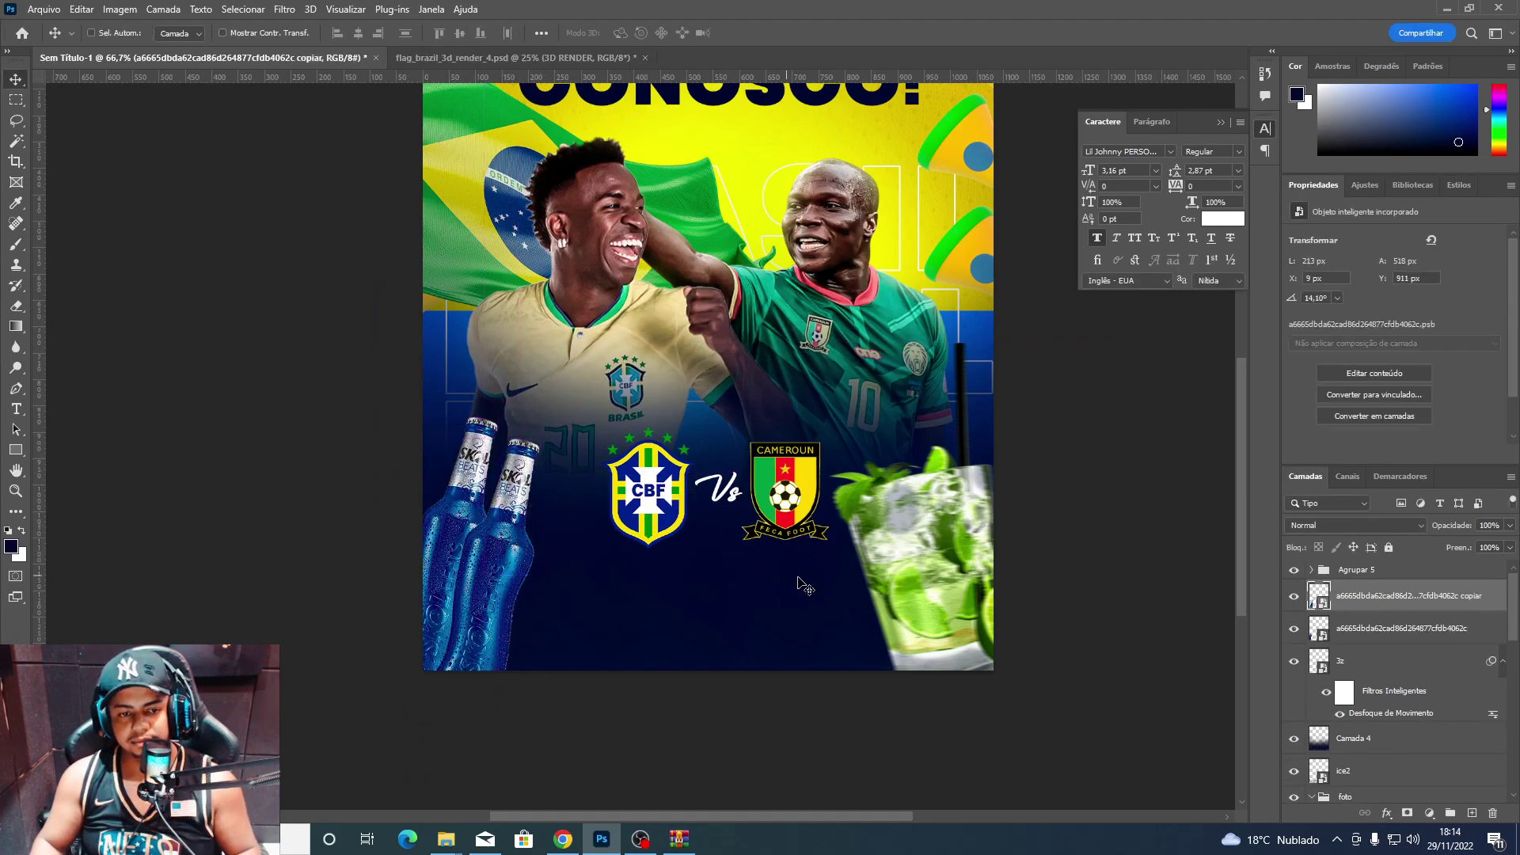
# Motion-blur the bottle and place a duplicate copy beside it.
pyautogui.hotkey('ctrl', 'z')
pyautogui.click(284, 8)
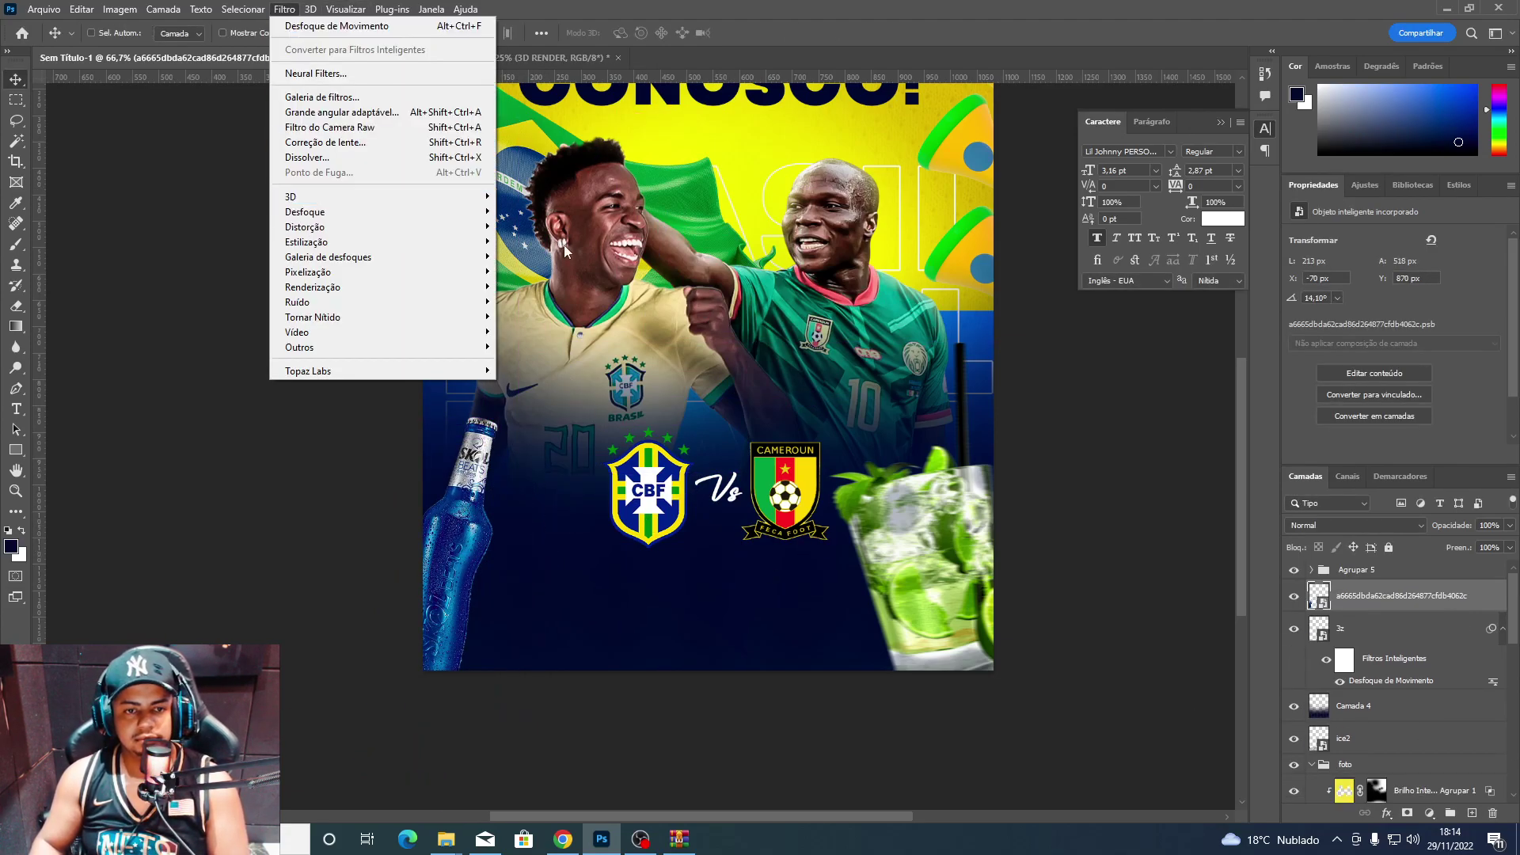
pyautogui.moveTo(303, 212)
pyautogui.click(581, 272)
pyautogui.press('Return')
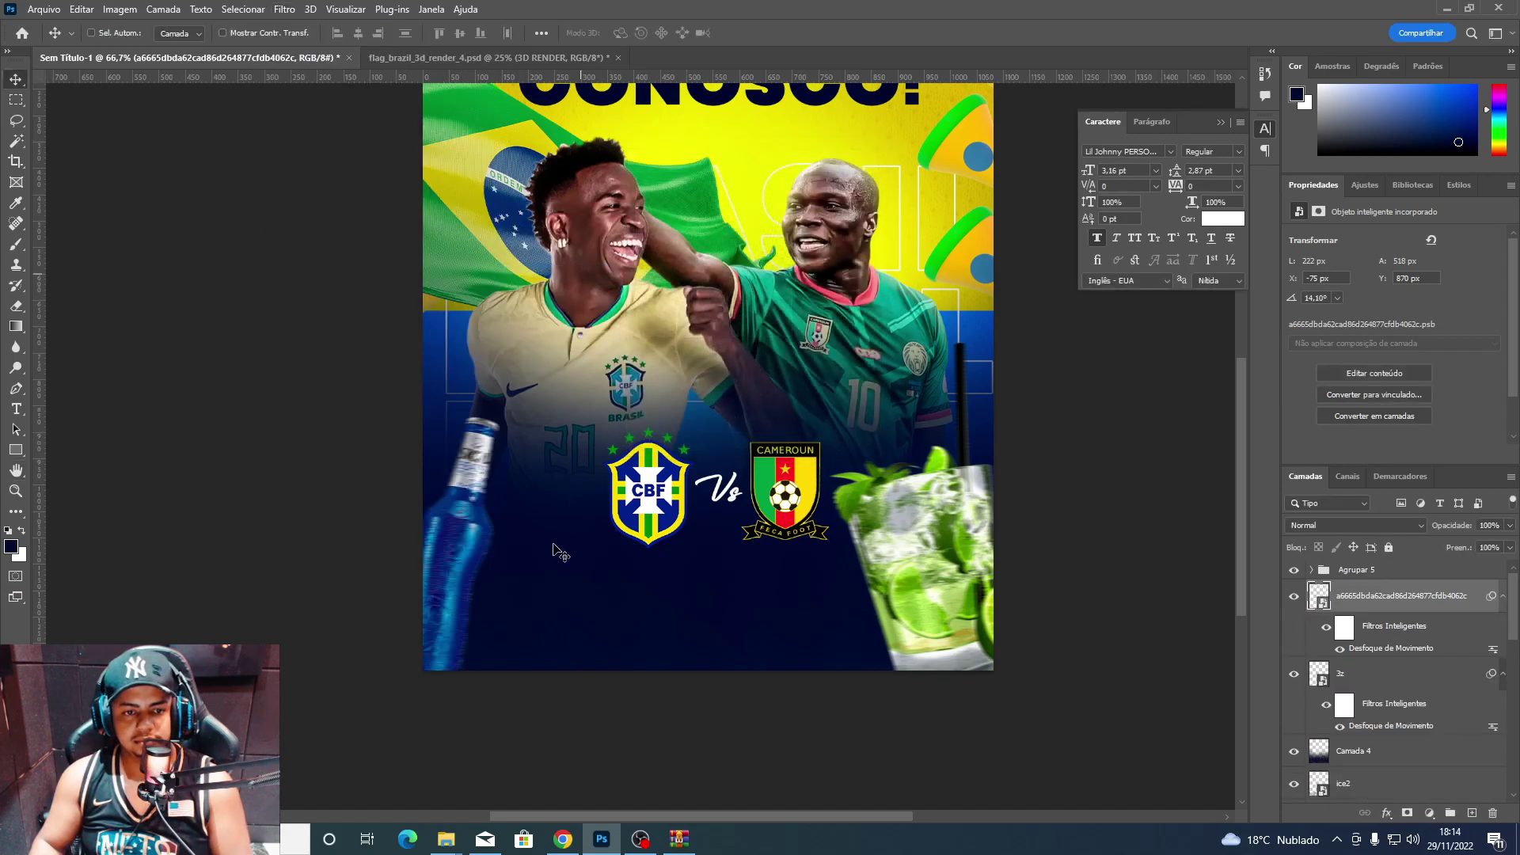
pyautogui.moveTo(515, 576); pyautogui.dragTo(536, 604)
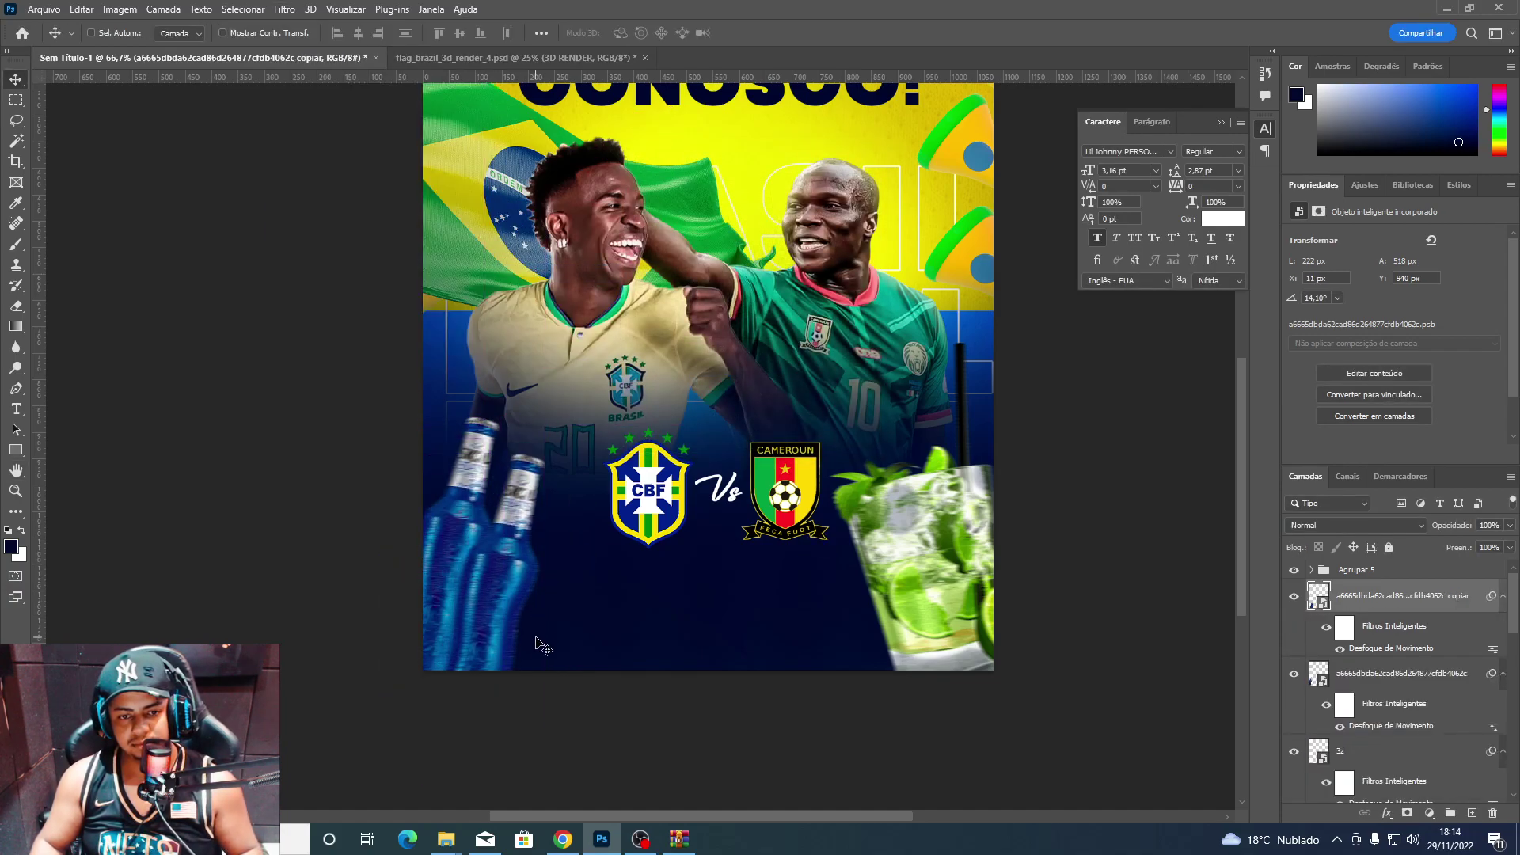
# Group the two bottle layers and try masking Agrupar 5, then undo the mask edits.
pyautogui.keyDown('shift'); pyautogui.click(1382, 763); pyautogui.keyUp('shift')
pyautogui.hotkey('ctrl', 'g')
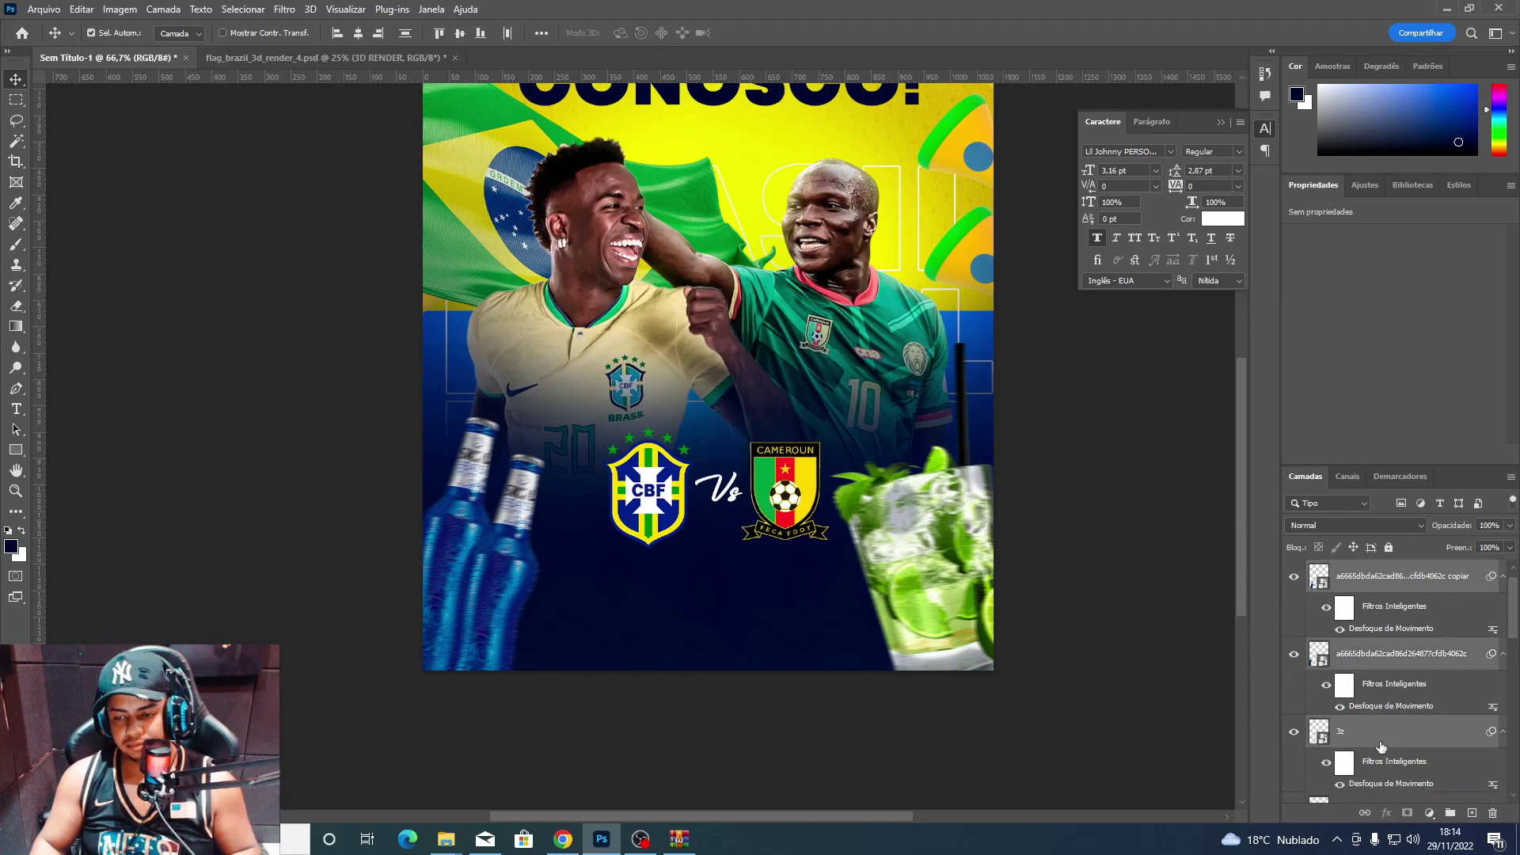
pyautogui.hotkey('ctrl', 'alt', 'shift', 'e')
pyautogui.moveTo(1381, 615)
pyautogui.mouseDown()
pyautogui.moveTo(1384, 568)
pyautogui.moveTo(1343, 554)
pyautogui.moveTo(1350, 569)
pyautogui.mouseUp()
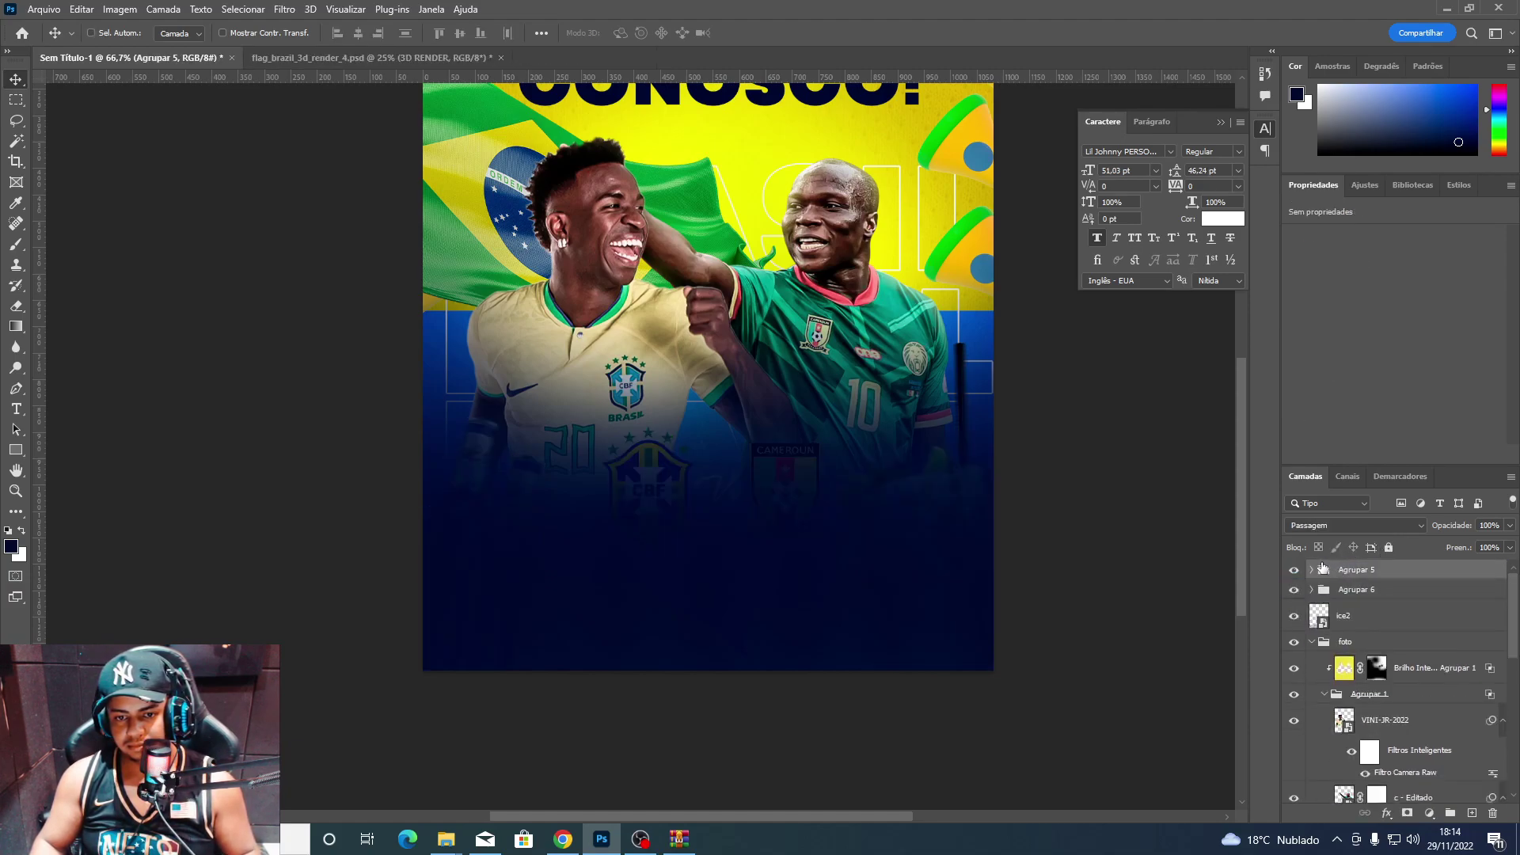
pyautogui.press('e')
pyautogui.click(1417, 815)
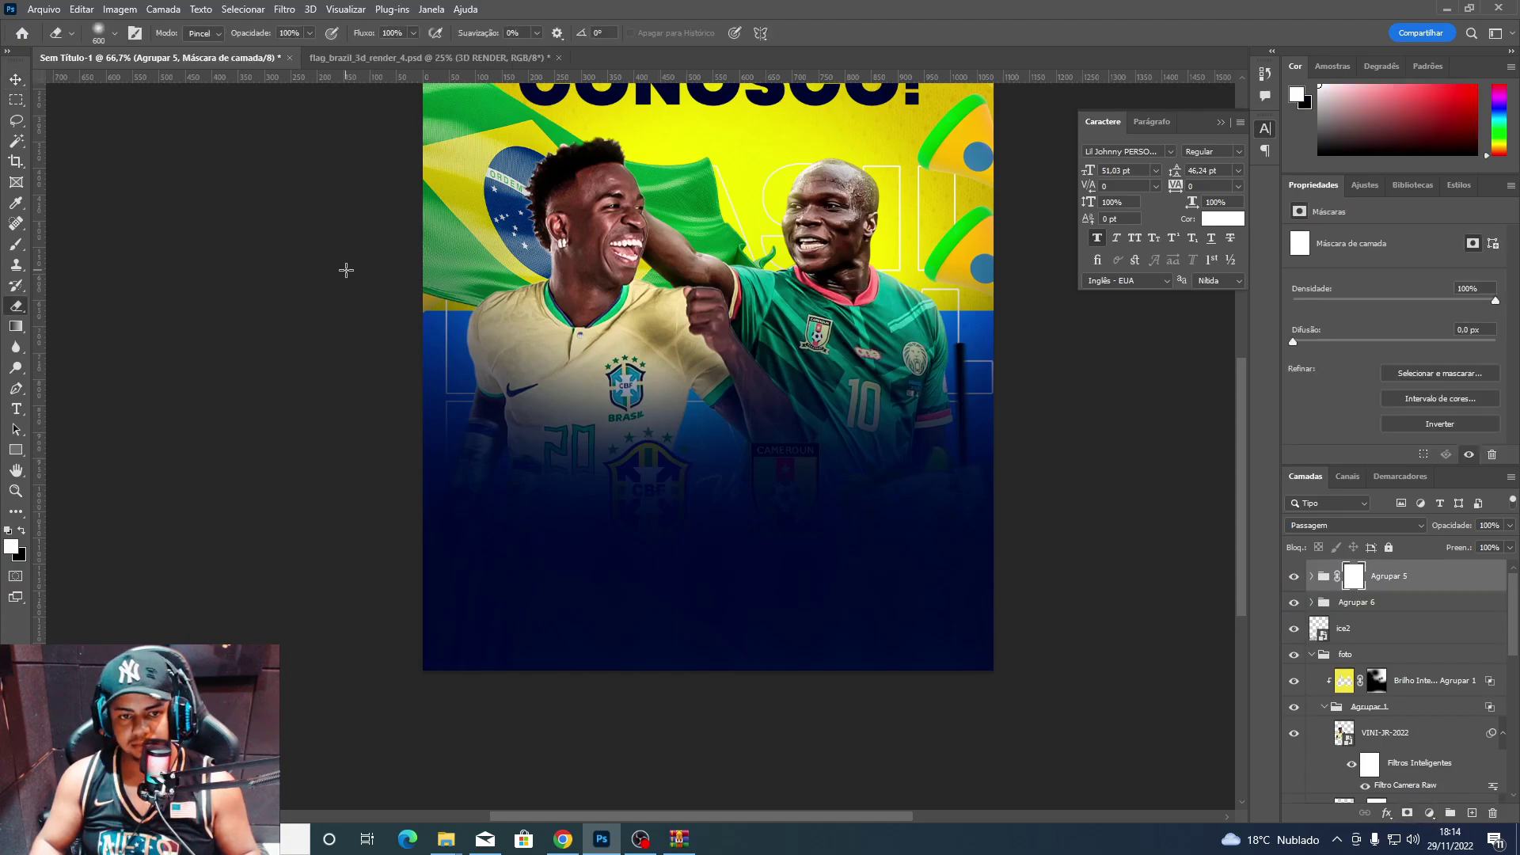
pyautogui.moveTo(550, 467)
pyautogui.mouseDown()
pyautogui.moveTo(483, 425)
pyautogui.moveTo(831, 467)
pyautogui.moveTo(1035, 422)
pyautogui.mouseUp()
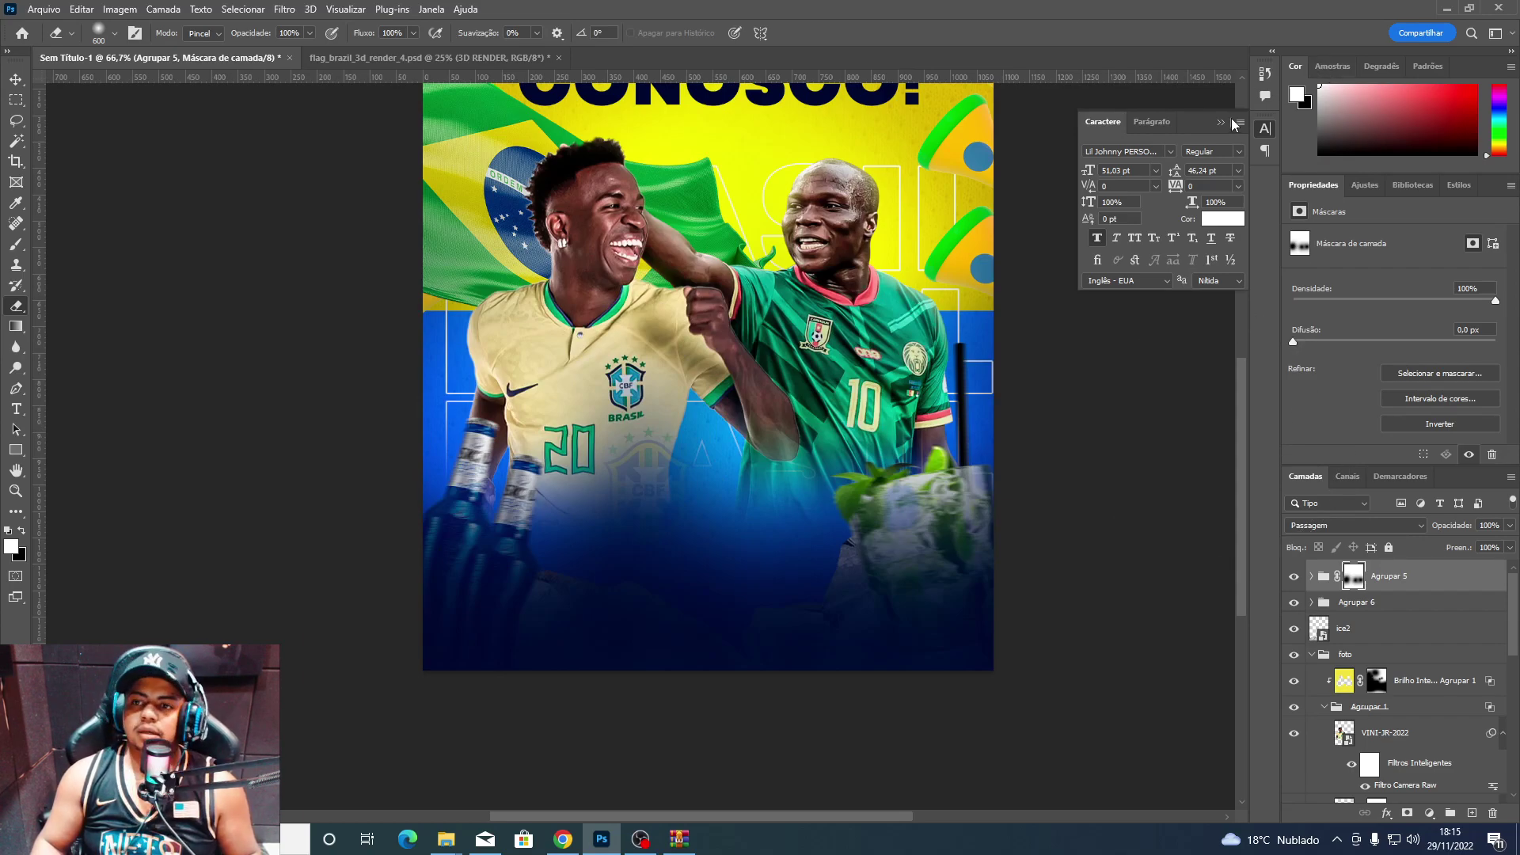
pyautogui.hotkey('ctrl', 'z')
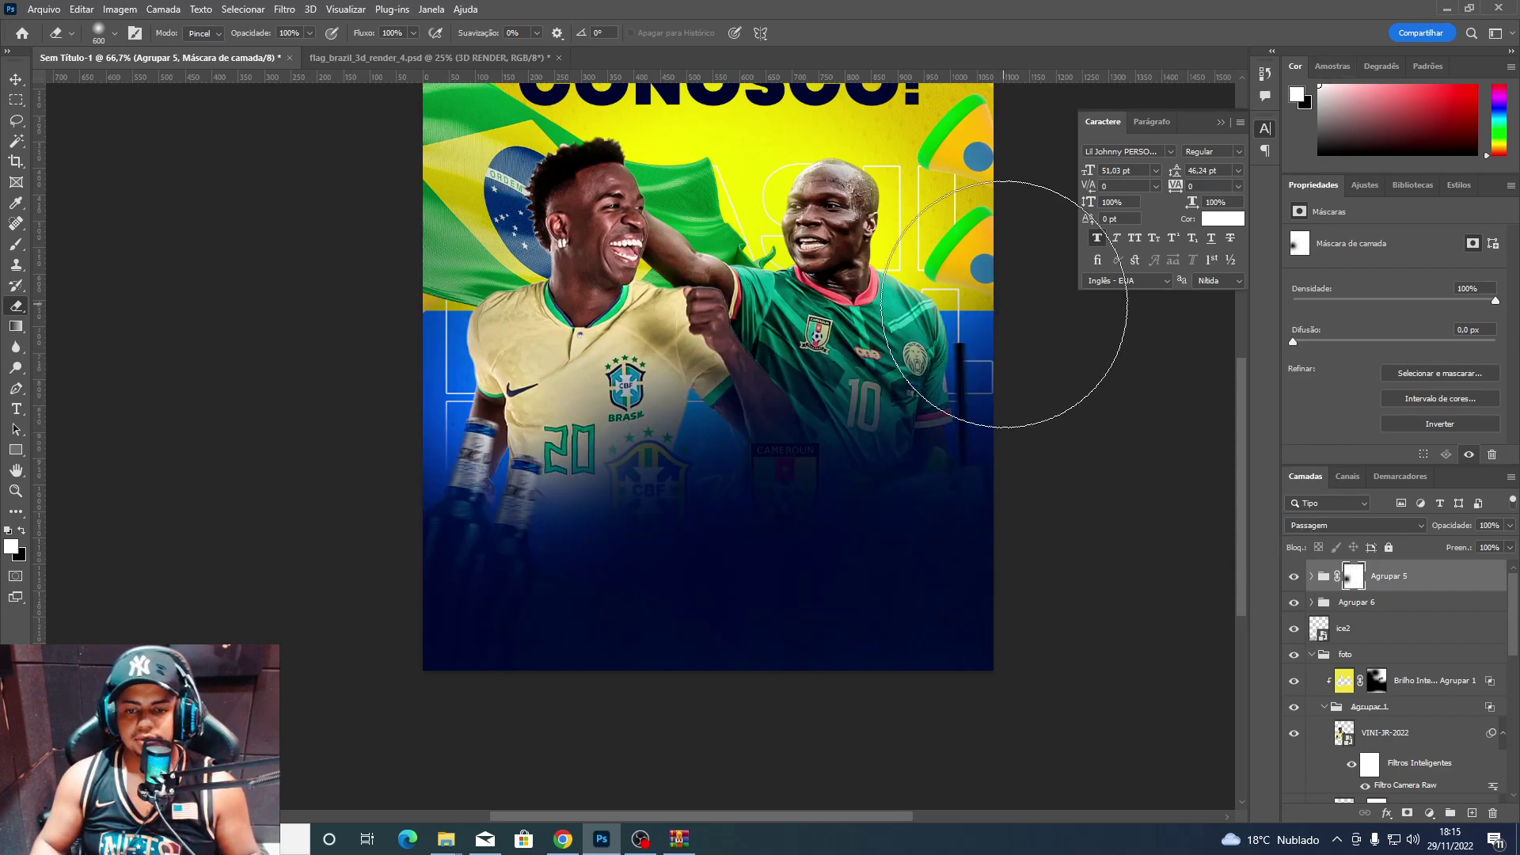
pyautogui.hotkey('ctrl', 'z')
# Move the Agrupar 6 bottles group into Agrupar 5 and make Agrupar 5 visible.
pyautogui.press('v')
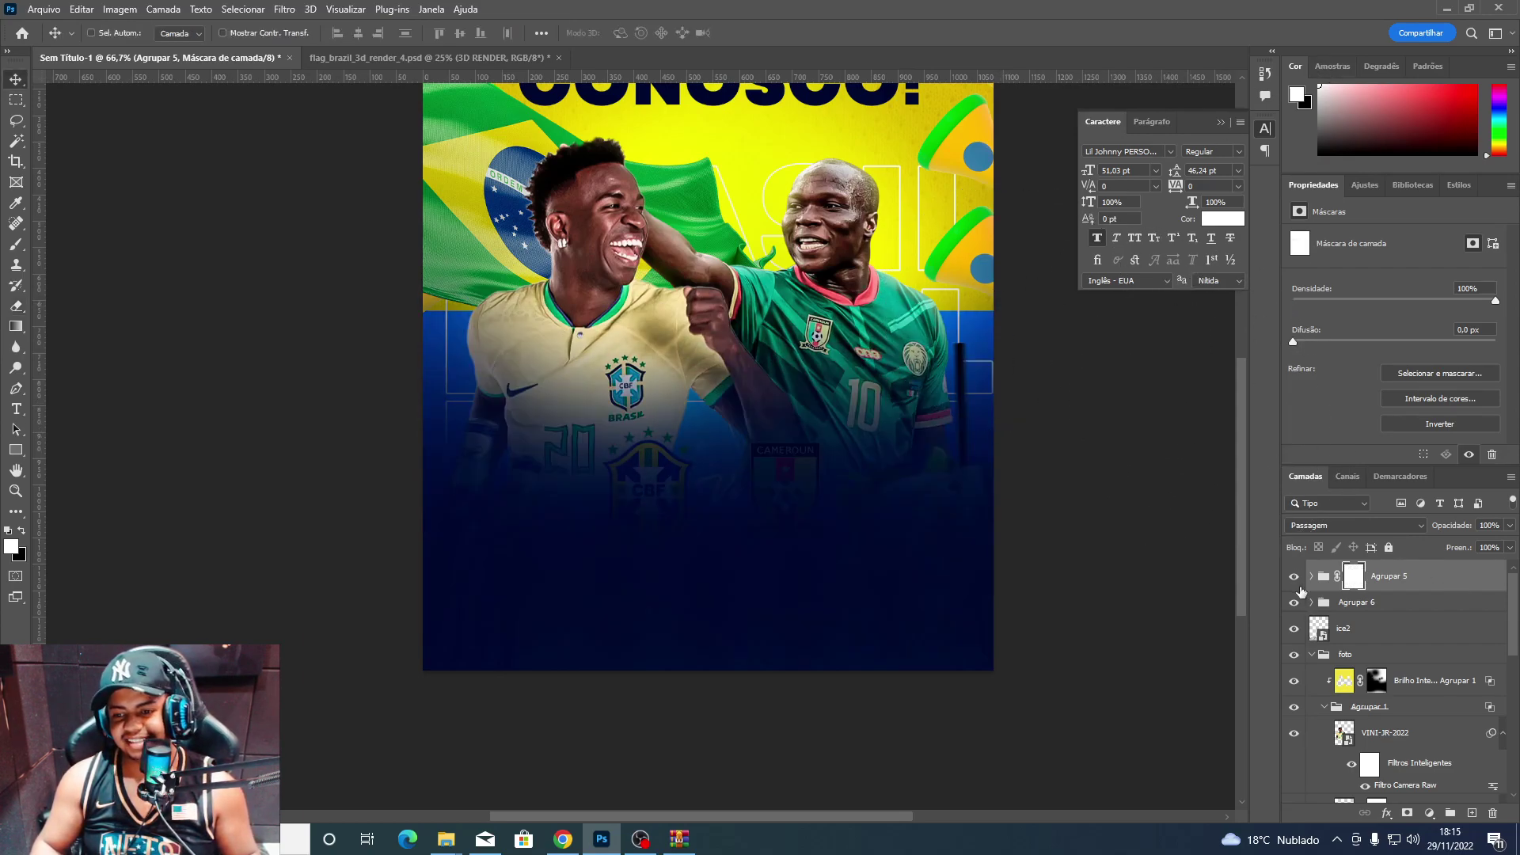
pyautogui.click(1298, 600)
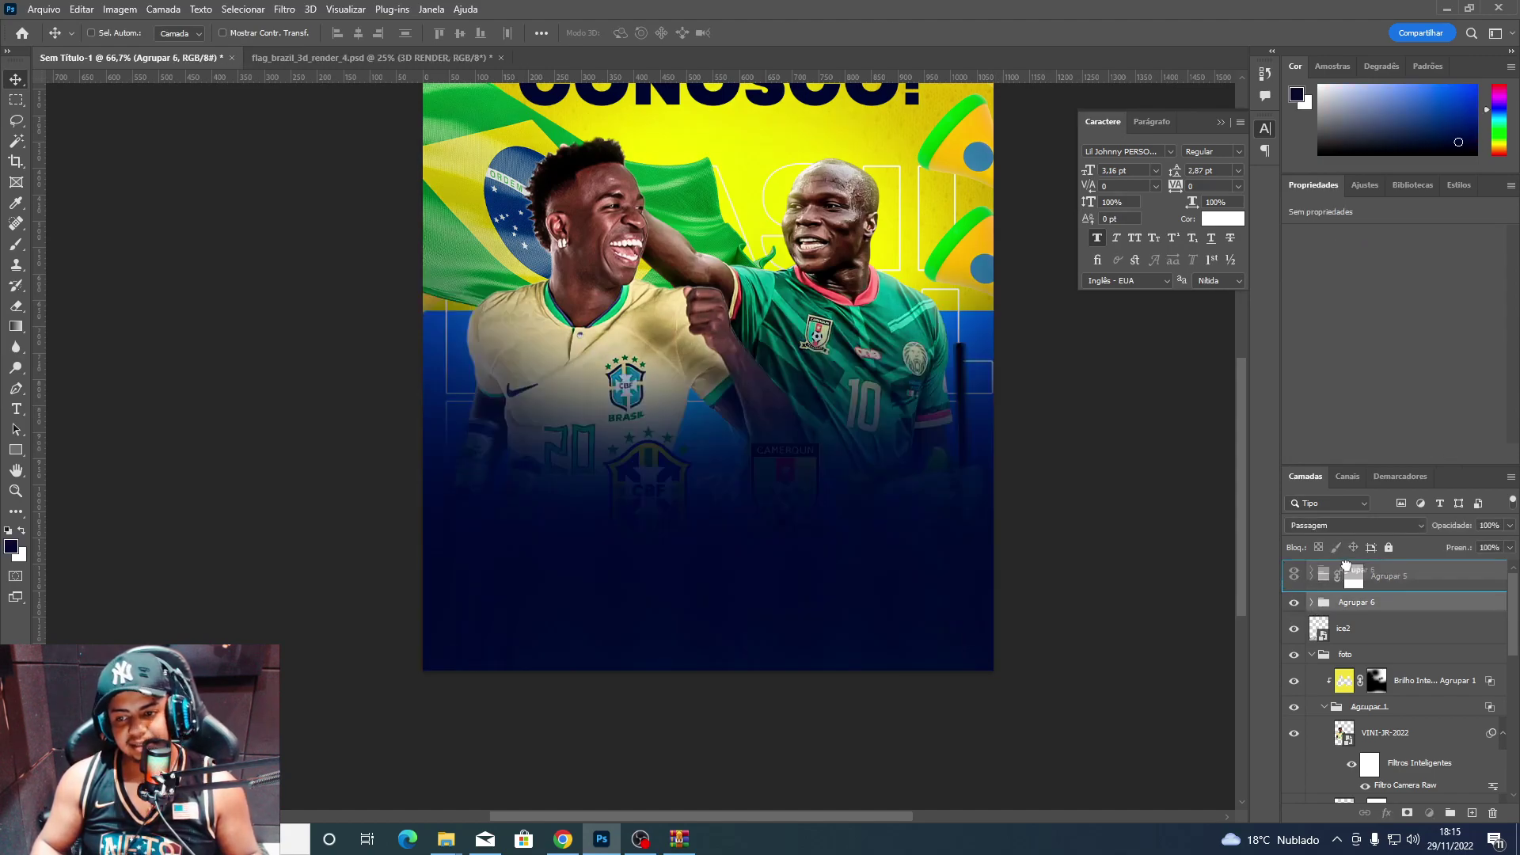
pyautogui.moveTo(1318, 595); pyautogui.dragTo(1348, 569)
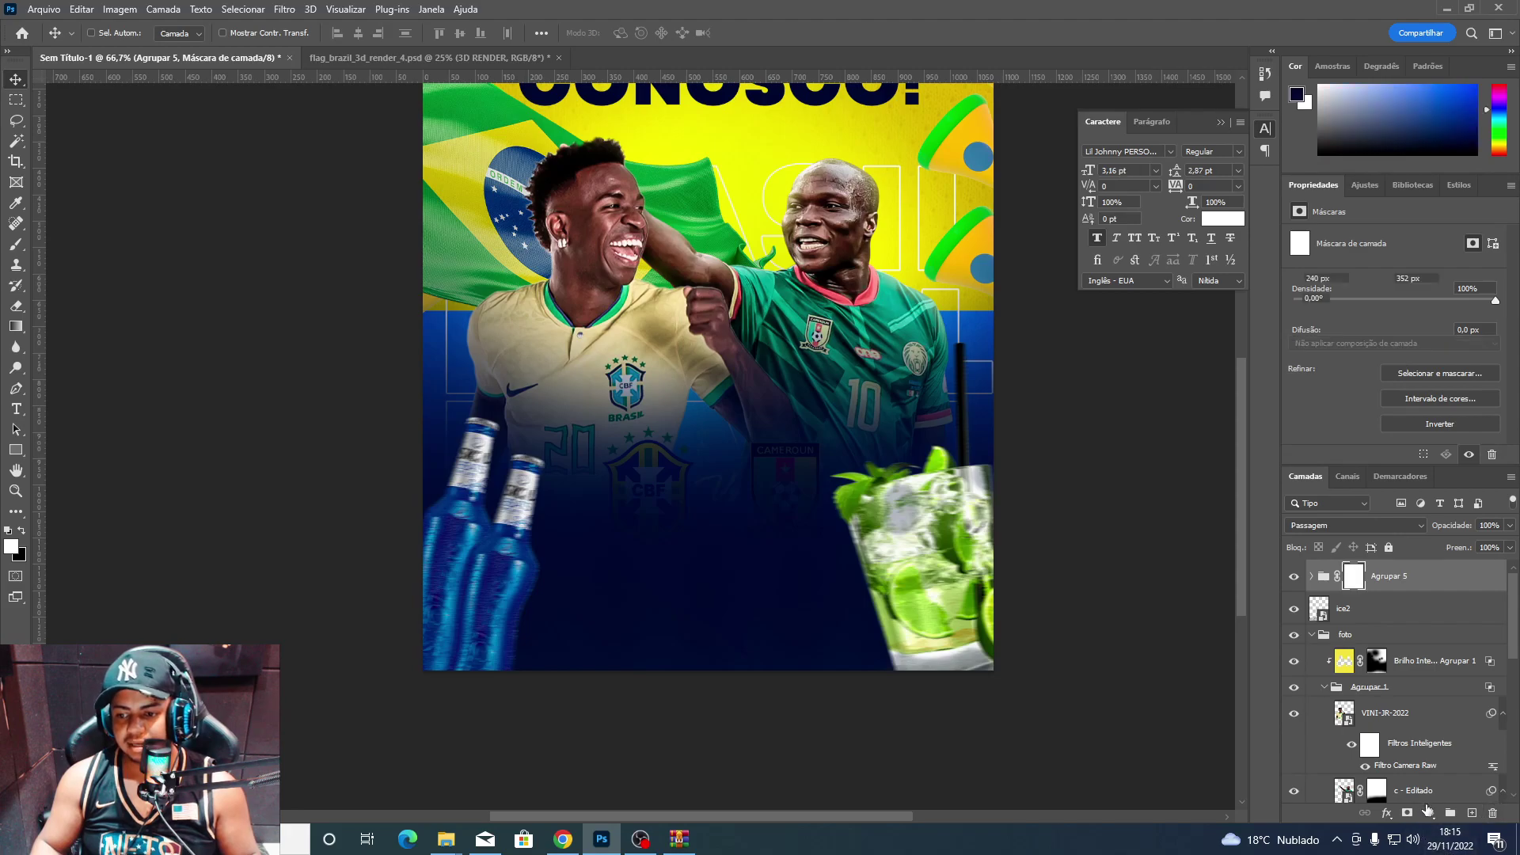
pyautogui.click(1316, 608)
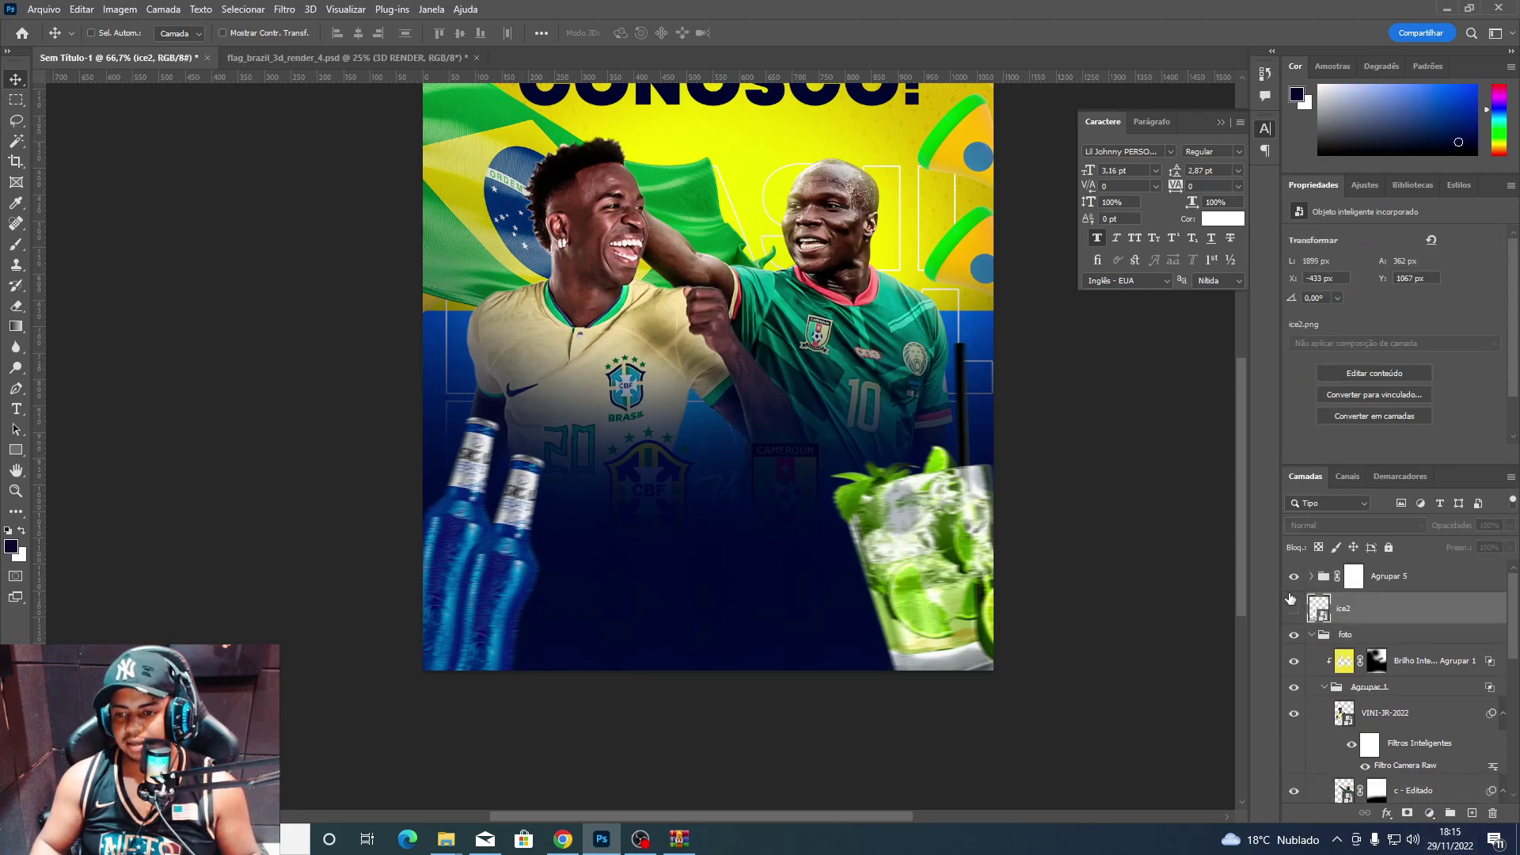
pyautogui.click(1294, 588)
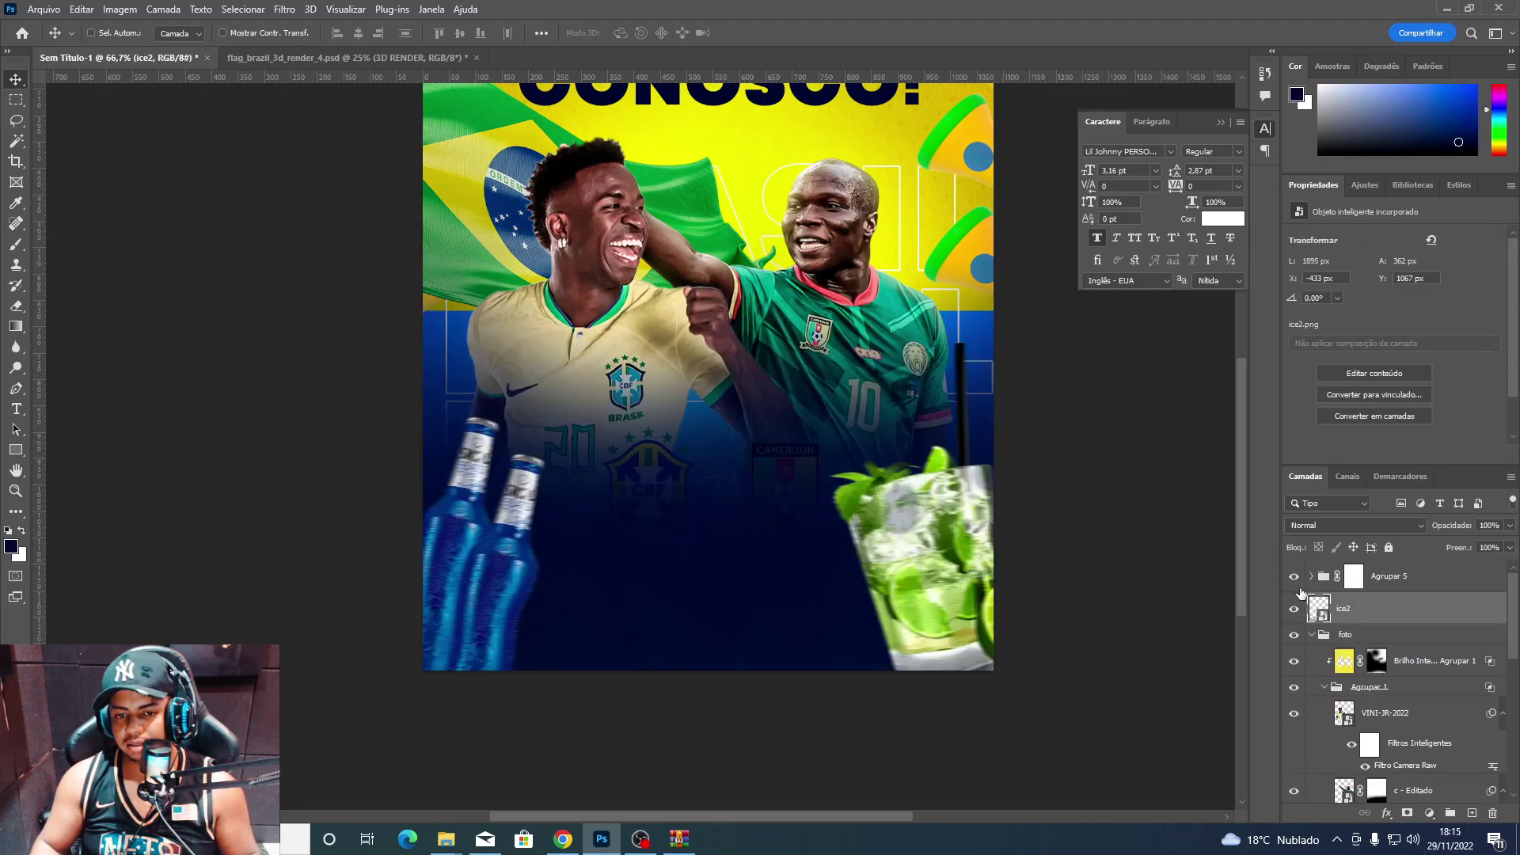
pyautogui.click(1298, 587)
pyautogui.click(1294, 577)
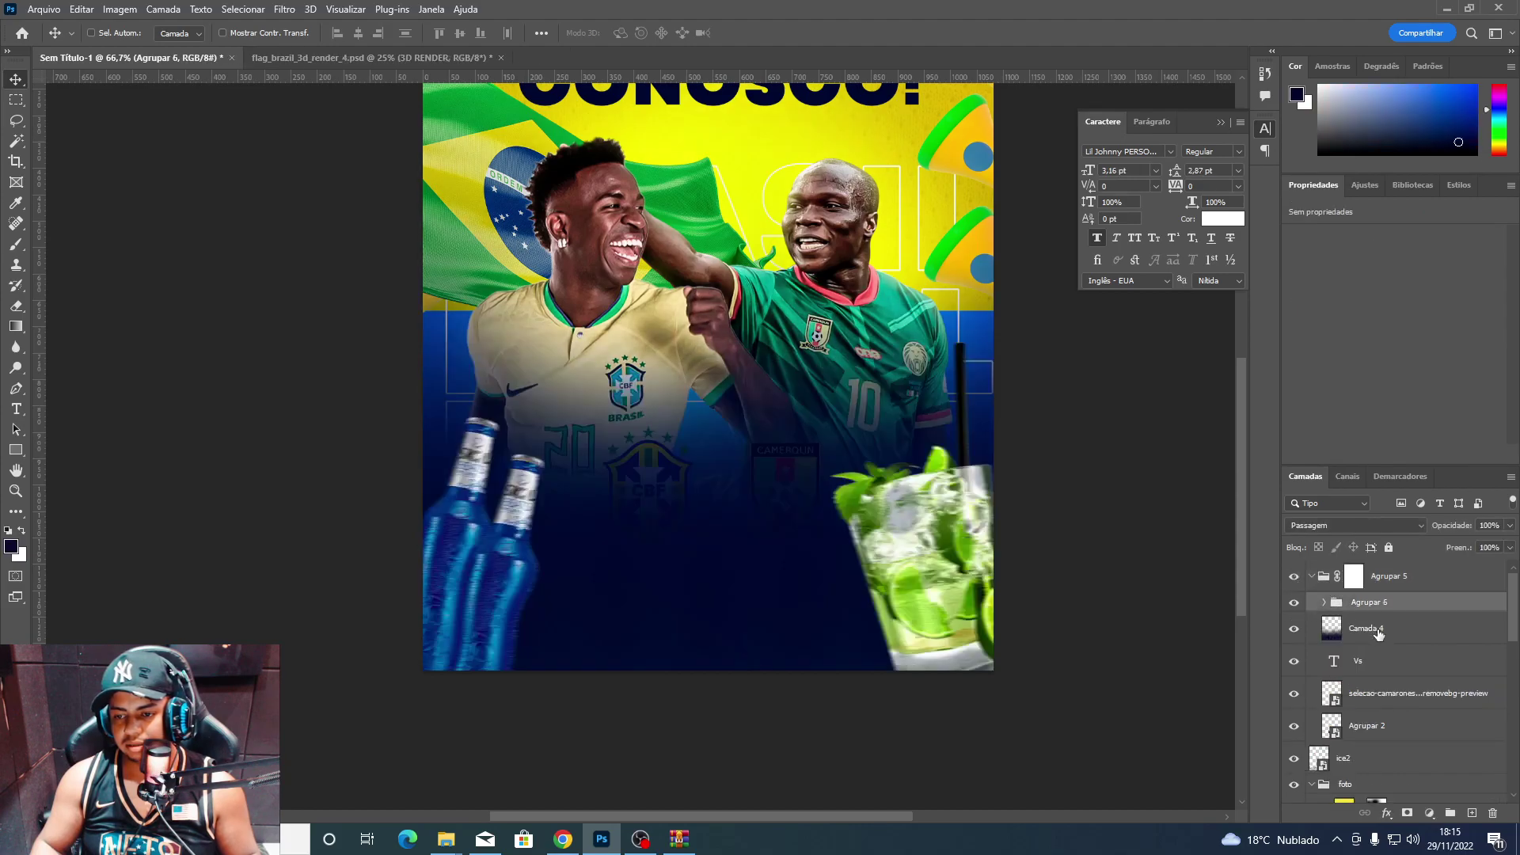
# Reorder Camada 4 so it sits beneath Agrupar 5 in the layer stack.
pyautogui.moveTo(1366, 628)
pyautogui.mouseDown()
pyautogui.moveTo(1403, 568)
pyautogui.moveTo(1391, 589)
pyautogui.mouseUp()
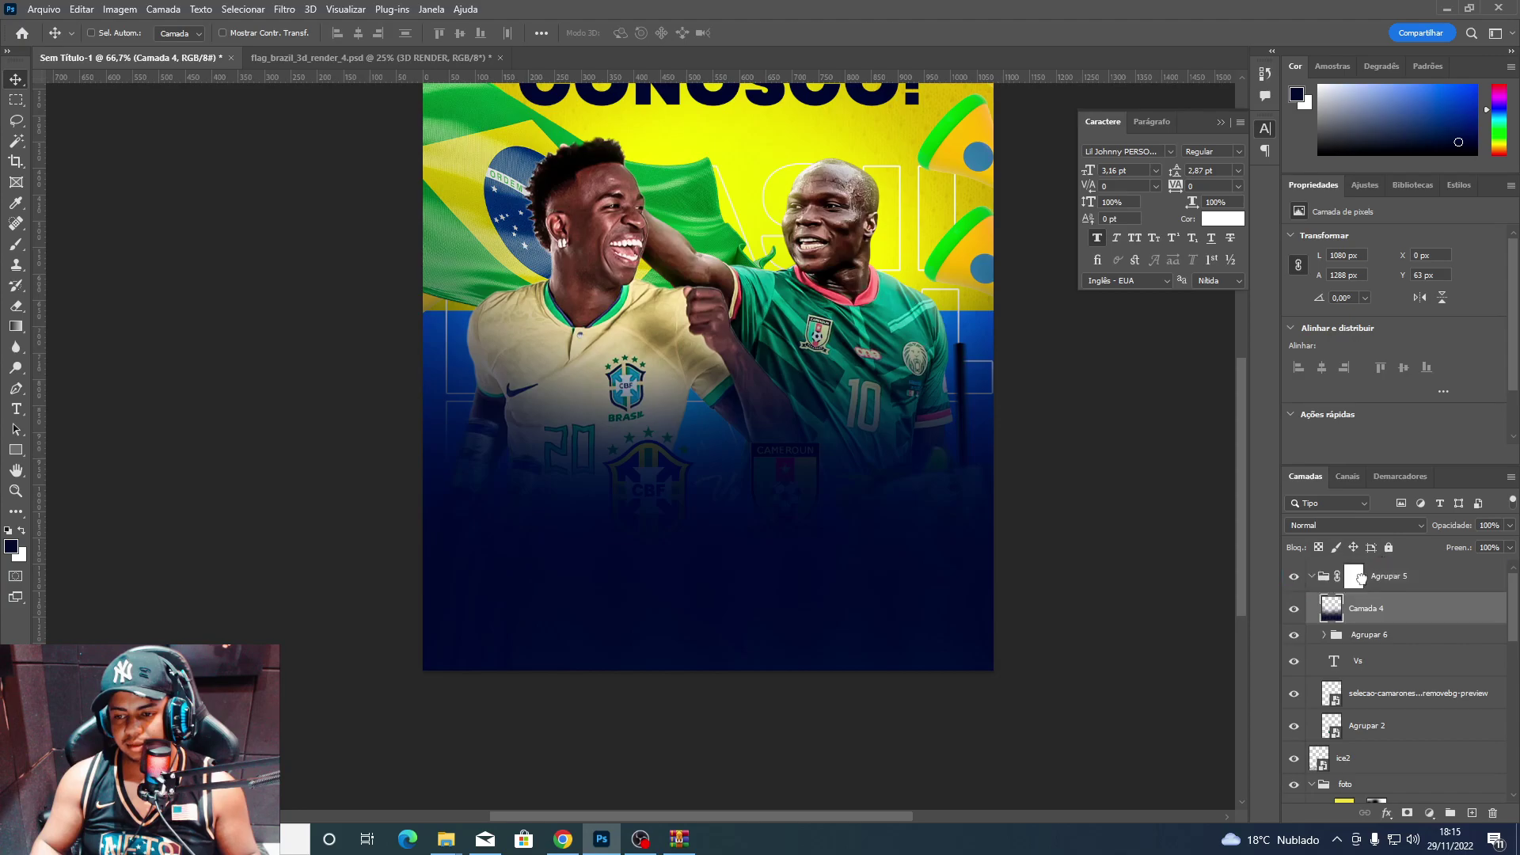
pyautogui.moveTo(1354, 618)
pyautogui.mouseDown()
pyautogui.moveTo(1404, 558)
pyautogui.moveTo(1354, 635)
pyautogui.mouseUp()
pyautogui.click(1311, 608)
pyautogui.click(1397, 586)
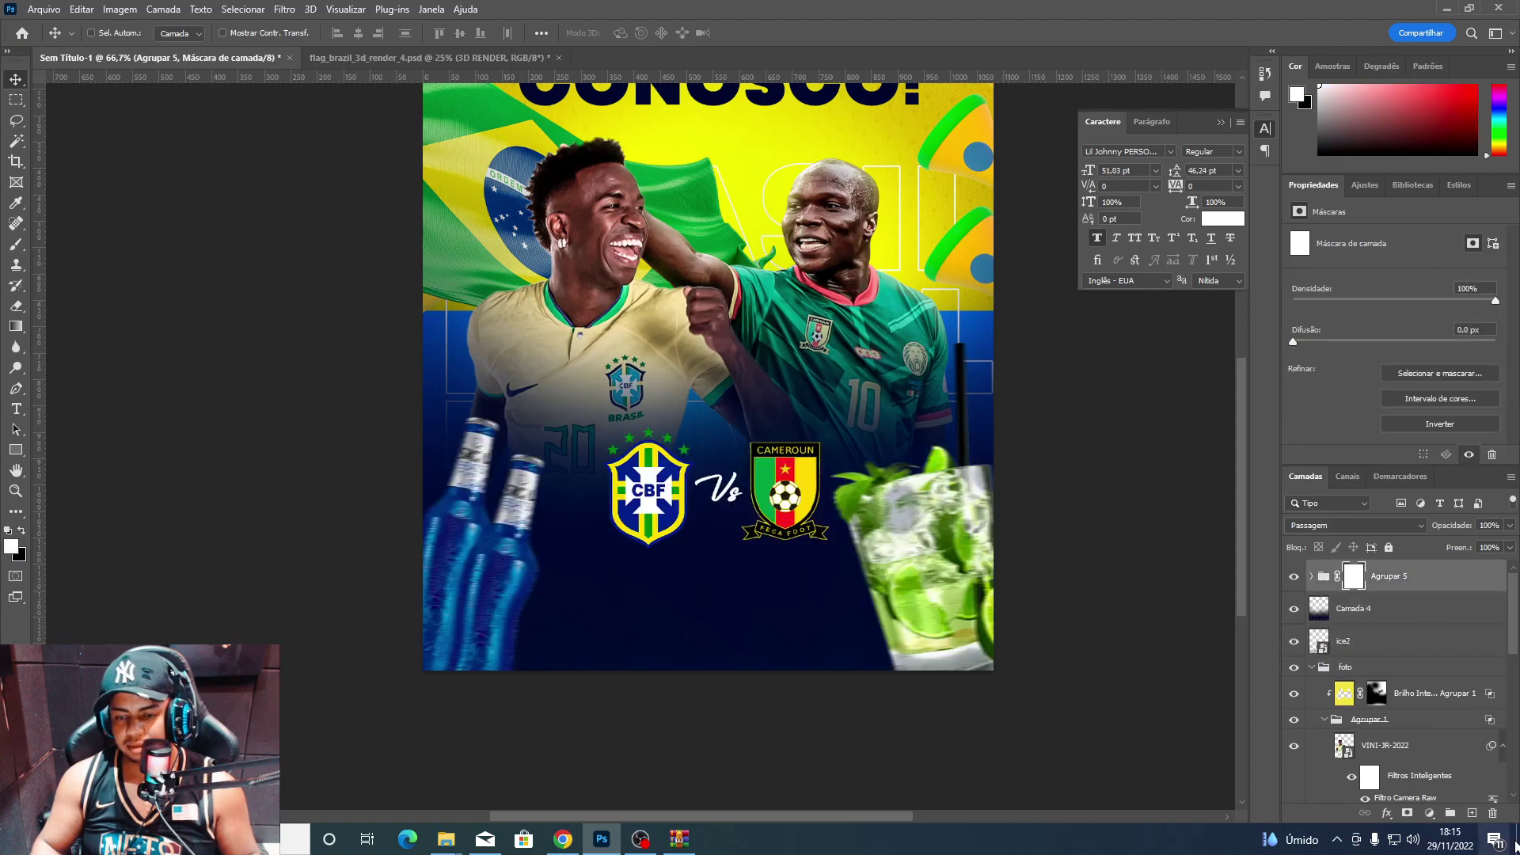
pyautogui.click(1429, 813)
# Add an Exposure (Exposição) adjustment clipped to Agrupar 5, with exposure lowered.
pyautogui.click(1459, 633)
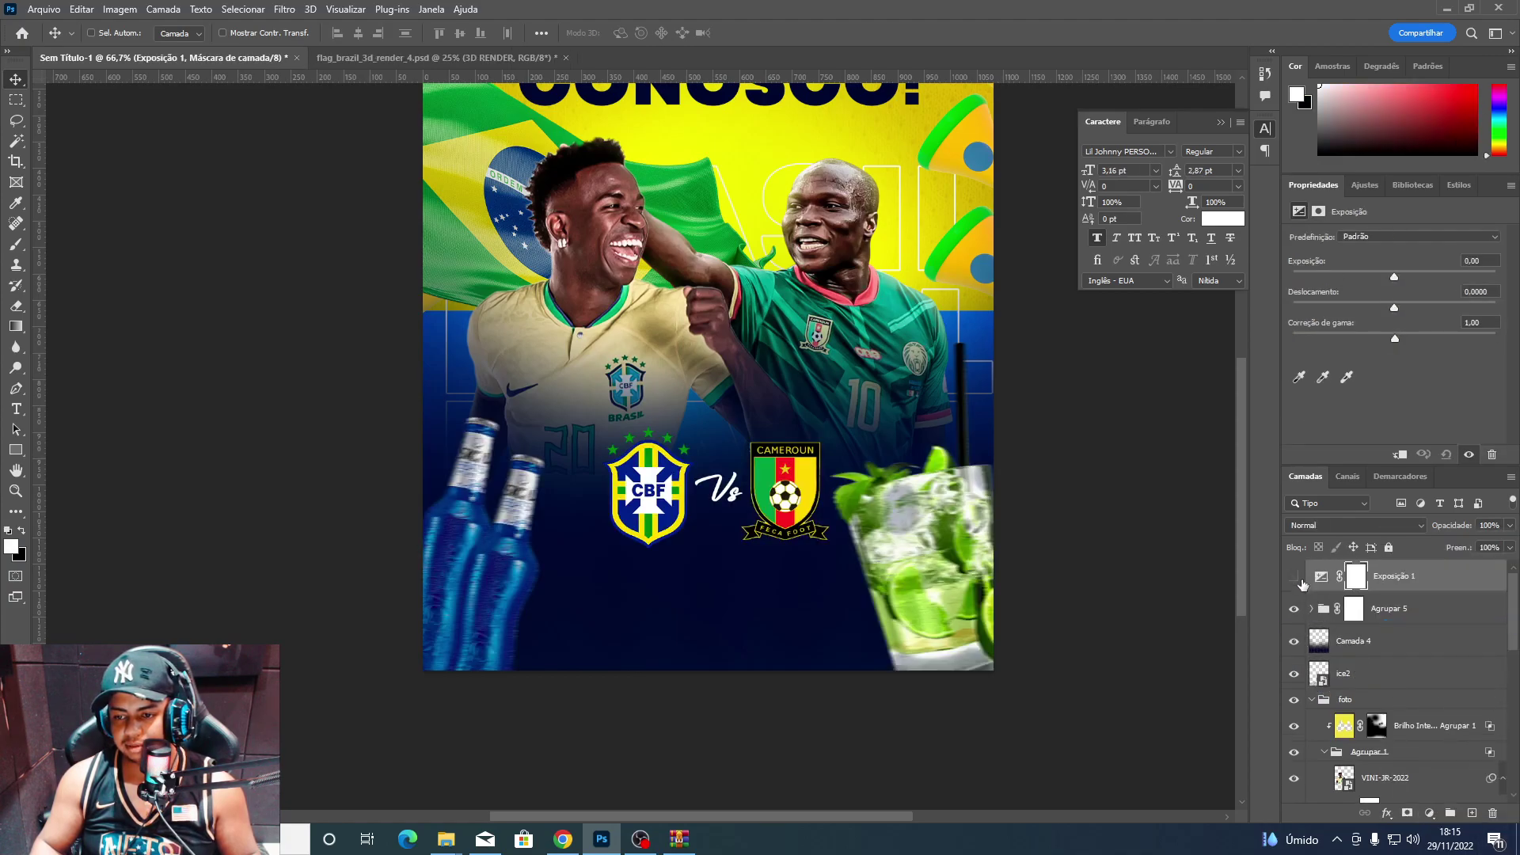
pyautogui.rightClick(1454, 588)
pyautogui.click(1342, 458)
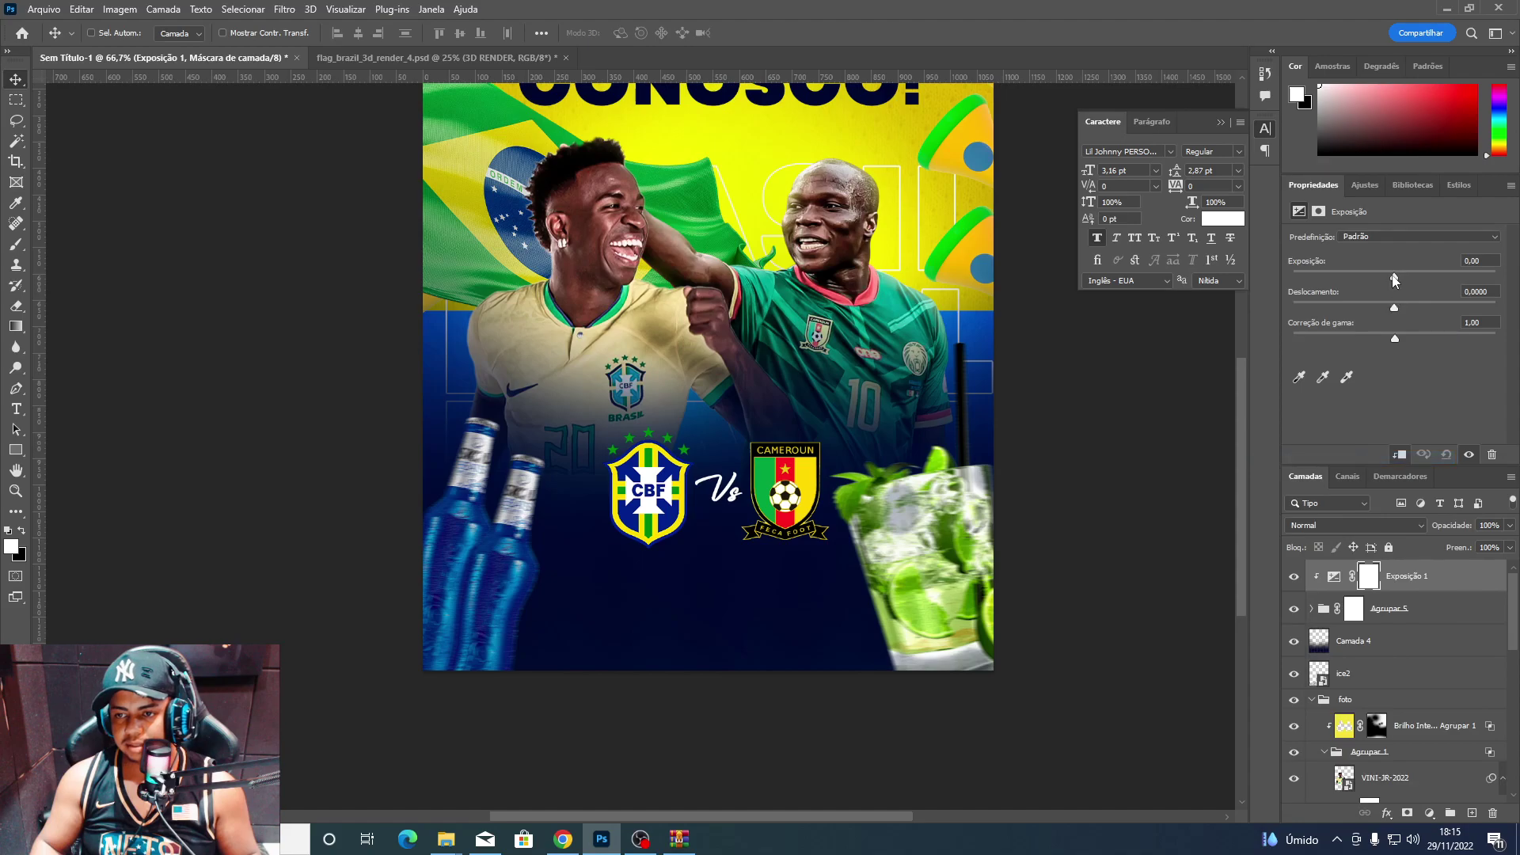
pyautogui.moveTo(1394, 277); pyautogui.dragTo(1330, 277)
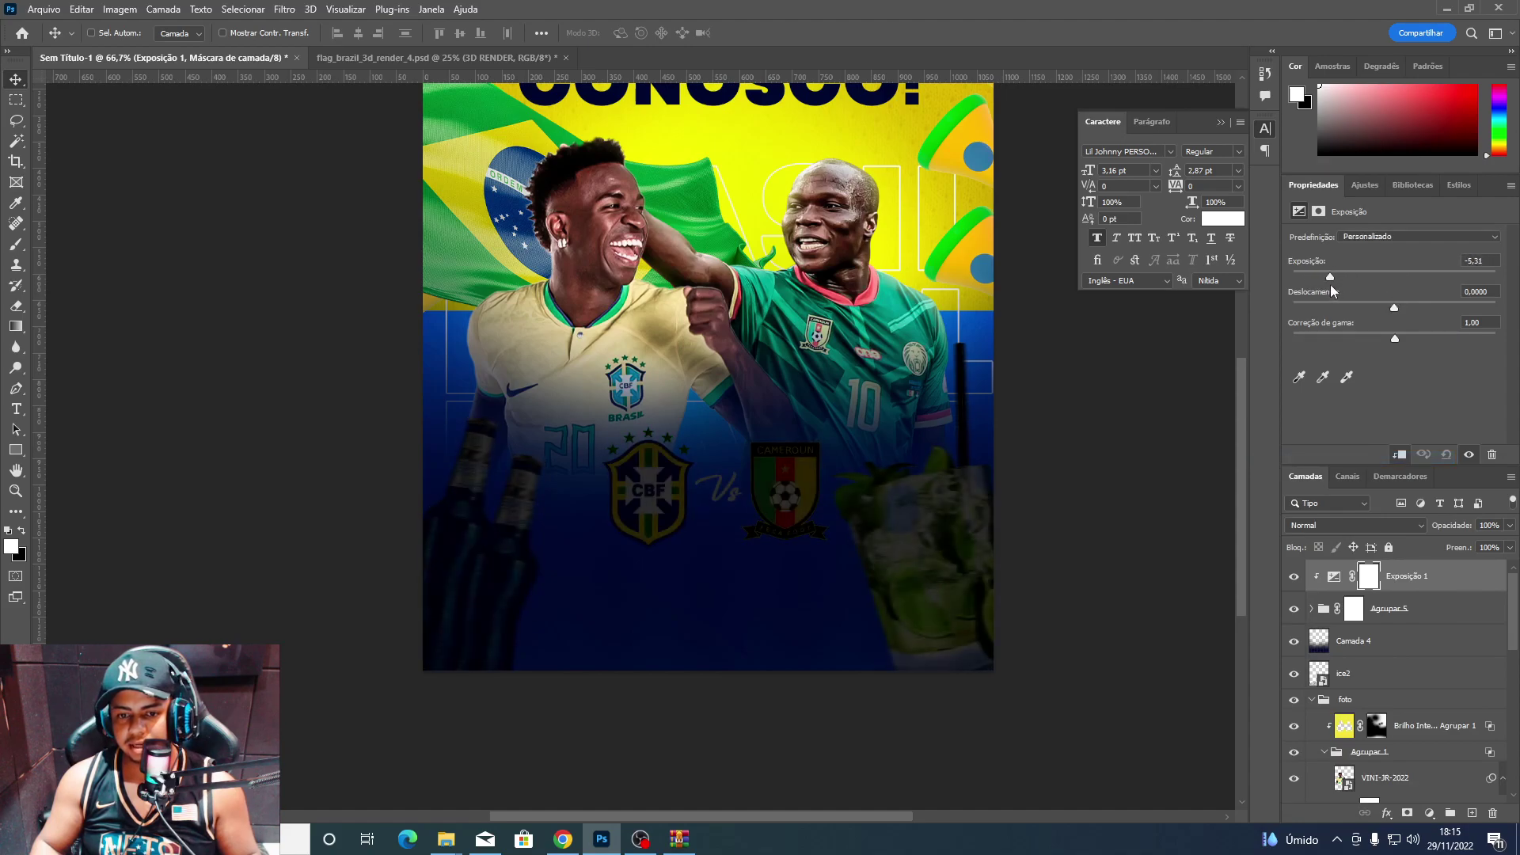
# Erase the exposure mask over the mojito, bottles and crests, then shift the group slightly lower.
pyautogui.click(1369, 575)
pyautogui.press('e')
pyautogui.moveTo(940, 390); pyautogui.dragTo(950, 490)
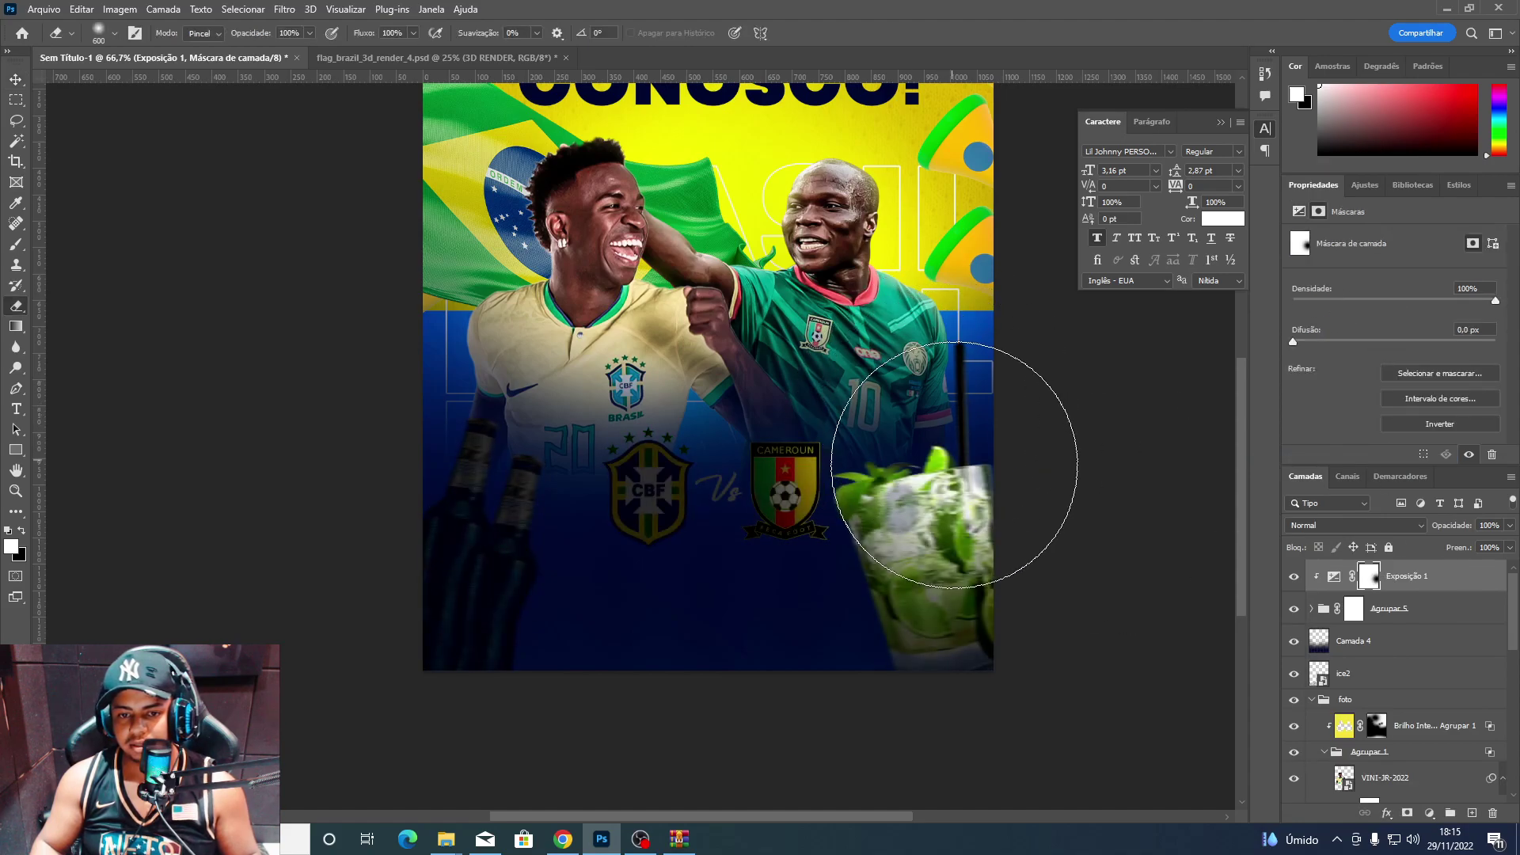
pyautogui.moveTo(471, 384); pyautogui.dragTo(942, 423)
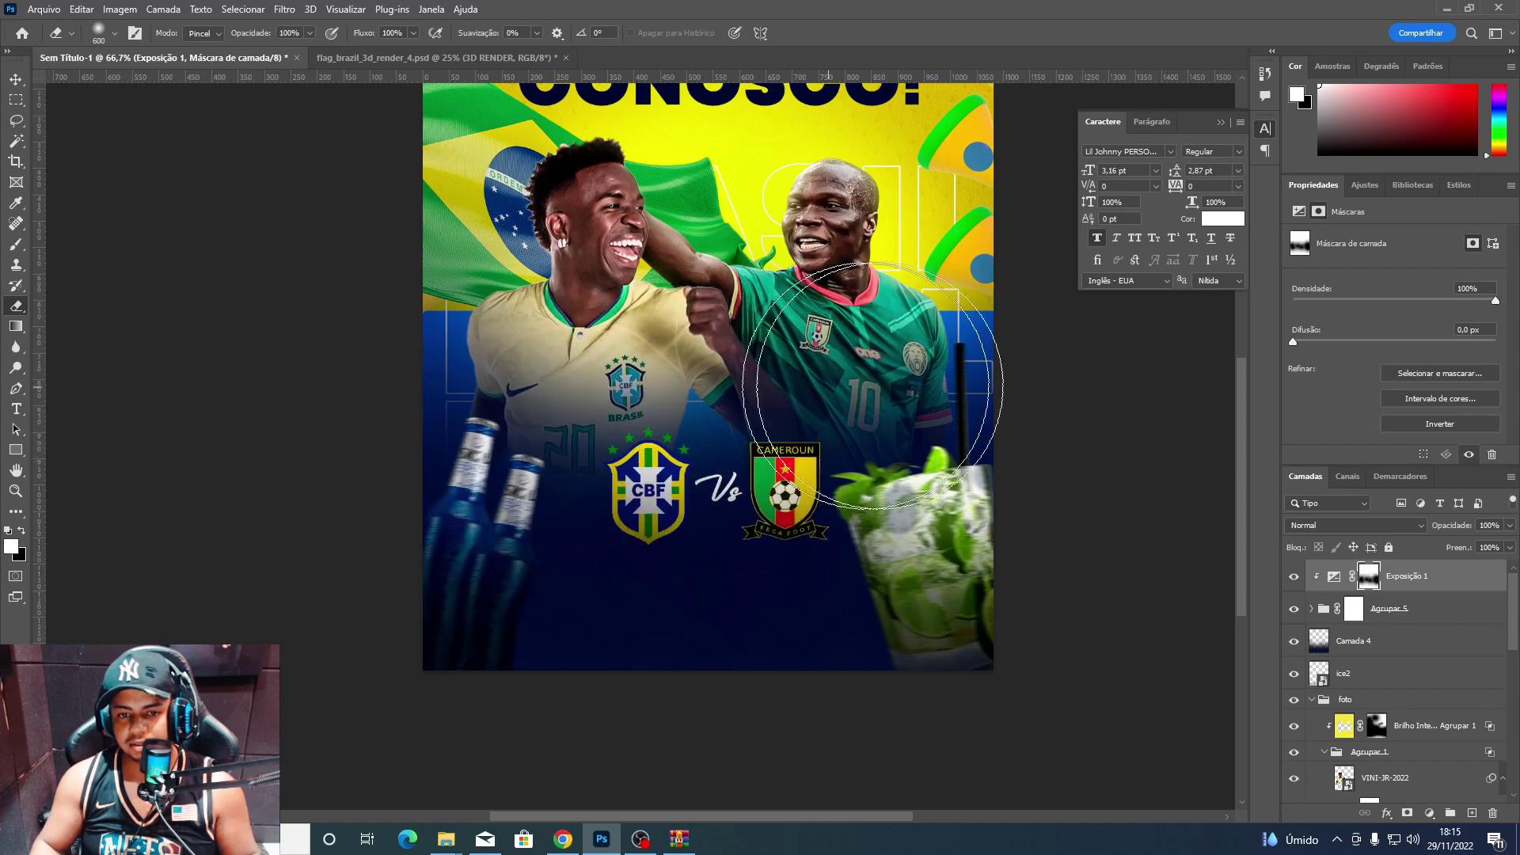
pyautogui.press('v')
pyautogui.moveTo(902, 566); pyautogui.dragTo(903, 576)
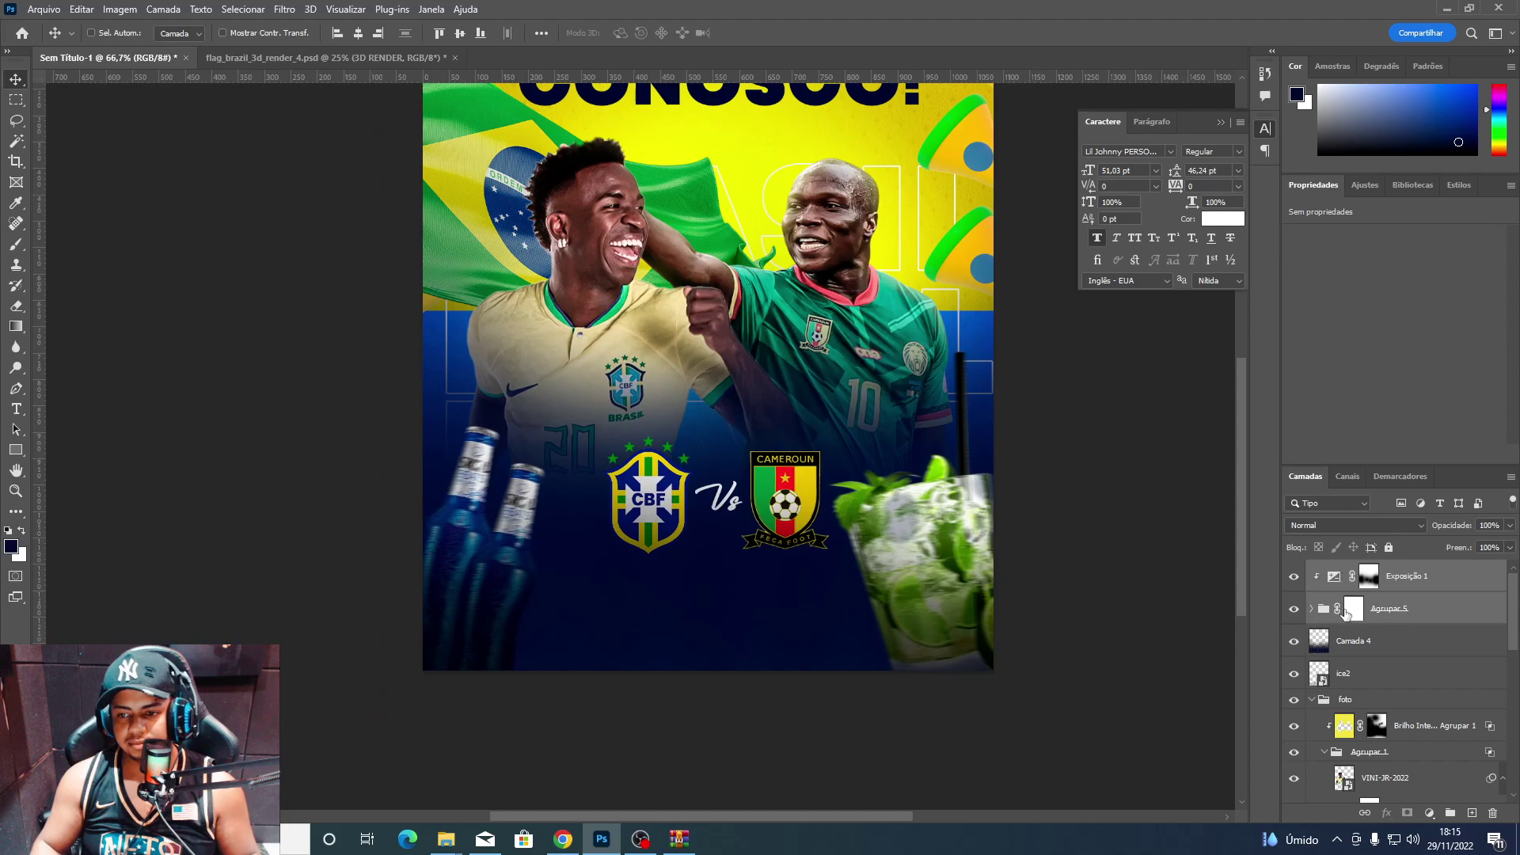
pyautogui.moveTo(950, 535); pyautogui.dragTo(957, 549)
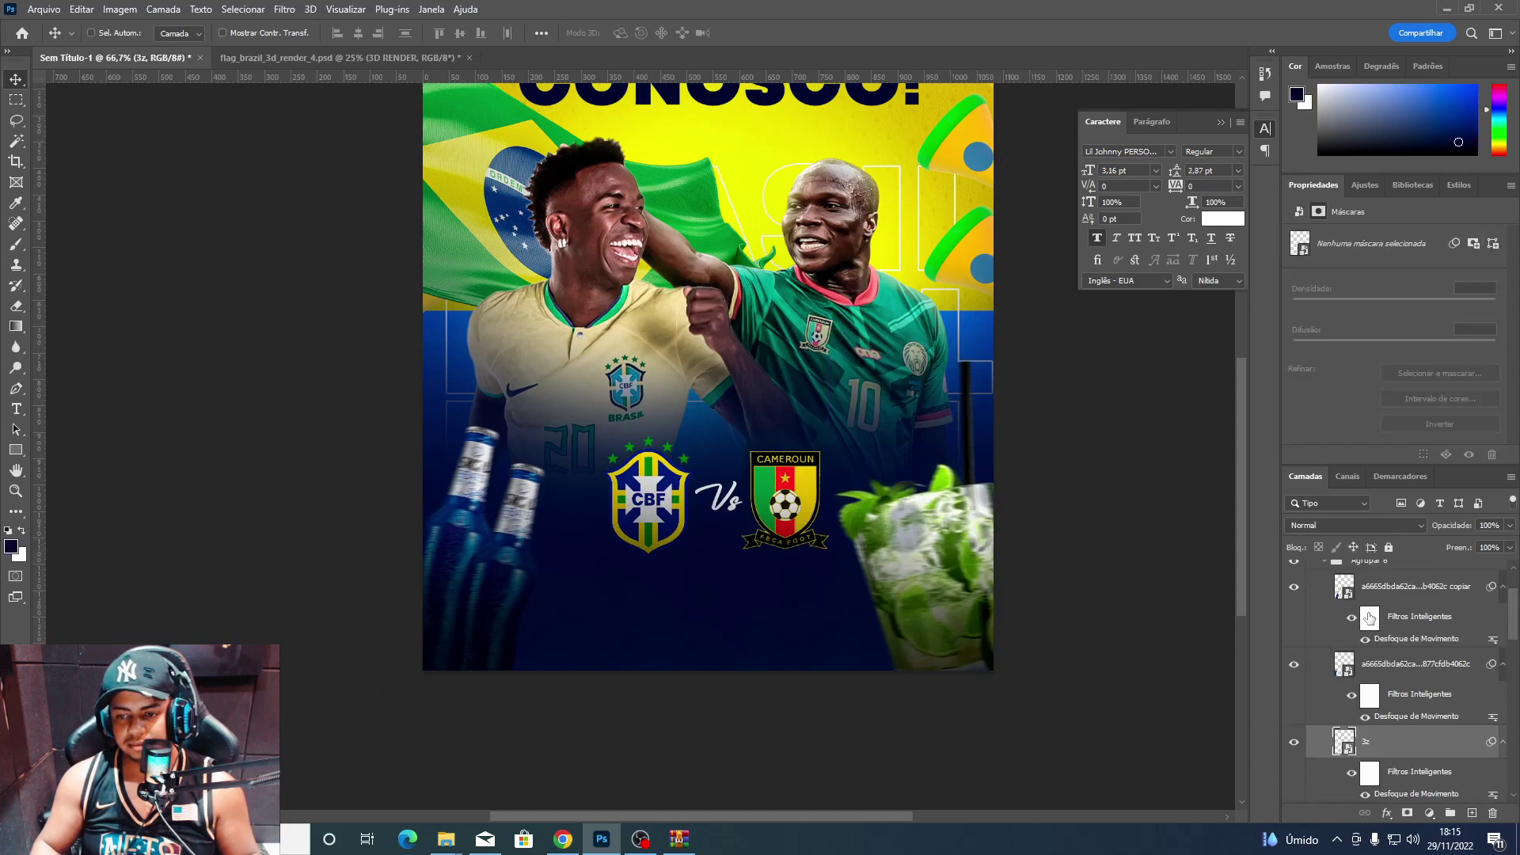
# Compare with Agrupar 5 hidden, then add an empty layer above the exposure adjustment.
pyautogui.scroll(3, 1369, 618)
pyautogui.click(1295, 608)
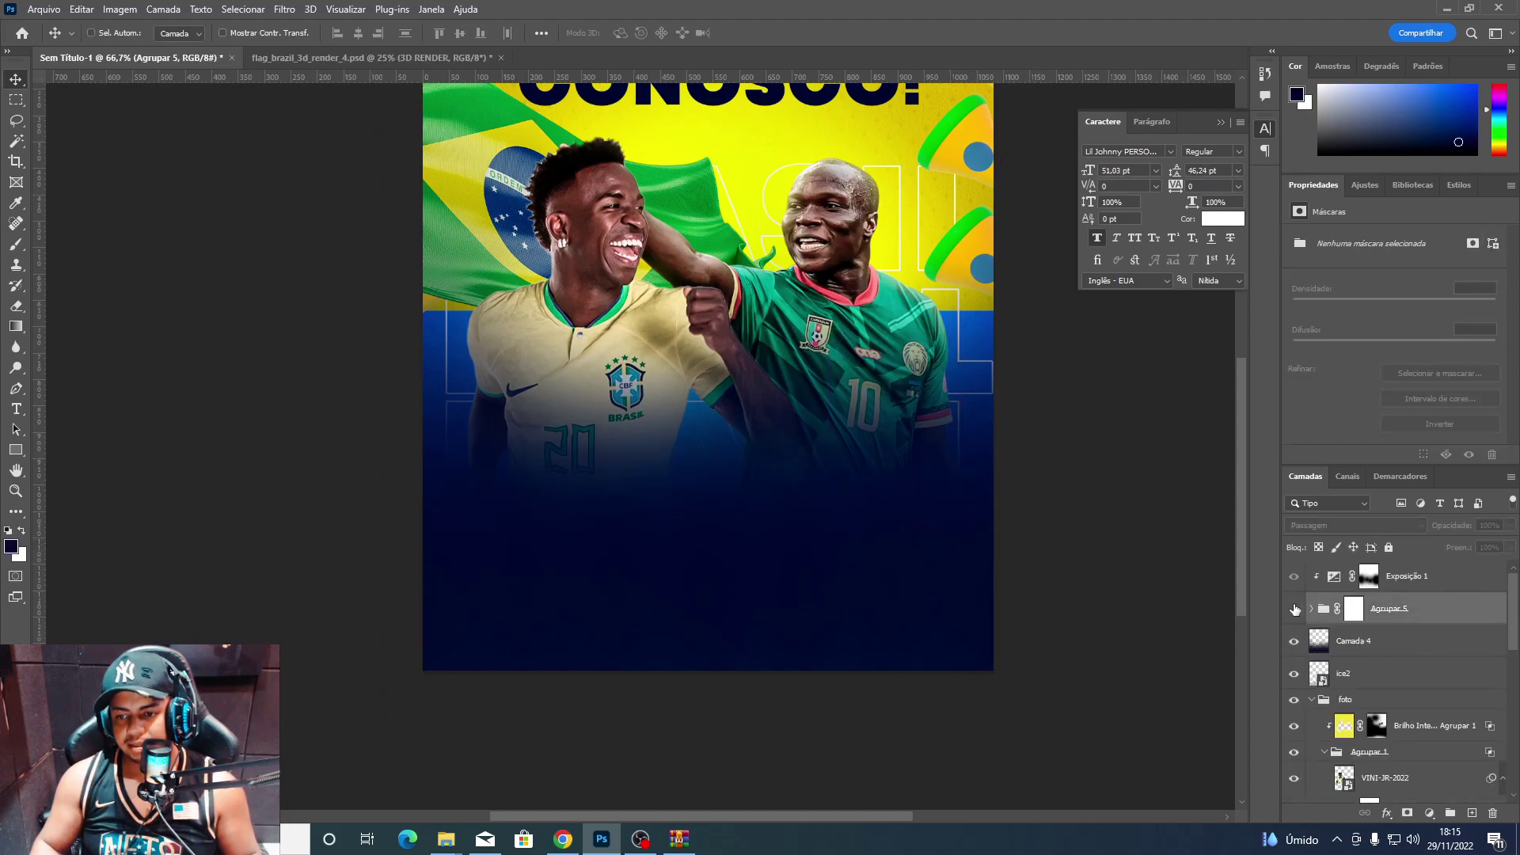
pyautogui.click(1295, 608)
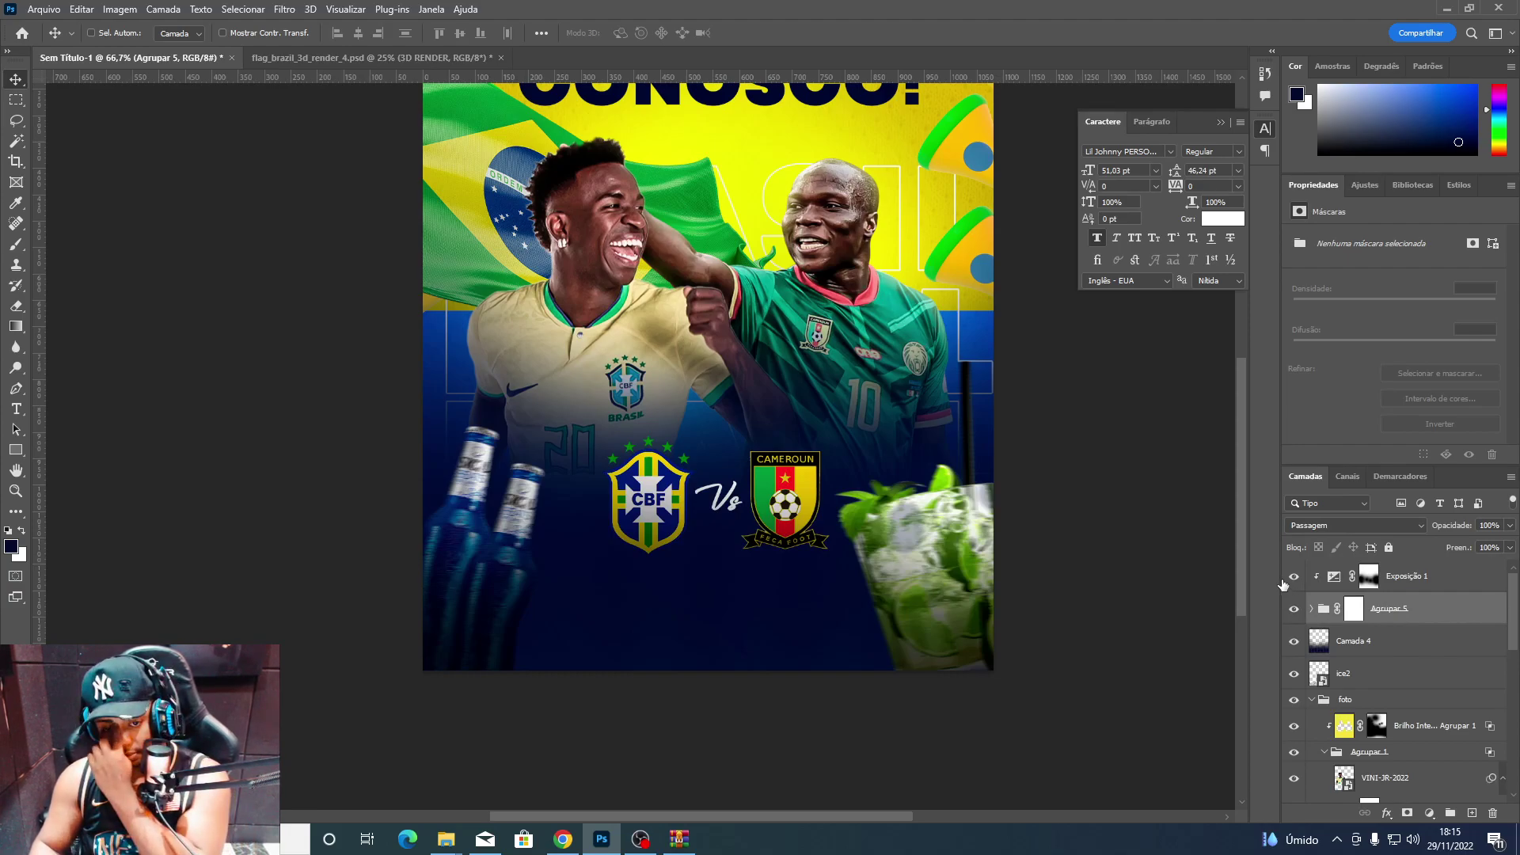
pyautogui.click(1390, 579)
pyautogui.click(1473, 812)
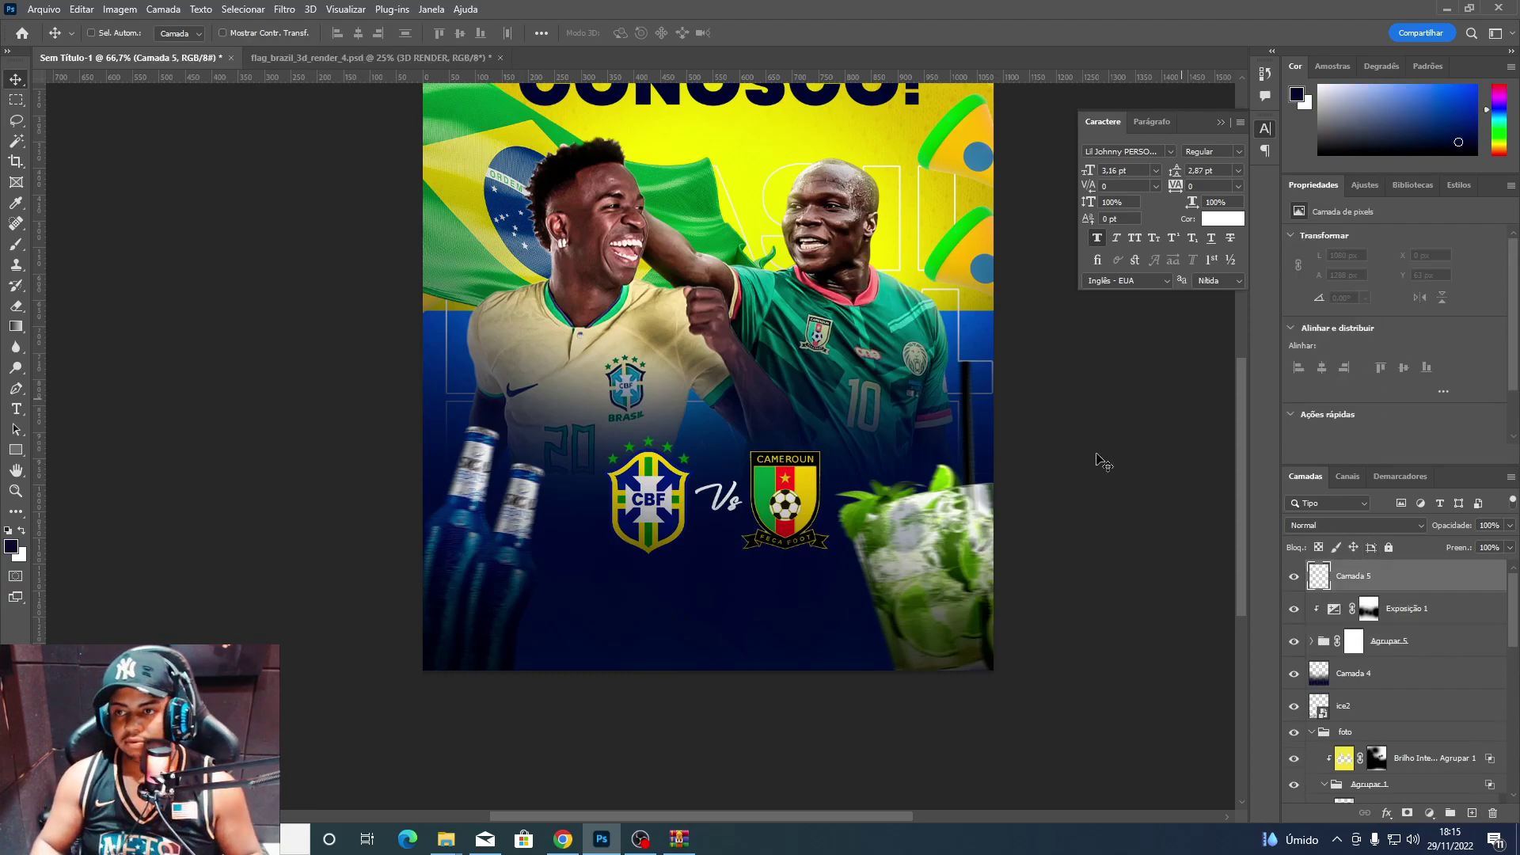
# Drag a horizontal guide level with the tops of the crests.
pyautogui.press('b')
pyautogui.scroll(-1, 1029, 713)
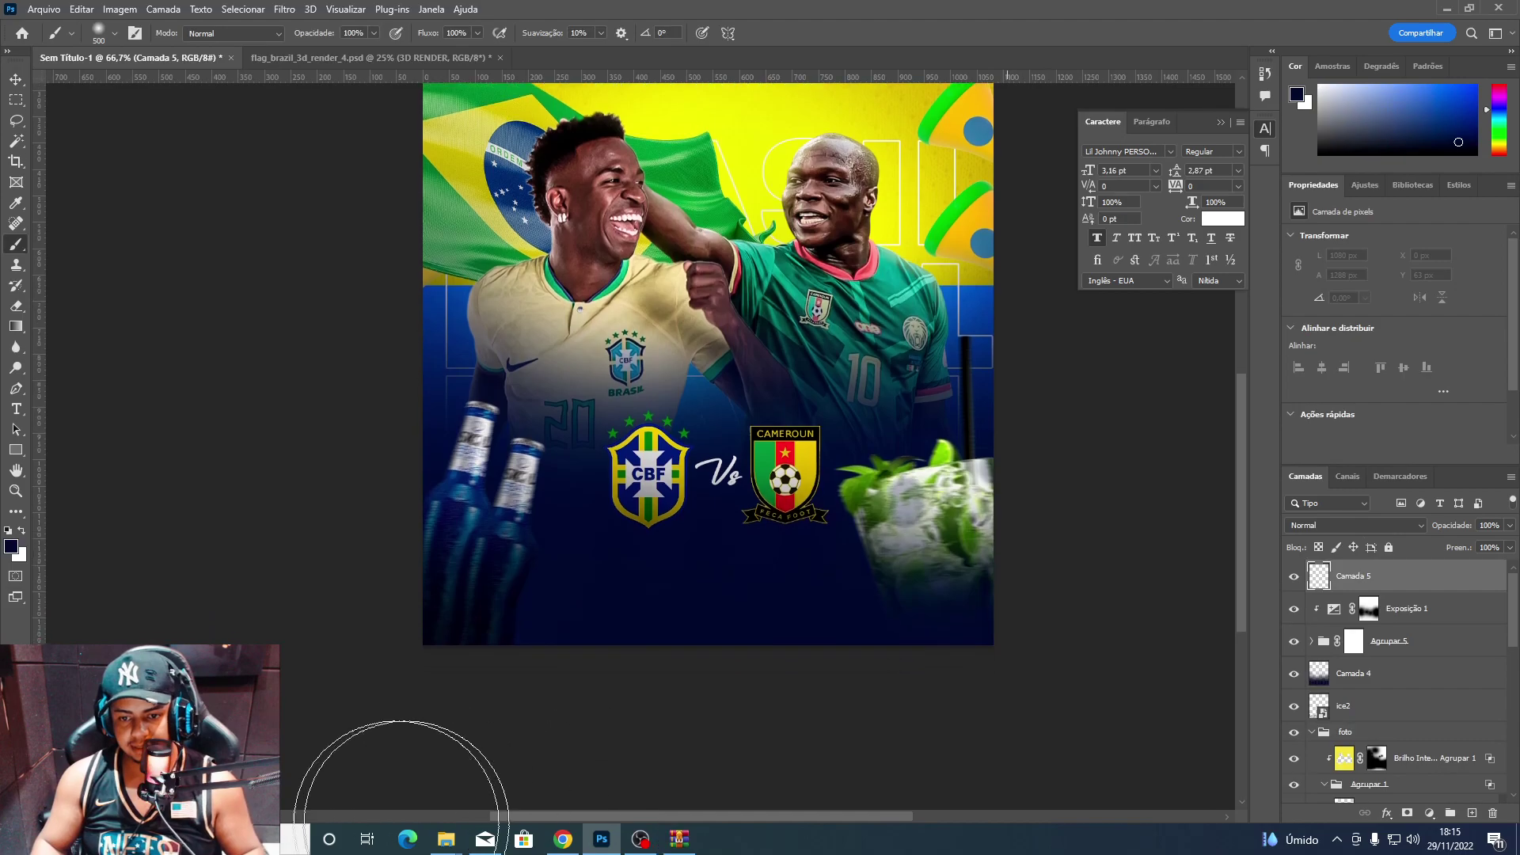
pyautogui.scroll(-5, 402, 792)
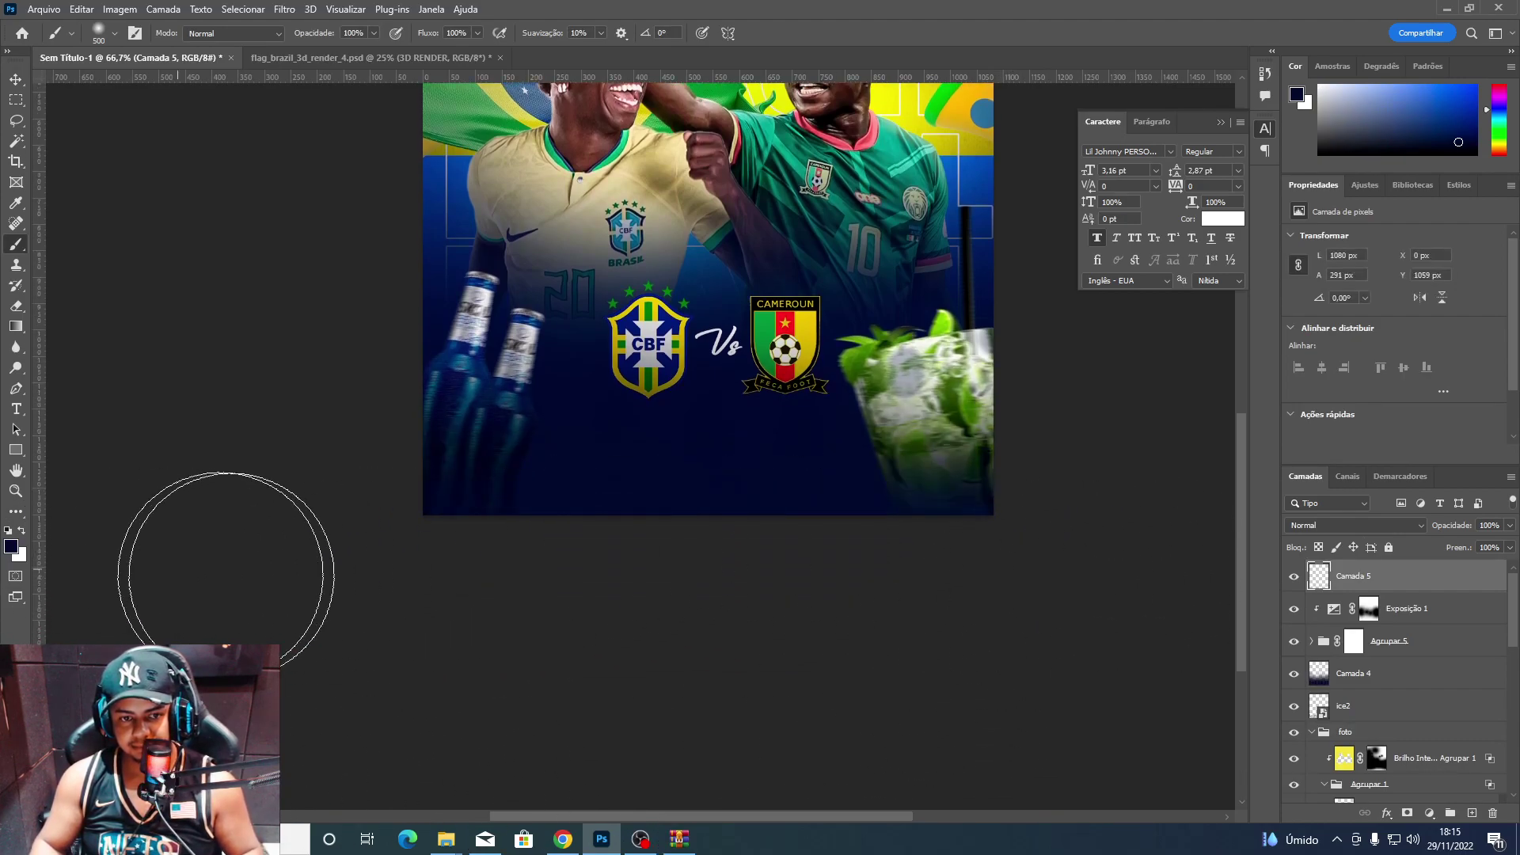
pyautogui.press('v')
pyautogui.scroll(2, 944, 583)
pyautogui.scroll(4, 944, 586)
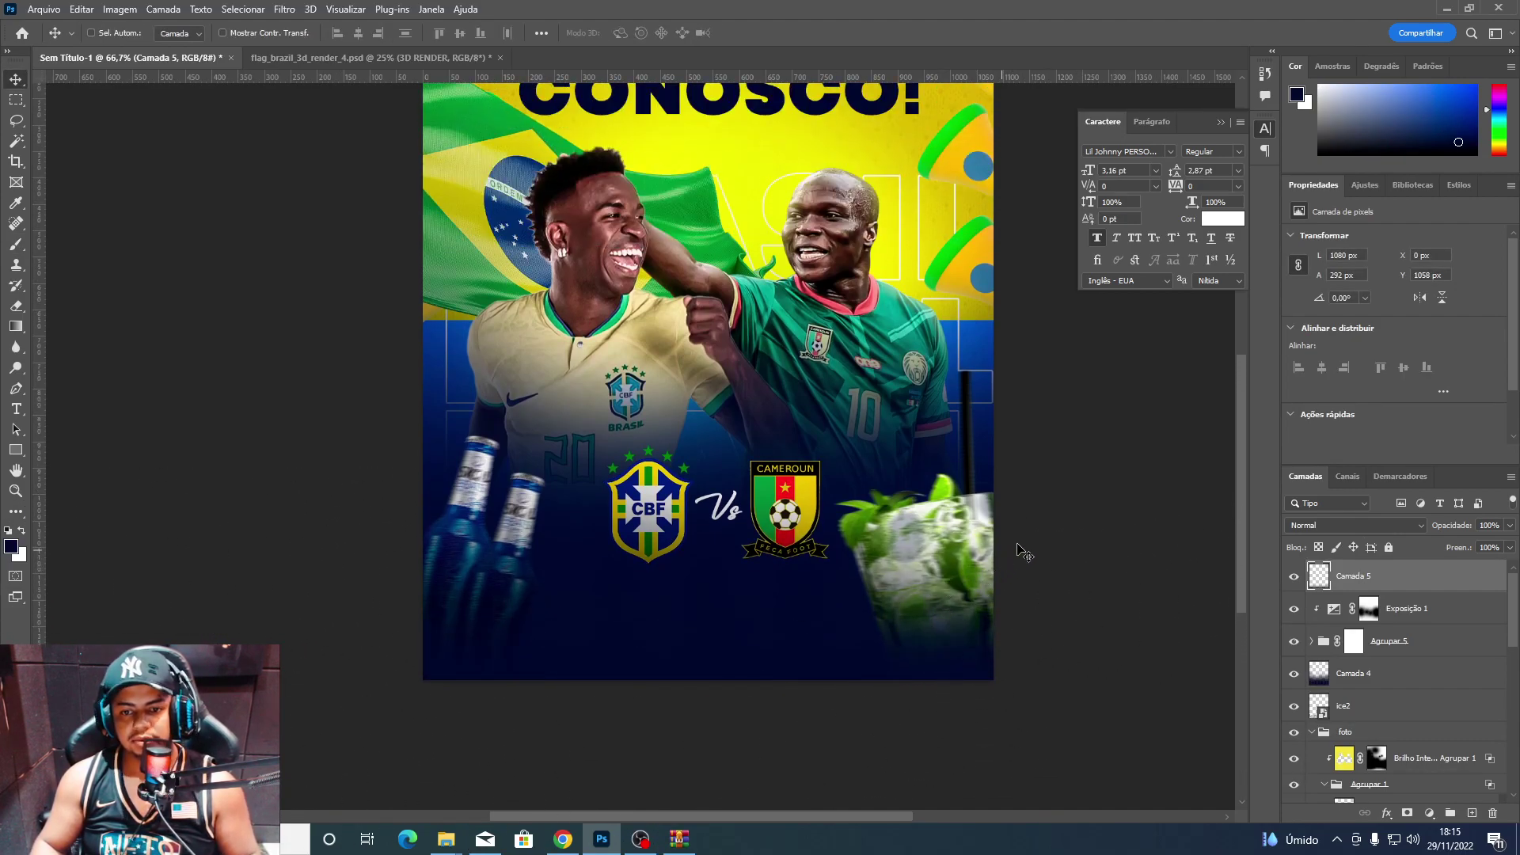
pyautogui.moveTo(590, 315); pyautogui.dragTo(599, 475)
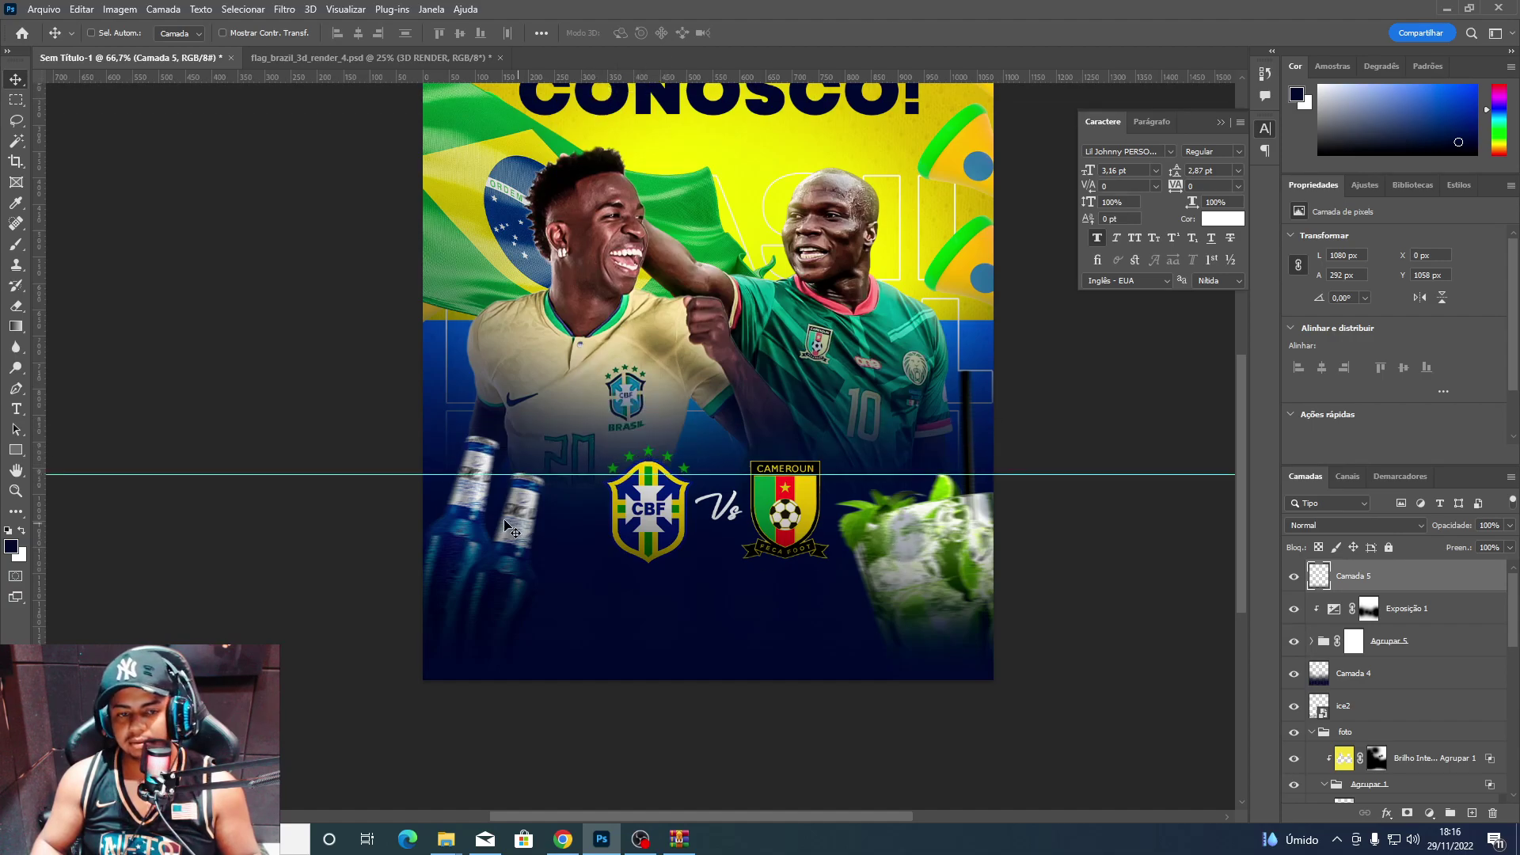
# Select both drink bottles, nudge them into alignment, and fine-tune the guide.
pyautogui.keyDown('ctrl'); pyautogui.click(540, 534); pyautogui.keyUp('ctrl')
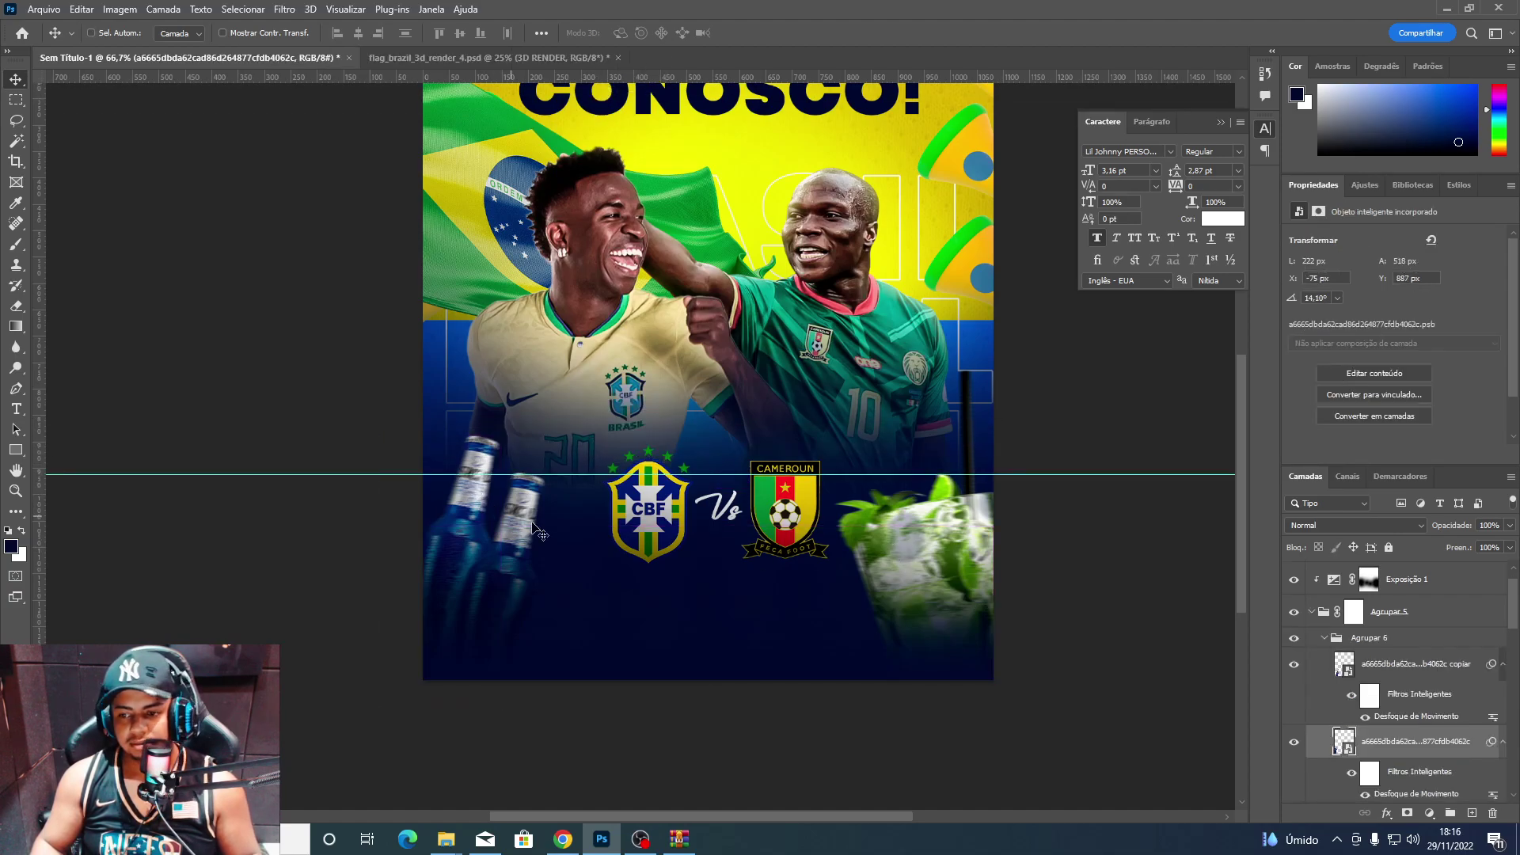
pyautogui.keyDown('shift'); pyautogui.click(1404, 677); pyautogui.keyUp('shift')
pyautogui.moveTo(499, 573)
pyautogui.mouseDown()
pyautogui.moveTo(492, 595)
pyautogui.moveTo(507, 573)
pyautogui.mouseUp()
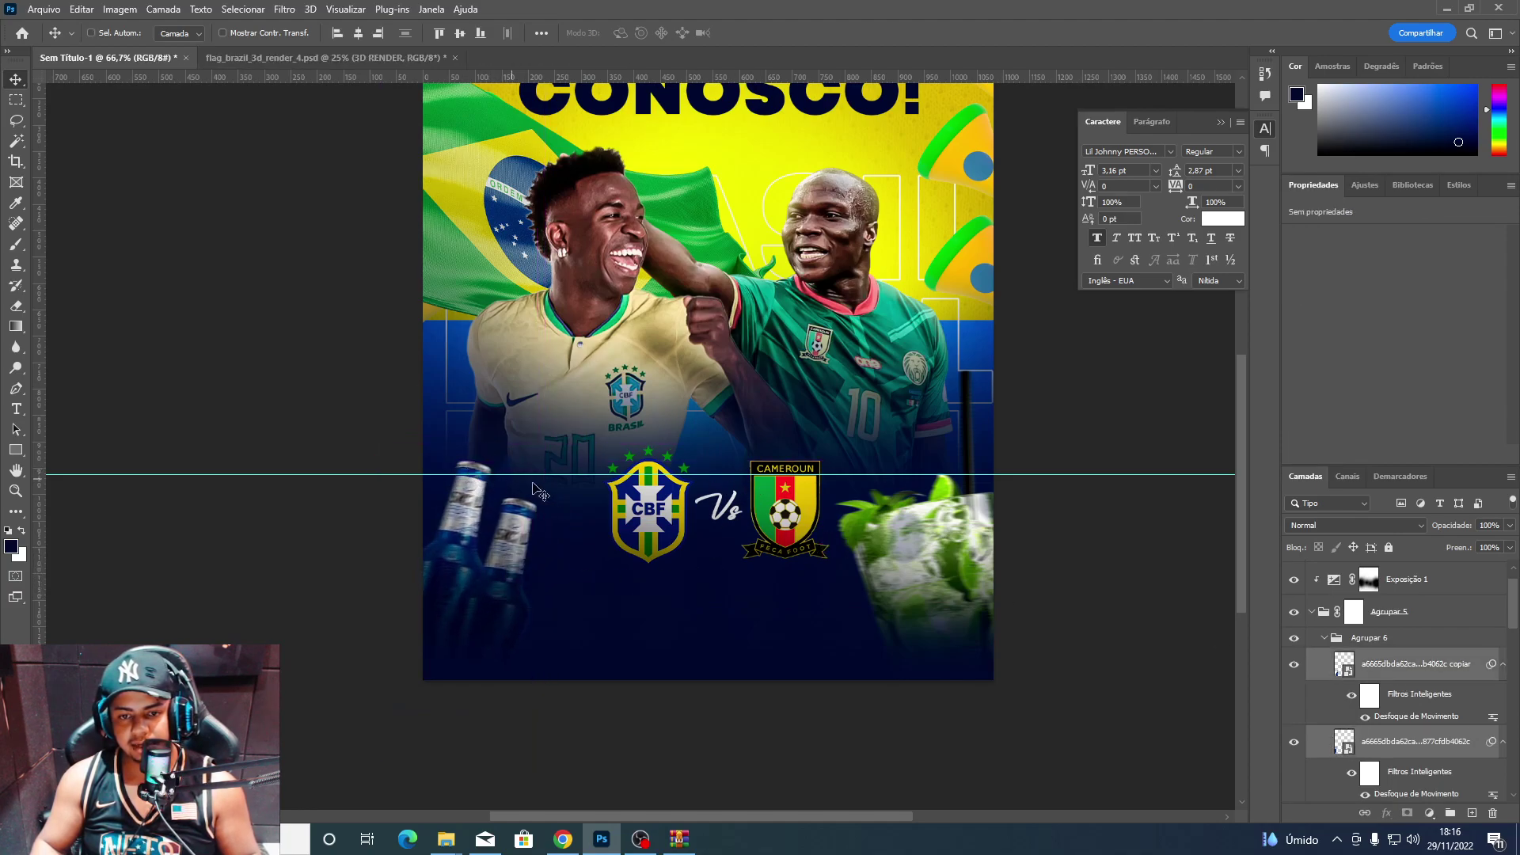
pyautogui.moveTo(804, 599); pyautogui.dragTo(792, 612)
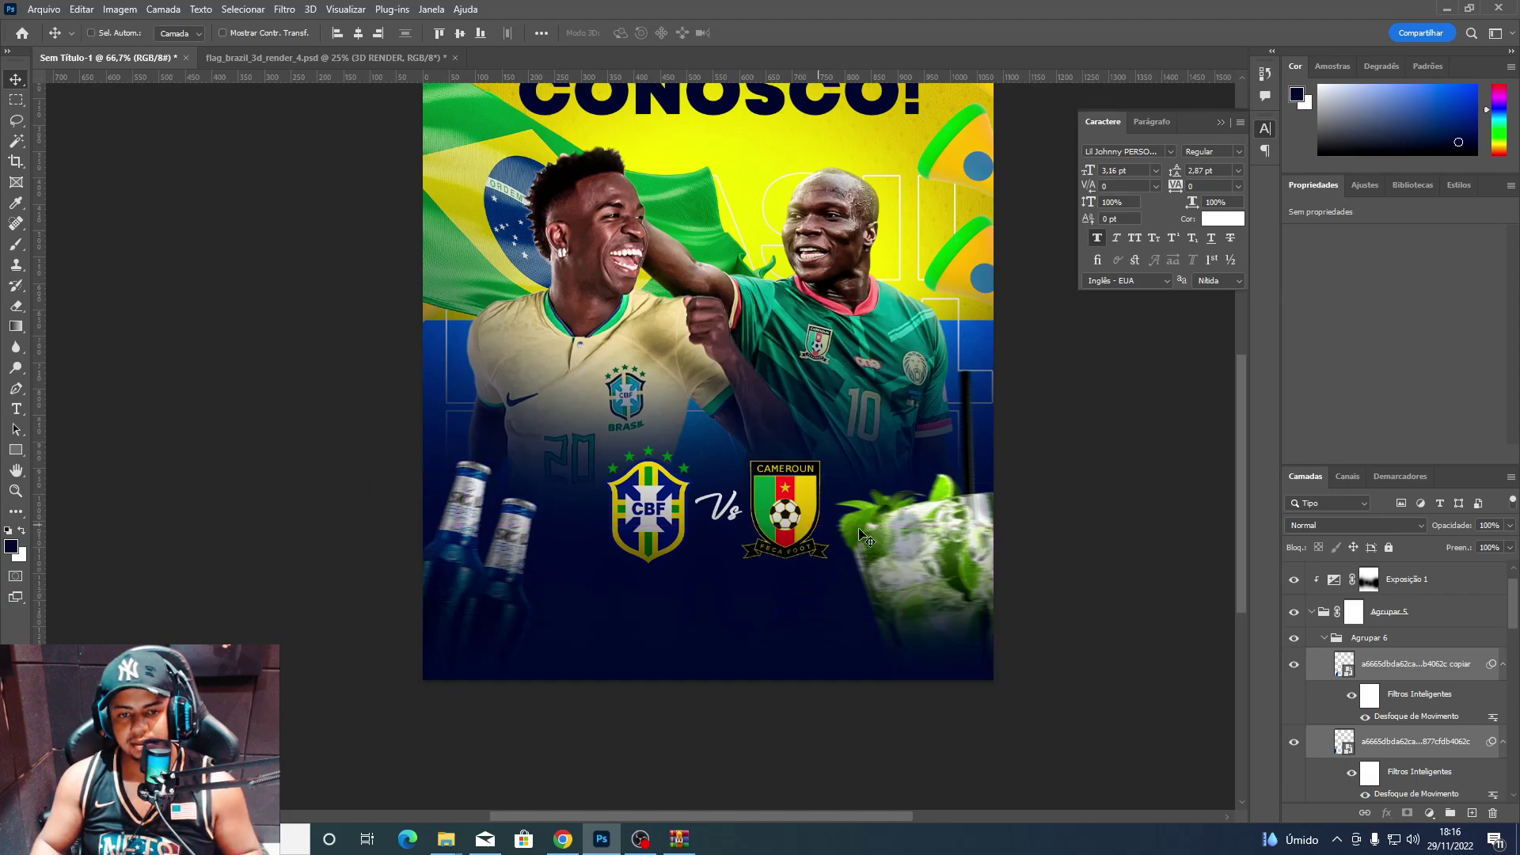
pyautogui.moveTo(695, 473); pyautogui.dragTo(691, 468)
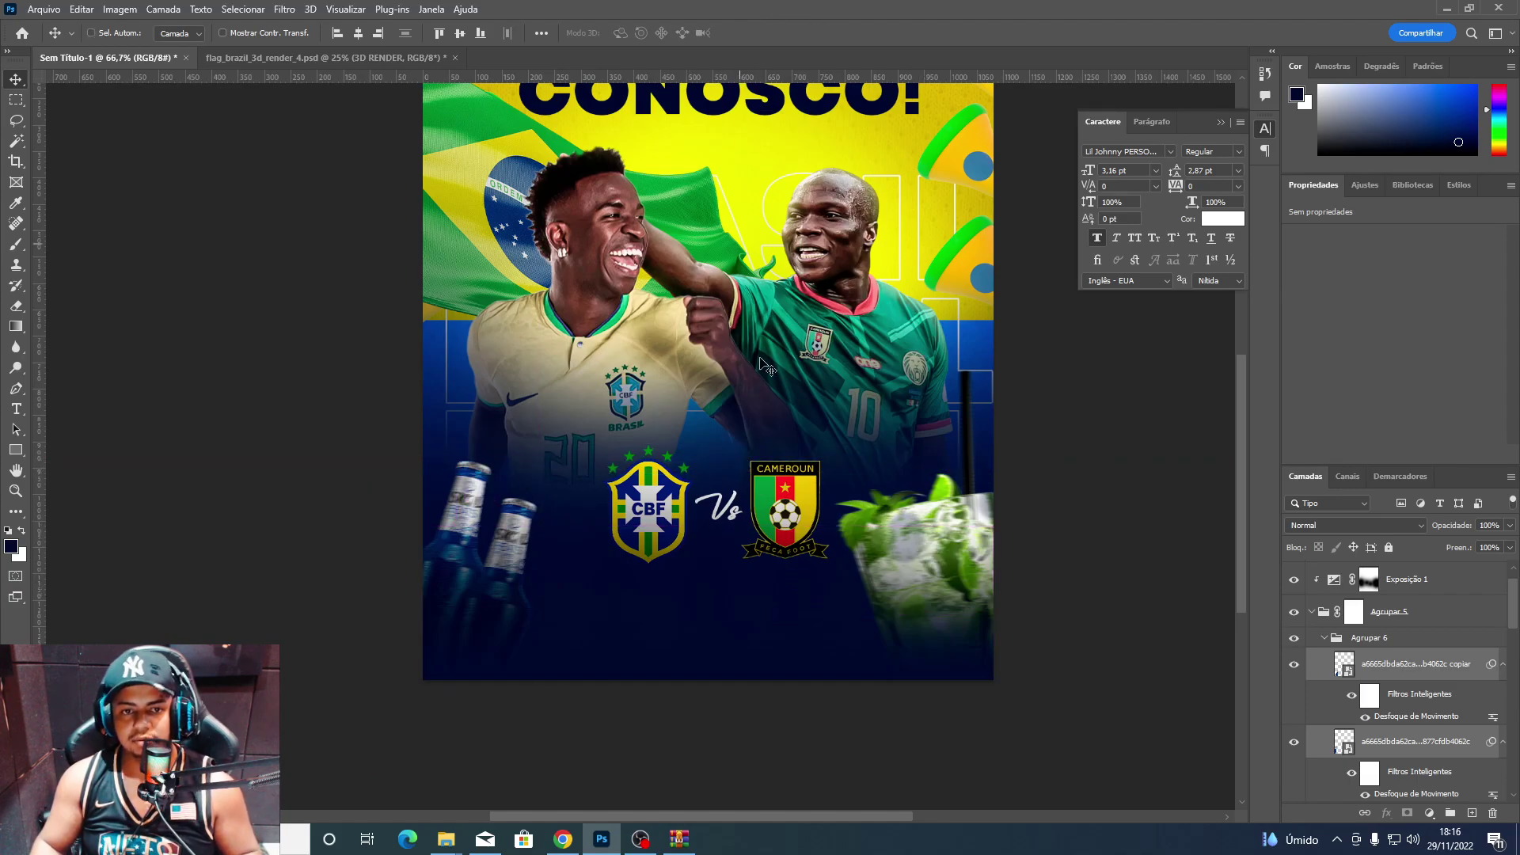
# Collapse the bottles' group and reselect the exposure adjustment layer.
pyautogui.scroll(3, 794, 659)
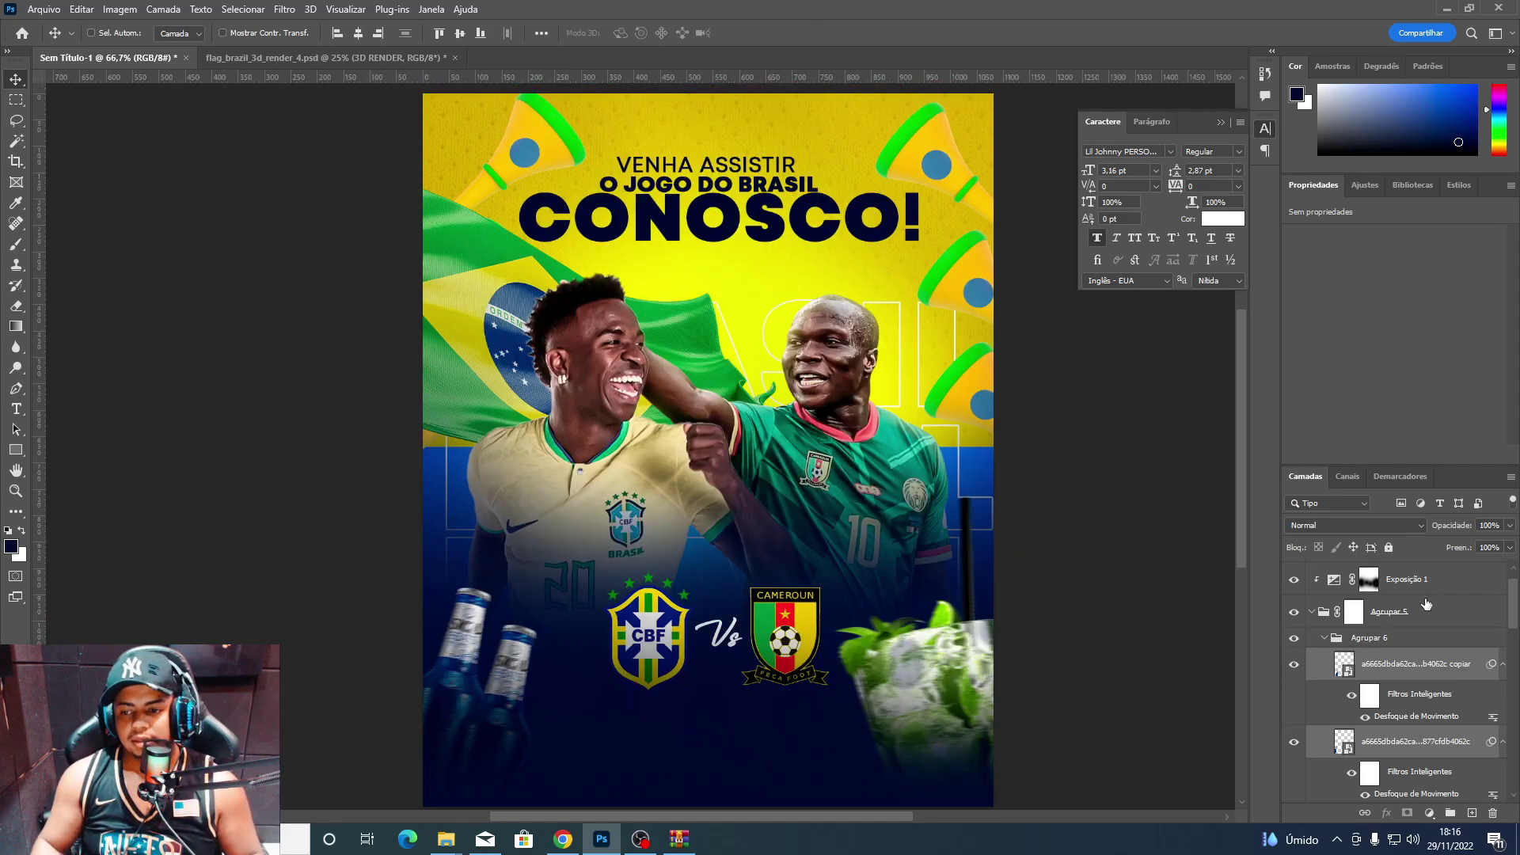
pyautogui.click(1417, 579)
pyautogui.click(1311, 611)
pyautogui.scroll(-2, 773, 620)
pyautogui.scroll(-1, 772, 620)
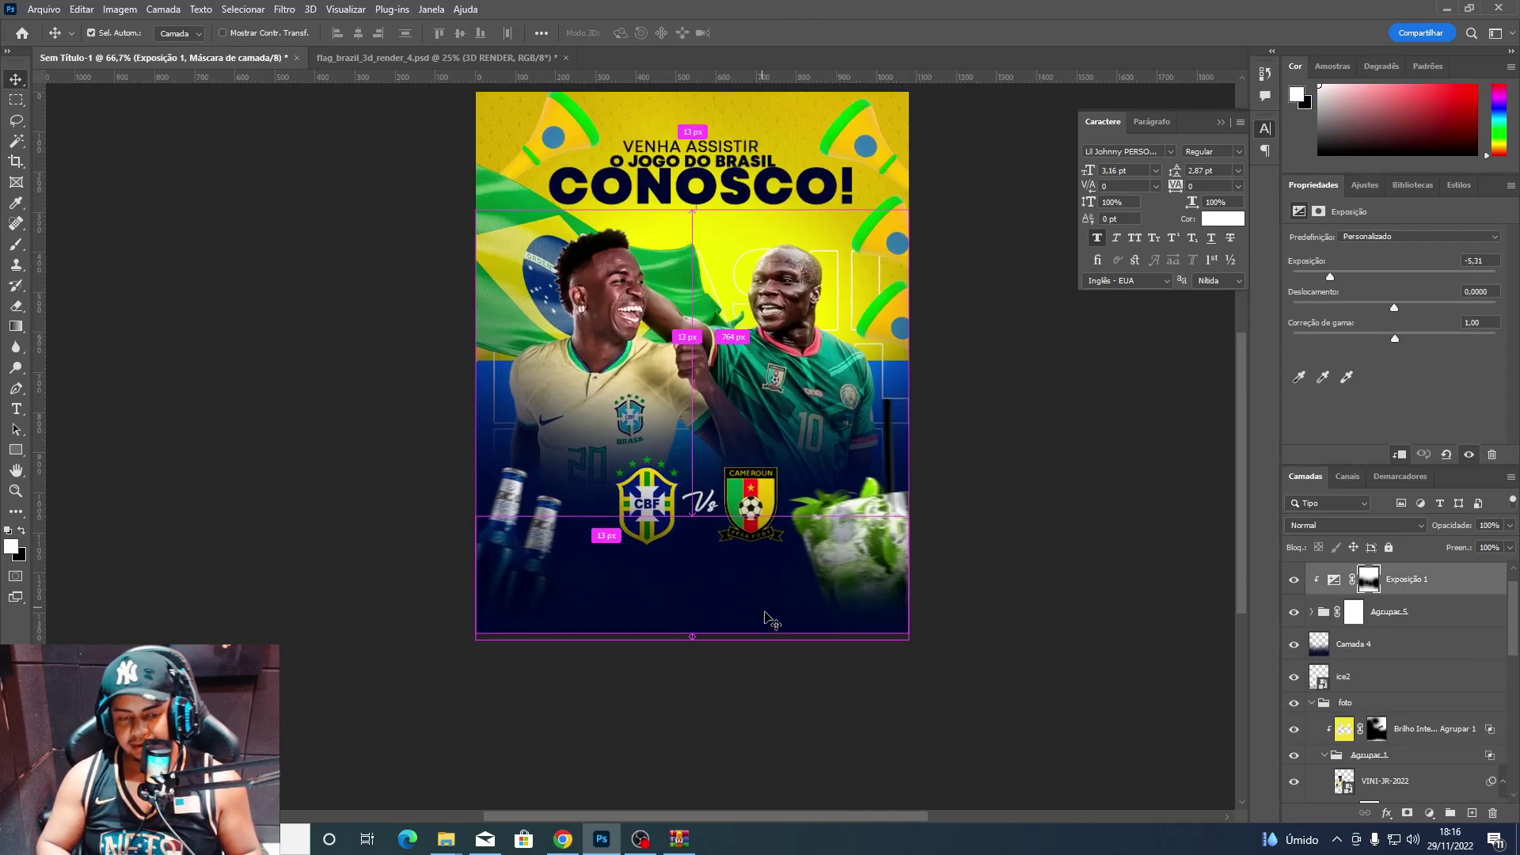
pyautogui.scroll(1, 768, 621)
# Start a Mont Black text layer below the crests.
pyautogui.scroll(1, 767, 609)
pyautogui.scroll(-2, 756, 586)
pyautogui.scroll(-2, 740, 574)
pyautogui.press('t')
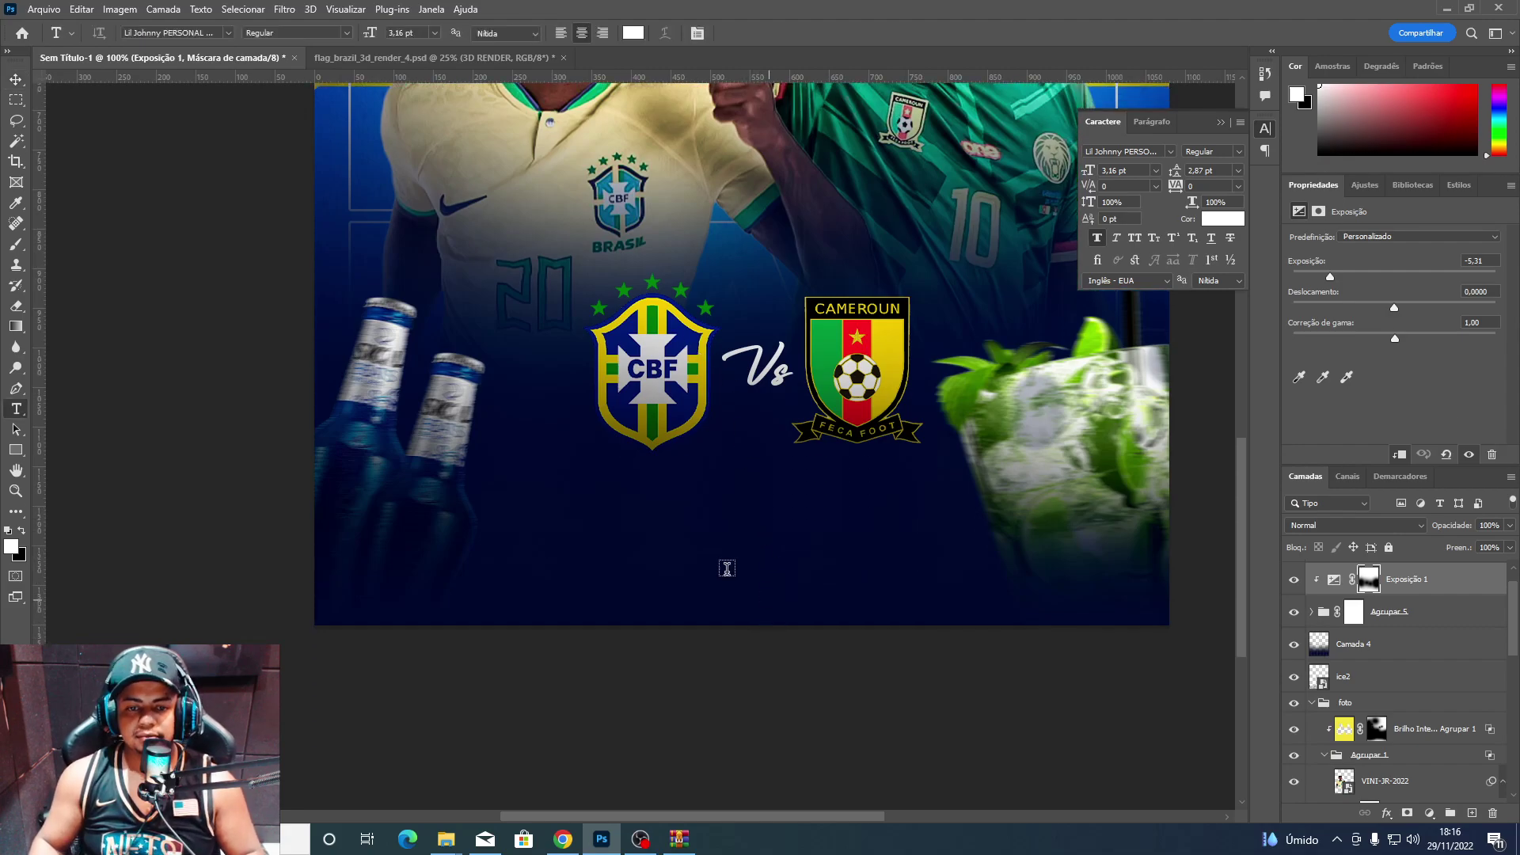
pyautogui.click(686, 541)
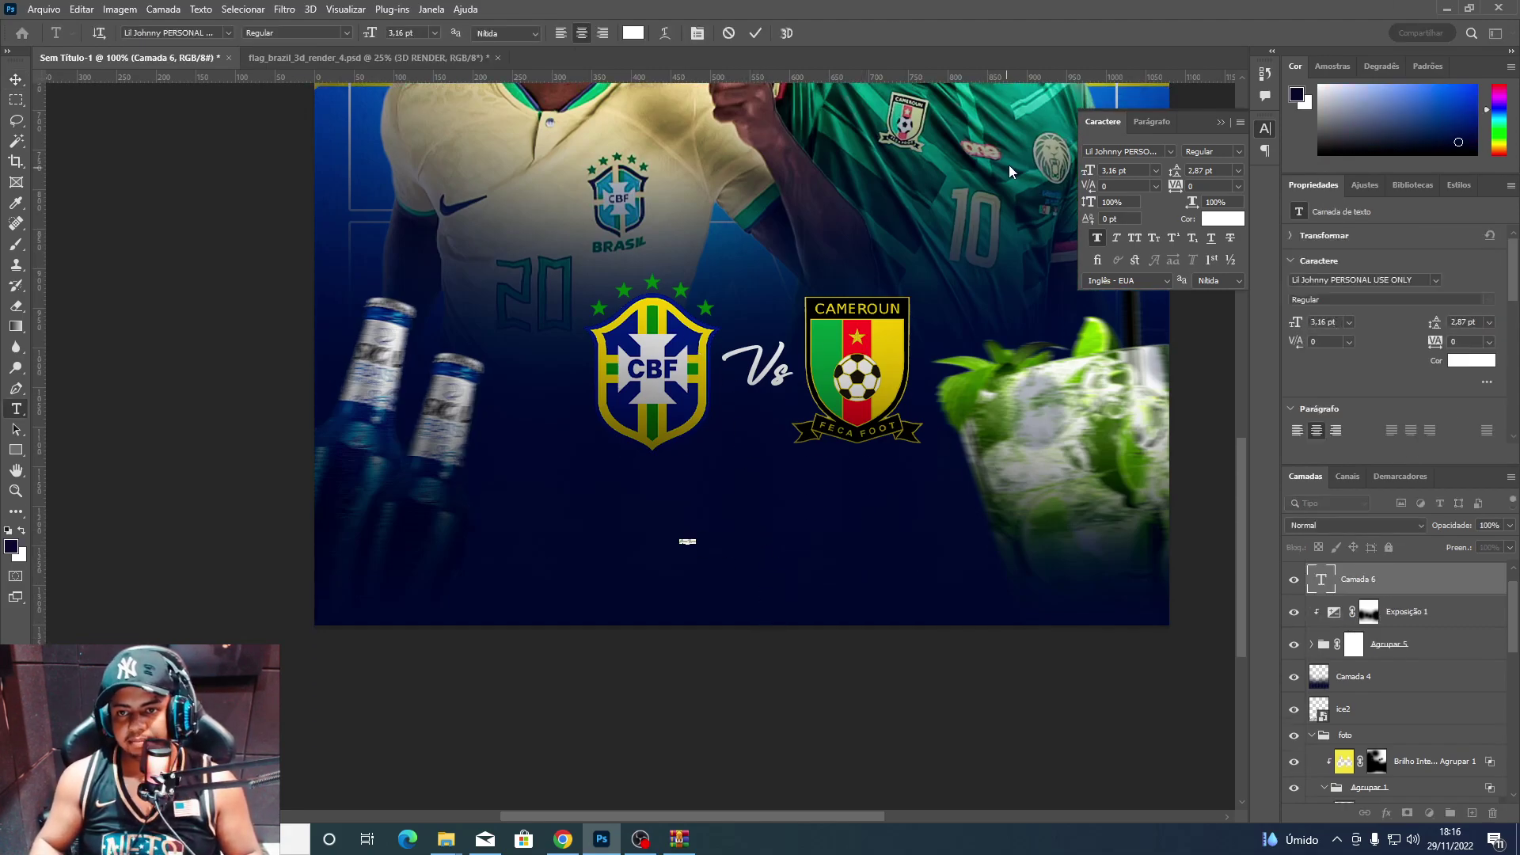
pyautogui.click(1128, 159)
pyautogui.write('m')
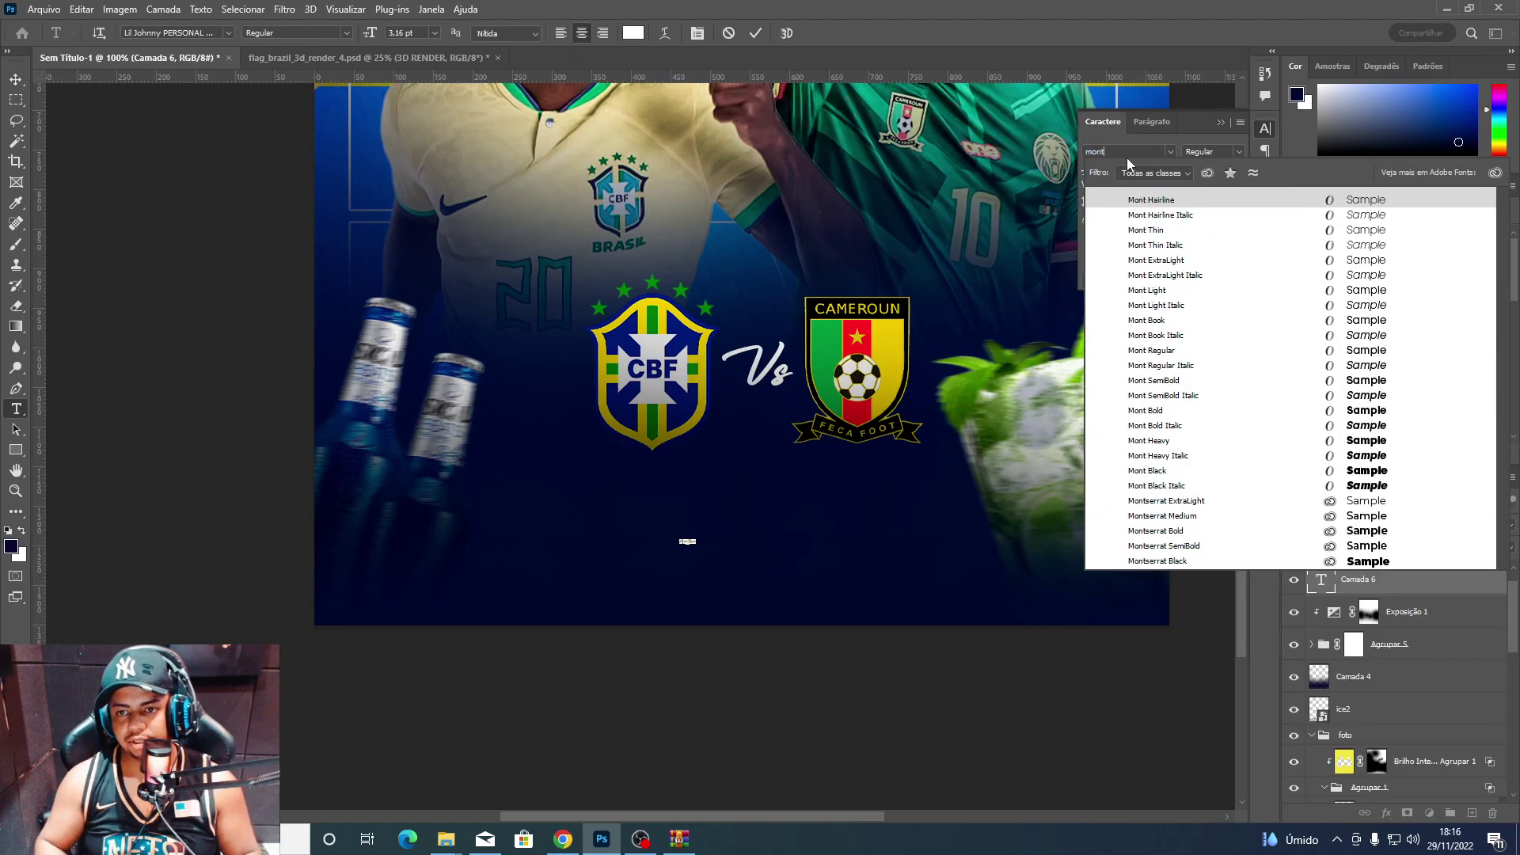
pyautogui.write('ont')
pyautogui.click(1231, 478)
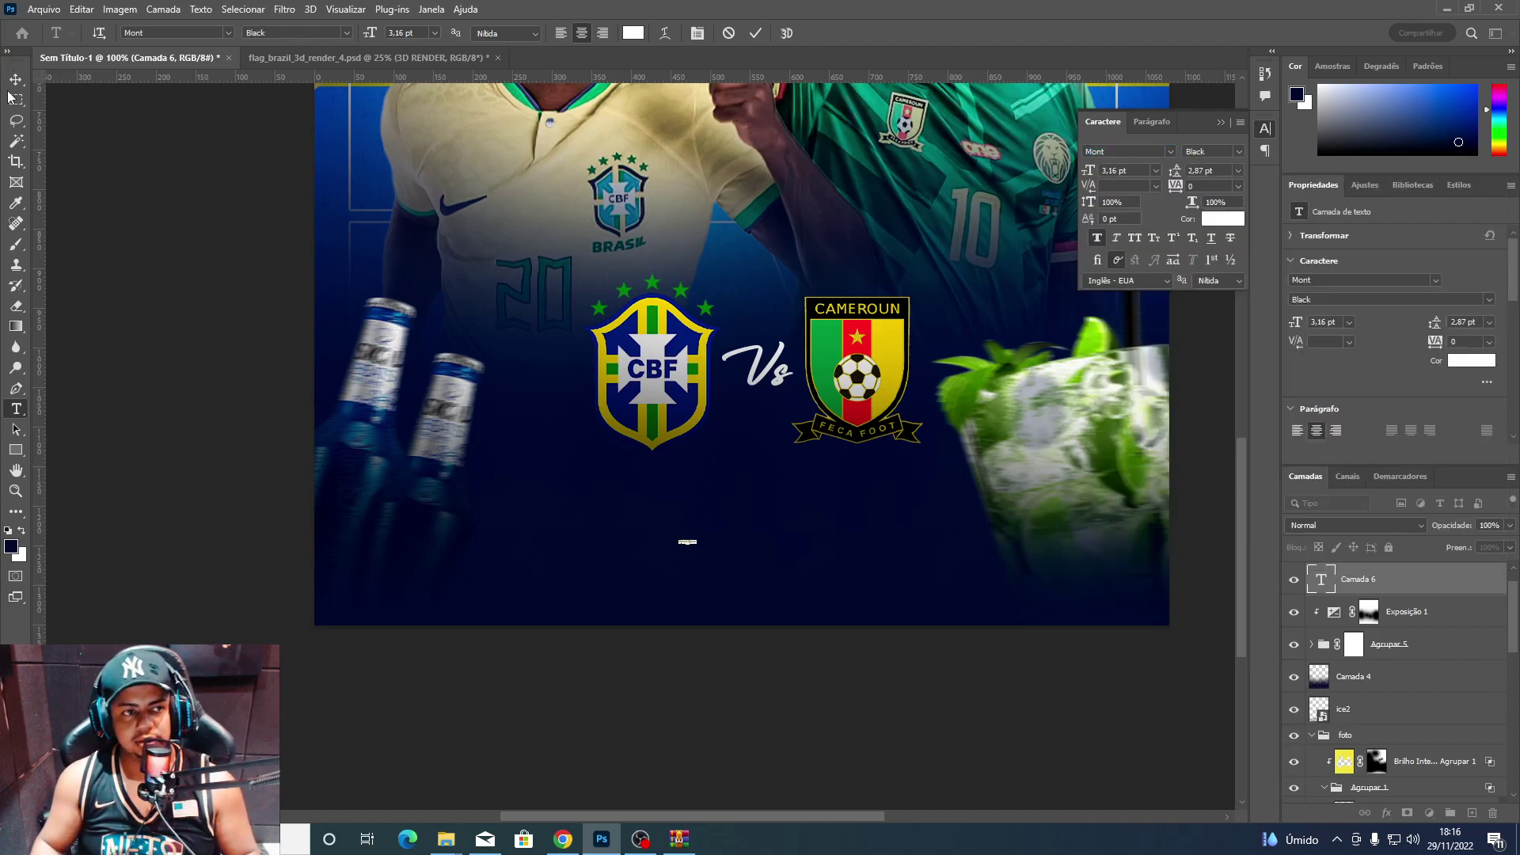
pyautogui.hotkey('ctrl', 't')
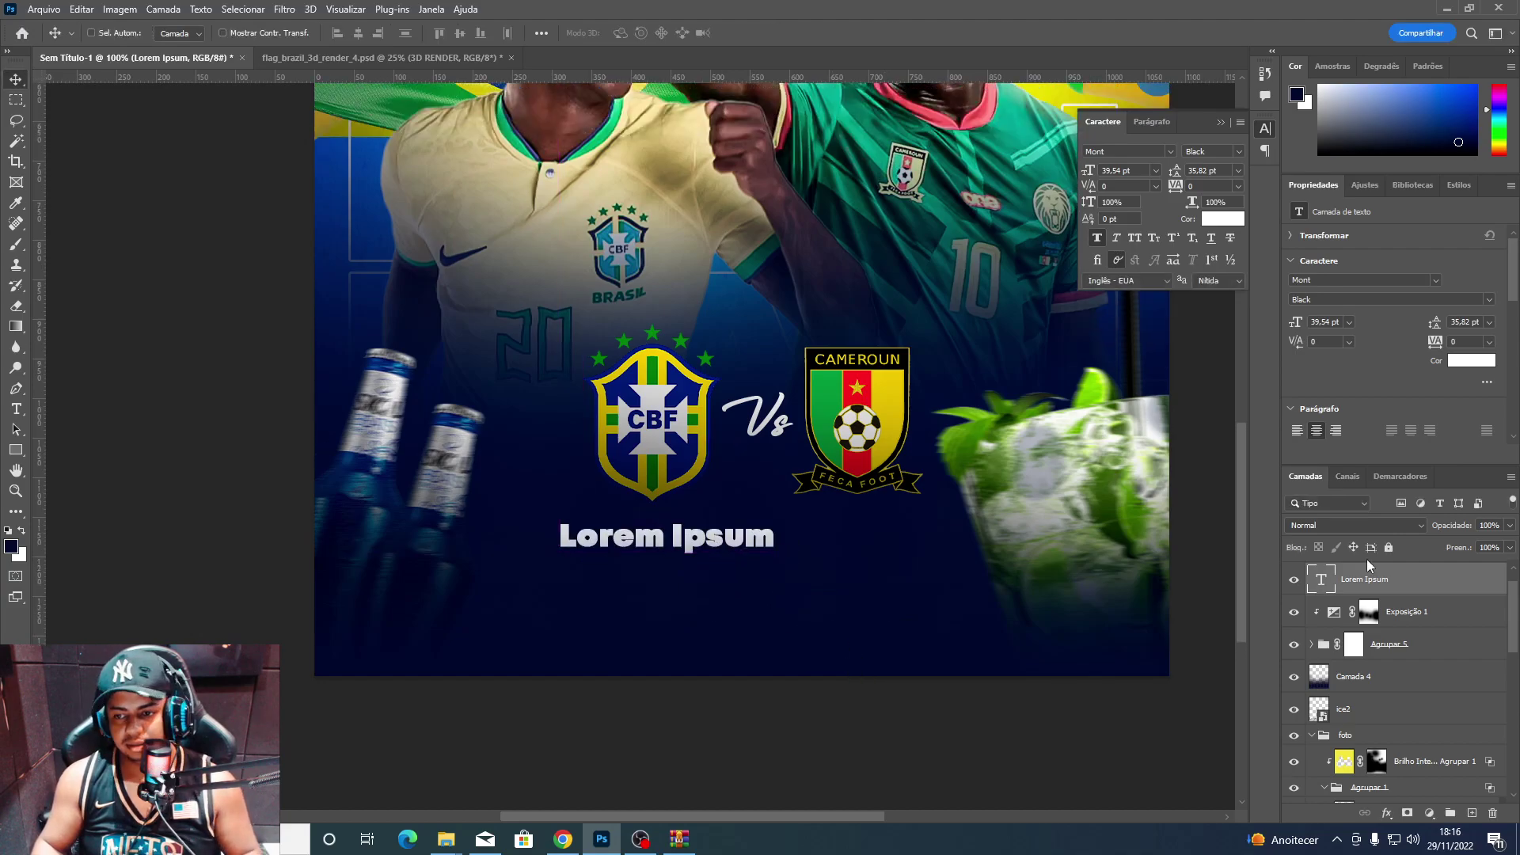
# Move the text layer to the top, replace the placeholder with SKOL BEATS, and lower it.
pyautogui.moveTo(1364, 579); pyautogui.dragTo(1336, 573)
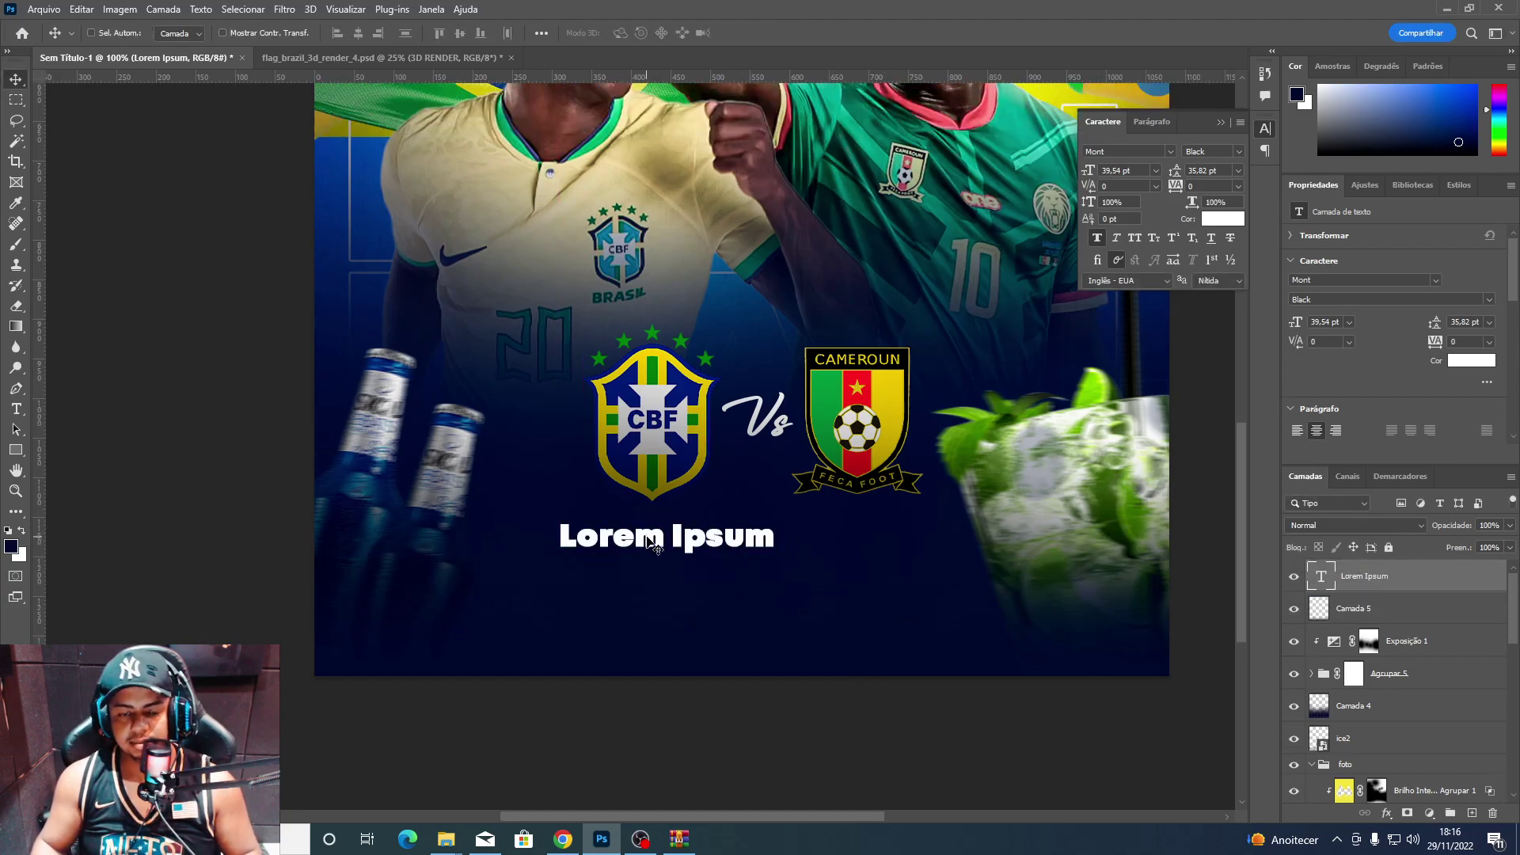
pyautogui.doubleClick(651, 543)
pyautogui.hotkey('ctrl', 'a')
pyautogui.write('P')
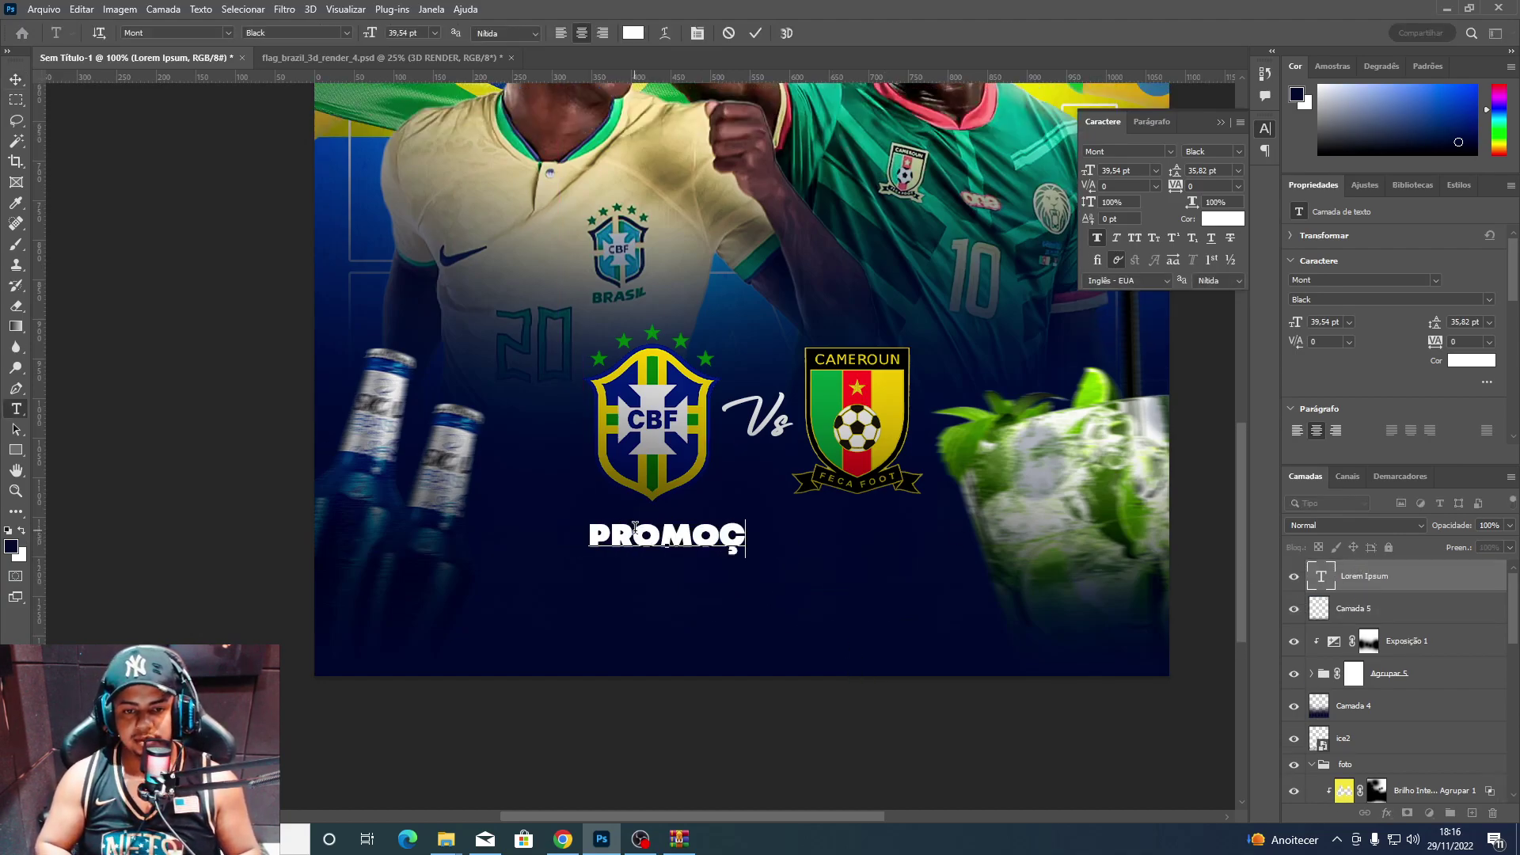
pyautogui.hotkey('ctrl', 'a')
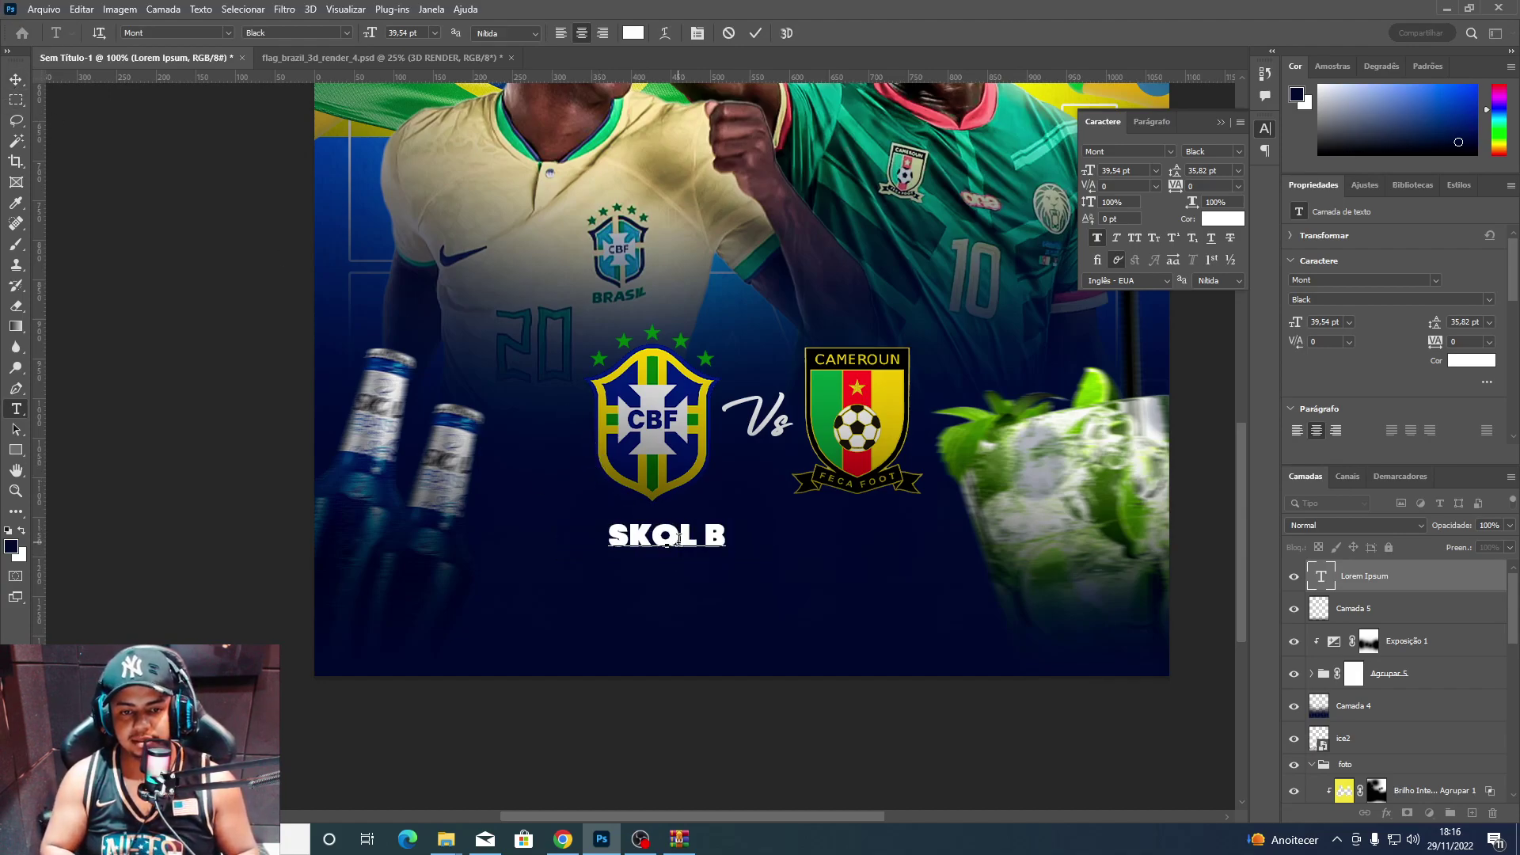
pyautogui.click(15, 79)
pyautogui.moveTo(682, 548)
pyautogui.mouseDown()
pyautogui.moveTo(616, 623)
pyautogui.moveTo(604, 577)
pyautogui.mouseUp()
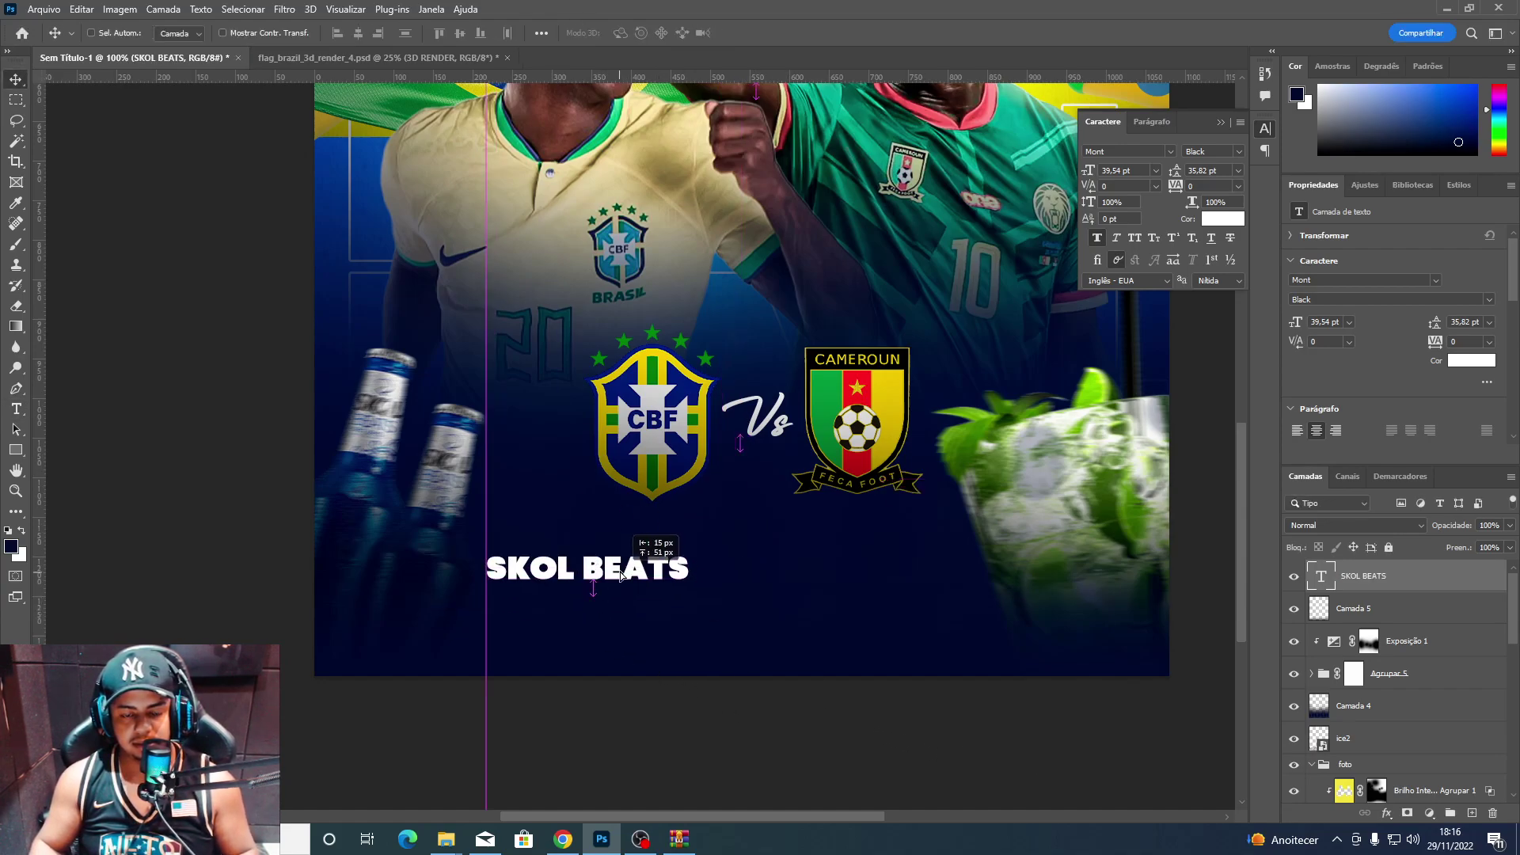
# Set SKOL BEATS to Mont Regular and begin an R$ price line in a copy below.
pyautogui.press('t')
pyautogui.hotkey('ctrl', 'z')
pyautogui.click(1211, 151)
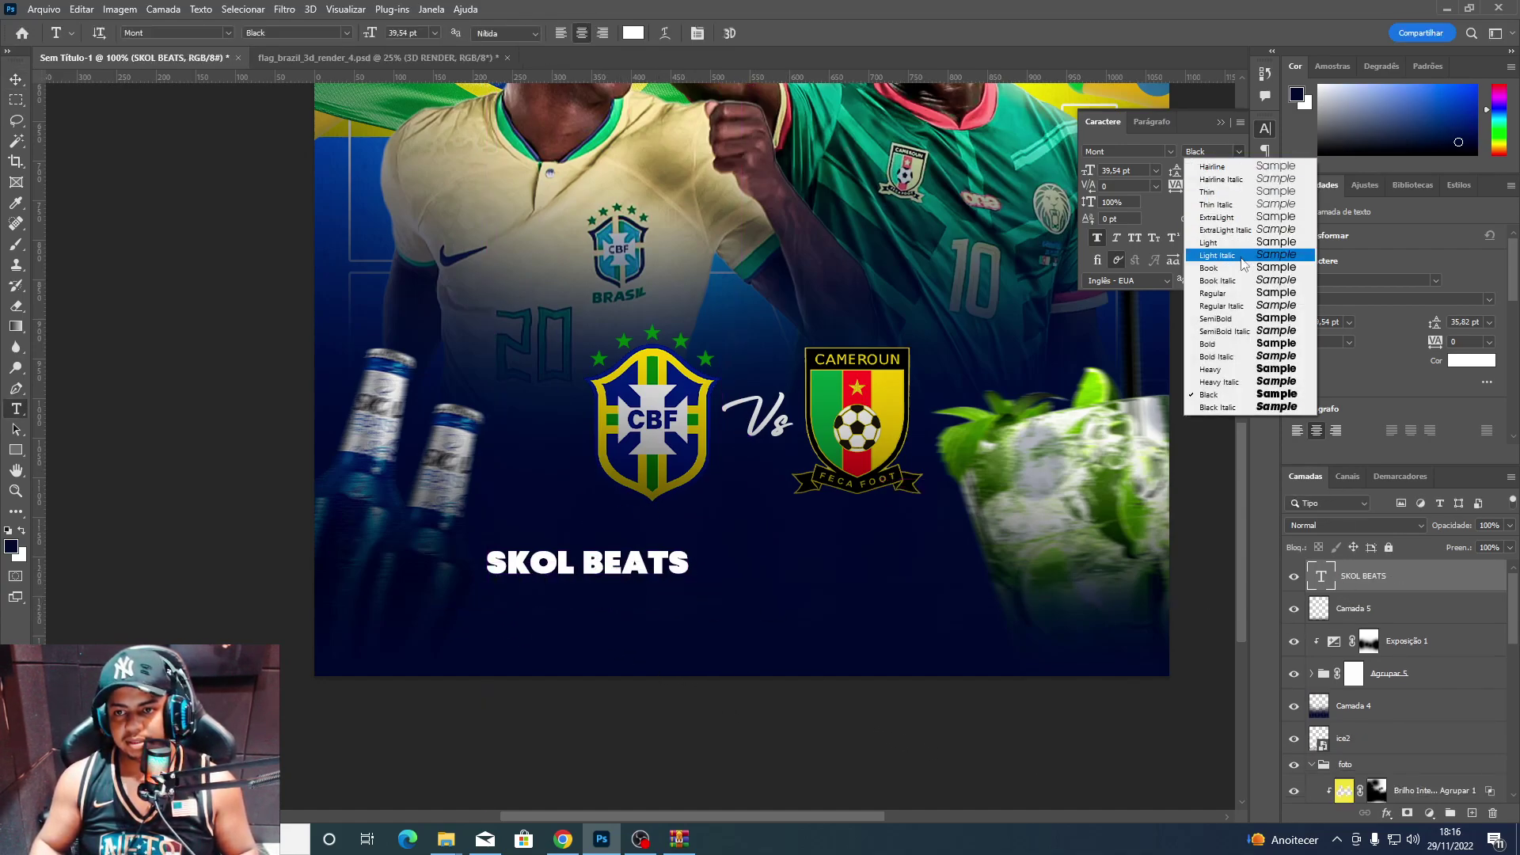
pyautogui.click(1211, 259)
pyautogui.press('v')
pyautogui.moveTo(618, 620); pyautogui.dragTo(618, 626)
pyautogui.press('t')
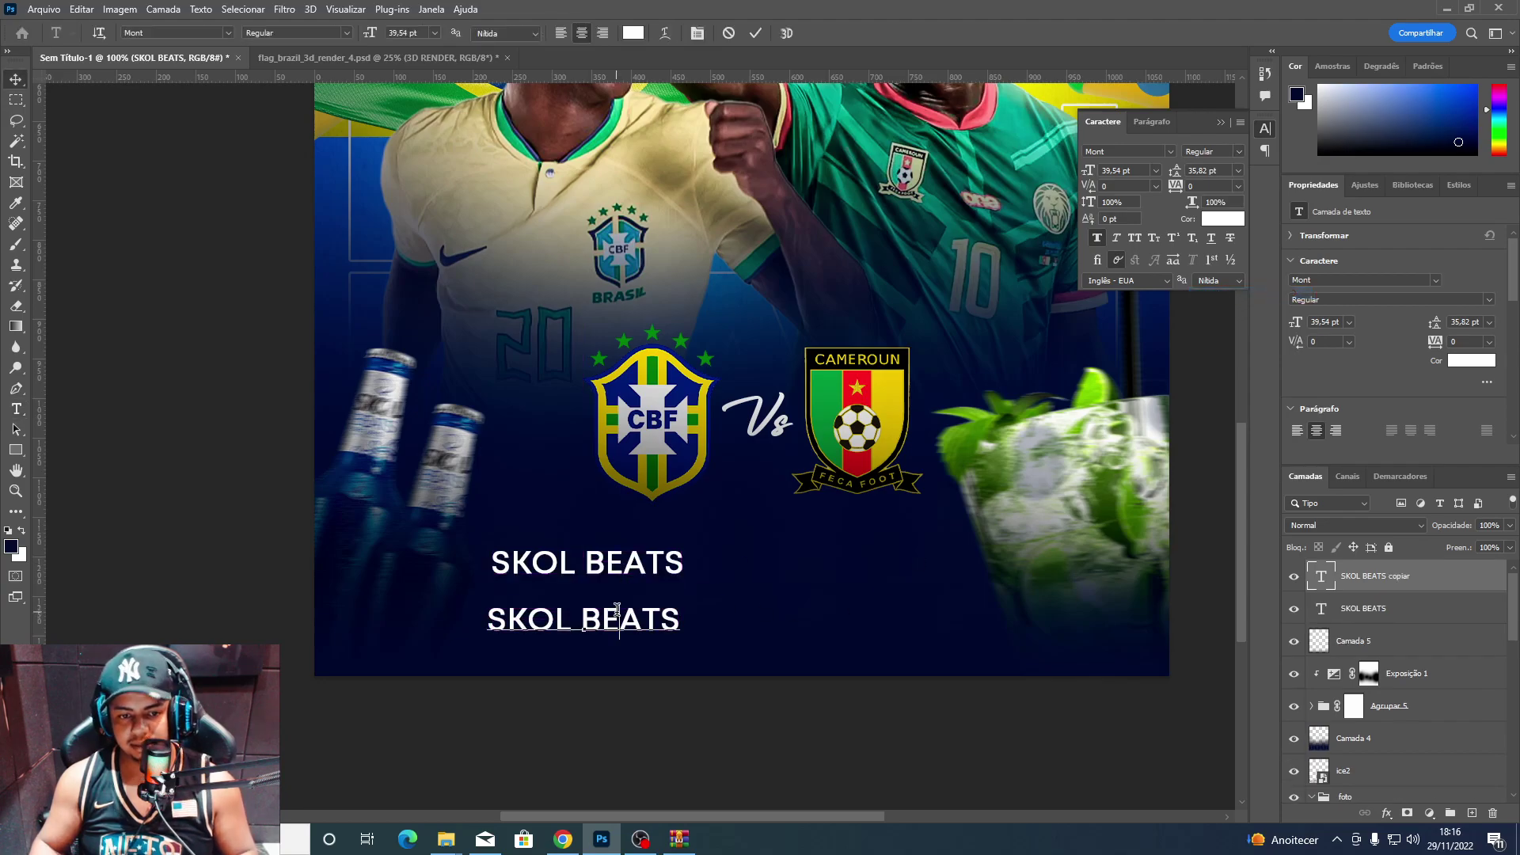
pyautogui.click(617, 610)
pyautogui.write('R$')
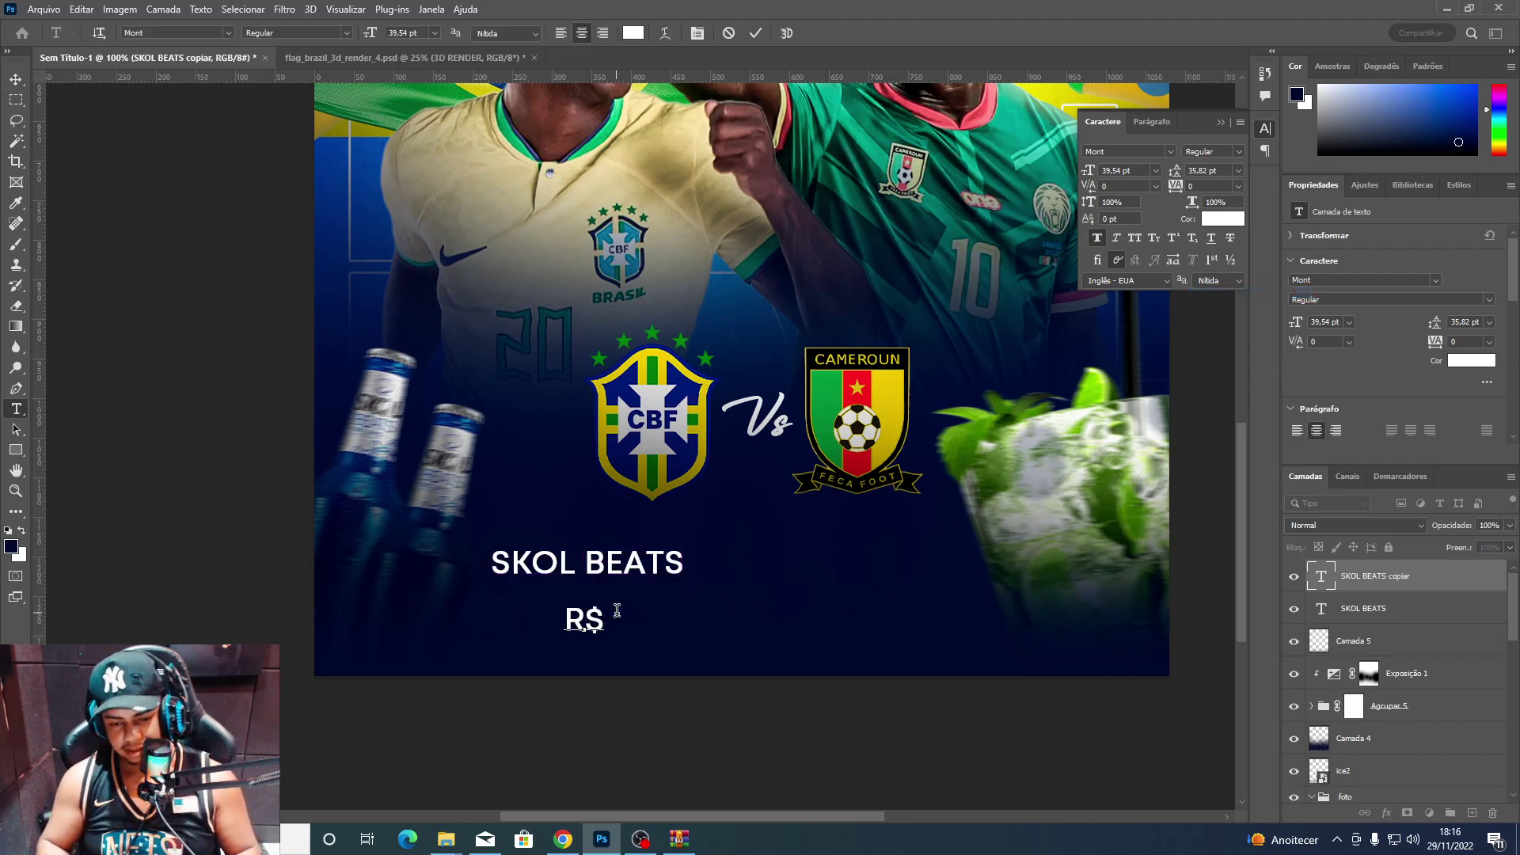
pyautogui.click(558, 838)
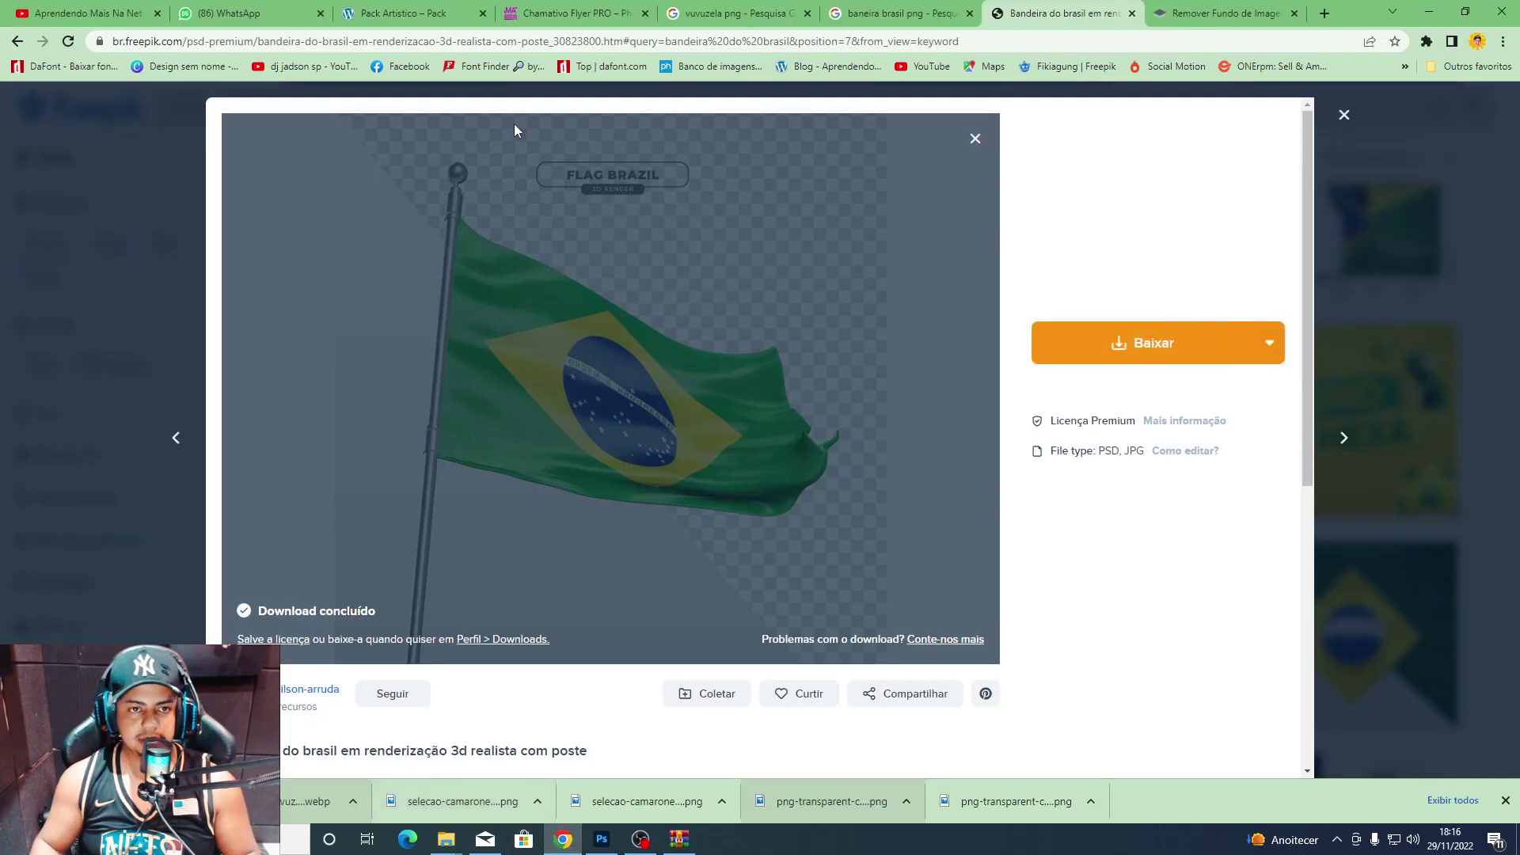
# Search Google for 'SKOL BEATS' and skim the results.
pyautogui.click(605, 43)
pyautogui.write('SKOL E')
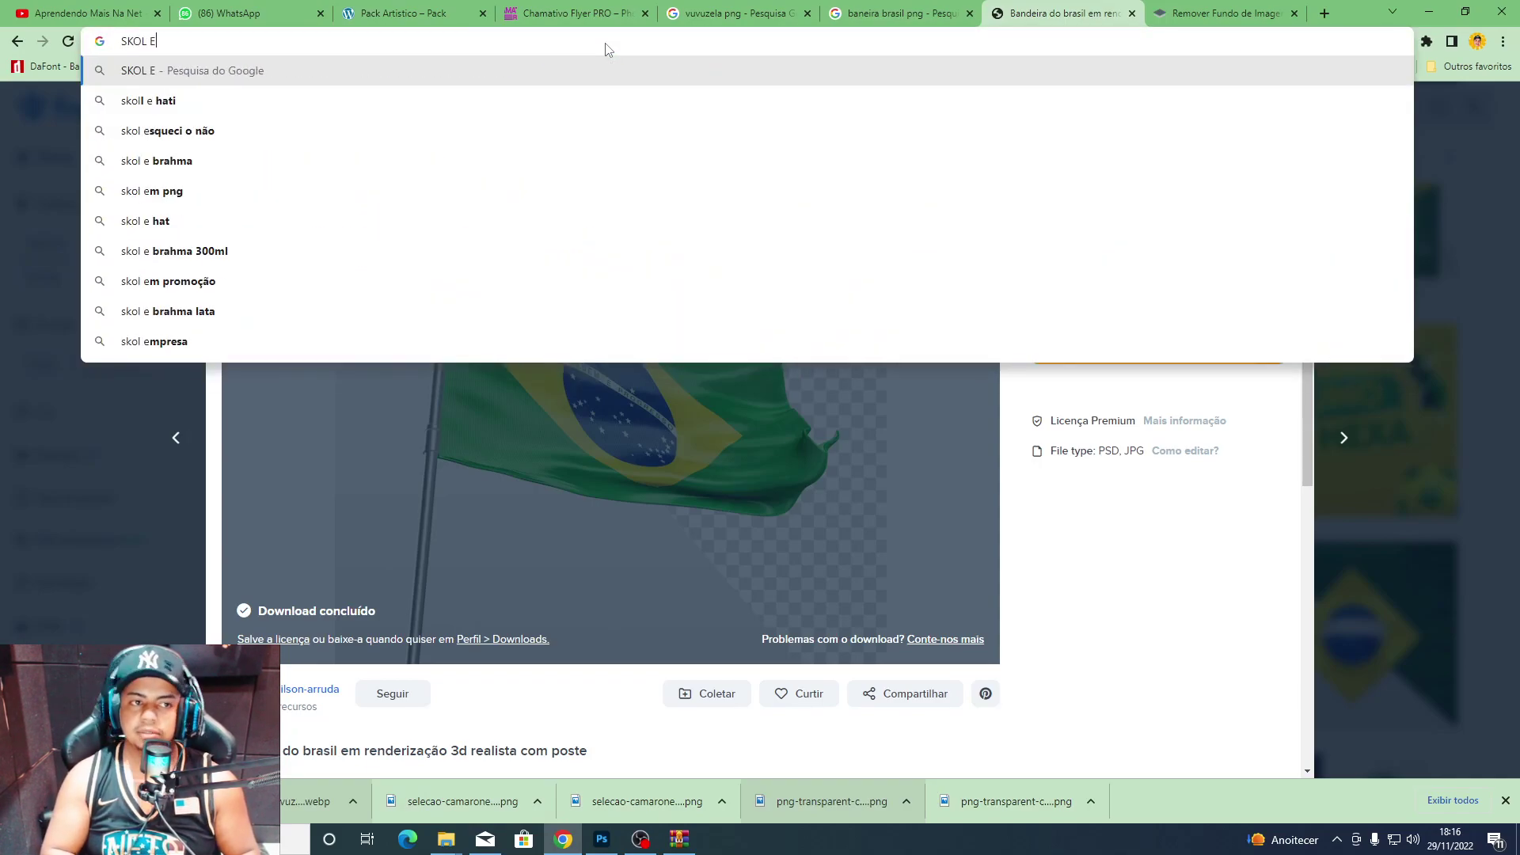
pyautogui.press('BackSpace')
pyautogui.press('BackSpace')
pyautogui.write('EATS')
pyautogui.press('Return')
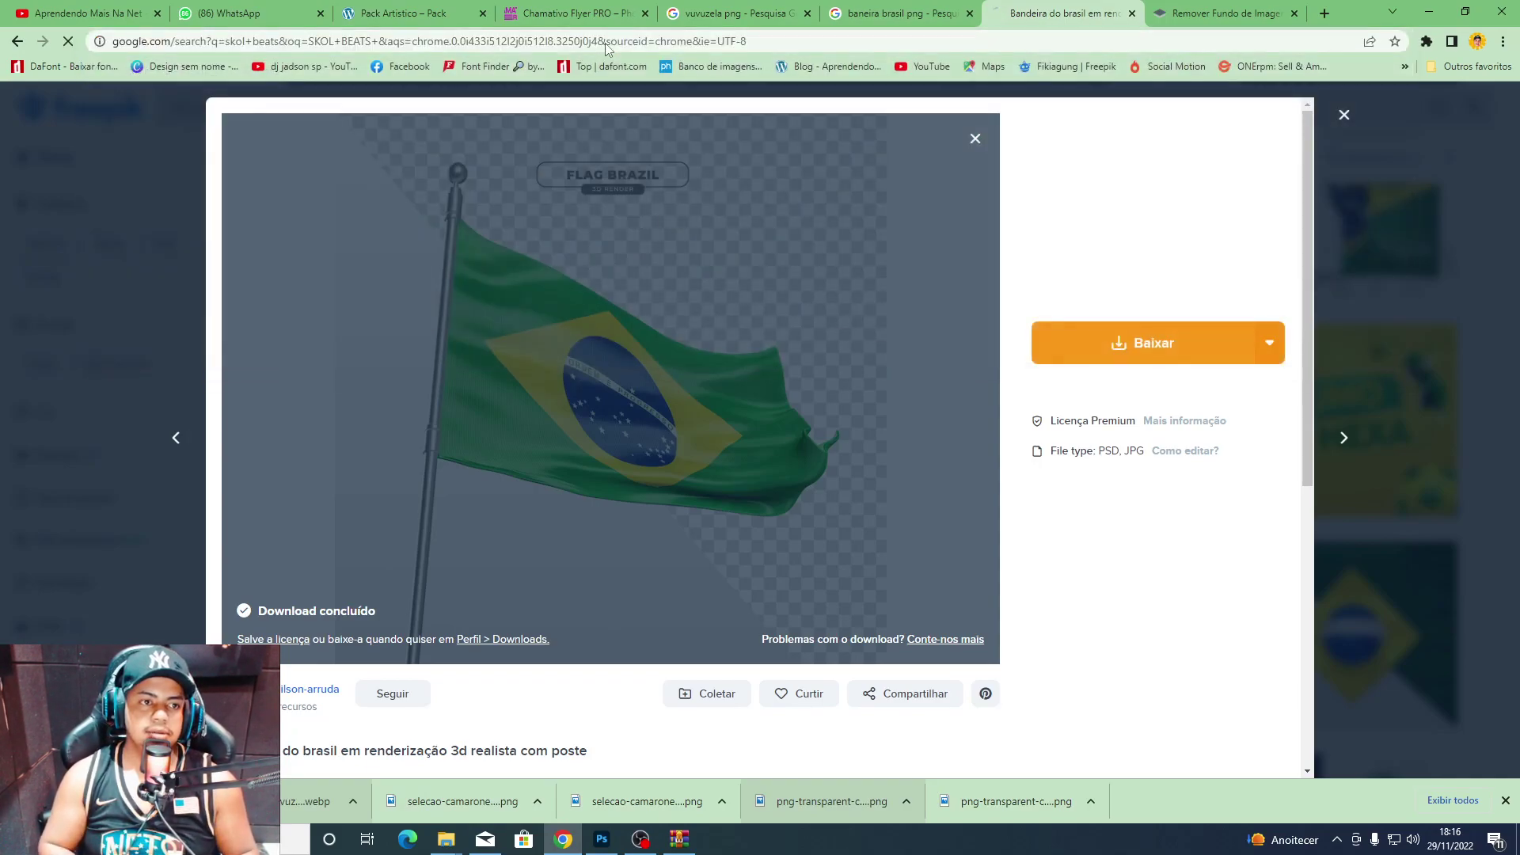
pyautogui.scroll(-4, 637, 393)
pyautogui.scroll(-5, 637, 393)
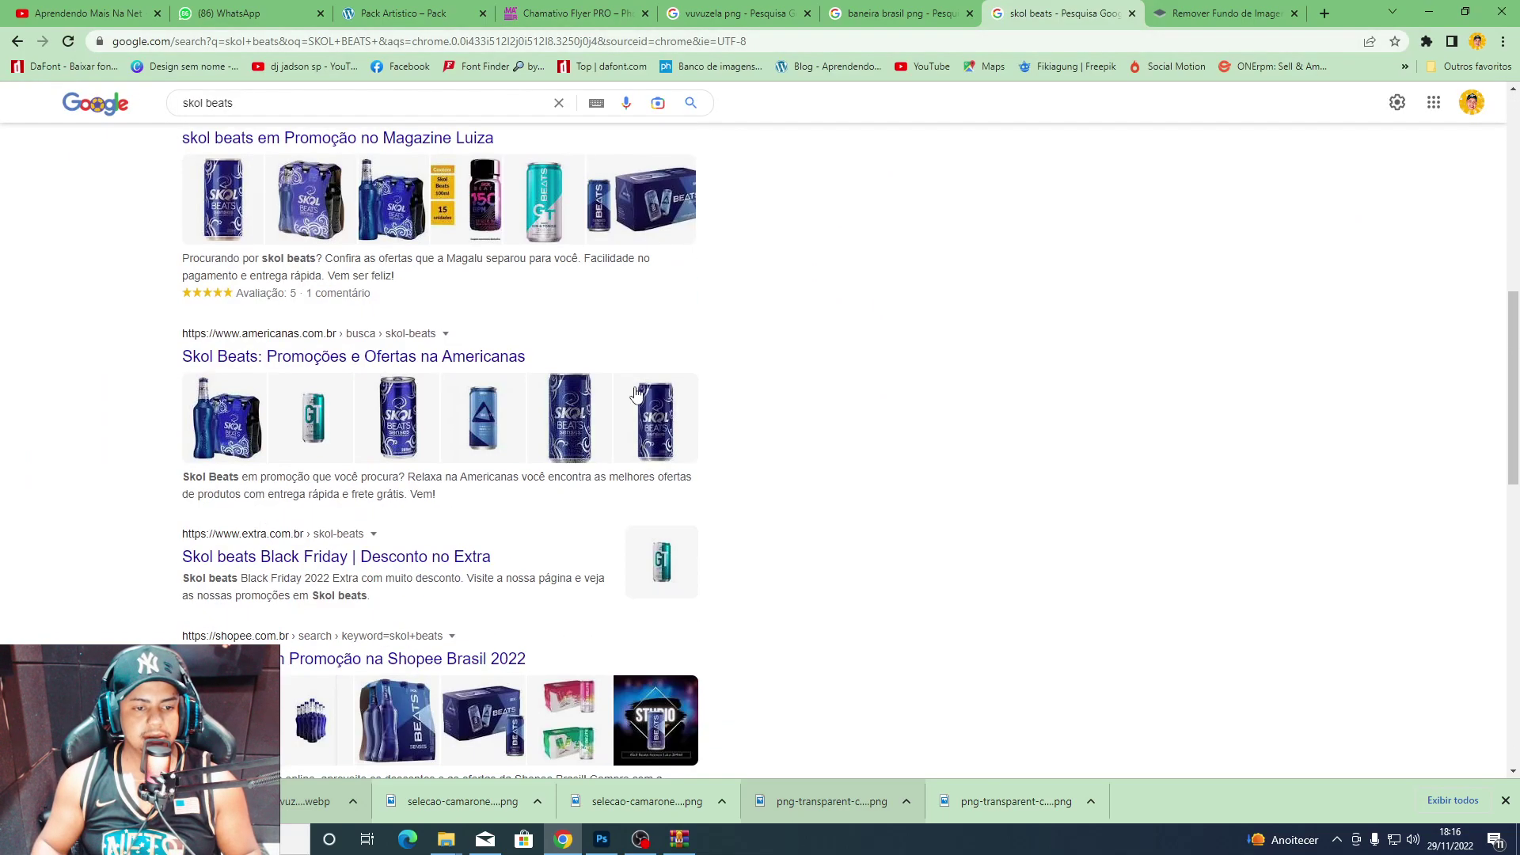
pyautogui.scroll(9, 634, 378)
# Refine the search with 'preço' to find Skol Beats prices.
pyautogui.click(397, 401)
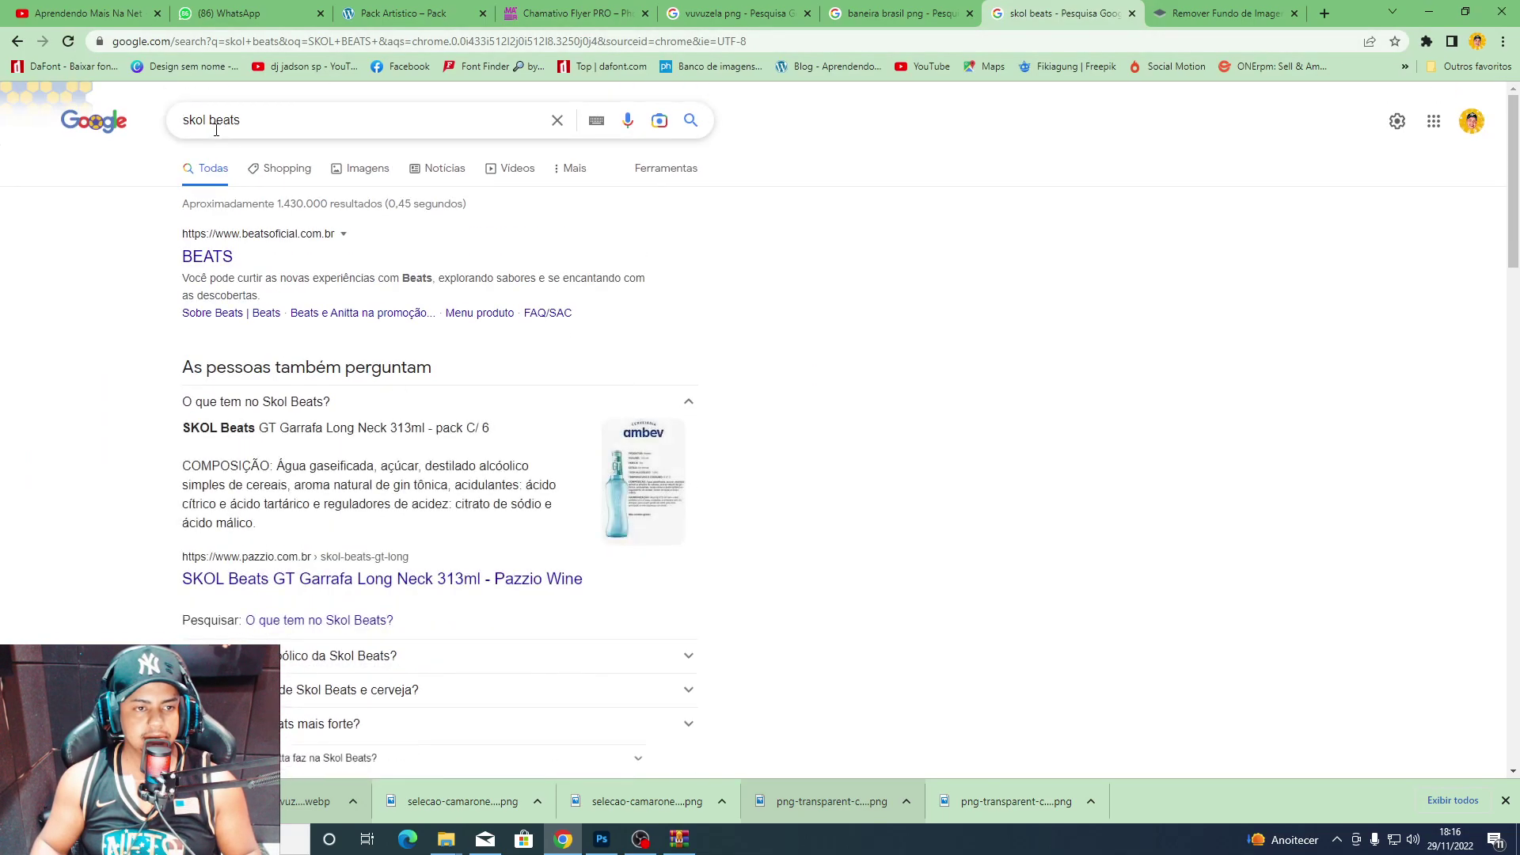
pyautogui.click(243, 119)
pyautogui.write('preço')
pyautogui.press('Return')
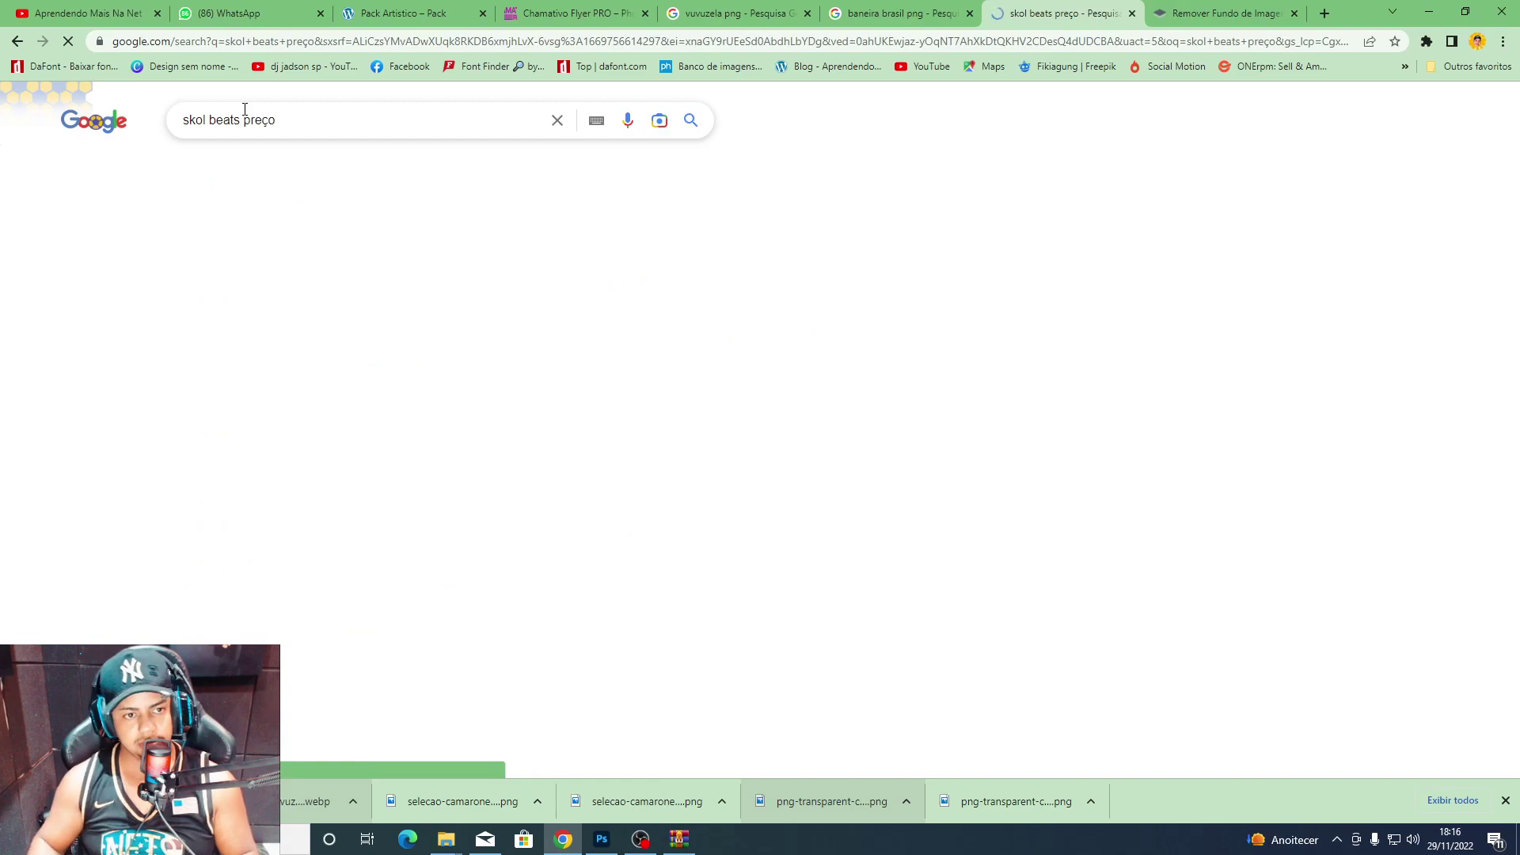
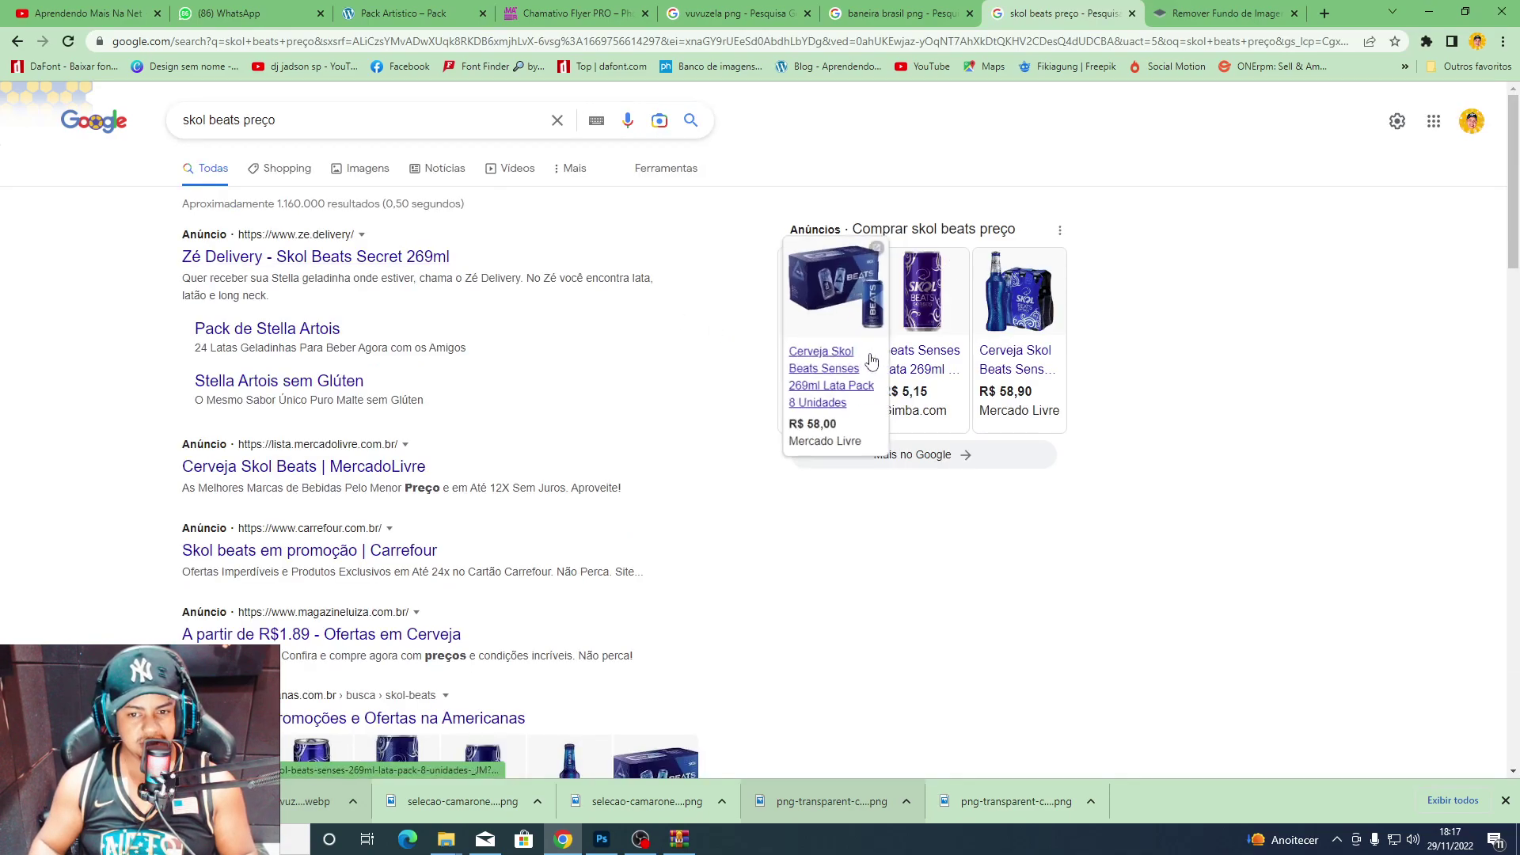
# Leave the Skol Beats price search in Chrome and return to the Photoshop flyer.
pyautogui.click(603, 839)
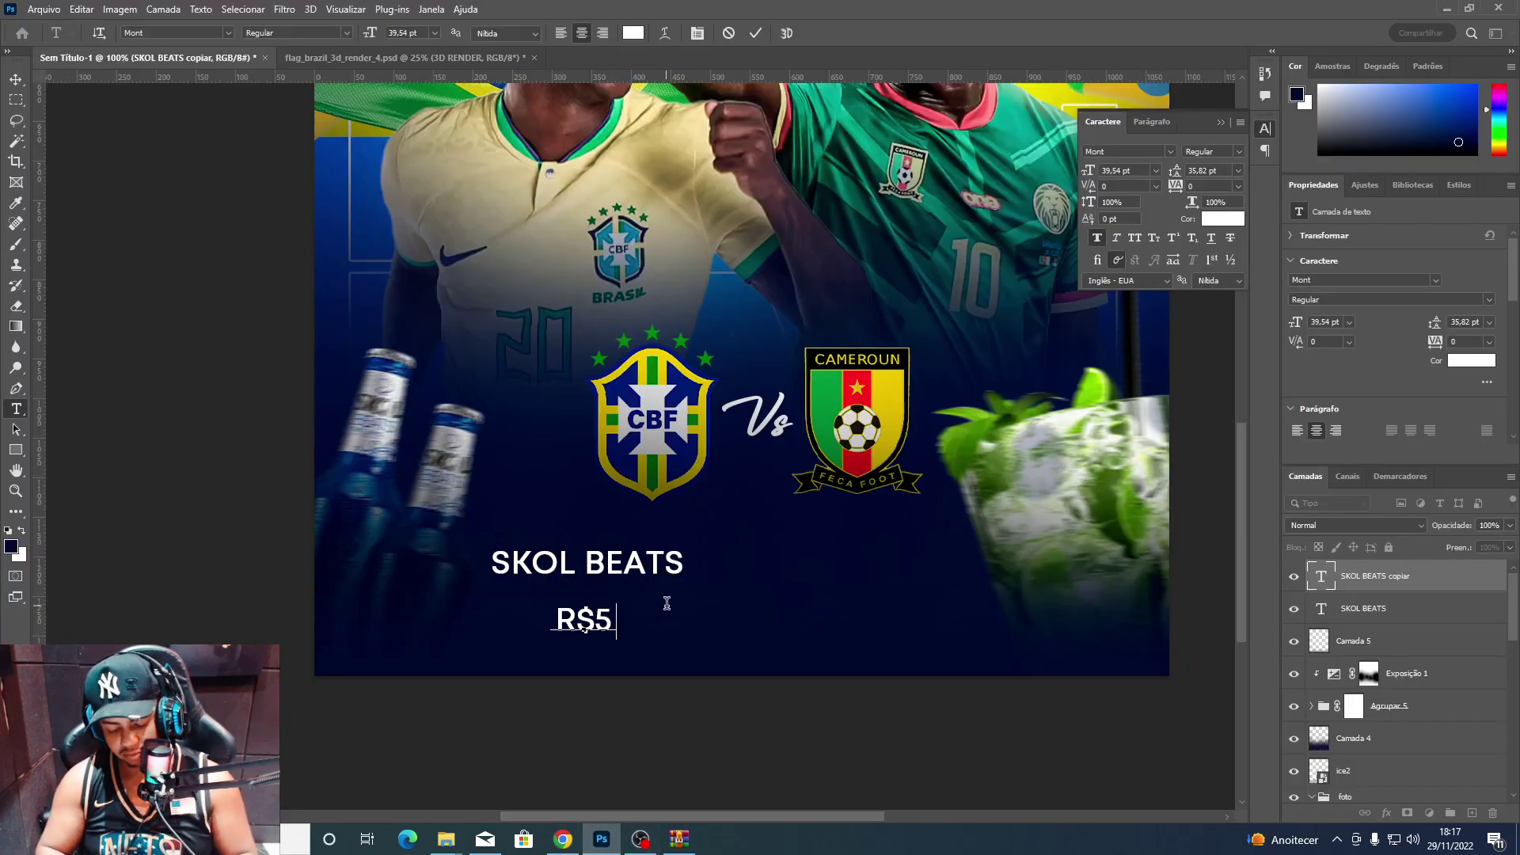
# Make the Skol Beats price Black weight and enlarge it under SKOL BEATS.
pyautogui.click(1239, 152)
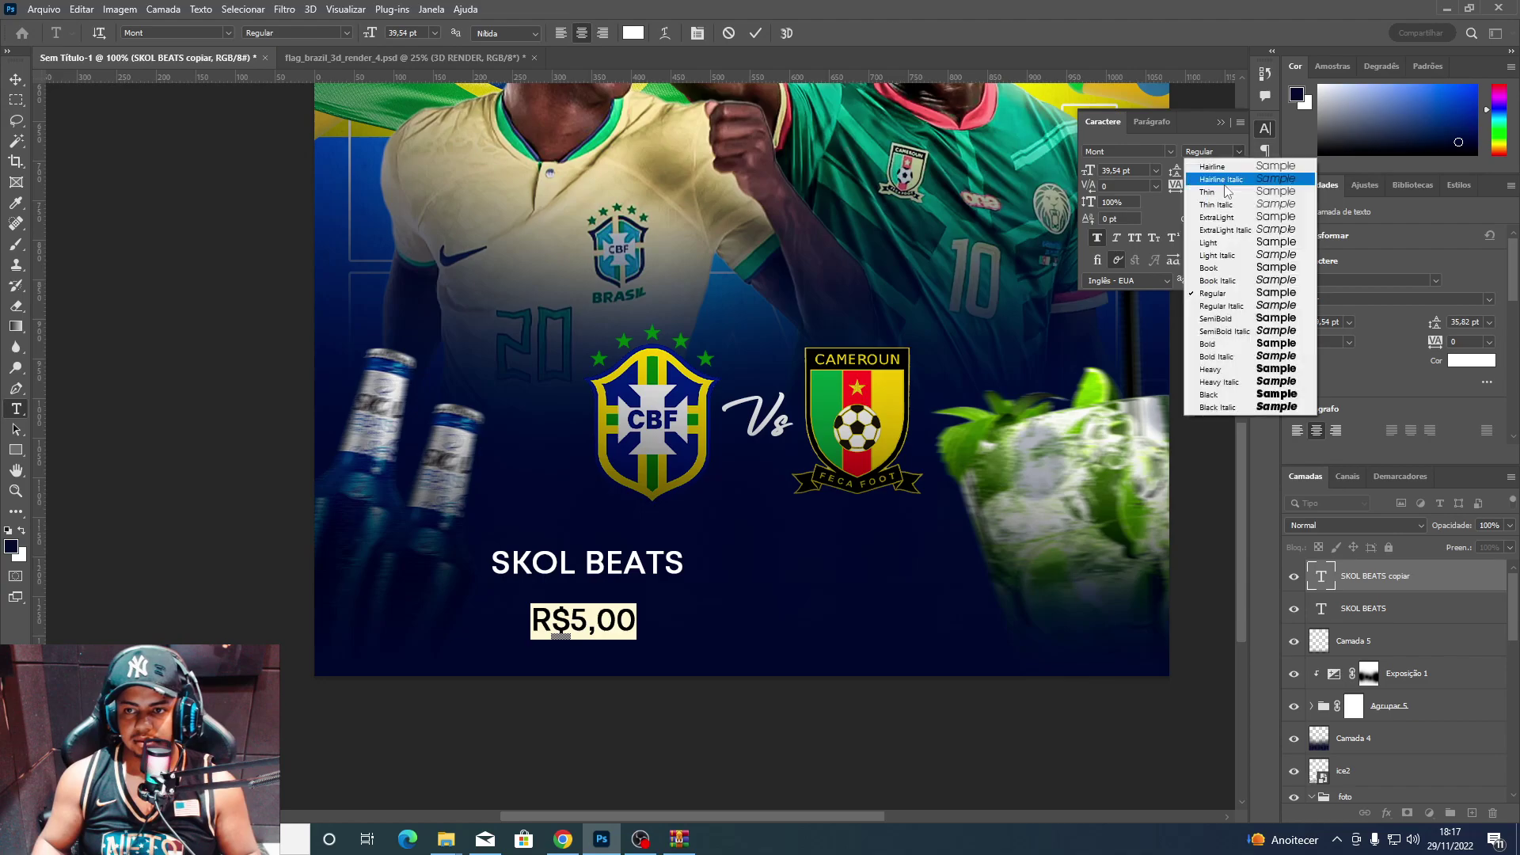
pyautogui.click(1231, 394)
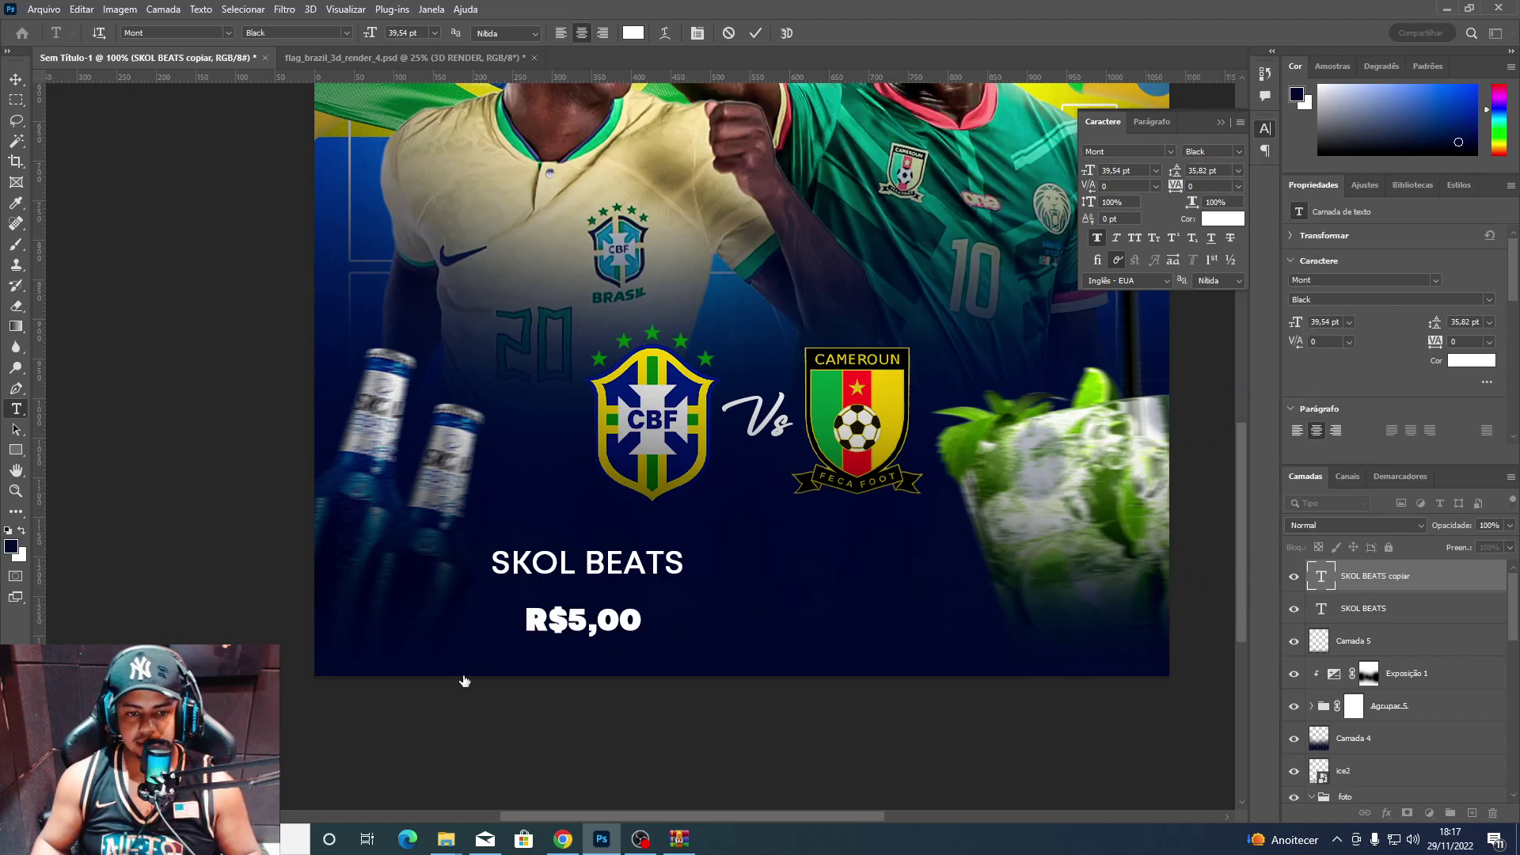
pyautogui.hotkey('ctrl', 't')
pyautogui.moveTo(586, 619)
pyautogui.mouseDown()
pyautogui.moveTo(588, 589)
pyautogui.moveTo(687, 604)
pyautogui.mouseUp()
pyautogui.press('Return')
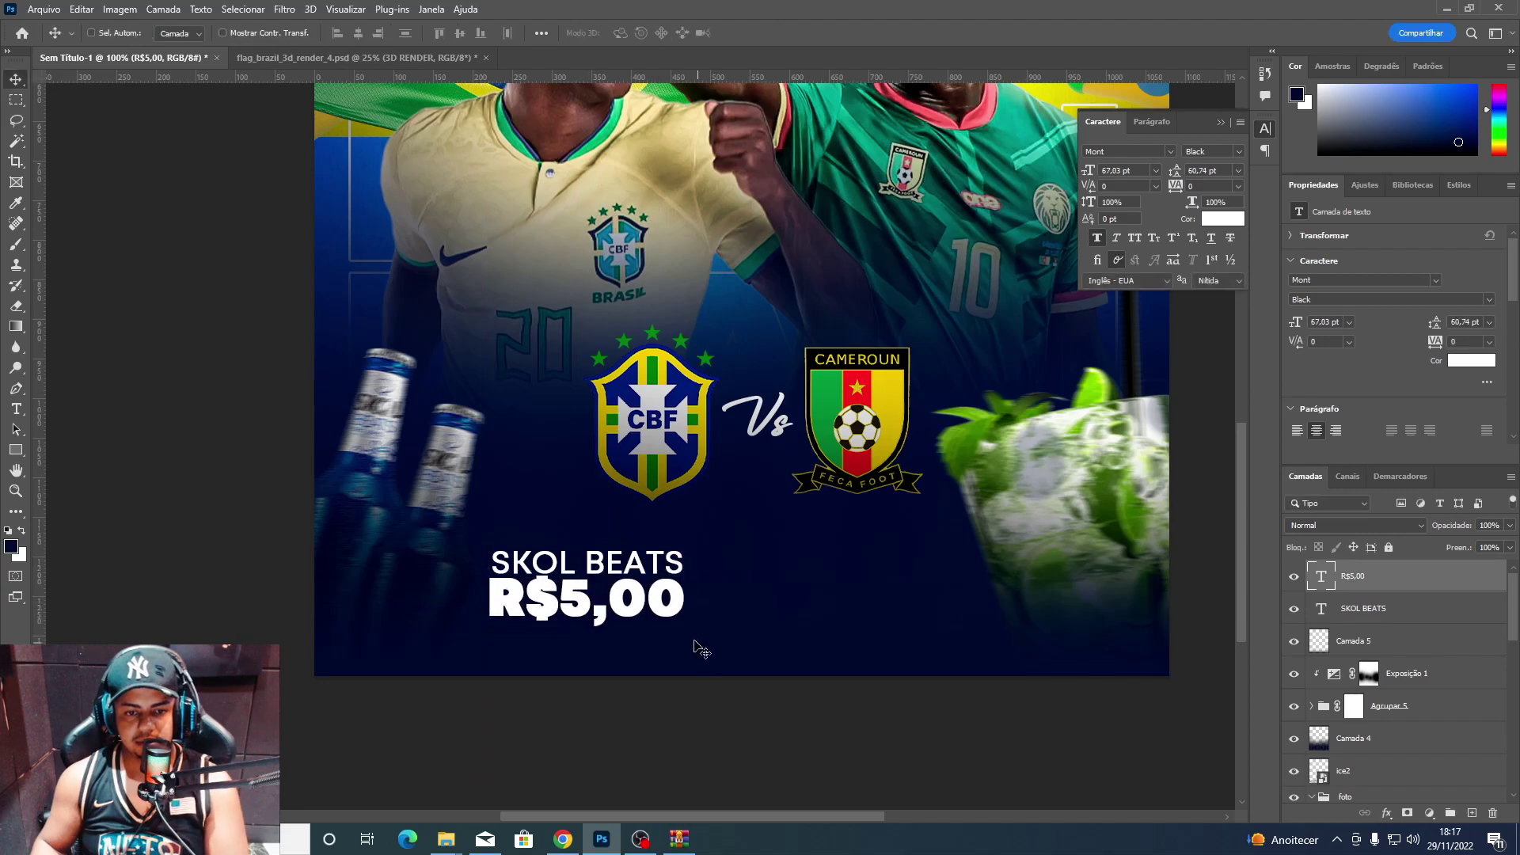
# Group SKOL BEATS with its price, shrink the group slightly and nudge it left.
pyautogui.keyDown('shift'); pyautogui.click(586, 564); pyautogui.keyUp('shift')
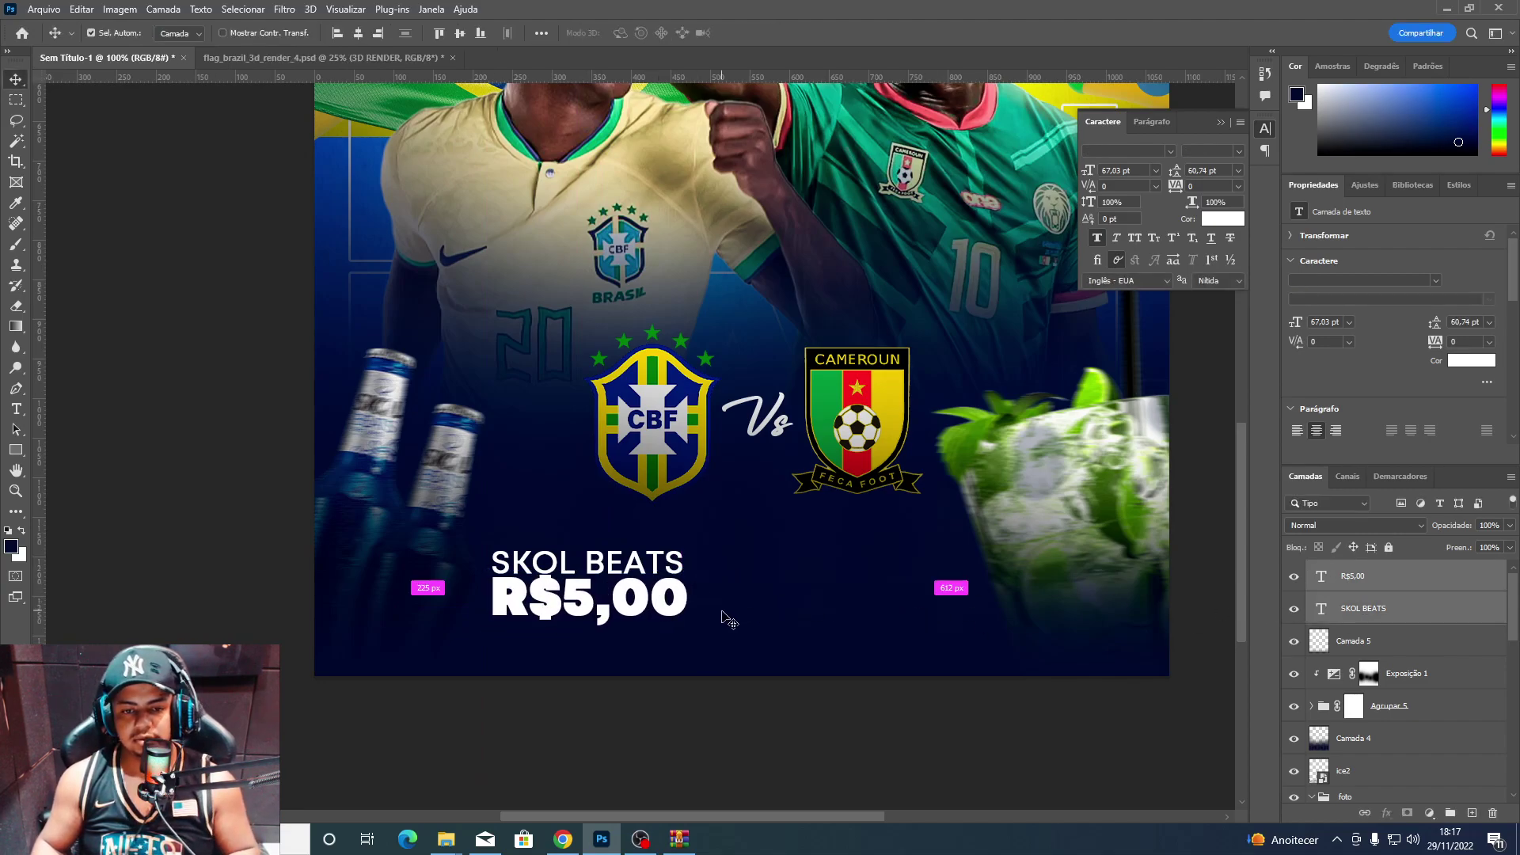
pyautogui.hotkey('ctrl', 'g')
pyautogui.hotkey('ctrl', 't')
pyautogui.press('Return')
pyautogui.moveTo(689, 624)
pyautogui.mouseDown()
pyautogui.moveTo(612, 631)
pyautogui.moveTo(550, 590)
pyautogui.moveTo(723, 556)
pyautogui.mouseUp()
pyautogui.hotkey('shift', 'Left')
pyautogui.hotkey('shift', 'Left')
pyautogui.press('Left')
pyautogui.press('Left')
pyautogui.press('Left')
# Retype the copied group as CAIPIRINHA priced R$15,00, shifting the price slightly right.
pyautogui.doubleClick(655, 538)
pyautogui.write('C')
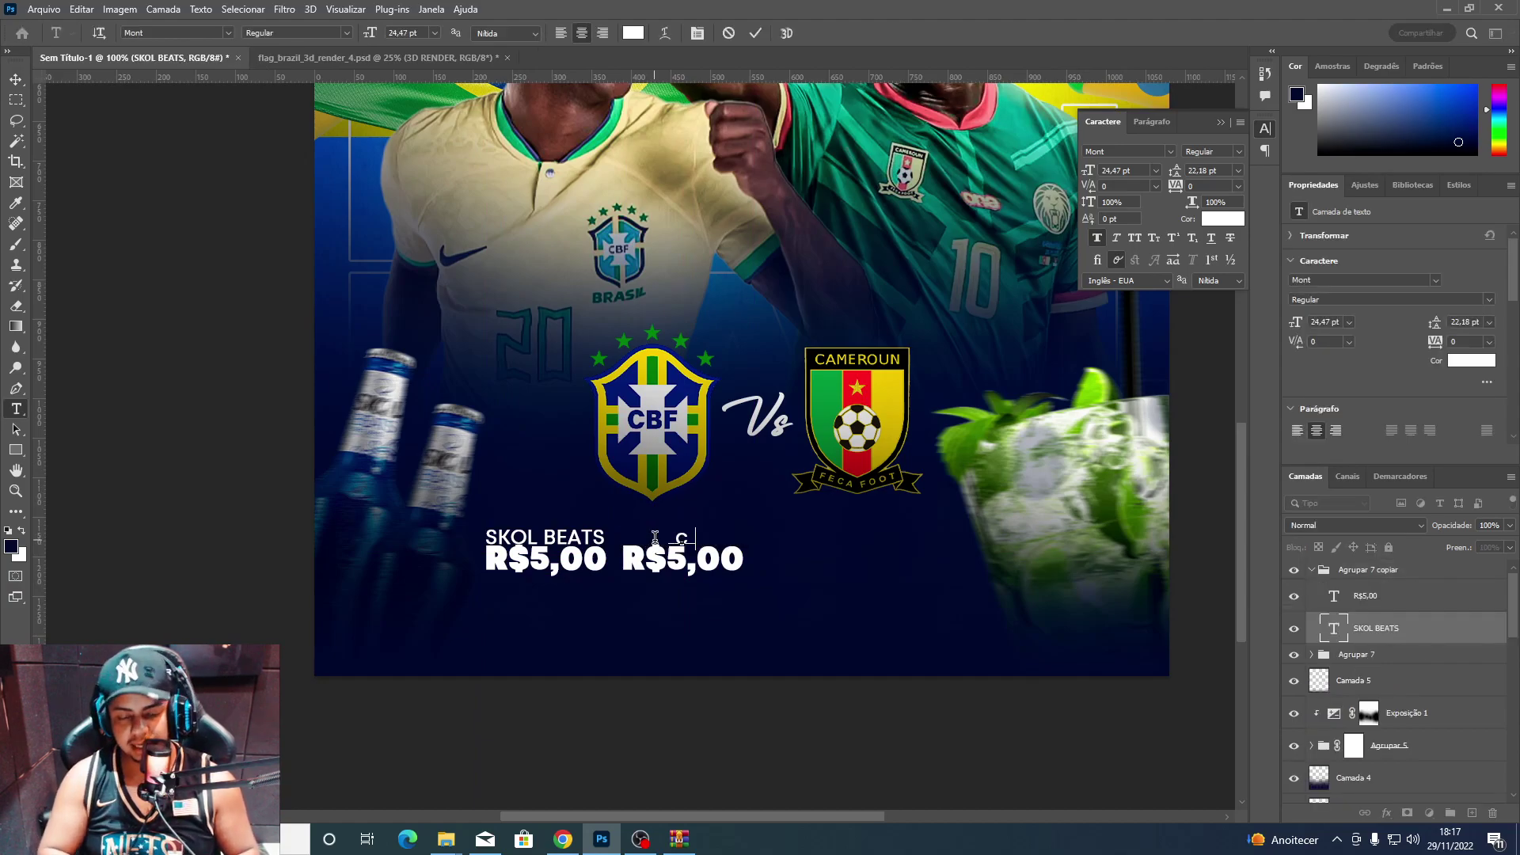
pyautogui.write('aipc')
pyautogui.doubleClick(655, 538)
pyautogui.write('a')
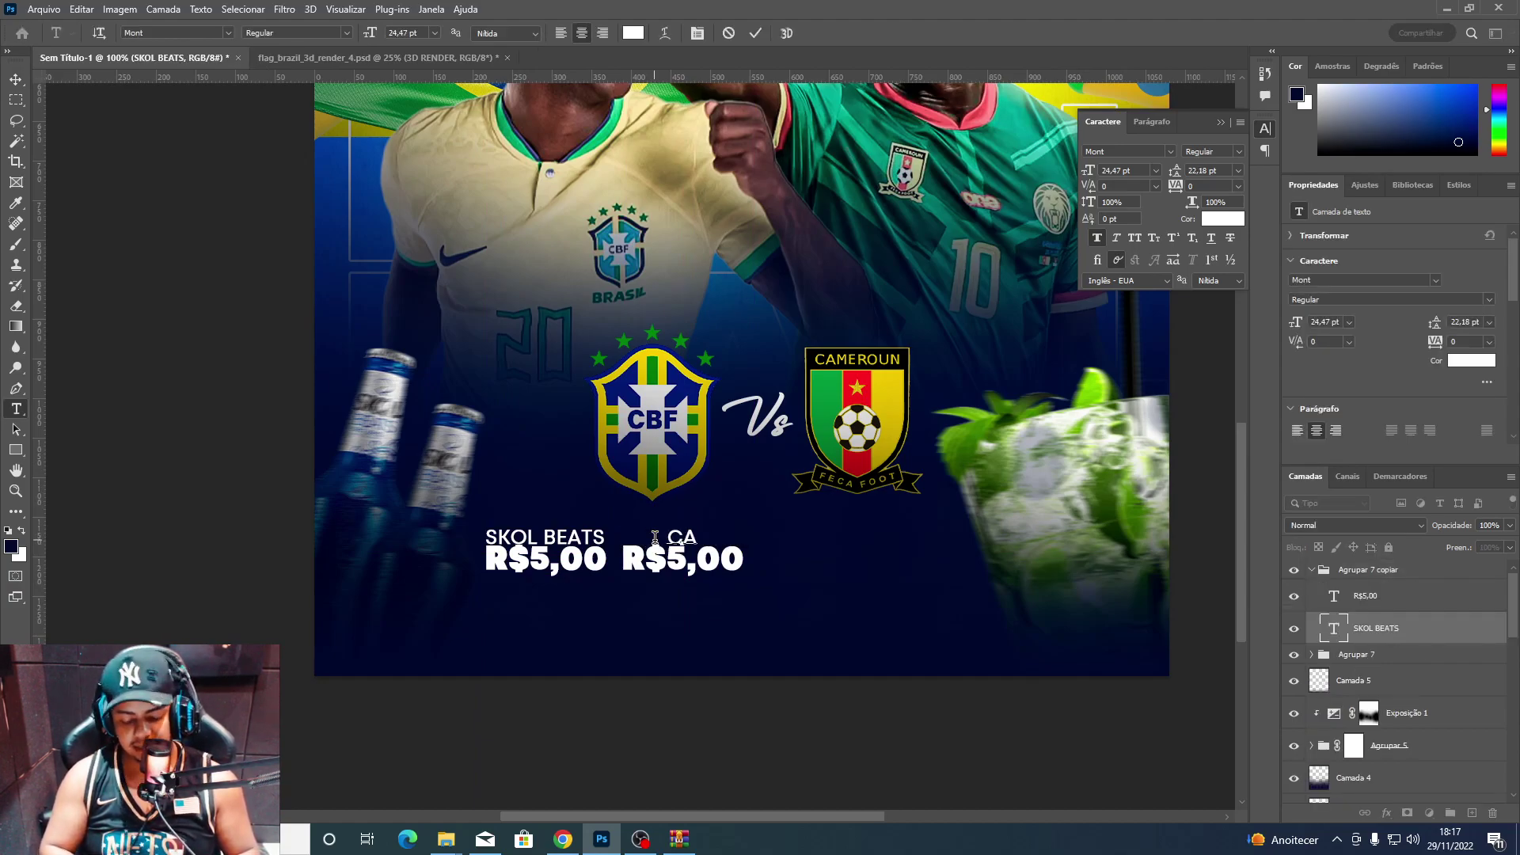
pyautogui.write('ipirinha')
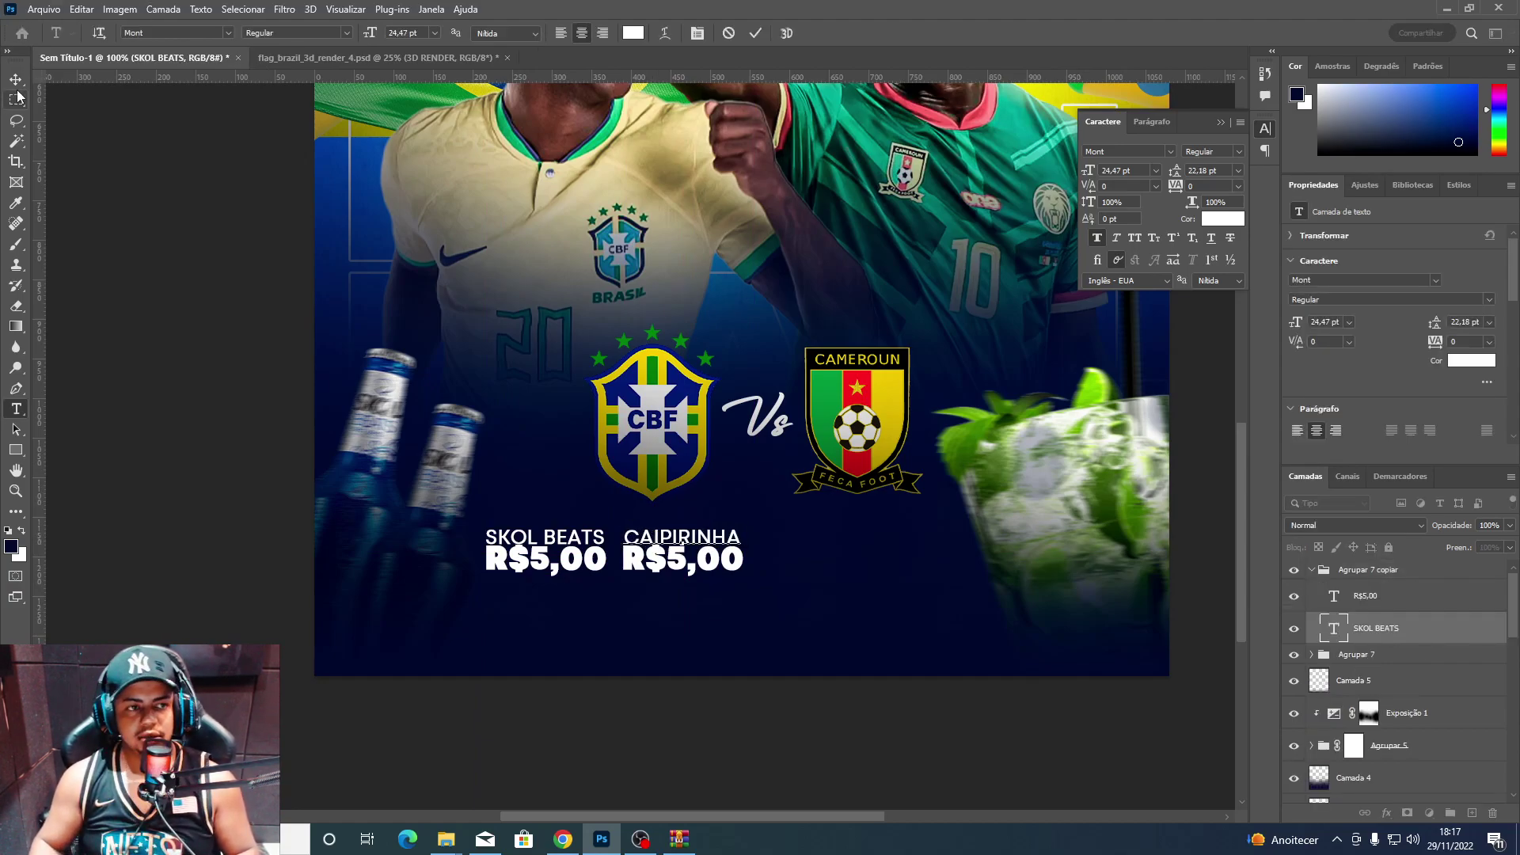
pyautogui.click(738, 546)
pyautogui.write('1')
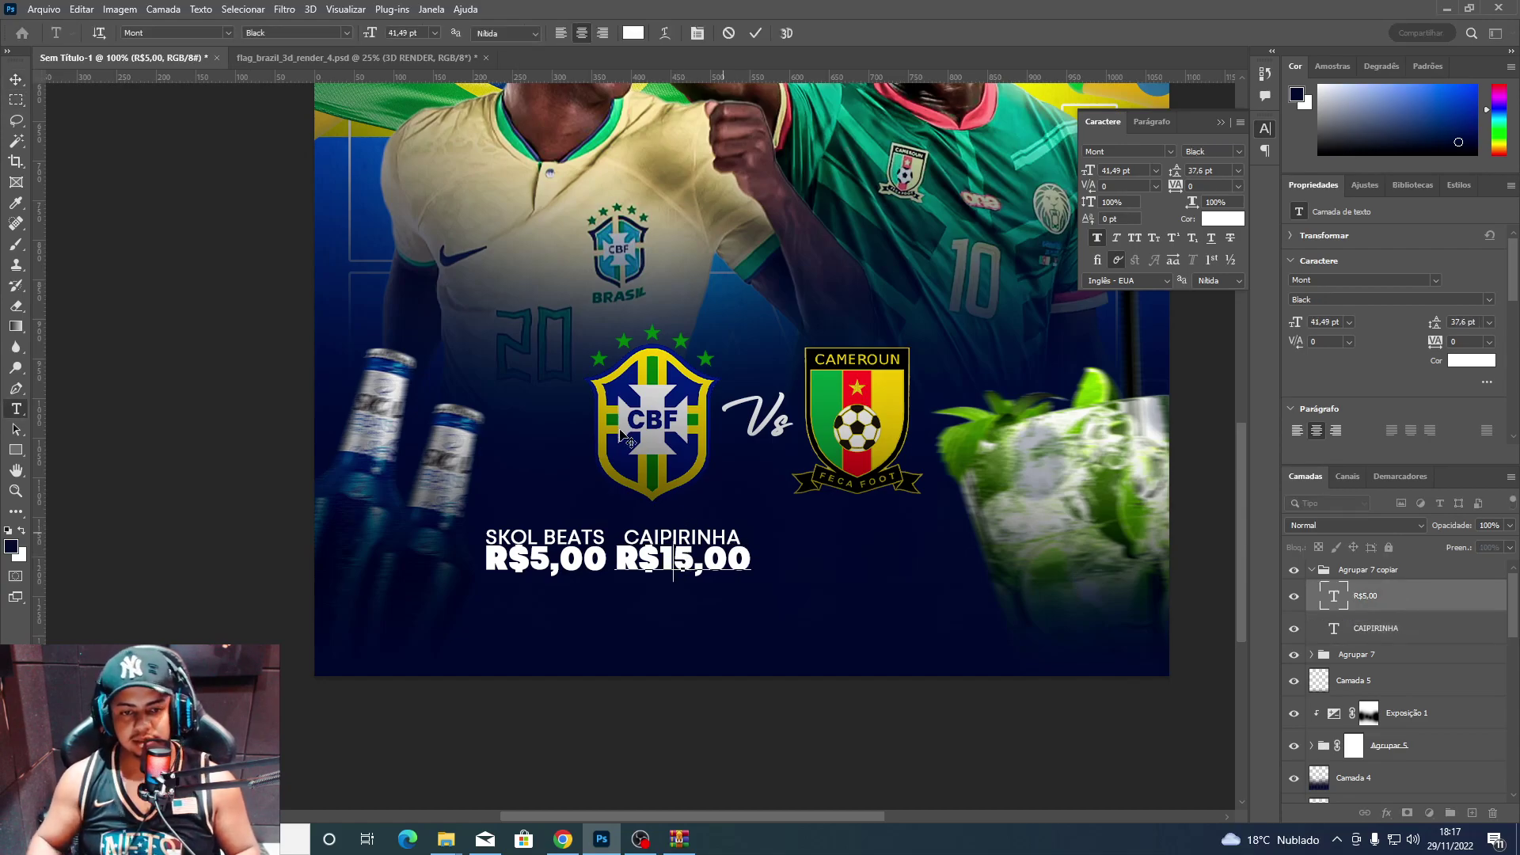
pyautogui.hotkey('ctrl', 't')
pyautogui.moveTo(621, 560); pyautogui.dragTo(631, 561)
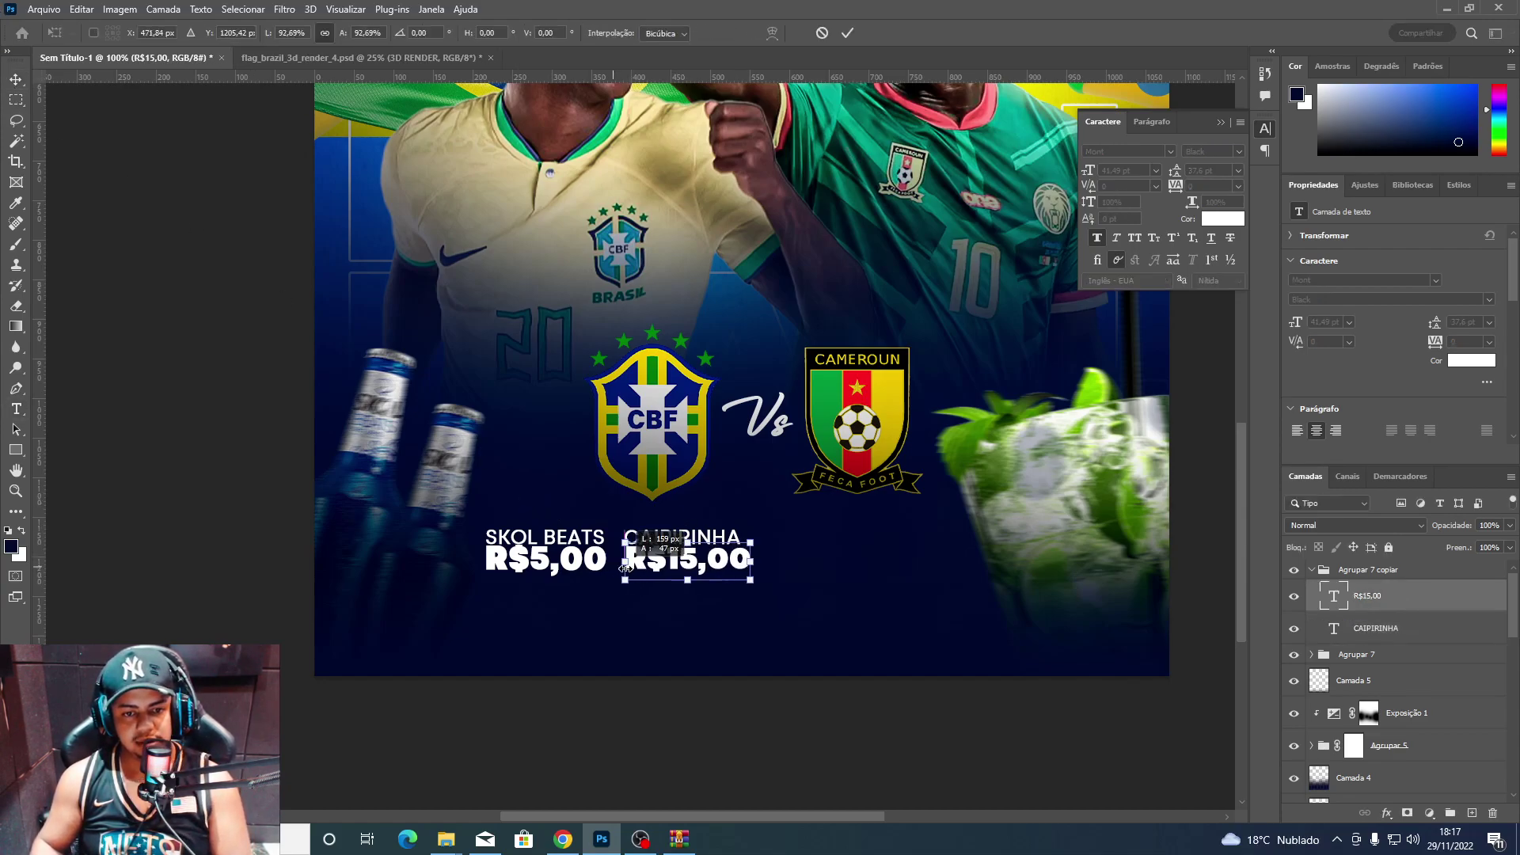
pyautogui.press('Return')
# Colour both the R$15,00 and R$5,00 prices the same yellow (#dcbe10).
pyautogui.click(1223, 219)
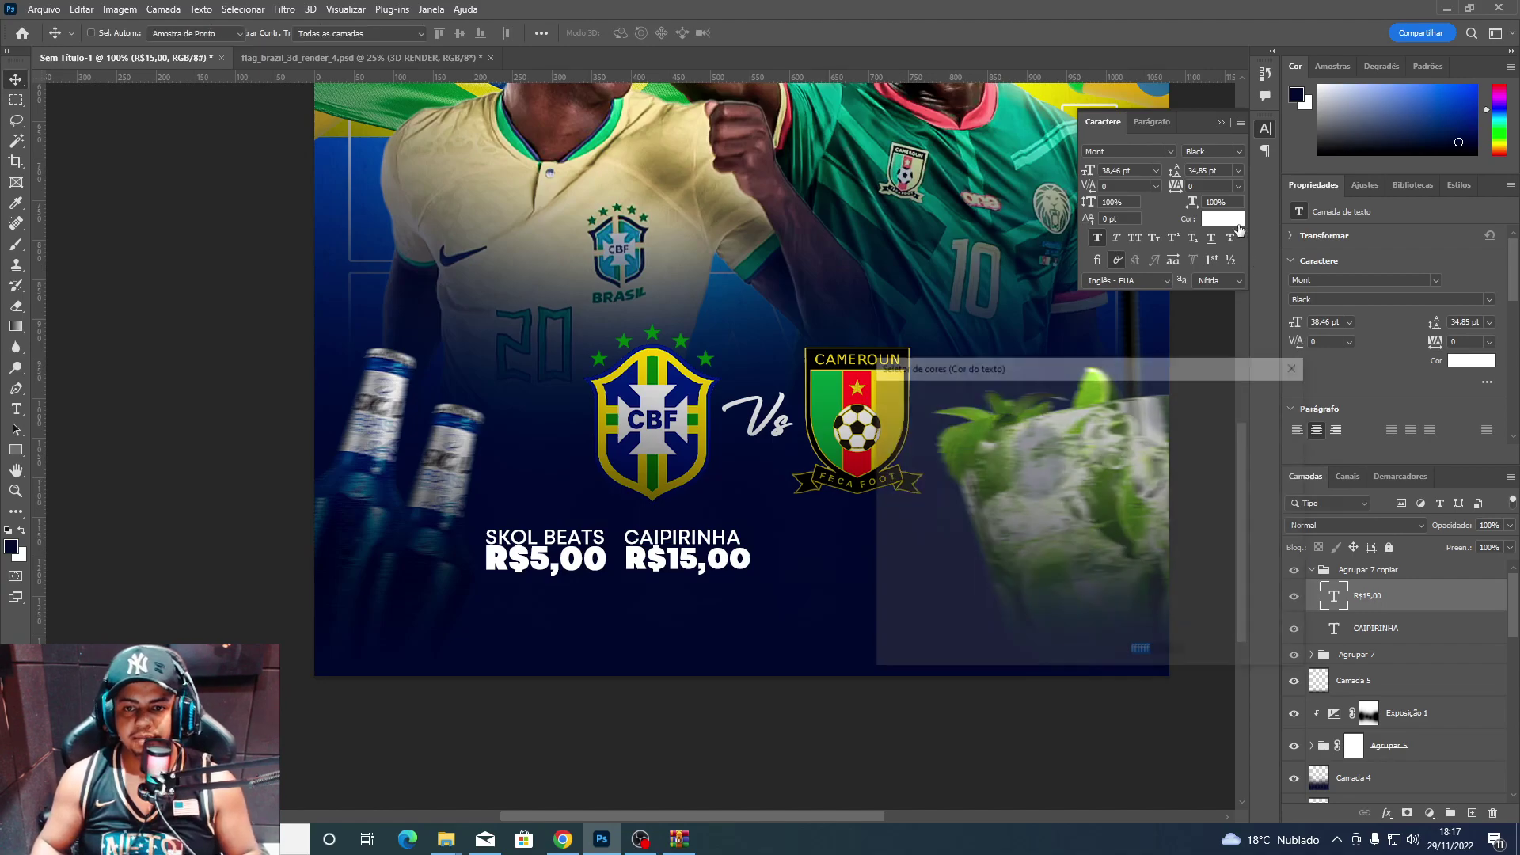
pyautogui.moveTo(950, 364); pyautogui.dragTo(1115, 417)
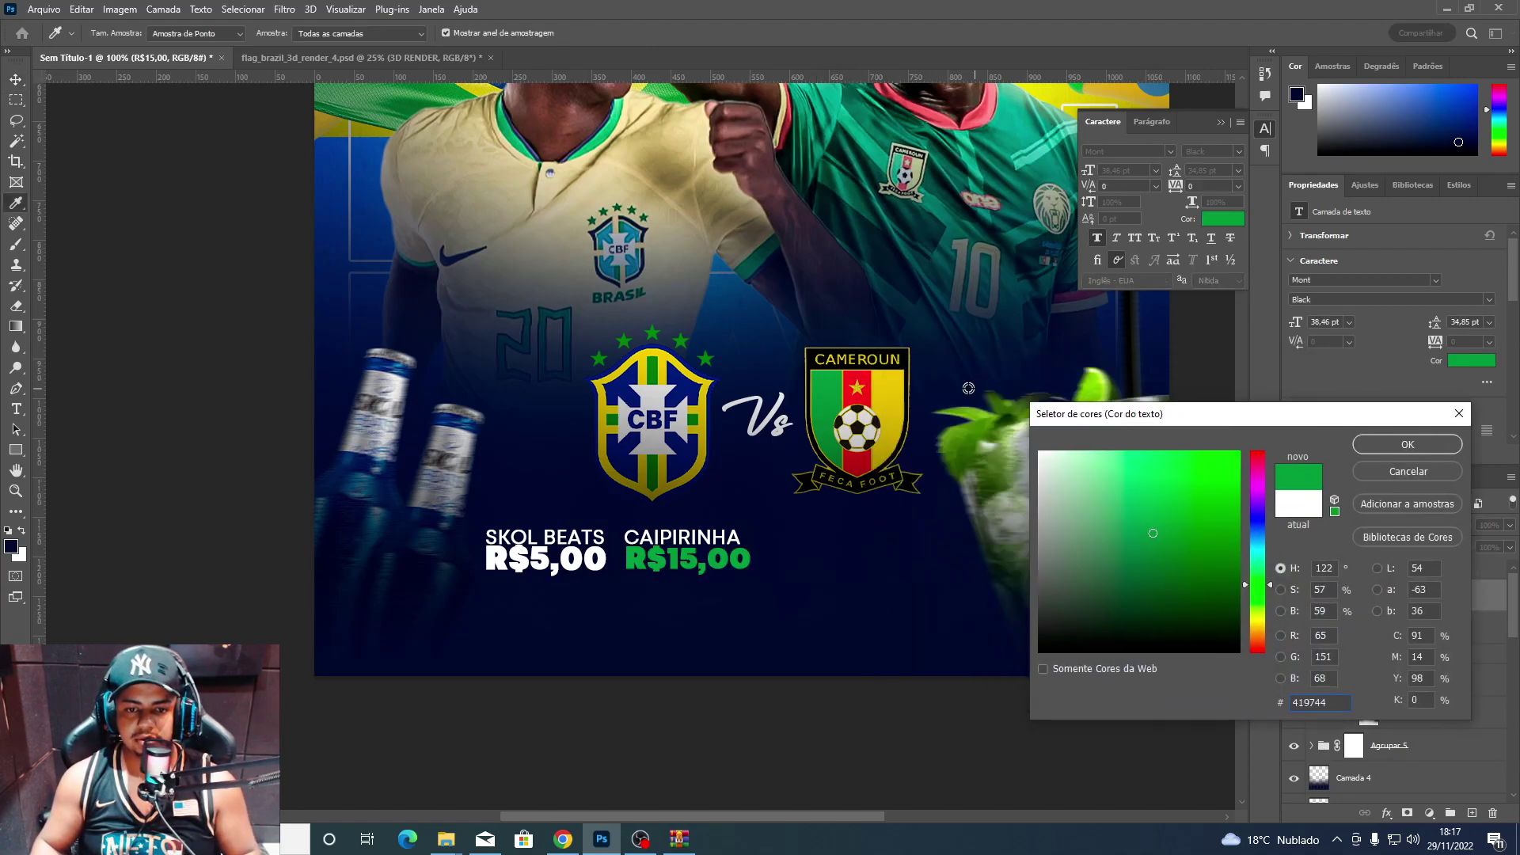
pyautogui.click(885, 401)
pyautogui.press('Return')
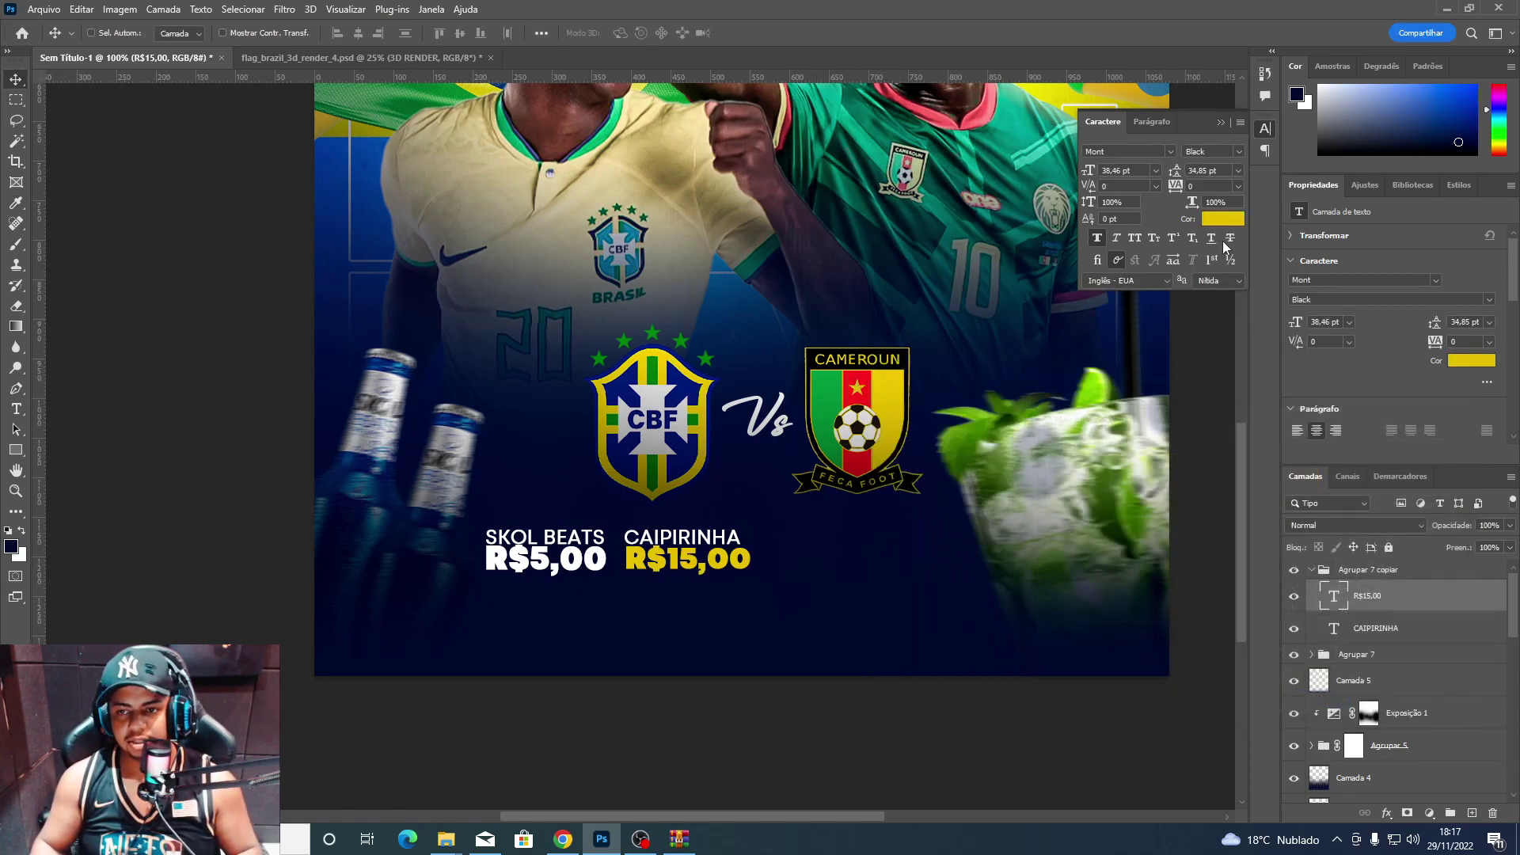
pyautogui.click(1223, 219)
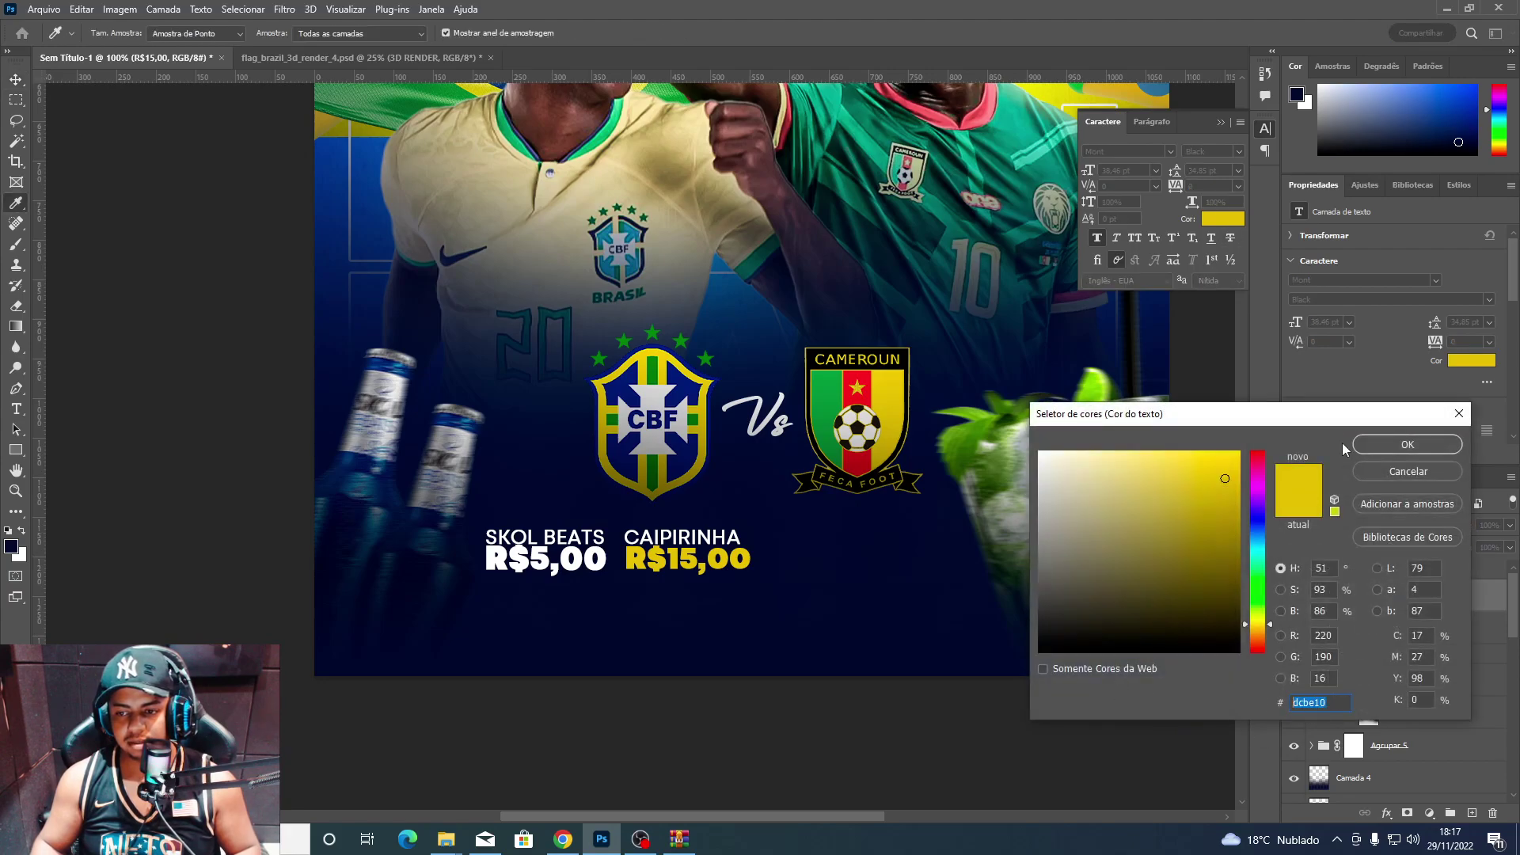
pyautogui.click(1398, 439)
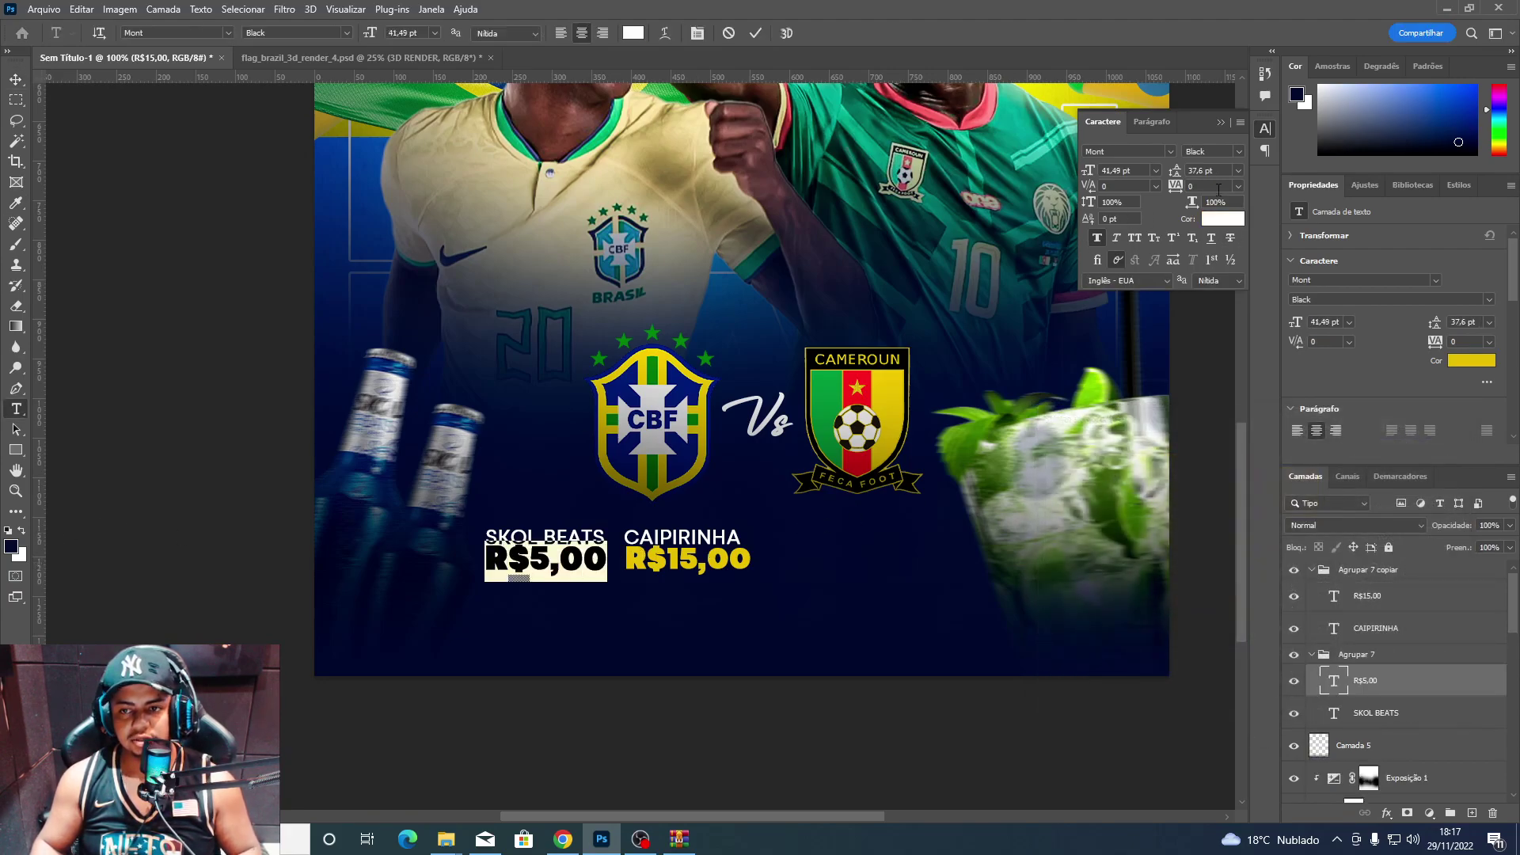
pyautogui.click(1223, 219)
pyautogui.write('dcbe10')
pyautogui.click(1409, 444)
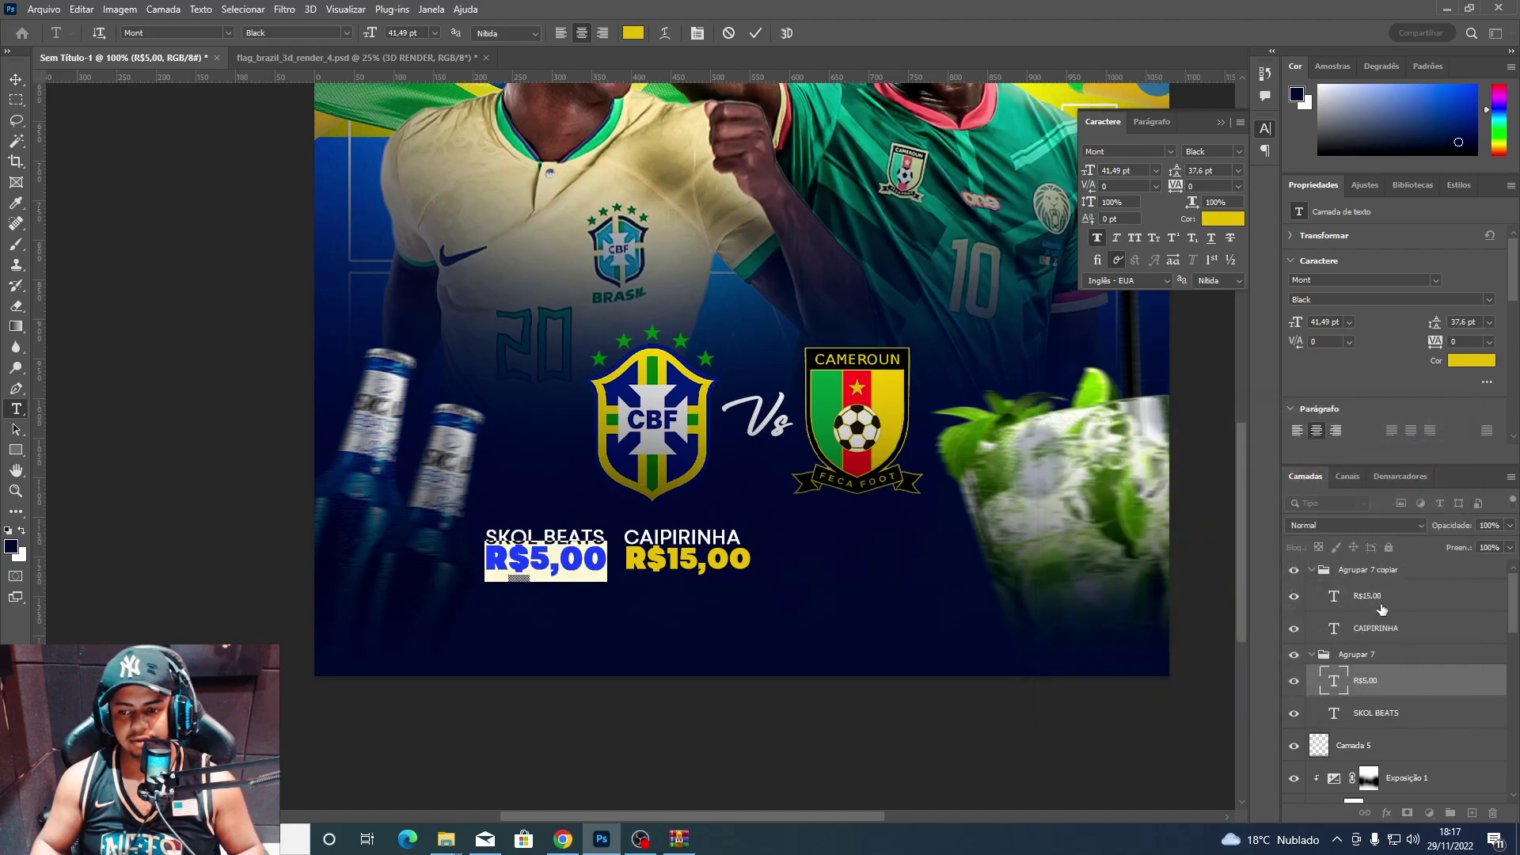
pyautogui.click(1346, 595)
# Alt-drag a copy of the CAIPIRINHA group further right.
pyautogui.click(1311, 569)
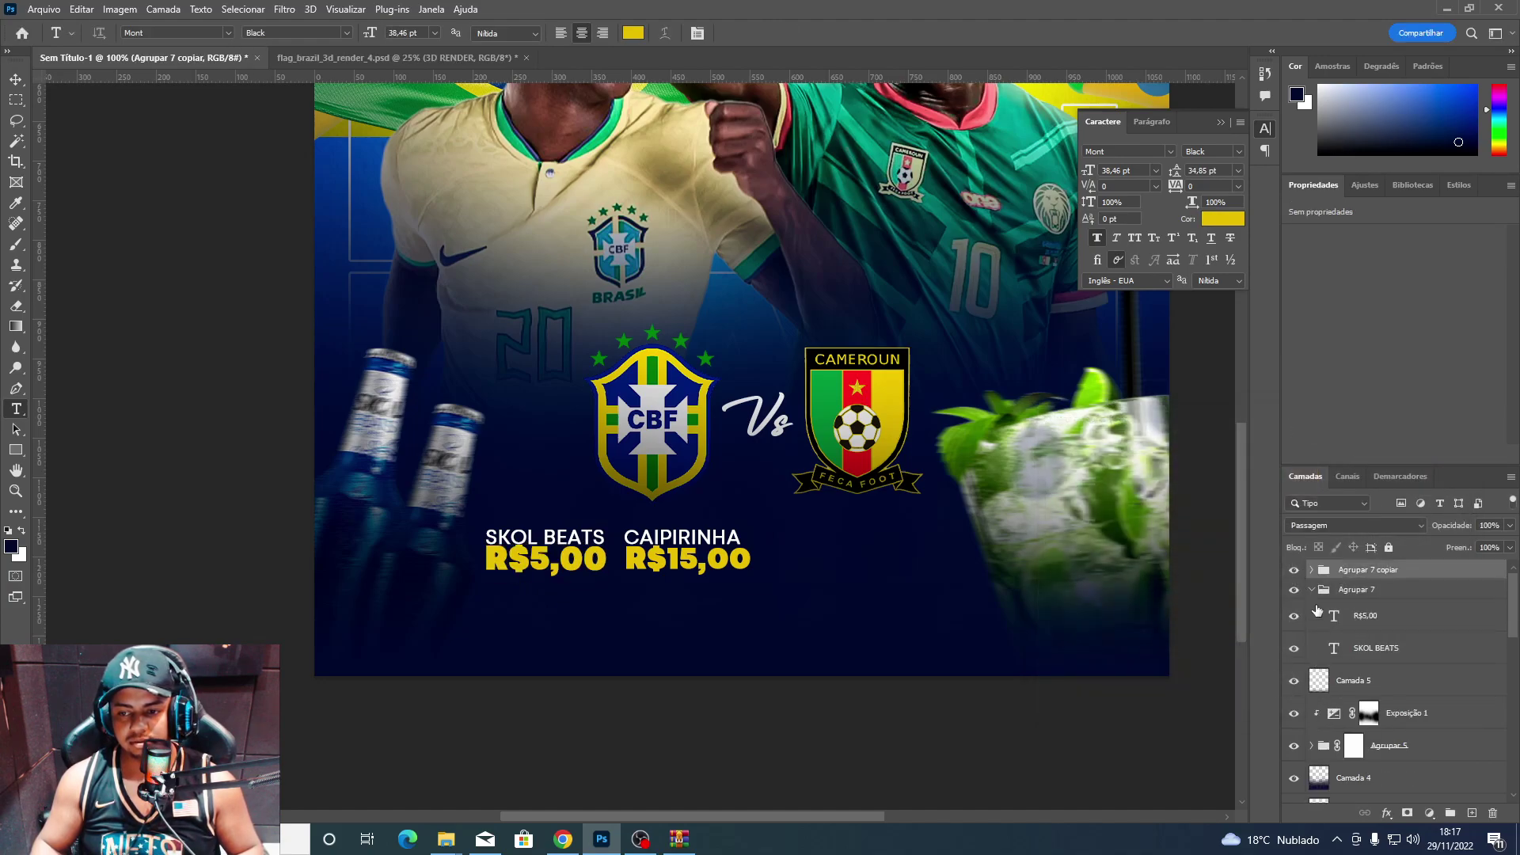
pyautogui.press('v')
pyautogui.moveTo(706, 560); pyautogui.dragTo(858, 560)
# Rename the third group's product to RED LABEL and enlarge it slightly.
pyautogui.press('t')
pyautogui.click(854, 539)
pyautogui.hotkey('ctrl', 'a')
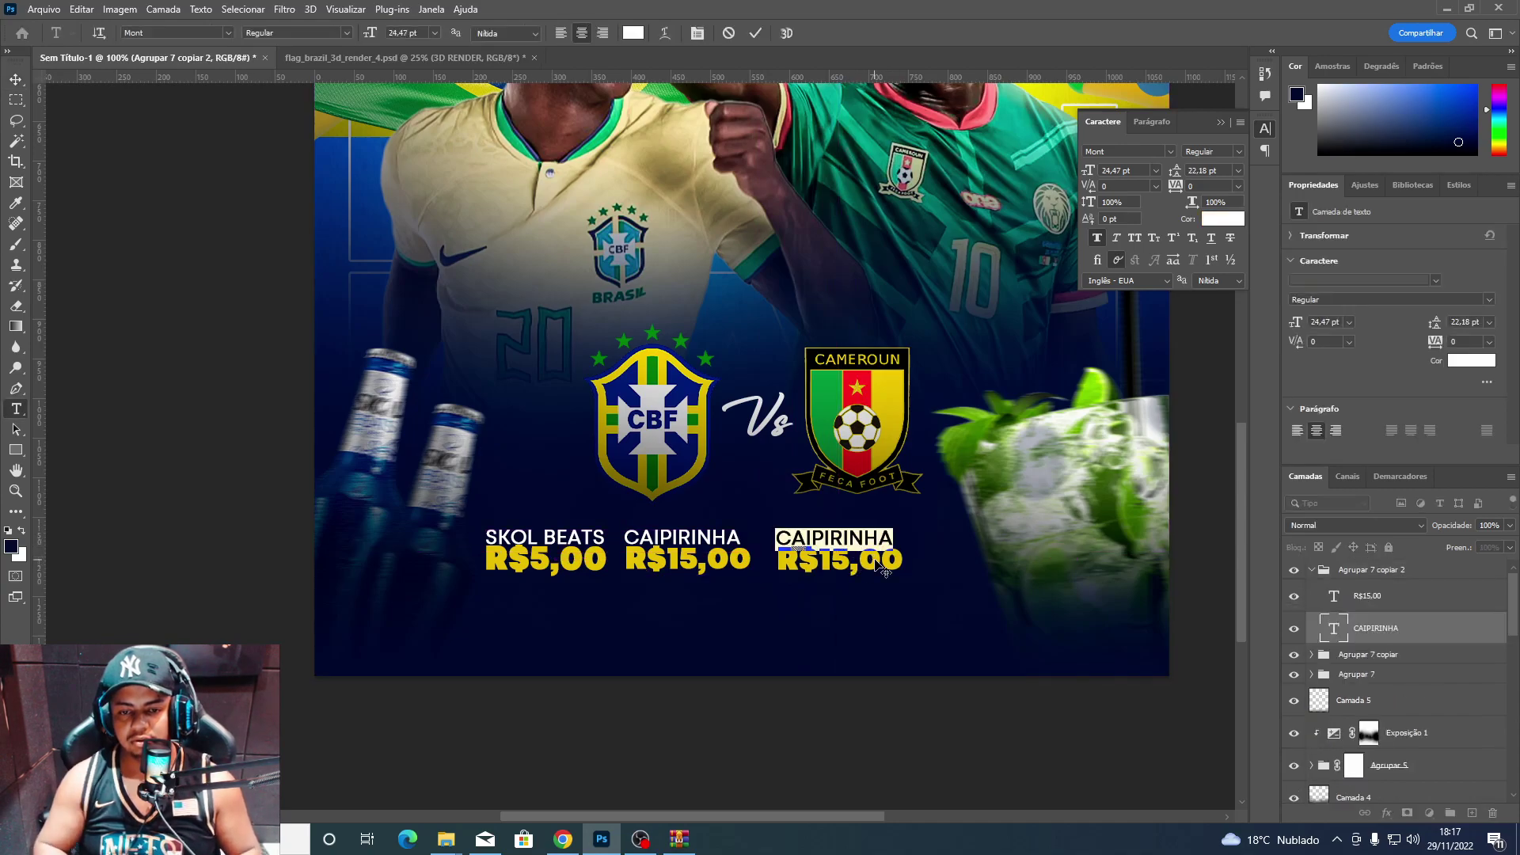
pyautogui.write('COM')
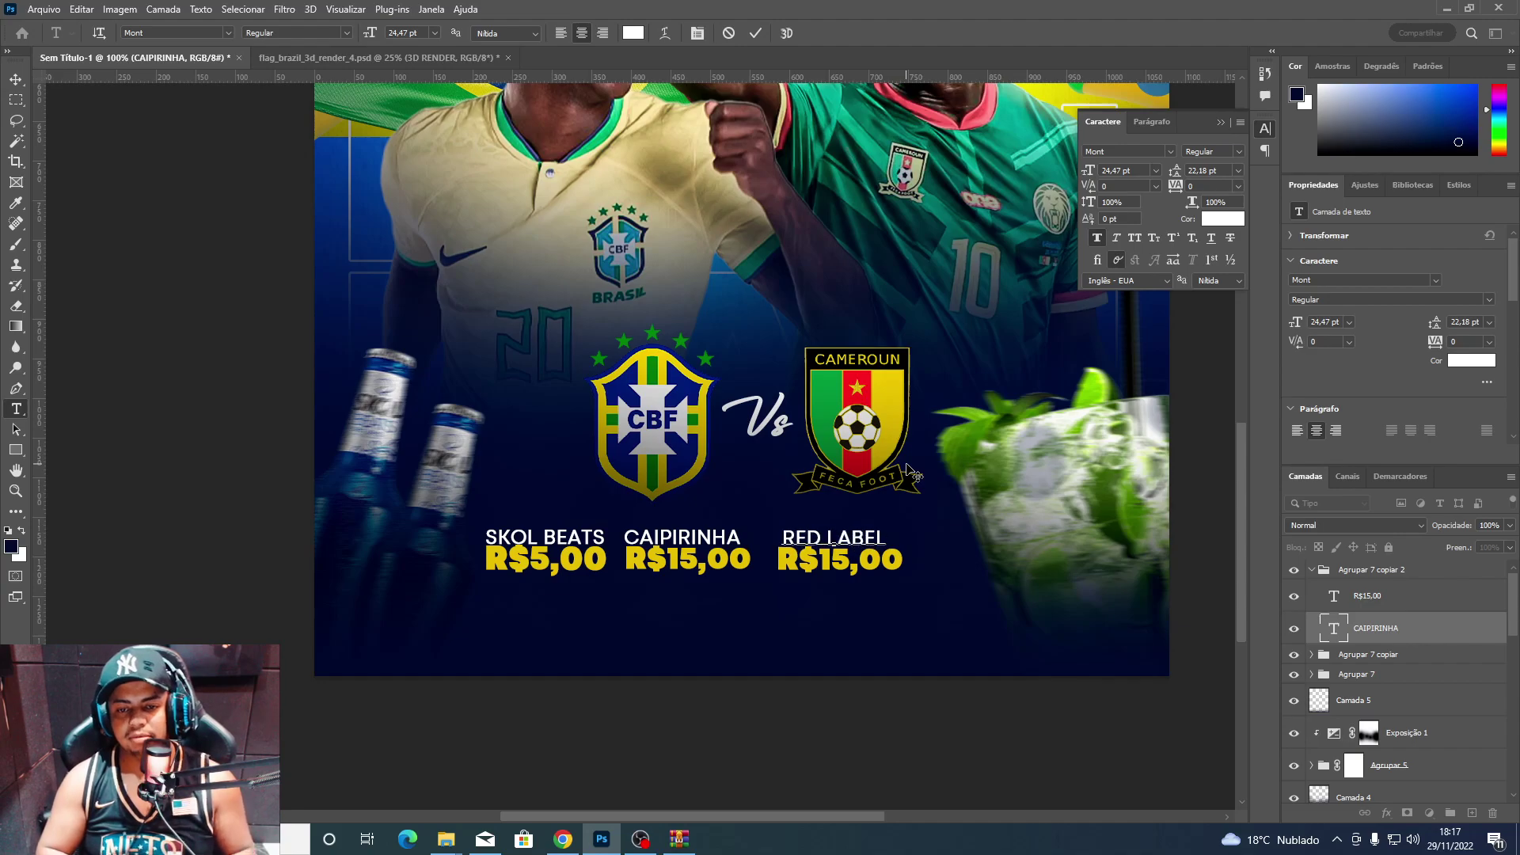
pyautogui.click(24, 100)
pyautogui.hotkey('ctrl', 't')
pyautogui.moveTo(887, 546); pyautogui.dragTo(910, 552)
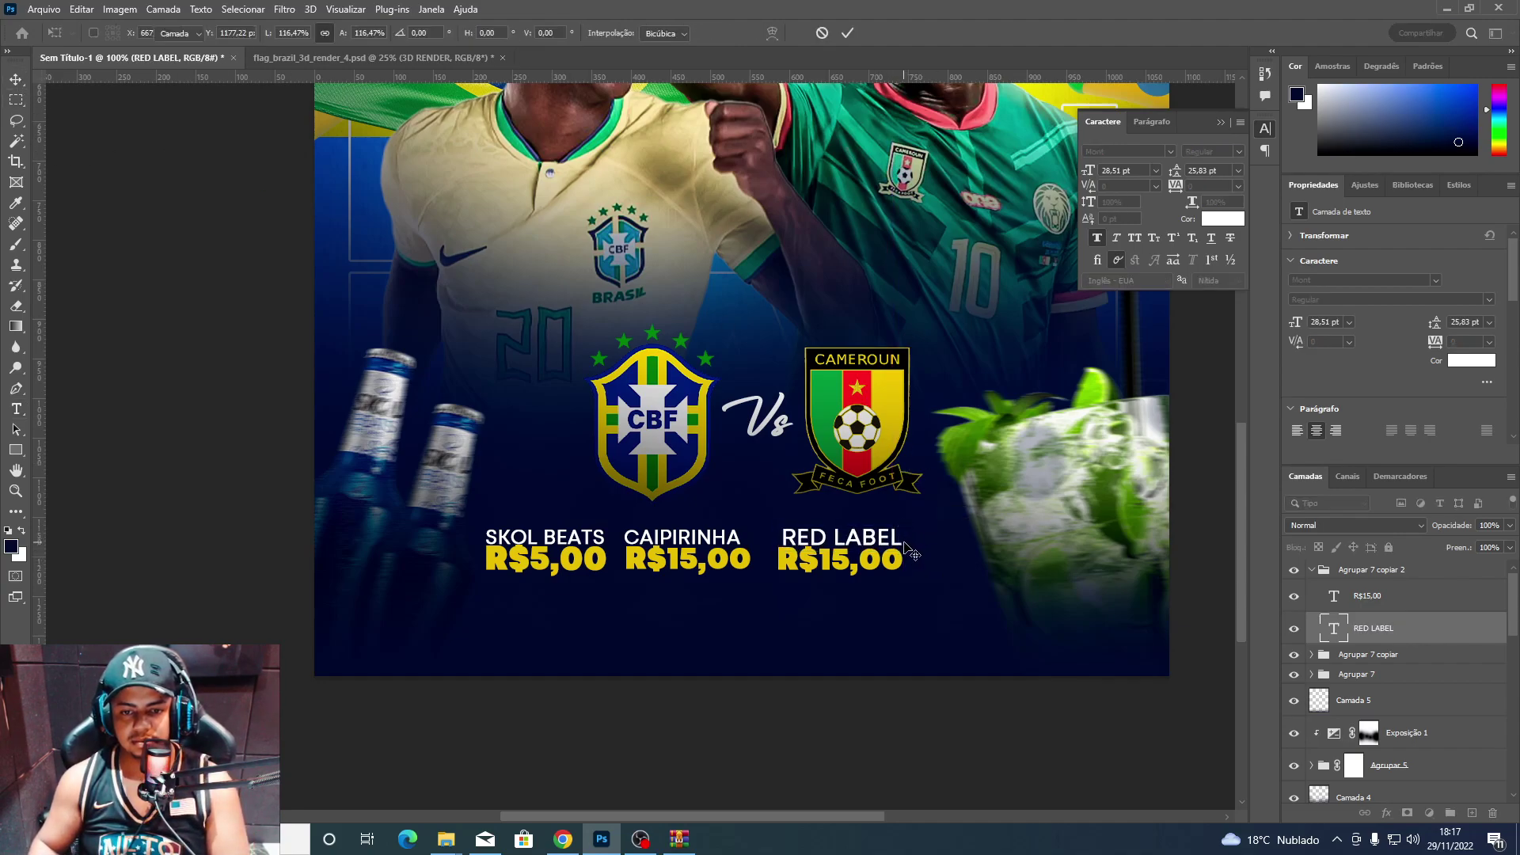
pyautogui.press('Return')
# Change the third price to R$197, enlarge it and centre it under RED LABEL.
pyautogui.press('t')
pyautogui.moveTo(820, 559); pyautogui.dragTo(849, 559)
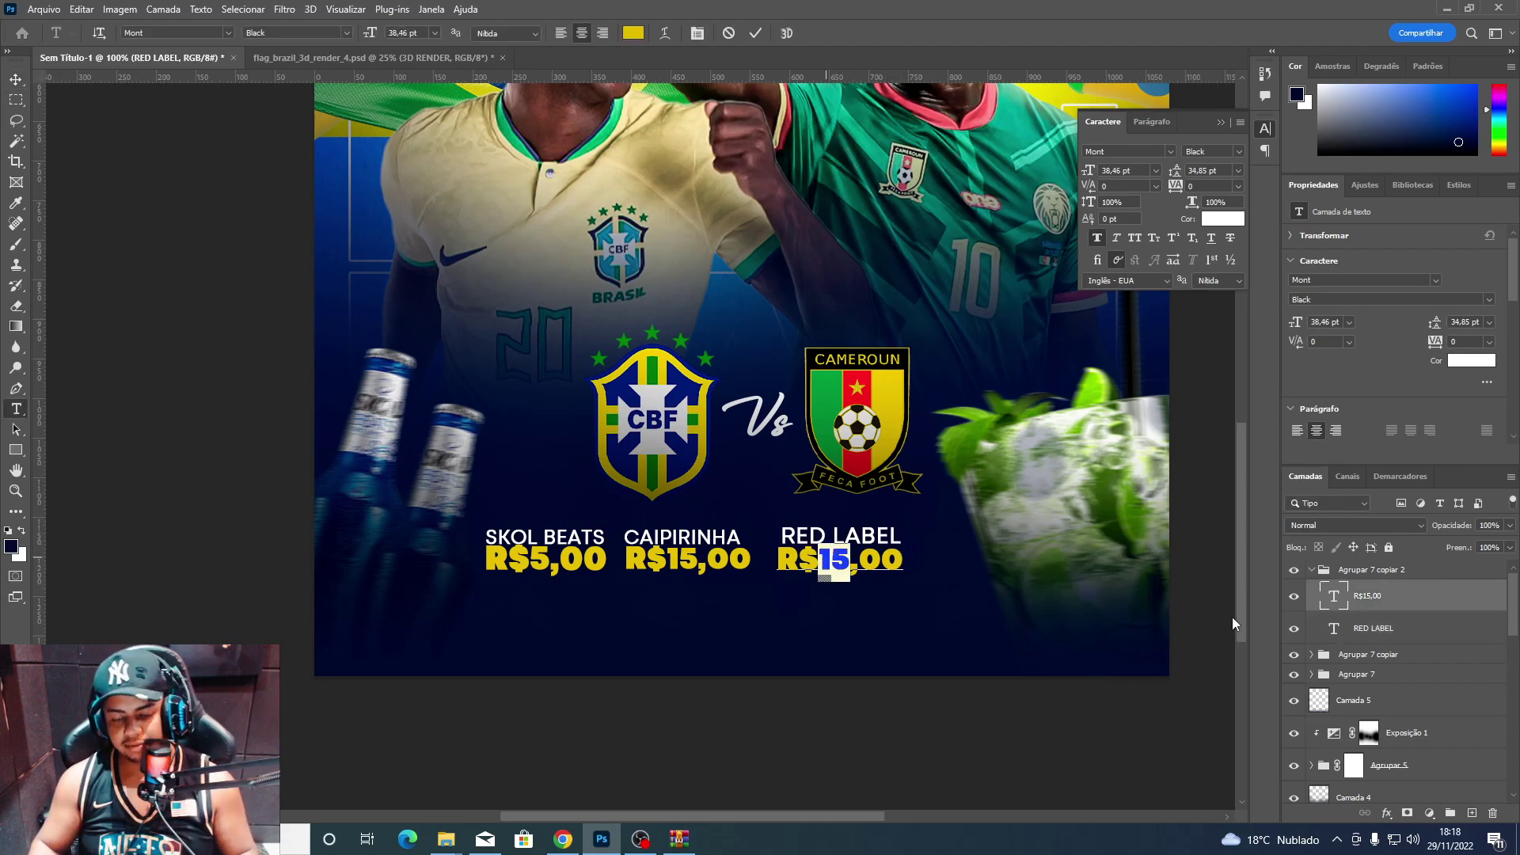
pyautogui.write('1')
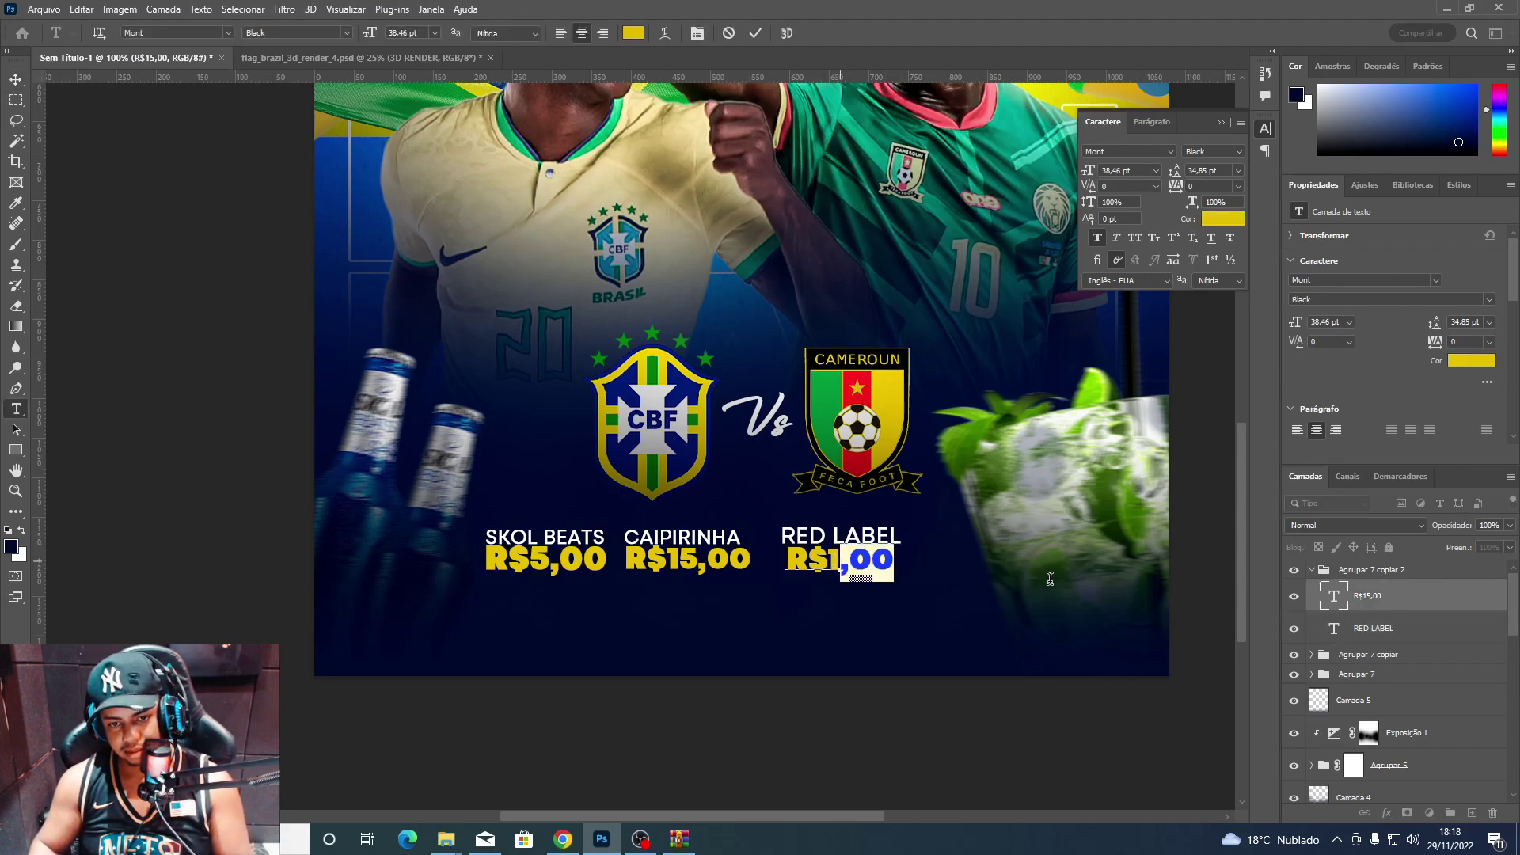
pyautogui.write('97')
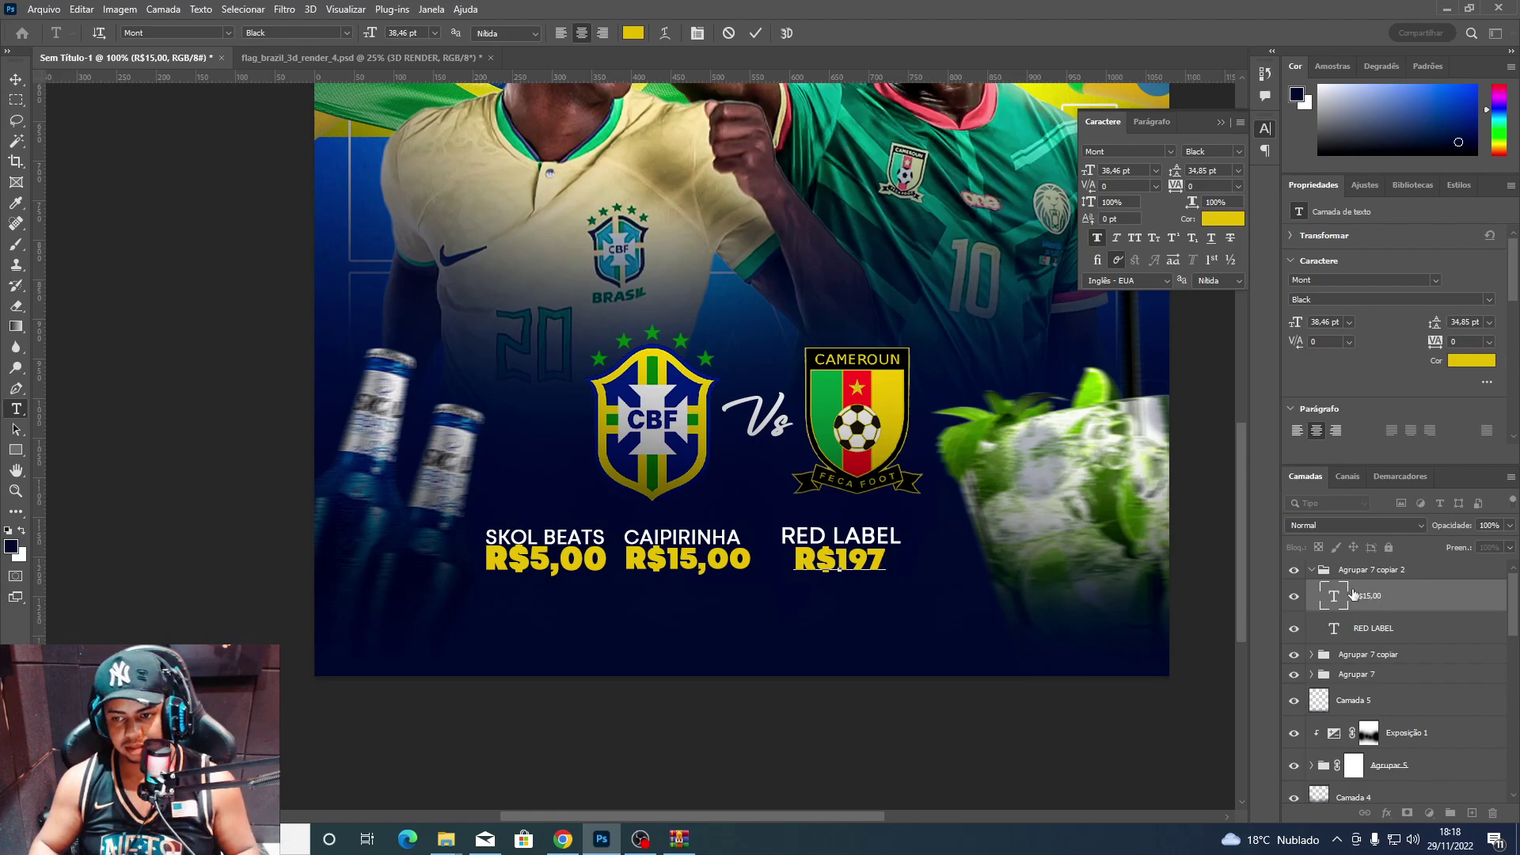
pyautogui.hotkey('ctrl', 'Return')
pyautogui.hotkey('ctrl', 't')
pyautogui.moveTo(885, 558); pyautogui.dragTo(899, 559)
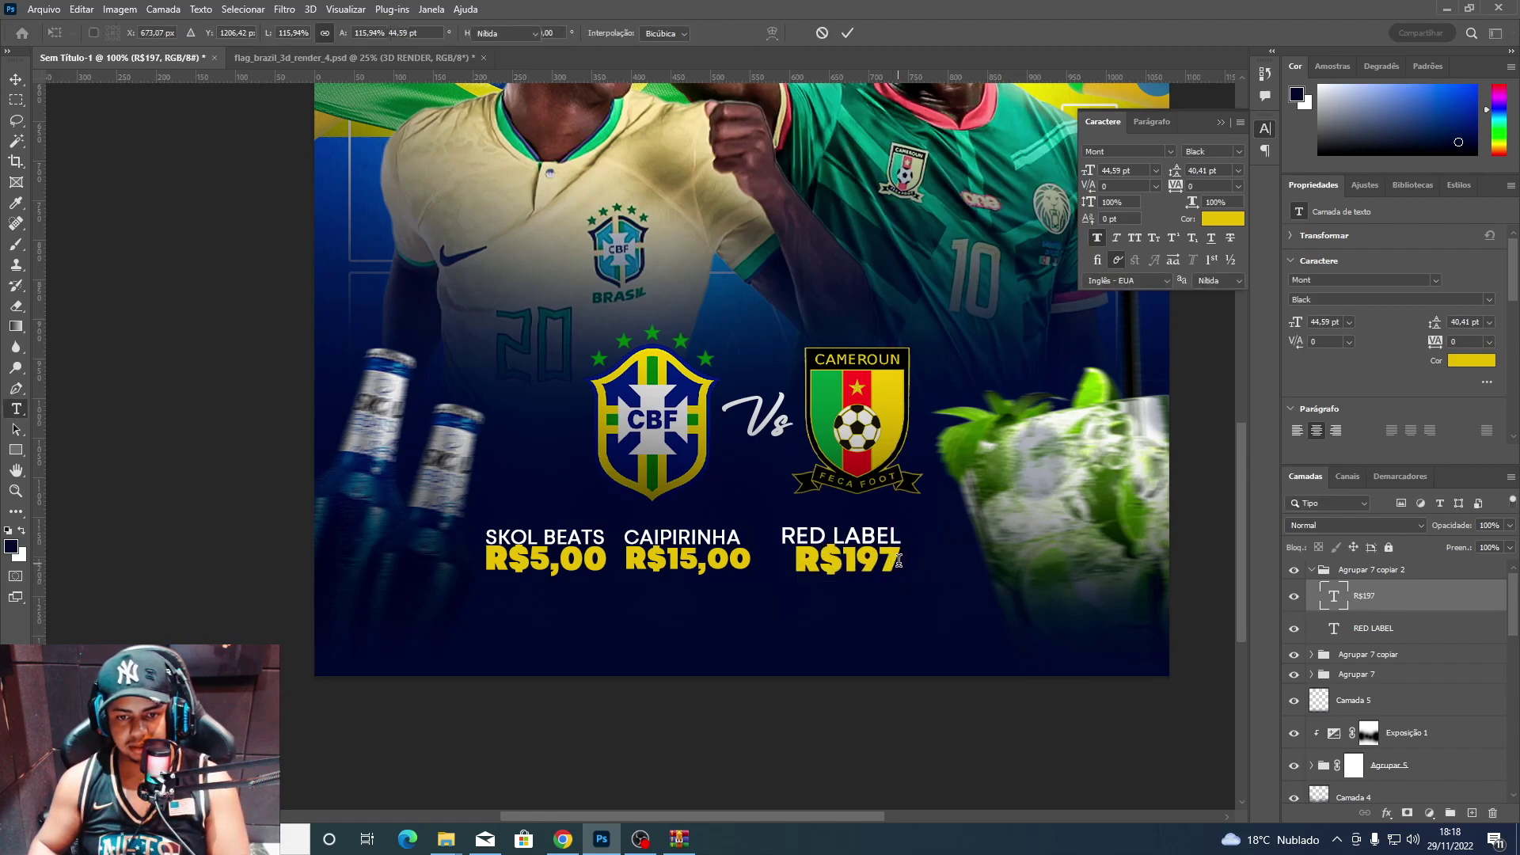
pyautogui.press('Return')
pyautogui.press('v')
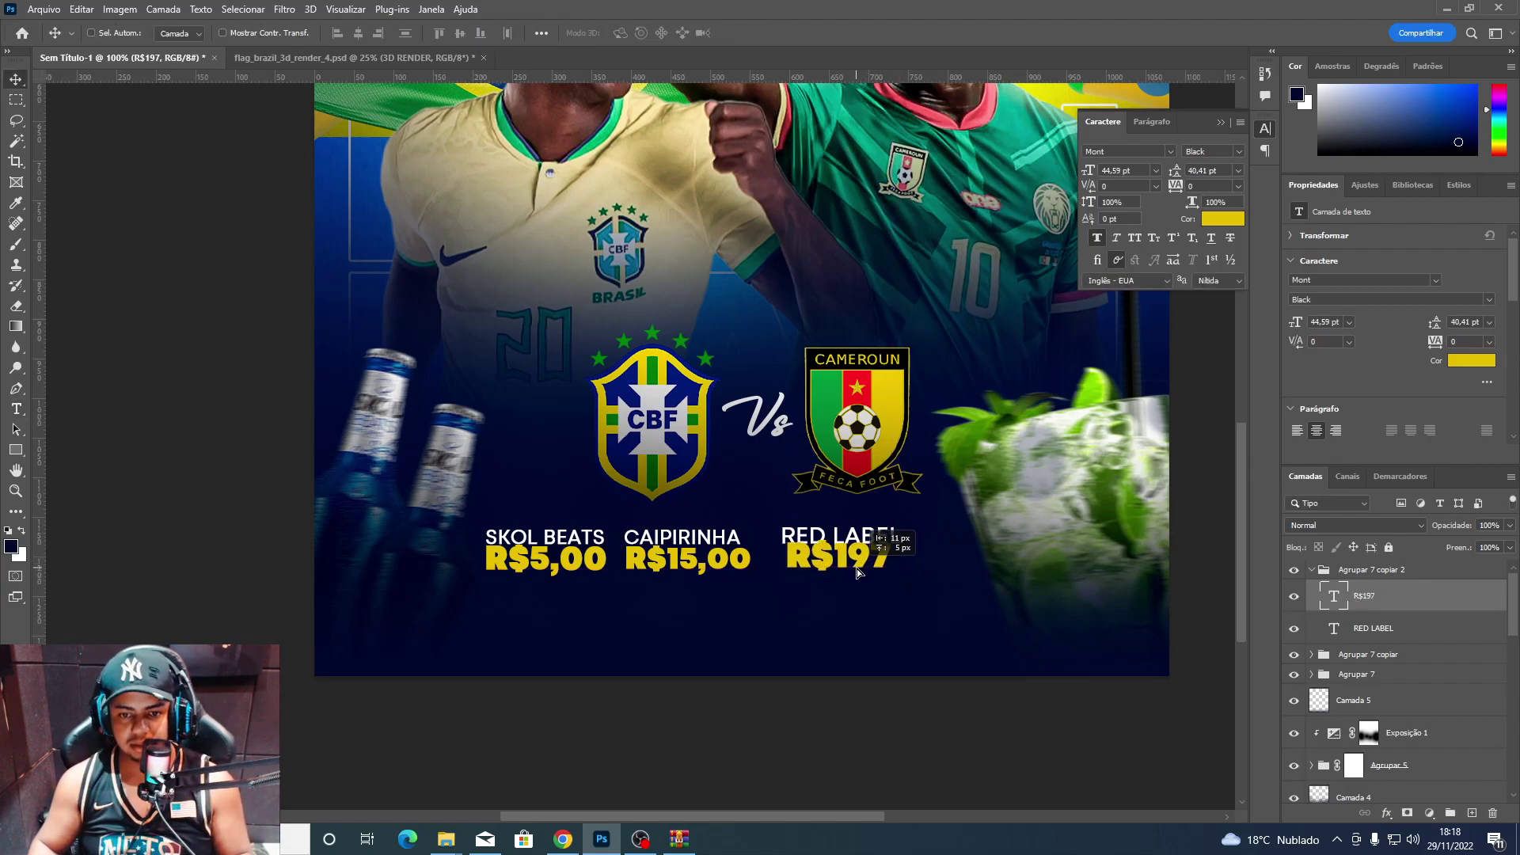
pyautogui.moveTo(866, 569); pyautogui.dragTo(852, 569)
# Duplicate the RED LABEL text below R$197 and retype the copy as COMBO.
pyautogui.press('t')
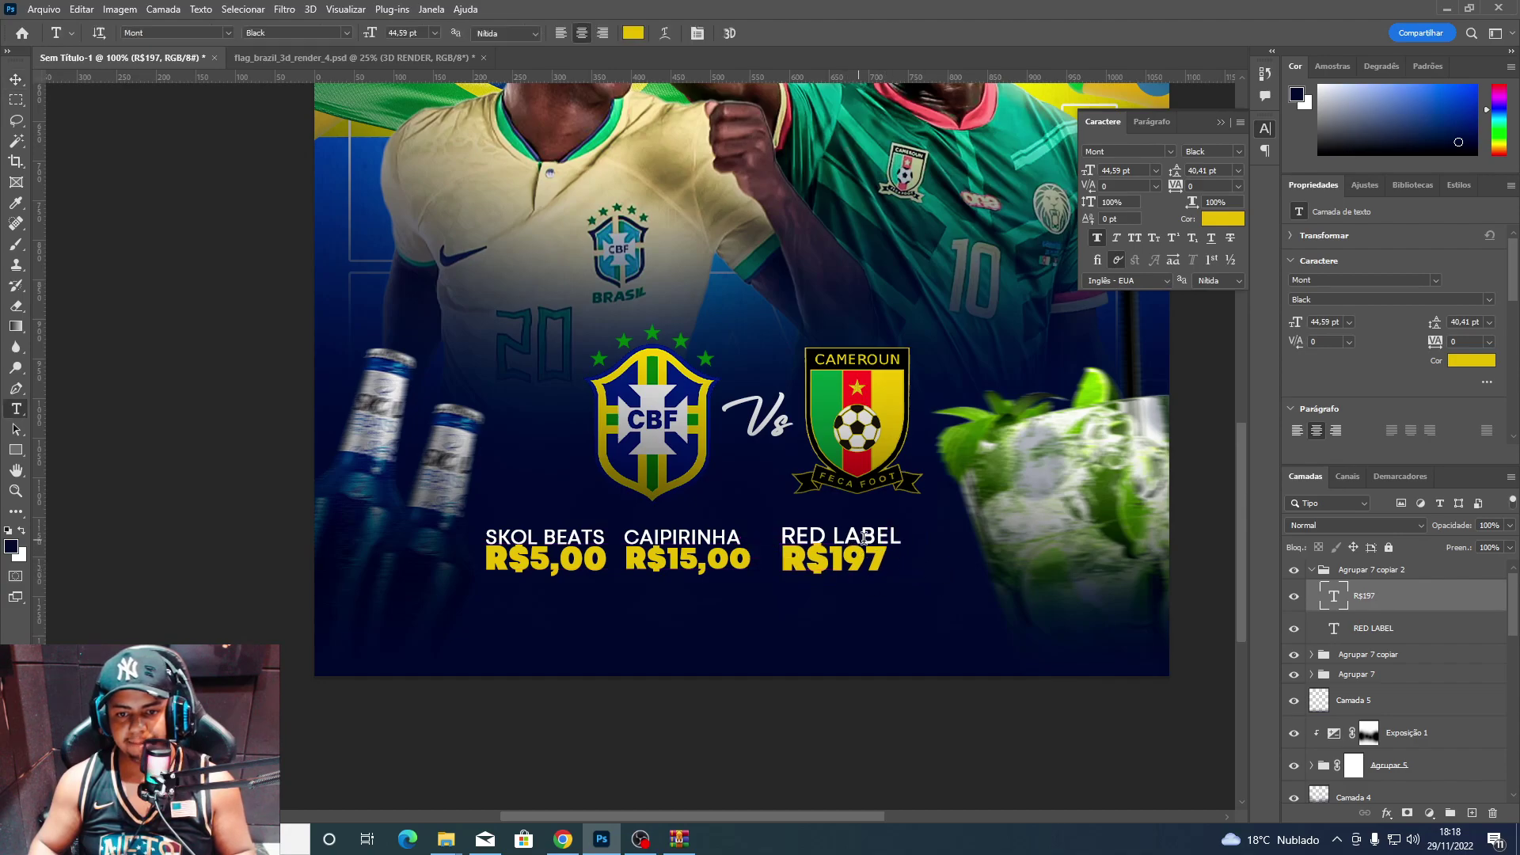
pyautogui.click(892, 536)
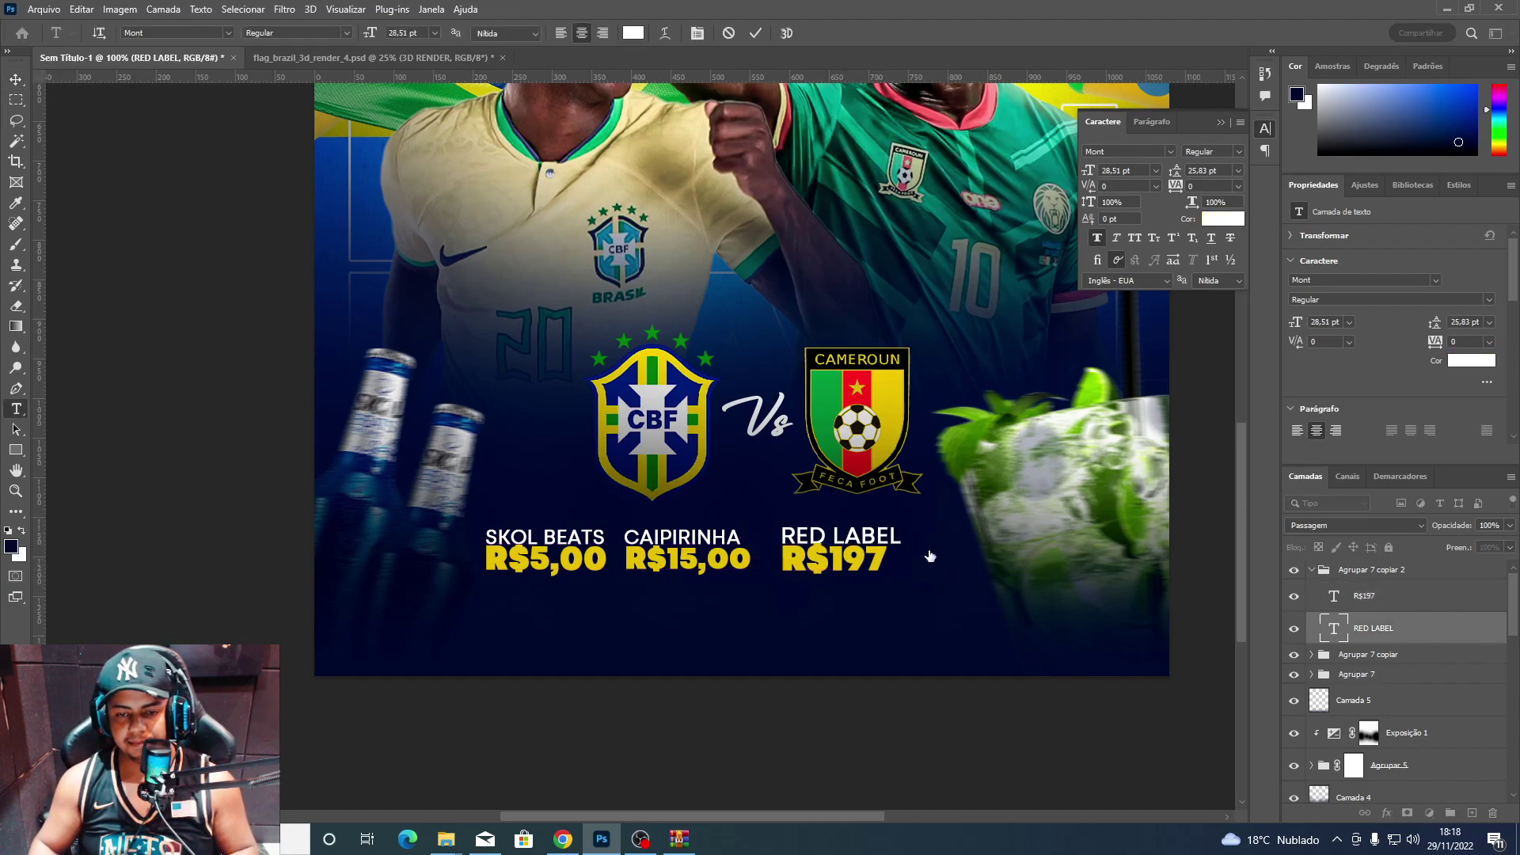
pyautogui.hotkey('ctrl', 't')
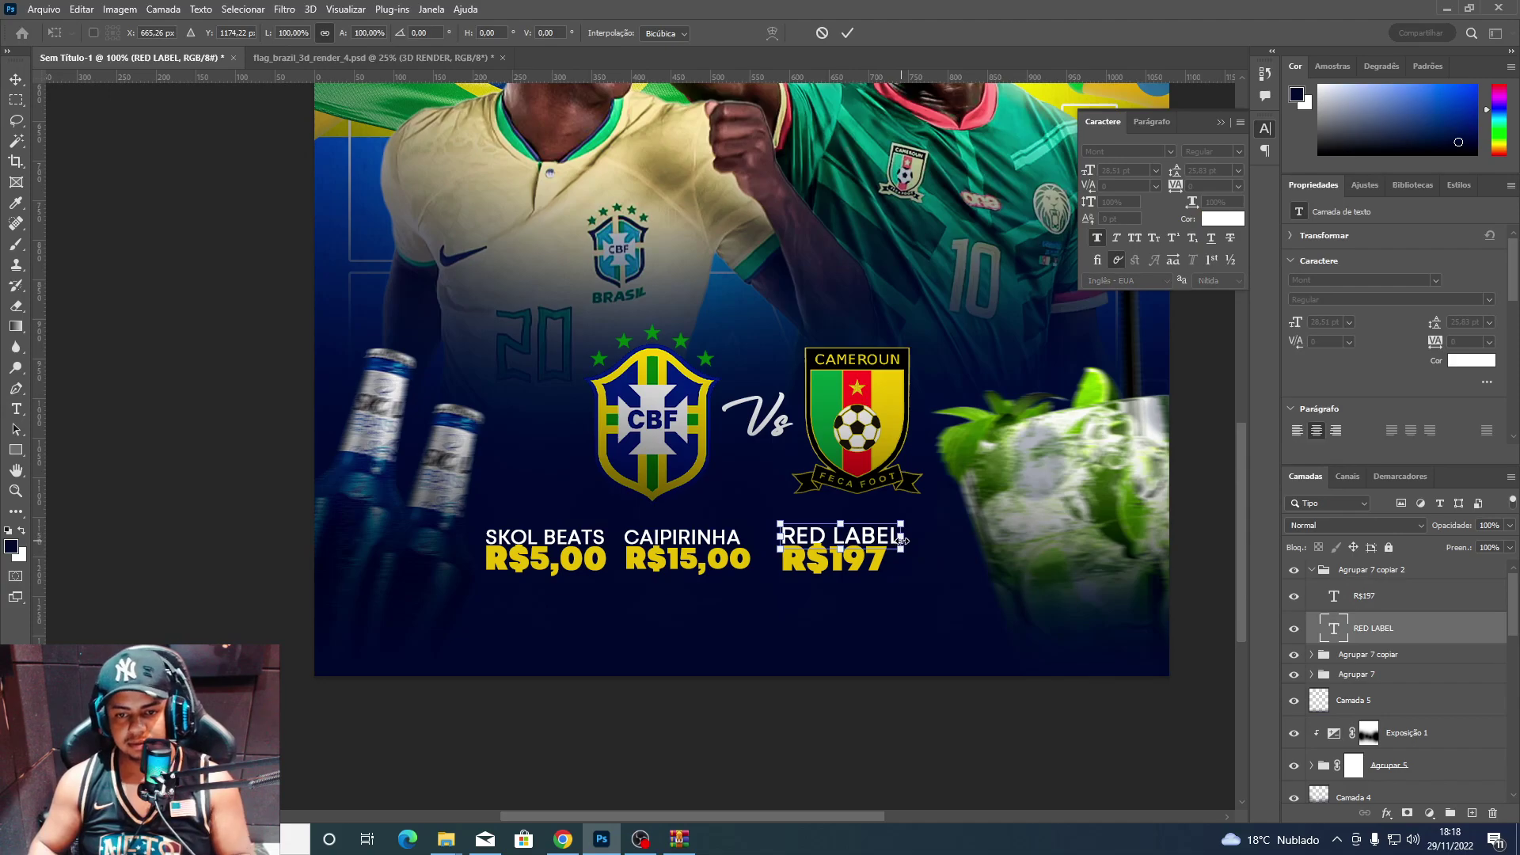
pyautogui.press('Return')
pyautogui.press('v')
pyautogui.moveTo(853, 534); pyautogui.dragTo(850, 583)
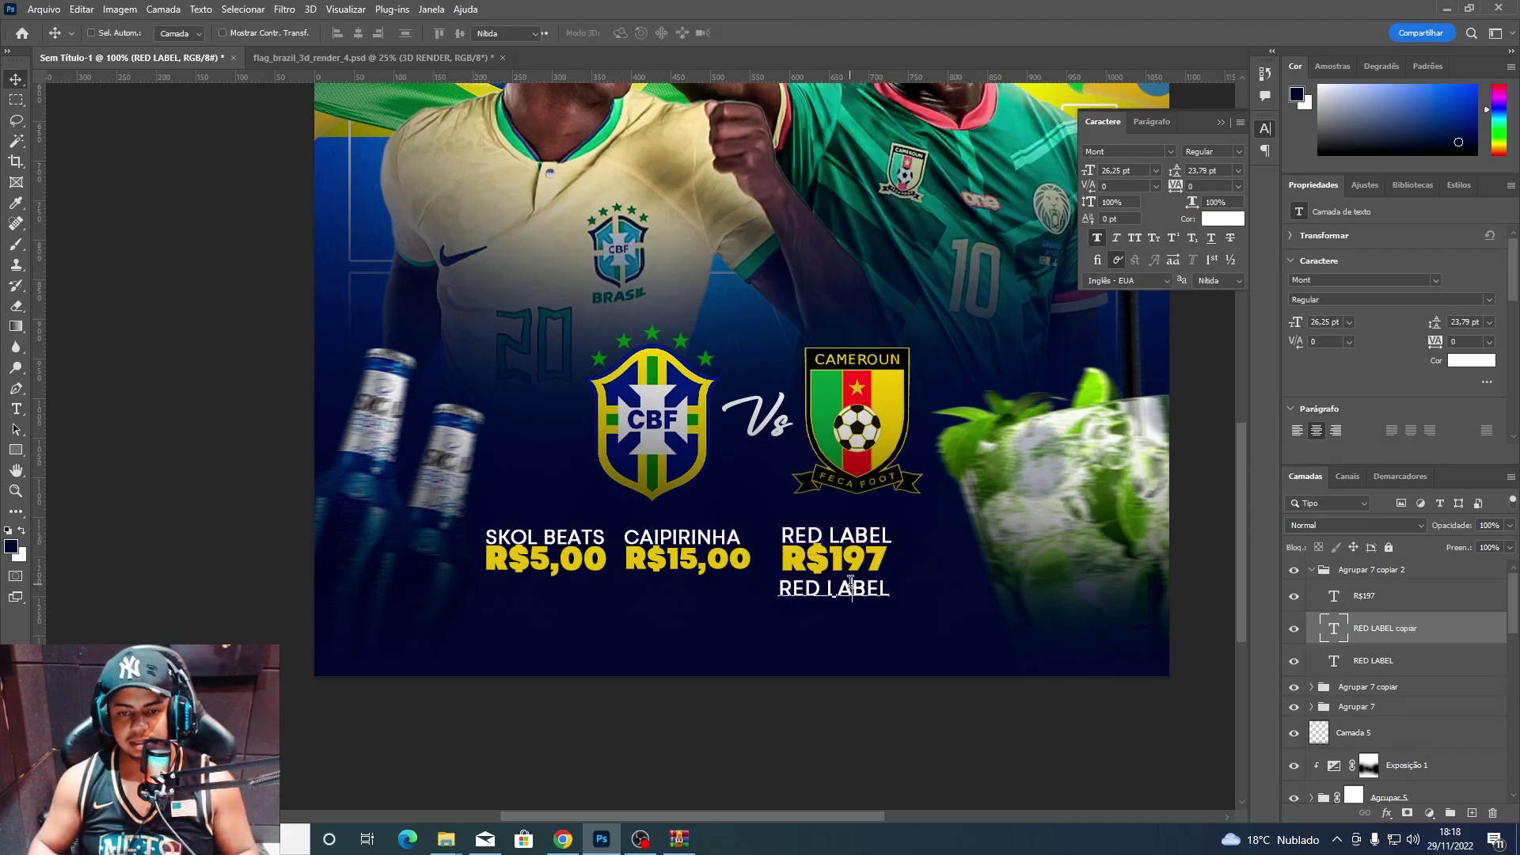
pyautogui.doubleClick(850, 583)
pyautogui.write('COMBO')
pyautogui.hotkey('ctrl', 'a')
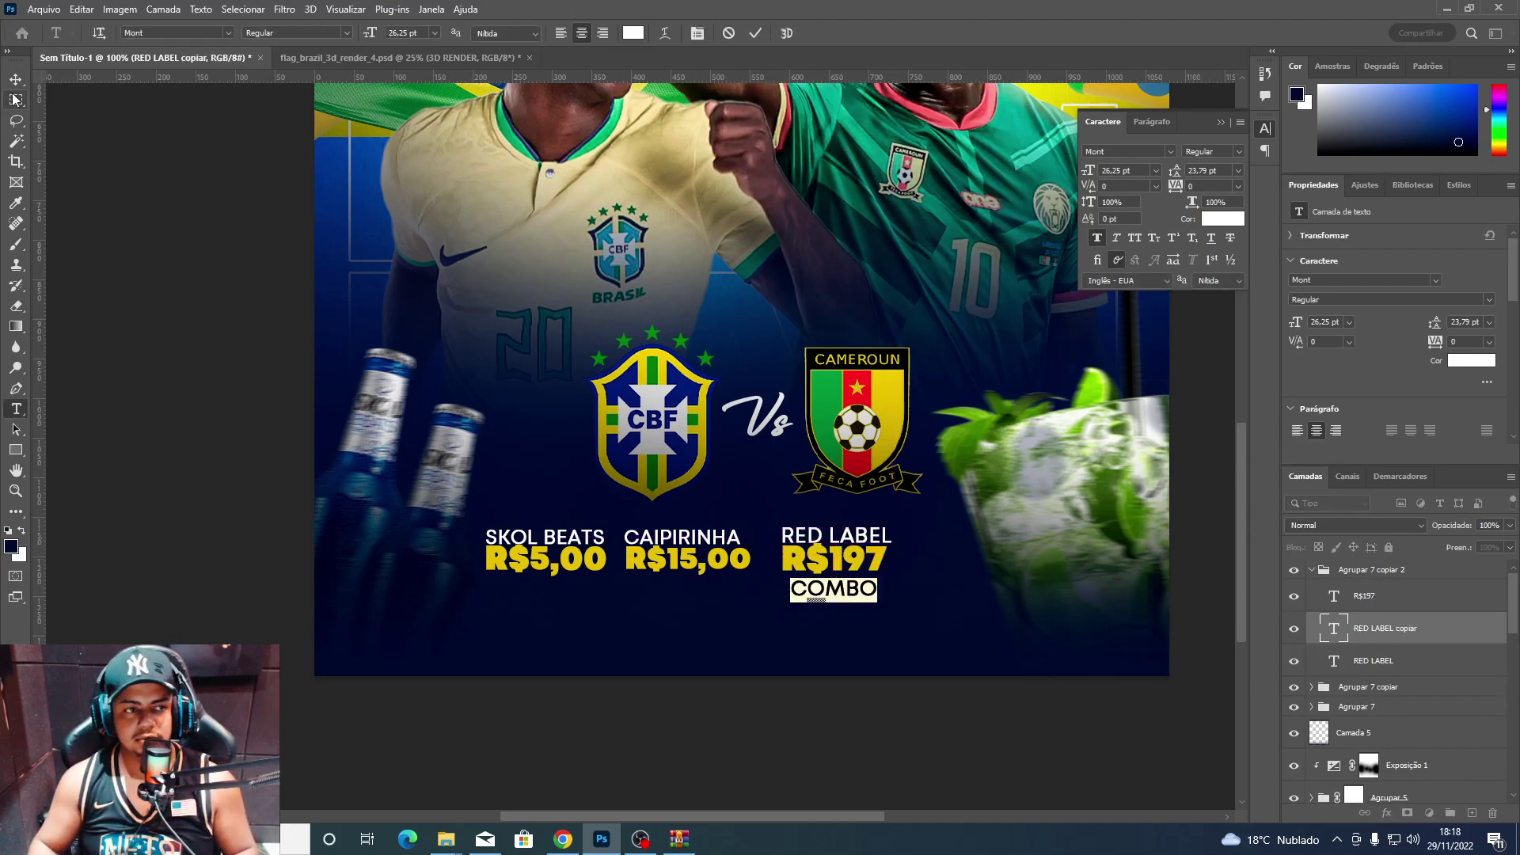
pyautogui.click(15, 98)
# Shrink COMBO to about half size, nudge it up and right, and collapse the group.
pyautogui.hotkey('ctrl', 't')
pyautogui.moveTo(876, 602)
pyautogui.mouseDown()
pyautogui.moveTo(835, 590)
pyautogui.moveTo(824, 552)
pyautogui.mouseUp()
pyautogui.press('Return')
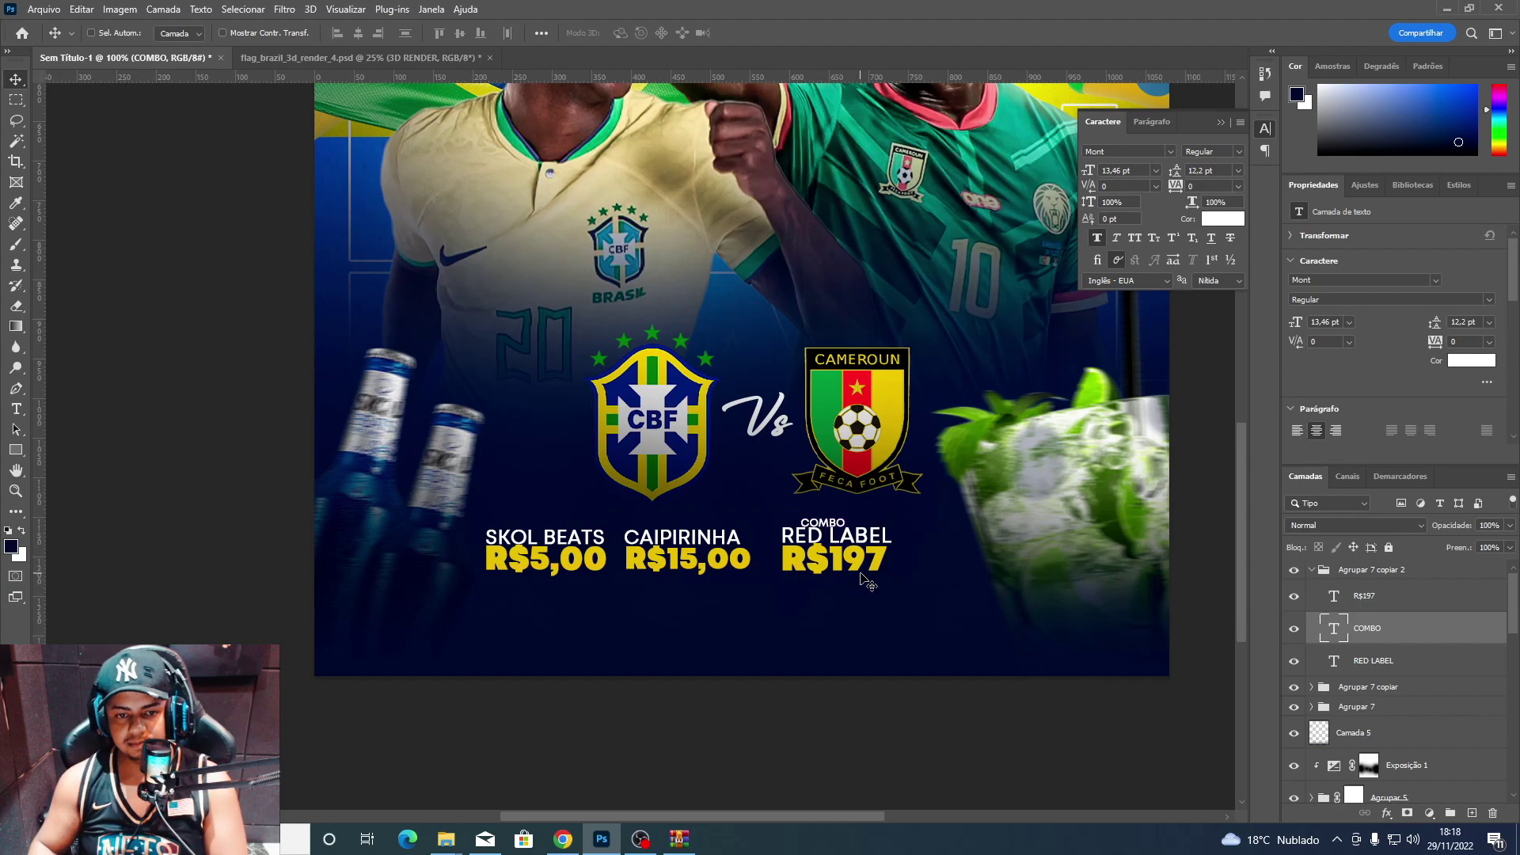
pyautogui.press('Up')
pyautogui.press('Up')
pyautogui.press('Up')
pyautogui.press('Right')
pyautogui.press('Right')
pyautogui.press('ctrl')
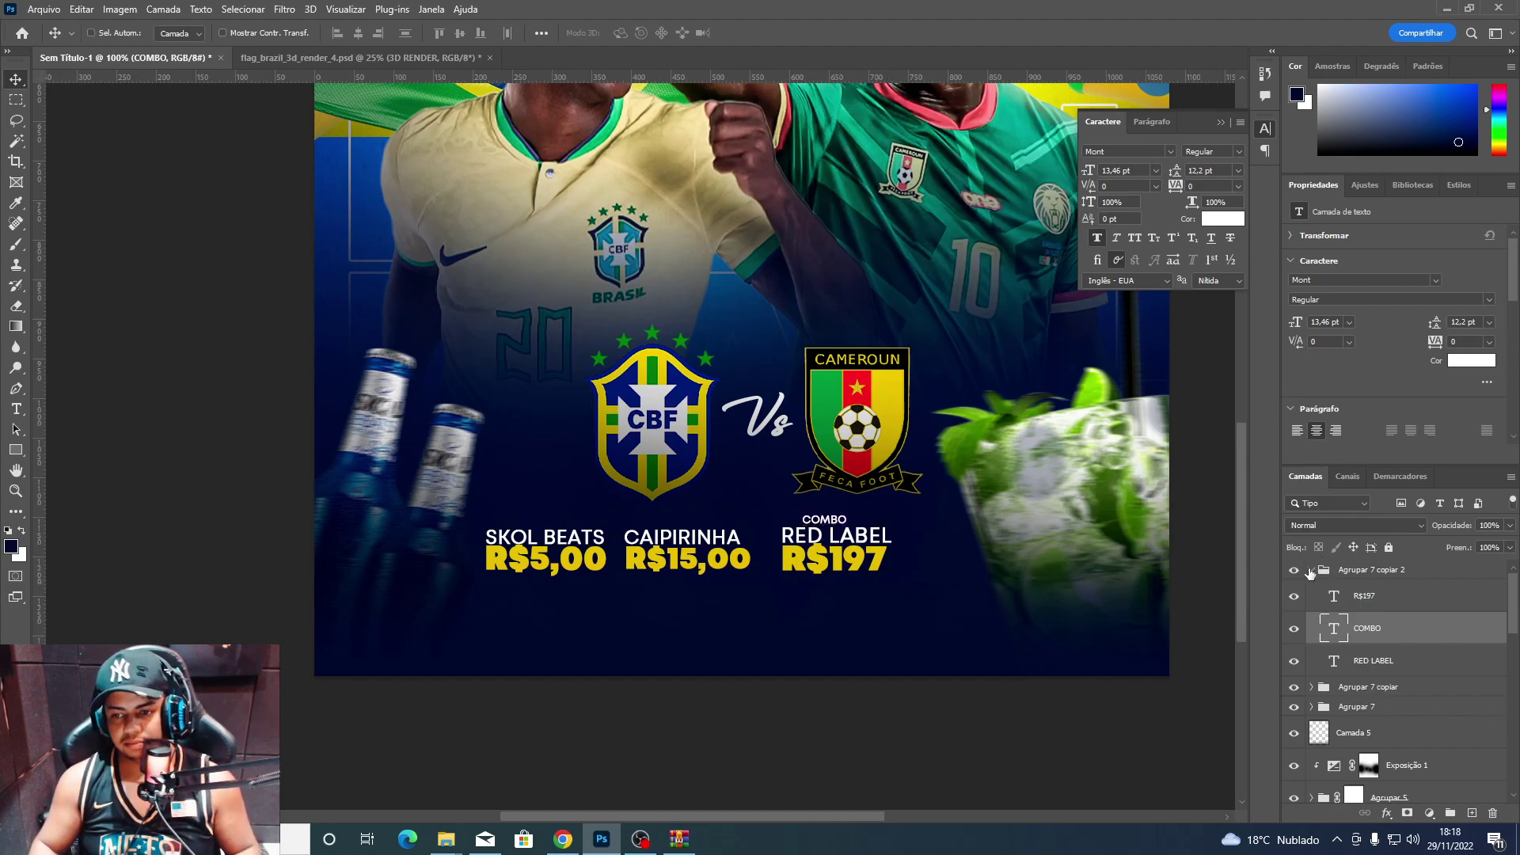
pyautogui.click(1309, 571)
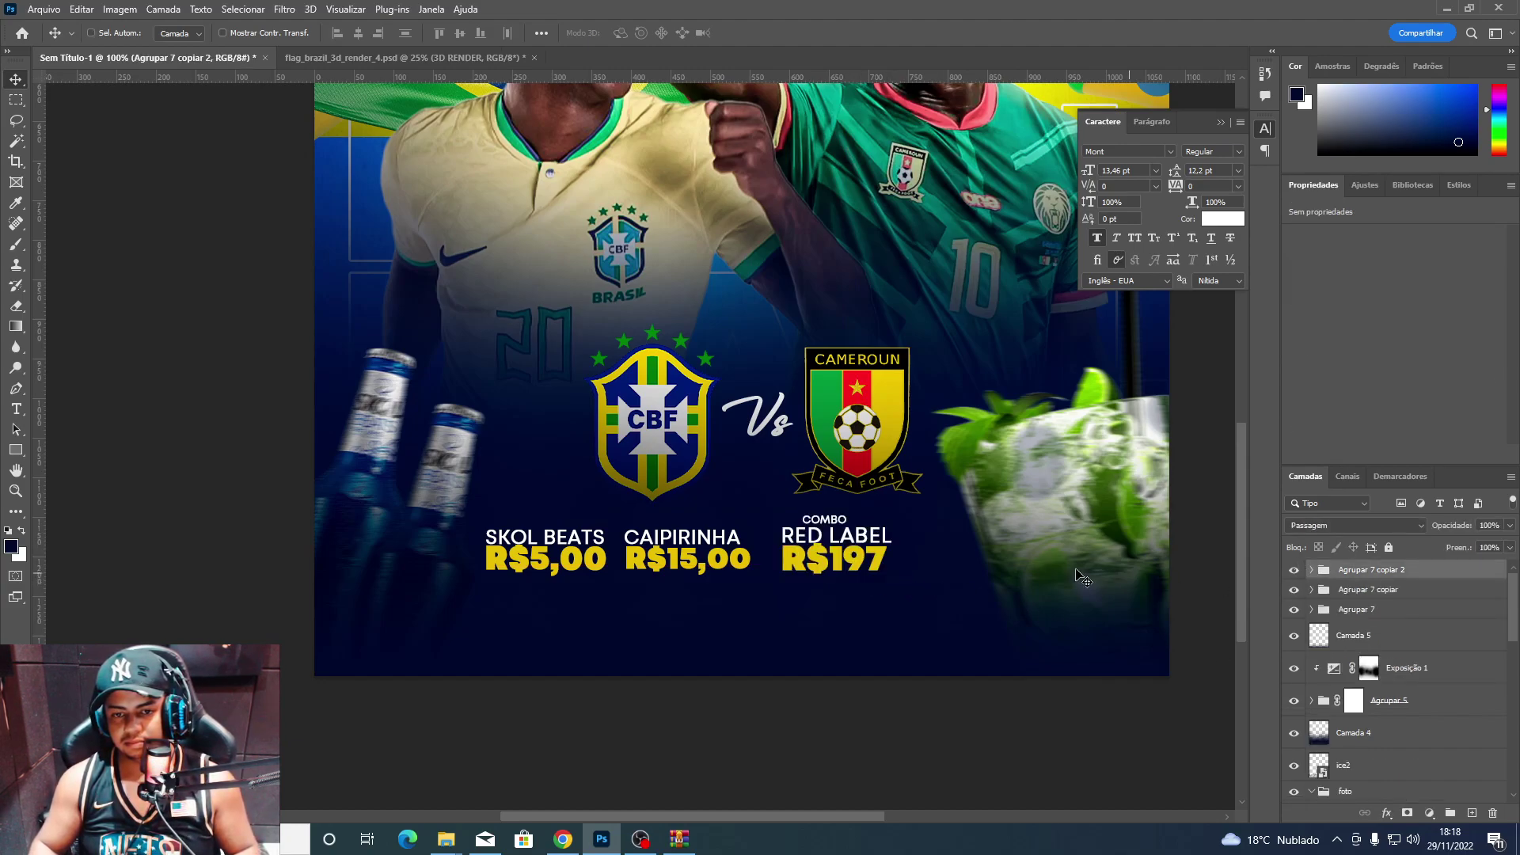
# Move the three price groups right, then place the pin PNG from EVENTO PRO shrunk small.
pyautogui.keyDown('shift'); pyautogui.click(1365, 607); pyautogui.keyUp('shift')
pyautogui.moveTo(829, 598); pyautogui.dragTo(894, 614)
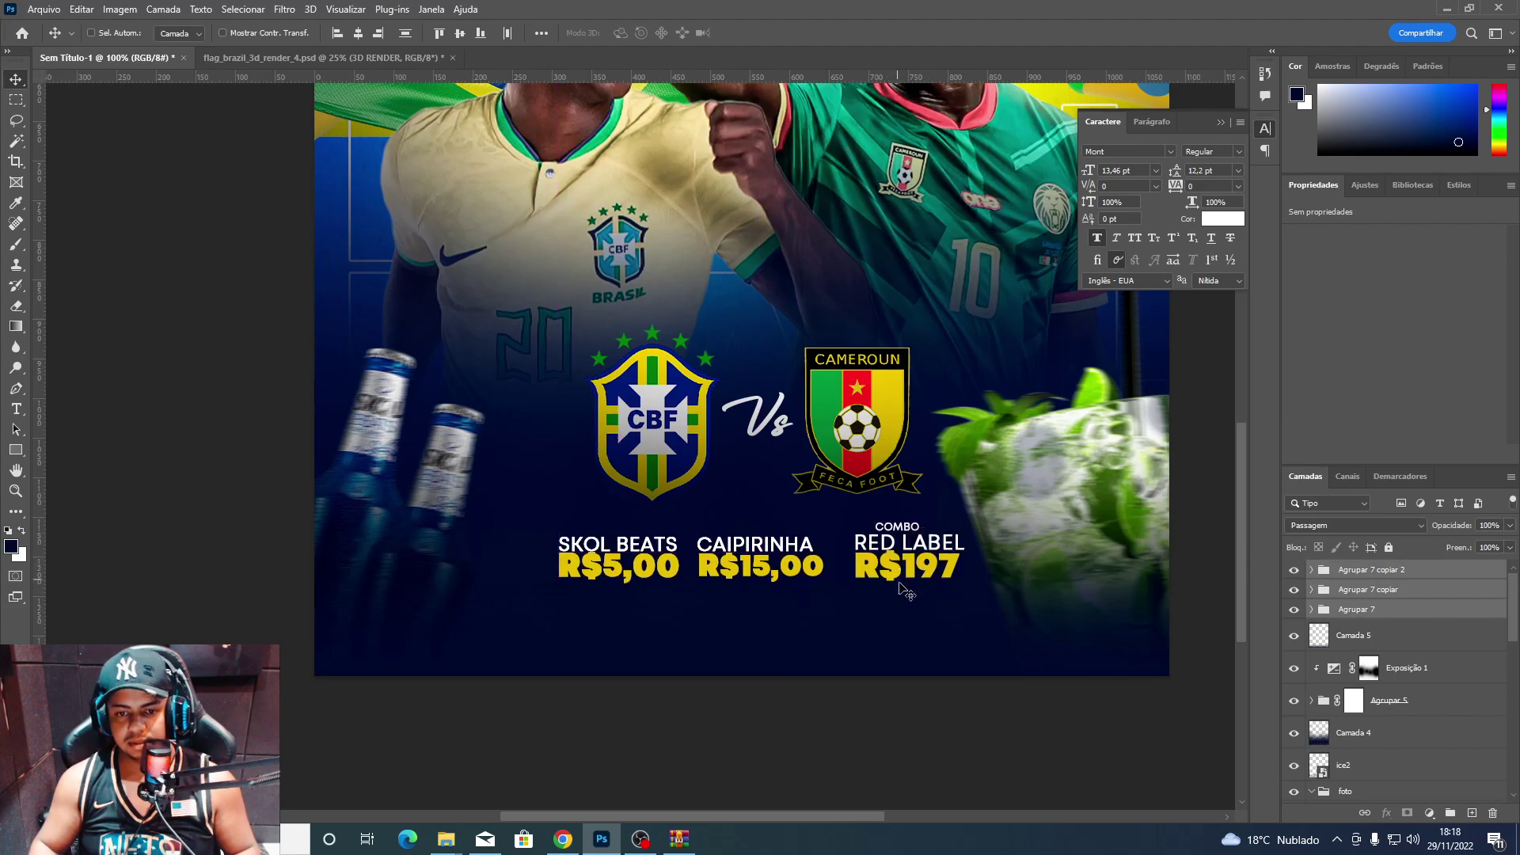
pyautogui.press('super')
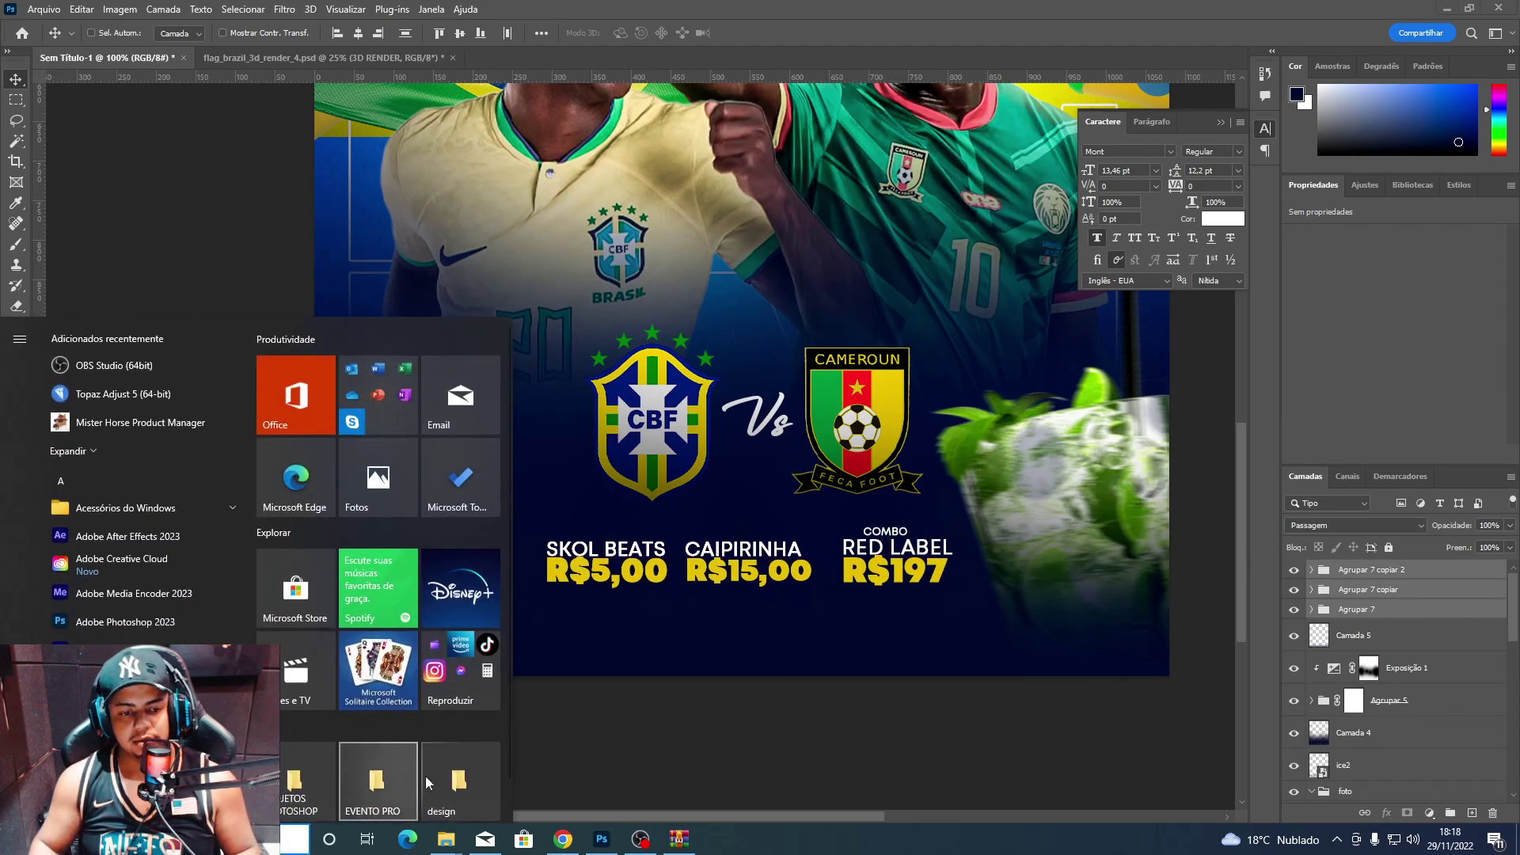
pyautogui.click(425, 776)
pyautogui.moveTo(835, 322); pyautogui.dragTo(473, 394)
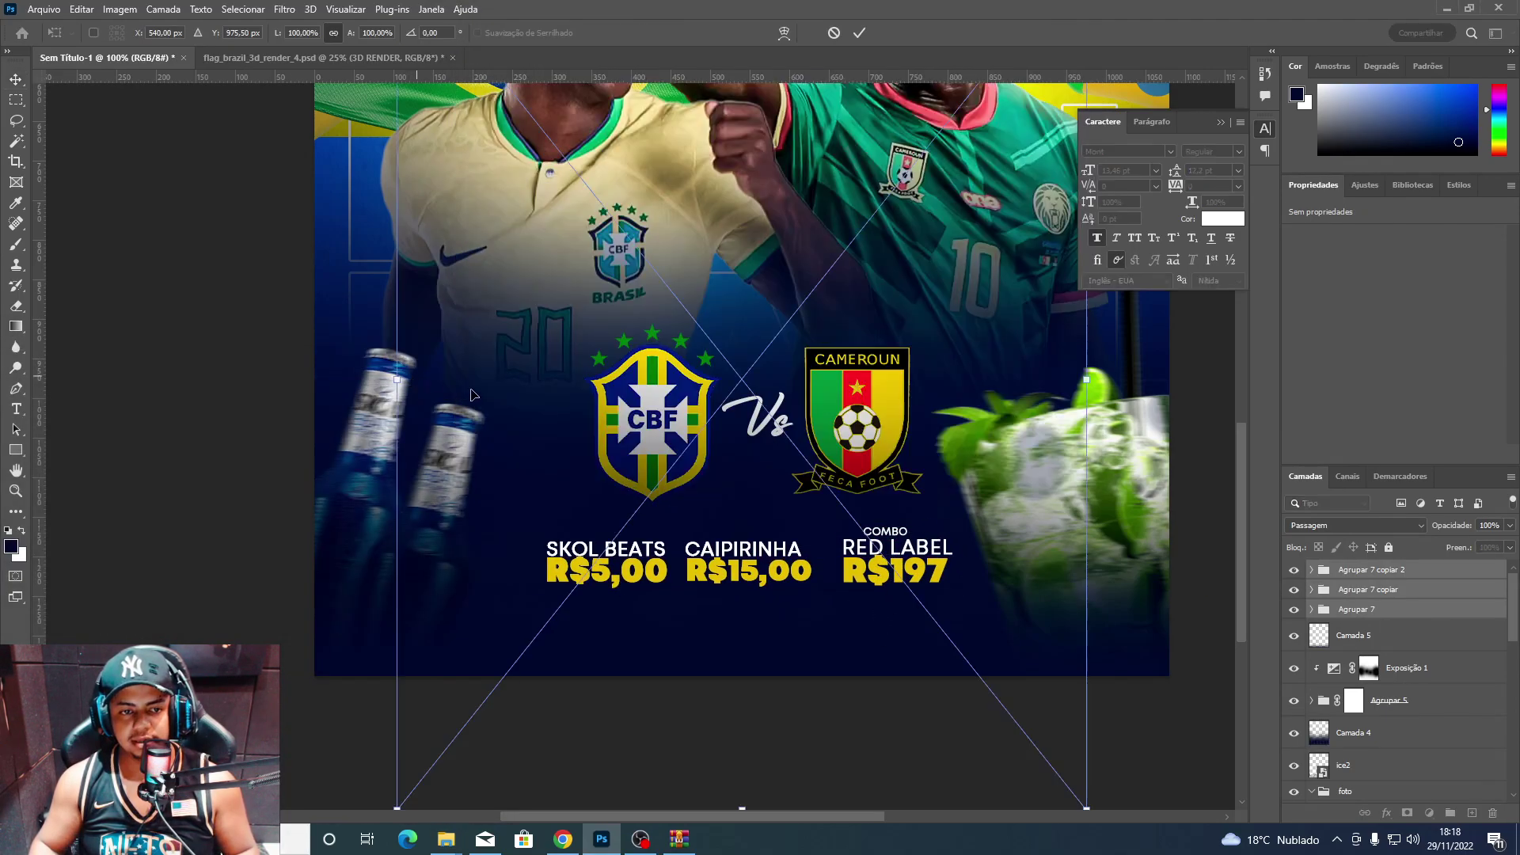
pyautogui.moveTo(1086, 380)
pyautogui.mouseDown()
pyautogui.moveTo(475, 378)
pyautogui.moveTo(434, 361)
pyautogui.mouseUp()
pyautogui.press('Return')
# Give the pin a white Color Overlay and position it beside the SKOL BEATS price.
pyautogui.click(1383, 811)
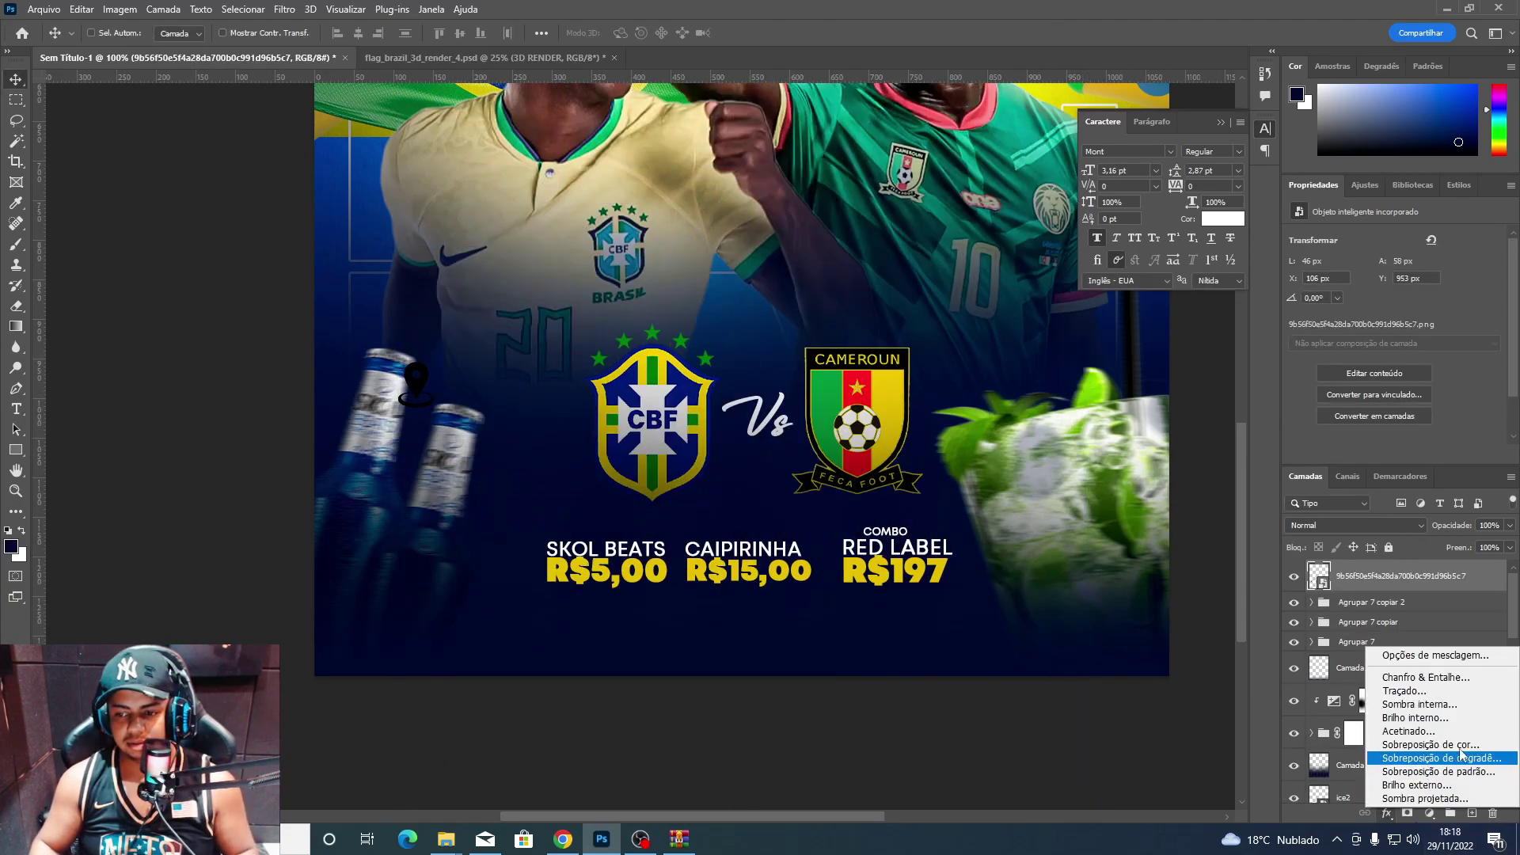
pyautogui.click(1417, 750)
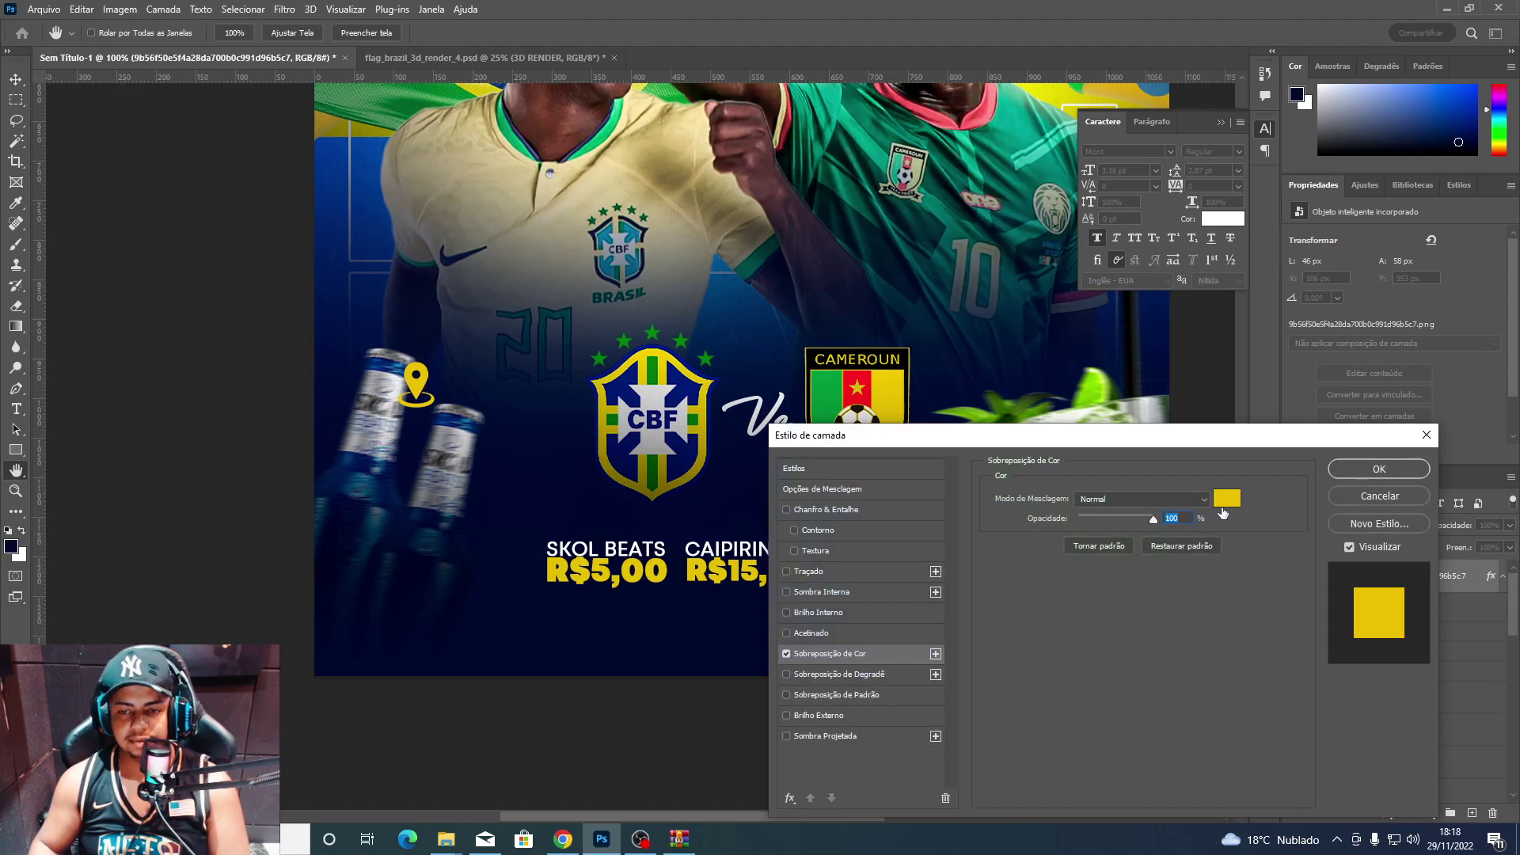
pyautogui.click(1223, 513)
pyautogui.click(1038, 446)
pyautogui.click(1403, 443)
pyautogui.click(1379, 469)
pyautogui.moveTo(415, 384)
pyautogui.mouseDown()
pyautogui.moveTo(552, 610)
pyautogui.moveTo(568, 590)
pyautogui.moveTo(514, 564)
pyautogui.mouseUp()
pyautogui.hotkey('ctrl', 't')
pyautogui.press('Return')
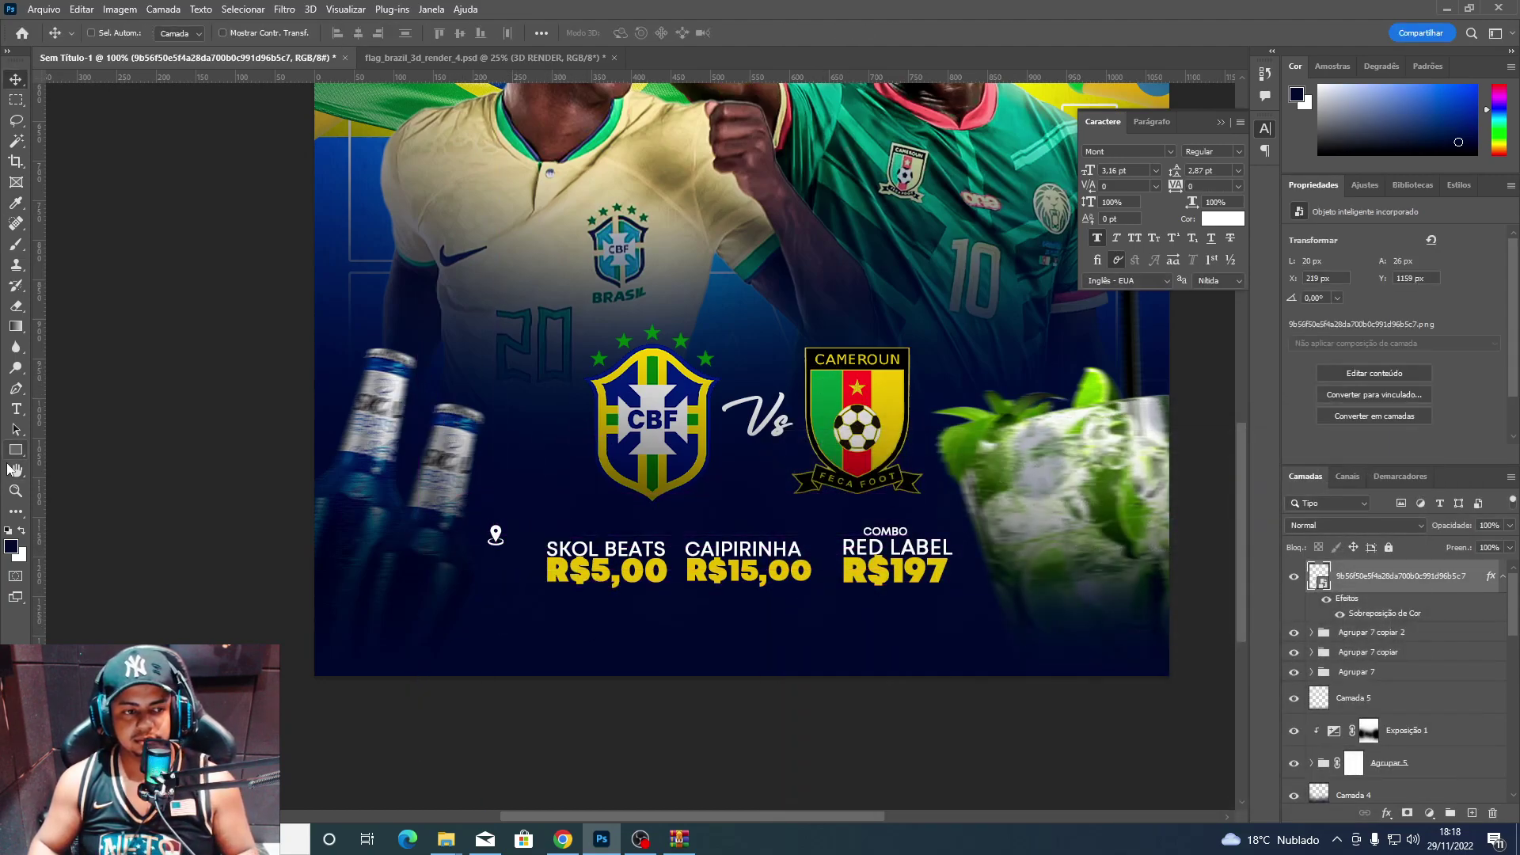
pyautogui.click(15, 451)
pyautogui.click(127, 465)
# Draw a blue rounded-rectangle bar beneath the prices.
pyautogui.click(190, 32)
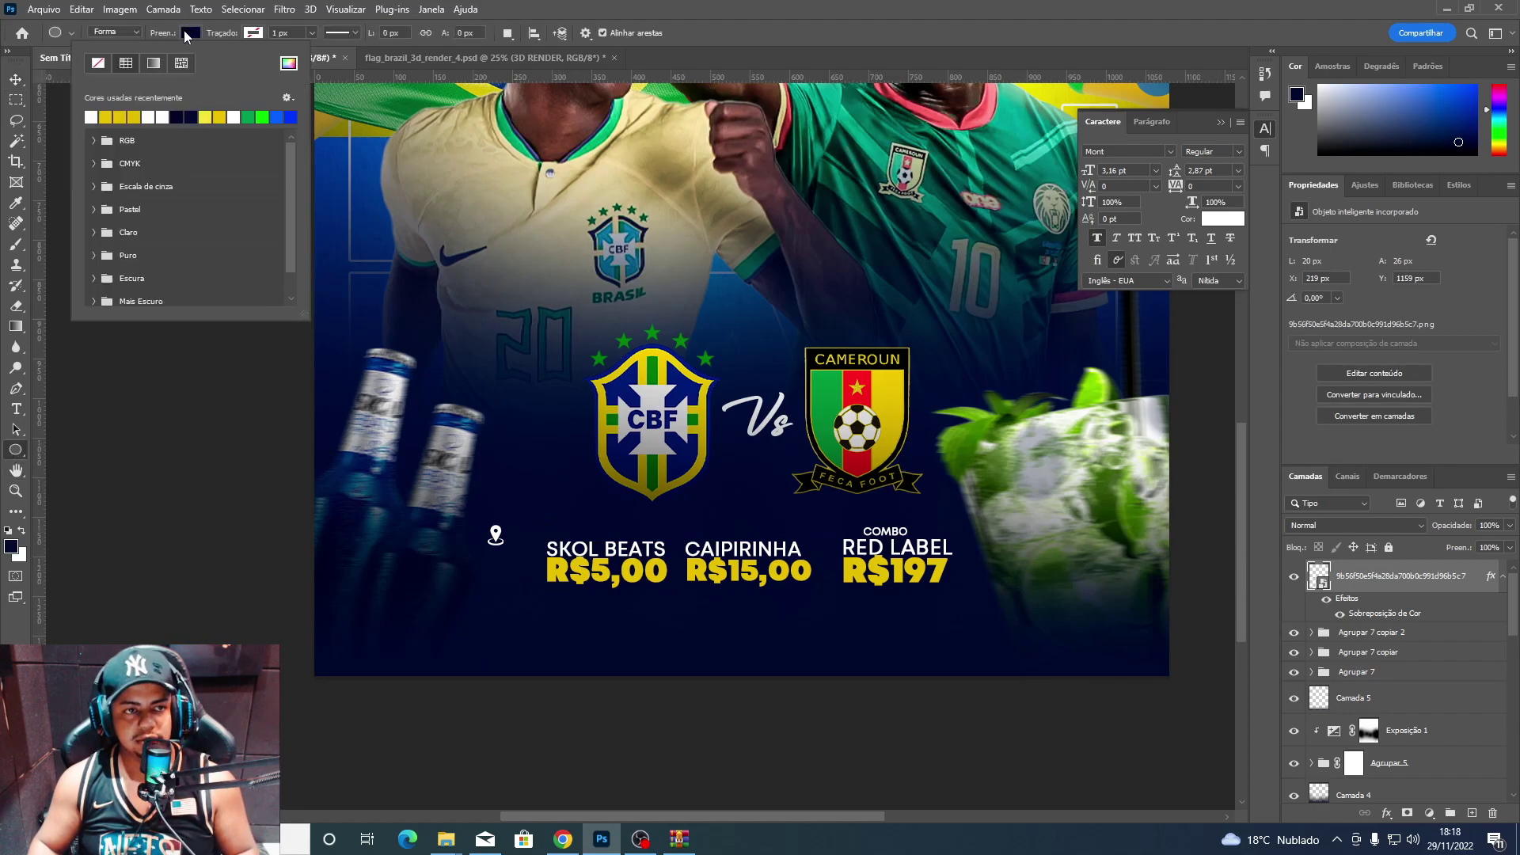
pyautogui.click(508, 604)
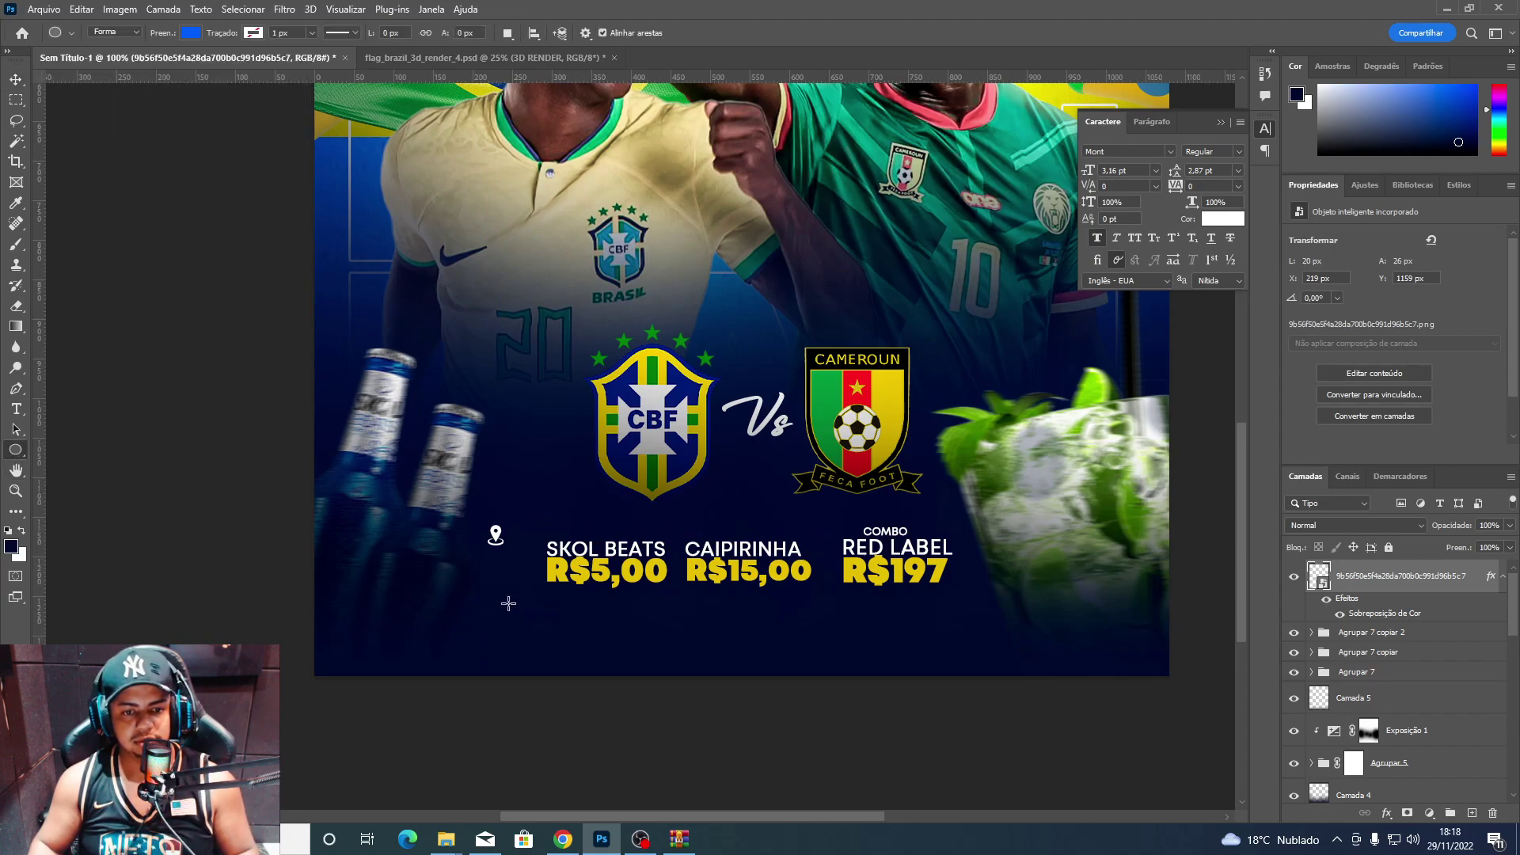
pyautogui.hotkey('ctrl', 'z')
pyautogui.rightClick(23, 452)
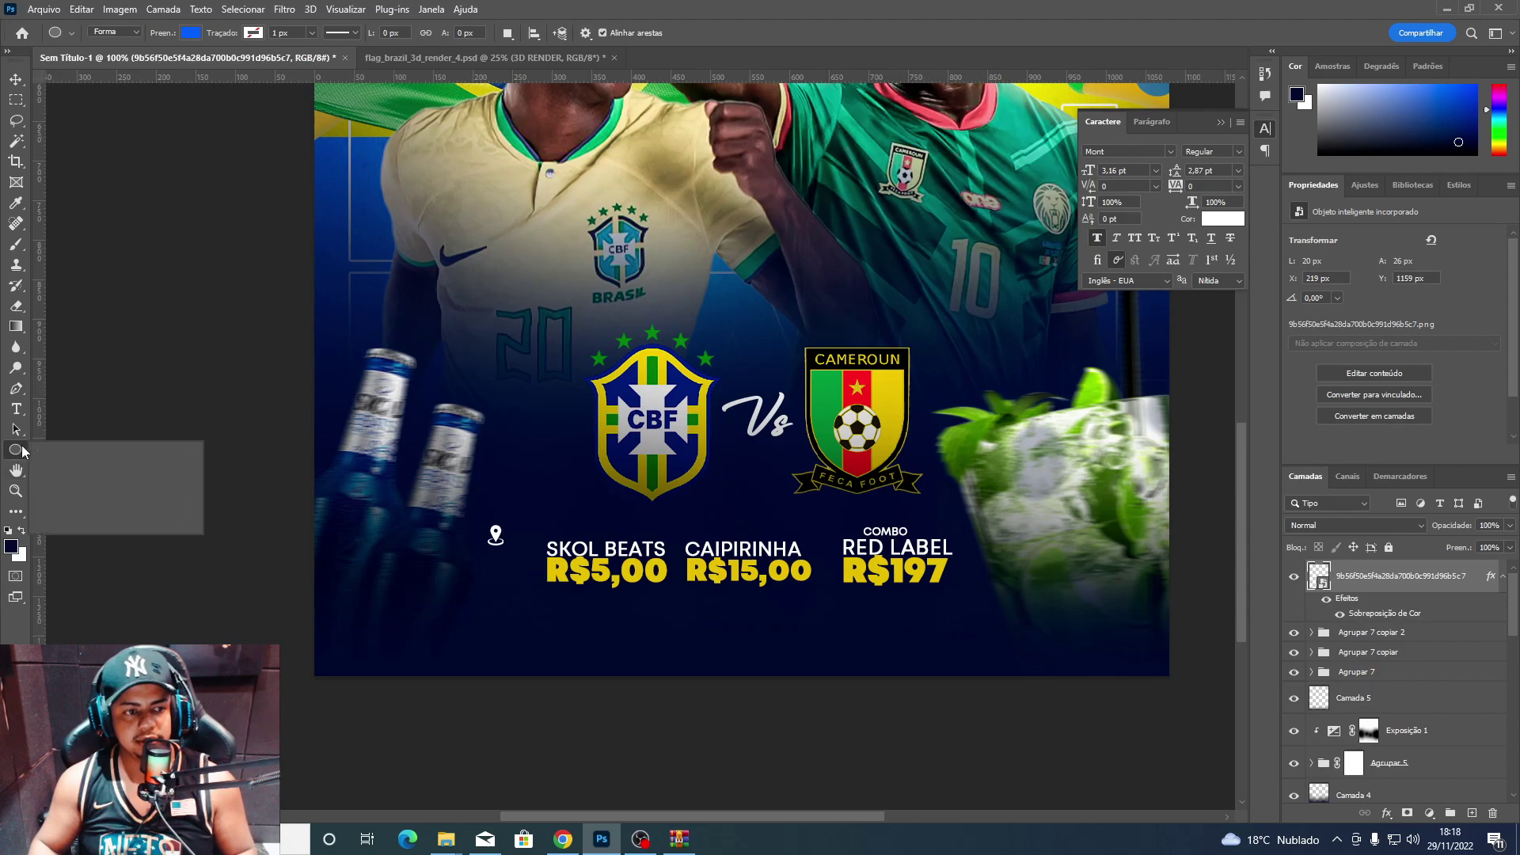
pyautogui.click(116, 449)
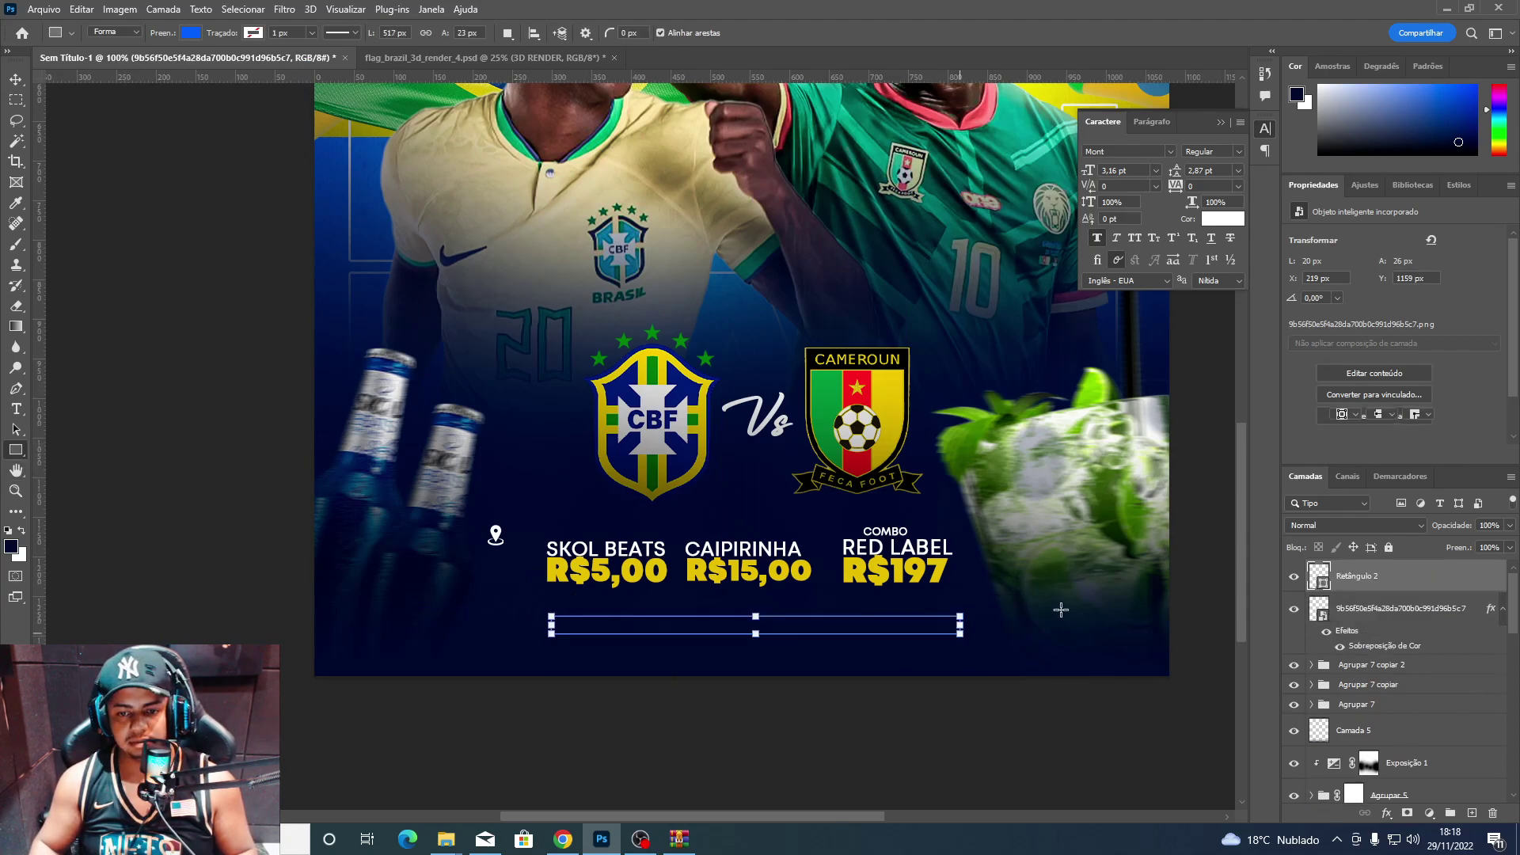
pyautogui.moveTo(961, 636); pyautogui.dragTo(1018, 635)
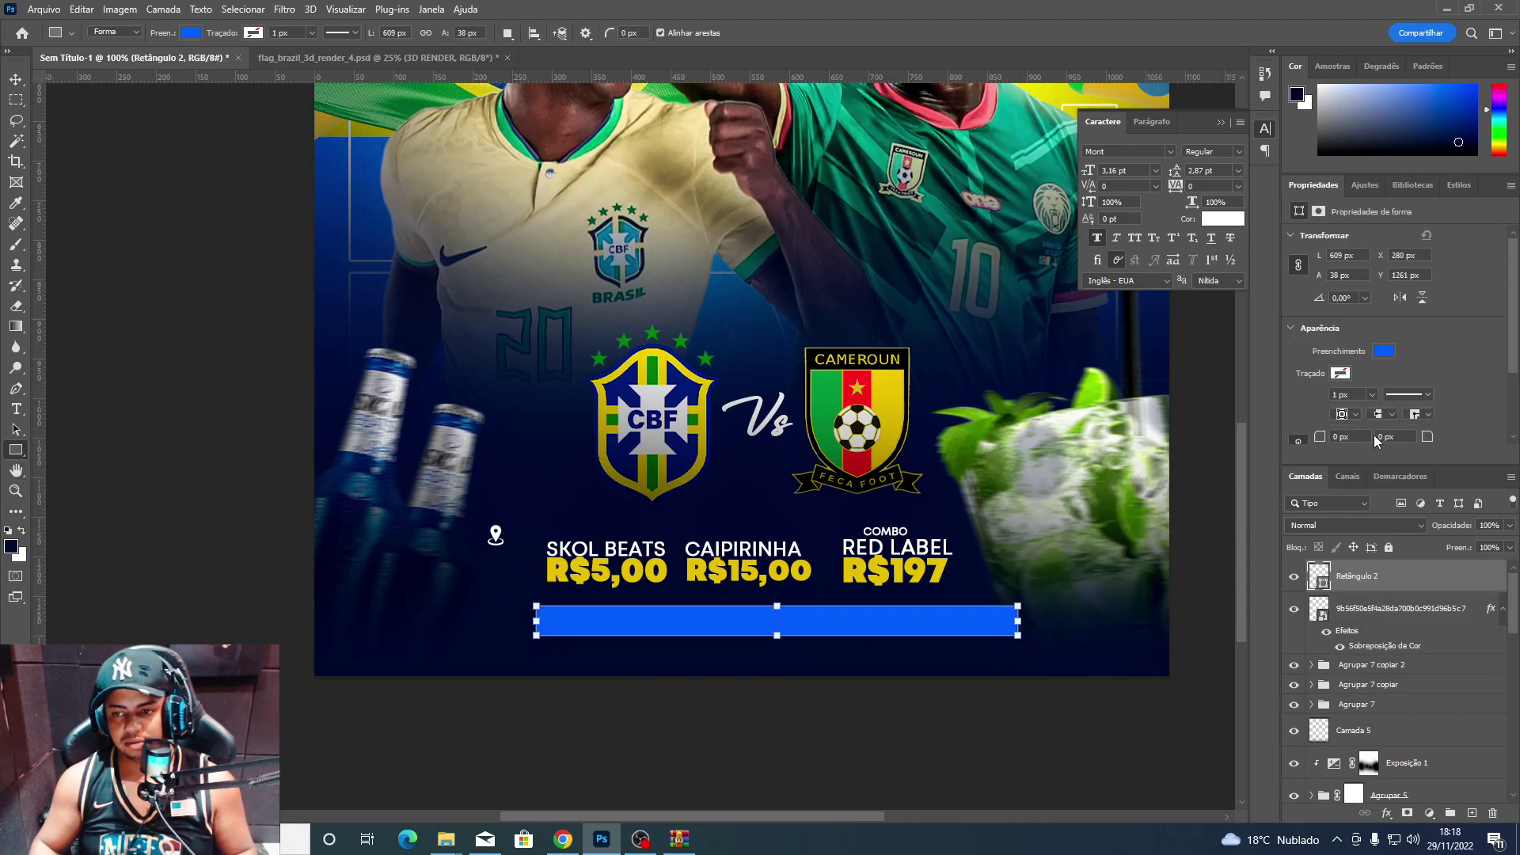
pyautogui.press('v')
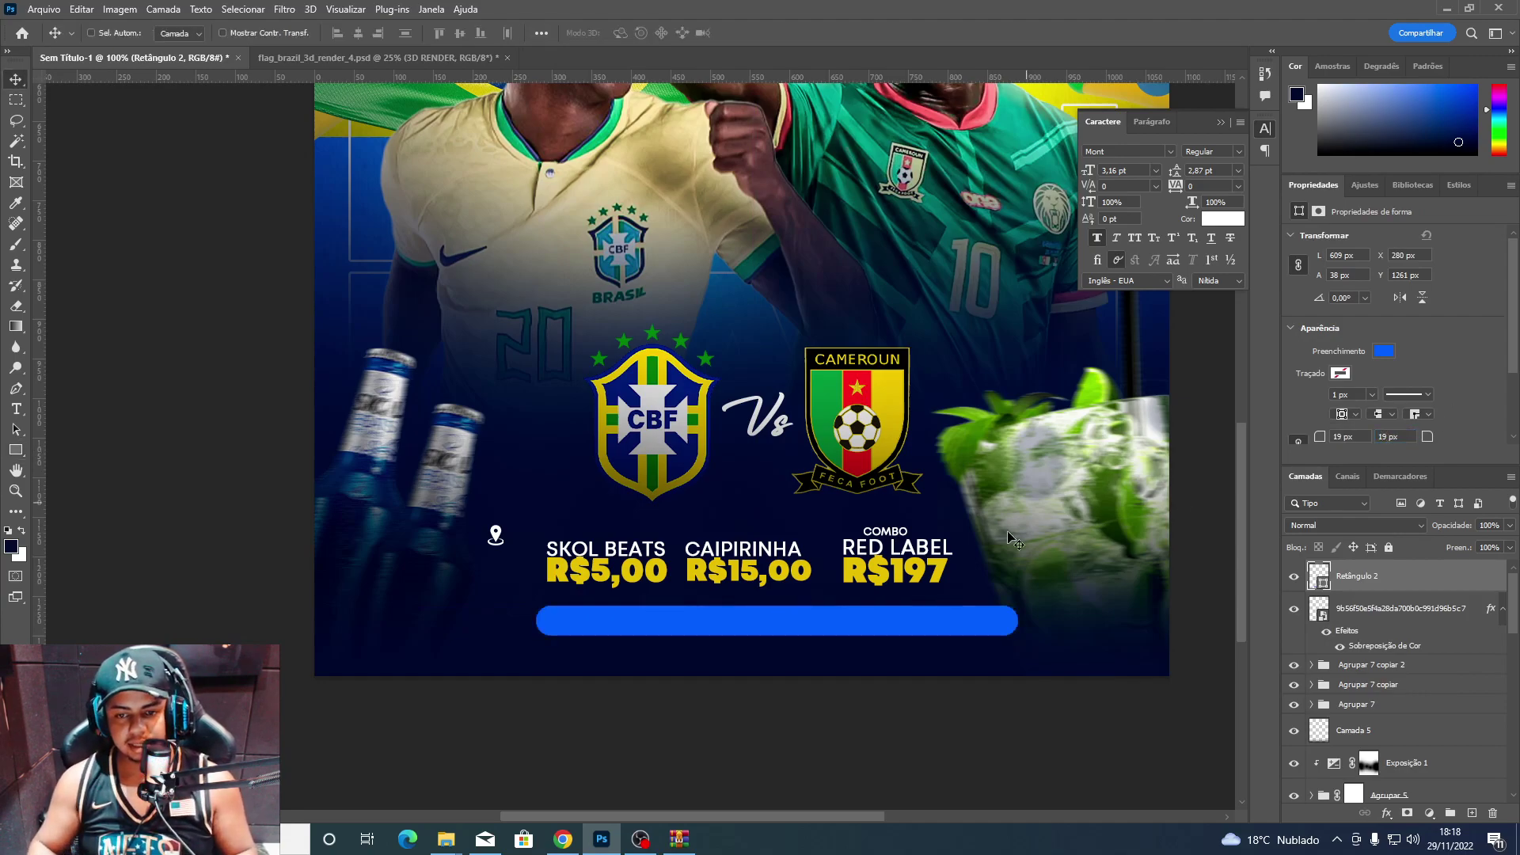
pyautogui.moveTo(948, 615); pyautogui.dragTo(893, 619)
# Stack the pin layer above the blue bar and set it at the bar's left end.
pyautogui.click(1382, 643)
pyautogui.moveTo(602, 641); pyautogui.dragTo(649, 711)
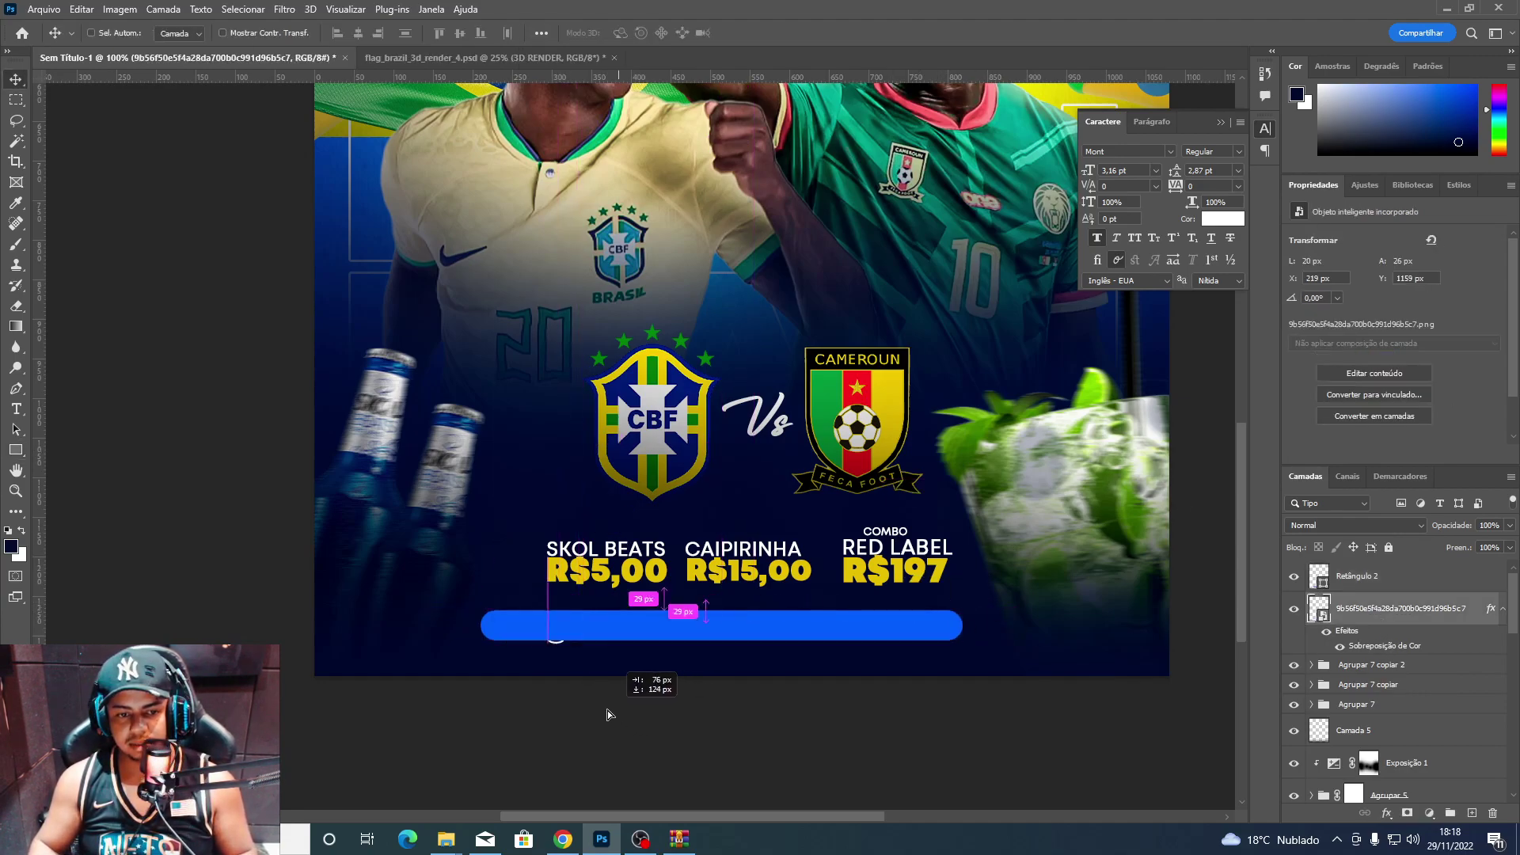
pyautogui.moveTo(1396, 564); pyautogui.dragTo(1394, 564)
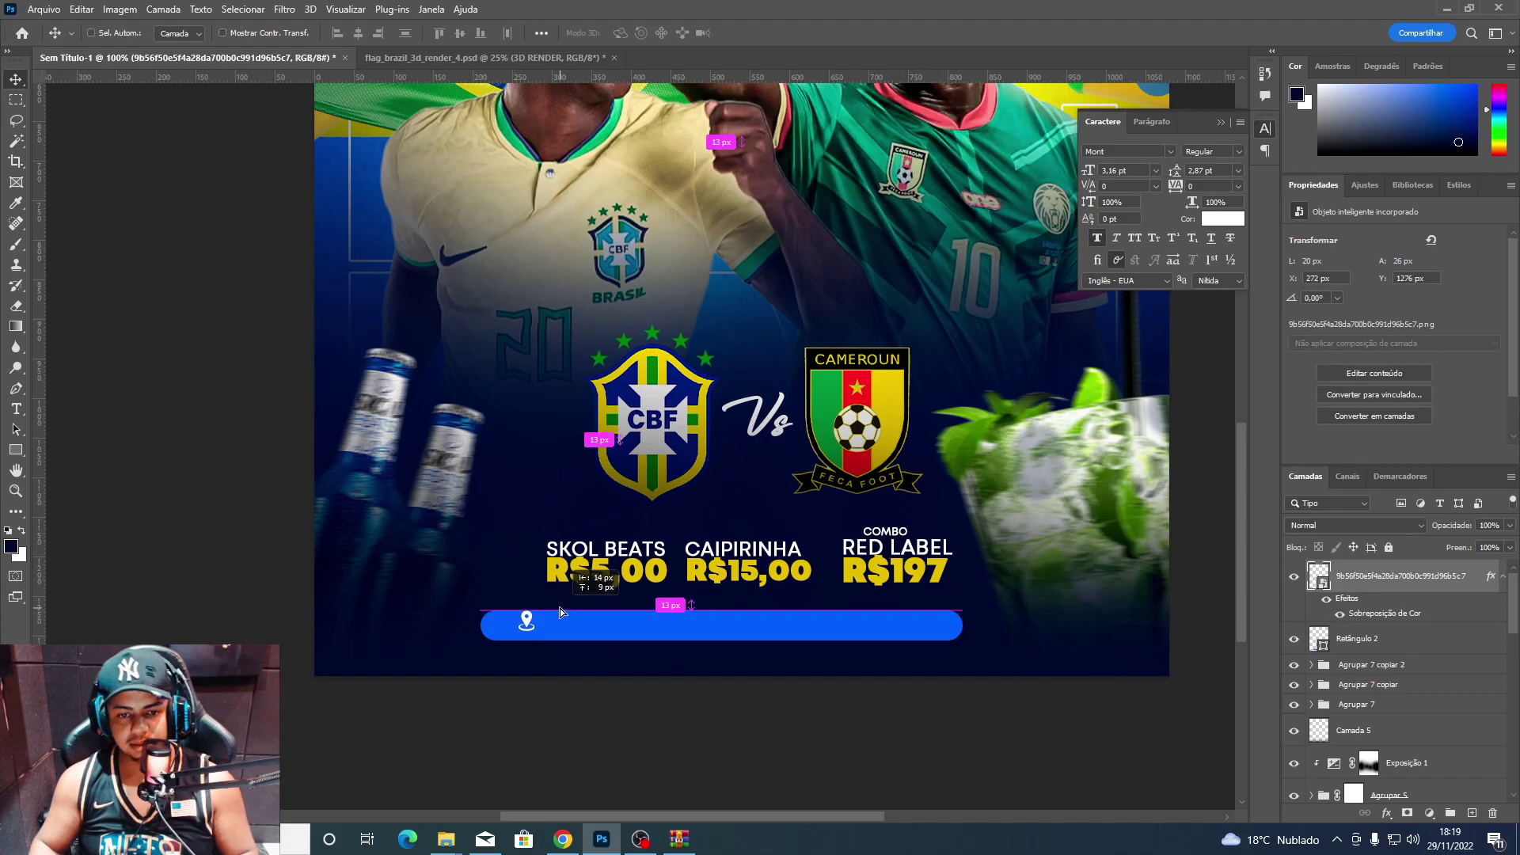
pyautogui.moveTo(559, 611); pyautogui.dragTo(559, 614)
# Paste the address text and enlarge it onto the blue bar.
pyautogui.press('t')
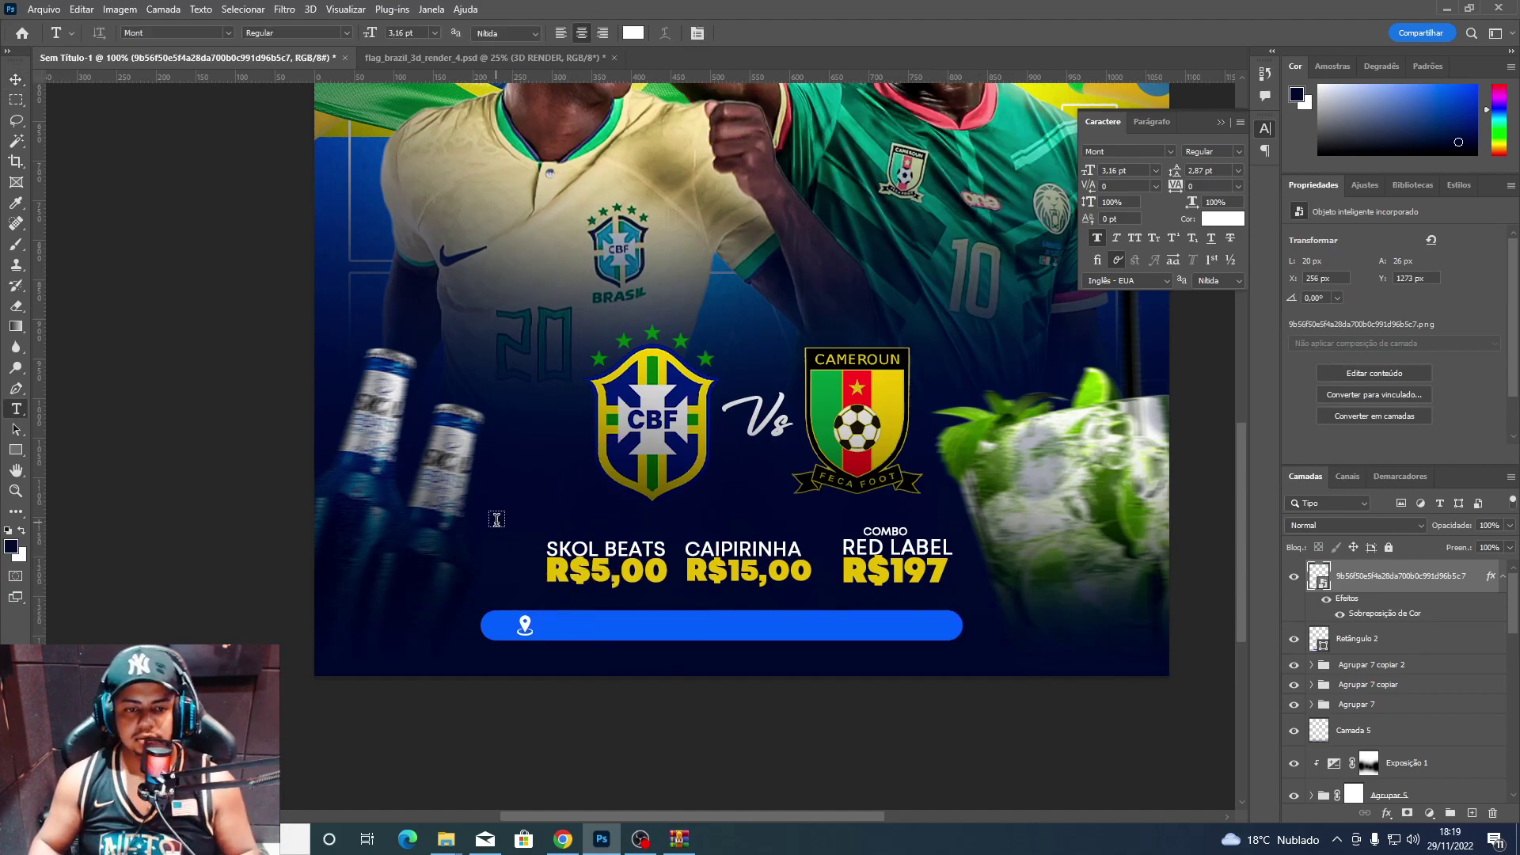
pyautogui.click(496, 522)
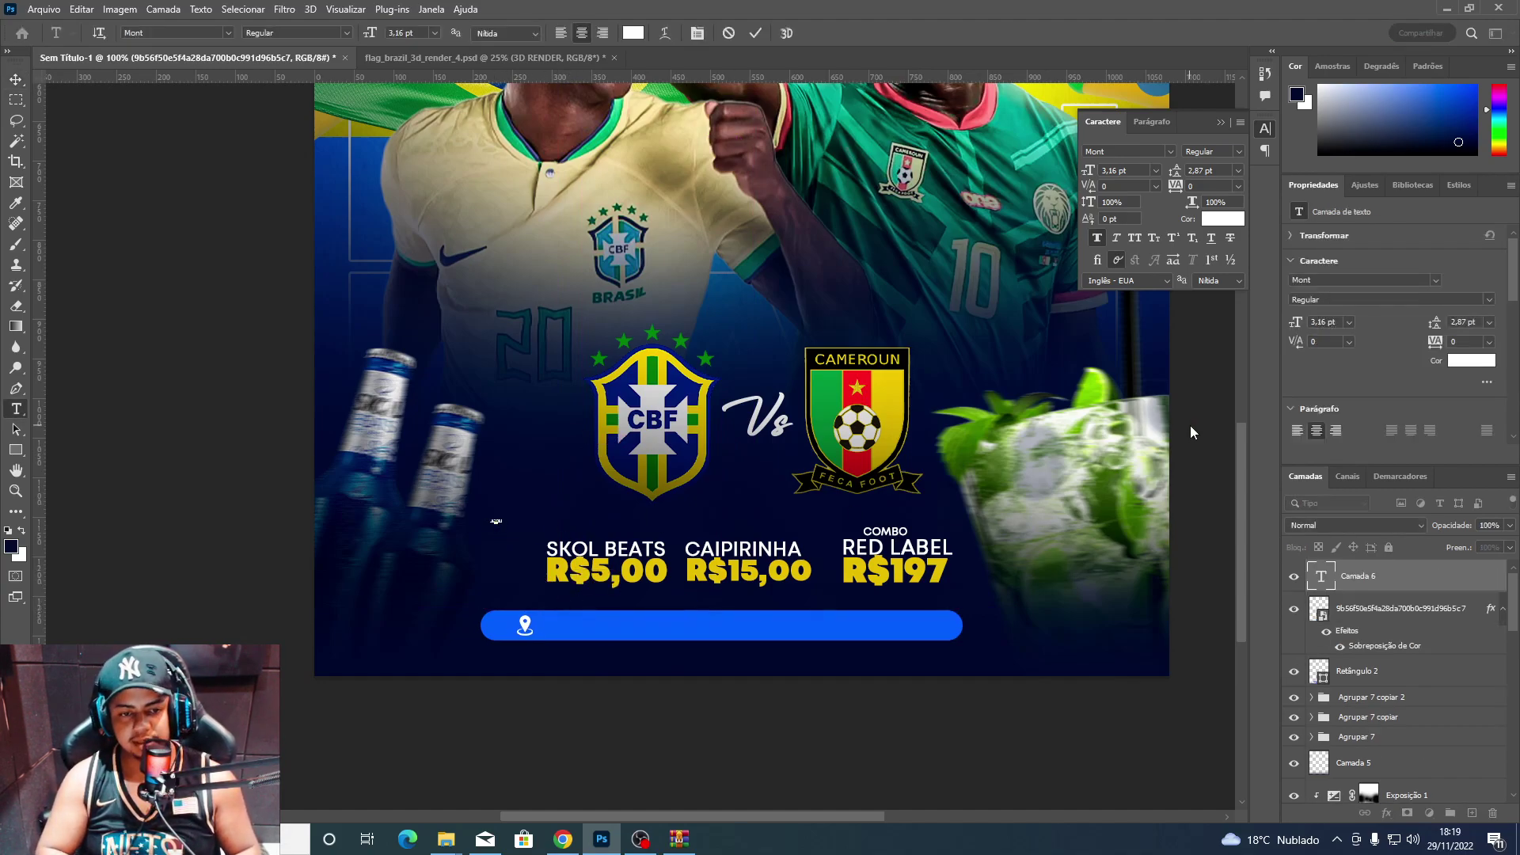
pyautogui.hotkey('ctrl', 'v')
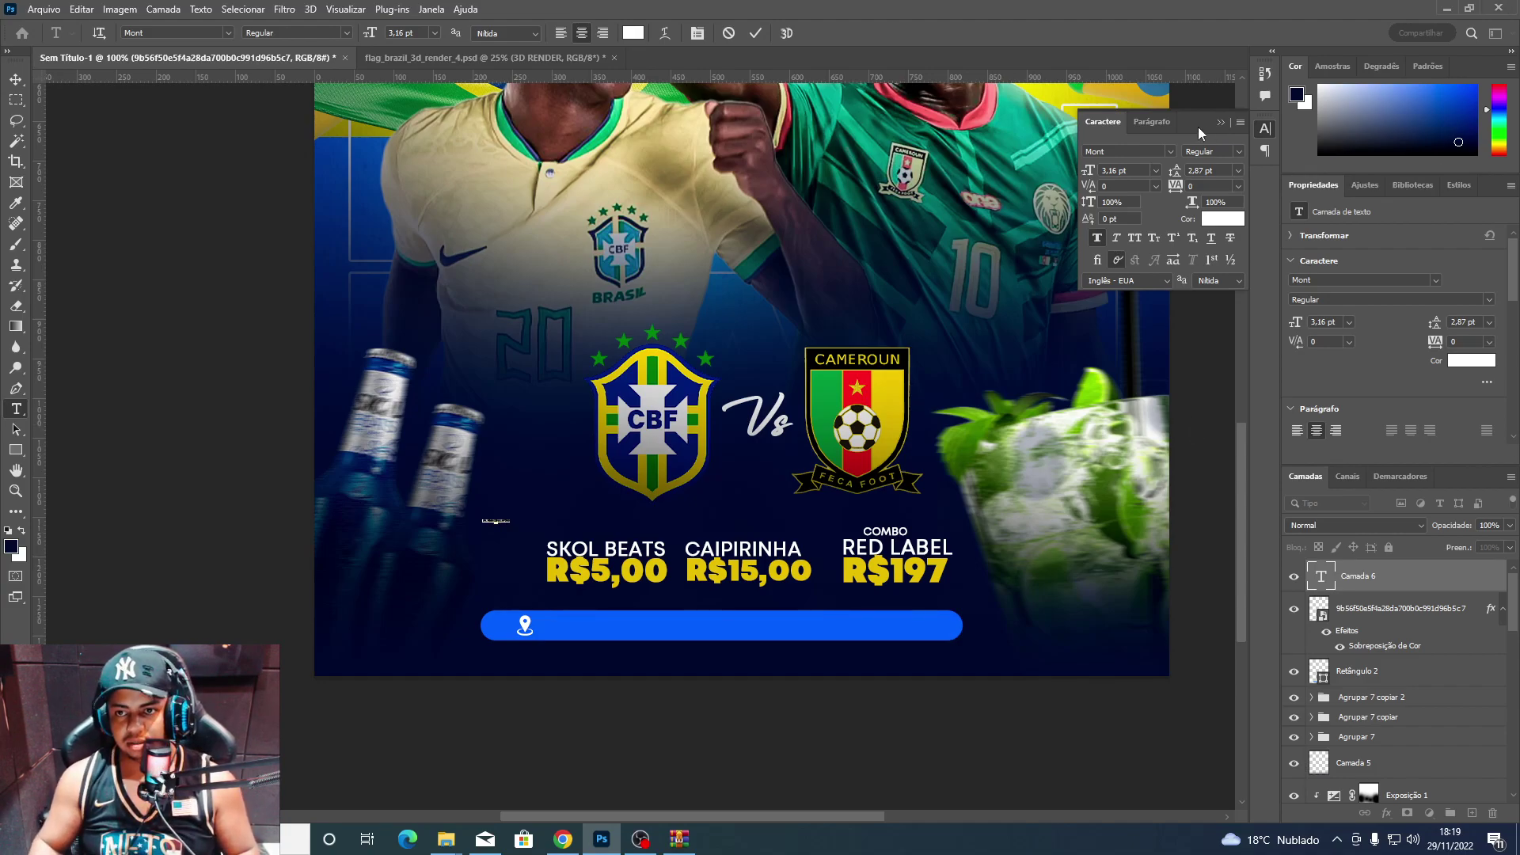
pyautogui.keyDown('ctrl'); pyautogui.click(512, 523); pyautogui.keyUp('ctrl')
pyautogui.moveTo(514, 529)
pyautogui.mouseDown()
pyautogui.moveTo(780, 550)
pyautogui.moveTo(855, 662)
pyautogui.moveTo(697, 638)
pyautogui.mouseUp()
pyautogui.press('Return')
# Append '- SÃO PAULO SP' to the address and make the street part Black weight.
pyautogui.press('t')
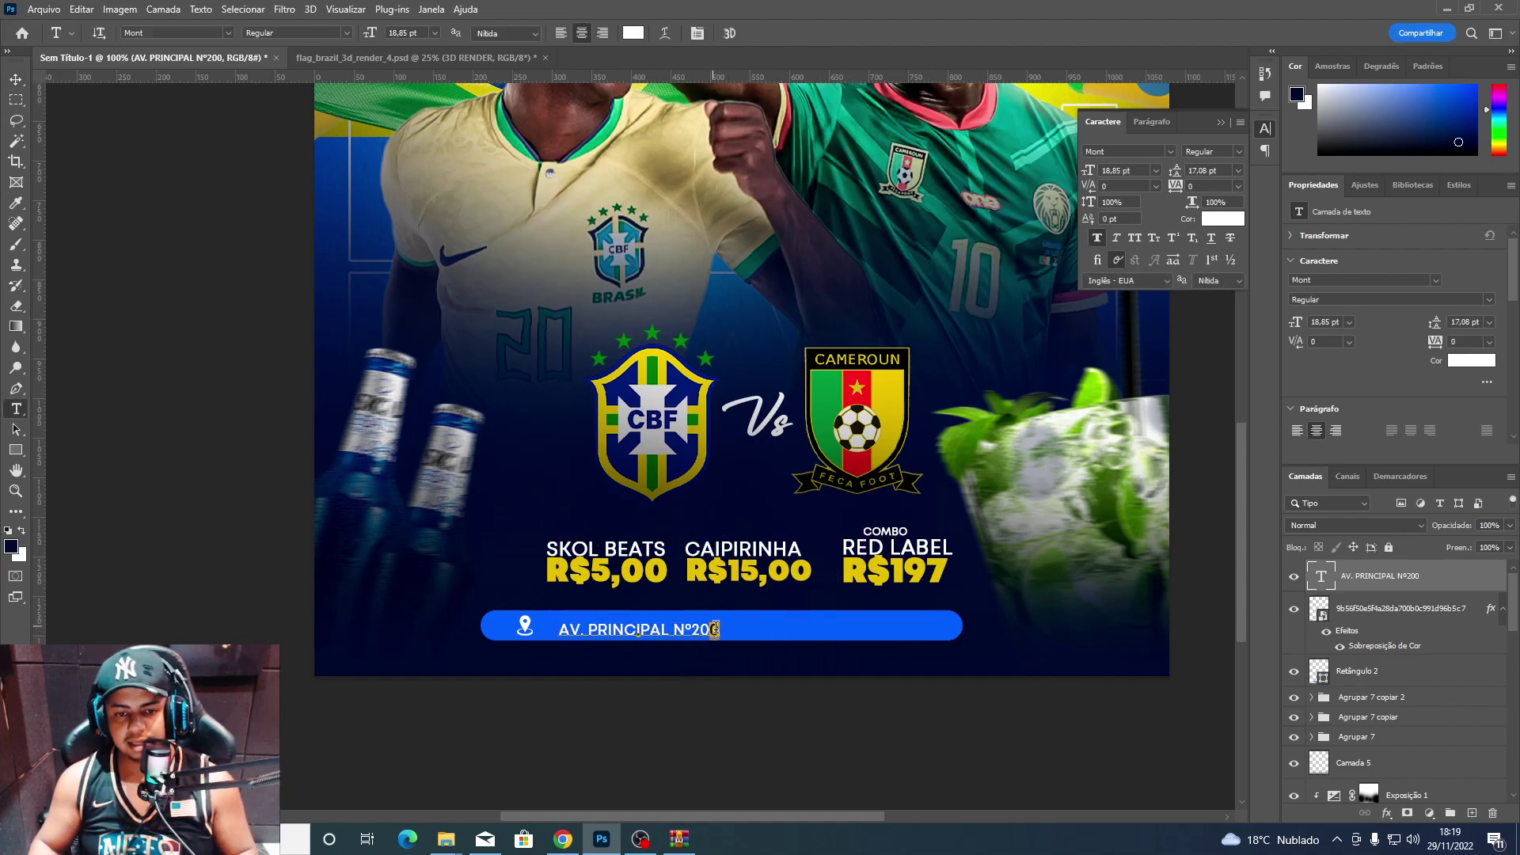
pyautogui.click(701, 631)
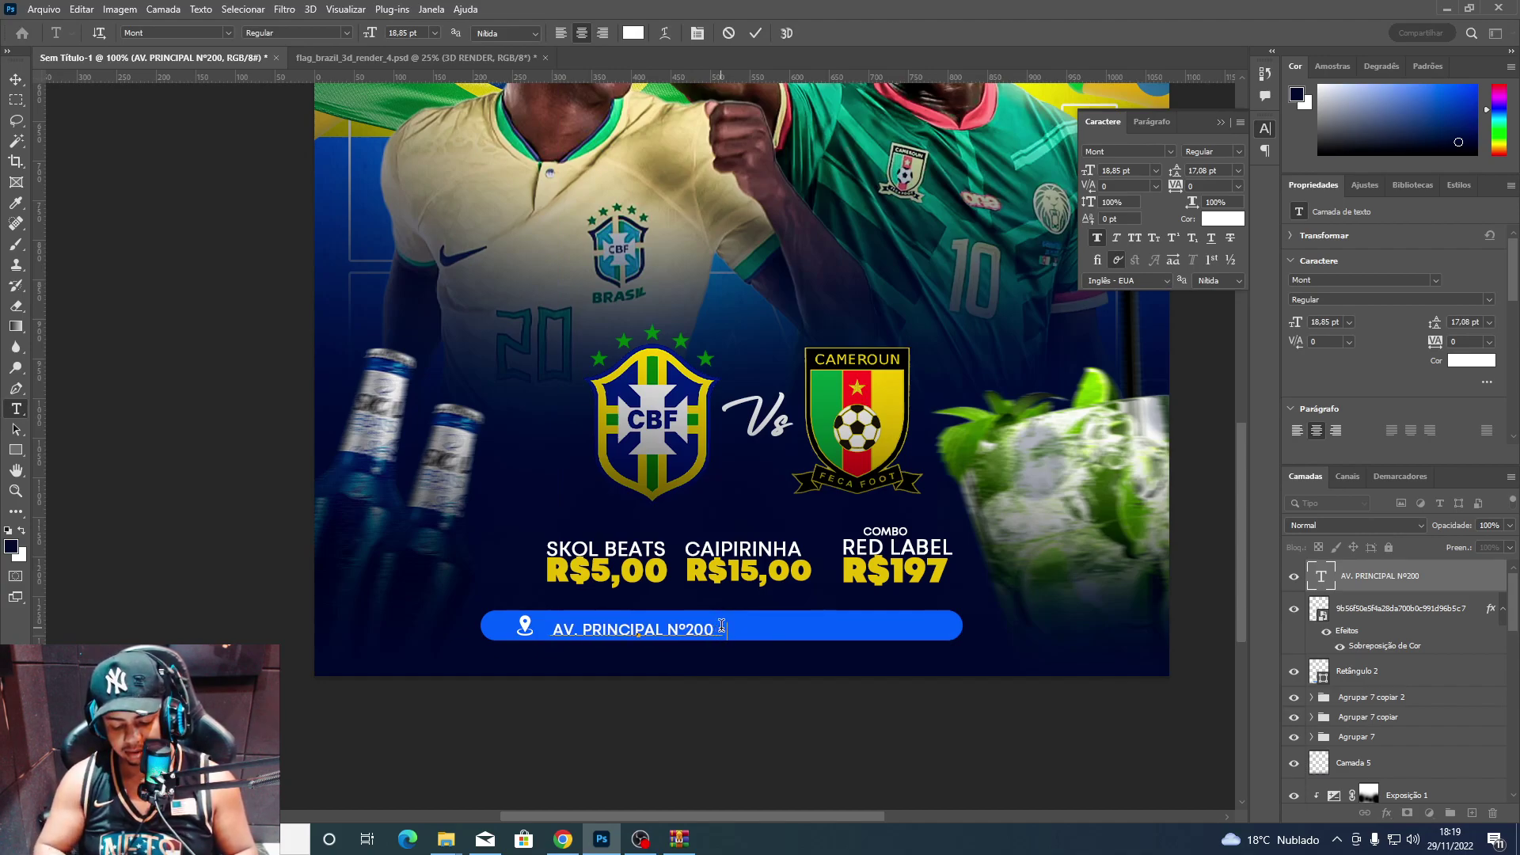
pyautogui.write('- SÃO PAULO SP')
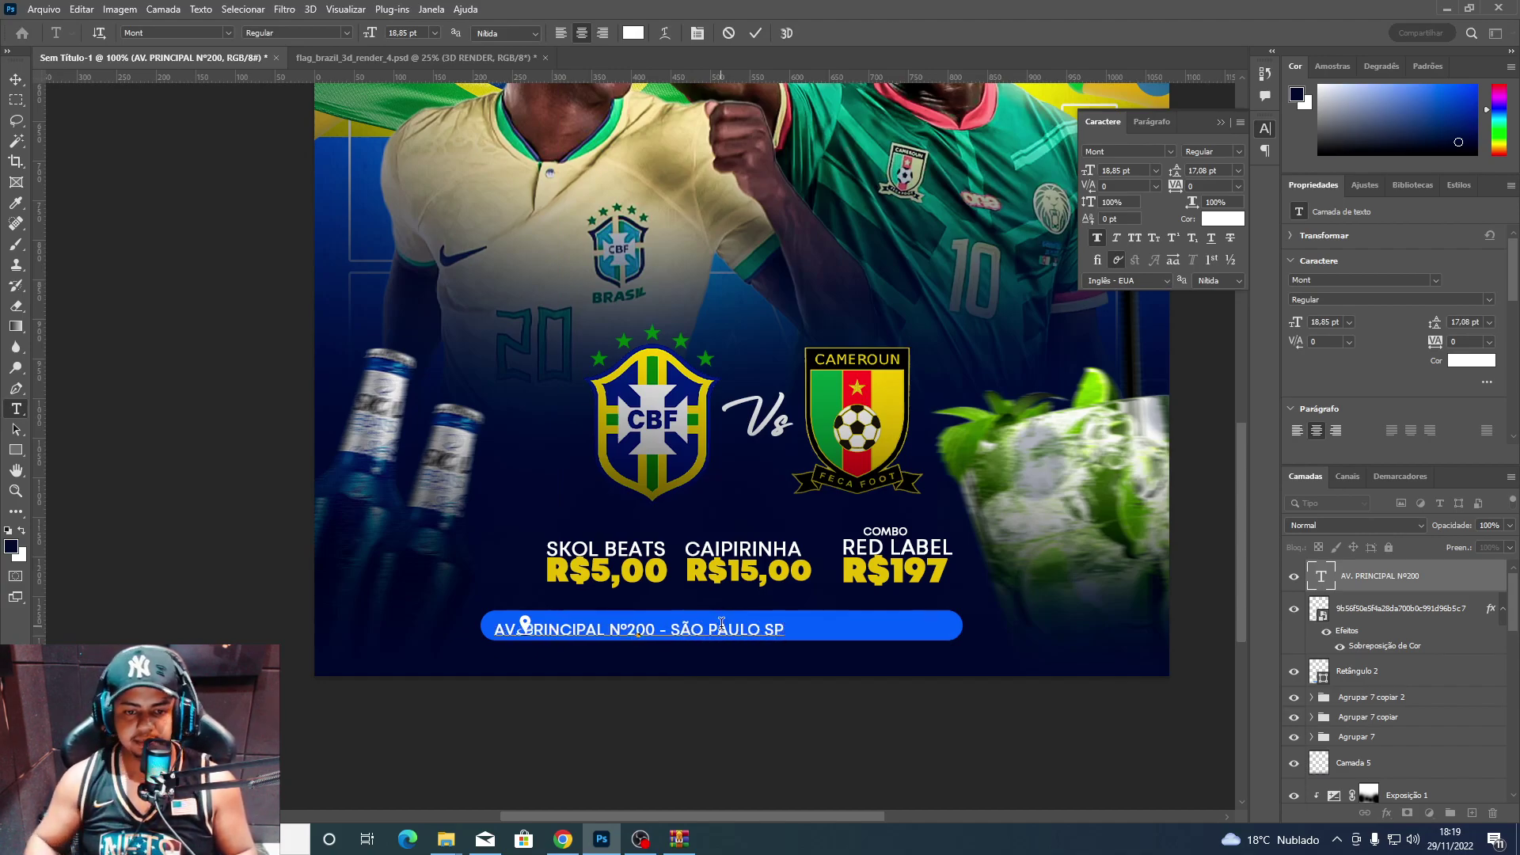
pyautogui.moveTo(671, 630); pyautogui.dragTo(494, 629)
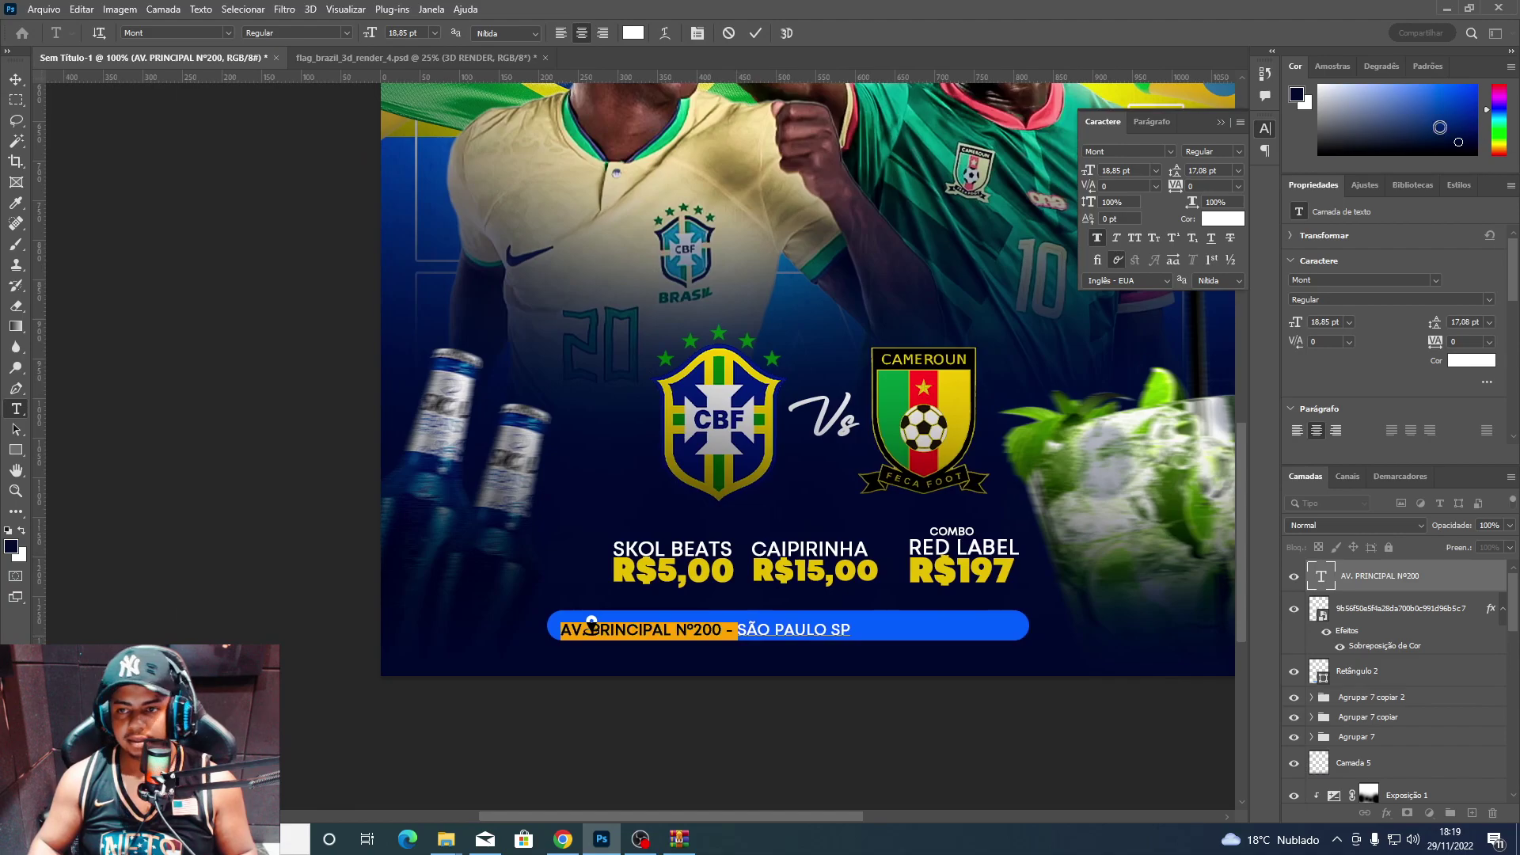
pyautogui.click(1239, 151)
pyautogui.click(1234, 394)
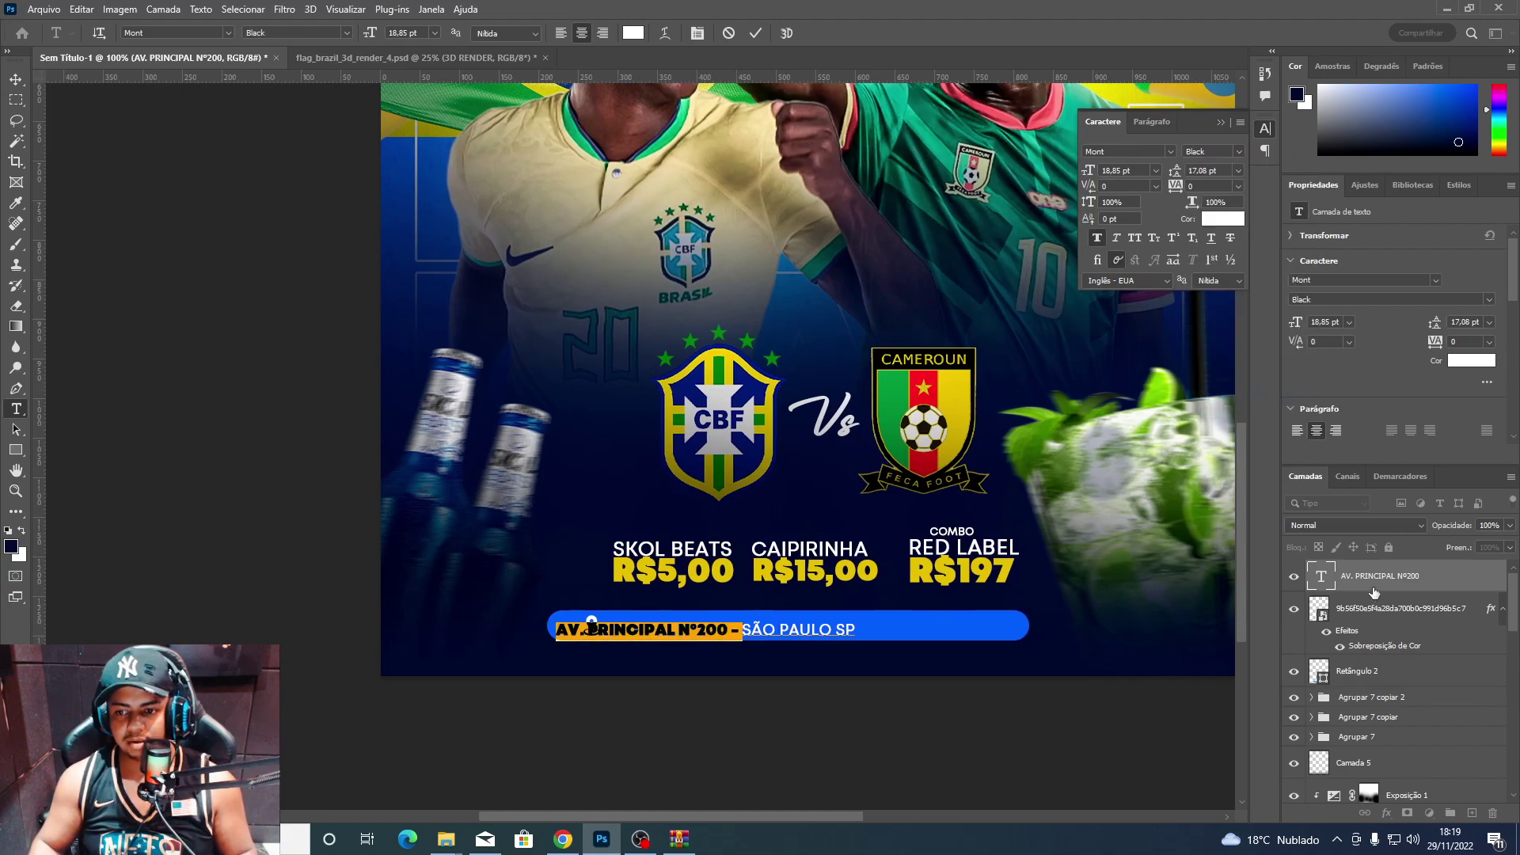
pyautogui.hotkey('ctrl', 'Return')
# Reposition the address line so it sits on the bar.
pyautogui.press('v')
pyautogui.moveTo(789, 660); pyautogui.dragTo(870, 651)
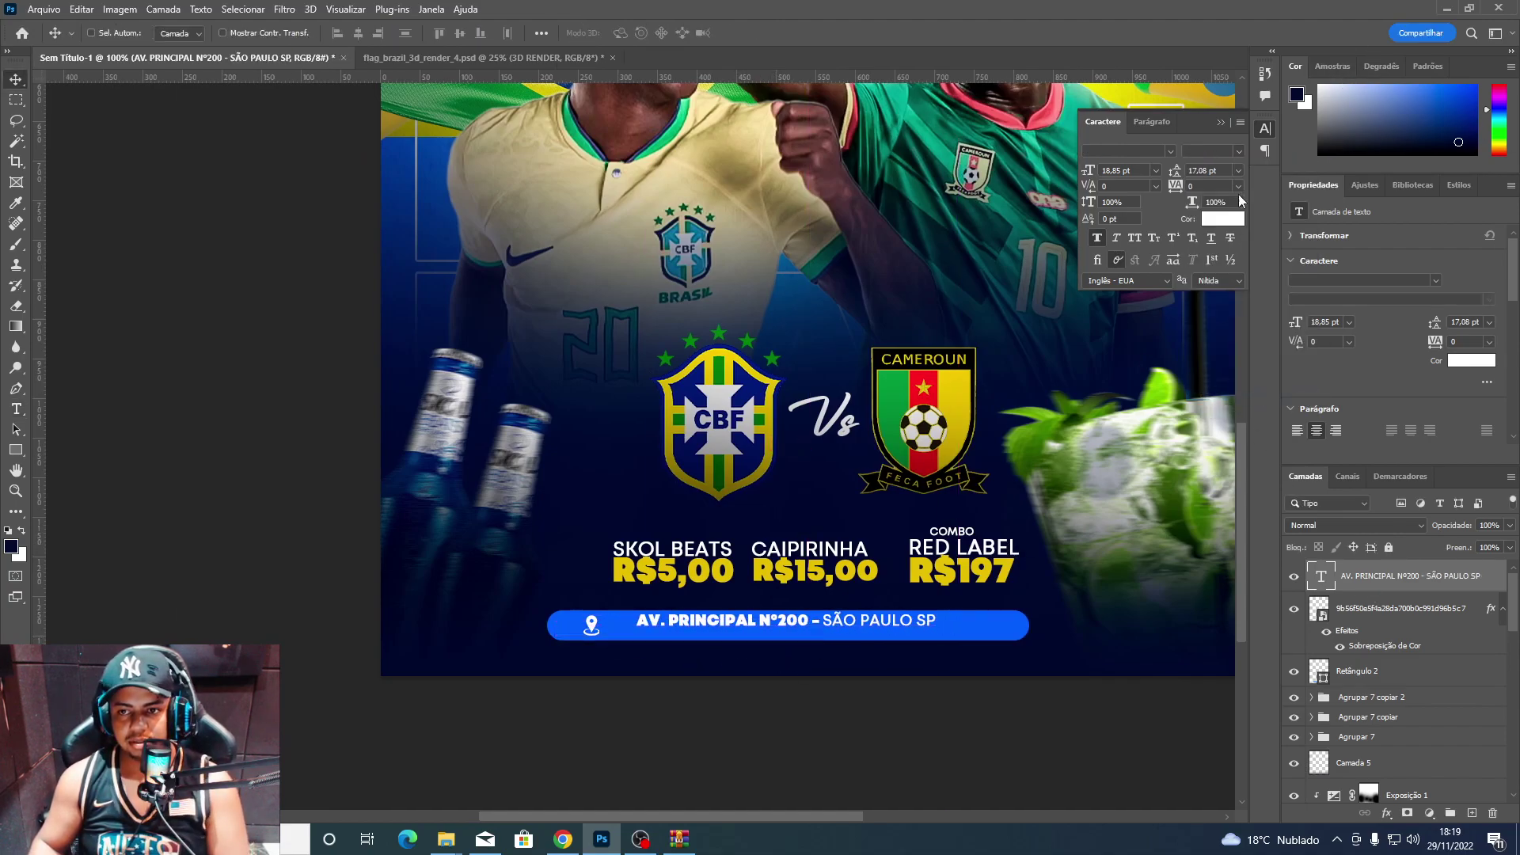
pyautogui.click(1223, 219)
pyautogui.press('Escape')
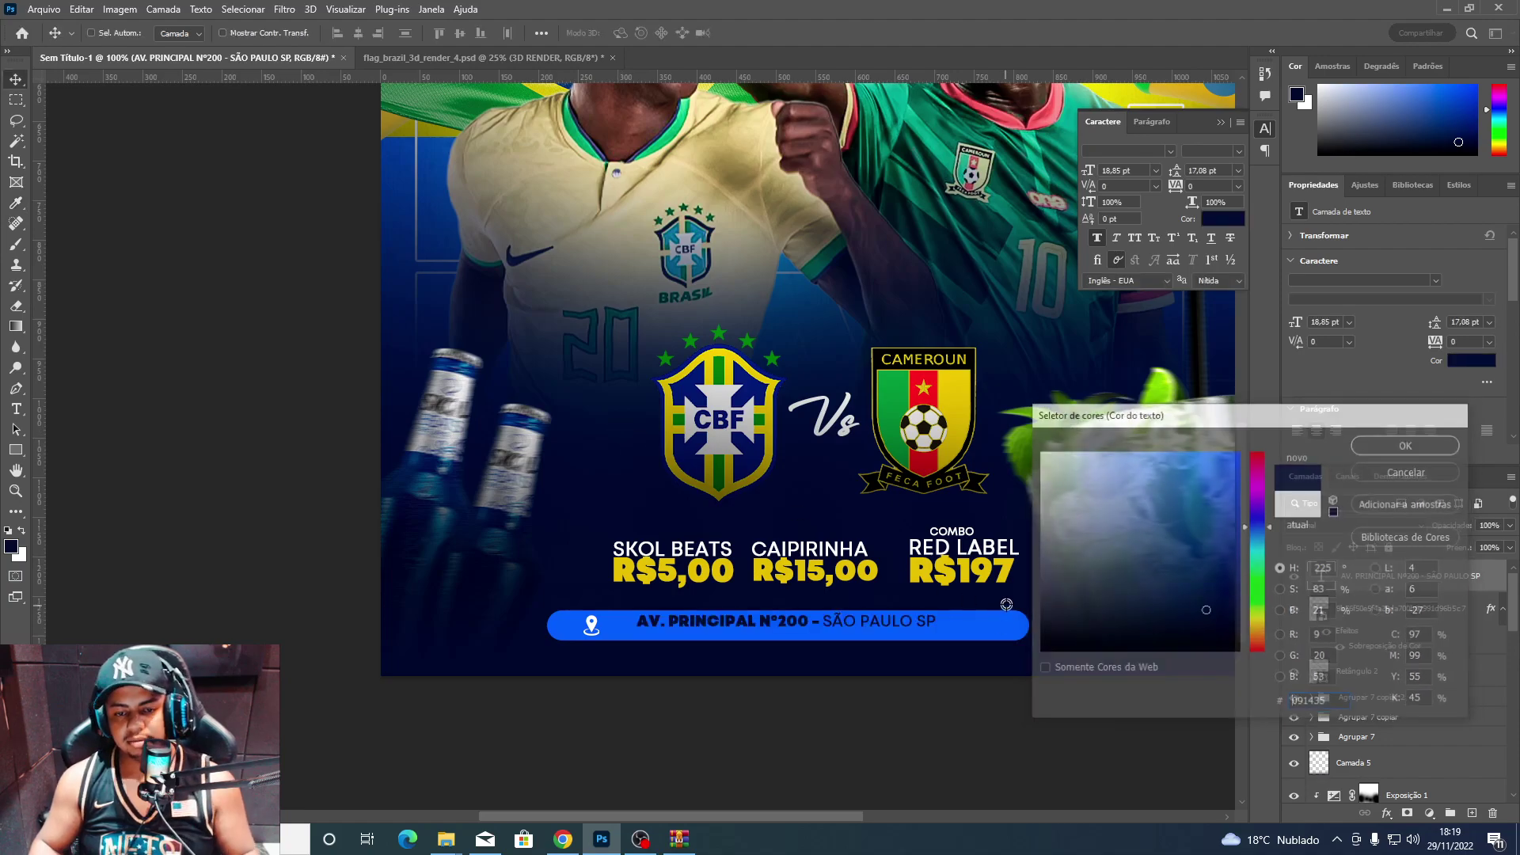
pyautogui.moveTo(744, 649); pyautogui.dragTo(710, 649)
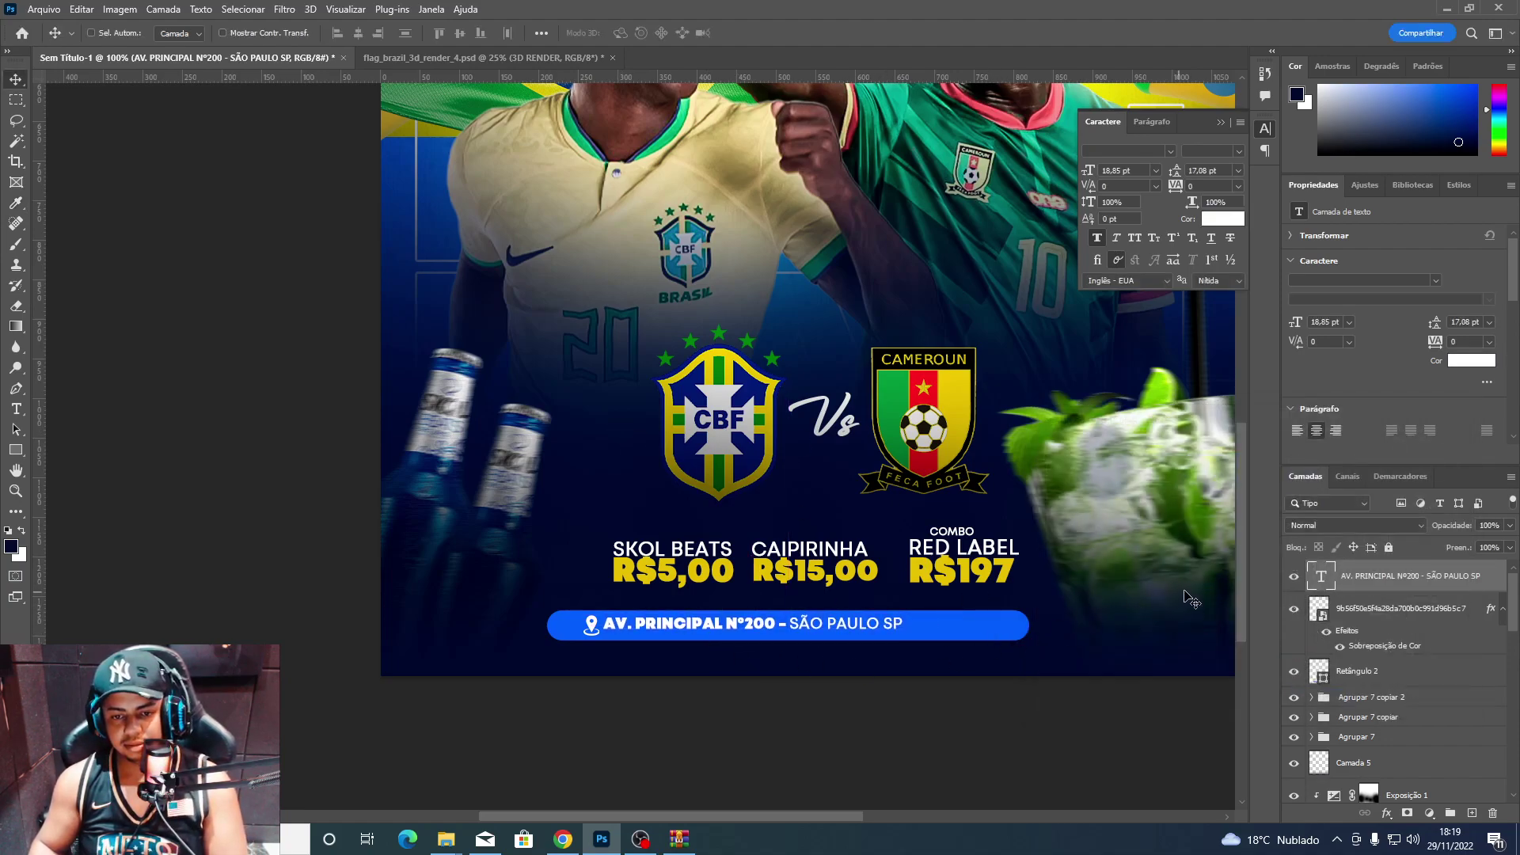
pyautogui.moveTo(952, 656); pyautogui.dragTo(919, 636)
# Shorten the blue bar to fit the address and group it with its text.
pyautogui.keyDown('ctrl'); pyautogui.click(997, 634); pyautogui.keyUp('ctrl')
pyautogui.hotkey('ctrl', 't')
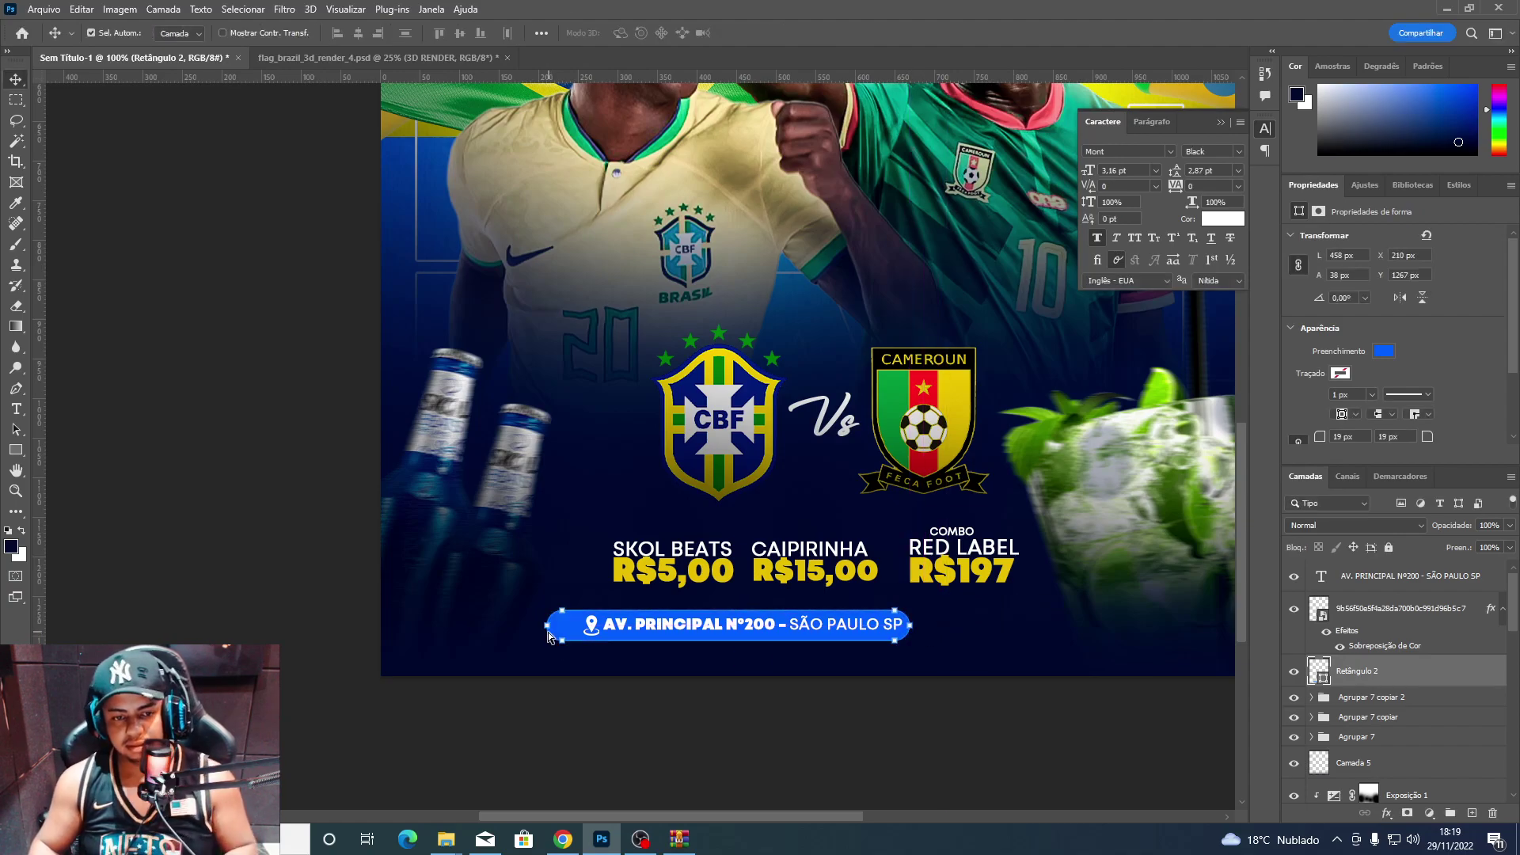
pyautogui.moveTo(547, 637); pyautogui.dragTo(575, 640)
pyautogui.press('Return')
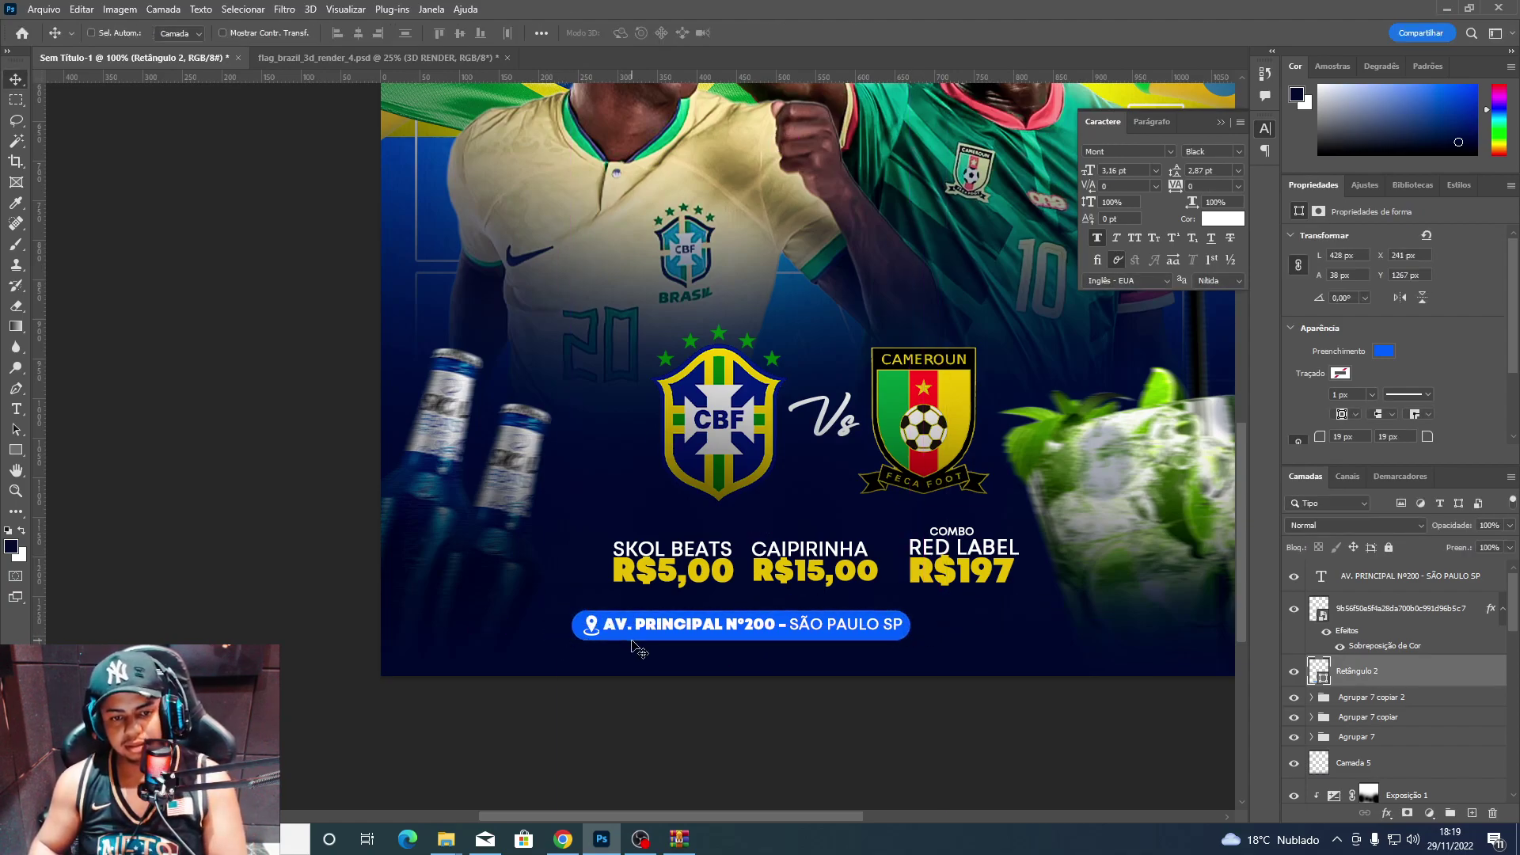
pyautogui.hotkey('ctrl', 't')
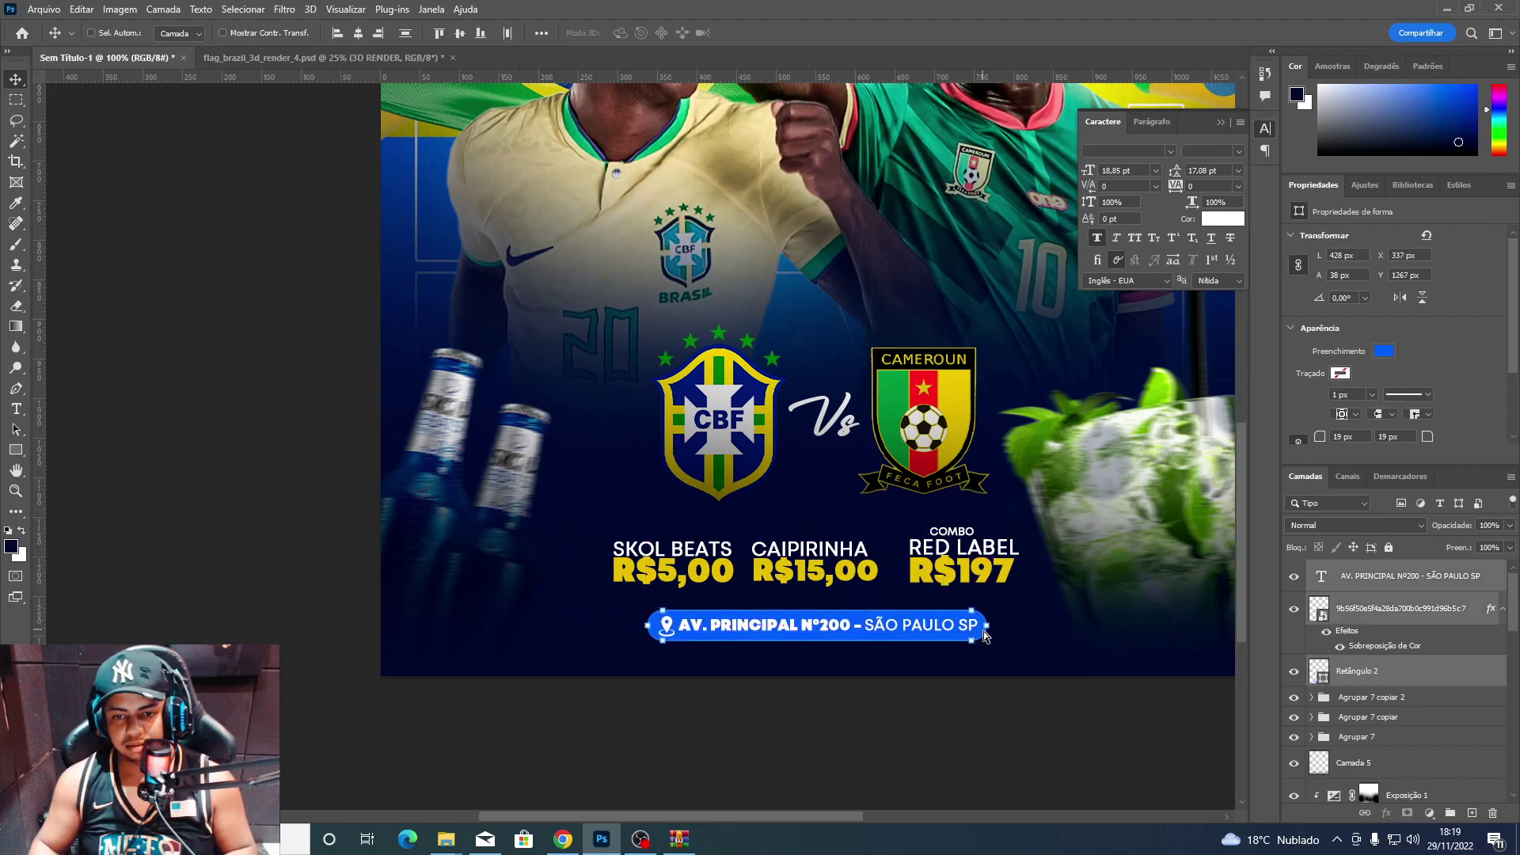
pyautogui.moveTo(862, 611); pyautogui.dragTo(961, 663)
pyautogui.press('Return')
pyautogui.hotkey('ctrl', 'g')
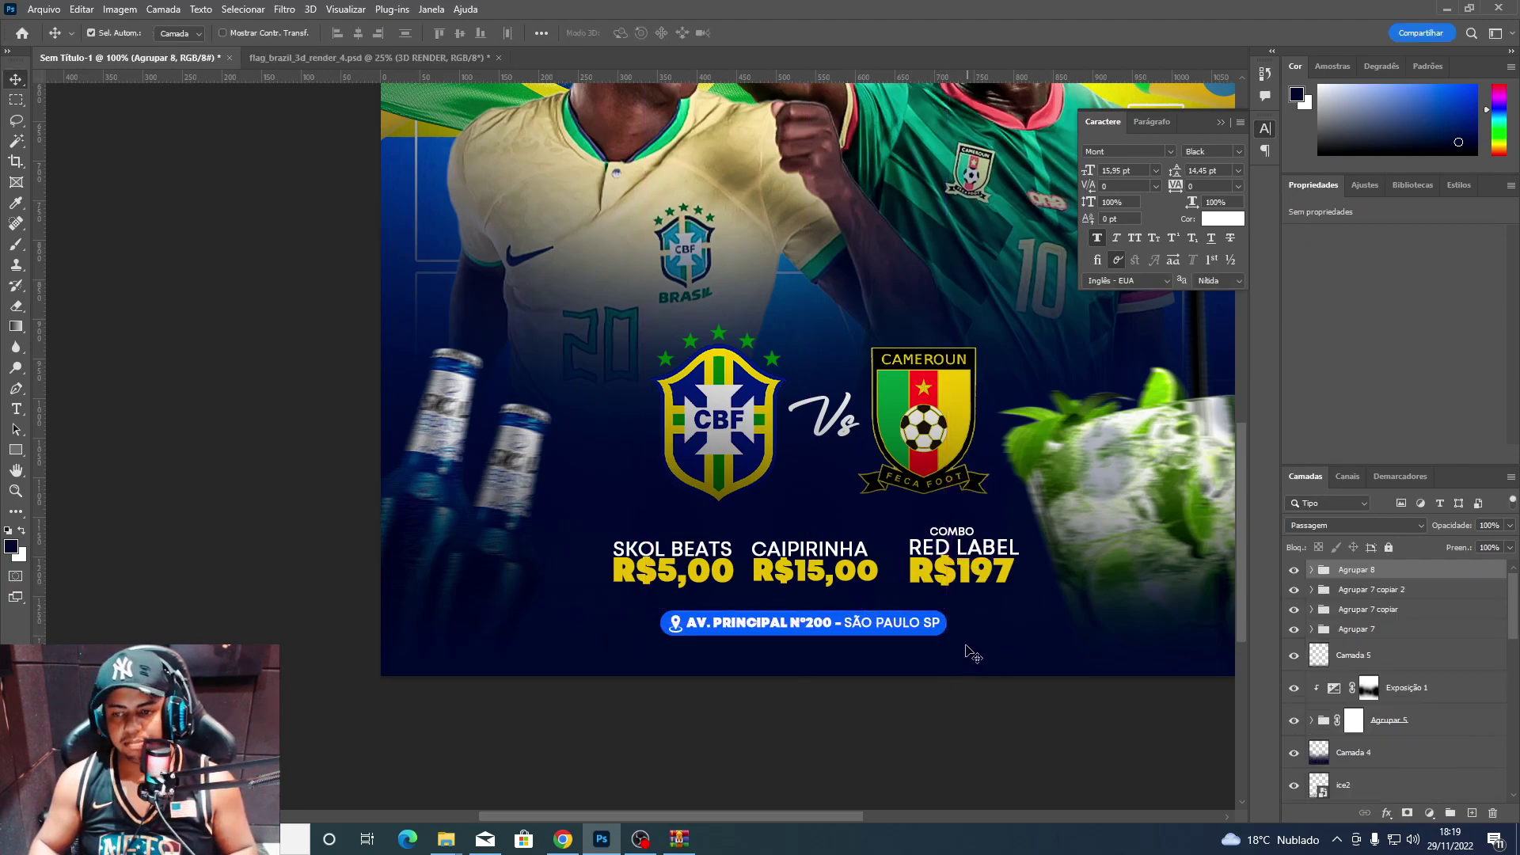
pyautogui.hotkey('shift', 'Right')
pyautogui.hotkey('shift', 'Right')
# Place whatsapp-logo-4 from the EVENTO PRO folder onto the flyer as a tiny layer.
pyautogui.press('t')
pyautogui.press('v')
pyautogui.moveTo(445, 839)
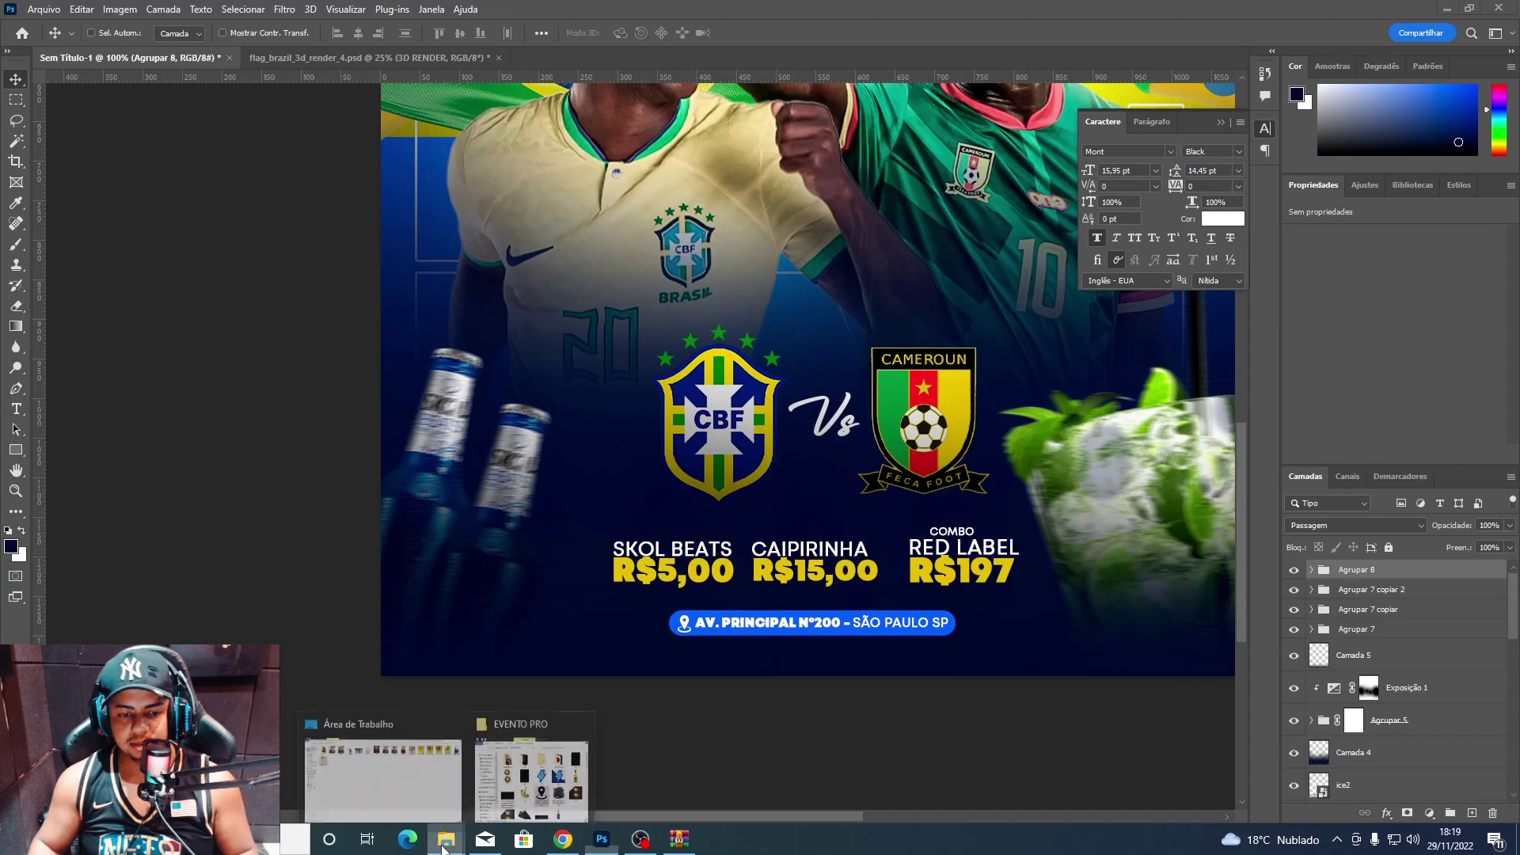
pyautogui.click(518, 779)
pyautogui.click(1042, 31)
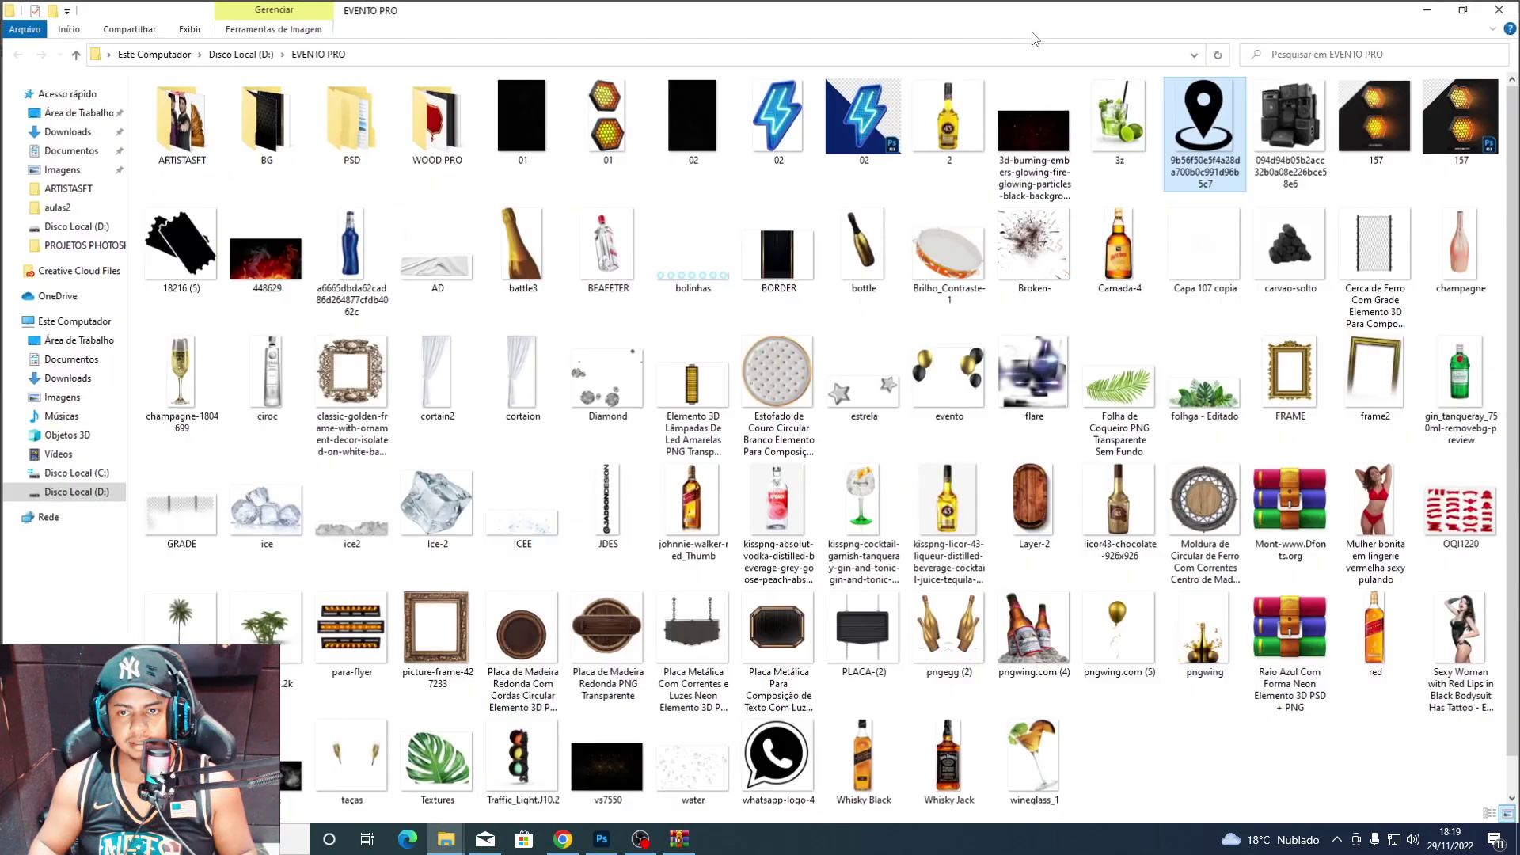
pyautogui.moveTo(776, 756)
pyautogui.mouseDown()
pyautogui.moveTo(733, 827)
pyautogui.moveTo(956, 405)
pyautogui.moveTo(625, 383)
pyautogui.moveTo(777, 670)
pyautogui.mouseUp()
pyautogui.press('Return')
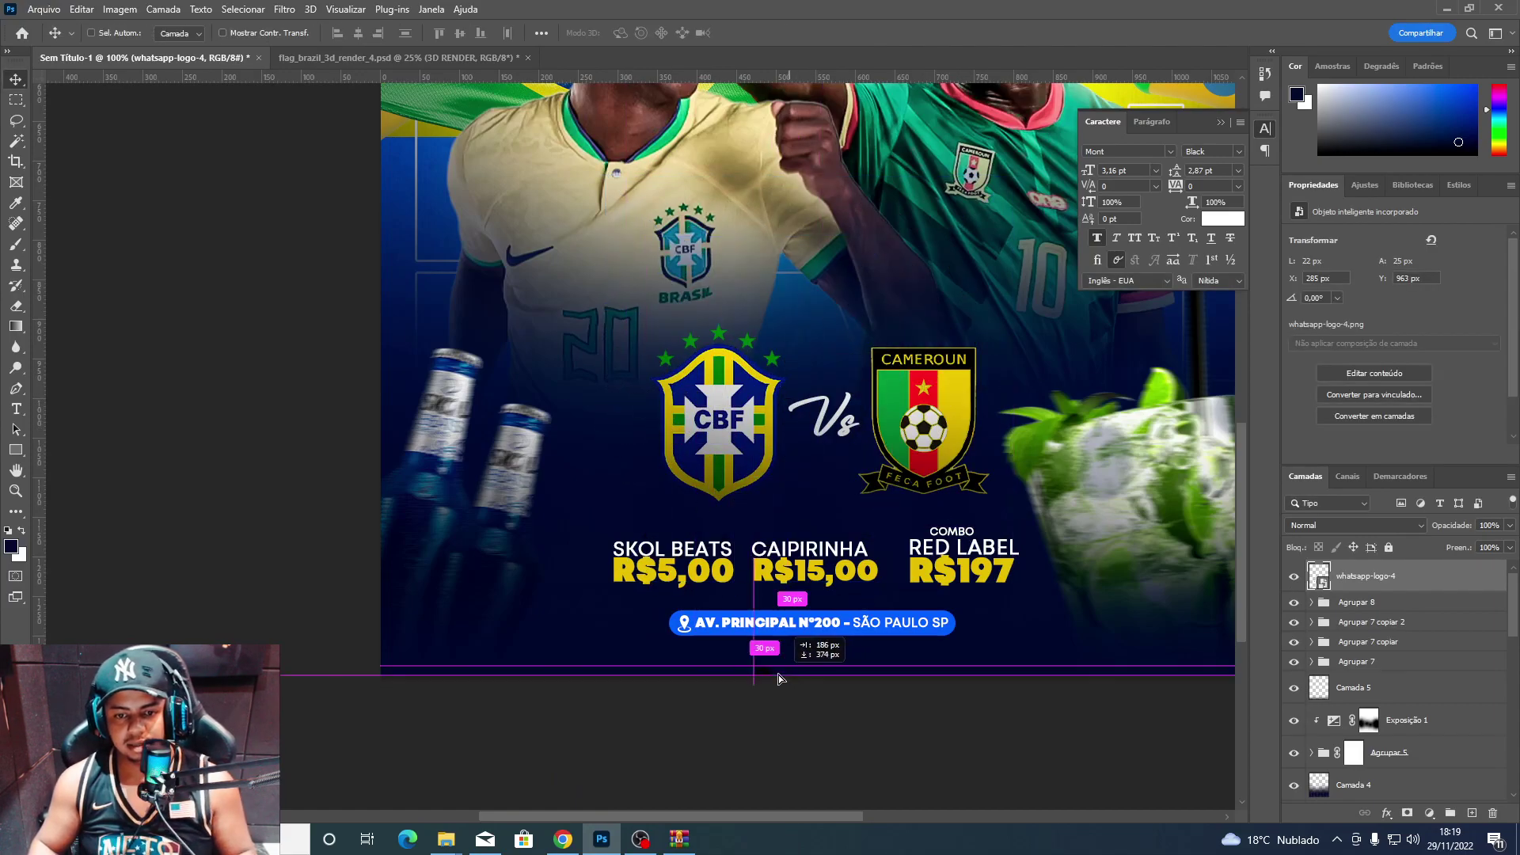
# Turn the WhatsApp logo white with a Color Overlay and move it below the address bar.
pyautogui.doubleClick(1449, 752)
pyautogui.moveTo(1448, 752); pyautogui.dragTo(1394, 575)
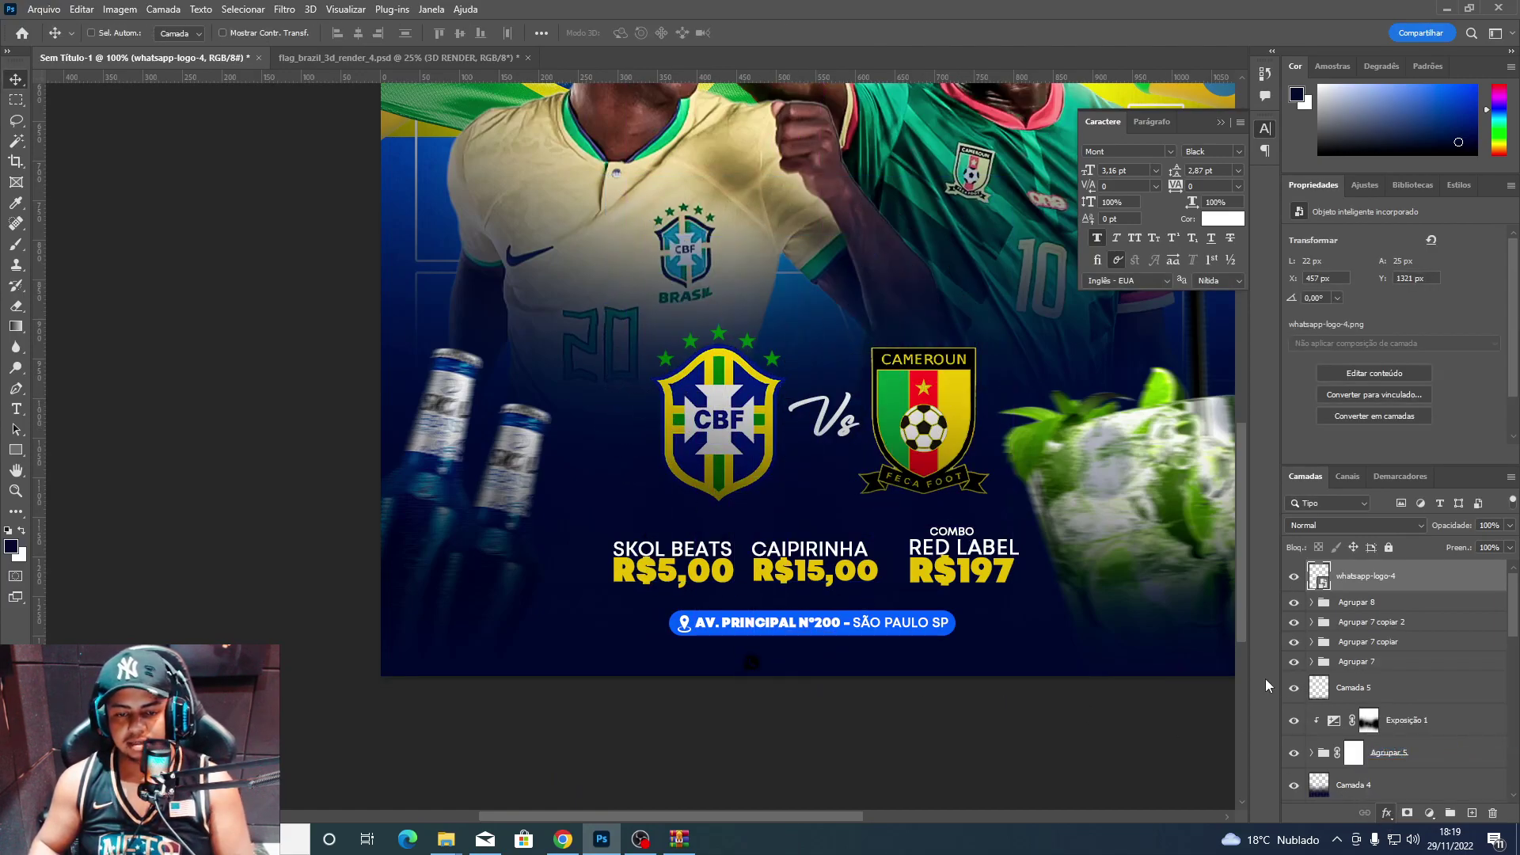
pyautogui.moveTo(792, 681); pyautogui.dragTo(765, 665)
# Add the MAIS INFORMAÇÕES text beside the icon, enlarge it and set its weight to Book.
pyautogui.press('t')
pyautogui.click(760, 656)
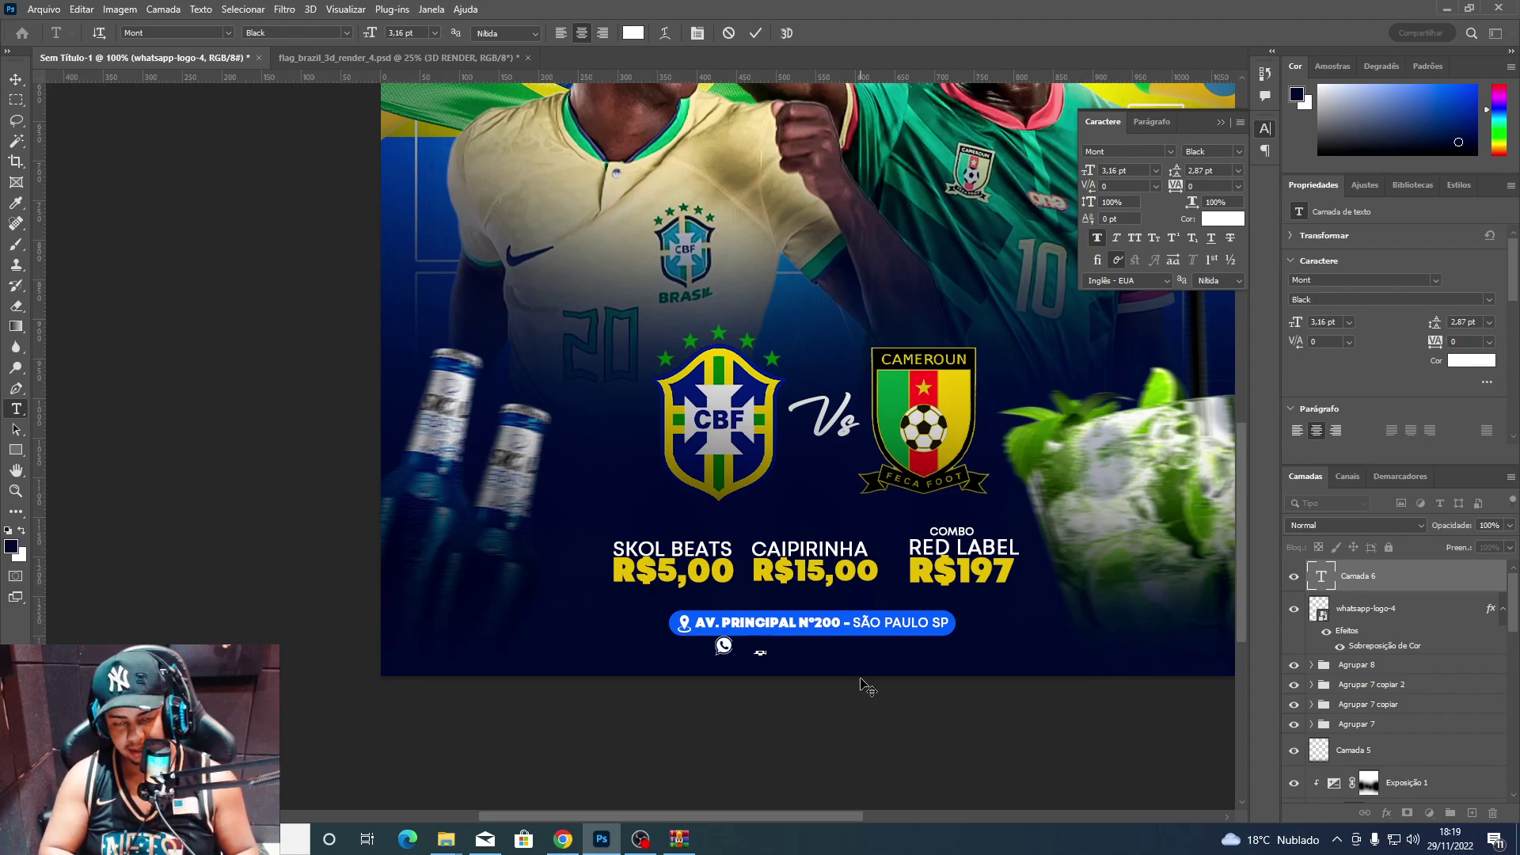
pyautogui.write('(11) 9999')
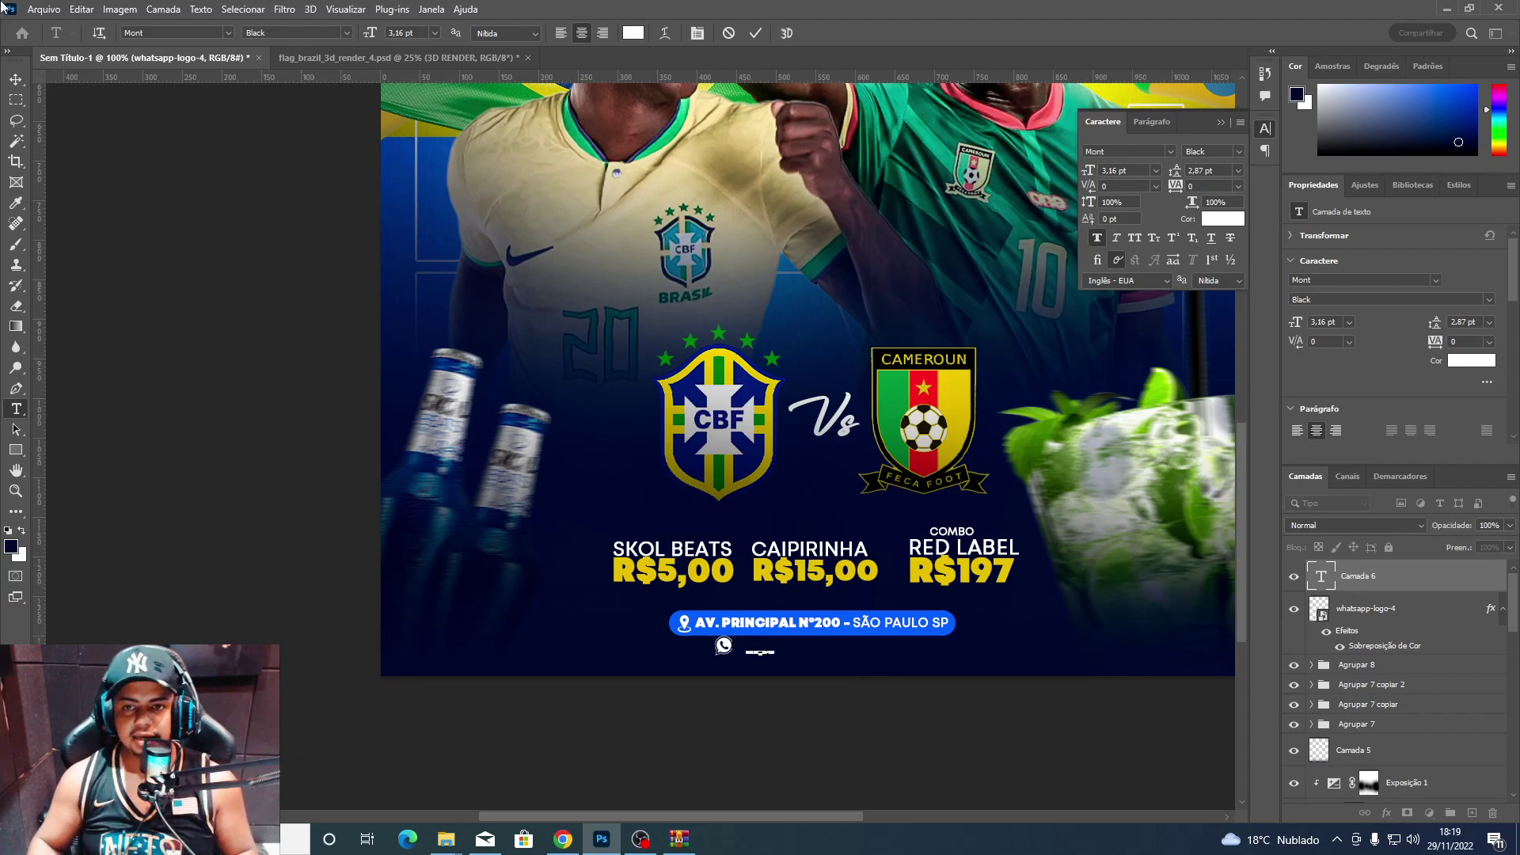
pyautogui.hotkey('ctrl', 'Return')
pyautogui.hotkey('ctrl', 't')
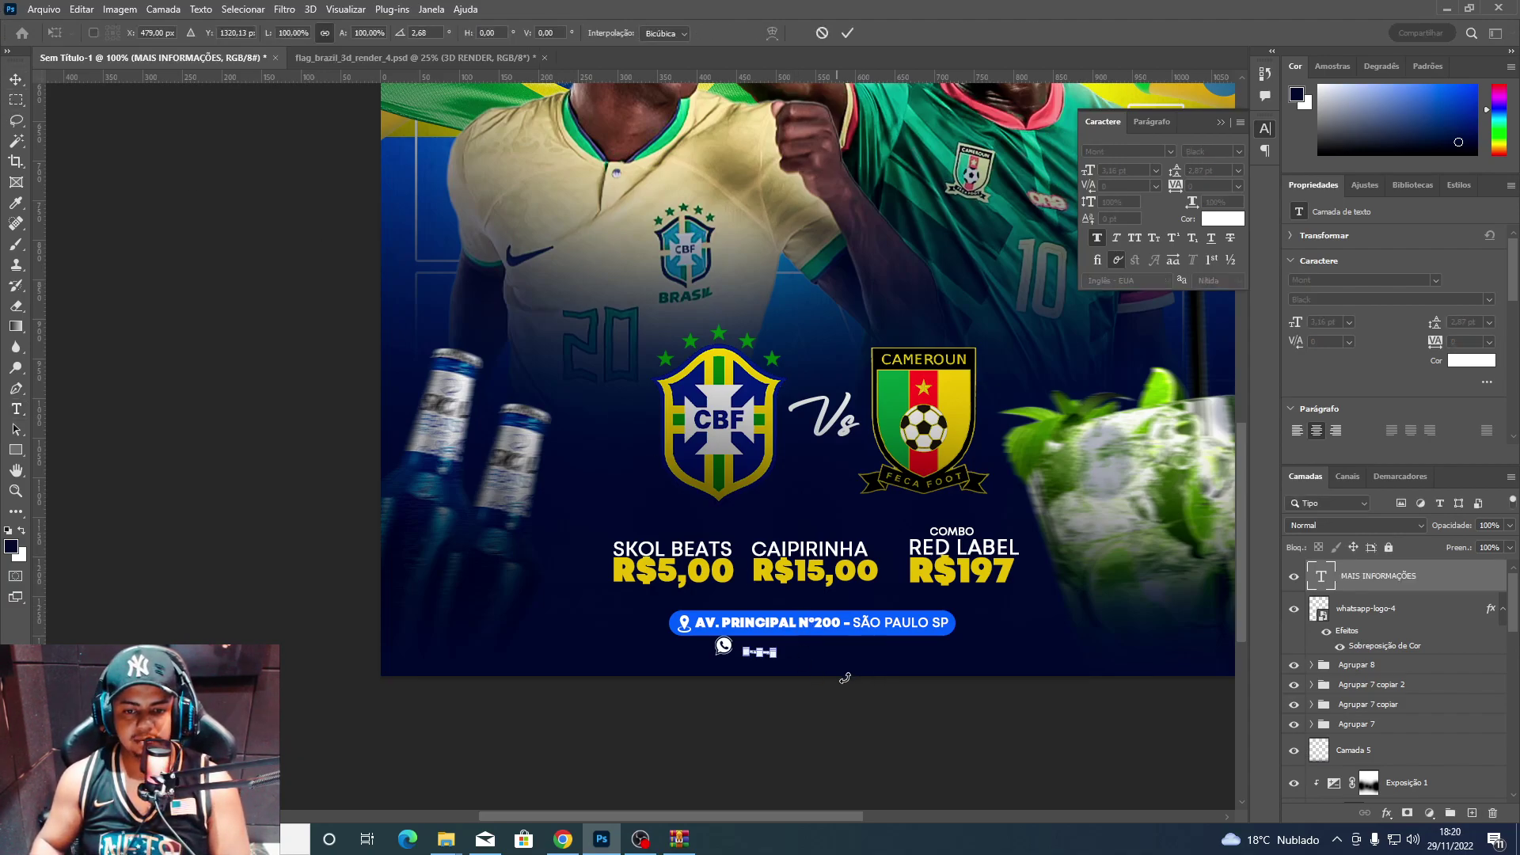
pyautogui.moveTo(788, 659)
pyautogui.mouseDown()
pyautogui.moveTo(825, 681)
pyautogui.moveTo(677, 666)
pyautogui.mouseUp()
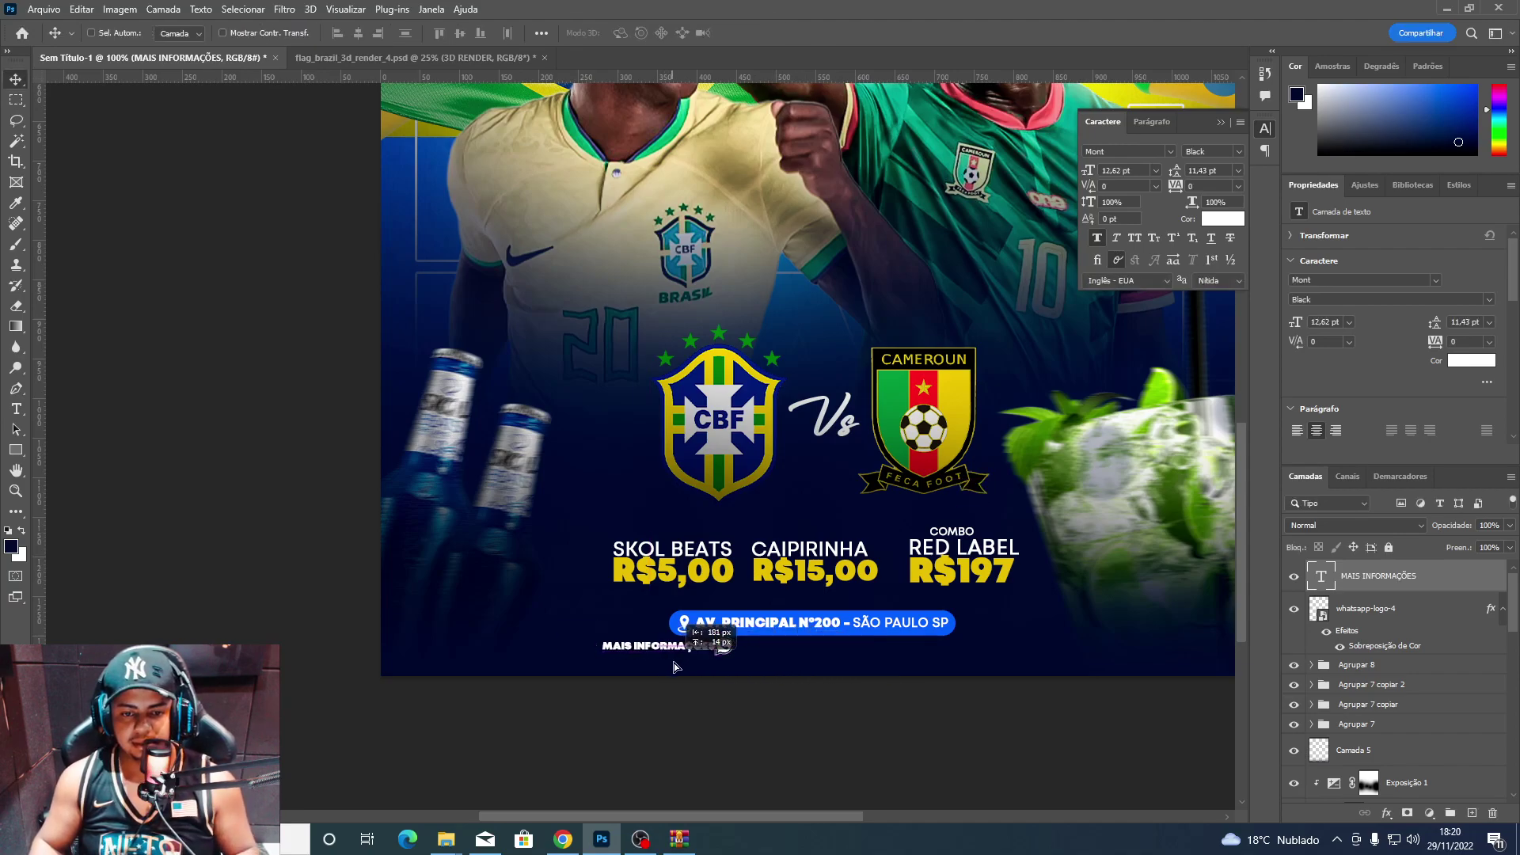
pyautogui.press('Return')
pyautogui.click(1238, 151)
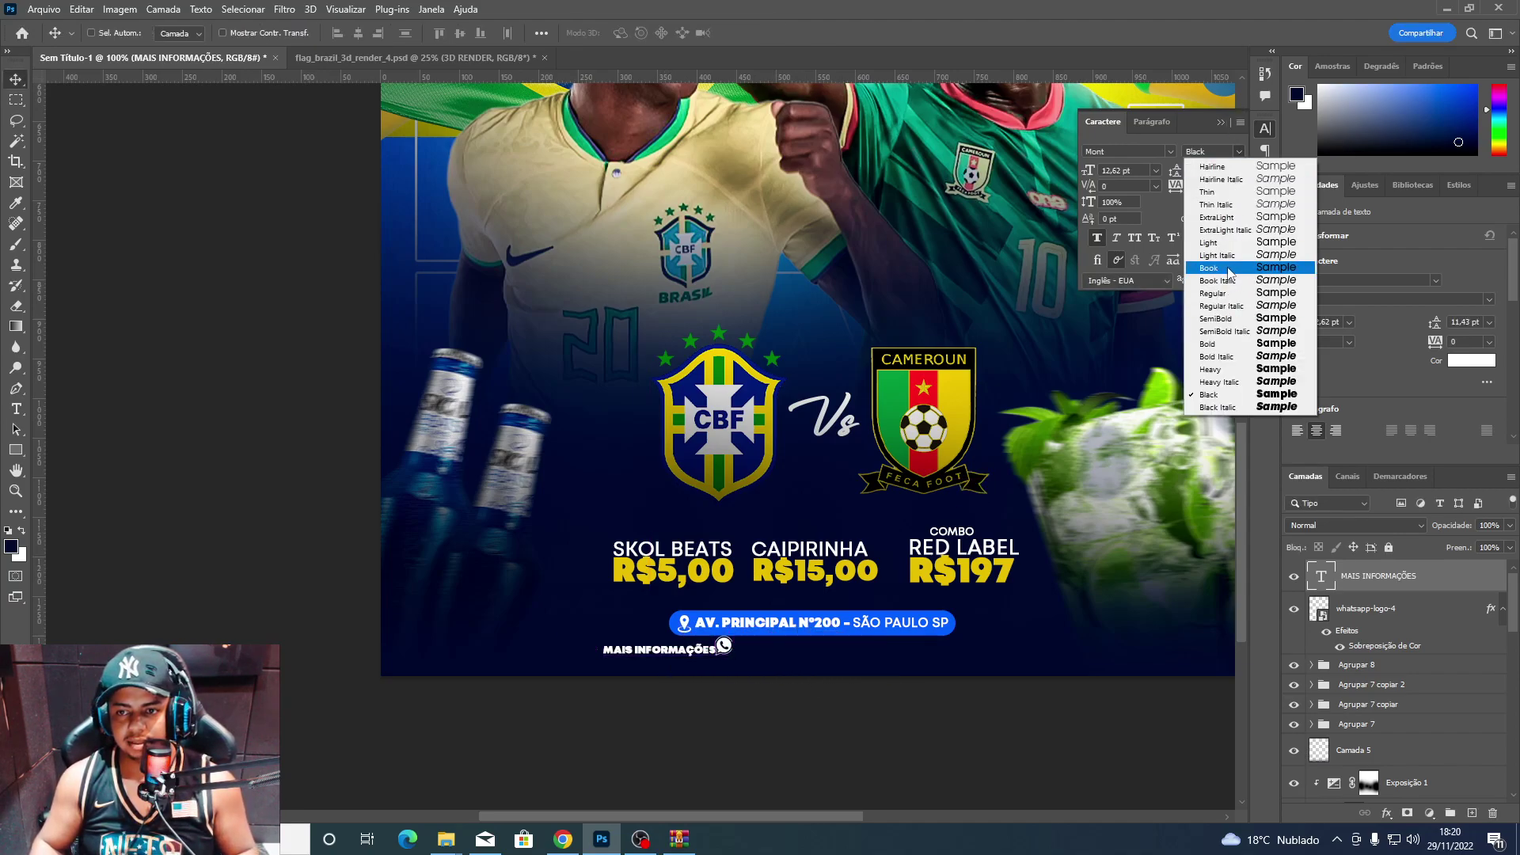
pyautogui.click(1219, 268)
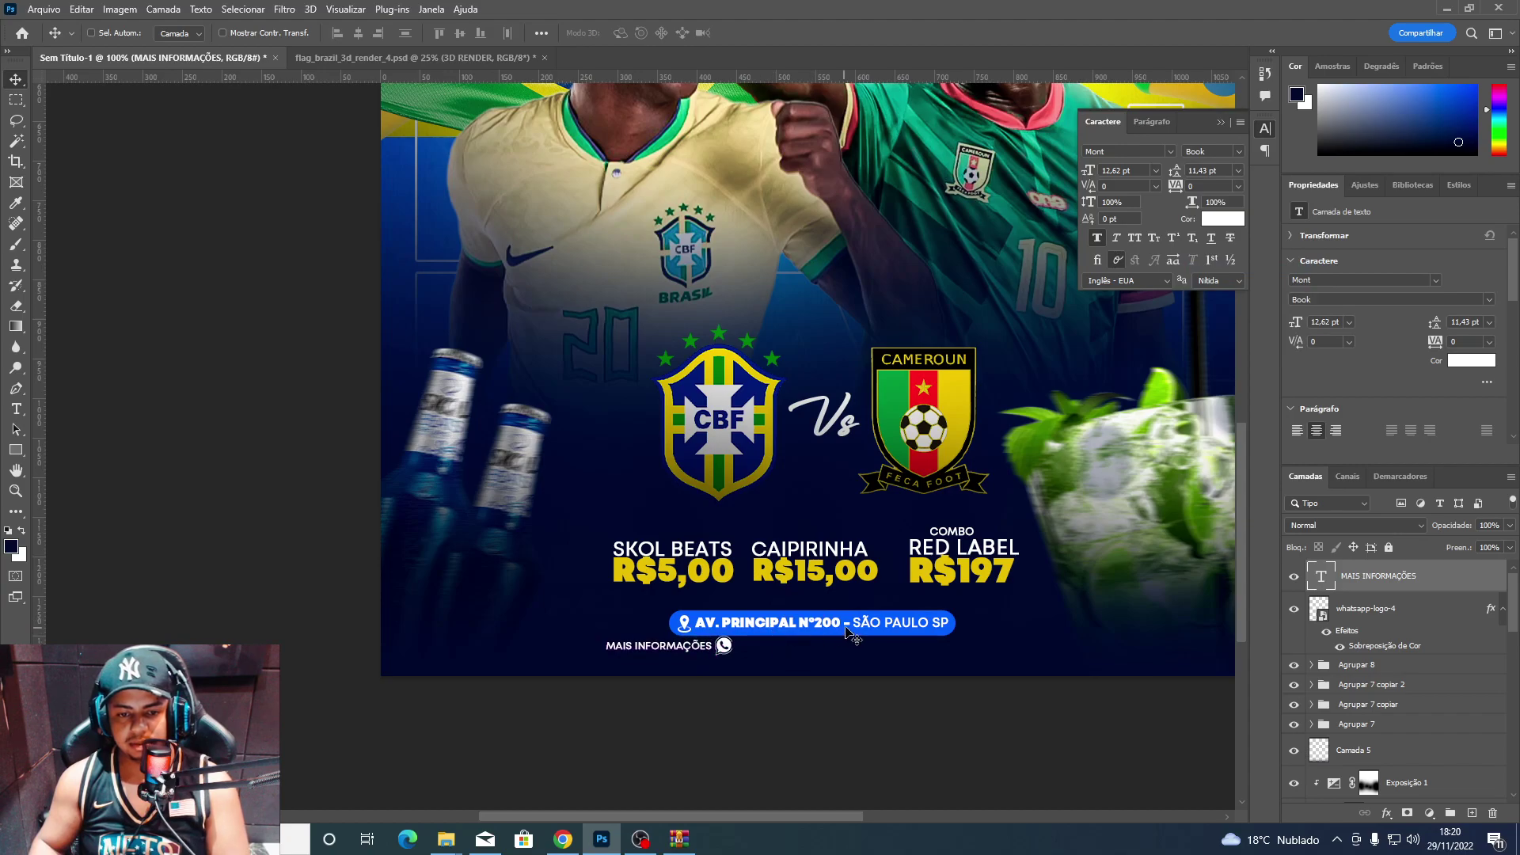
# Shrink the WhatsApp icon slightly.
pyautogui.keyDown('ctrl'); pyautogui.click(724, 645); pyautogui.keyUp('ctrl')
pyautogui.hotkey('ctrl', 't')
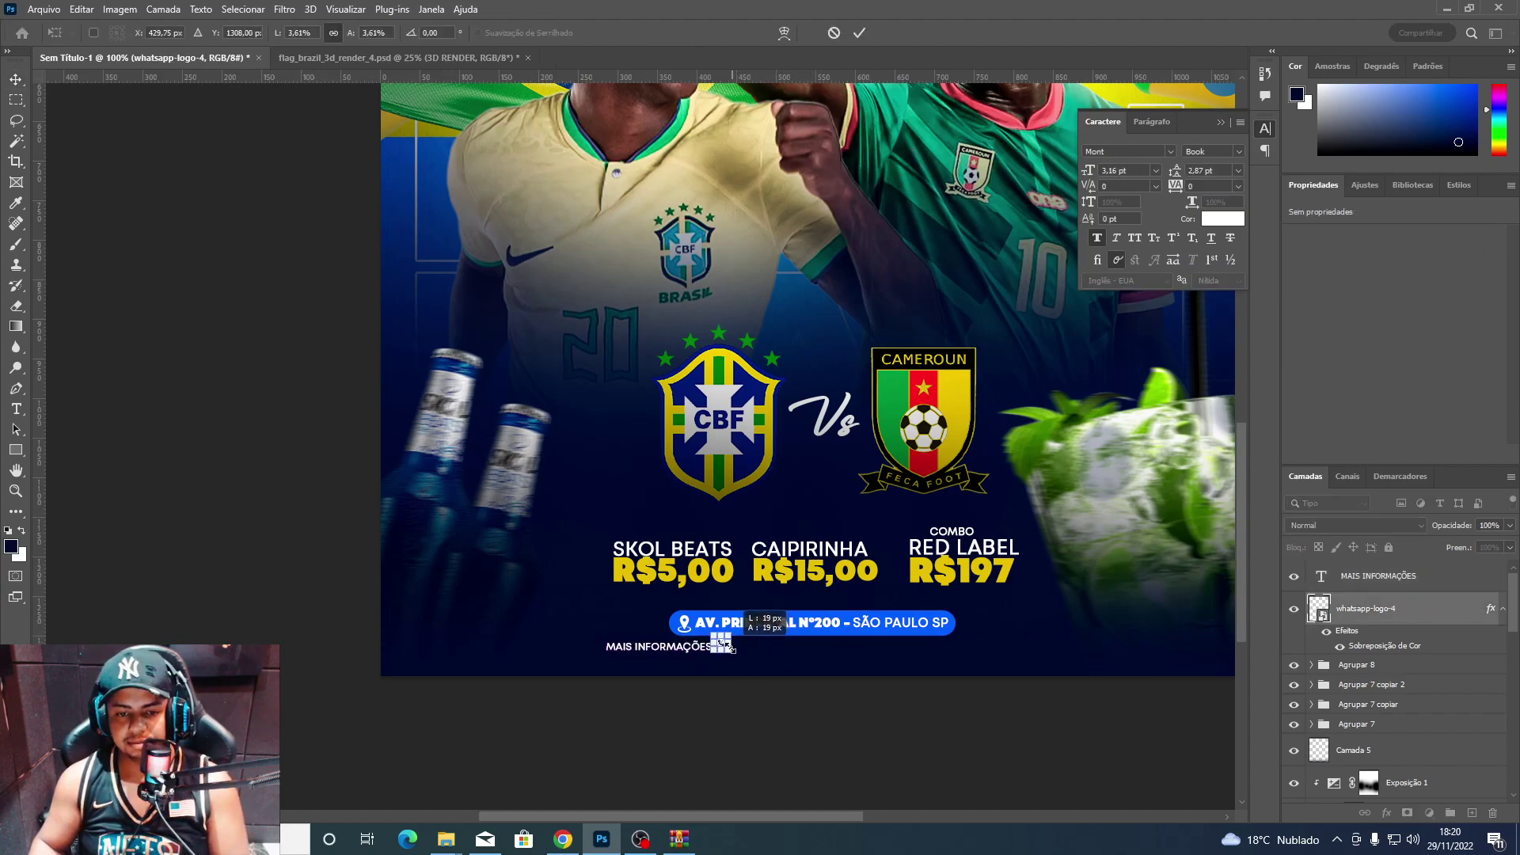
pyautogui.press('Return')
pyautogui.moveTo(722, 643); pyautogui.dragTo(854, 662)
# Edit the duplicated text into the placeholder phone number and place it right of the icon.
pyautogui.doubleClick(816, 662)
pyautogui.write('(XX)XXXX-XXXX')
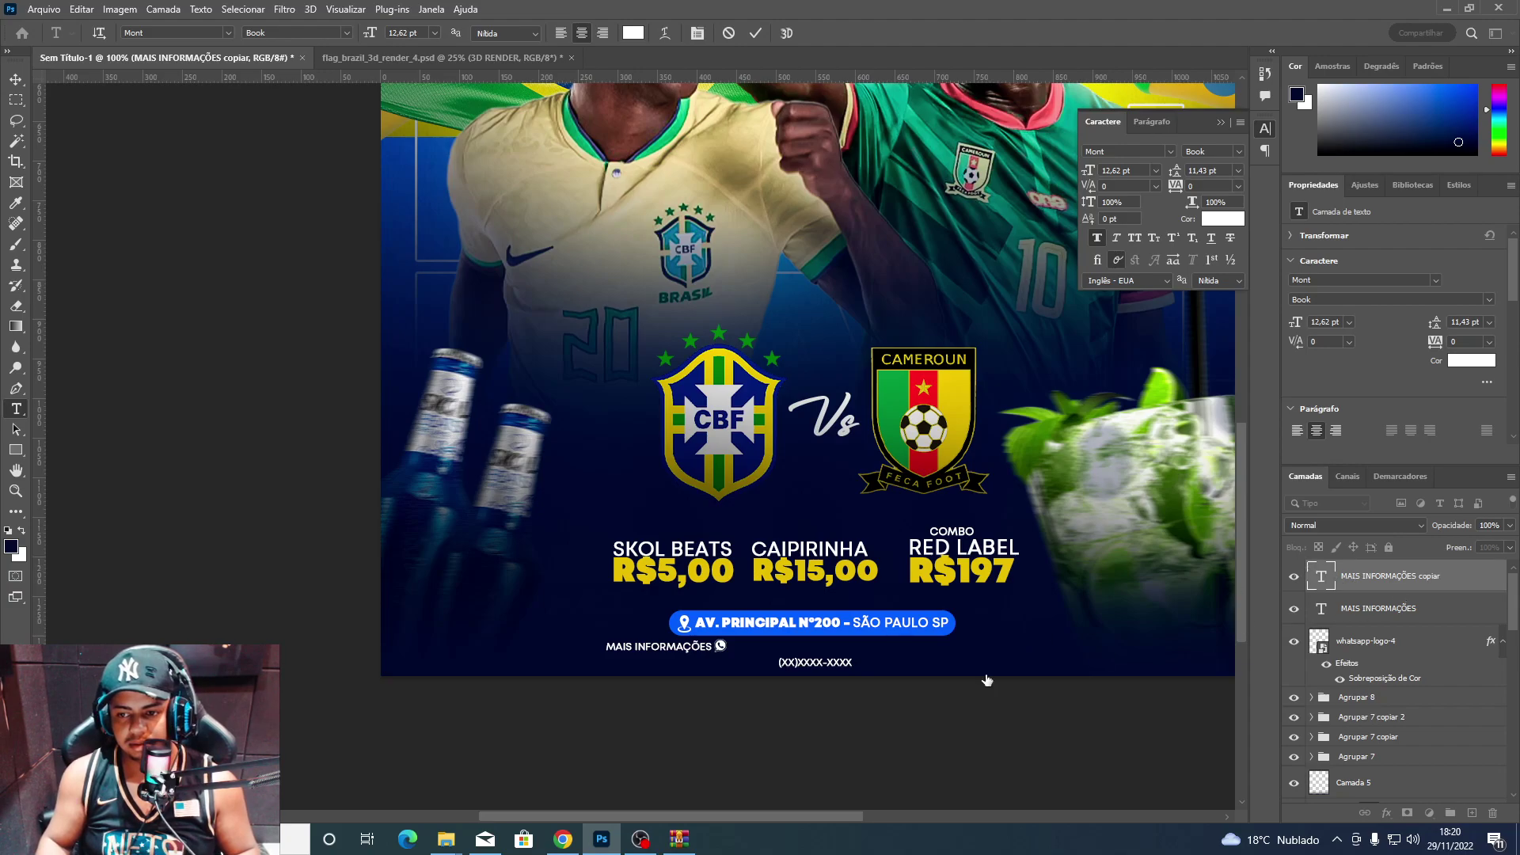
pyautogui.hotkey('ctrl', 'Return')
pyautogui.press('v')
pyautogui.moveTo(846, 697); pyautogui.dragTo(790, 681)
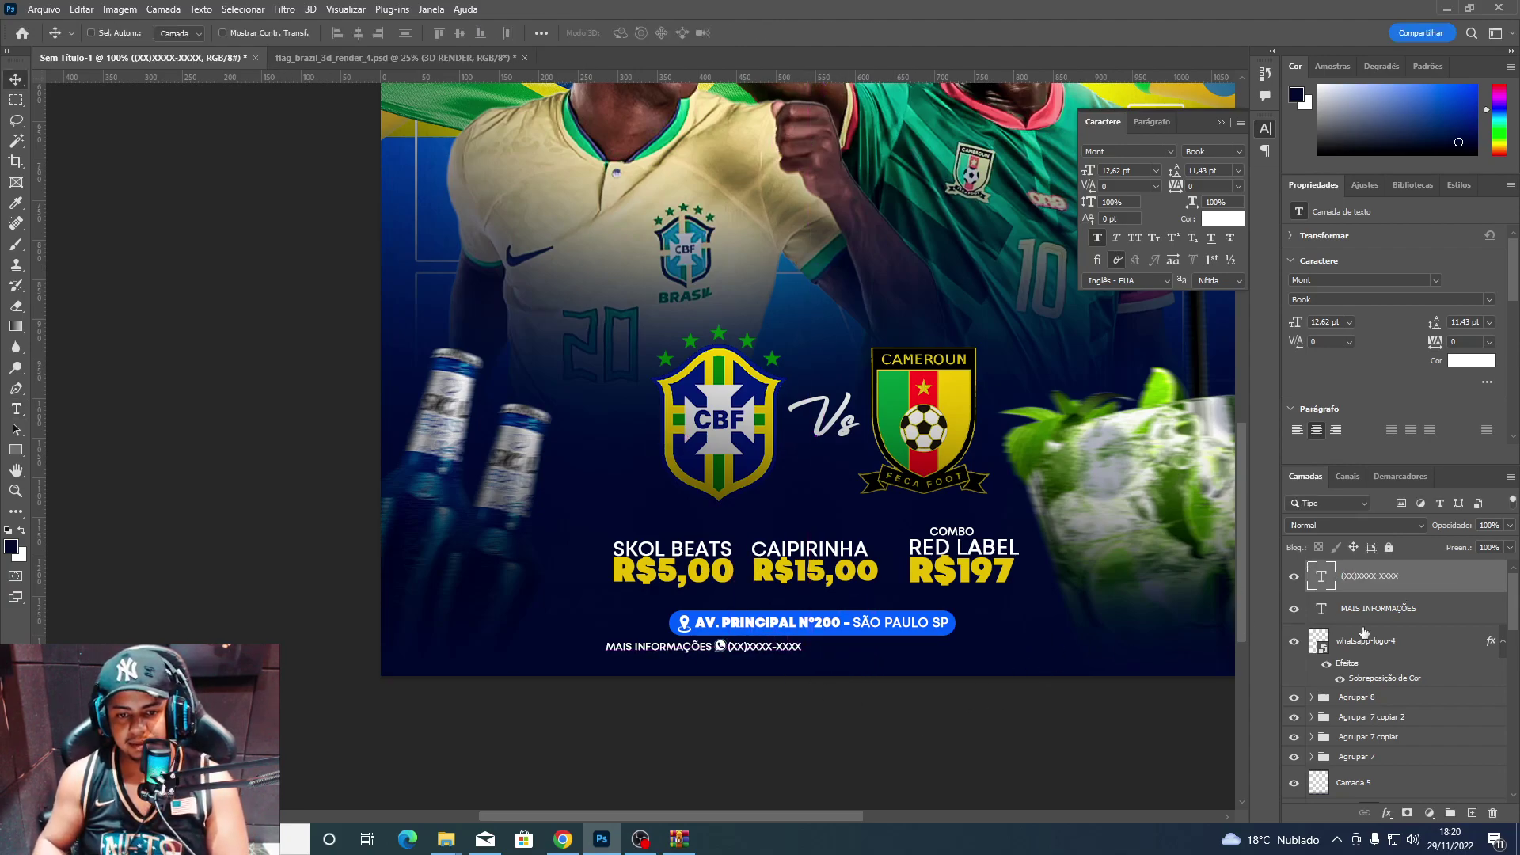
# Group the text, icon and number layers and centre the line under the address bar.
pyautogui.keyDown('shift'); pyautogui.click(1398, 638); pyautogui.keyUp('shift')
pyautogui.hotkey('ctrl', 'g')
pyautogui.moveTo(778, 679); pyautogui.dragTo(887, 680)
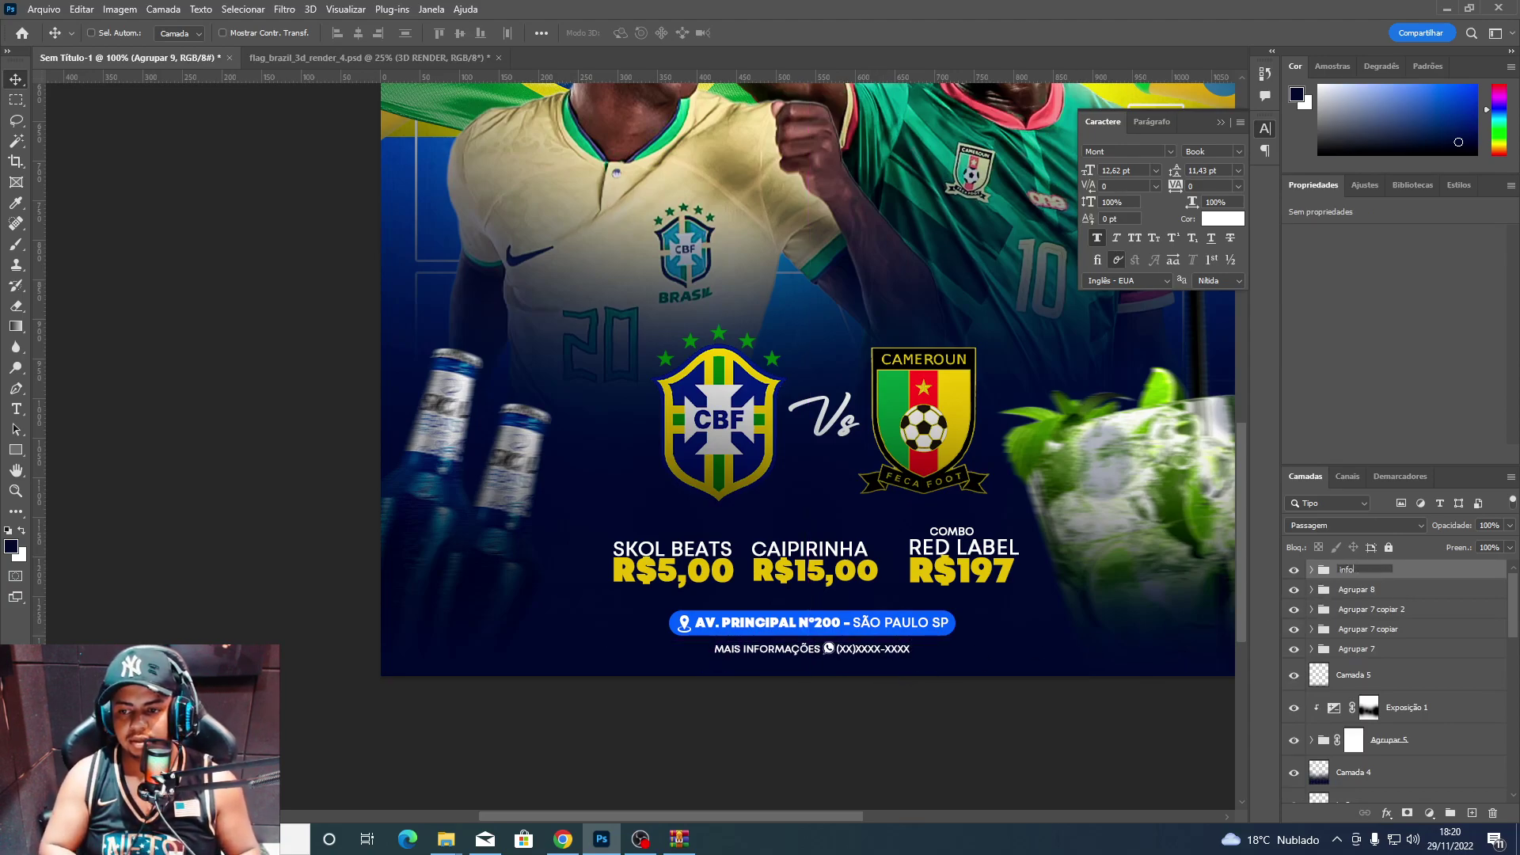
pyautogui.hotkey('ctrl', '-')
pyautogui.hotkey('ctrl', '-')
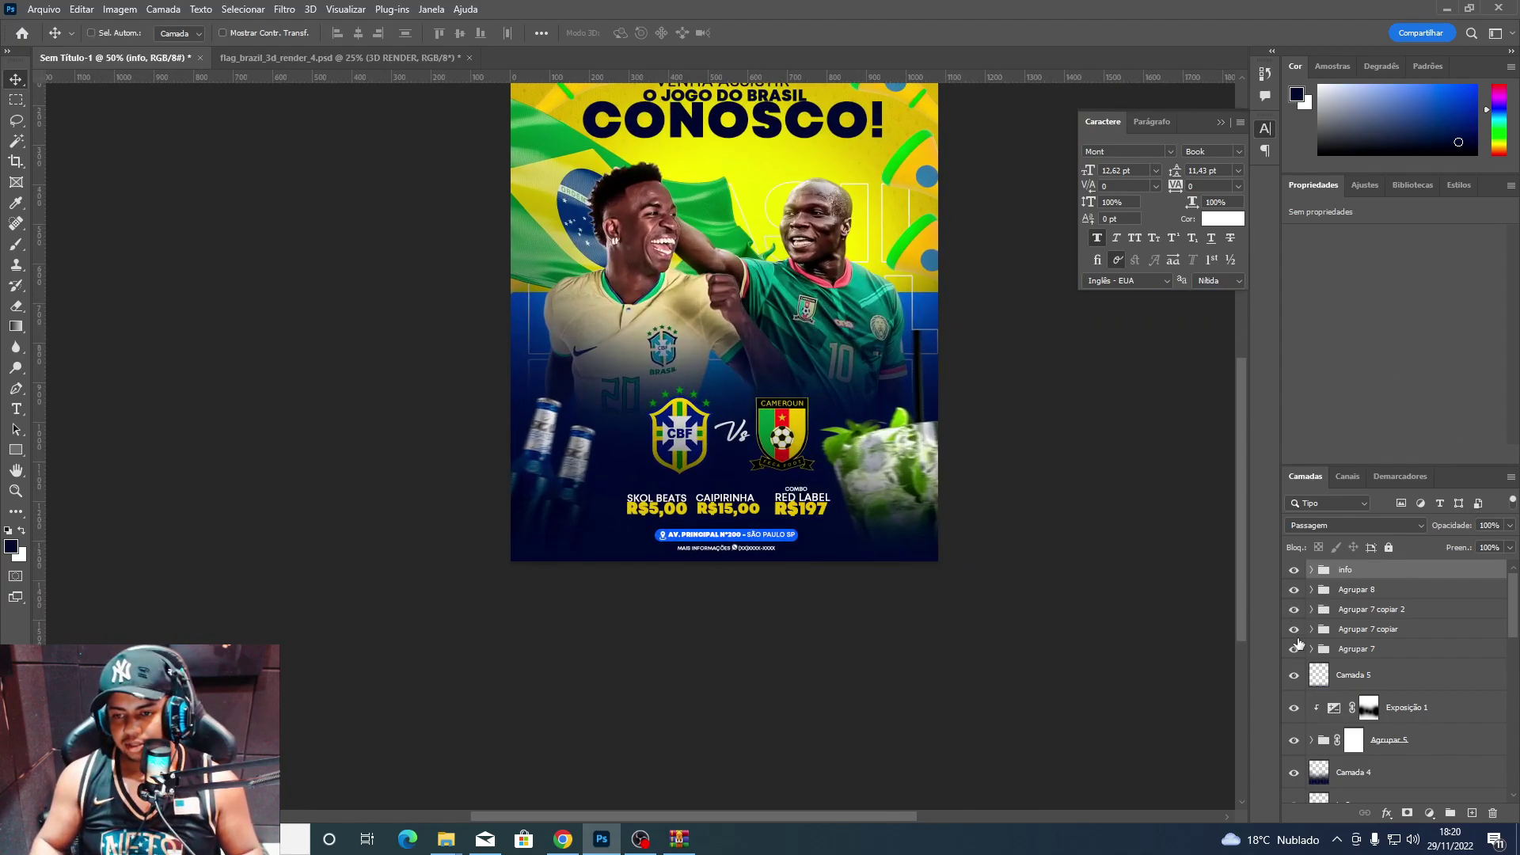
pyautogui.click(1325, 653)
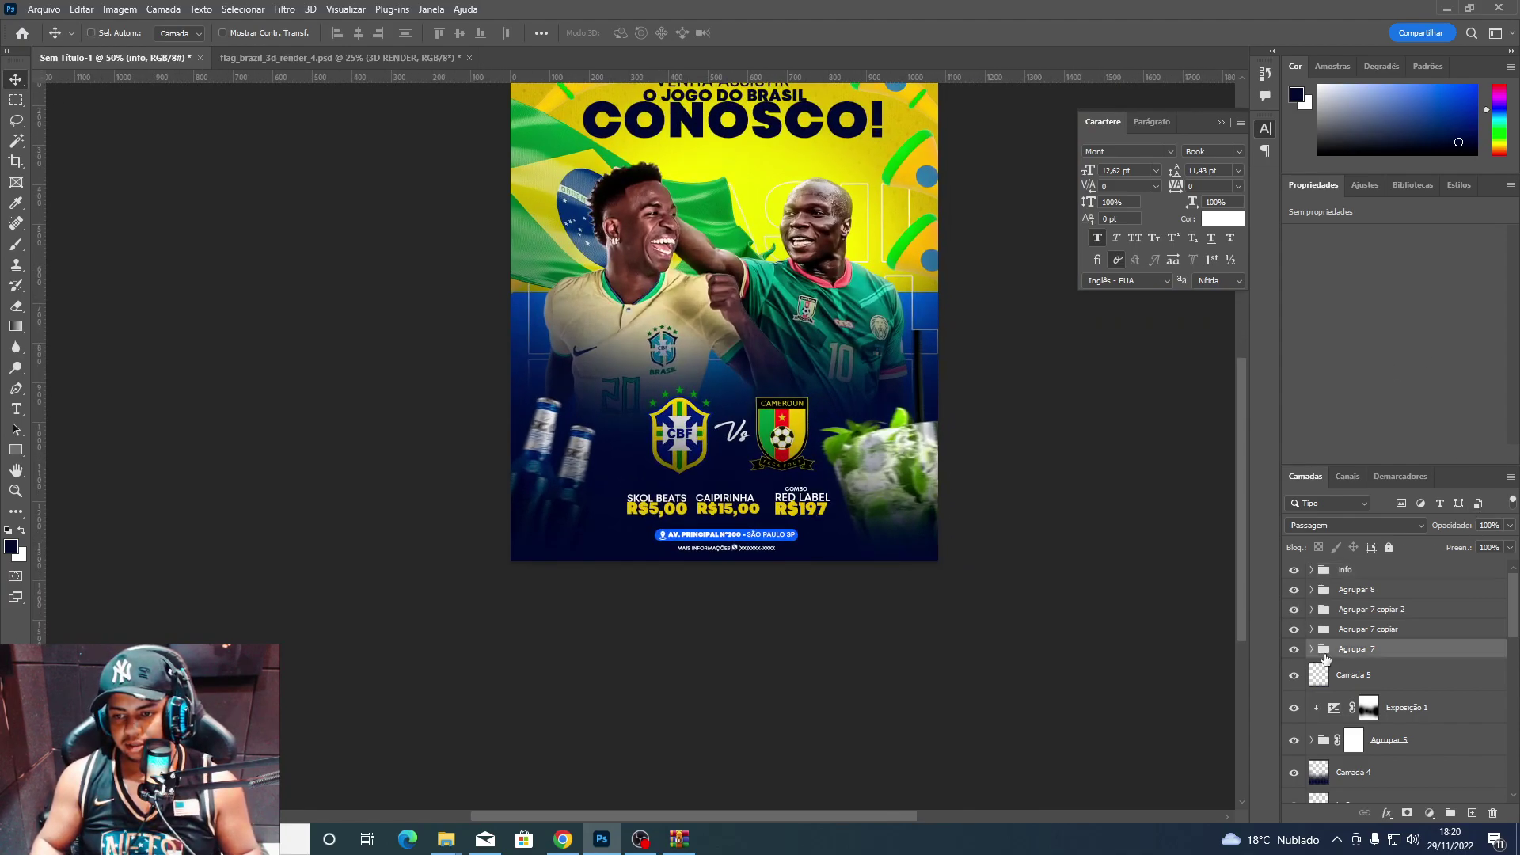
pyautogui.keyDown('shift'); pyautogui.click(1348, 571); pyautogui.keyUp('shift')
pyautogui.hotkey('ctrl', 'g')
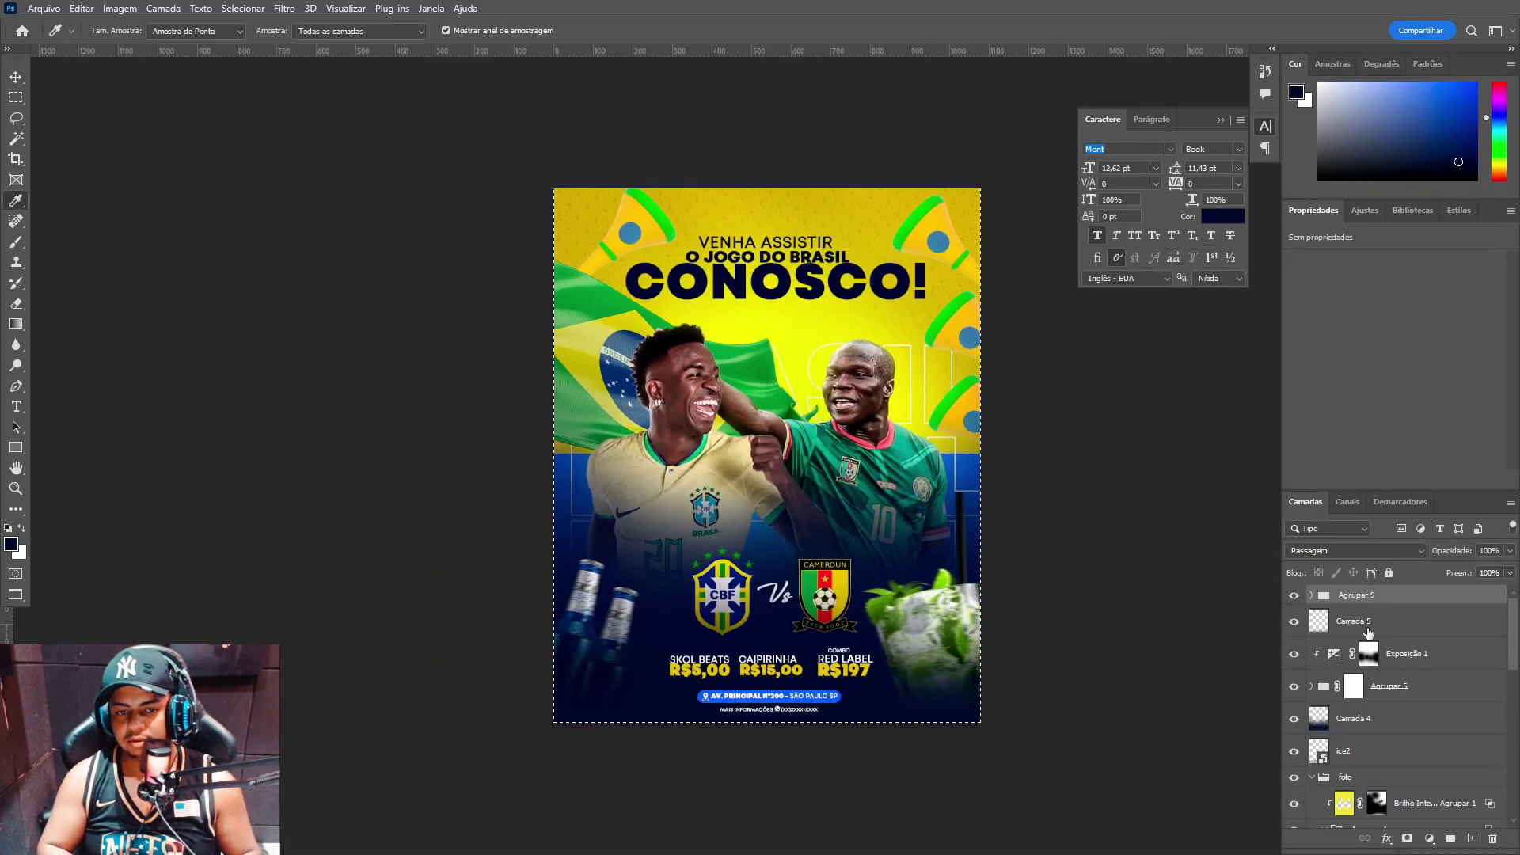
pyautogui.click(853, 191)
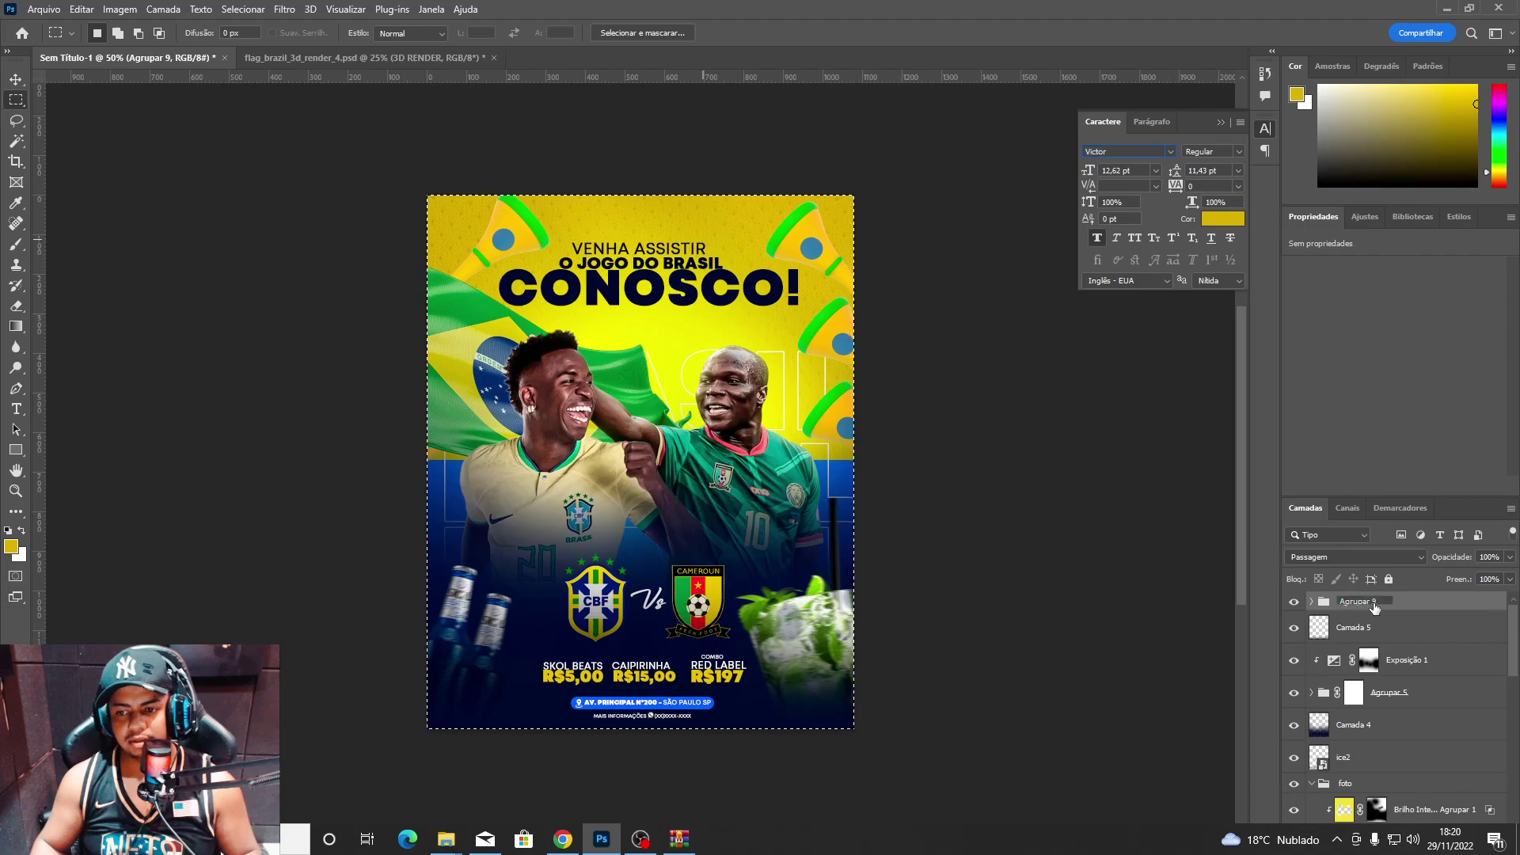
pyautogui.doubleClick(1374, 603)
pyautogui.write('fo')
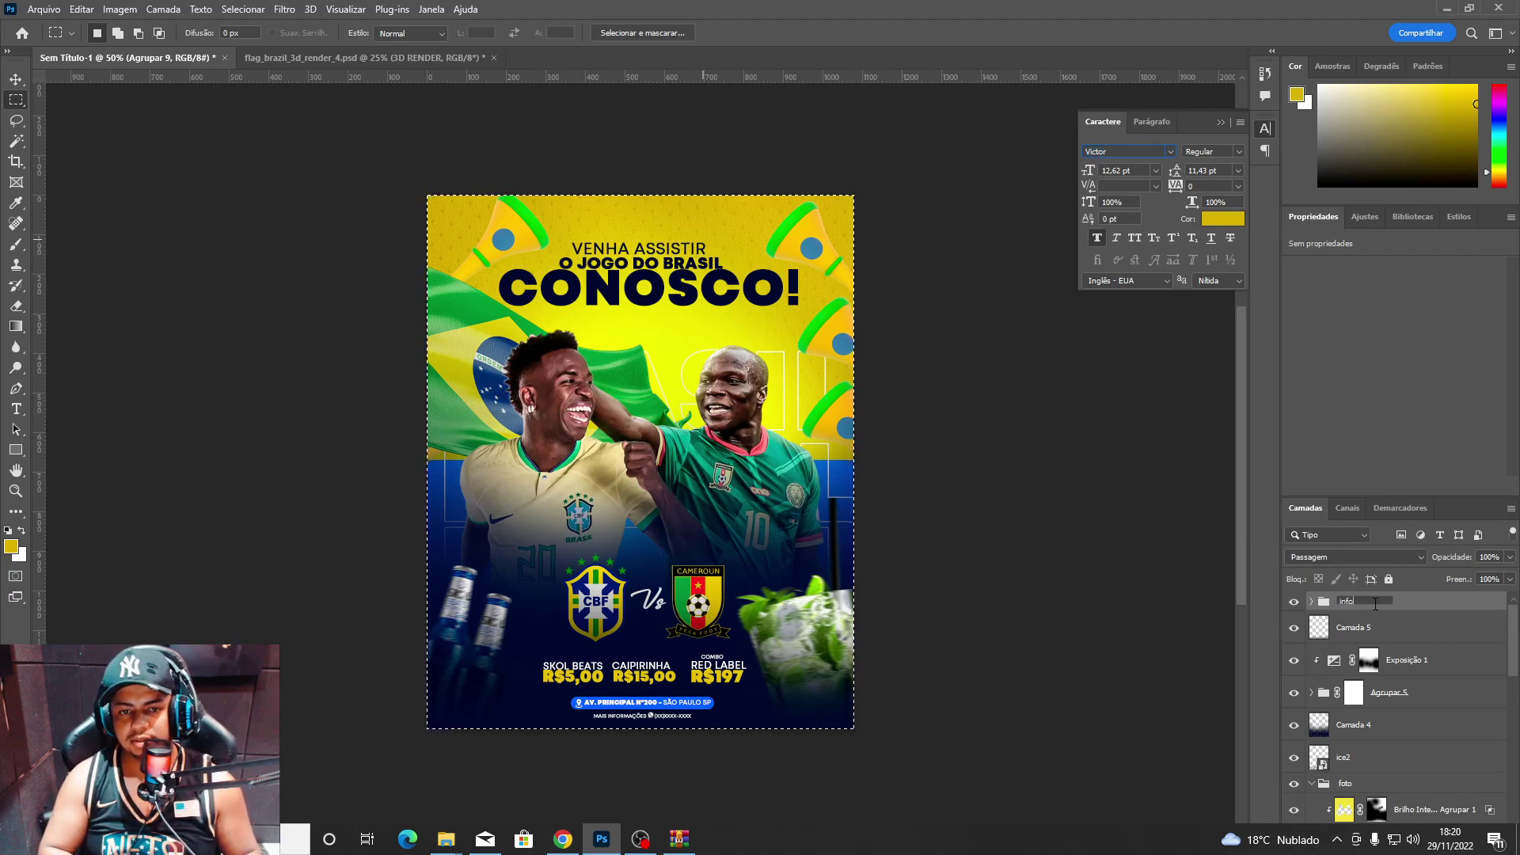
pyautogui.write('rmações')
pyautogui.press('Return')
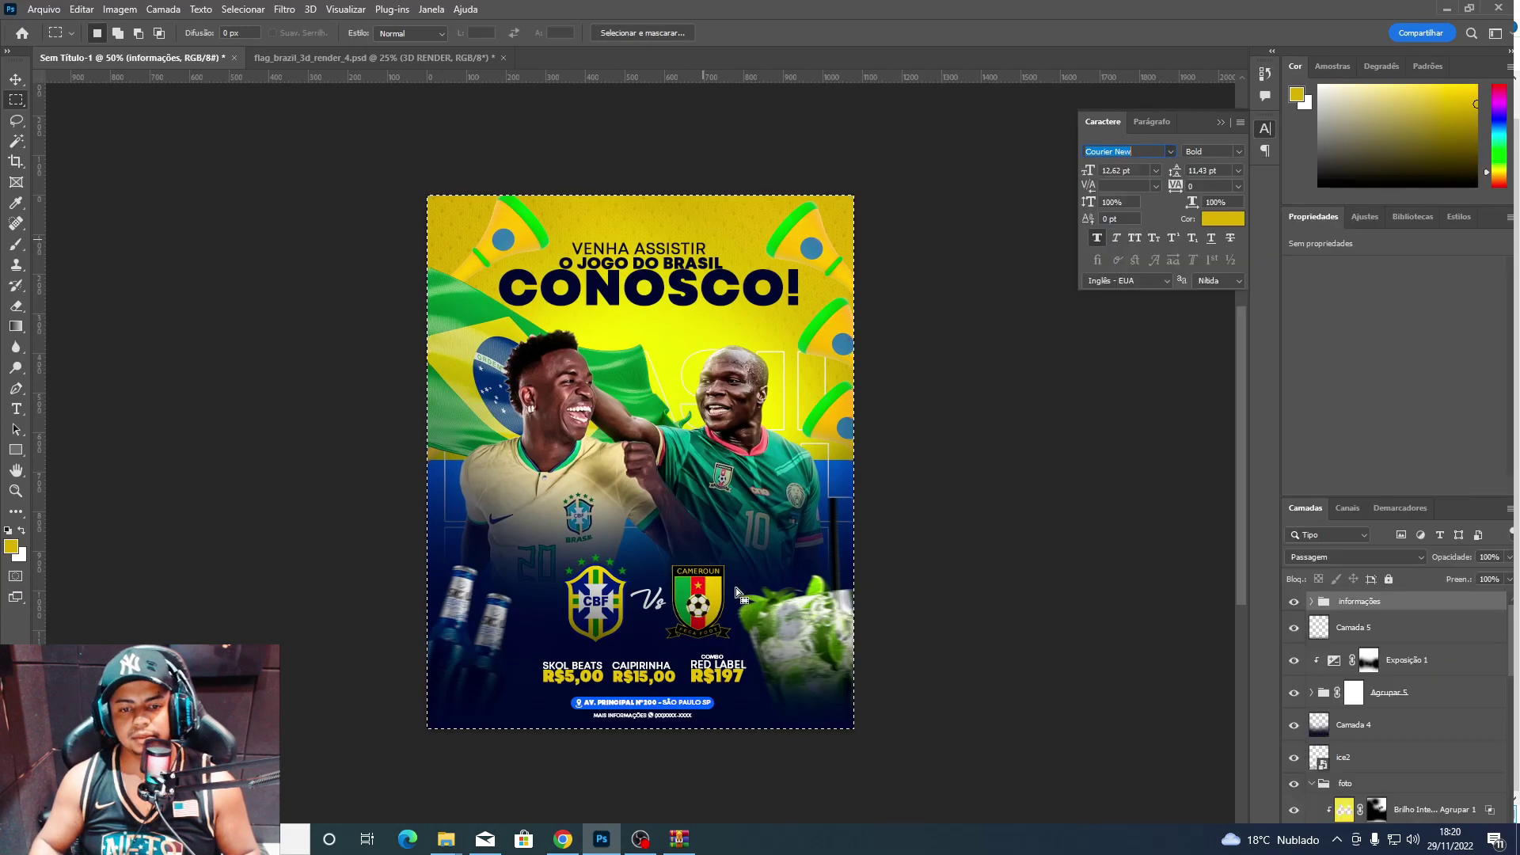
pyautogui.press('v')
pyautogui.scroll(1, 978, 503)
pyautogui.scroll(-3, 978, 502)
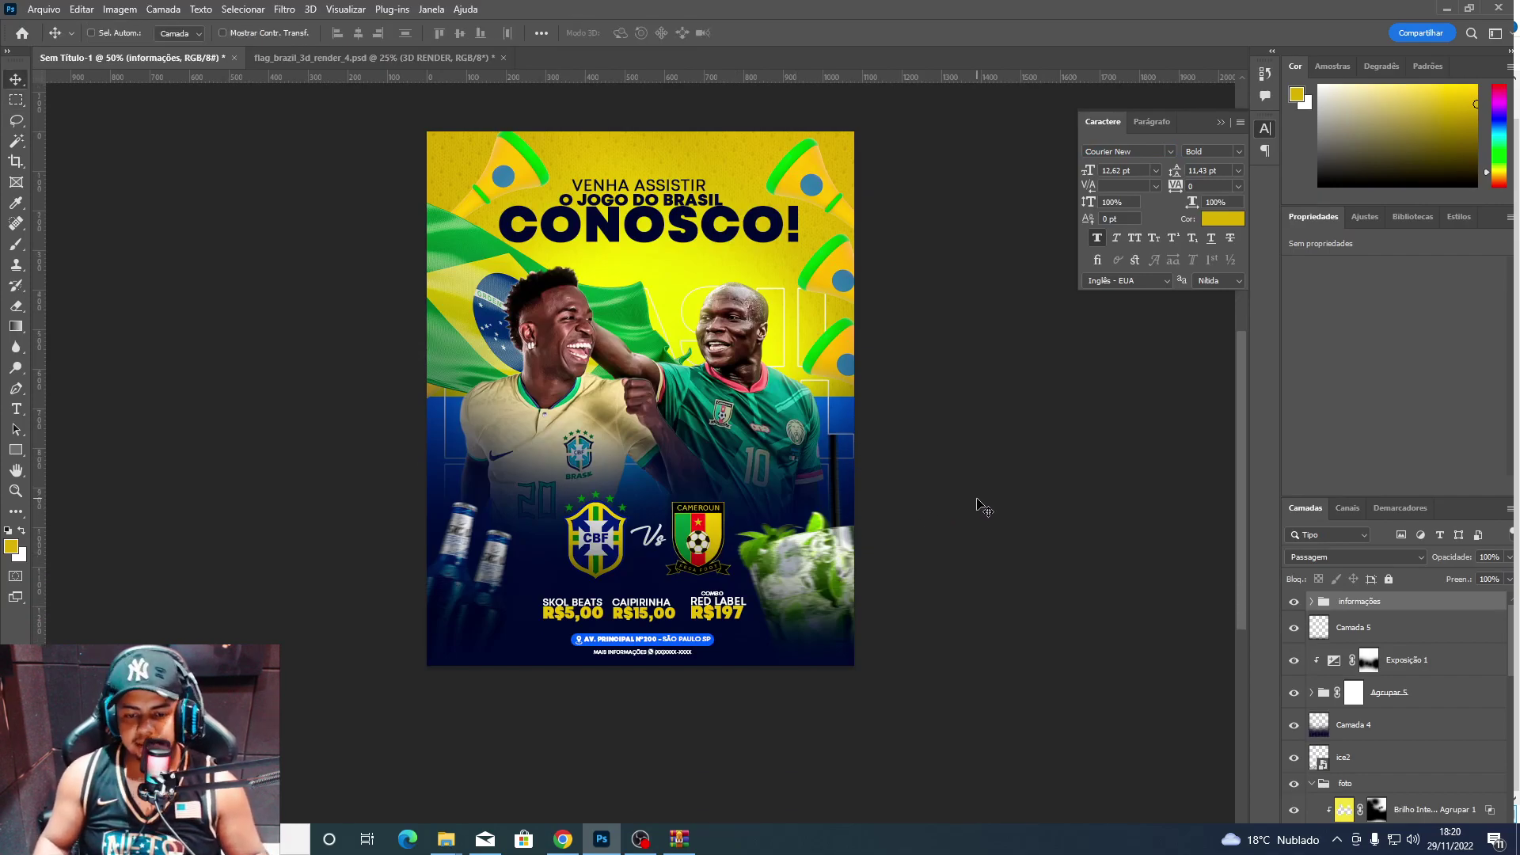
pyautogui.scroll(-2, 982, 507)
pyautogui.scroll(2, 982, 507)
pyautogui.scroll(2, 940, 452)
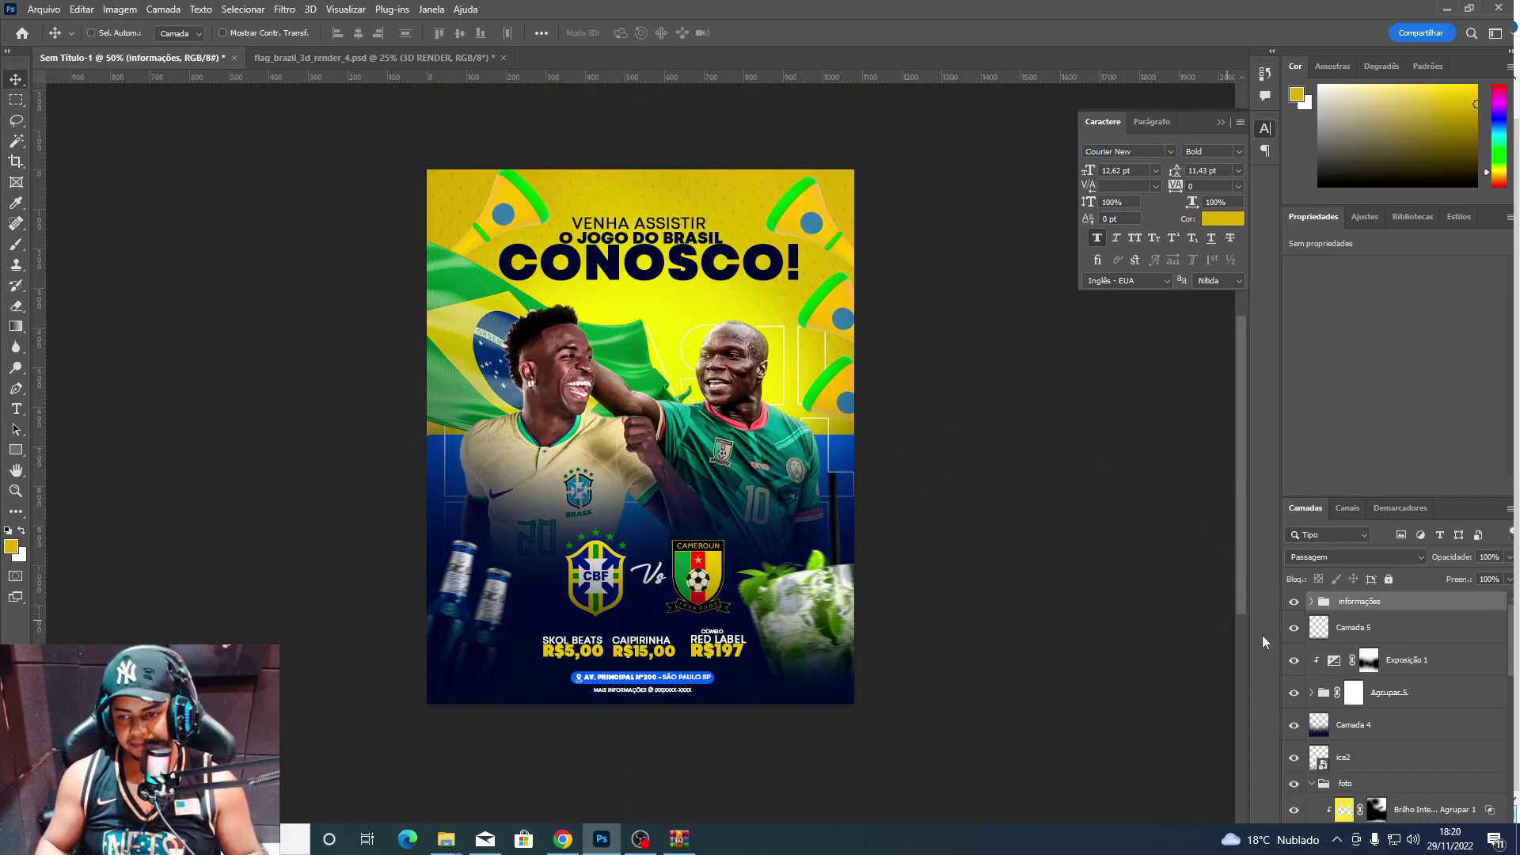
pyautogui.click(1359, 633)
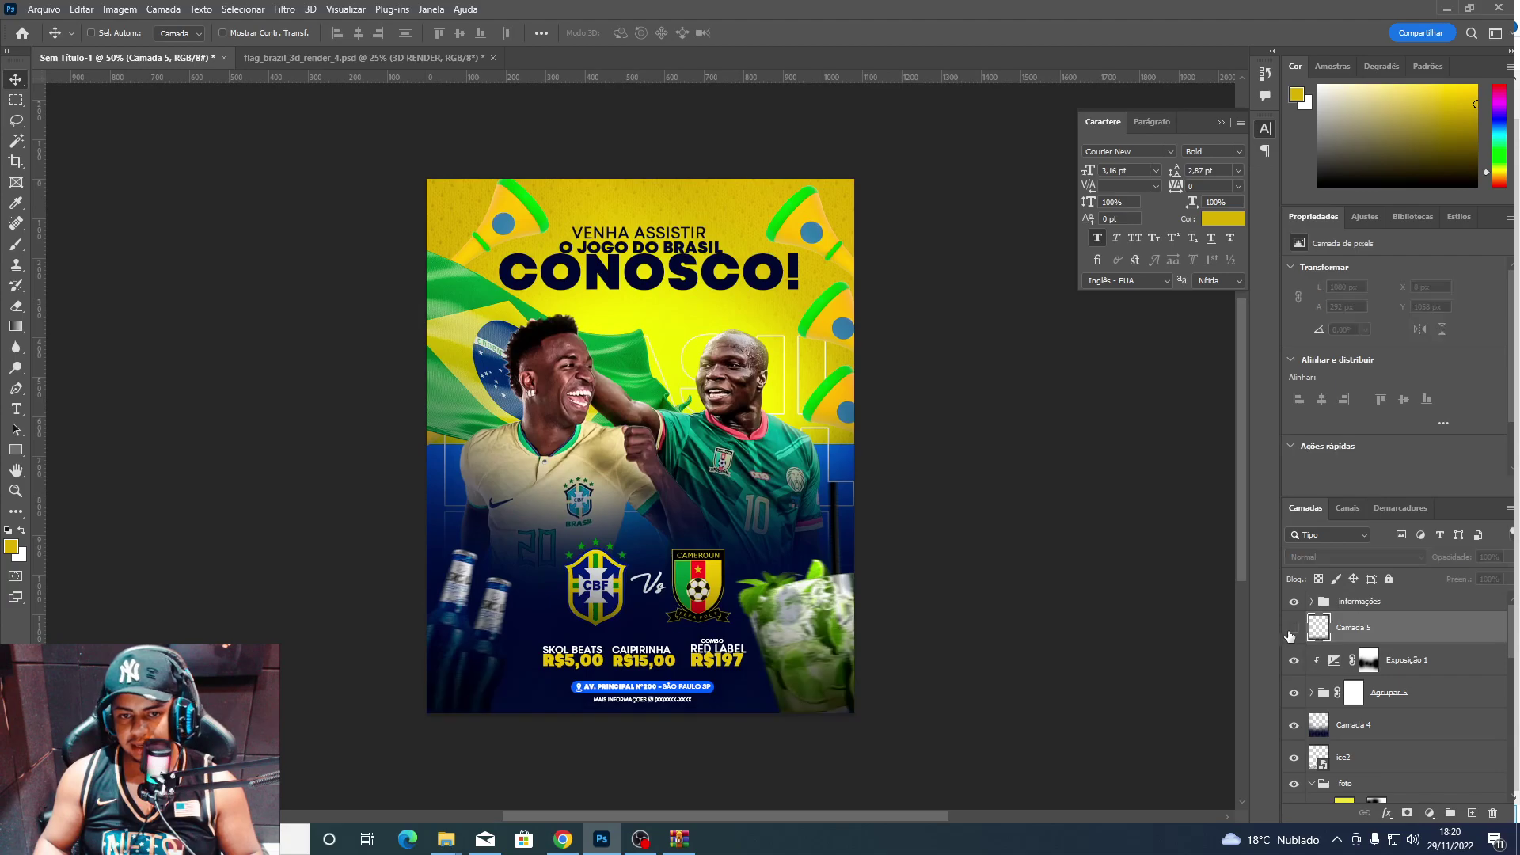
pyautogui.click(1368, 665)
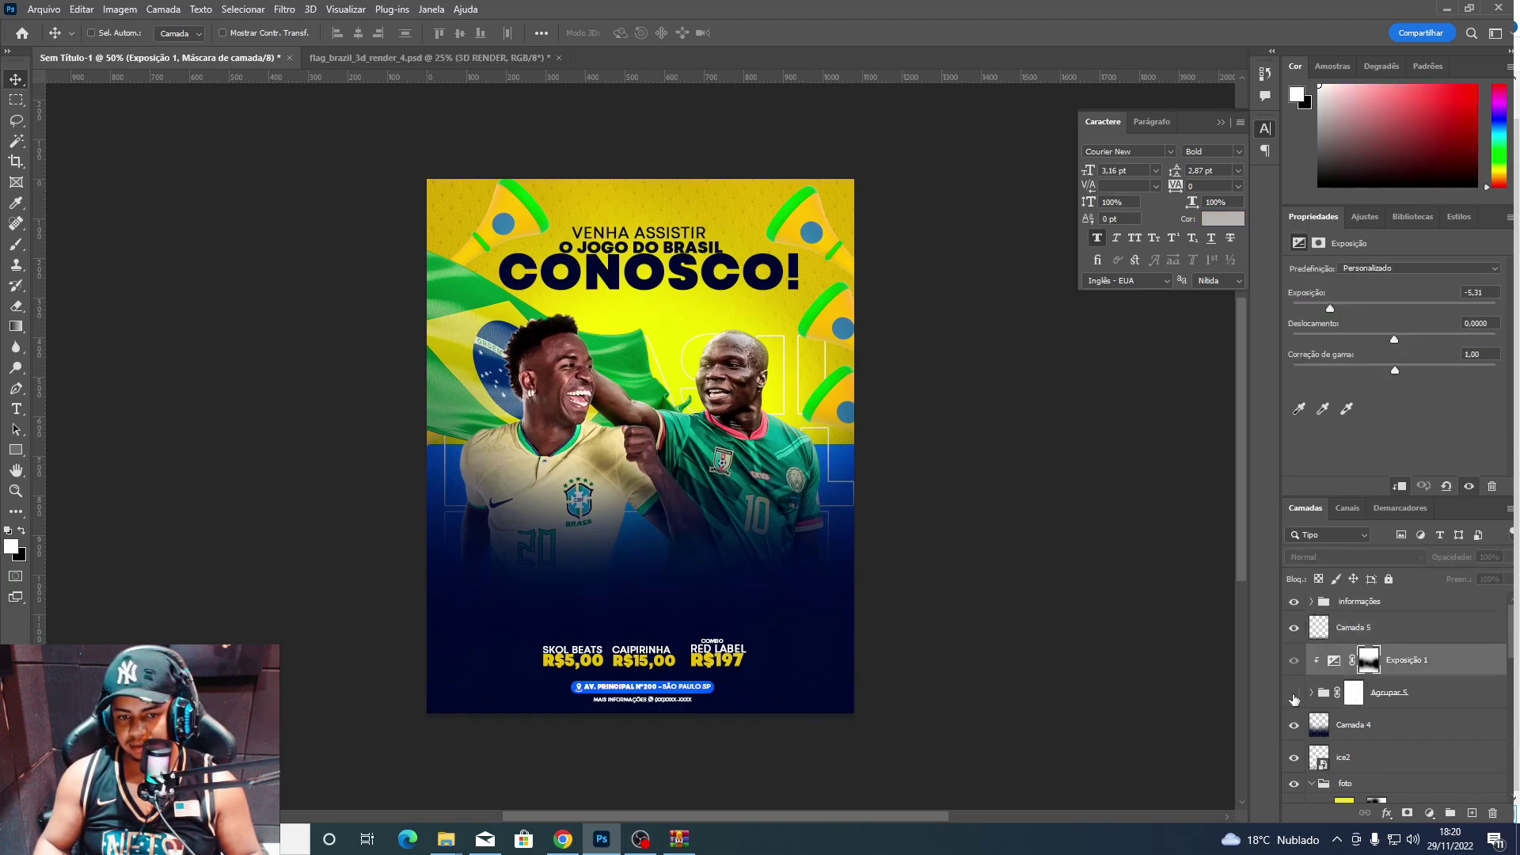
pyautogui.hotkey('ctrl', 'g')
pyautogui.write('embaixo')
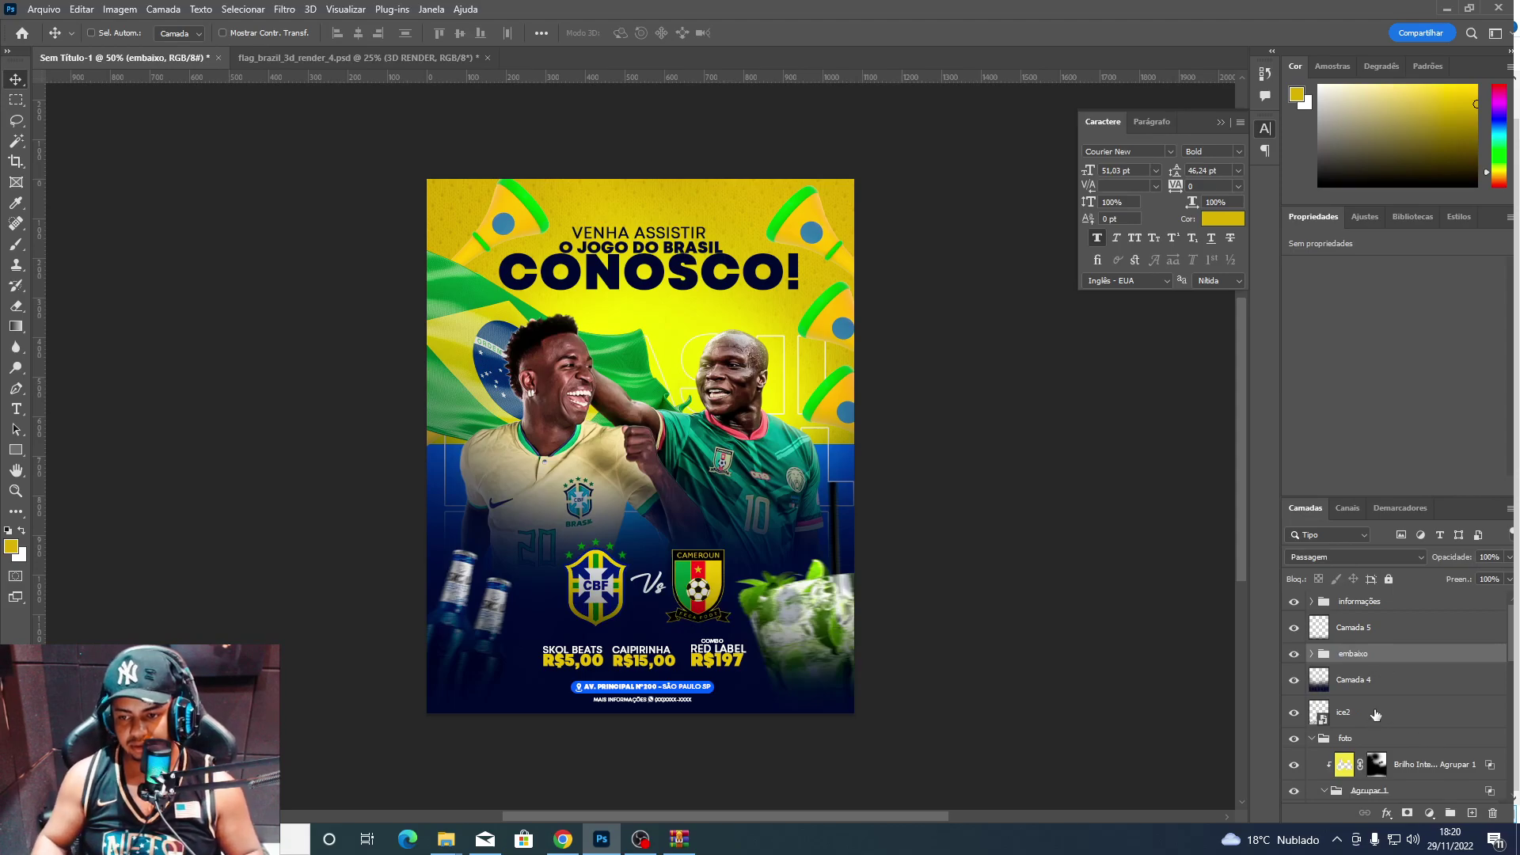
pyautogui.click(1363, 681)
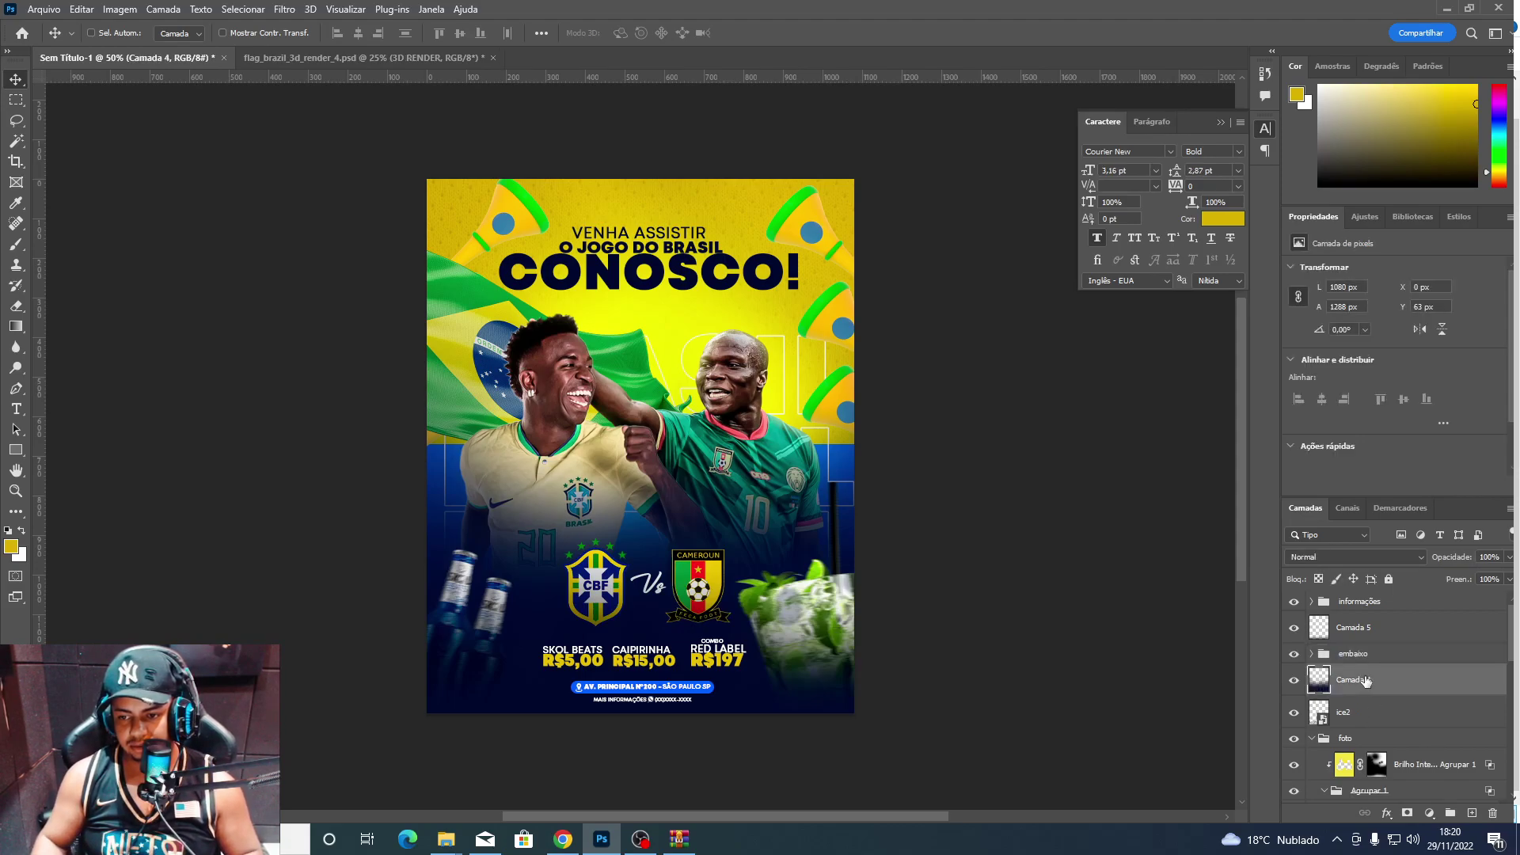
pyautogui.hotkey('ctrl', 'g')
pyautogui.write('sombra')
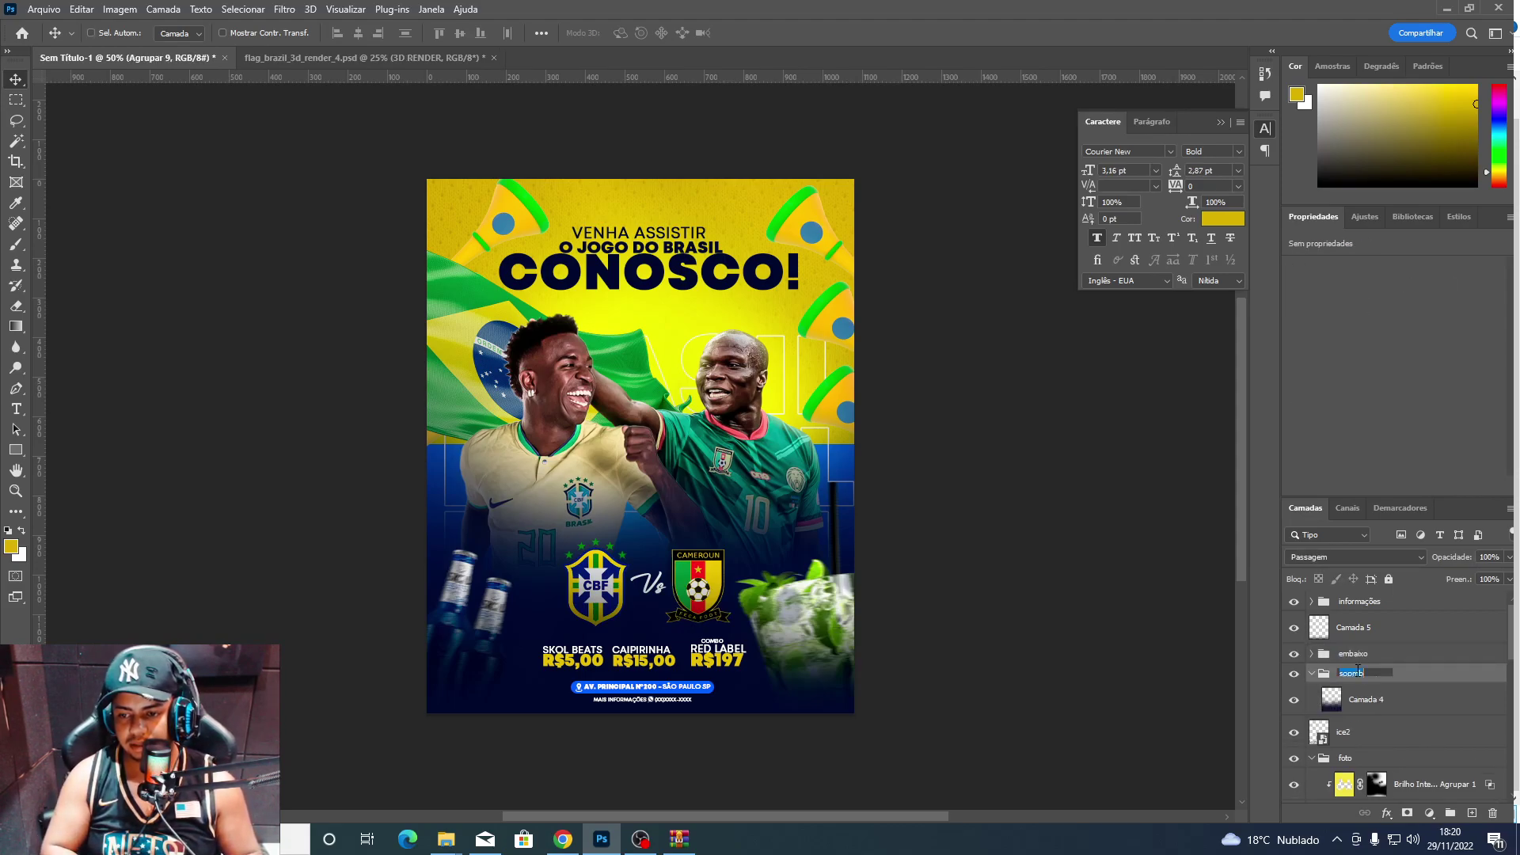
pyautogui.click(1363, 732)
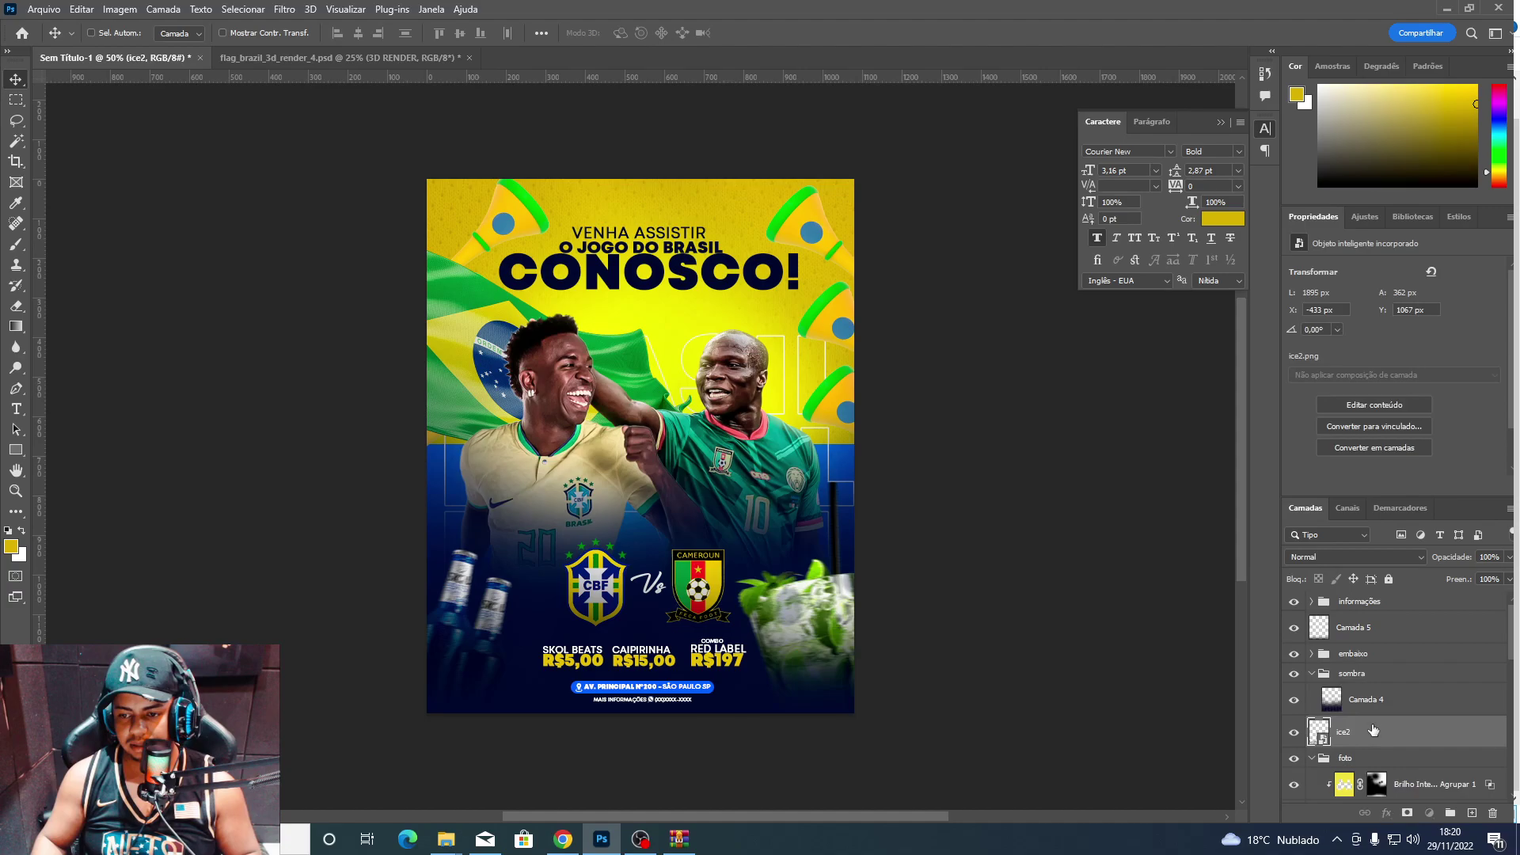
pyautogui.hotkey('ctrl', 'g')
pyautogui.doubleClick(1365, 725)
pyautogui.write('o')
pyautogui.press('Return')
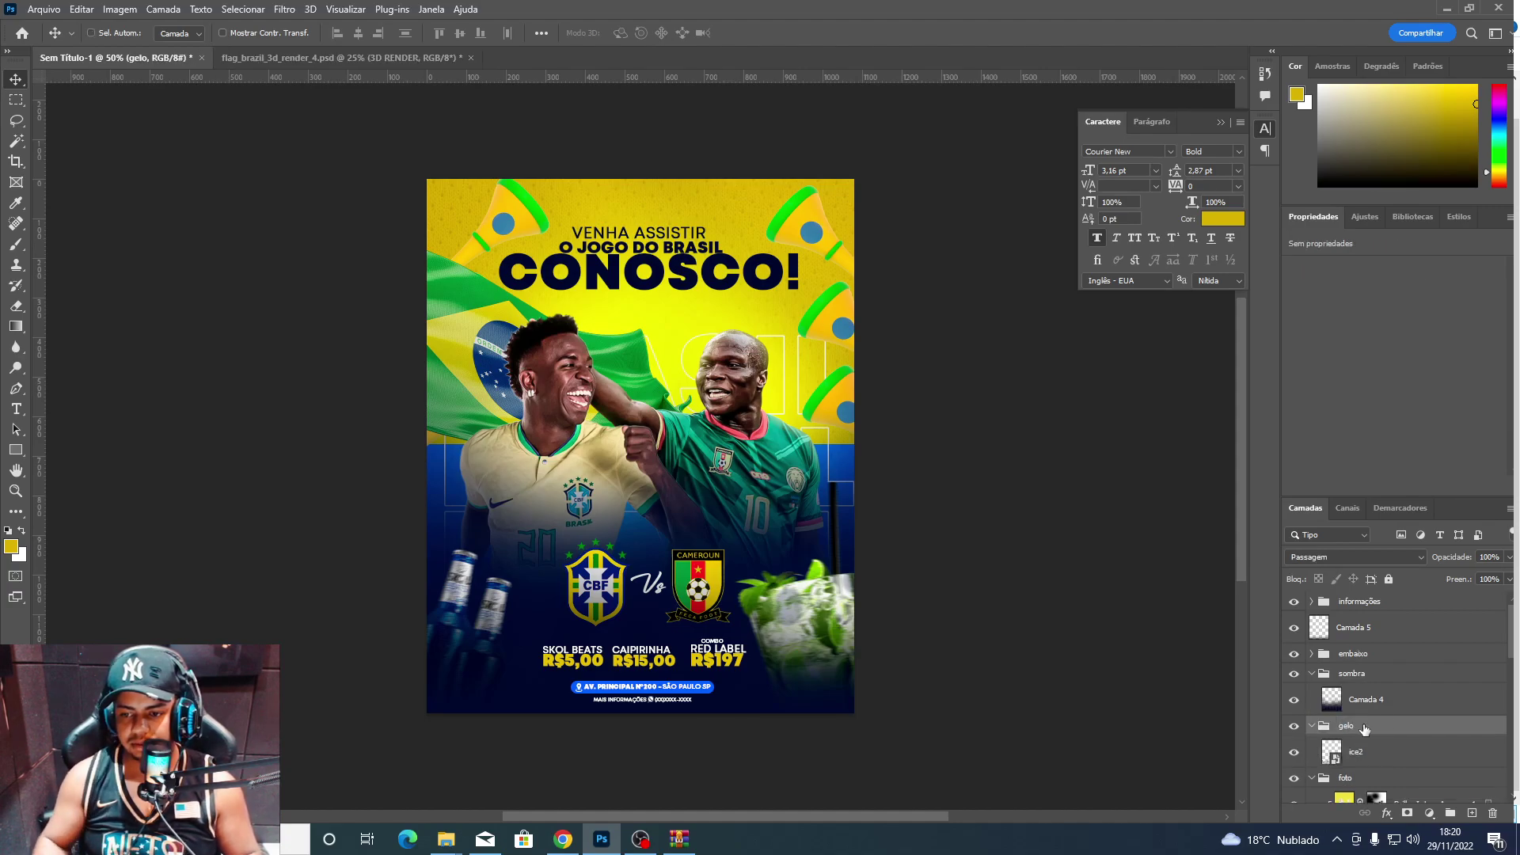
pyautogui.click(1312, 677)
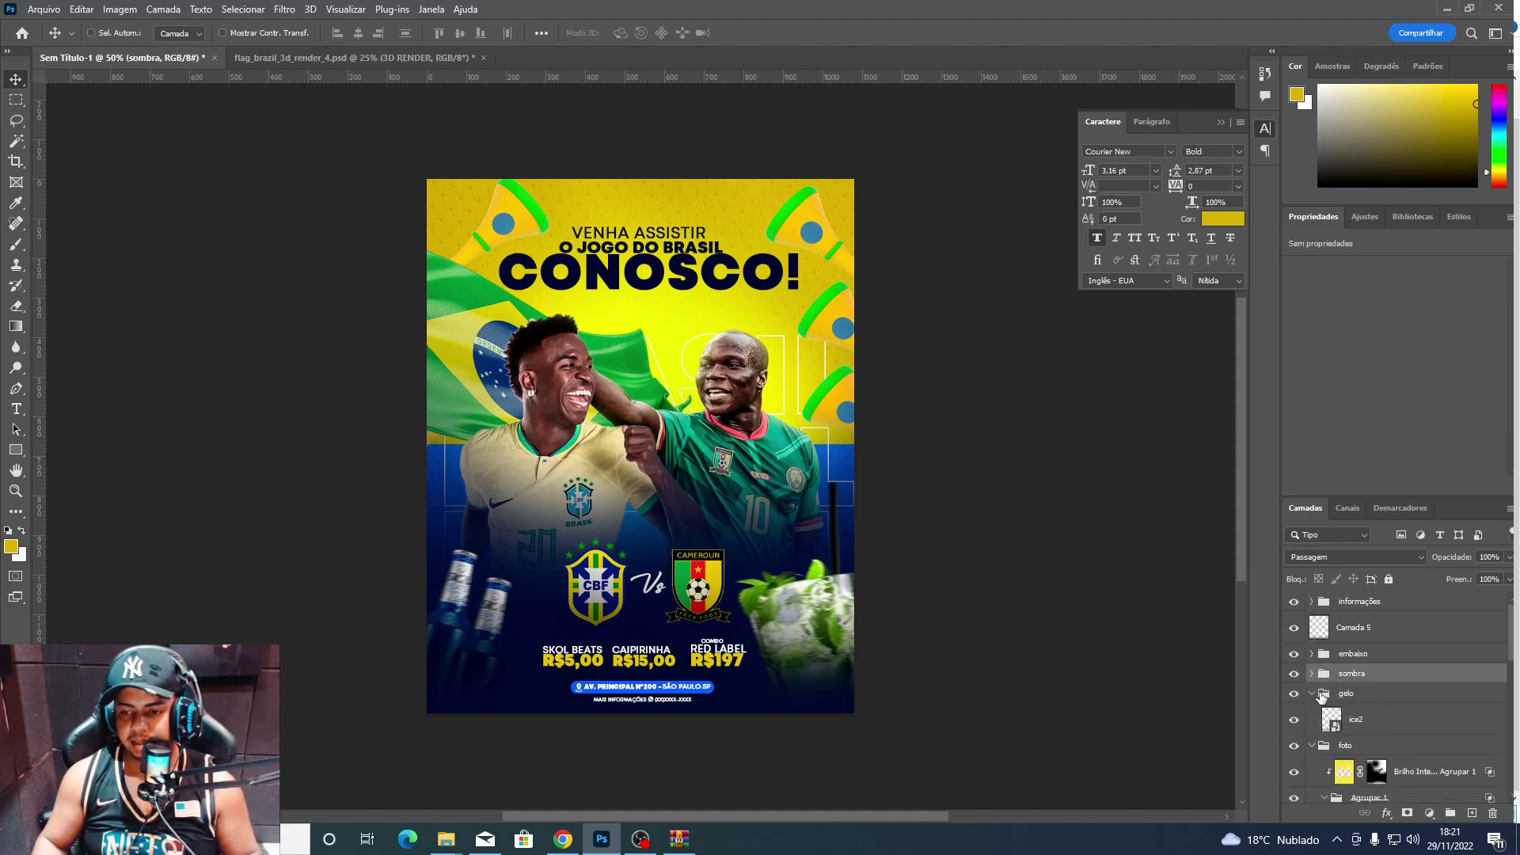
pyautogui.click(1312, 692)
pyautogui.click(1293, 601)
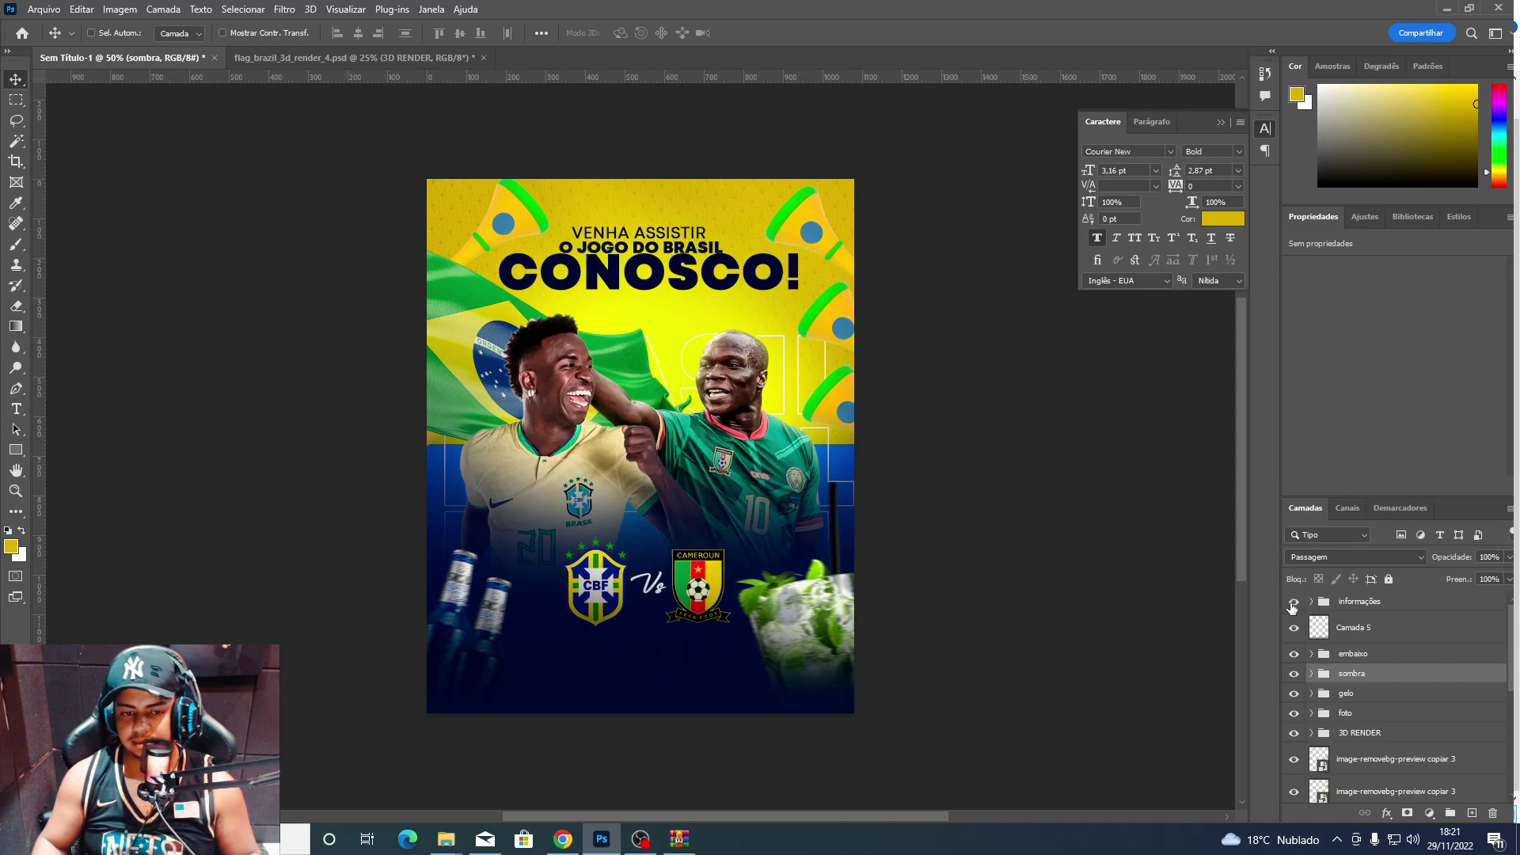
pyautogui.click(1360, 601)
pyautogui.hotkey('ctrl', '+')
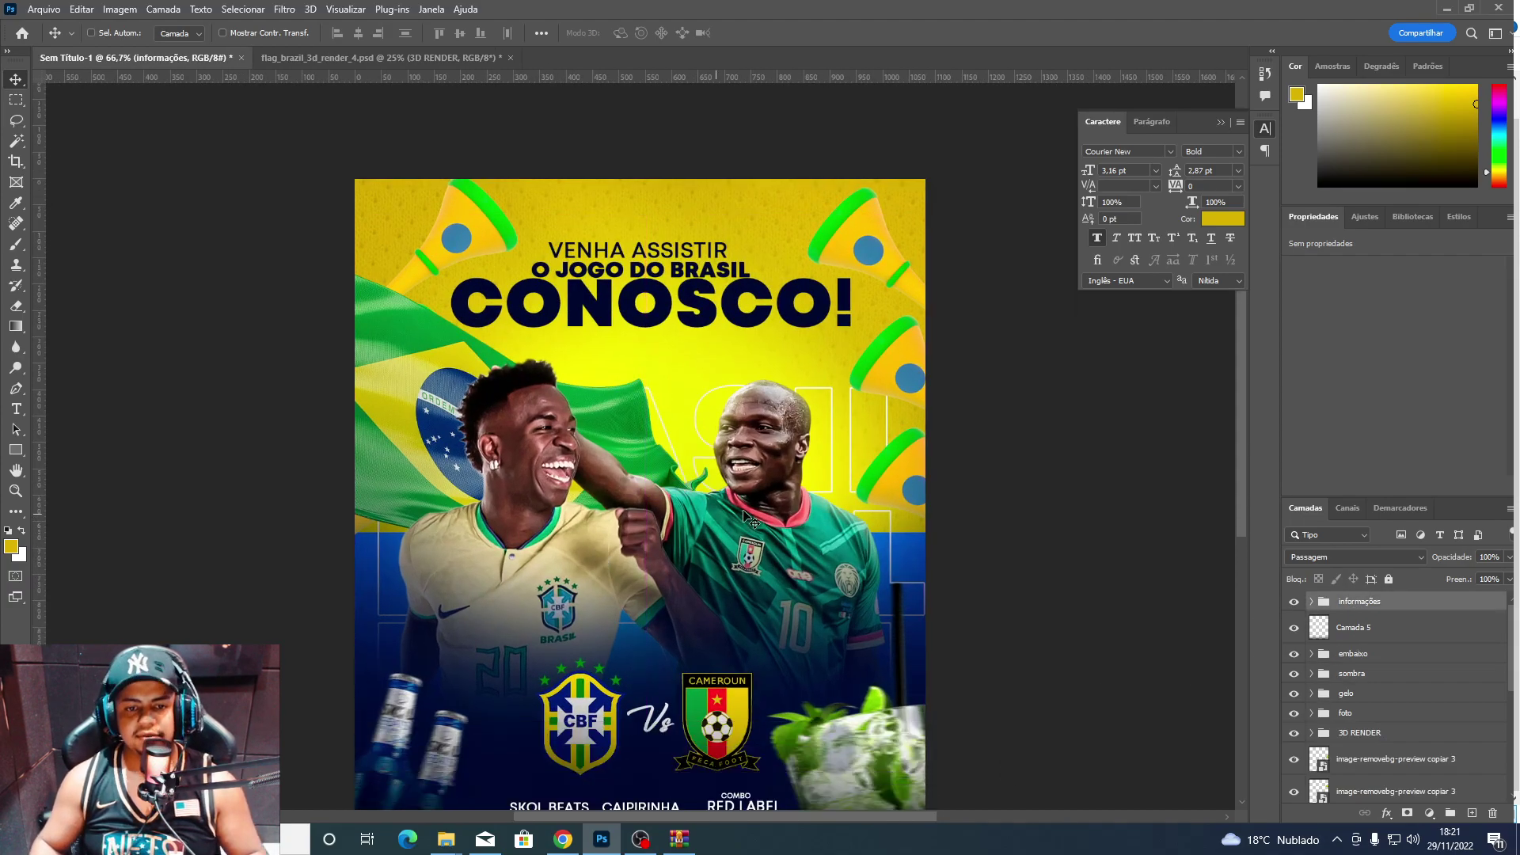
pyautogui.scroll(-3, 804, 631)
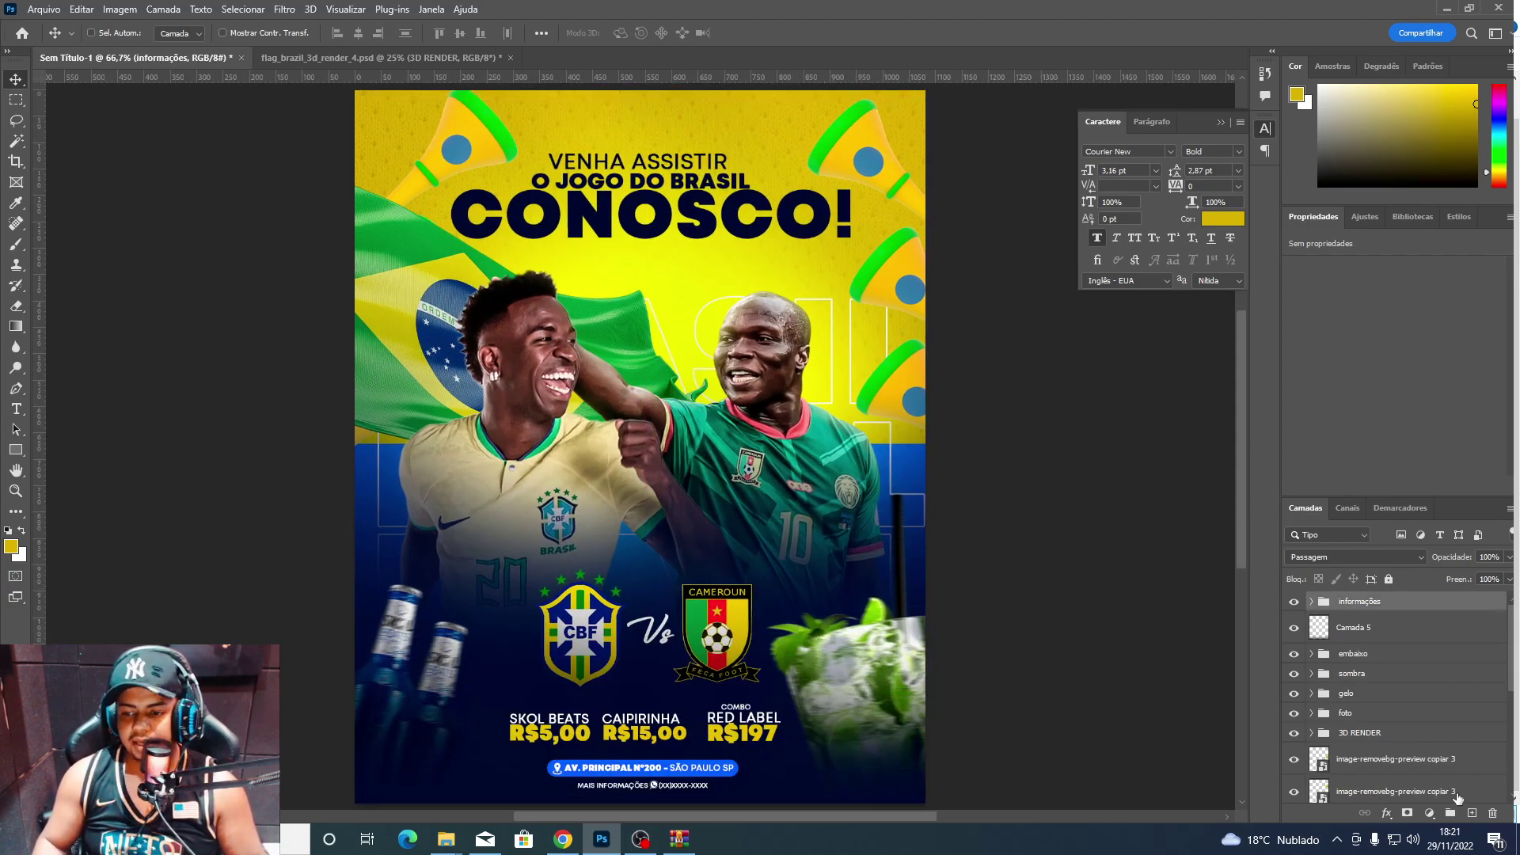
# Add a Color Balance layer: midtones Cyan -16, Blue +37; highlights Yellow -19.
pyautogui.click(1429, 813)
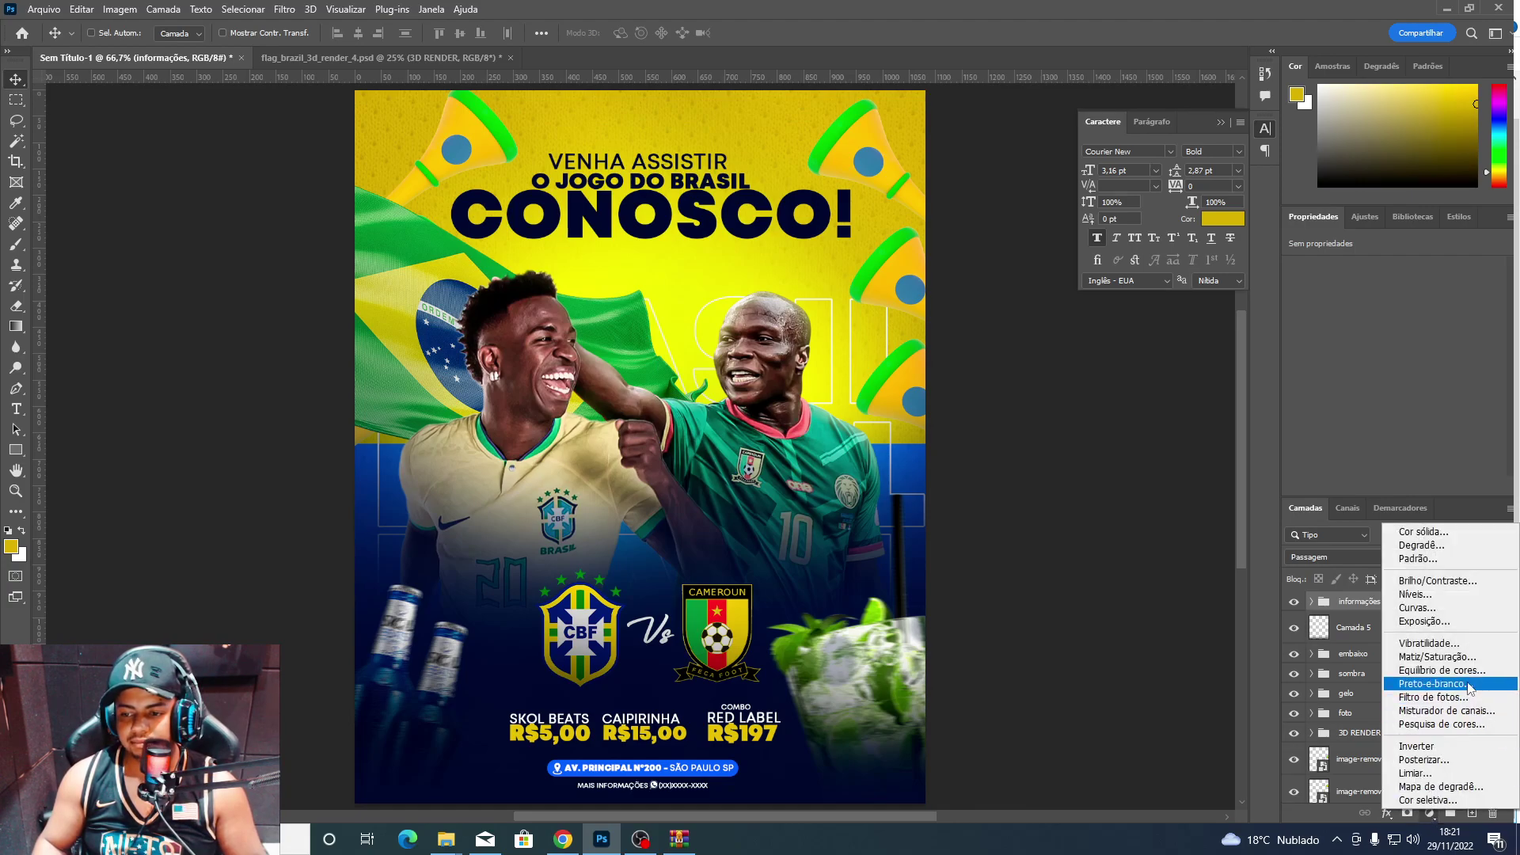
pyautogui.click(1442, 669)
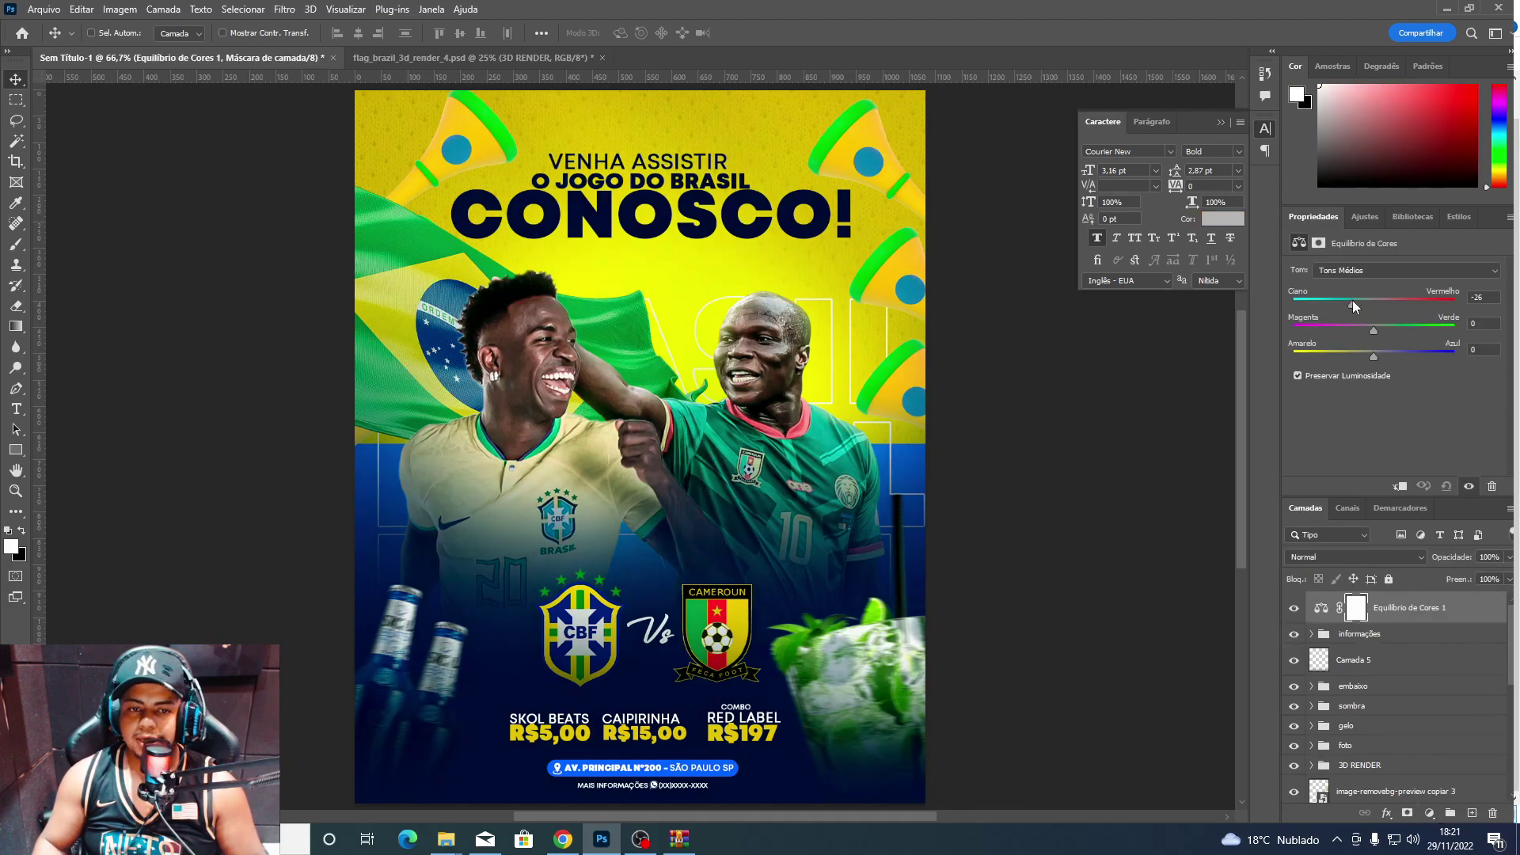
pyautogui.moveTo(1352, 302); pyautogui.dragTo(1361, 303)
pyautogui.moveTo(1373, 356); pyautogui.dragTo(1403, 357)
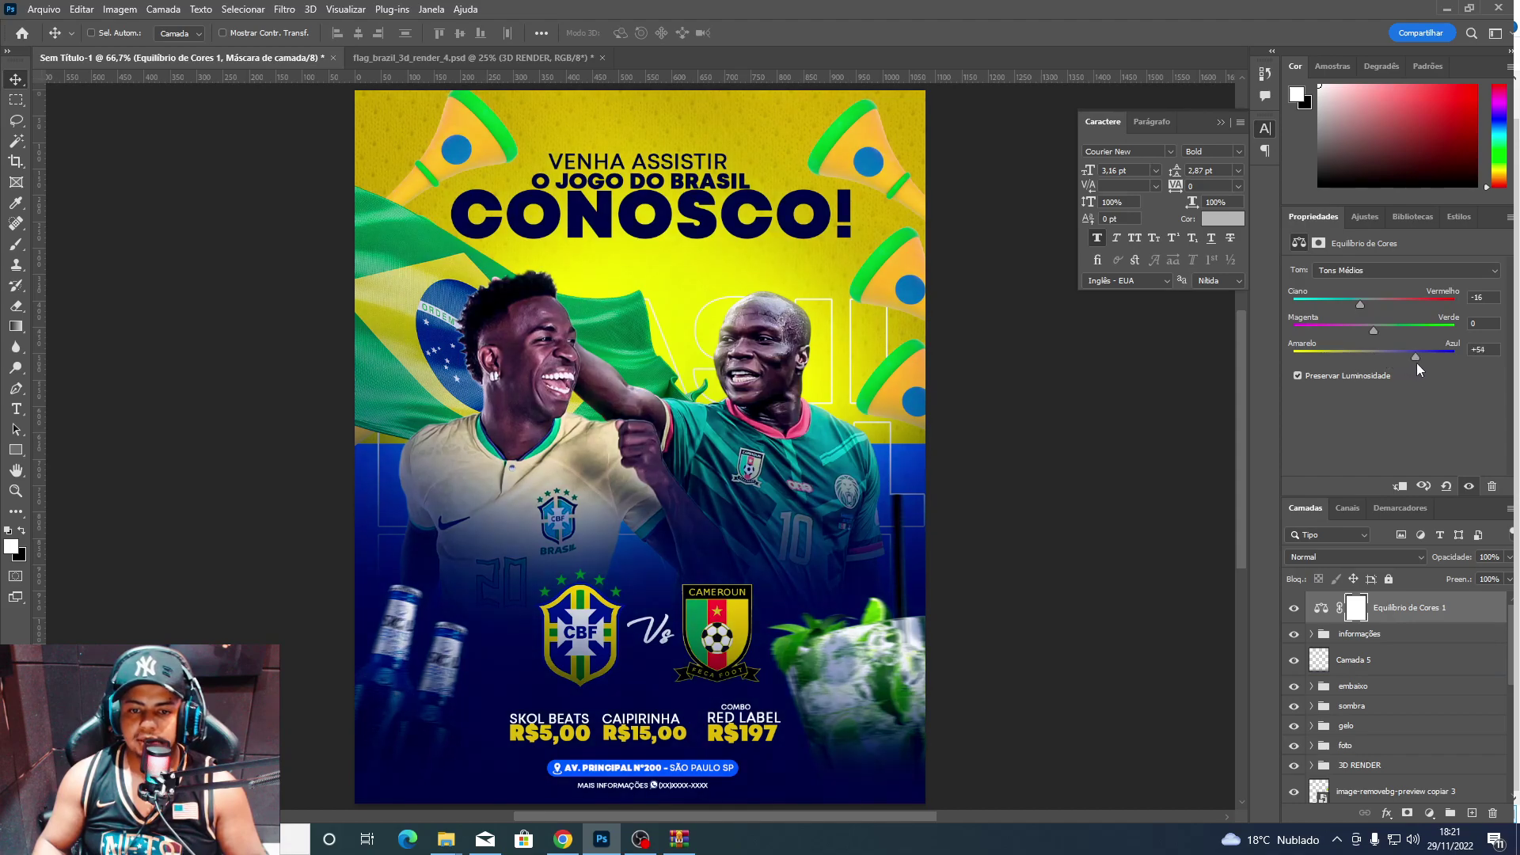
pyautogui.click(1379, 273)
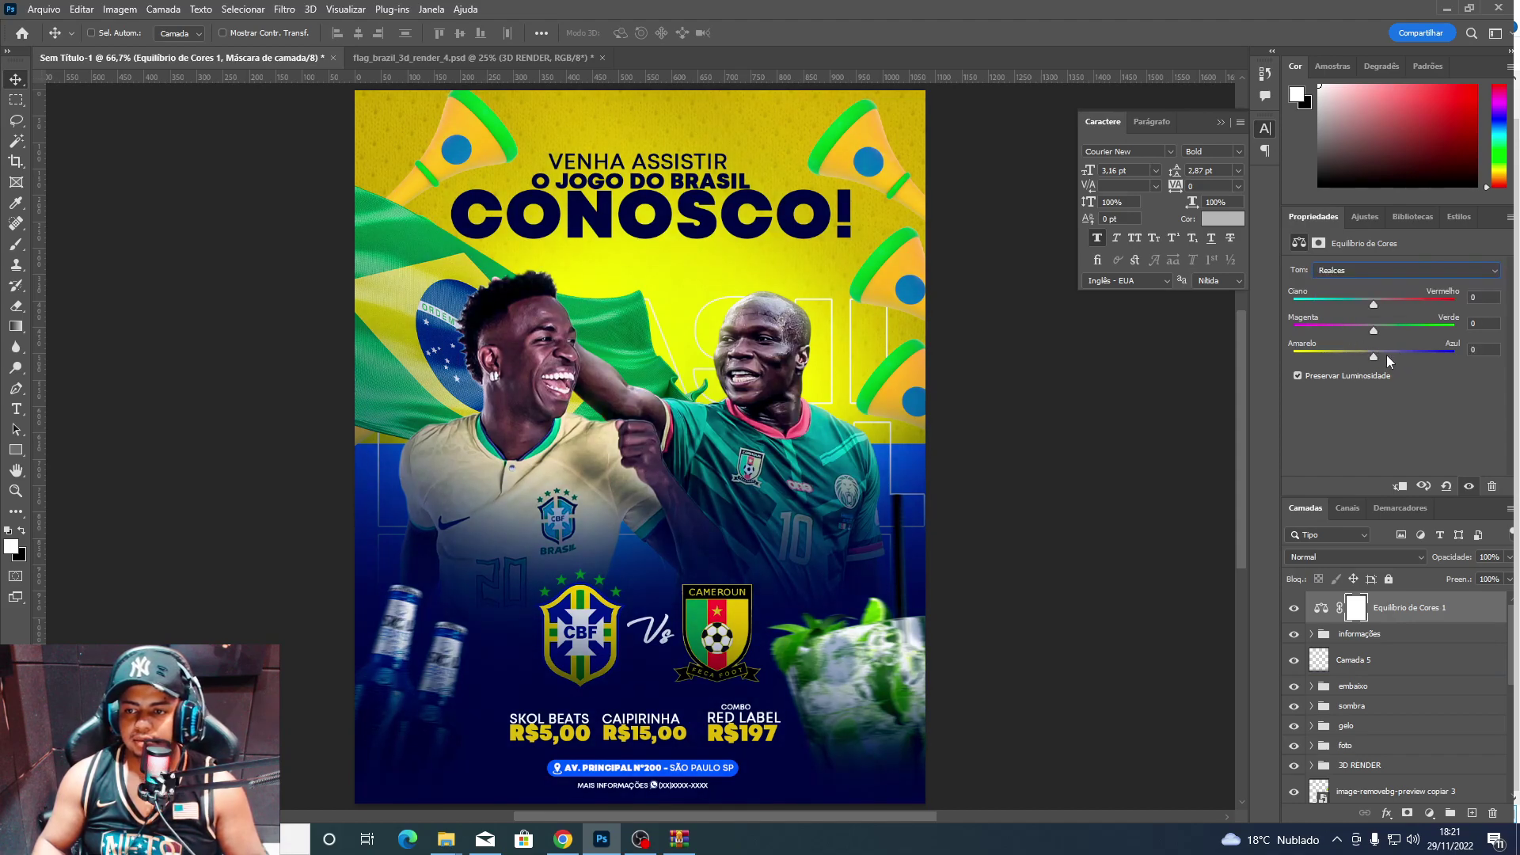
pyautogui.moveTo(1374, 356); pyautogui.dragTo(1358, 357)
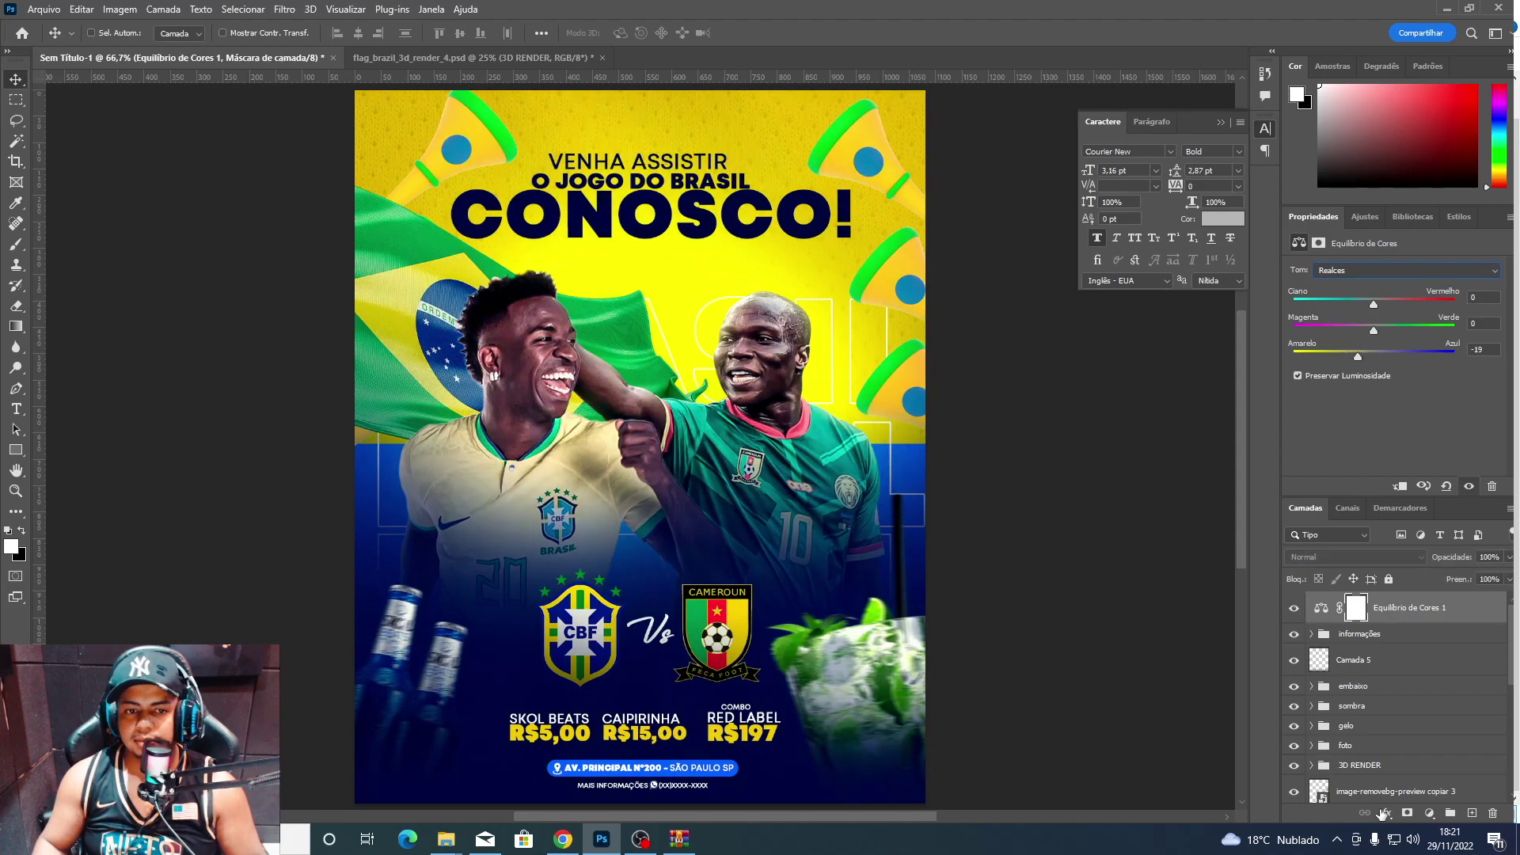
pyautogui.click(1431, 812)
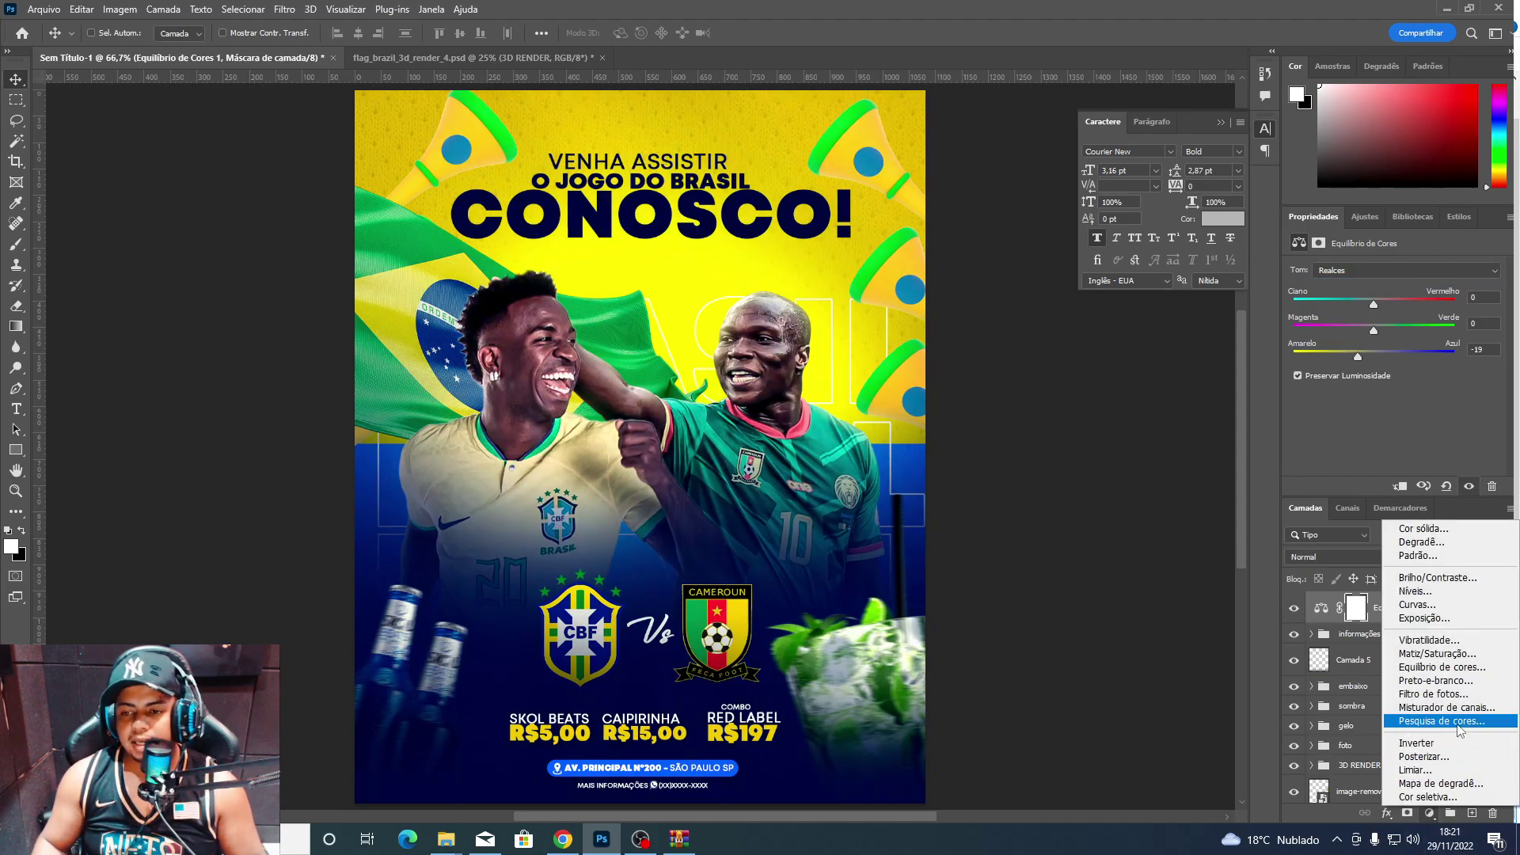
# Add a bright blue Solid Color fill layer with its fill lowered to about 10%.
pyautogui.click(1422, 528)
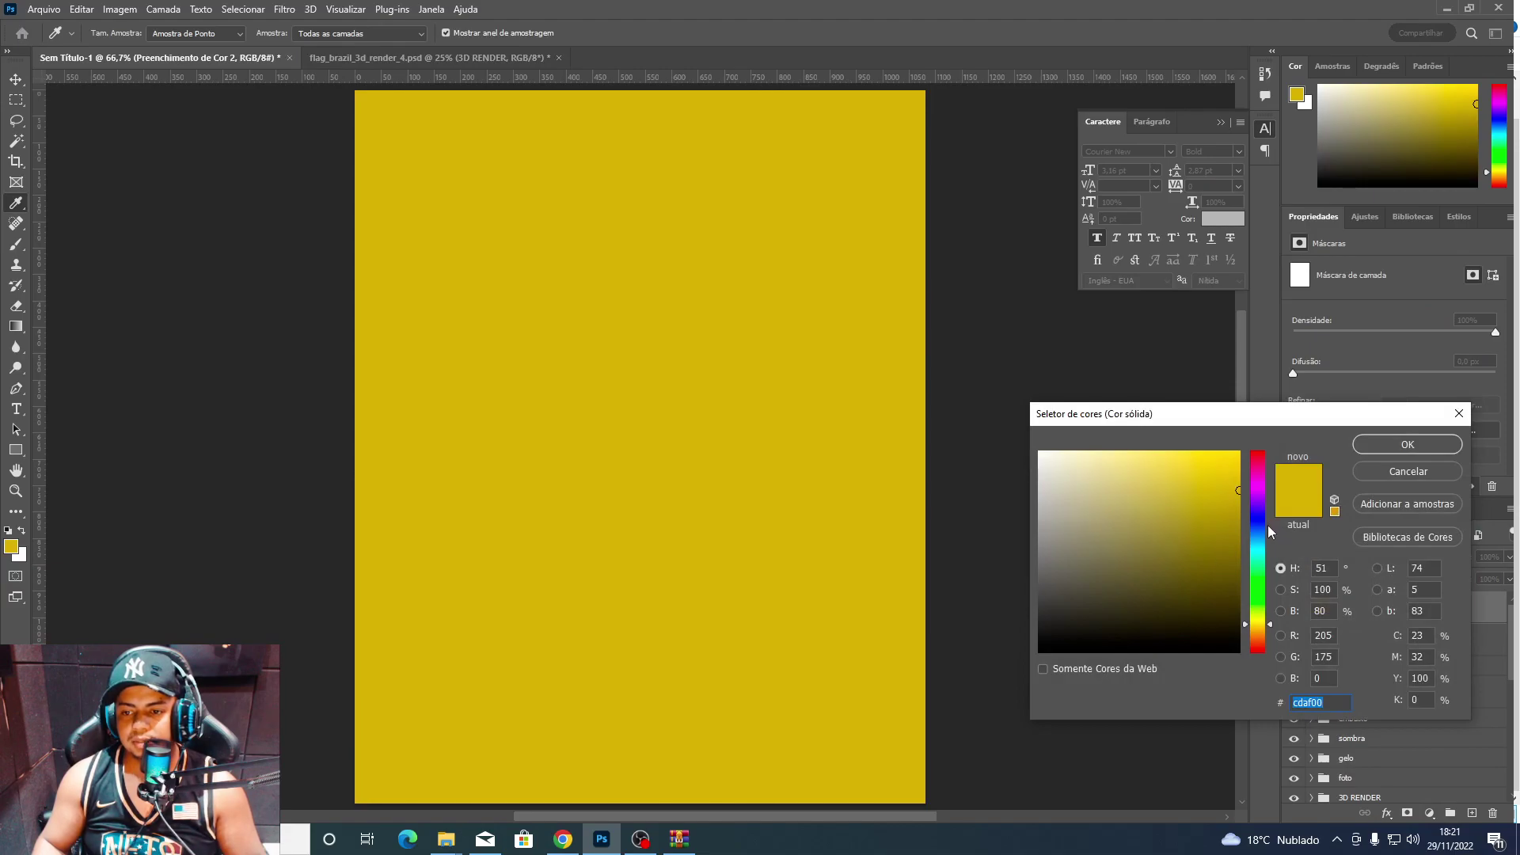
pyautogui.click(1259, 526)
pyautogui.moveTo(1184, 473); pyautogui.dragTo(1207, 480)
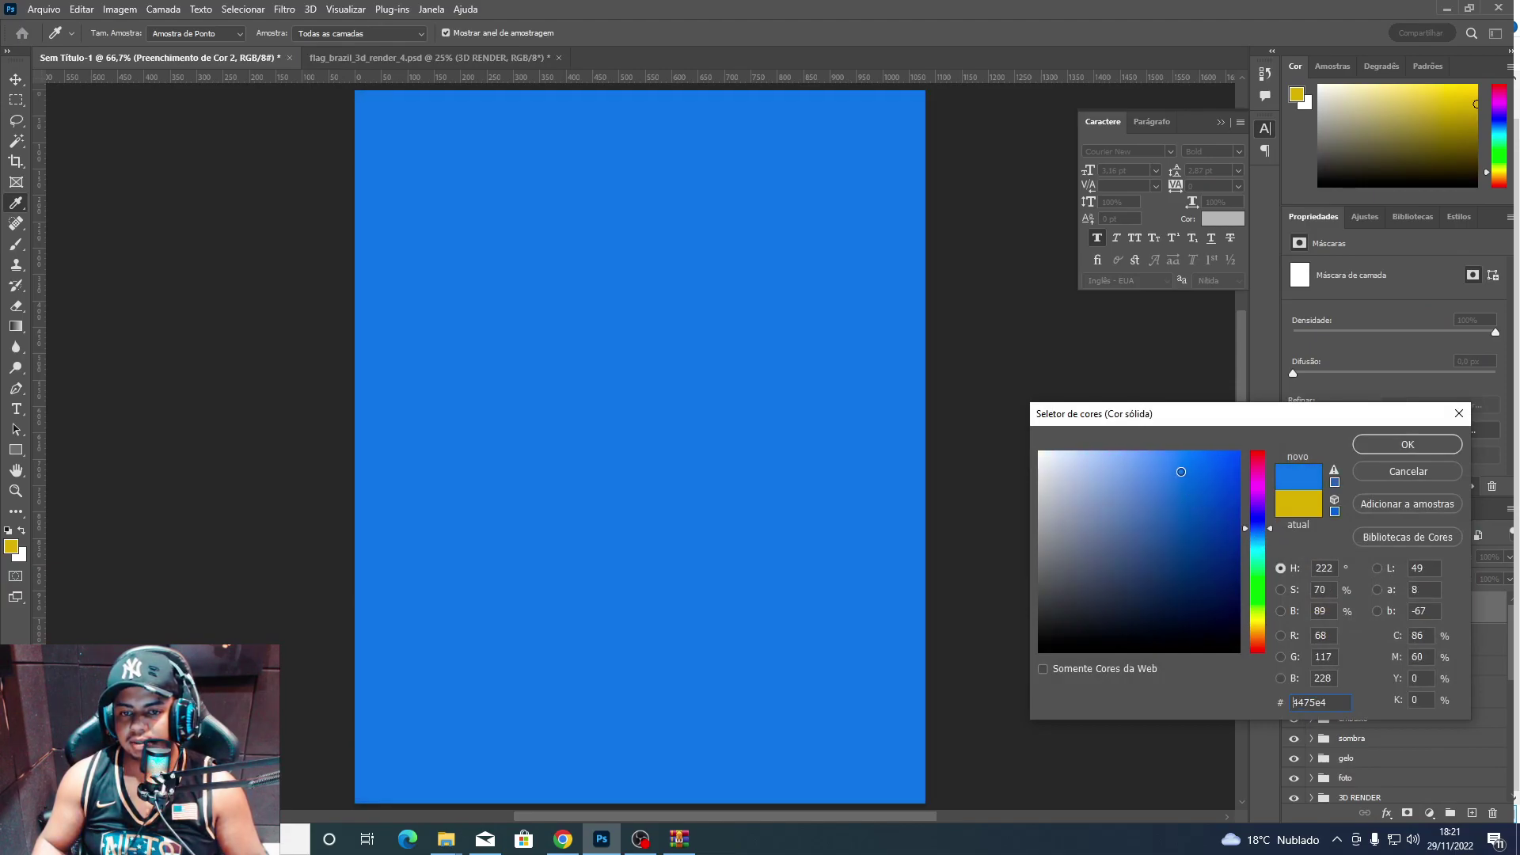
pyautogui.click(1407, 444)
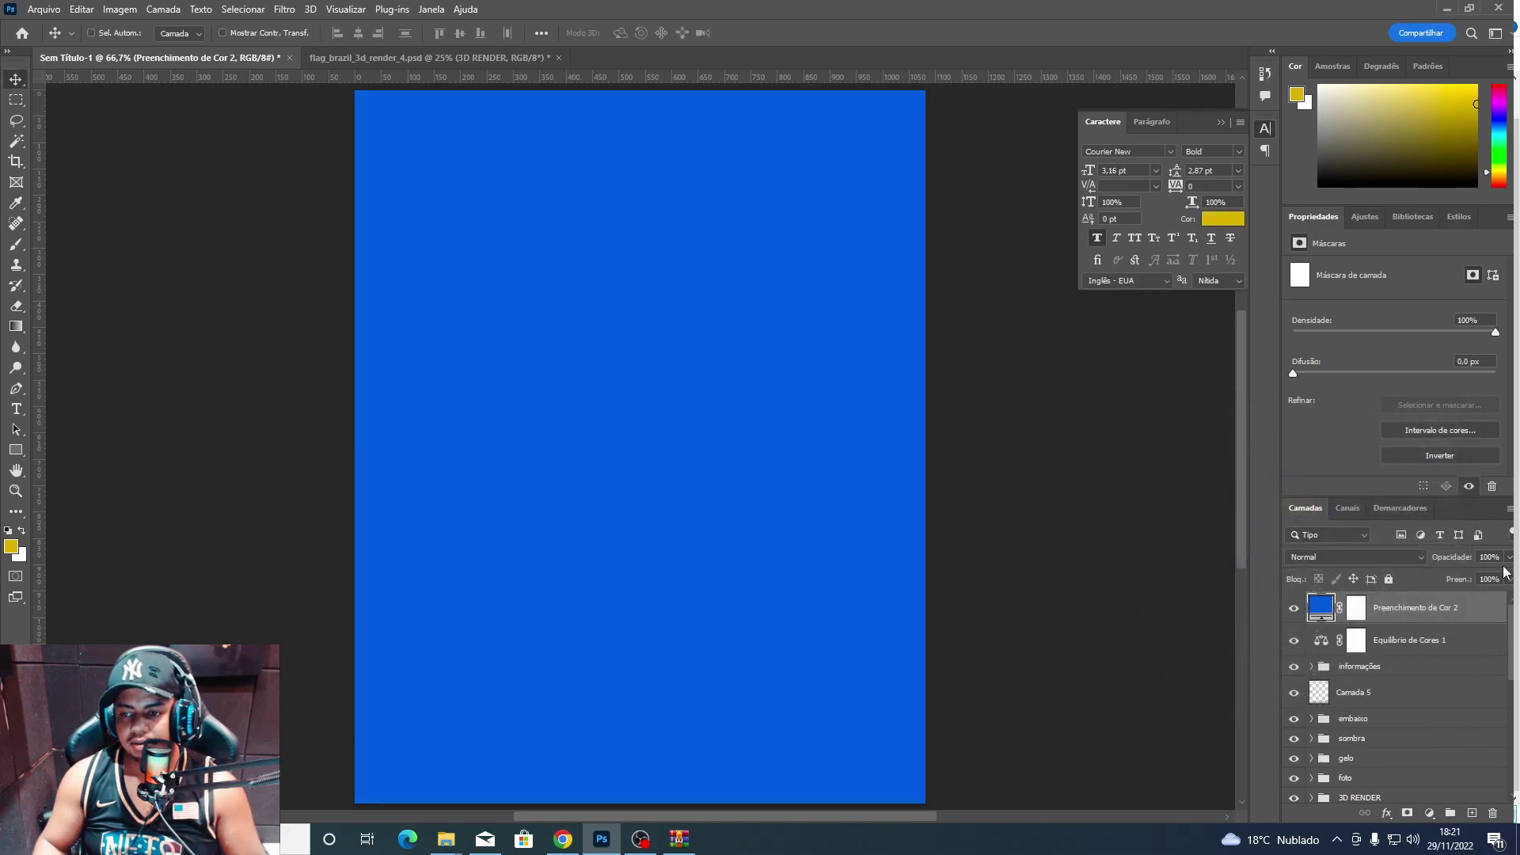
pyautogui.moveTo(1430, 598); pyautogui.dragTo(1441, 593)
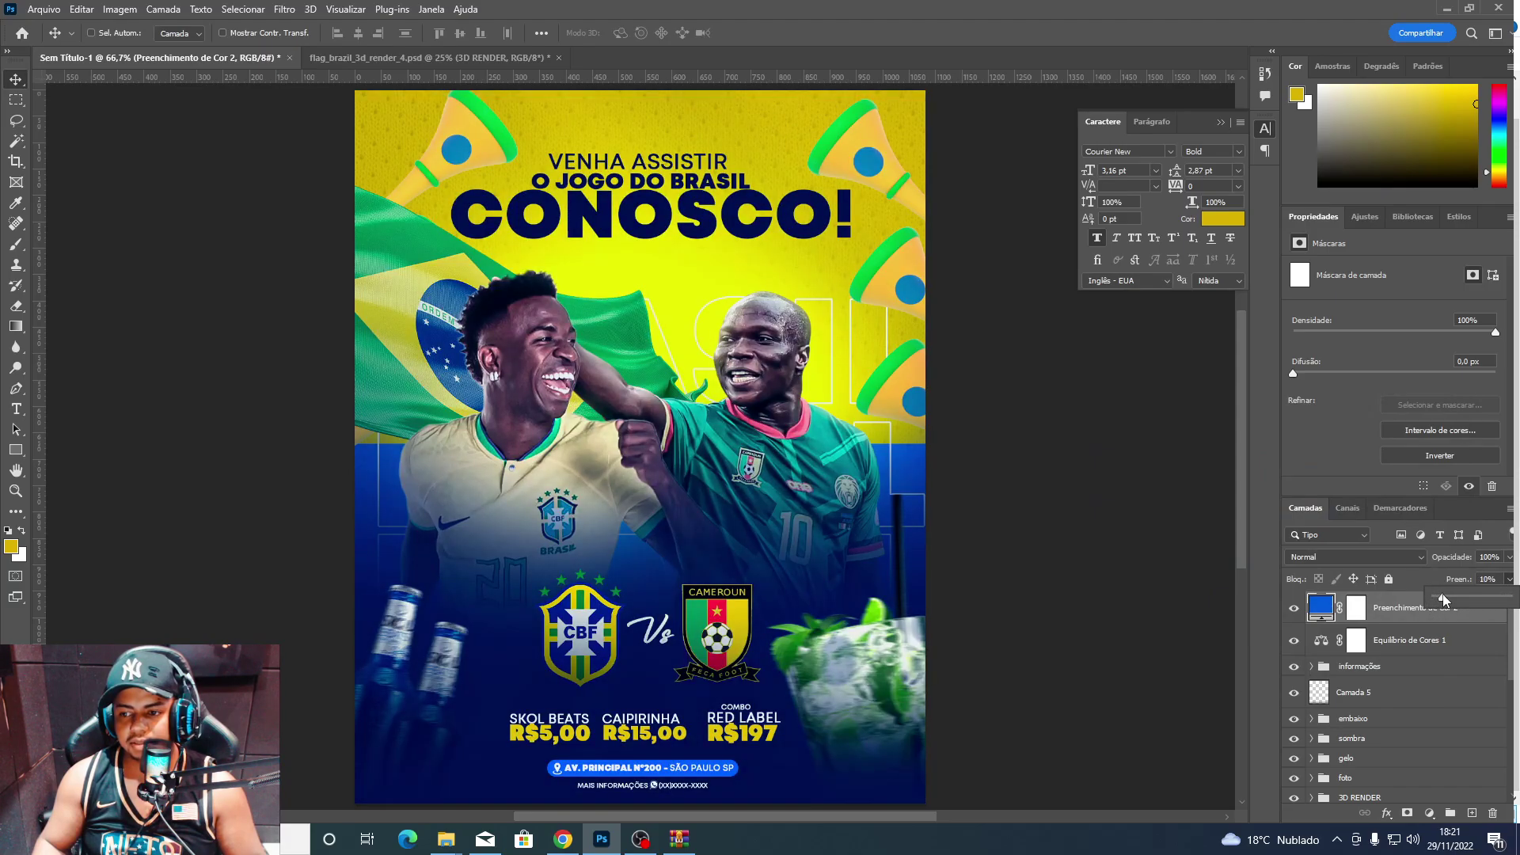
pyautogui.click(1293, 608)
pyautogui.click(1356, 639)
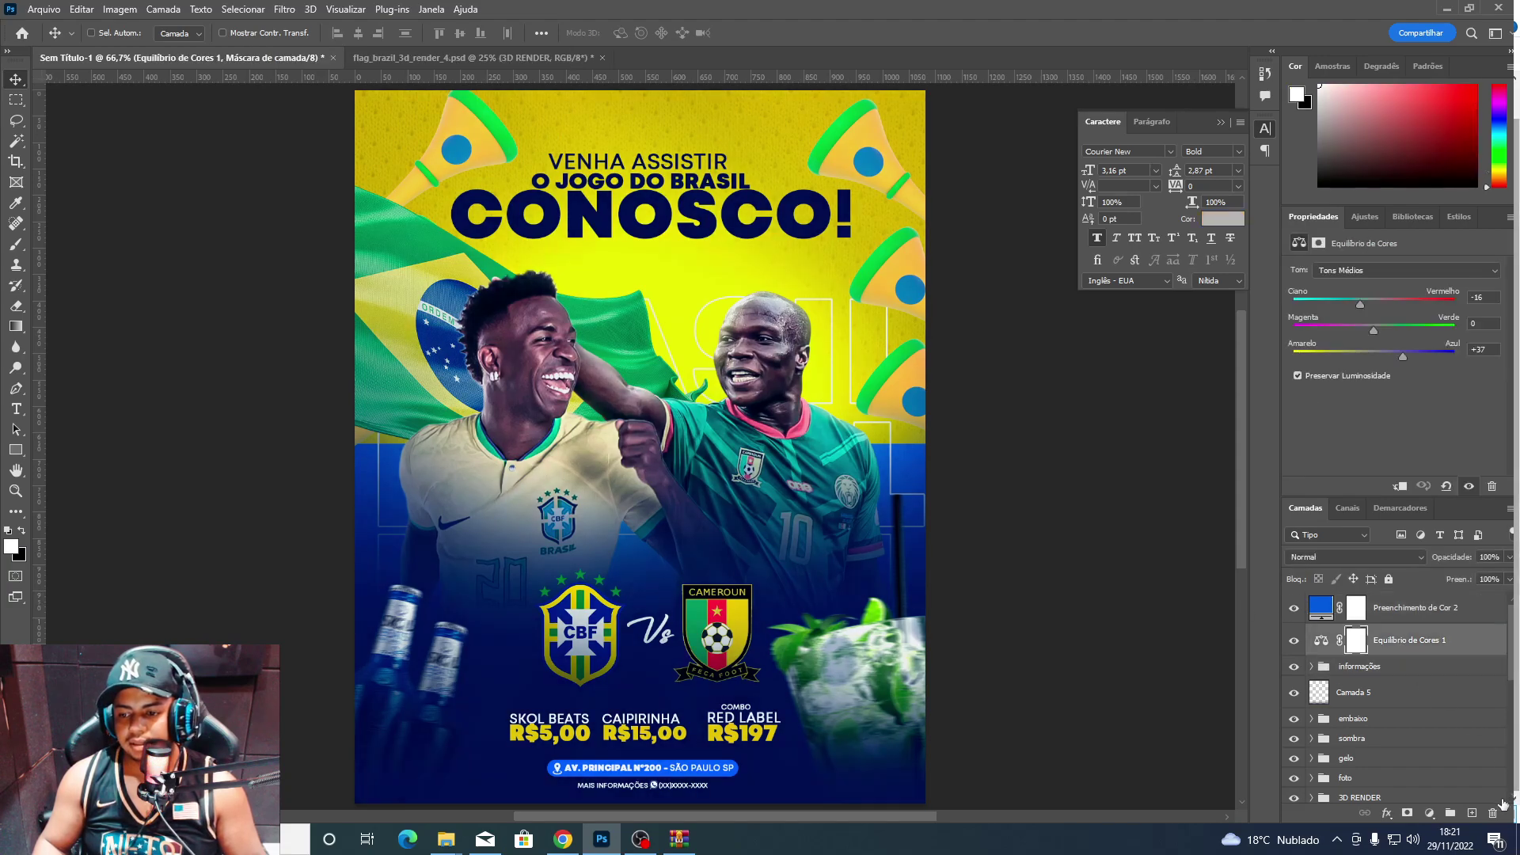
# On a new layer, paint soft pale-yellow light between the two players.
pyautogui.click(1472, 813)
pyautogui.click(1444, 84)
pyautogui.press('b')
pyautogui.click(652, 371)
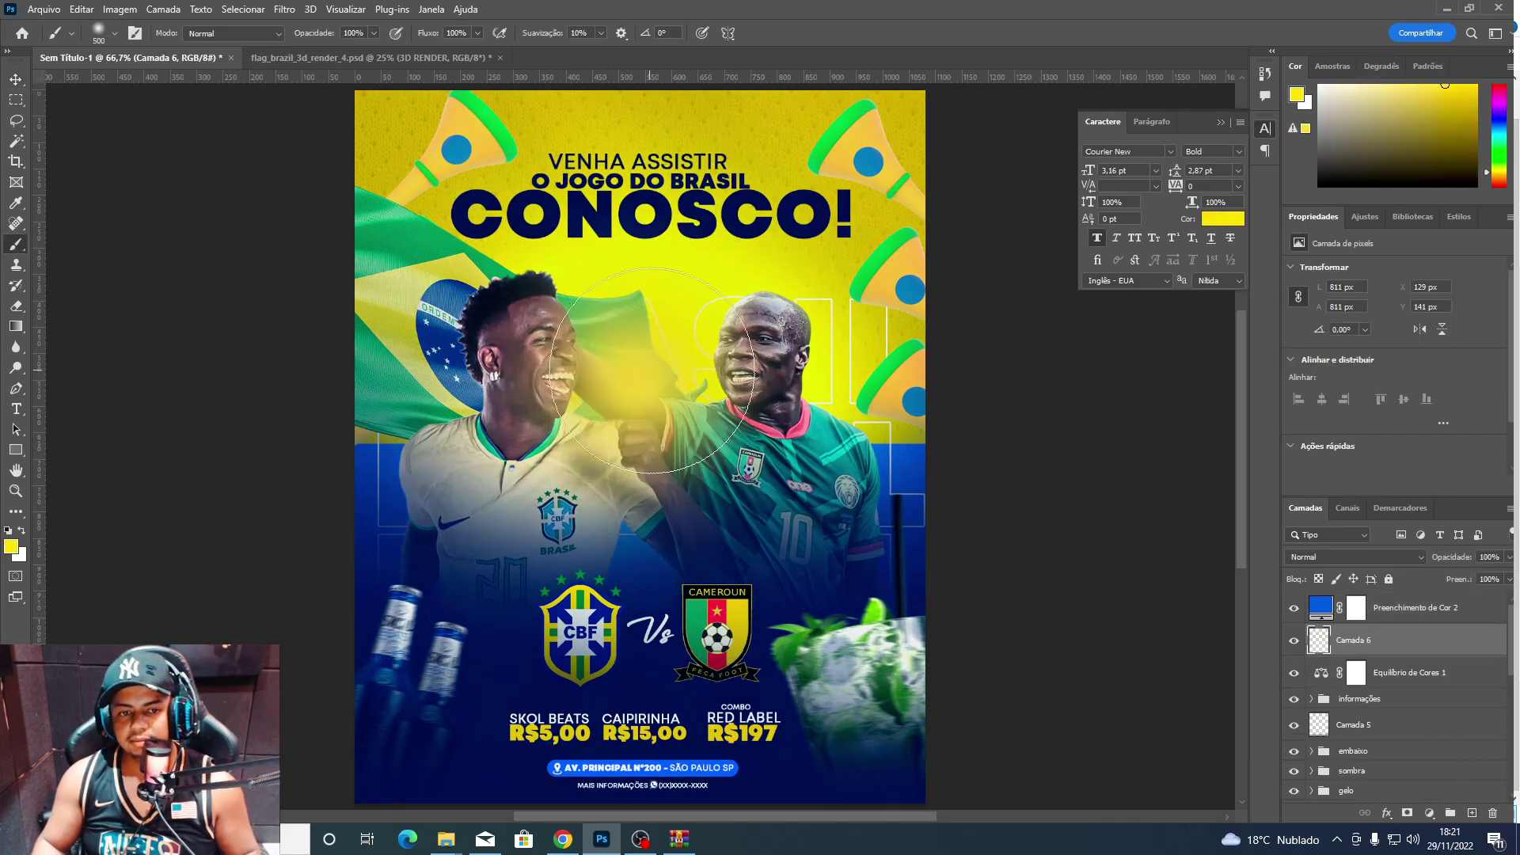
pyautogui.hotkey('ctrl', 'z')
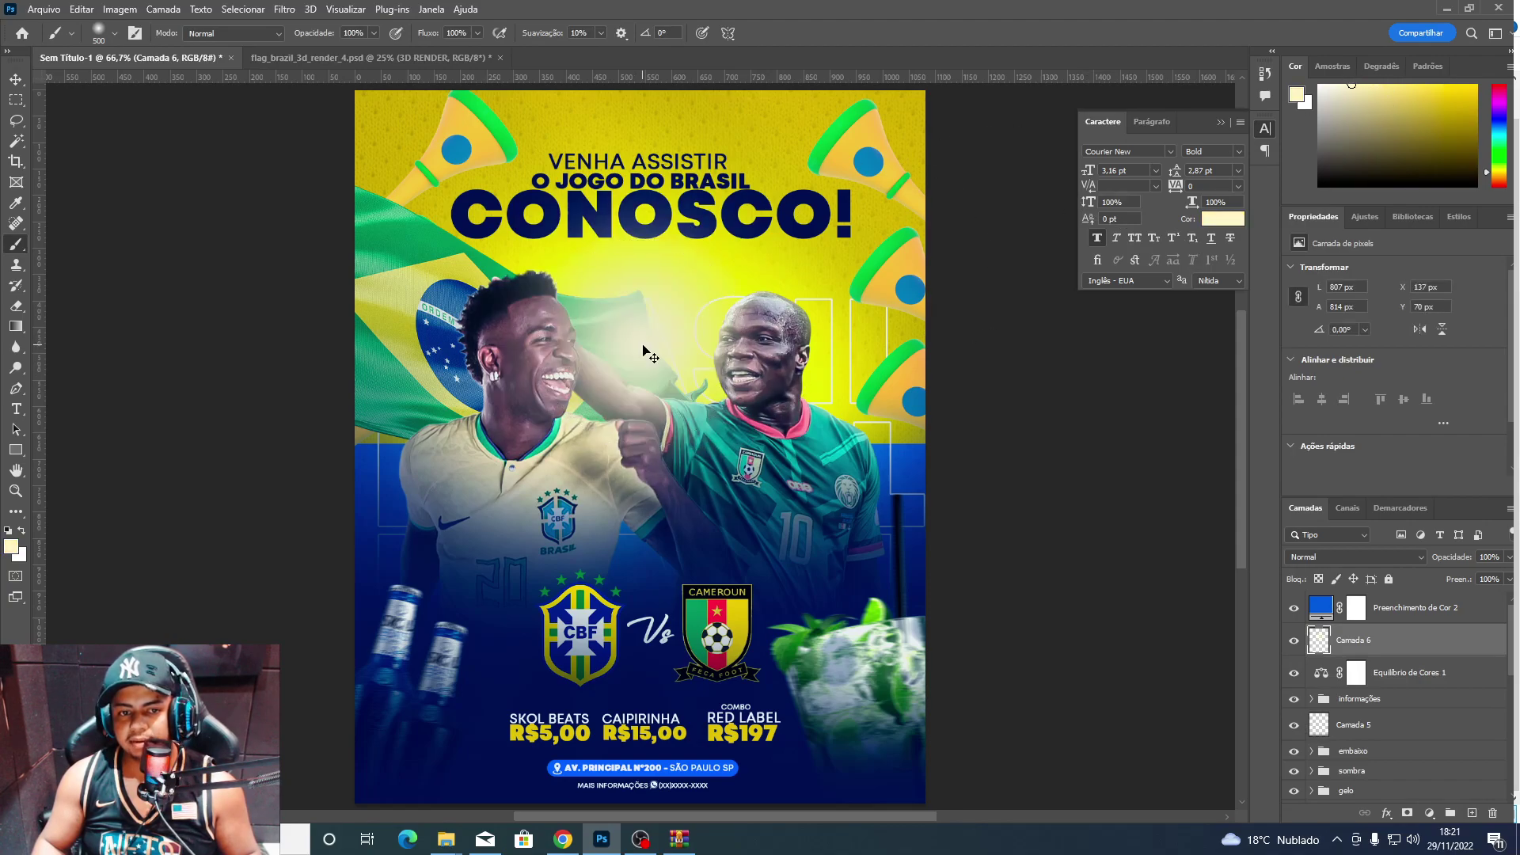
pyautogui.click(637, 384)
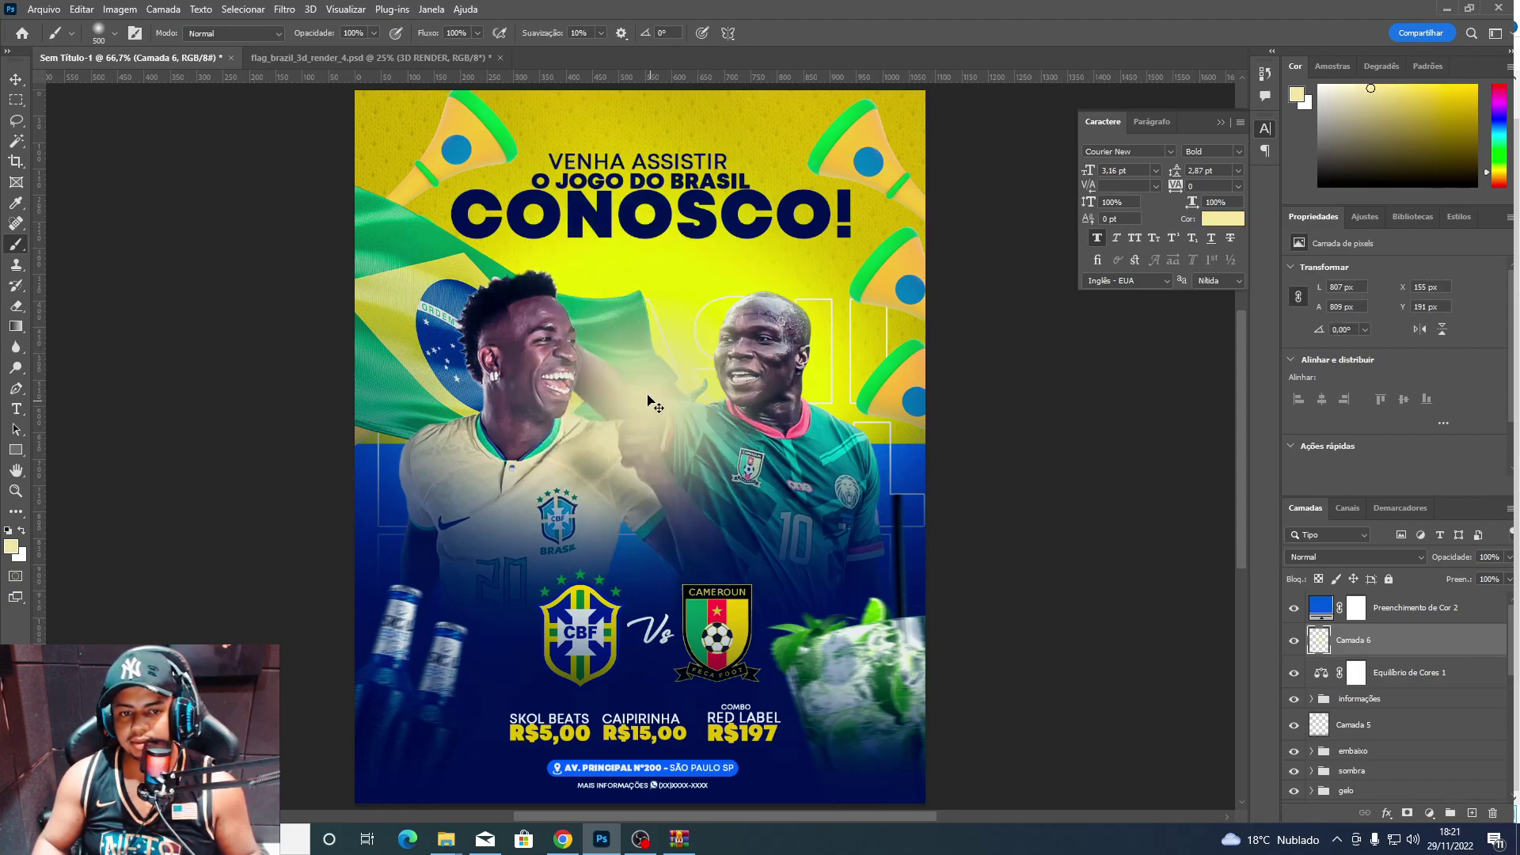
# Set Camada 6 to Divide at 18% opacity and add faint light along the left side and top.
pyautogui.click(1310, 556)
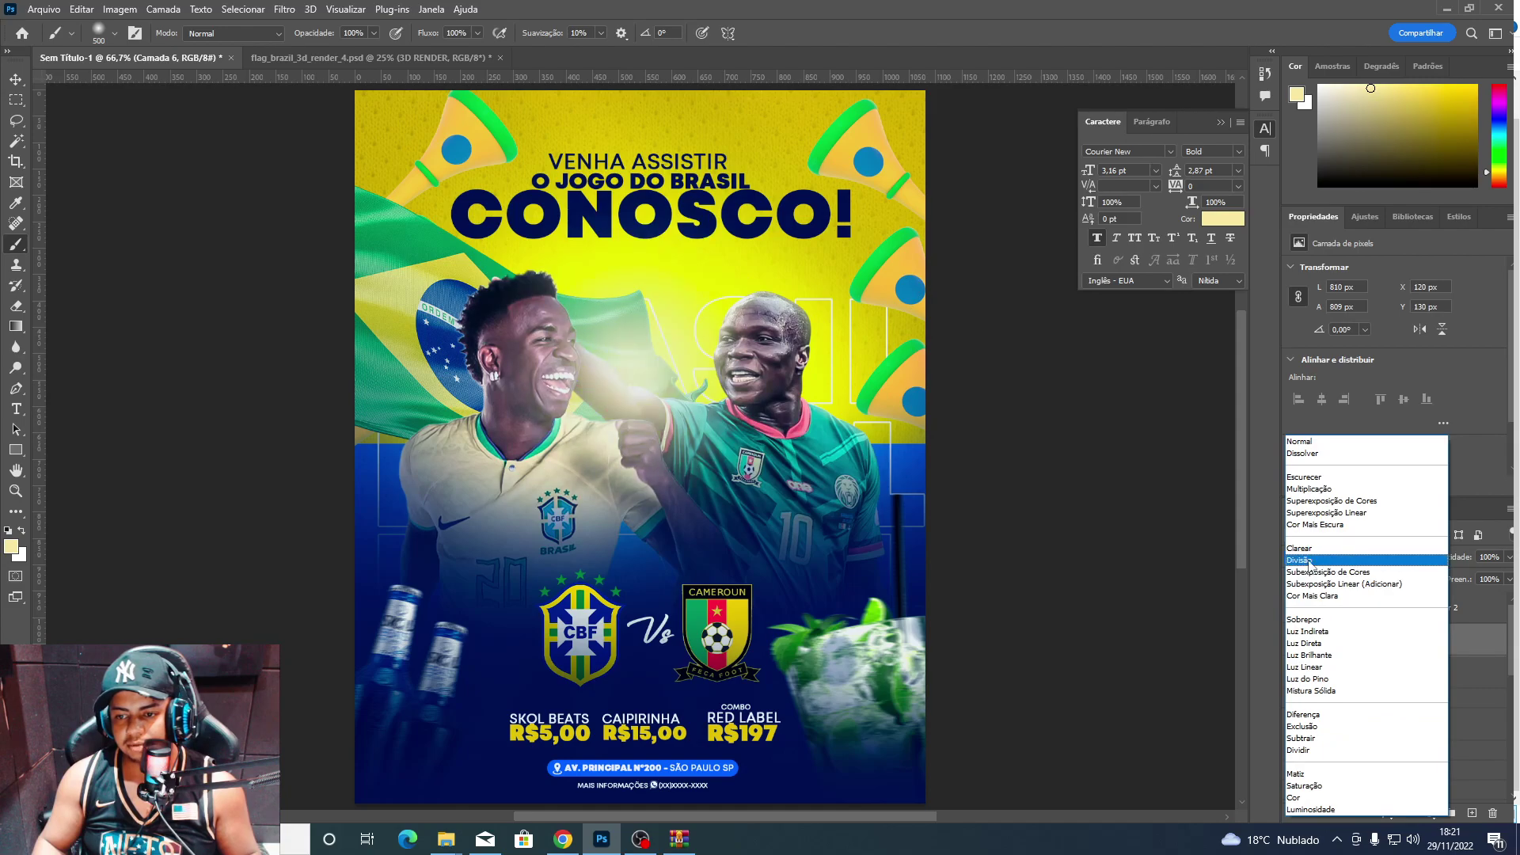
pyautogui.click(1345, 749)
pyautogui.click(1509, 556)
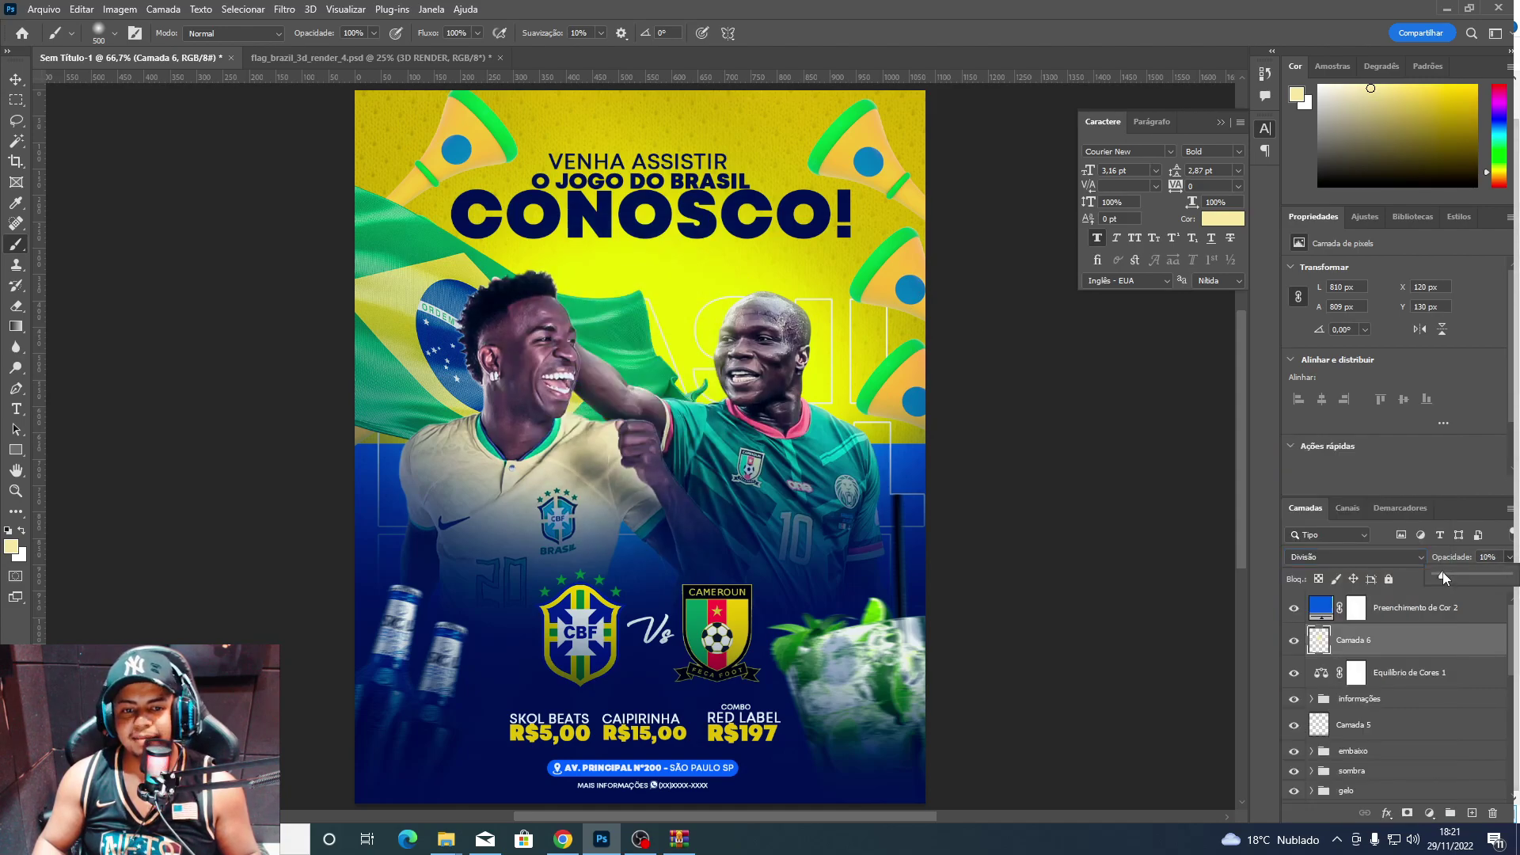
pyautogui.click(1294, 640)
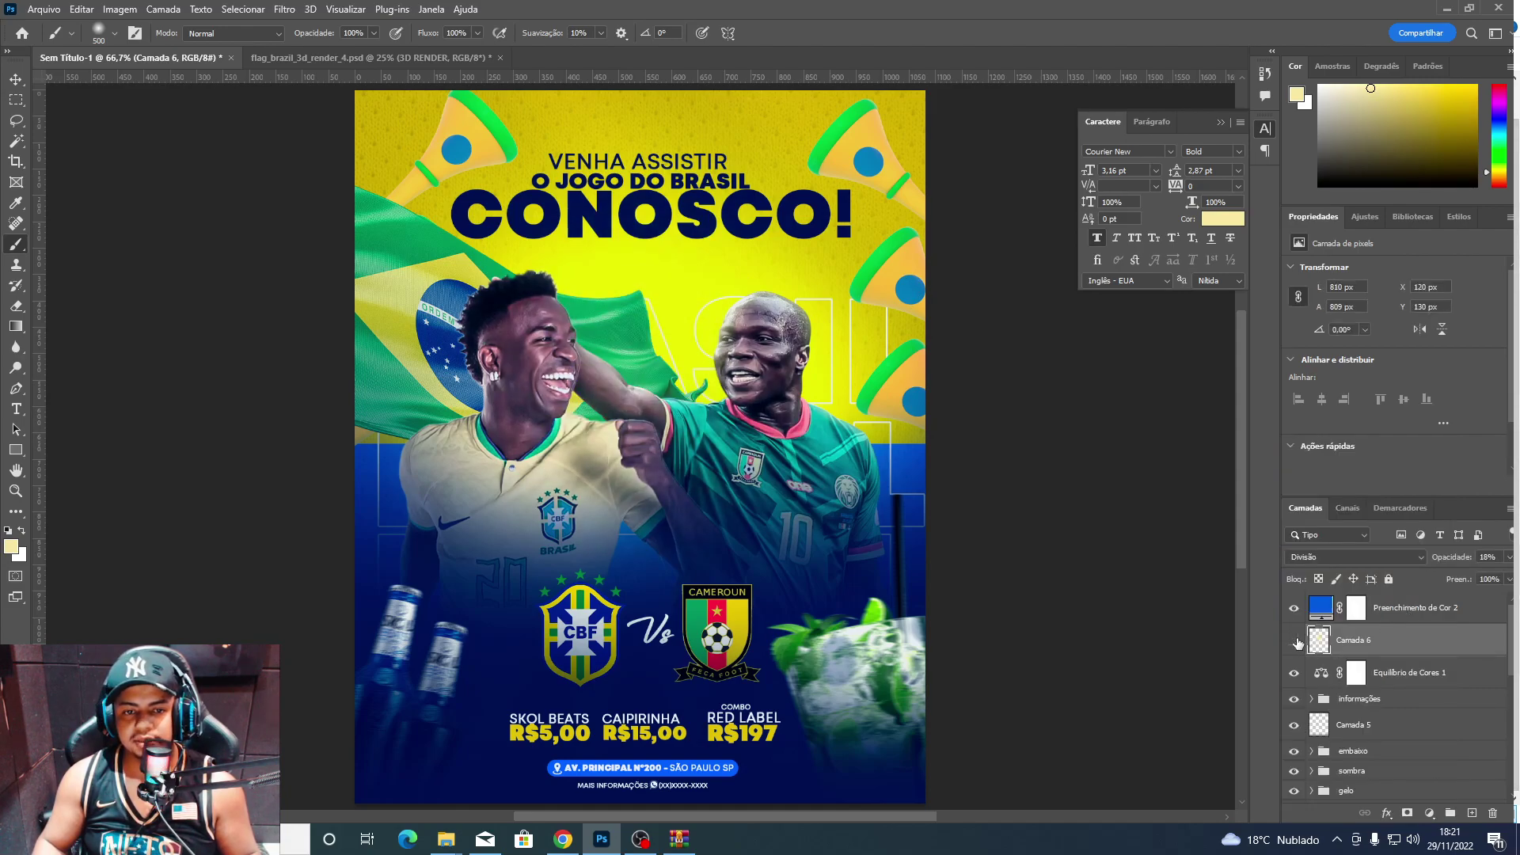
pyautogui.click(1294, 640)
pyautogui.click(1294, 641)
pyautogui.moveTo(448, 473); pyautogui.dragTo(431, 507)
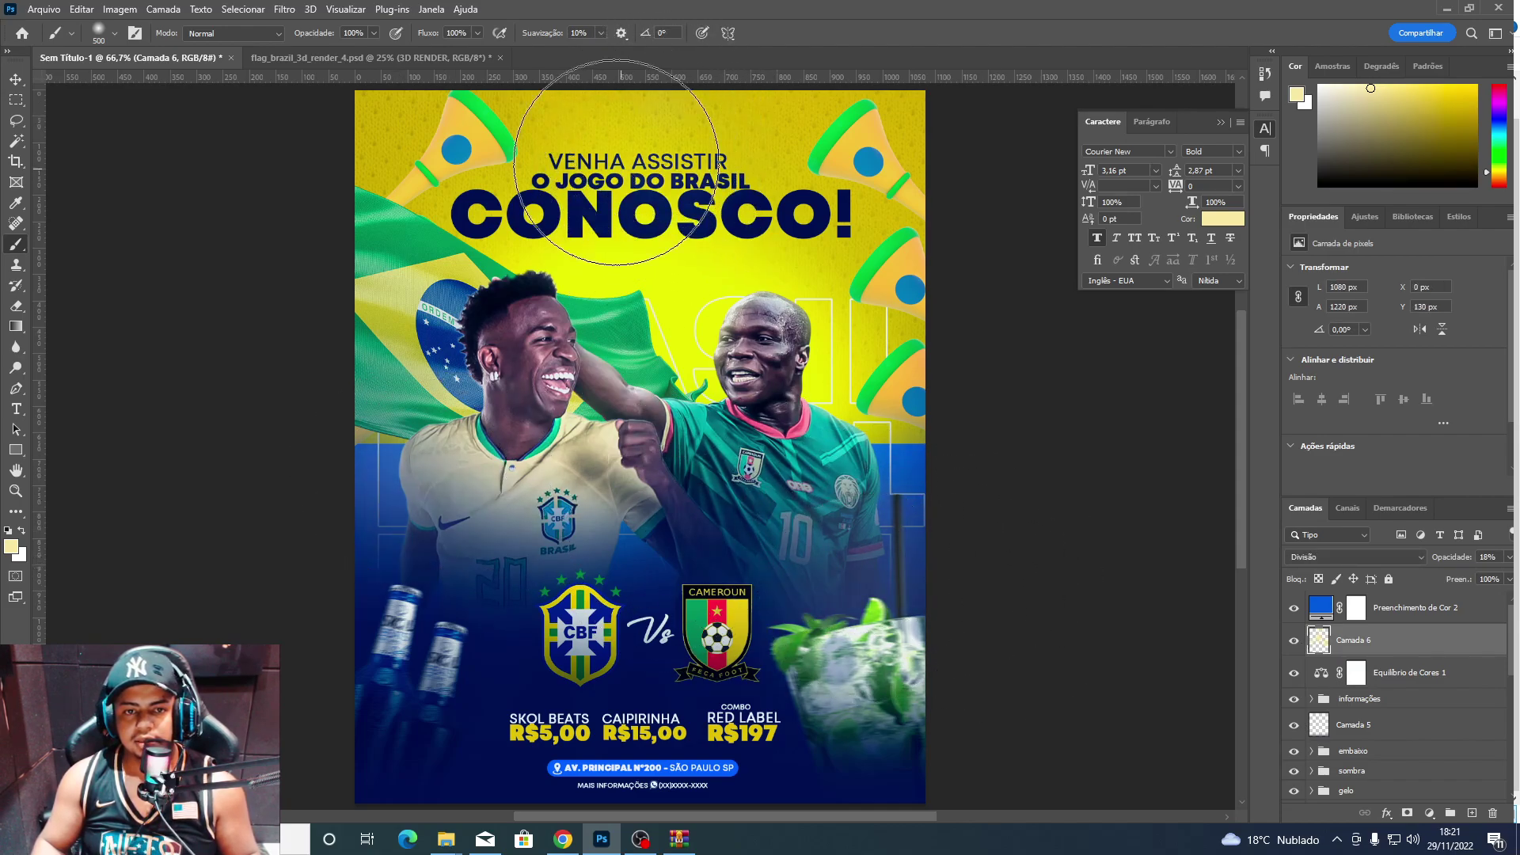
pyautogui.moveTo(645, 50)
pyautogui.mouseDown()
pyautogui.moveTo(525, 126)
pyautogui.moveTo(612, 375)
pyautogui.mouseUp()
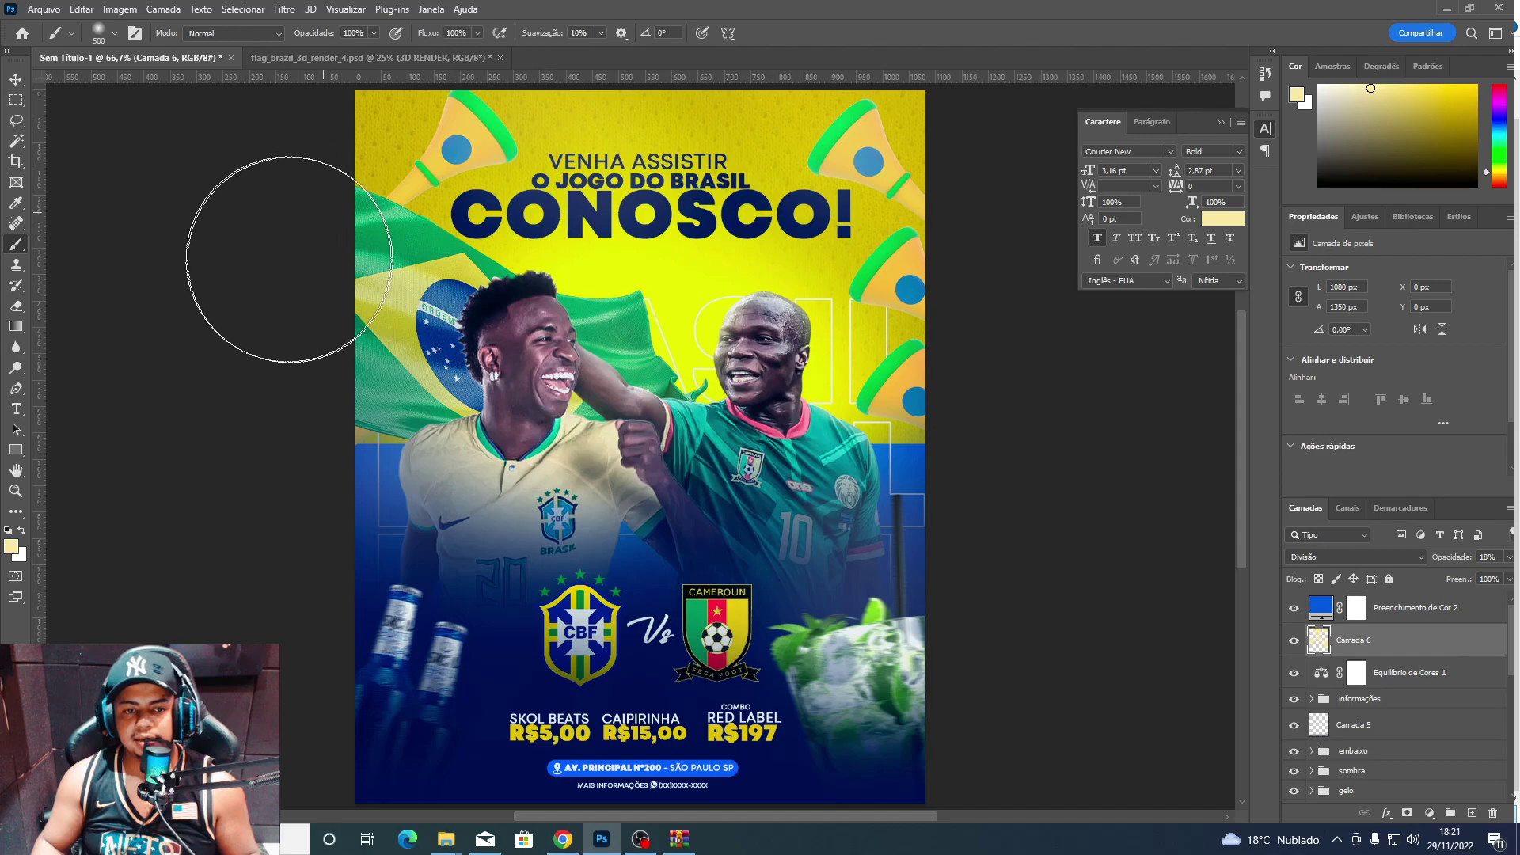
pyautogui.press('v')
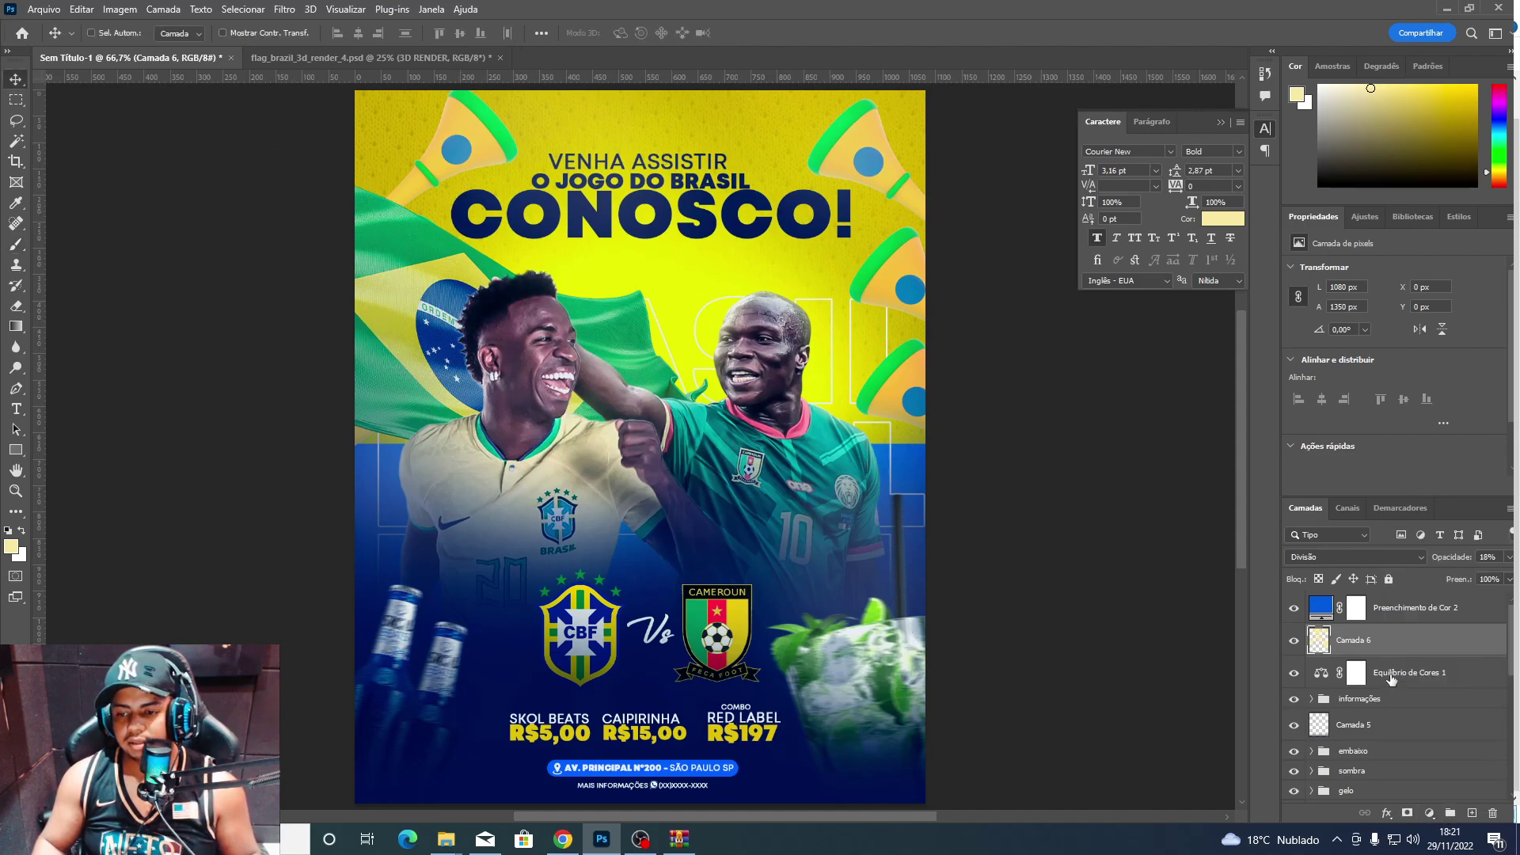
pyautogui.click(1359, 699)
pyautogui.click(1429, 813)
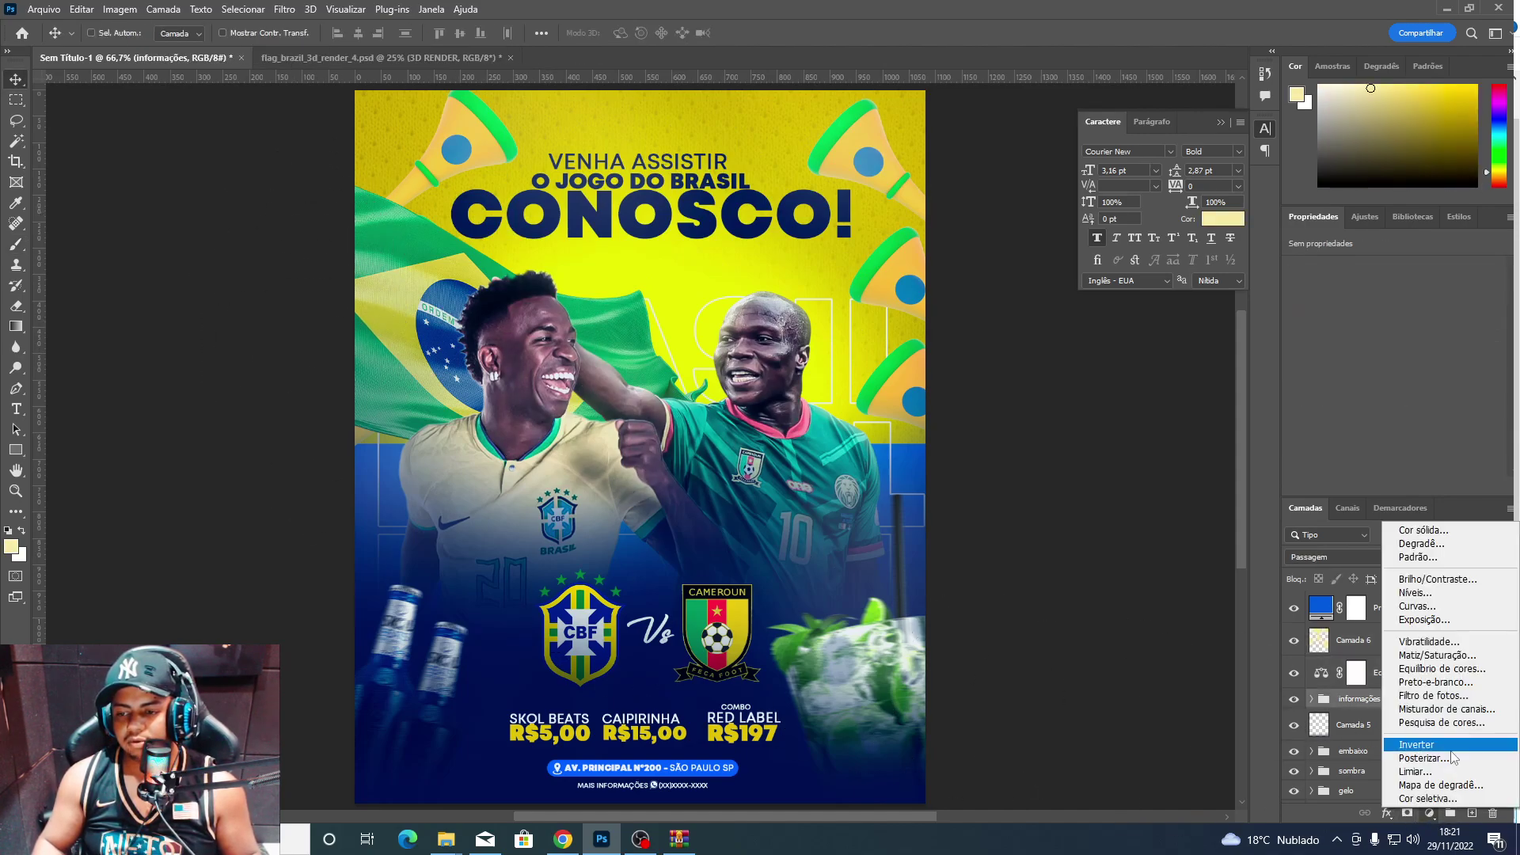
# Add an Exposure adjustment darkening the flyer, erasing its mask over the players and flag.
pyautogui.click(1440, 620)
pyautogui.moveTo(1389, 313); pyautogui.dragTo(1375, 304)
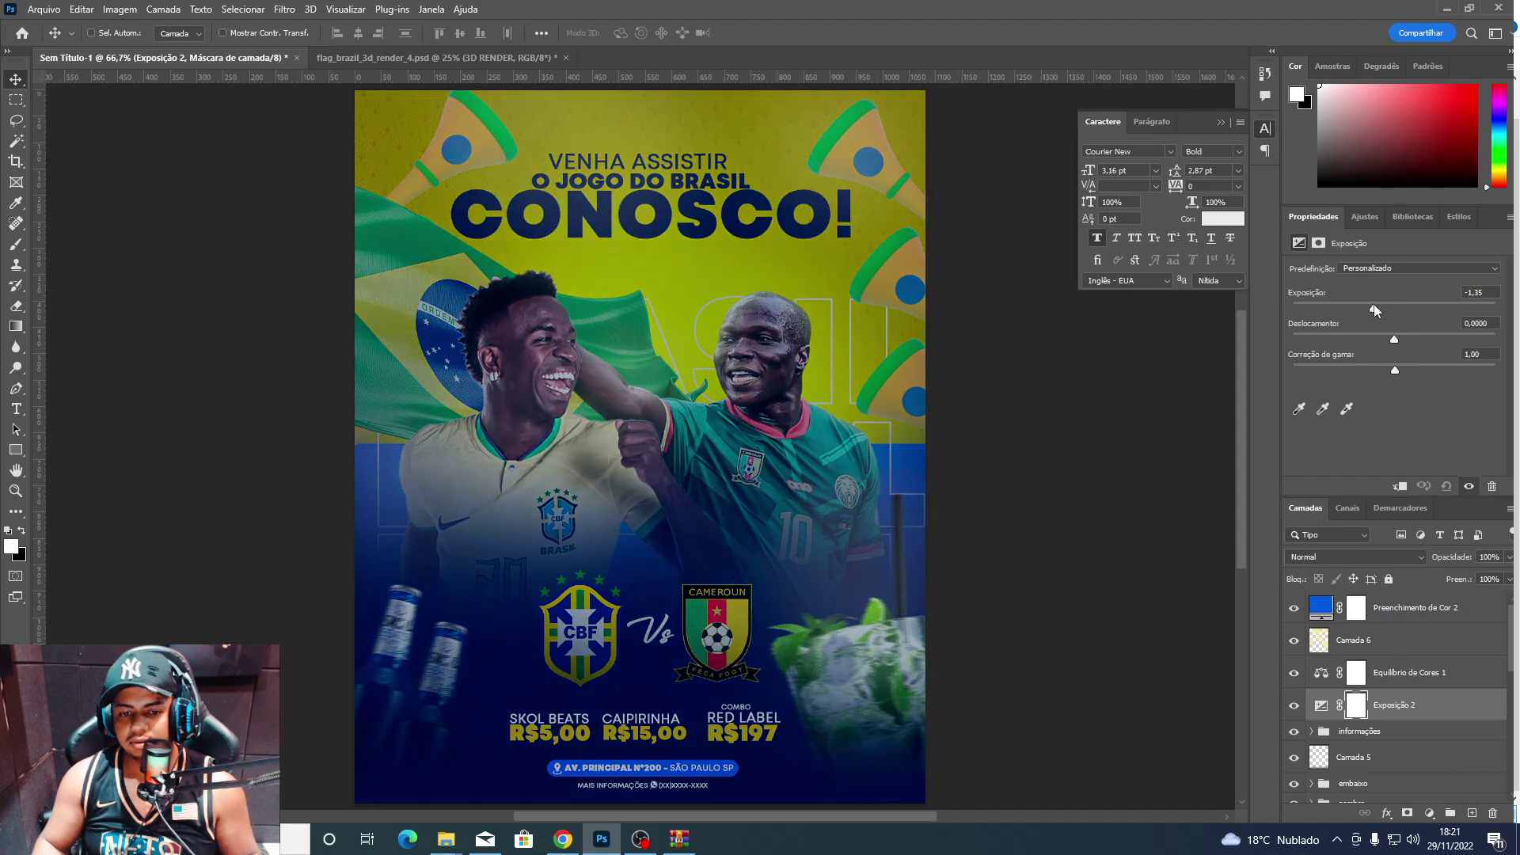
pyautogui.click(1359, 716)
pyautogui.press('e')
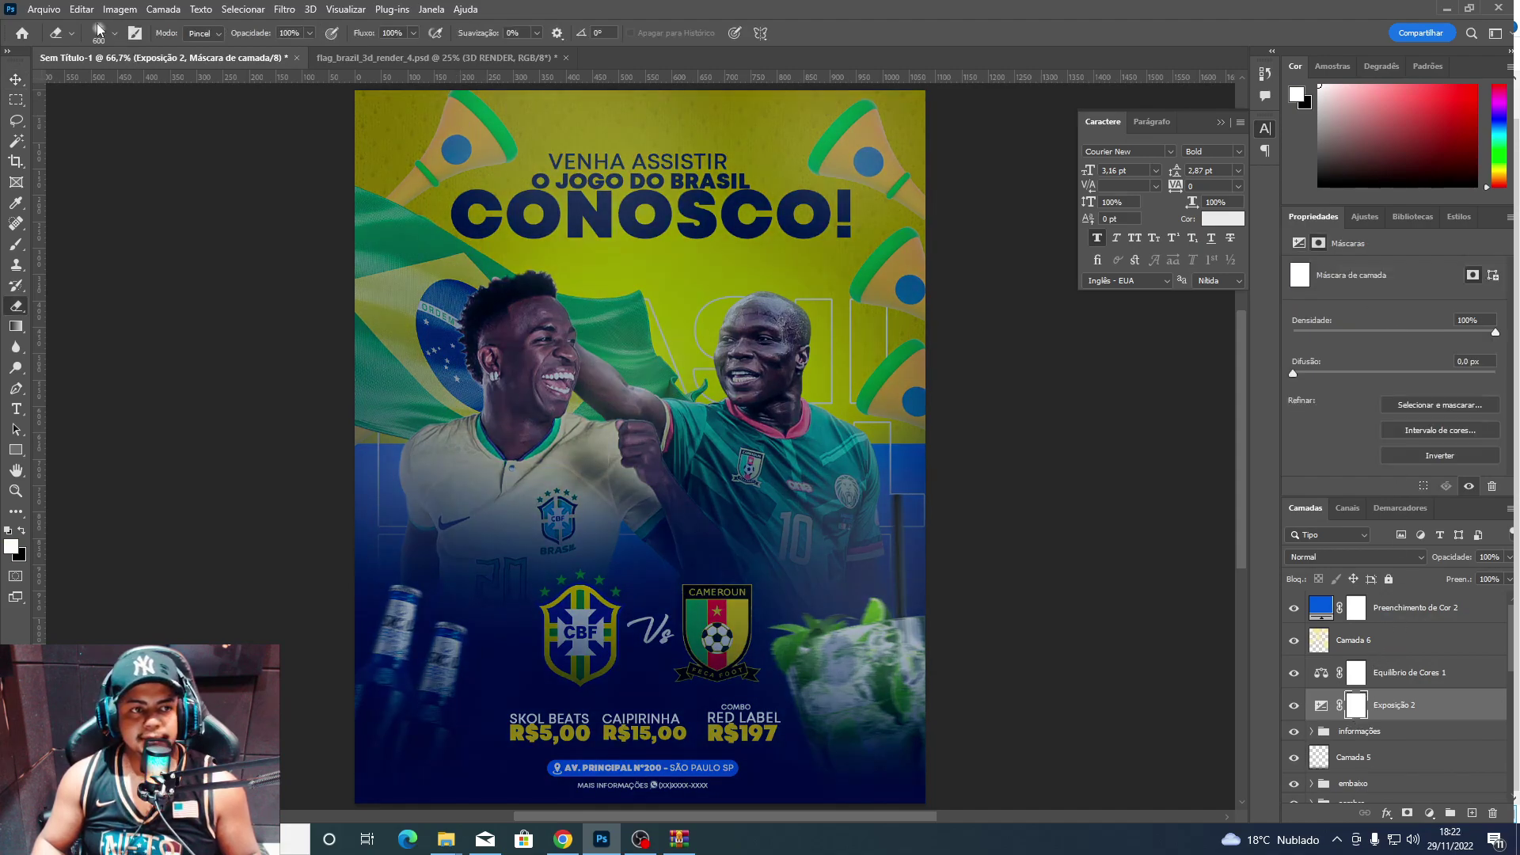
pyautogui.click(98, 32)
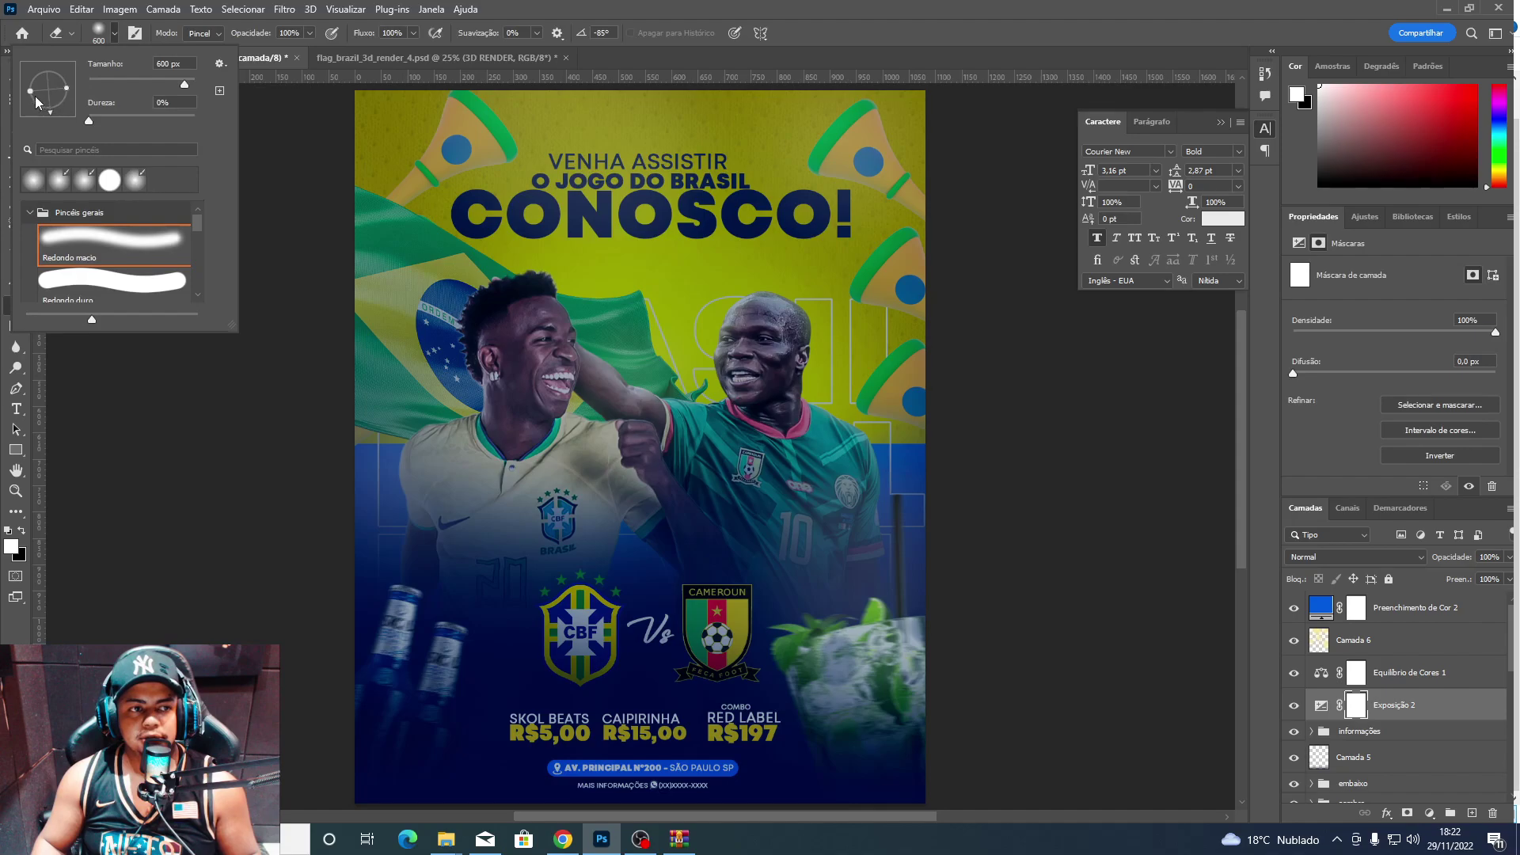
pyautogui.moveTo(480, 320); pyautogui.dragTo(484, 323)
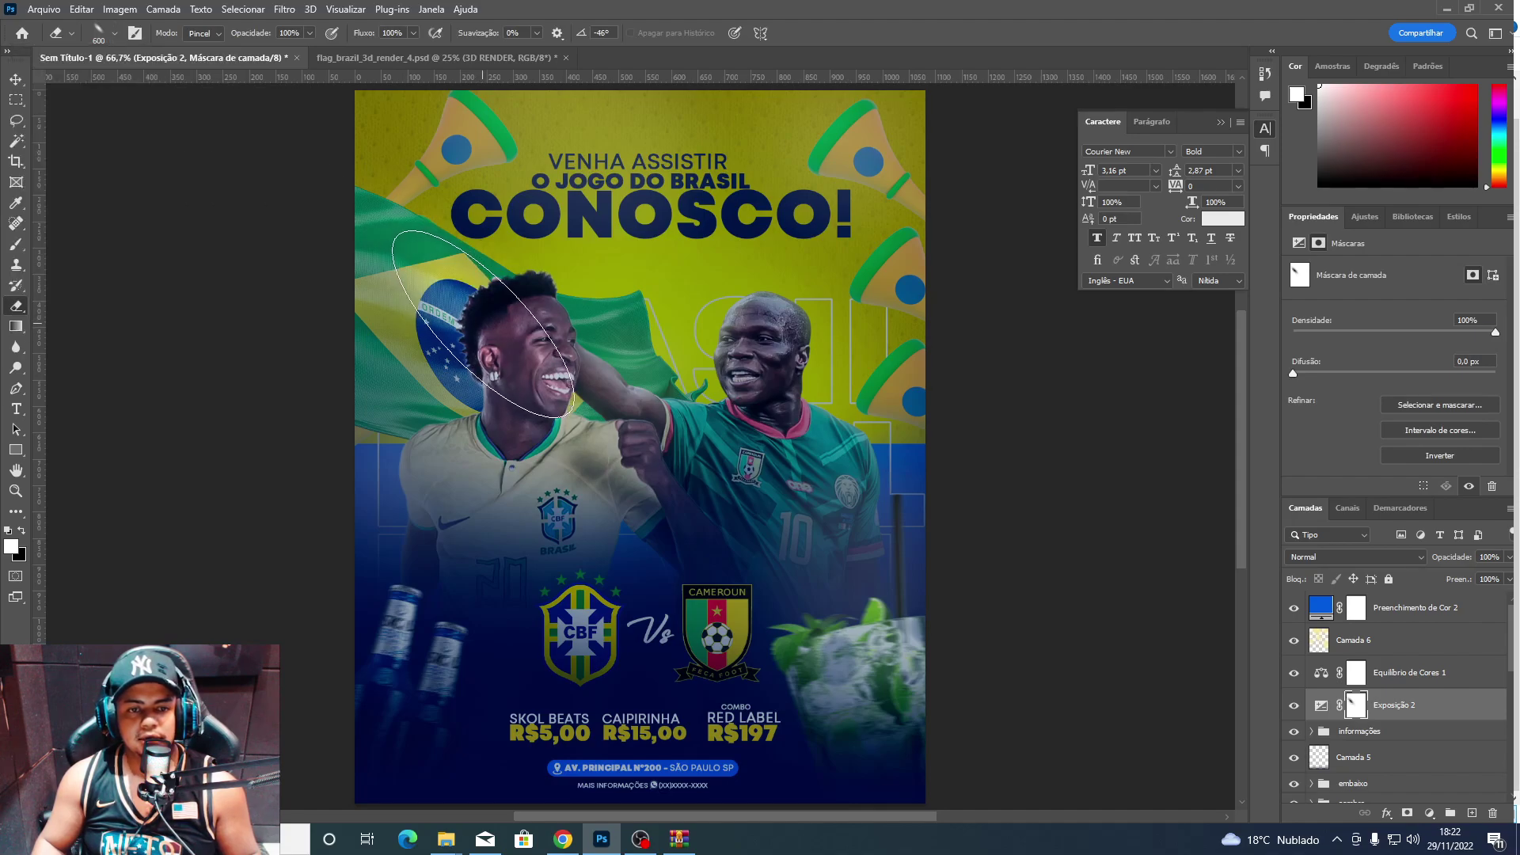
pyautogui.press(']')
pyautogui.press(']')
pyautogui.press(']')
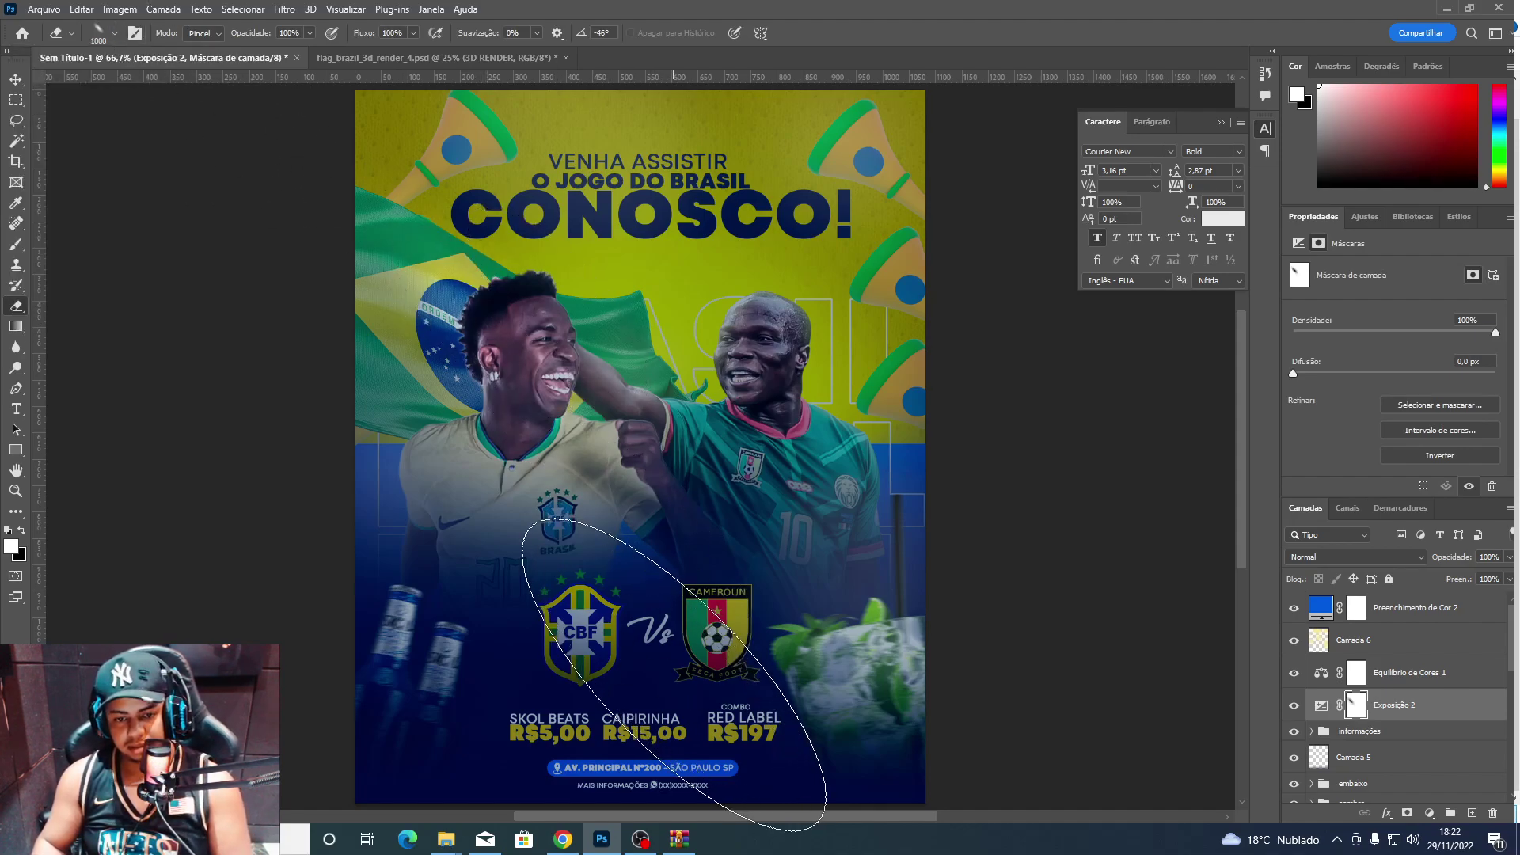
pyautogui.moveTo(704, 675)
pyautogui.mouseDown()
pyautogui.moveTo(740, 583)
pyautogui.moveTo(509, 111)
pyautogui.moveTo(274, 516)
pyautogui.mouseUp()
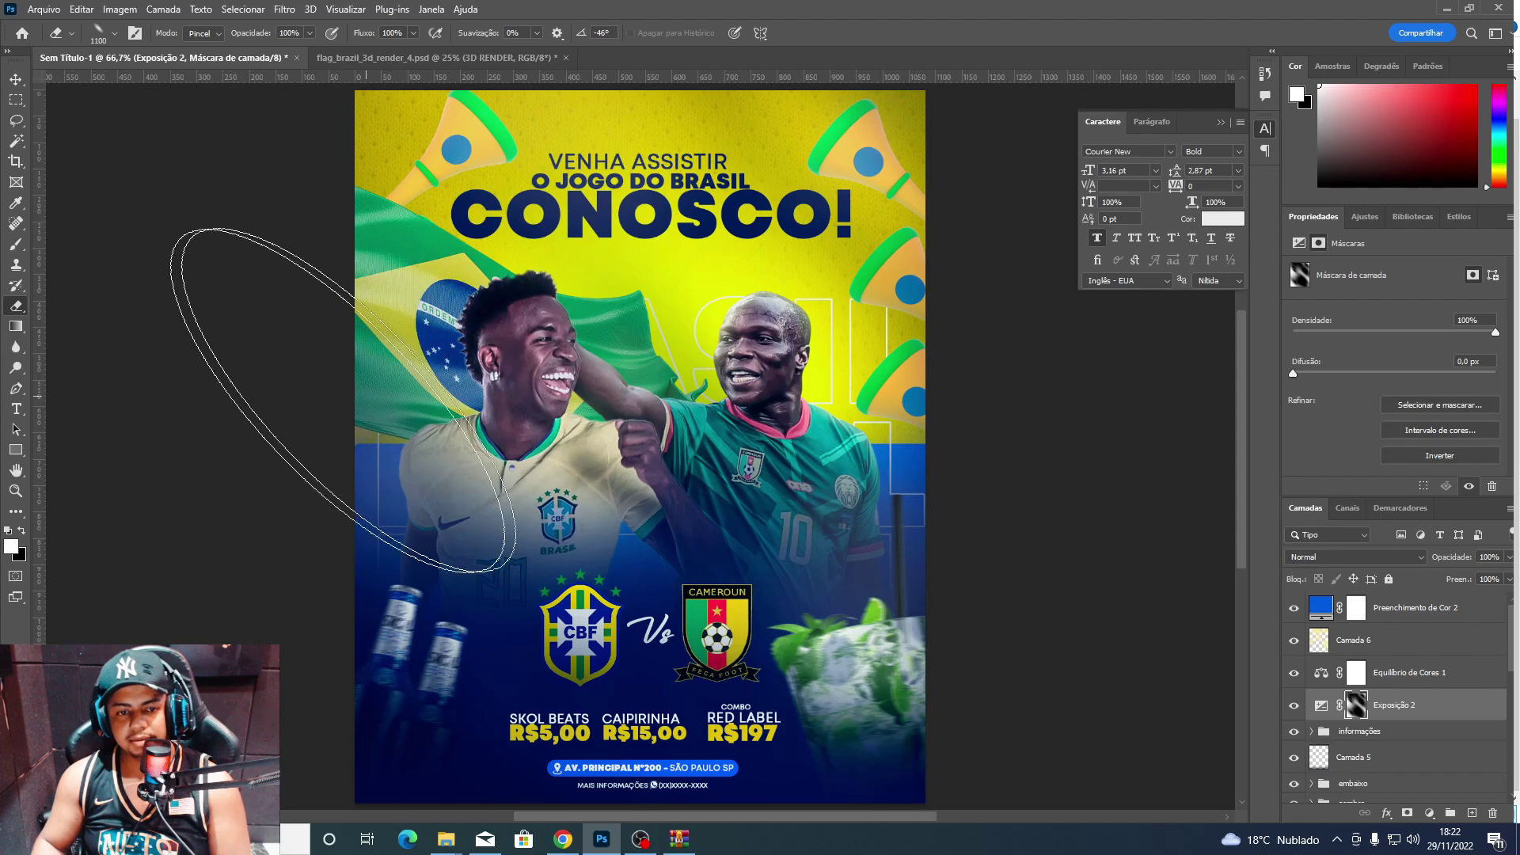
# Toggle Exposição 2 off and on to compare, then select Camada 6.
pyautogui.press('v')
pyautogui.click(1295, 708)
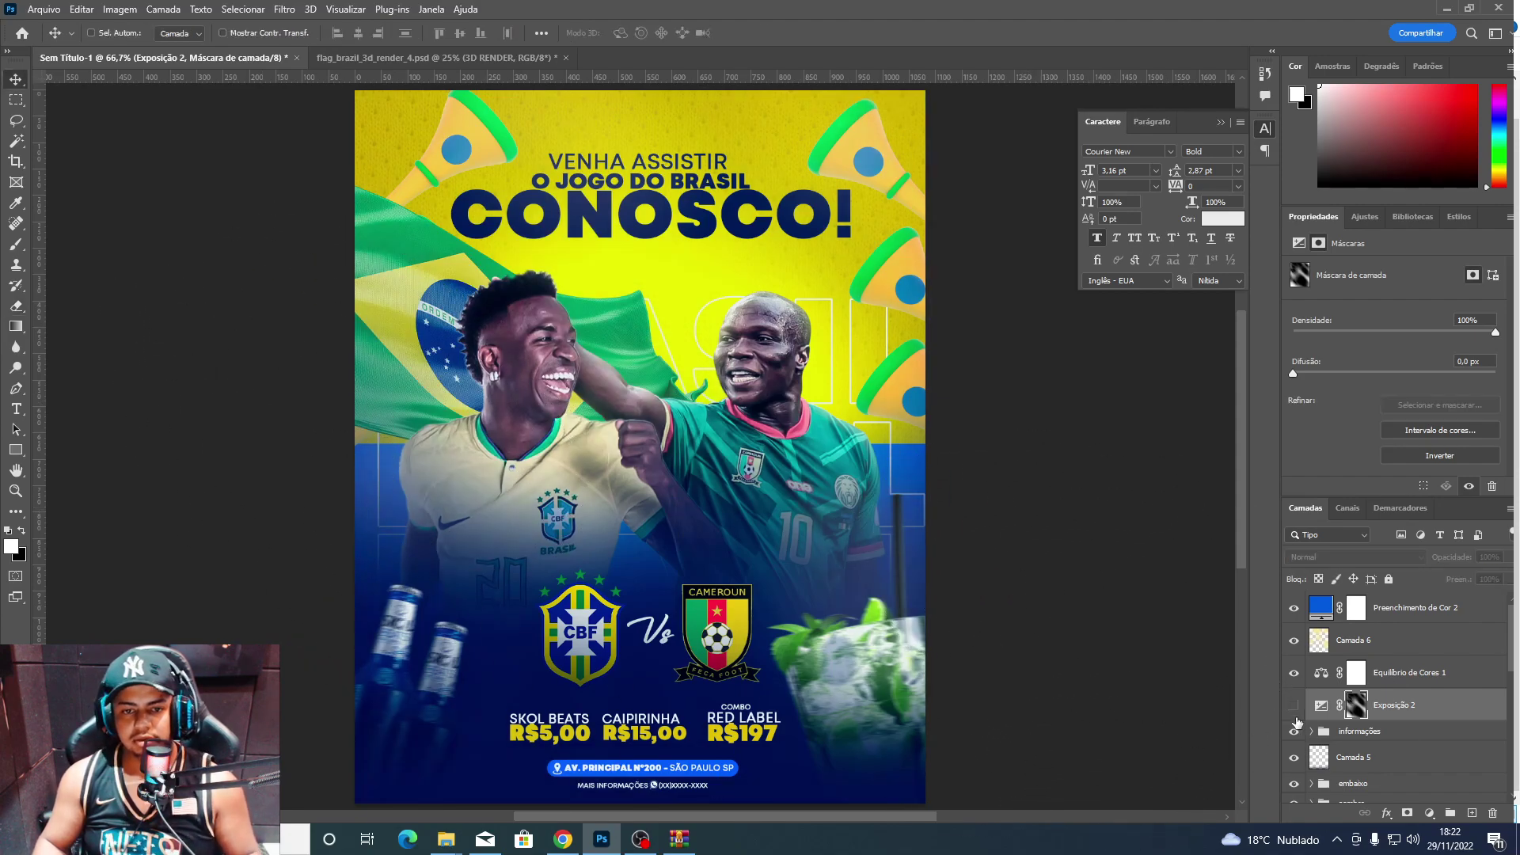
pyautogui.doubleClick(1298, 706)
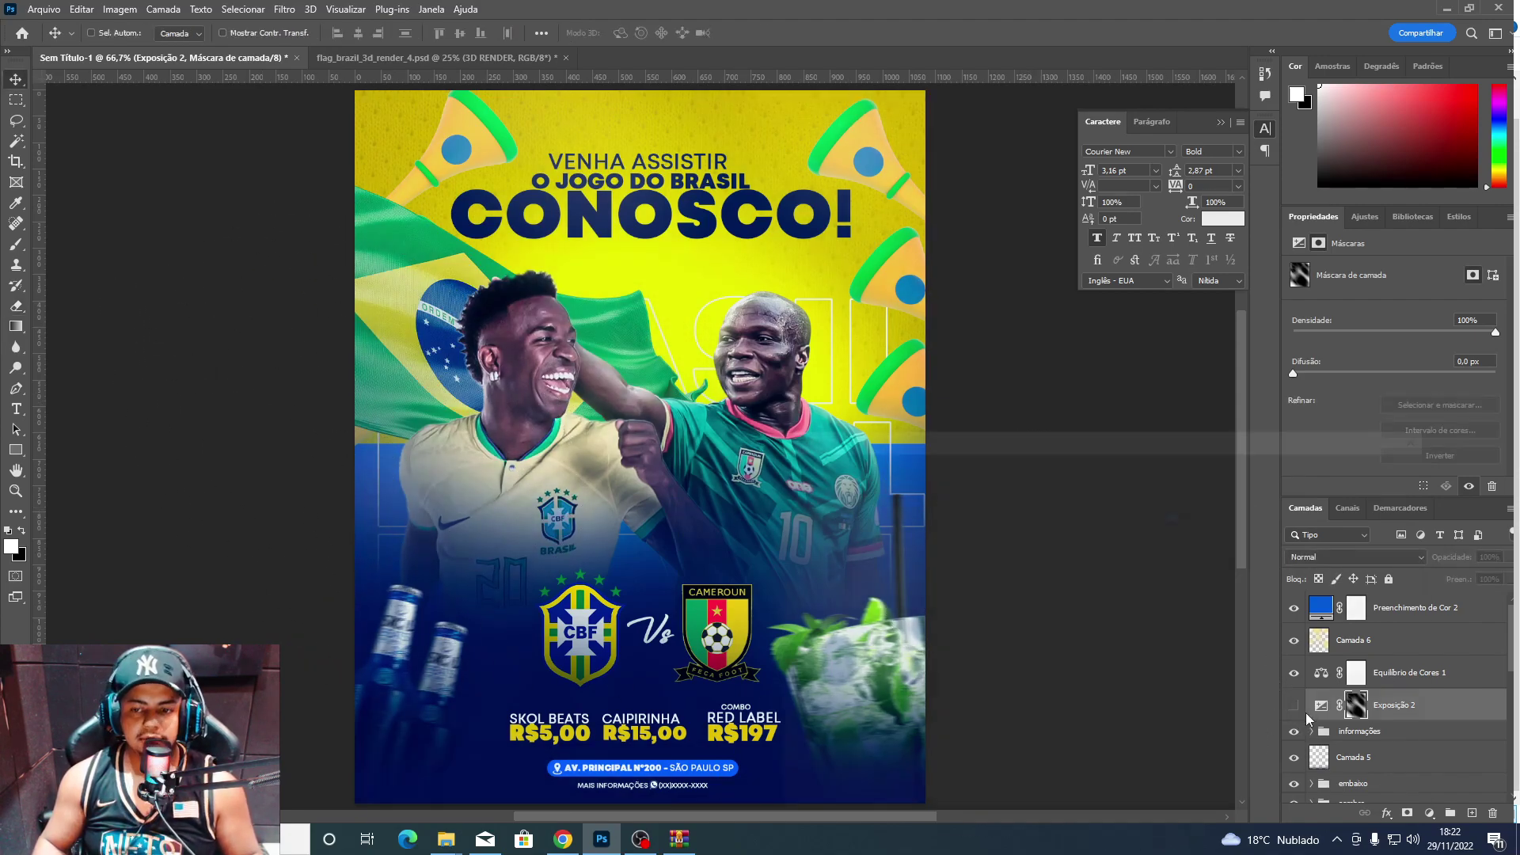
pyautogui.press('Escape')
pyautogui.click(1294, 707)
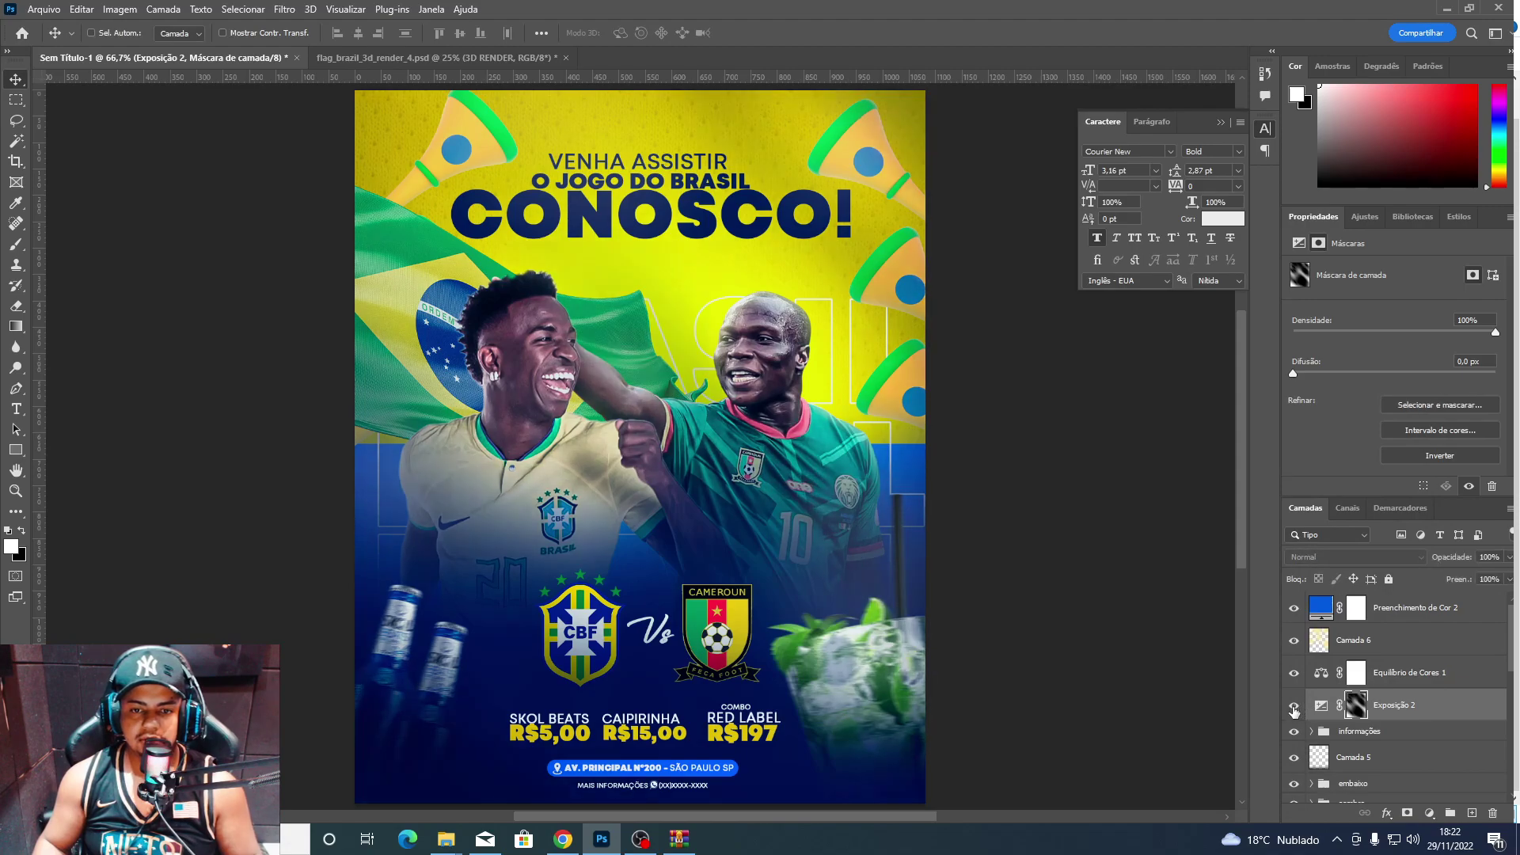
pyautogui.click(1294, 707)
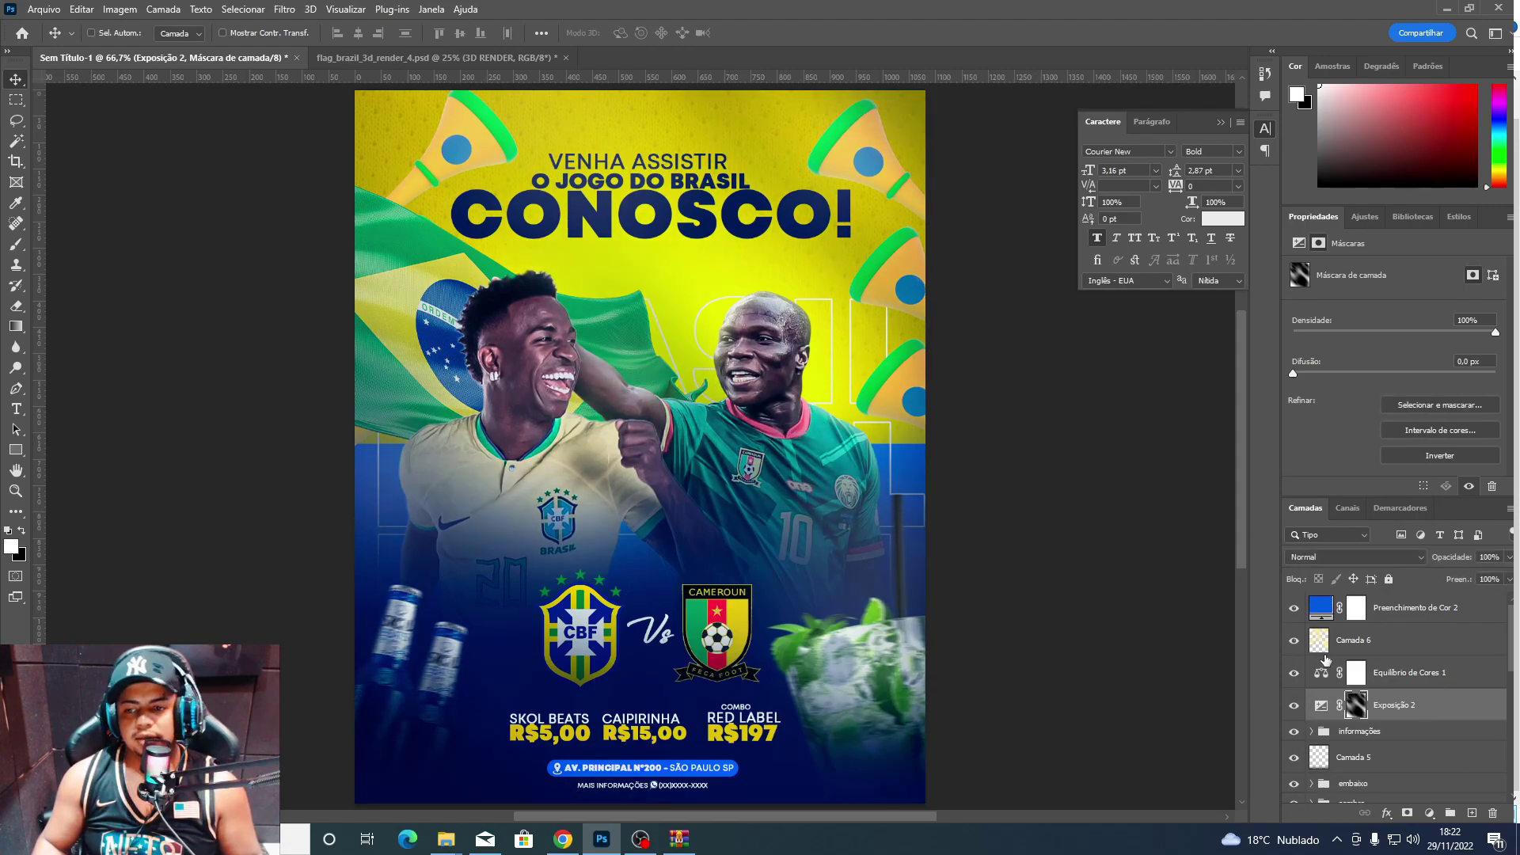
pyautogui.click(1428, 642)
# Draw a tall white rectangle near the poster centre.
pyautogui.scroll(-5, 1393, 696)
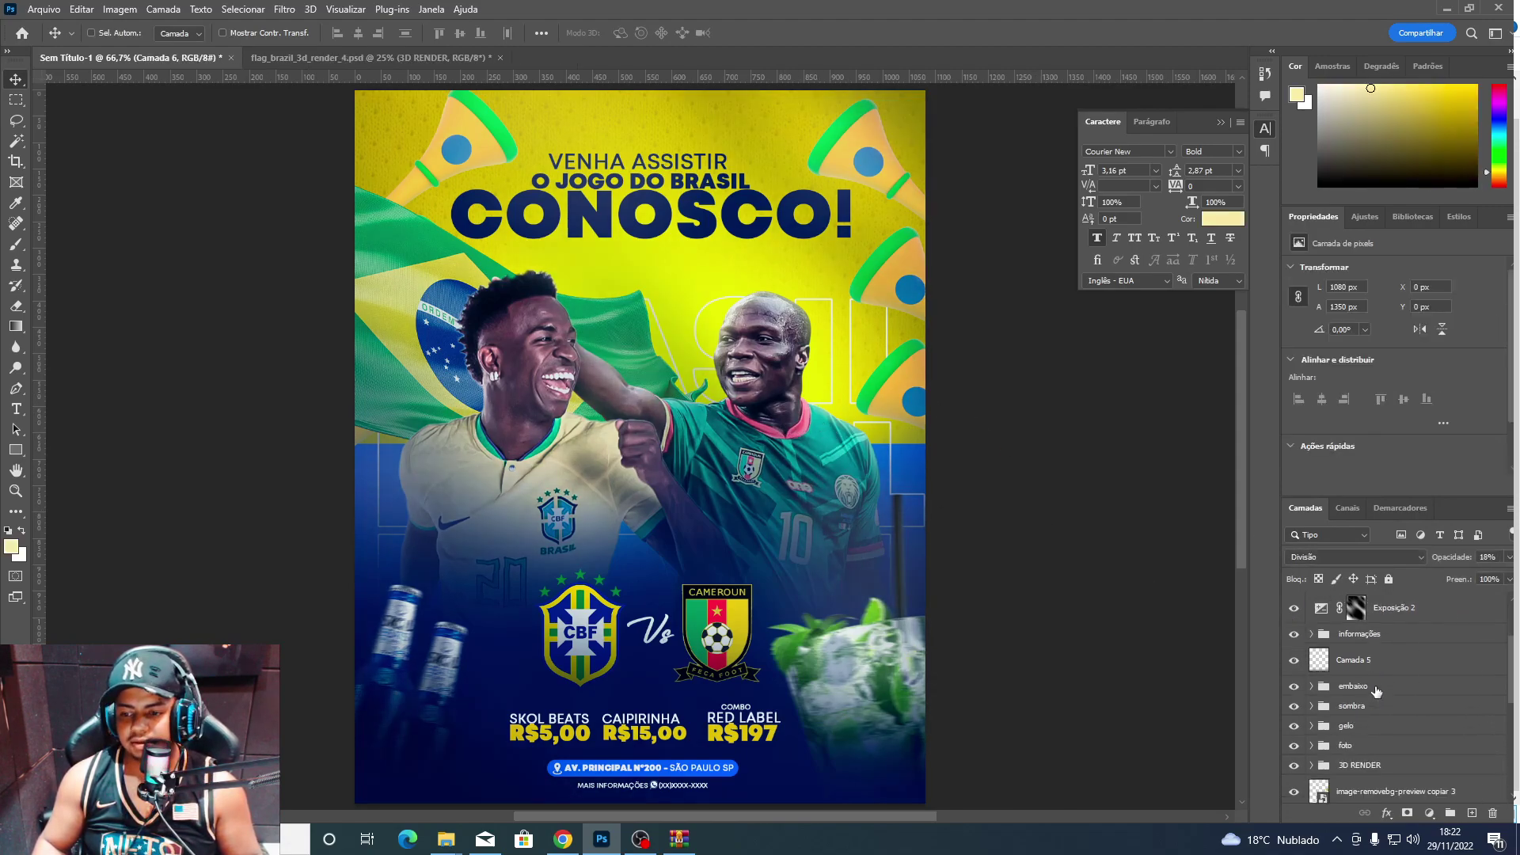
pyautogui.click(1367, 743)
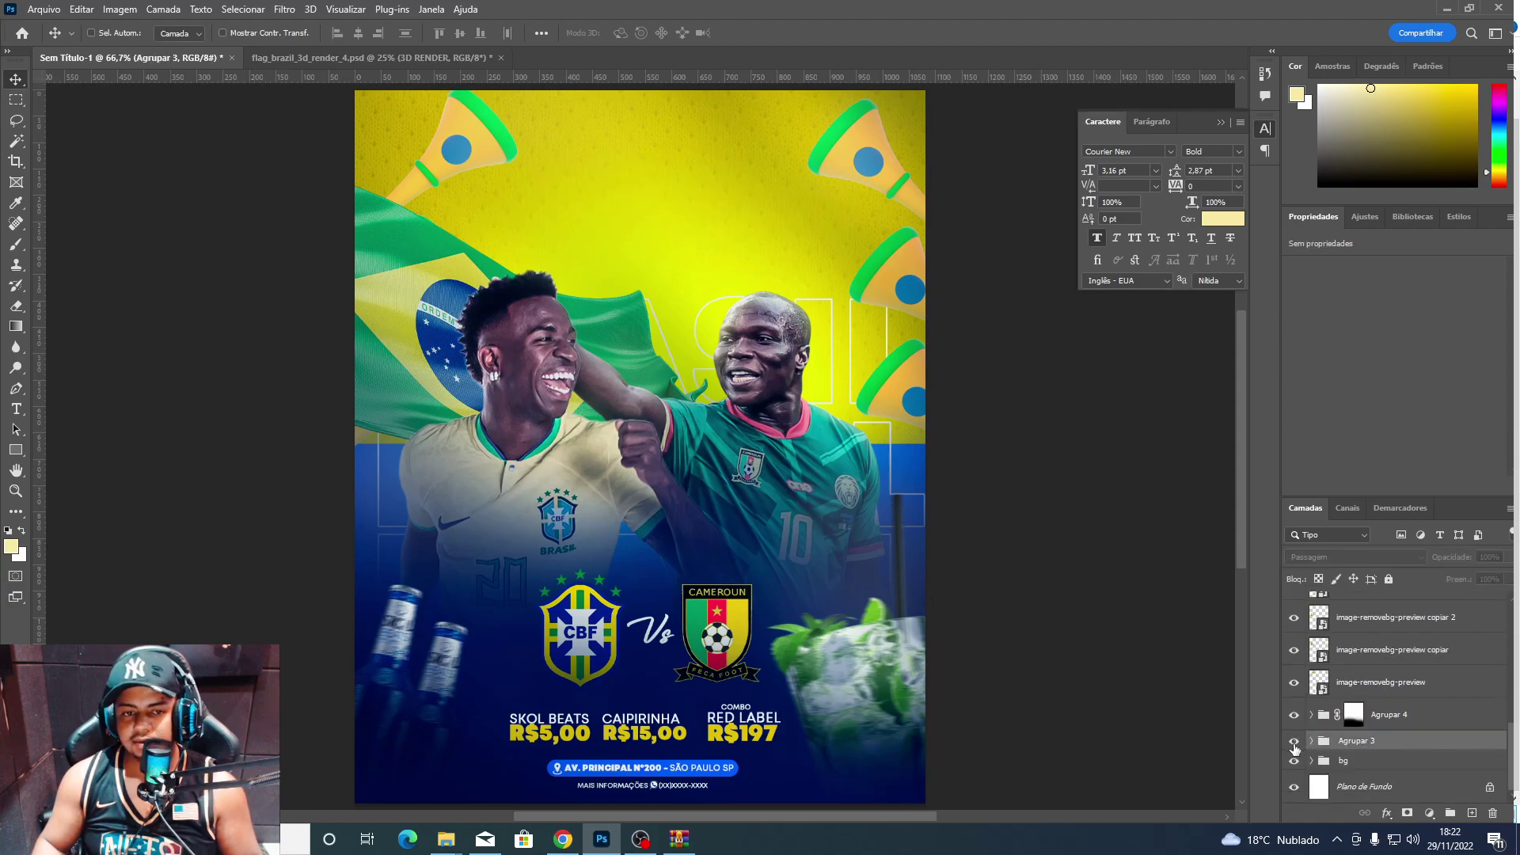
pyautogui.rightClick(16, 450)
pyautogui.click(79, 467)
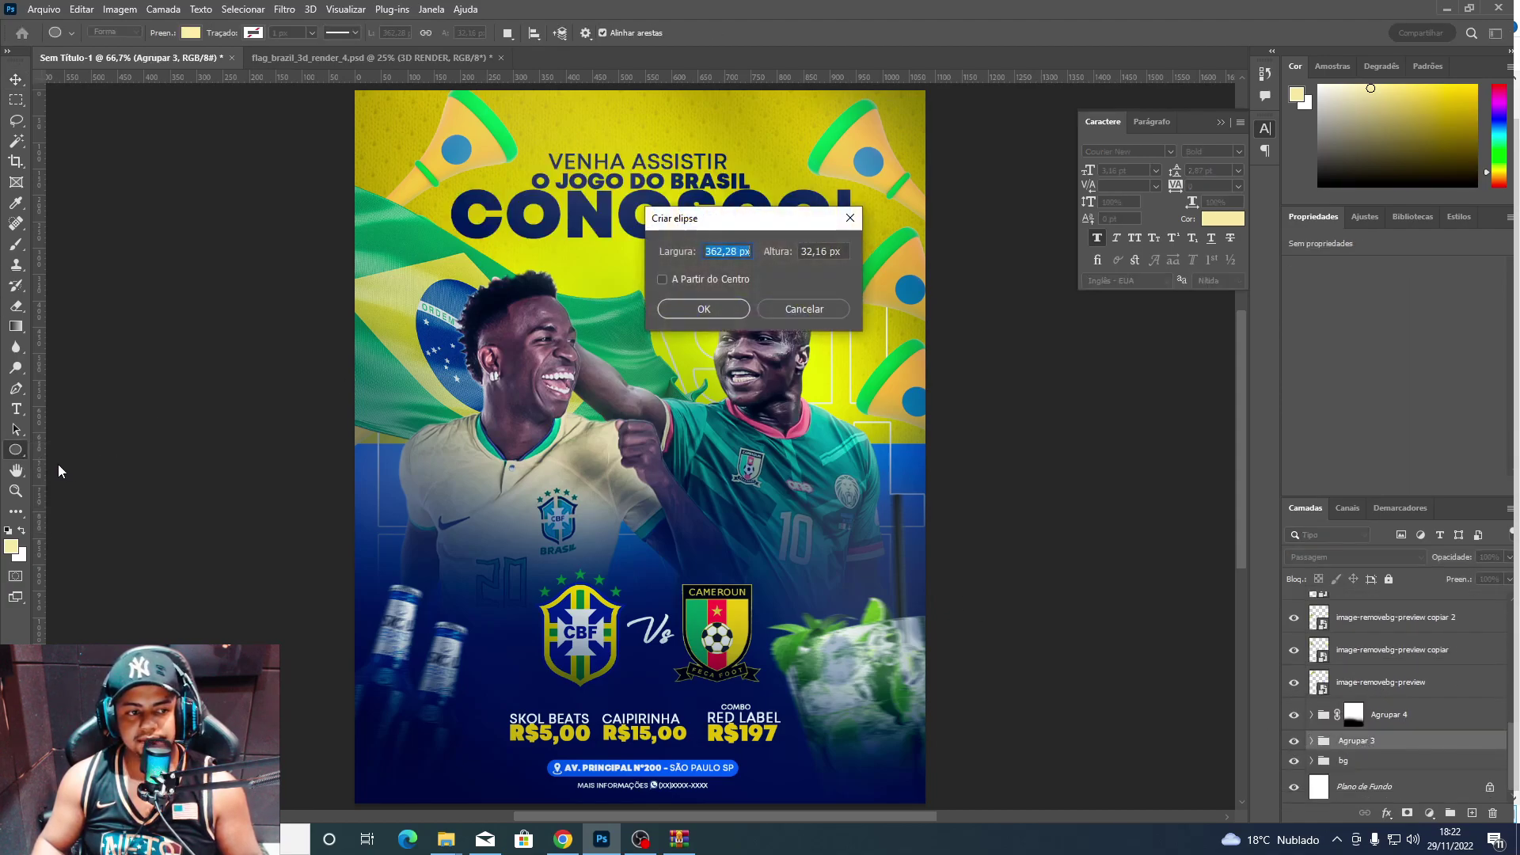
pyautogui.press('Escape')
pyautogui.rightClick(16, 451)
pyautogui.click(87, 456)
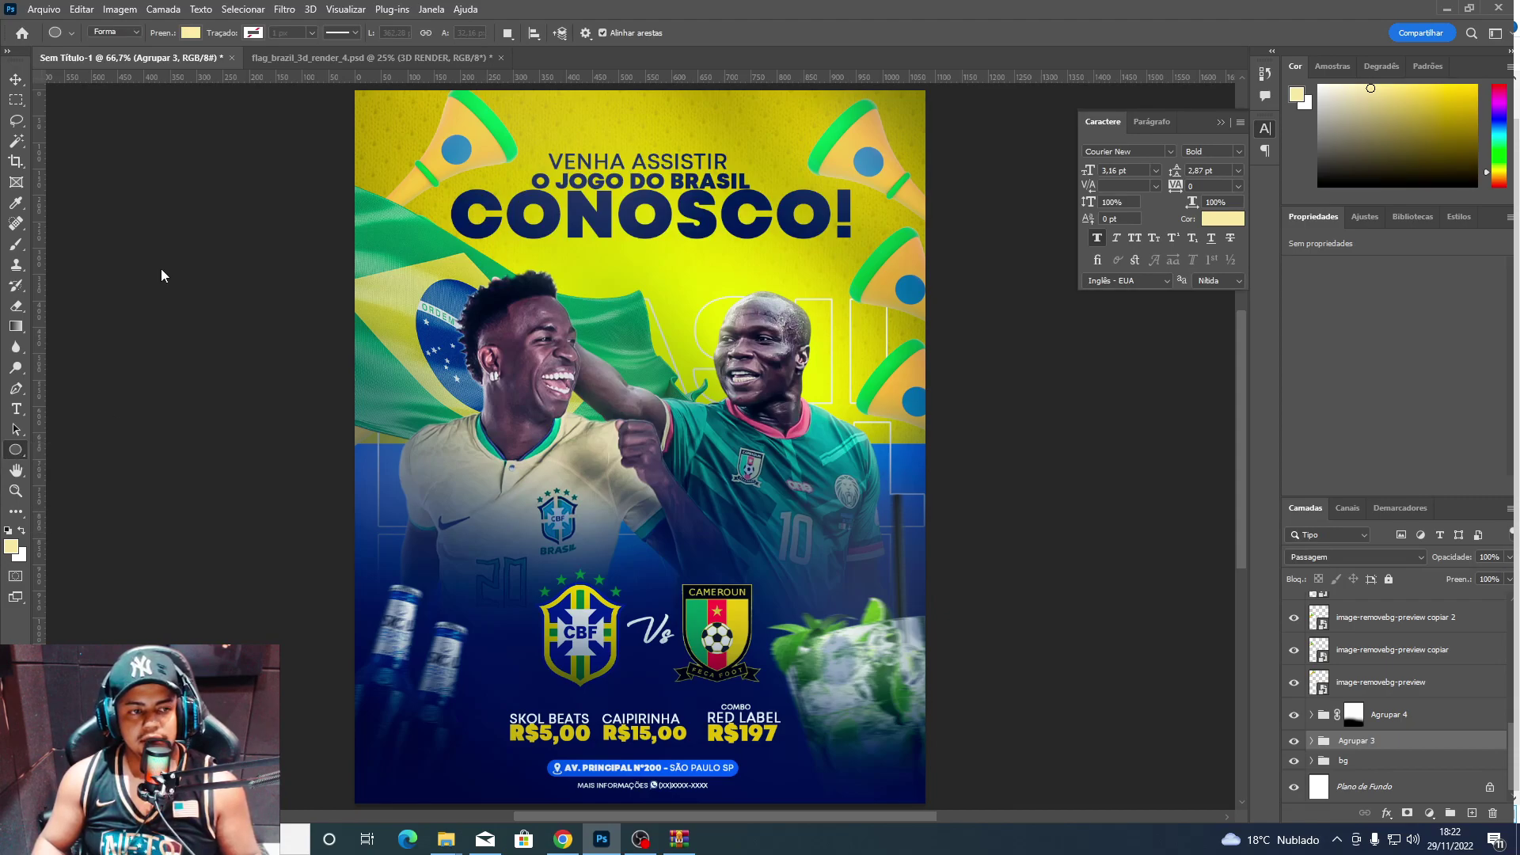
pyautogui.click(190, 33)
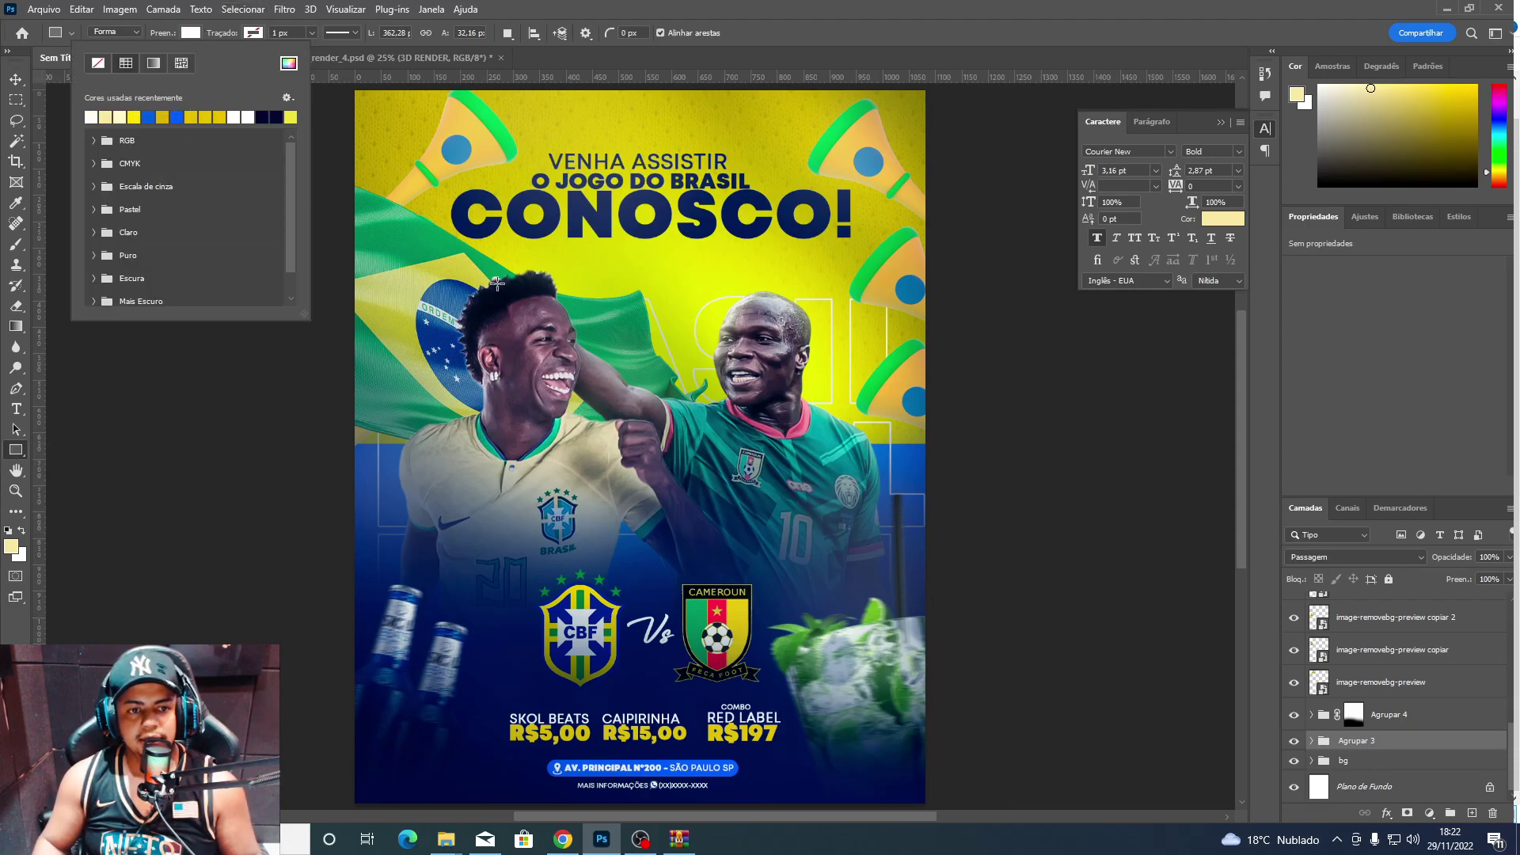
pyautogui.moveTo(539, 475); pyautogui.dragTo(613, 207)
# Position the white bar and move Retângulo 3 between gelo and foto in the stack.
pyautogui.press('v')
pyautogui.moveTo(627, 596)
pyautogui.mouseDown()
pyautogui.moveTo(722, 513)
pyautogui.moveTo(735, 532)
pyautogui.mouseUp()
pyautogui.hotkey('ctrl', ']')
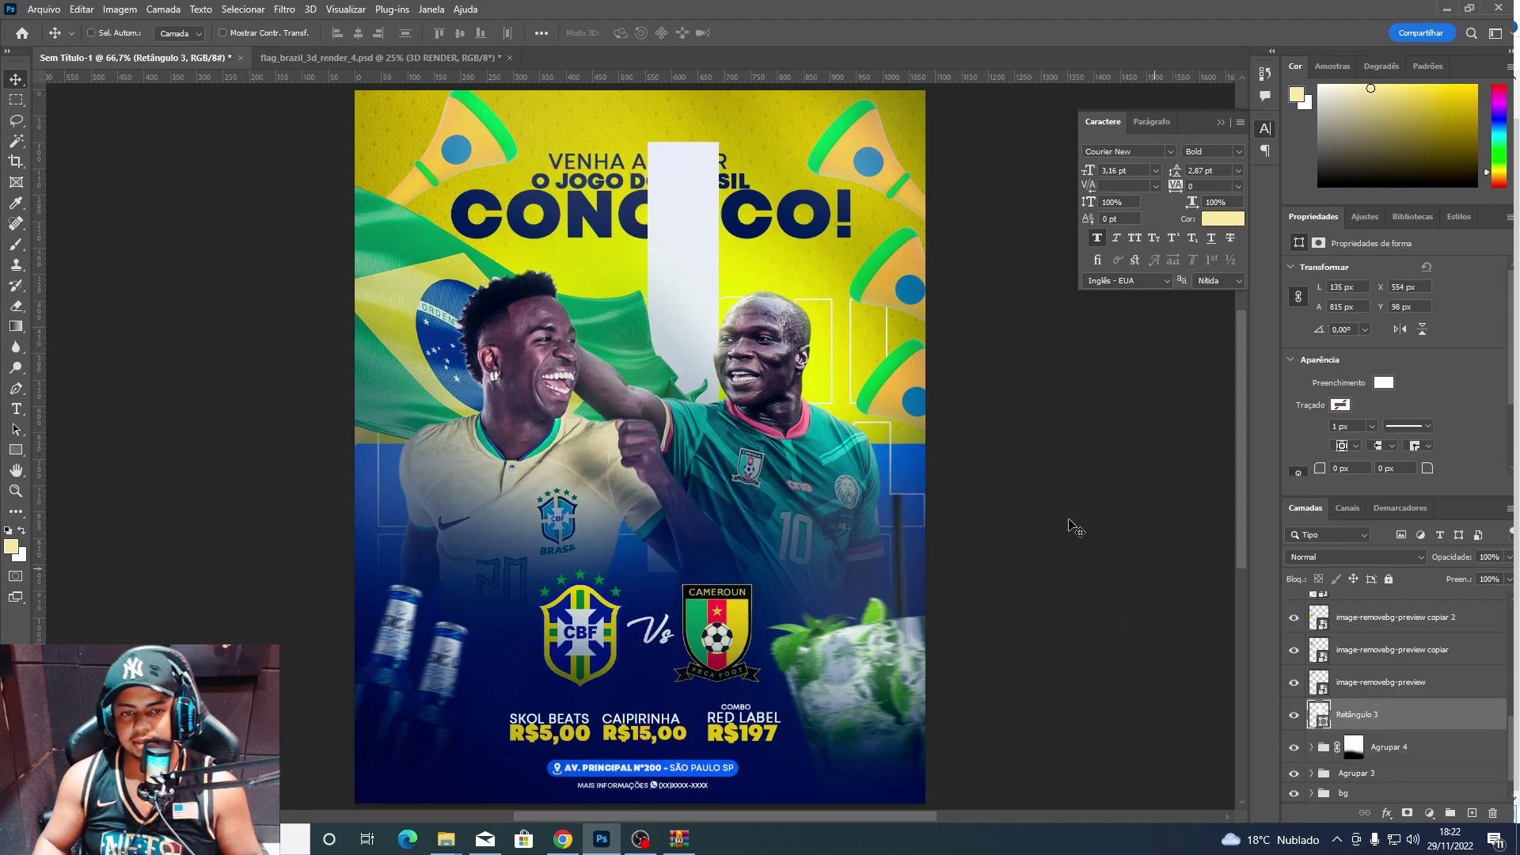
pyautogui.moveTo(1320, 691); pyautogui.dragTo(1373, 600)
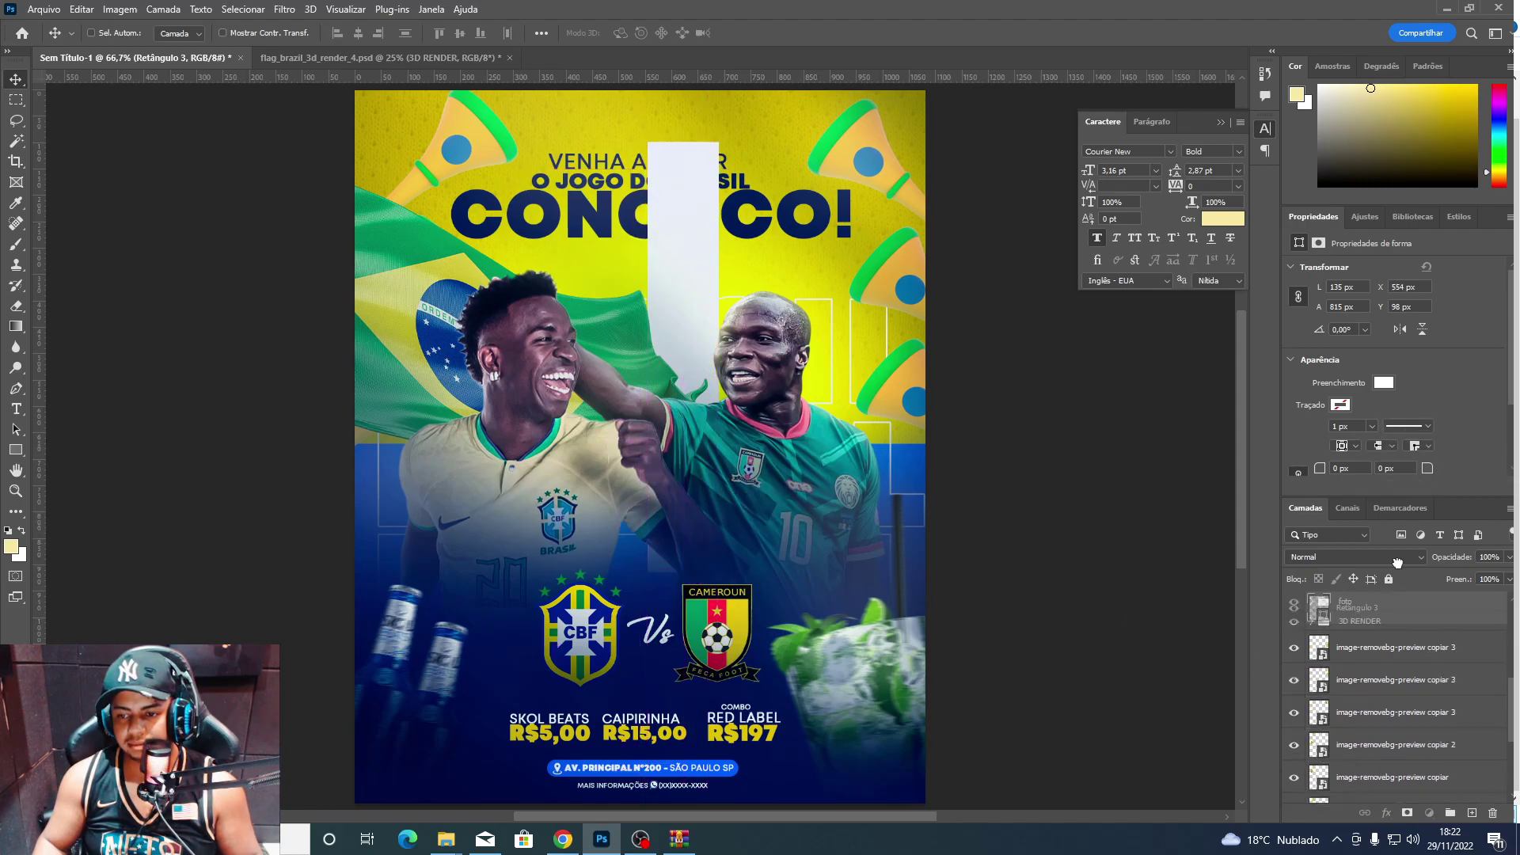
pyautogui.moveTo(1370, 610); pyautogui.dragTo(1372, 626)
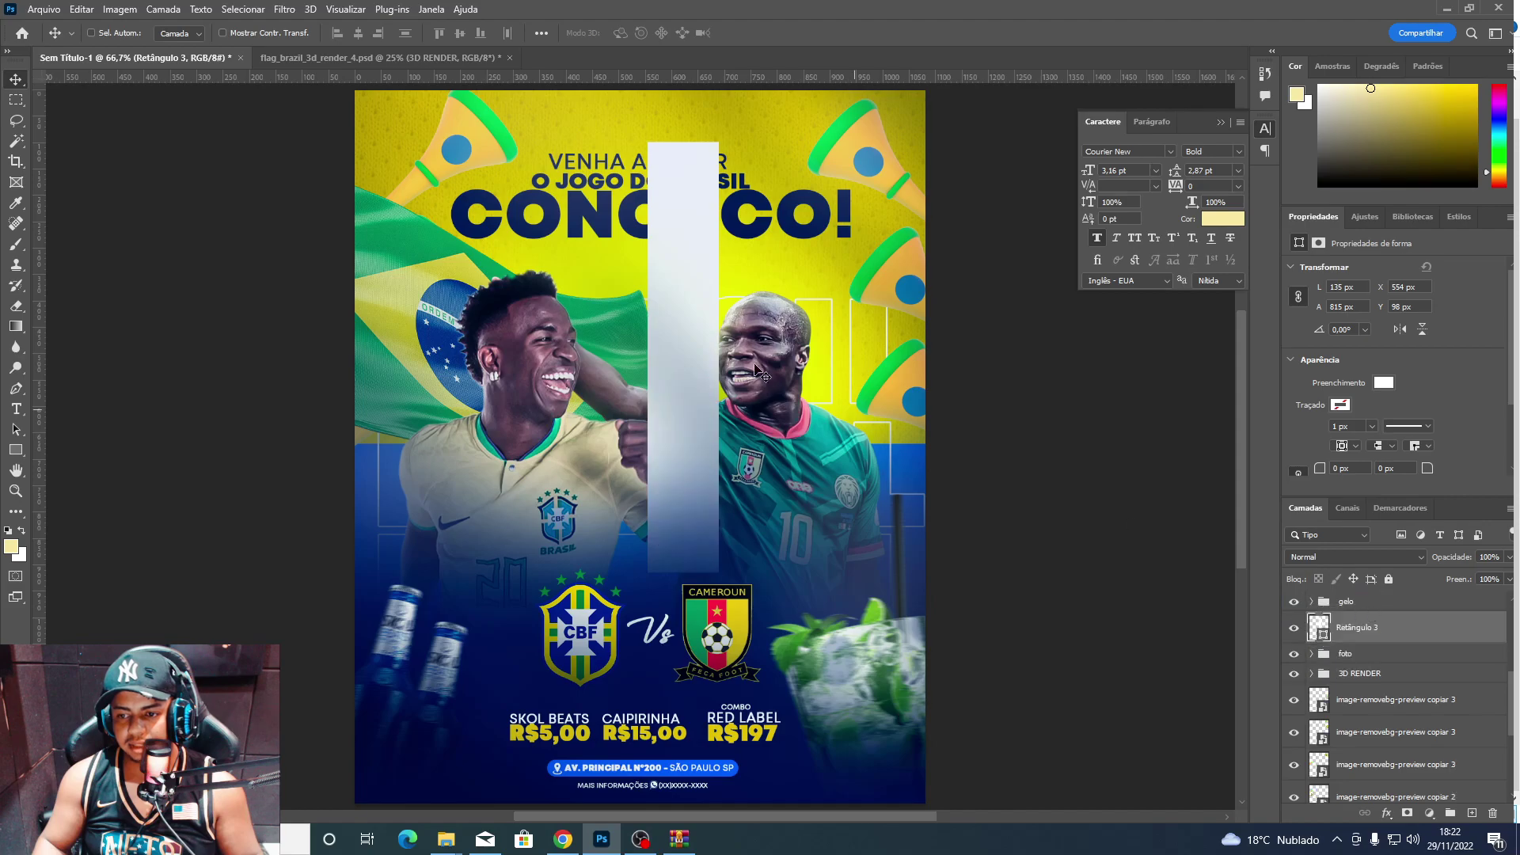
pyautogui.moveTo(683, 396); pyautogui.dragTo(640, 368)
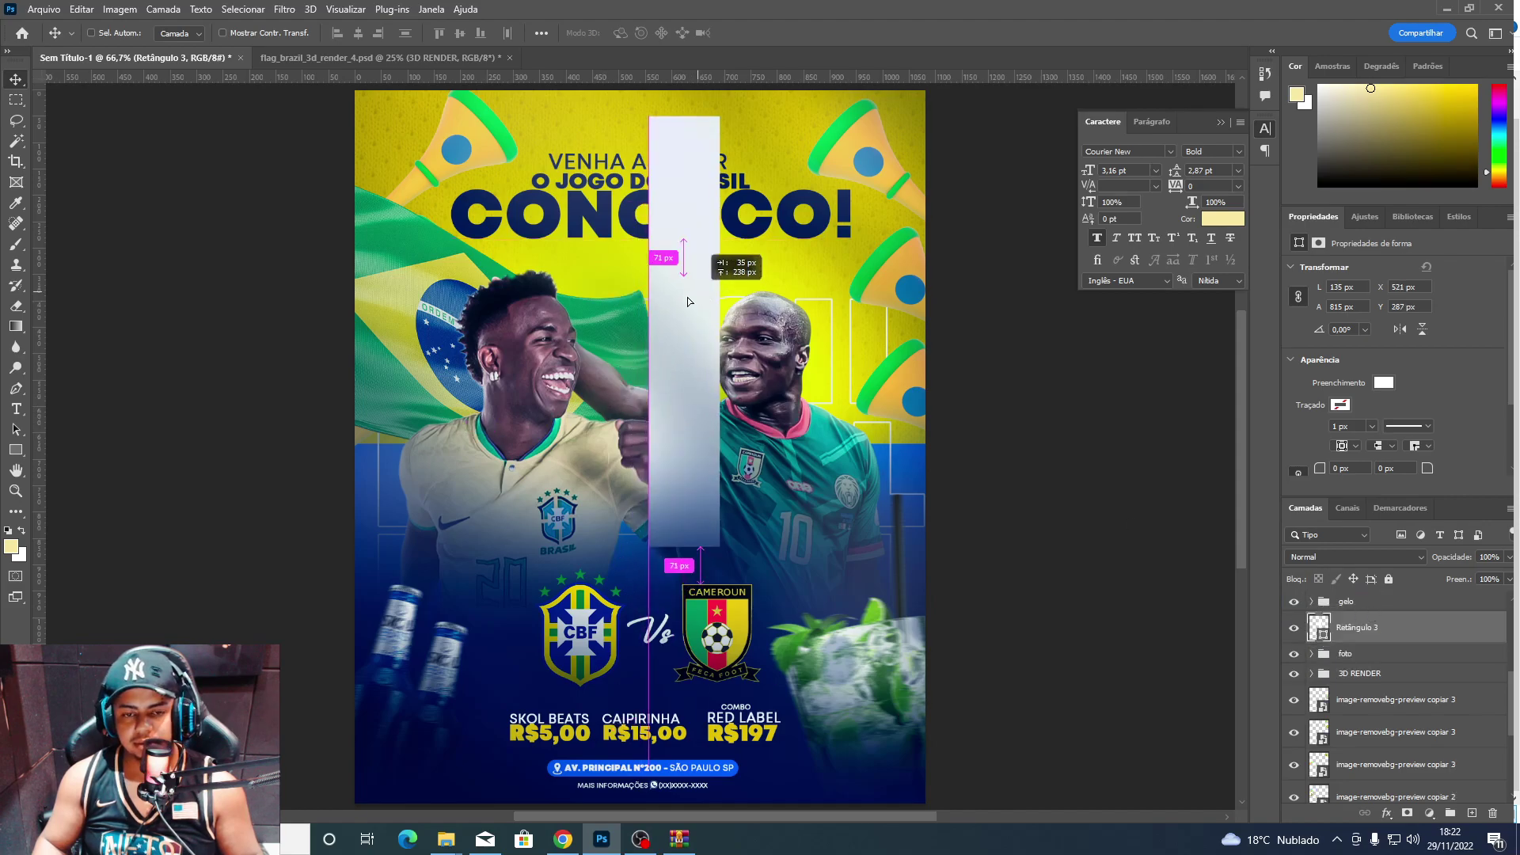
# Mask the white bar and softly erase most of it, including over the headline.
pyautogui.click(1405, 813)
pyautogui.press('e')
pyautogui.click(117, 35)
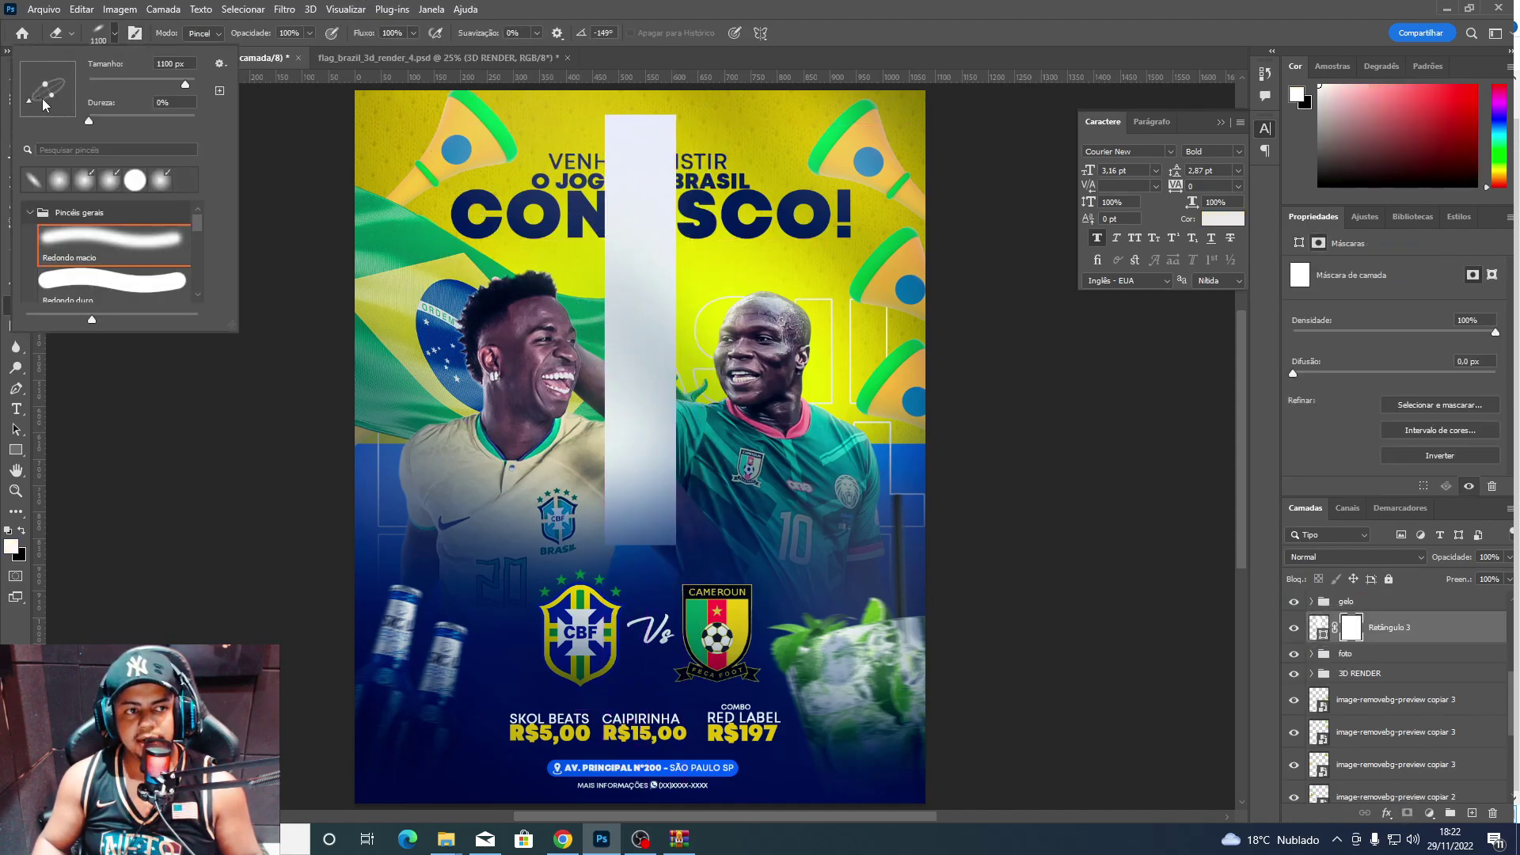
pyautogui.press('Escape')
pyautogui.press('[')
pyautogui.press('[')
pyautogui.press('[')
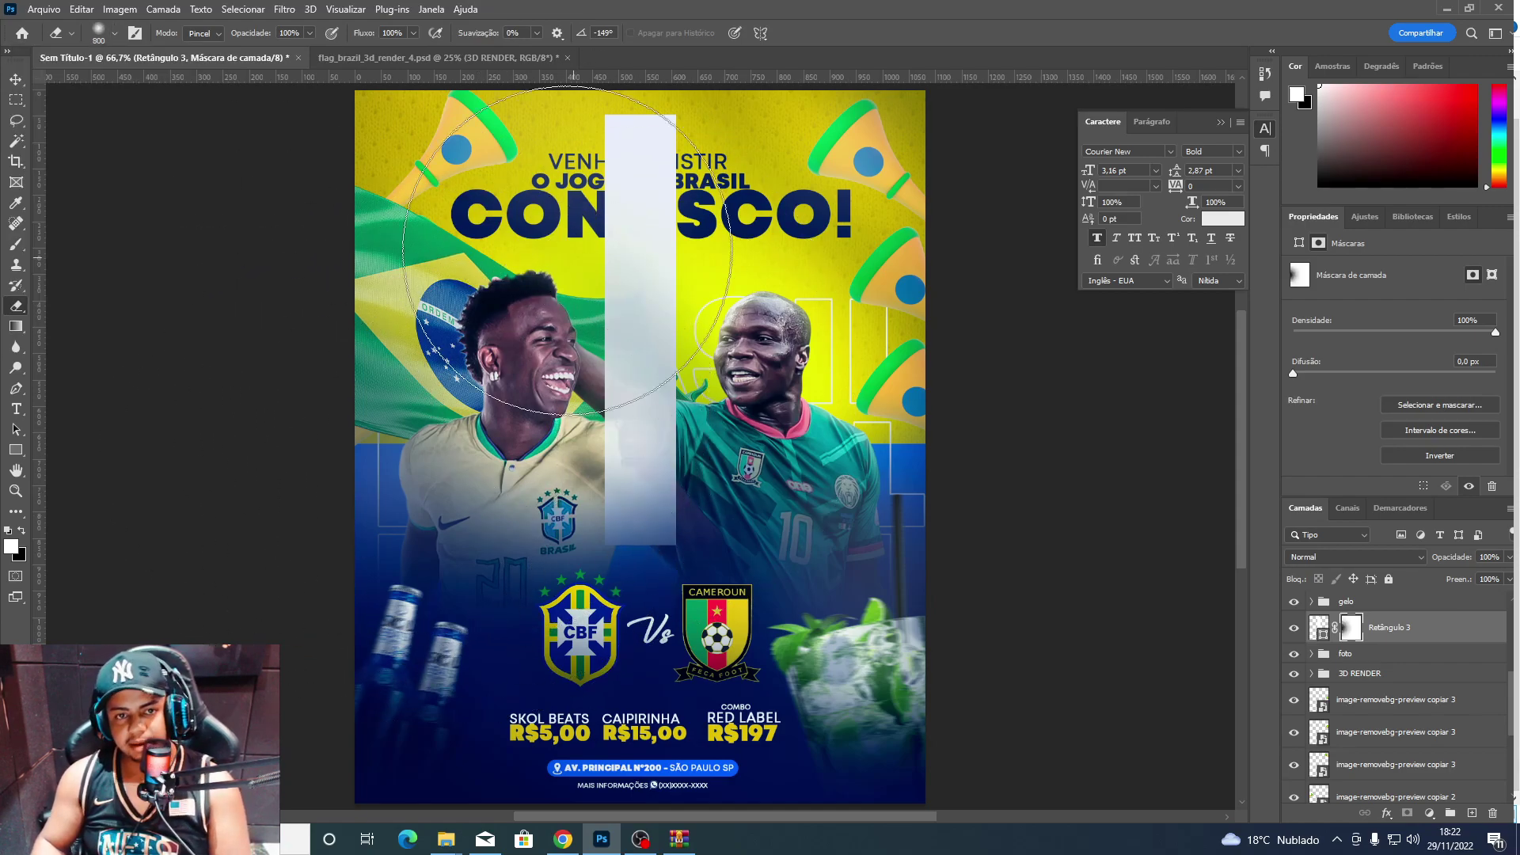
pyautogui.moveTo(640, 198); pyautogui.dragTo(640, 475)
pyautogui.press('[')
pyautogui.press('[')
pyautogui.press('[')
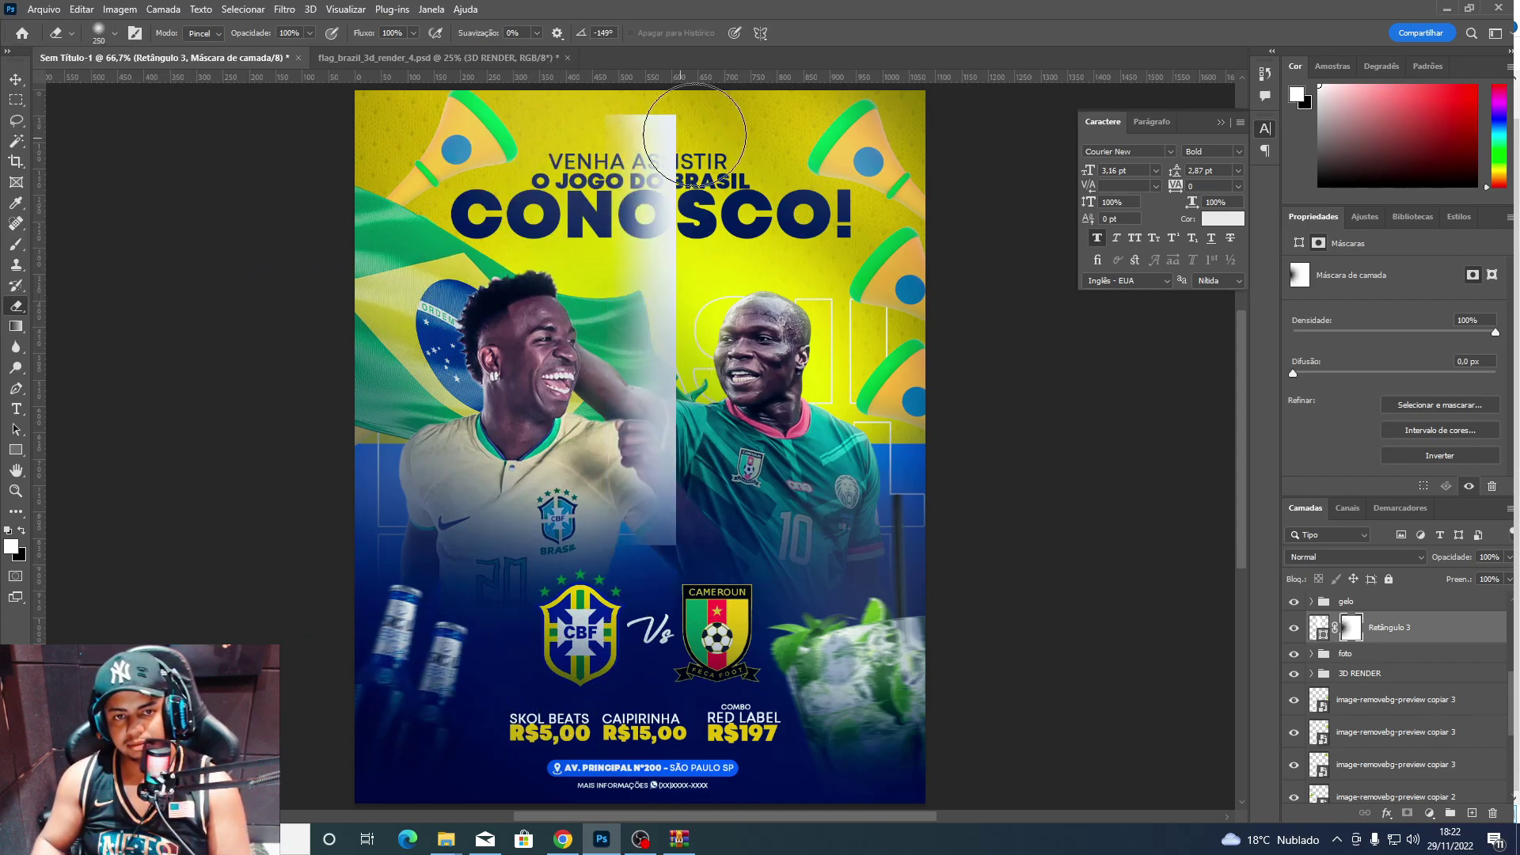
pyautogui.moveTo(694, 135); pyautogui.dragTo(649, 134)
# Blend the light bar in Sobrepor mode, tilt it, and add a duplicate up and left.
pyautogui.press('v')
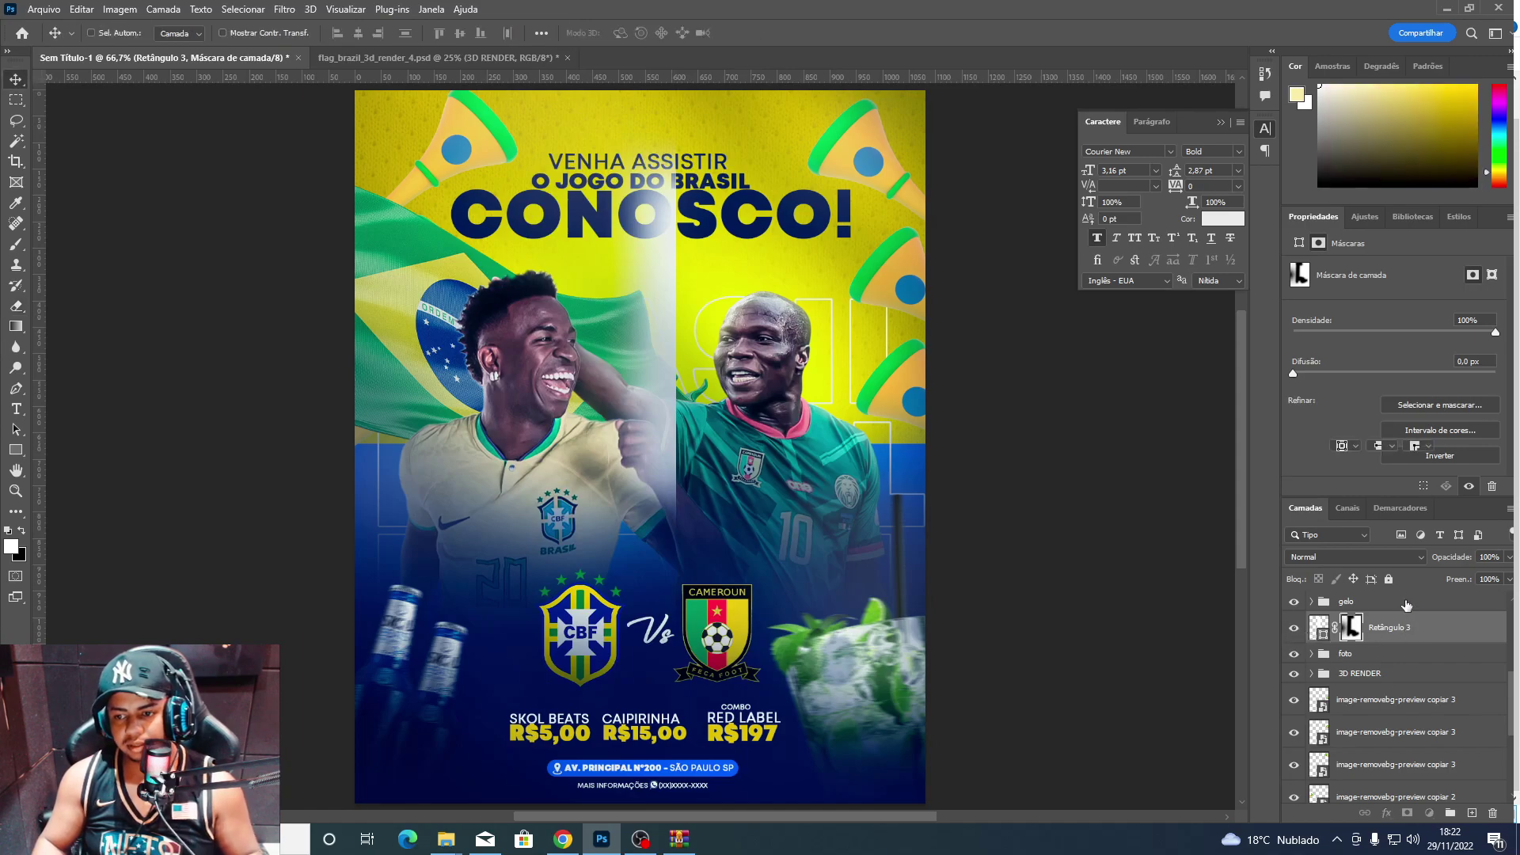
pyautogui.click(1354, 557)
pyautogui.click(1329, 622)
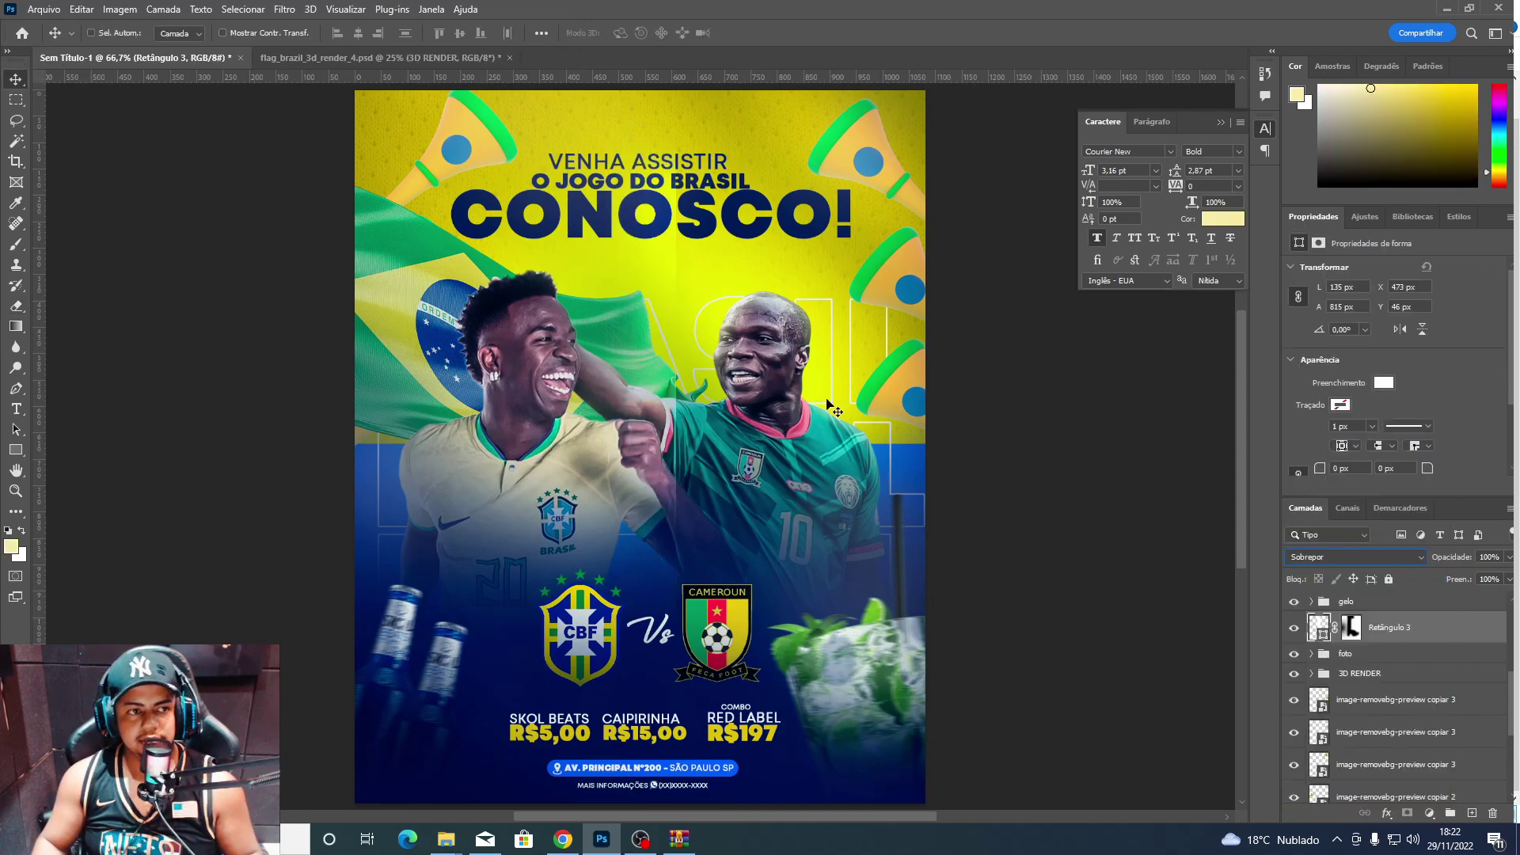
pyautogui.moveTo(822, 325)
pyautogui.mouseDown()
pyautogui.moveTo(691, 337)
pyautogui.moveTo(638, 374)
pyautogui.moveTo(603, 436)
pyautogui.moveTo(722, 398)
pyautogui.mouseUp()
pyautogui.hotkey('ctrl', 't')
pyautogui.press('Return')
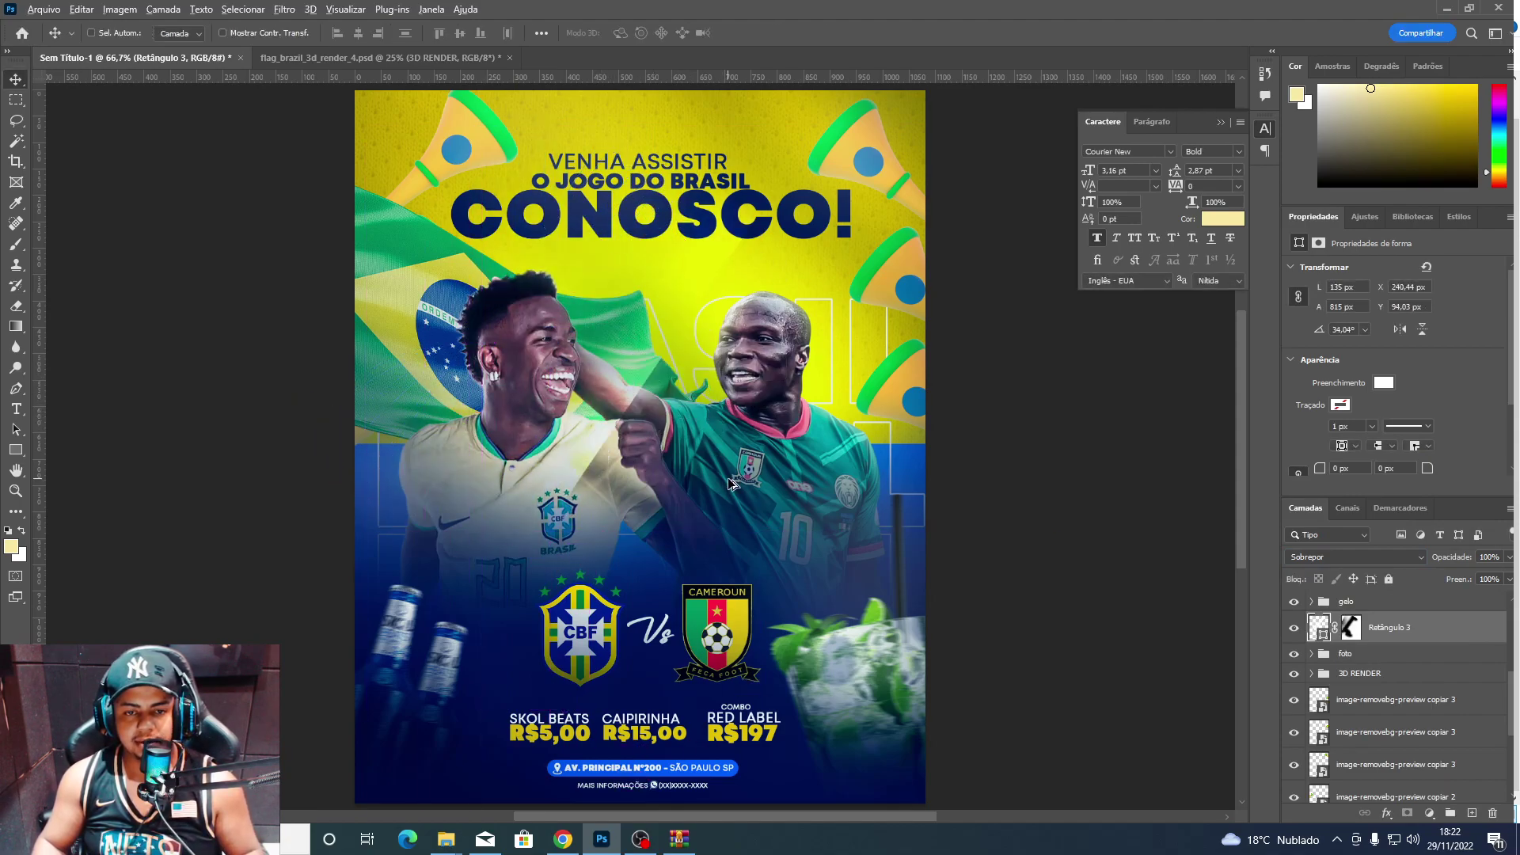
pyautogui.moveTo(730, 483); pyautogui.dragTo(647, 461)
# Group the three light bars as Agrupar 9 and move it below foto.
pyautogui.keyDown('shift'); pyautogui.click(1399, 697); pyautogui.keyUp('shift')
pyautogui.hotkey('ctrl', 'g')
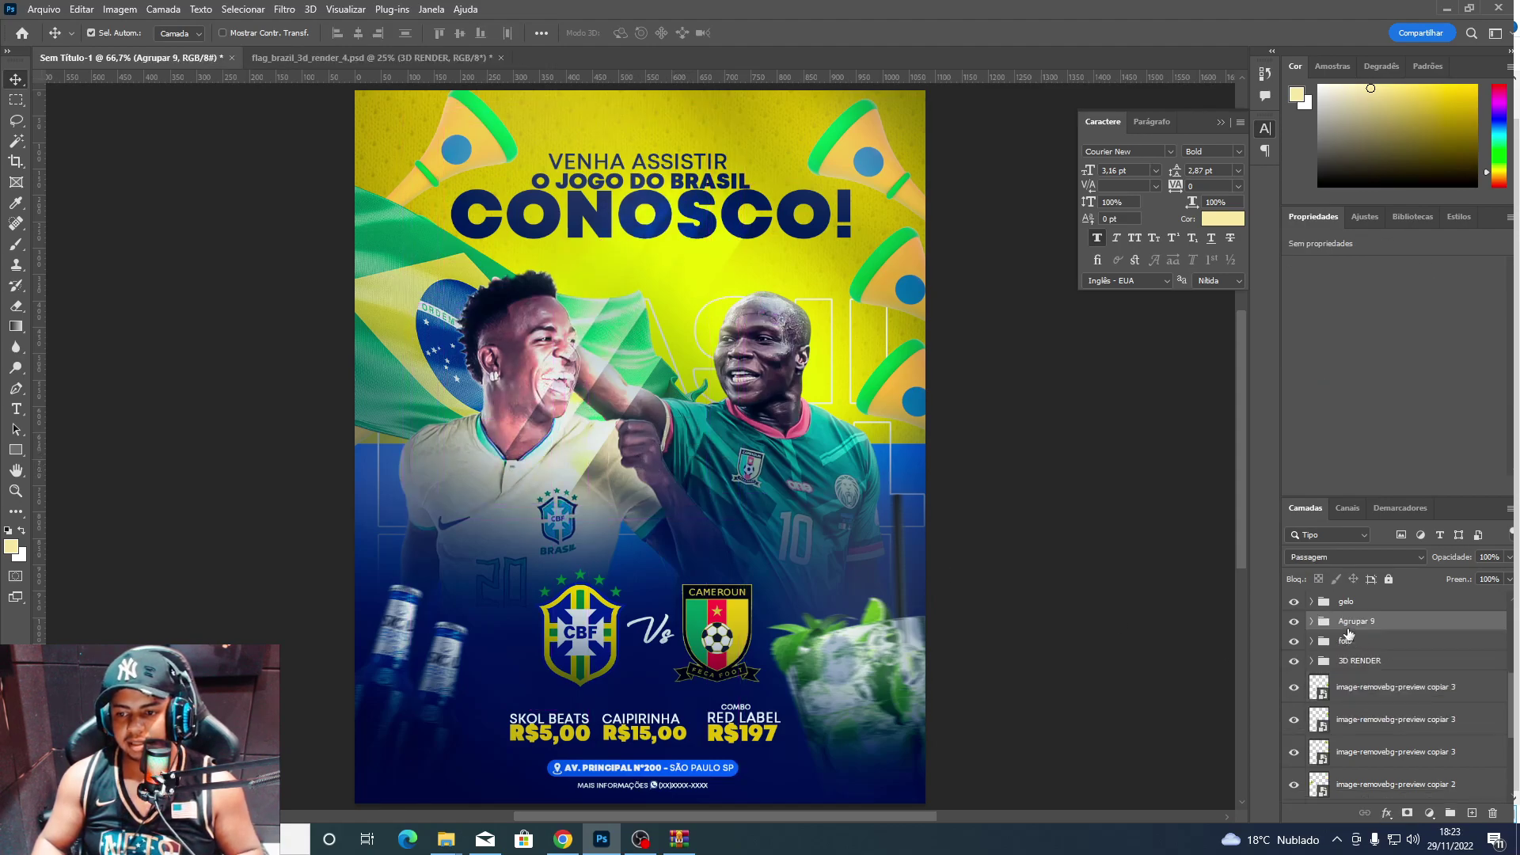
pyautogui.moveTo(1380, 651); pyautogui.dragTo(1380, 652)
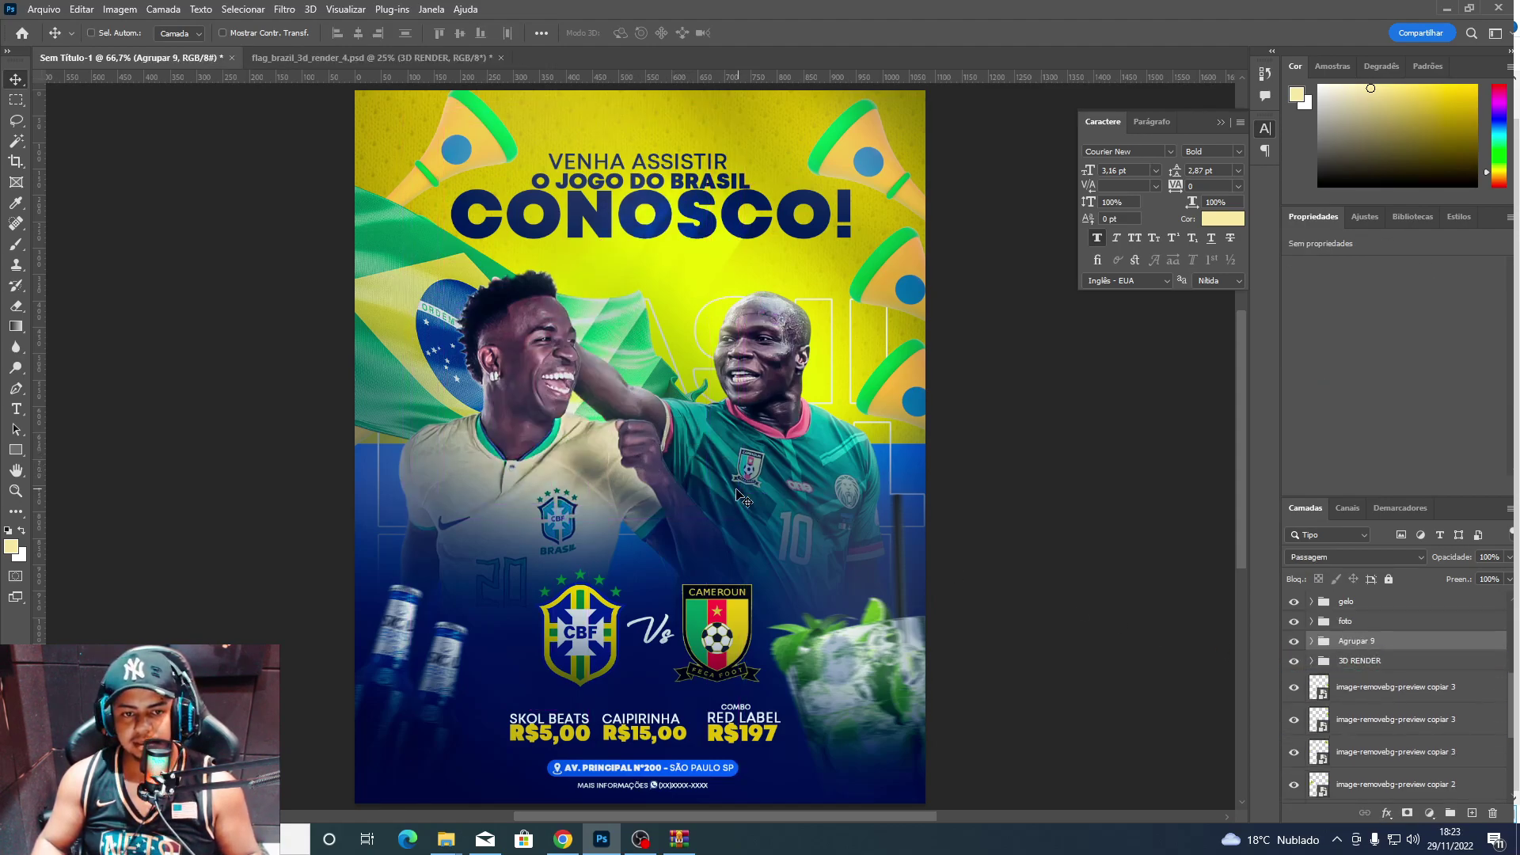
# Duplicate the light-beam group, reorient the copy and position it on the poster.
pyautogui.moveTo(975, 496); pyautogui.dragTo(980, 502)
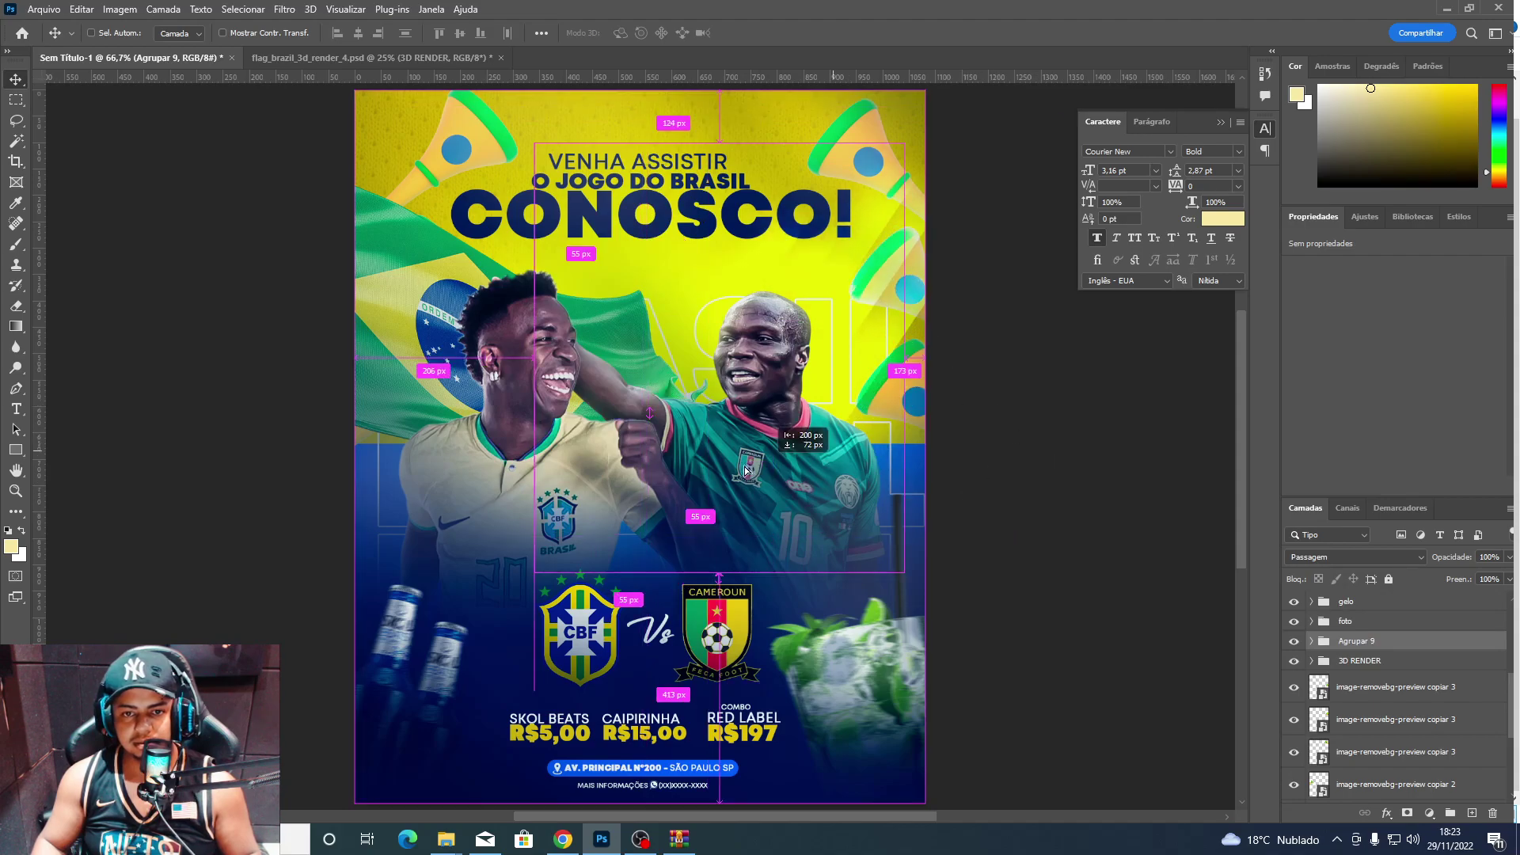
pyautogui.hotkey('ctrl', 't')
pyautogui.rightClick(681, 364)
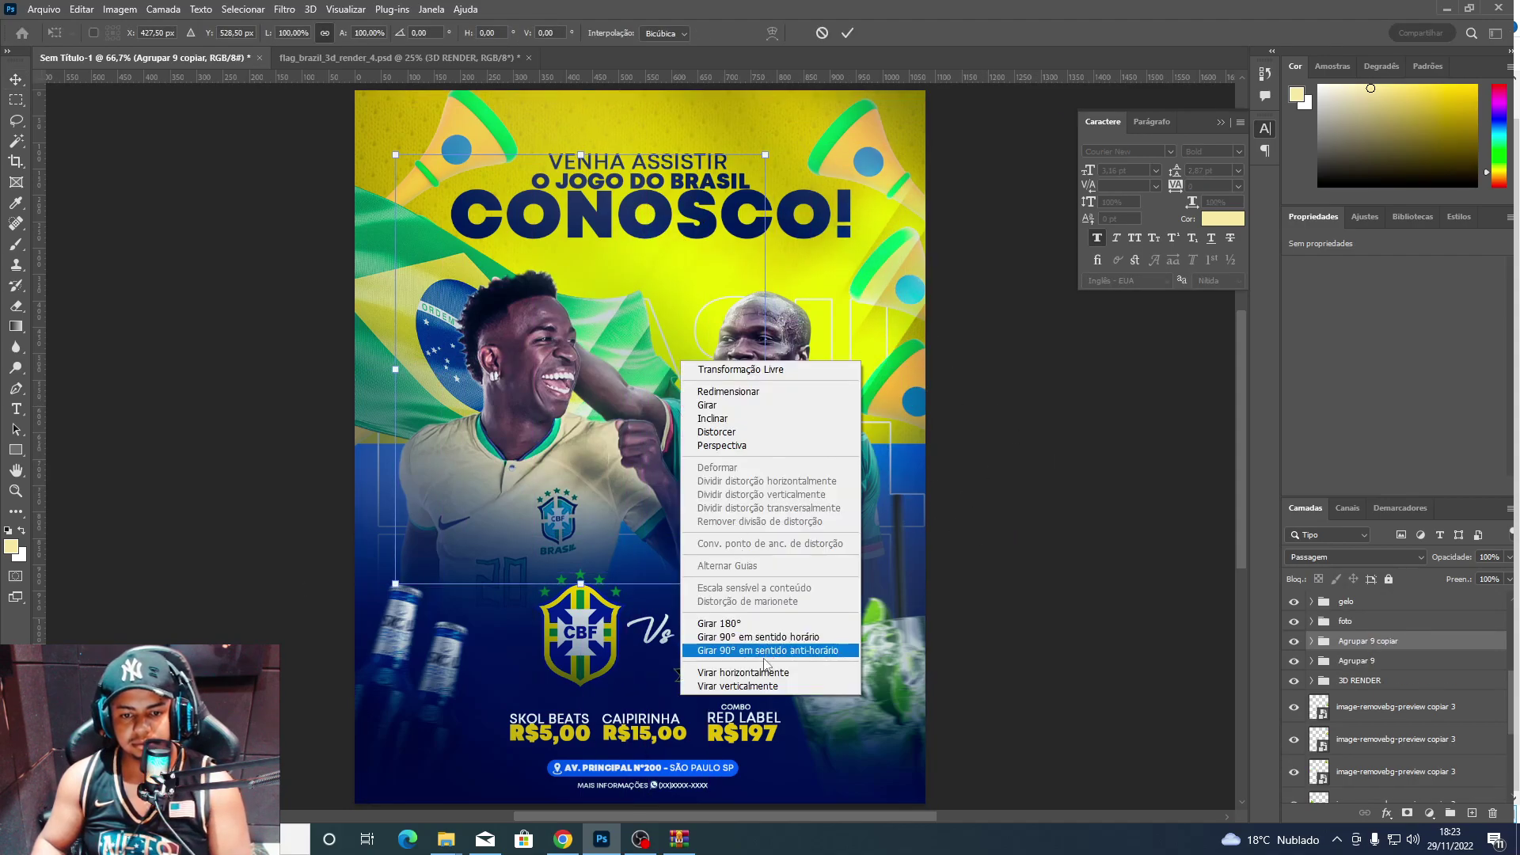
pyautogui.click(763, 631)
pyautogui.press('Return')
pyautogui.moveTo(800, 559)
pyautogui.mouseDown()
pyautogui.moveTo(693, 515)
pyautogui.moveTo(673, 488)
pyautogui.mouseUp()
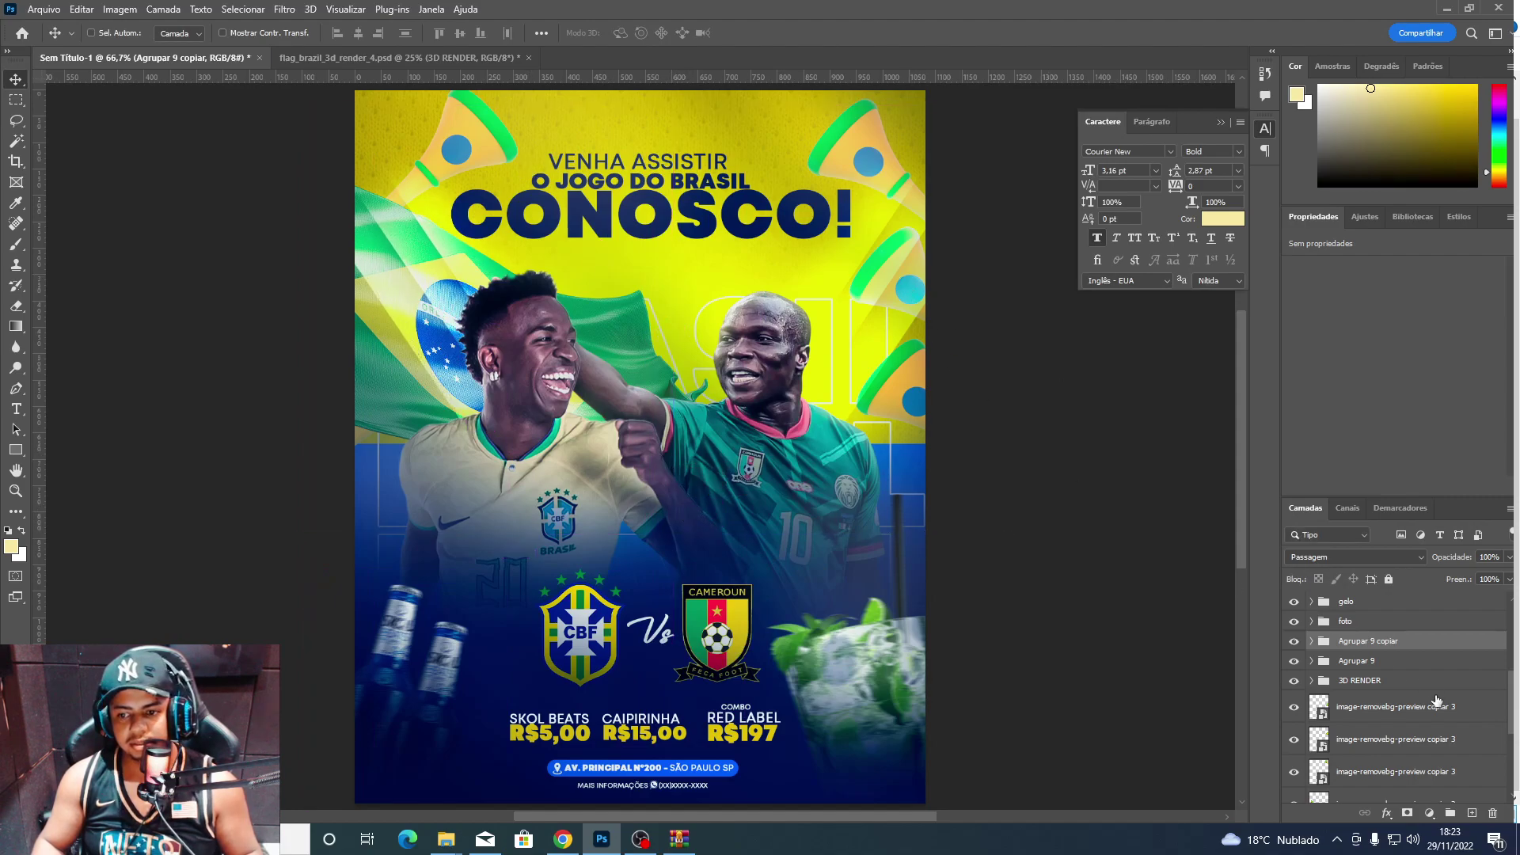
# Reposition the original Agrupar 9 light beams.
pyautogui.click(1394, 660)
pyautogui.moveTo(553, 449)
pyautogui.mouseDown()
pyautogui.moveTo(710, 724)
pyautogui.moveTo(934, 661)
pyautogui.mouseUp()
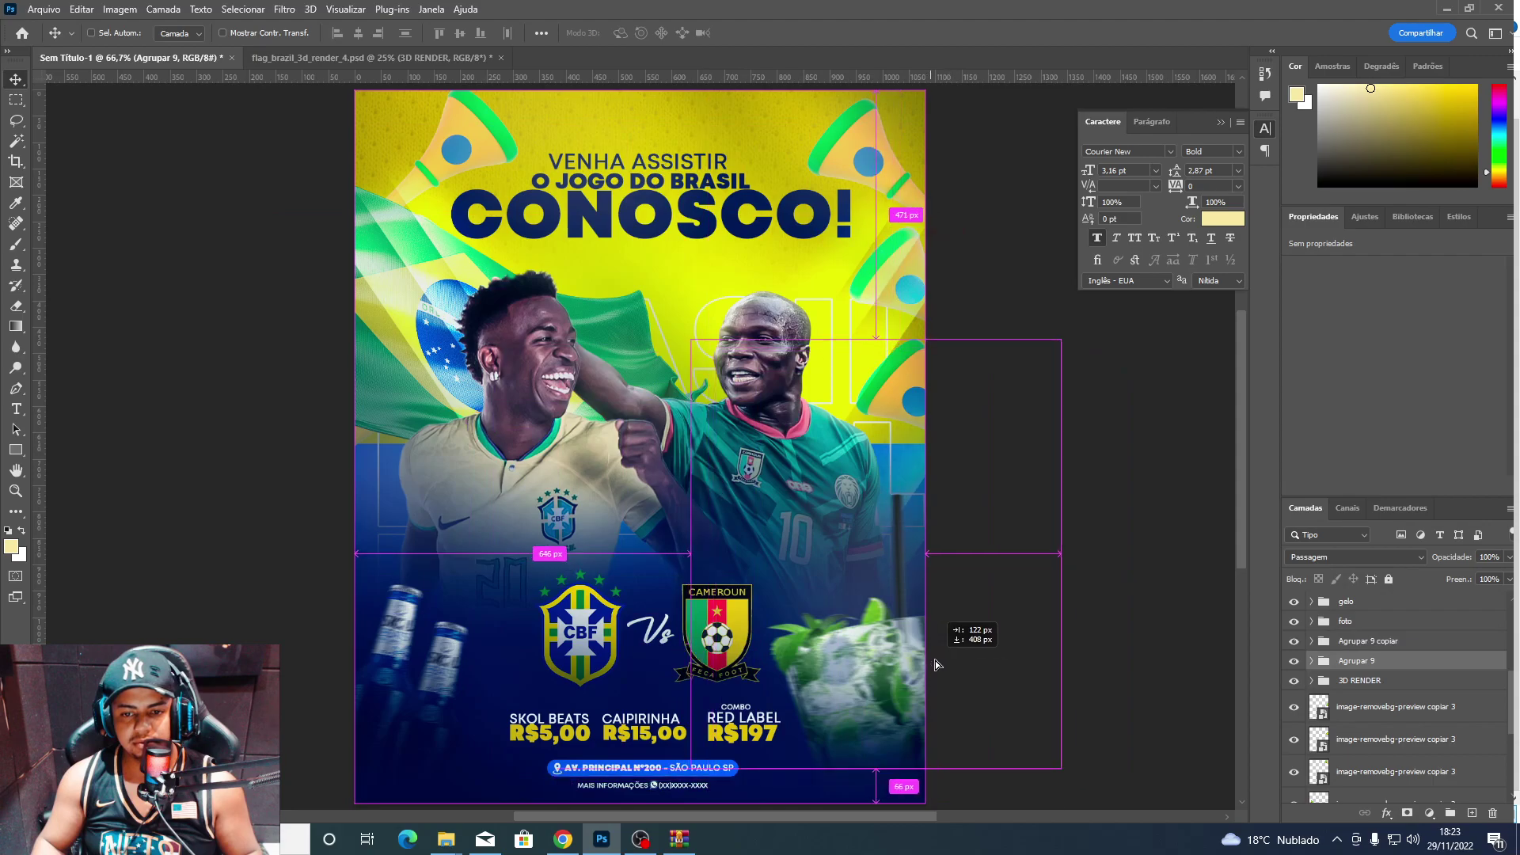
pyautogui.rightClick(567, 532)
pyautogui.press('Escape')
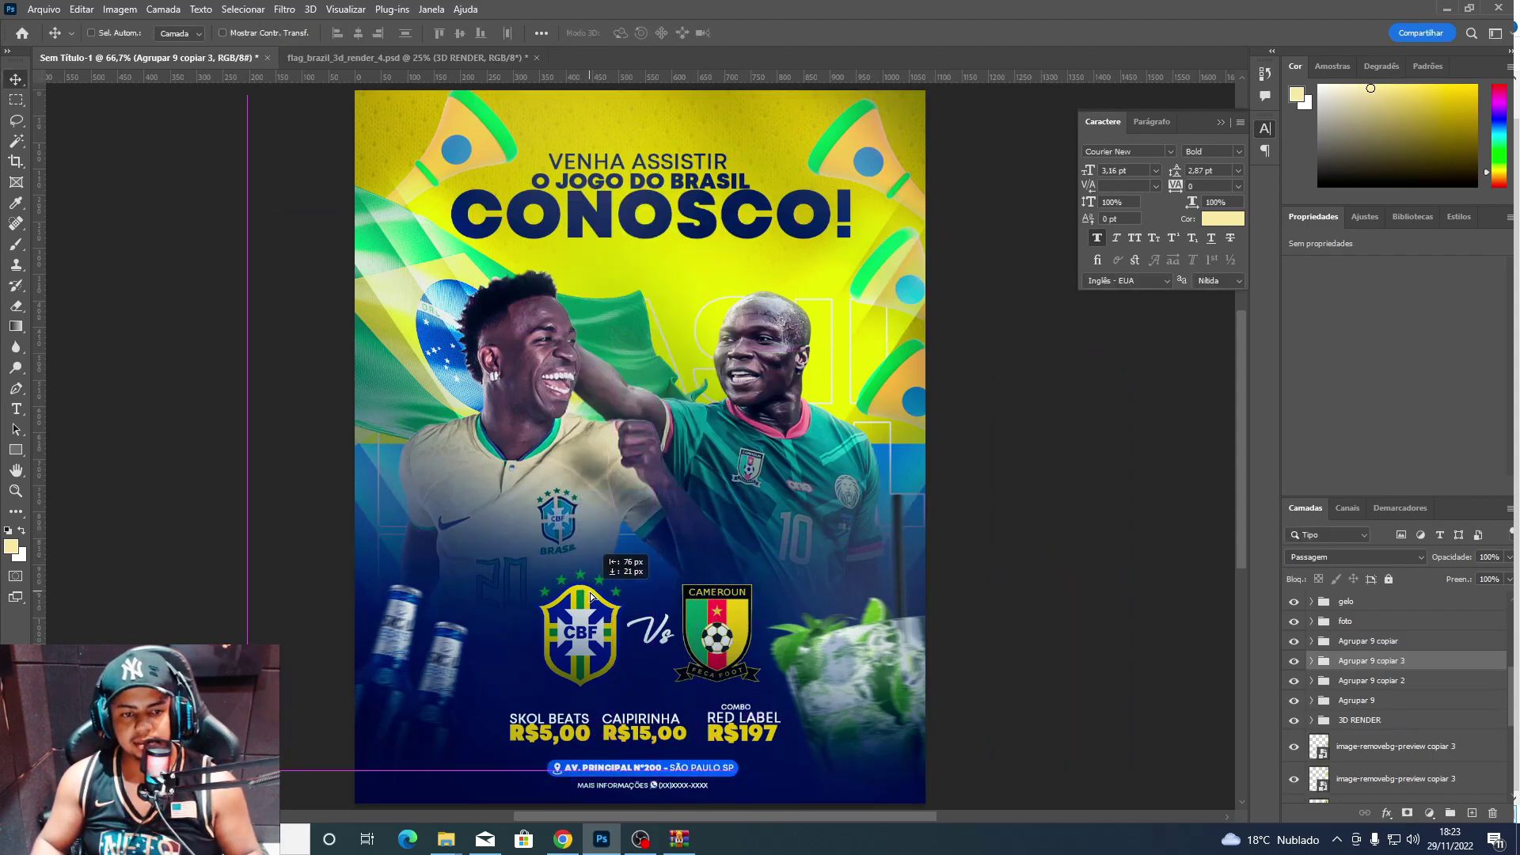
# Drag another beam copy across the poster and add a layer mask to it.
pyautogui.moveTo(549, 571)
pyautogui.mouseDown()
pyautogui.moveTo(839, 405)
pyautogui.moveTo(751, 404)
pyautogui.moveTo(752, 286)
pyautogui.moveTo(803, 319)
pyautogui.mouseUp()
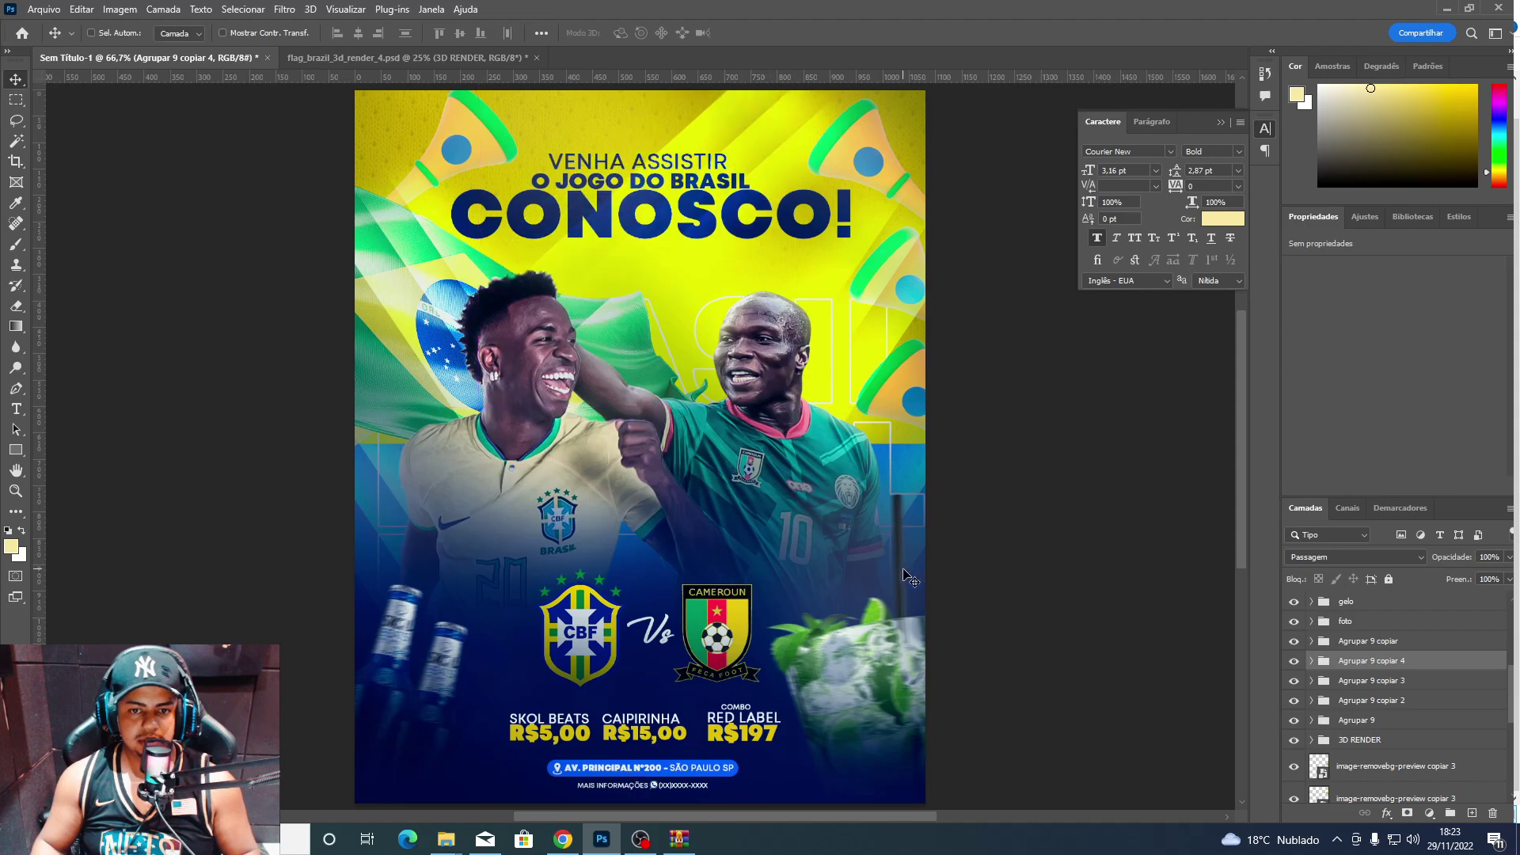
pyautogui.click(1408, 813)
pyautogui.press('d')
pyautogui.press('e')
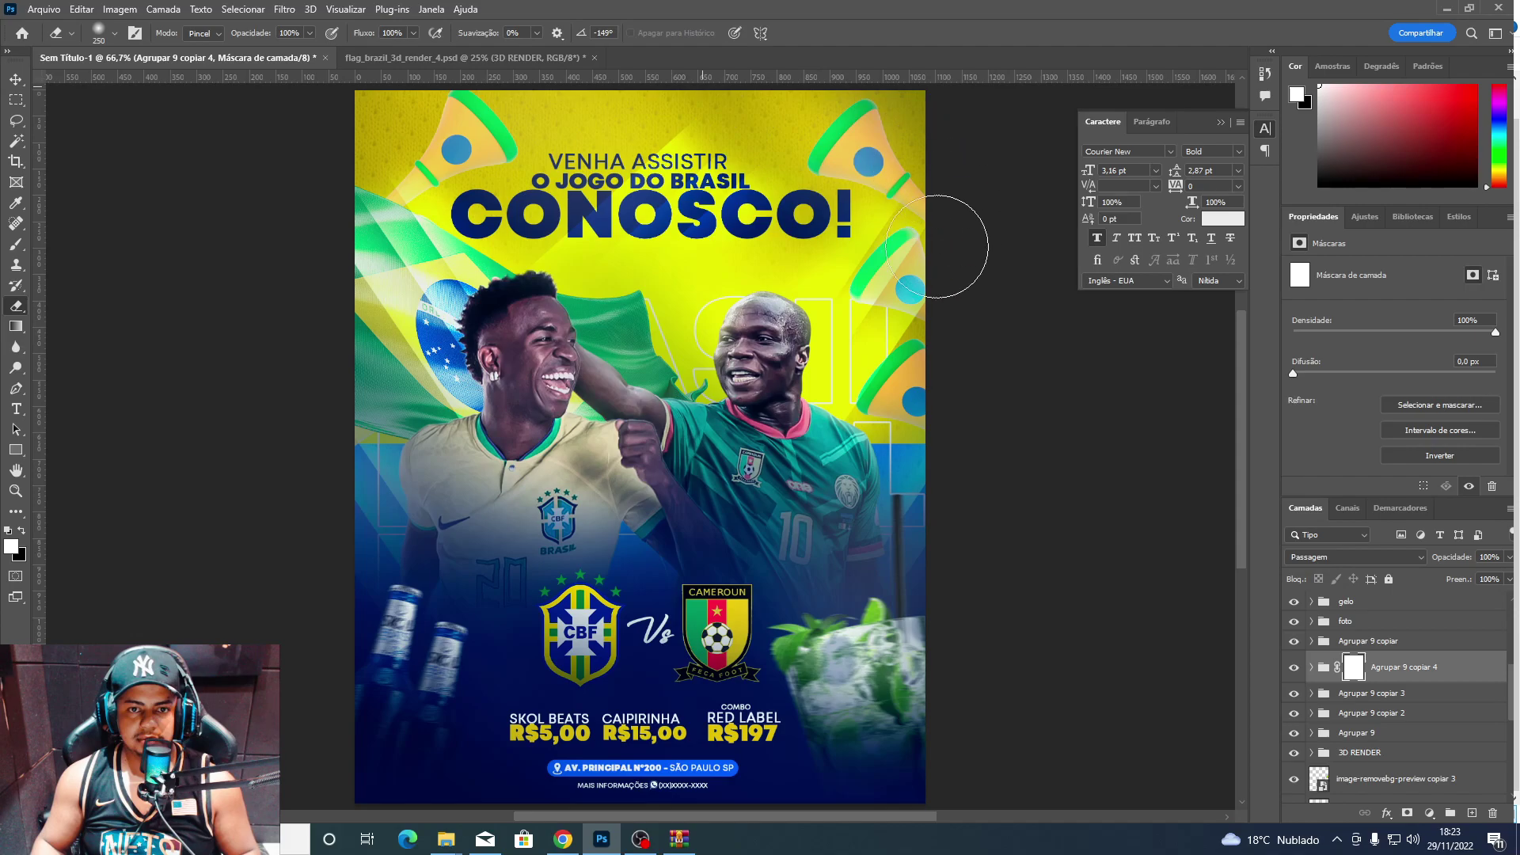
pyautogui.press('v')
pyautogui.scroll(3, 1389, 673)
# Add a gentle S-curve Curves adjustment above the blue fill, then place starfield image 01.
pyautogui.scroll(3, 1389, 633)
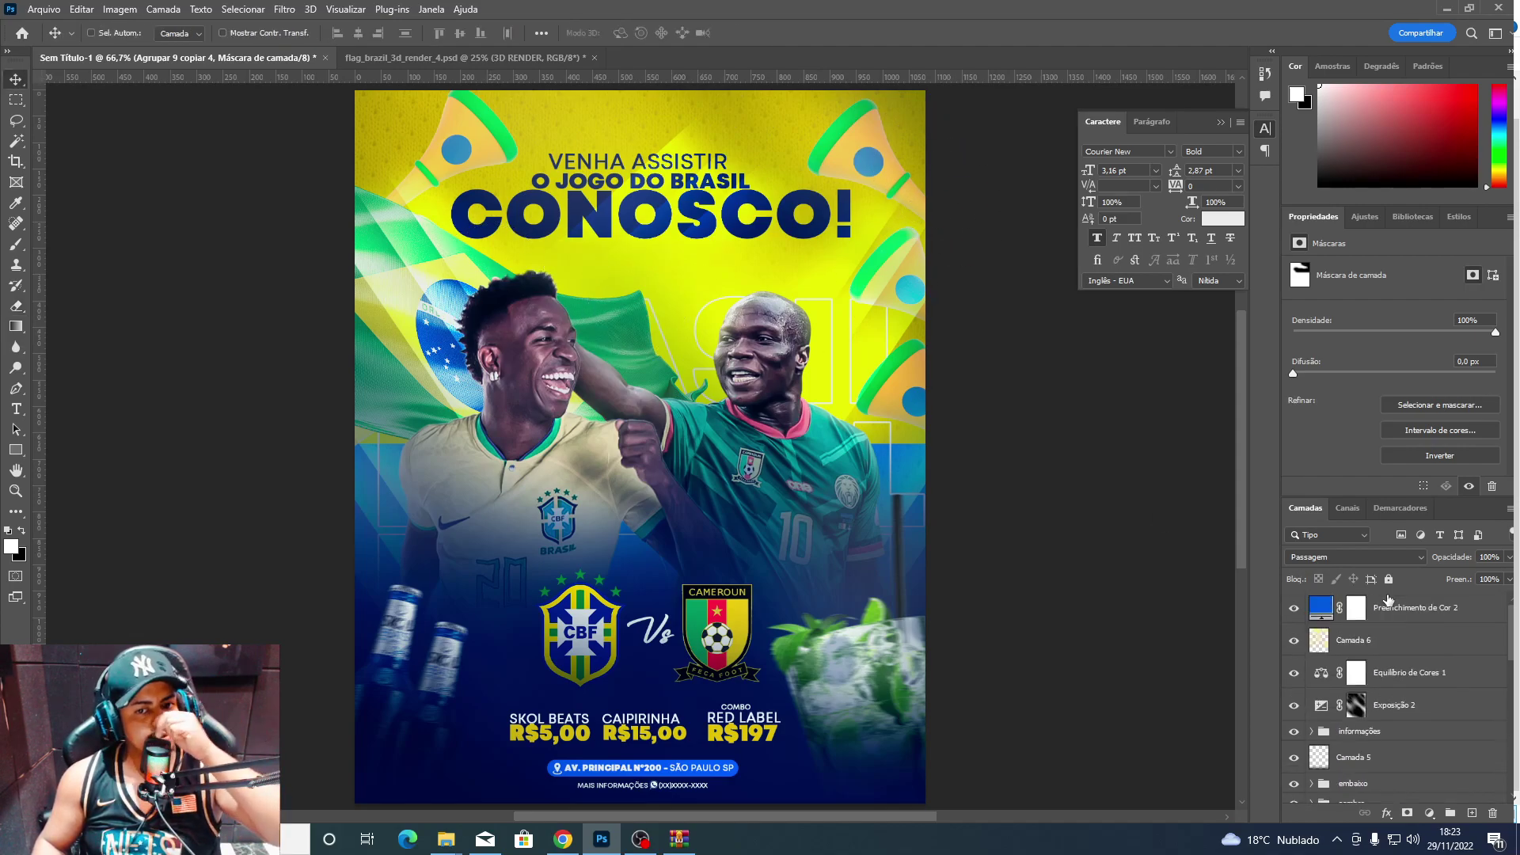
pyautogui.click(1392, 606)
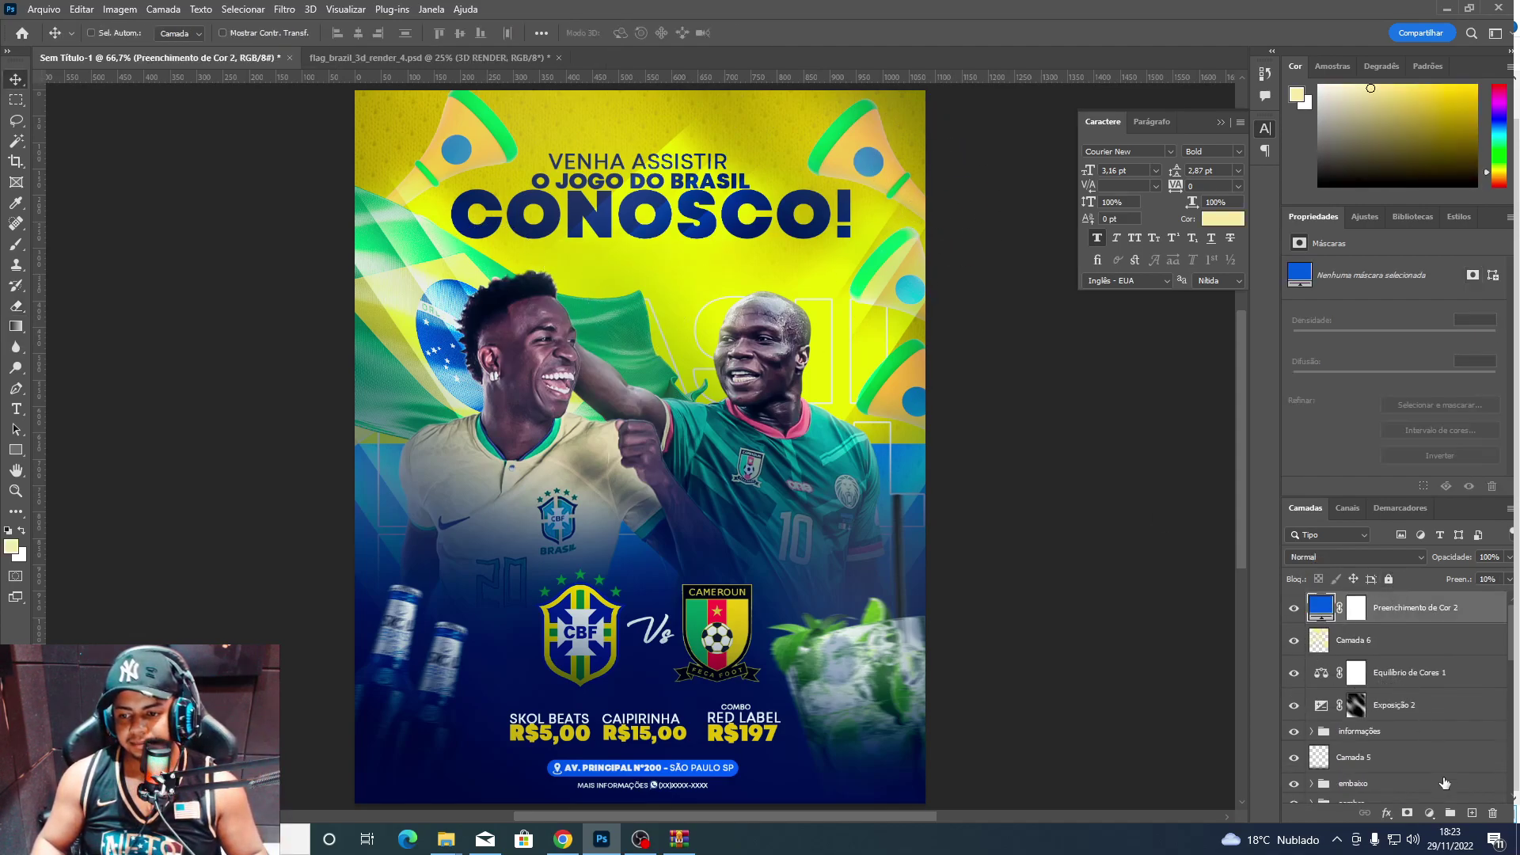
pyautogui.click(1429, 813)
pyautogui.click(1415, 606)
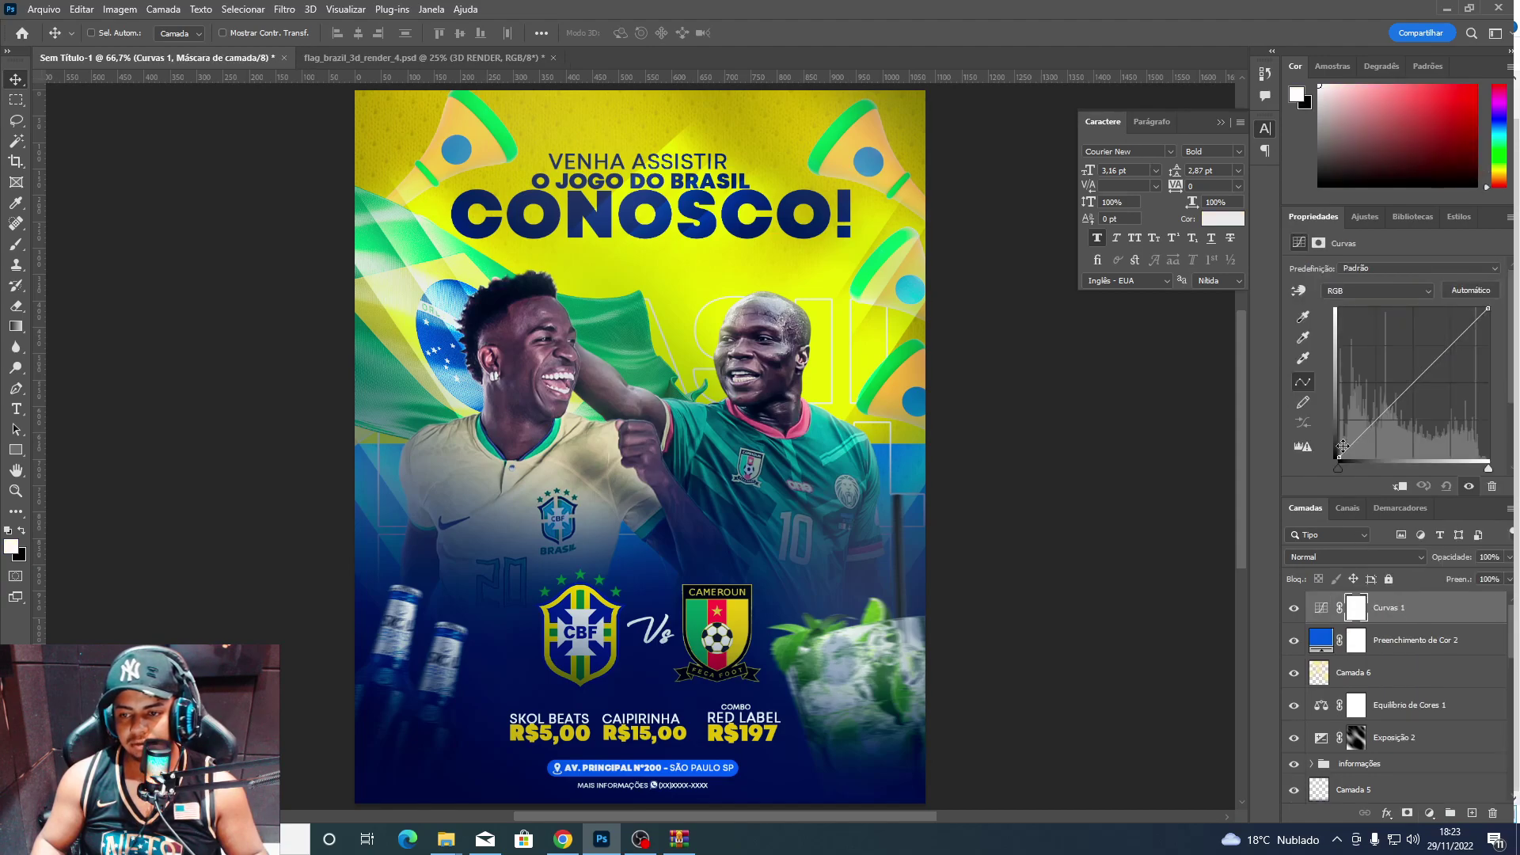
pyautogui.moveTo(1374, 421); pyautogui.dragTo(1379, 423)
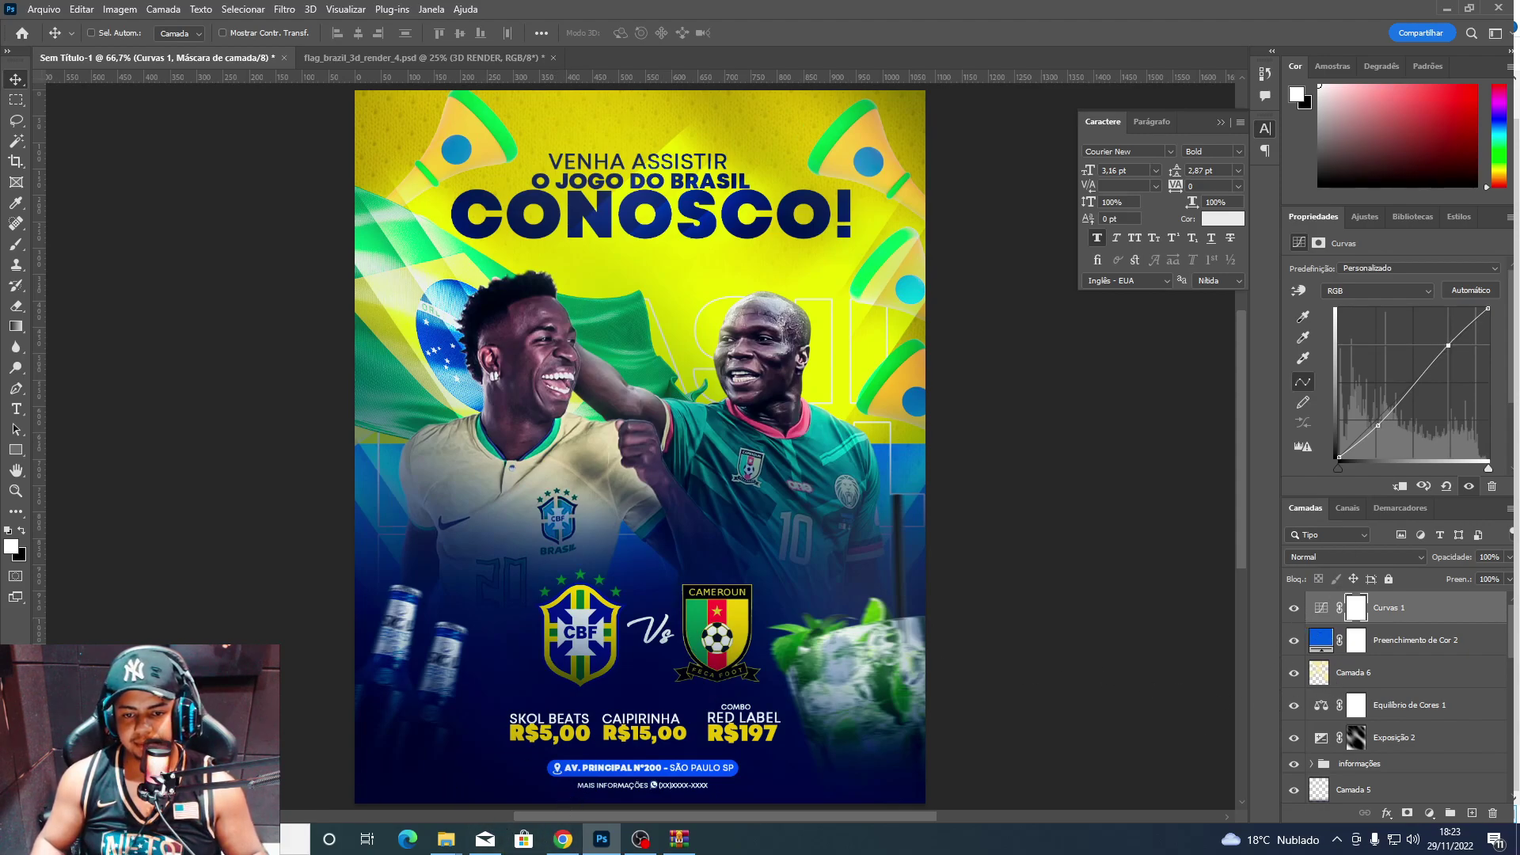
pyautogui.moveTo(445, 839)
pyautogui.click(530, 764)
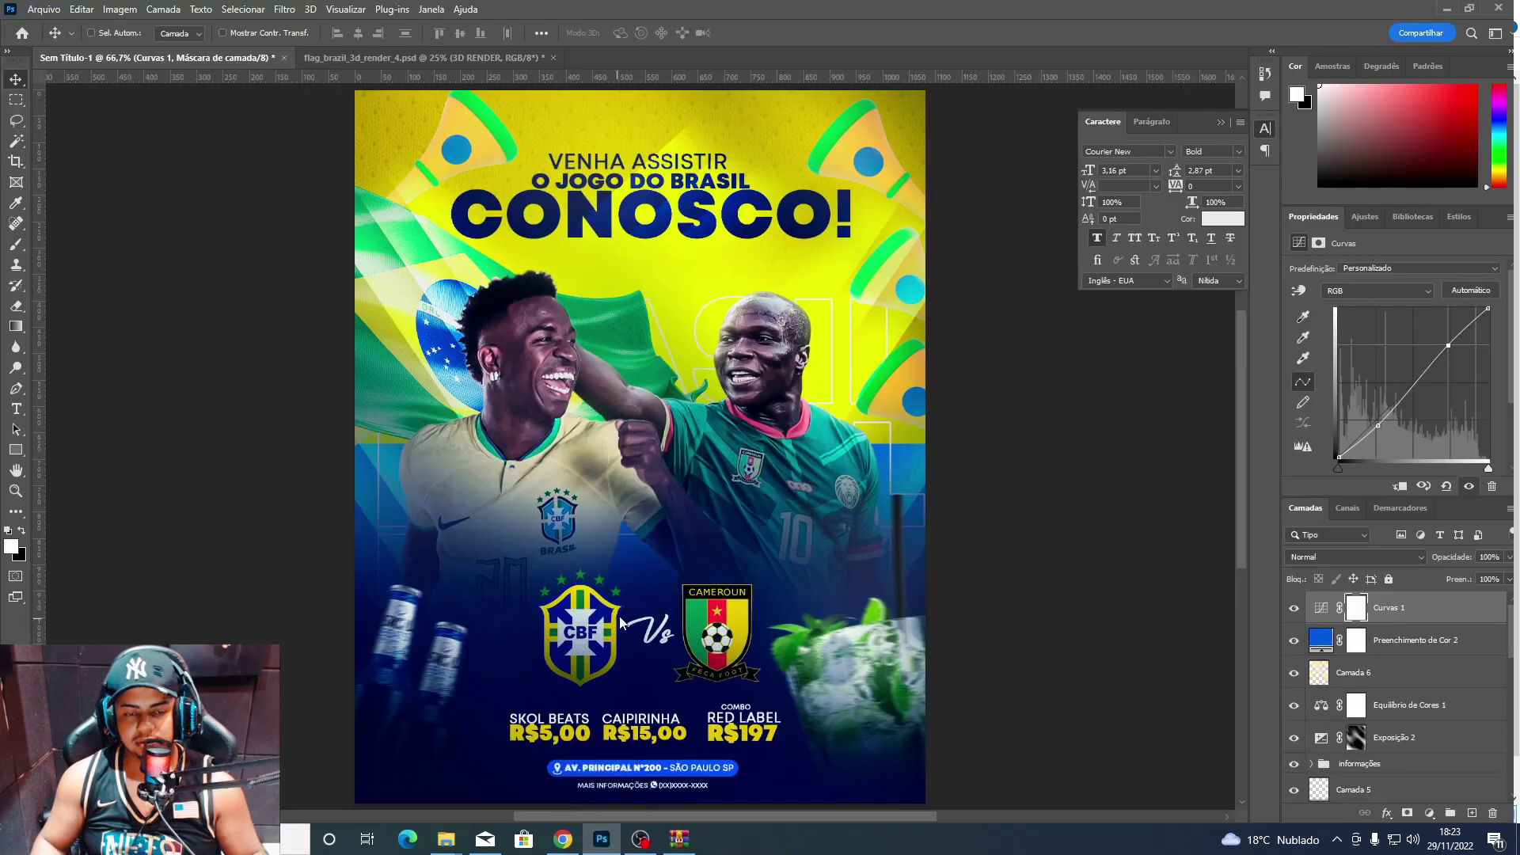
pyautogui.moveTo(520, 164); pyautogui.dragTo(714, 500)
# Scale starfield 01 to fill the page in Divide mode at 15%, below Camada 6; place the embers image.
pyautogui.moveTo(829, 447)
pyautogui.mouseDown()
pyautogui.moveTo(995, 441)
pyautogui.moveTo(839, 507)
pyautogui.mouseUp()
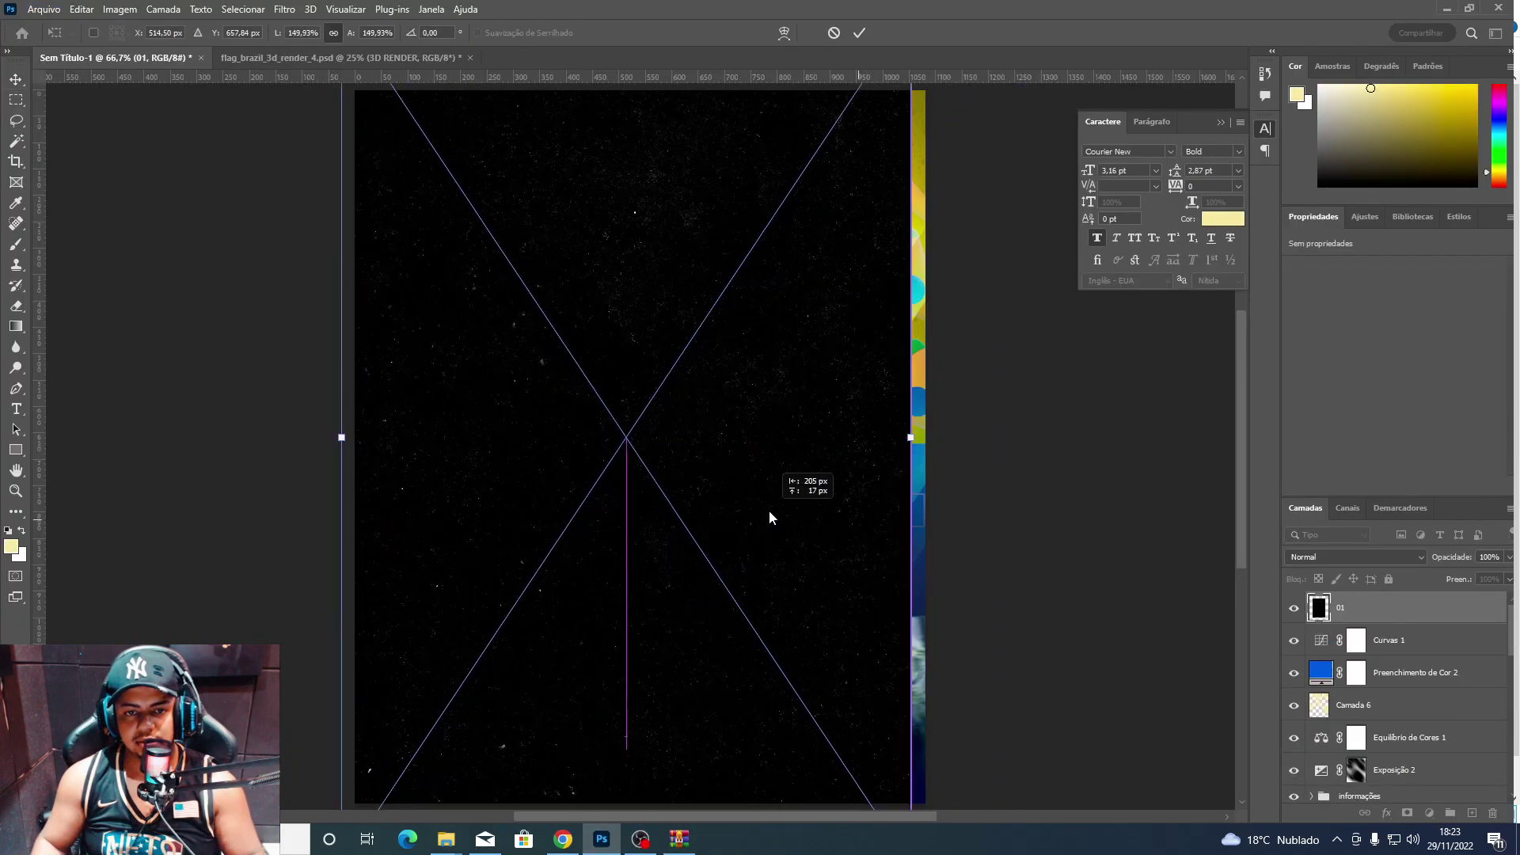
pyautogui.moveTo(912, 433); pyautogui.dragTo(926, 433)
pyautogui.press('Return')
pyautogui.click(1336, 557)
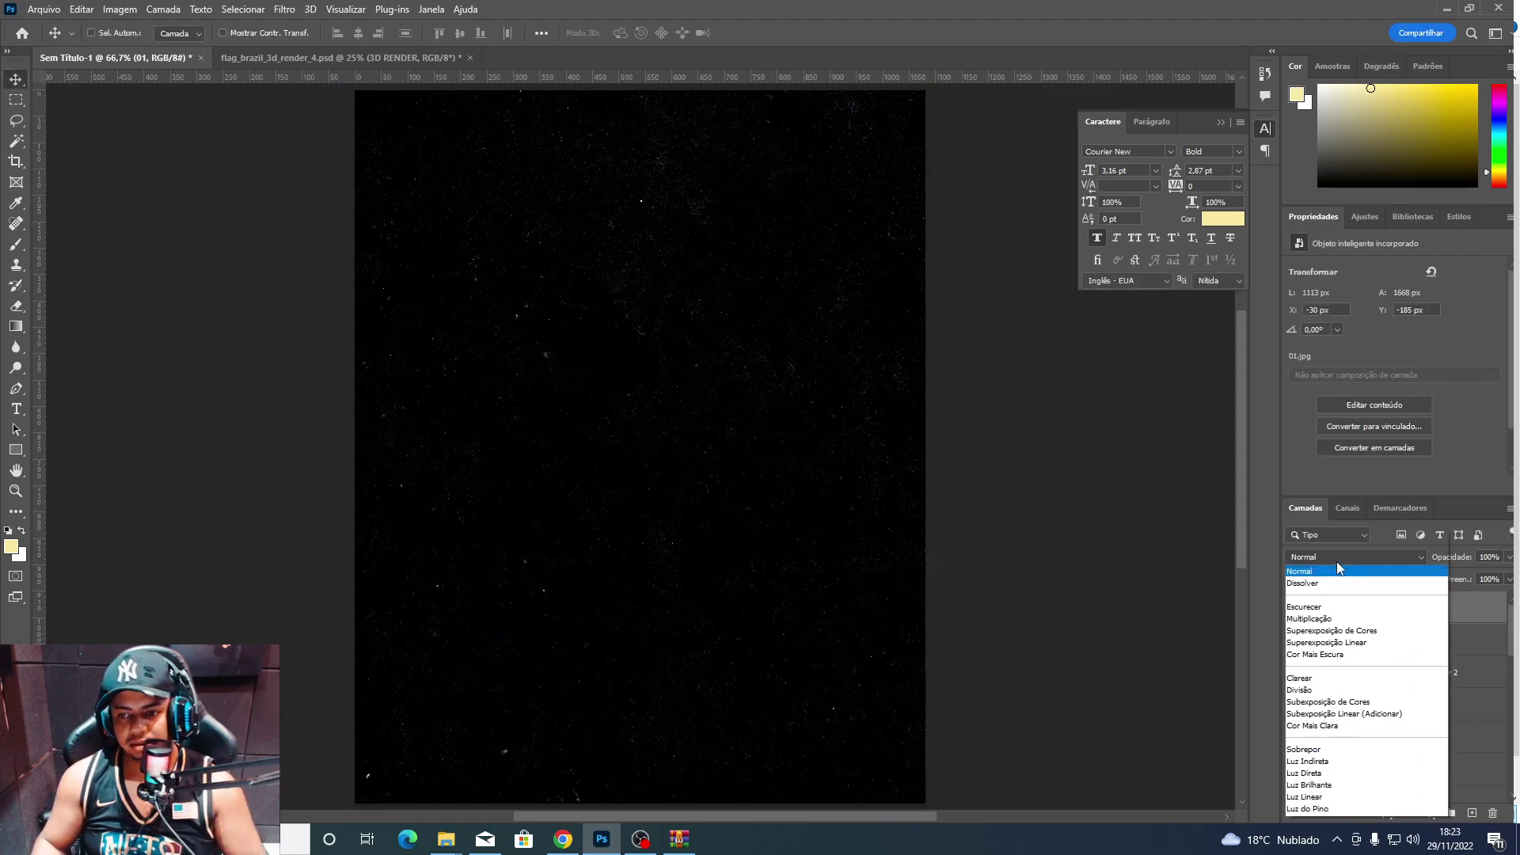
pyautogui.click(1345, 554)
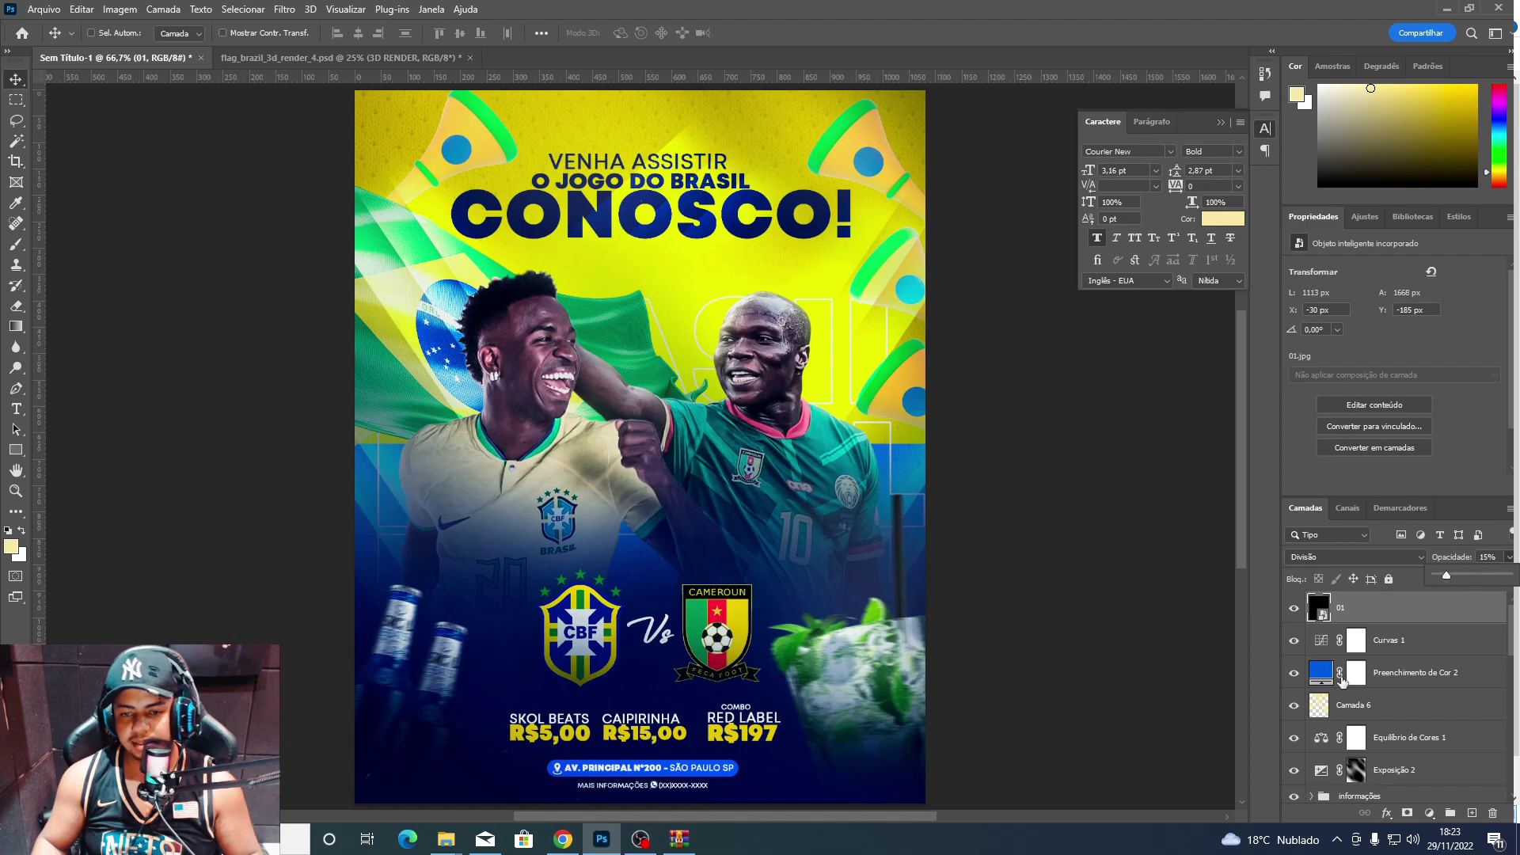
pyautogui.click(1389, 640)
pyautogui.moveTo(1389, 607); pyautogui.dragTo(1391, 725)
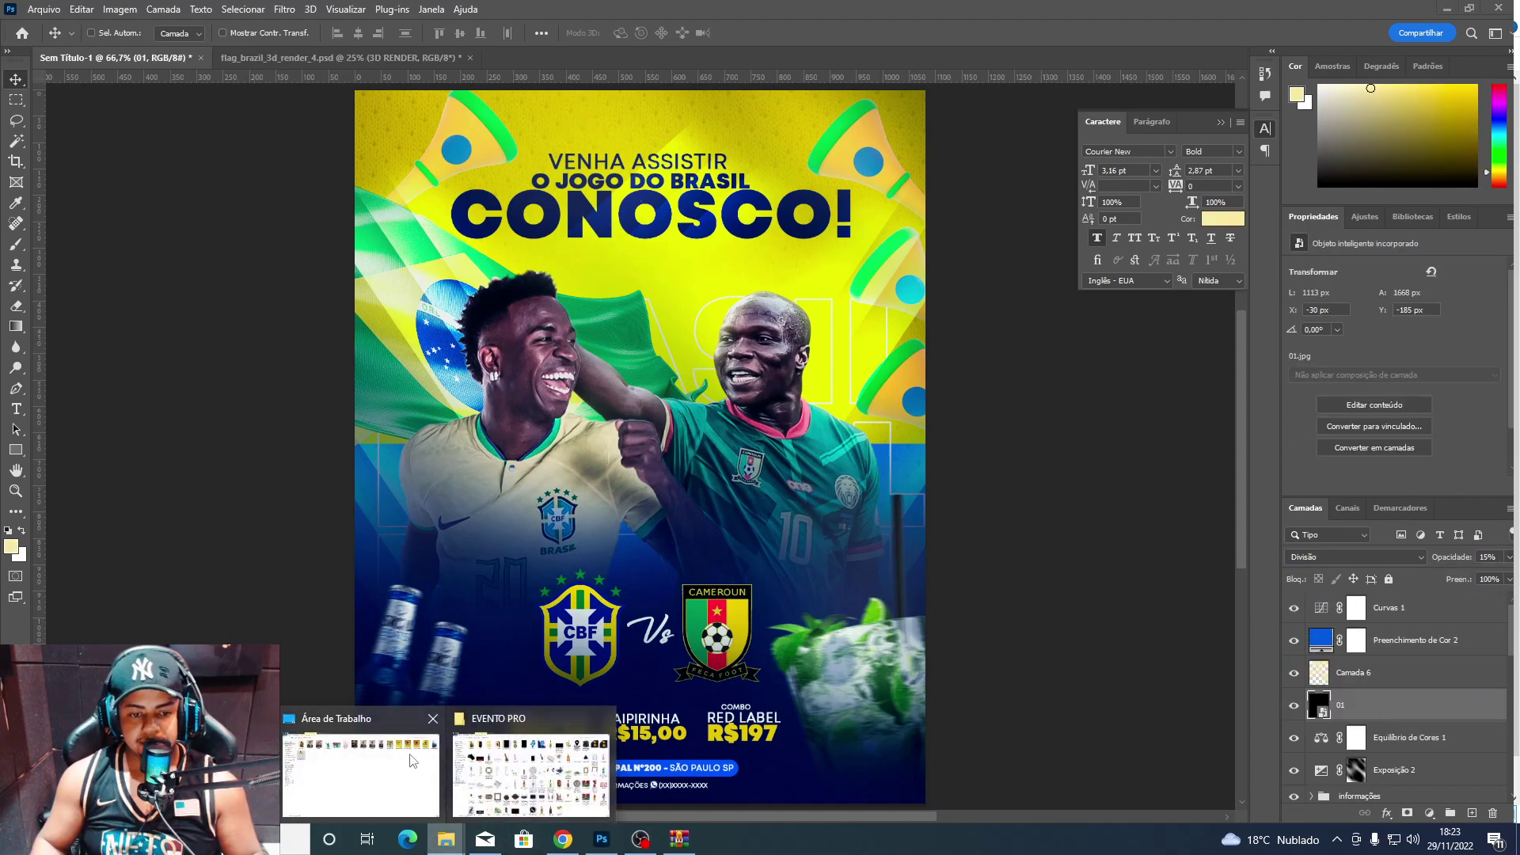
pyautogui.click(513, 784)
pyautogui.moveTo(996, 151); pyautogui.dragTo(735, 491)
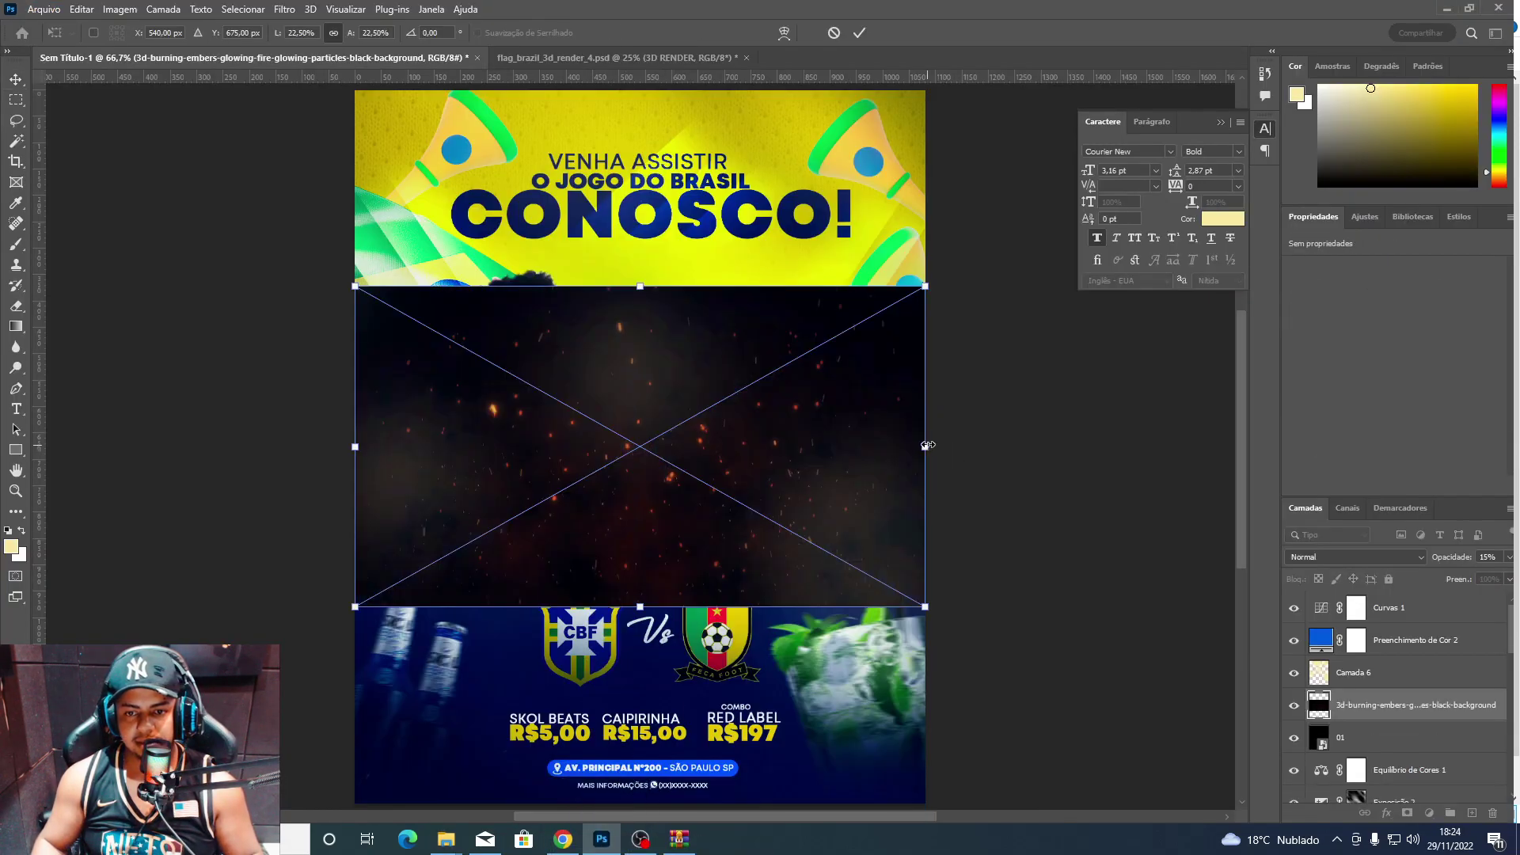
# Scale the embers image to cover the page and colorize it blue with Hue/Saturation.
pyautogui.moveTo(852, 598); pyautogui.dragTo(586, 592)
pyautogui.press('Return')
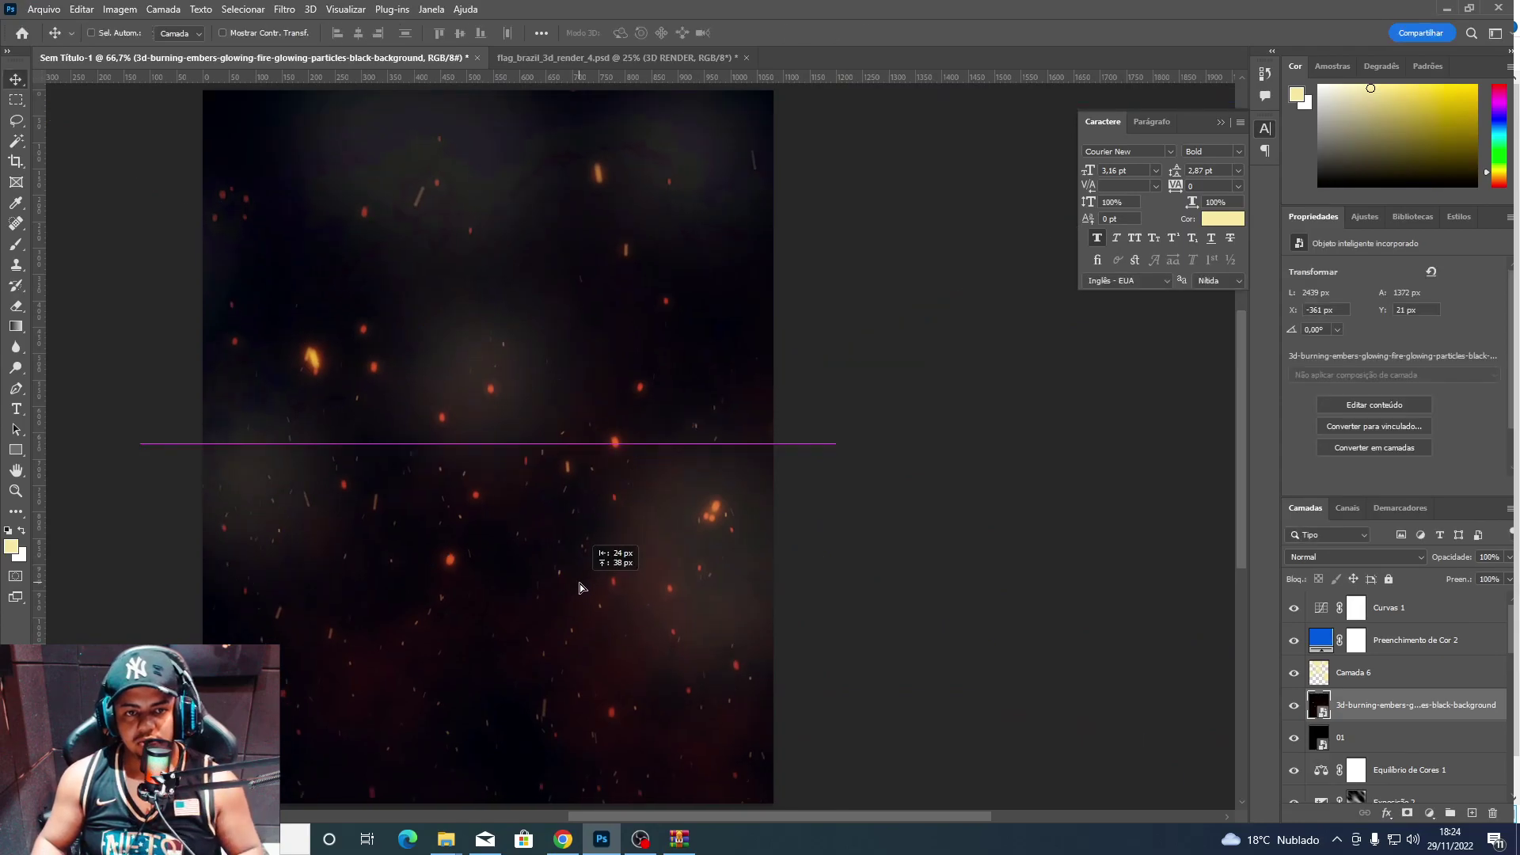
pyautogui.hotkey('ctrl', 'u')
pyautogui.click(910, 368)
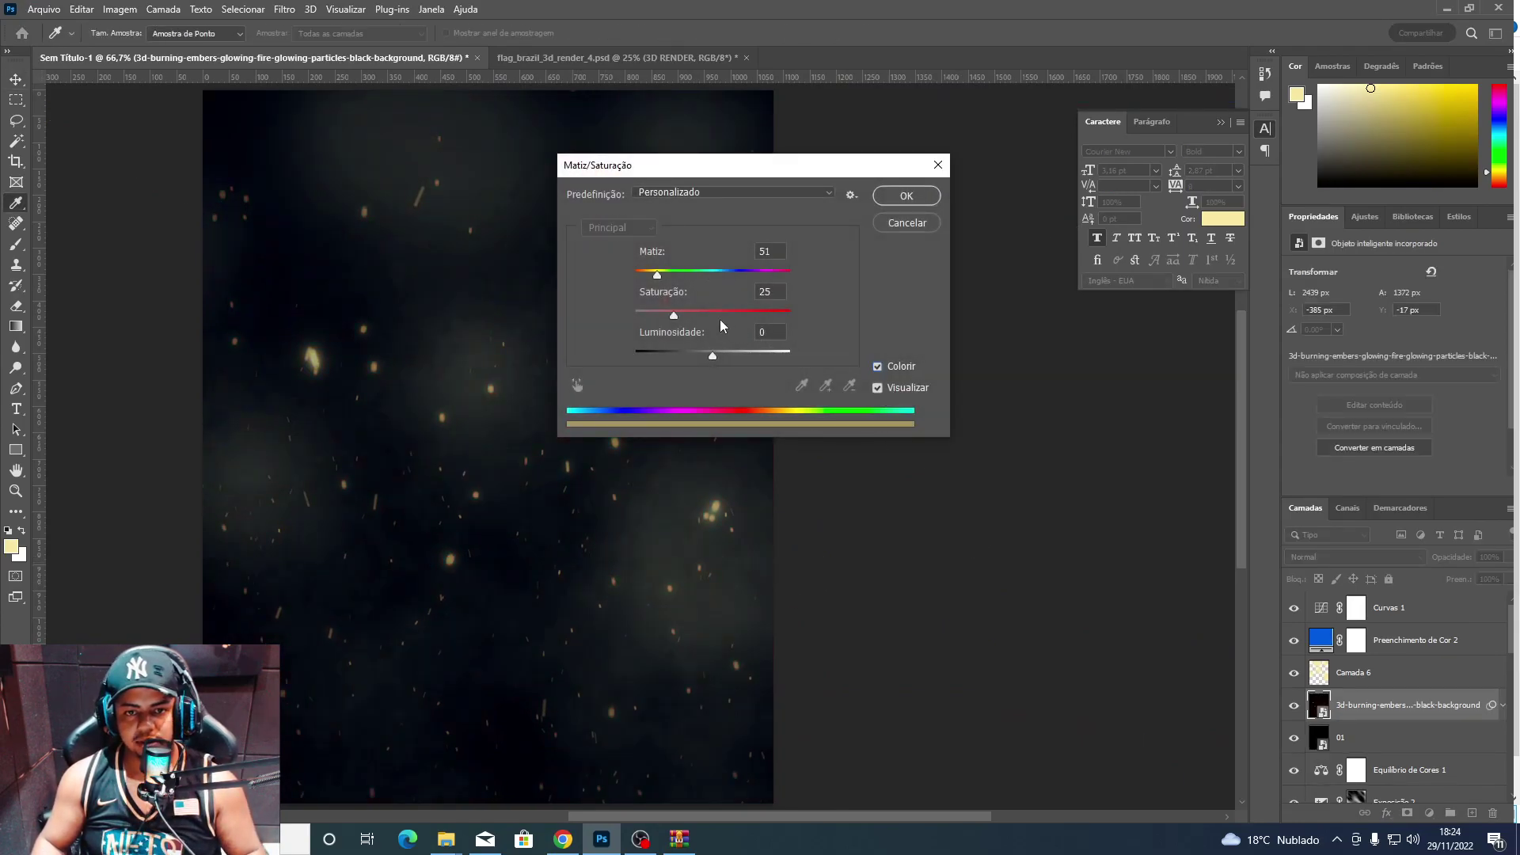
pyautogui.moveTo(656, 275); pyautogui.dragTo(735, 275)
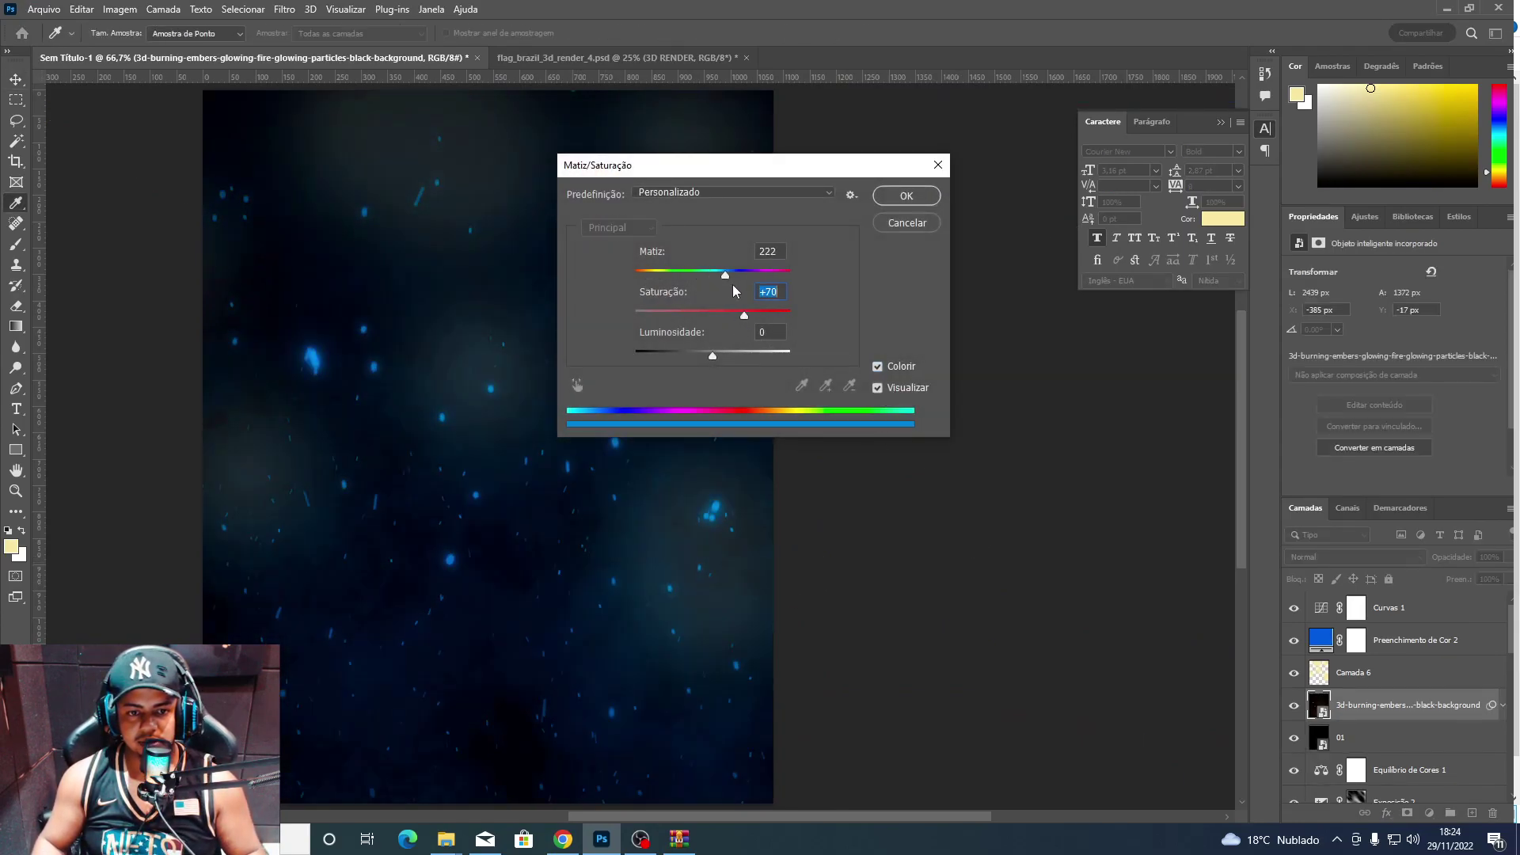
# Apply the blue tint, set the embers layer to Divide mode, and add a layer mask.
pyautogui.press('Return')
pyautogui.click(1346, 555)
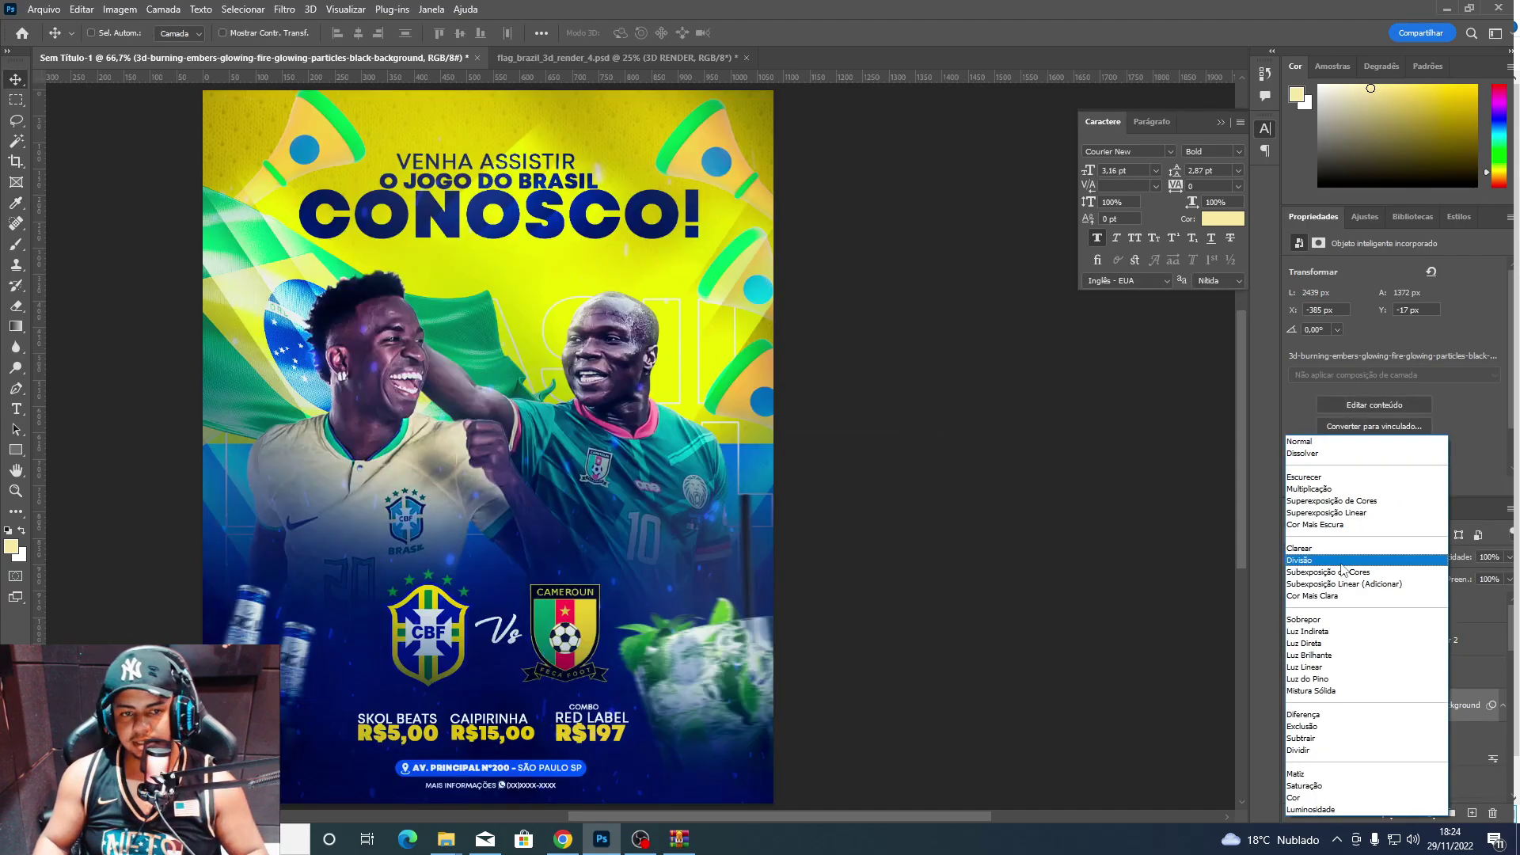
pyautogui.click(1337, 559)
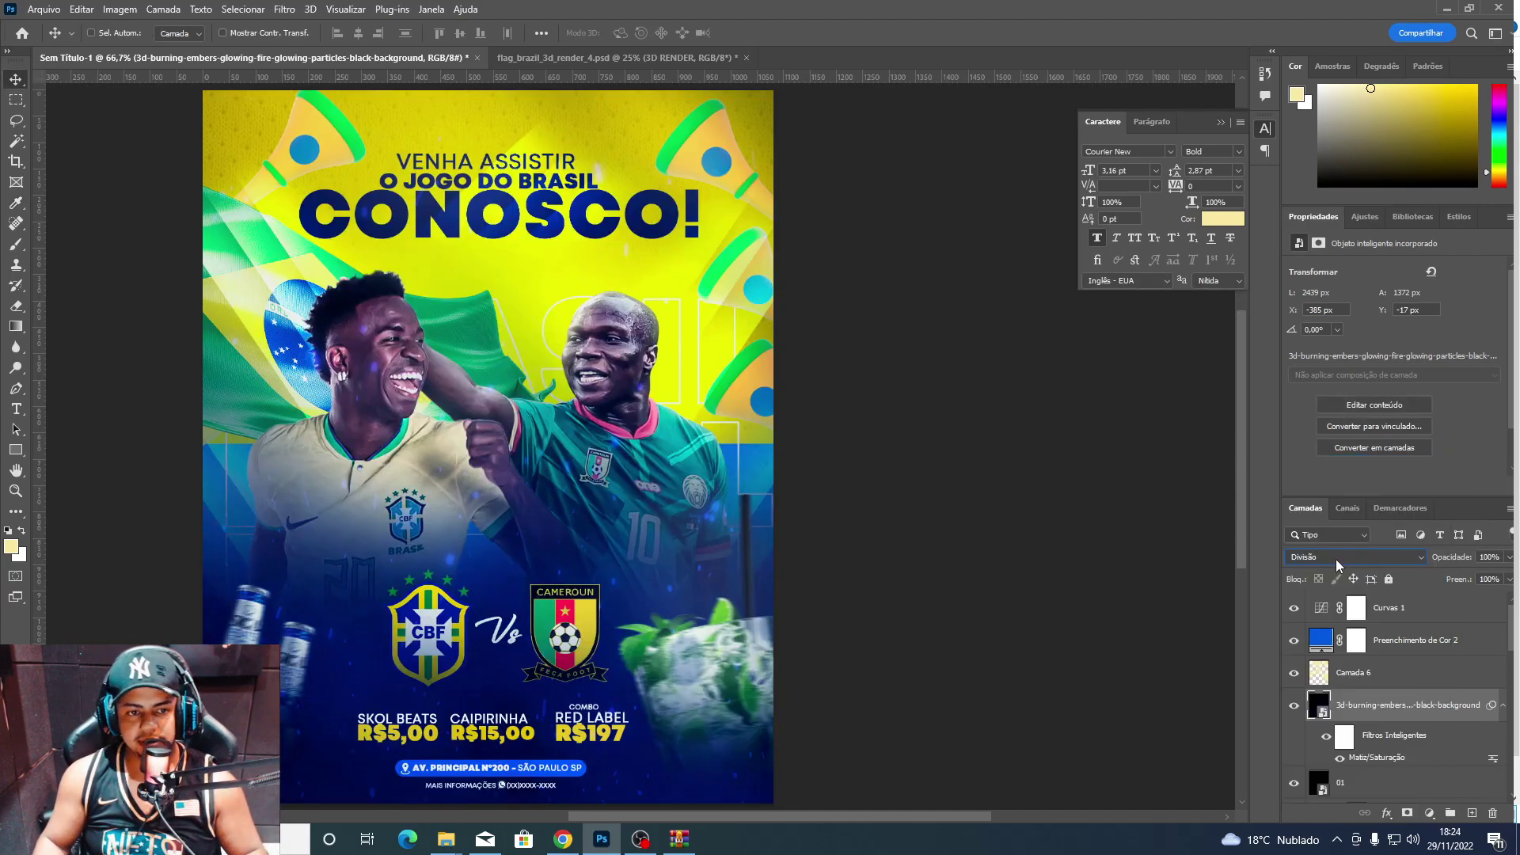
pyautogui.click(1407, 813)
# Mask the embers off the left player's face and the title, then add a new empty layer.
pyautogui.press('e')
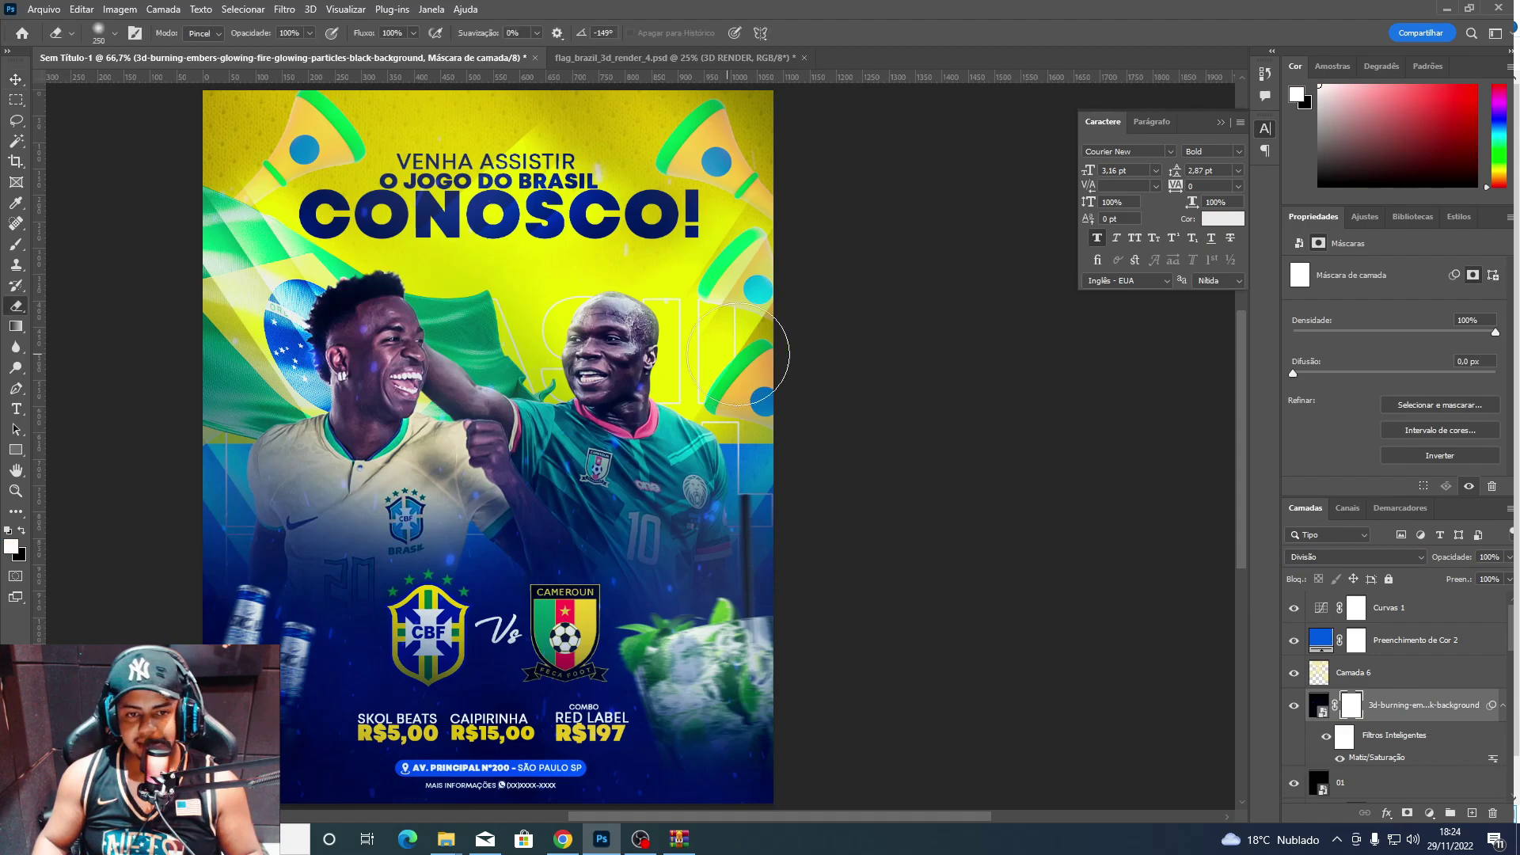
pyautogui.moveTo(403, 295); pyautogui.dragTo(443, 298)
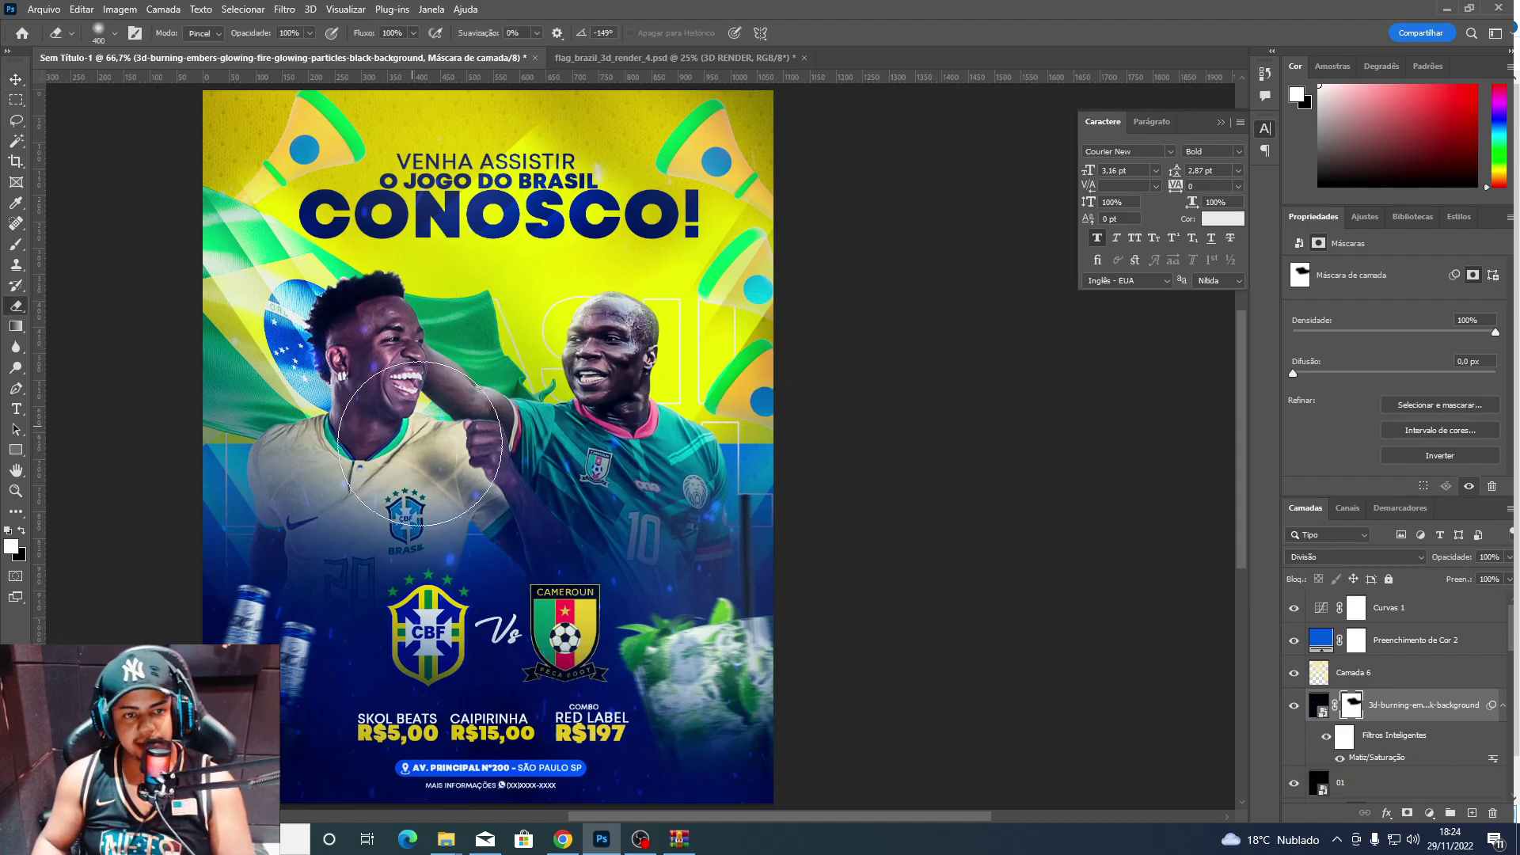
pyautogui.press(']')
pyautogui.press(']')
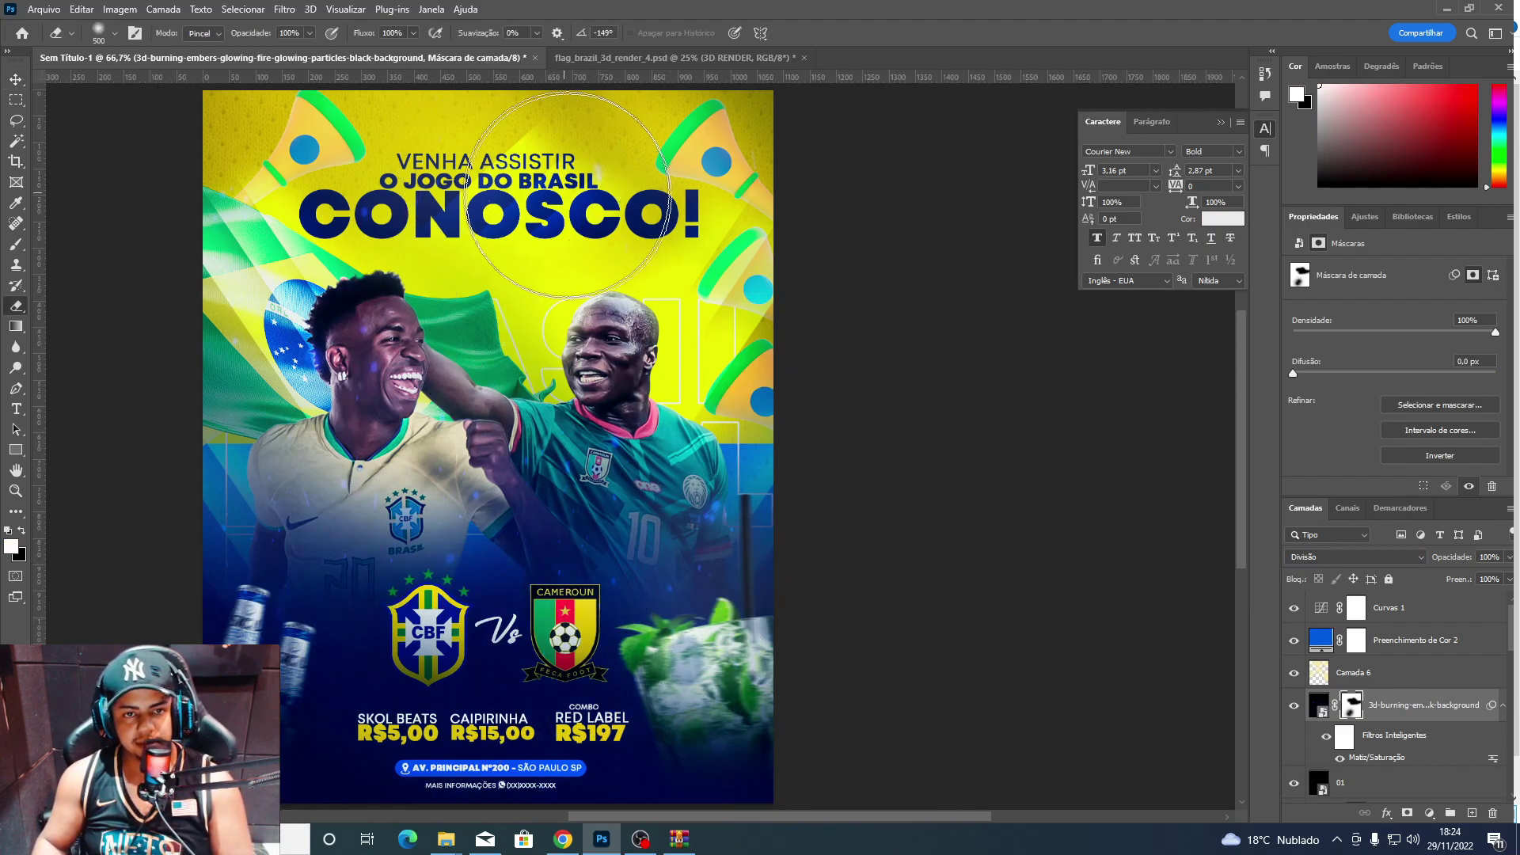
pyautogui.moveTo(568, 194); pyautogui.dragTo(562, 424)
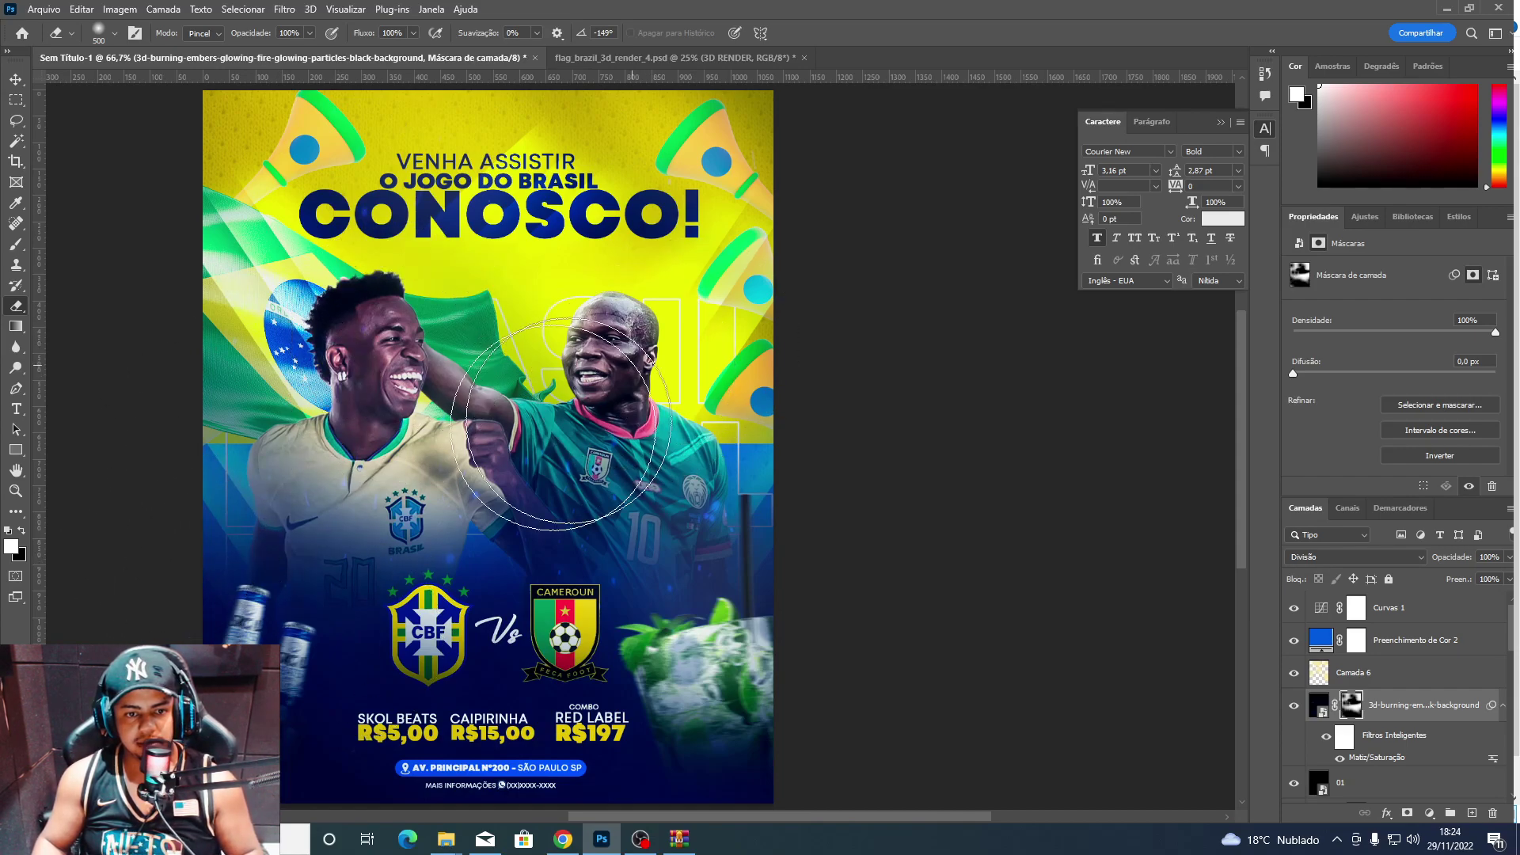
pyautogui.press('v')
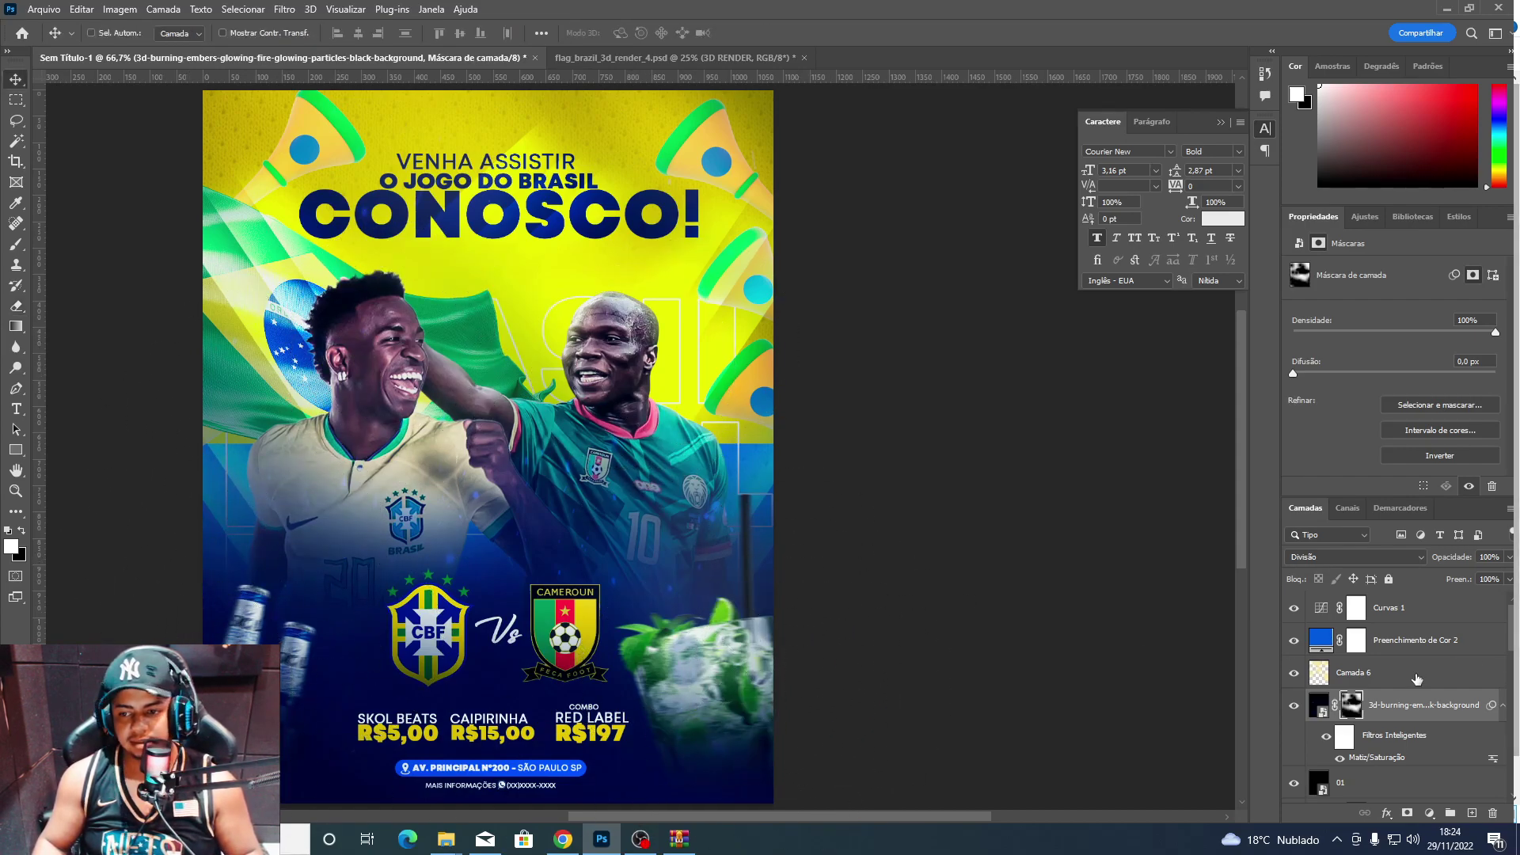
pyautogui.hotkey('ctrl', 'shift', 'alt', 'n')
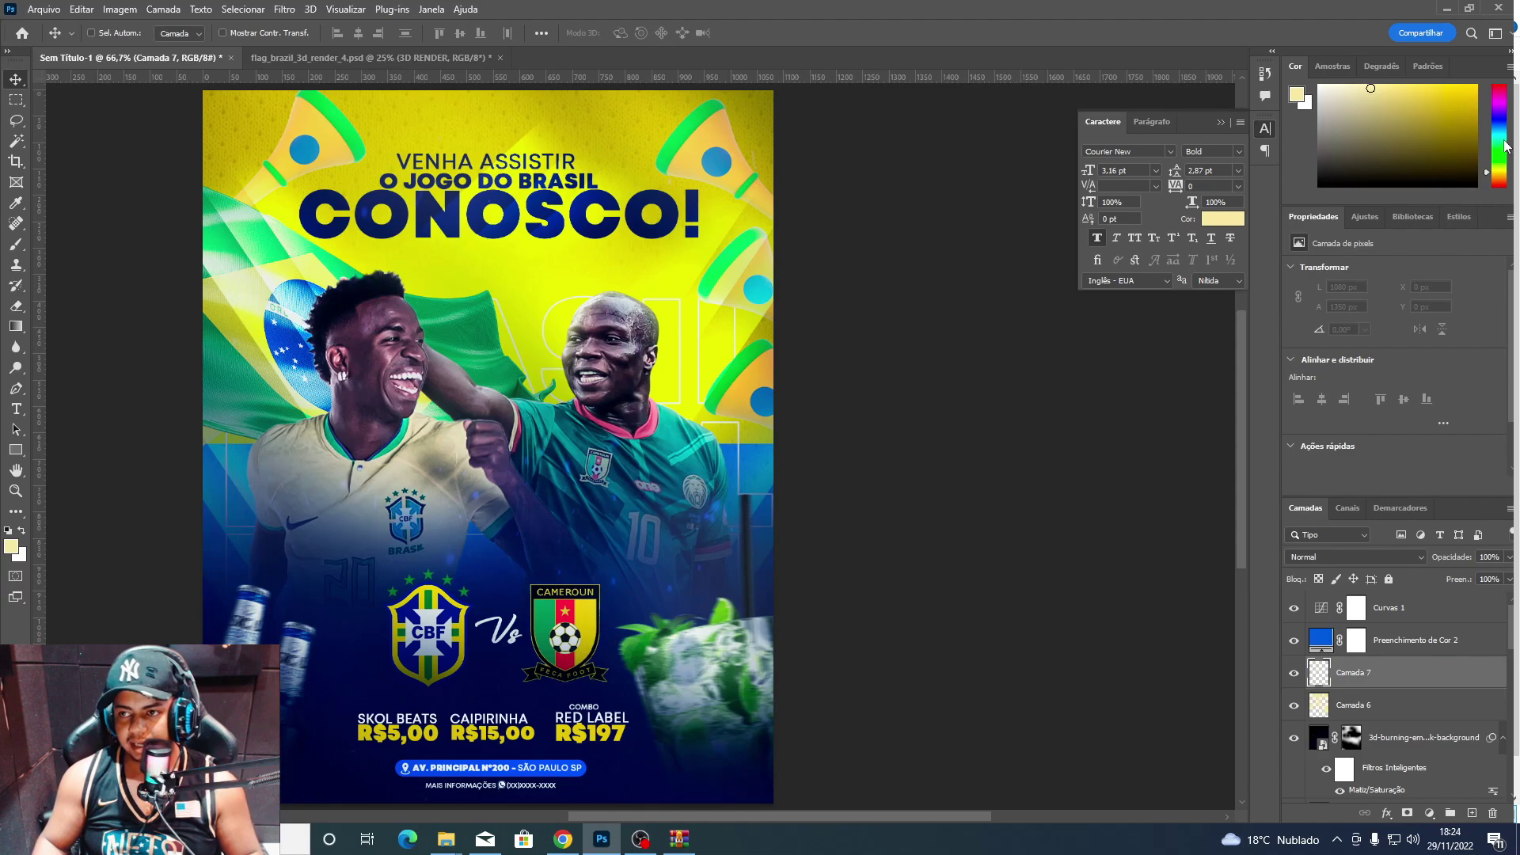
# Paint a small soft light-blue glow between the players on Camada 7.
pyautogui.click(1502, 119)
pyautogui.press('b')
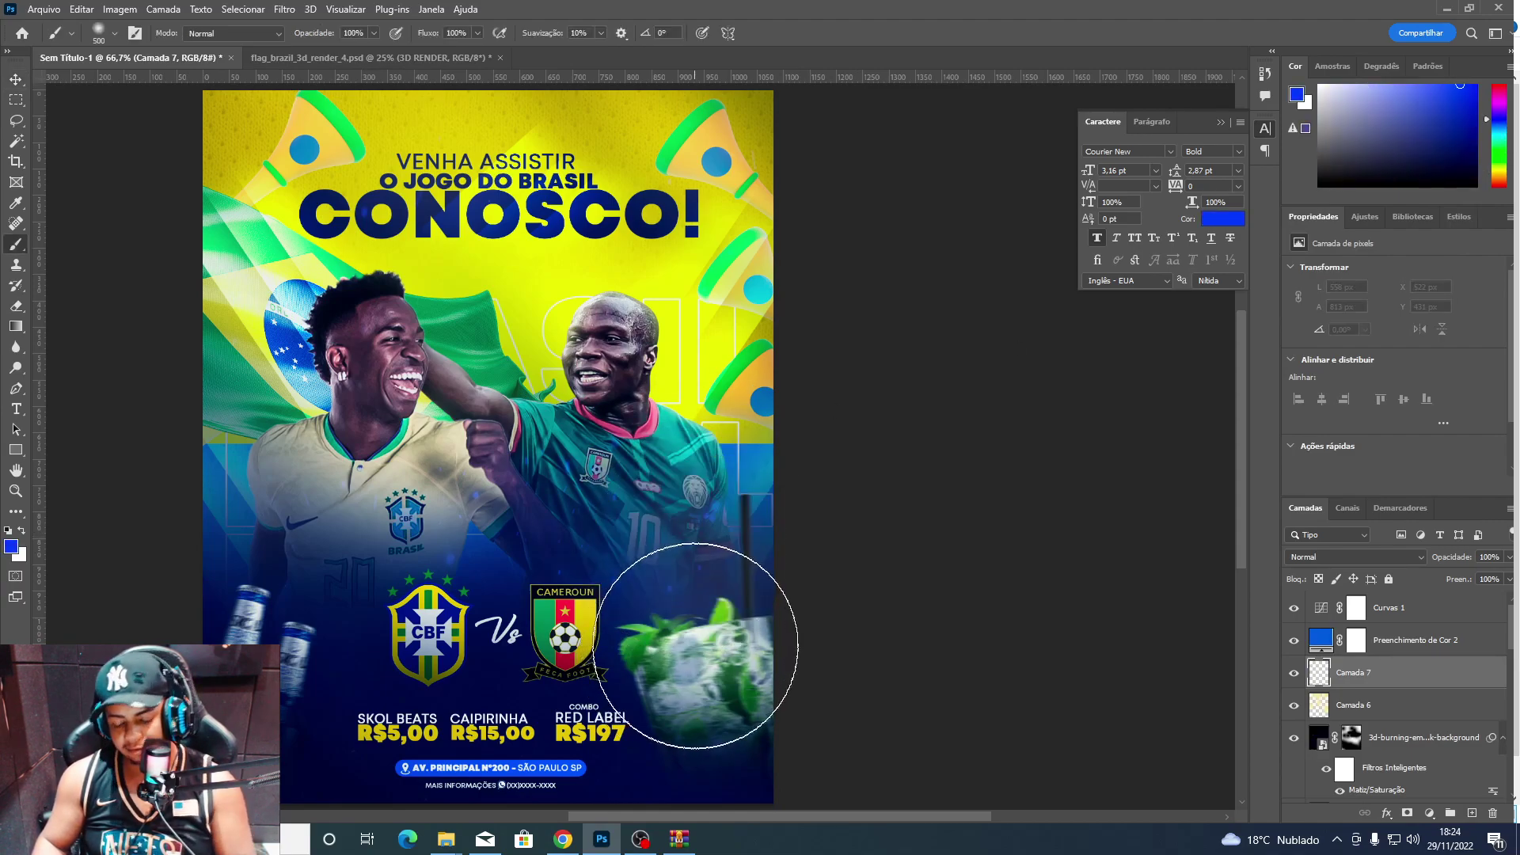
pyautogui.click(550, 525)
pyautogui.click(1379, 85)
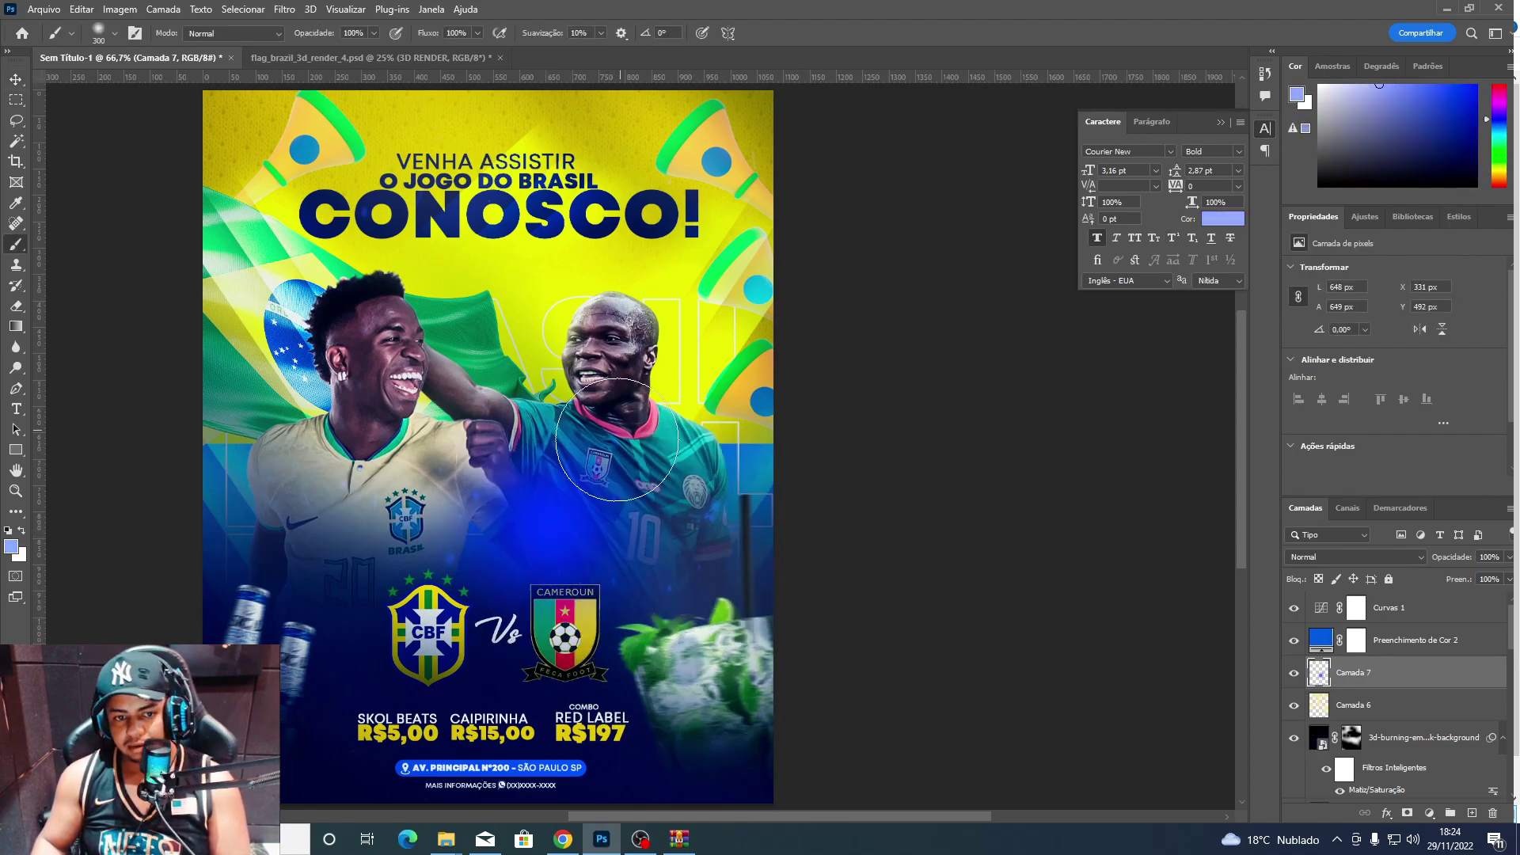
pyautogui.press('[')
pyautogui.press('[')
pyautogui.press('[')
pyautogui.click(554, 526)
# Convert Camada 7 to a smart object blended in Divide mode.
pyautogui.rightClick(1352, 677)
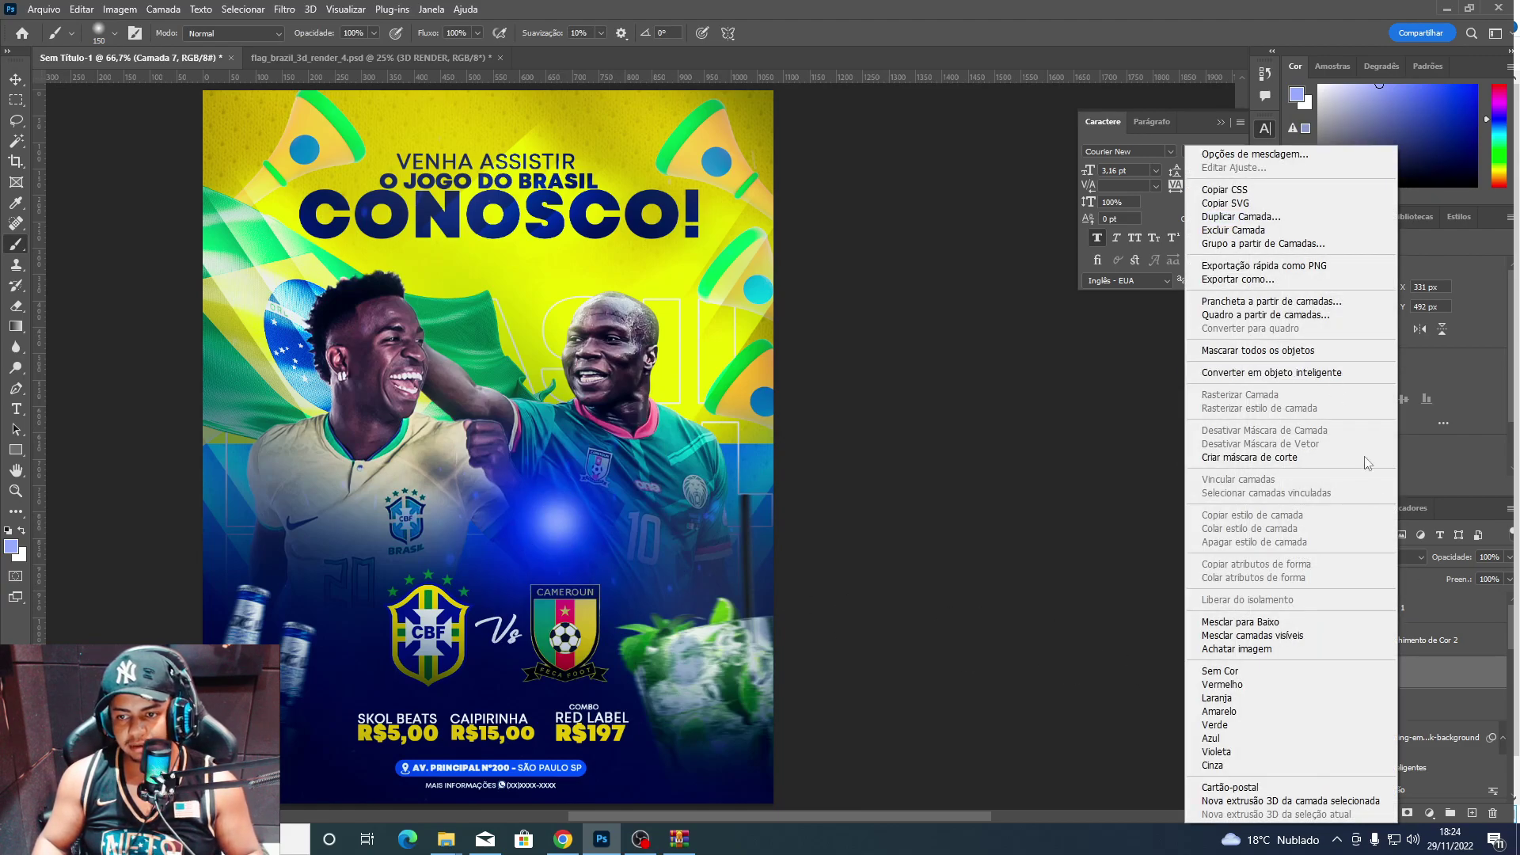
pyautogui.click(1316, 374)
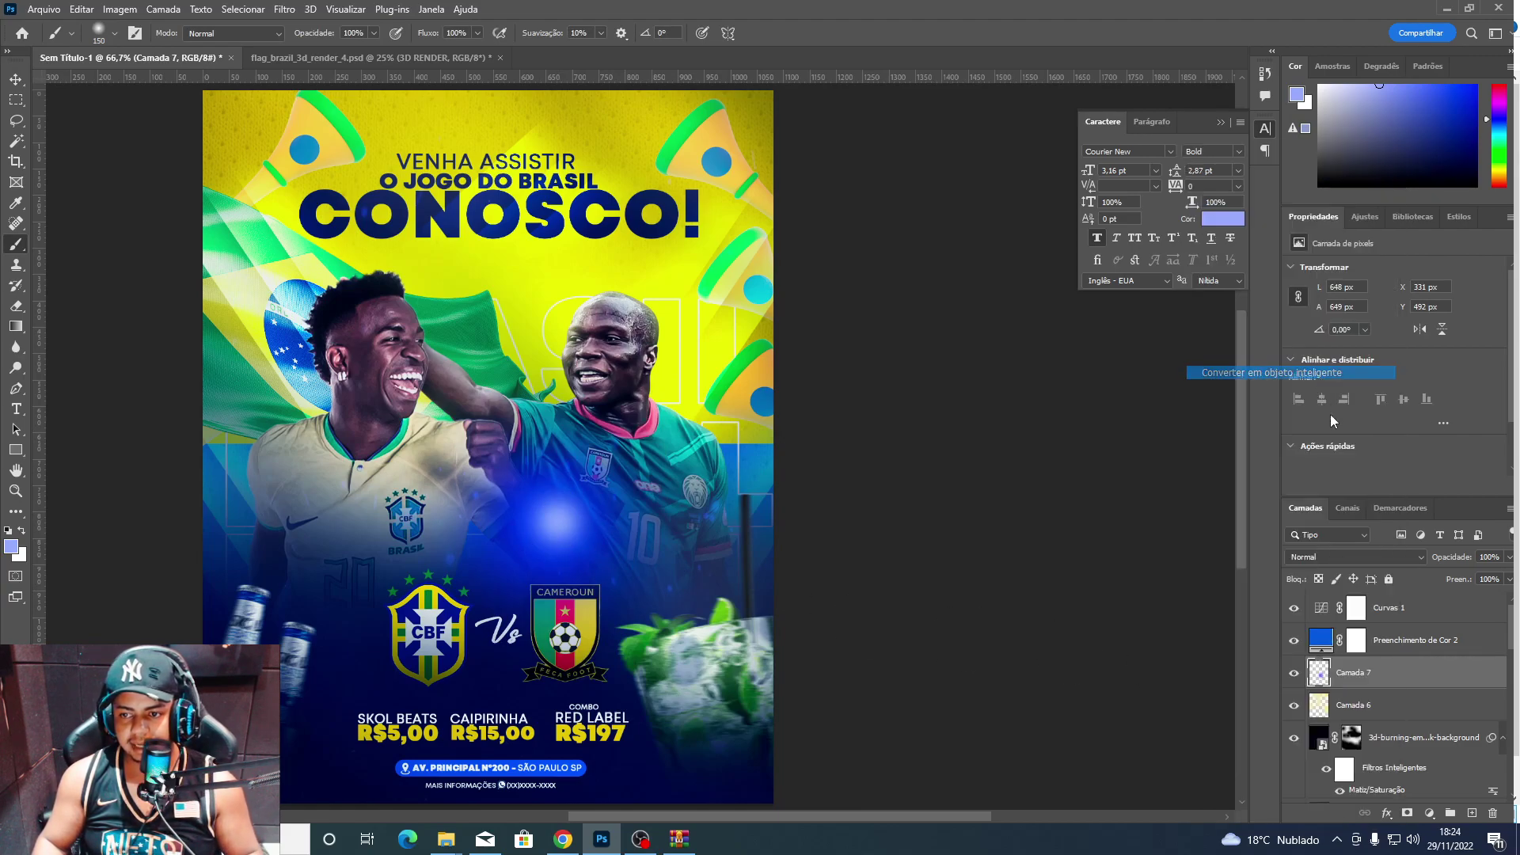
pyautogui.click(1337, 555)
pyautogui.click(1338, 748)
# Move the glow toward the drink and Alt-drag copies to the left and upper right.
pyautogui.press('v')
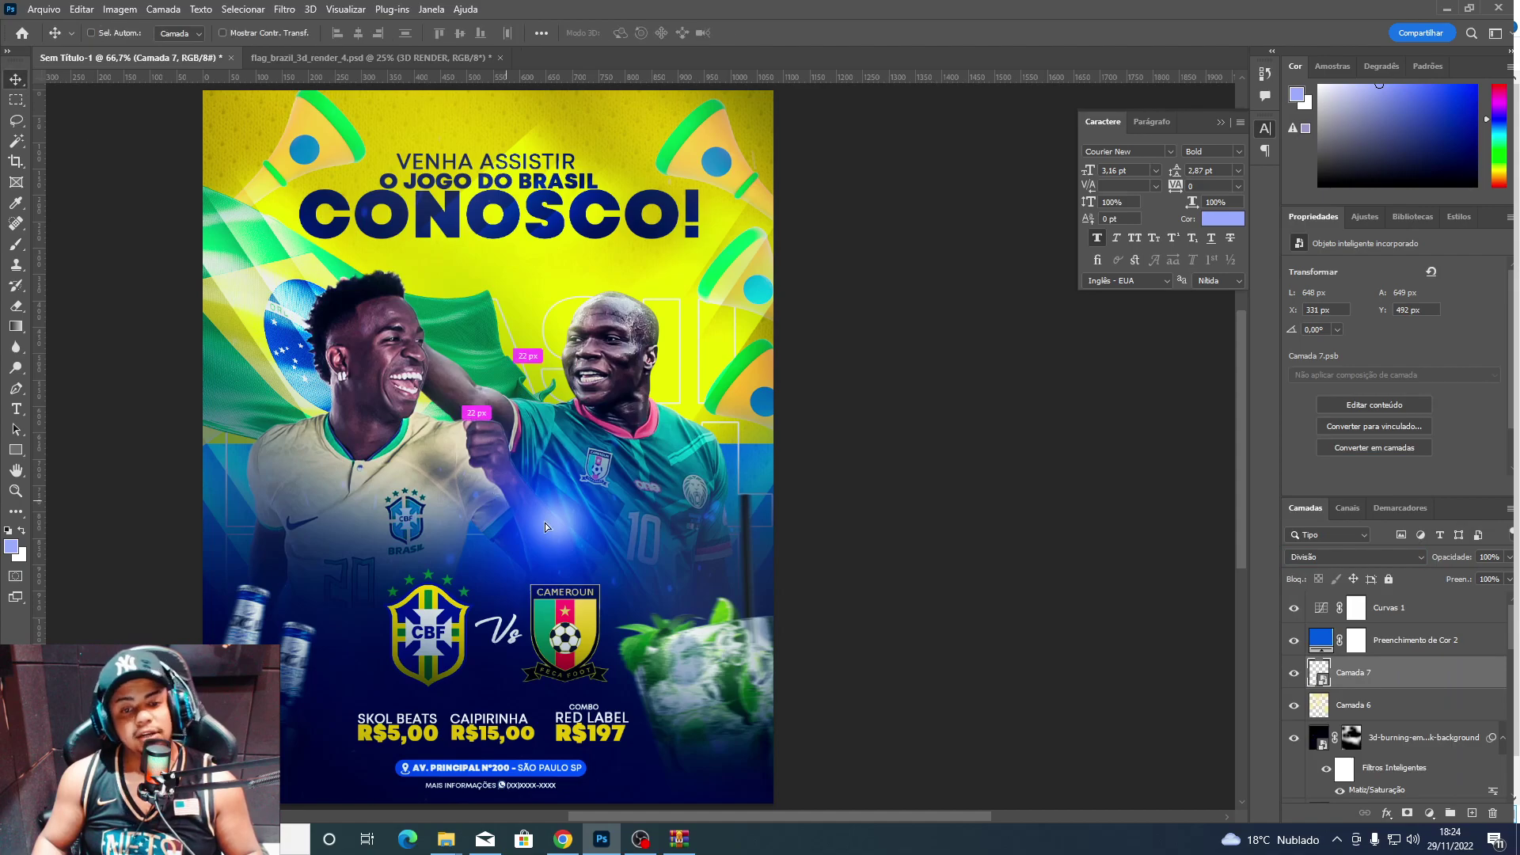
pyautogui.moveTo(545, 526); pyautogui.dragTo(681, 595)
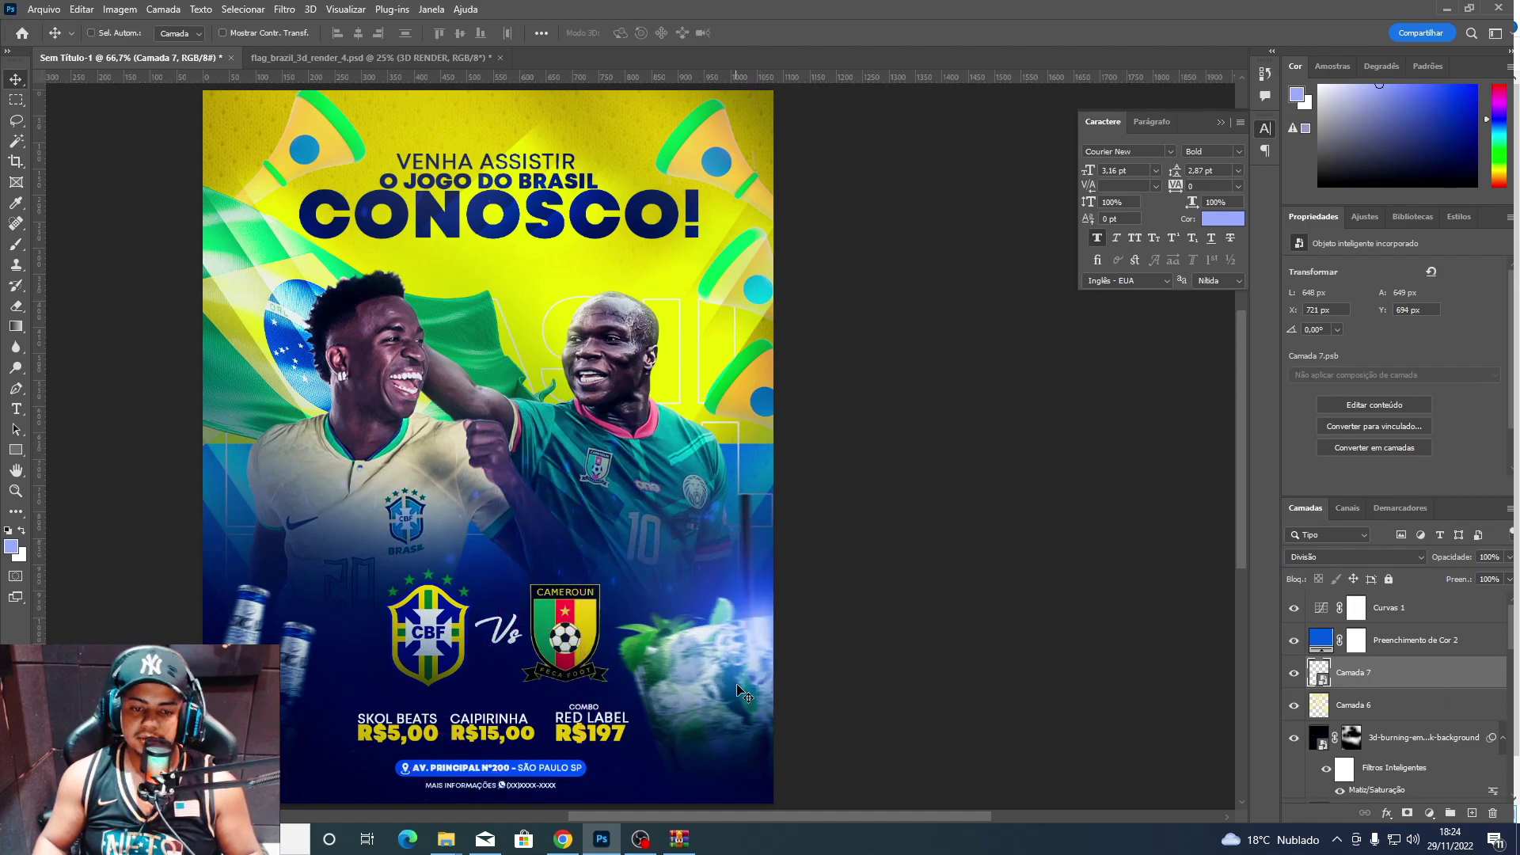
pyautogui.moveTo(727, 659); pyautogui.dragTo(385, 734)
pyautogui.moveTo(332, 554)
pyautogui.mouseDown()
pyautogui.moveTo(320, 587)
pyautogui.moveTo(447, 416)
pyautogui.mouseUp()
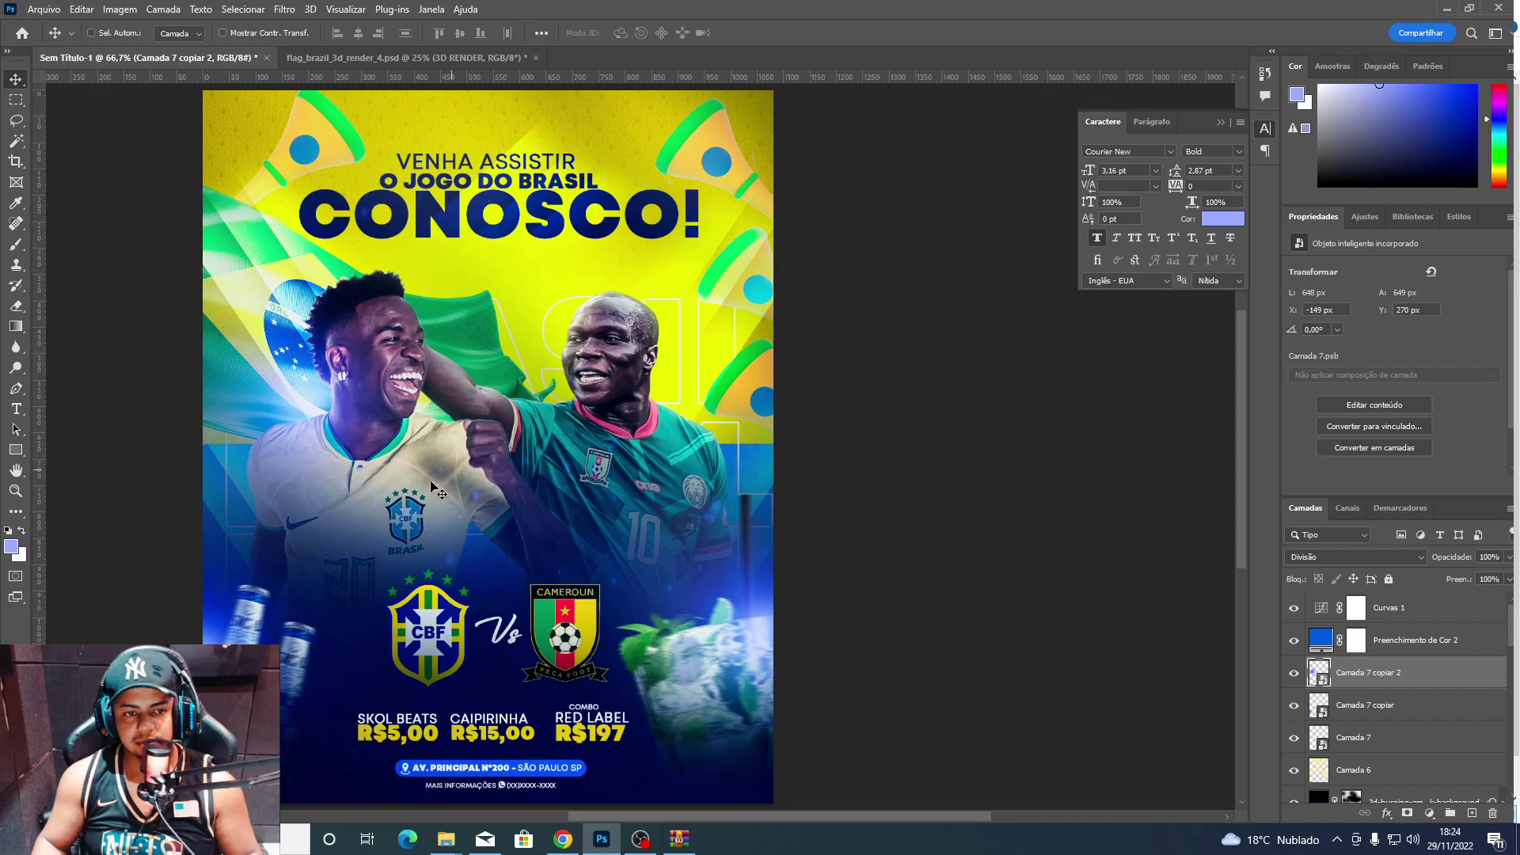
pyautogui.moveTo(432, 489); pyautogui.dragTo(833, 547)
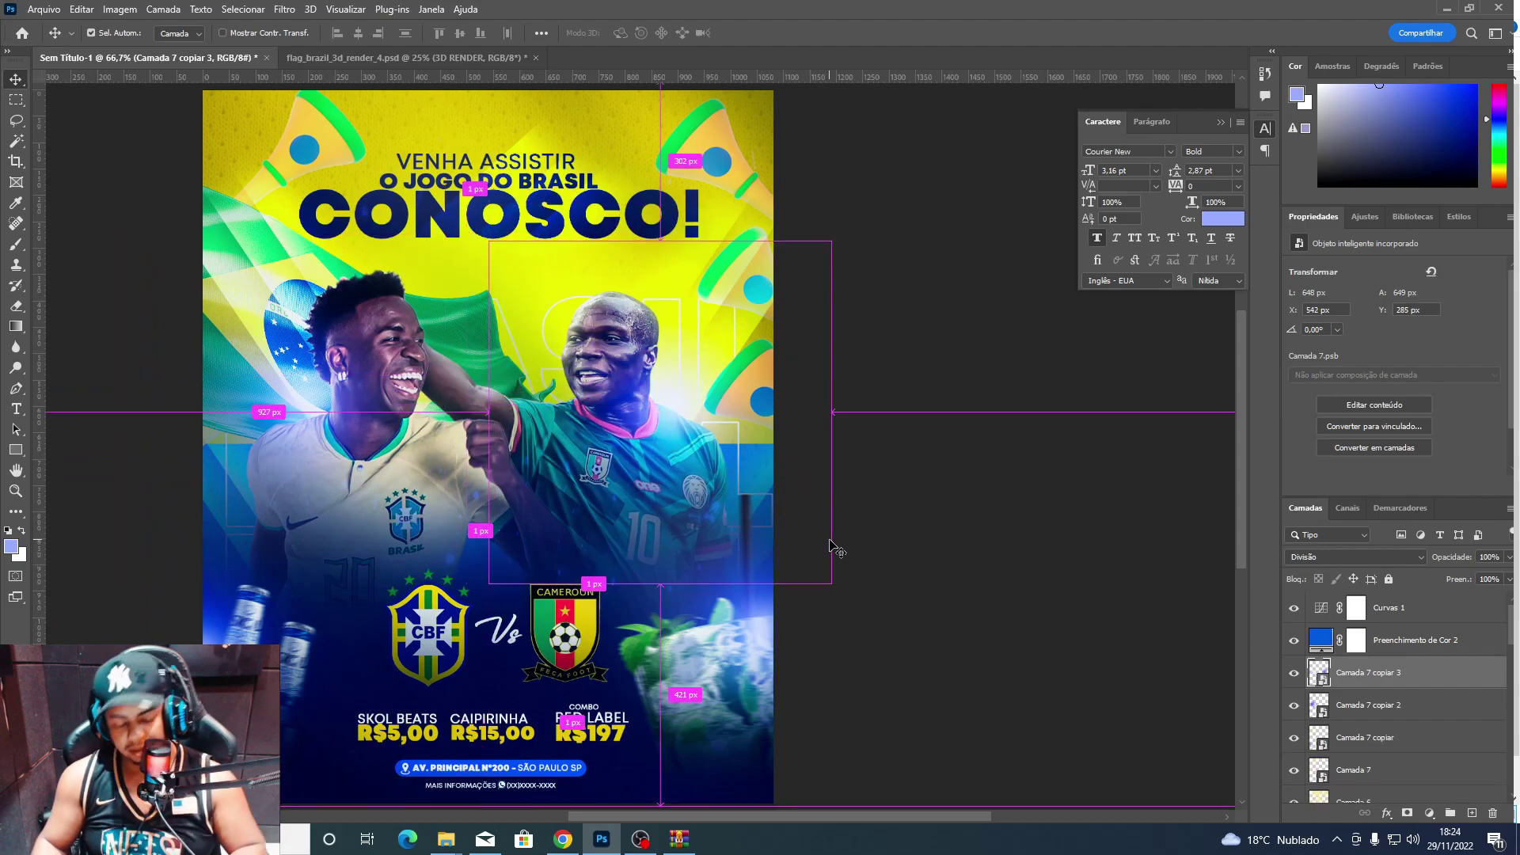
pyautogui.hotkey('ctrl', 'u')
pyautogui.moveTo(732, 165); pyautogui.dragTo(1020, 220)
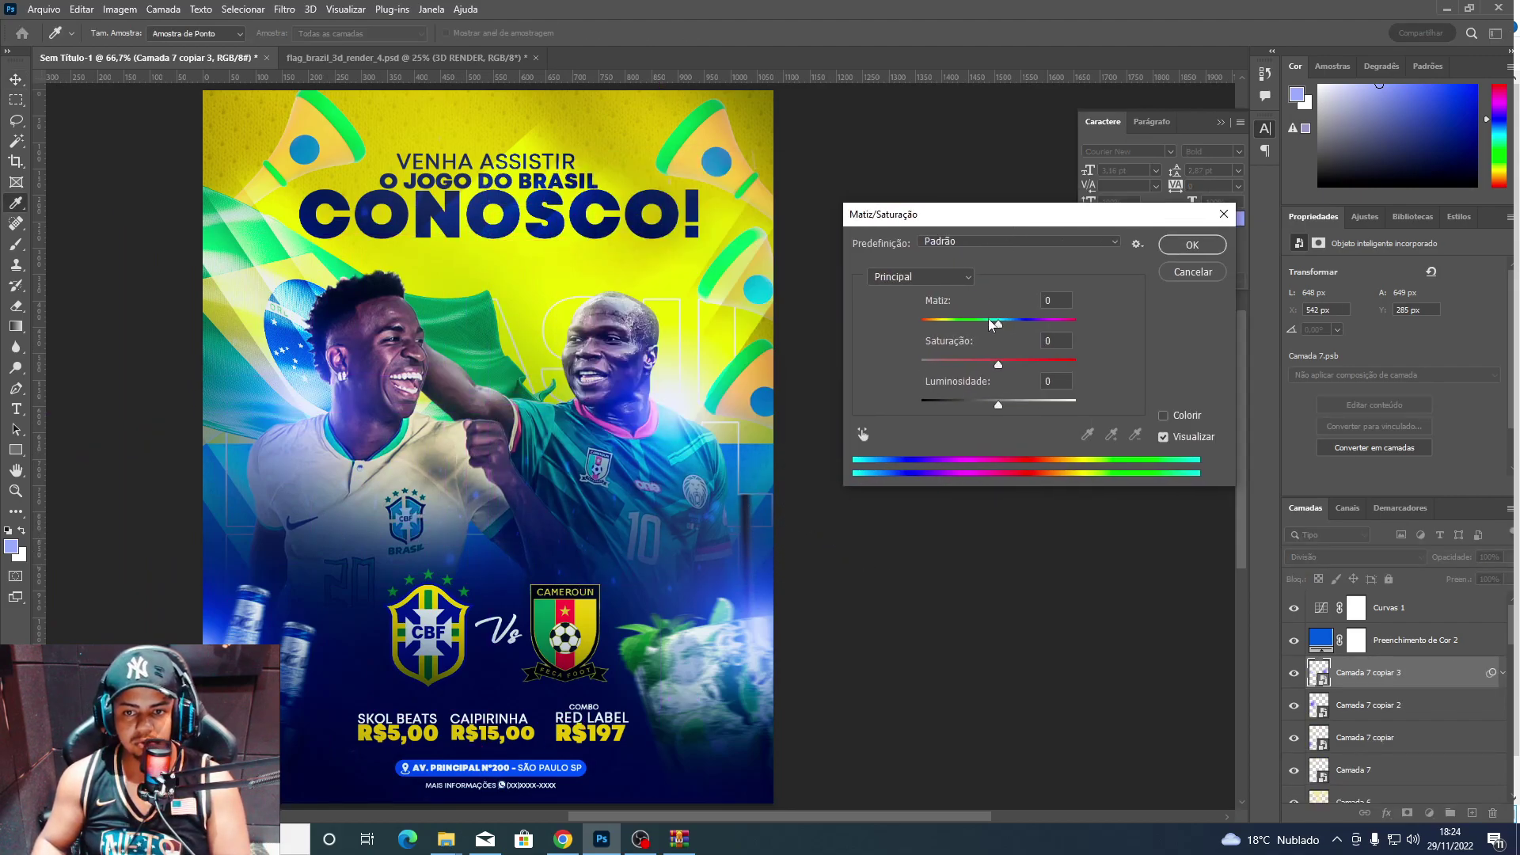
# Shift the newest glow copy's hue by 180 and move it toward the right player's head.
pyautogui.moveTo(995, 323)
pyautogui.mouseDown()
pyautogui.moveTo(1064, 322)
pyautogui.moveTo(1086, 358)
pyautogui.mouseUp()
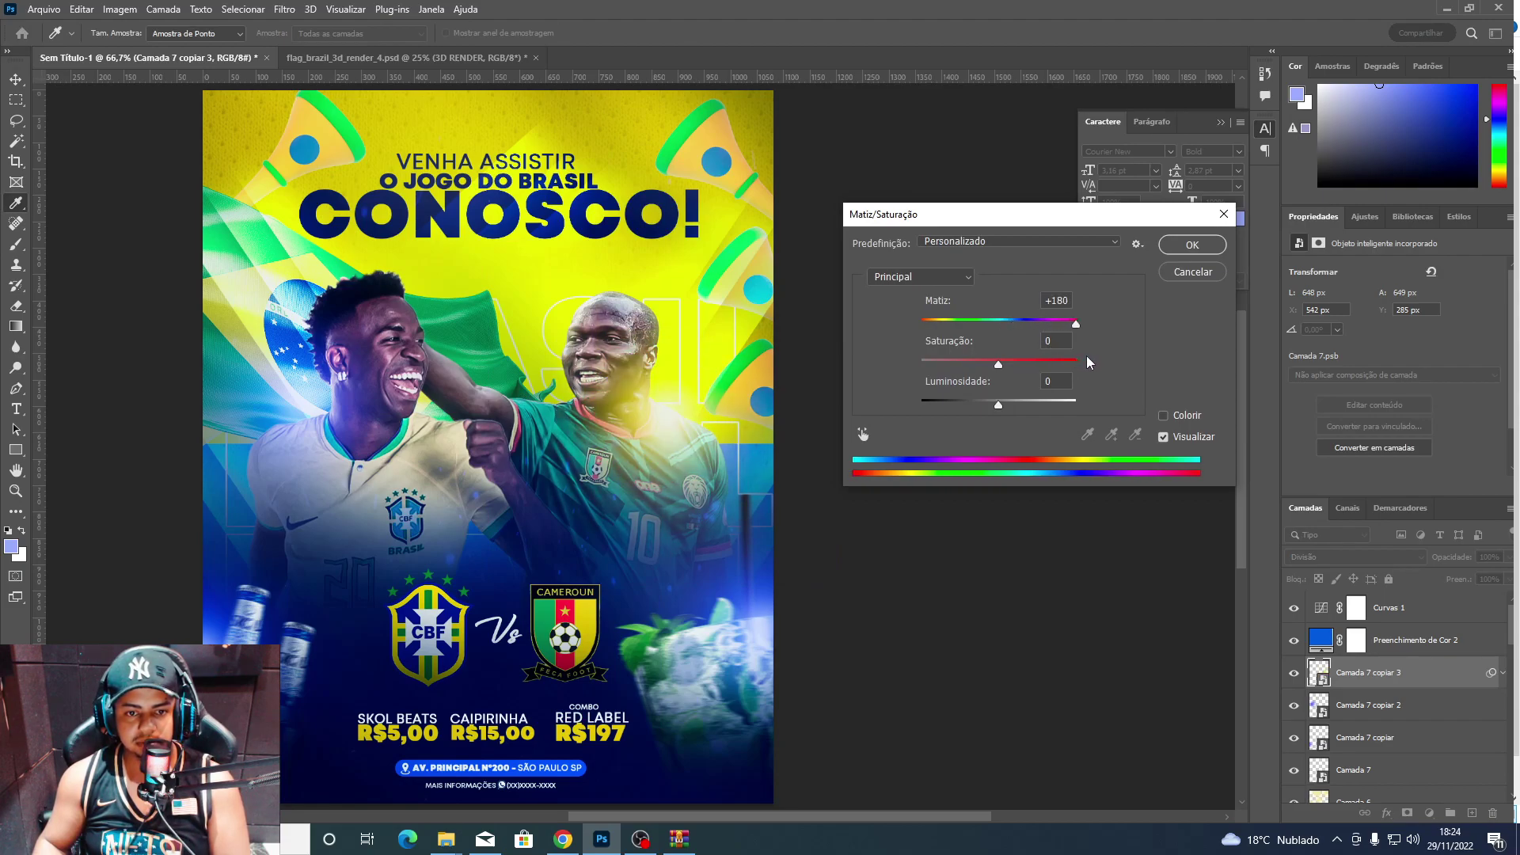
pyautogui.press('Return')
pyautogui.press('v')
pyautogui.moveTo(684, 508); pyautogui.dragTo(719, 453)
pyautogui.press('Return')
pyautogui.press('Return')
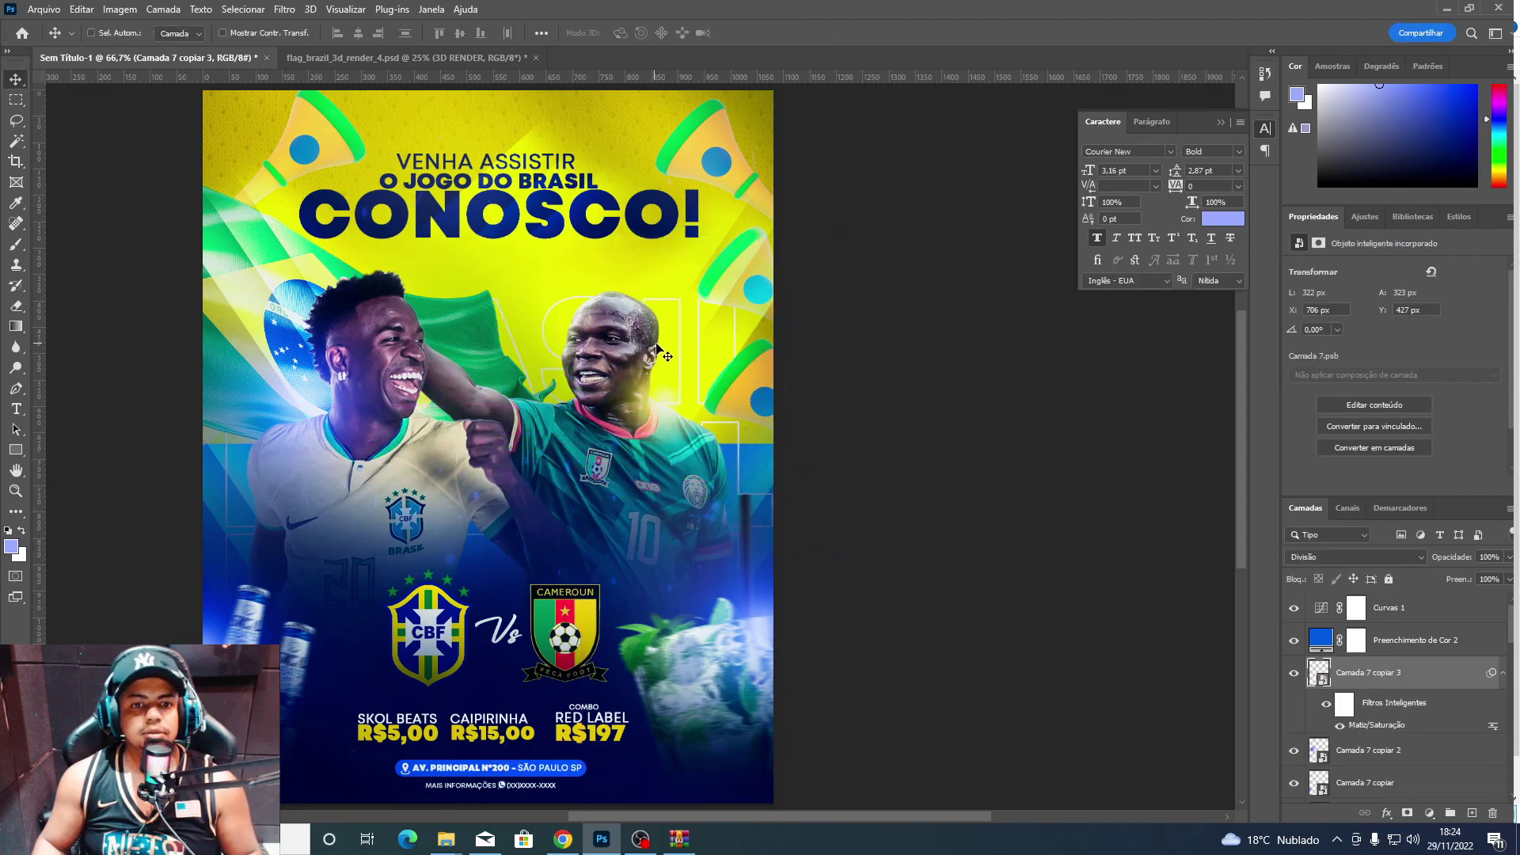
# Select the finishing layers from Curvas 1 down through Equilíbrio de Cores 1, briefly toggling the blue fill.
pyautogui.click(1382, 609)
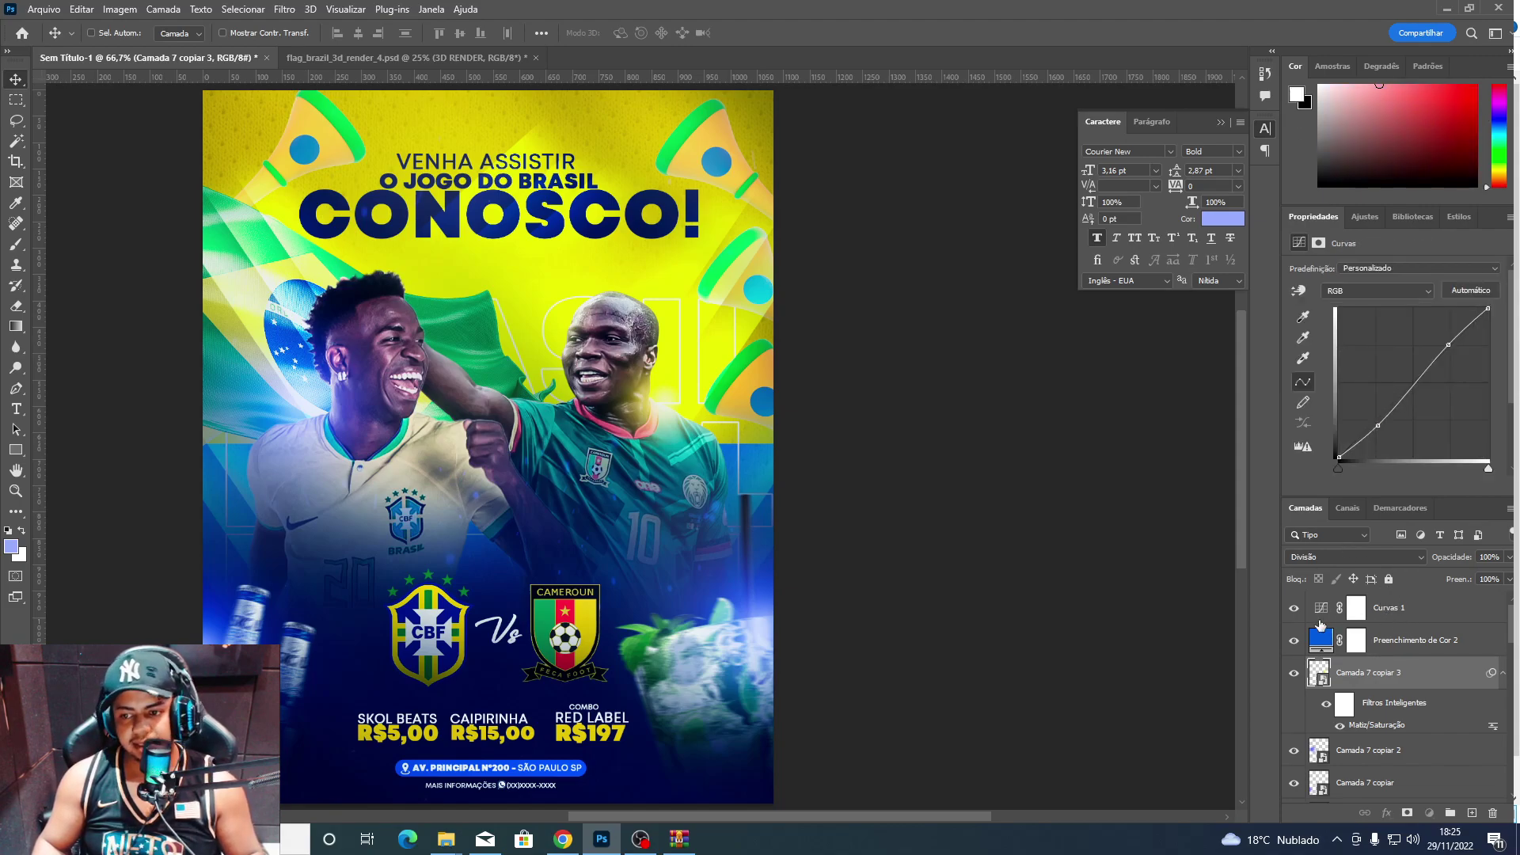
pyautogui.click(1294, 641)
pyautogui.click(1295, 651)
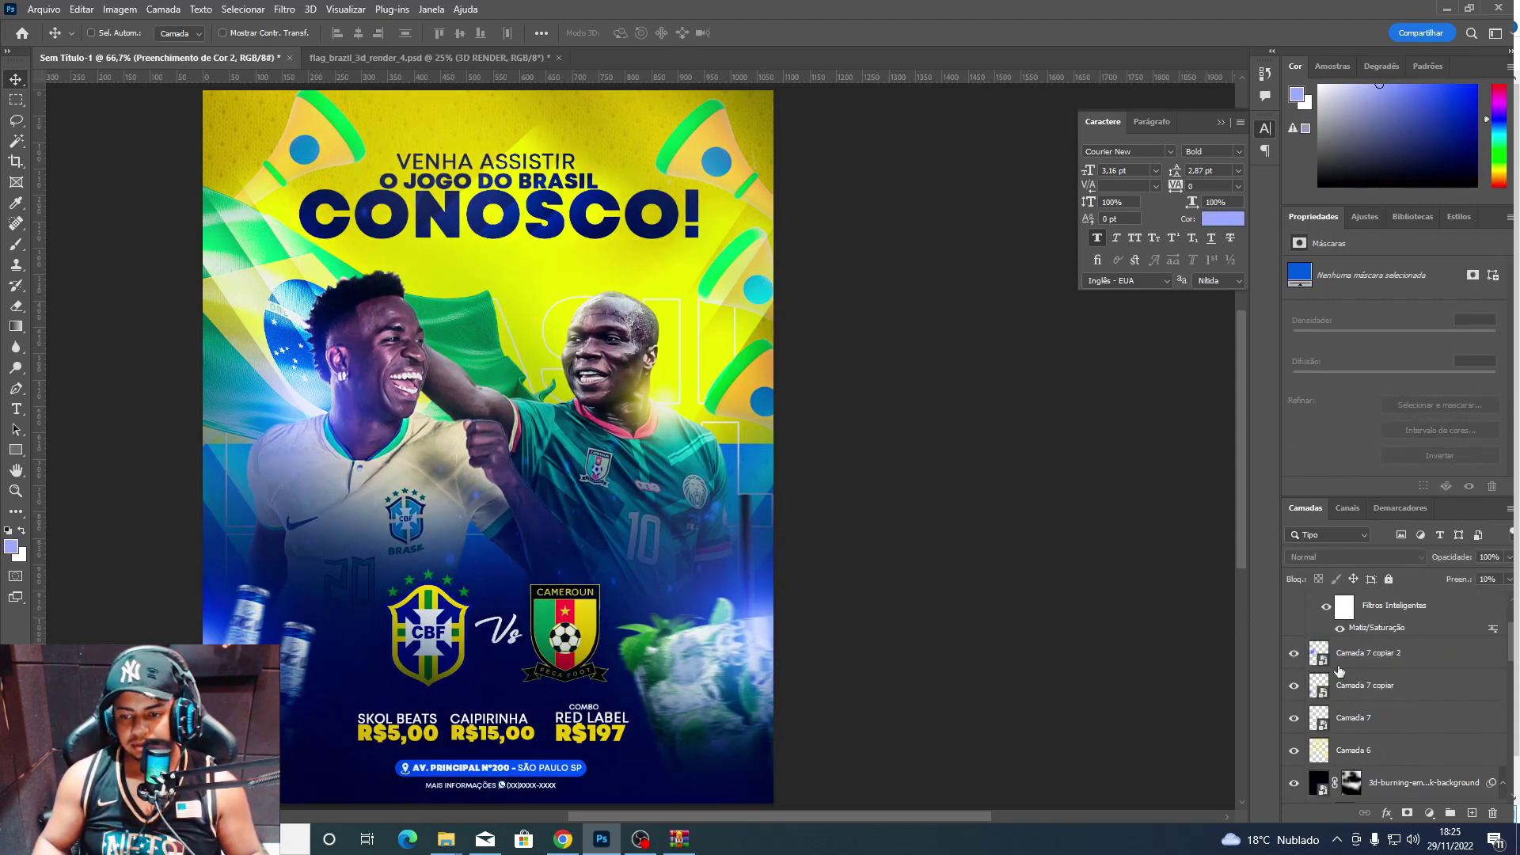
pyautogui.scroll(-3, 1393, 697)
pyautogui.click(1406, 724)
pyautogui.click(1429, 700)
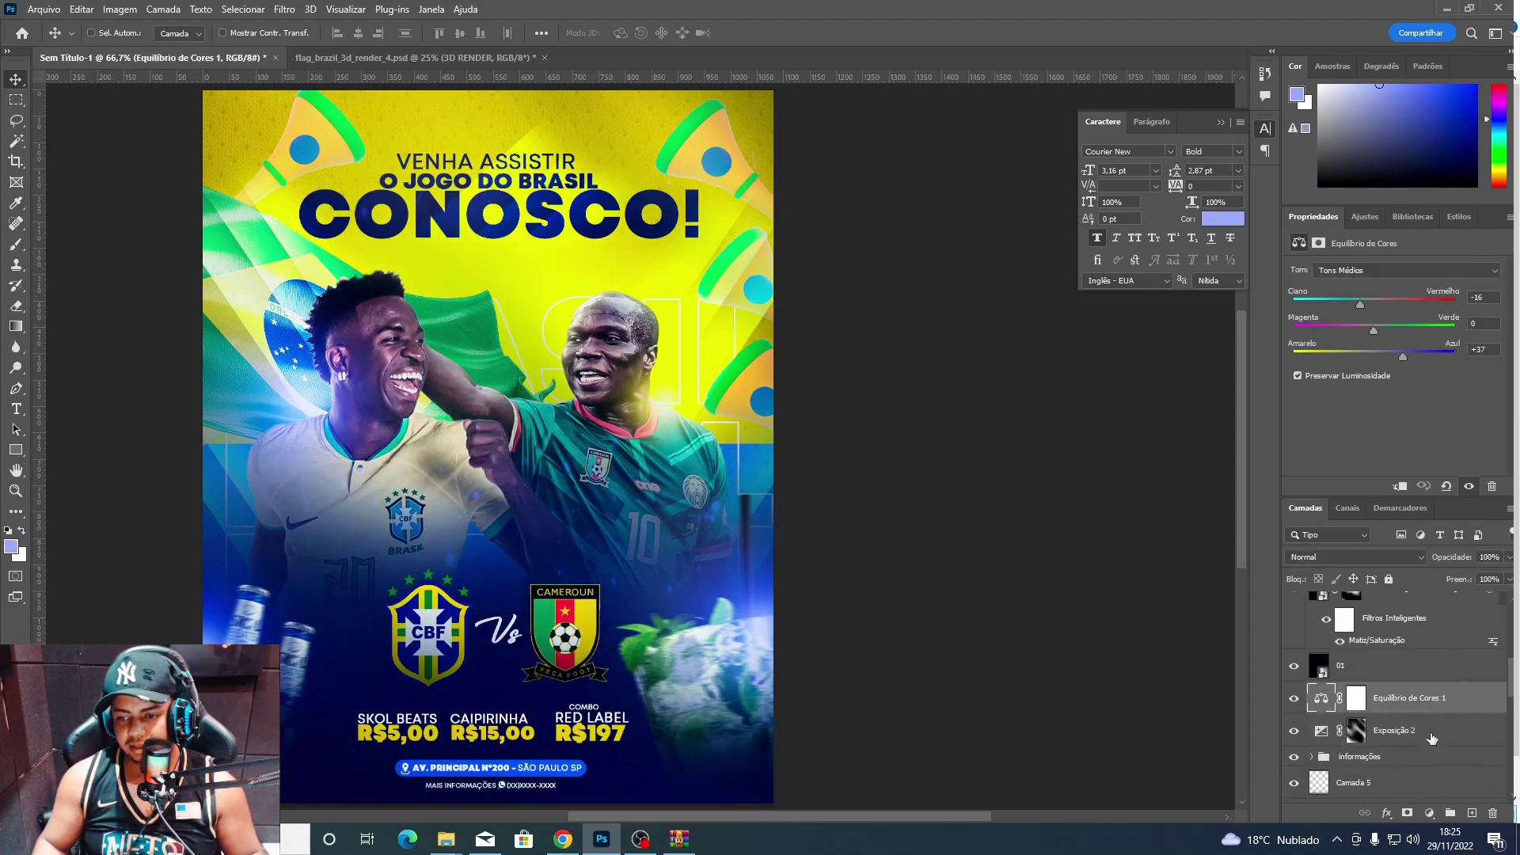
pyautogui.scroll(1, 1425, 696)
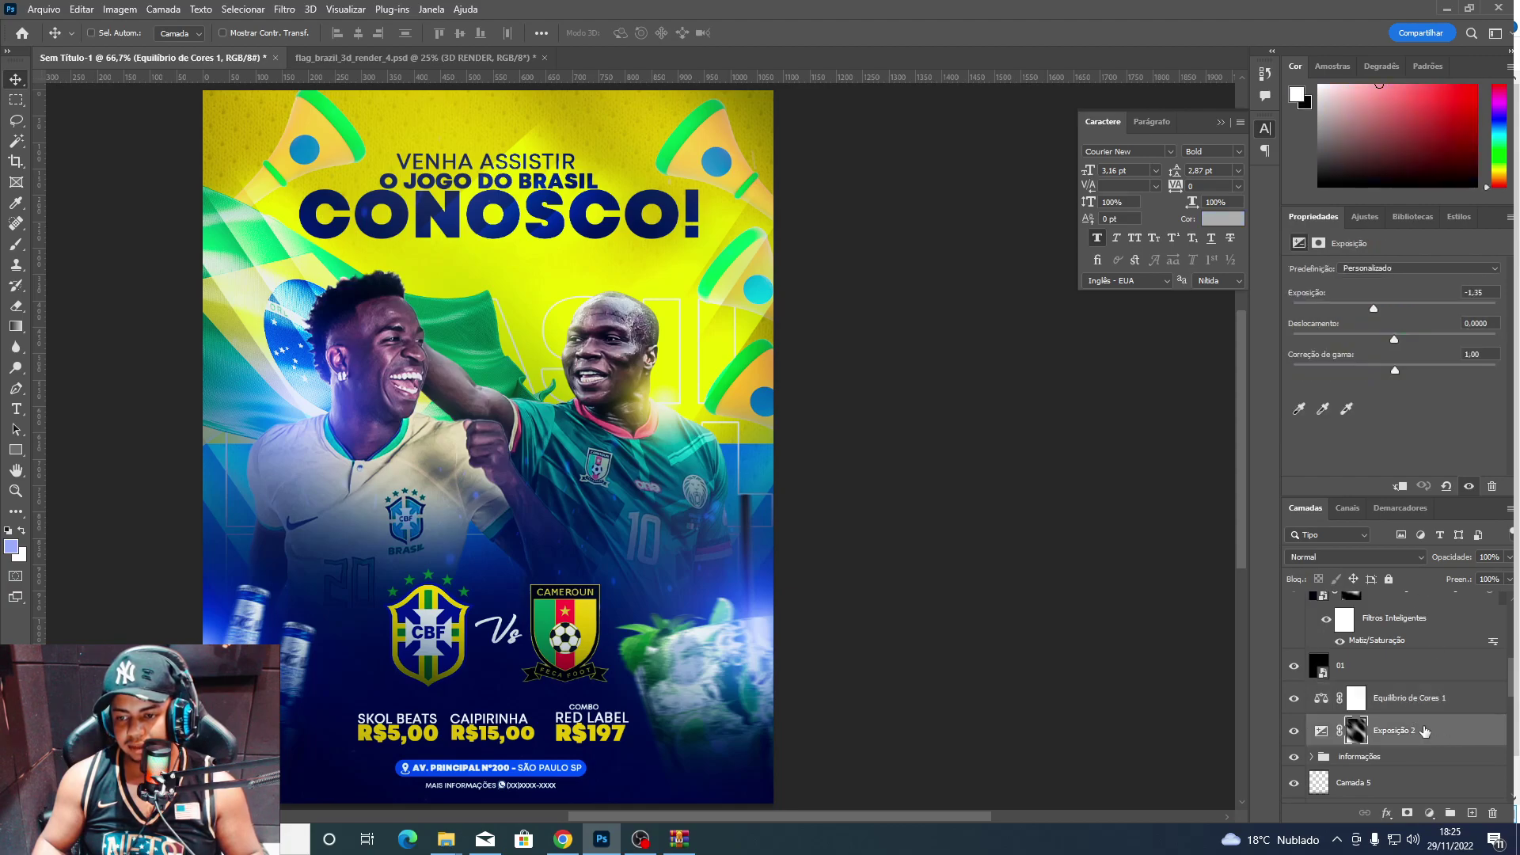
pyautogui.scroll(2, 1417, 681)
pyautogui.keyDown('shift'); pyautogui.click(1362, 609); pyautogui.keyUp('shift')
# Group the selected layers into a group named FINALIZAÇÃO.
pyautogui.hotkey('ctrl', 'g')
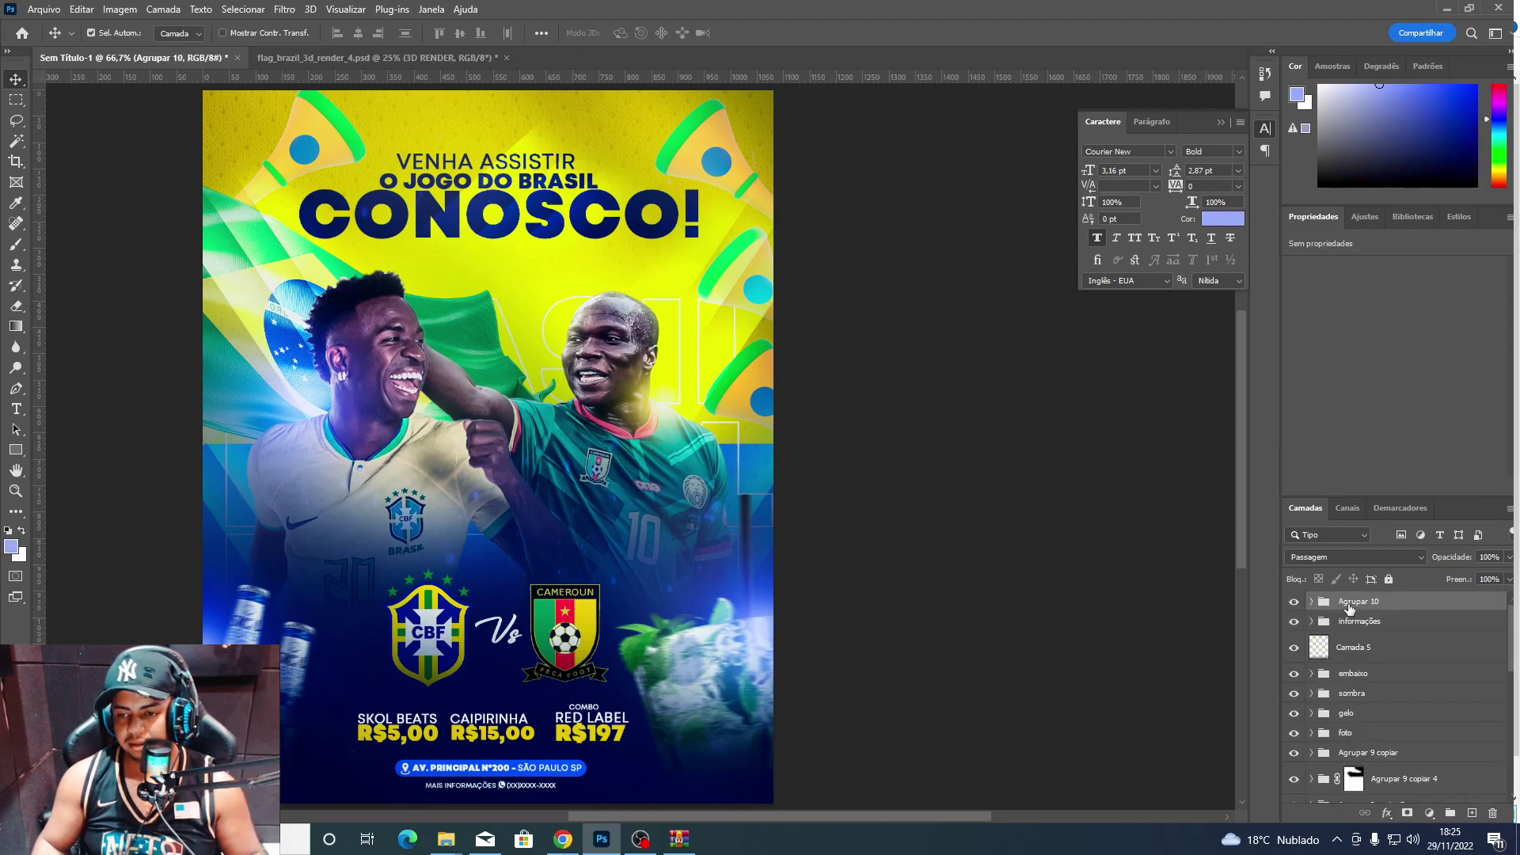
pyautogui.write('FINALIZAÇÃO')
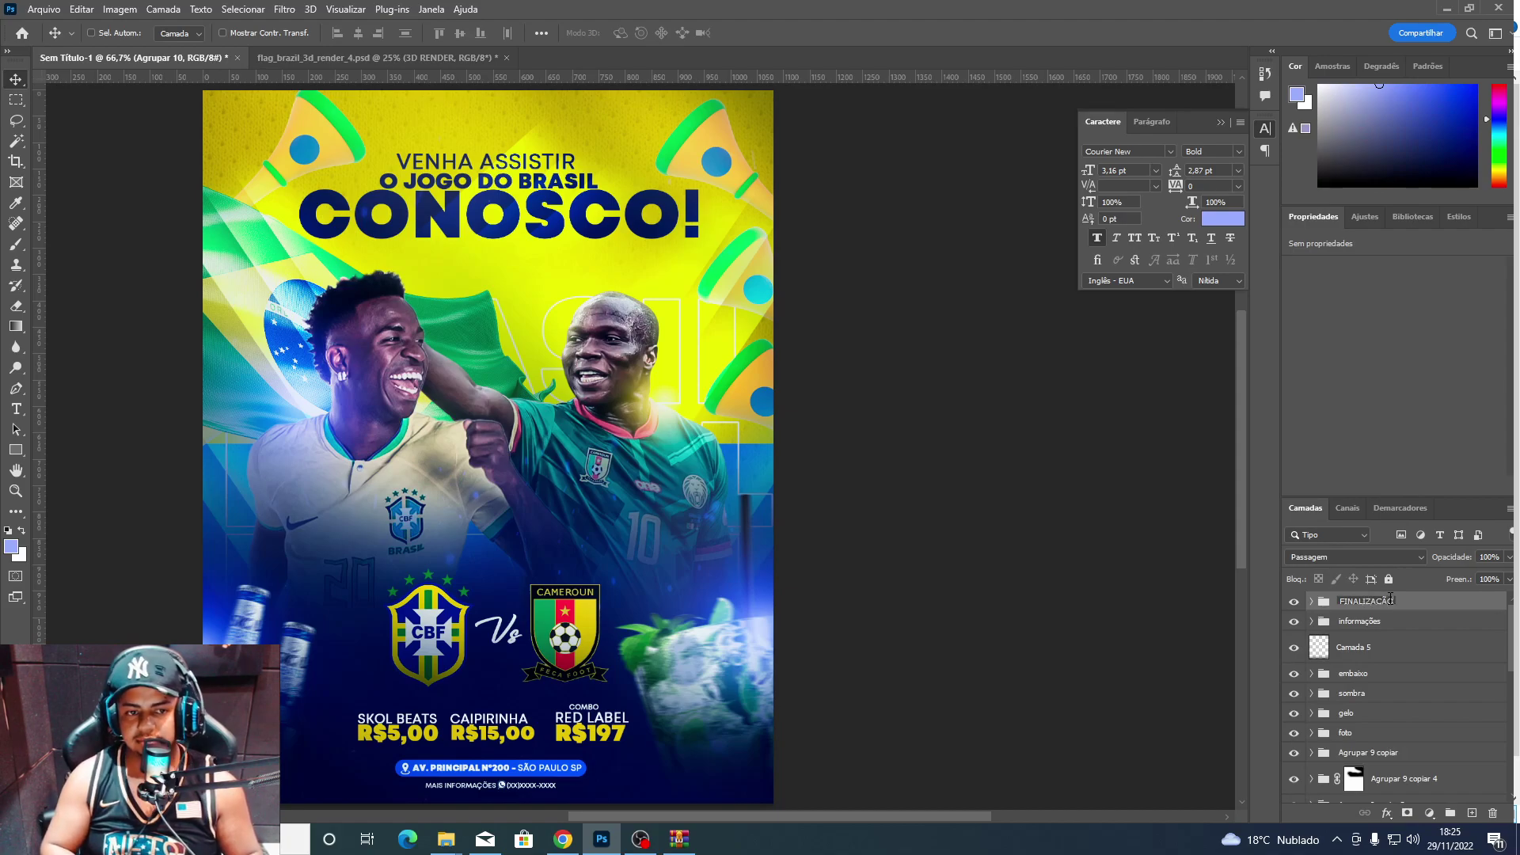
pyautogui.press('Return')
pyautogui.rightClick(1389, 599)
pyautogui.click(1299, 734)
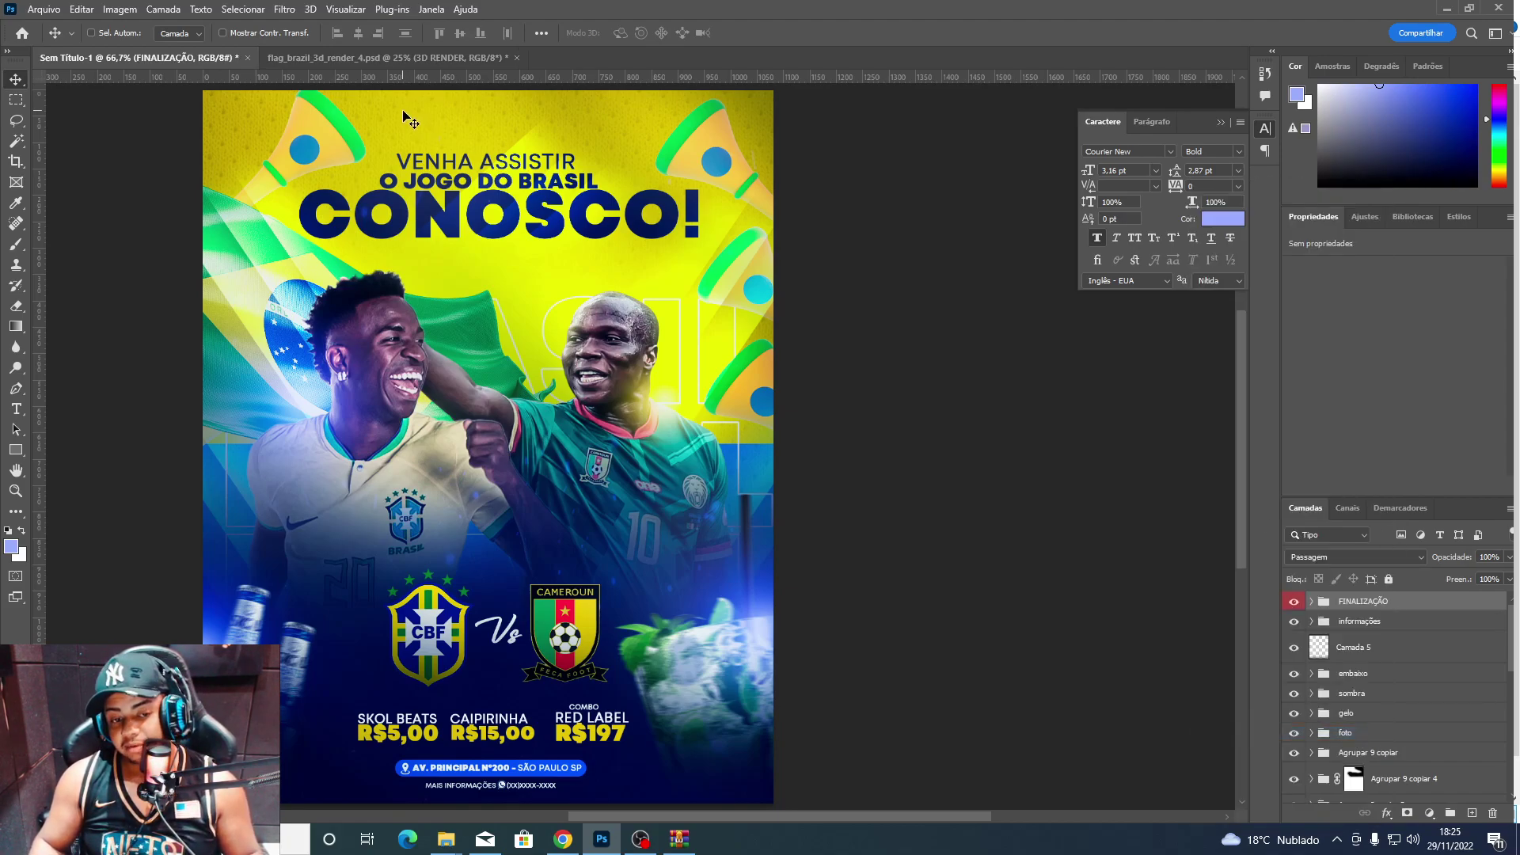
# Toggle FINALIZAÇÃO on and off to compare, then expand it and select Curvas 1.
pyautogui.click(1295, 603)
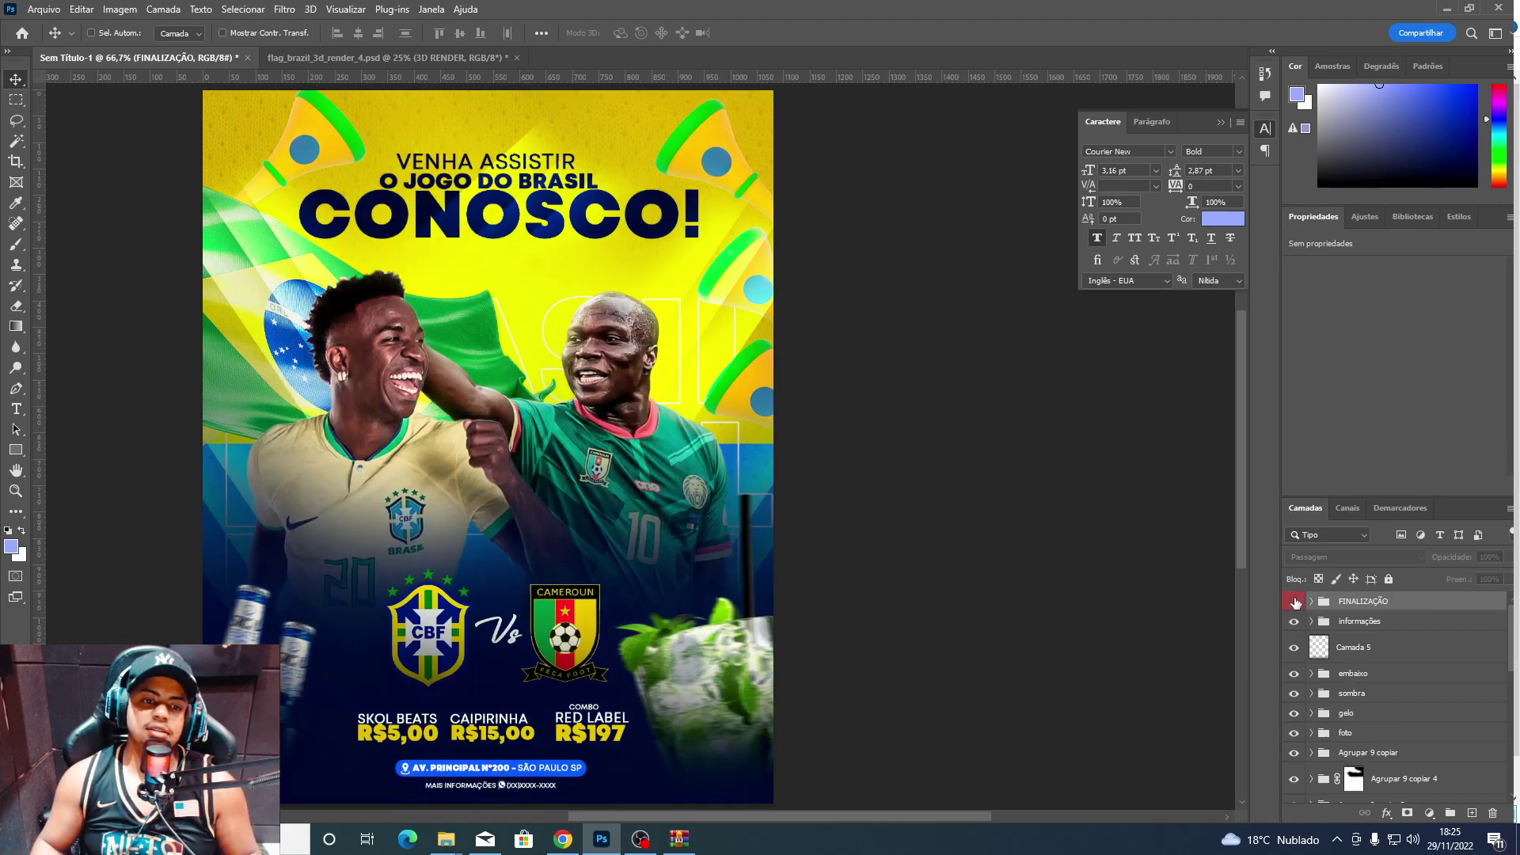
pyautogui.click(1295, 603)
pyautogui.doubleClick(1295, 604)
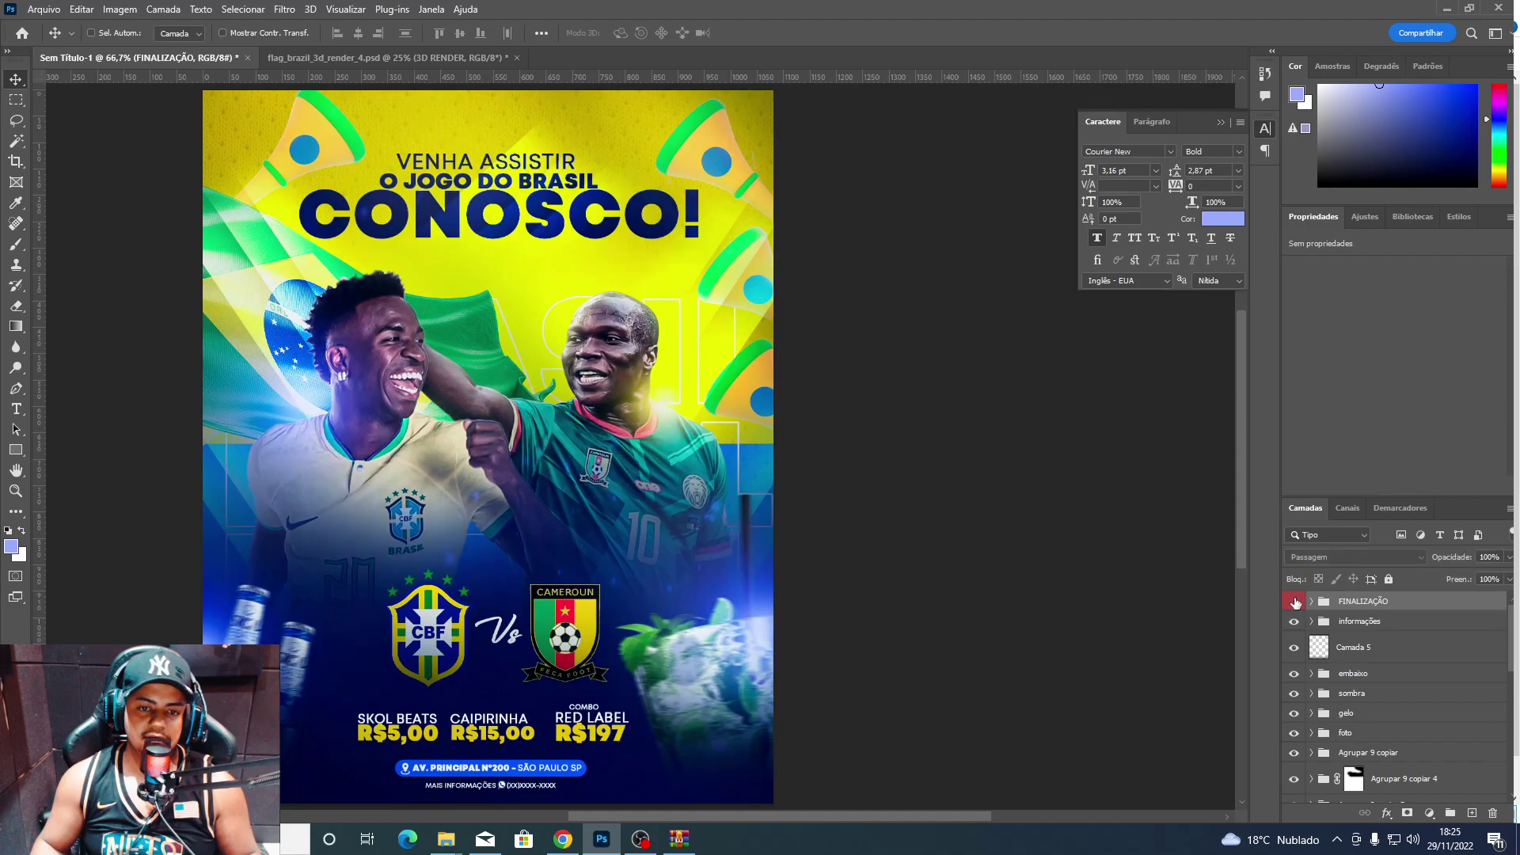
pyautogui.click(1295, 603)
pyautogui.doubleClick(1295, 603)
pyautogui.click(1295, 604)
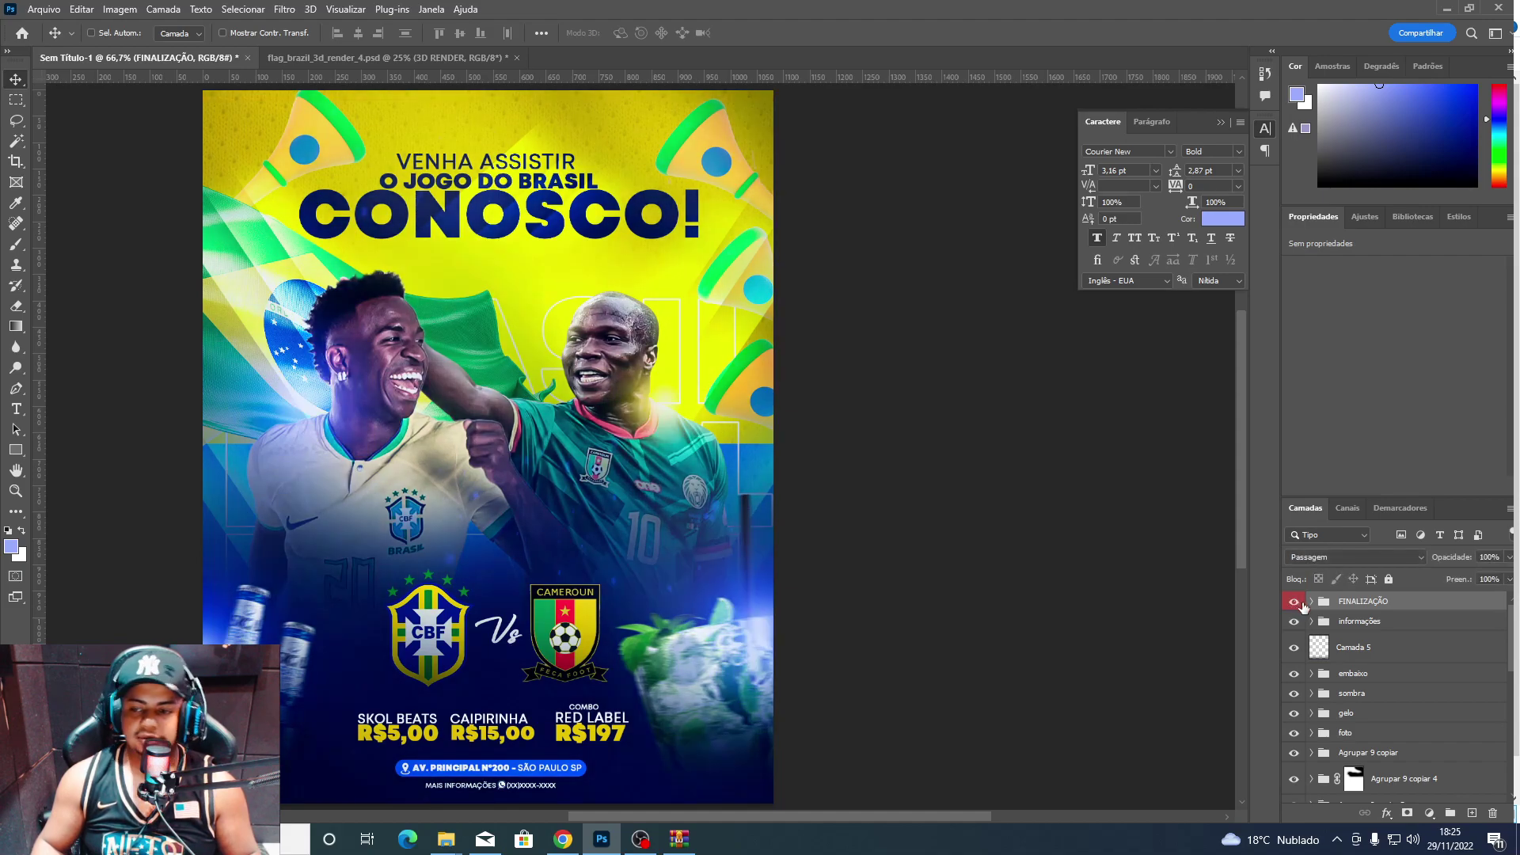
pyautogui.click(1404, 629)
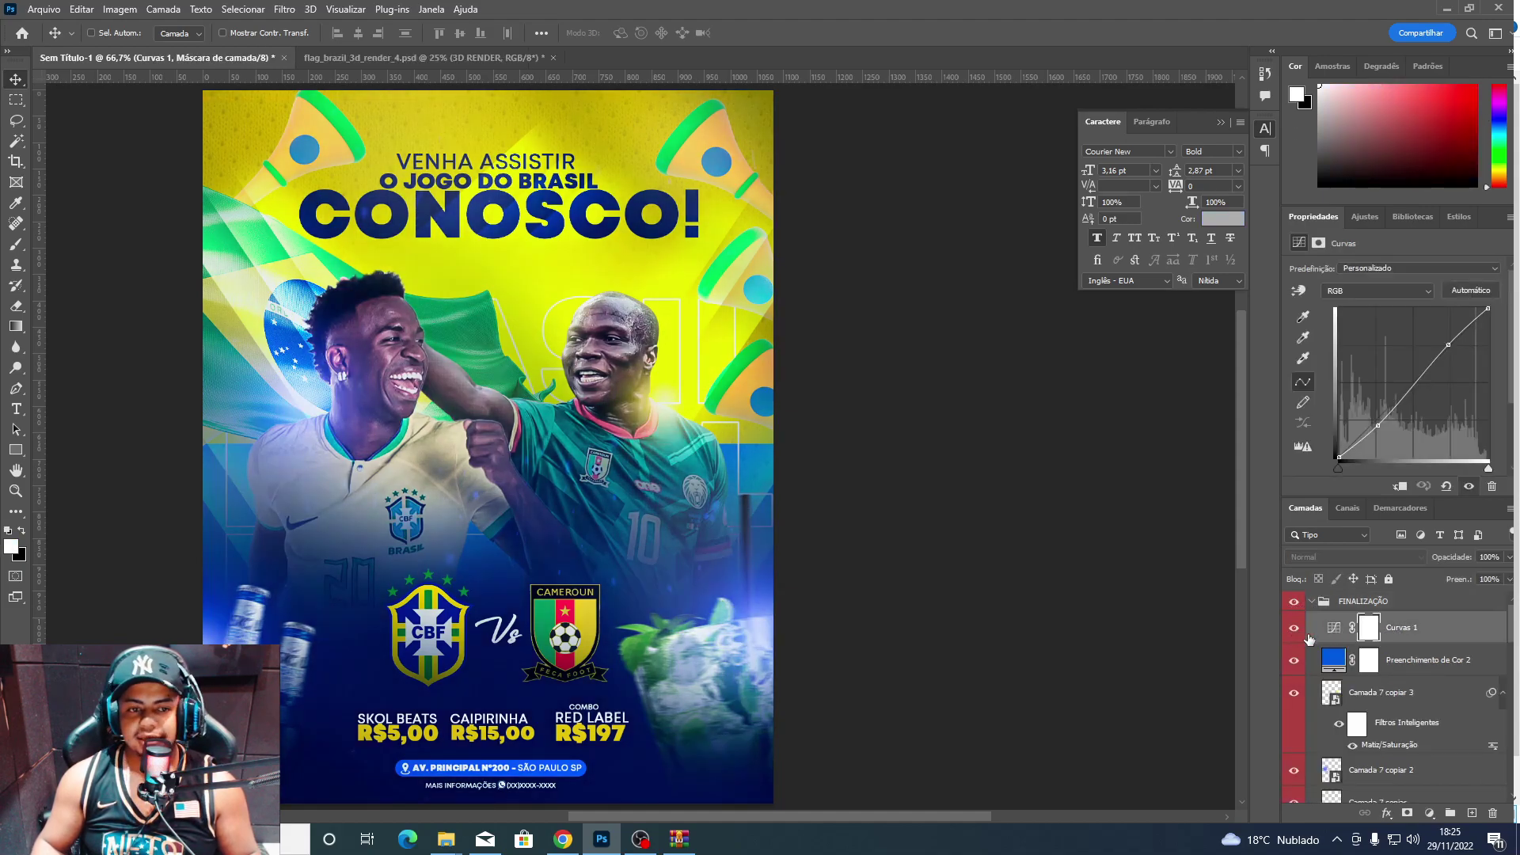
# Raise the Curvas 1 RGB curve to brighten the flyer, compare, and select Preenchimento de Cor 2.
pyautogui.moveTo(1453, 344); pyautogui.dragTo(1443, 340)
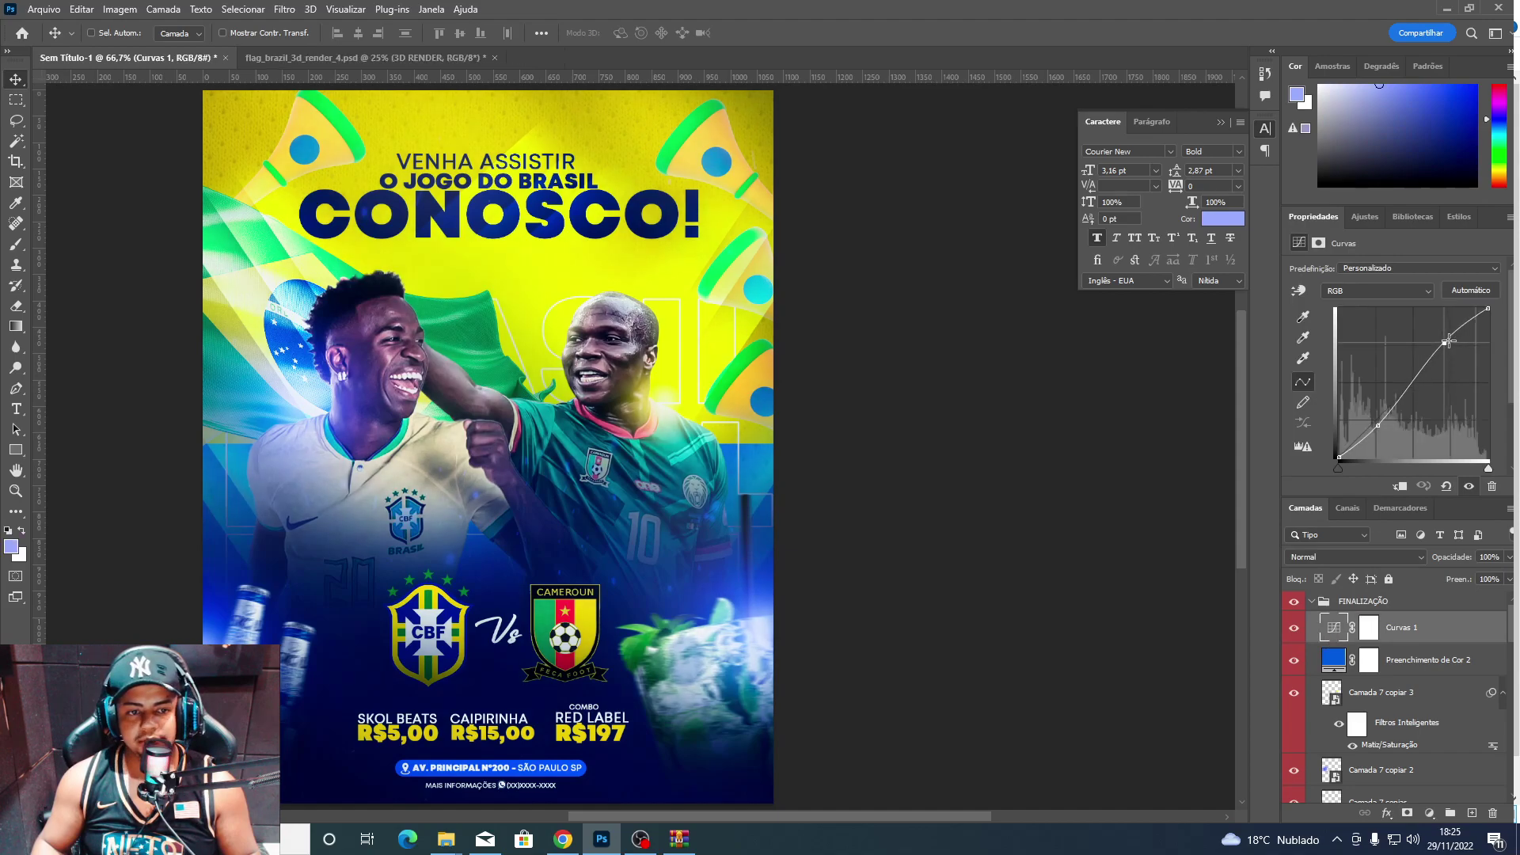
pyautogui.click(1295, 628)
pyautogui.click(1294, 628)
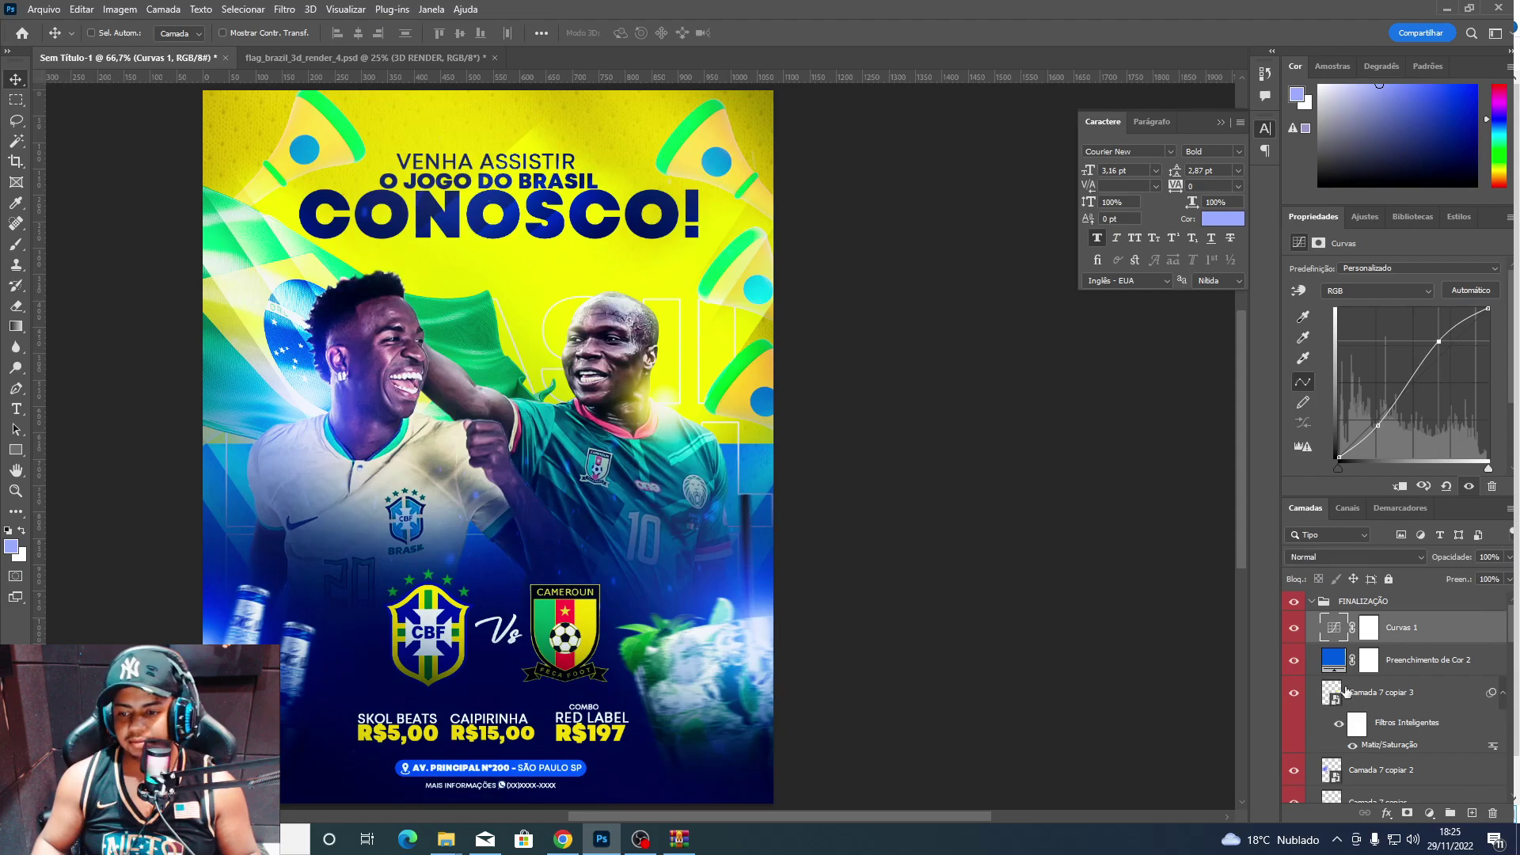
pyautogui.click(1409, 660)
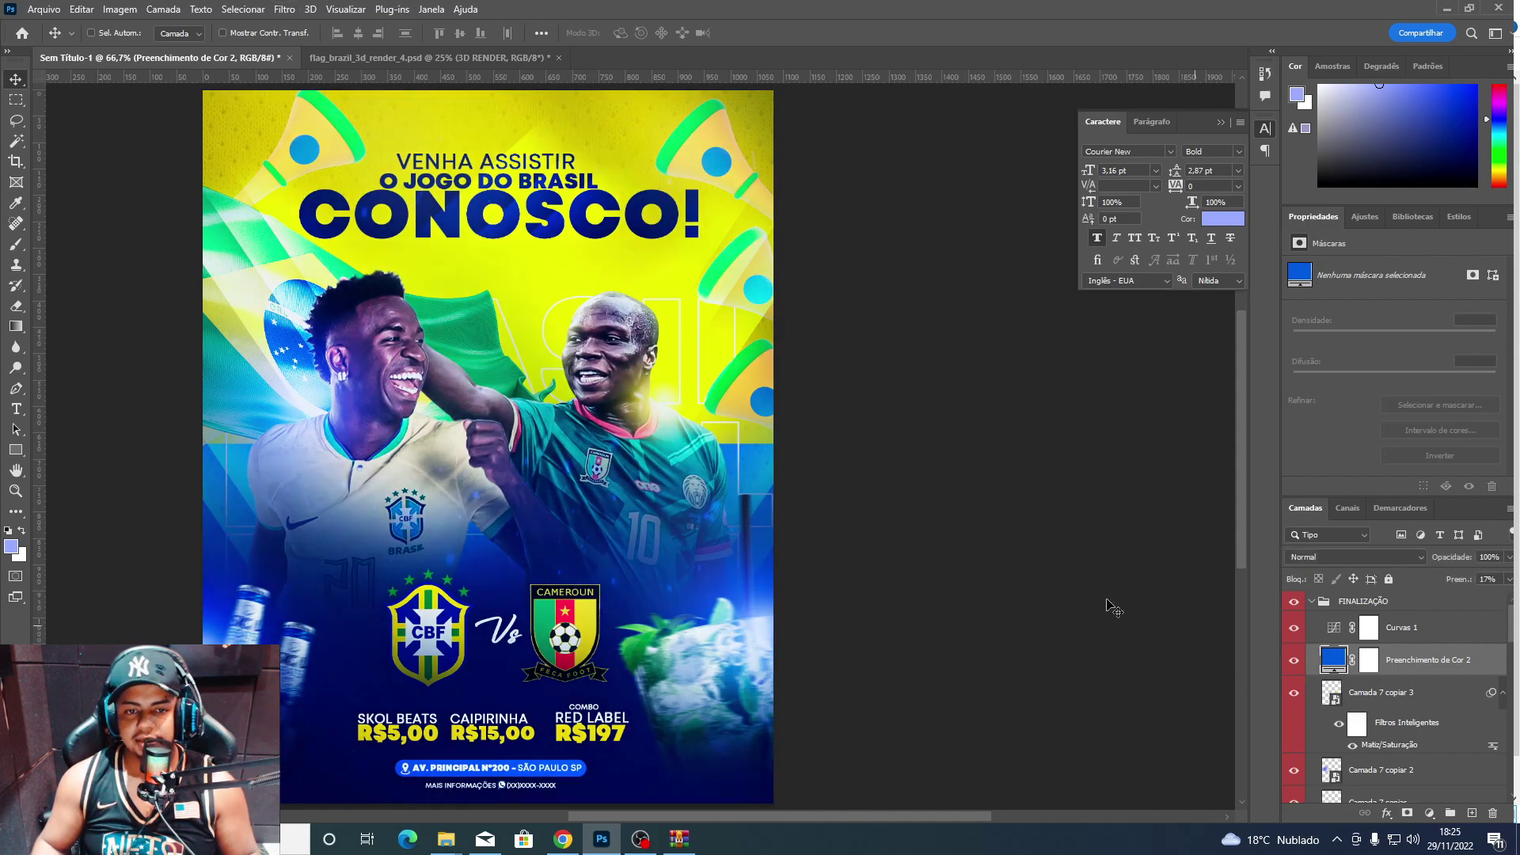
pyautogui.click(1429, 813)
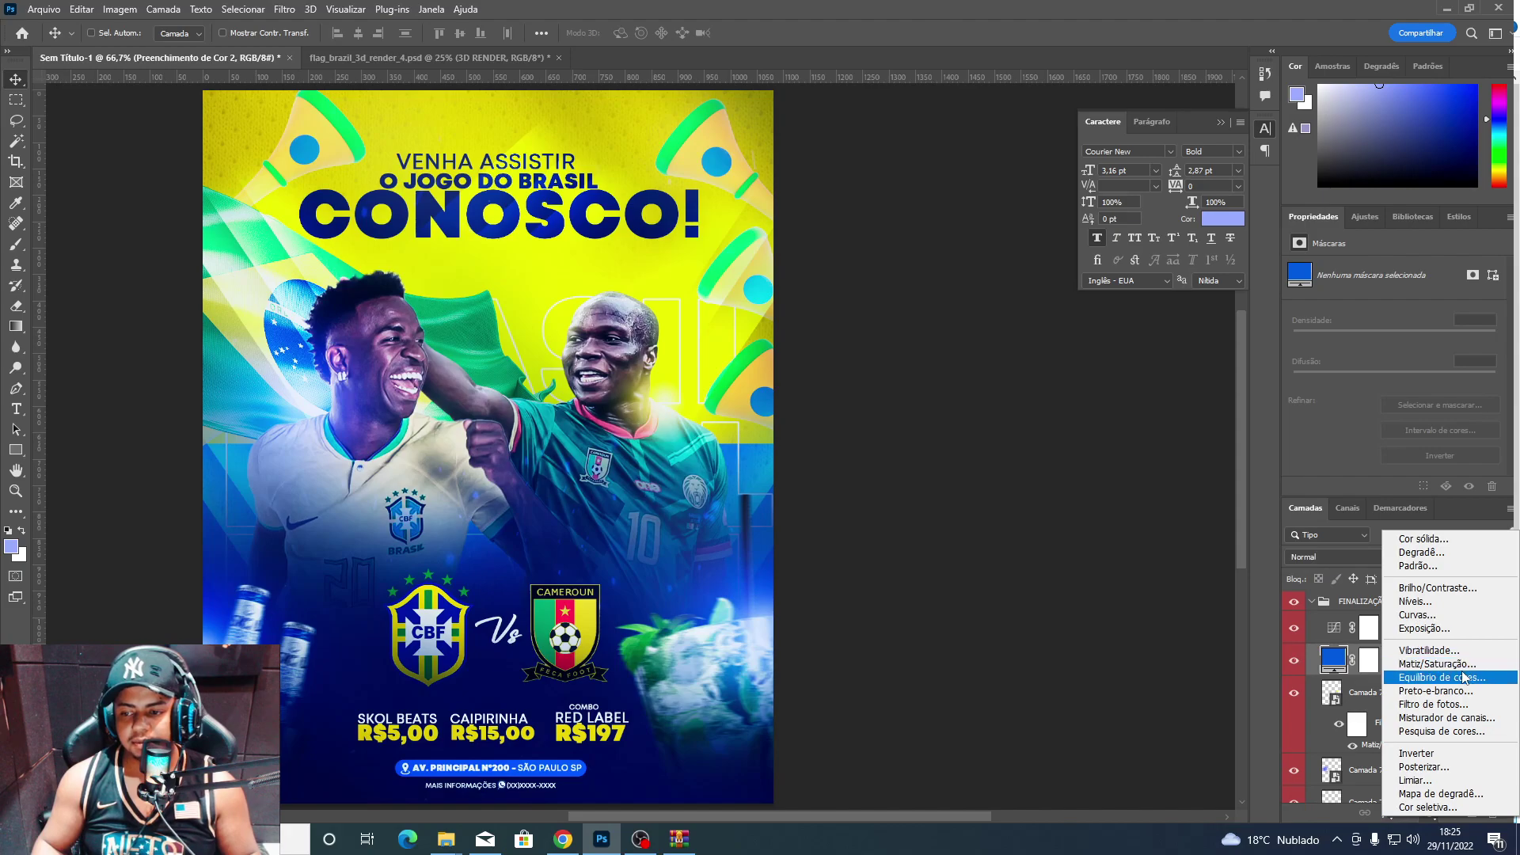
# Add a Hue/Saturation layer clipped to the blue fill with hue shifted to about -157.
pyautogui.click(1417, 672)
pyautogui.click(1429, 813)
pyautogui.click(1417, 664)
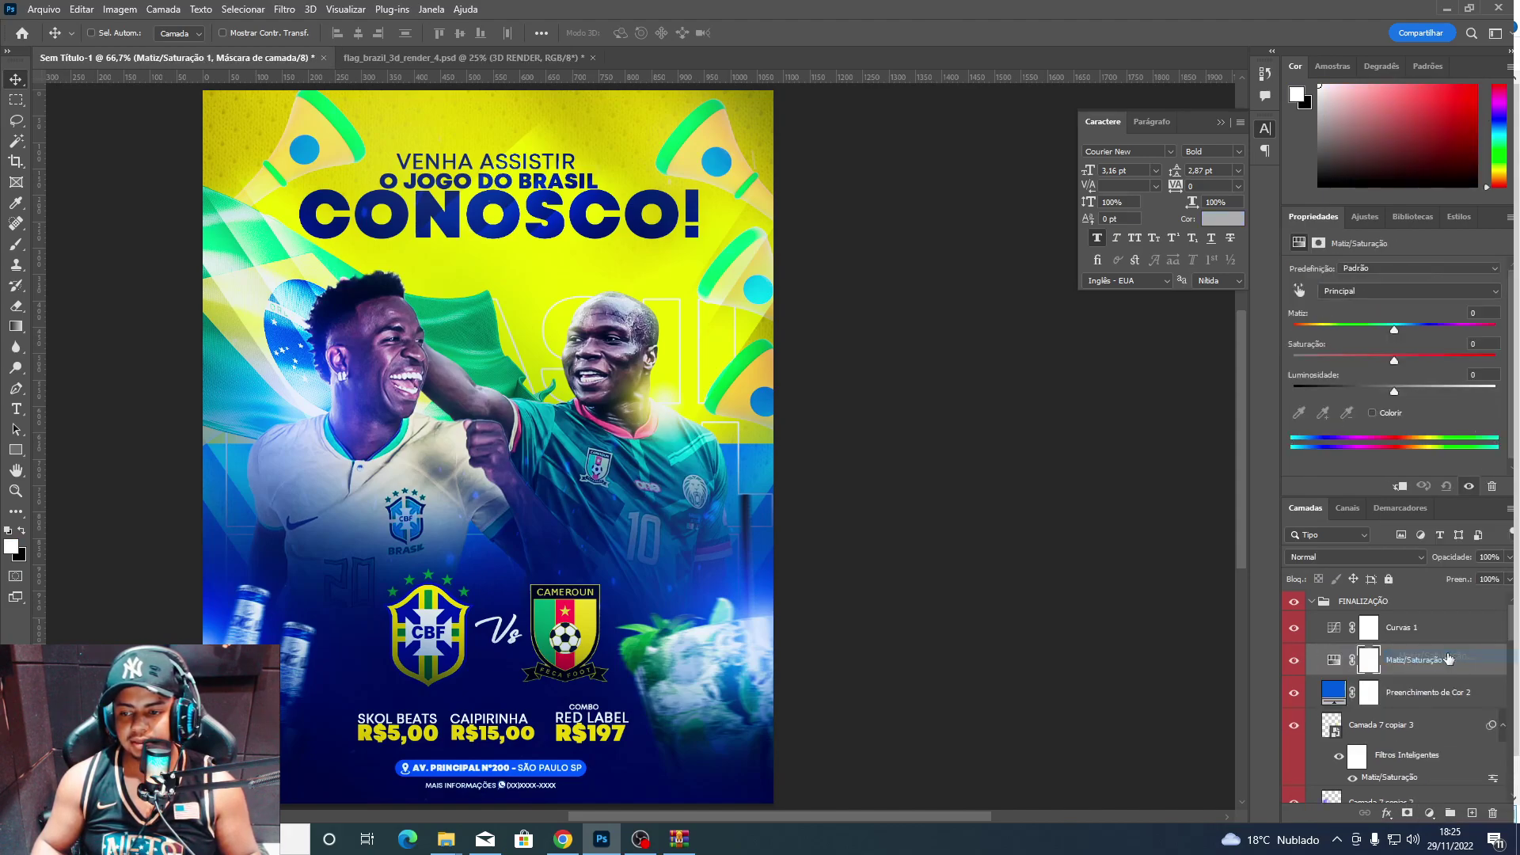
pyautogui.rightClick(1417, 660)
pyautogui.click(1314, 456)
pyautogui.moveTo(1394, 325)
pyautogui.mouseDown()
pyautogui.moveTo(1442, 336)
pyautogui.moveTo(1365, 342)
pyautogui.moveTo(1442, 368)
pyautogui.moveTo(1274, 349)
pyautogui.moveTo(1306, 364)
pyautogui.mouseUp()
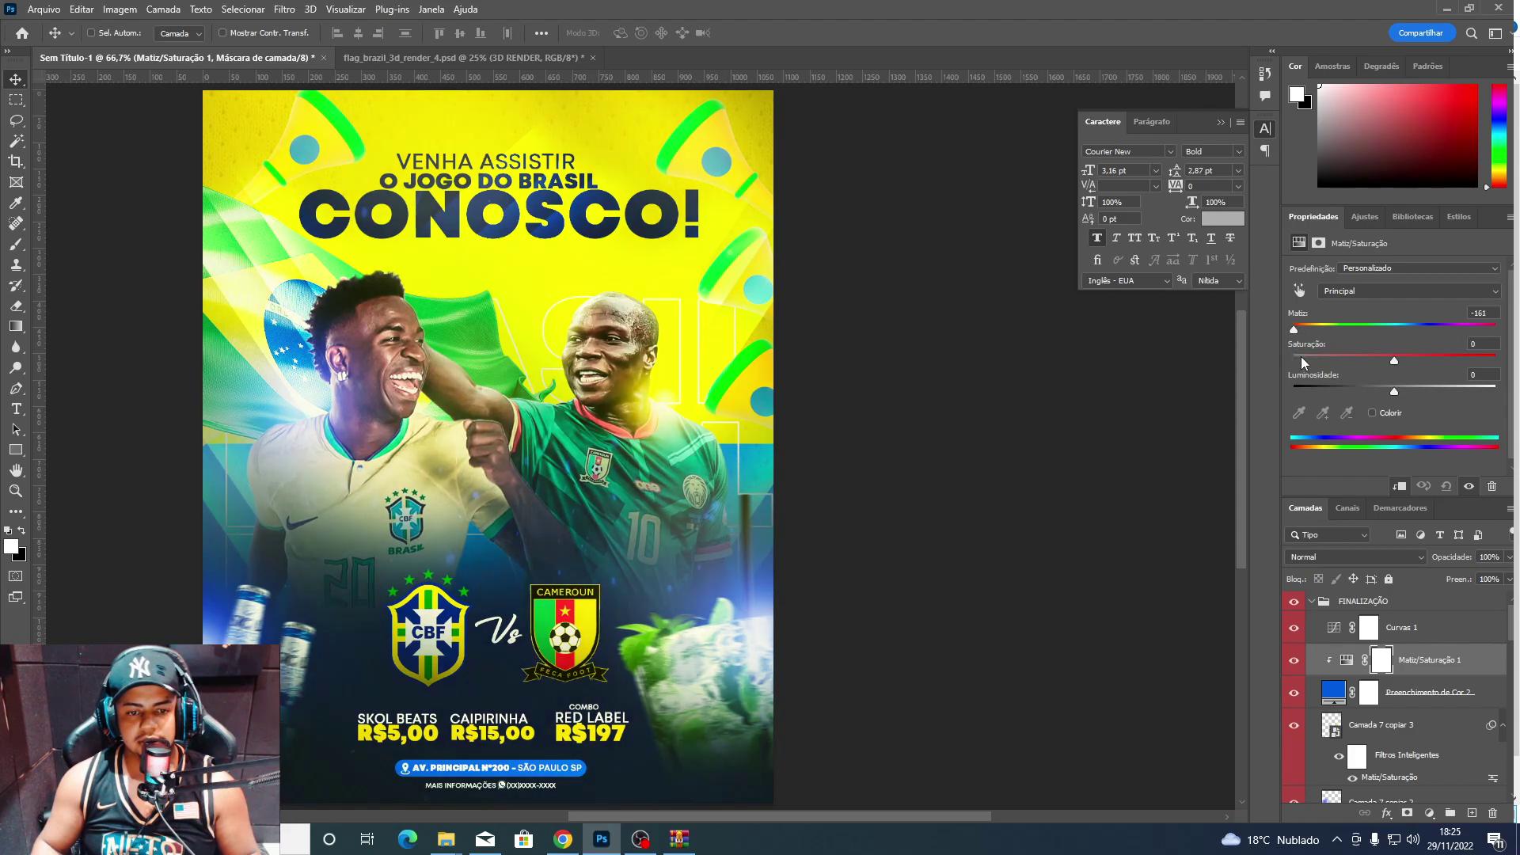
pyautogui.moveTo(1295, 360); pyautogui.dragTo(1303, 355)
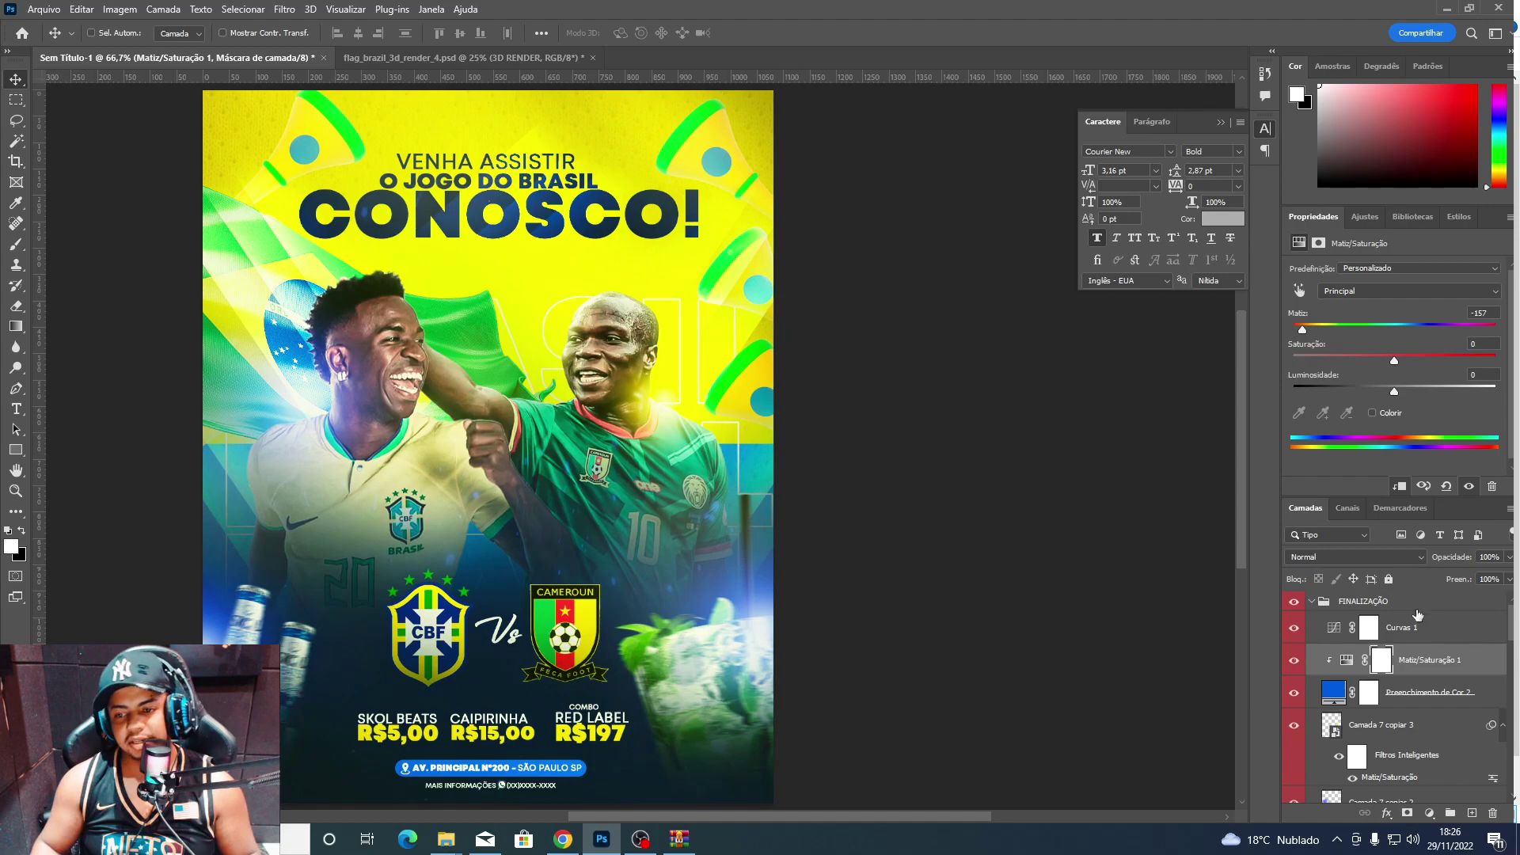
# Compare the flyer with and without FINALIZAÇÃO, then add a Color Lookup above Curvas 1.
pyautogui.click(1291, 601)
pyautogui.click(1293, 602)
pyautogui.click(1293, 601)
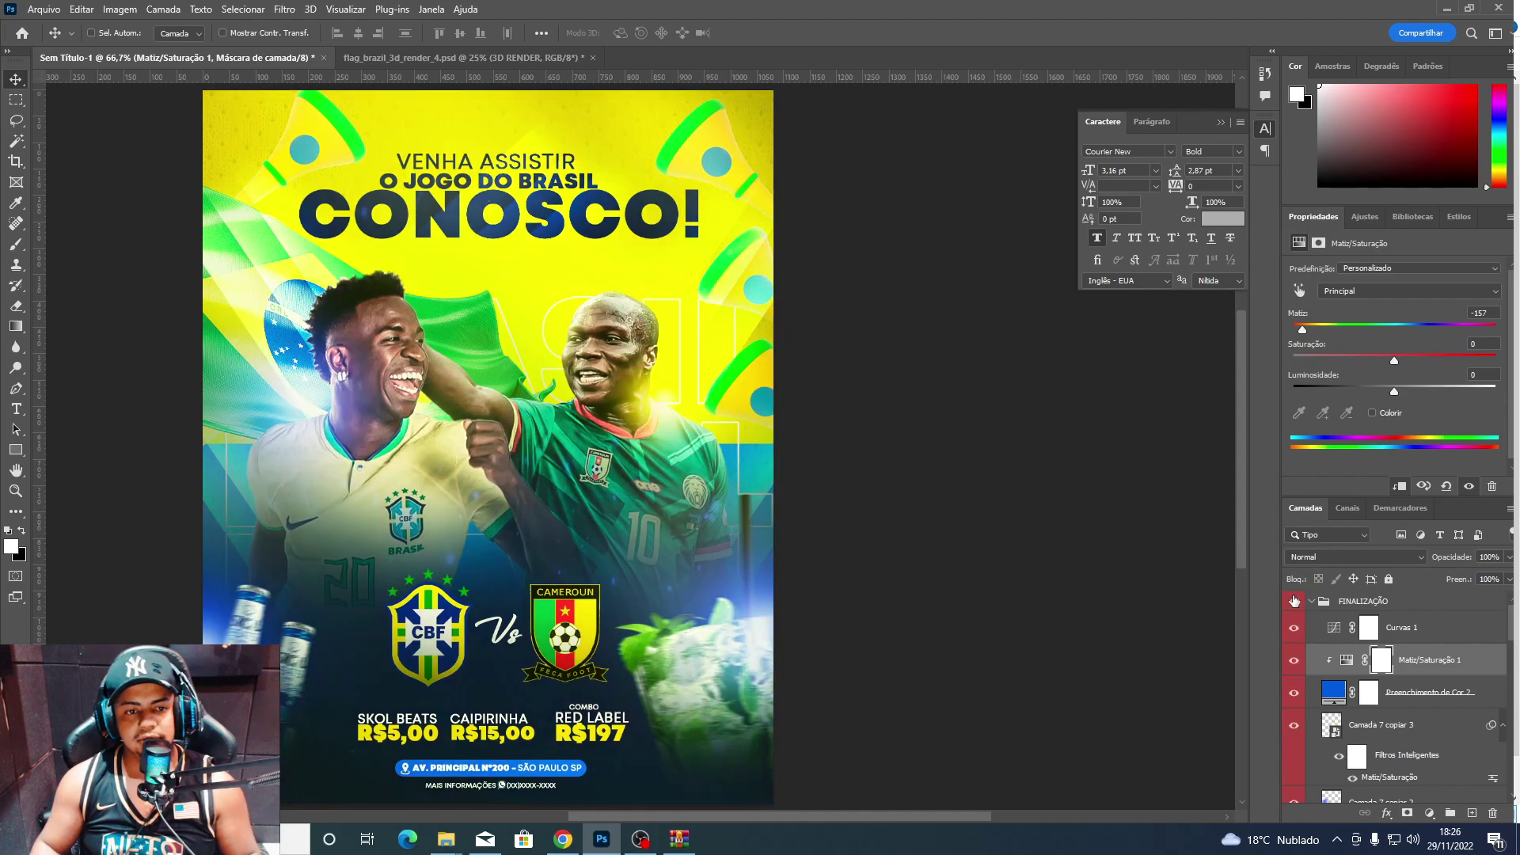
pyautogui.click(1413, 629)
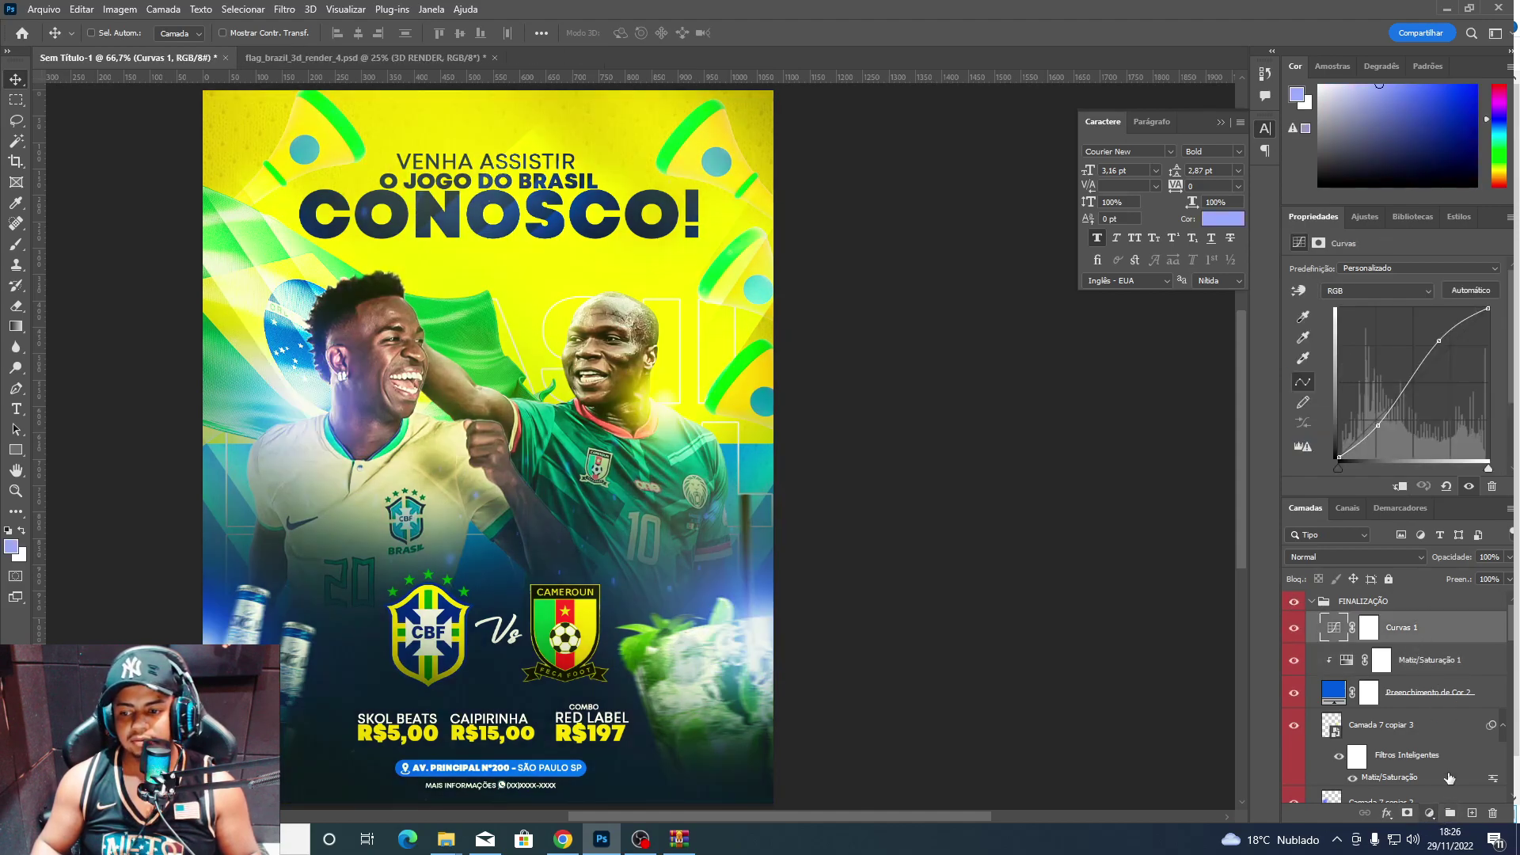
pyautogui.click(1430, 814)
pyautogui.click(1484, 725)
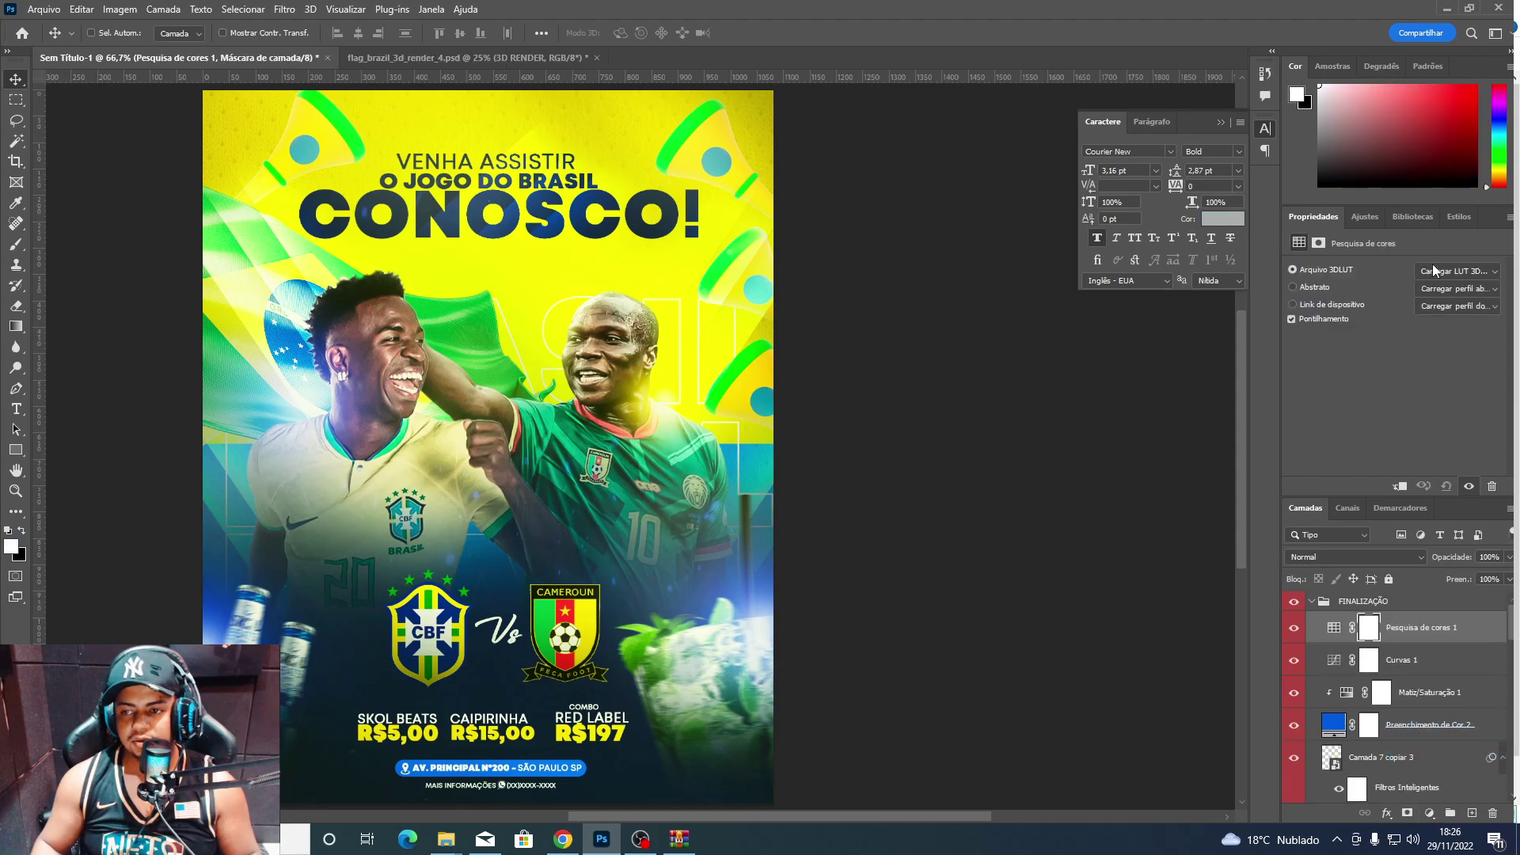
# Load the .CUBE 3D LUT from Imagens into Color Lookup and set opacity to 33%.
pyautogui.click(1432, 270)
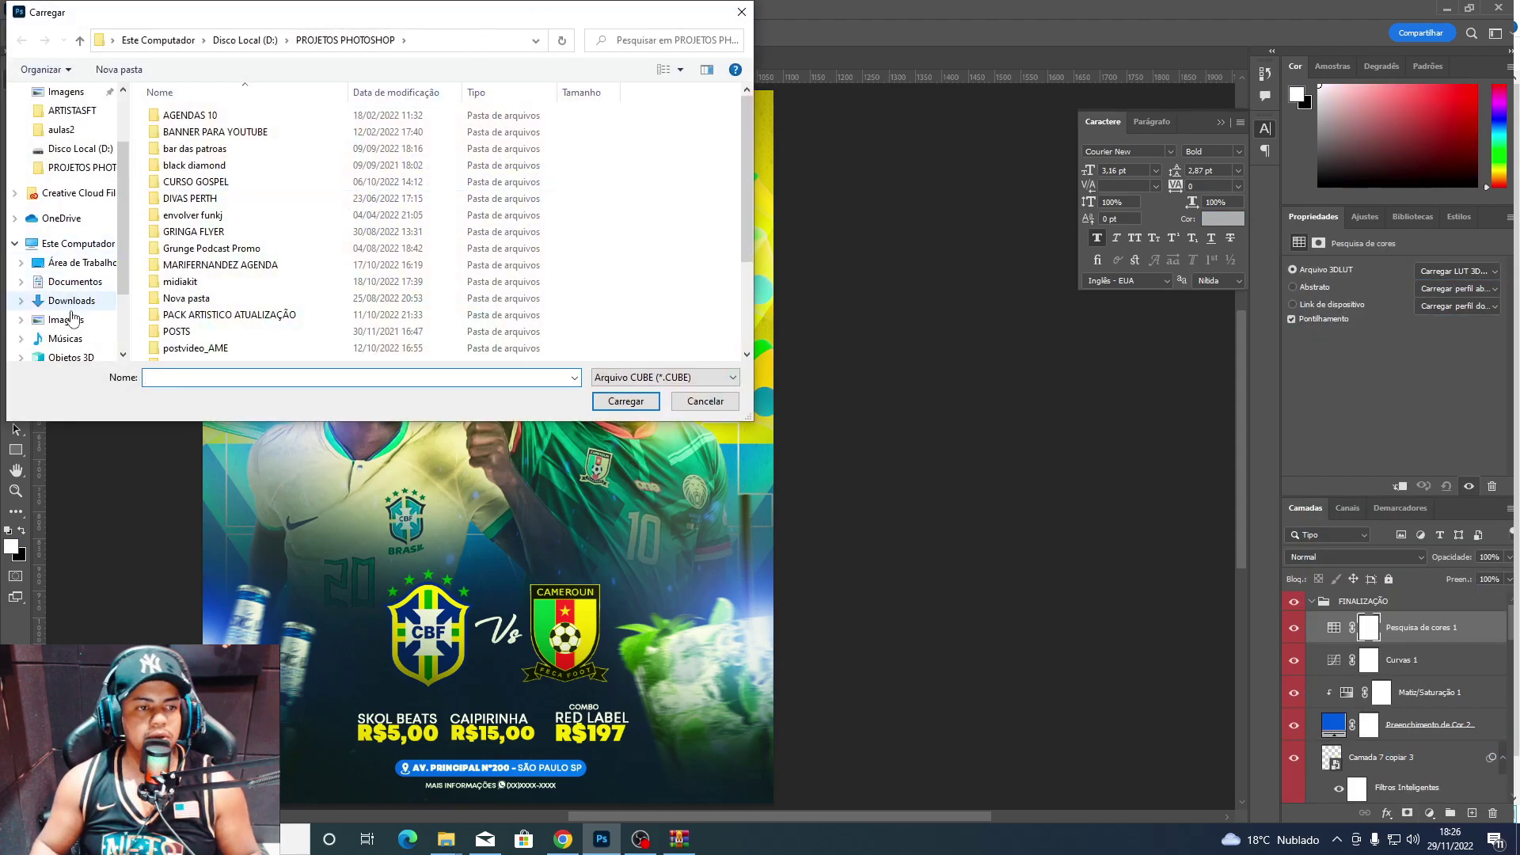
pyautogui.click(66, 319)
pyautogui.doubleClick(567, 162)
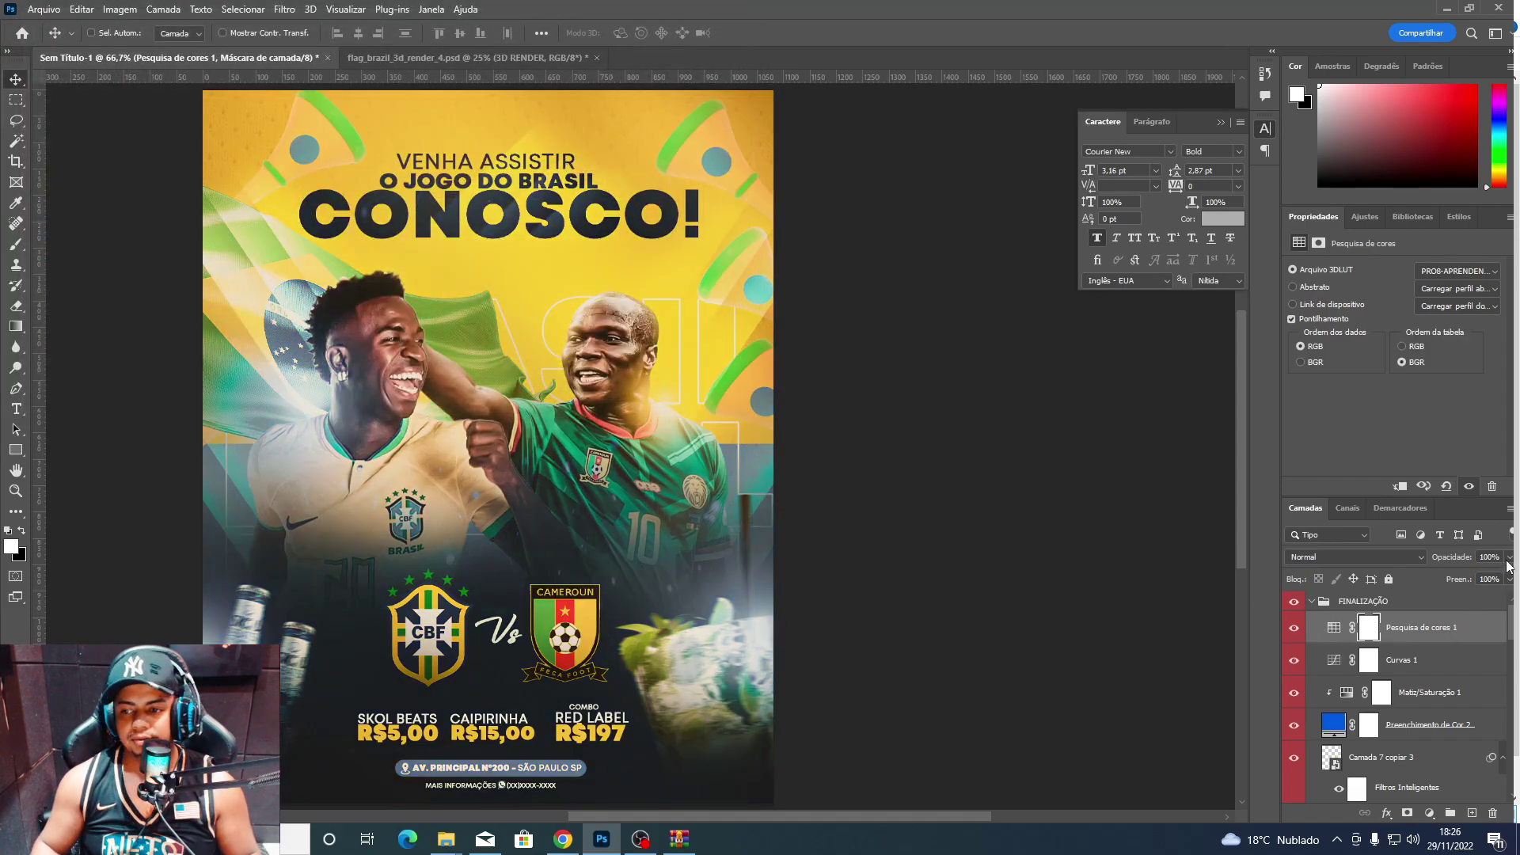
pyautogui.moveTo(1437, 578); pyautogui.dragTo(1460, 578)
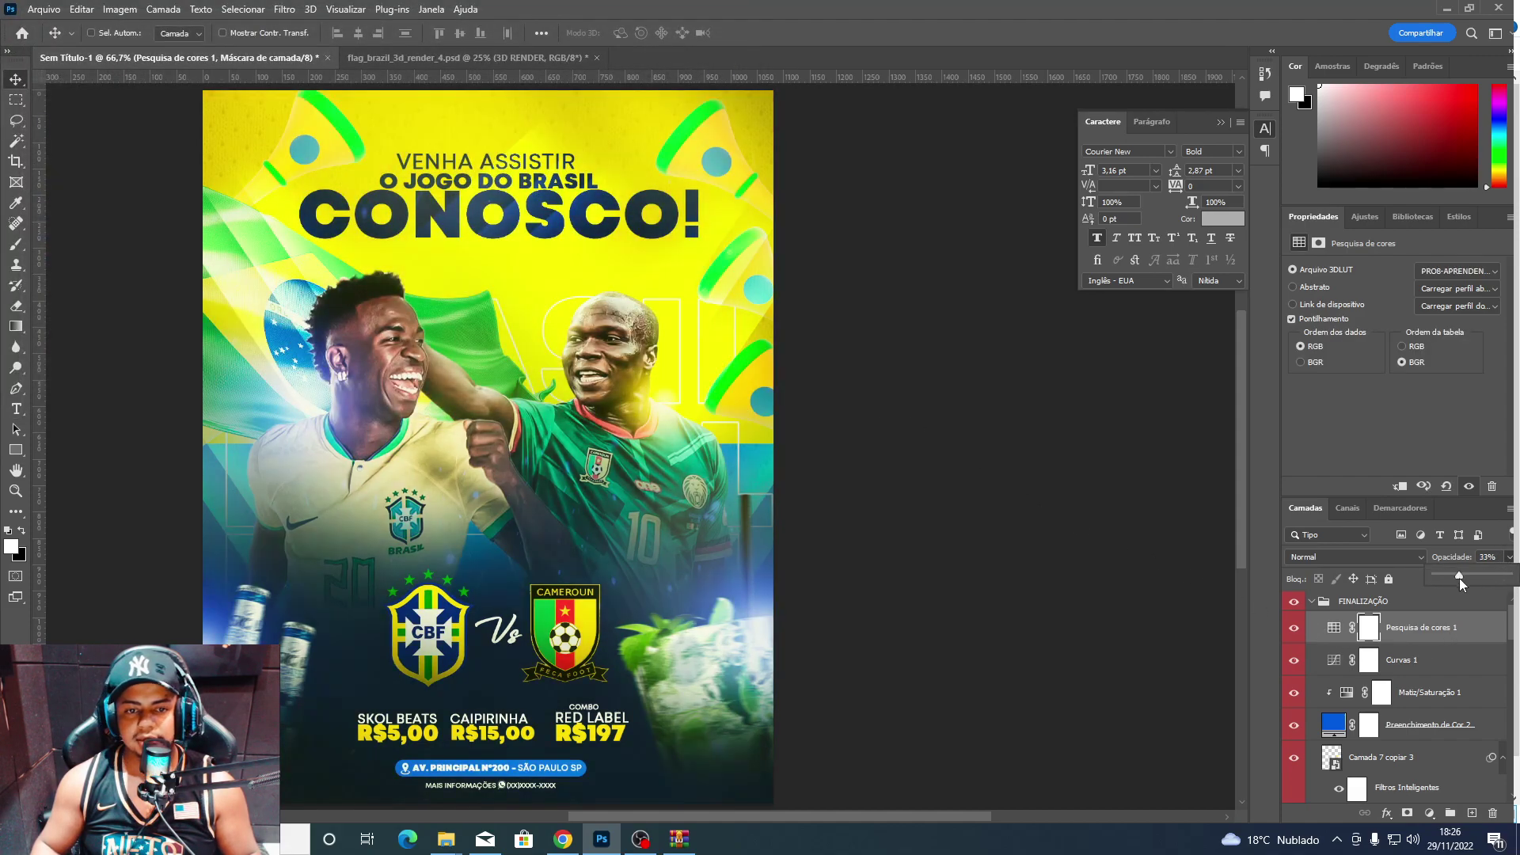
# Toggle the lookup grade on and off to compare, then select its layer mask.
pyautogui.click(1333, 627)
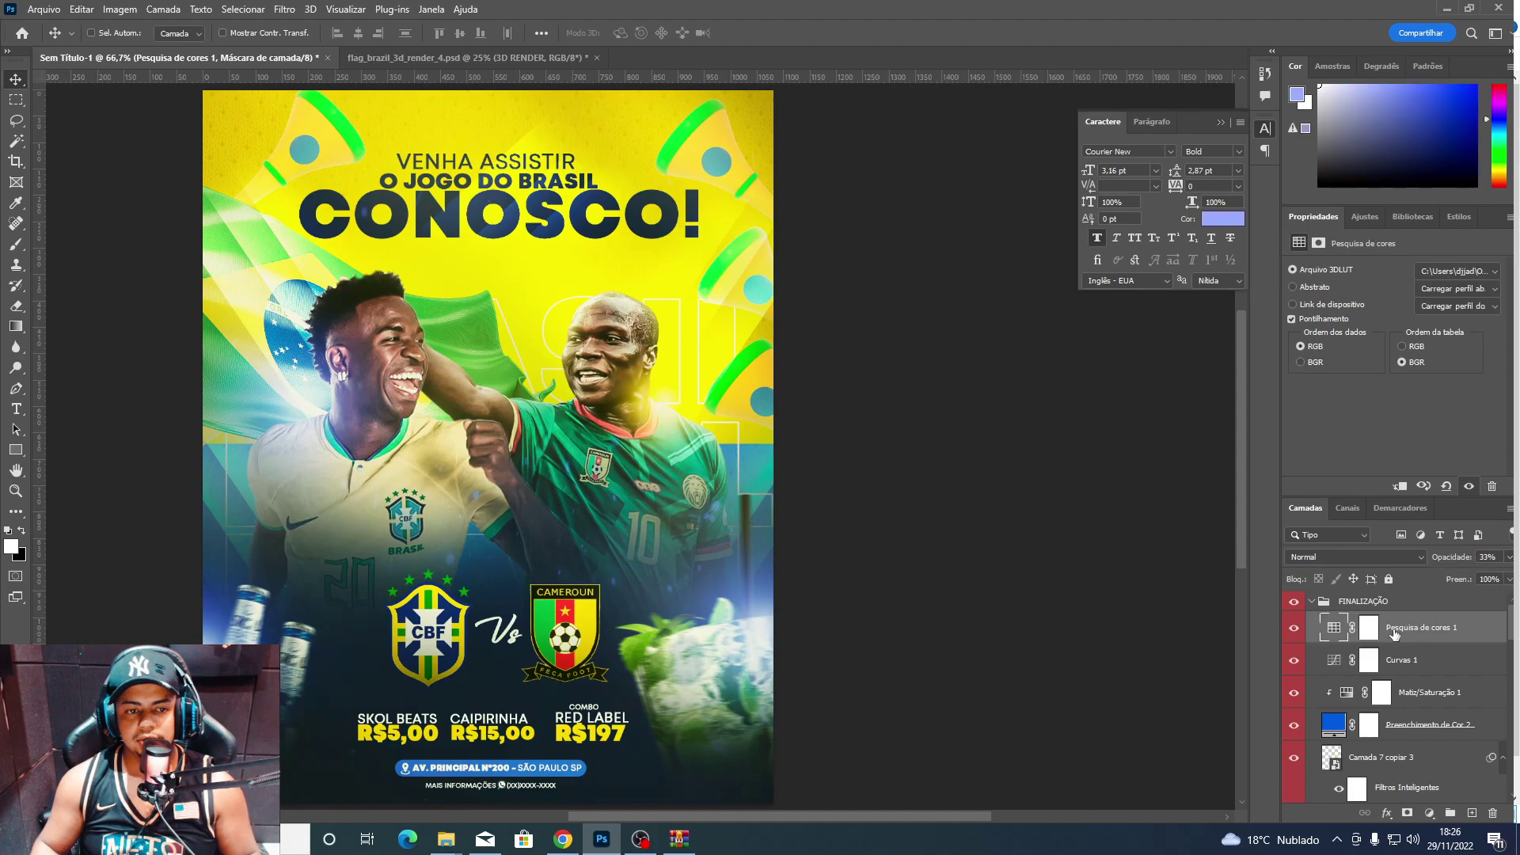
pyautogui.click(1295, 629)
pyautogui.click(1295, 629)
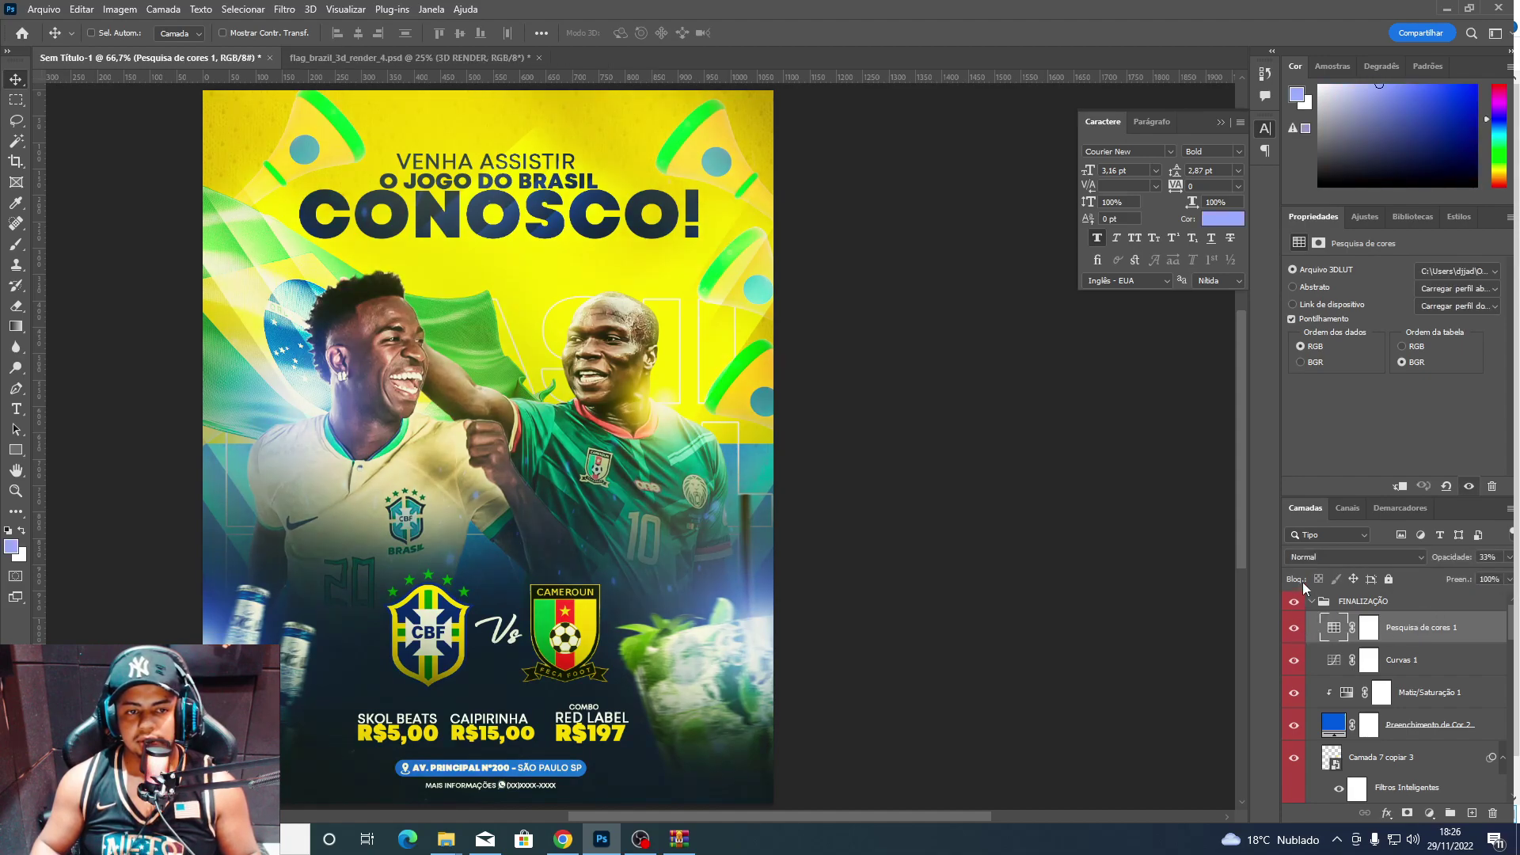
pyautogui.click(1295, 630)
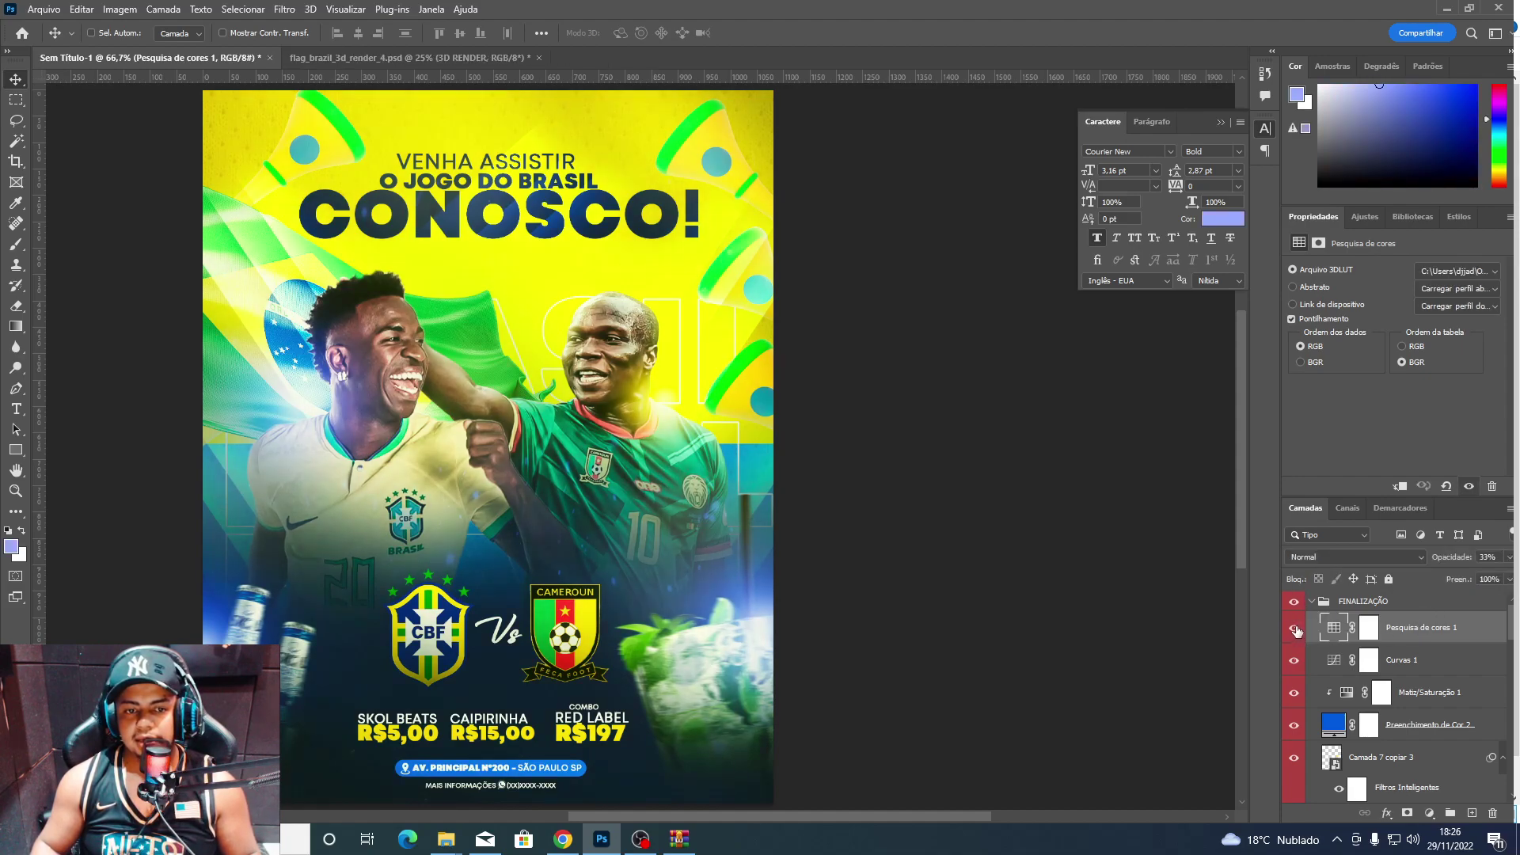
pyautogui.click(1295, 630)
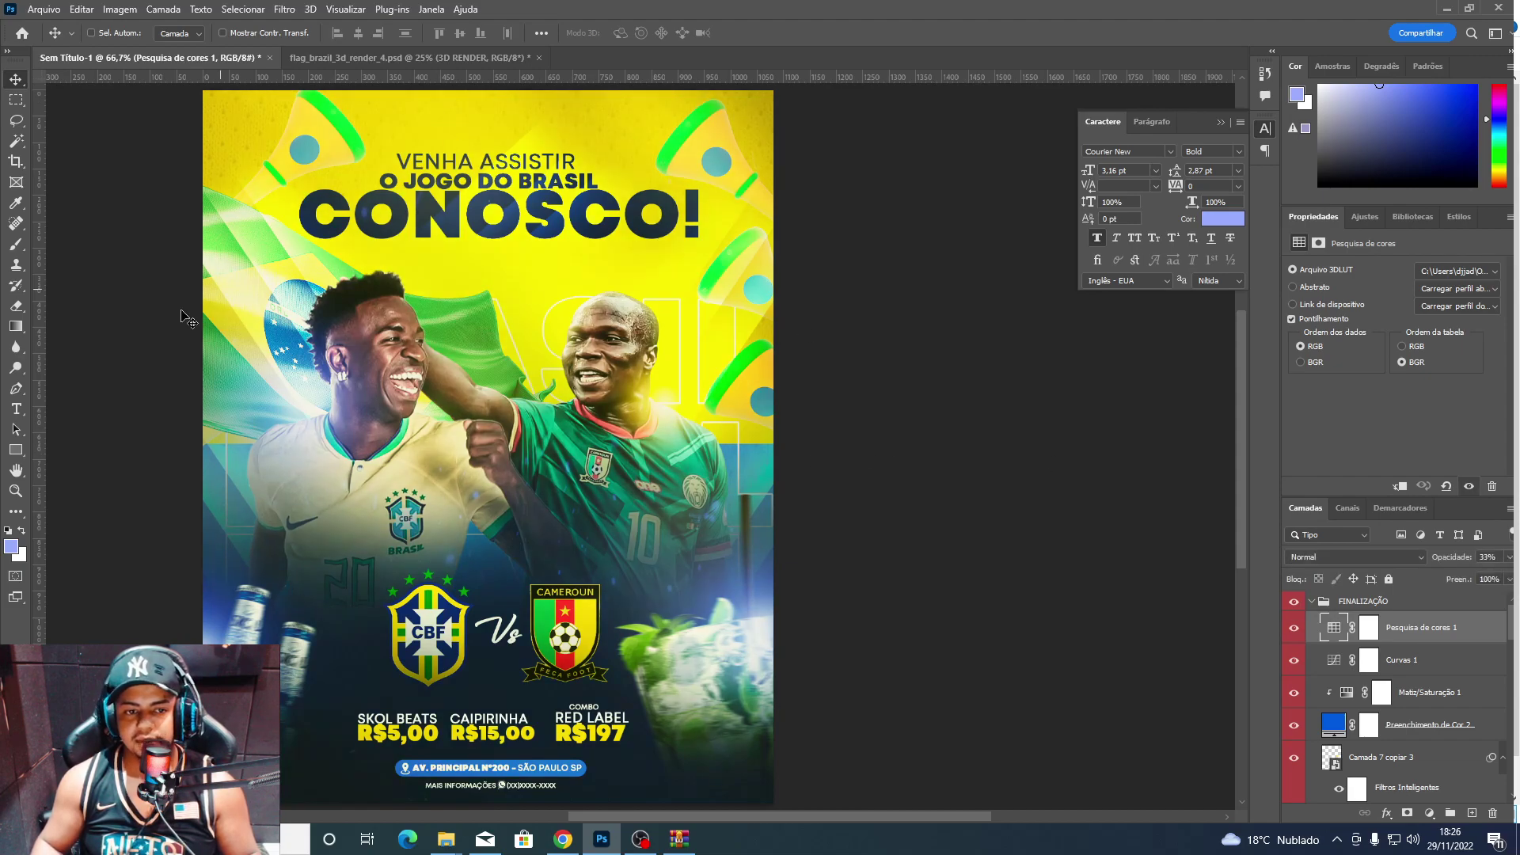
pyautogui.click(1369, 628)
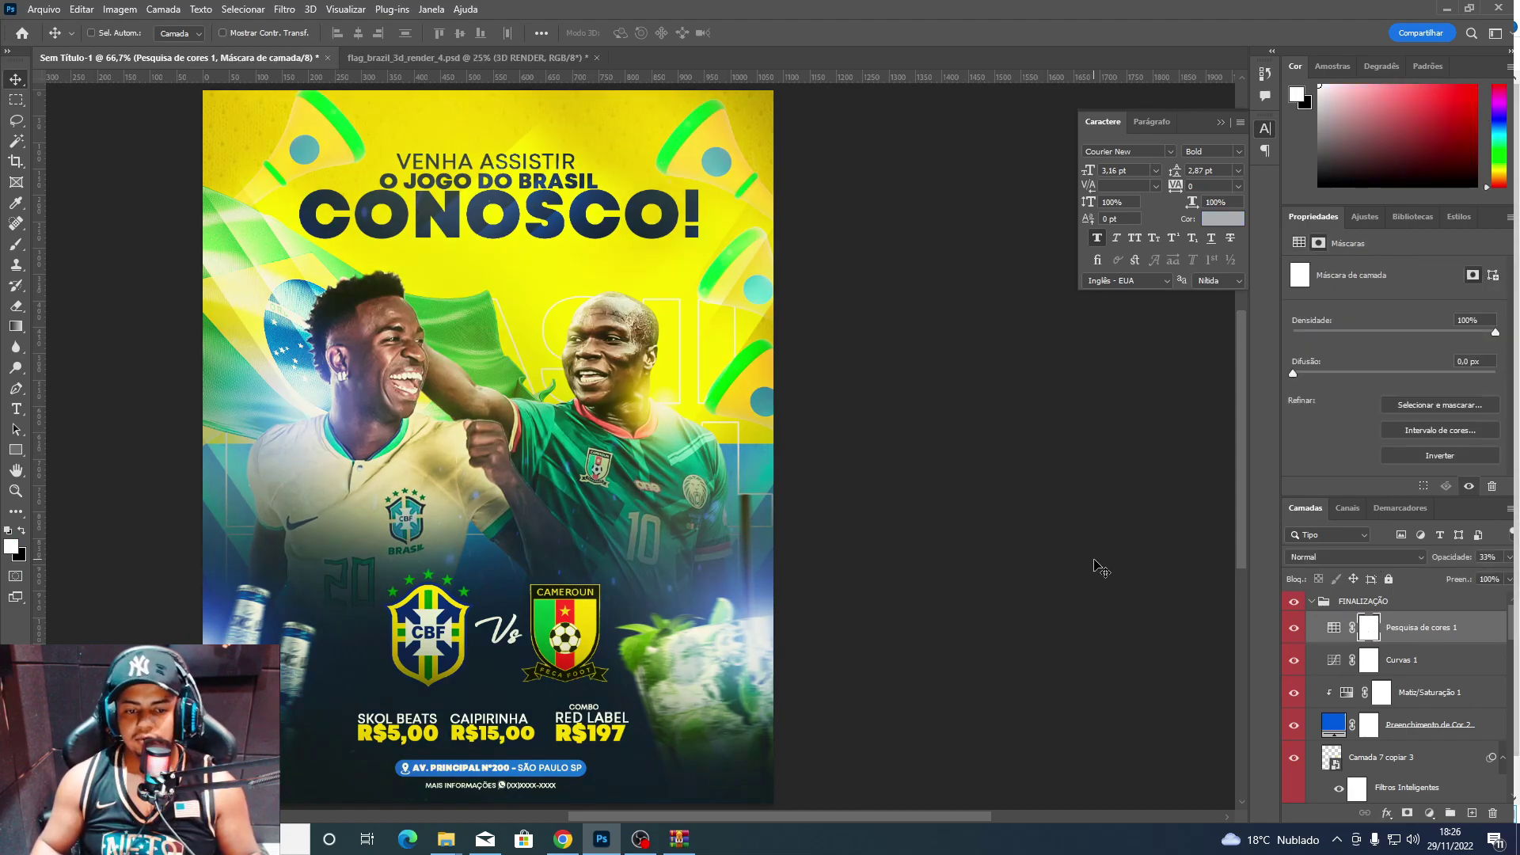
pyautogui.click(1293, 628)
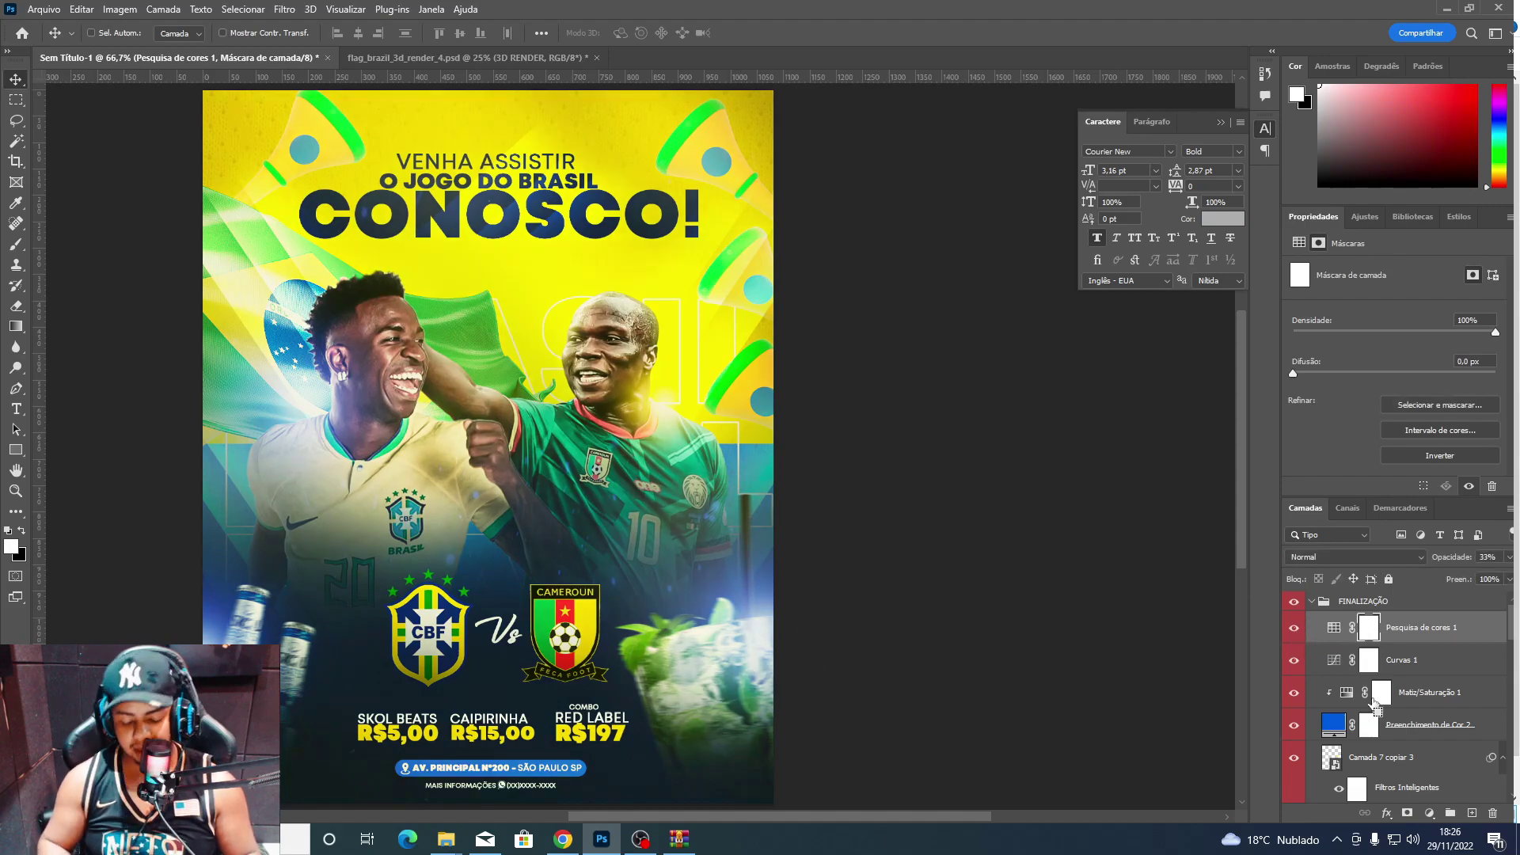
# Invert the LUT mask to black, set opacity 61%, and paint the grade back in with a 500 px brush.
pyautogui.hotkey('ctrl', 'i')
pyautogui.press('b')
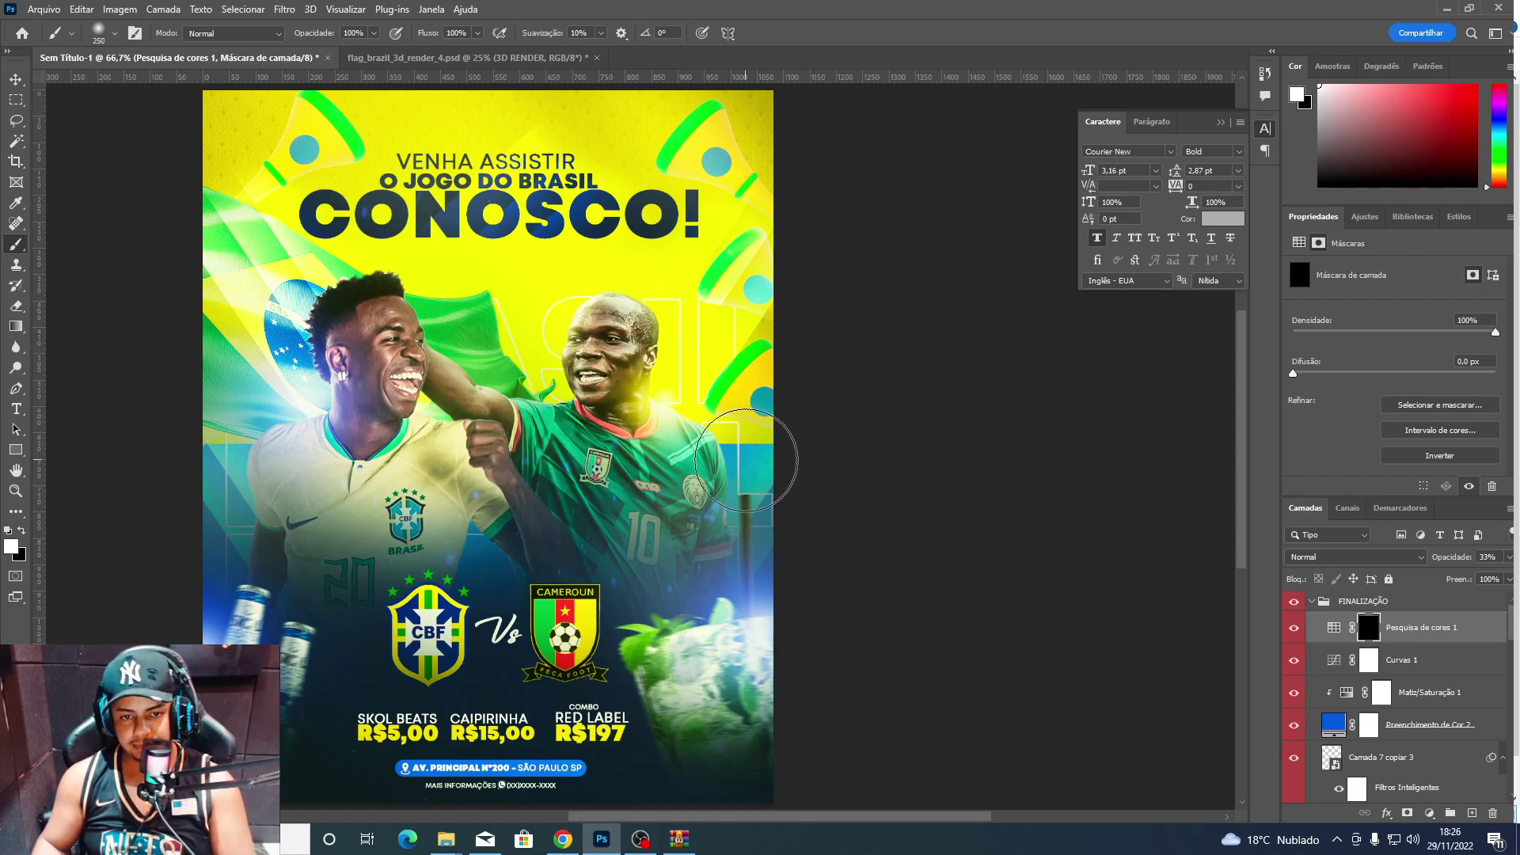
pyautogui.press(']')
pyautogui.press(']')
pyautogui.press(']')
pyautogui.click(1510, 557)
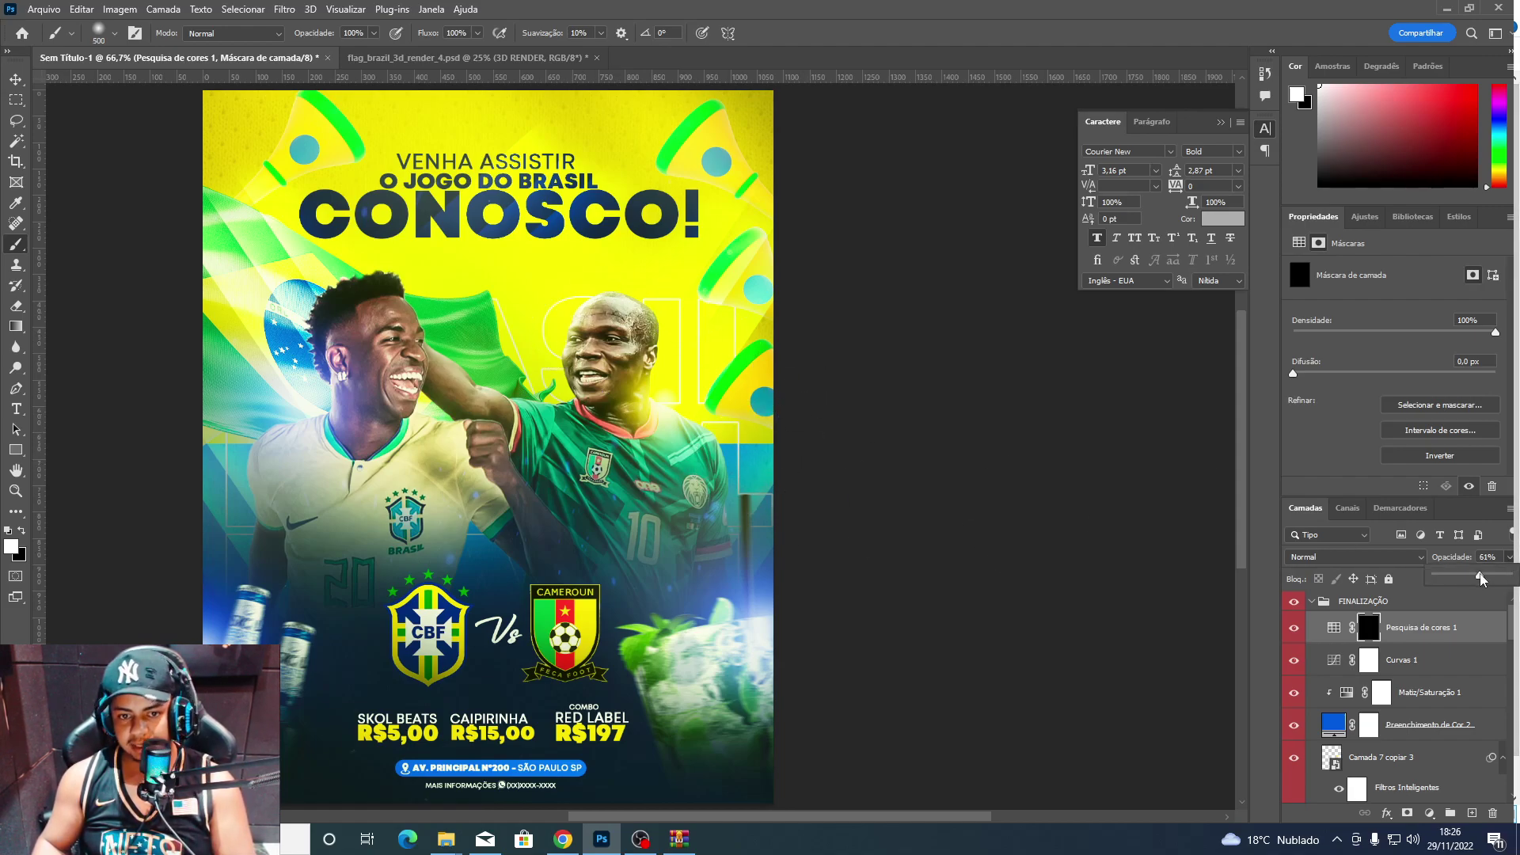
pyautogui.moveTo(763, 628); pyautogui.dragTo(647, 654)
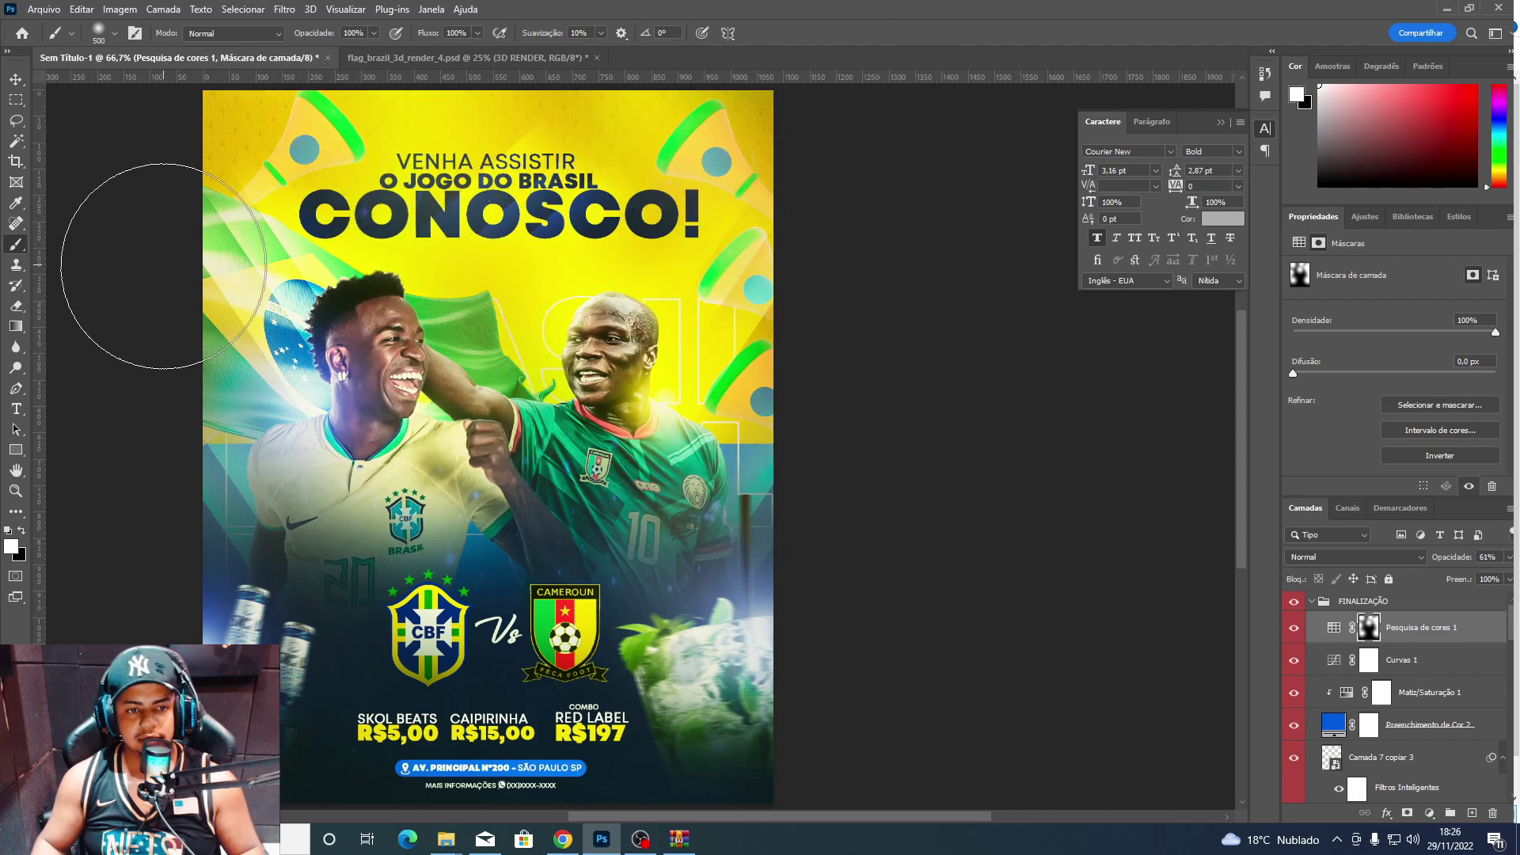
pyautogui.press('v')
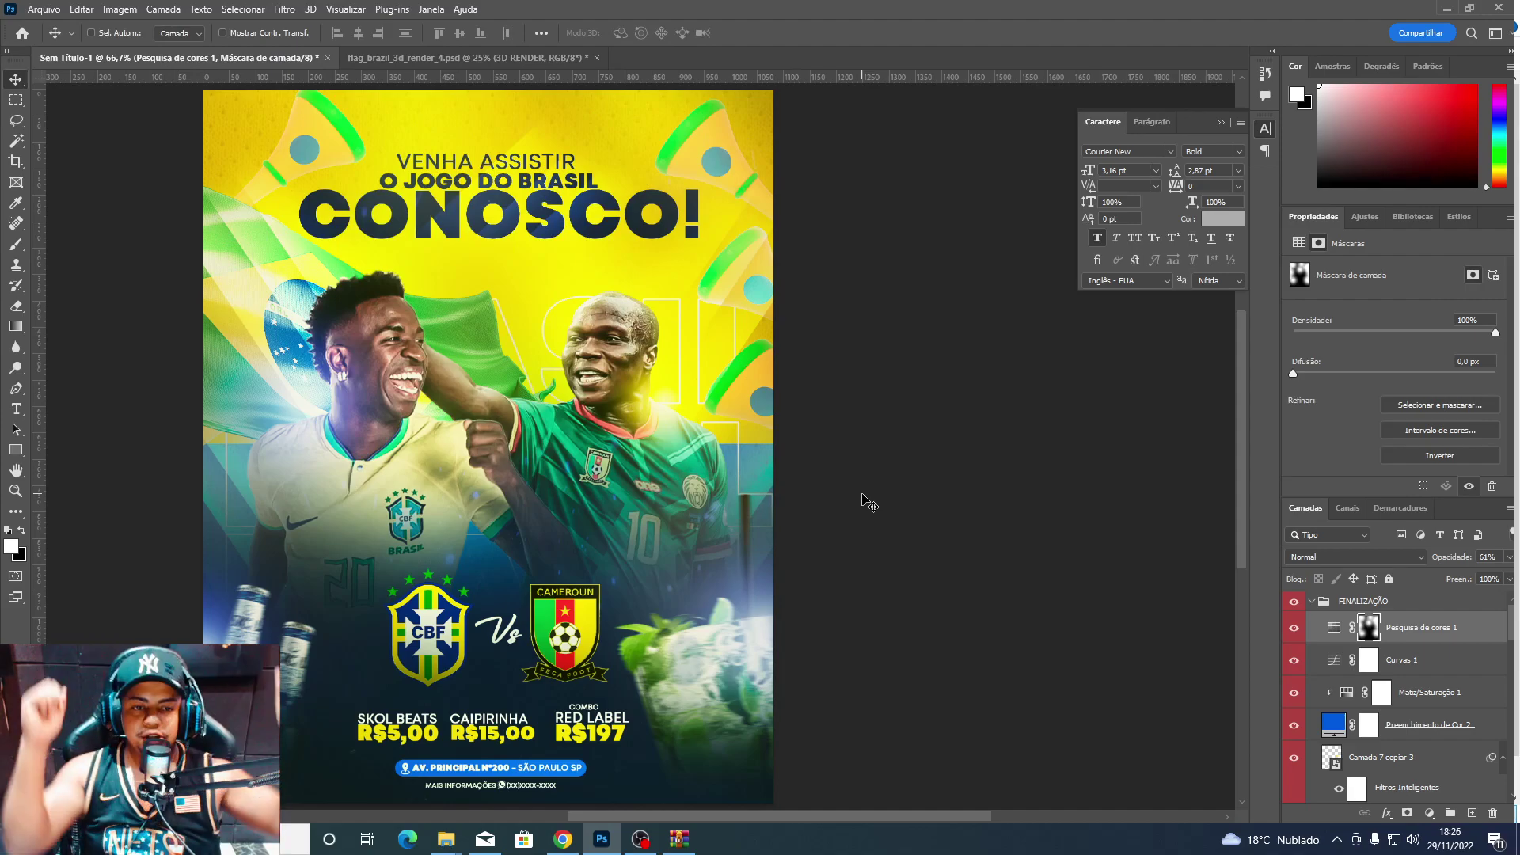